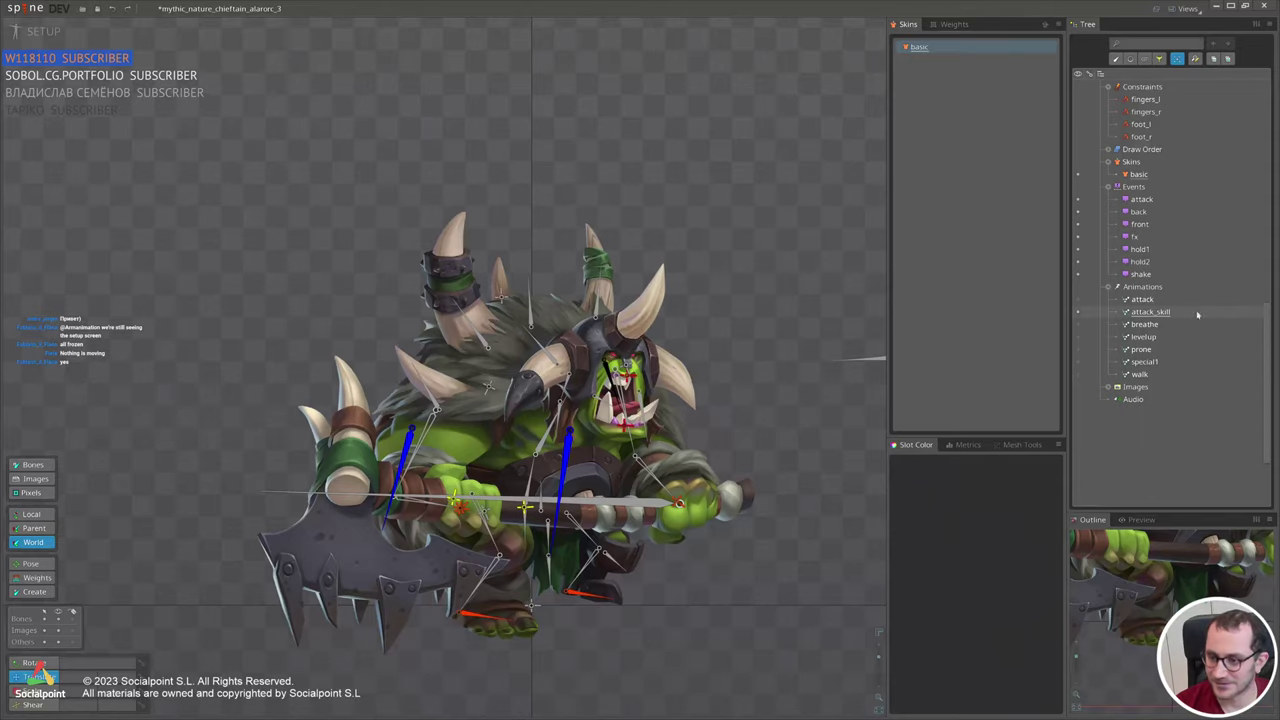
Select the axe_handle bone that runs along the orc's axe.
scroll(625, 466, "up", 2)
scroll(627, 467, "up", 1)
left_click(627, 467)
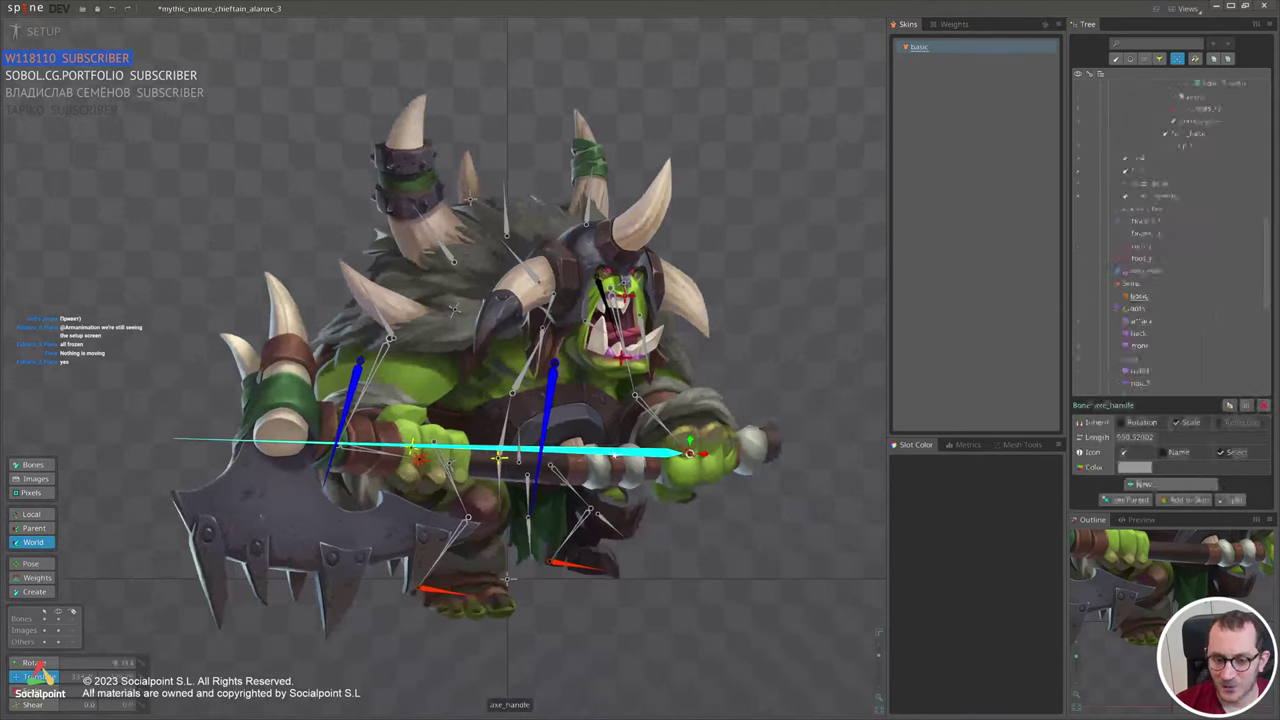
Try rotating the axe_handle bone to see how the axe and hands follow, undoing each rotation.
key("c")
left_click_drag(605, 625, 626, 457)
left_click_drag(453, 504, 441, 481)
key("ctrl+z")
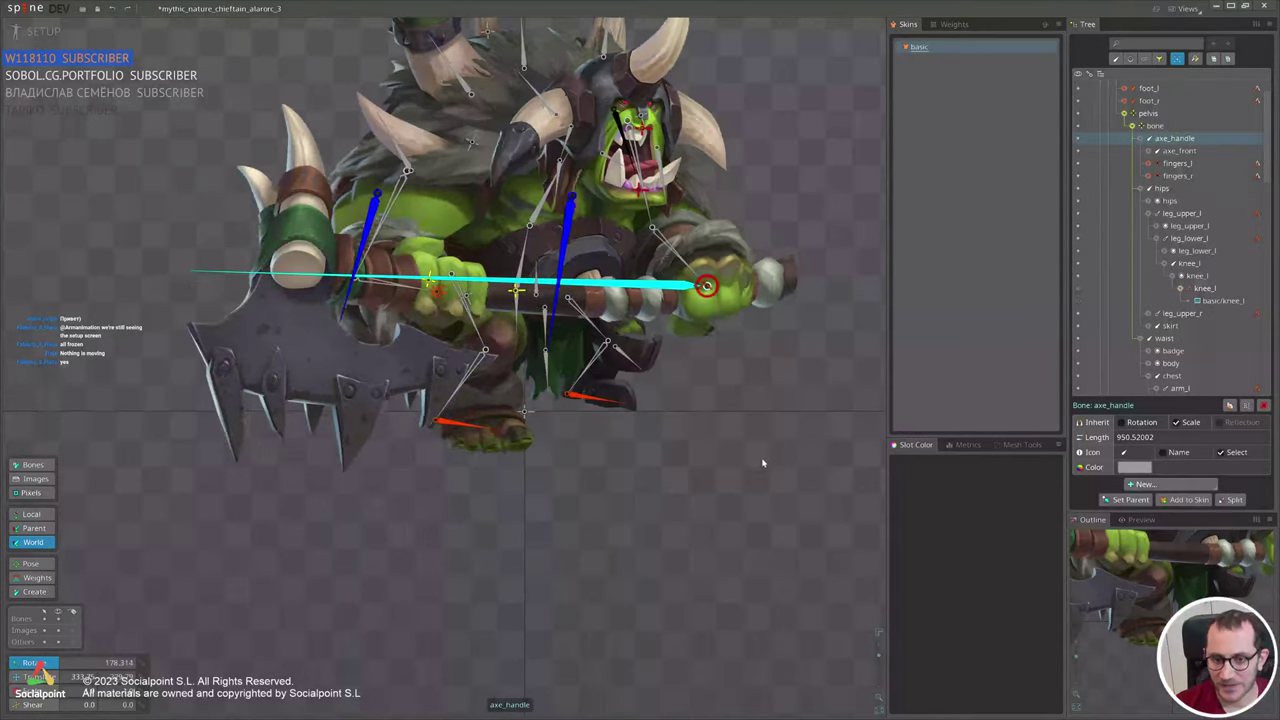
scroll(763, 463, "down", 2)
left_click_drag(682, 424, 635, 479)
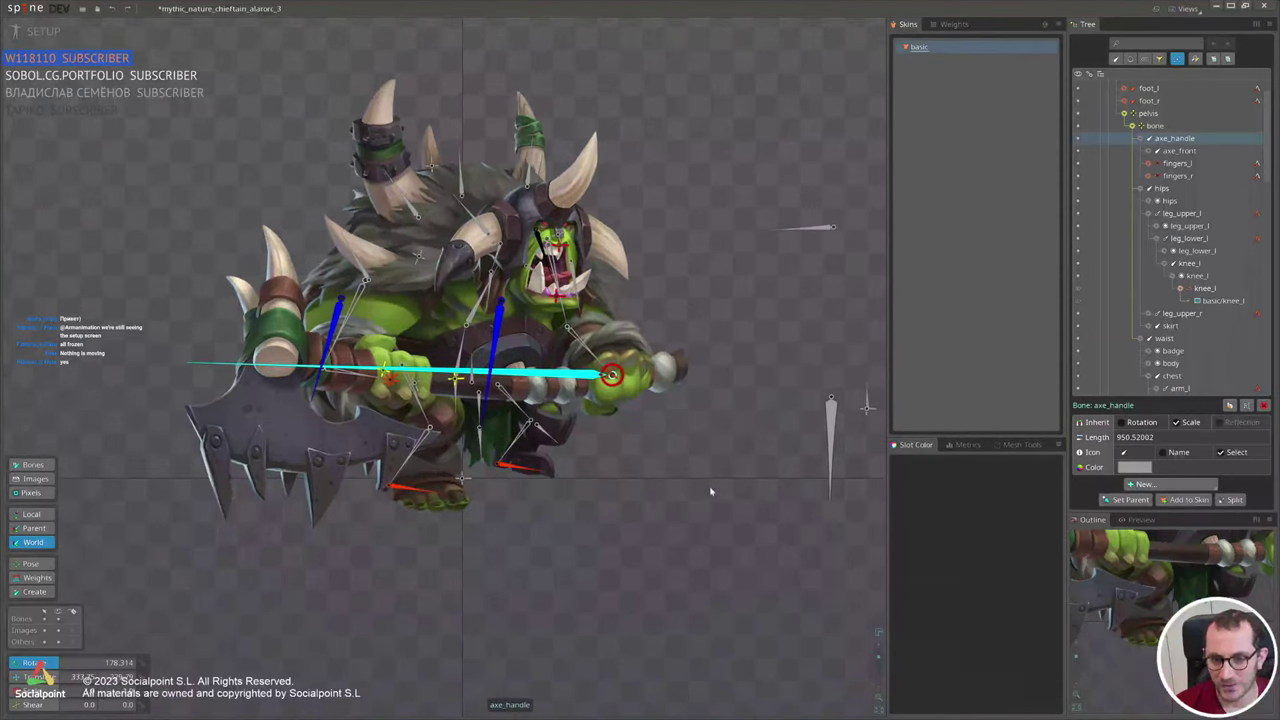
key("v")
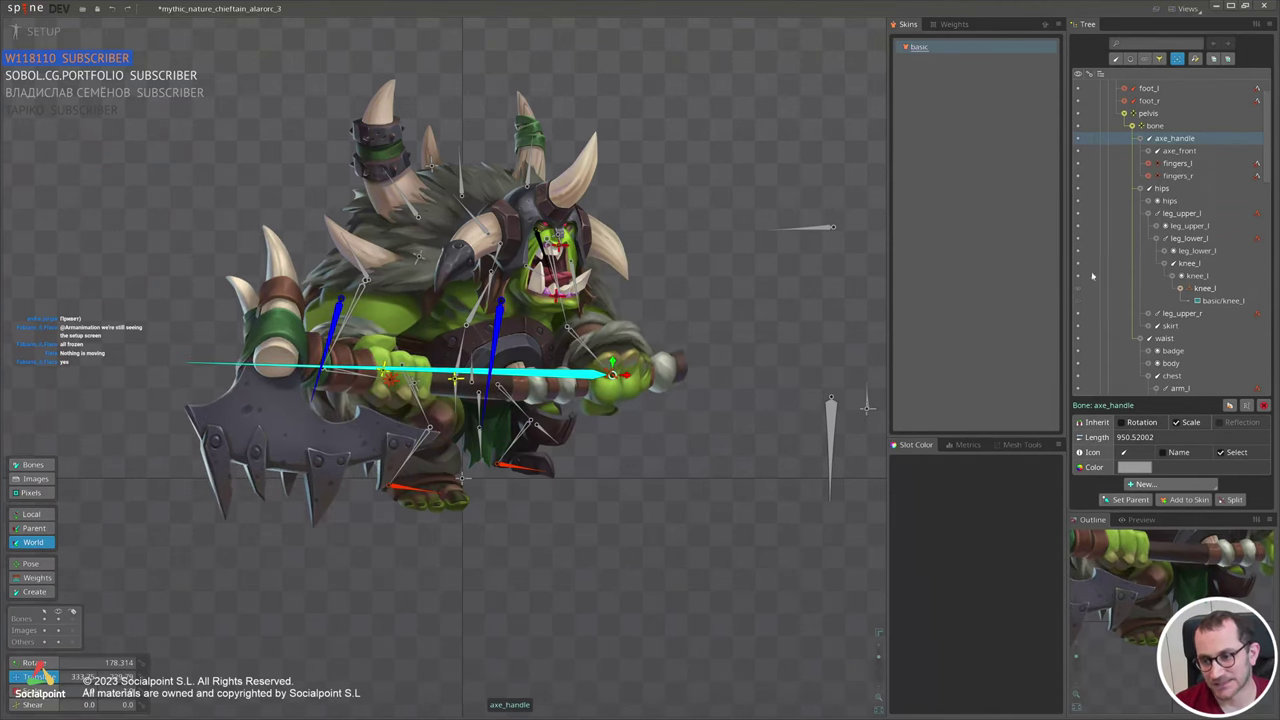
left_click_drag(627, 490, 651, 494)
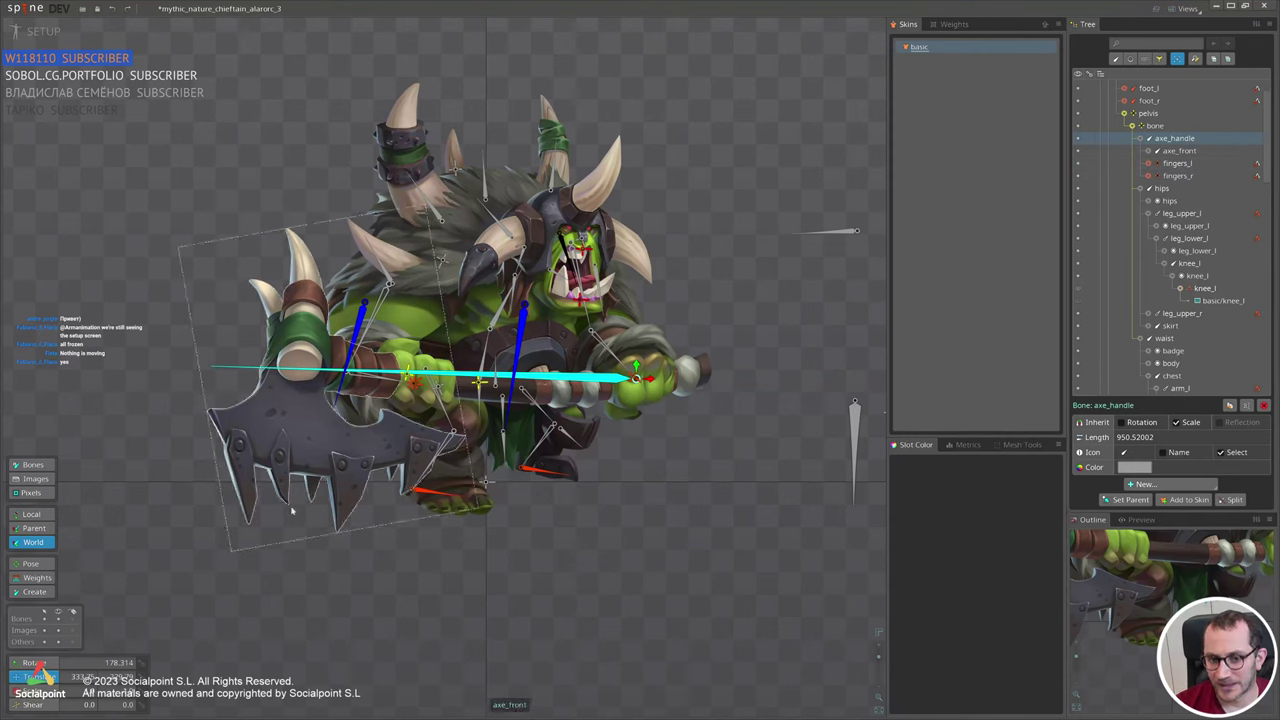
key("c")
left_click_drag(643, 531, 618, 464)
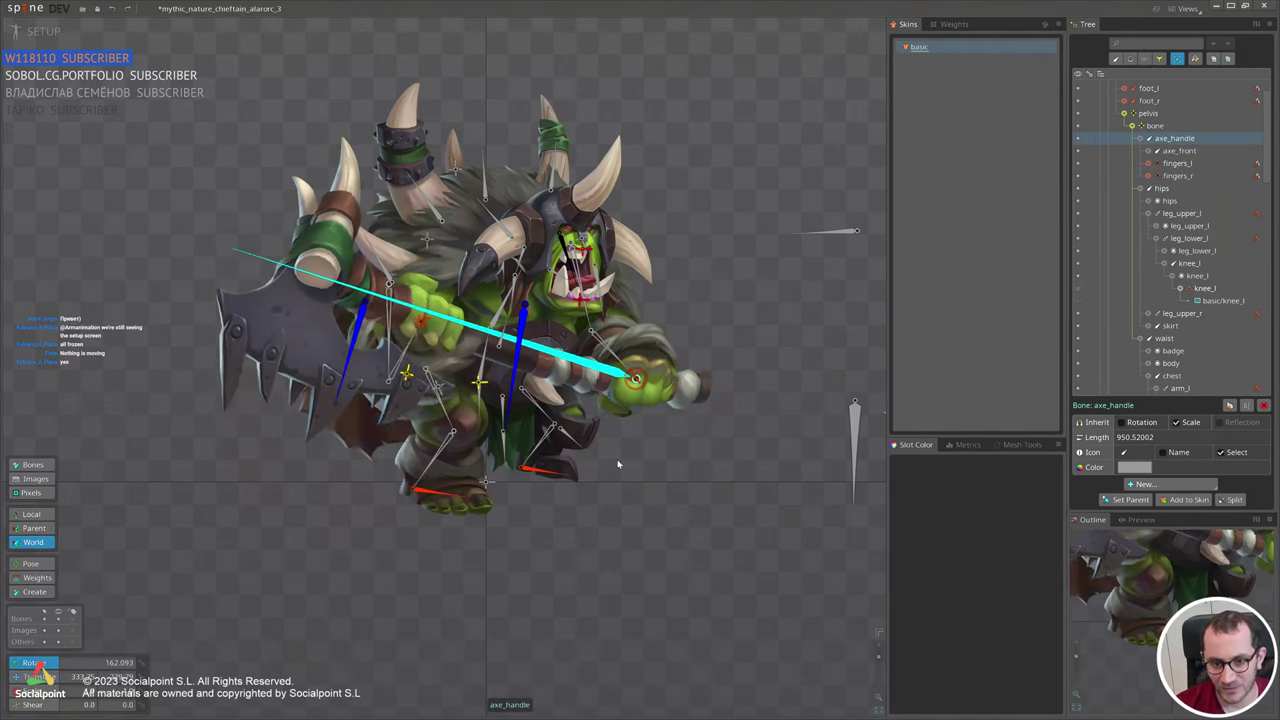
key("ctrl+z")
mouse_move(211, 513)
left_mouse_down()
mouse_move(229, 606)
mouse_move(205, 530)
left_mouse_up()
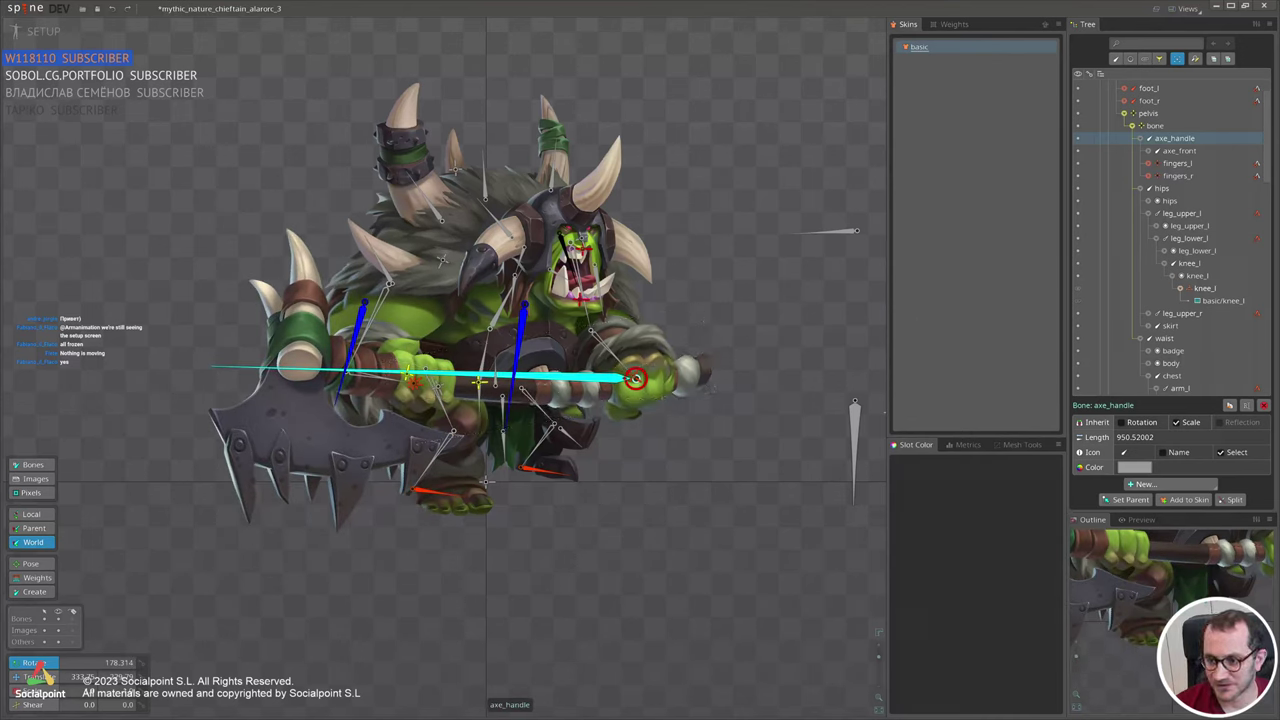
Add a physics constraint to the axe_handle bone.
left_click(1145, 484)
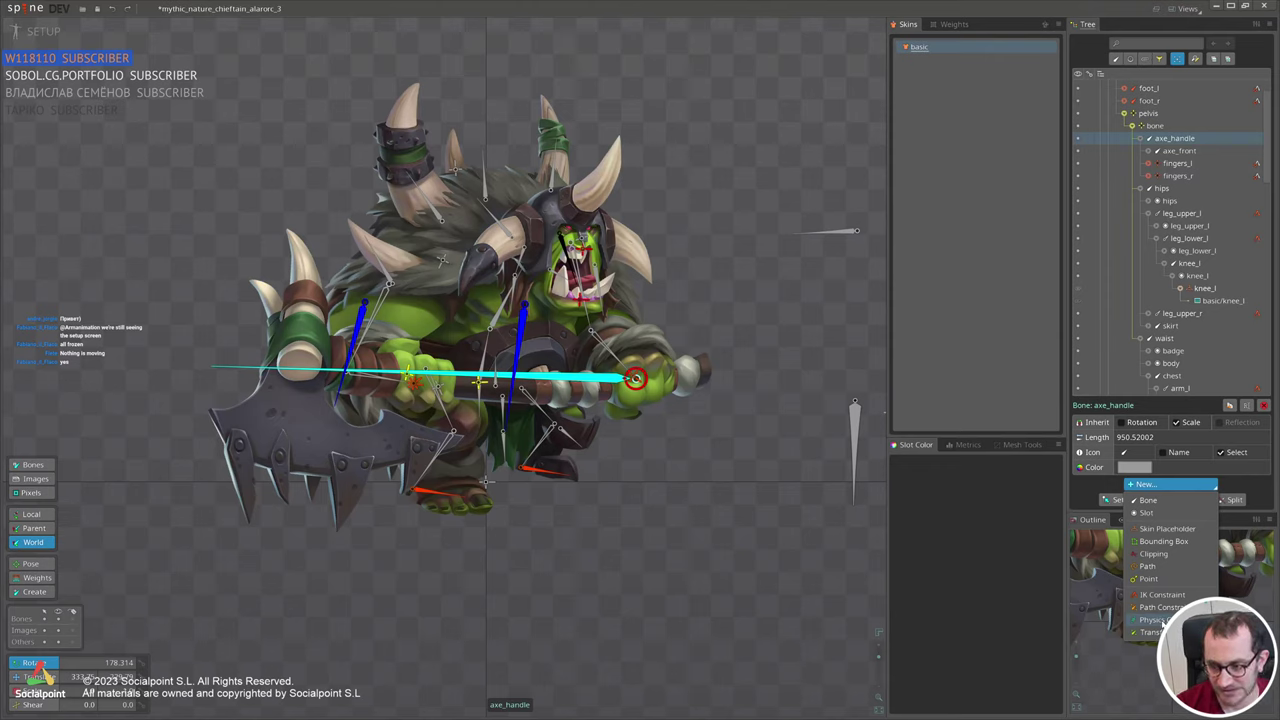
left_click(1152, 620)
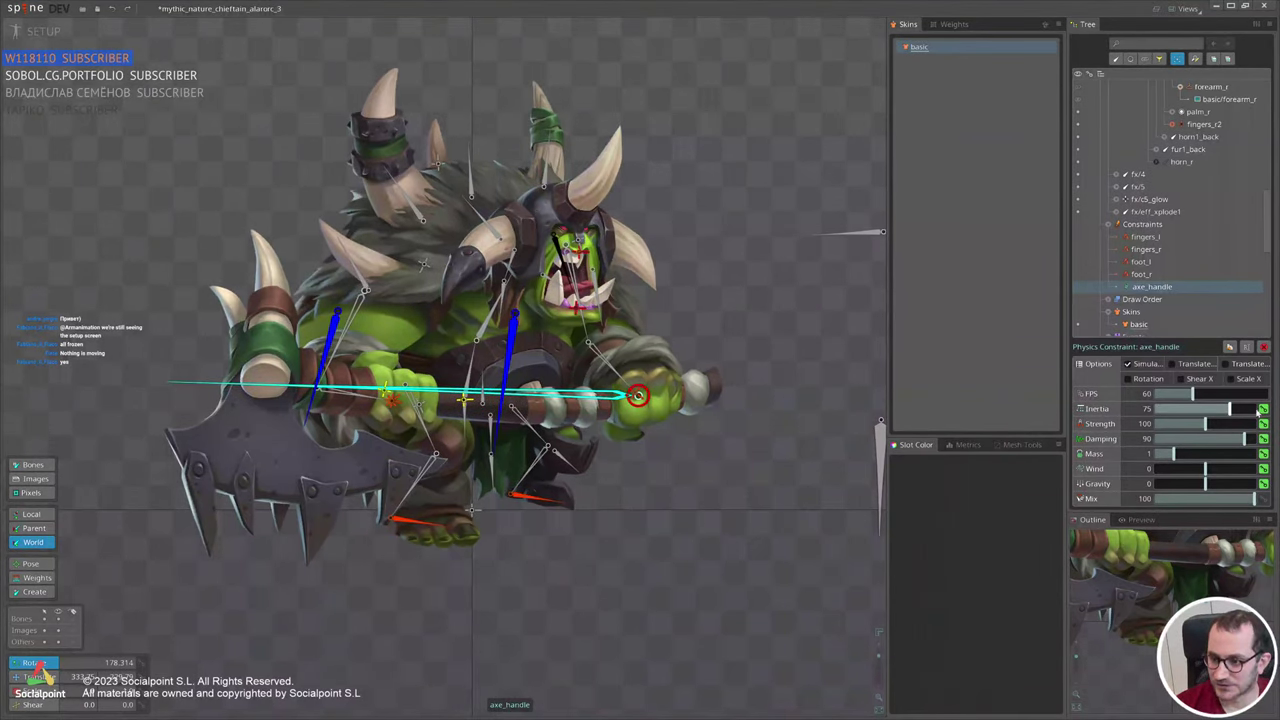
key("ctrl")
key("ctrl")
left_click_drag(692, 511, 734, 519)
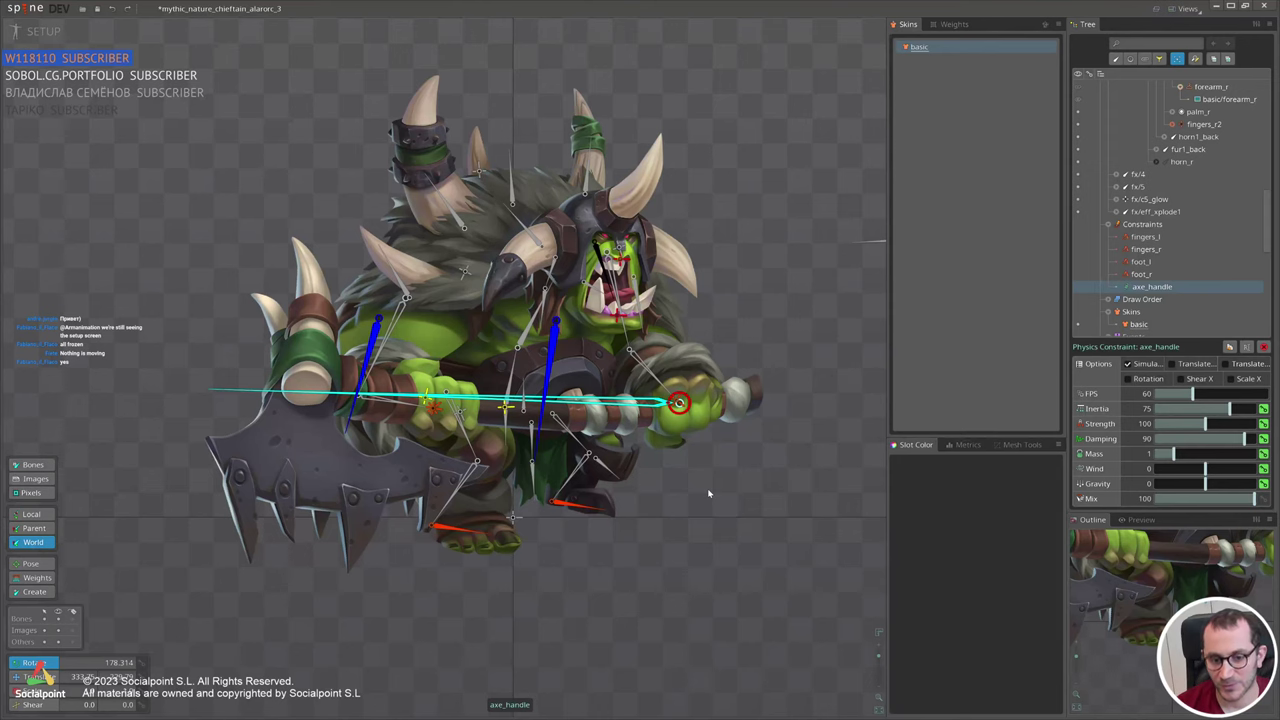
Create a downward-pointing test bone about 374 units long under the character bone, in the empty space beside the orc.
scroll(710, 488, "down", 3)
left_click_drag(810, 261, 562, 414)
left_click(584, 371)
scroll(1218, 213, "up", 4)
scroll(1218, 213, "up", 3)
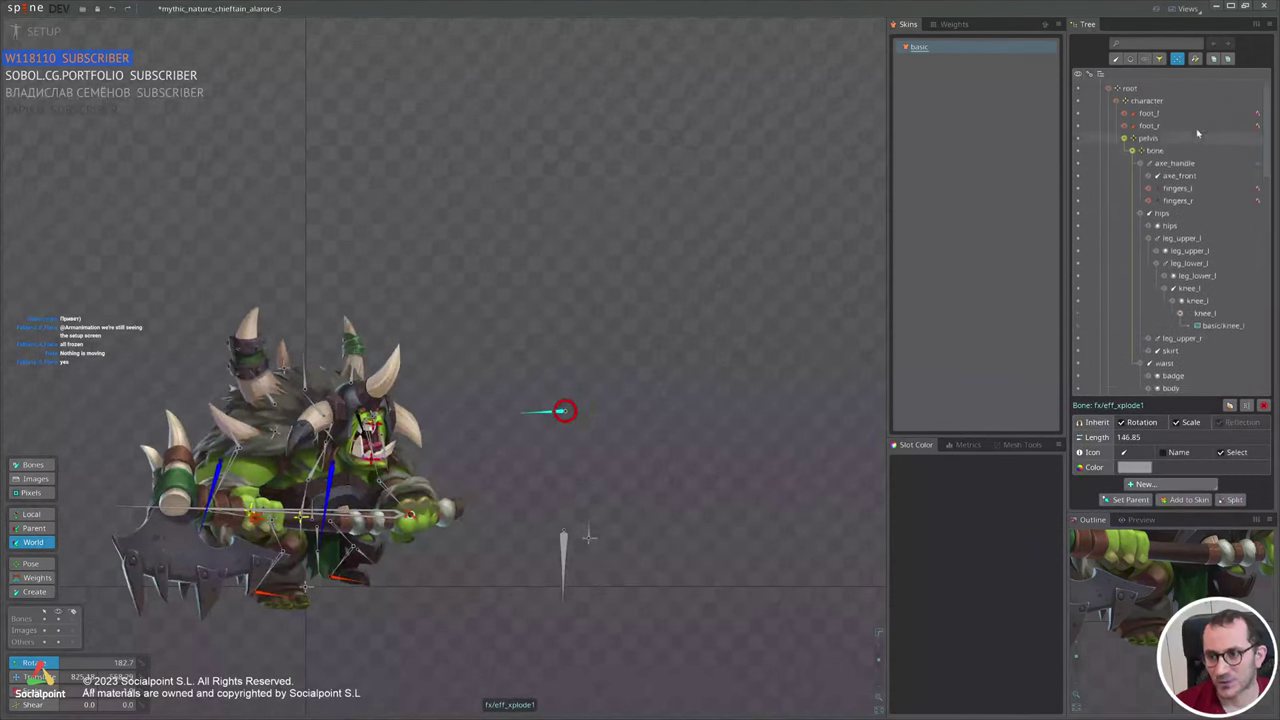
left_click(1152, 112)
left_click_drag(651, 269, 708, 264)
key("n")
left_click_drag(722, 178, 726, 296)
Add a physics constraint to the character2 test bone and set its strength to 0.
left_click(1165, 484)
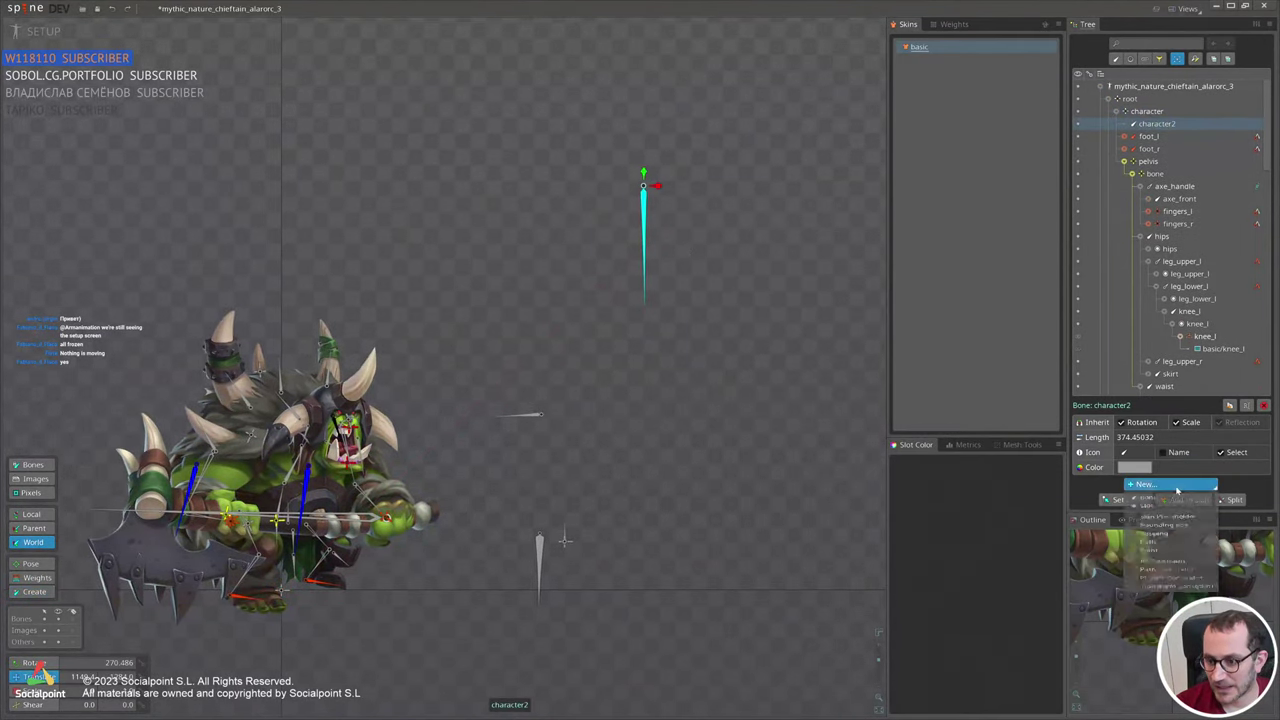
left_click(1150, 620)
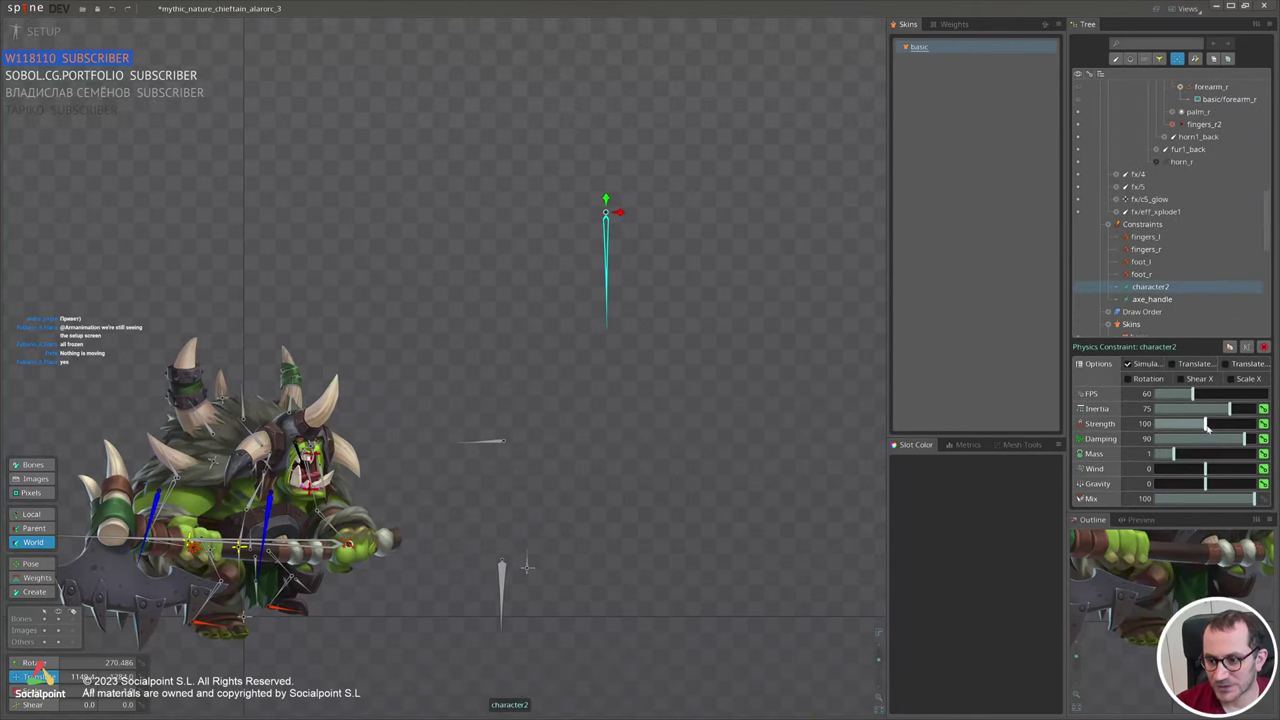
left_click_drag(1207, 427, 1156, 426)
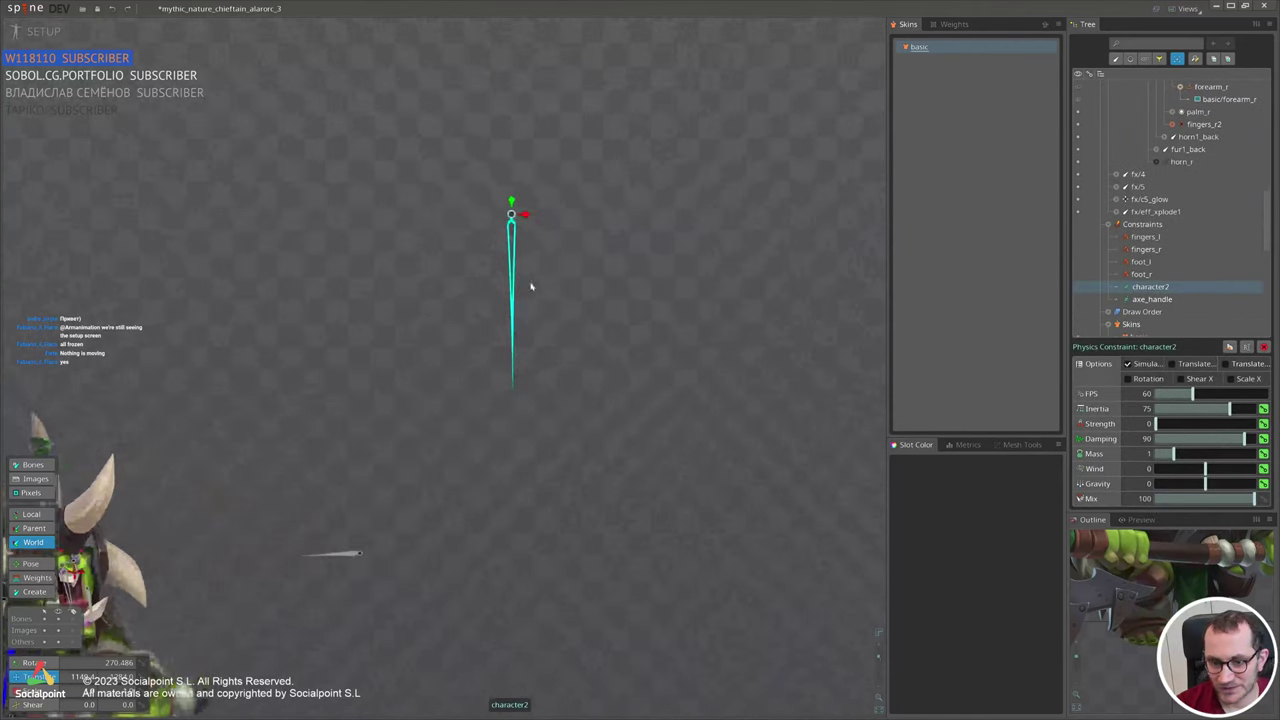
Enable both Translate options, Rotation, Shear X and Scale X on the character2 physics constraint.
left_click(1171, 364)
left_click(1225, 364)
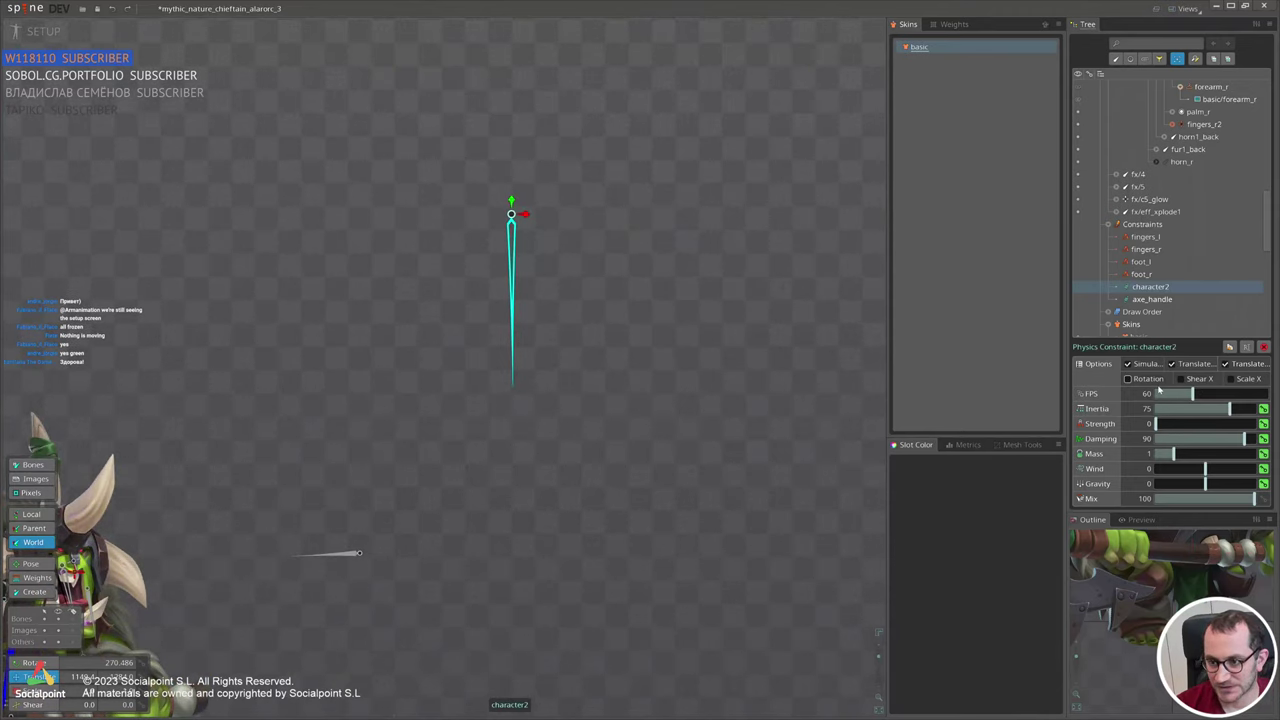
left_click(1127, 379)
left_click(1181, 379)
left_click(1230, 379)
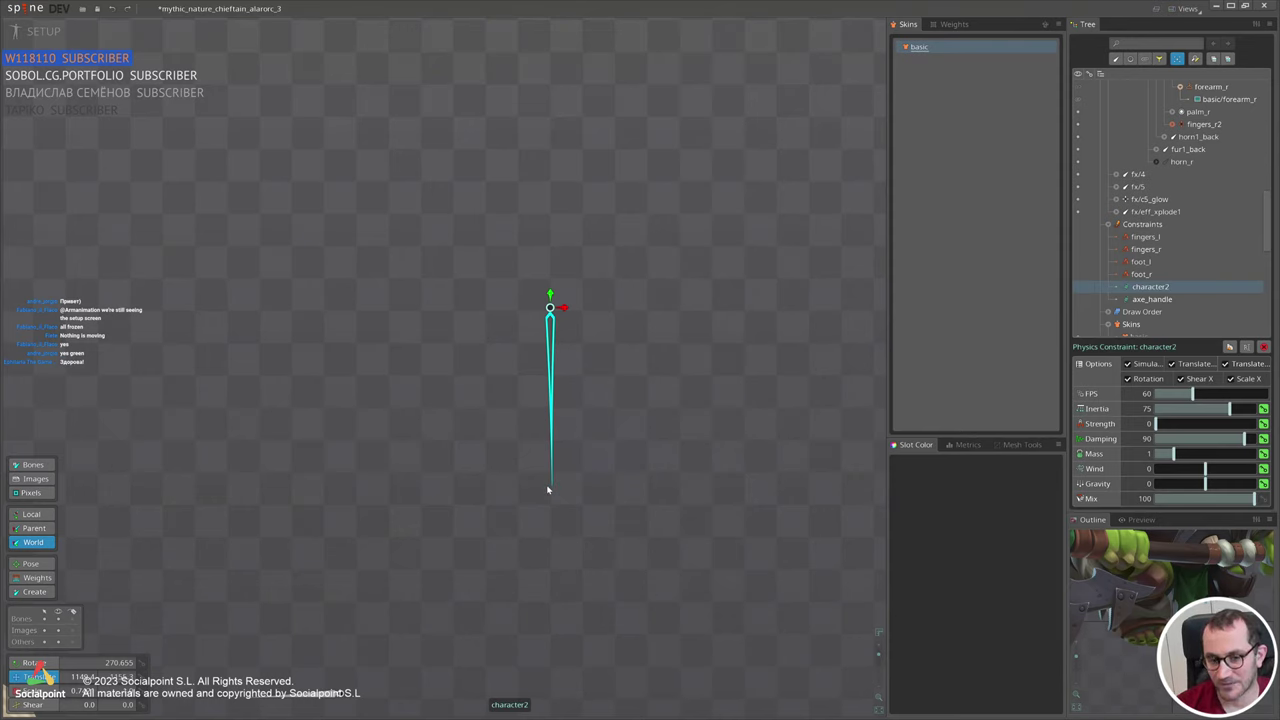
Move the character2 bone around to test its physics with strength 0.
left_click_drag(551, 296, 586, 6)
scroll(627, 305, "down", 1)
left_click_drag(626, 305, 522, 88)
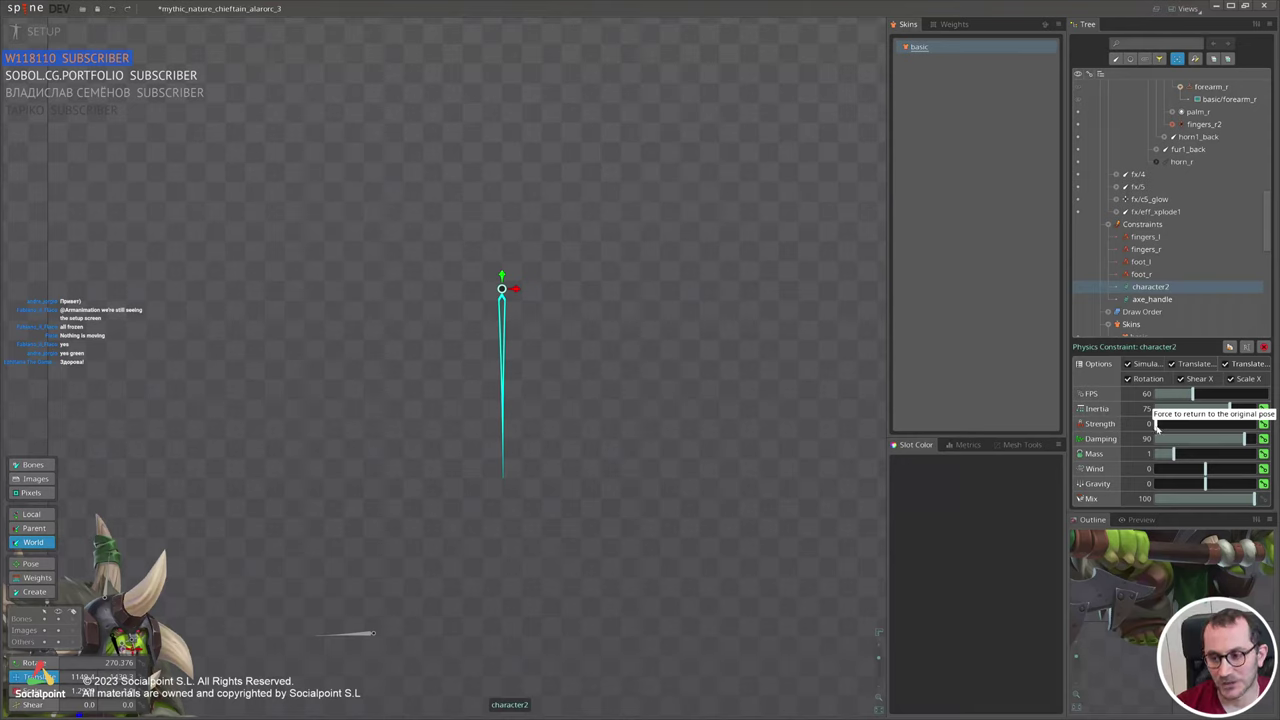
Try a strength of 145.2 on the character2 constraint, return it to 0 and test by moving the bone.
left_click_drag(1157, 428, 1229, 428)
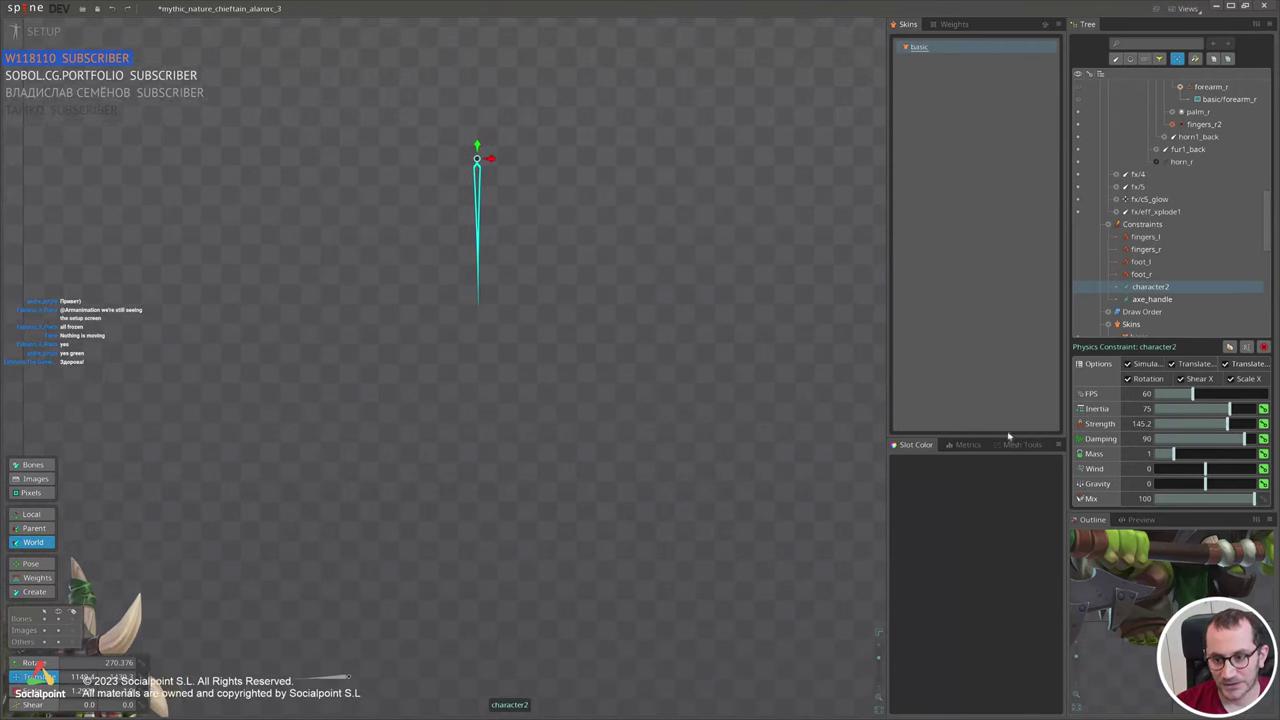
left_click_drag(1226, 424, 1135, 430)
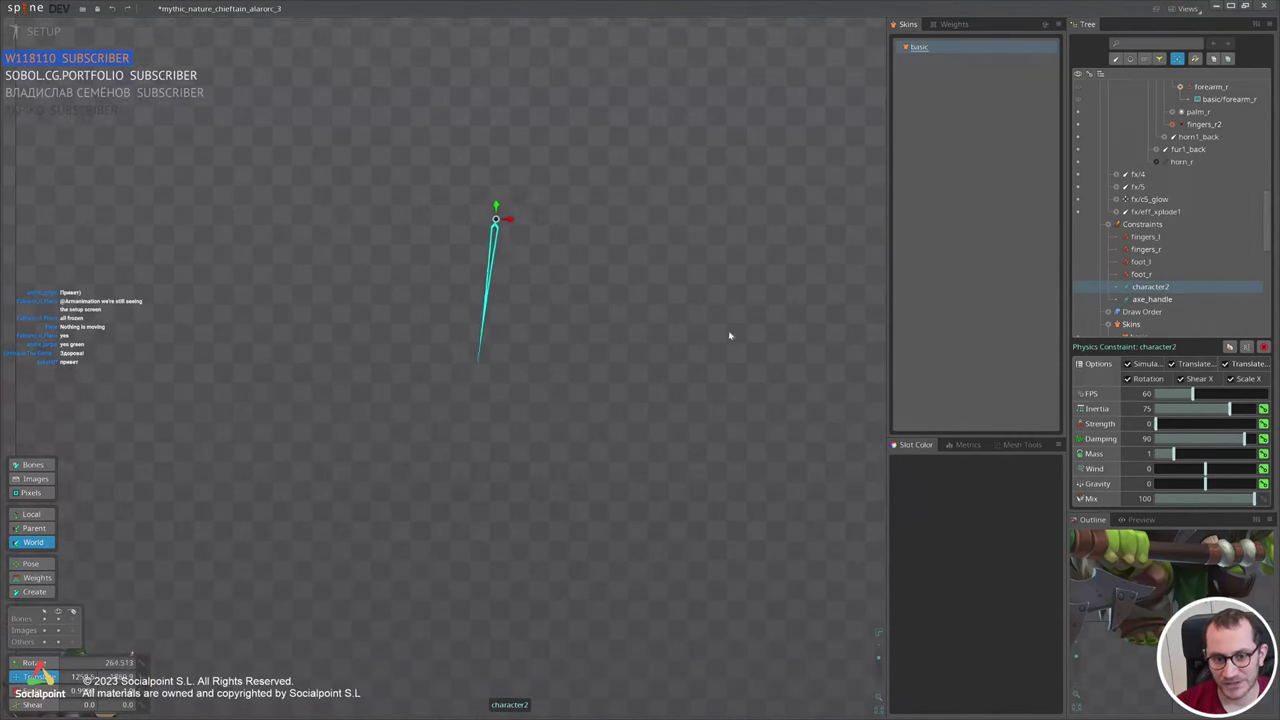
left_click_drag(617, 421, 591, 454)
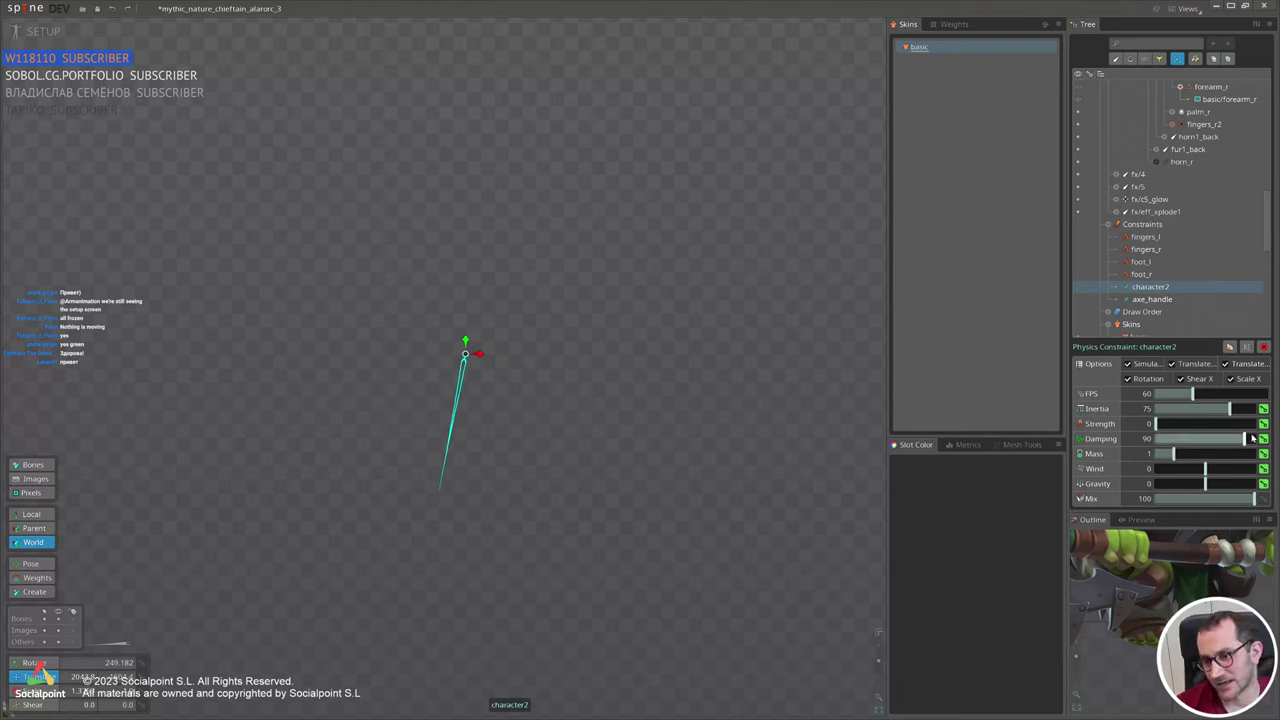
Lower the character2 constraint's inertia to 15.74 and further to 6.6, testing the bone's reaction by moving it.
left_click_drag(1229, 408, 1171, 412)
left_click_drag(829, 451, 949, 445)
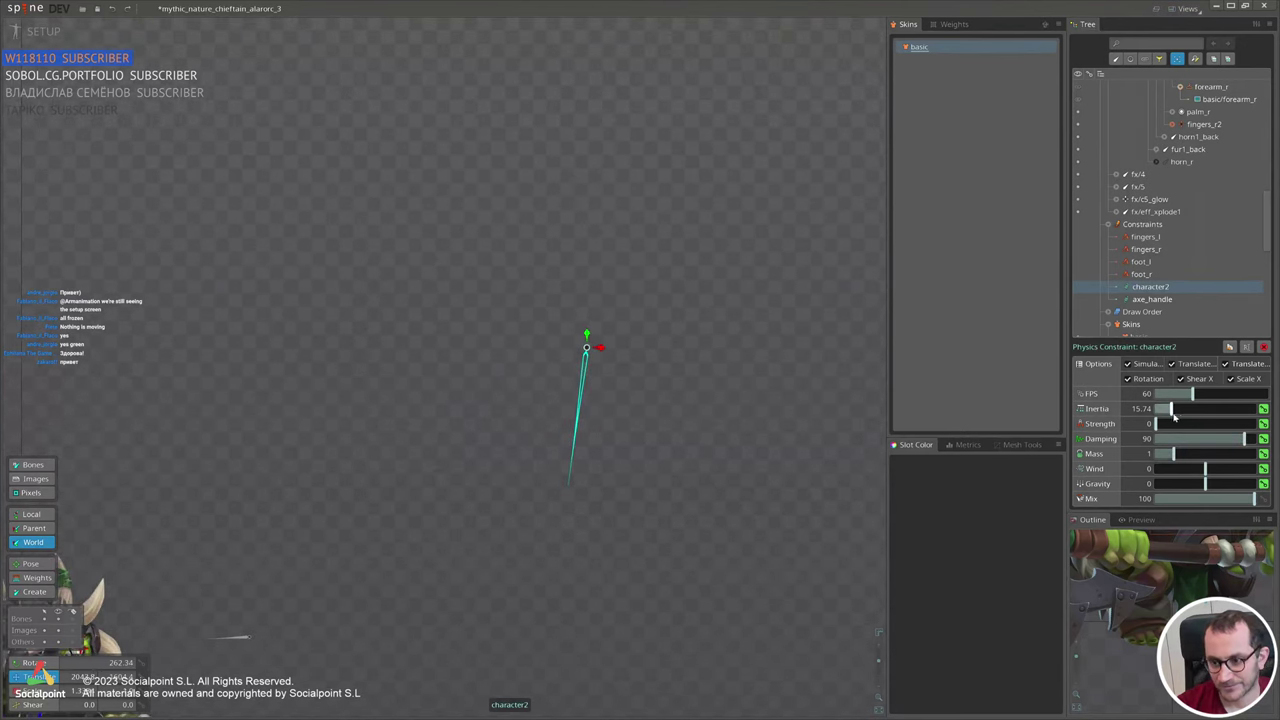
left_click_drag(1172, 410, 1161, 410)
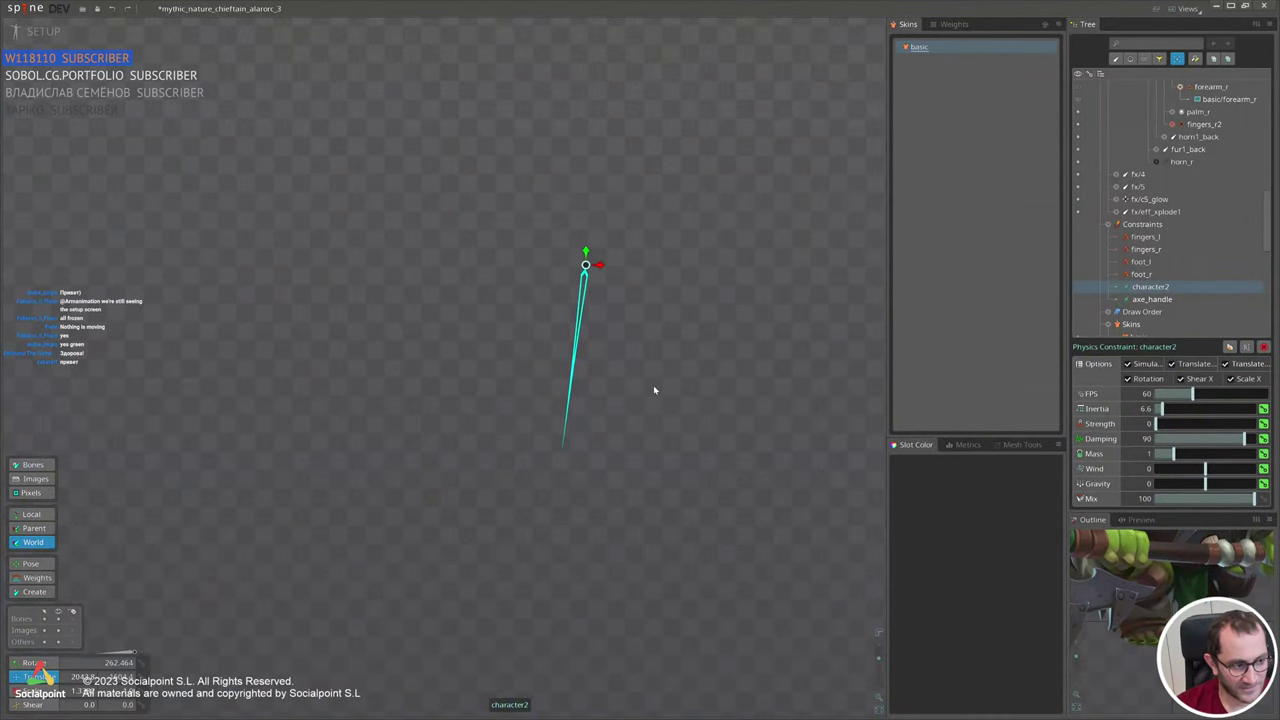
left_click_drag(654, 390, 645, 441)
scroll(674, 410, "up", 1)
Undo the inertia changes and delete the physics constraint from the character2 bone.
key("ctrl+z")
key("ctrl+z")
key("Delete")
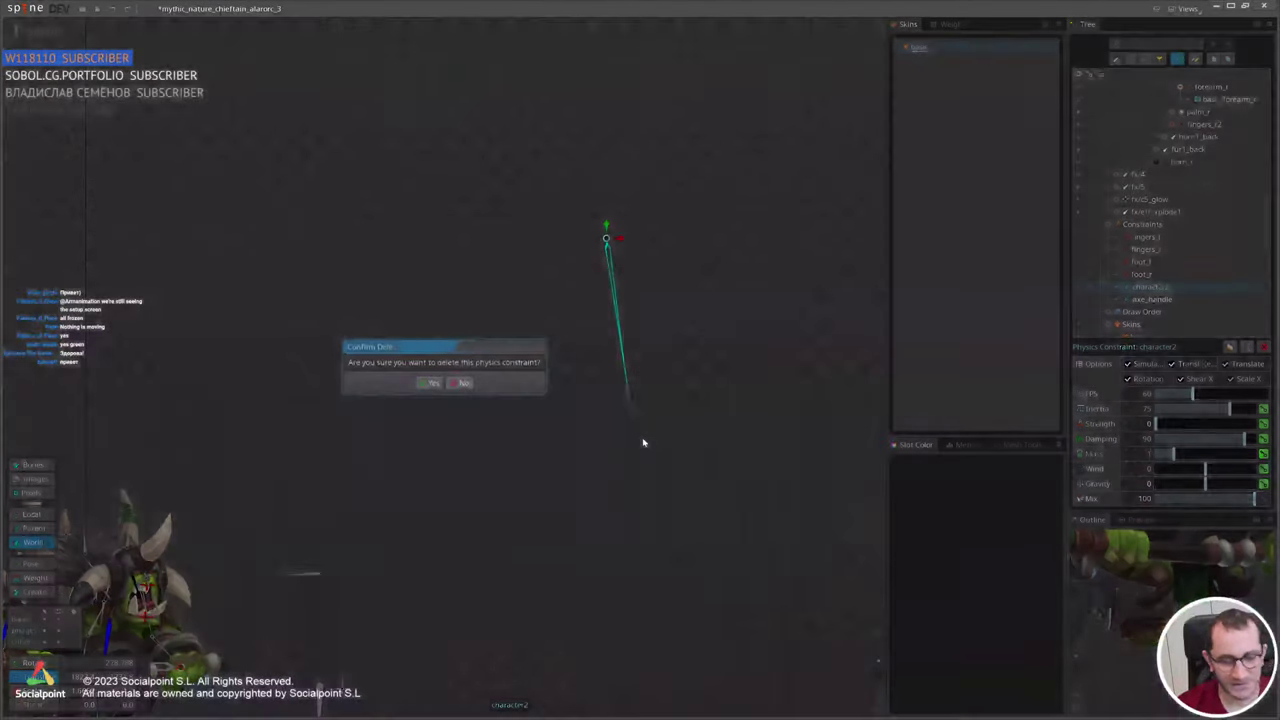
key("Return")
Open the axe_handle physics constraint and enable both Translate options and Rotation.
left_click(490, 438)
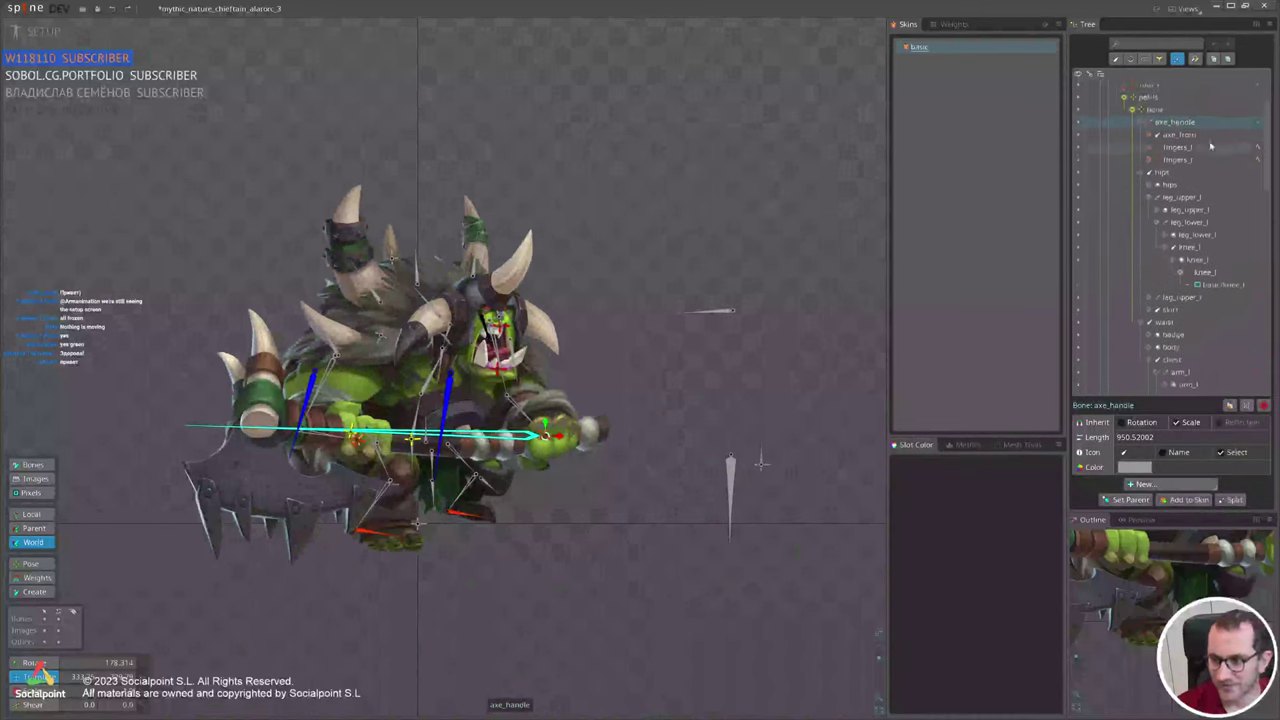
left_click(1258, 139)
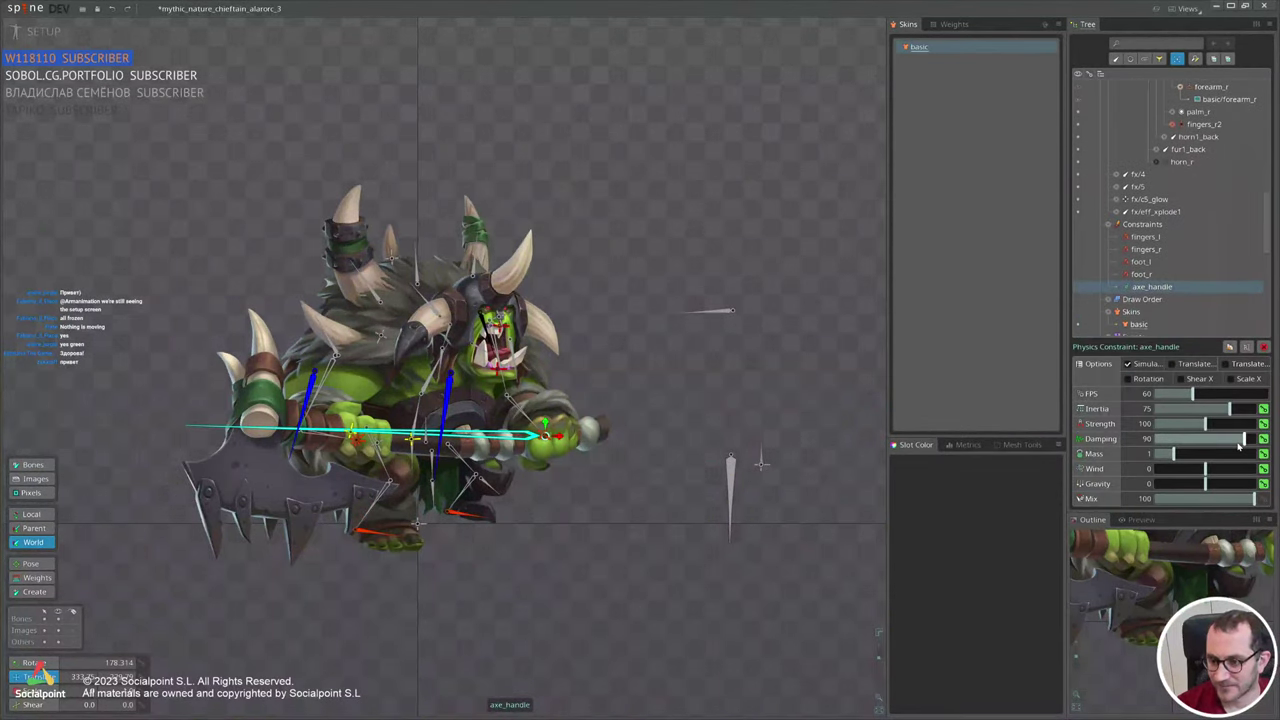
left_click_drag(597, 523, 678, 514)
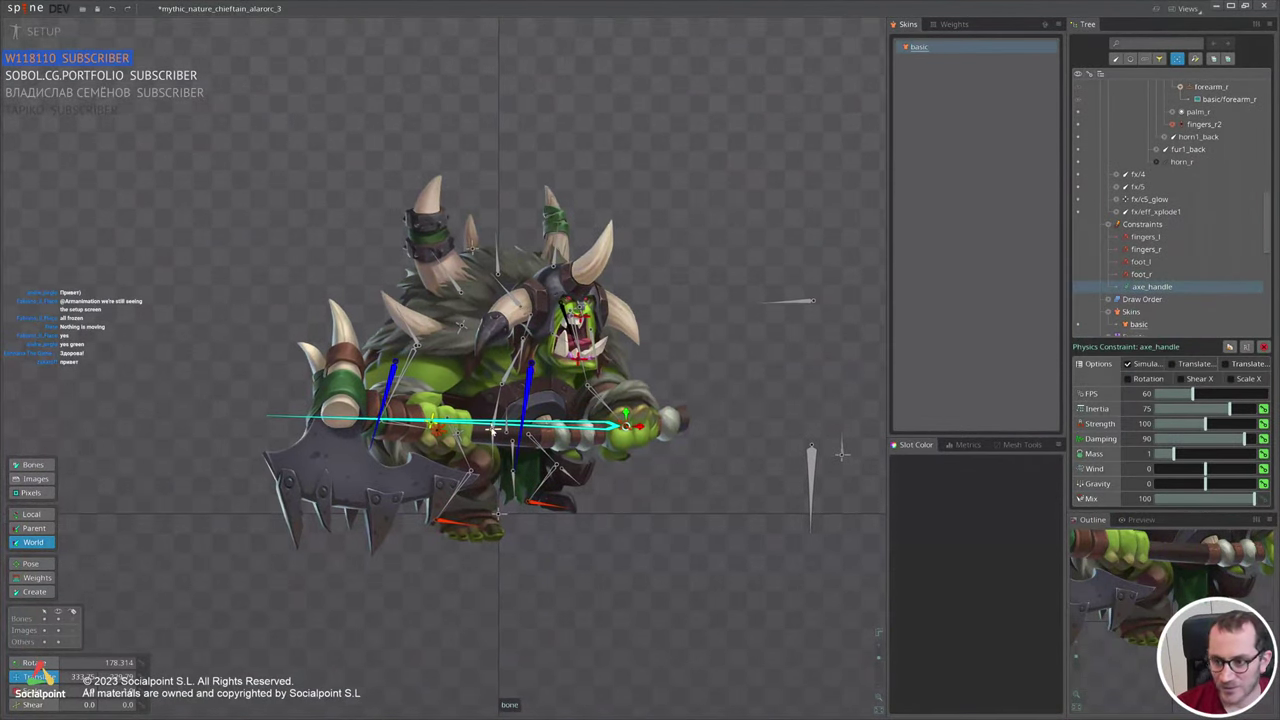
left_click(1171, 364)
left_click(1225, 364)
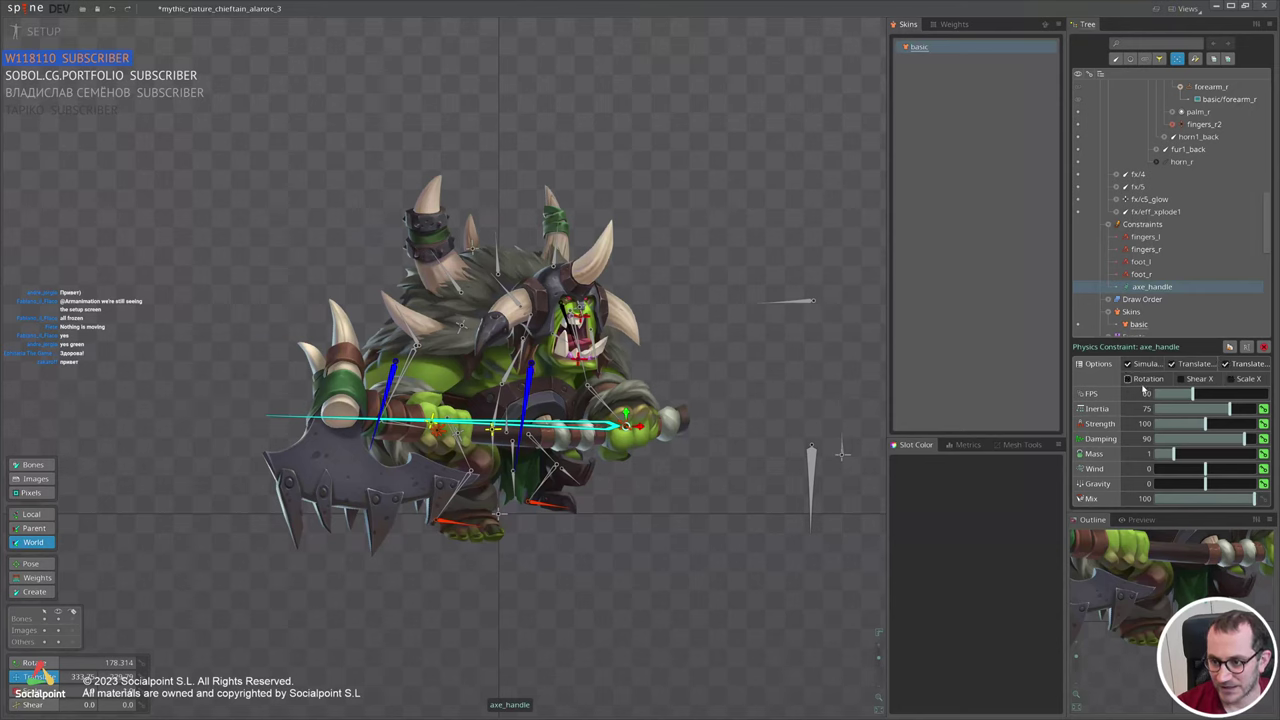
Test the axe_handle physics by moving the parent control named bone at the orc's centre, and undo the move.
left_click(494, 429)
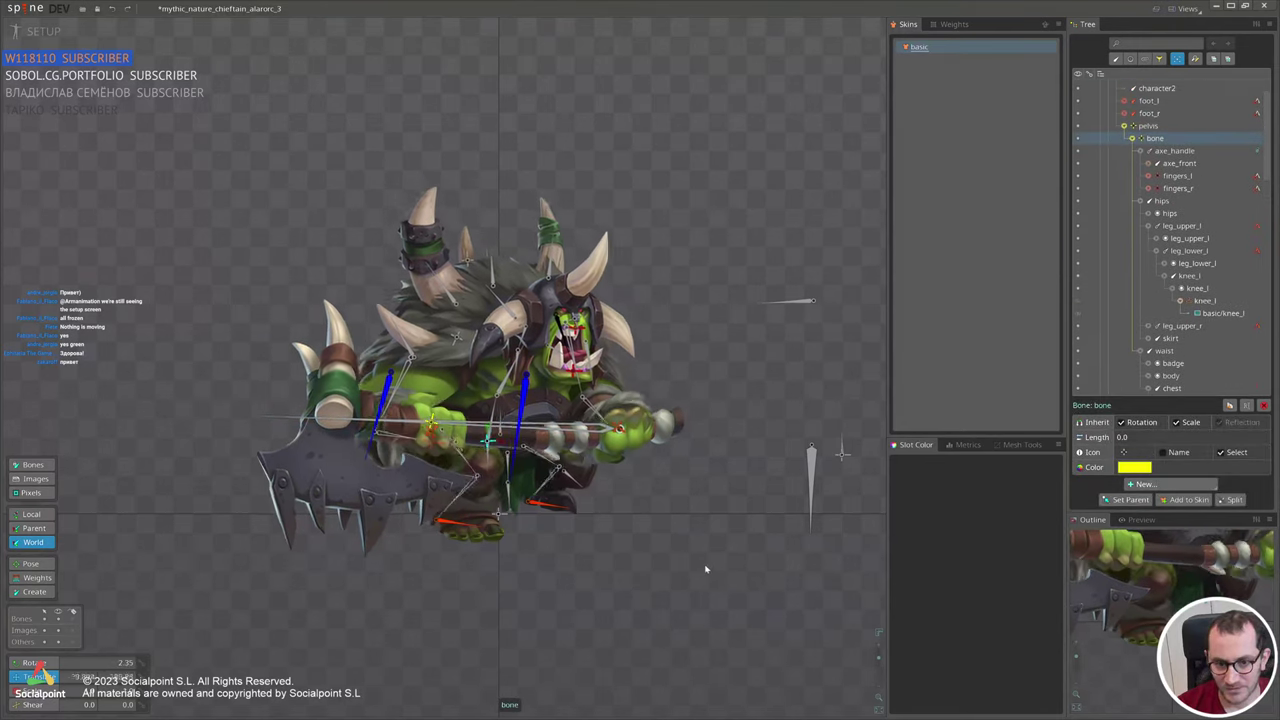
left_click_drag(705, 569, 744, 532)
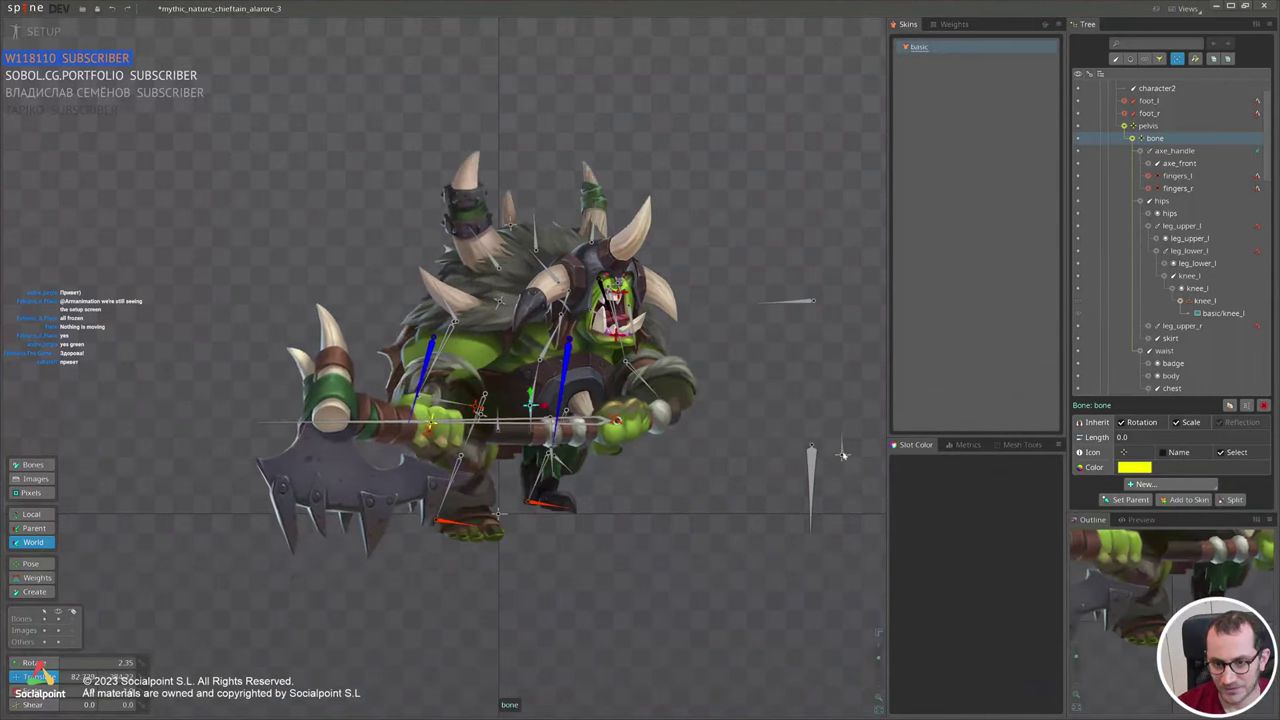
key("ctrl+z")
Place the axe_handle constraint above fingers_l in the constraint order and test it by moving the control named bone, undoing the move.
left_click(1257, 176)
left_click(1136, 326)
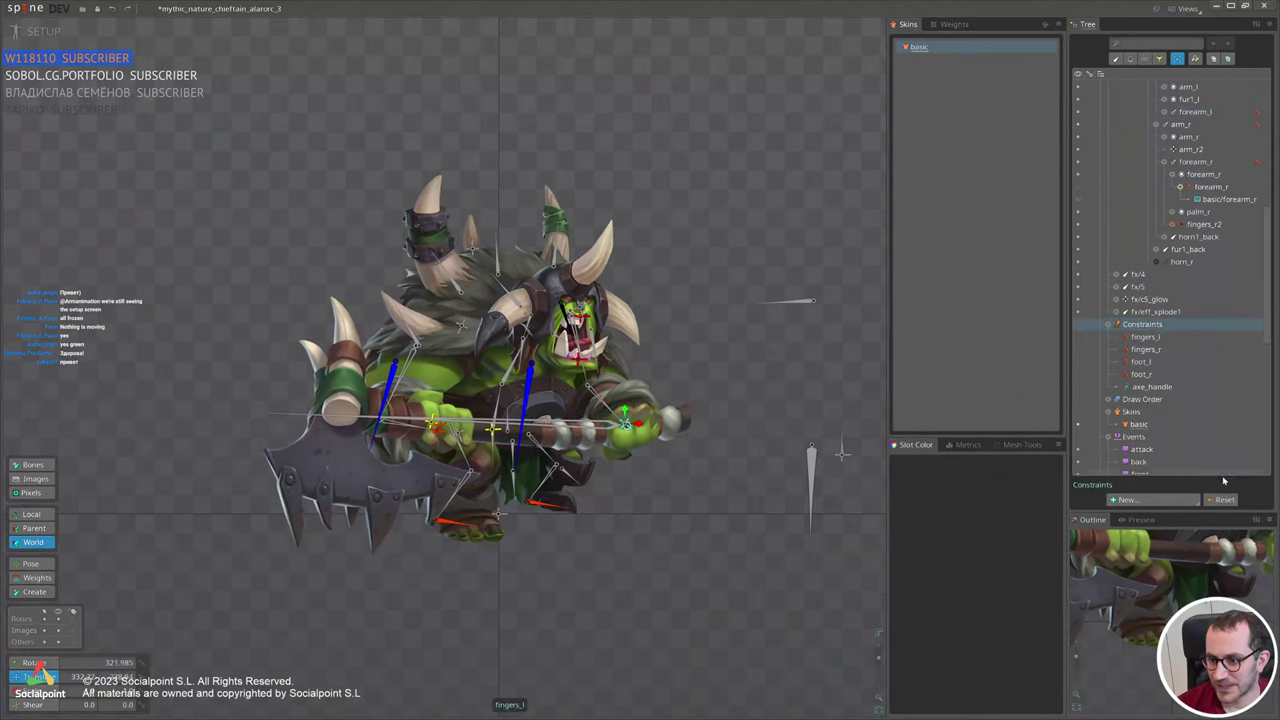
left_click(575, 470)
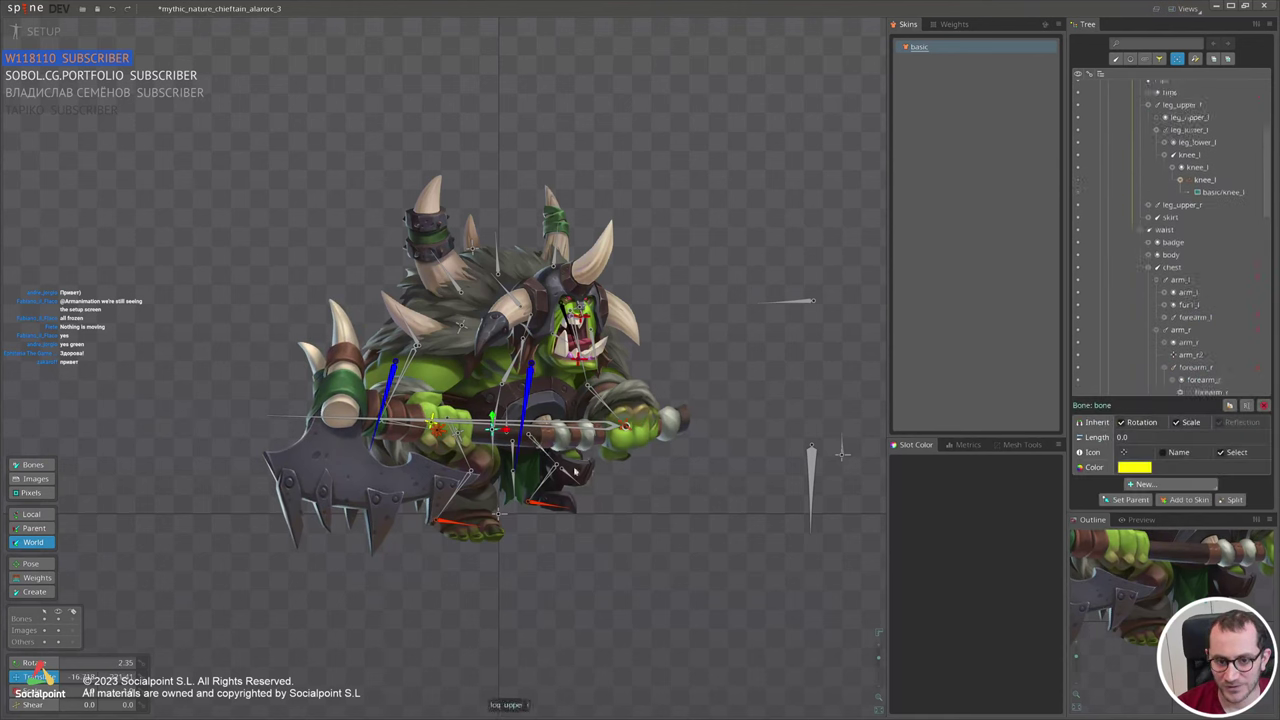
left_click_drag(658, 494, 603, 490)
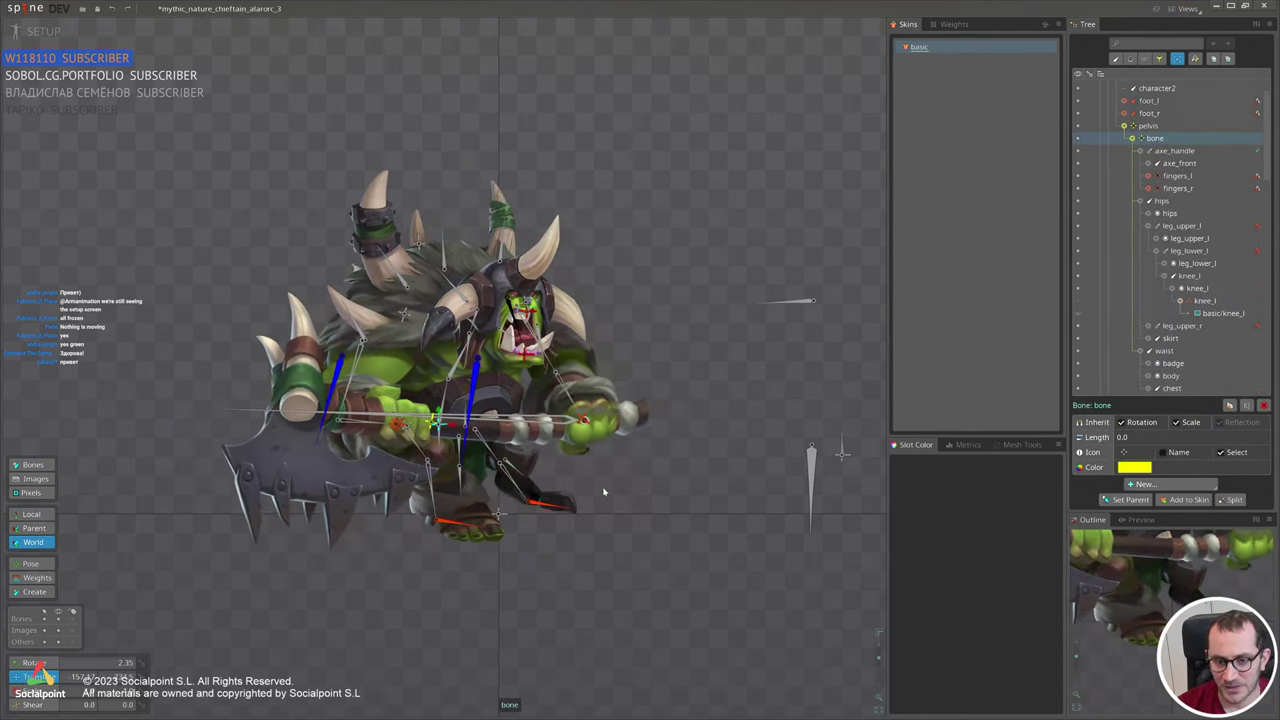
key("ctrl+z")
Set the axe_handle physics constraint's damping to 44.67 and its strength to 159.4.
left_click(1257, 151)
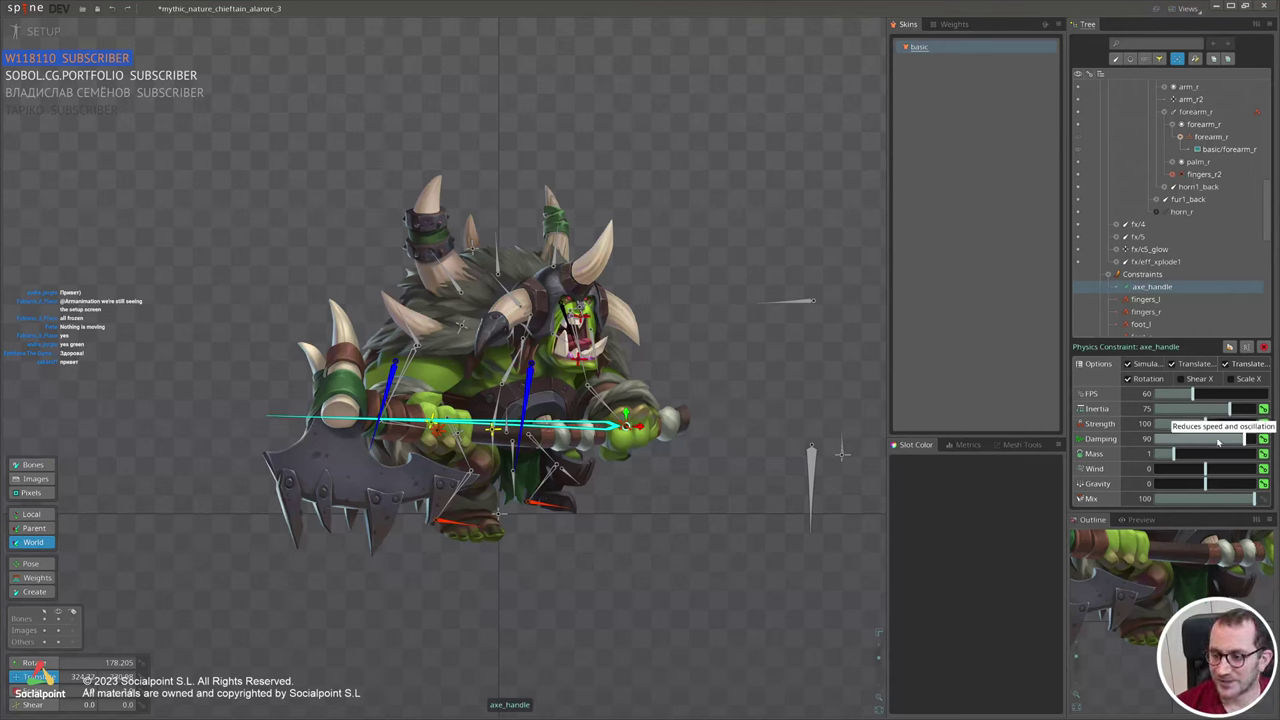
mouse_move(1218, 441)
left_mouse_down()
mouse_move(1168, 445)
mouse_move(1200, 442)
left_mouse_up()
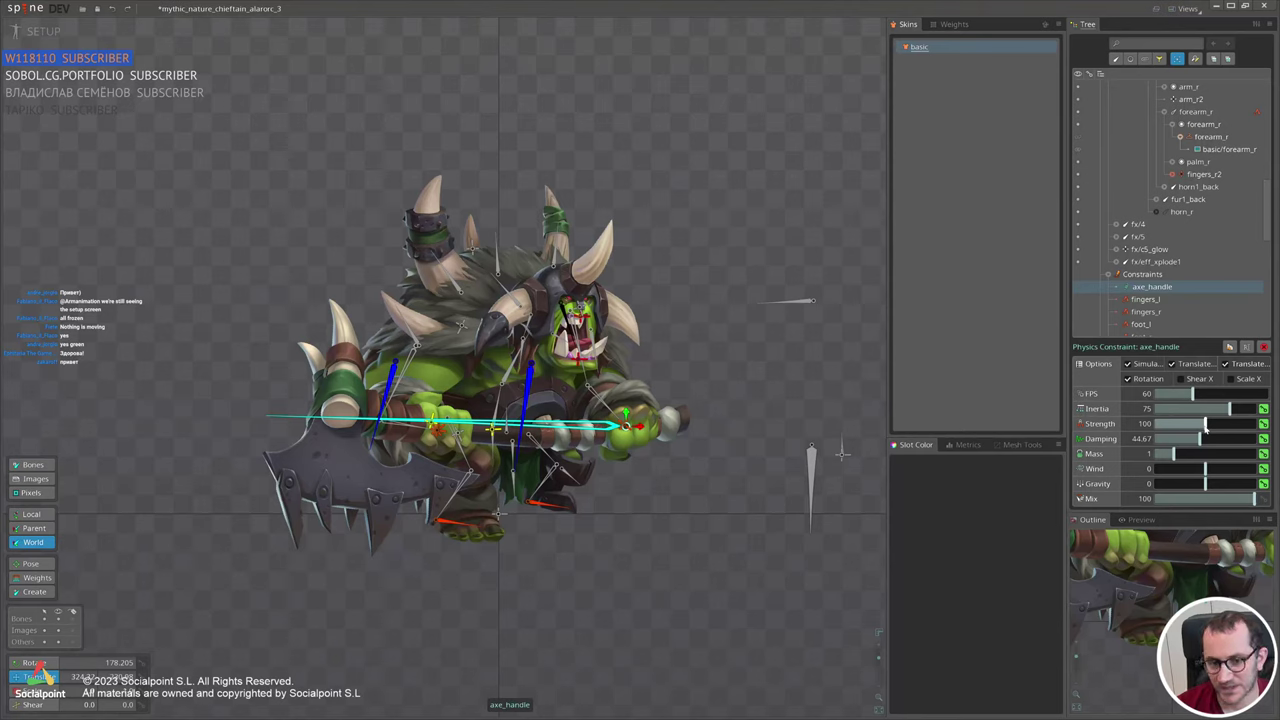
left_click_drag(1206, 424, 1236, 430)
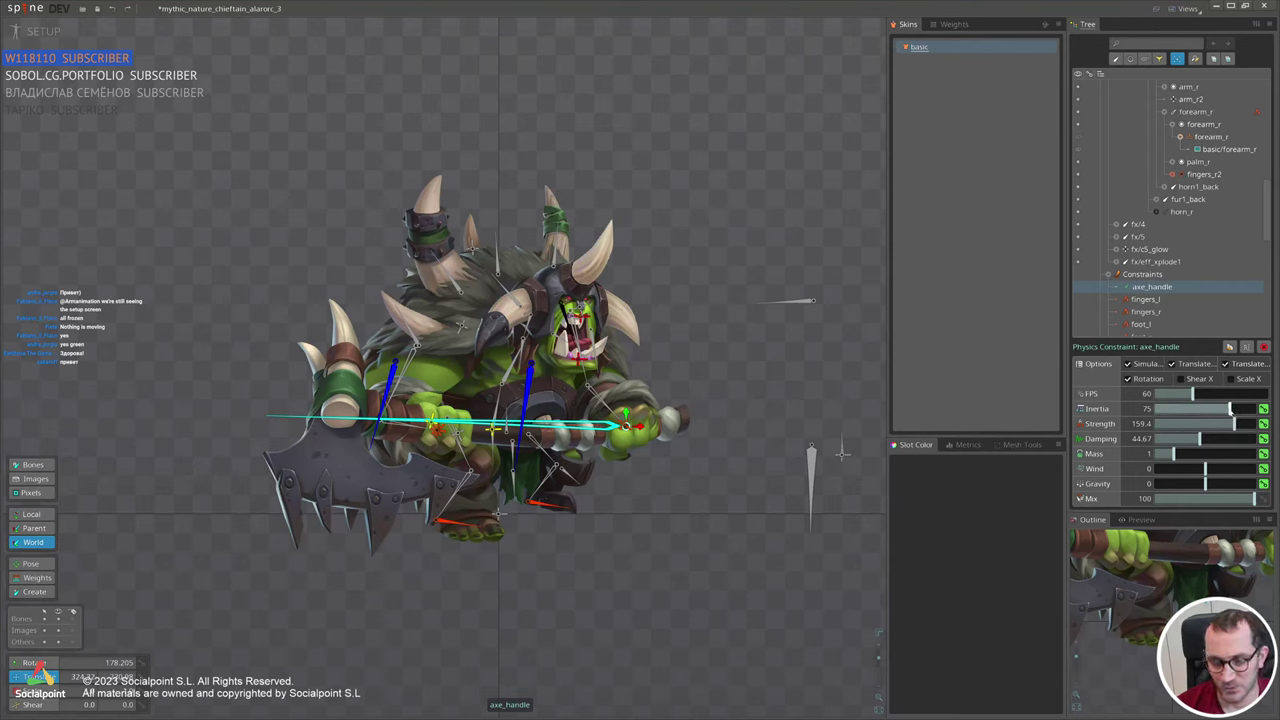
Set the axe_handle constraint's inertia to 34.52 and test it by moving the control named bone, undoing the move.
left_click_drag(1229, 408, 1203, 410)
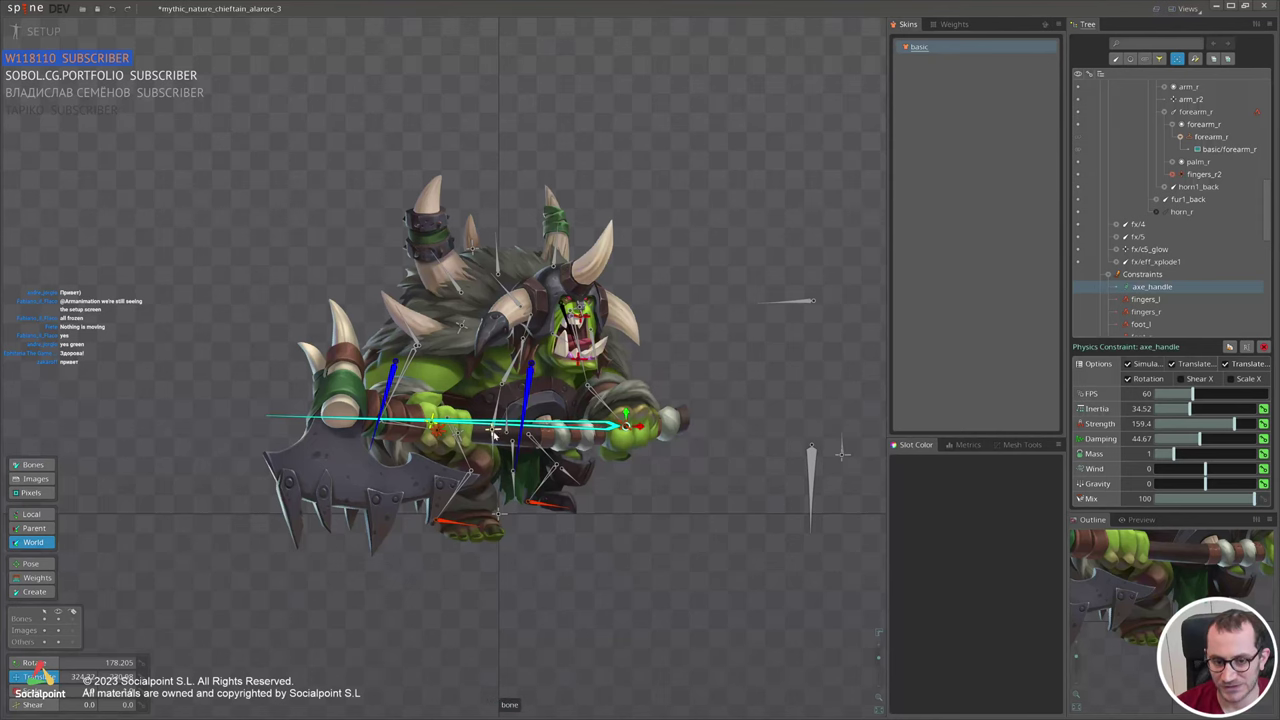
left_click(493, 430)
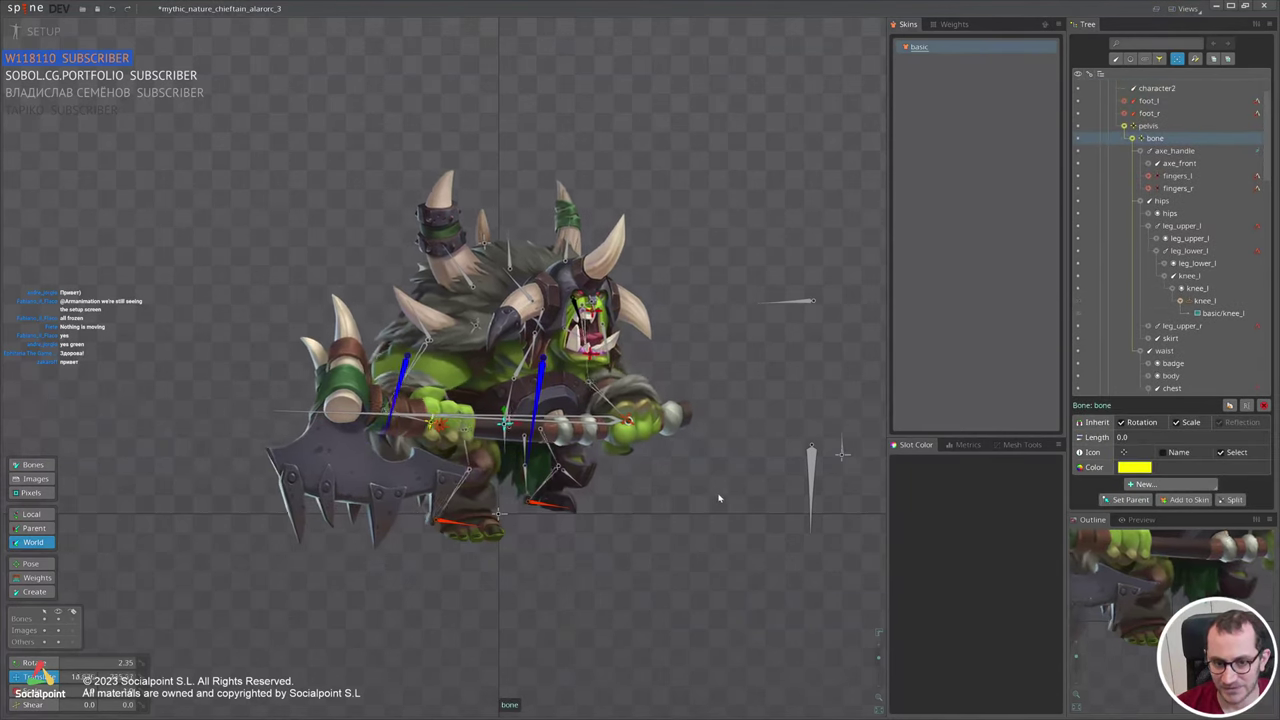
left_click_drag(705, 532, 730, 482)
key("ctrl+z")
Set the axe_handle constraint's mass to 0.42 and test it by moving the control named bone, undoing the move.
left_click(1257, 151)
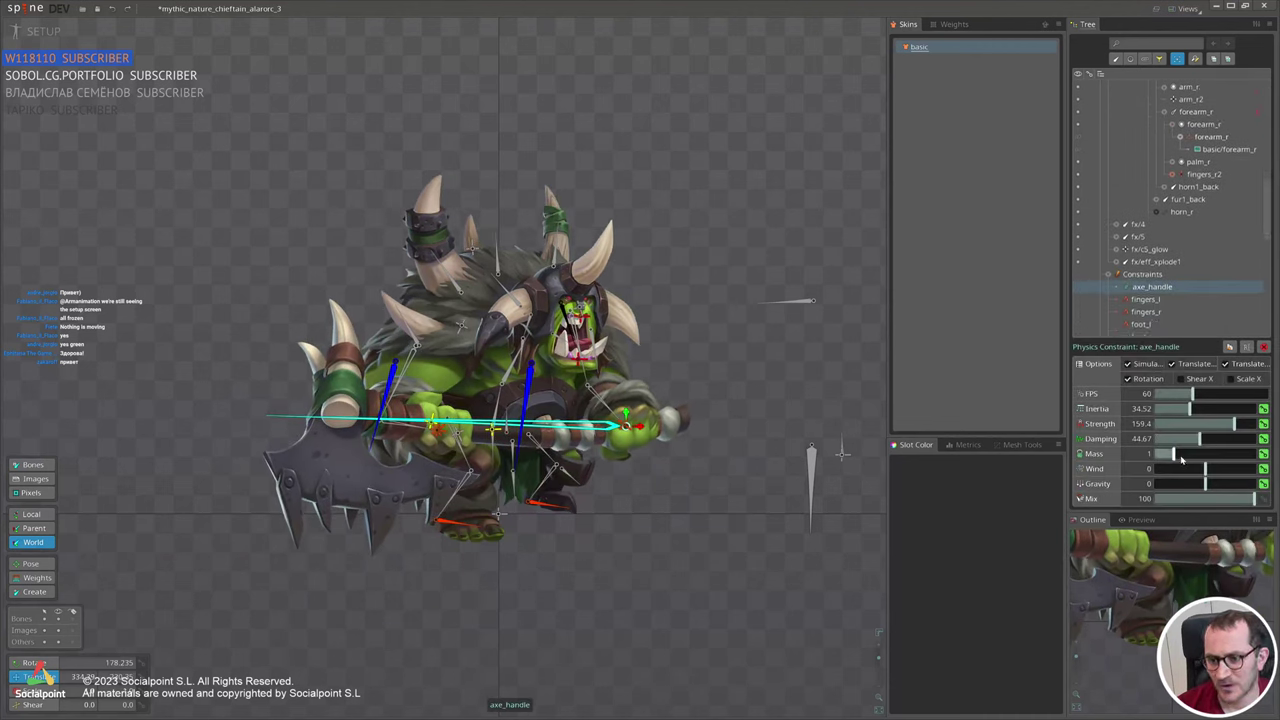
left_click_drag(1173, 456, 1164, 455)
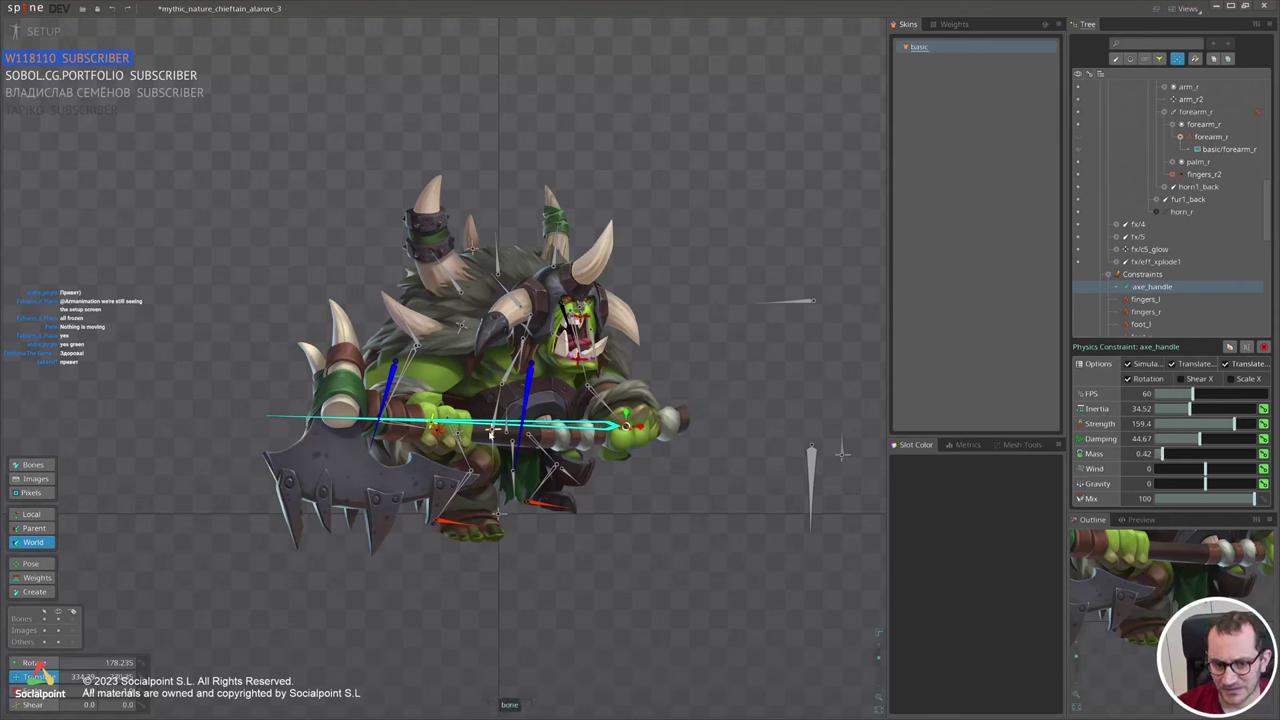
left_click(495, 440)
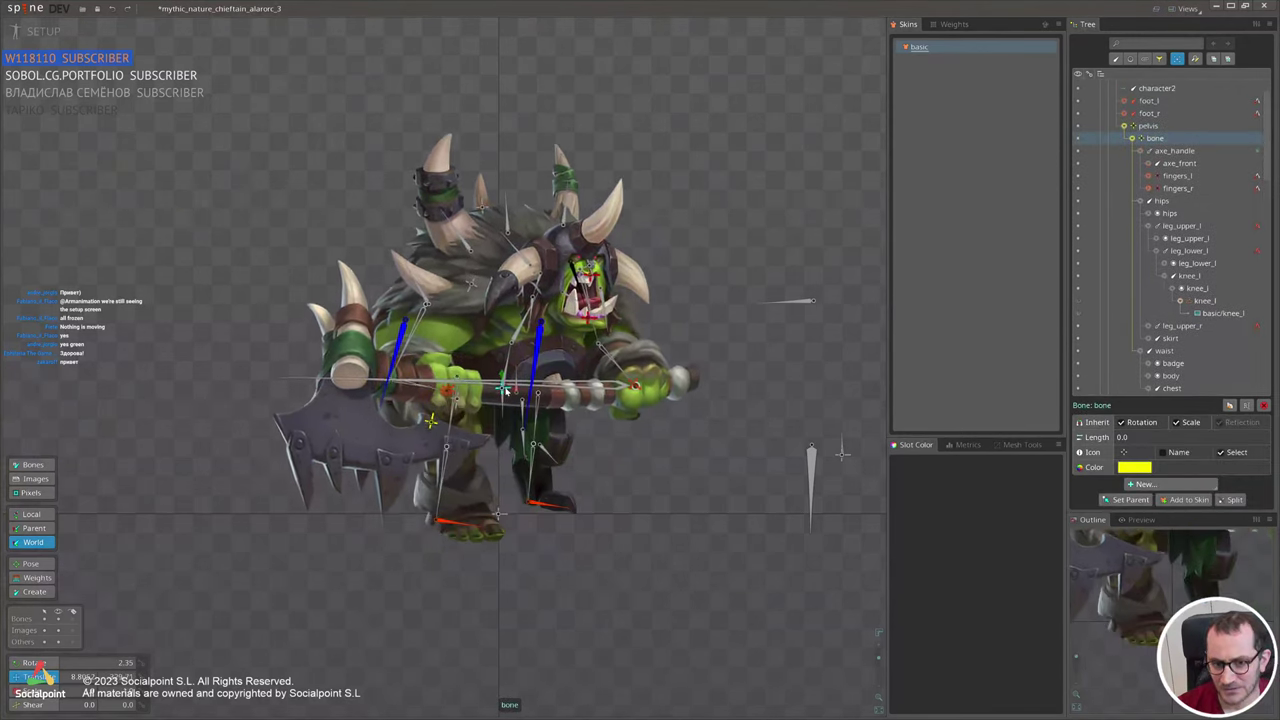
mouse_move(502, 461)
left_mouse_down()
mouse_move(505, 411)
mouse_move(498, 464)
left_mouse_up()
key("ctrl+z")
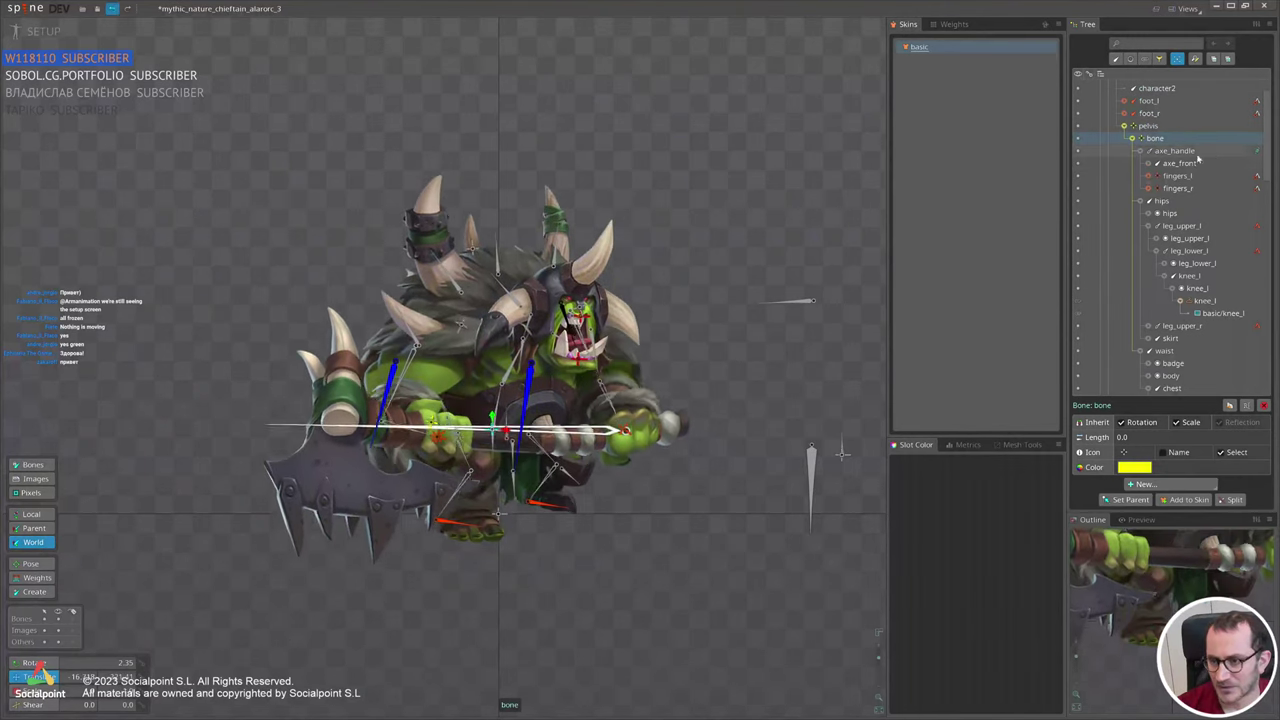
left_click(1255, 151)
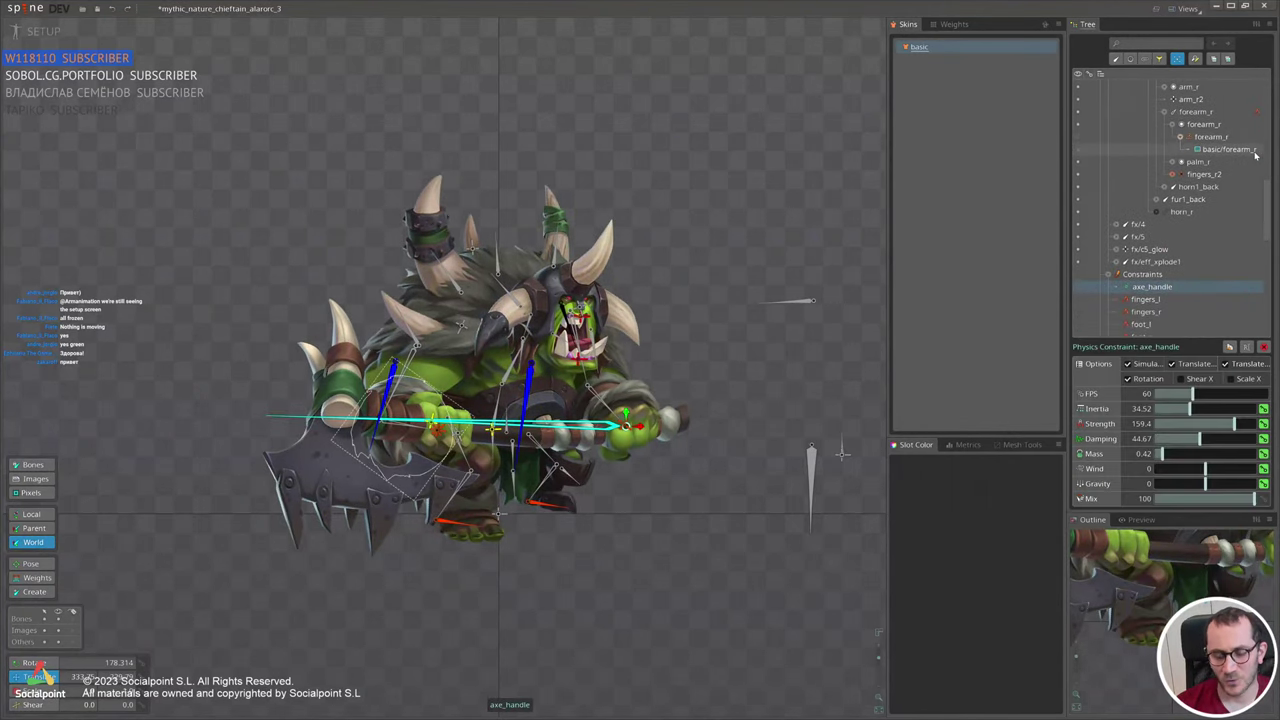
left_click_drag(754, 498, 763, 508)
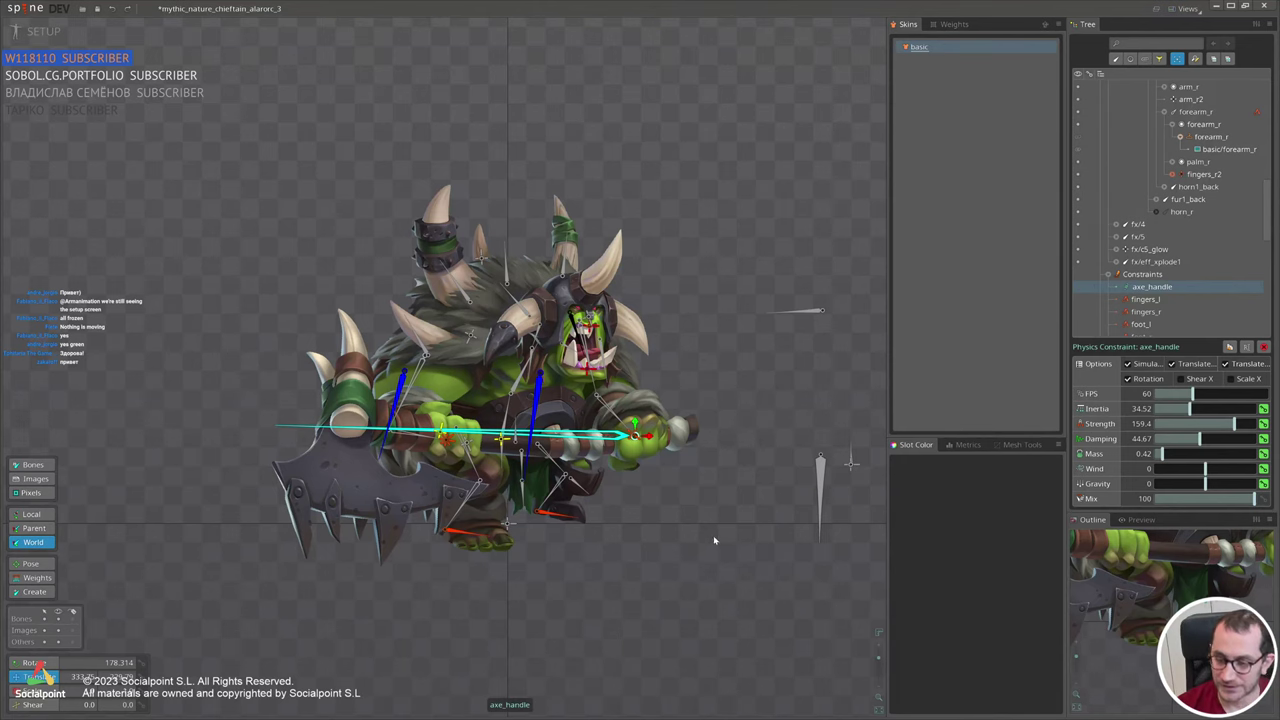
left_click_drag(707, 551, 607, 578)
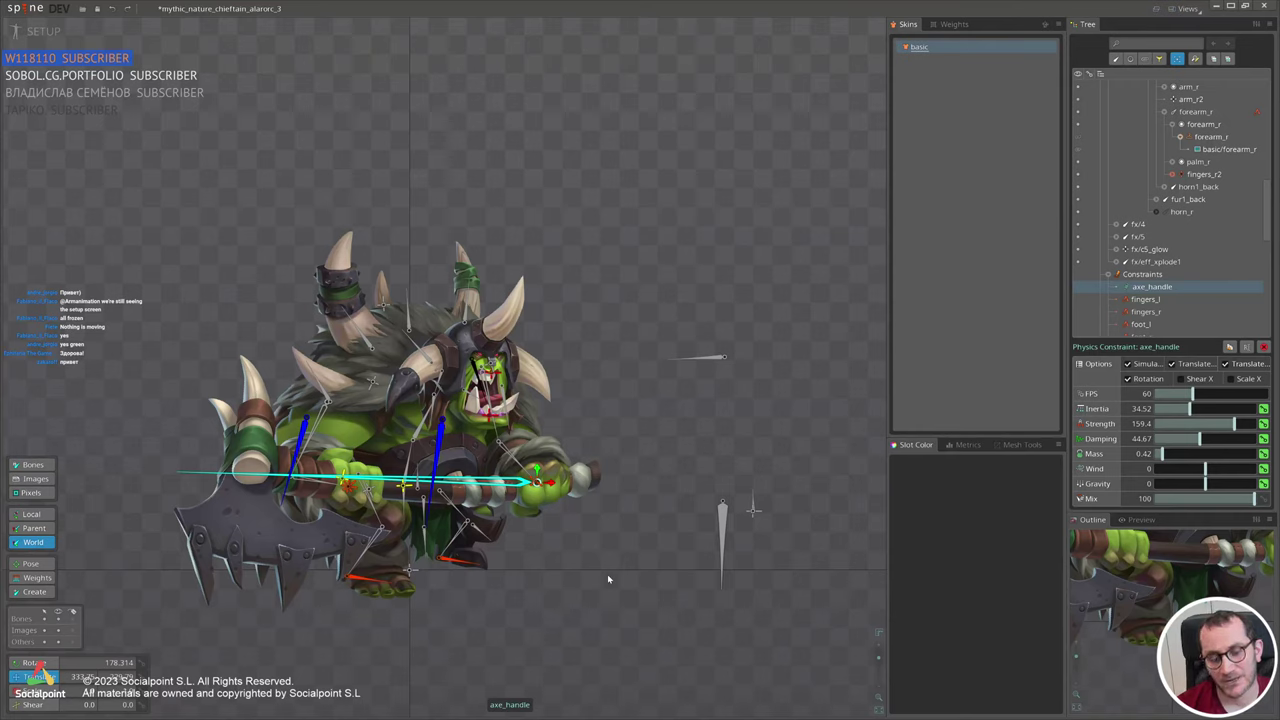
left_click_drag(607, 578, 622, 590)
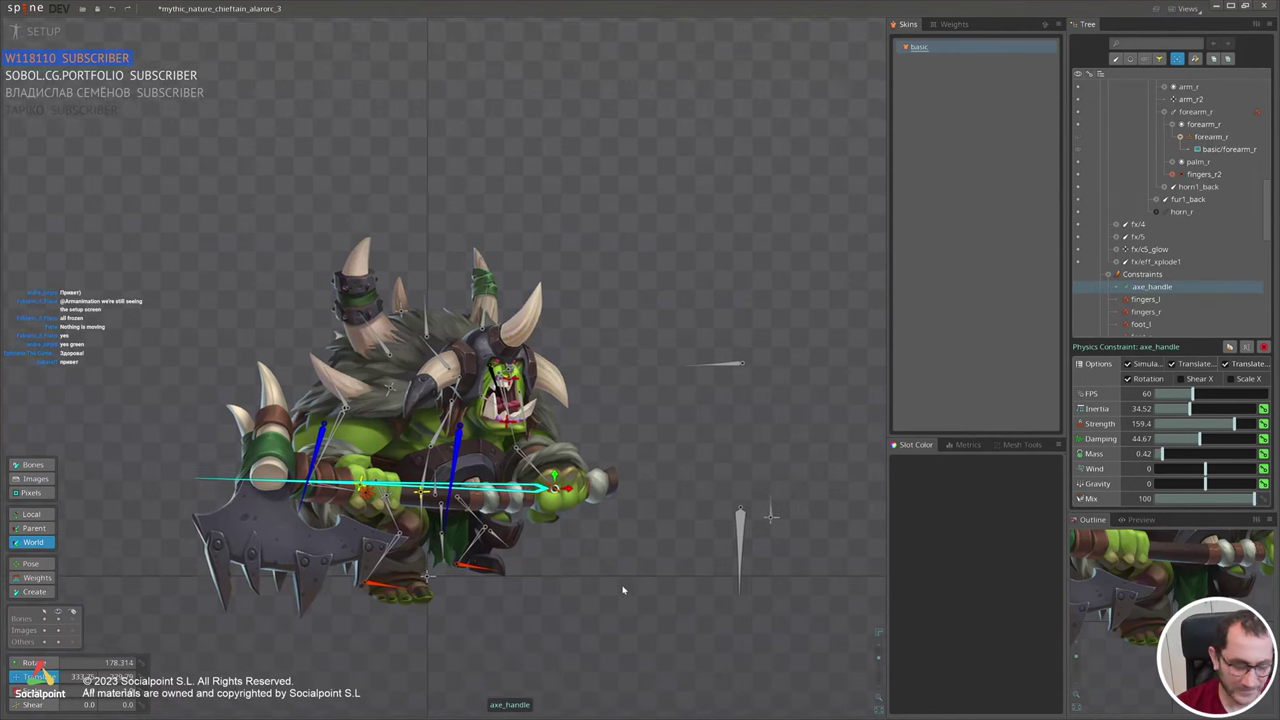
left_click_drag(601, 511, 692, 507)
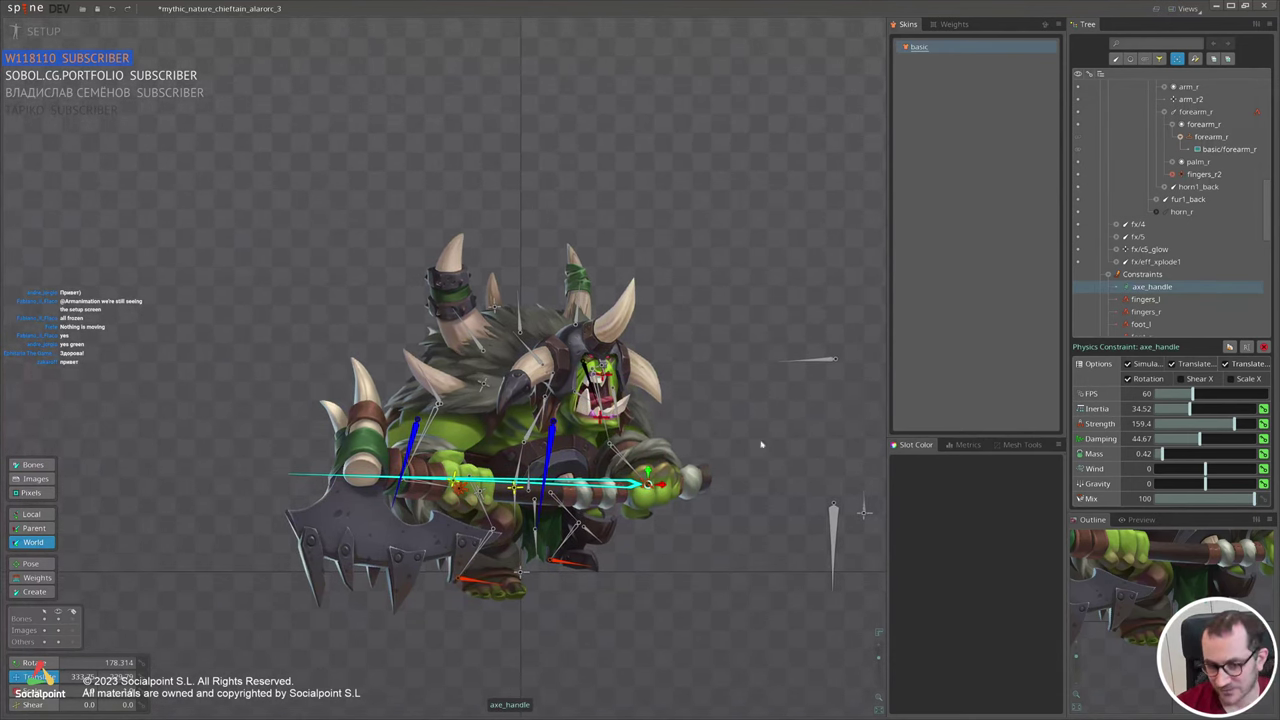
left_click_drag(734, 465, 677, 466)
left_click_drag(796, 469, 847, 425)
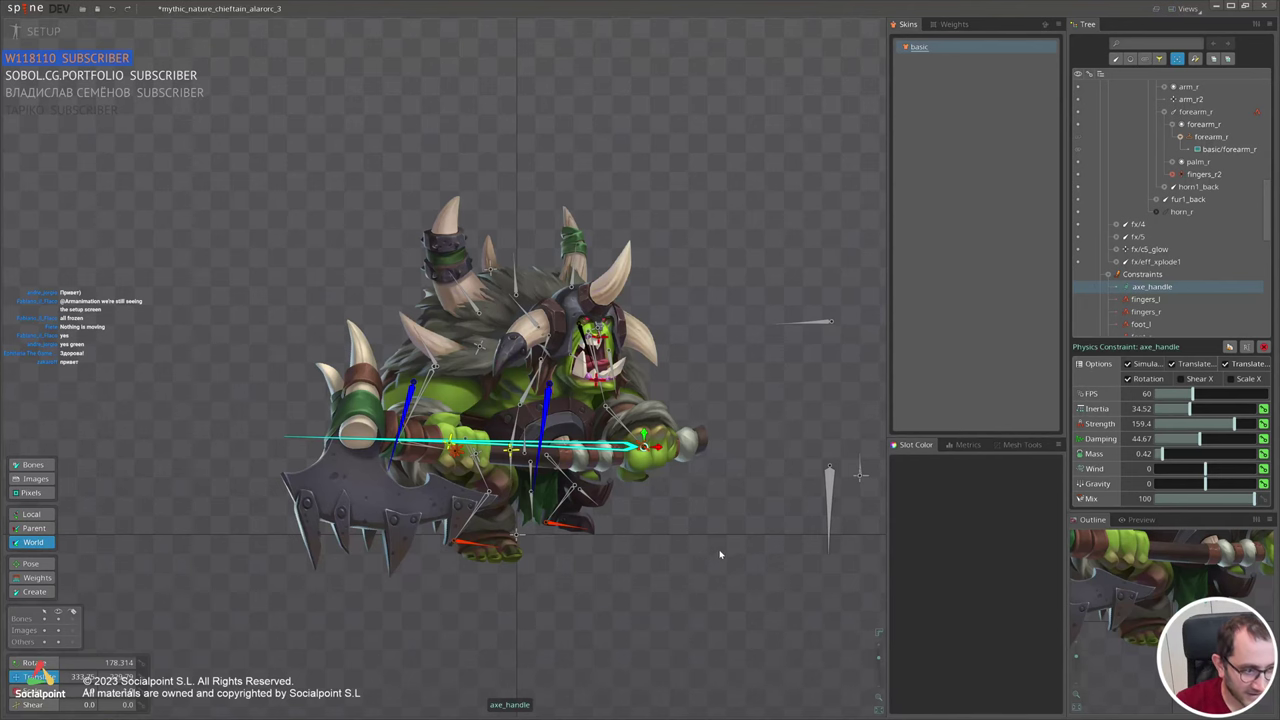
Test how the axe and hands follow the body by moving the control named bone at the orc's centre.
left_click_drag(724, 527, 743, 533)
mouse_move(662, 557)
left_mouse_down()
mouse_move(691, 514)
mouse_move(654, 539)
left_mouse_up()
scroll(726, 531, "up", 1)
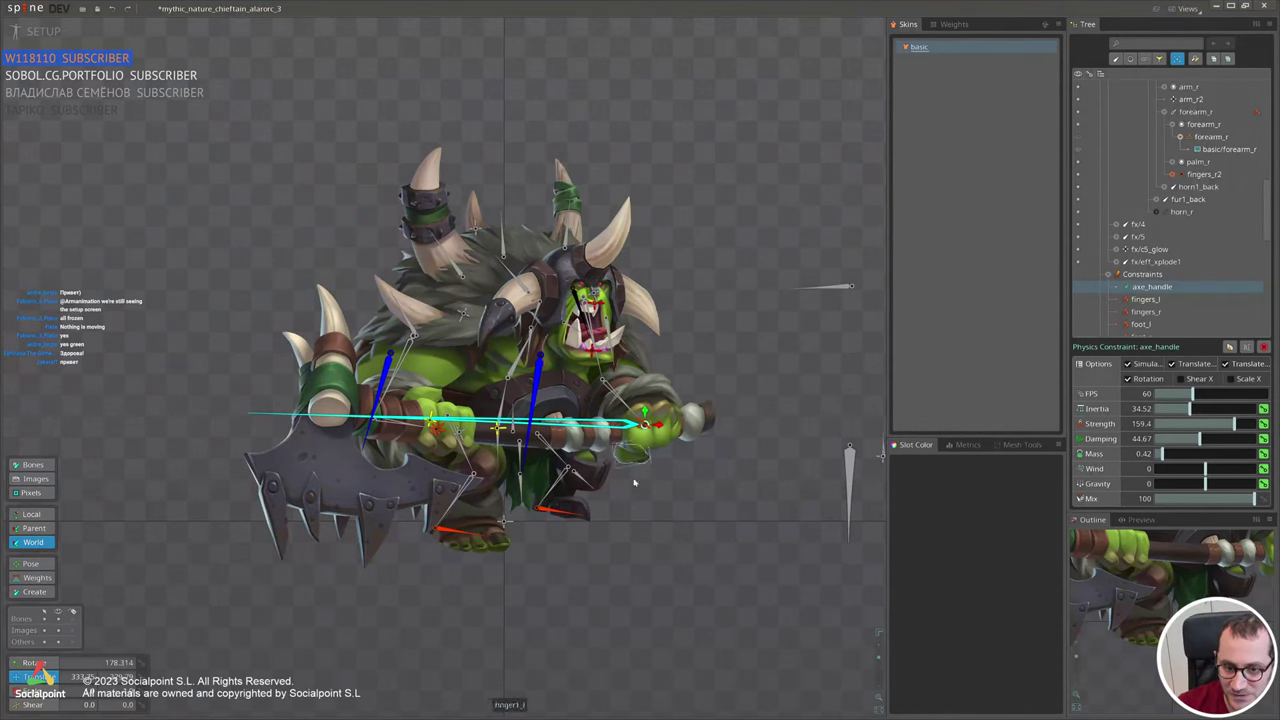
left_click(500, 430)
left_click_drag(752, 519, 746, 527)
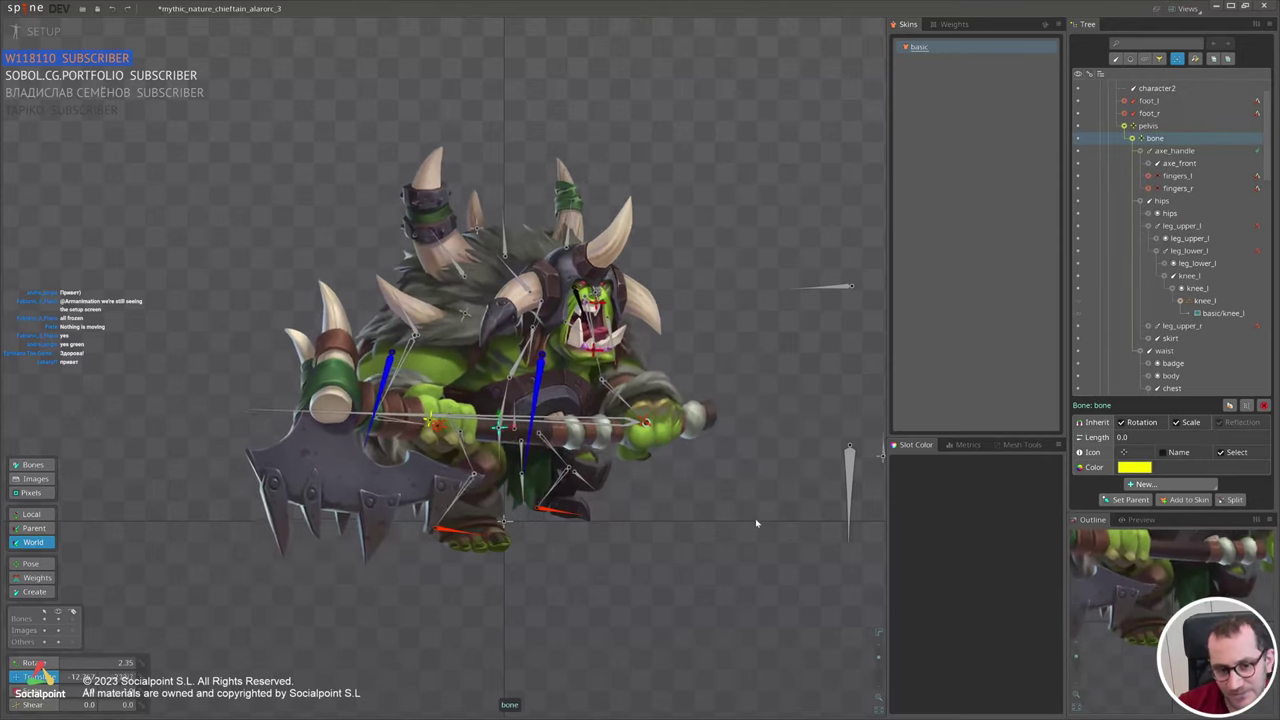
Add physics constraints to the skirt and skirt2 bones with both Translate options and Rotation enabled.
left_click(521, 468)
left_click(521, 487, "ctrl")
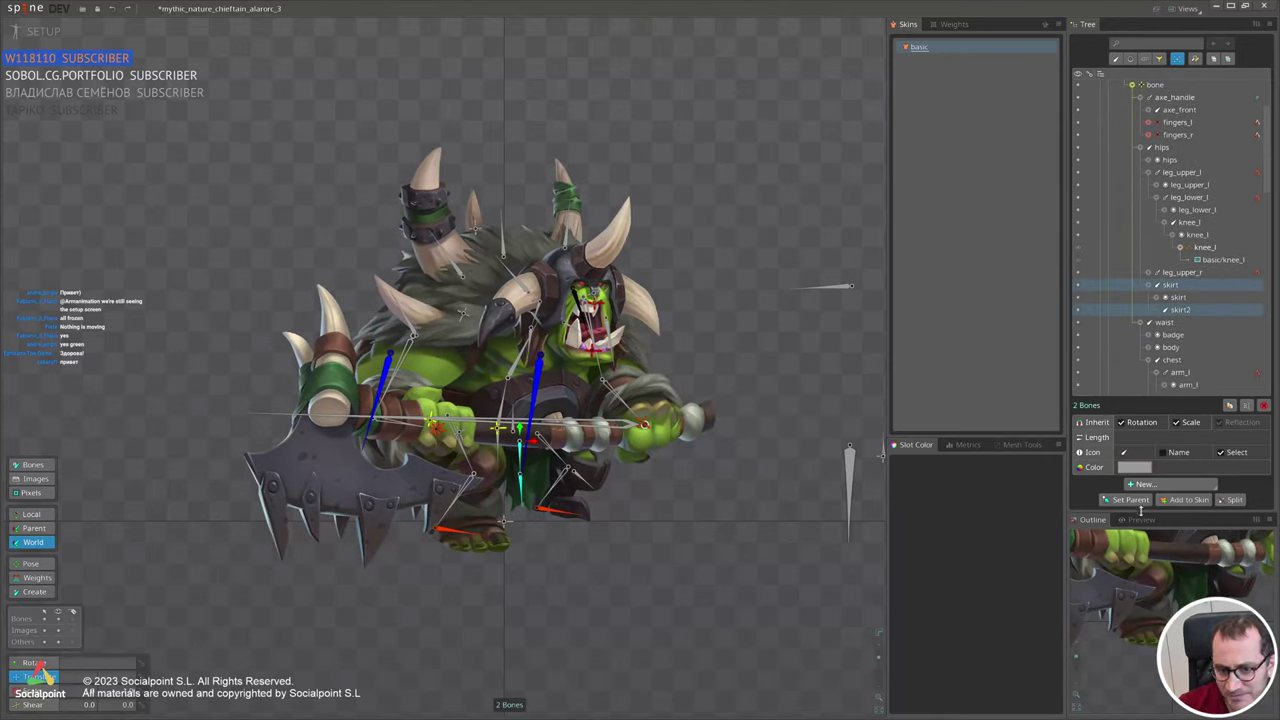
left_click(1170, 484)
left_click(1162, 527)
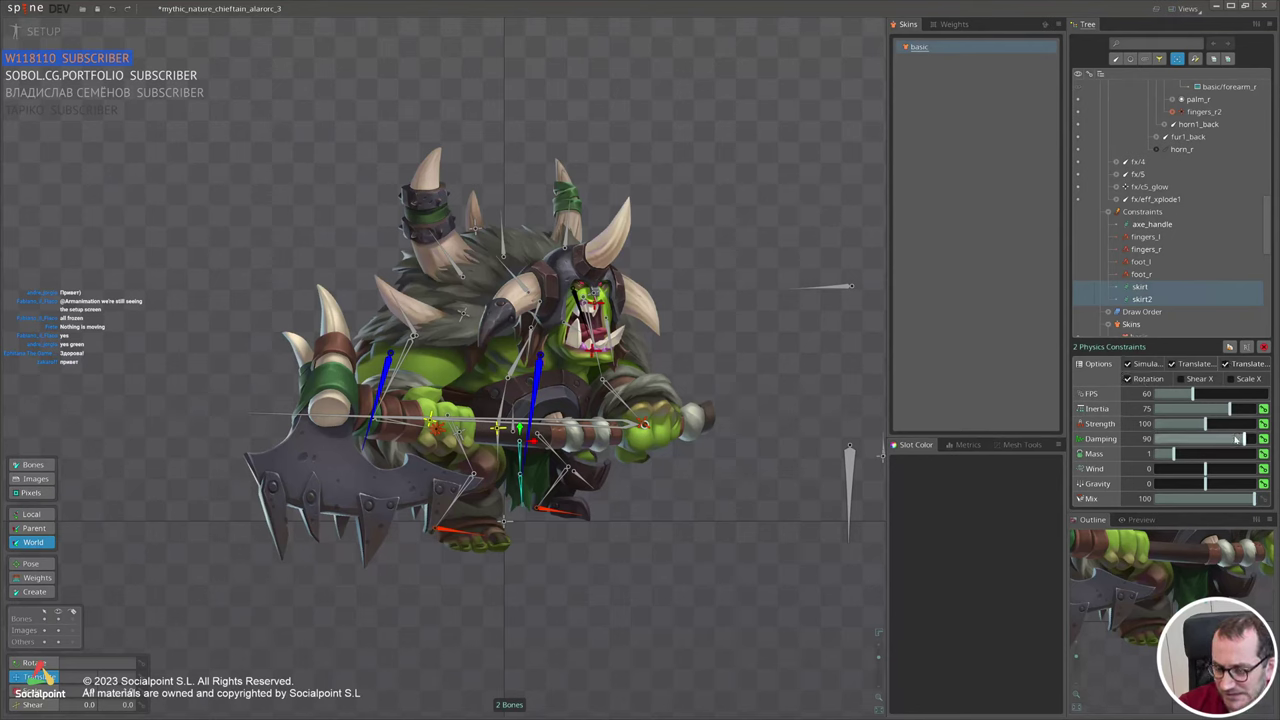
Set both skirt constraints to inertia 48.73, strength 112.7 and mass 0.42, and test them by moving the control named bone, undoing the move.
left_click_drag(1229, 409, 1204, 409)
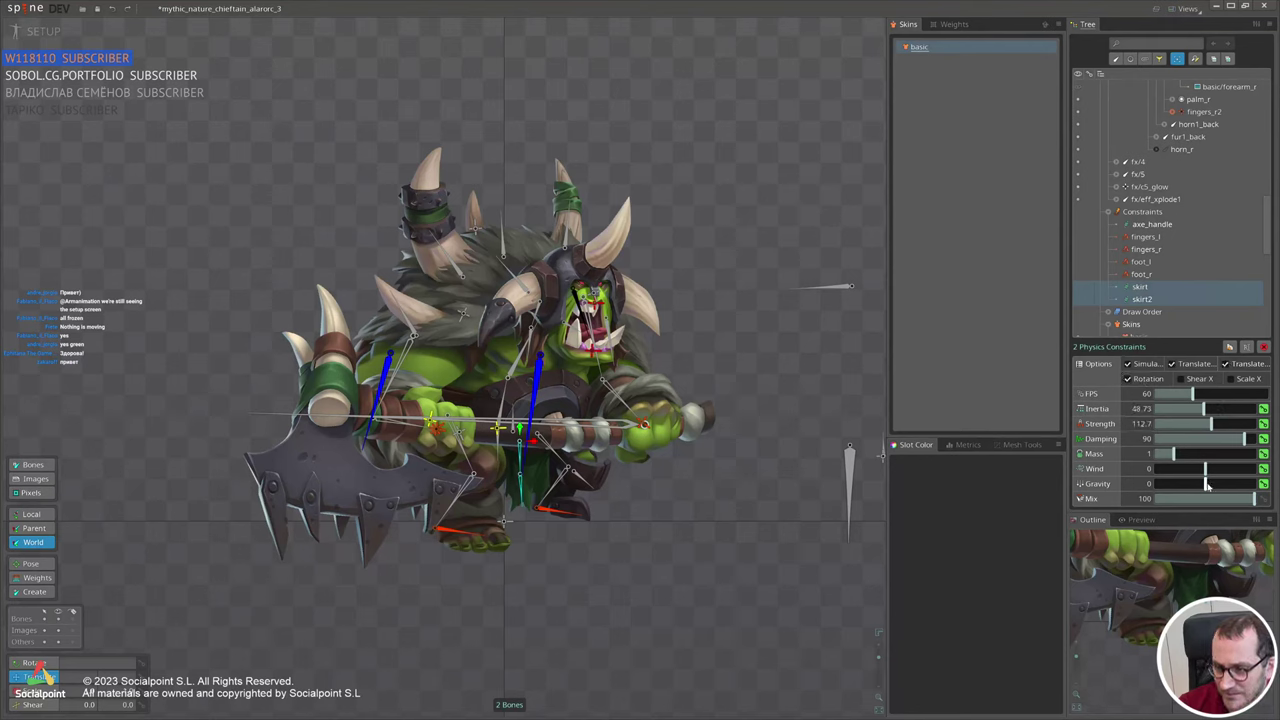
left_click(497, 428)
left_click_drag(752, 518, 724, 519)
key("ctrl+z")
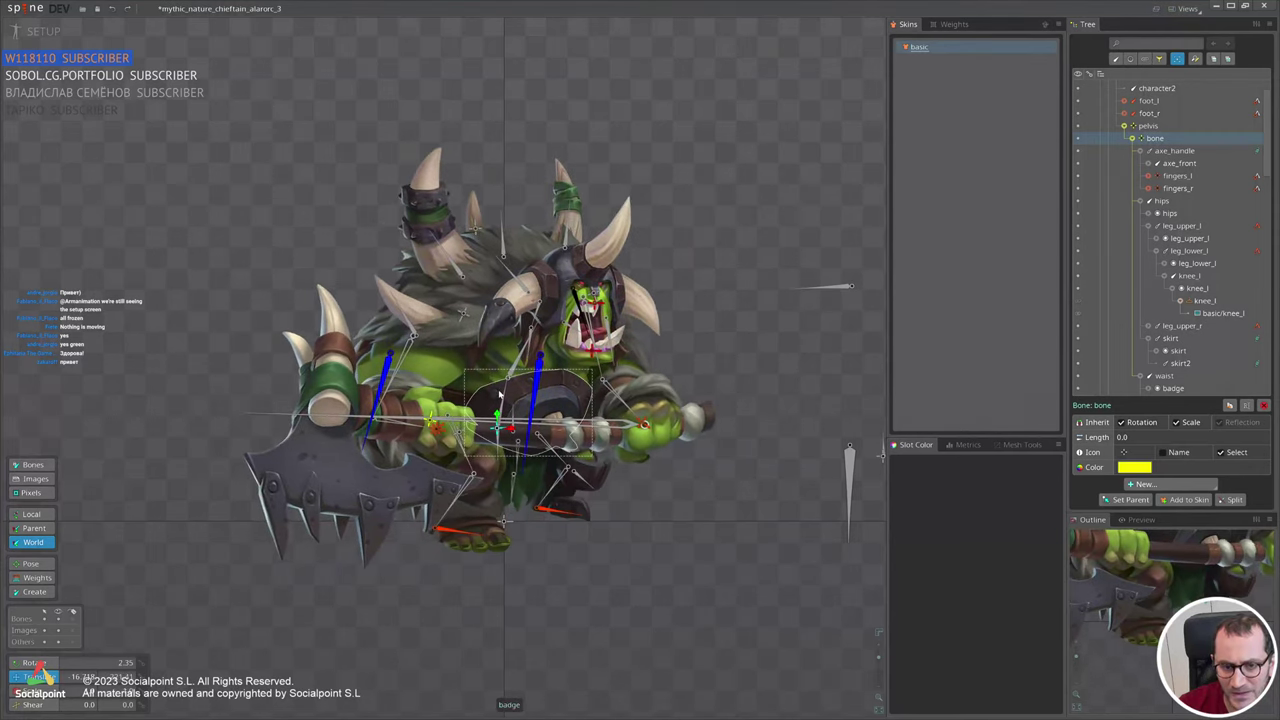
Add physics constraints with Rotation enabled to the waist and chest bones.
left_click(505, 397)
left_click(514, 371, "ctrl")
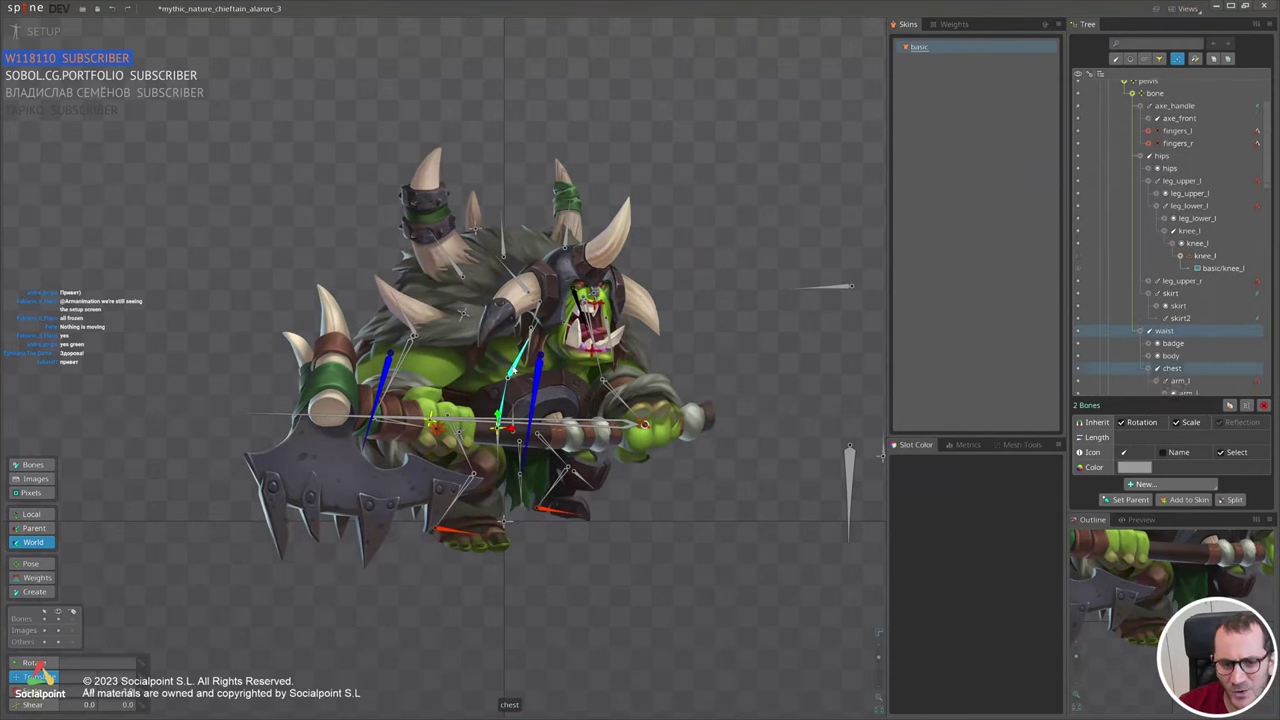
left_click(1143, 484)
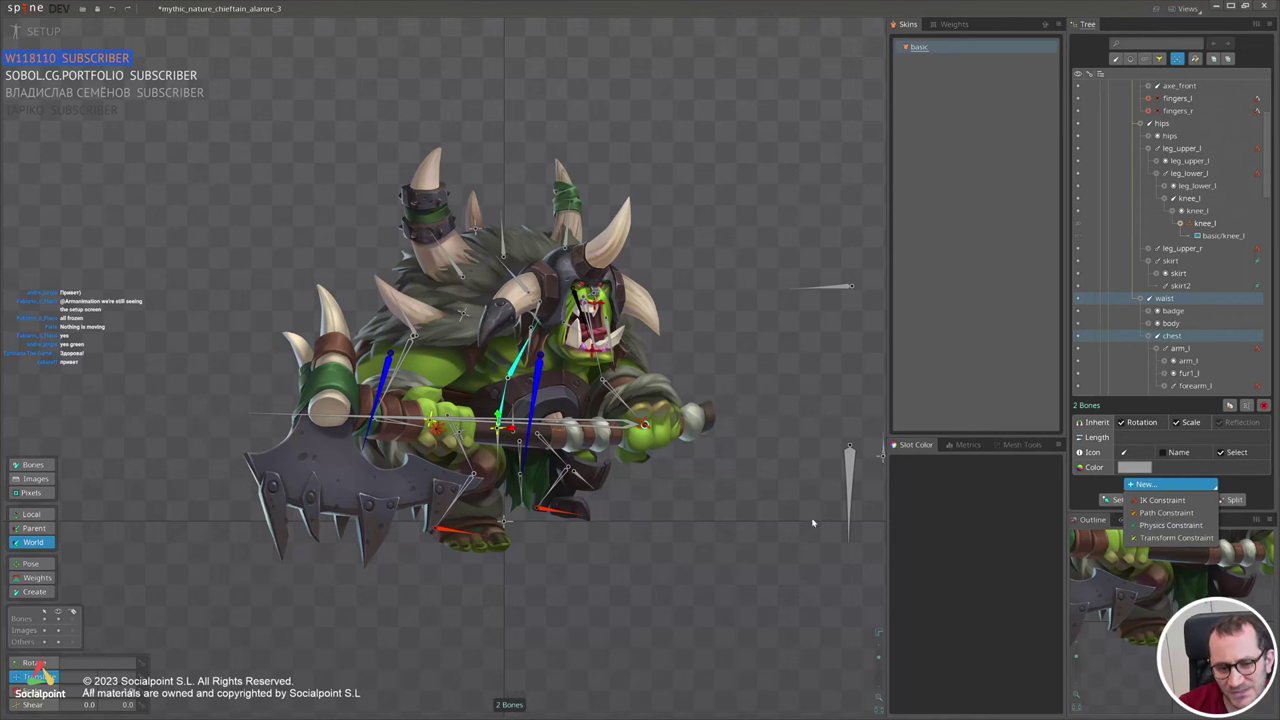
left_click_drag(813, 523, 790, 532)
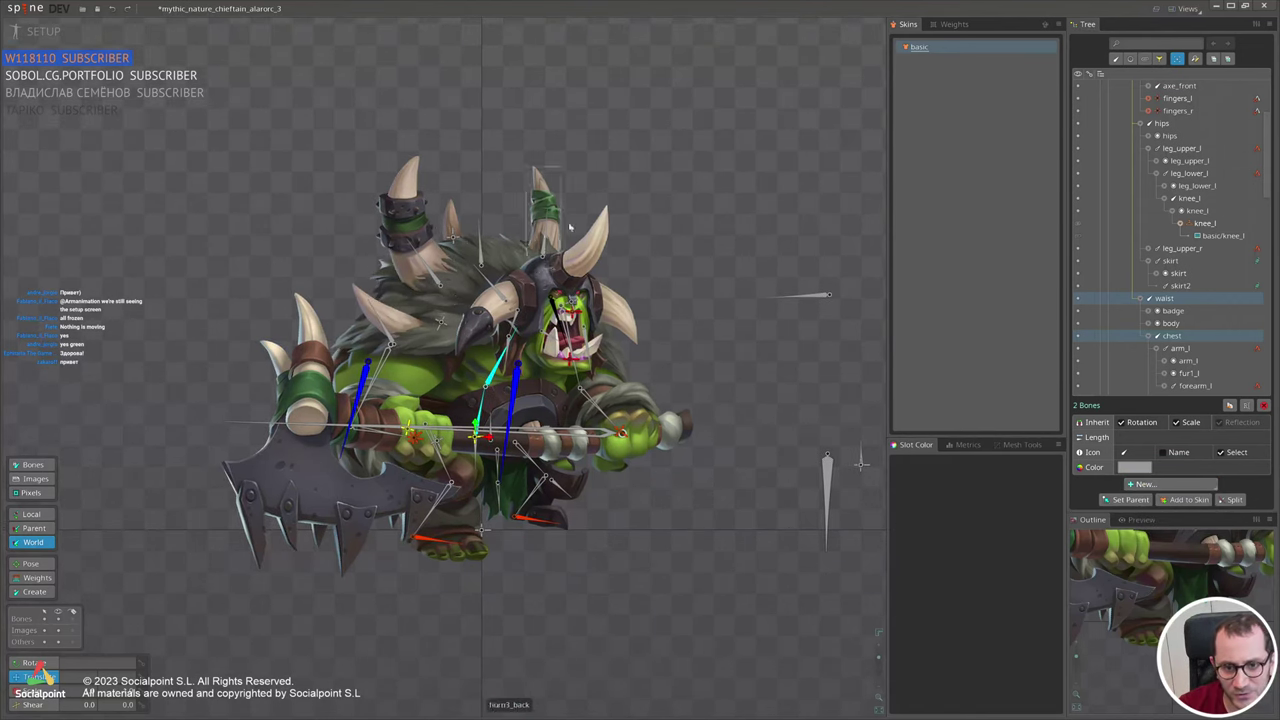
key("ctrl")
key("ctrl")
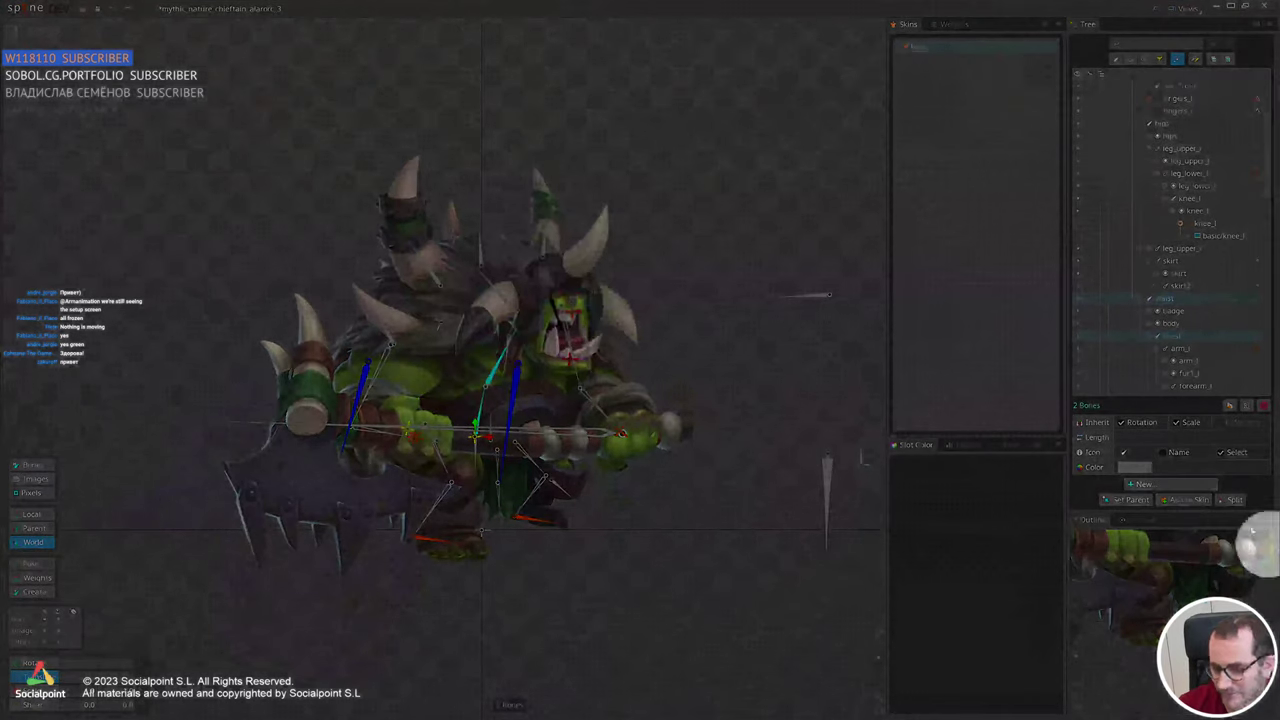
left_click(1143, 484)
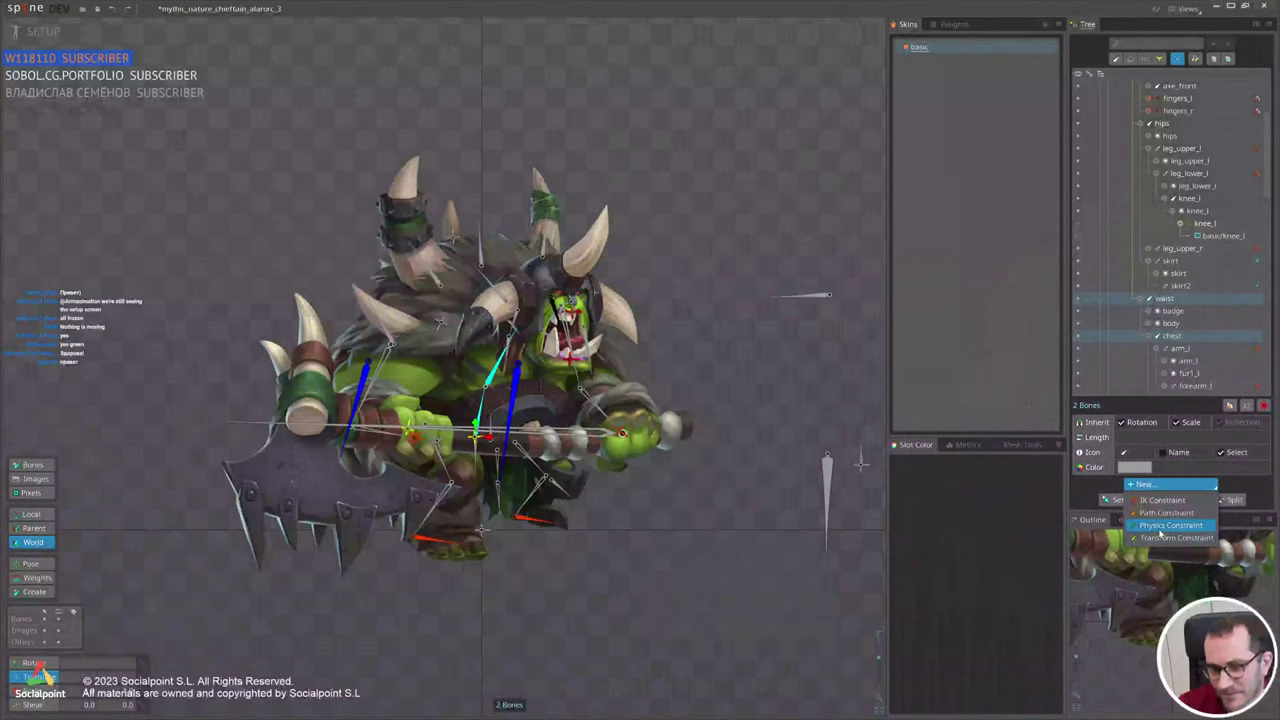
left_click(1162, 527)
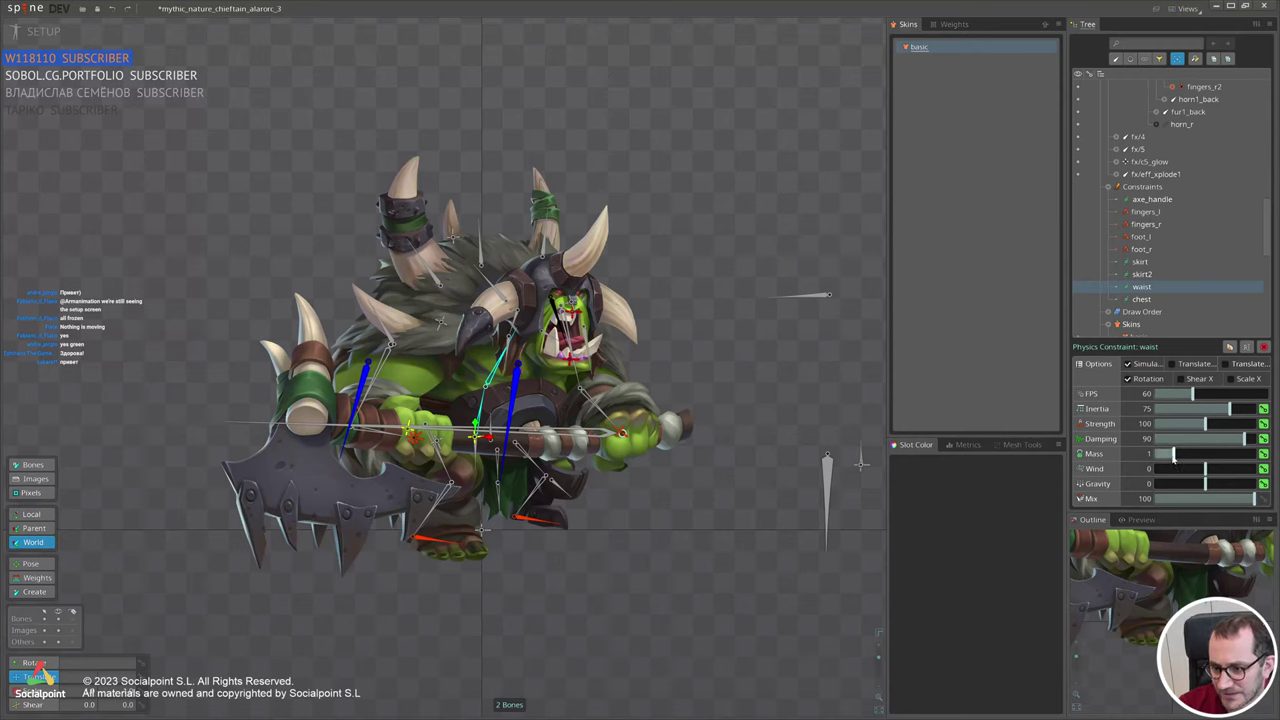
Set the waist physics constraint to inertia 25.89, strength 163.4, damping 59.39 and mass 0.55, and test it by moving the control named bone.
mouse_move(1226, 409)
left_mouse_down()
mouse_move(1181, 409)
mouse_move(1236, 423)
left_mouse_up()
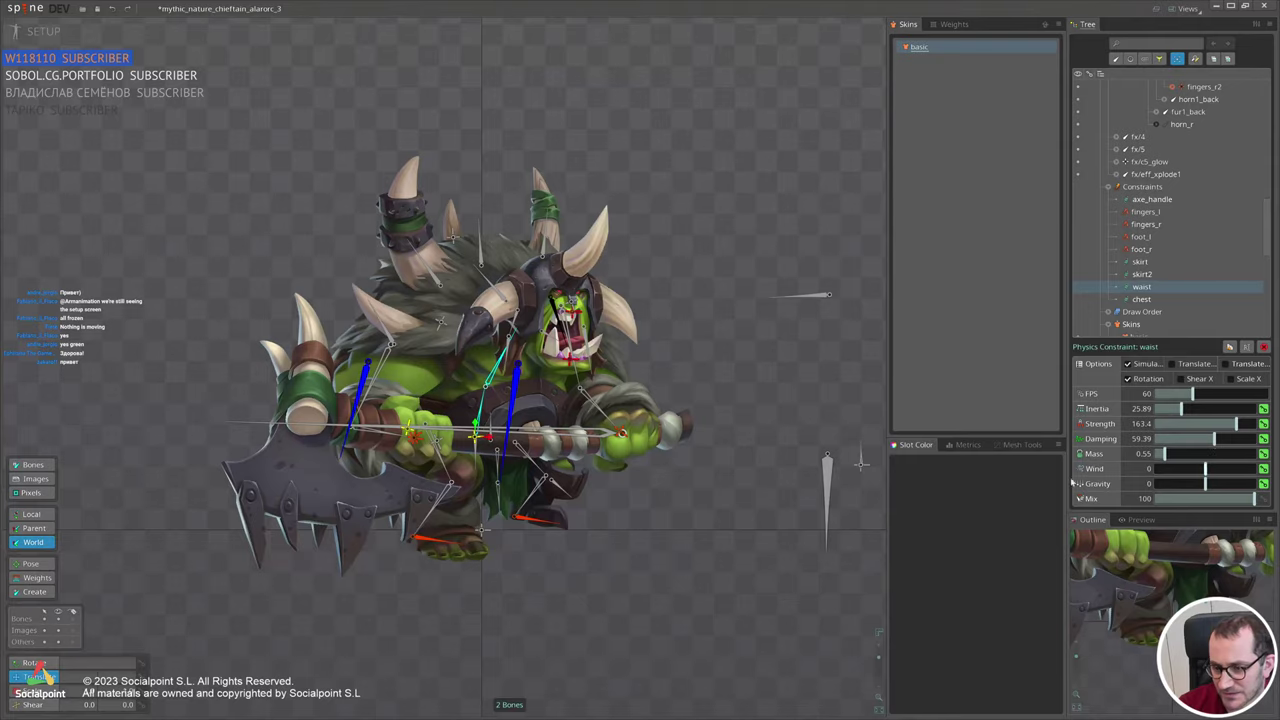
left_click(474, 438)
left_click_drag(708, 546, 674, 514)
Switch to Animate mode and preview the physics in the walk and breathe animations.
left_click(43, 31)
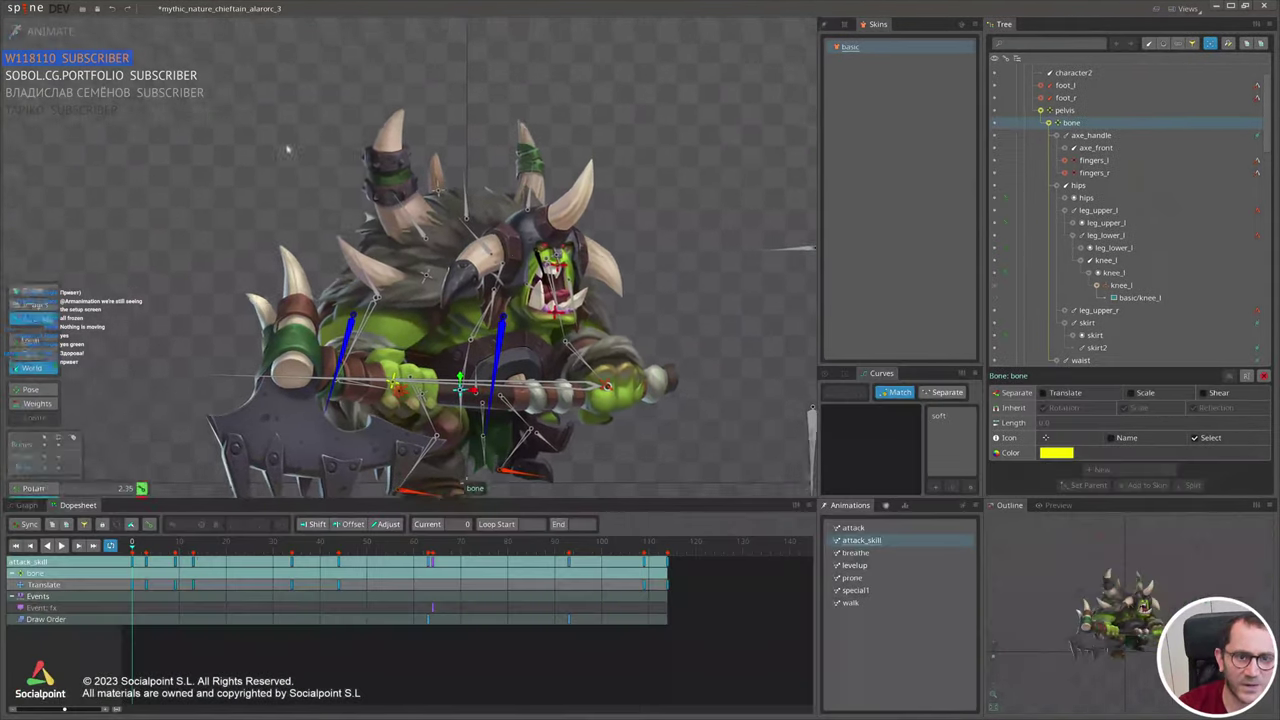
scroll(444, 292, "down", 2)
left_click_drag(678, 347, 684, 315)
left_click_drag(620, 336, 601, 338)
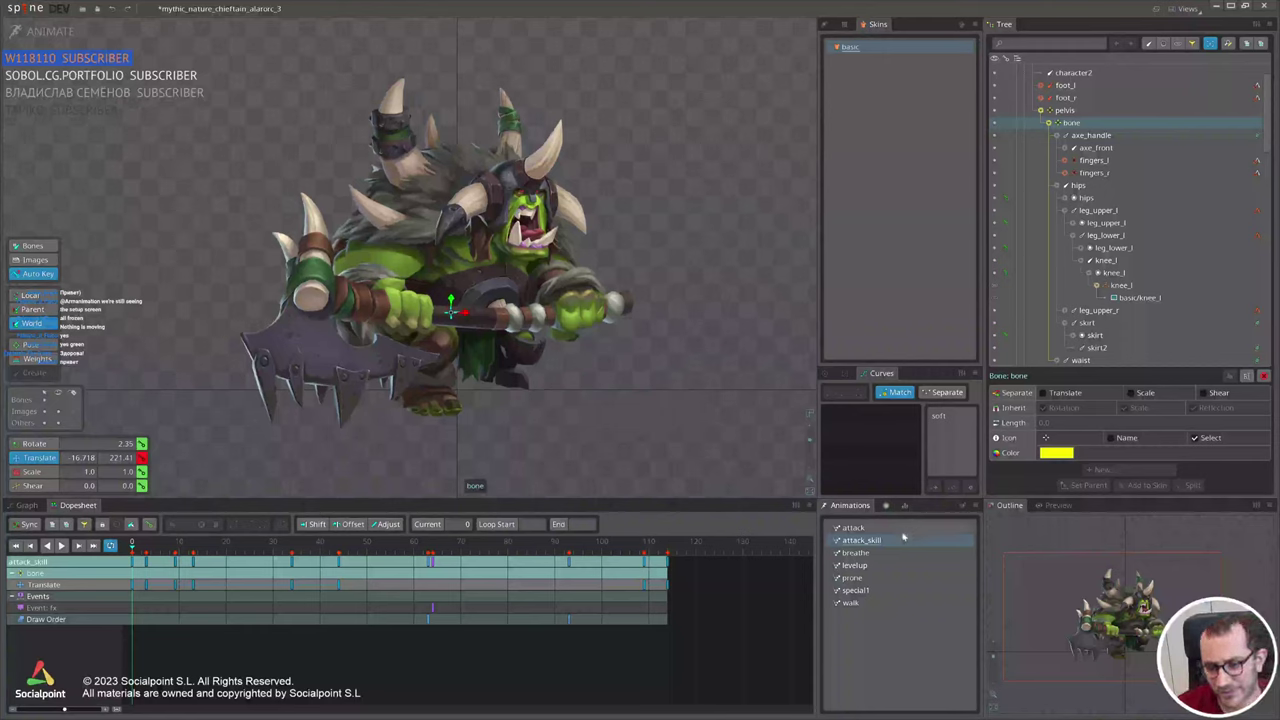
left_click(852, 602)
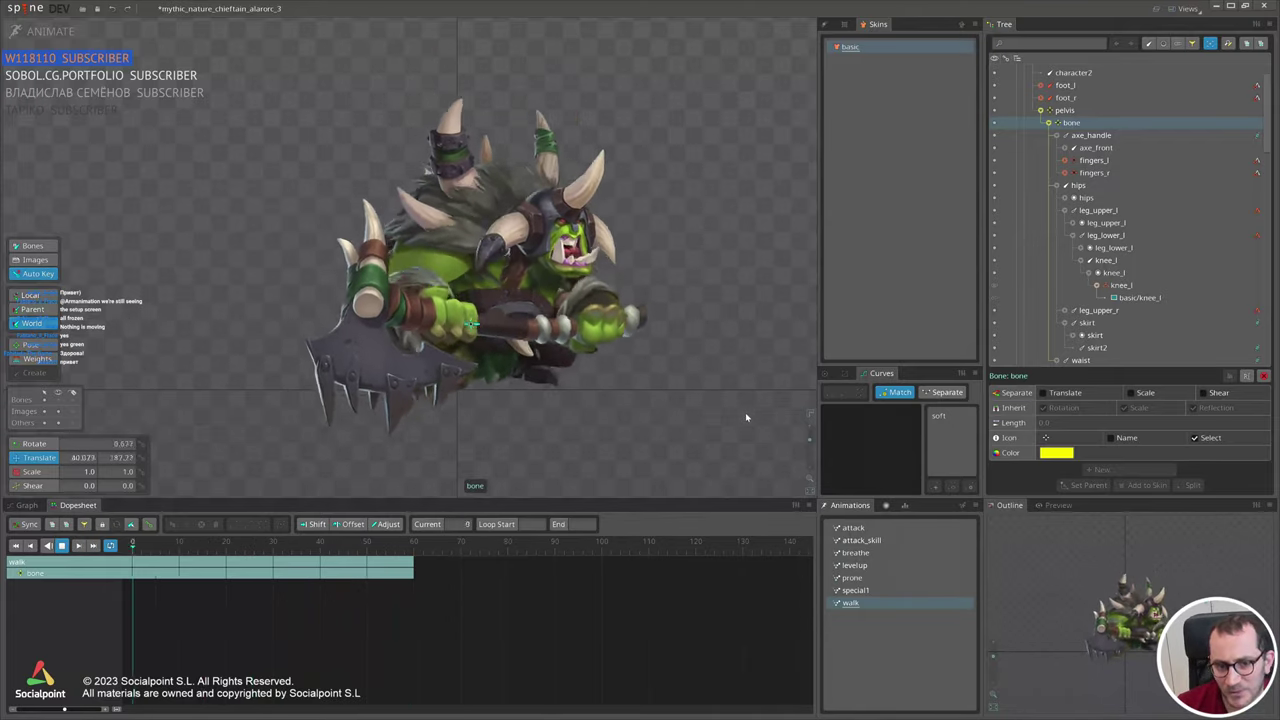
scroll(1193, 243, "down", 2)
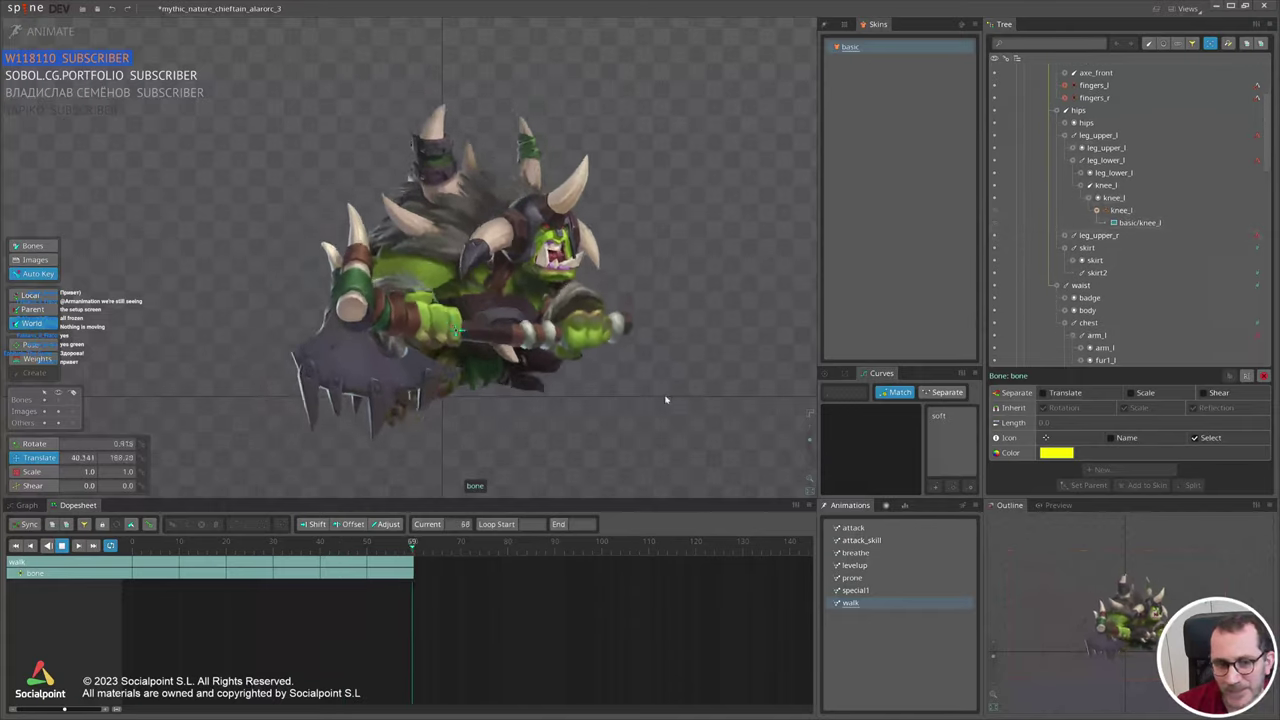
left_click(855, 553)
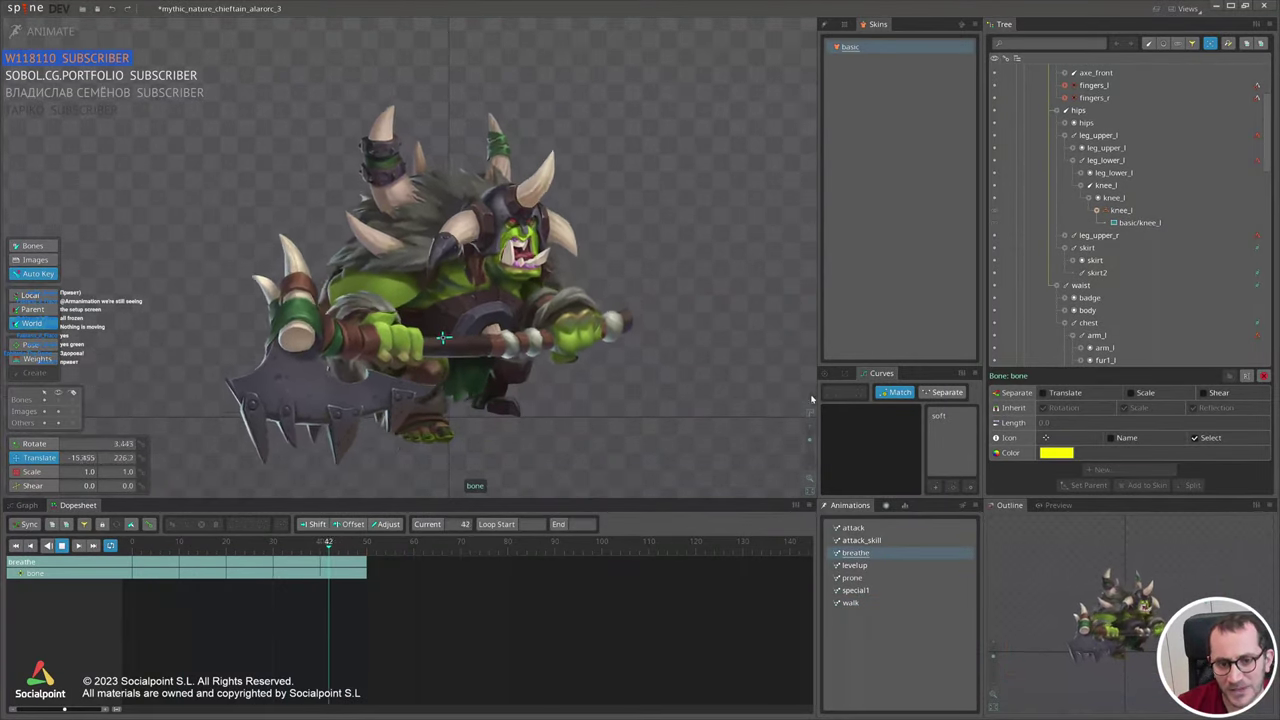
Delete the skirt, skirt2, waist and chest physics constraints to compare the breathe animation without them, and undo the deletion.
scroll(1213, 267, "down", 5)
scroll(1213, 267, "down", 5)
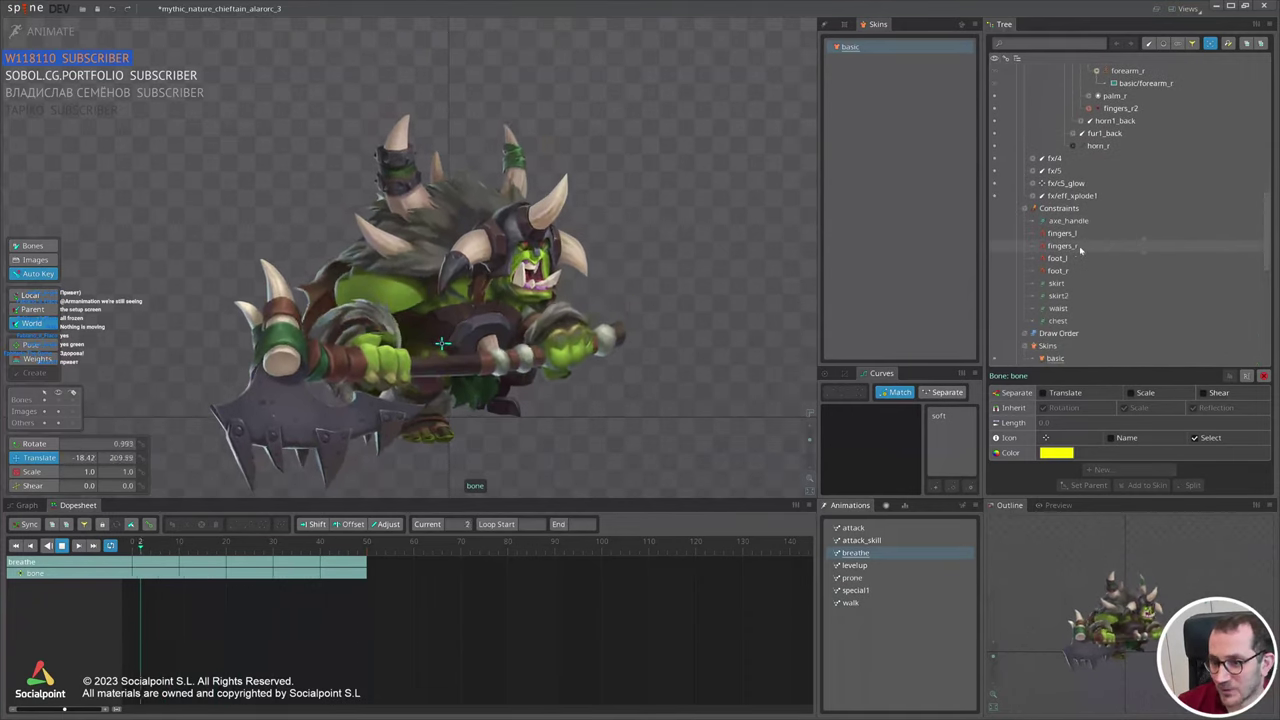
left_click(1068, 283)
scroll(1063, 311, "down", 3)
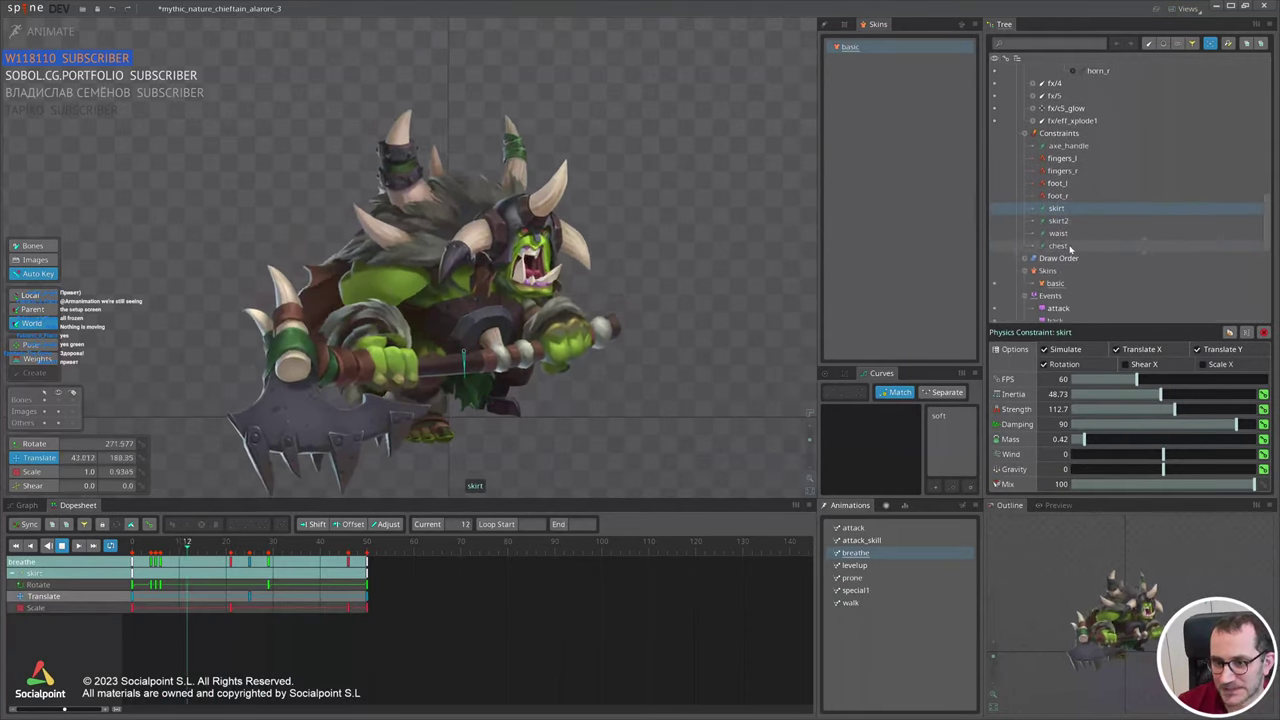
left_click(1060, 245, "shift")
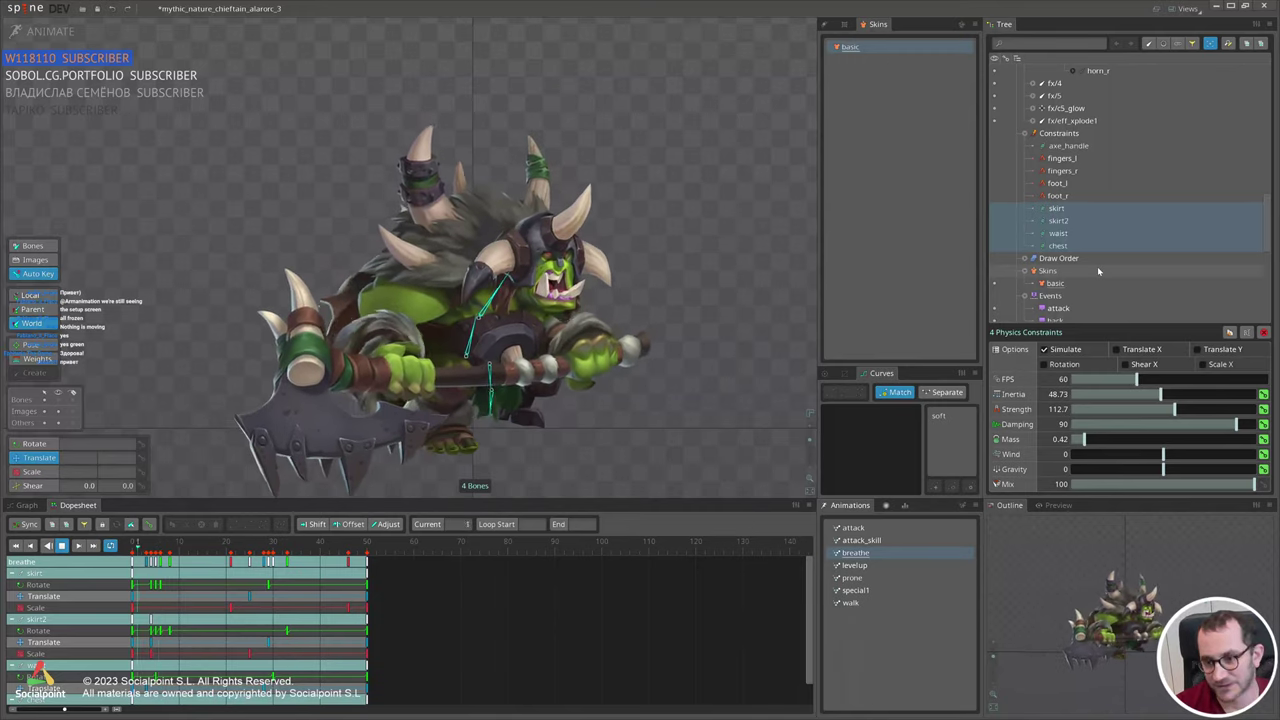
key("Escape")
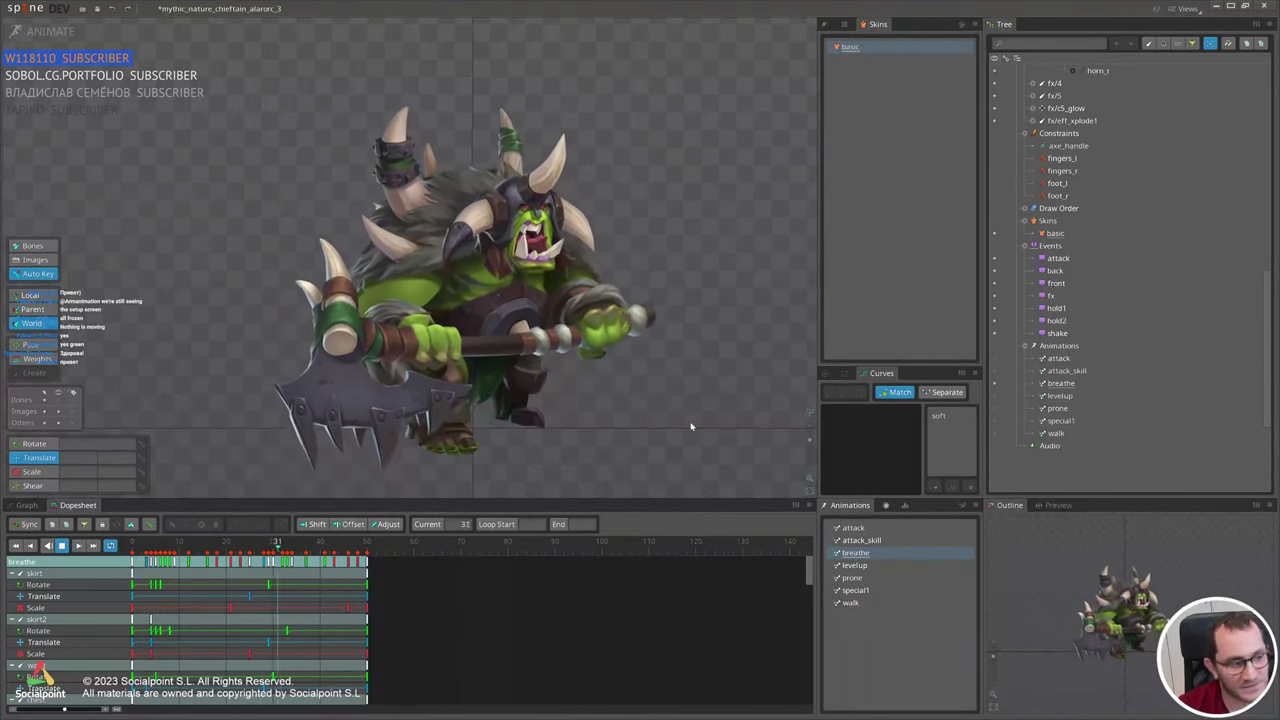
key("ctrl+z")
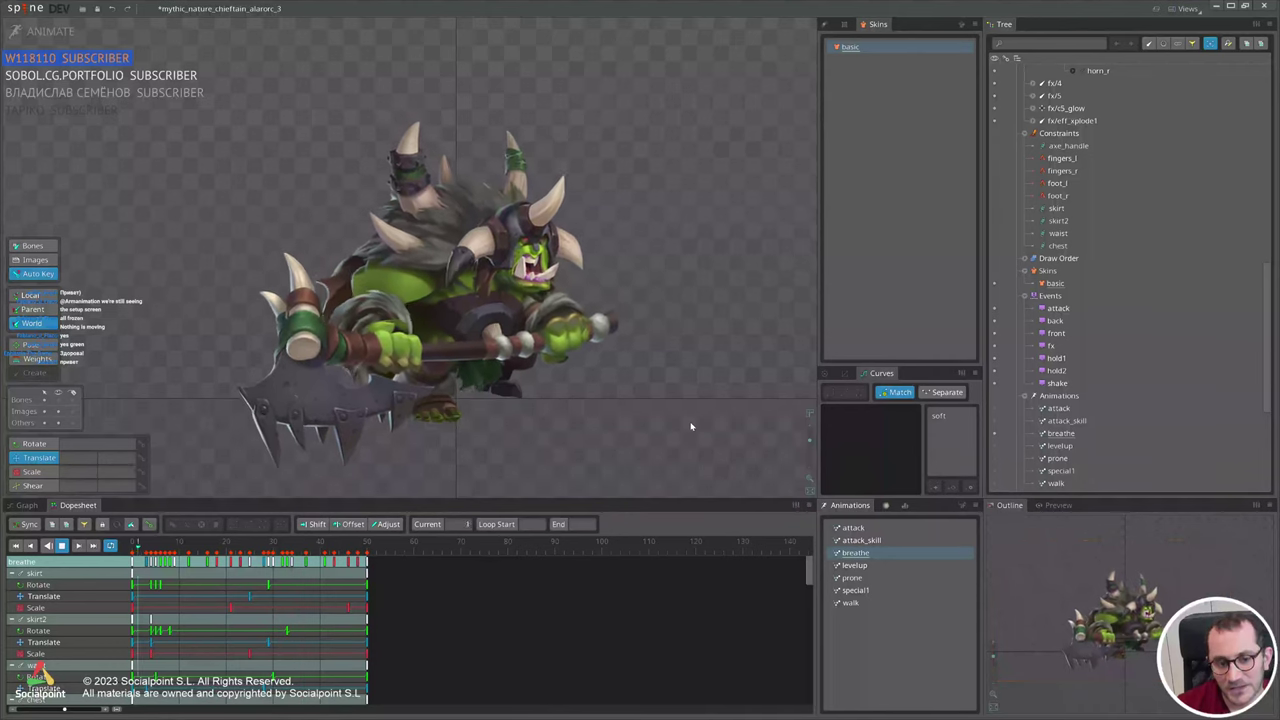
Preview and scrub the breathe animation with the skirt and skirt2 bones selected to examine how the physics affects them.
key("space")
scroll(448, 378, "up", 4)
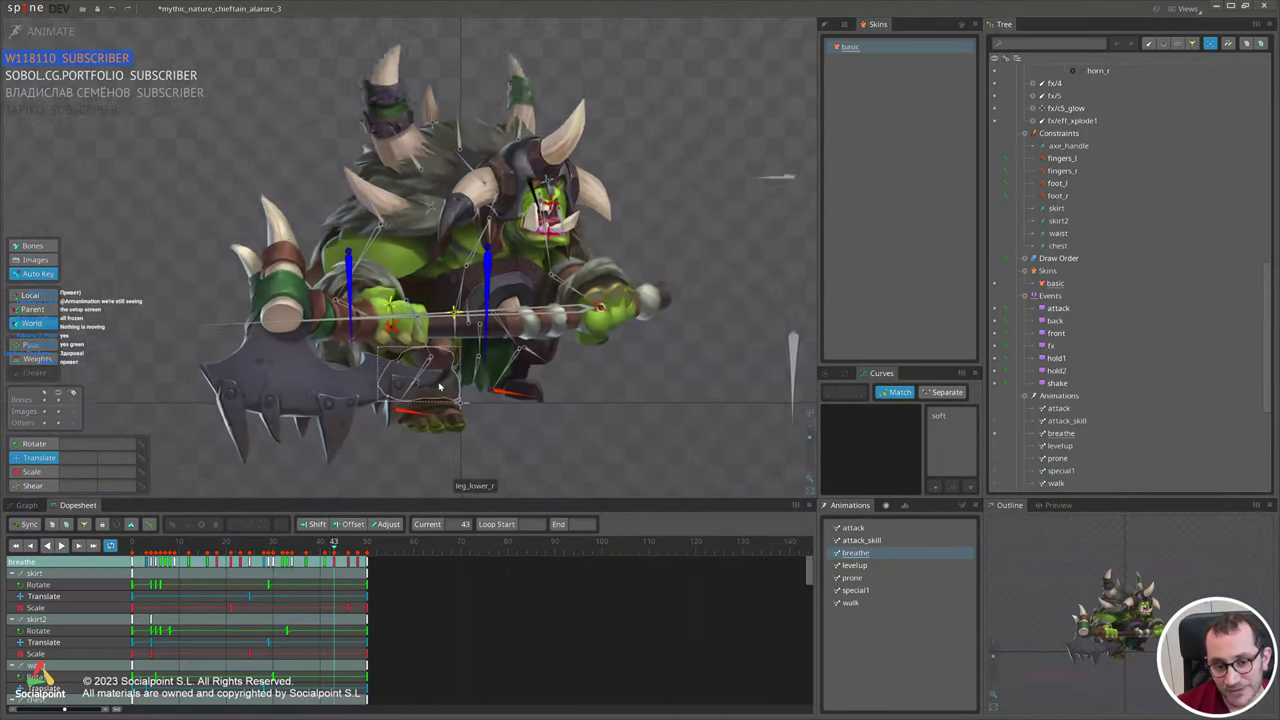
left_click(485, 343)
left_click(483, 368, "ctrl")
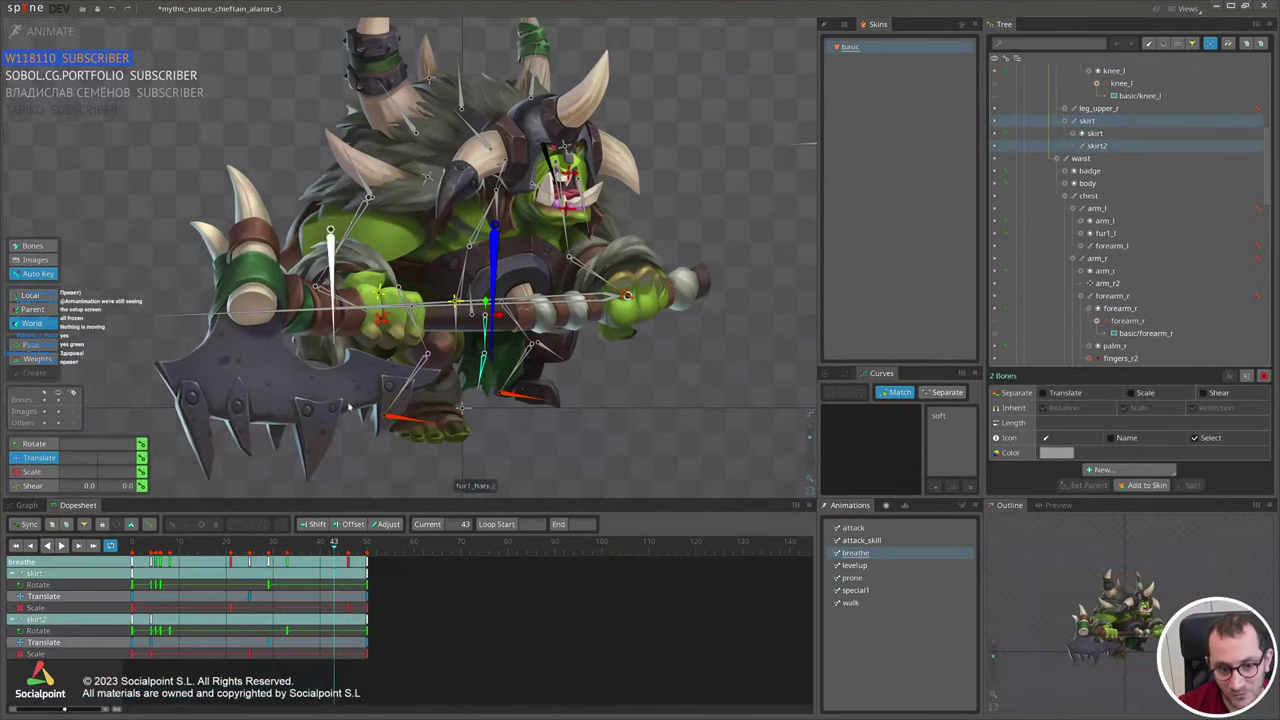
left_click_drag(133, 547, 350, 565)
key("space")
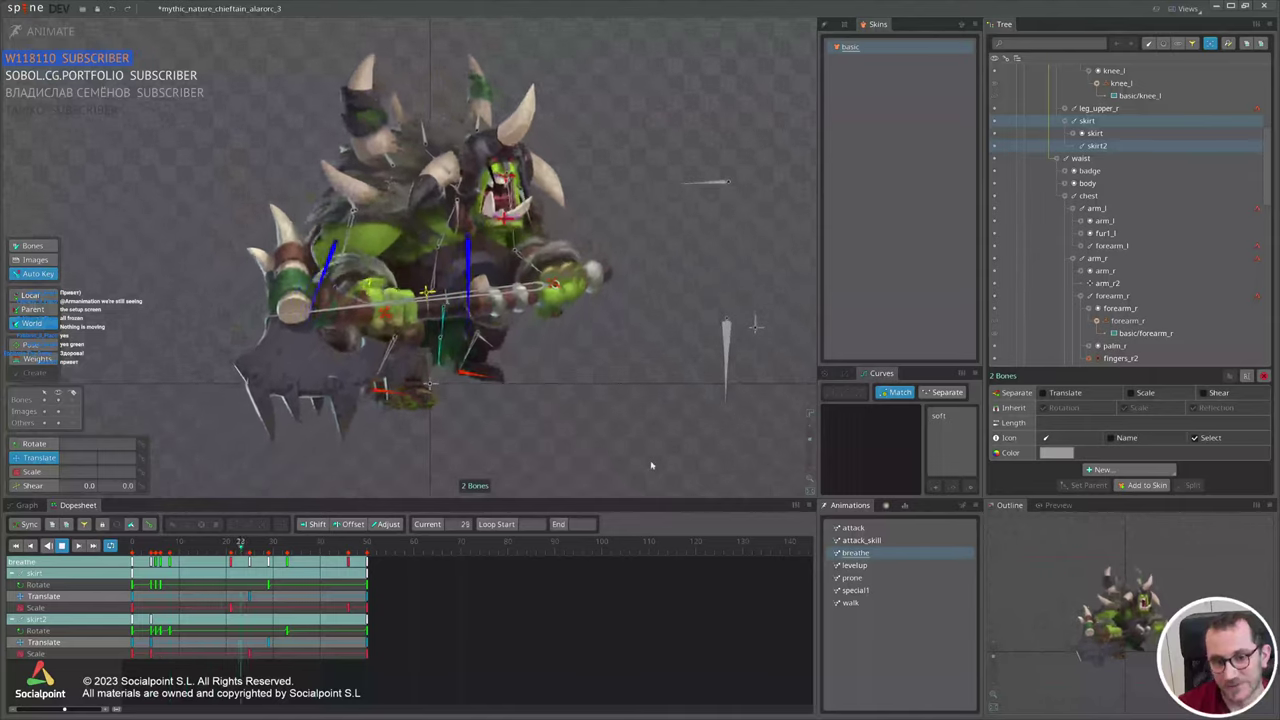
left_click_drag(591, 427, 620, 443)
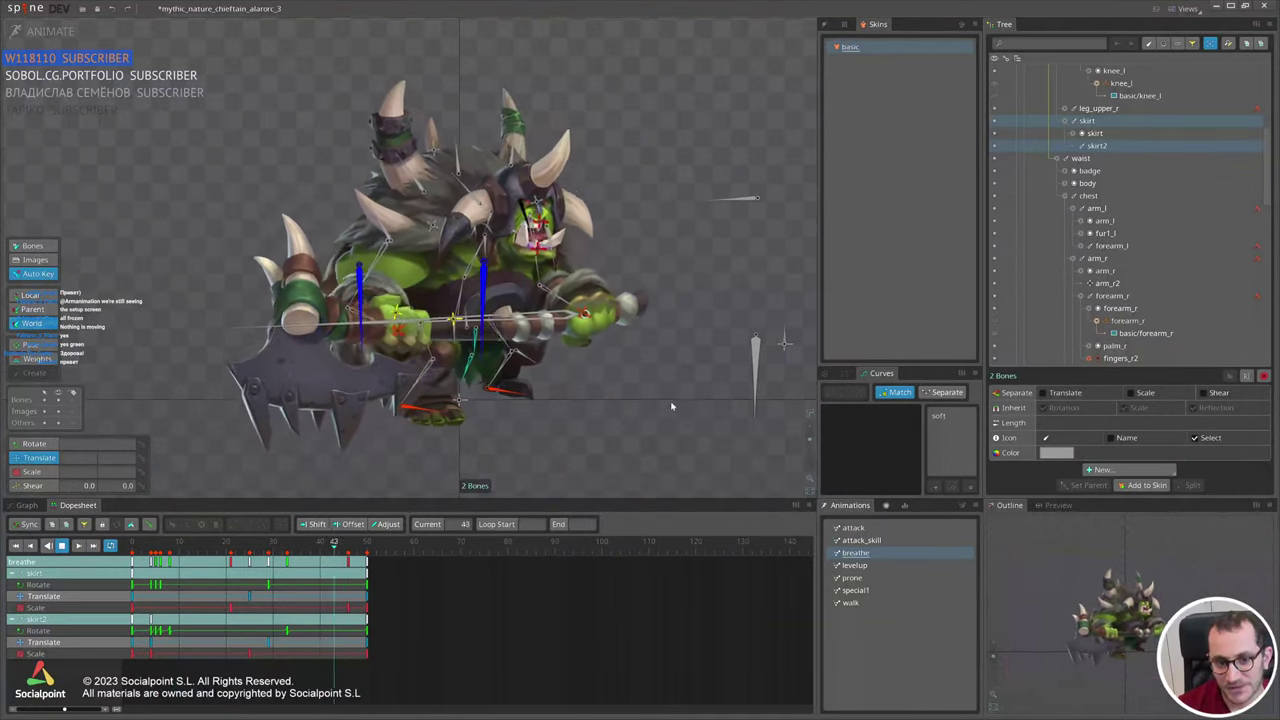
key("d")
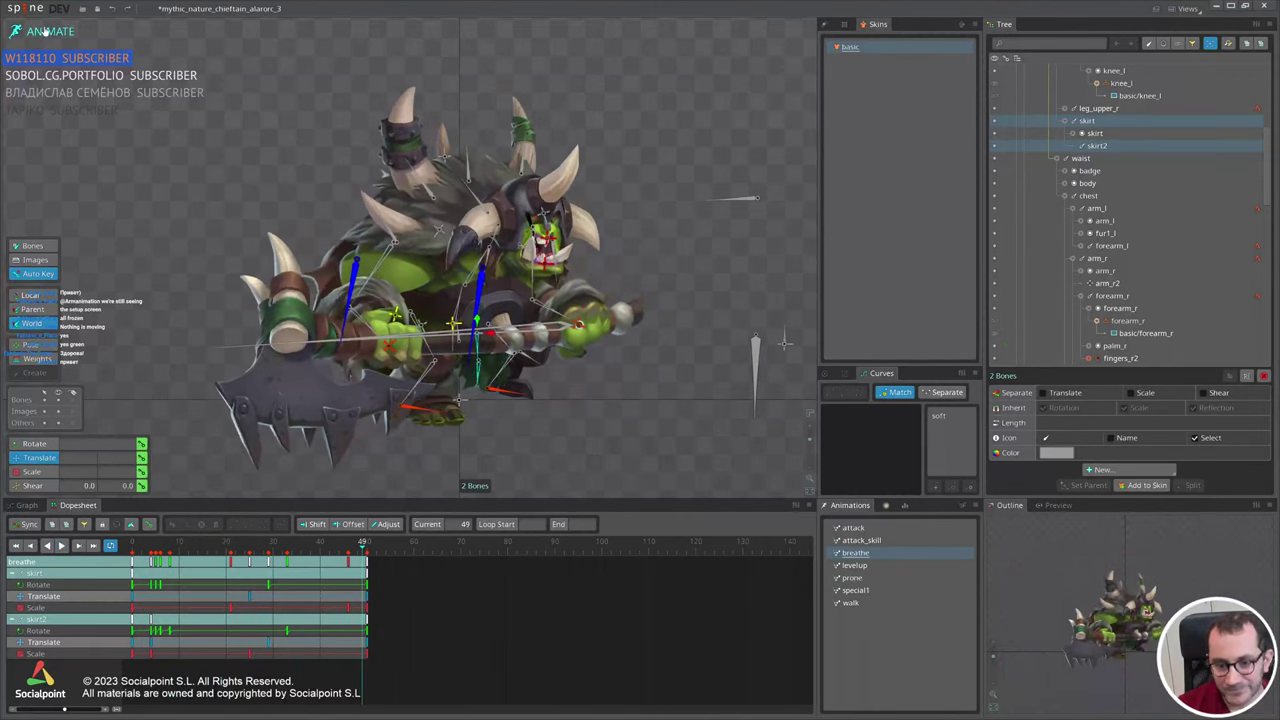
Switch to the mythic_thunder_khamelia_3 project and put it into Setup mode.
key("alt+Tab")
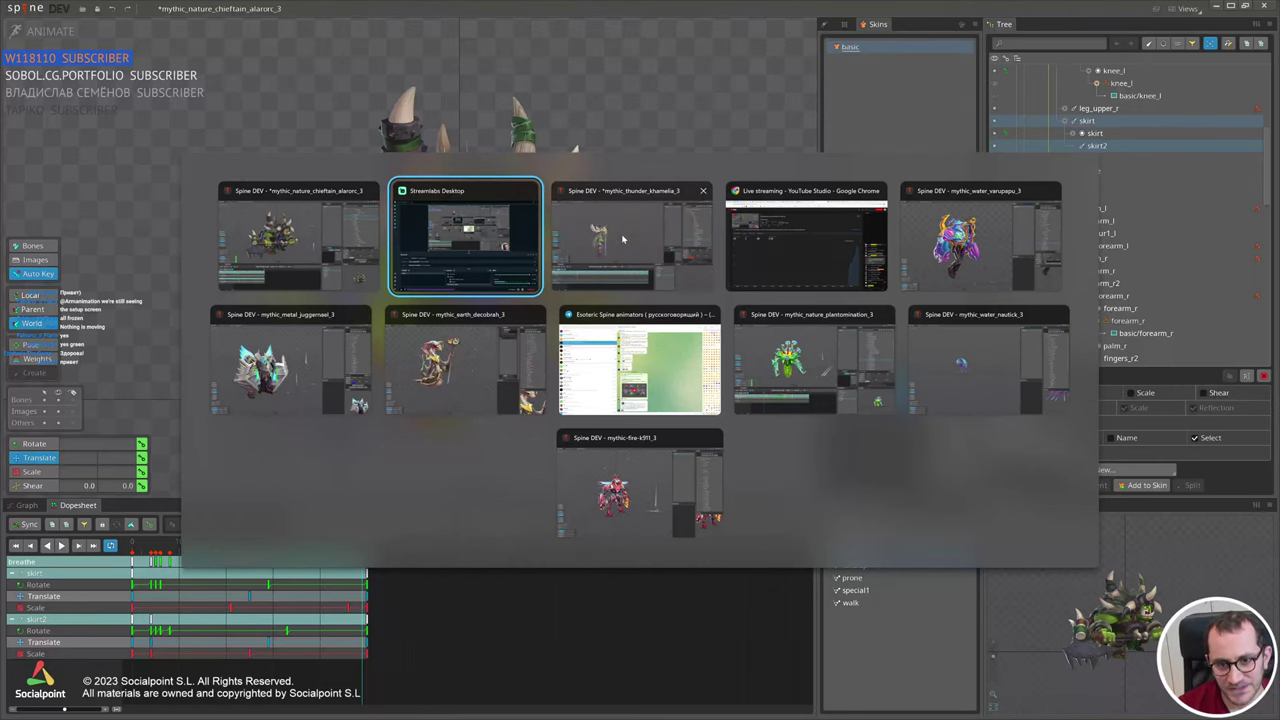
left_click(622, 238)
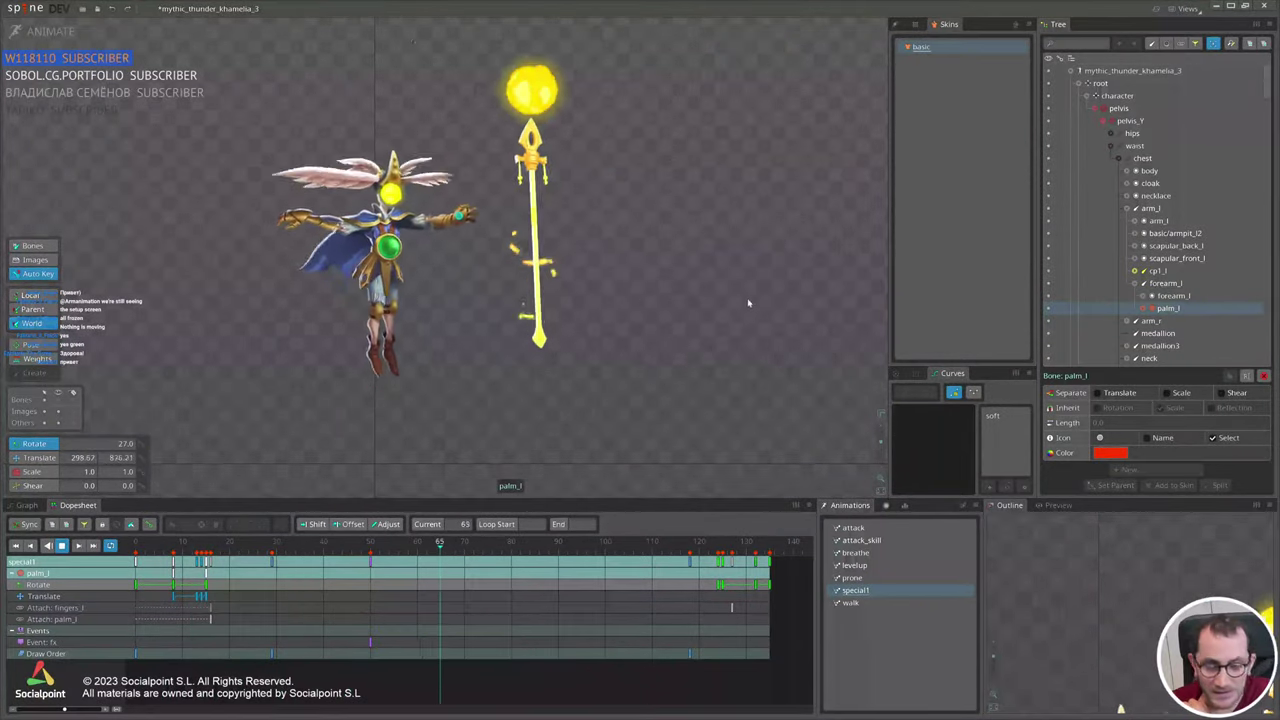
left_click(46, 33)
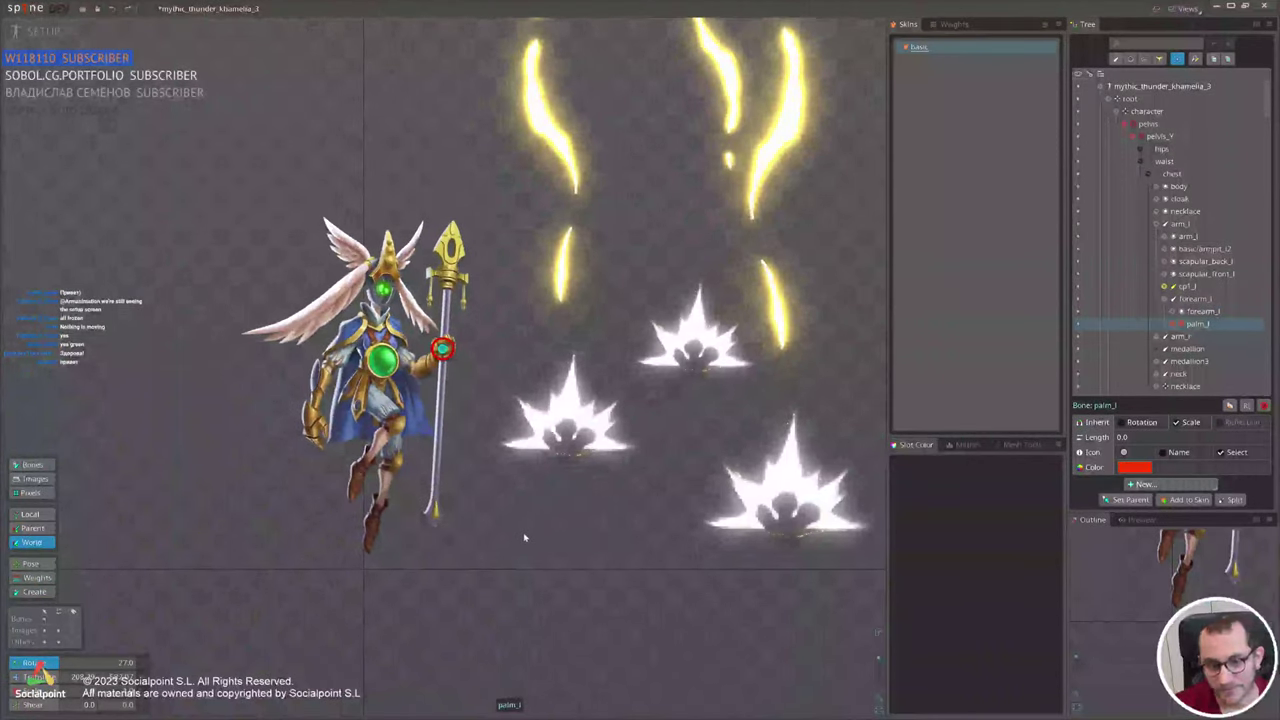
Try to add physics constraints to the hips, arm, hand, leg, neck and head bones all at once.
scroll(318, 320, "up", 2)
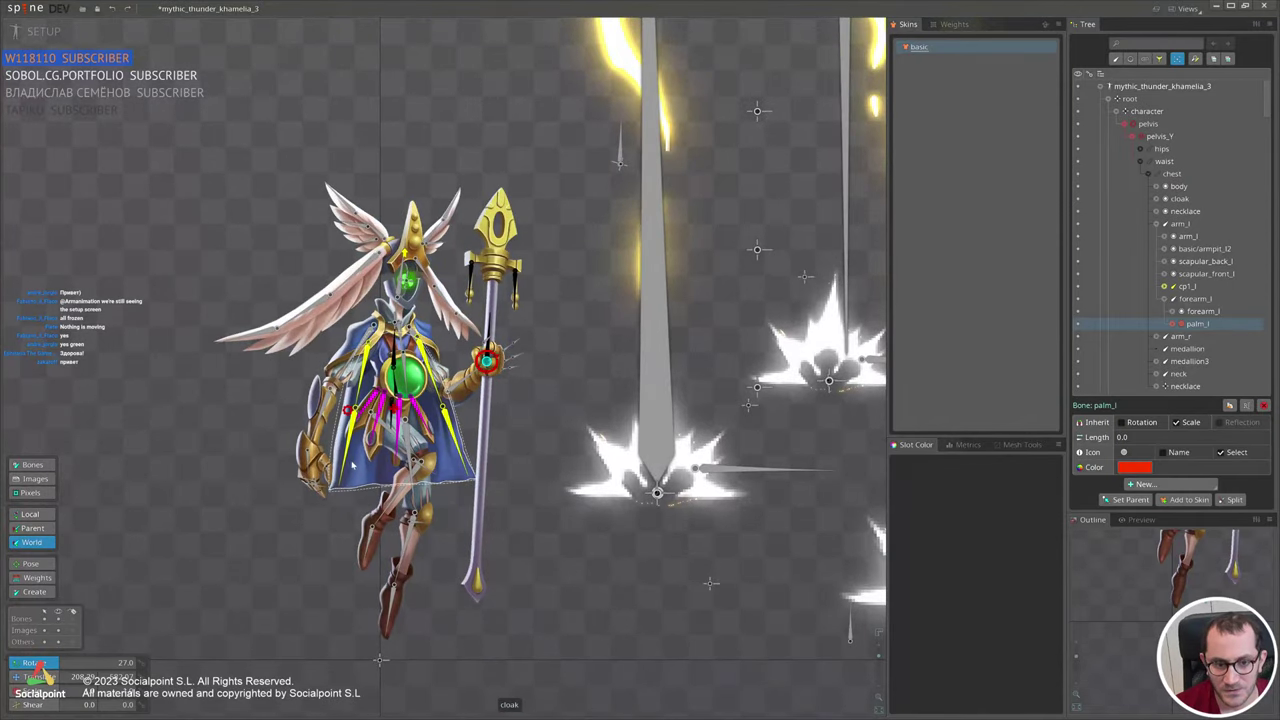
scroll(403, 483, "up", 2)
left_click(389, 424)
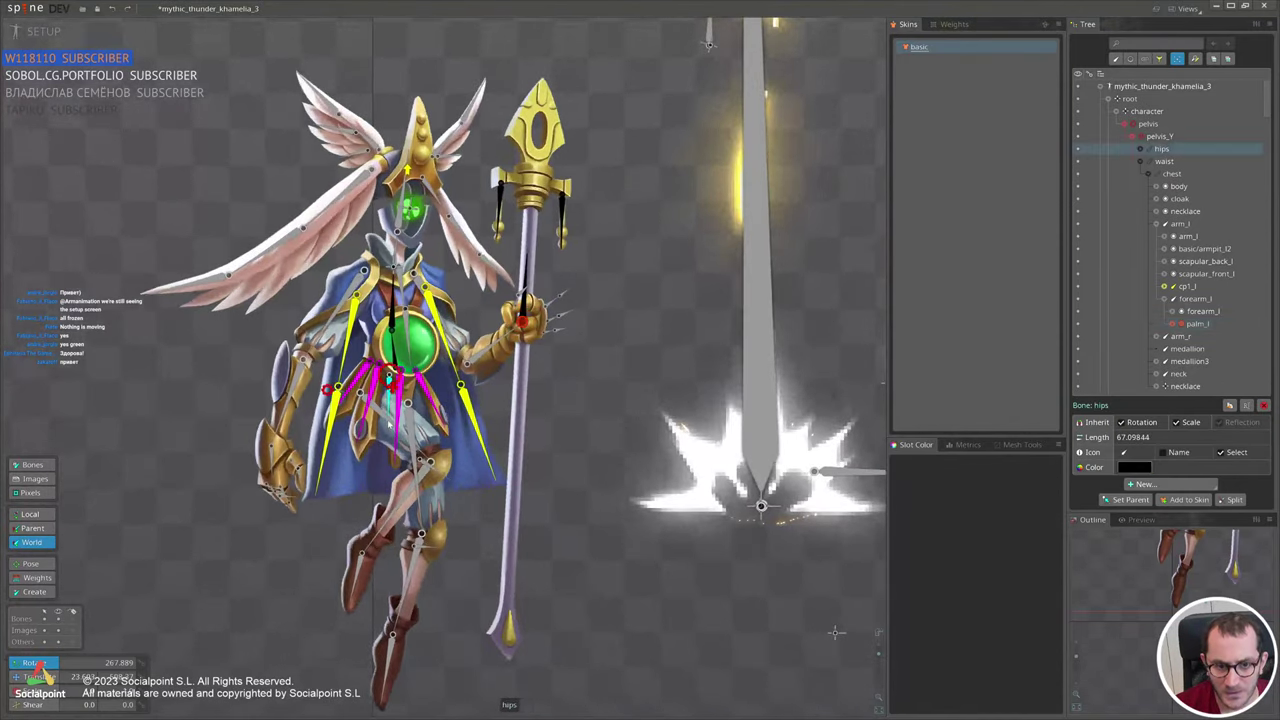
left_click(335, 315, "ctrl")
left_click(288, 398, "ctrl")
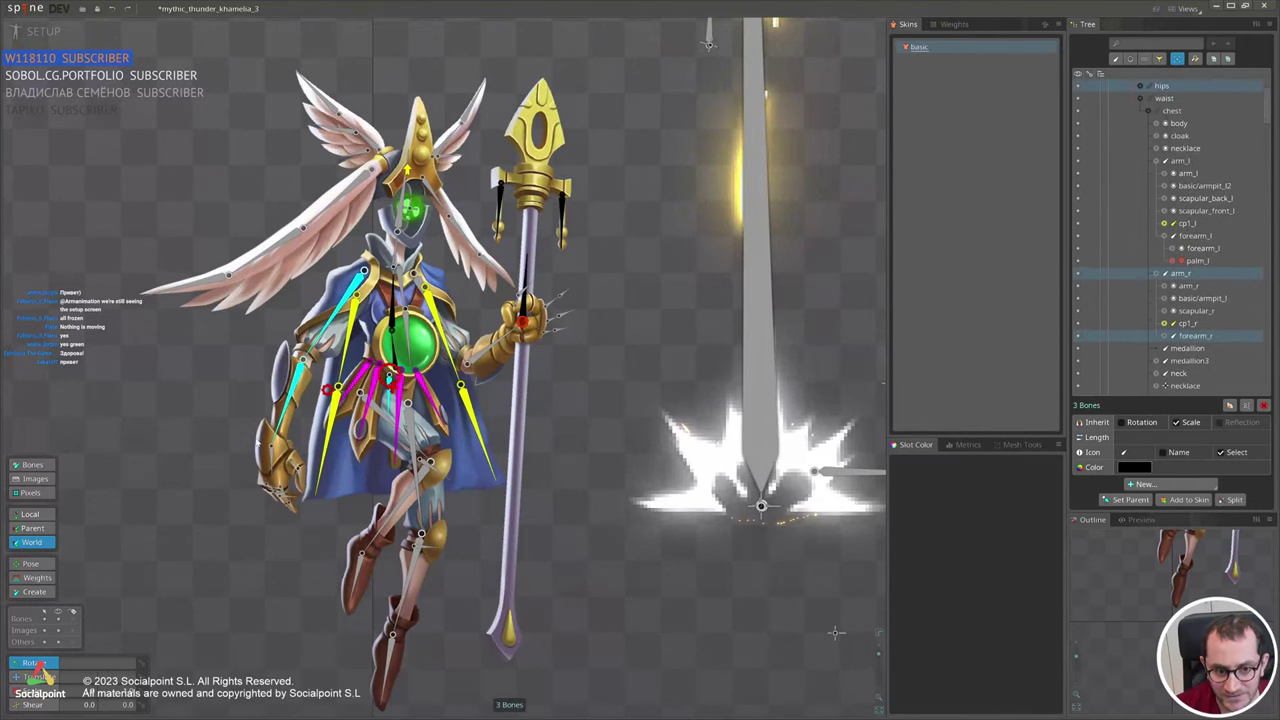
left_click_drag(257, 442, 314, 518)
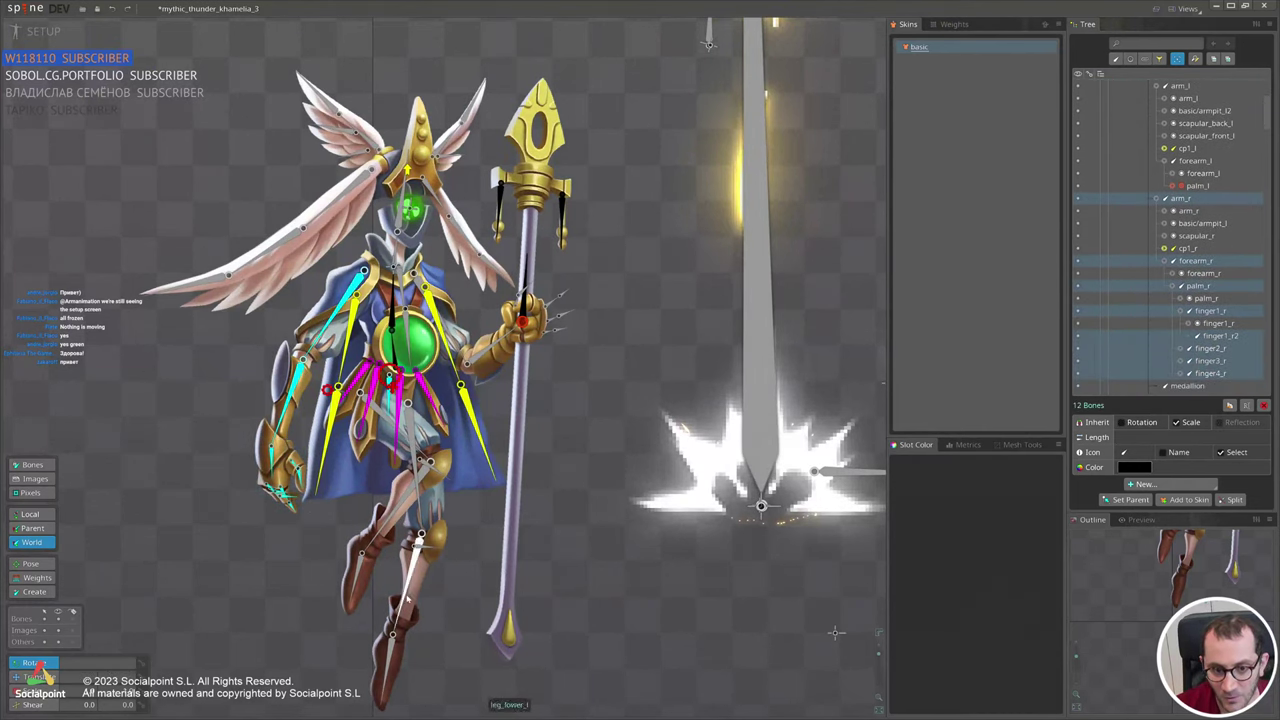
left_click_drag(429, 604, 332, 672)
left_click(377, 557, "ctrl")
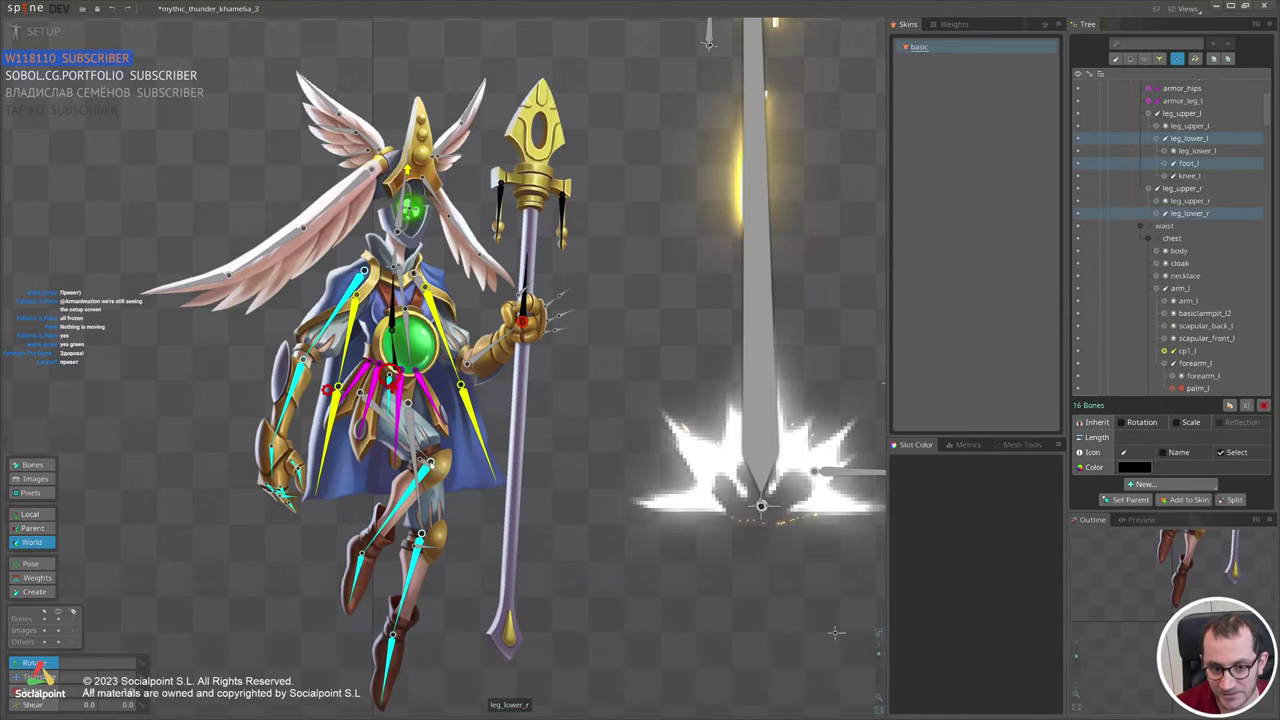
left_click(444, 515, "ctrl")
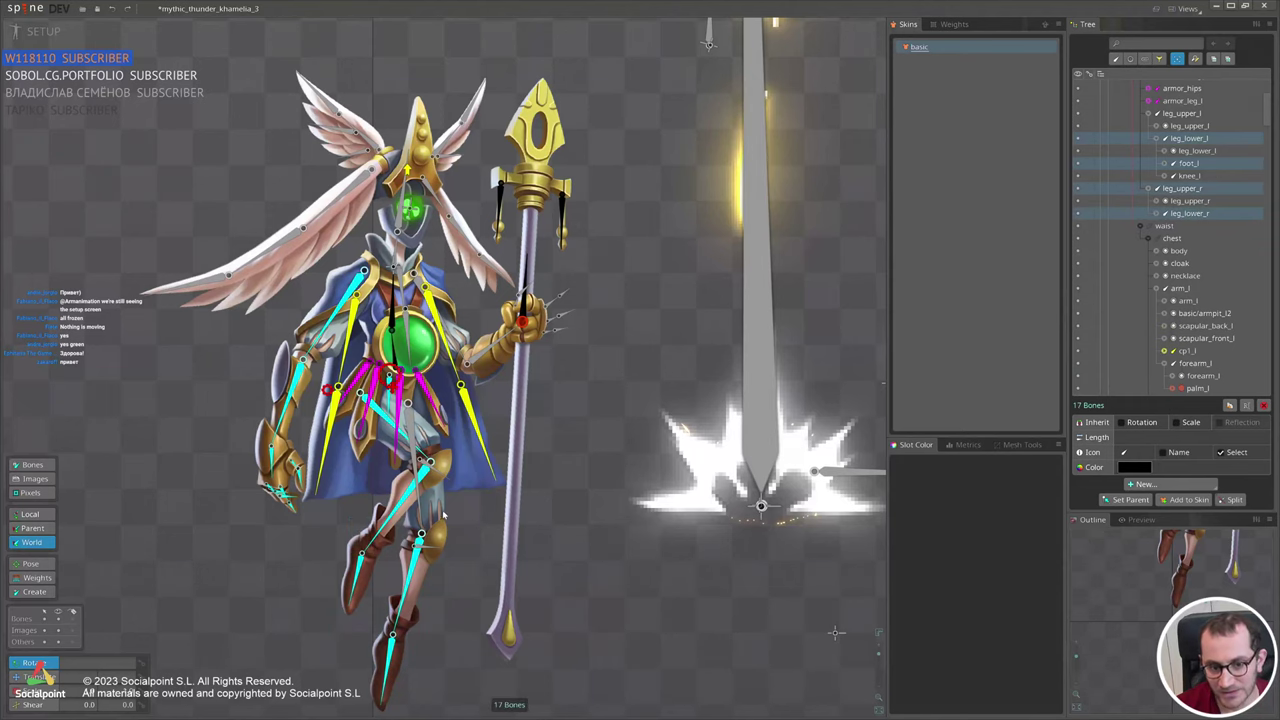
left_click(420, 503, "ctrl")
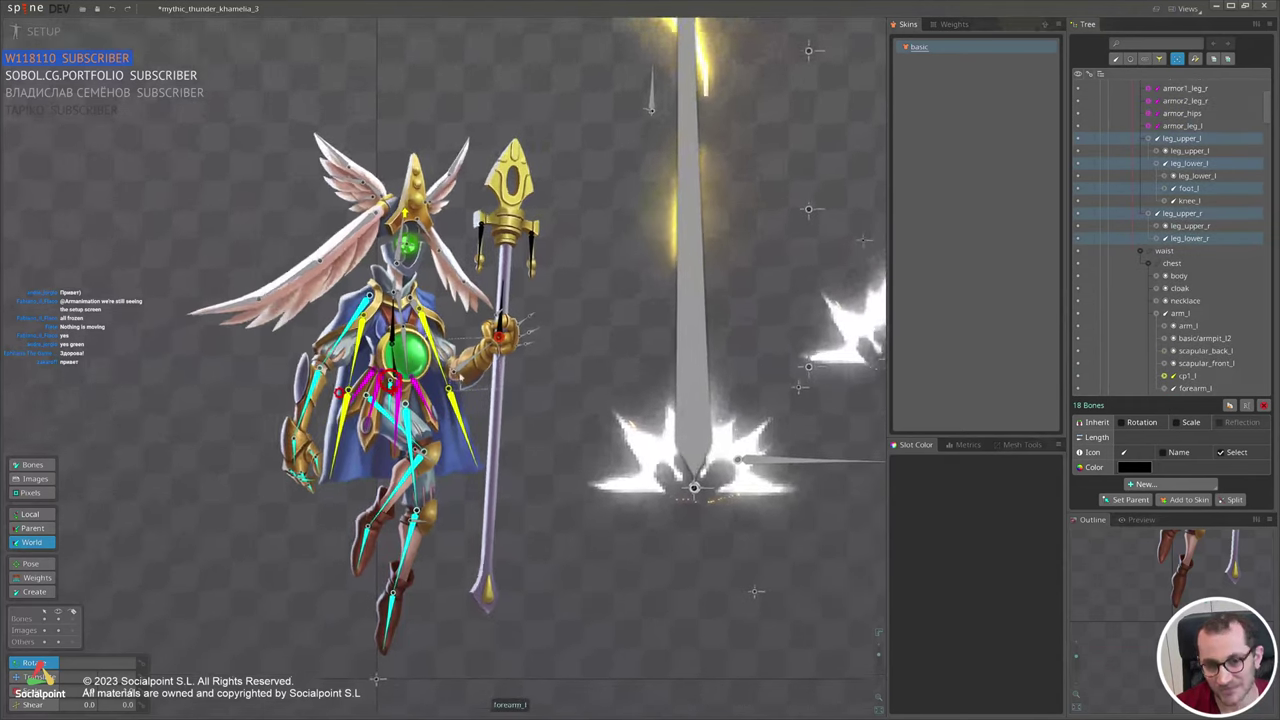
left_click(462, 367, "ctrl")
left_click(422, 318, "ctrl")
scroll(430, 335, "down", 2)
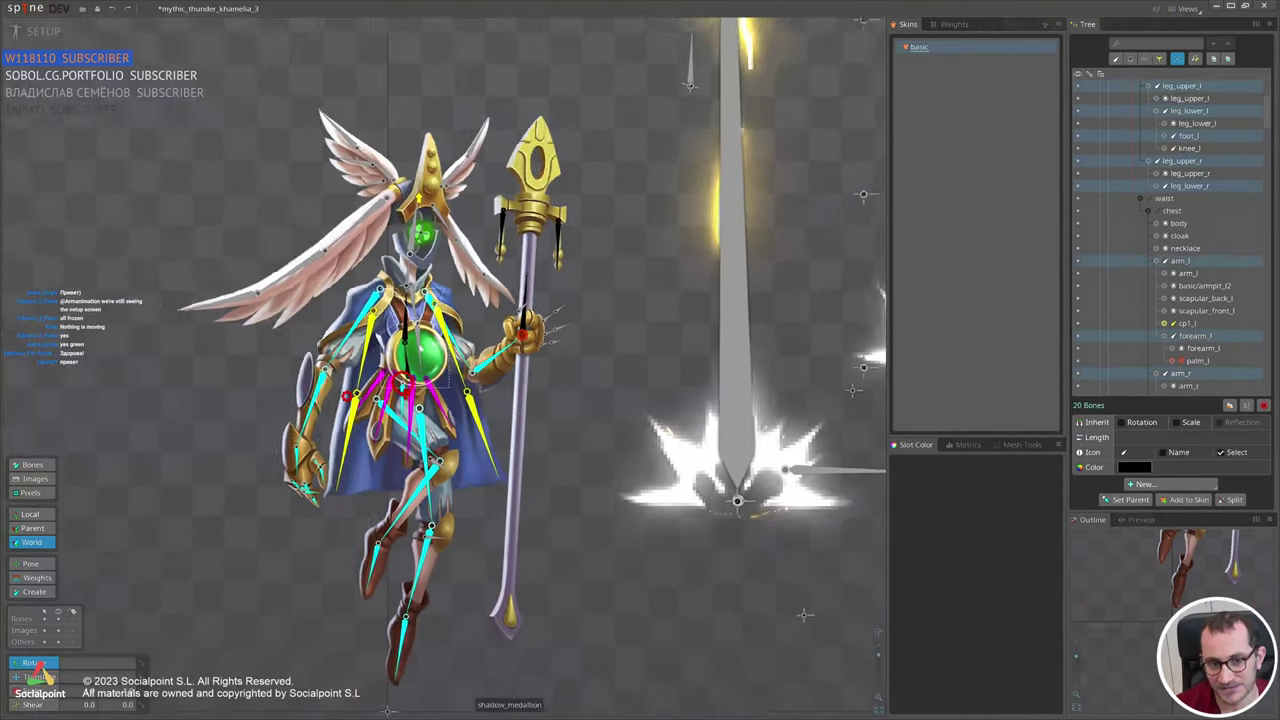
left_click(401, 294, "ctrl")
left_click(420, 310, "ctrl")
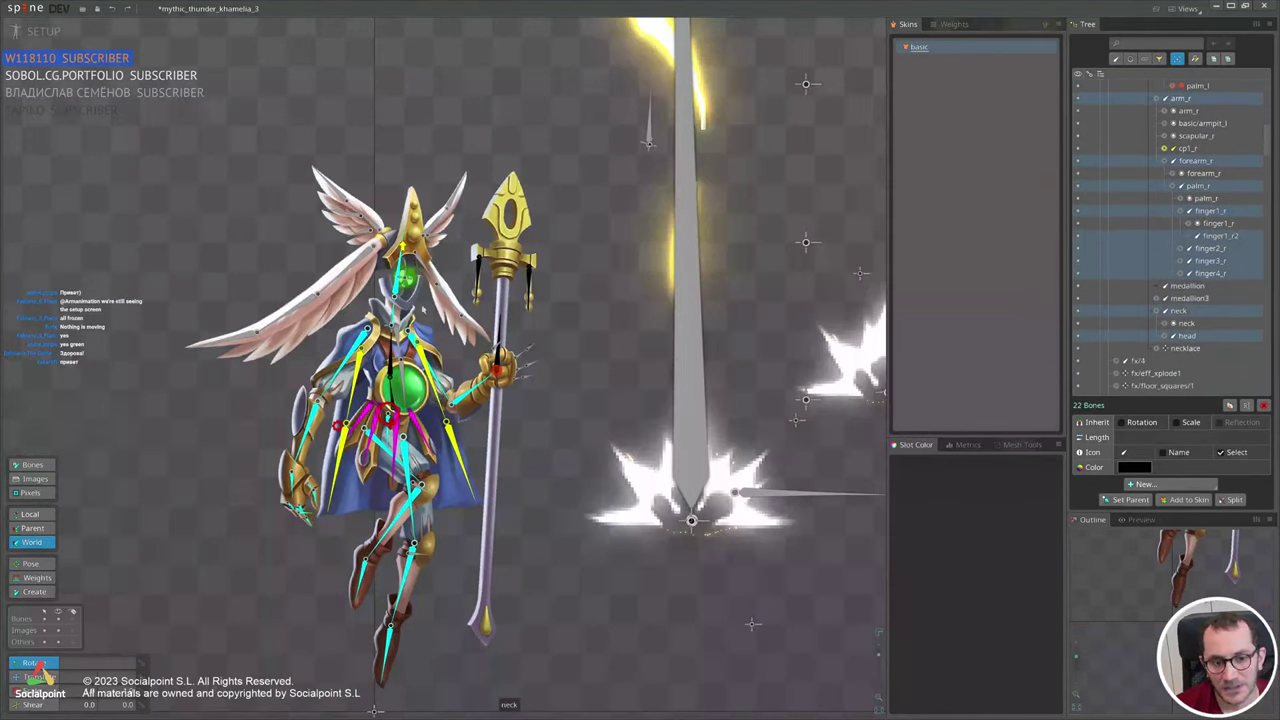
left_click(1140, 484)
left_click(1160, 532)
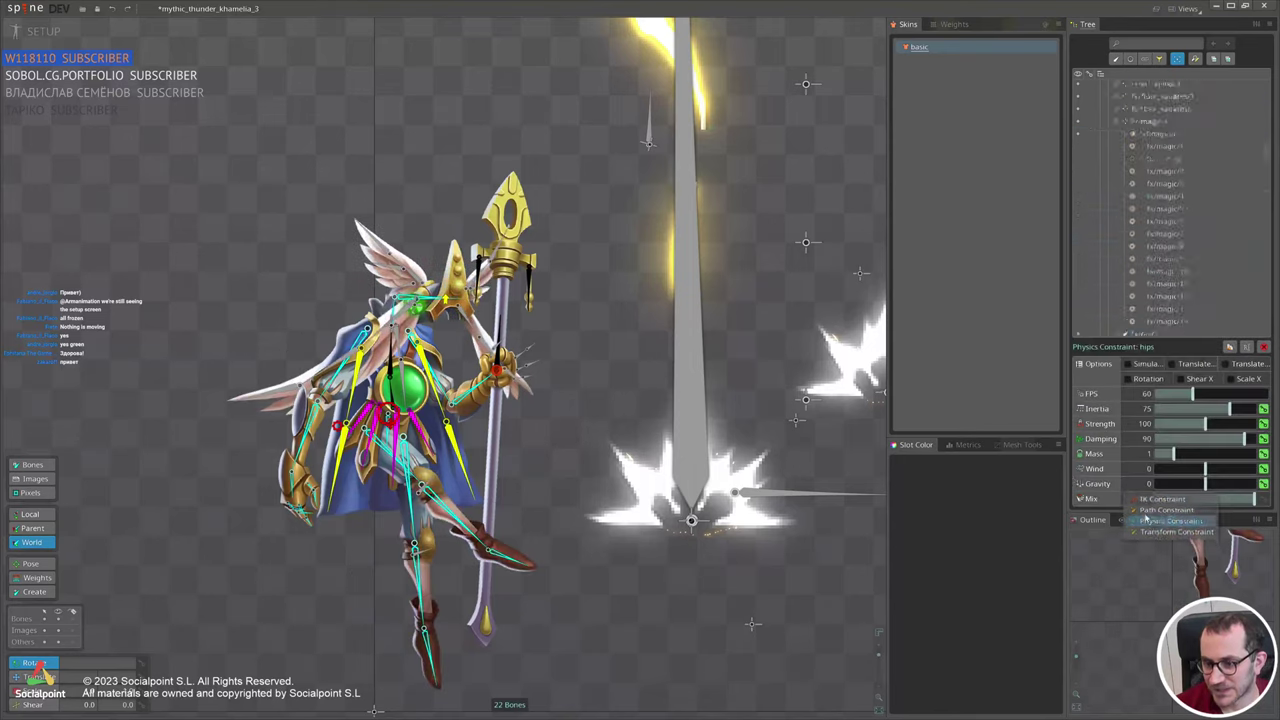
Undo the physics constraints added to the multi-bone selection and clear the selection.
scroll(252, 287, "down", 2)
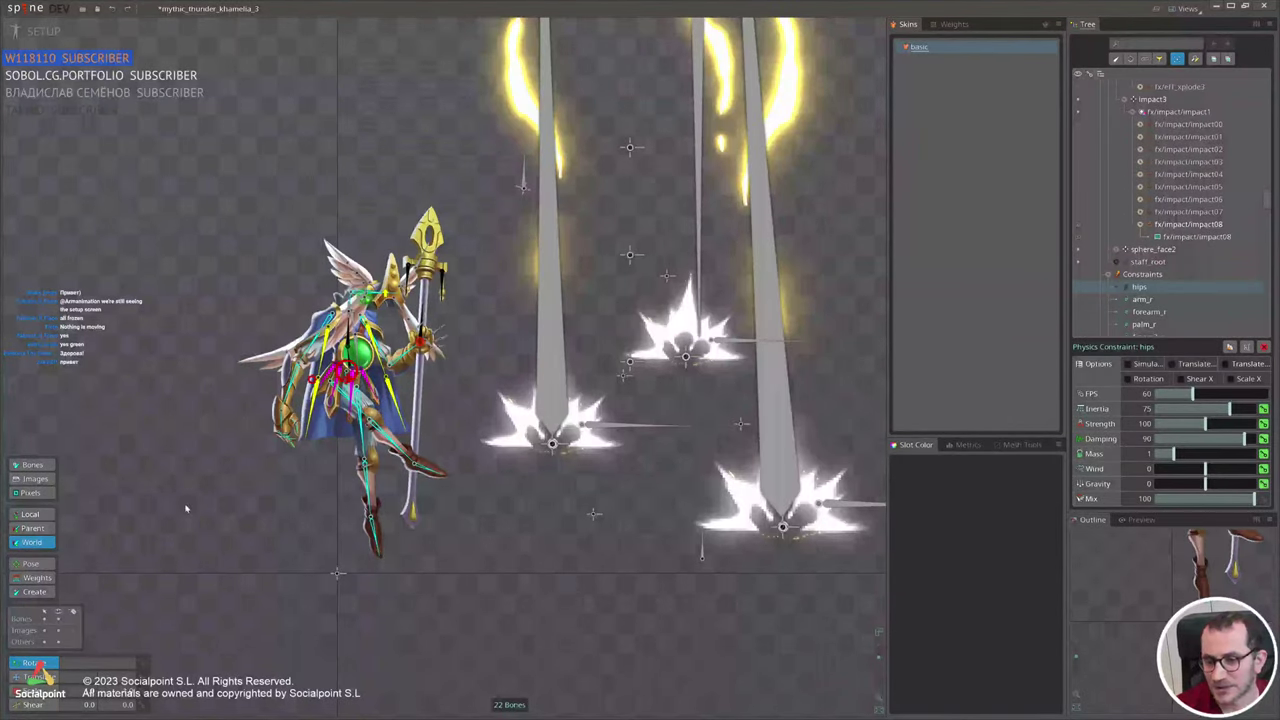
scroll(322, 399, "up", 3)
key("Escape")
key("ctrl+z")
key("ctrl+z")
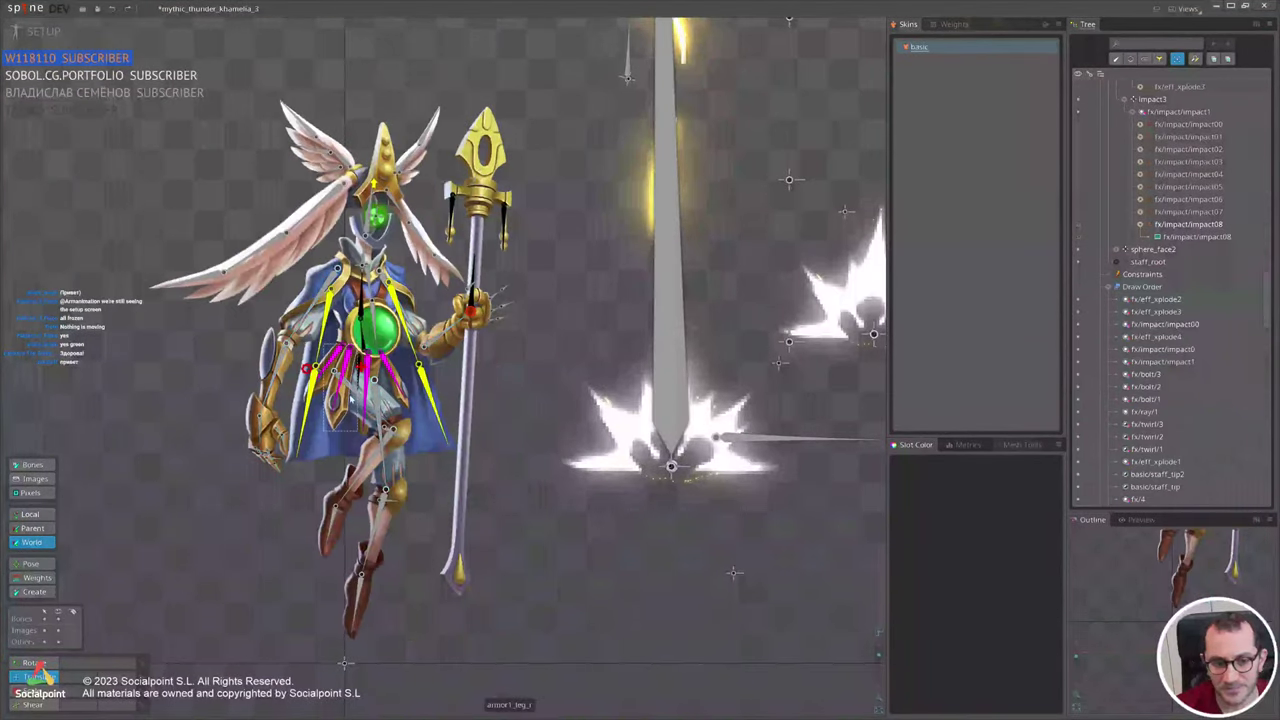
Try enabling rotation inheritance on all of the character's bones at once, undo it and clear the selection.
left_click(362, 392)
scroll(300, 230, "down", 2)
left_click_drag(231, 72, 571, 552)
left_click(1140, 424)
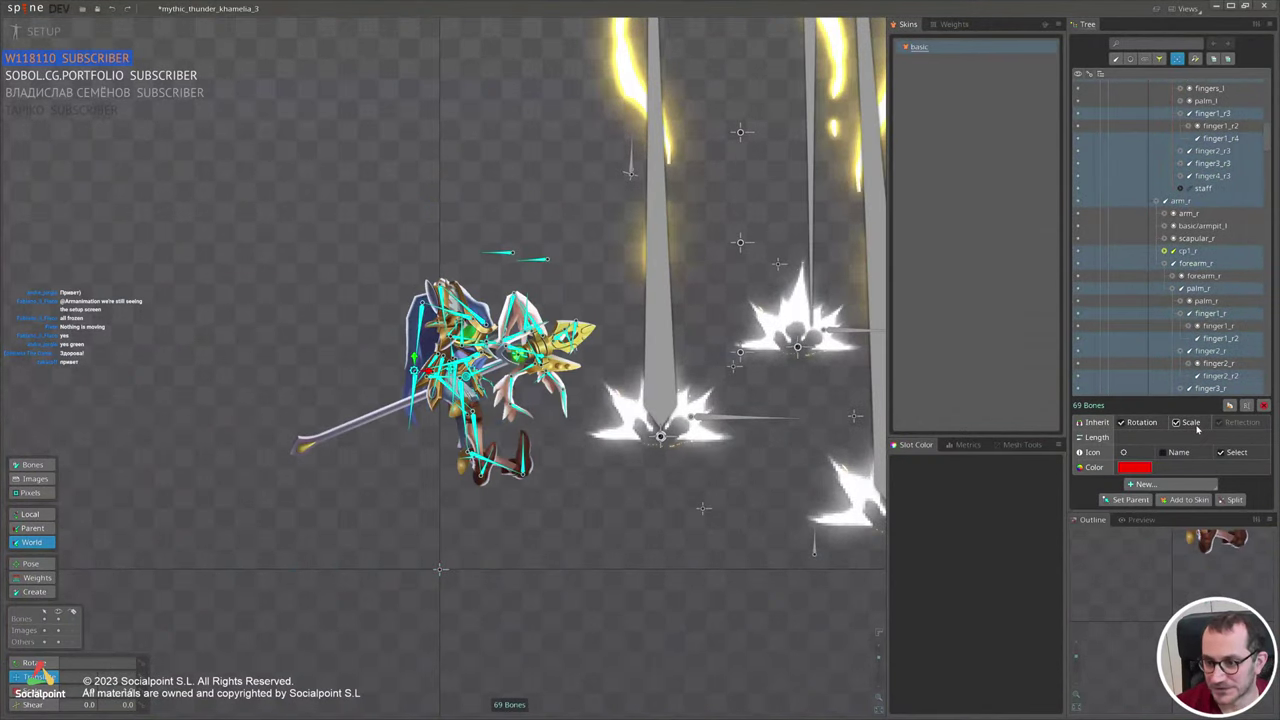
key("ctrl+z")
key("ctrl+z")
key("Escape")
left_click(436, 374)
key("Escape")
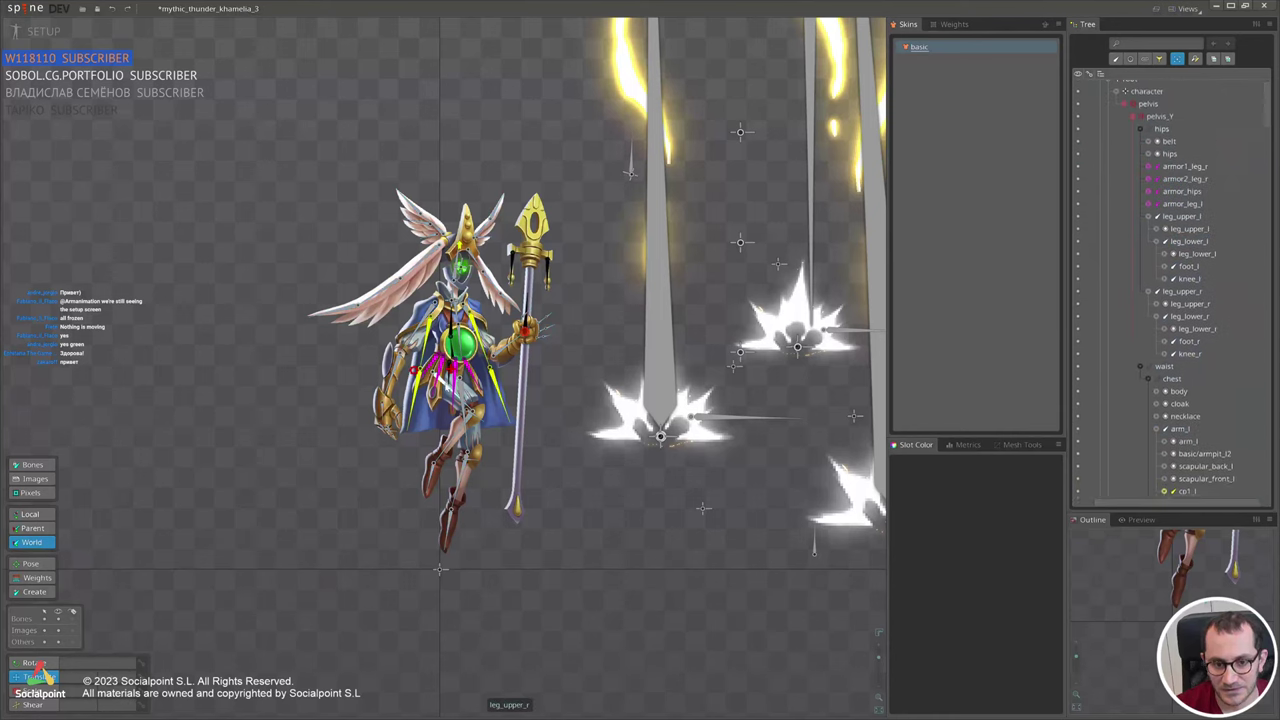
Add physics constraints to the leg_upper_r and leg_upper_l bones and deselect them.
left_click(437, 375)
scroll(509, 414, "up", 2)
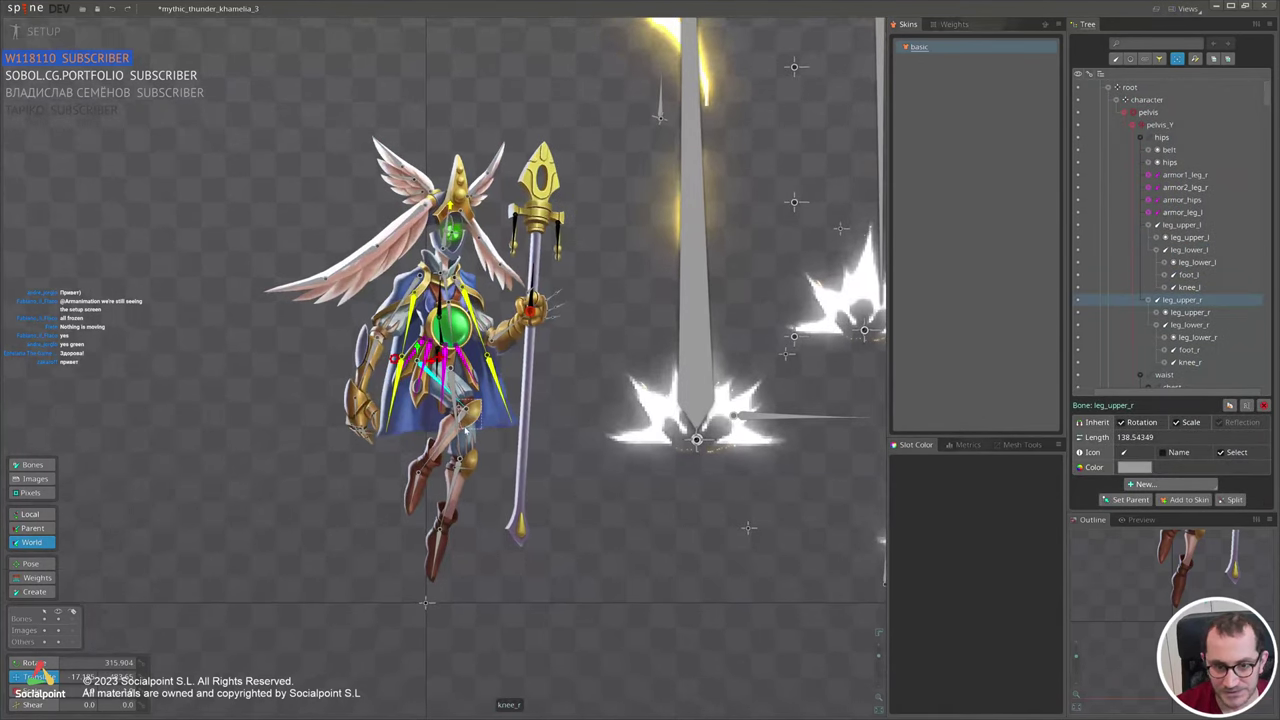
left_click(480, 461, "ctrl")
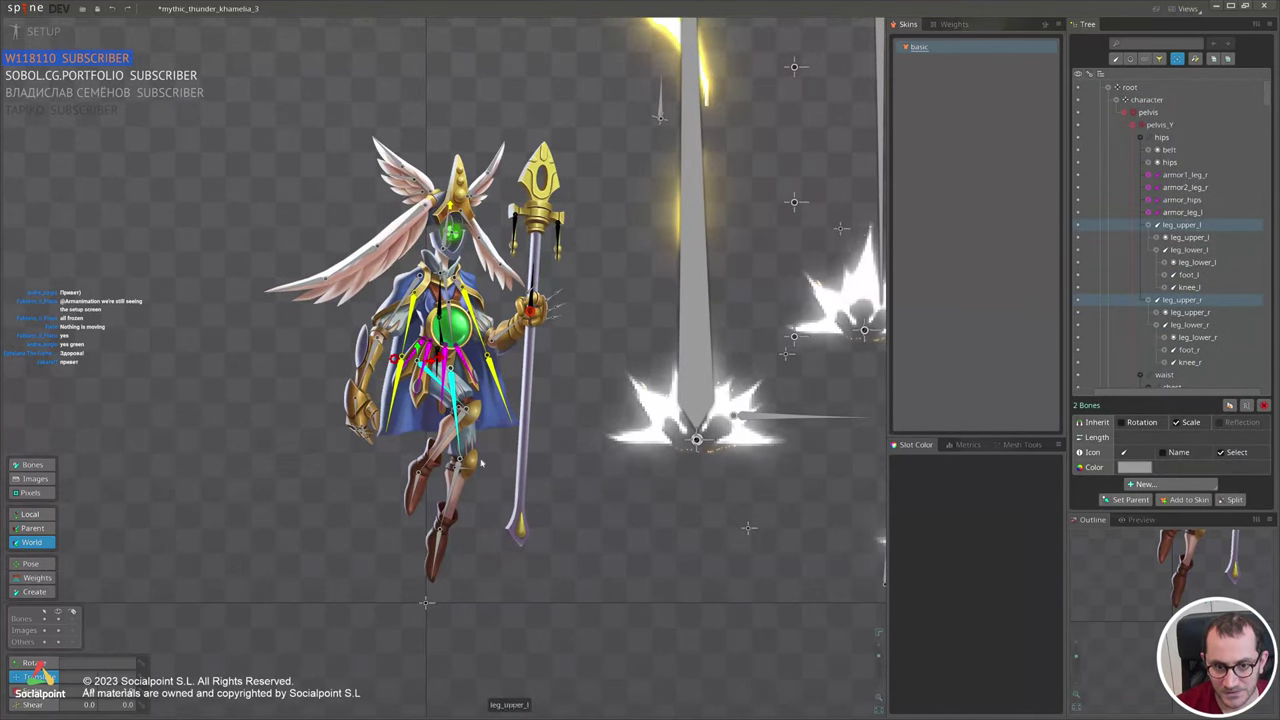
left_click(1180, 484)
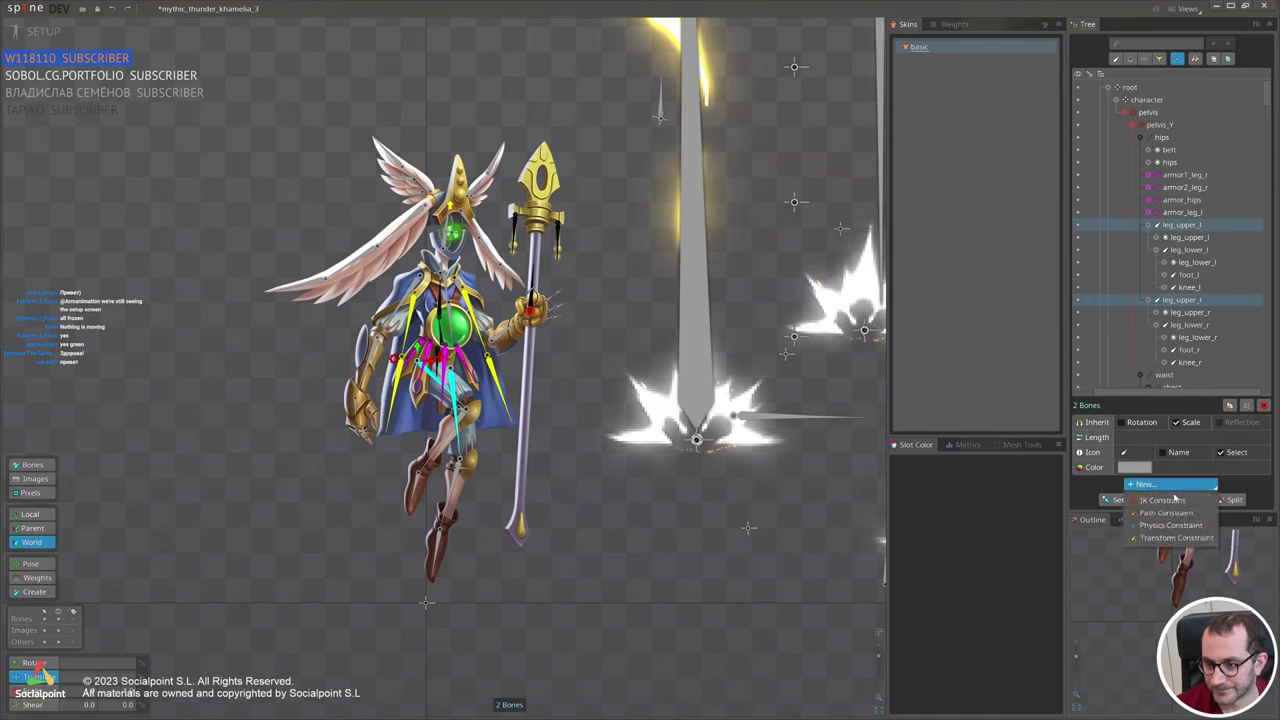
left_click(1165, 528)
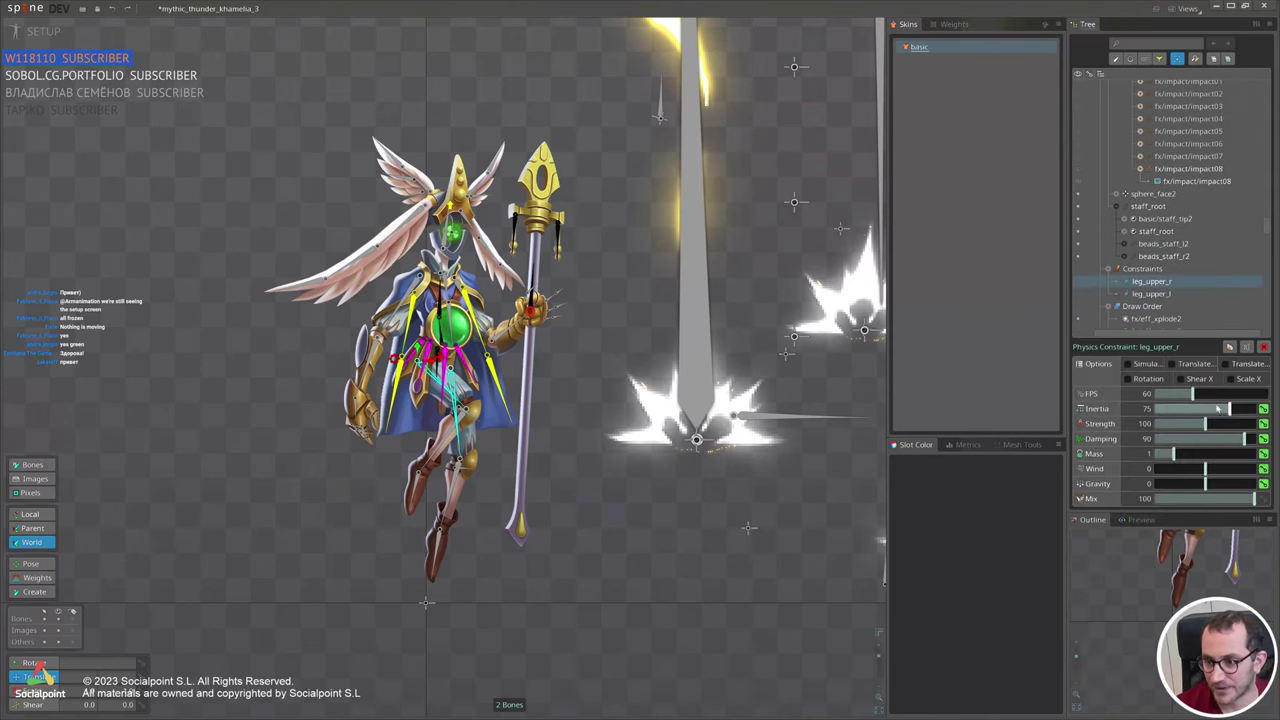
key("space")
Add physics constraints to the leg_lower_l, leg_lower_r, foot_r and foot_l bones.
left_click(454, 486)
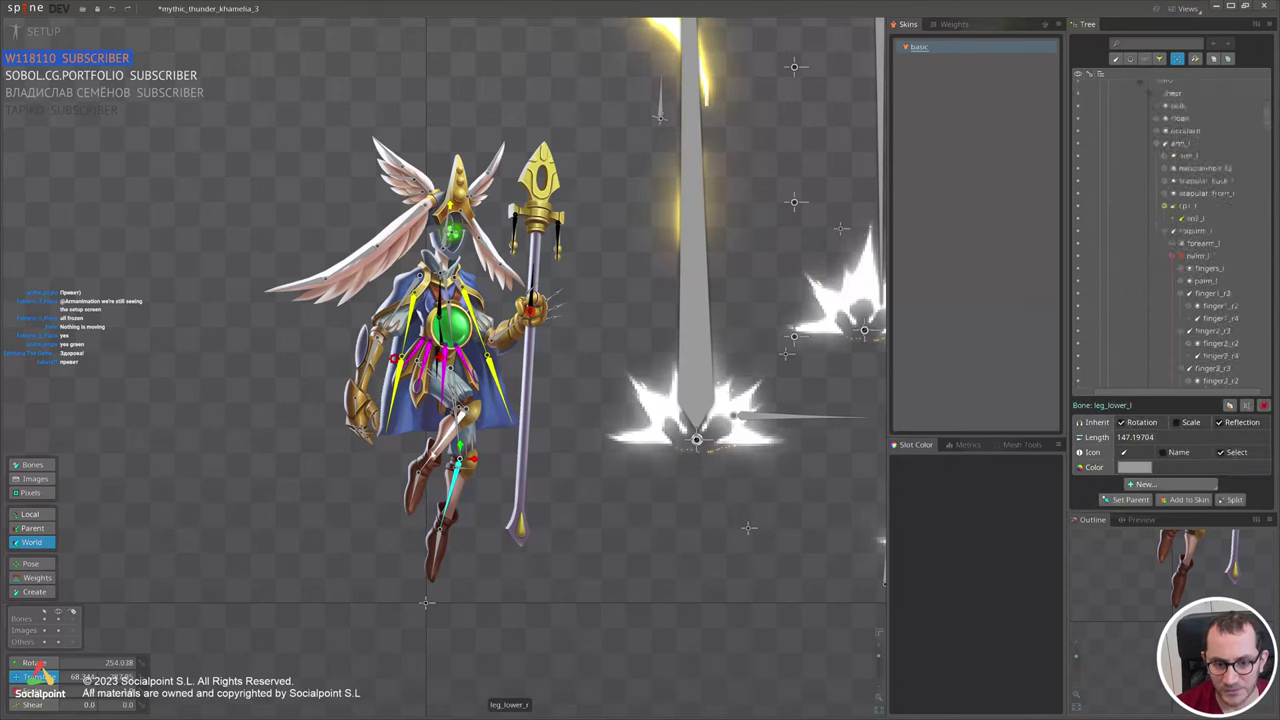
left_click(442, 440, "ctrl")
left_click(419, 487, "ctrl")
left_click(437, 545, "ctrl")
left_click(1152, 484)
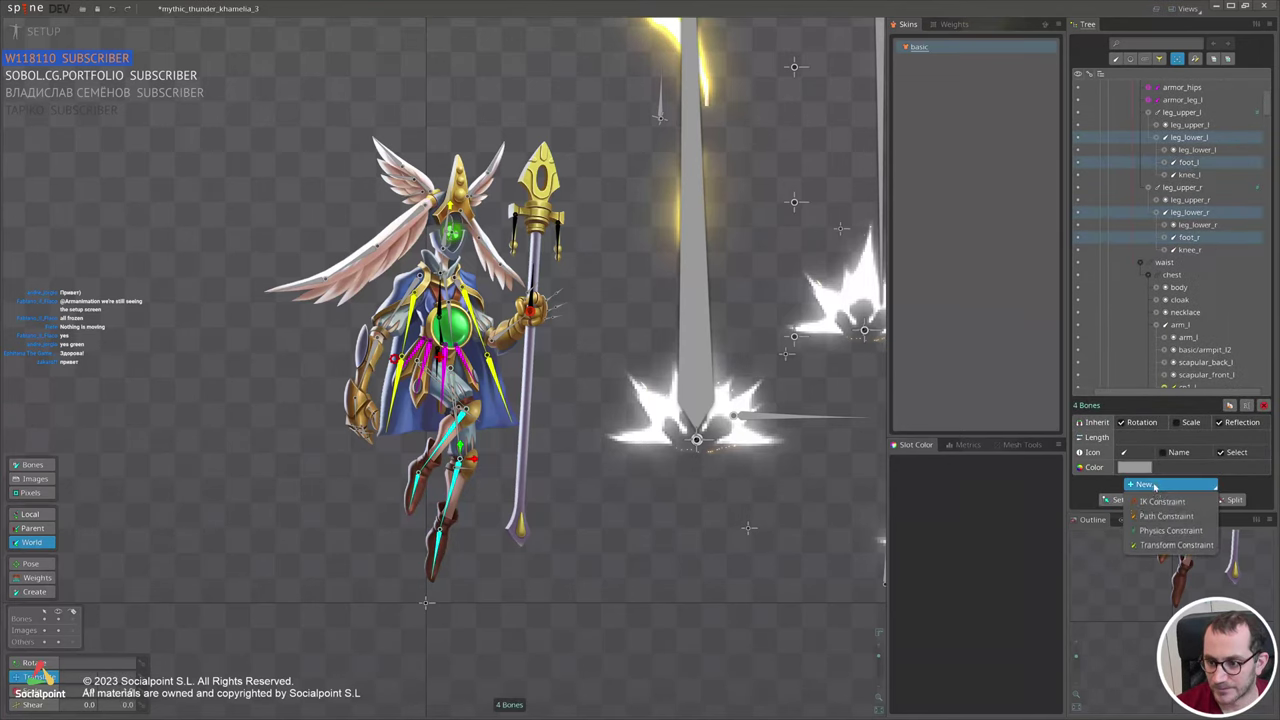
left_click(1152, 527)
Add physics constraints to the arm_r and arm_l bones.
scroll(420, 350, "up", 3)
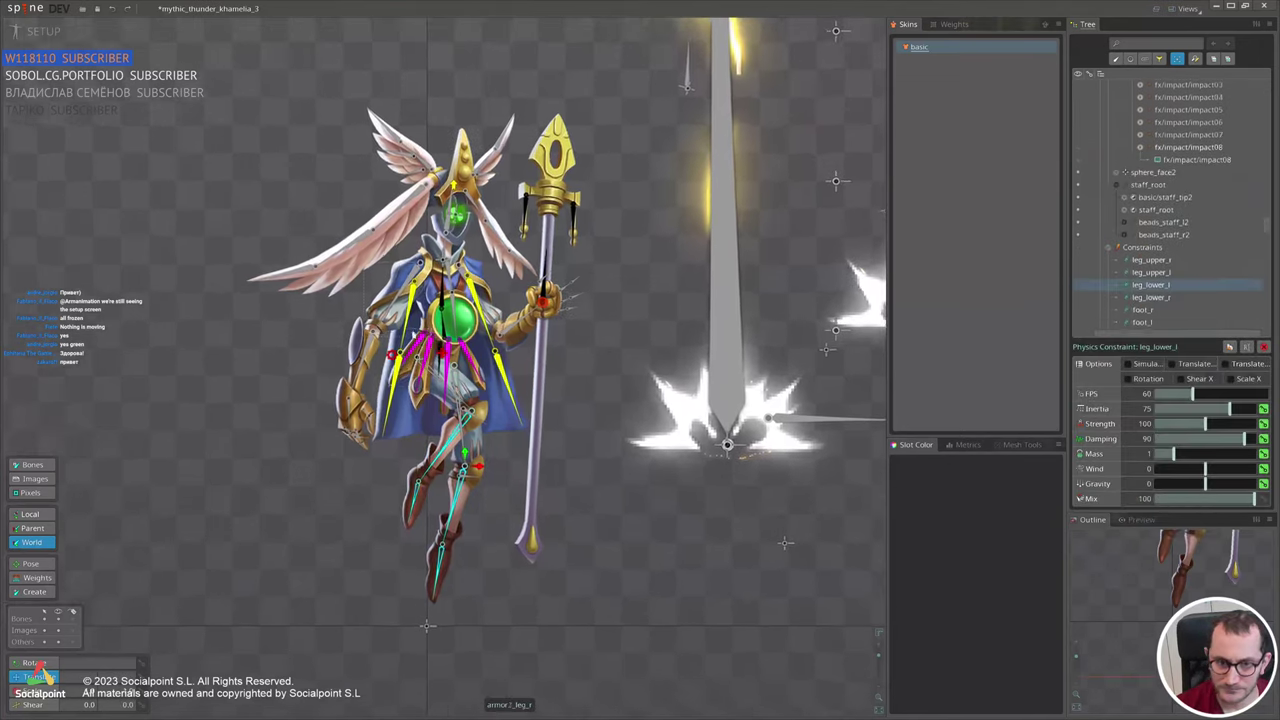
left_click(406, 262)
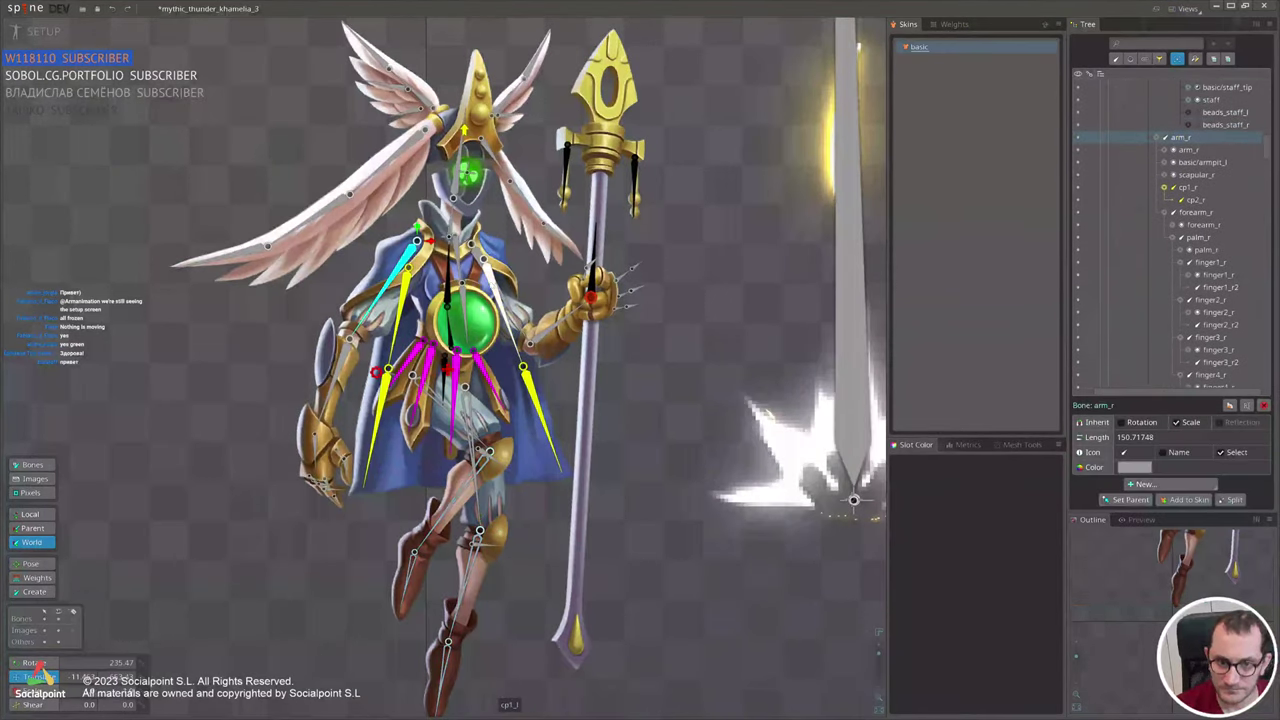
left_click(486, 268, "ctrl")
left_click(1179, 485)
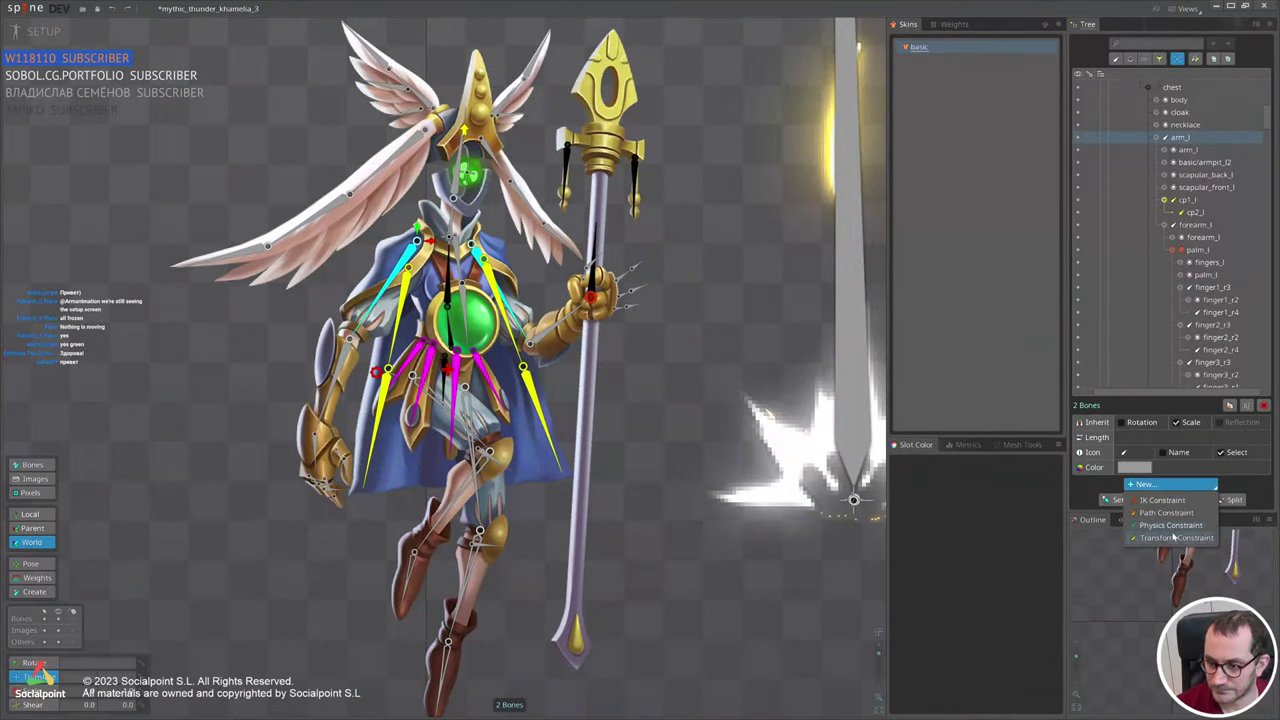
left_click(1152, 527)
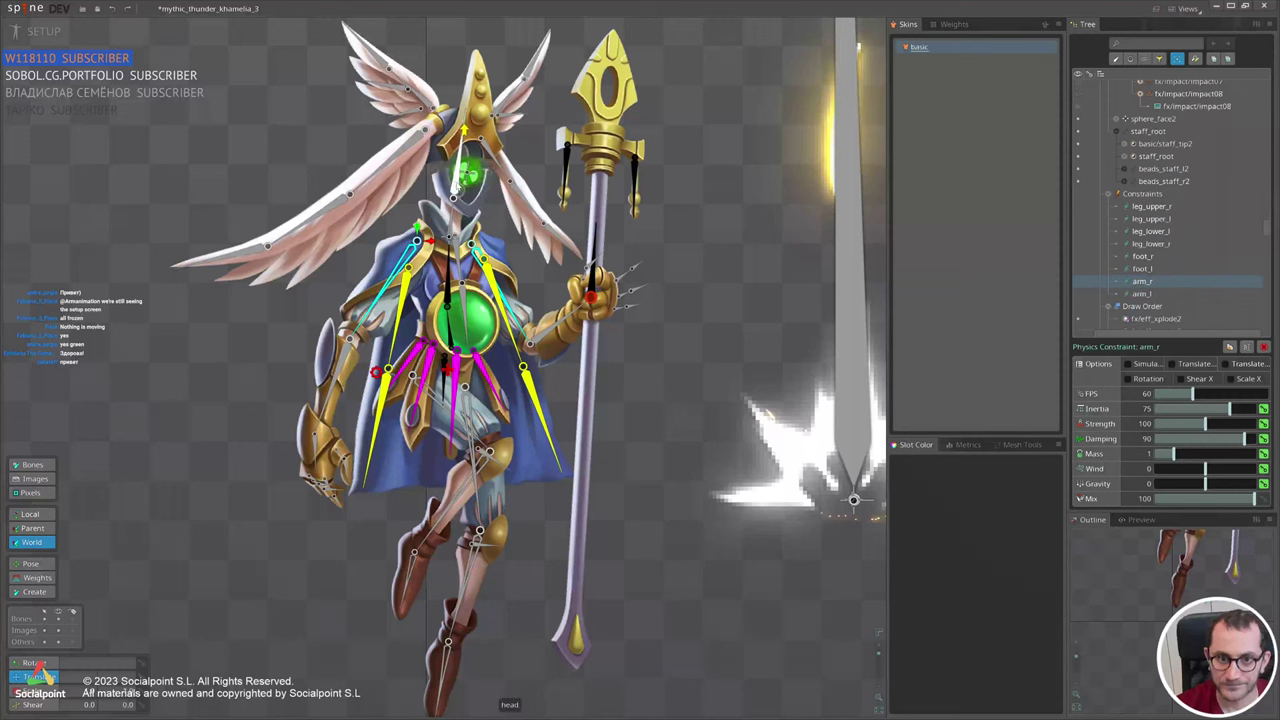
Add physics constraints to the neck and head bones.
left_click(458, 186)
left_click(453, 212, "ctrl")
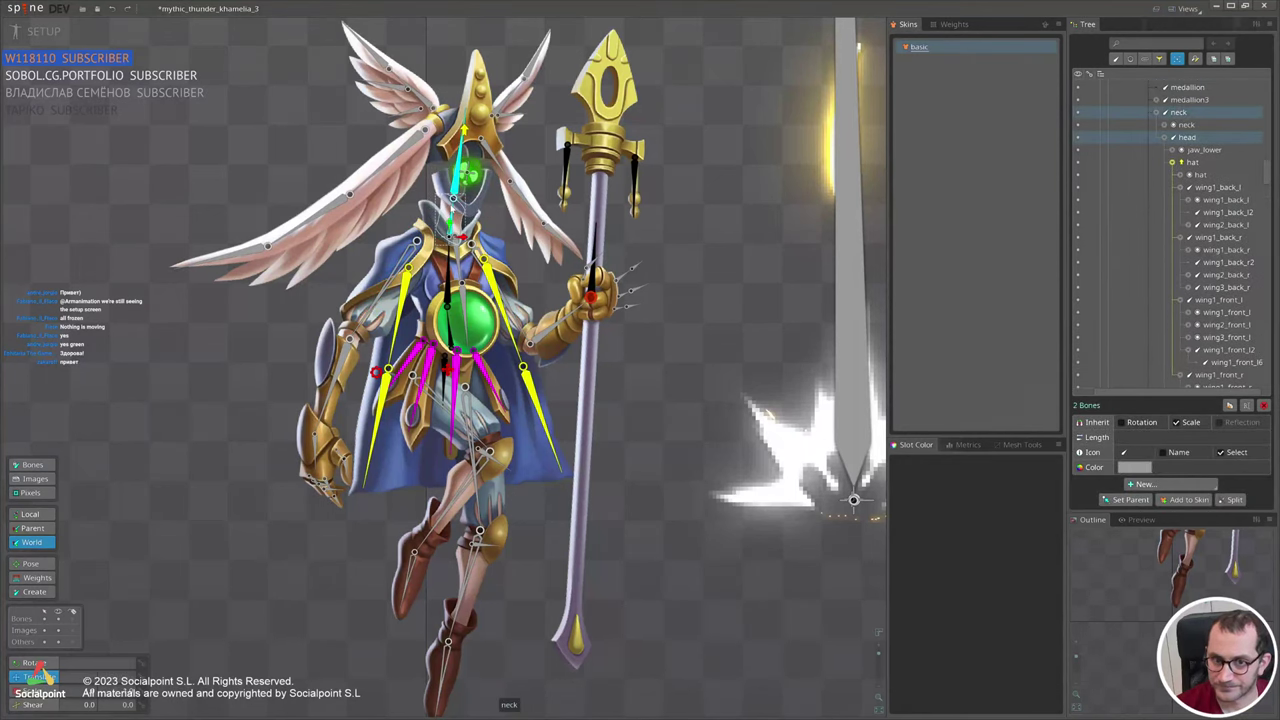
left_click(454, 214)
left_click(451, 220)
left_click(457, 187, "ctrl")
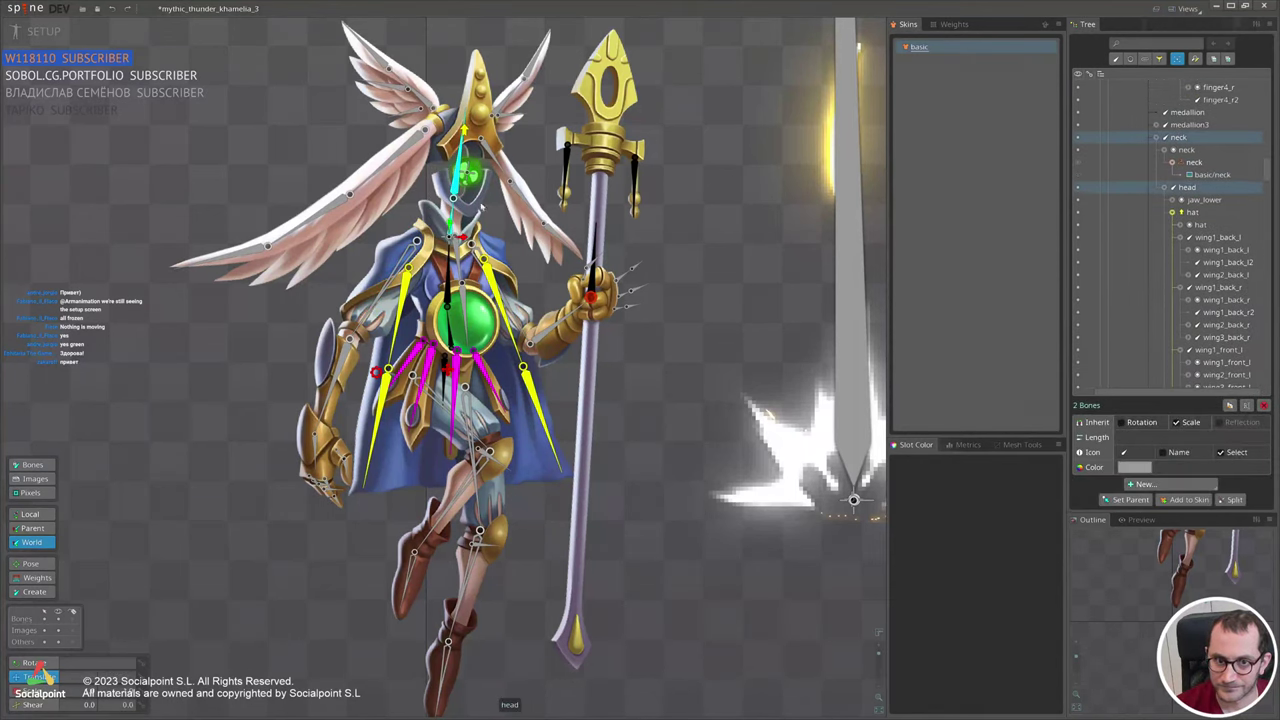
left_click(1165, 485)
left_click(1160, 525)
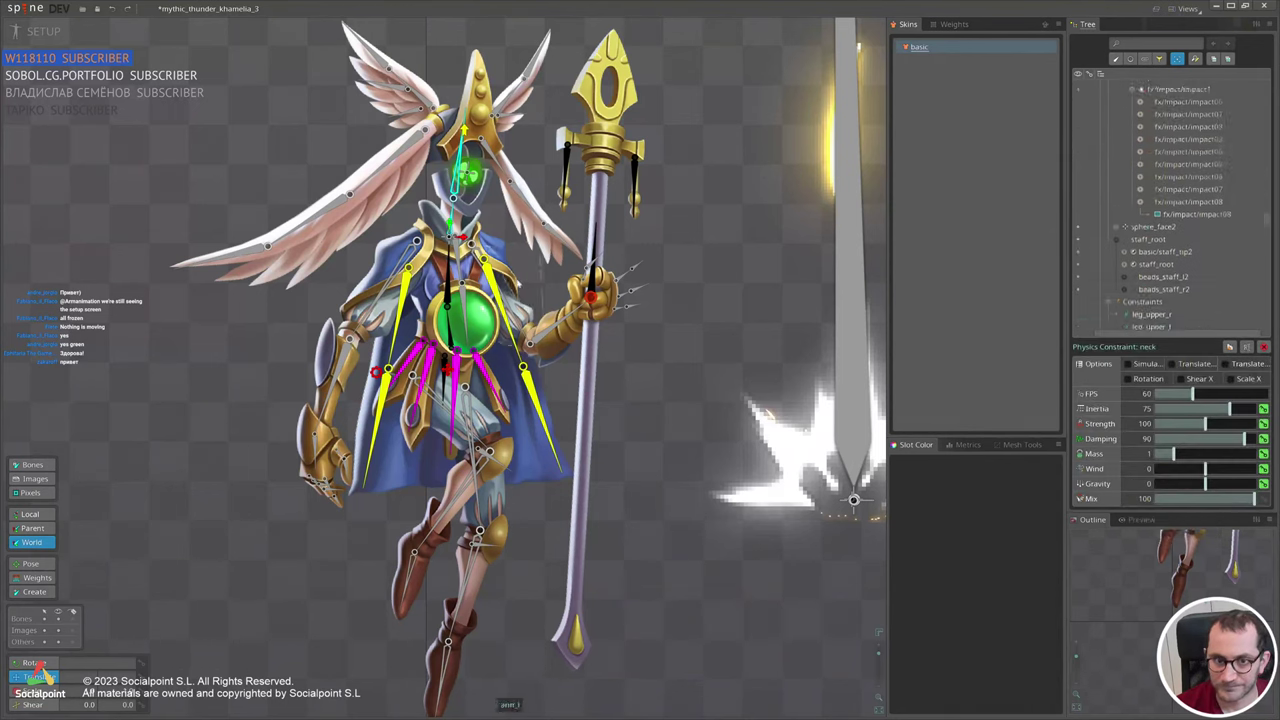
Add physics constraints to the forearm_l, forearm_r and palm_r bones and the finger bones of the lowered hand.
left_click(556, 326)
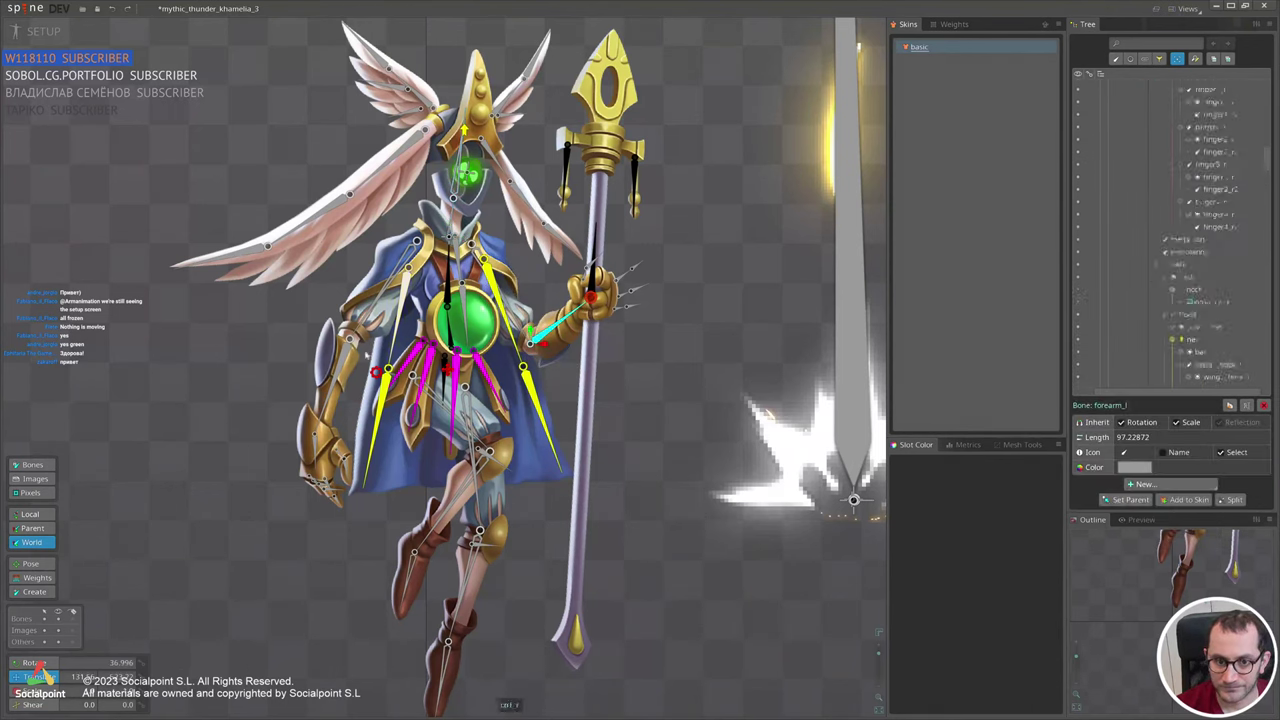
left_click(313, 434, "ctrl")
left_click_drag(313, 434, 350, 498)
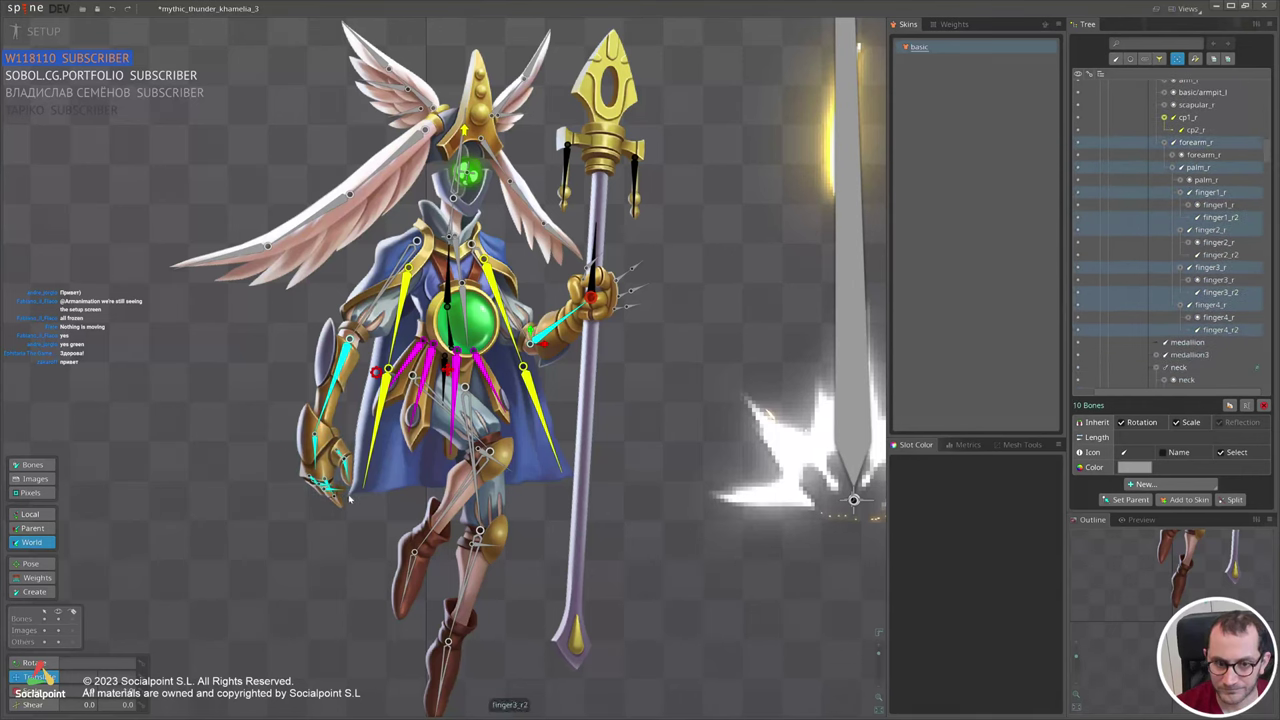
left_click(1145, 484)
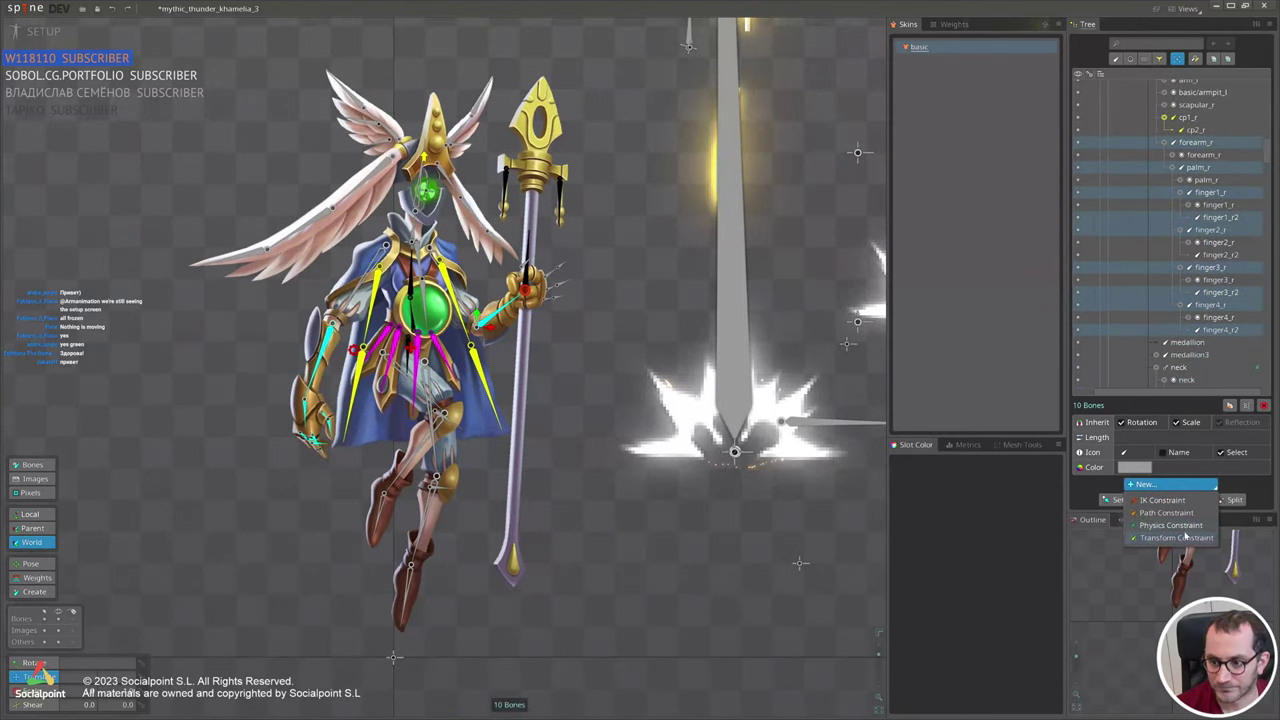
left_click(1170, 525)
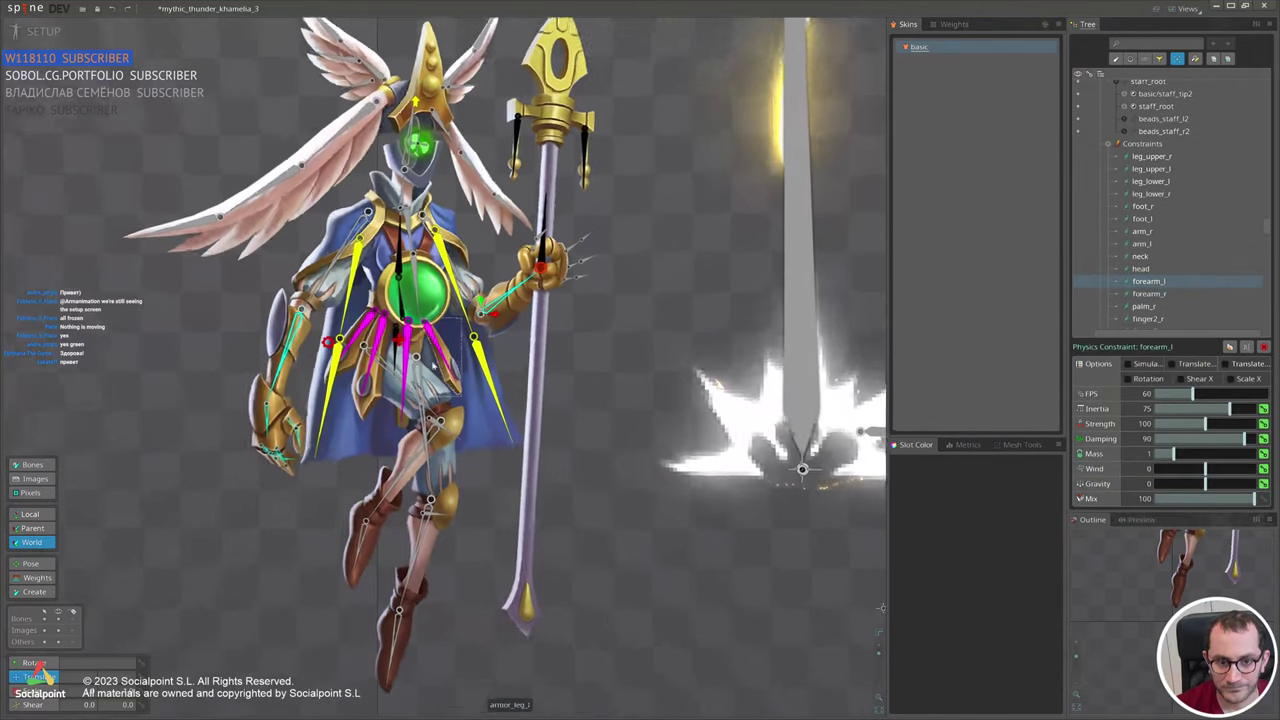
Add physics constraints to the waist and chest bones in one operation.
left_click(398, 300)
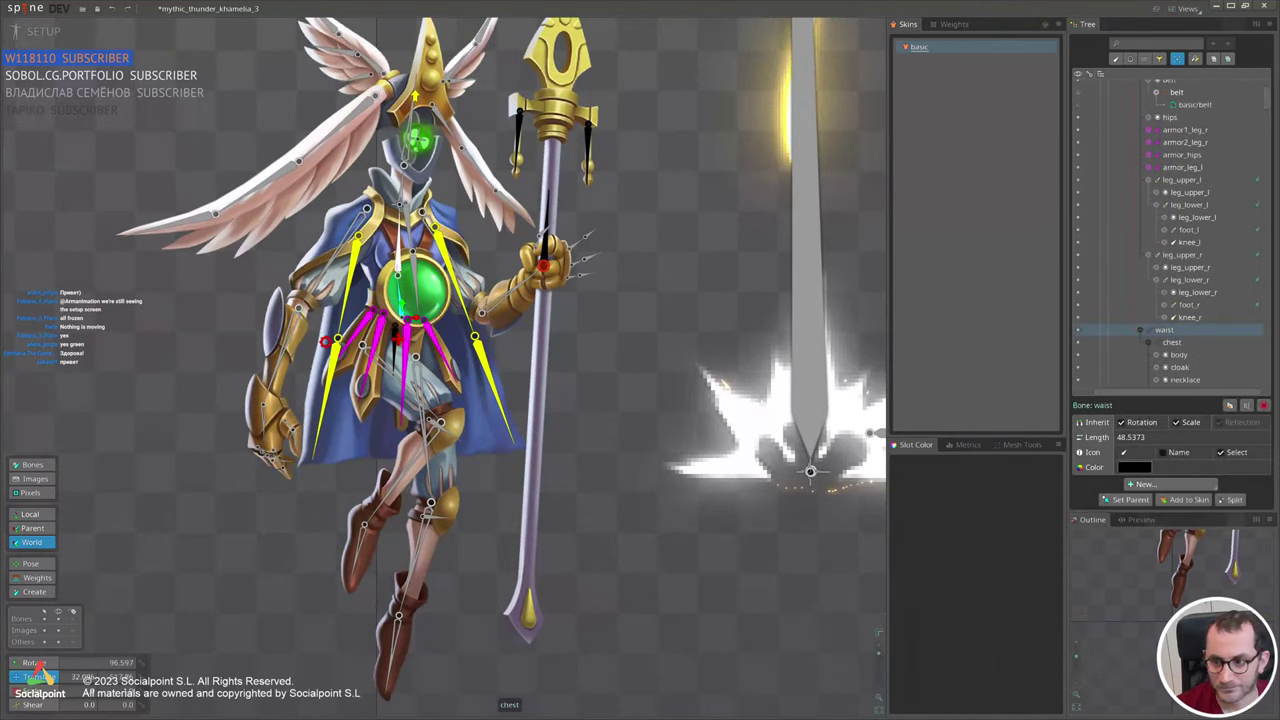
left_click(398, 249, "ctrl")
left_click(1175, 486)
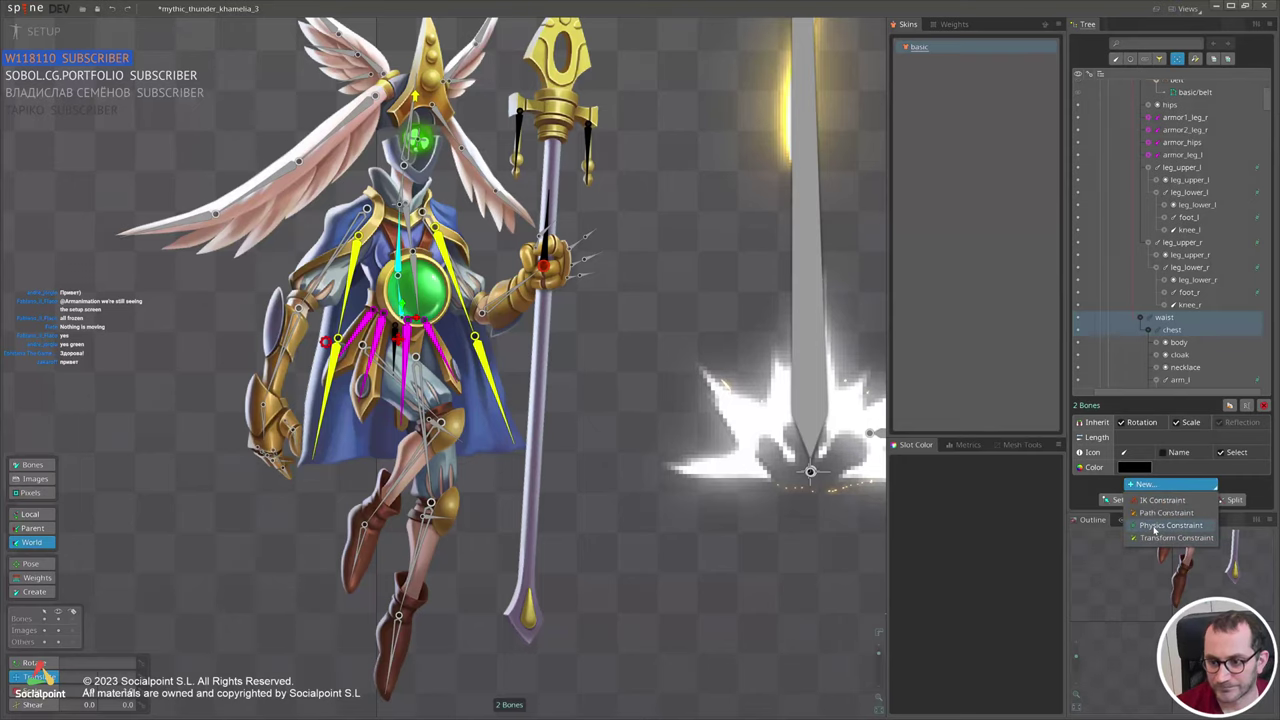
left_click(1168, 525)
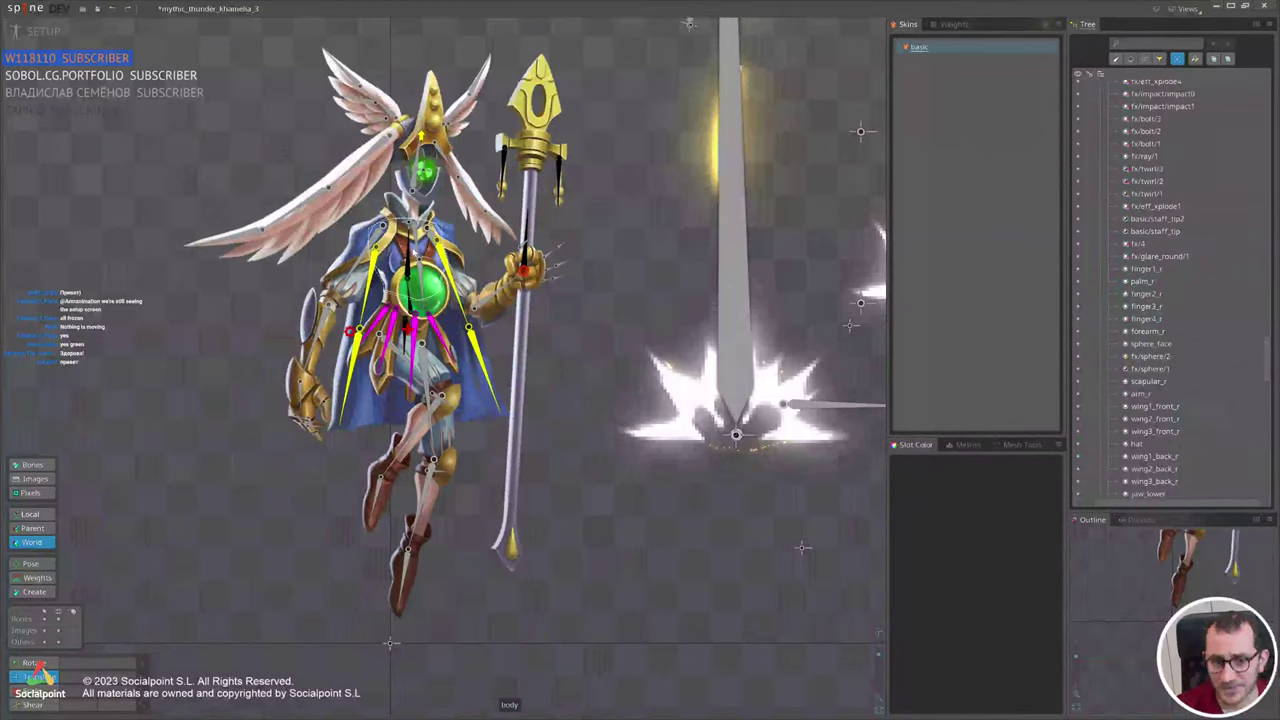
Add a physics constraint to the chest bone and a separate one to the waist bone.
left_click(409, 253)
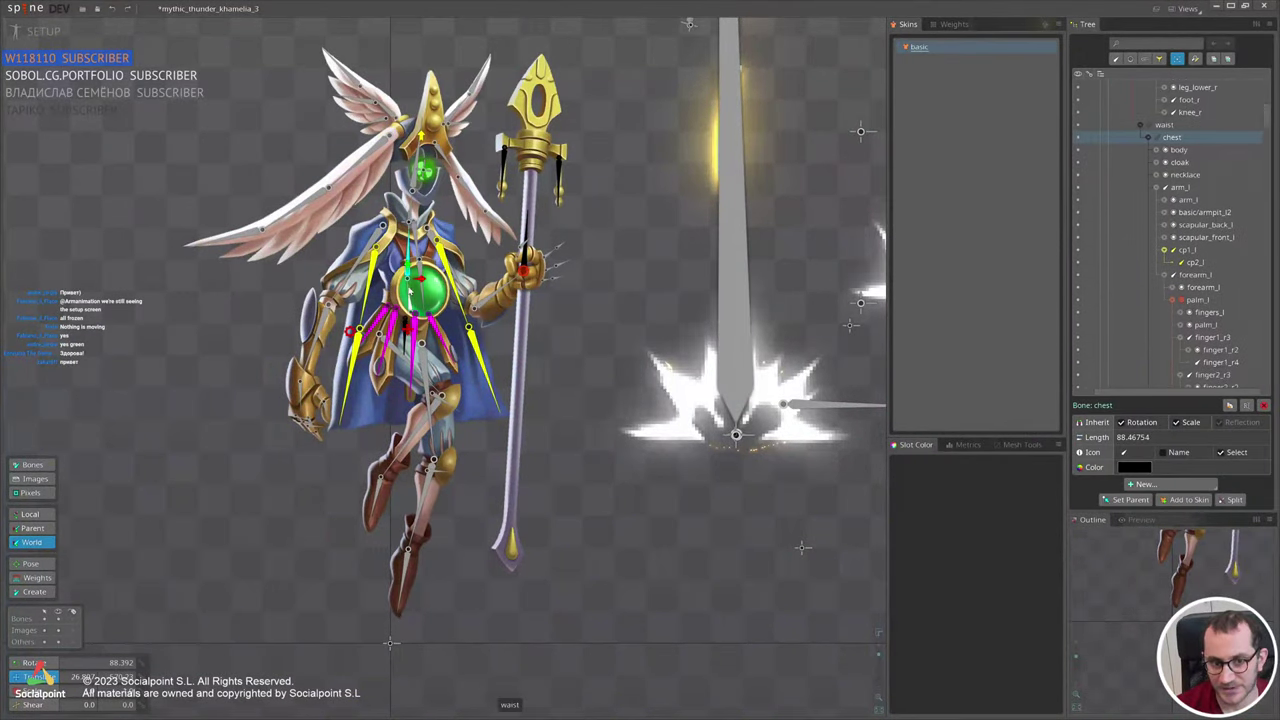
left_click(409, 292)
left_click(407, 267)
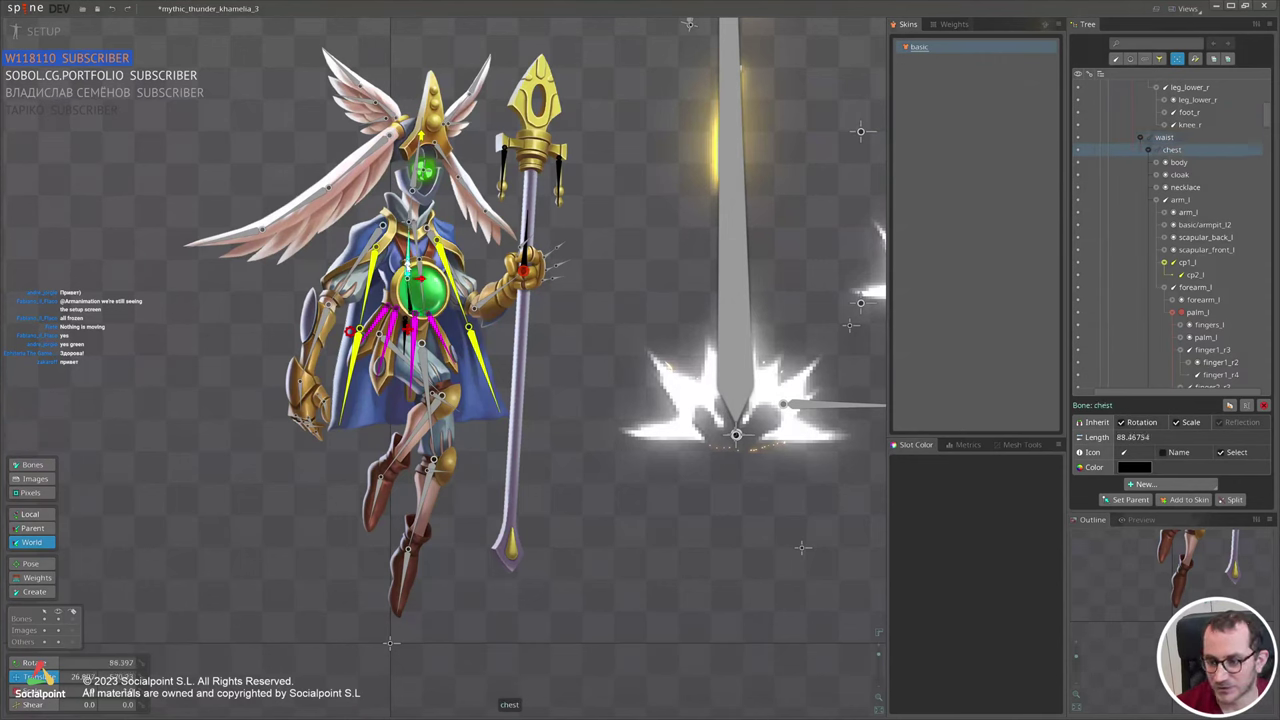
left_click(1149, 483)
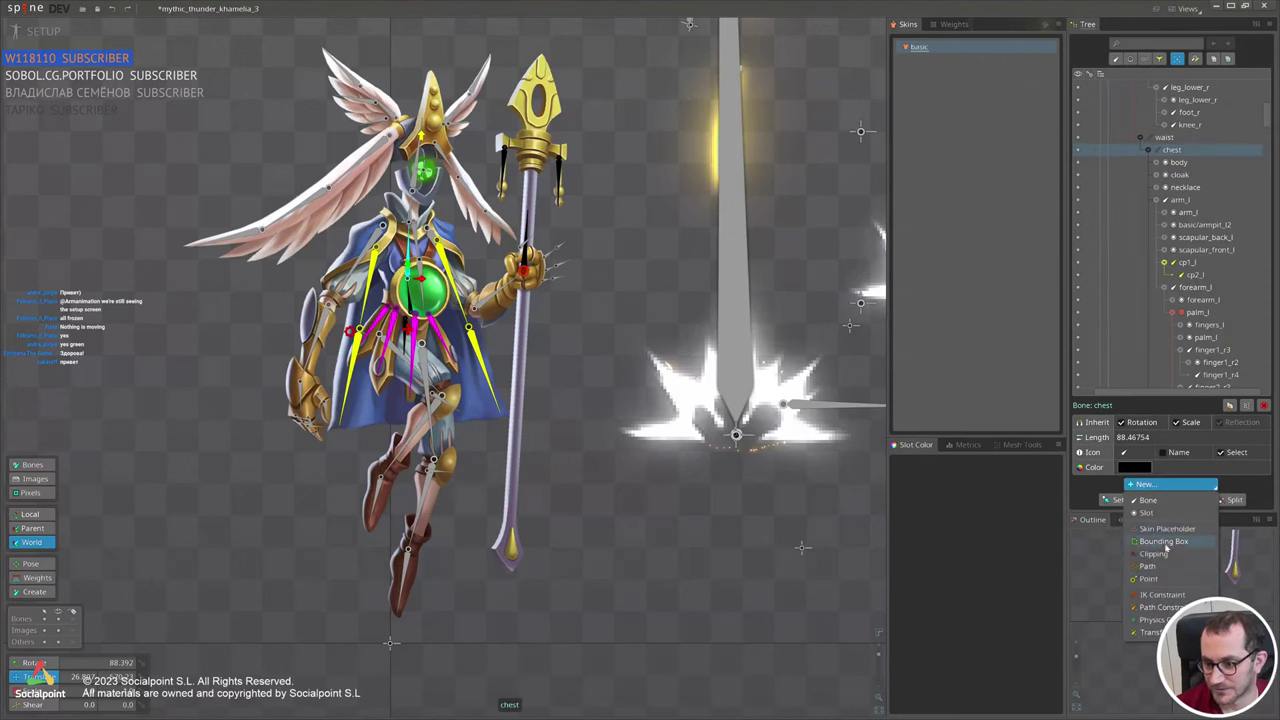
left_click(1152, 620)
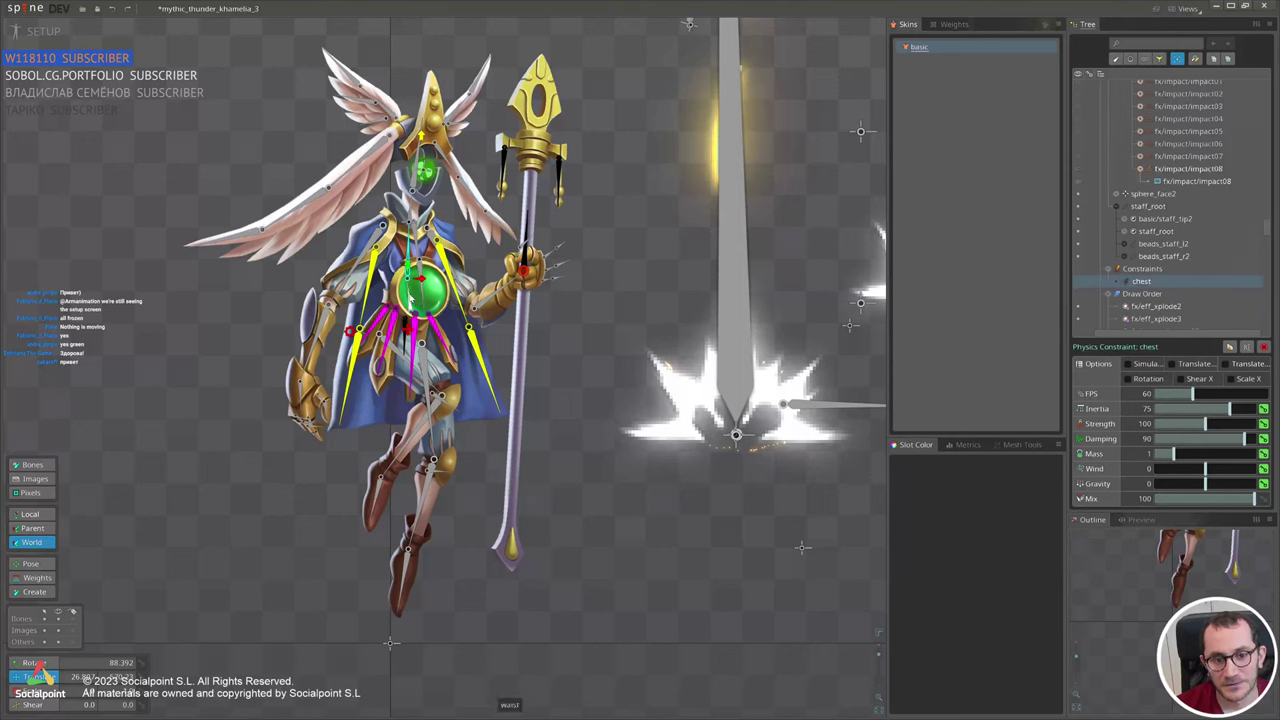
key("ctrl+z")
left_click(1149, 484)
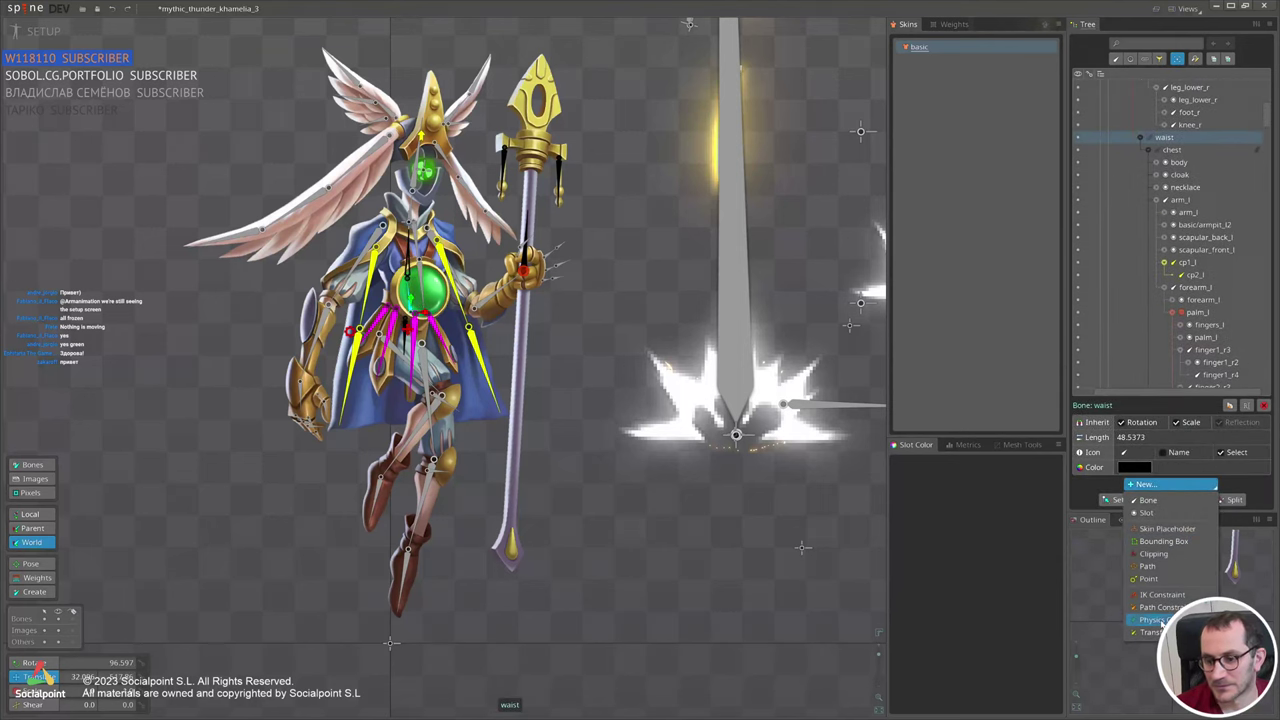
left_click(1155, 620)
Try to add physics constraints to the head and neck bones together.
left_click(416, 177)
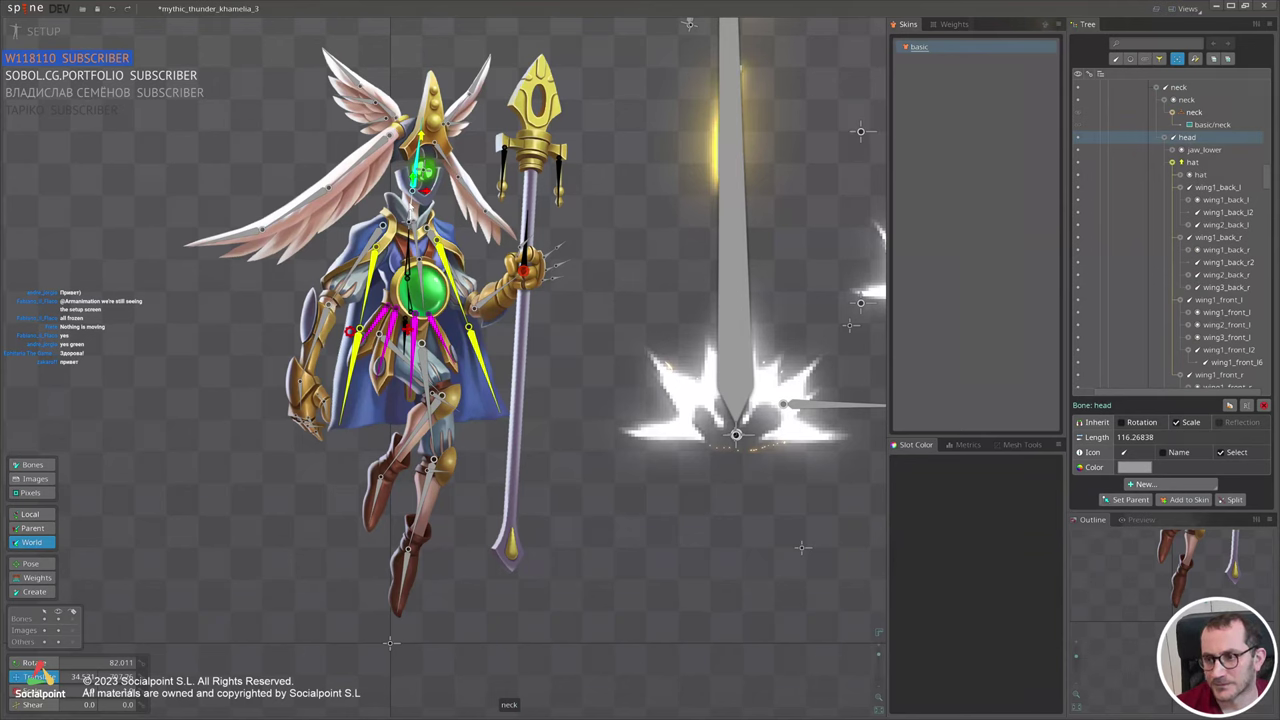
left_click(412, 207, "ctrl")
left_click(1143, 484)
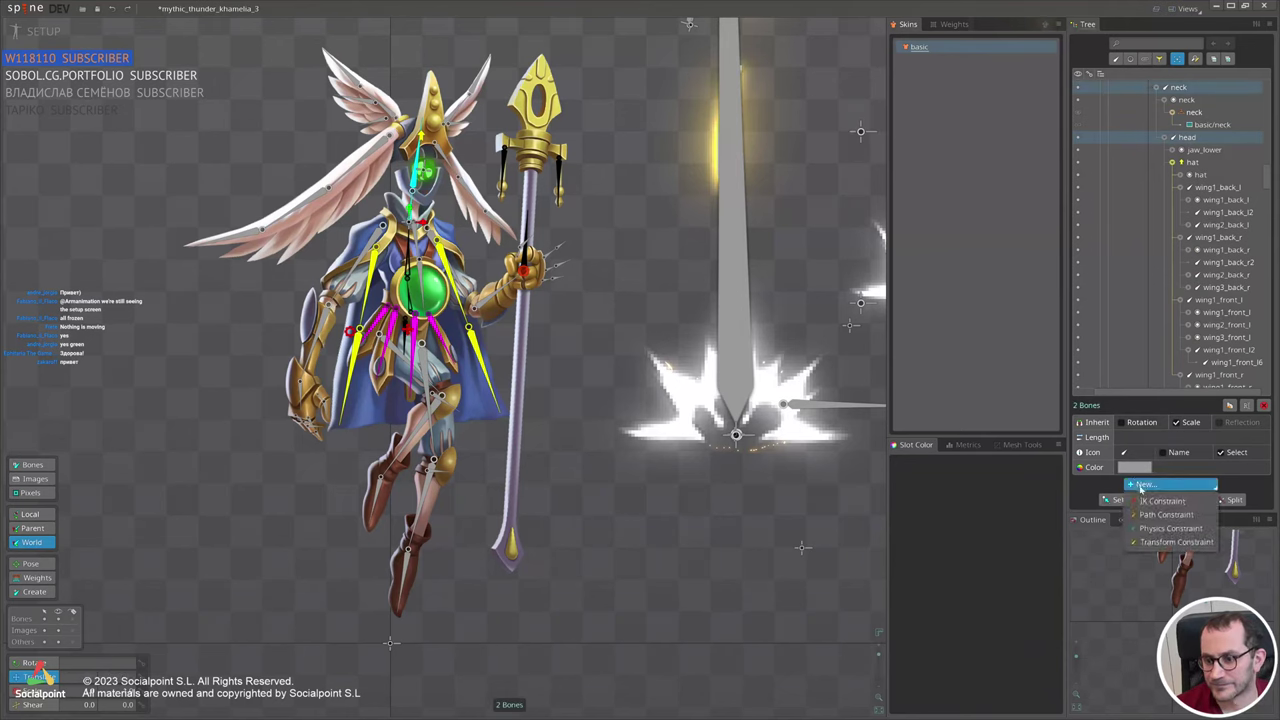
left_click(1145, 530)
key("space")
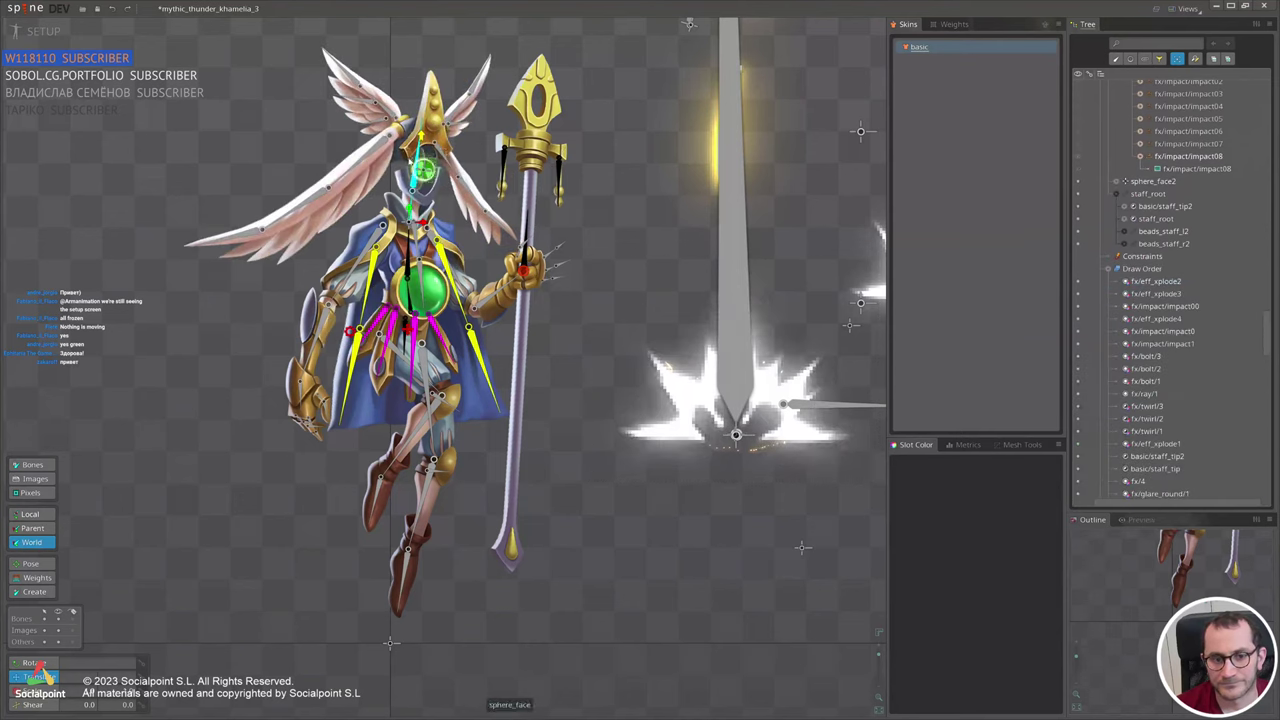
Add a physics constraint to the neck bone and a separate one to the head bone.
left_click(418, 203)
left_click(1143, 484)
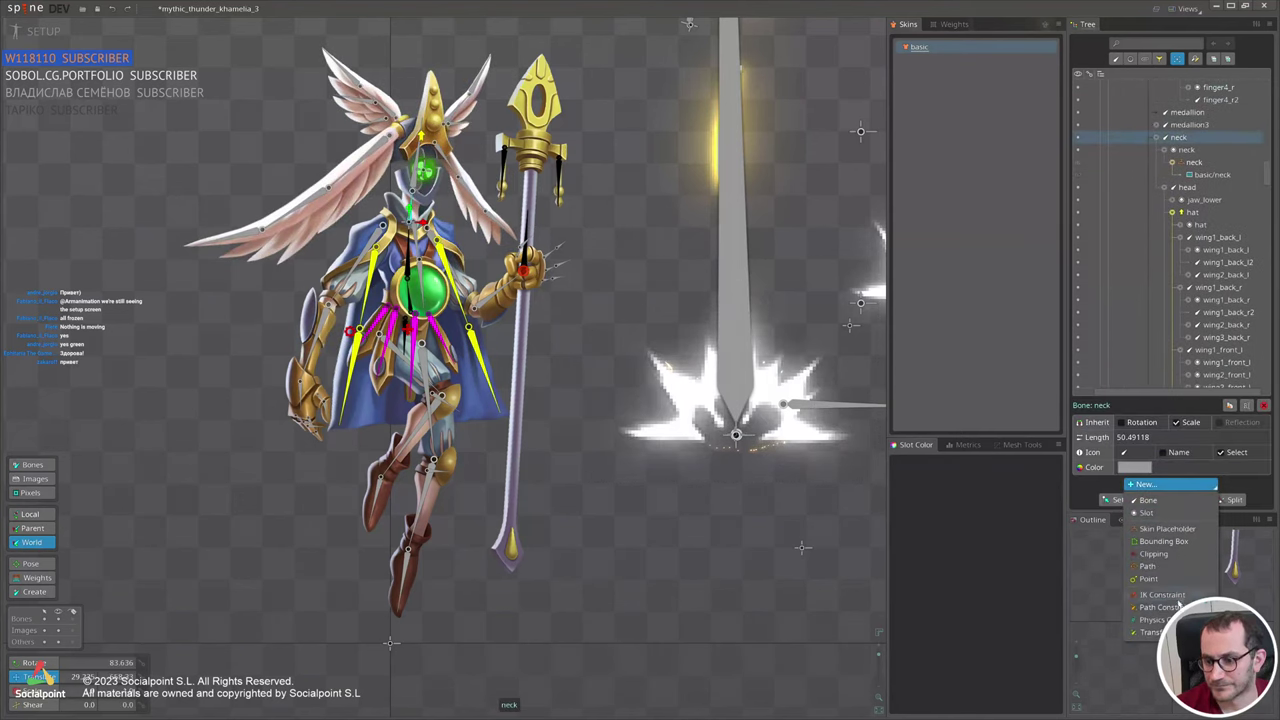
left_click(1163, 621)
left_click(417, 166)
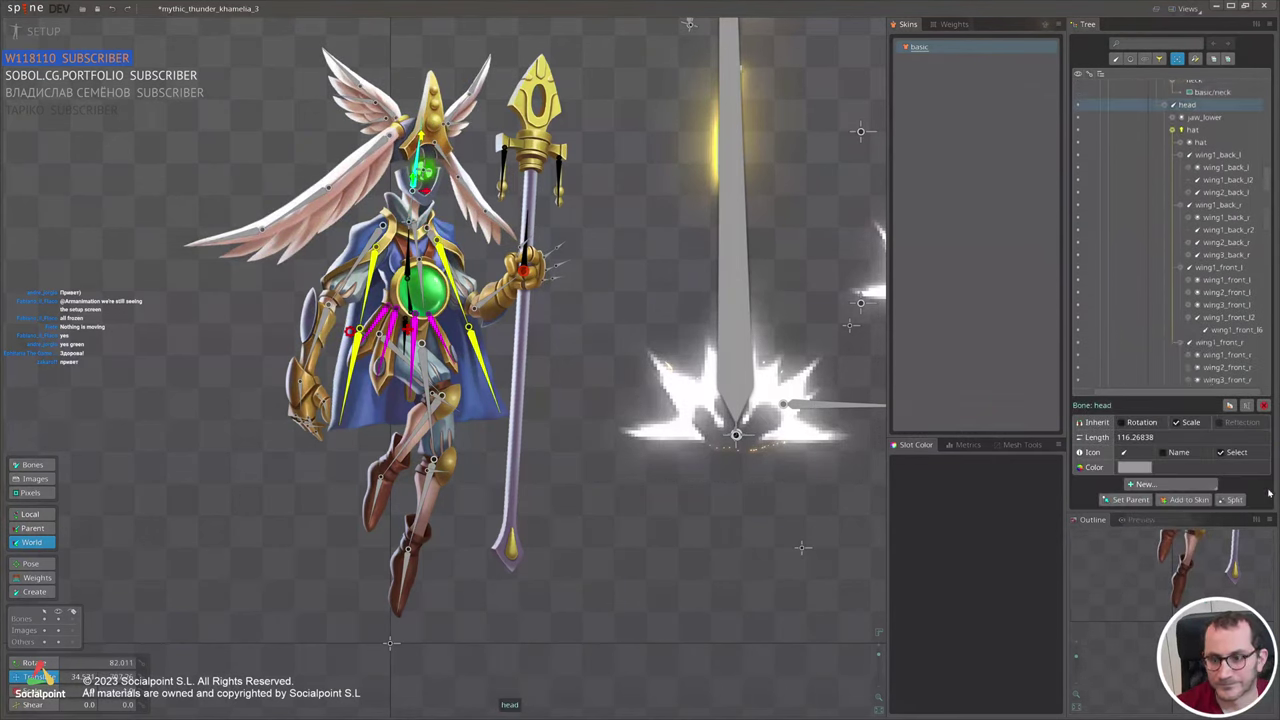
left_click(1173, 487)
left_click(1150, 623)
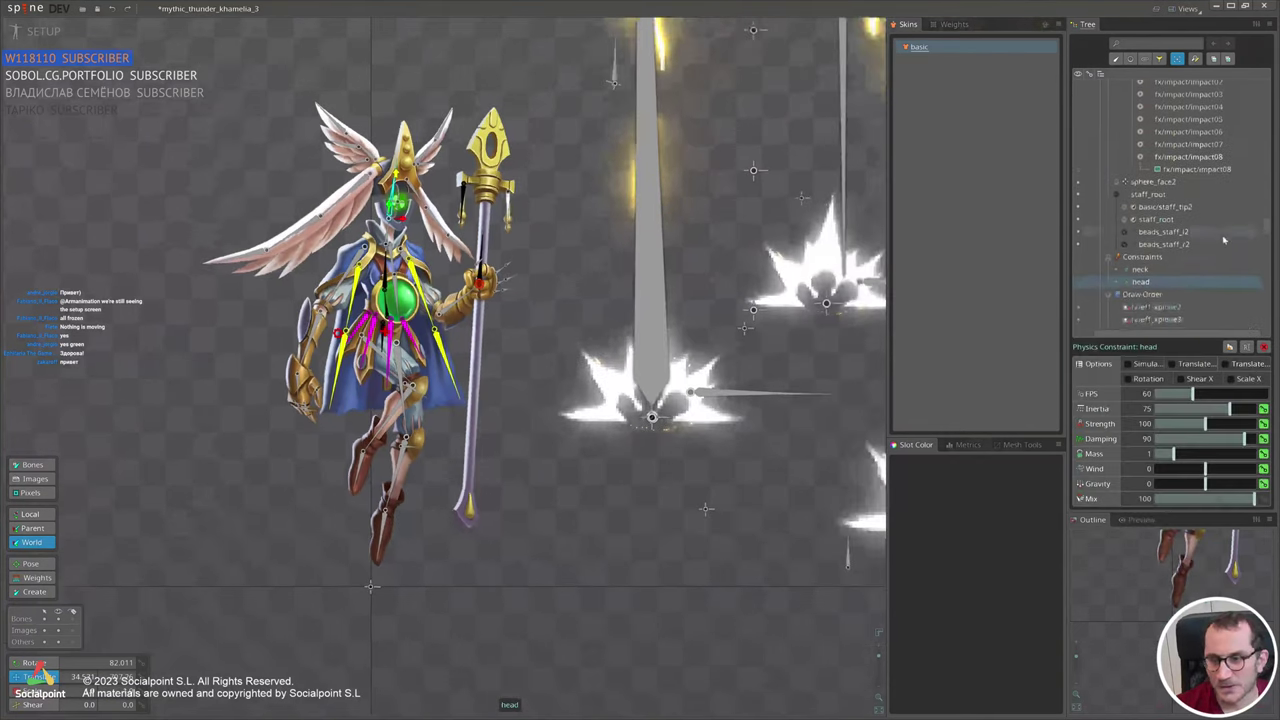
Try a physics constraint on the arm_r bone alone and undo it along with the neck and head constraints.
scroll(1200, 225, "up", 2)
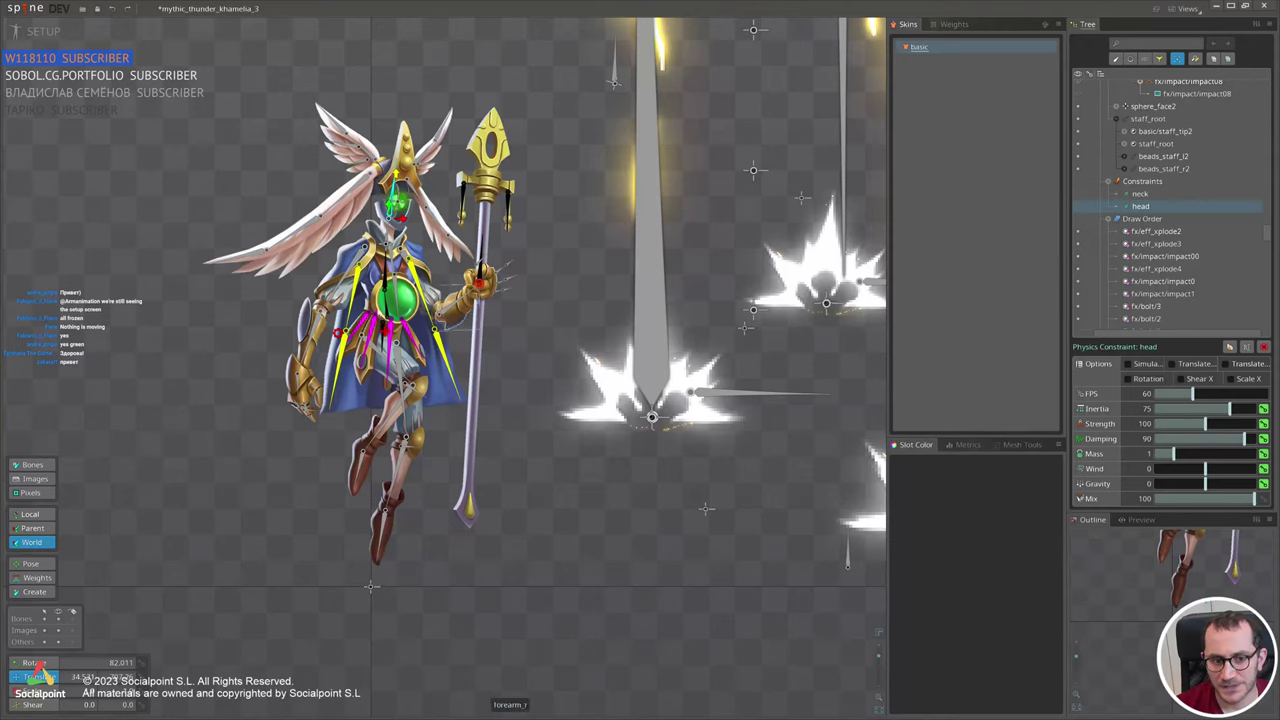
scroll(235, 257, "up", 3)
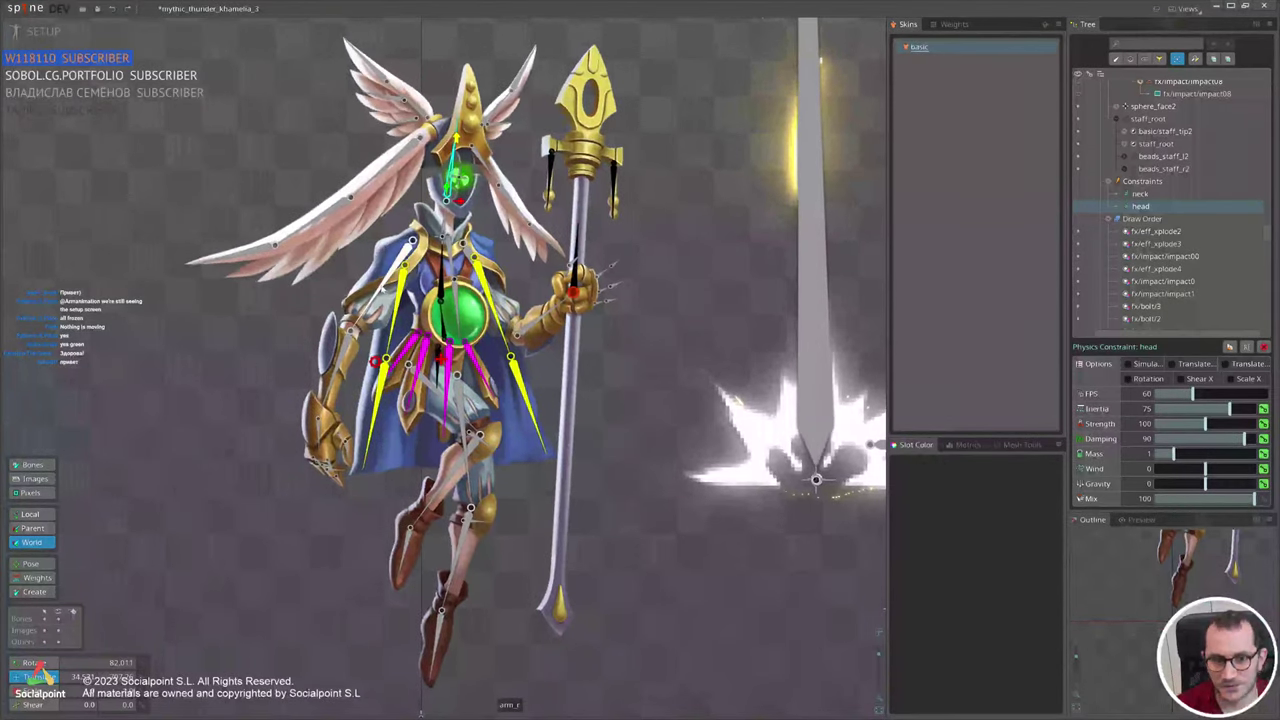
left_click(383, 283)
left_click(1160, 494)
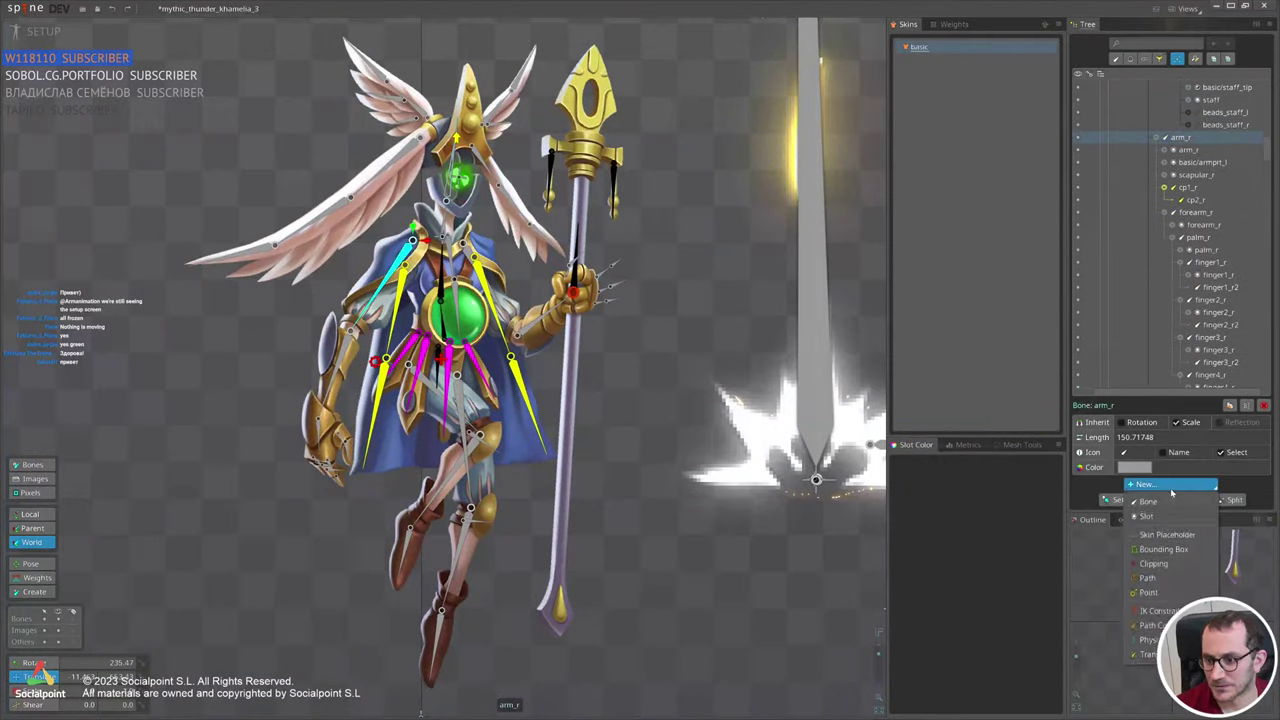
left_click(1153, 620)
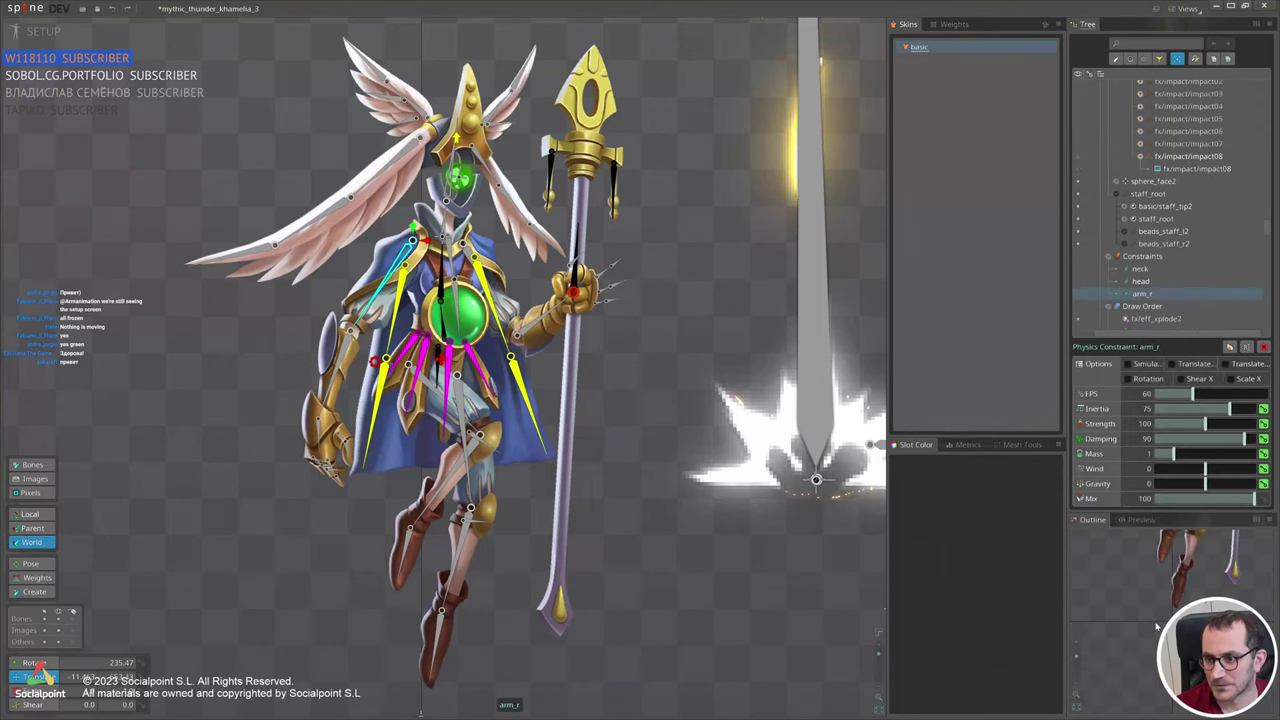
key("ctrl+z")
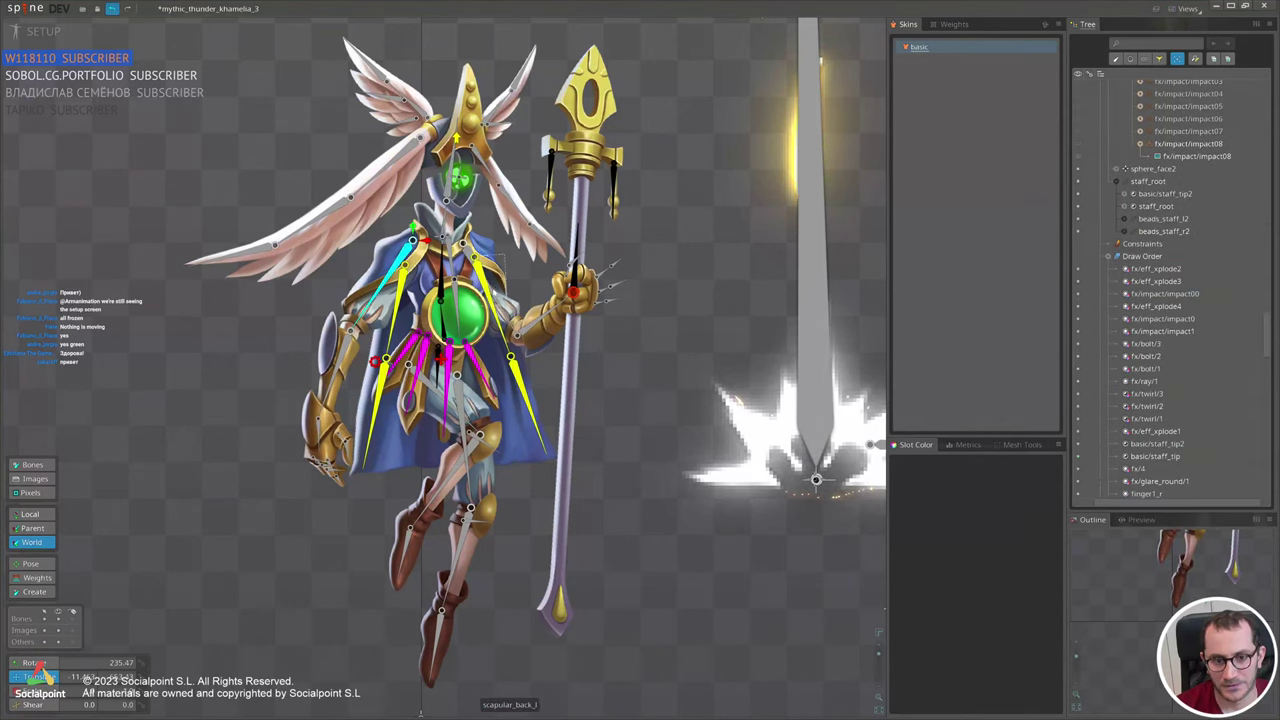
Add physics constraints to the arm_l and arm_r bones together.
left_click(496, 302)
left_click(385, 282, "ctrl")
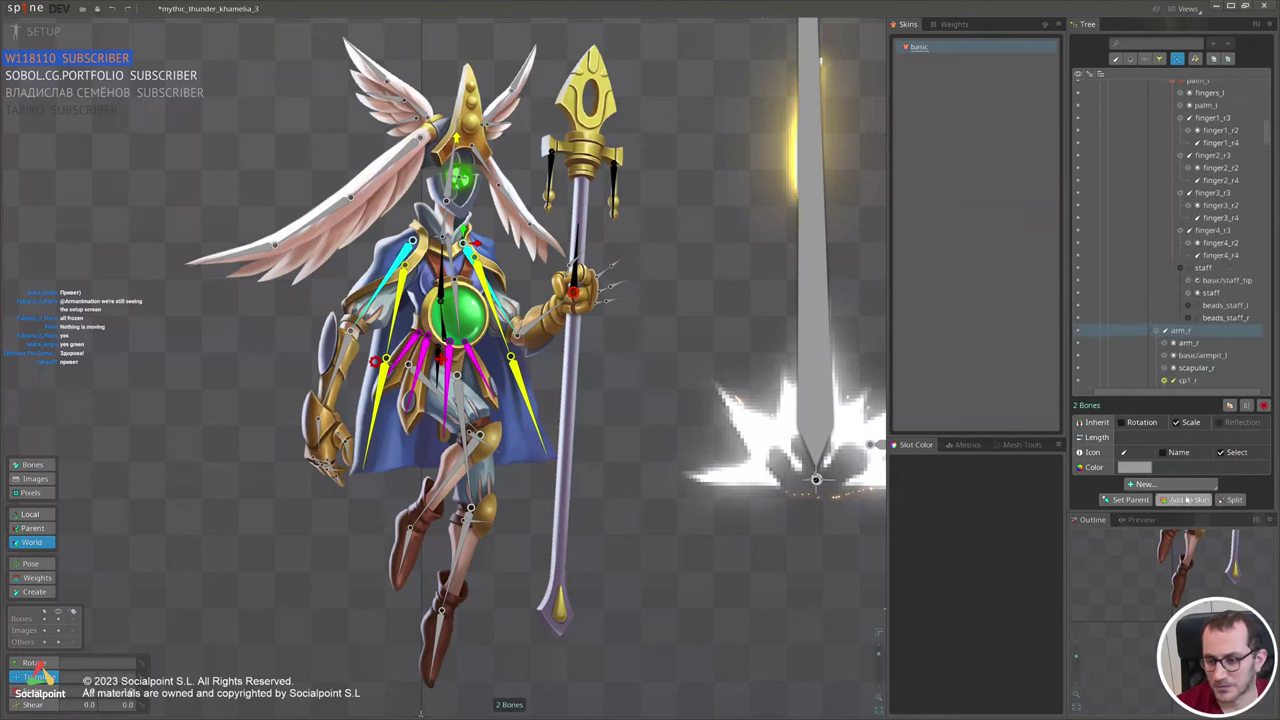
left_click(1174, 485)
left_click(1160, 525)
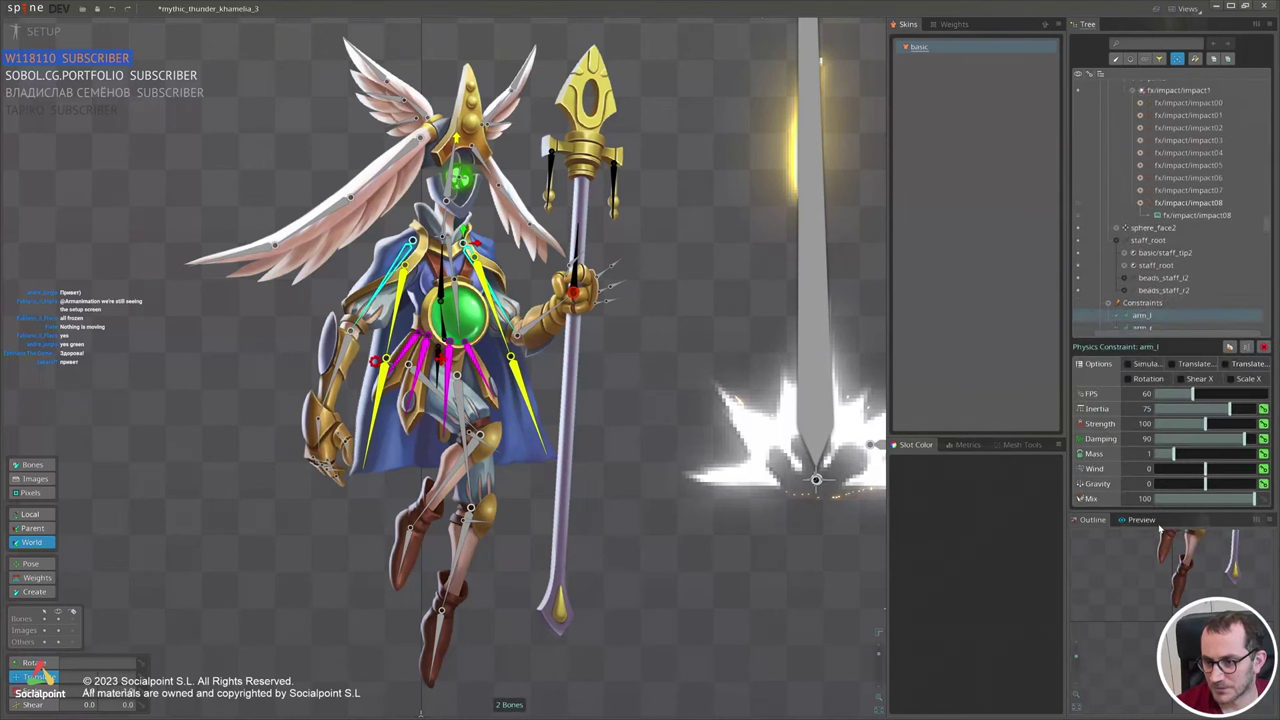
Clear the selection and add physics constraints to the forearm_r and forearm_l bones.
scroll(711, 463, "down", 3)
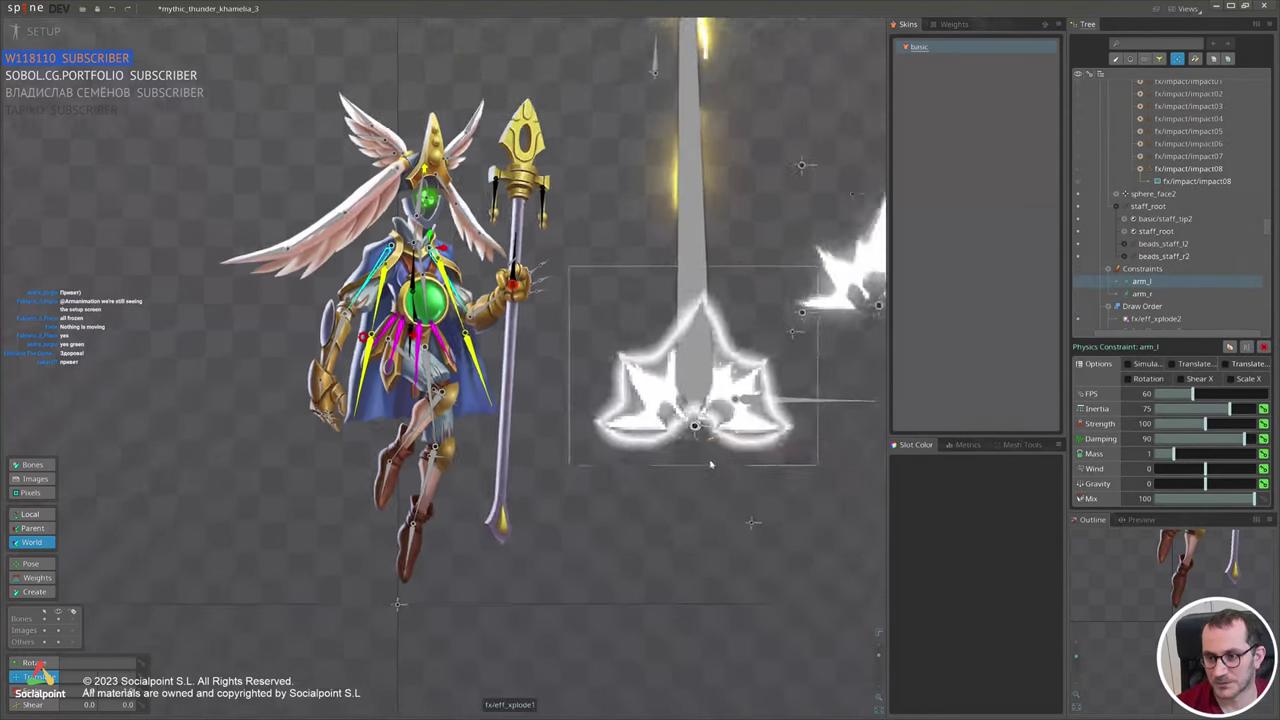
scroll(1174, 309, "down", 3)
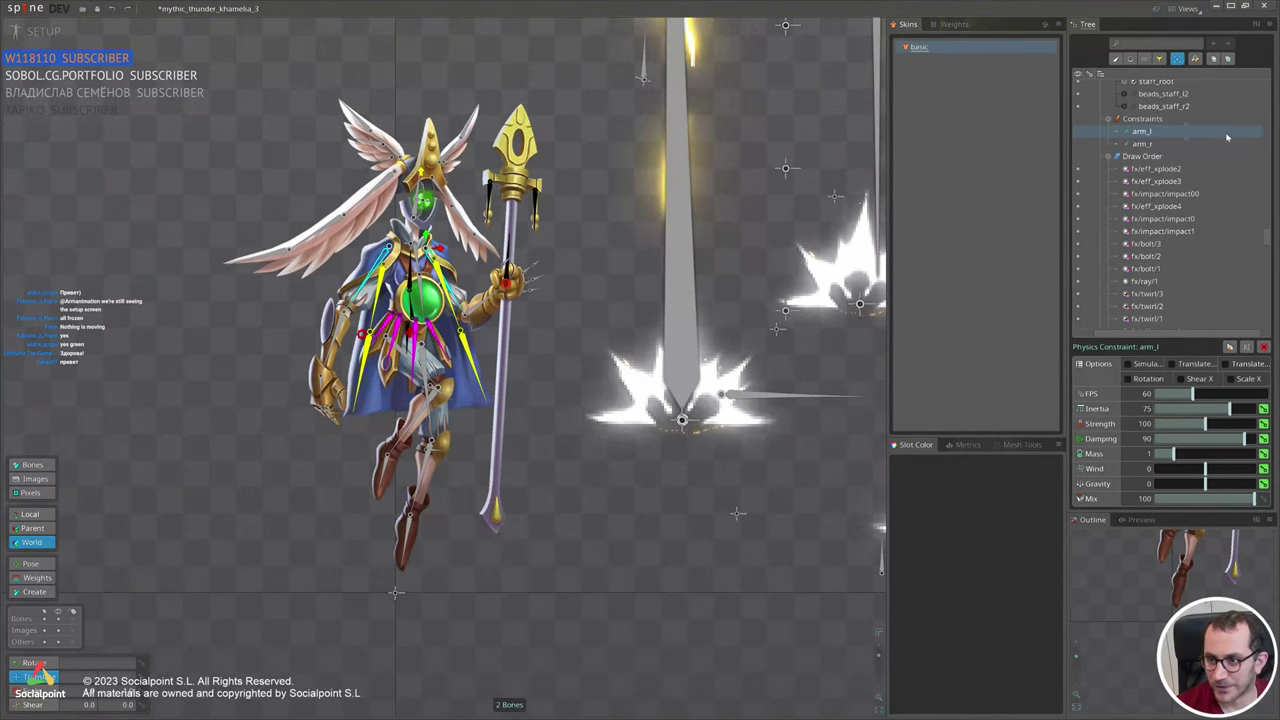
left_click_drag(560, 316, 583, 337)
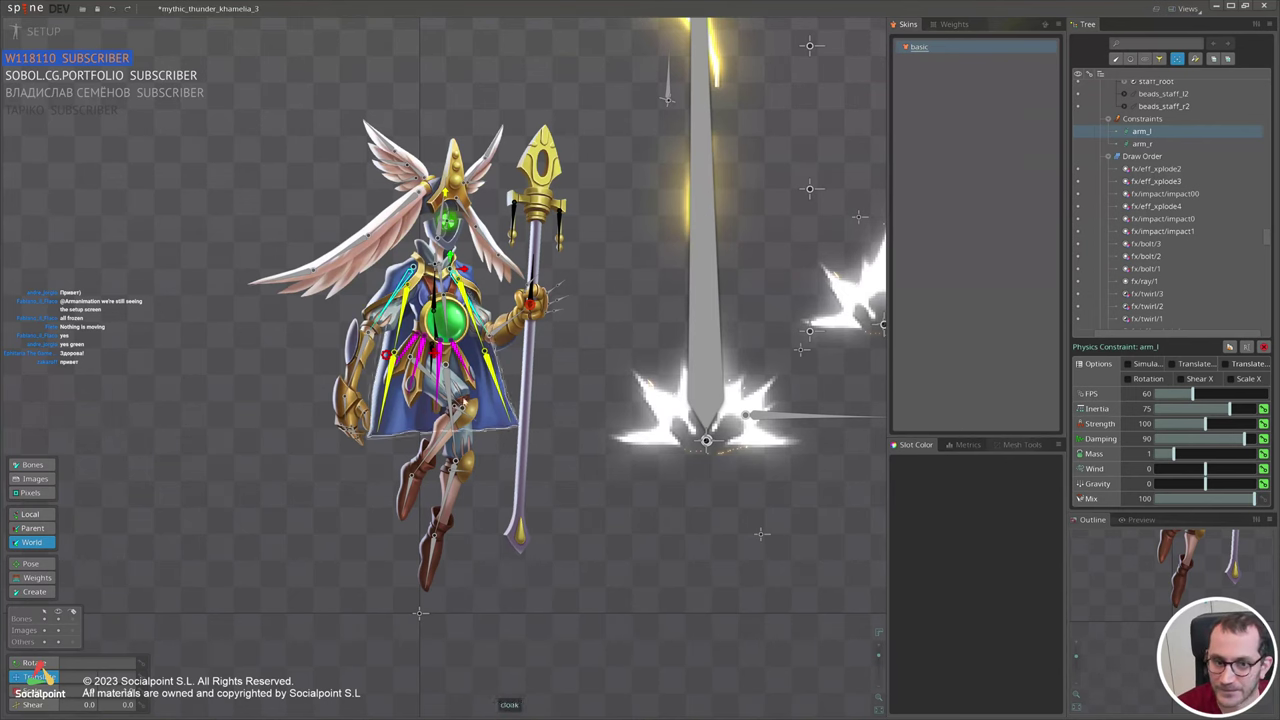
left_click_drag(360, 365, 380, 338)
key("space")
left_click(381, 333)
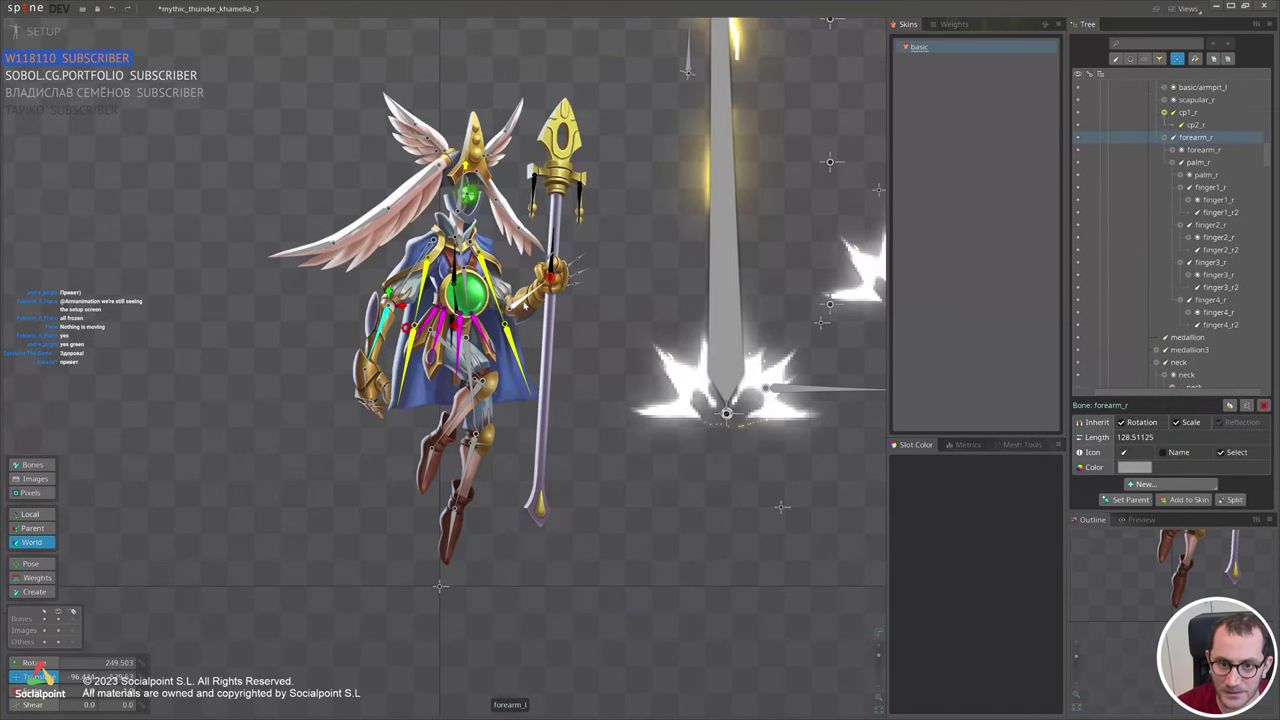
left_click(522, 303, "ctrl")
left_click(1145, 484)
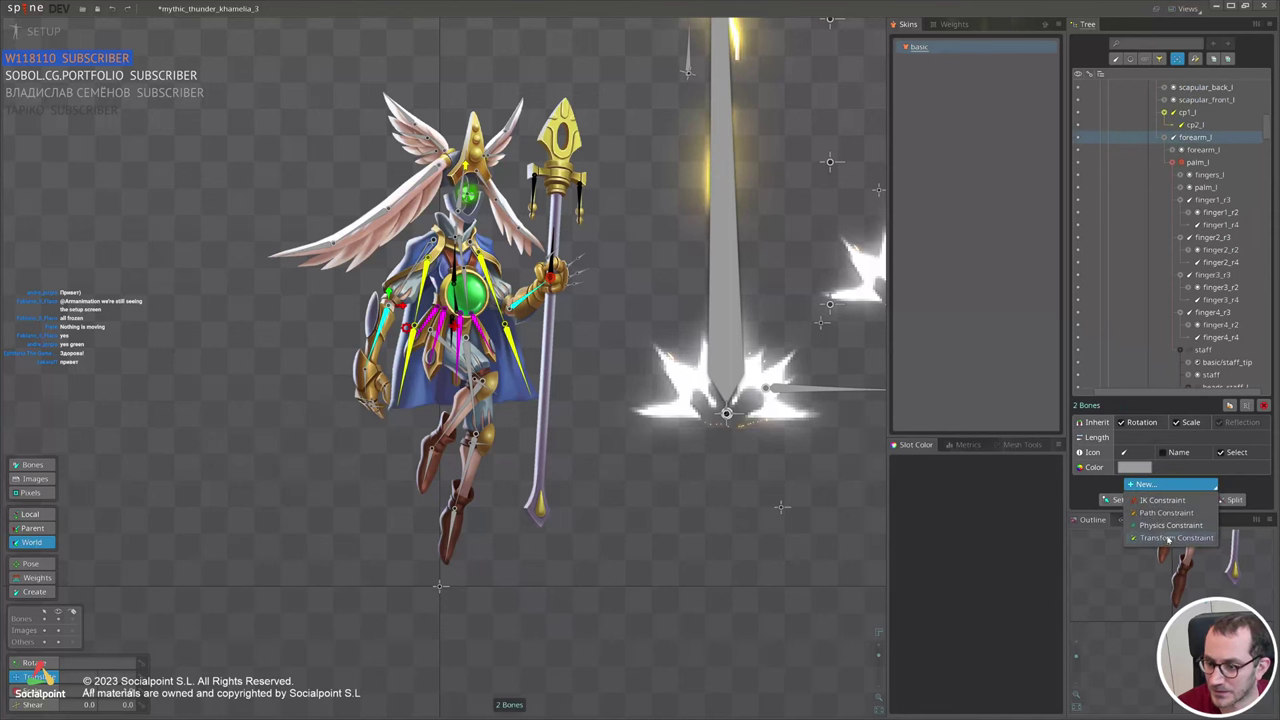
left_click(1153, 527)
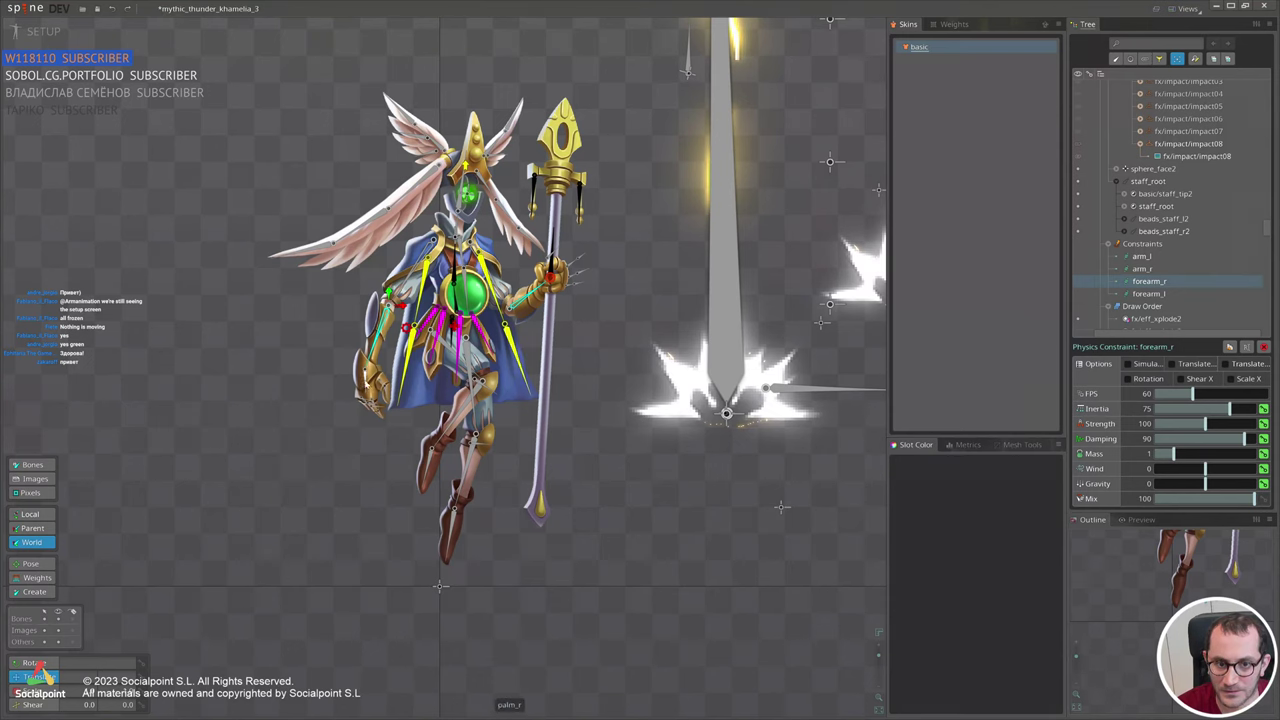
Add physics constraints to the palm_r bone and all finger bones of the lowered hand.
left_click_drag(354, 420, 392, 385)
left_click(1201, 487)
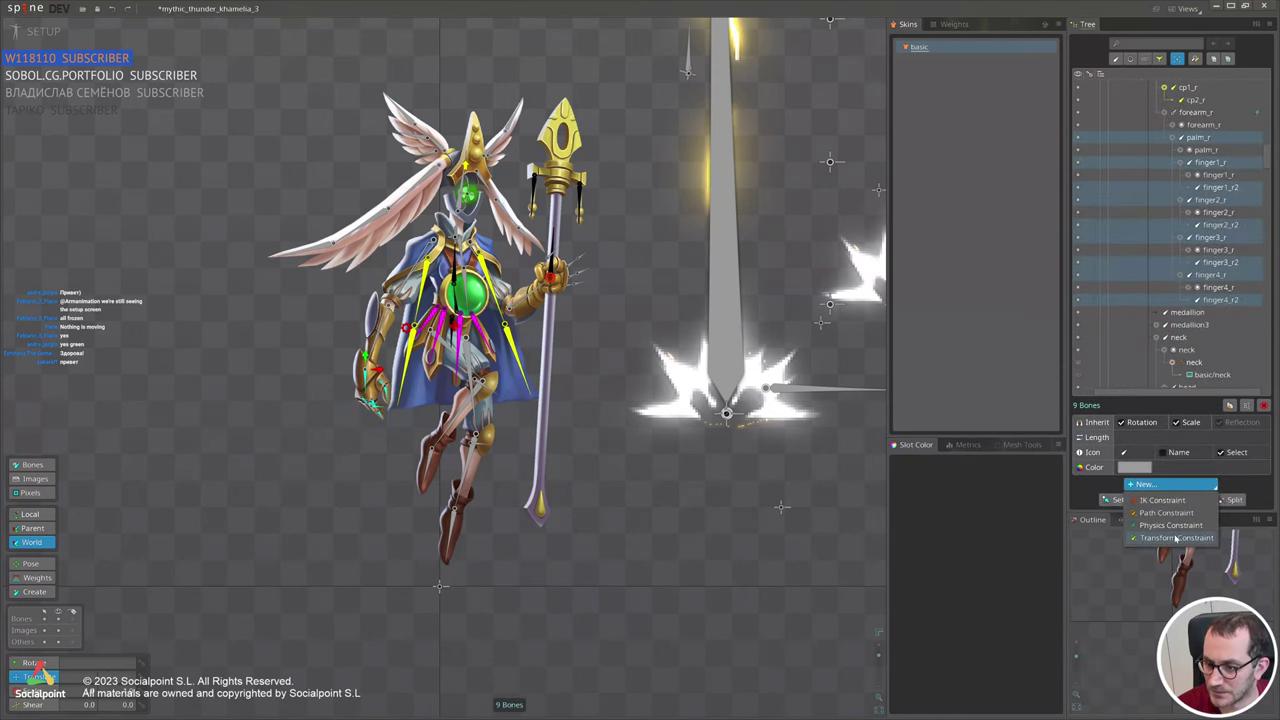
left_click(1165, 528)
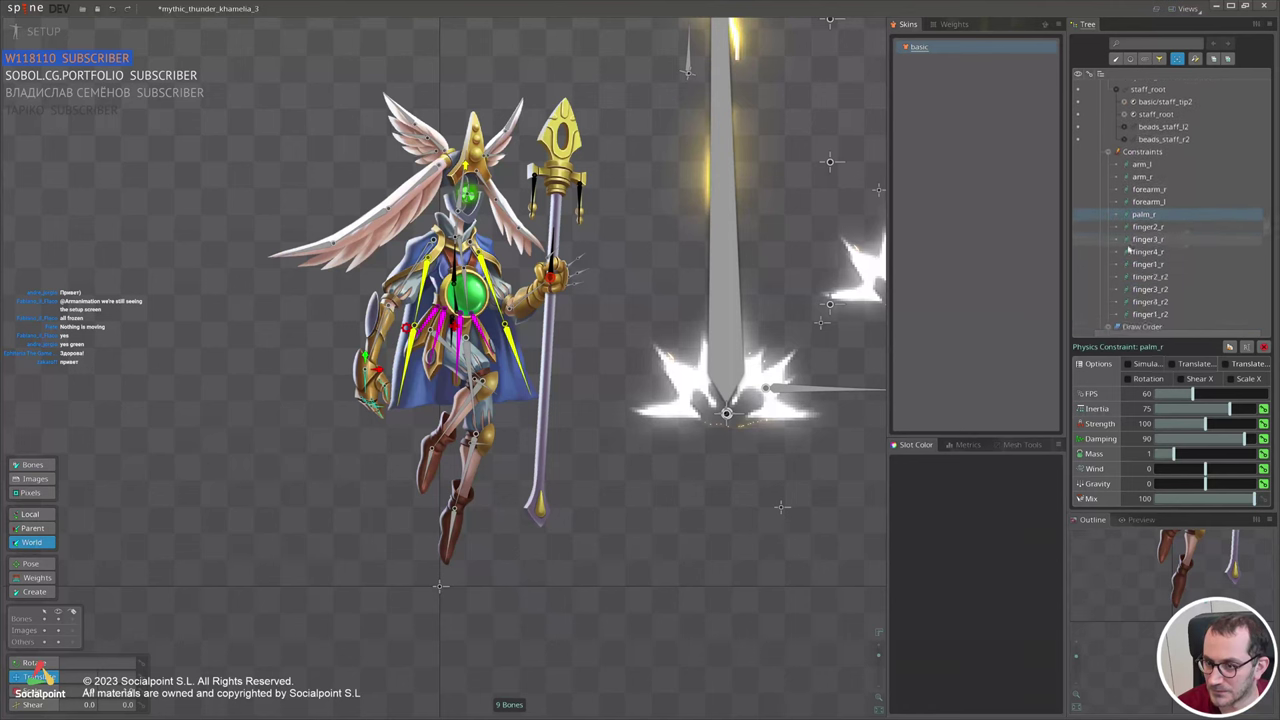
left_click(532, 296)
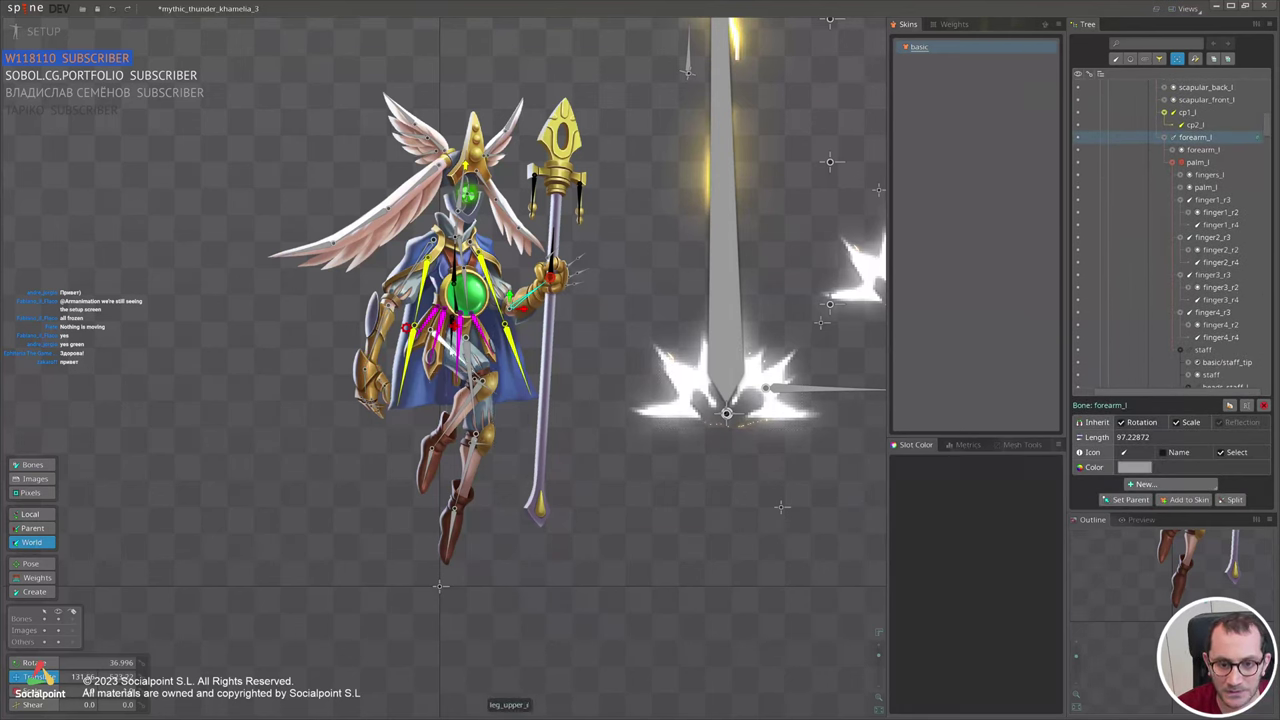
Add physics constraints to the leg_upper_r and leg_upper_l bones together.
left_click(448, 346)
left_click(470, 372, "ctrl")
left_click(1176, 486)
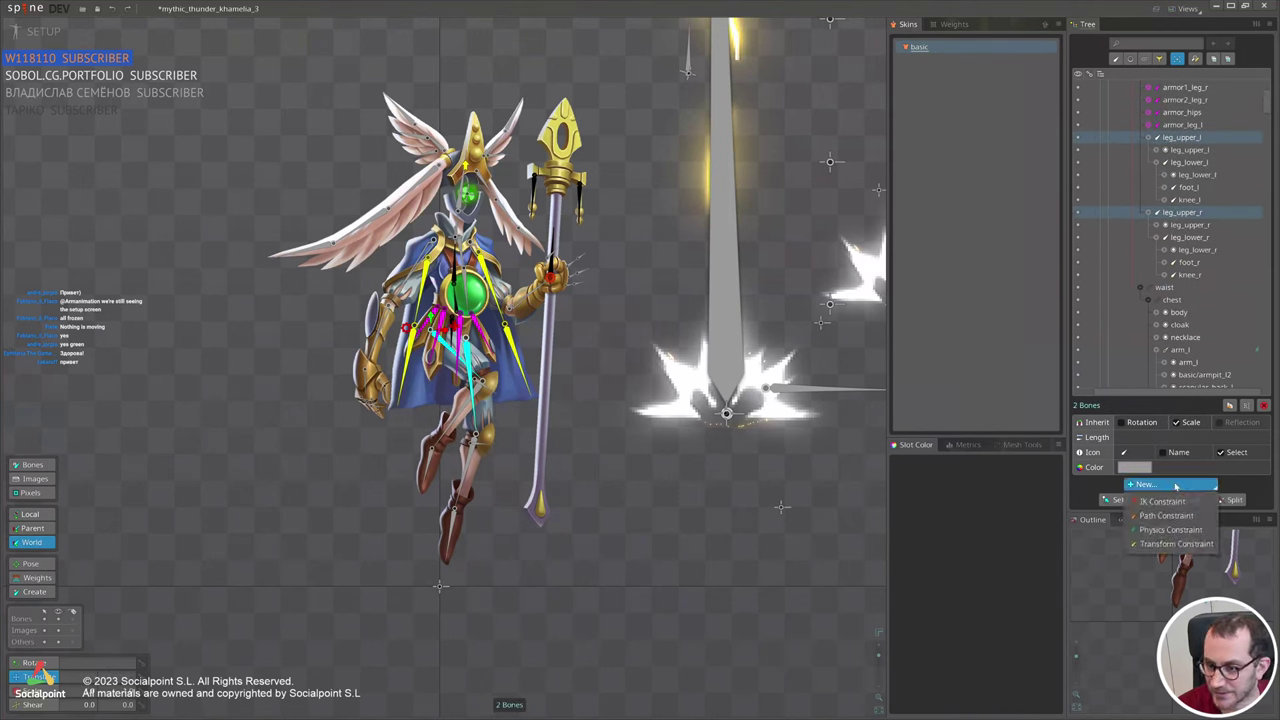
left_click(1170, 529)
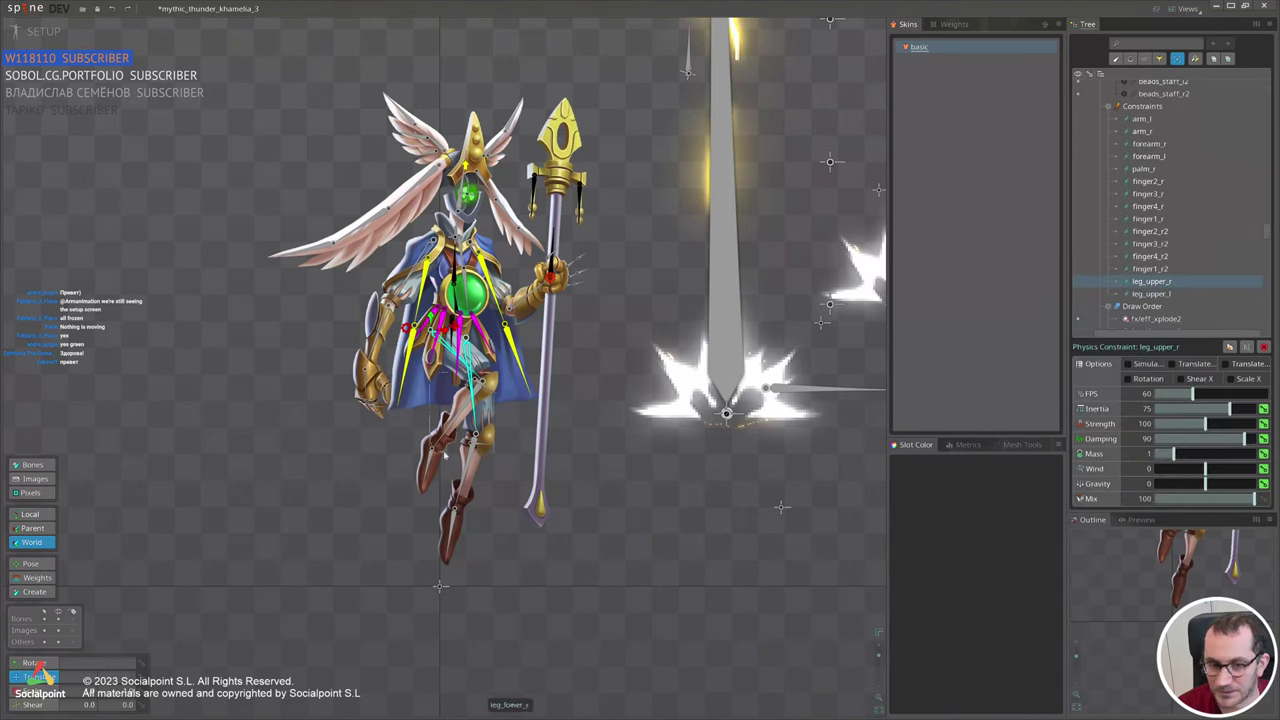
Add physics constraints to the leg_lower_r, foot_r, foot_l and leg_lower_l bones together.
left_click(454, 419)
left_click(431, 468, "ctrl")
left_click(448, 526, "ctrl")
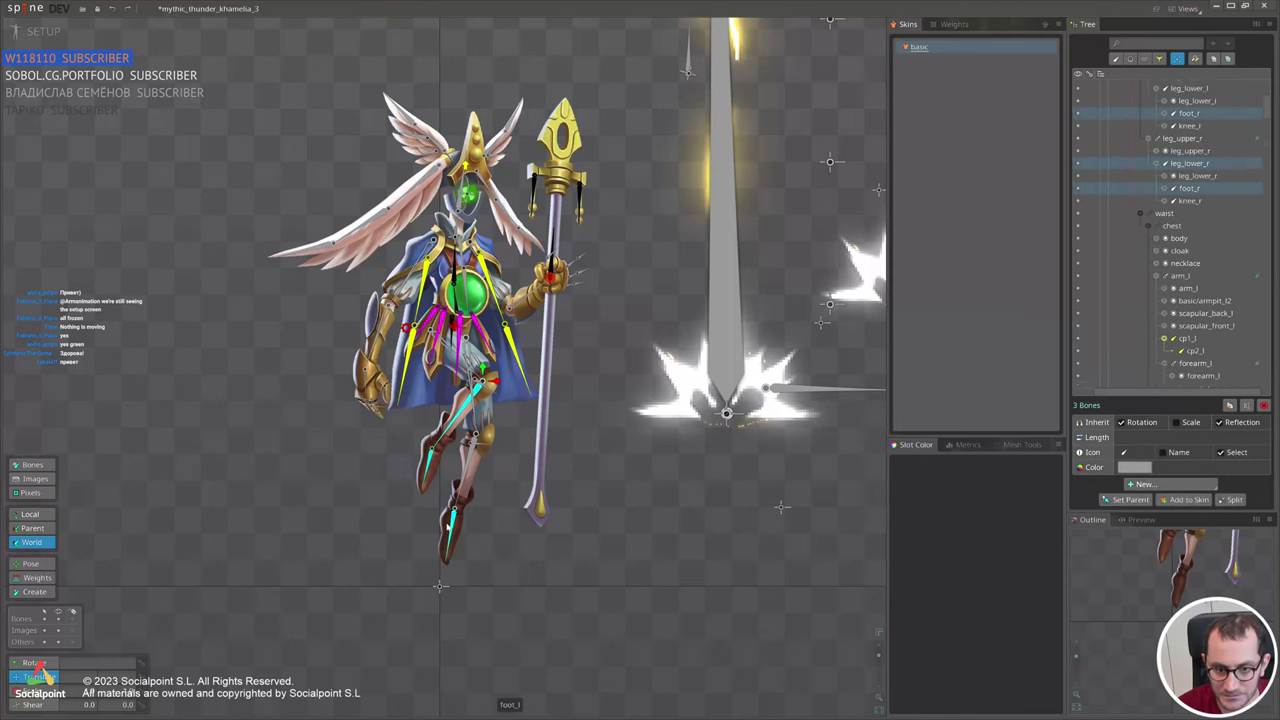
left_click(468, 463, "ctrl")
left_click(1158, 485)
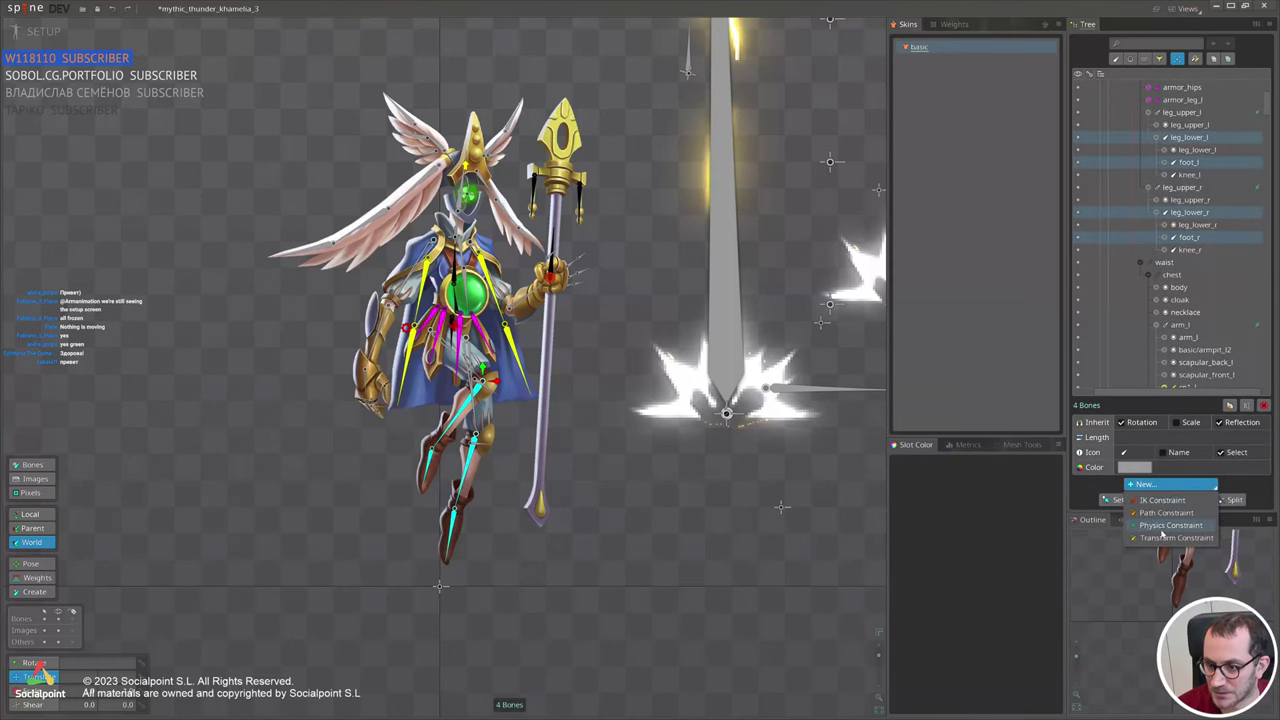
left_click(1168, 525)
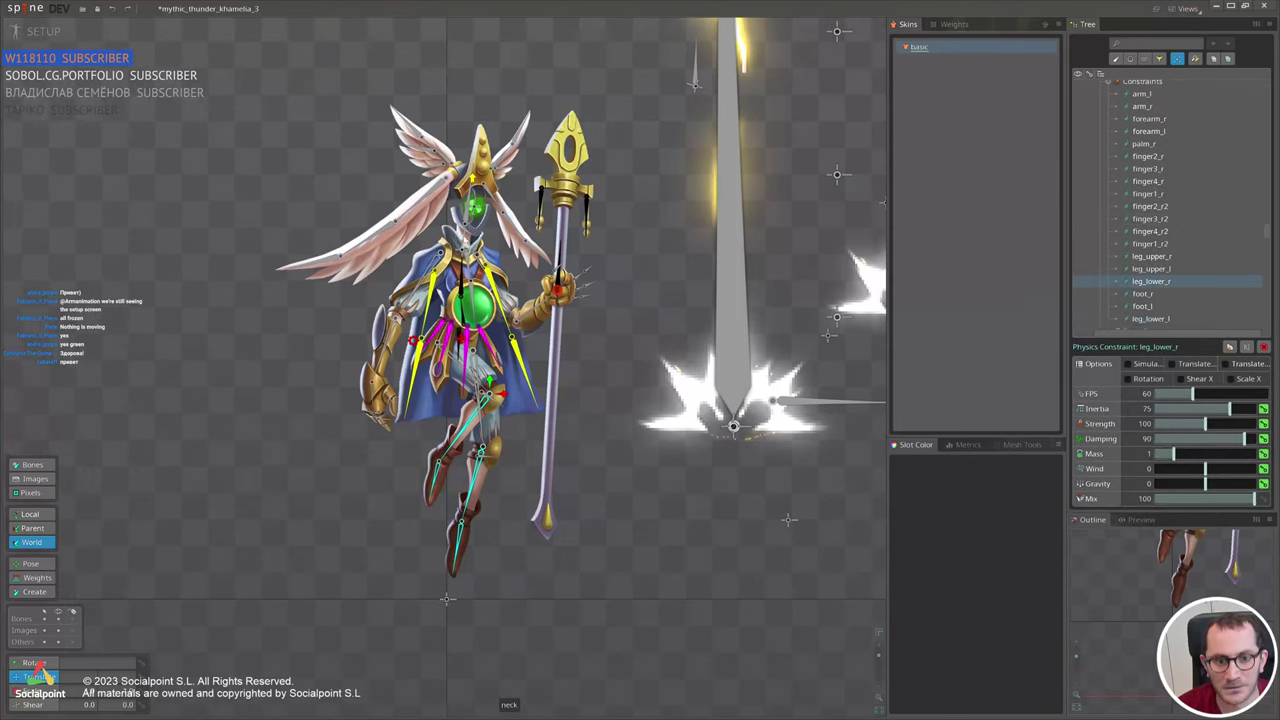
Clear the selection and add physics constraints to the head and neck bones.
key("space")
left_click(469, 207)
left_click(464, 241, "ctrl")
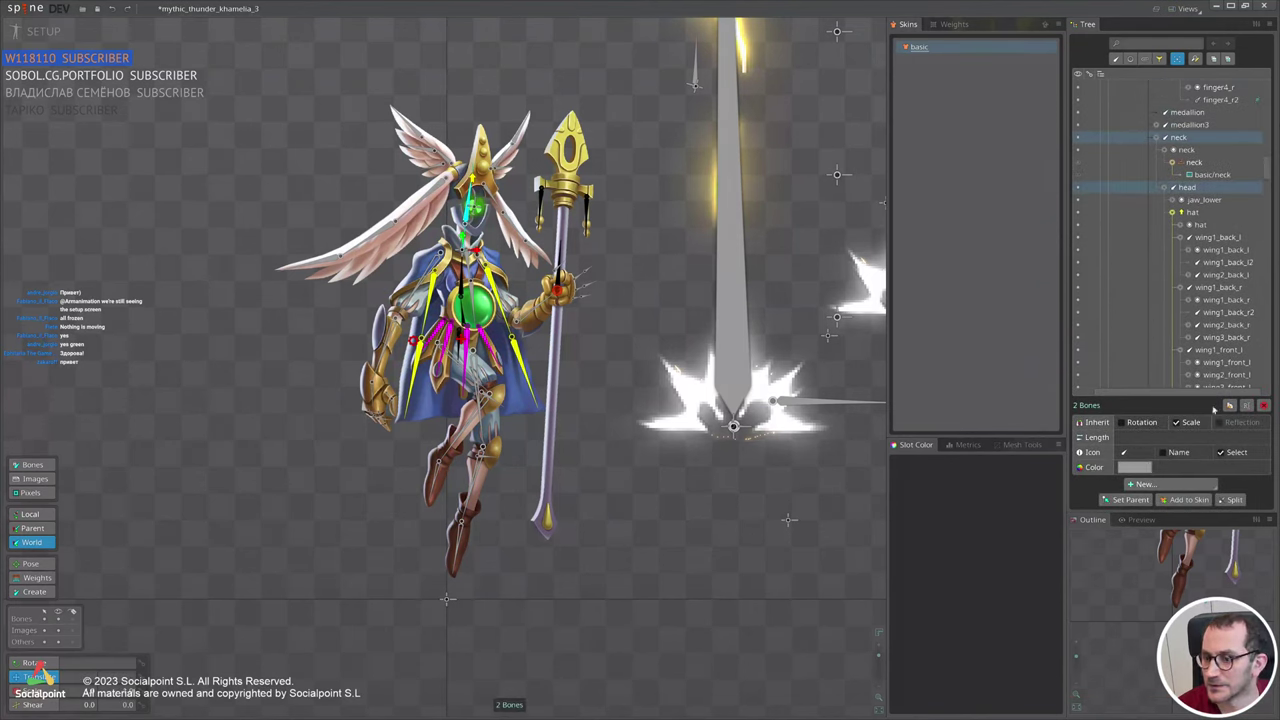
left_click(1169, 485)
left_click(1166, 525)
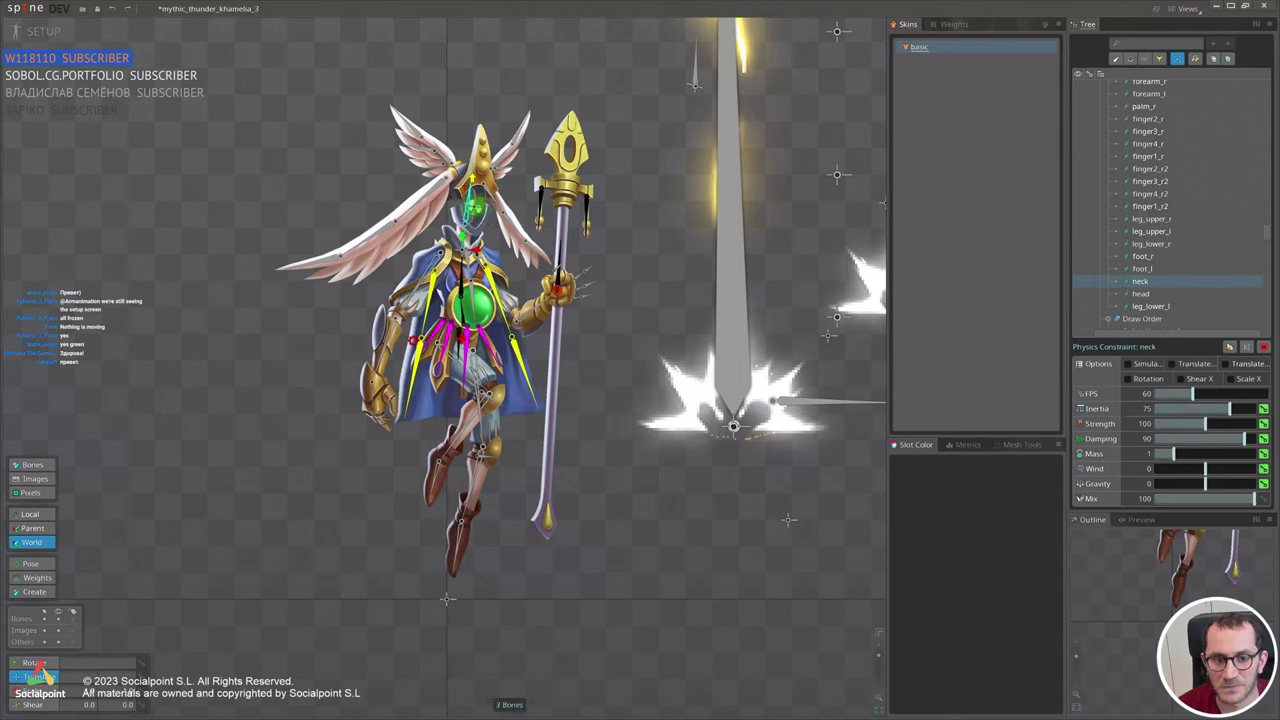
Try a physics constraint on the chest bone and undo it.
left_click(463, 275)
left_click(1160, 485)
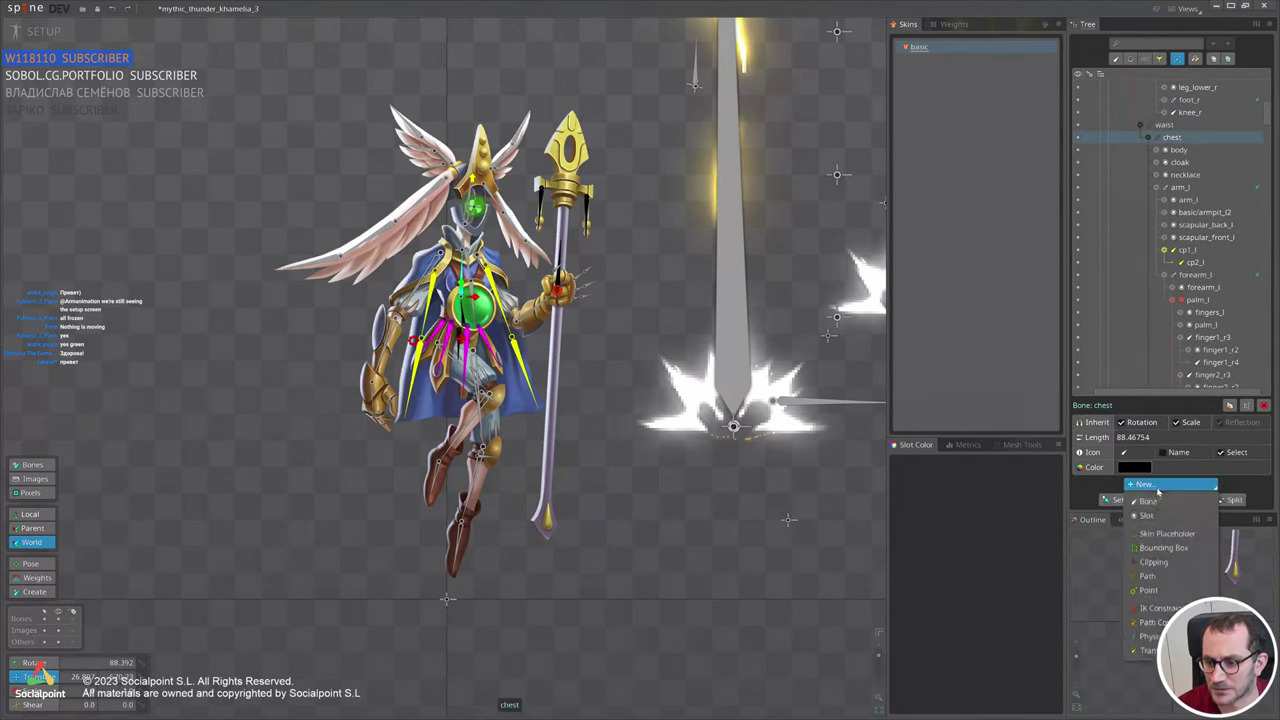
left_click(1152, 619)
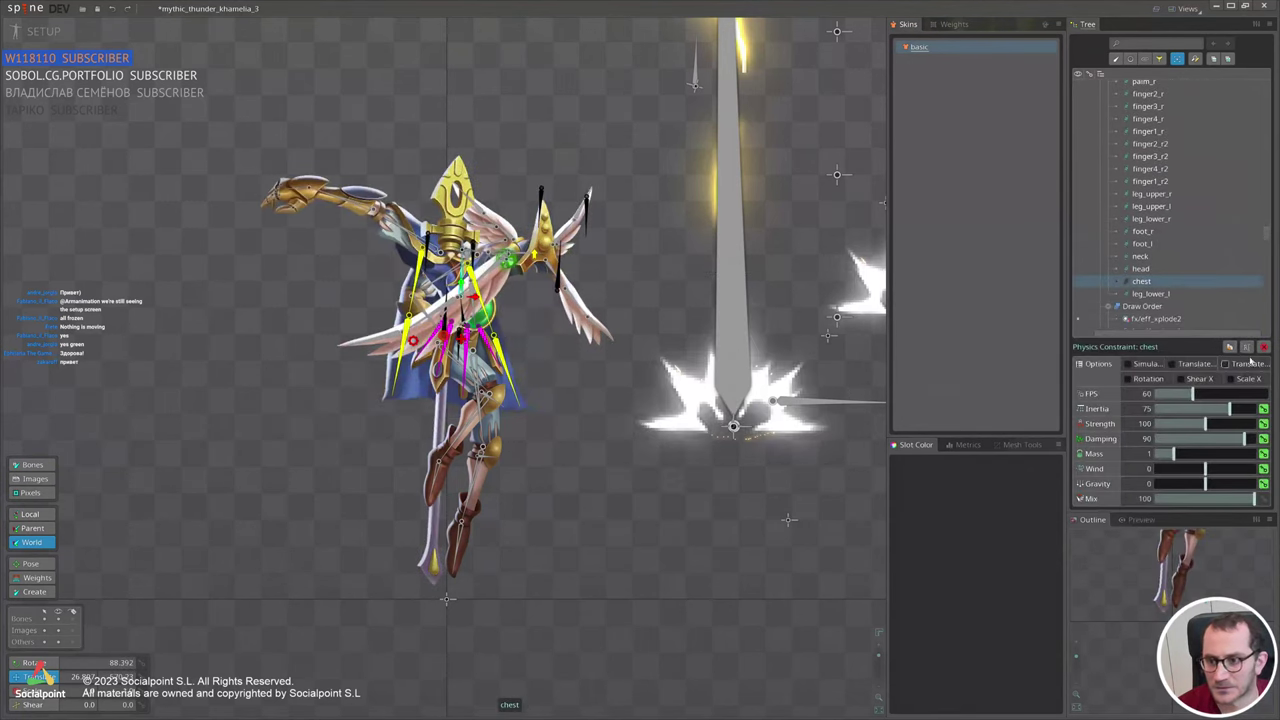
key("ctrl+z")
scroll(1232, 305, "down", 15)
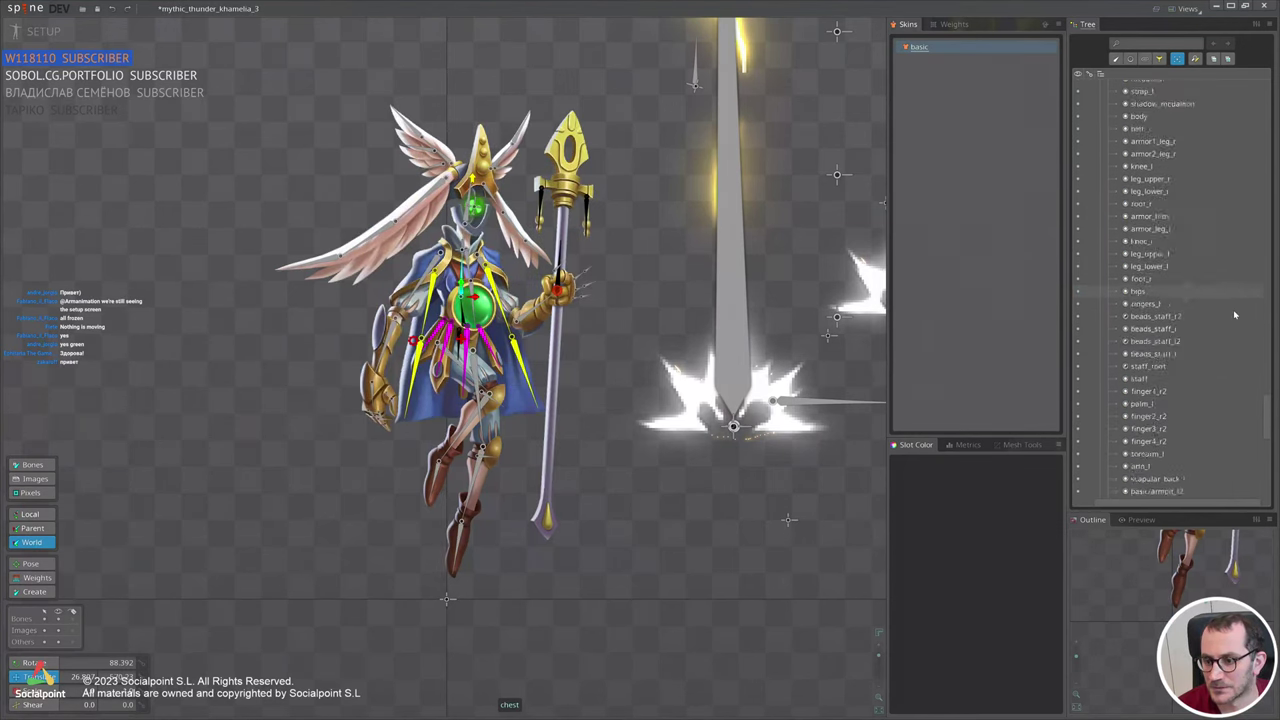
scroll(1234, 315, "down", 2)
scroll(1234, 315, "up", 15)
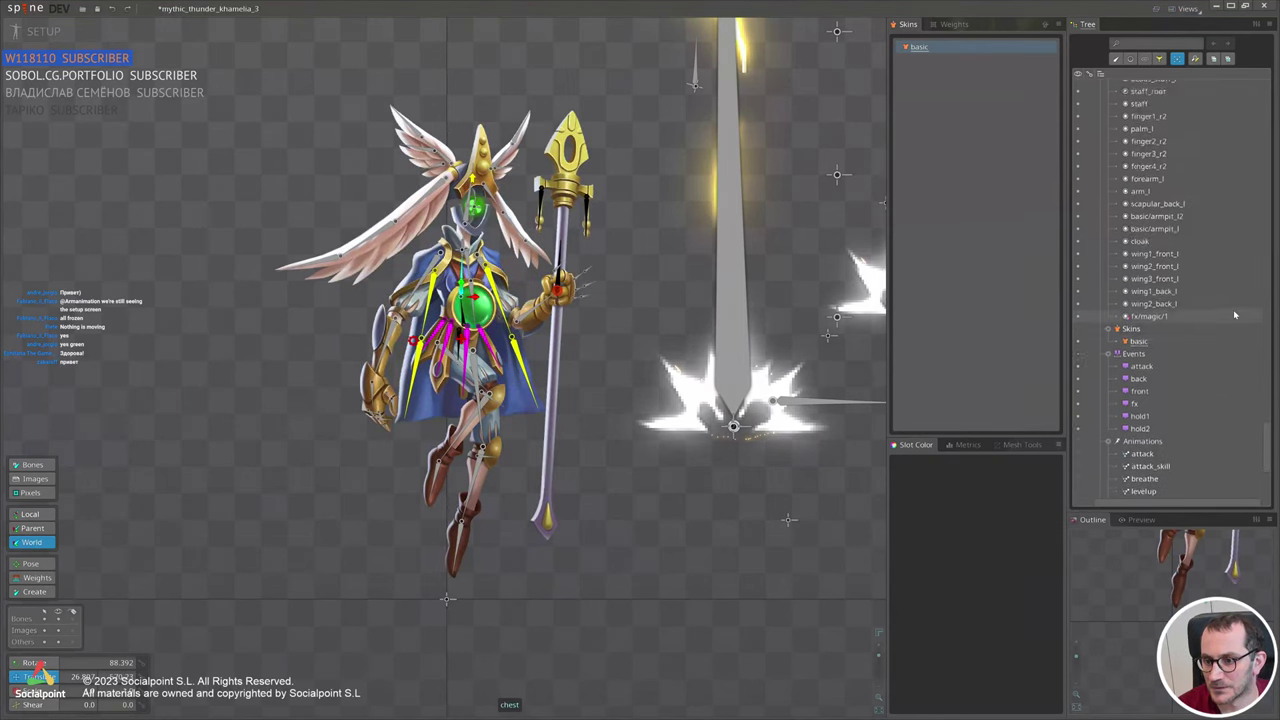
scroll(1213, 368, "down", 2)
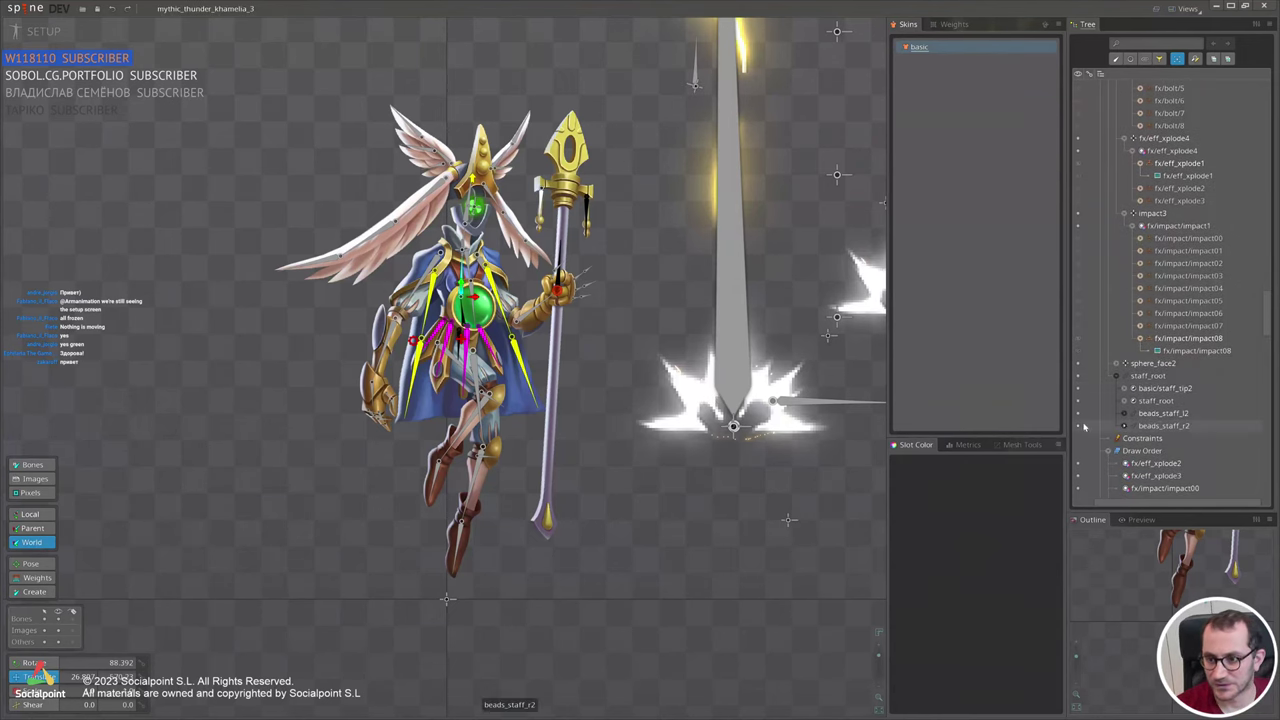
left_click_drag(661, 527, 693, 498)
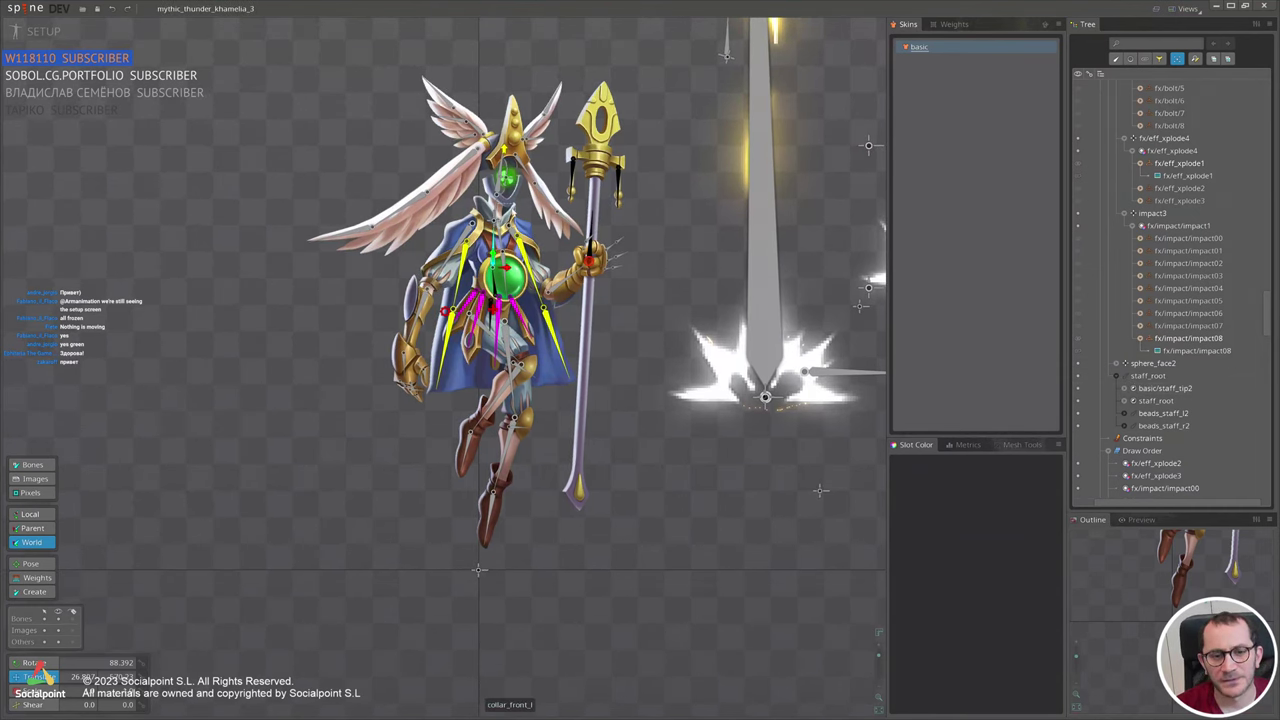
Collapse the neck, fx_cont2 and fx_cont3 branches in the bone hierarchy.
left_click(498, 208)
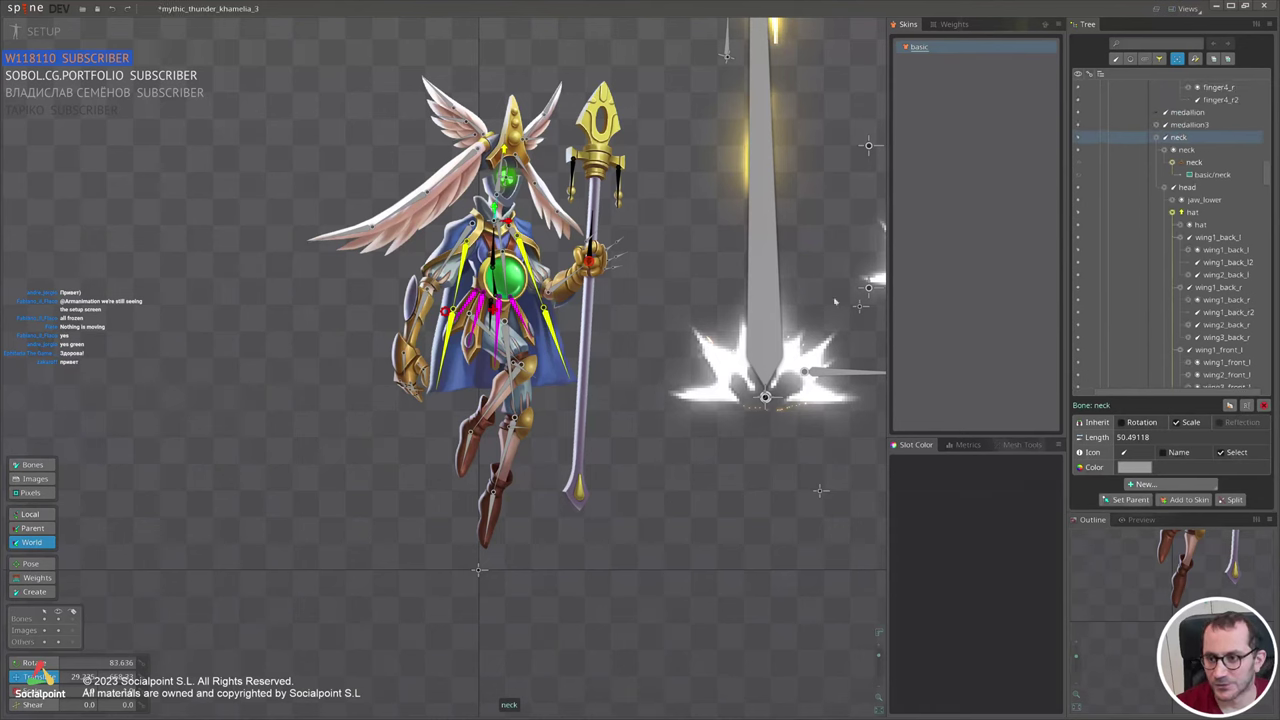
left_click(1186, 139)
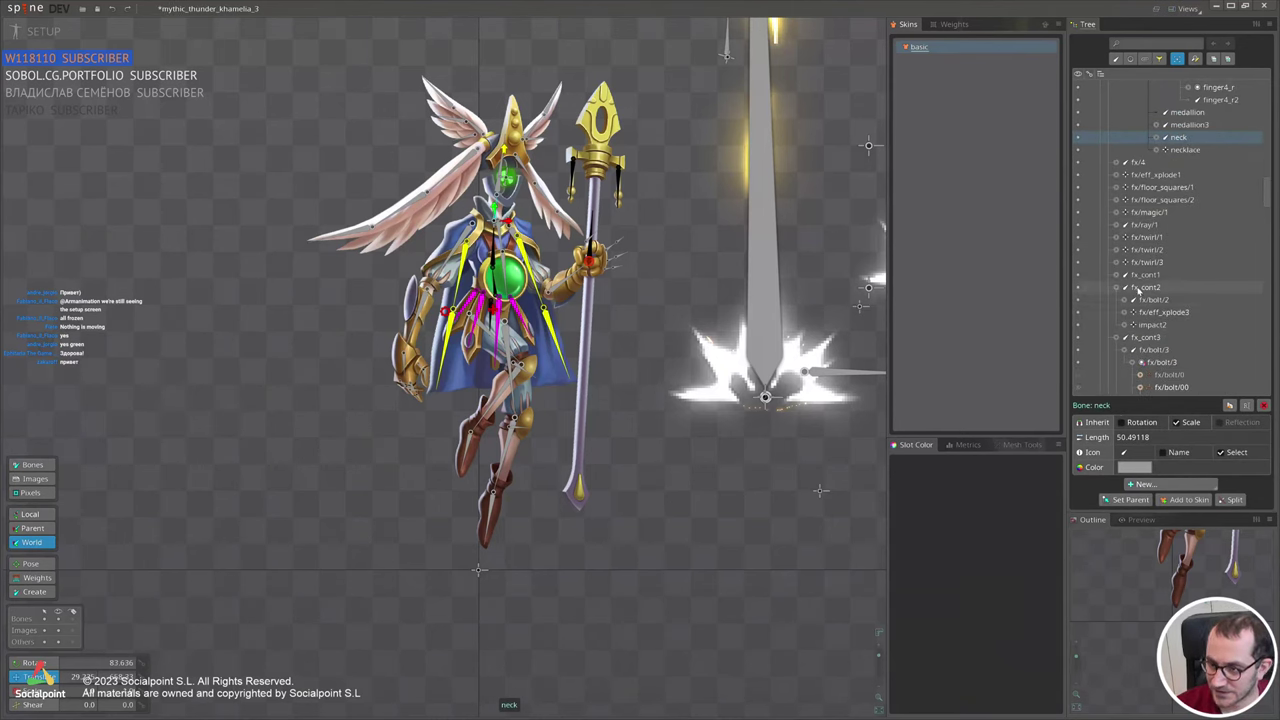
right_click(1140, 289)
scroll(1152, 252, "down", 3)
right_click(1154, 154)
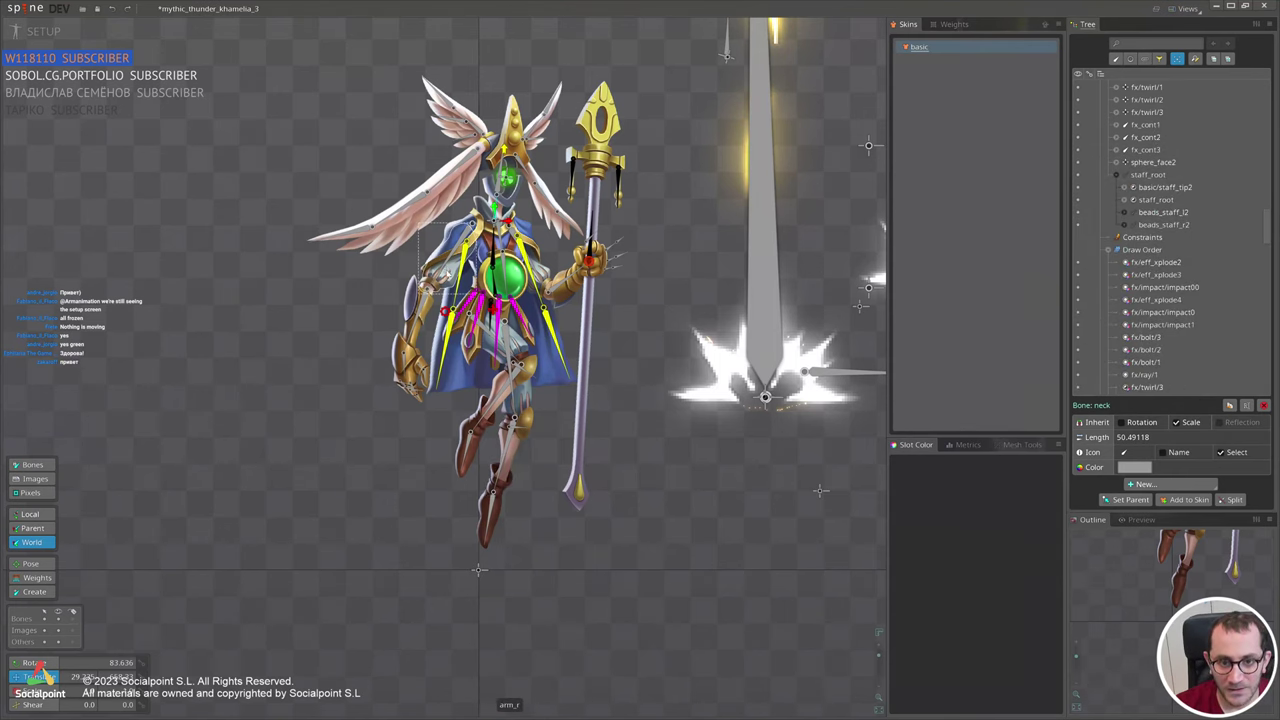
Add physics constraints to the four cloak bones cp1_r, cp2_r, cp1_l and cp2_l, and release the selection.
scroll(446, 300, "up", 3)
left_click(468, 262)
left_click(451, 340, "ctrl")
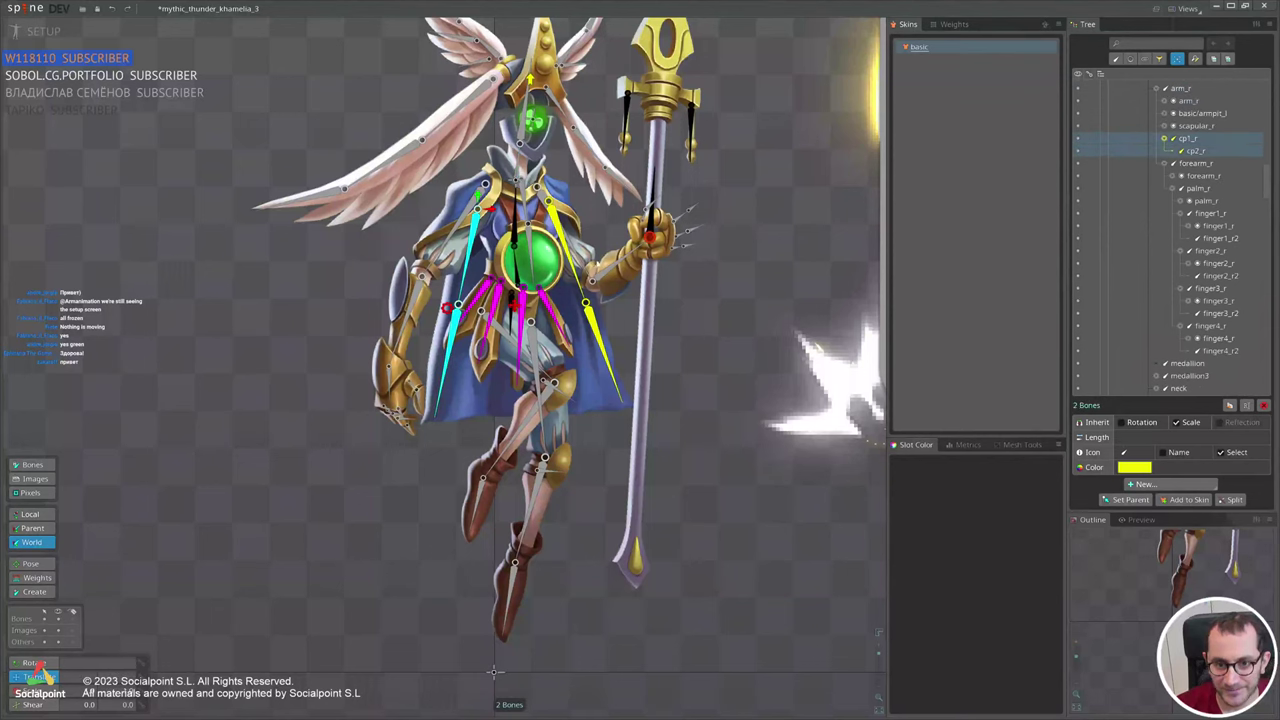
left_click(567, 252, "ctrl")
left_click(601, 345, "ctrl")
left_click(1150, 485)
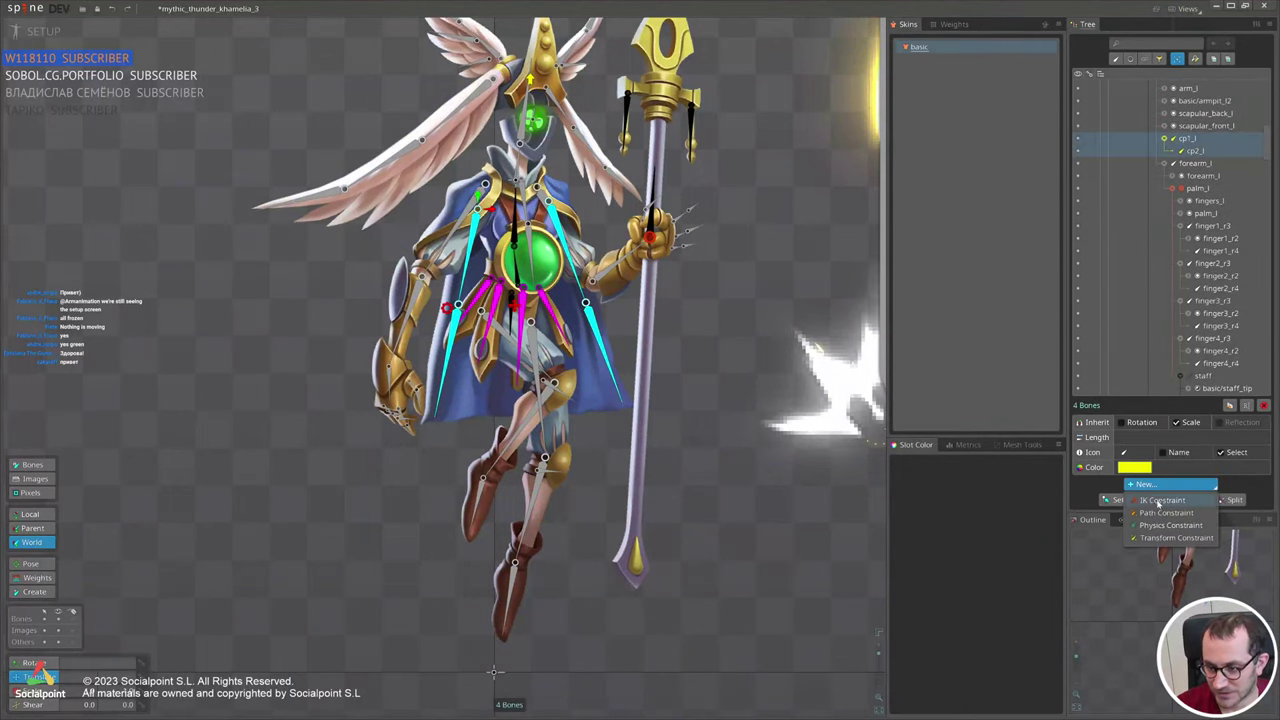
left_click(1163, 528)
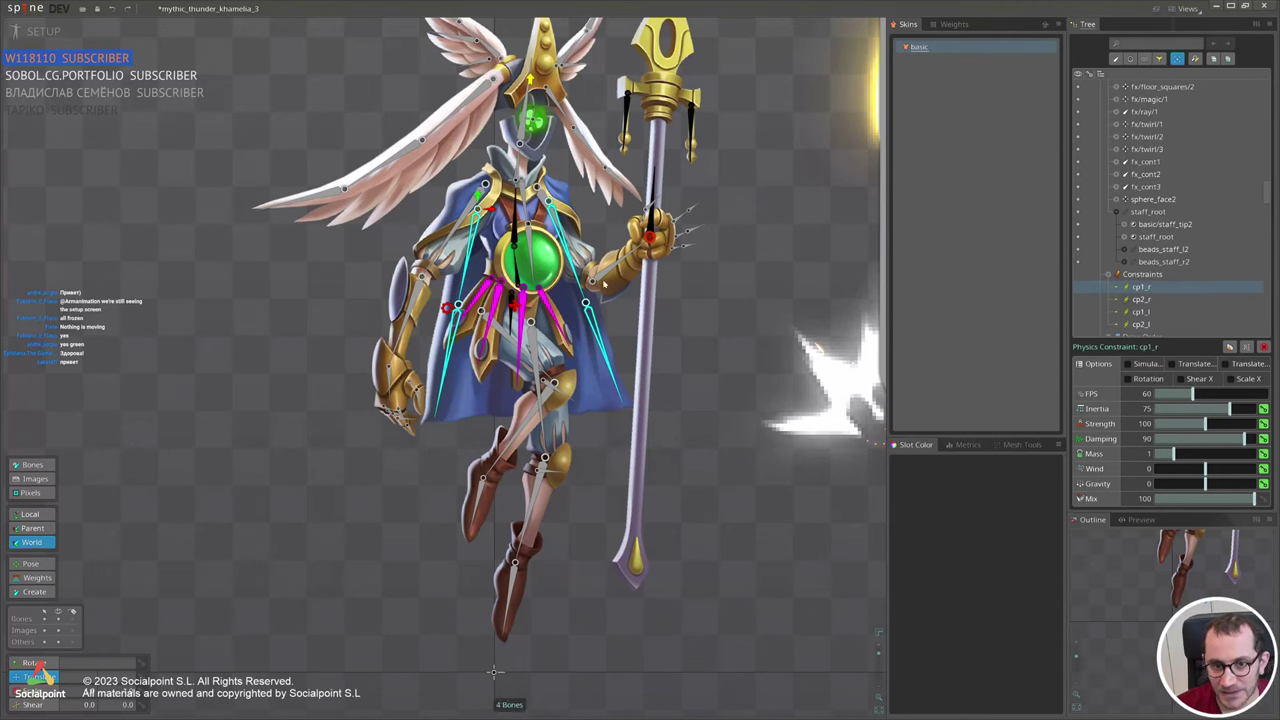
left_click(815, 385)
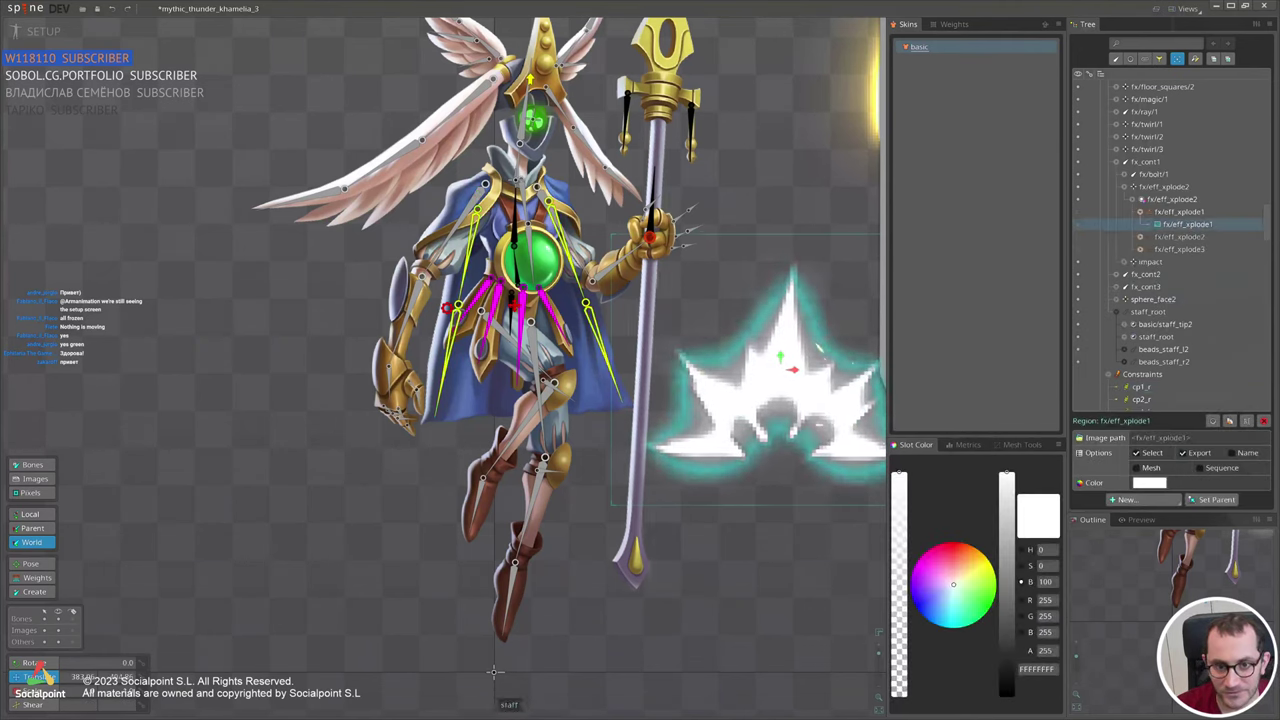
Select the physics constraints of all four cloak bones and enable Simulate, both Translate options and Rotation on them.
left_click(475, 240)
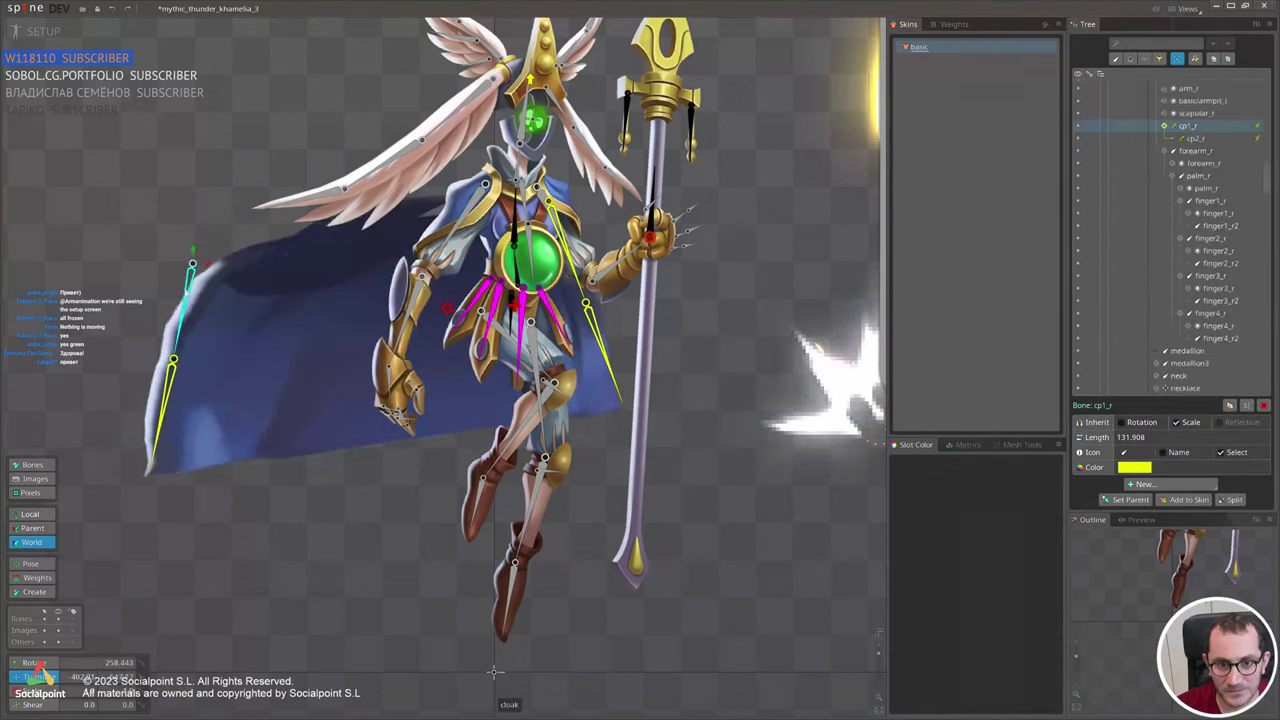
left_click(578, 296, "ctrl")
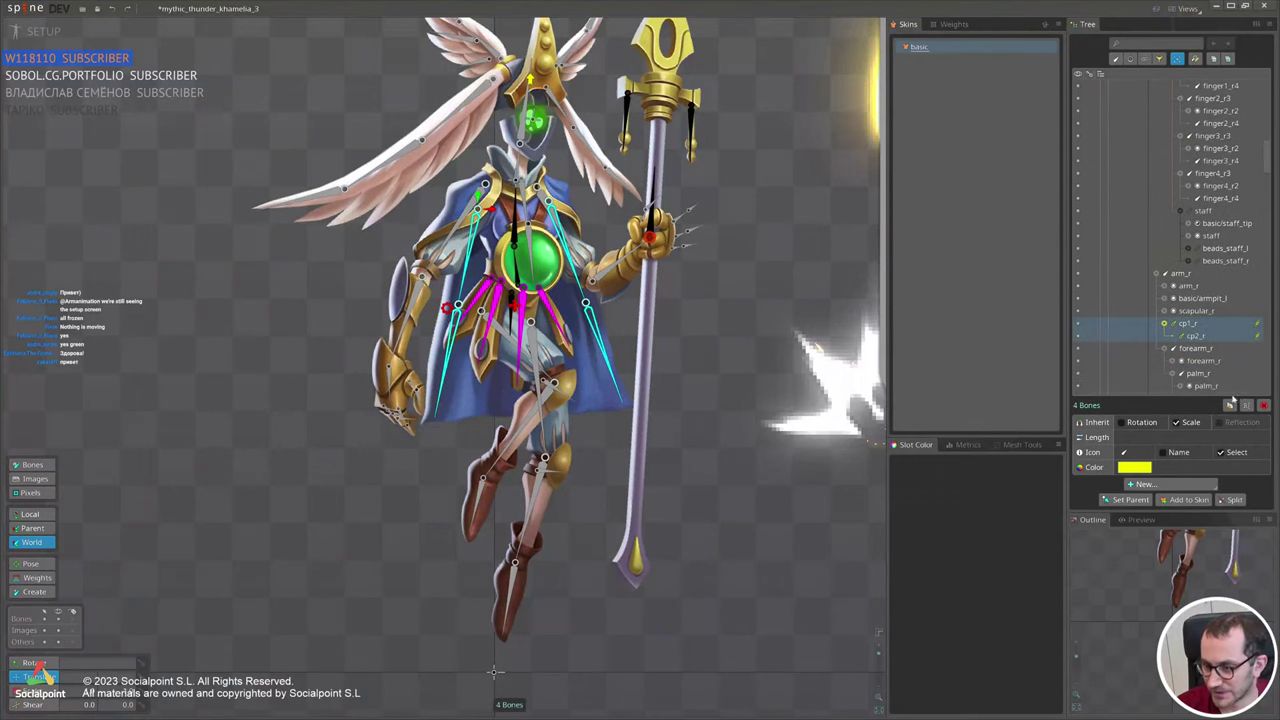
left_click(1259, 334)
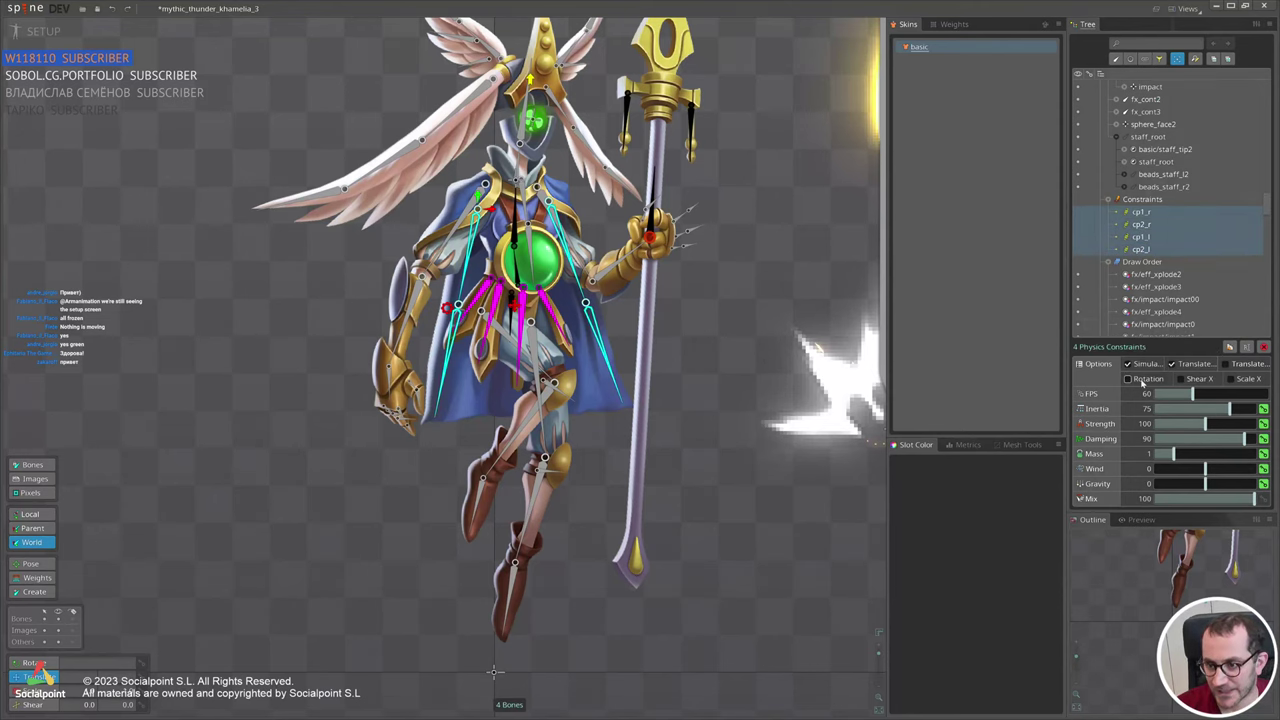
scroll(596, 505, "down", 2)
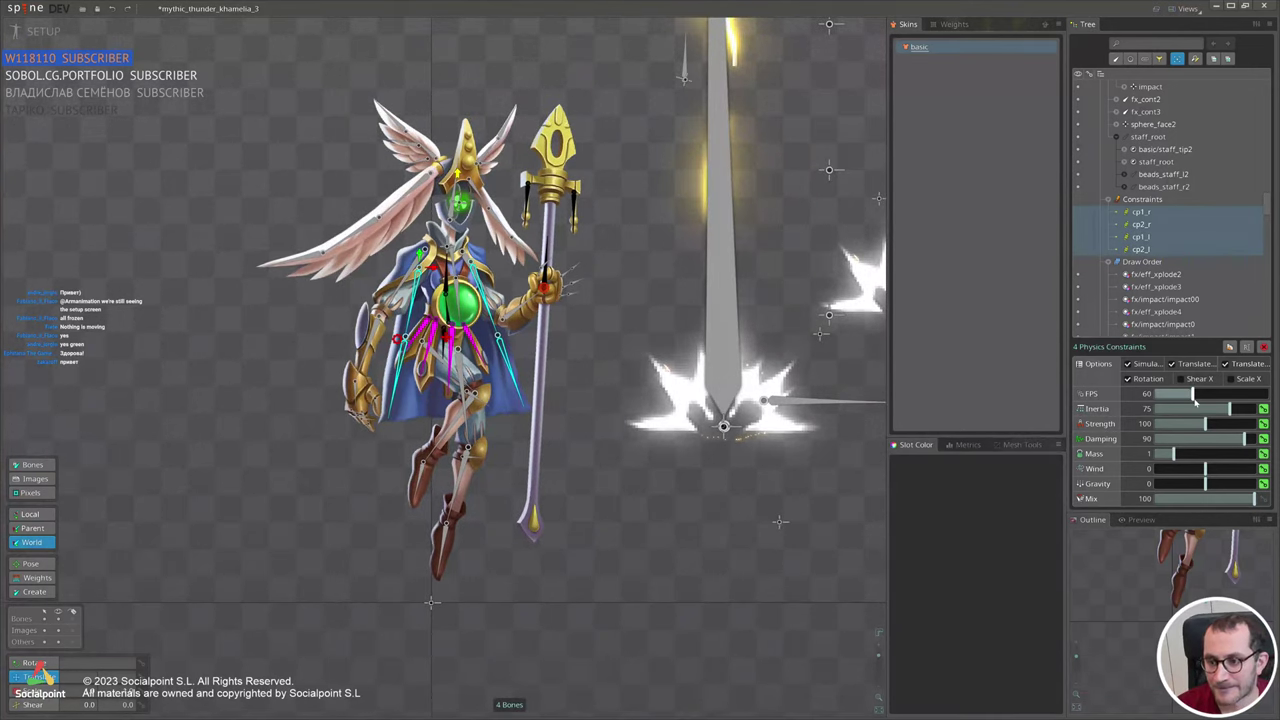
Test the cloak physics by moving the pelvis_Y bone, and undo the movement.
left_click(644, 453)
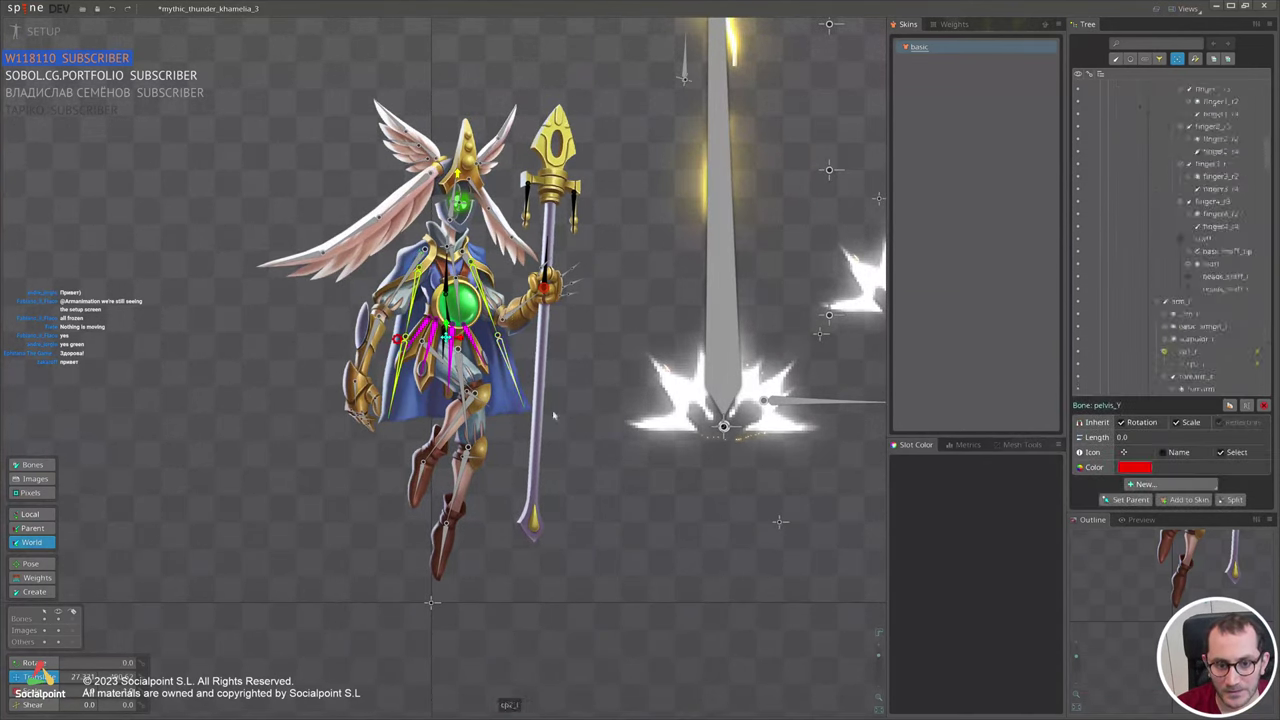
key("ctrl+z")
key("ctrl+z")
mouse_move(448, 341)
left_mouse_down()
mouse_move(481, 341)
mouse_move(425, 342)
mouse_move(445, 340)
left_mouse_up()
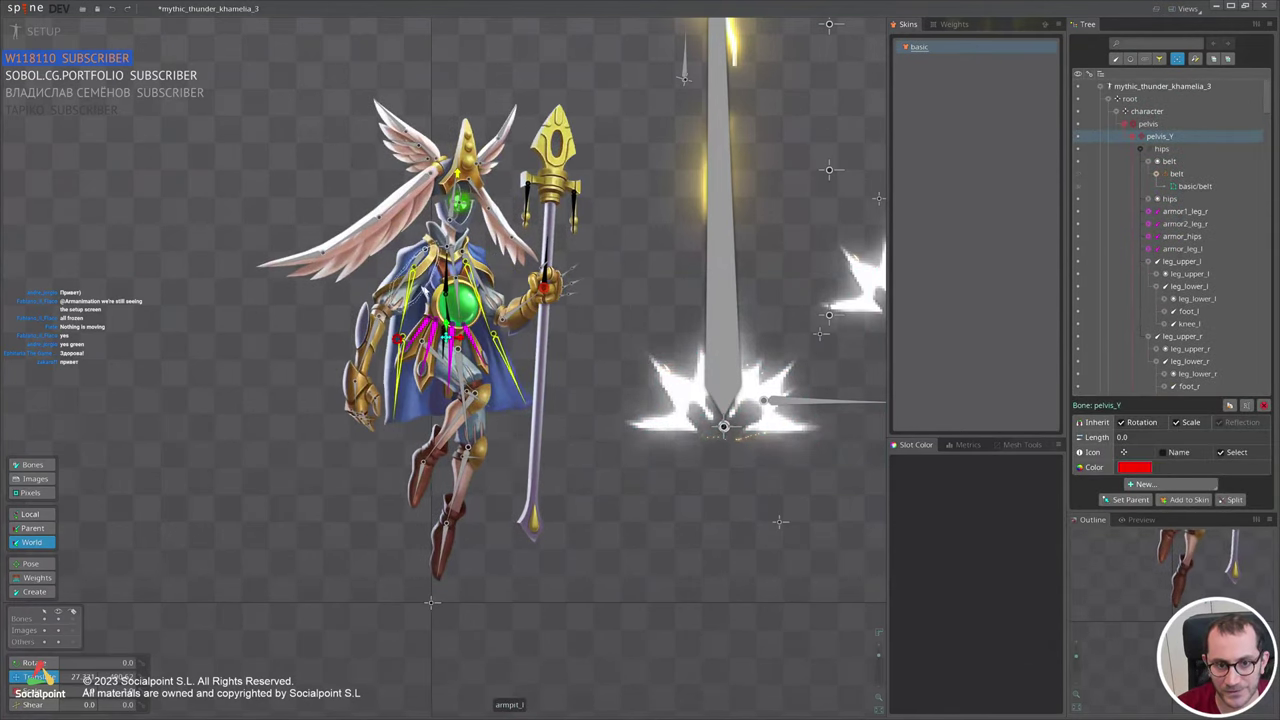
Disable both Translate options on the cp1_l and cp1_r physics constraints, leaving Simulate and Rotation enabled.
left_click(412, 293)
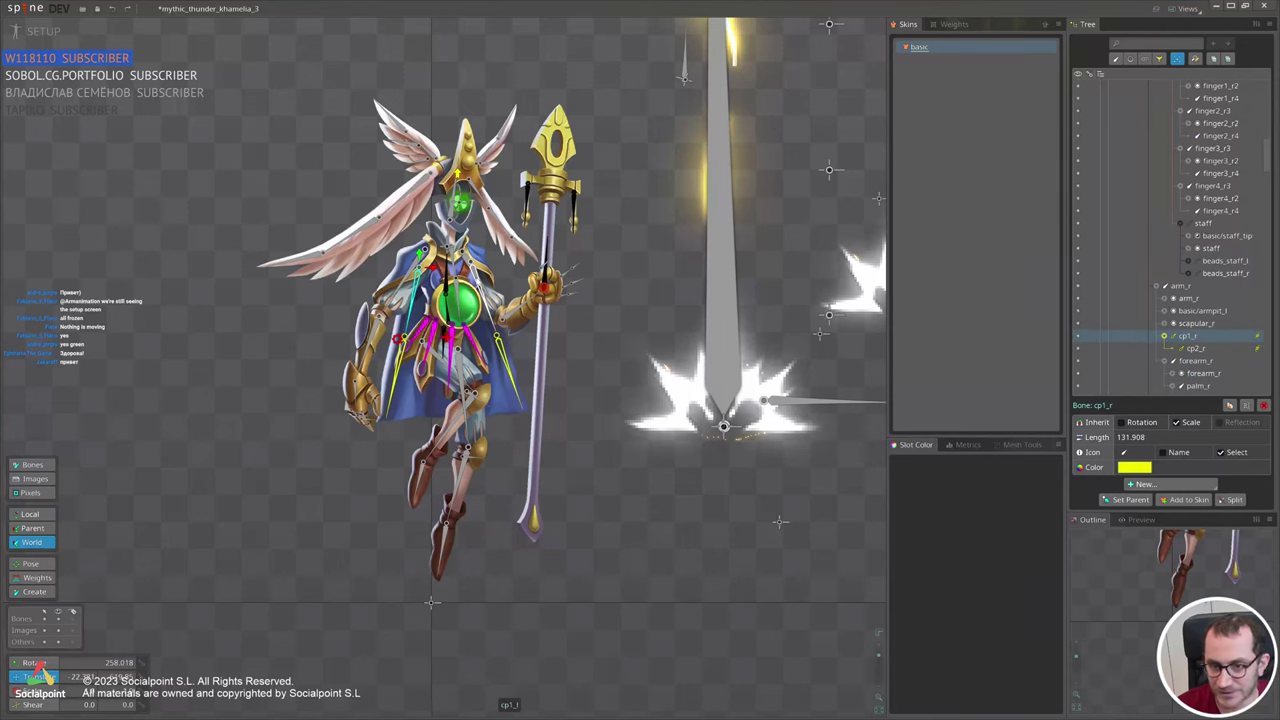
left_click(483, 296)
left_click(1257, 134)
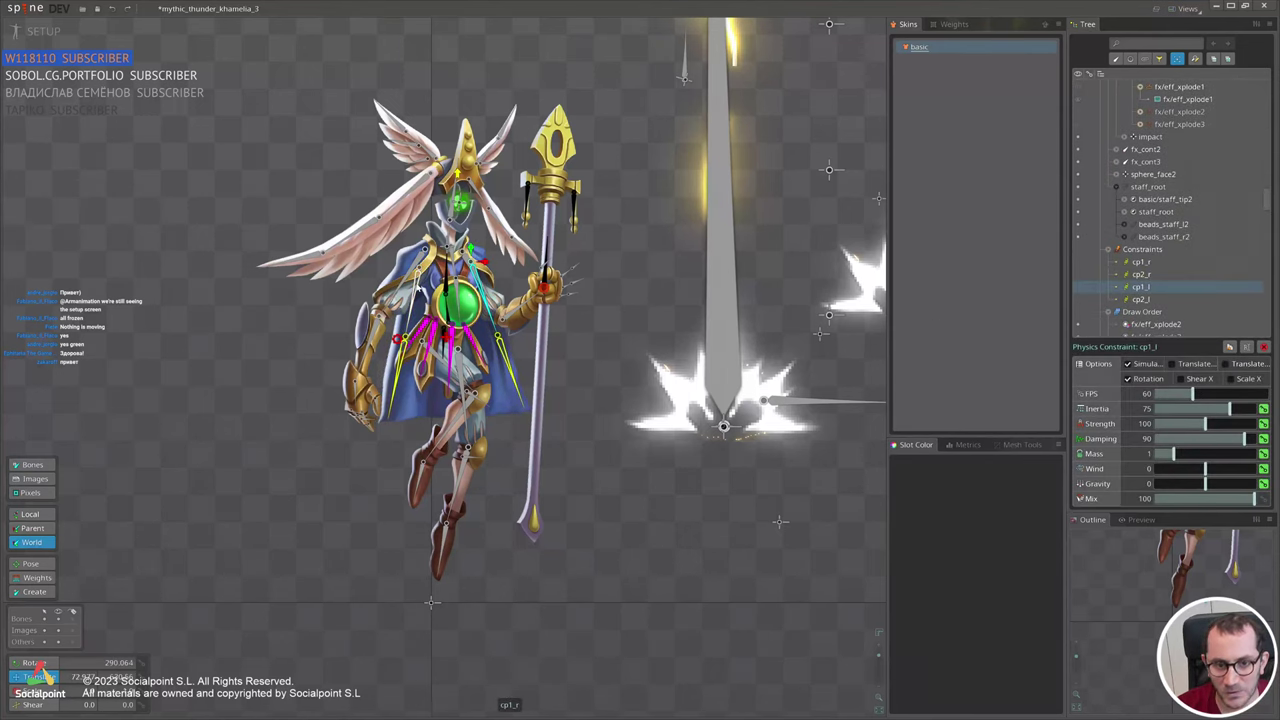
left_click(414, 290)
left_click(1257, 138)
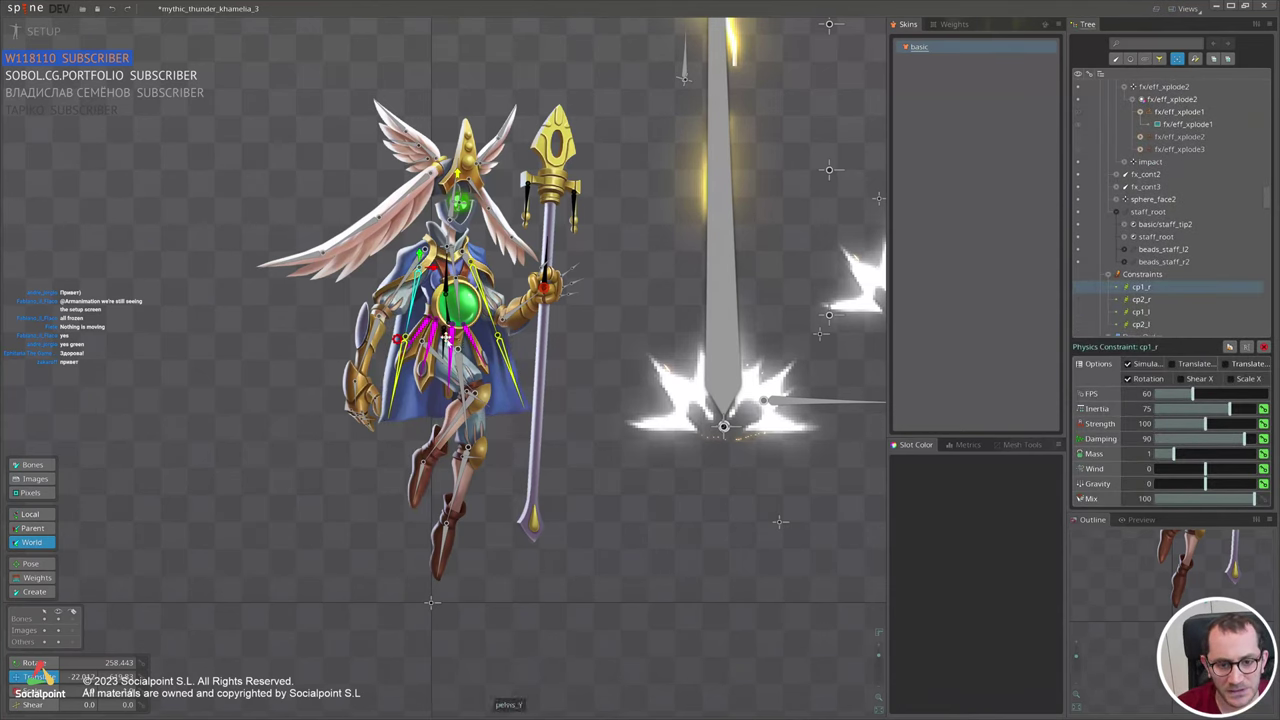
Test the rotation-only upper cloak constraints by moving the pelvis_Y bone far down, and undo the movement.
left_click_drag(449, 342, 554, 534)
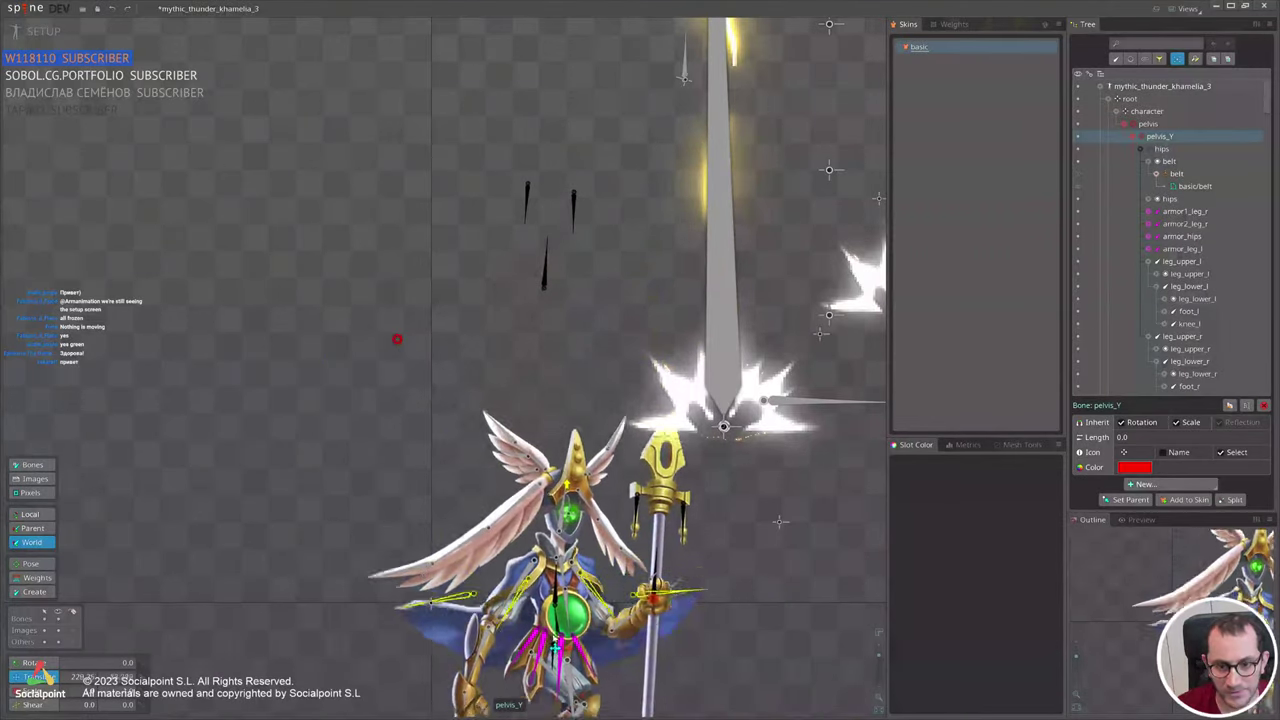
key("ctrl+z")
left_click_drag(651, 560, 474, 523)
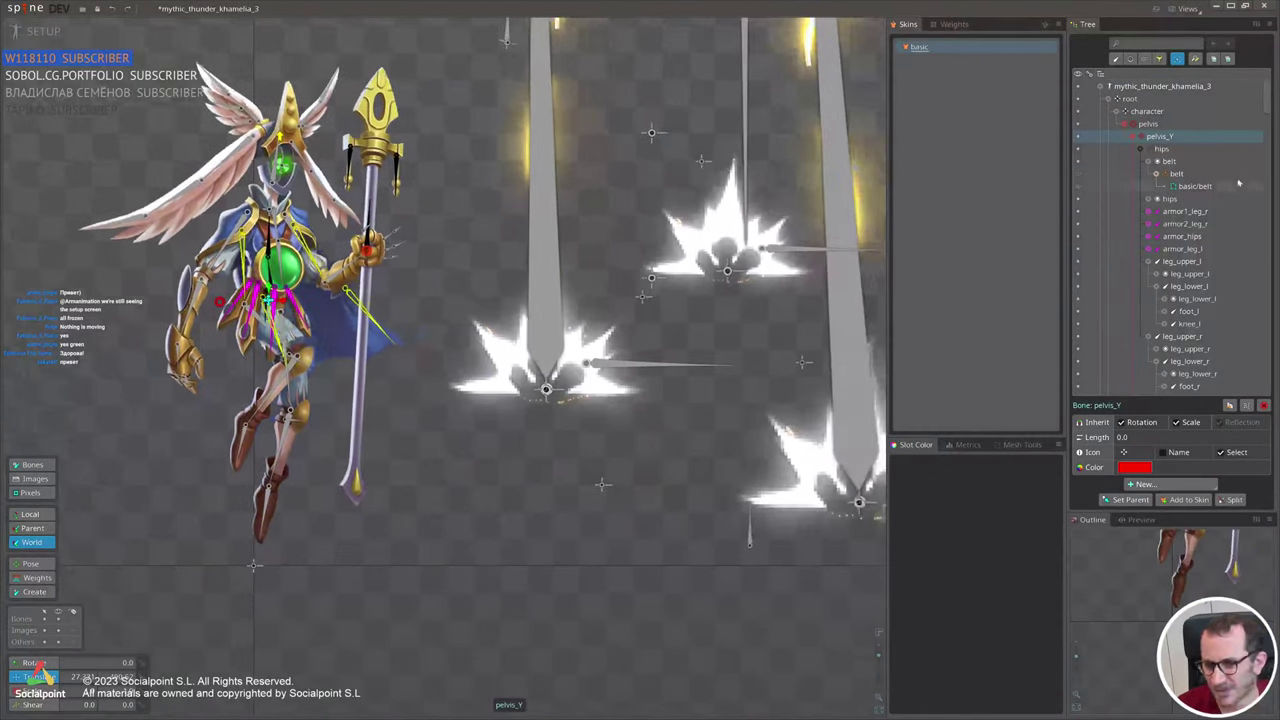
Disable both Translate options on the cp2_l and cp2_r physics constraints, leaving Simulate and Rotation enabled.
left_click(335, 325)
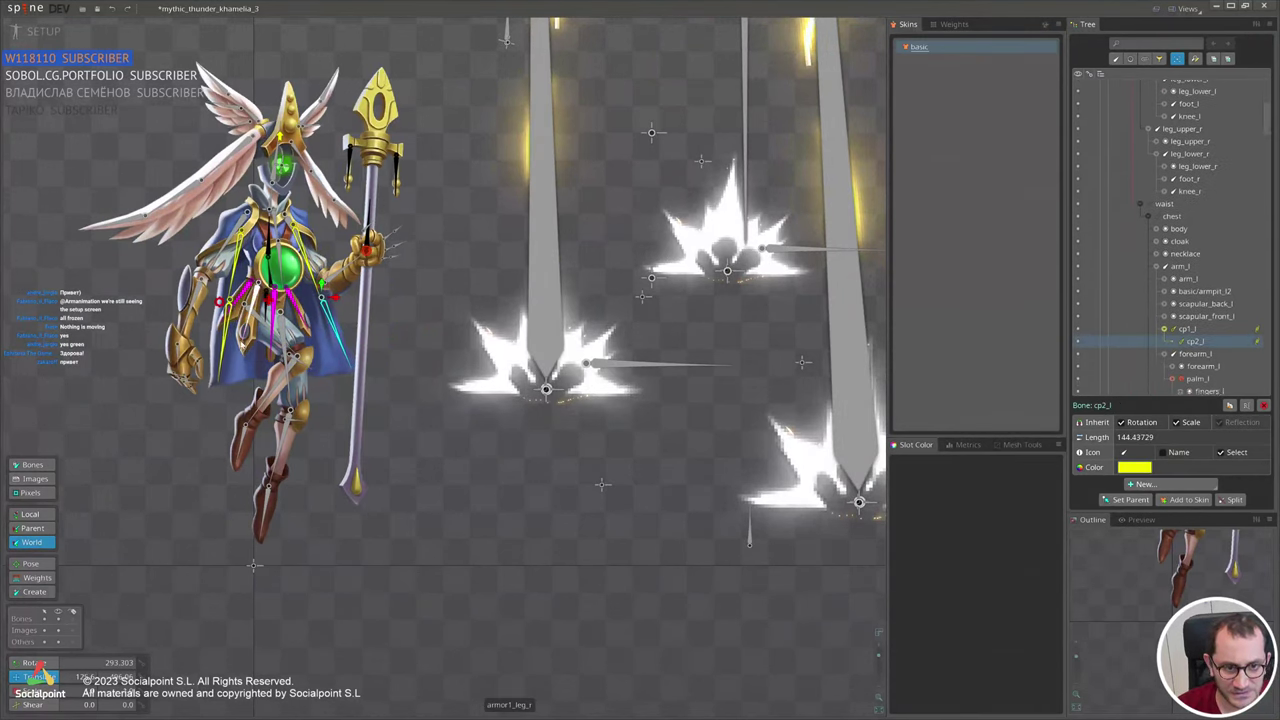
left_click(219, 335, "ctrl")
left_click(1257, 337)
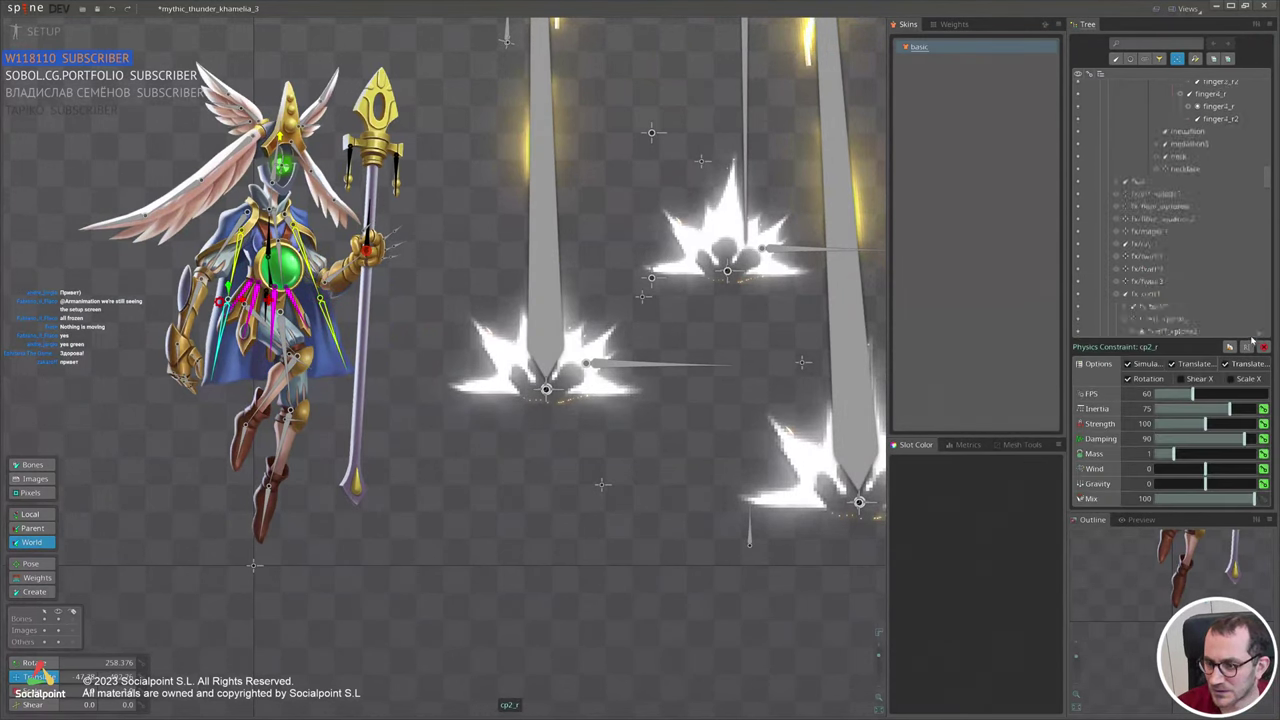
scroll(1167, 312, "down", 1)
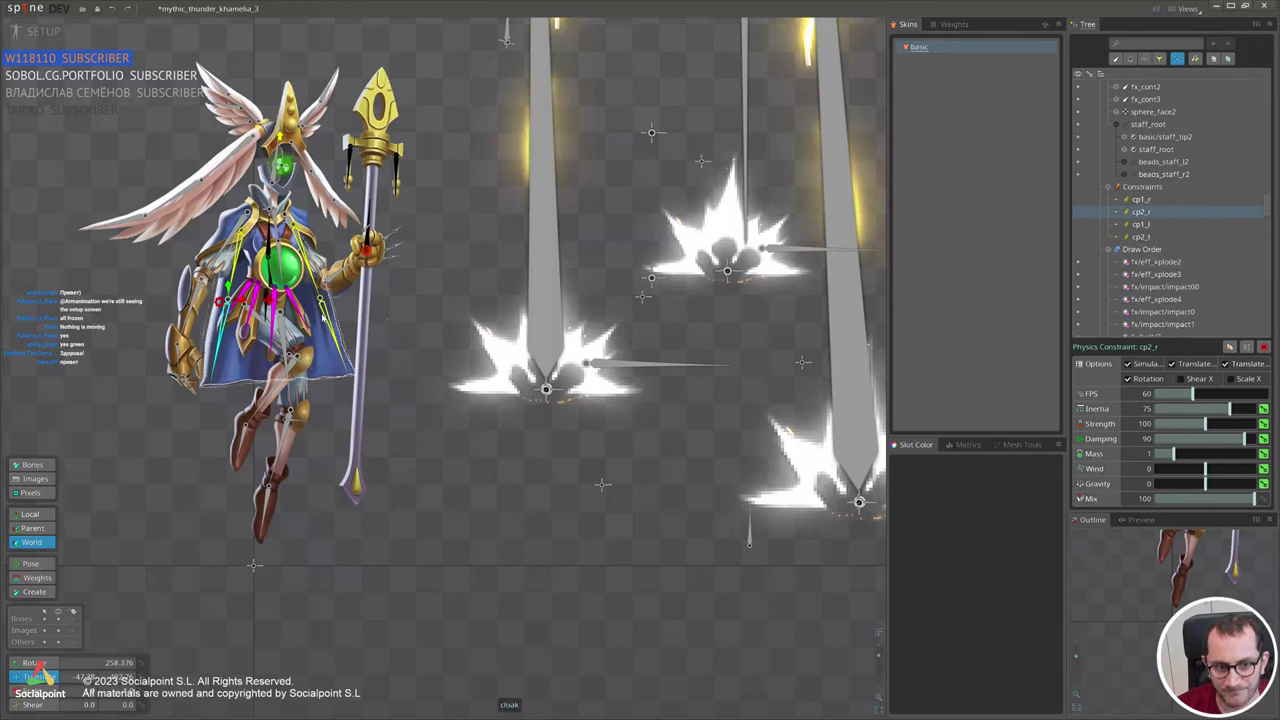
left_click(333, 332)
left_click(210, 350)
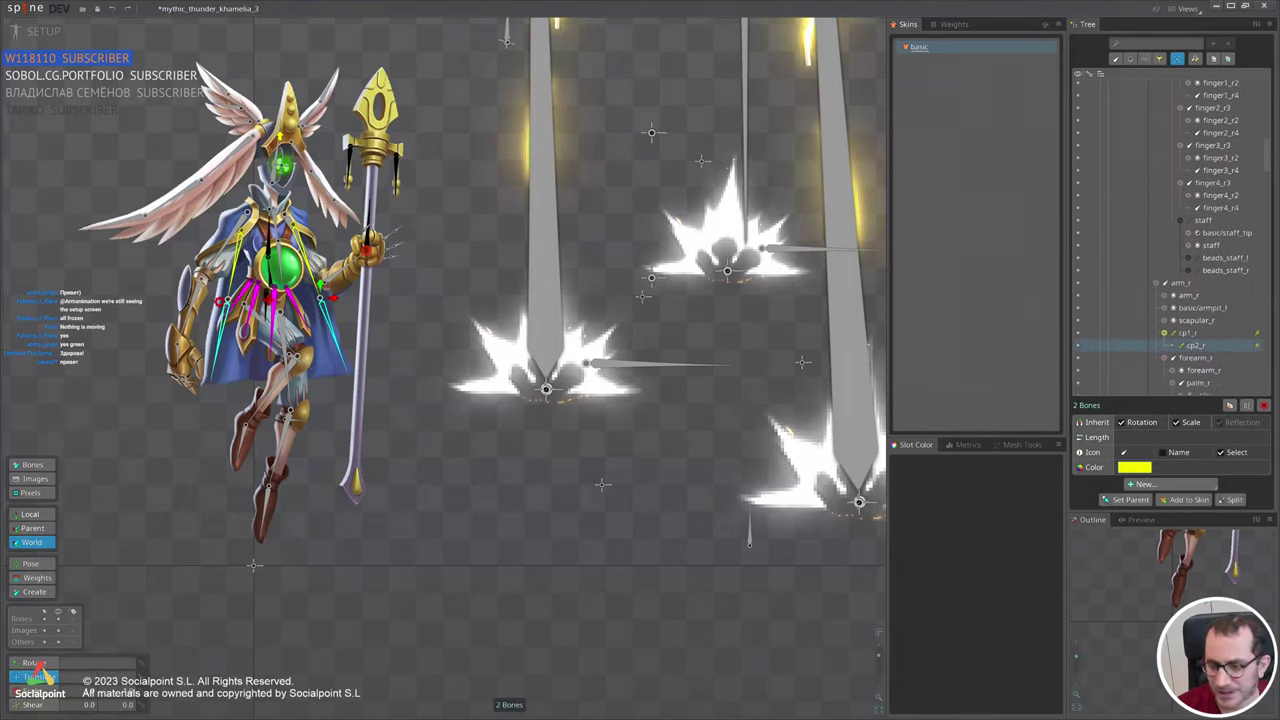
left_click(1258, 339)
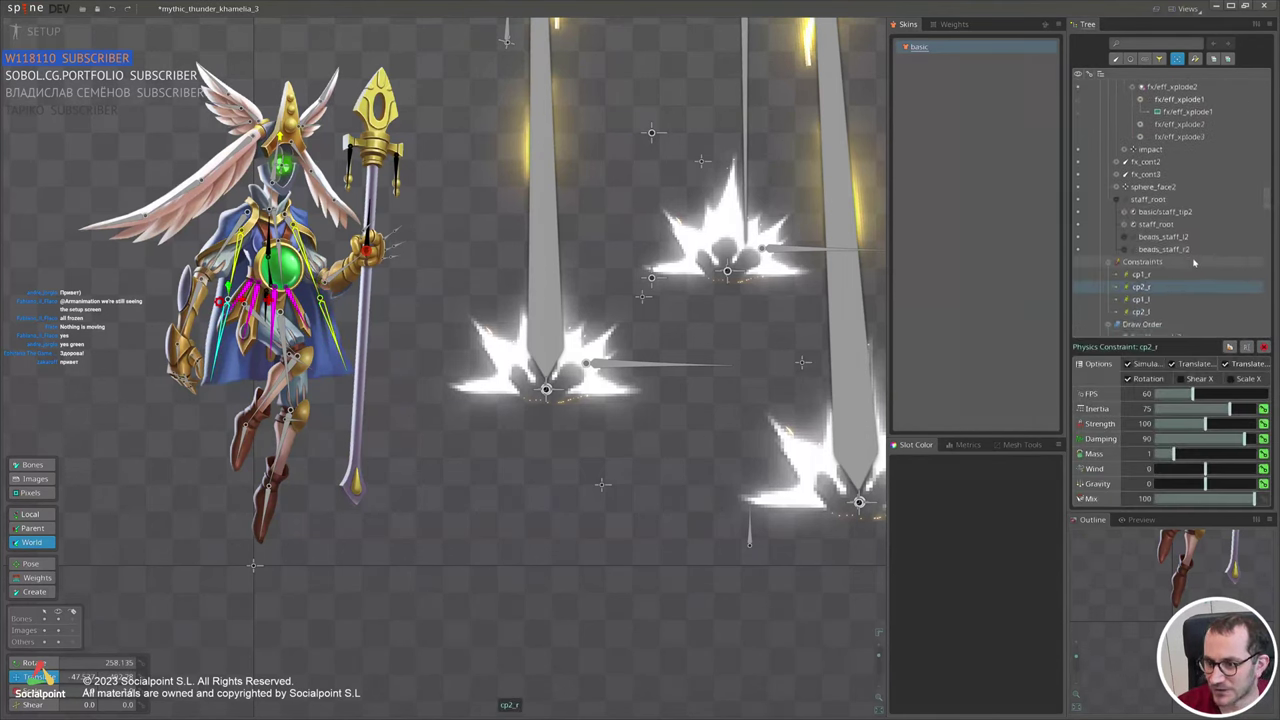
left_click(1150, 312)
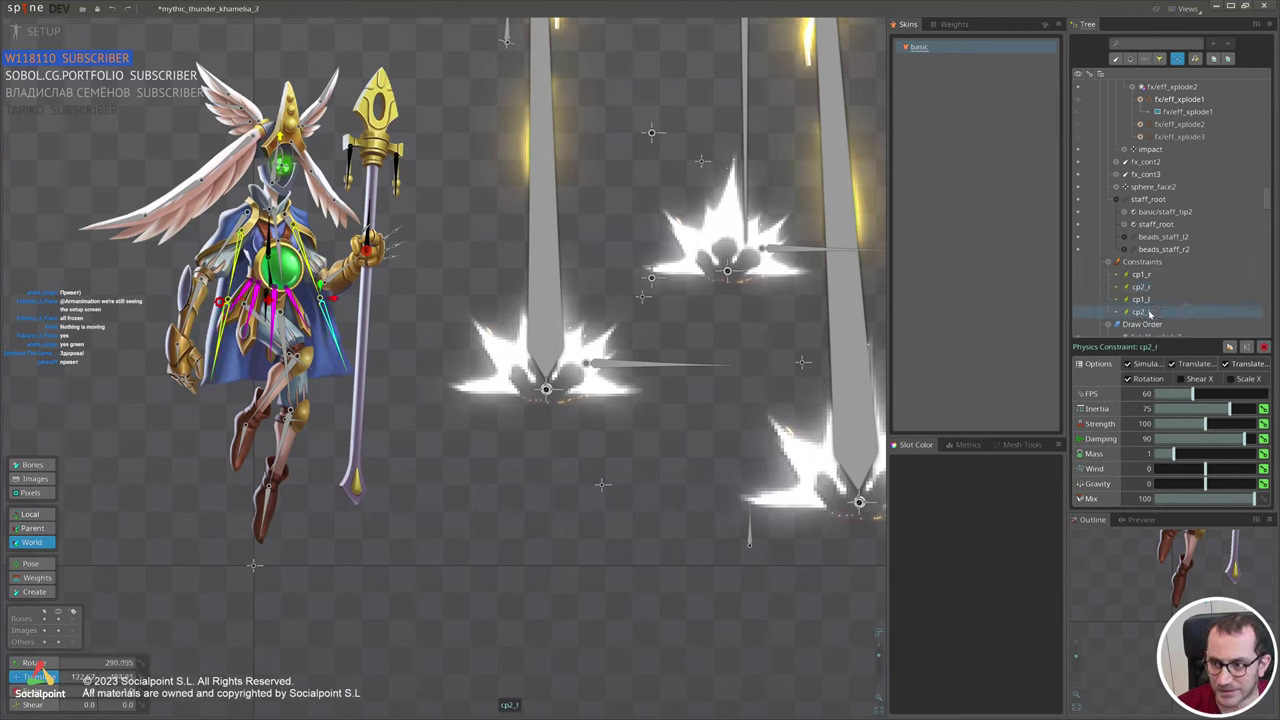
left_click(1150, 288, "ctrl")
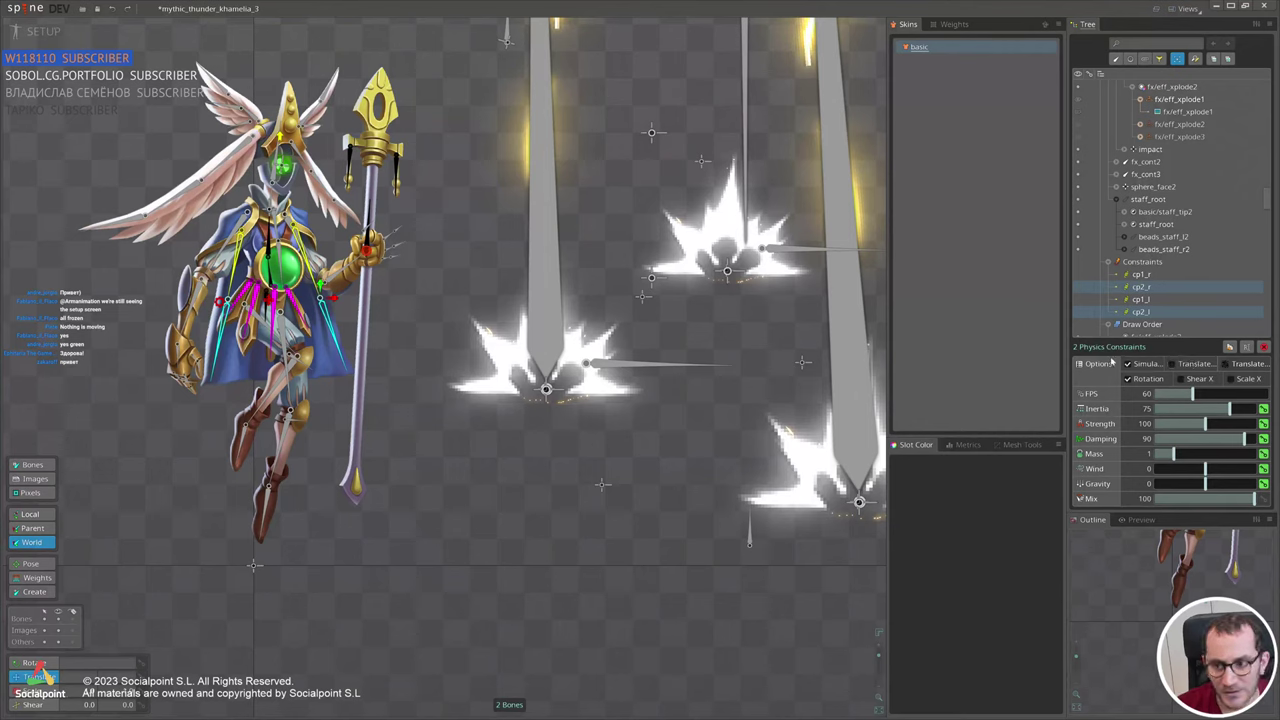
Give the cp2_l and cp2_r bones second physics constraints with both Translate options, Inertia 33.5 and Strength 134, and test them by moving pelvis_Y.
key("space")
left_click(333, 327)
left_click(221, 328, "ctrl")
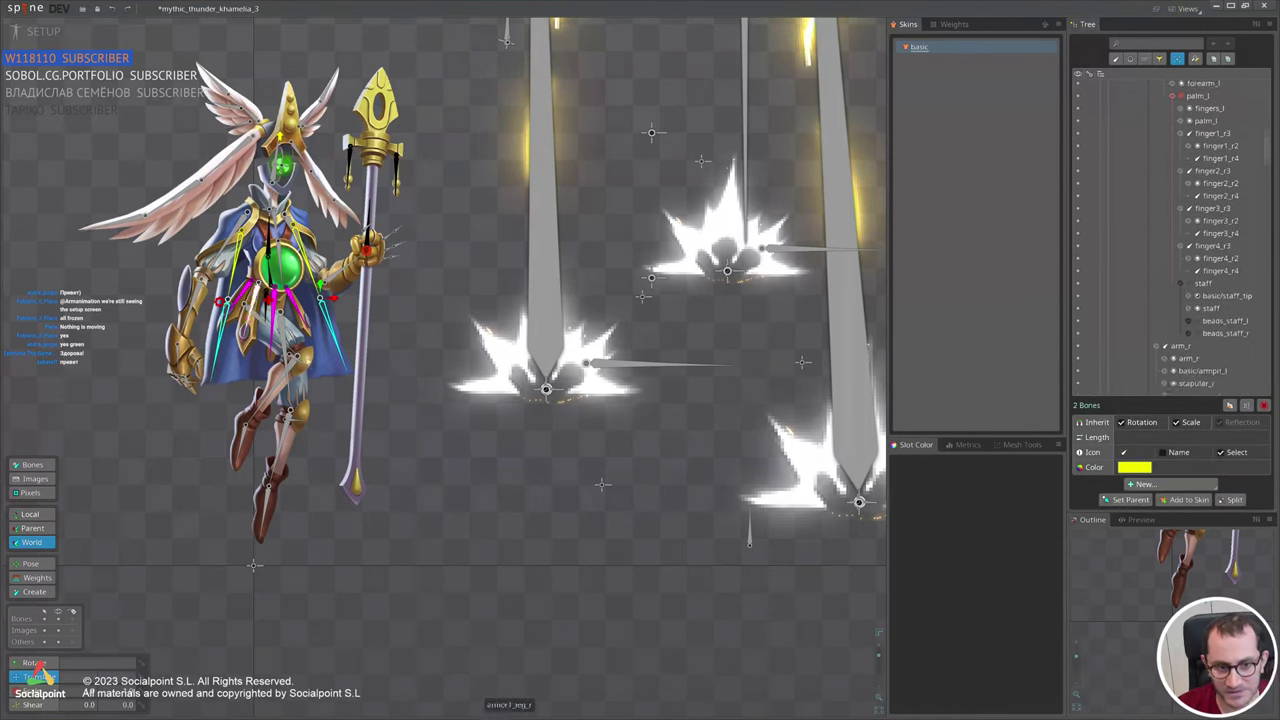
left_click(1143, 484)
left_click(1163, 525)
scroll(1166, 251, "down", 2)
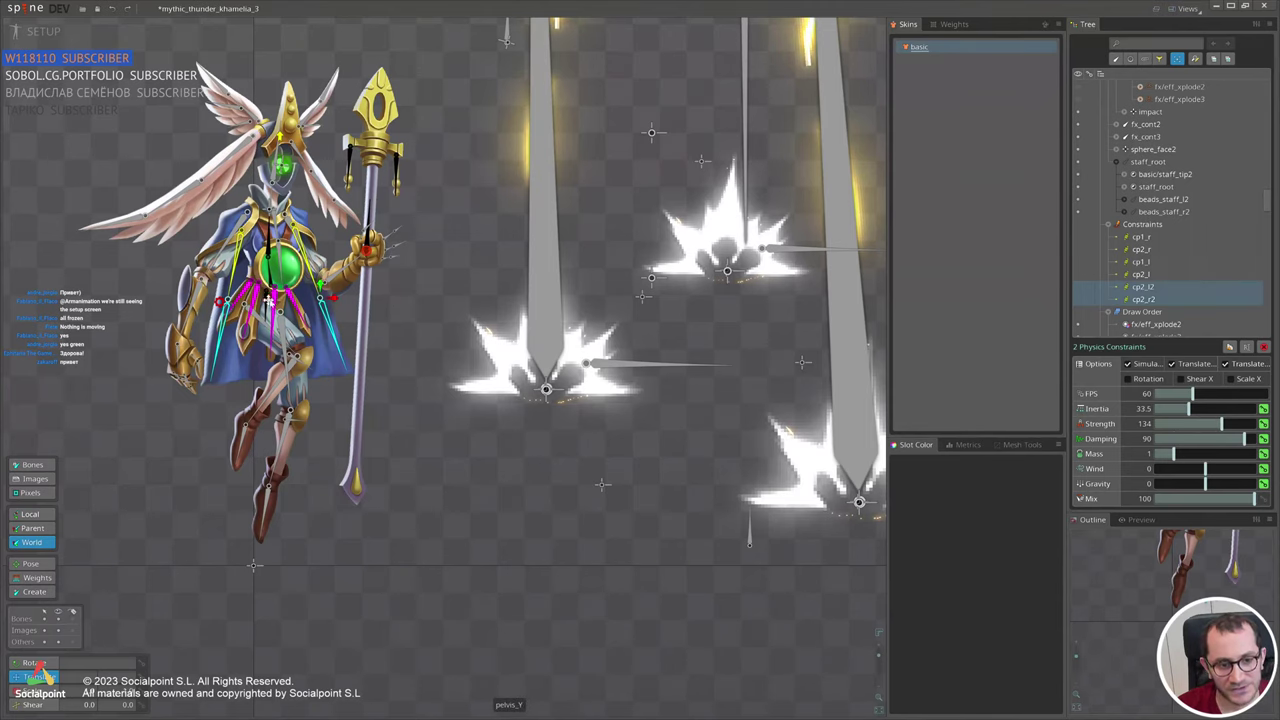
mouse_move(272, 304)
left_mouse_down()
mouse_move(412, 306)
mouse_move(269, 300)
left_mouse_up()
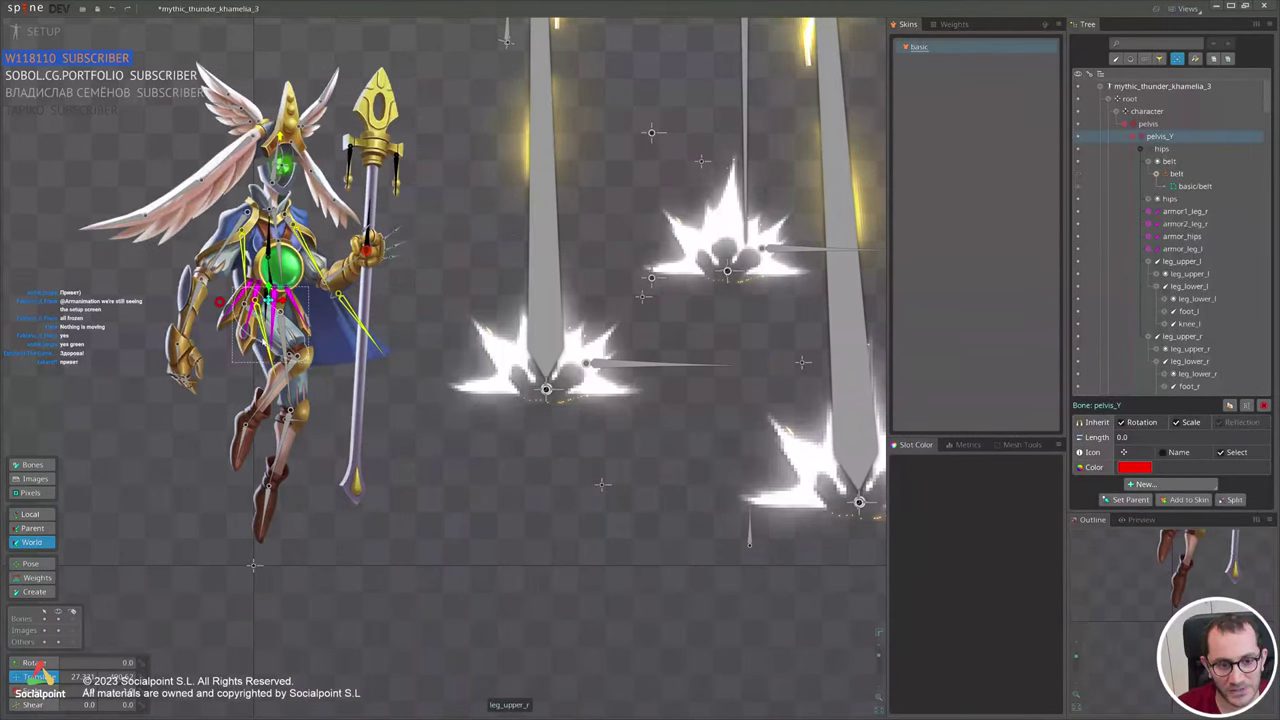
Set Inertia to 88.32 on the rotation physics constraints of the cp2_l and cp2_r bones.
left_click(222, 333)
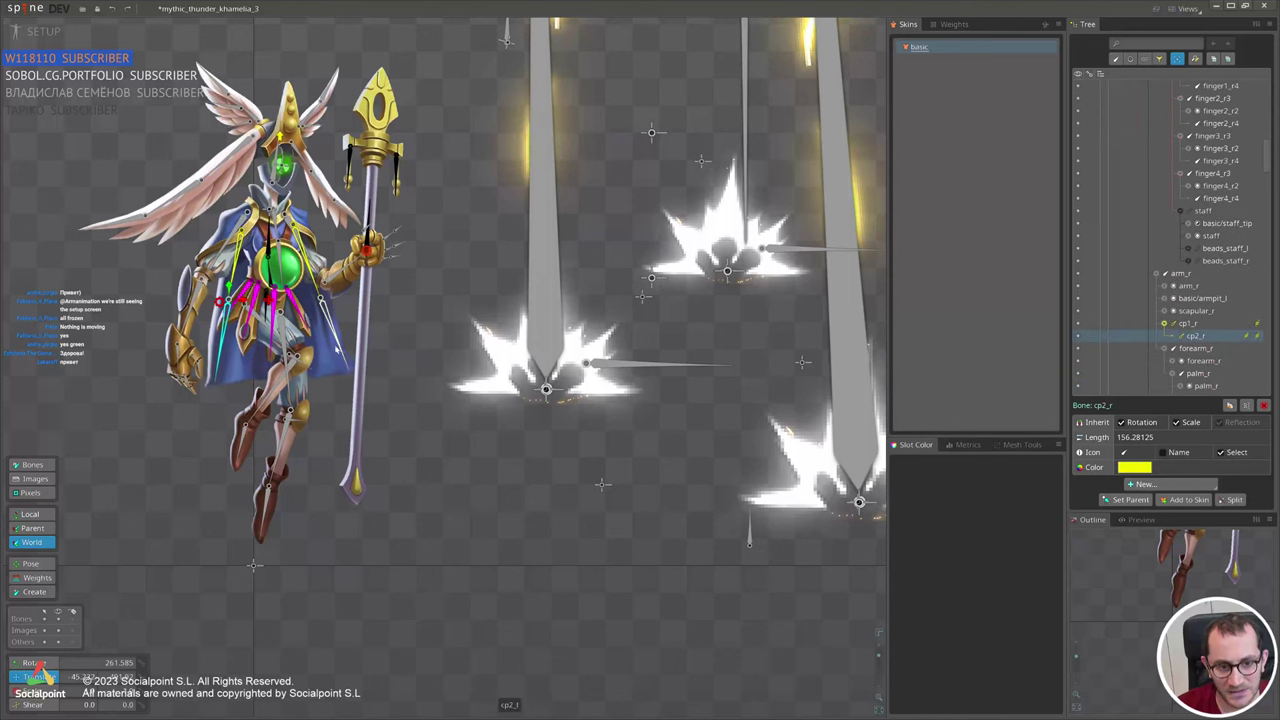
left_click(332, 333, "ctrl")
scroll(1271, 143, "up", 1)
left_click(1247, 143)
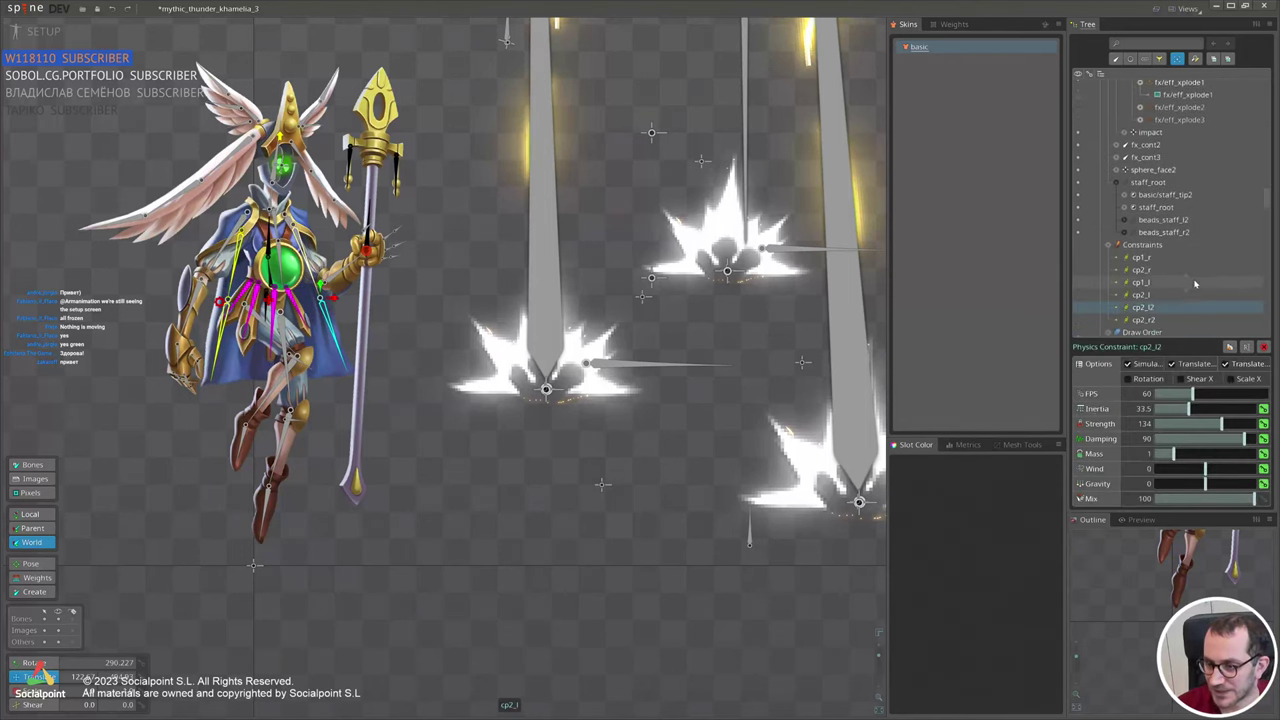
left_click(1158, 214, "ctrl")
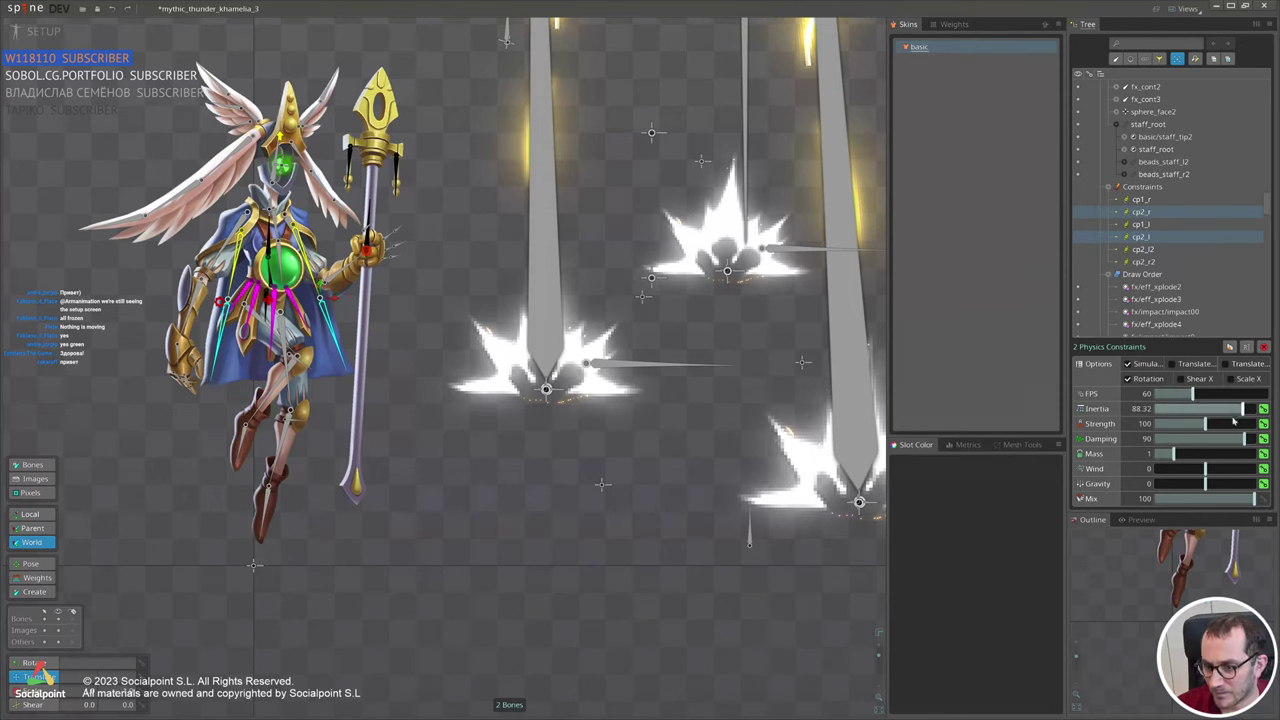
Test the combined cloak physics by moving the pelvis_Y bone far across the canvas, and undo the movement.
left_click(268, 300)
left_click_drag(418, 492, 670, 652)
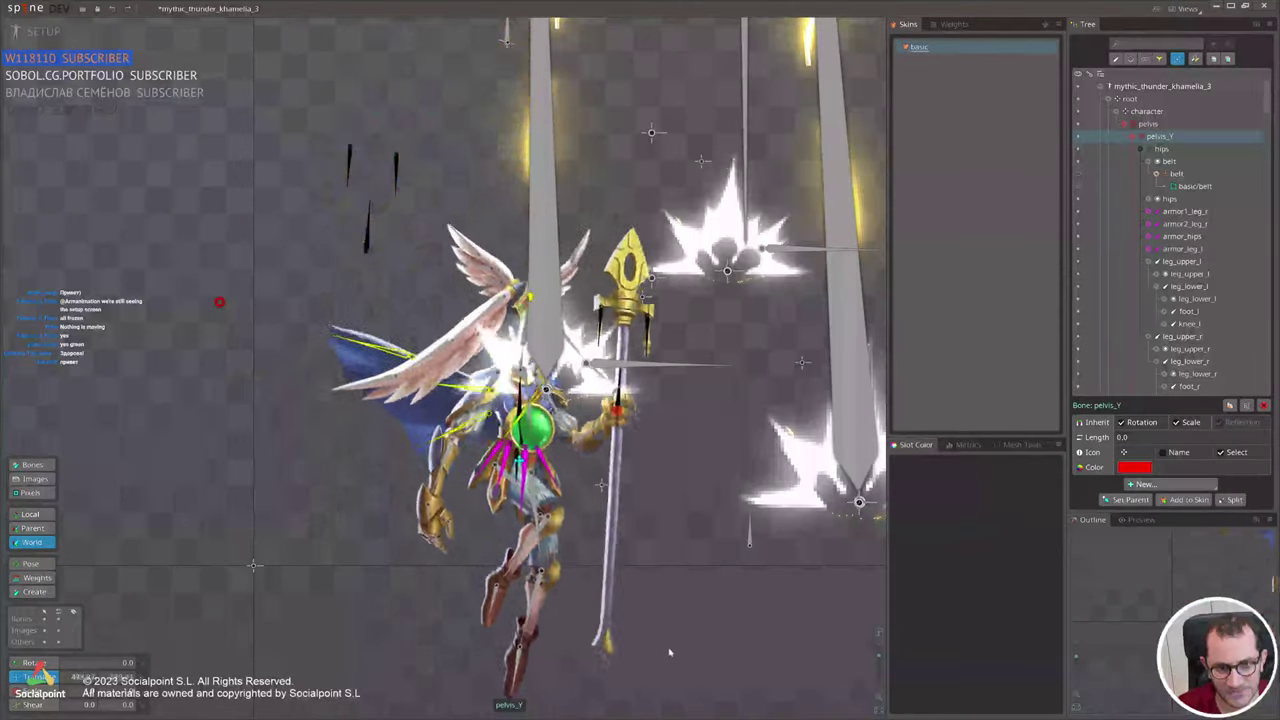
key("ctrl+z")
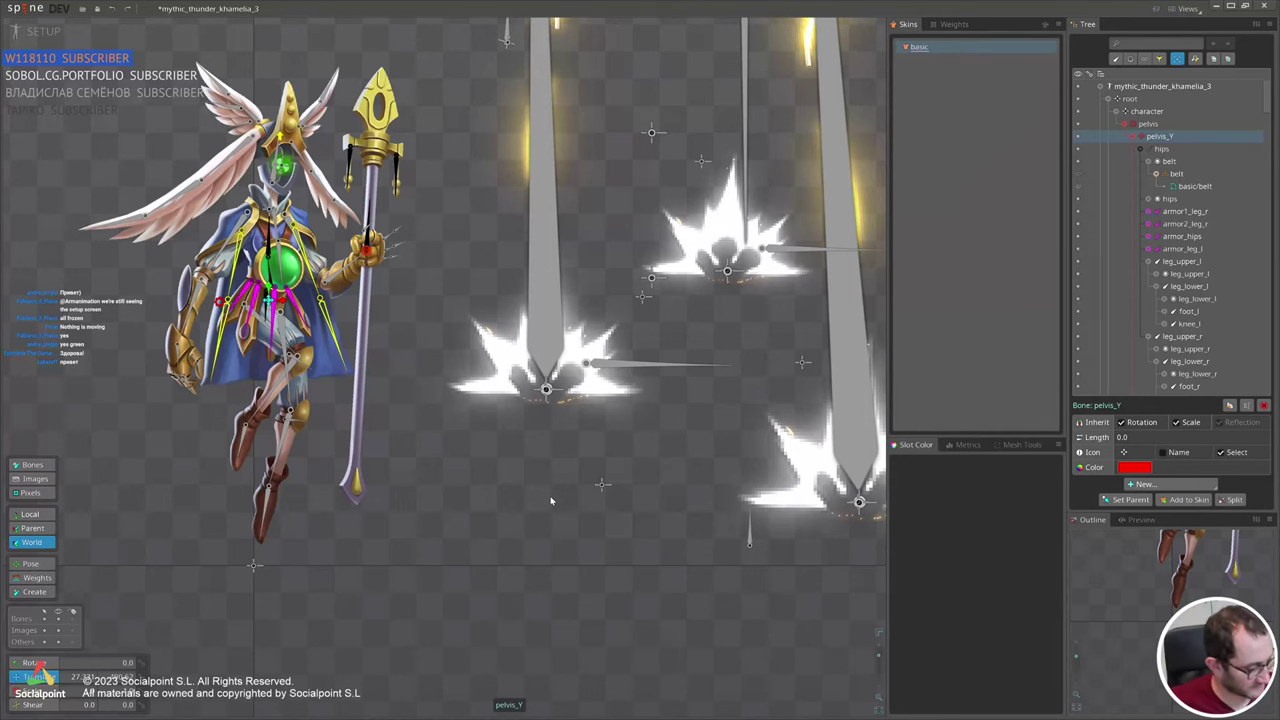
Switch to Animate mode and create a new animation named d.
scroll(531, 483, "down", 2)
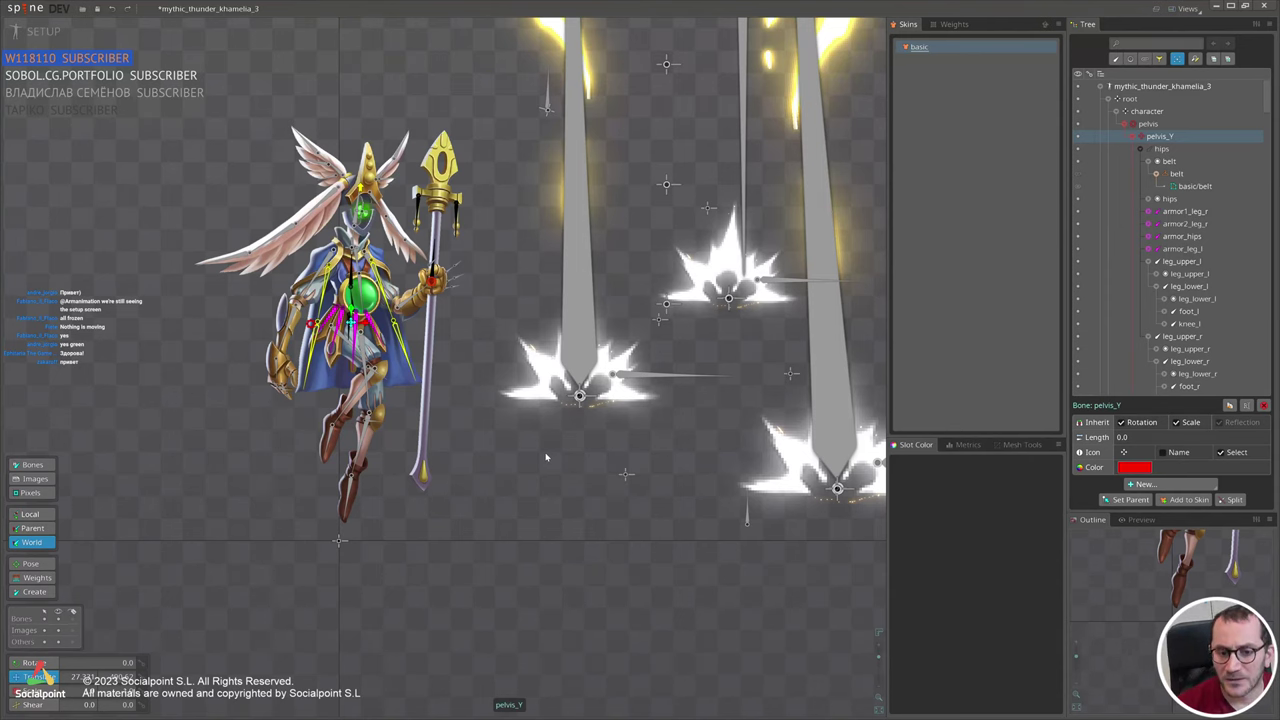
scroll(546, 457, "down", 2)
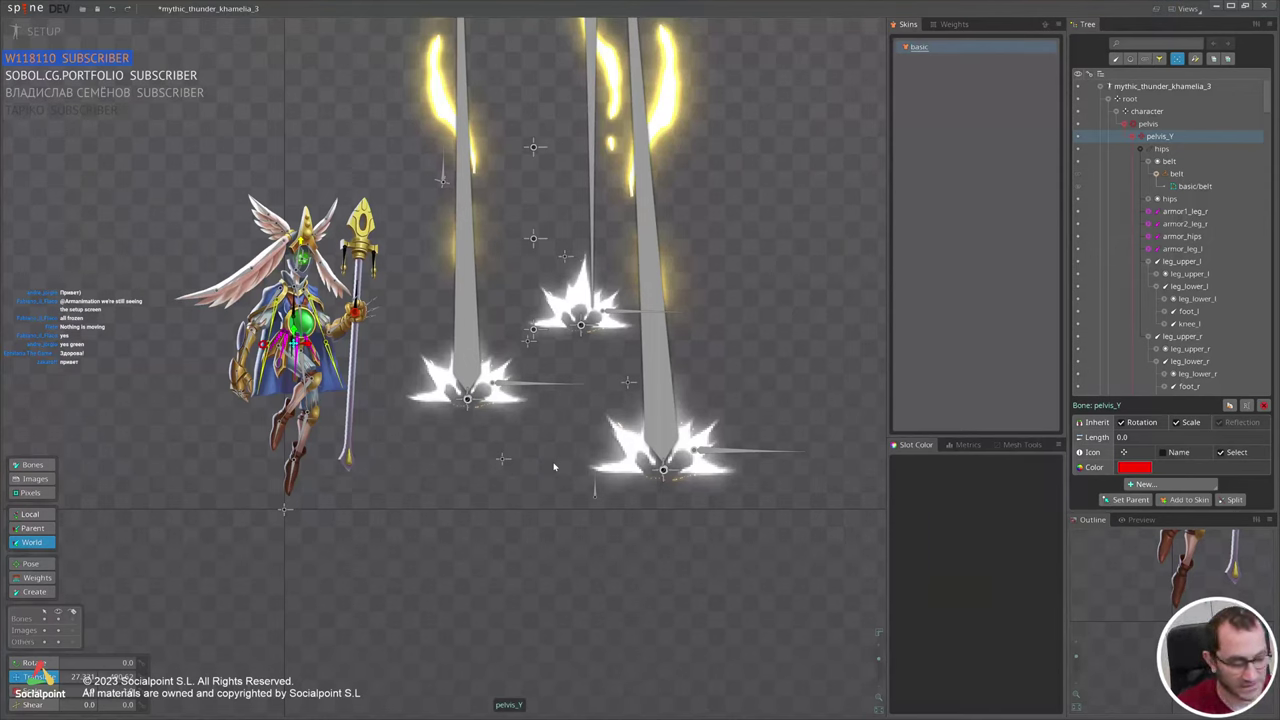
left_click(40, 31)
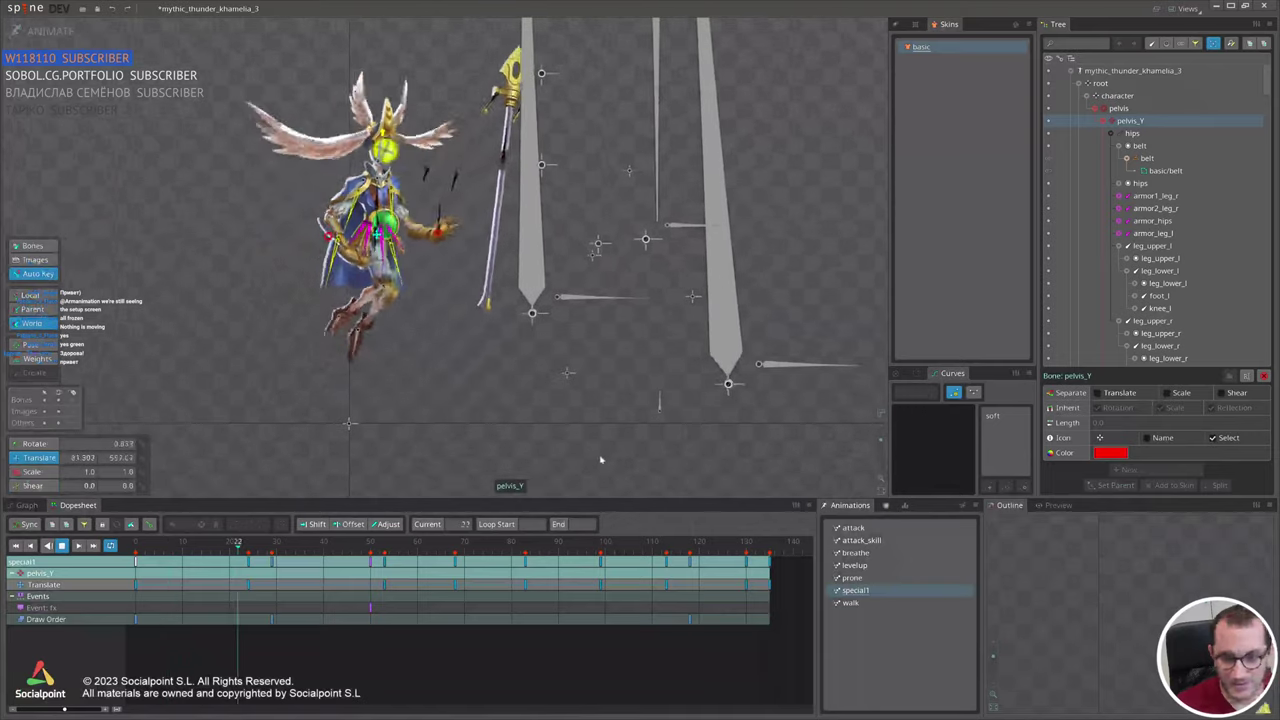
left_click(1128, 302)
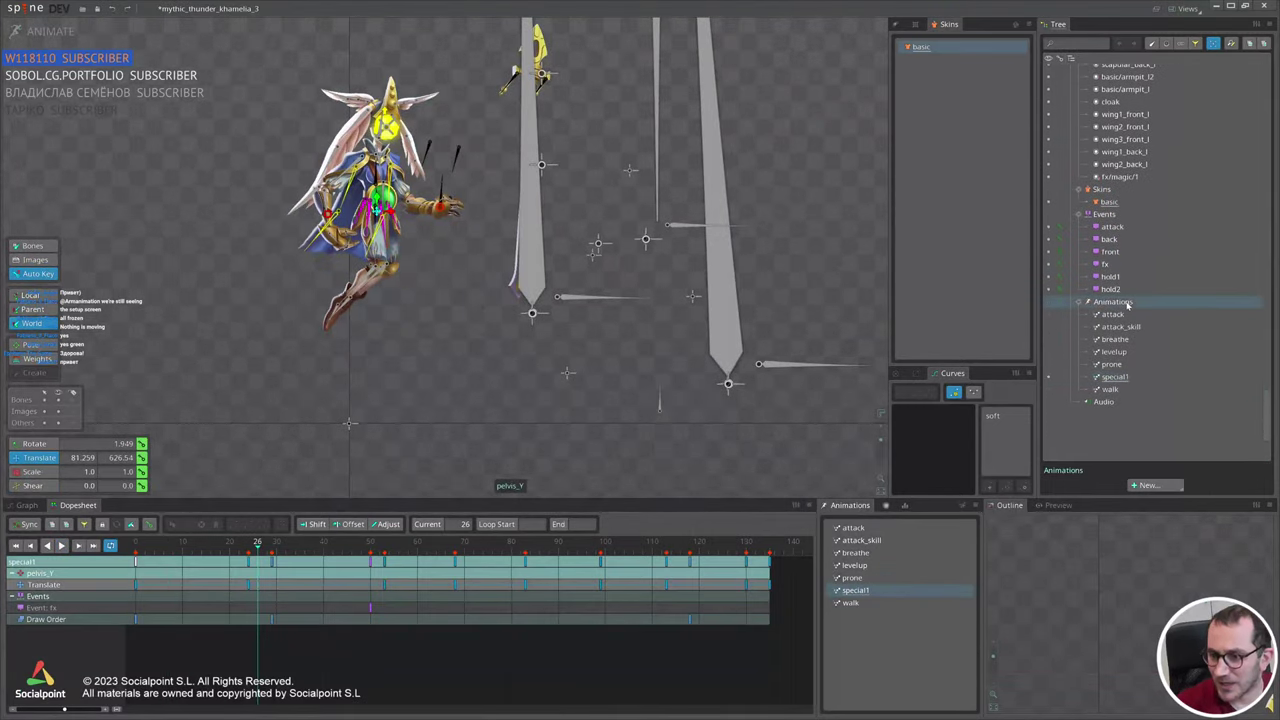
left_click(1148, 485)
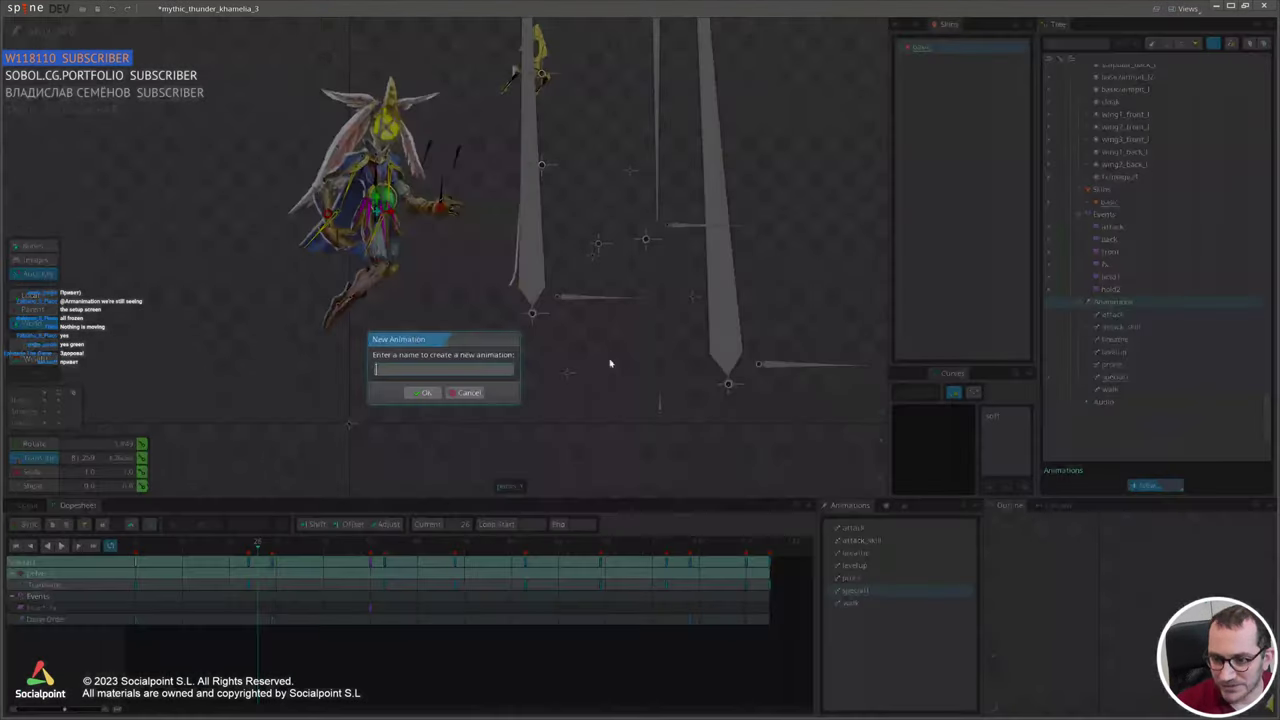
type("d")
left_click(424, 393)
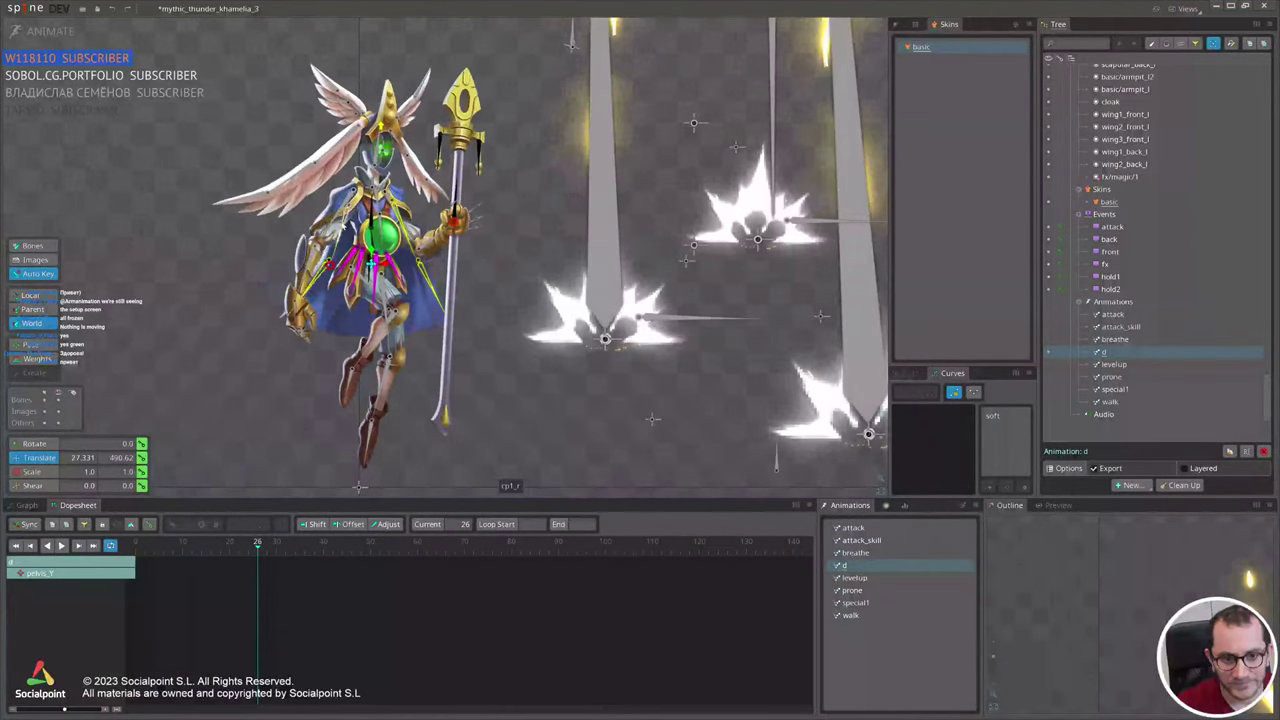
Select all six cloak physics constraints, from cp1_r through cp2_r2.
left_click(343, 228)
left_click(329, 284, "ctrl")
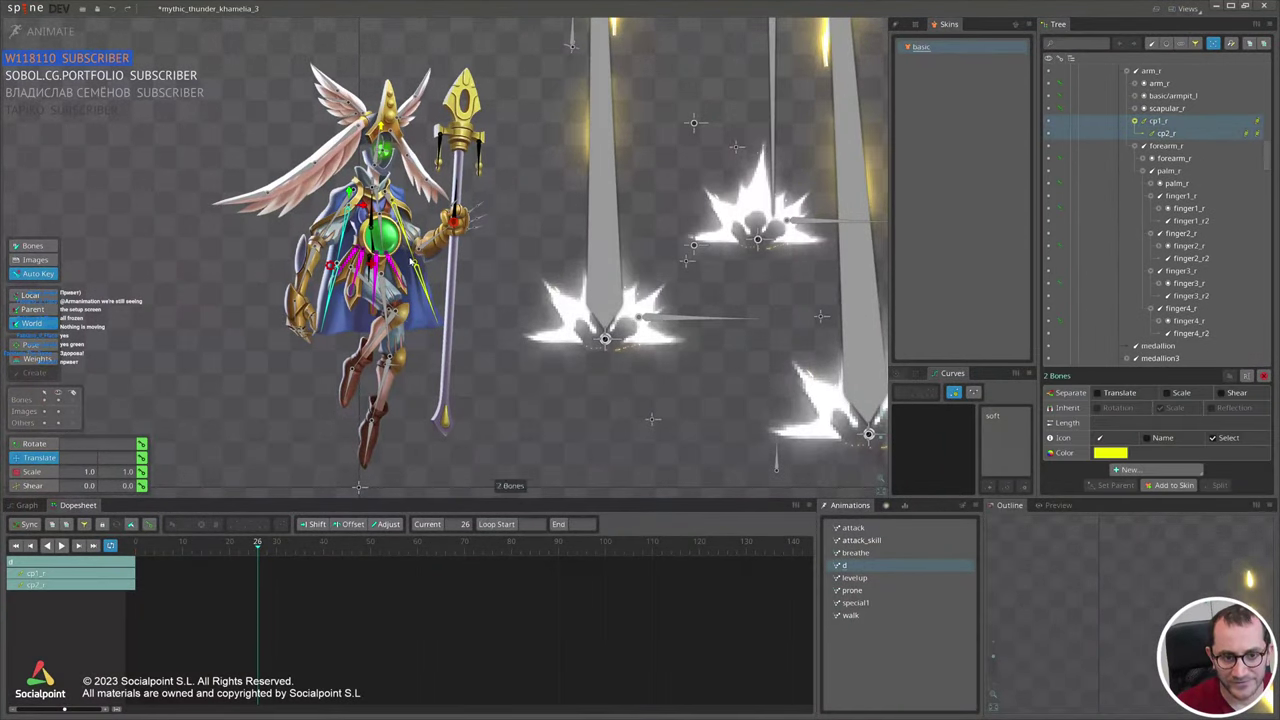
left_click(471, 278, "ctrl")
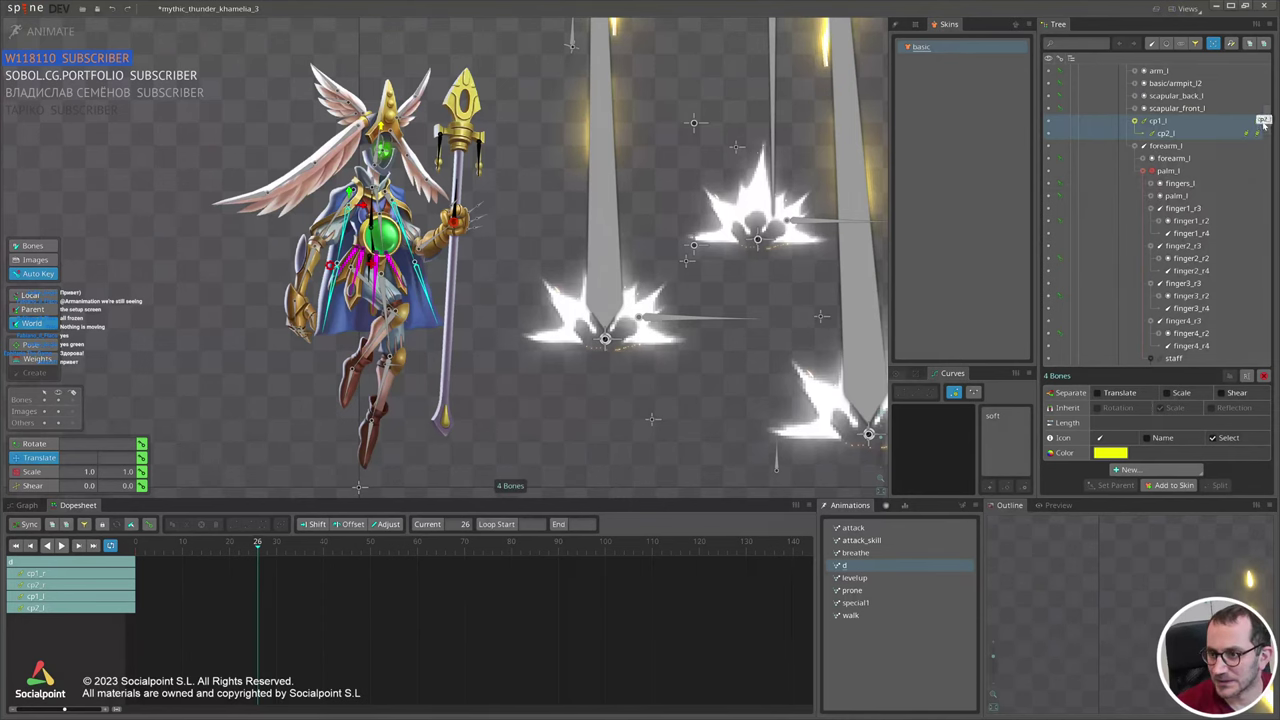
left_click(1263, 121)
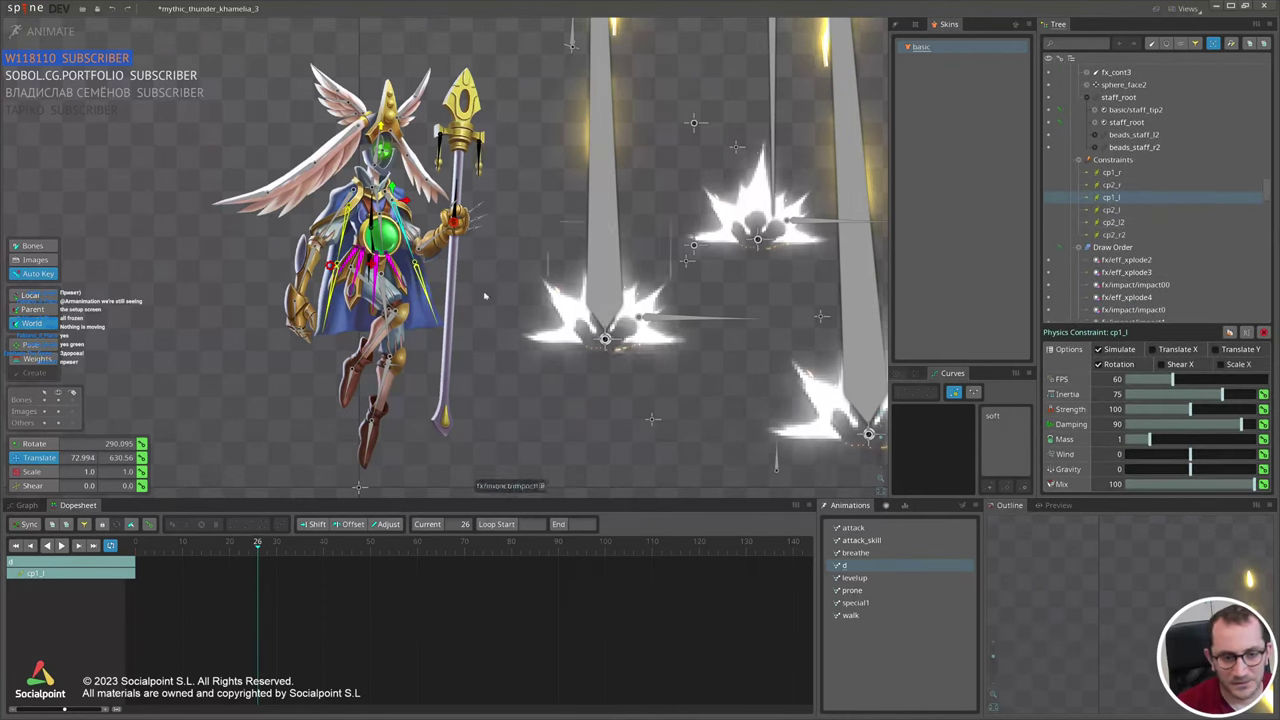
scroll(484, 295, "up", 2)
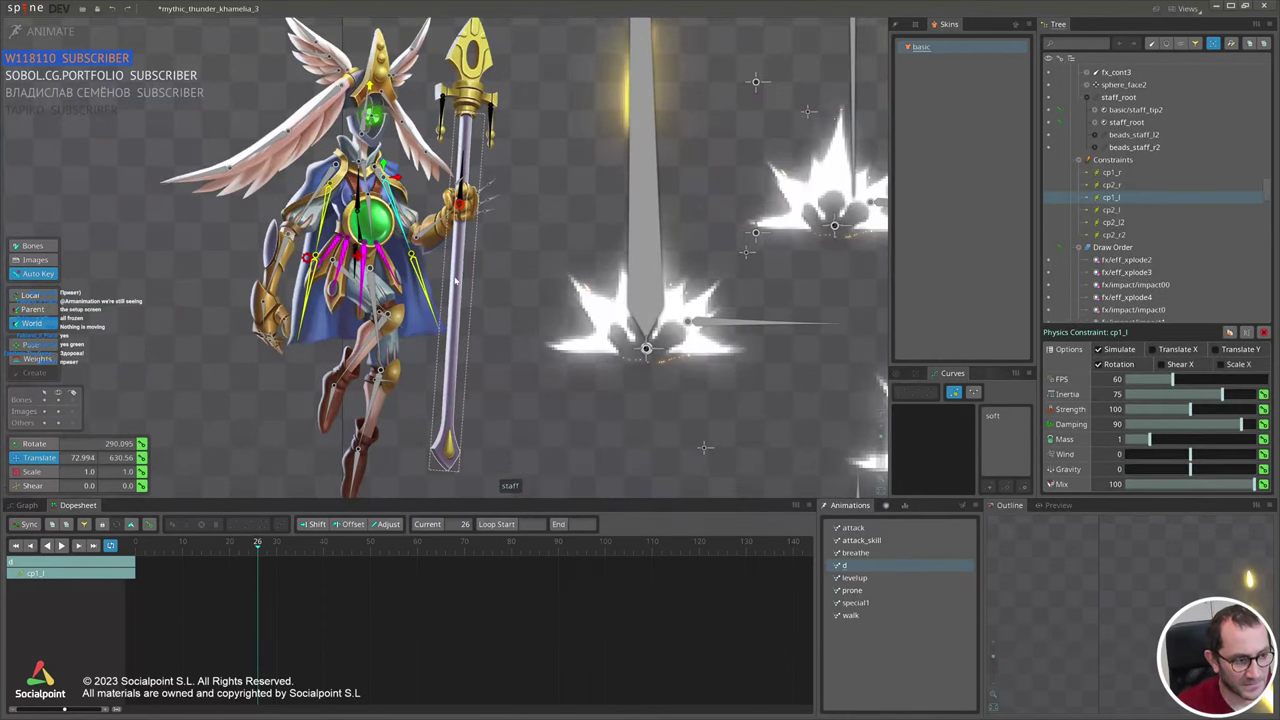
left_click(1136, 173)
left_click(1138, 236, "shift")
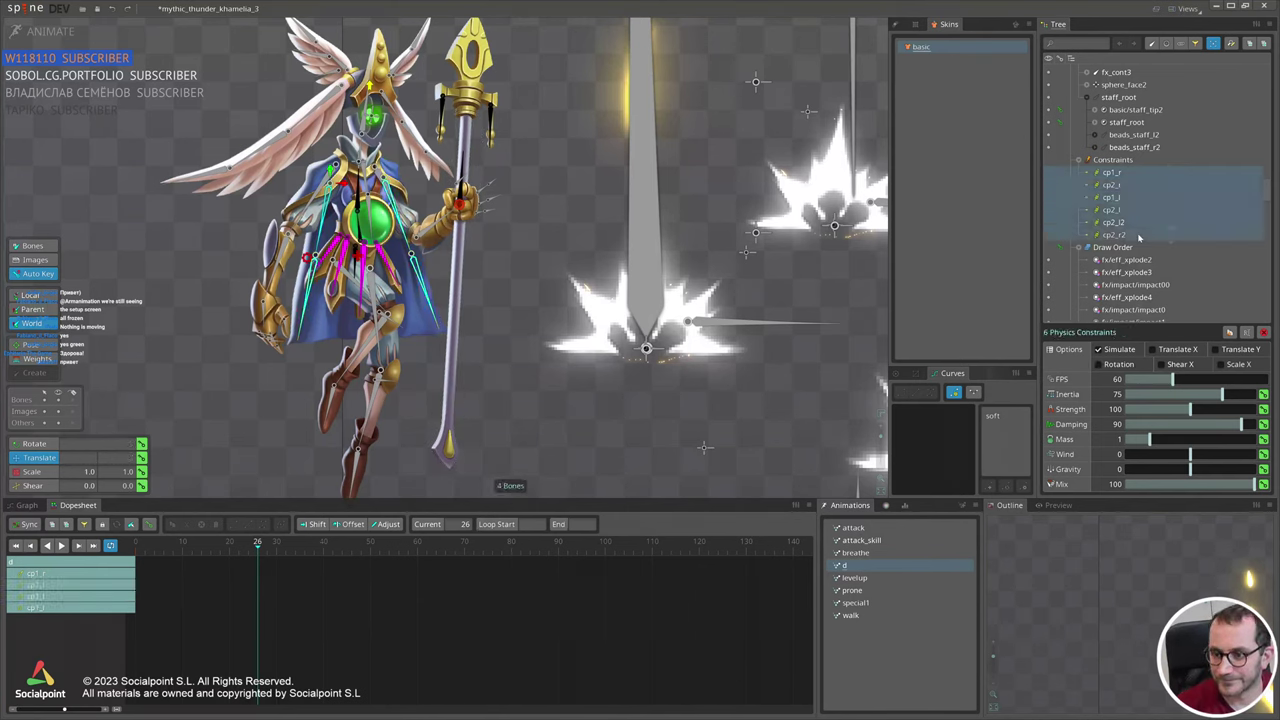
Return the timeline to frame 0, then in Setup mode set Wind to -66.5 on the six cloak constraints.
left_click(91, 552)
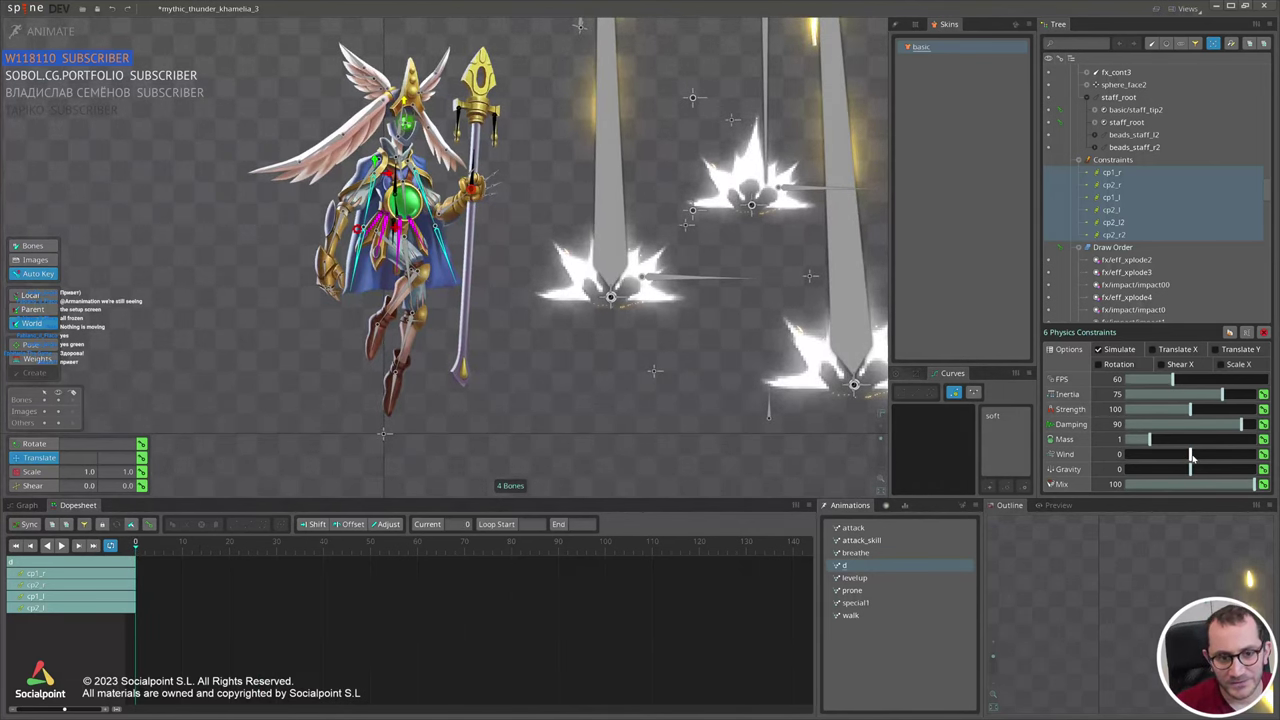
left_click(46, 36)
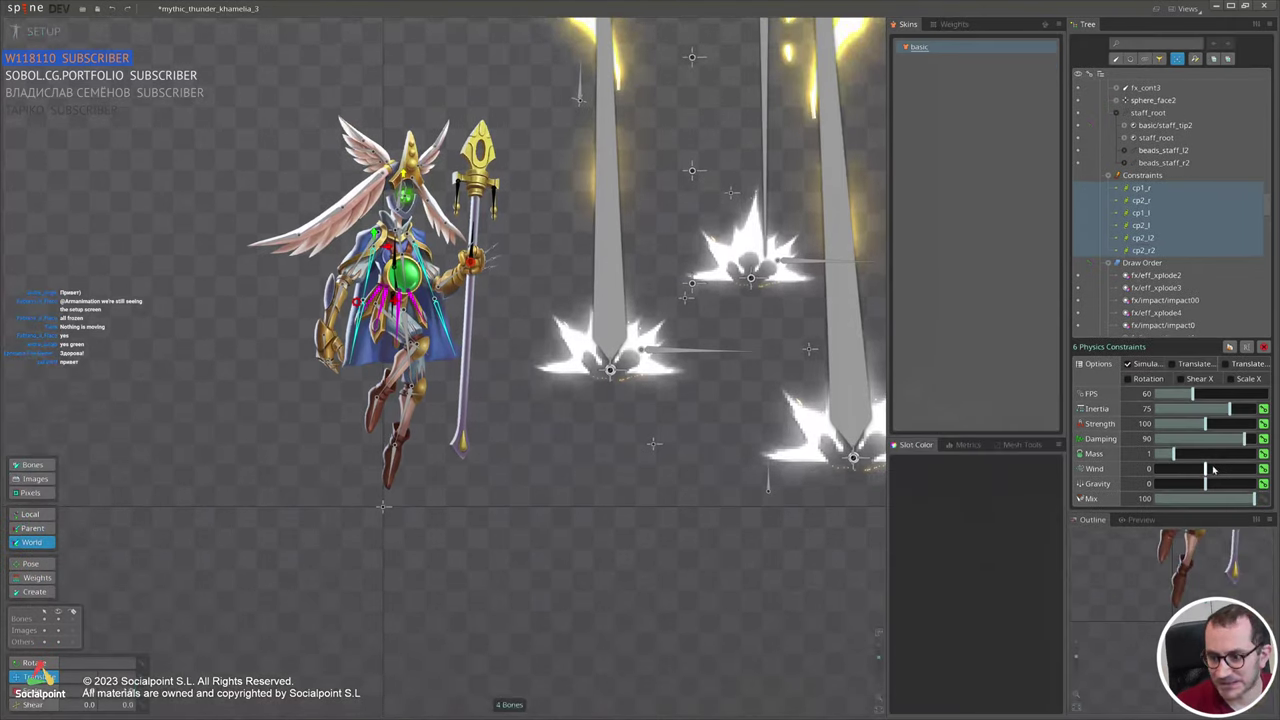
left_click_drag(1206, 469, 1172, 470)
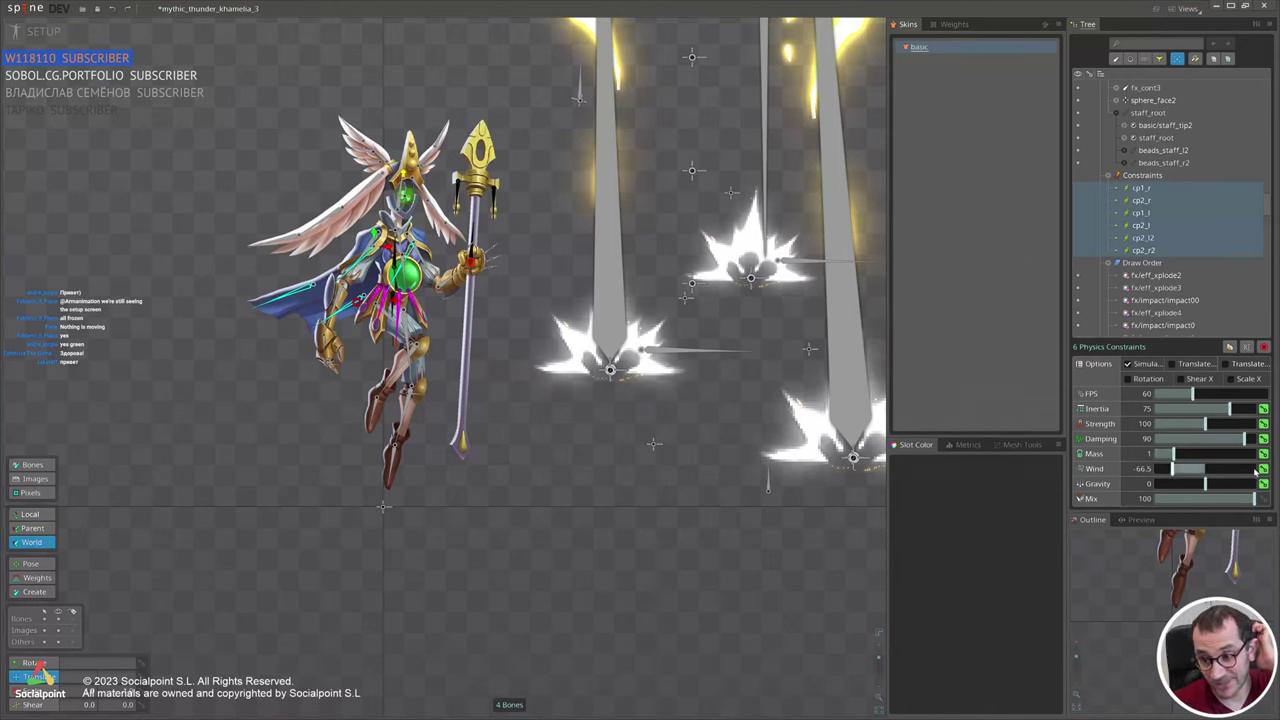
Go back to Animate mode and key the six cloak constraints' Mix at 100 on frame 0.
left_click(35, 30)
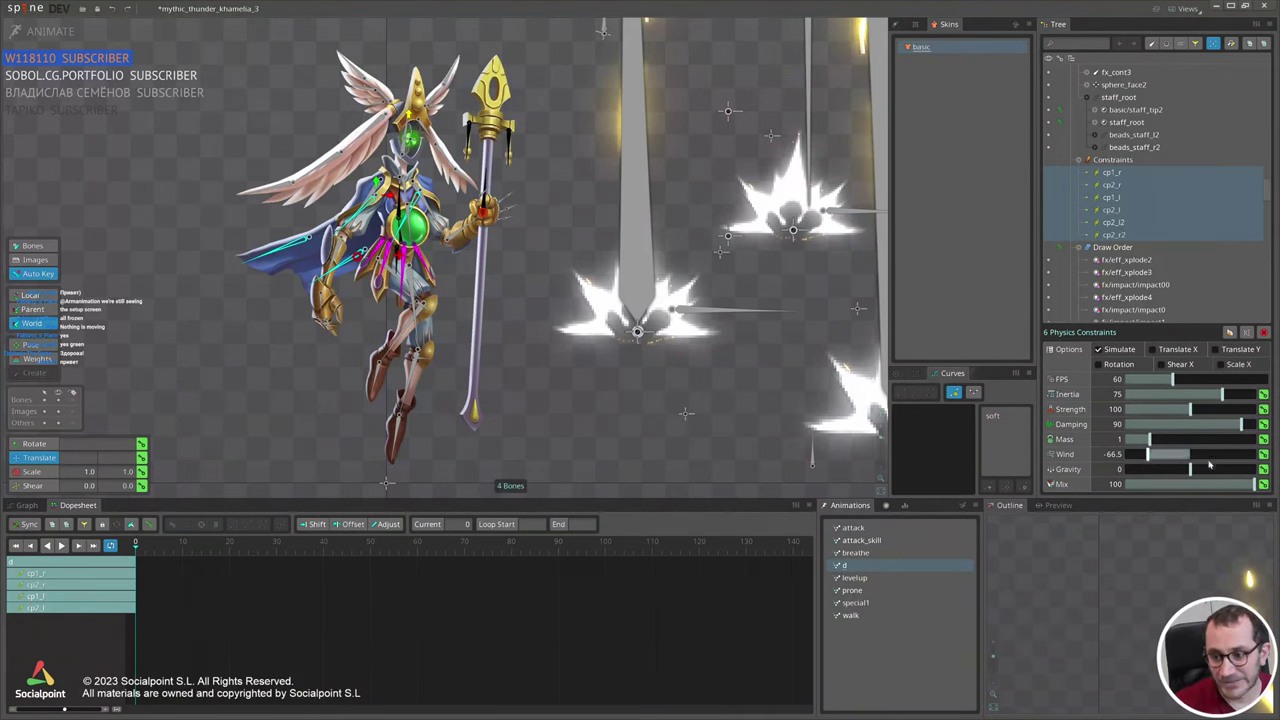
scroll(328, 280, "up", 2)
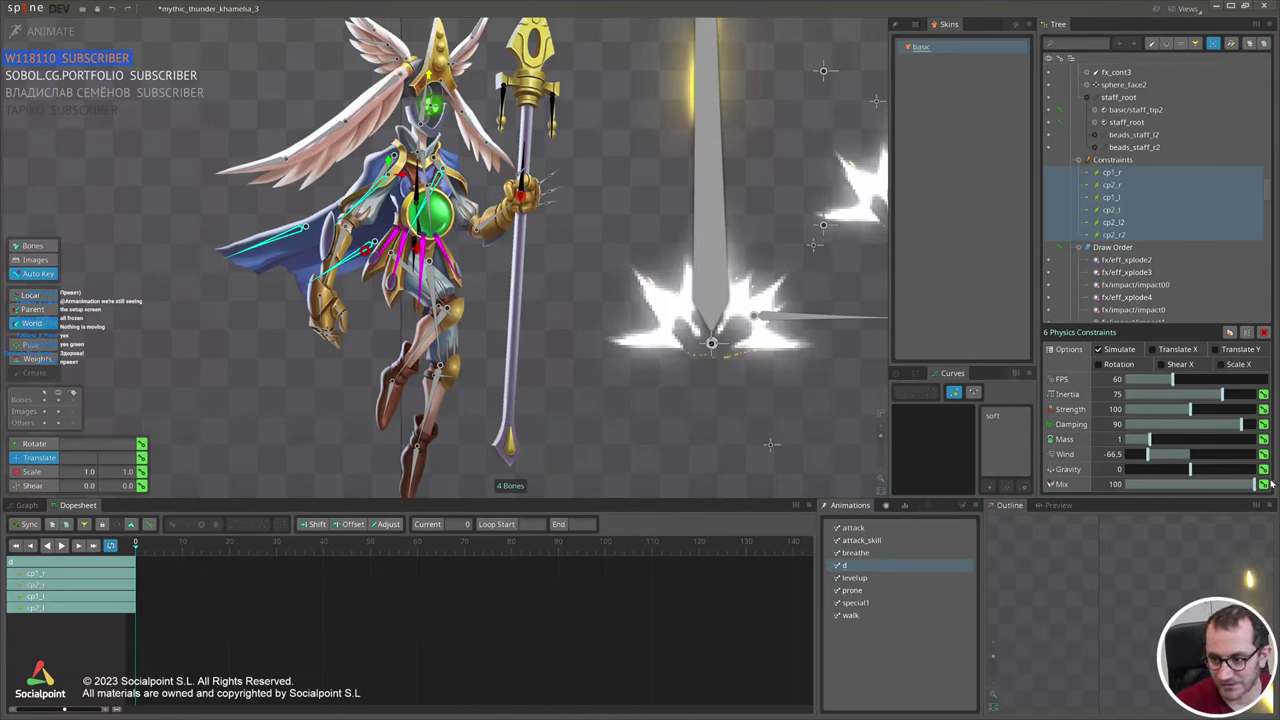
left_click(1263, 484)
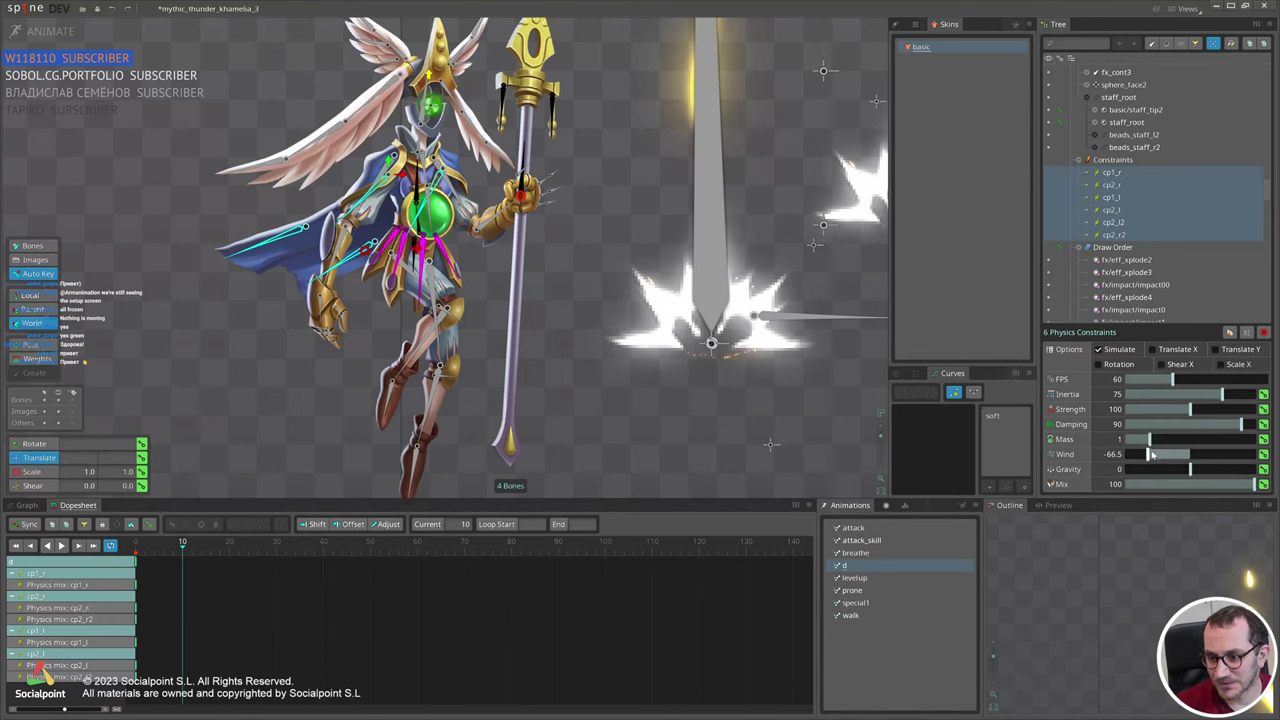
Key the cloak constraints' Mix at 55.86 on frame 10, lower on frame 21, 36.72 on frame 36 and 74.61 on frame 48.
left_click(1198, 485)
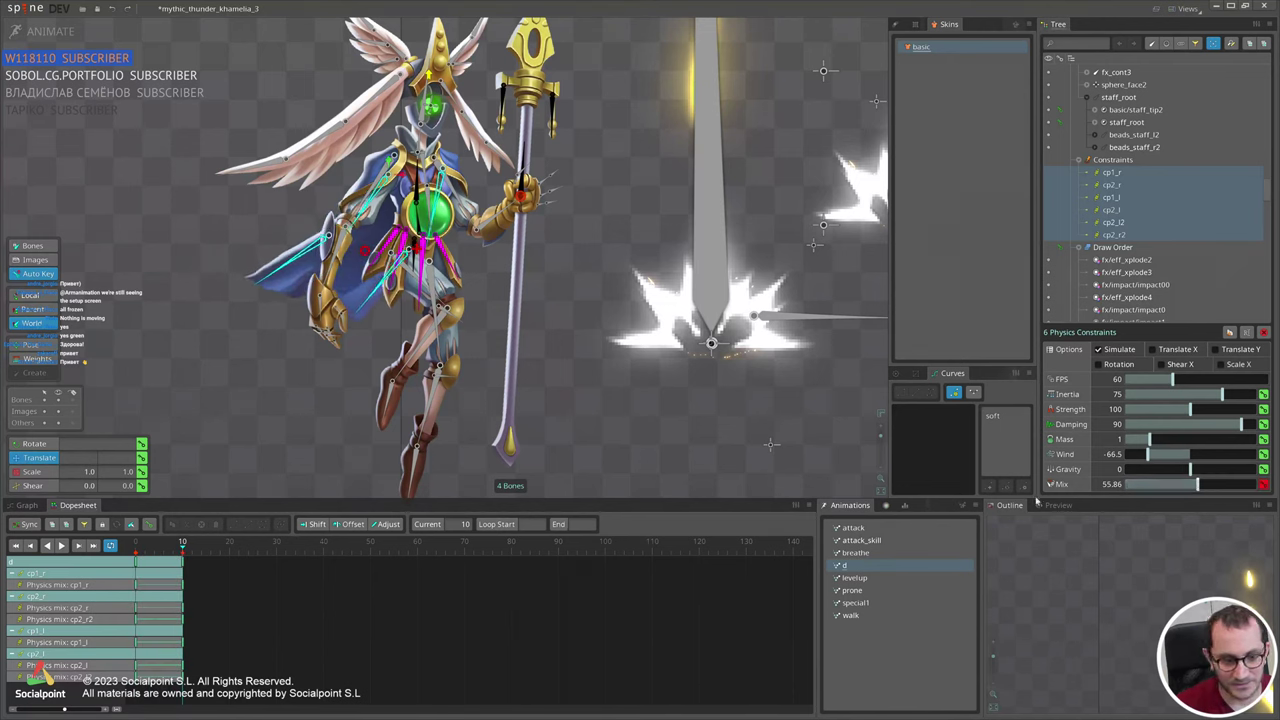
left_click_drag(190, 546, 234, 547)
mouse_move(1199, 485)
left_mouse_down()
mouse_move(1232, 485)
mouse_move(1174, 485)
left_mouse_up()
left_click(304, 547)
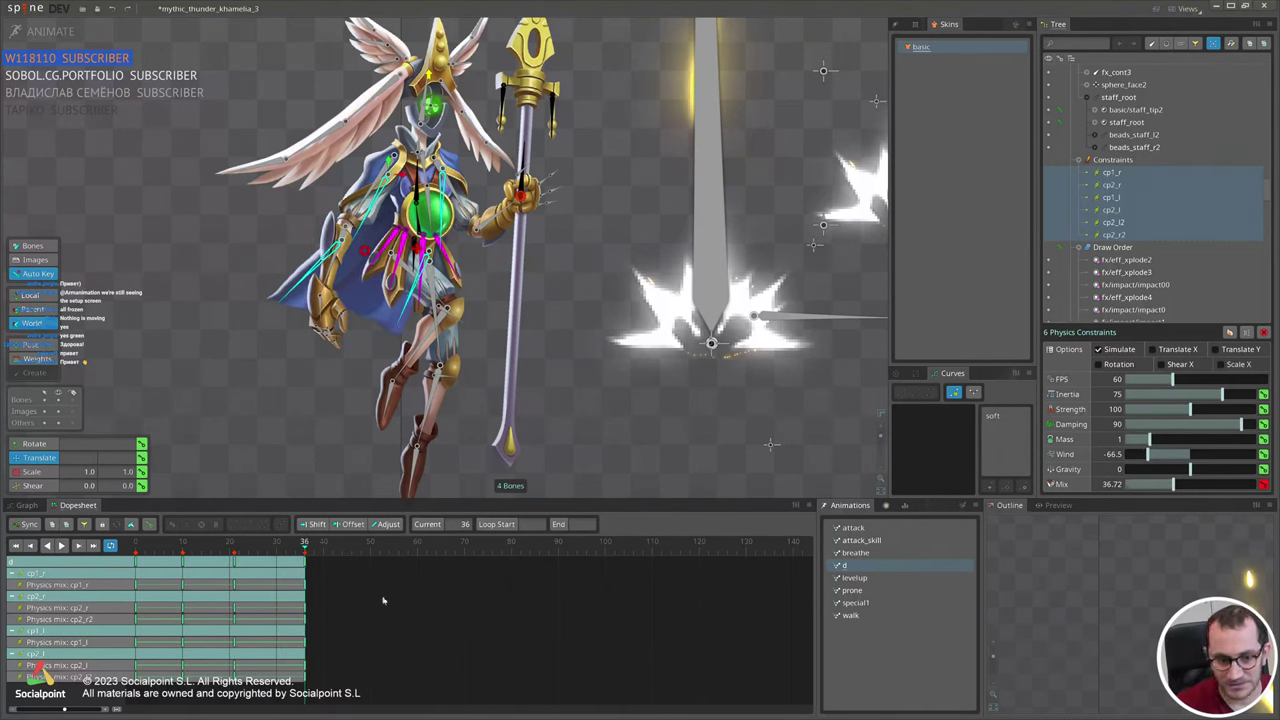
left_click(1220, 484)
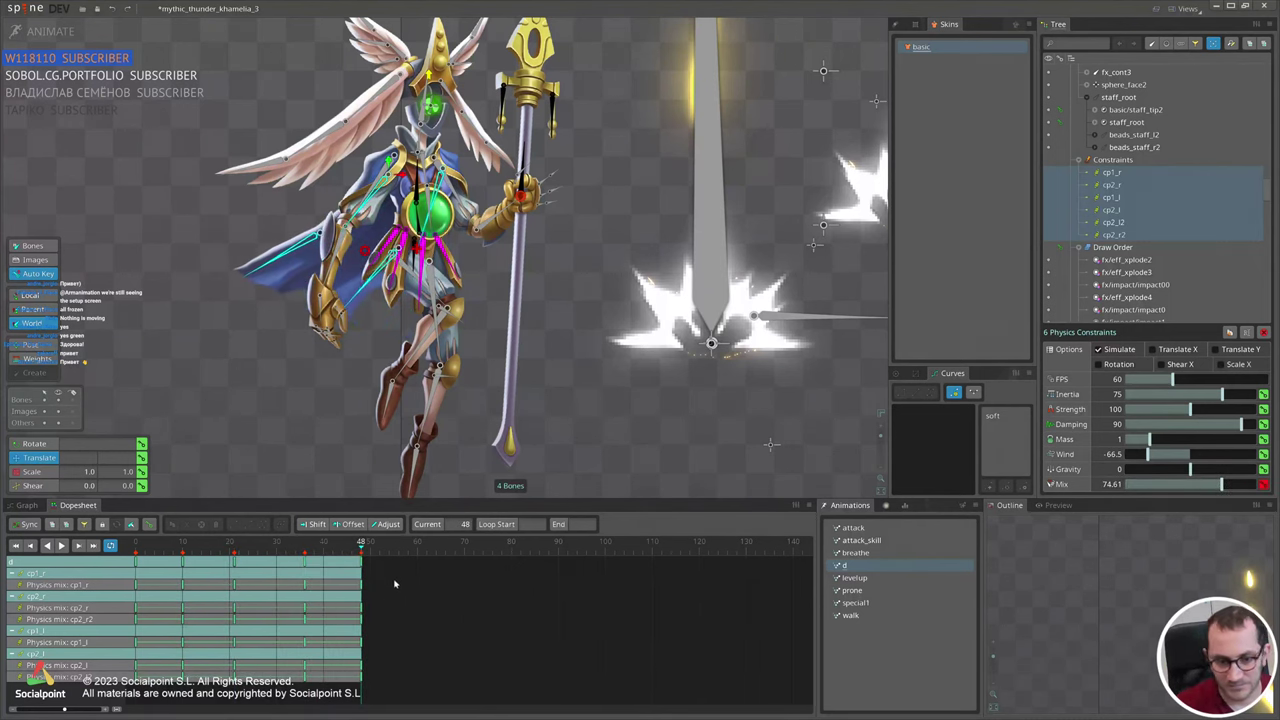
Key the cloak constraints' Mix at 36.33 on frame 64, 88.28 on frame 75, 60.94 on frame 83 and higher on frame 93.
left_click(436, 545)
left_click_drag(1220, 484, 1173, 484)
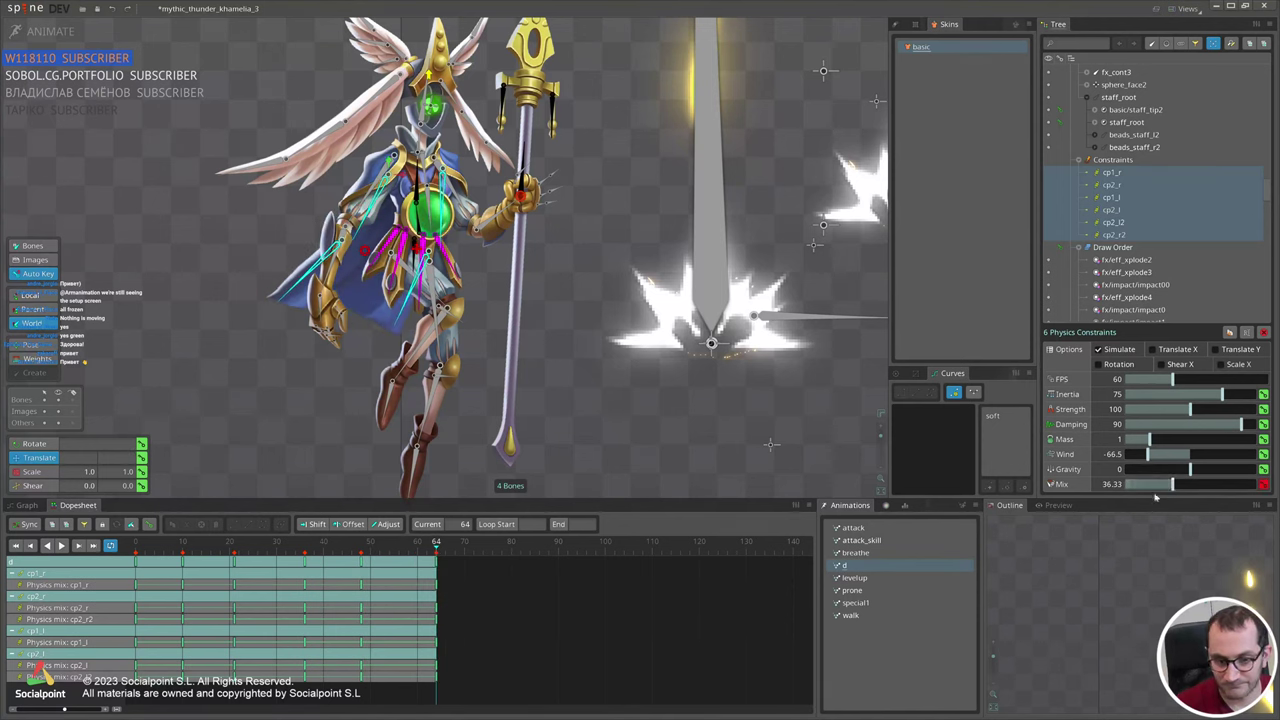
left_click(487, 545)
left_click(1238, 484)
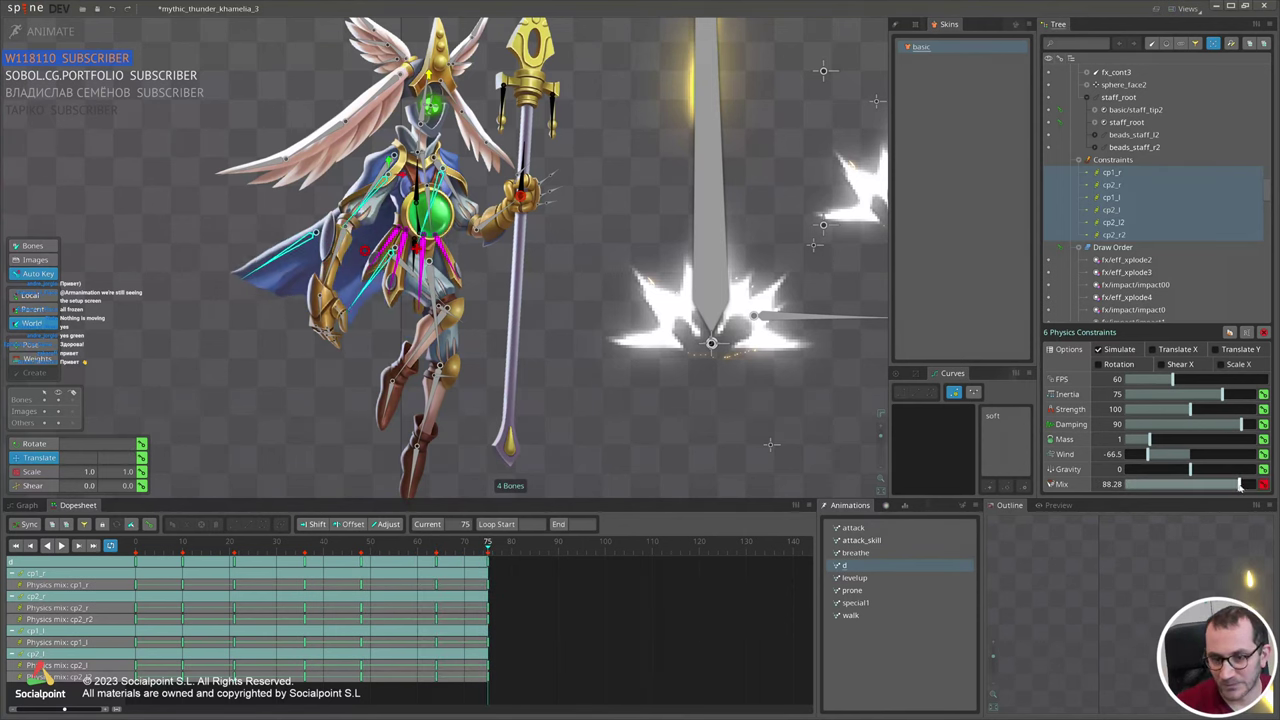
left_click(525, 545)
mouse_move(1210, 491)
left_mouse_down()
mouse_move(1264, 485)
mouse_move(1204, 485)
left_mouse_up()
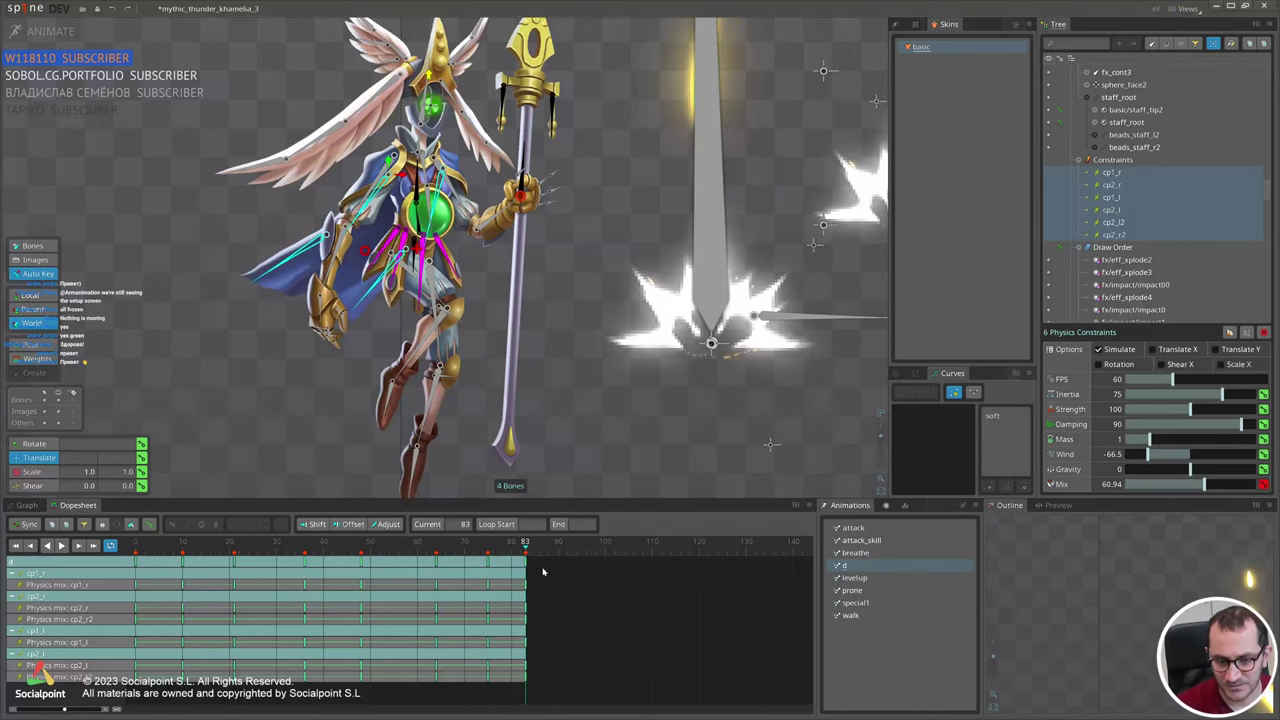
left_click(1238, 486)
Copy the cloak constraints' Mix keys from frame 0 to frame 103 to close the loop.
left_click_drag(643, 648, 124, 557)
left_click(273, 626)
left_click(135, 565)
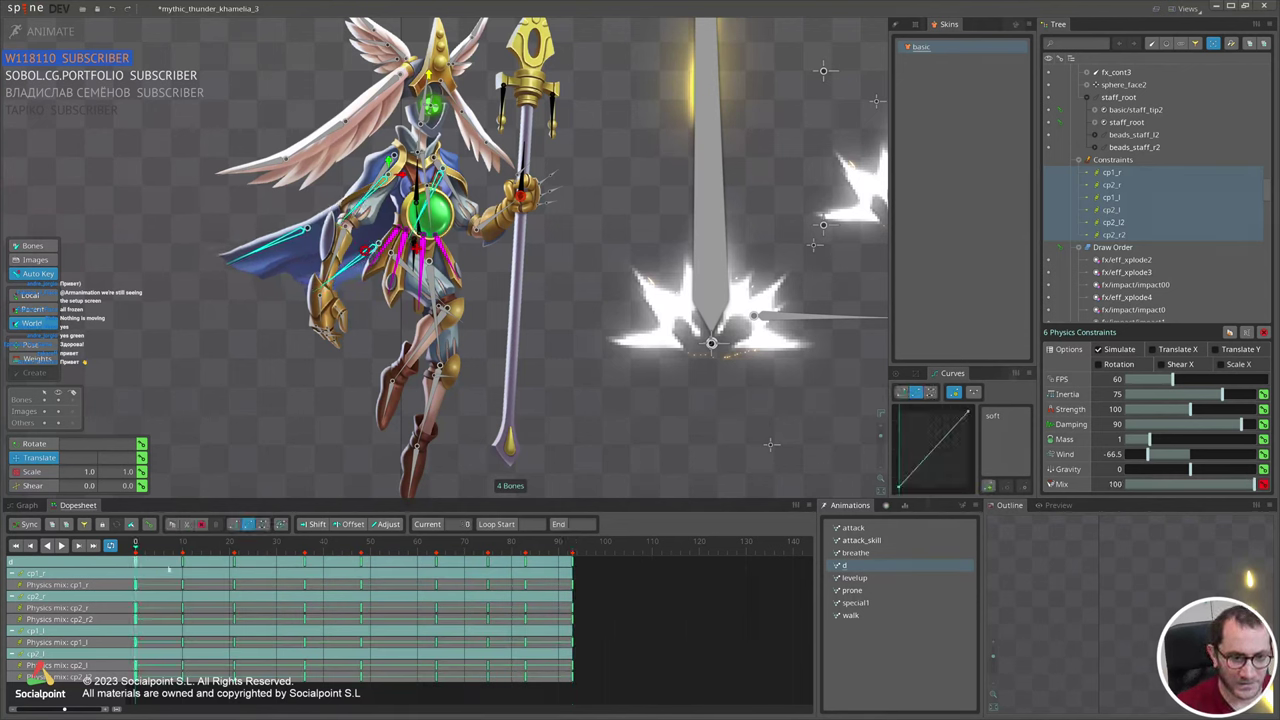
key("ctrl+c")
left_click(620, 543)
key("ctrl+v")
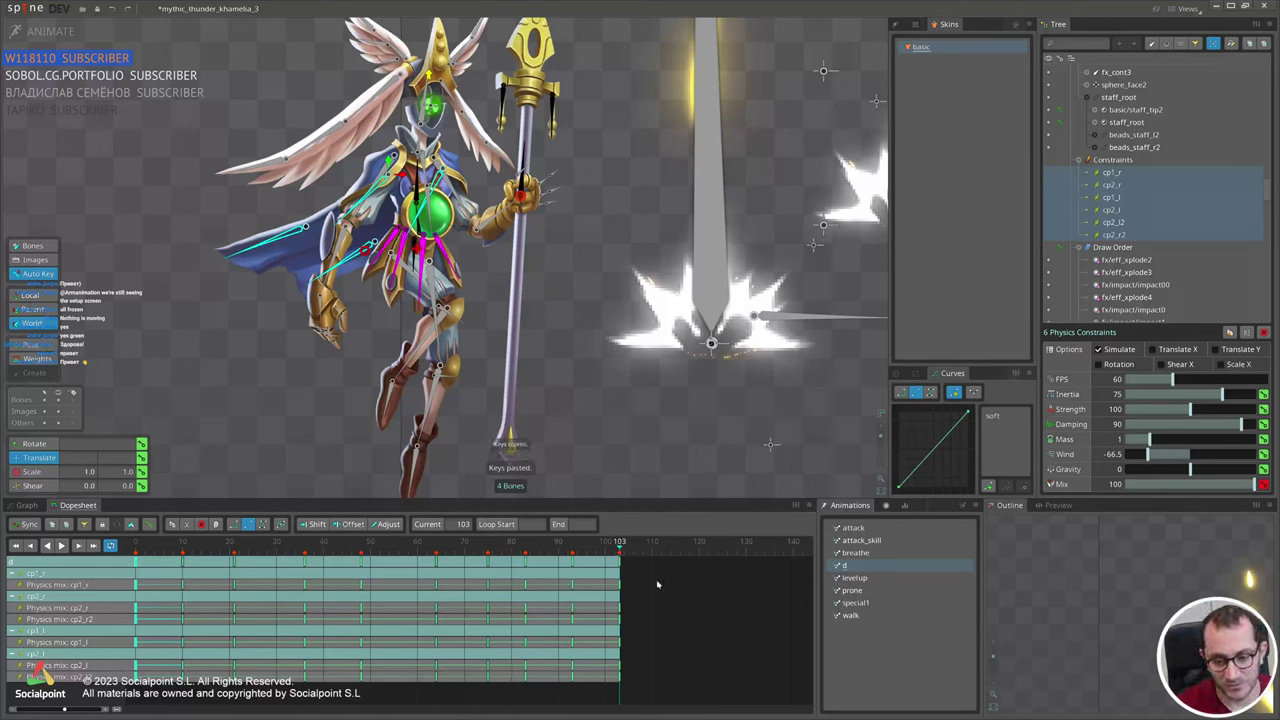
left_click_drag(661, 590, 24, 521)
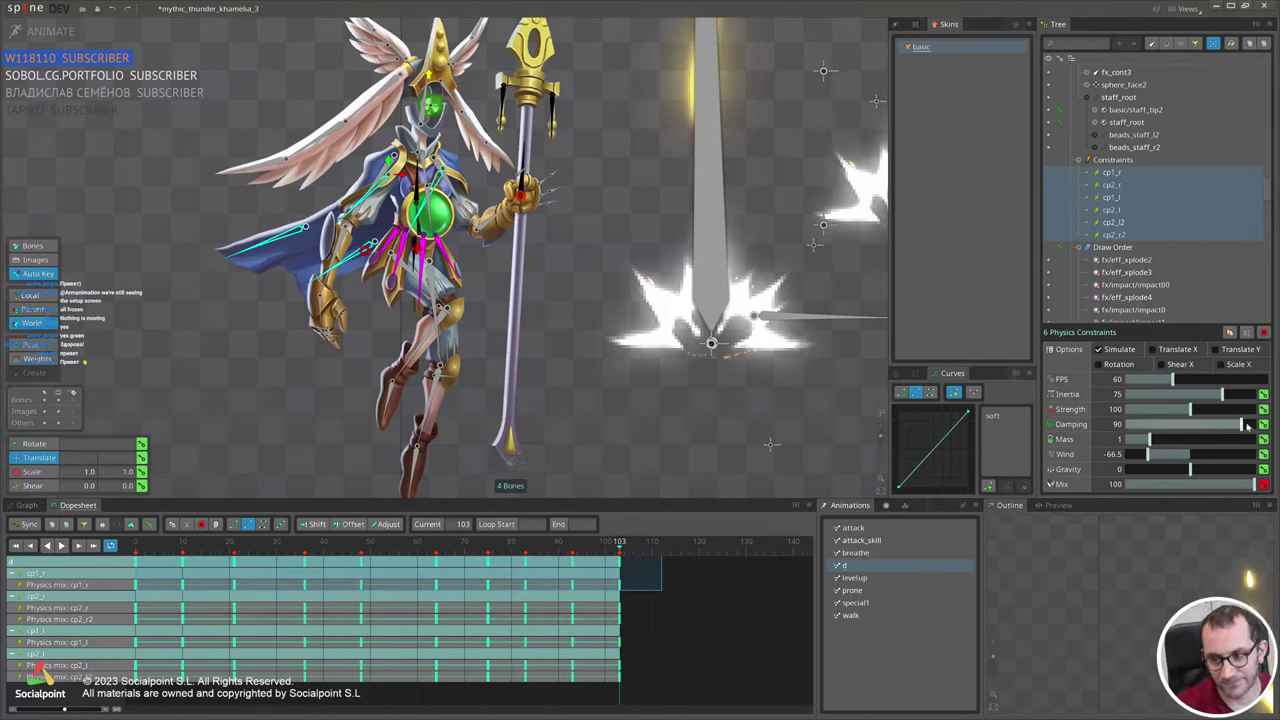
scroll(598, 432, "down", 1)
mouse_move(598, 432)
left_mouse_down()
mouse_move(583, 403)
mouse_move(575, 437)
left_mouse_up()
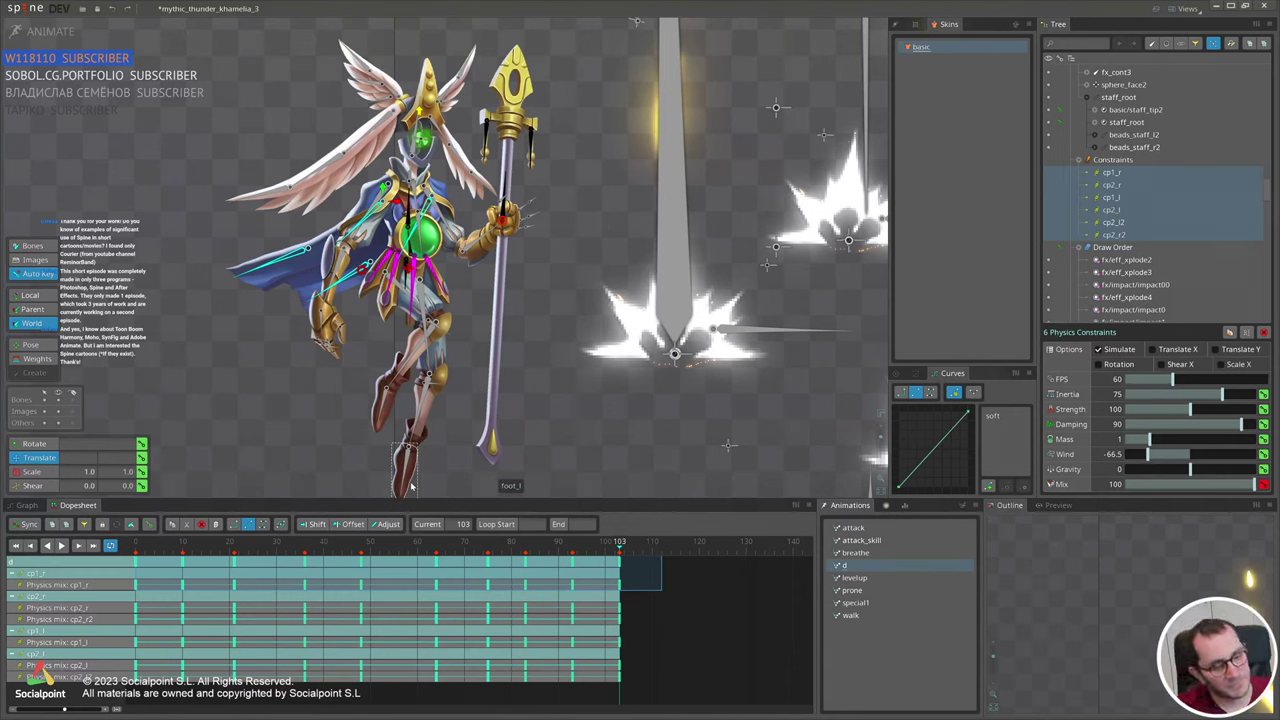
scroll(558, 430, "down", 2)
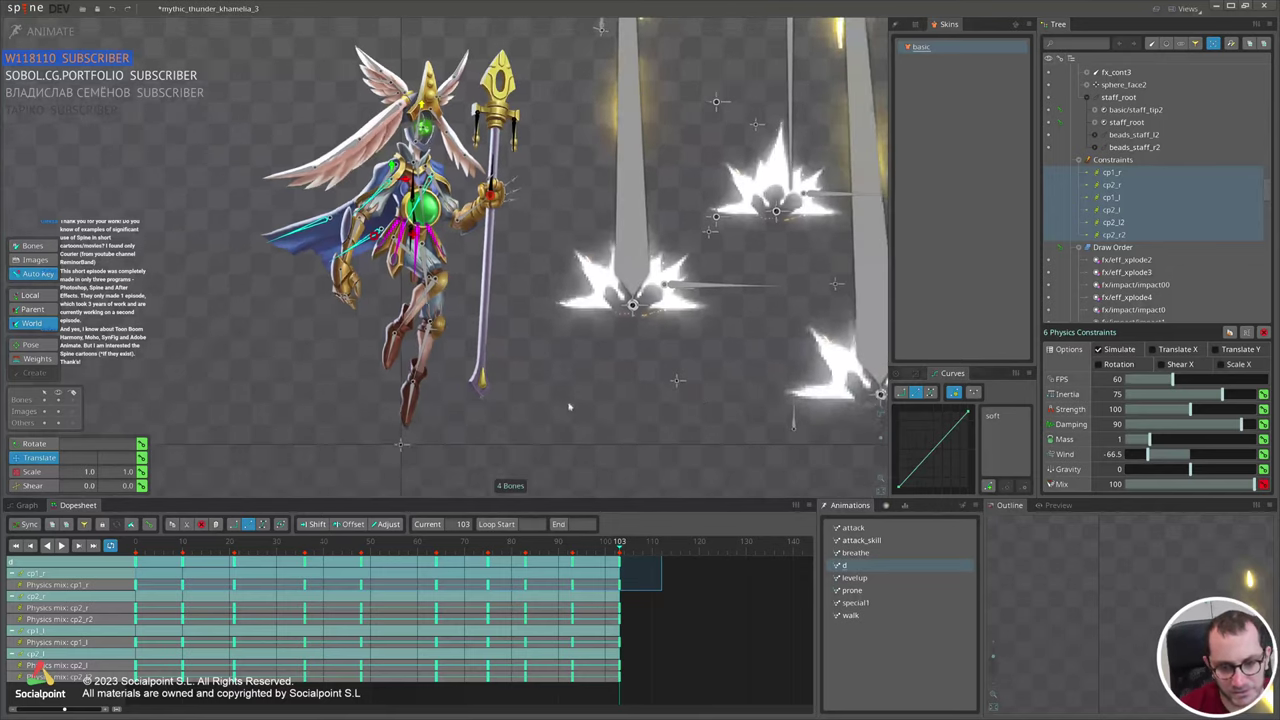
left_click(672, 625)
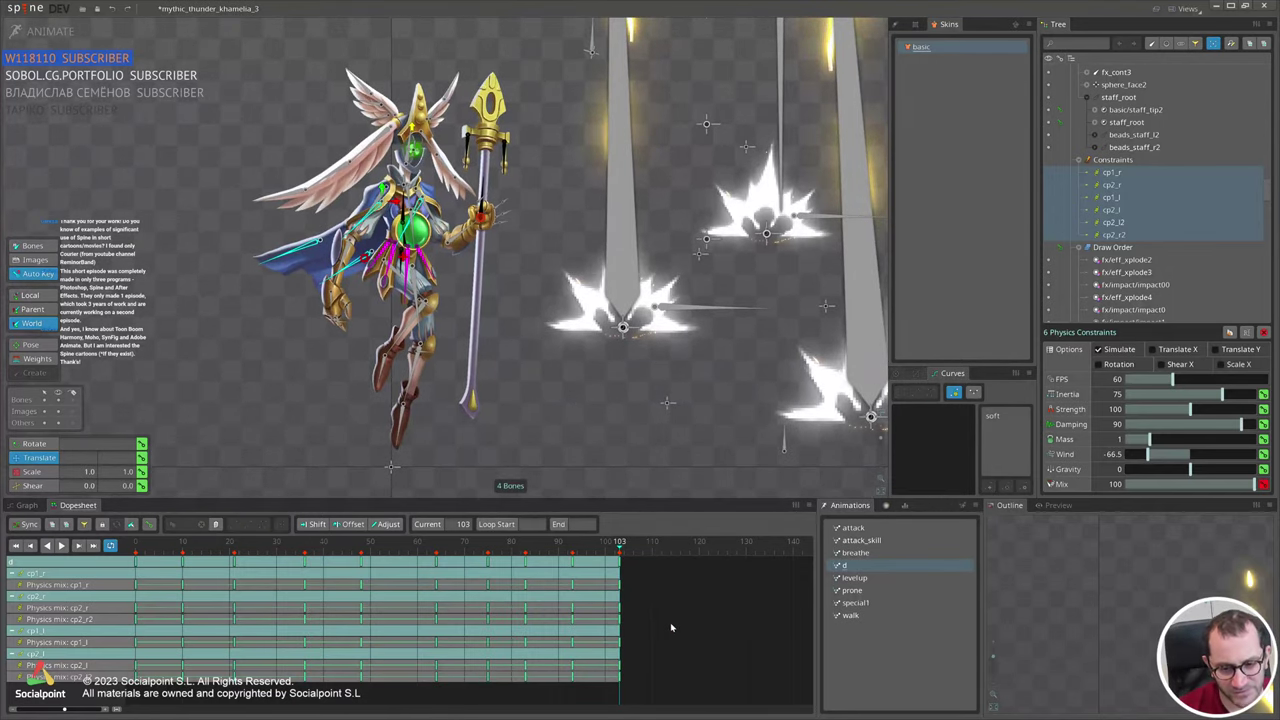
Play the d animation from frame 0 to examine how the Mix keys move the cloak.
scroll(526, 432, "down", 3)
left_click_drag(540, 431, 463, 449)
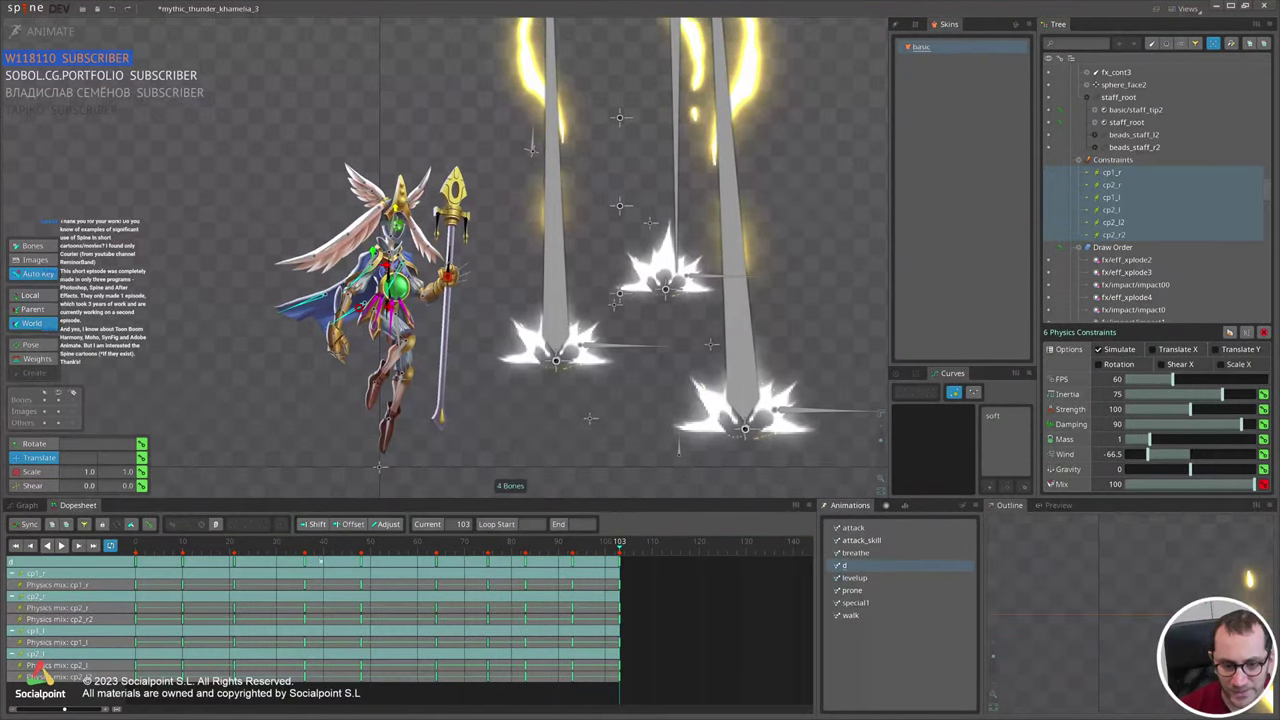
left_click_drag(149, 548, 134, 547)
left_click_drag(501, 460, 477, 457)
key("d")
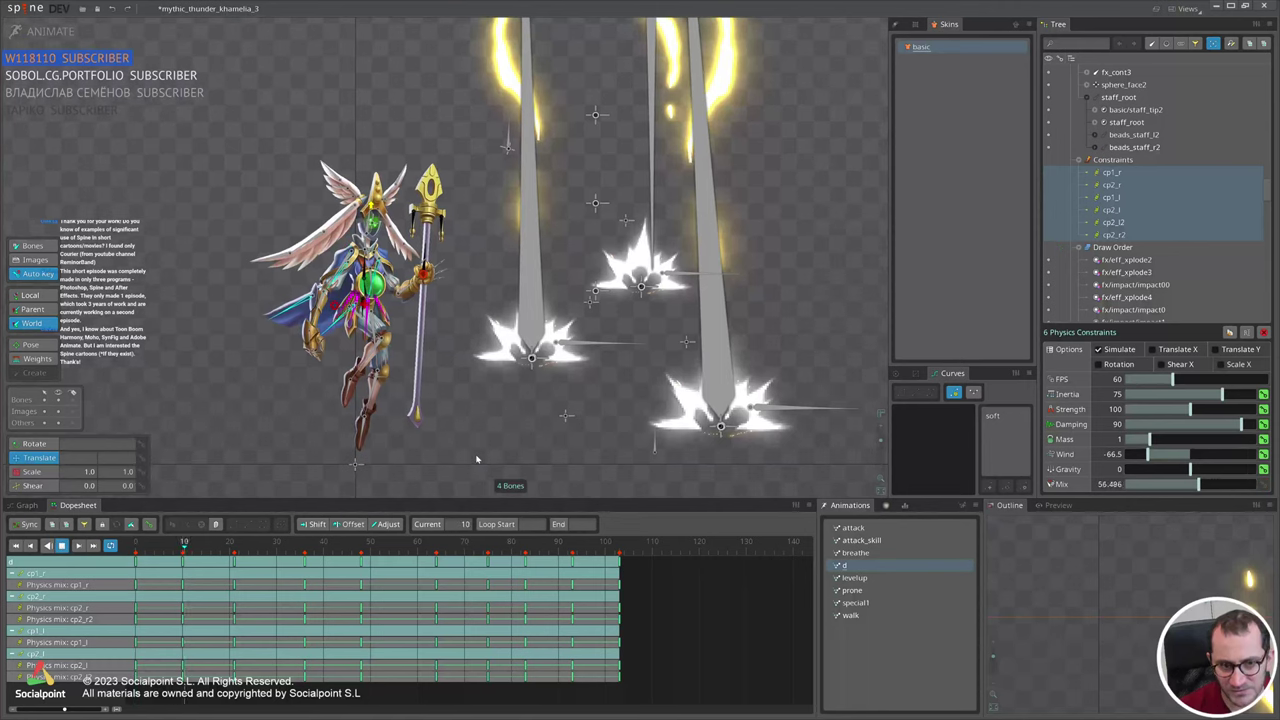
key("d")
Apply the soft curve preset to all Mix keys of the d animation and play it back.
left_click_drag(728, 636, 132, 556)
double_click(1002, 419)
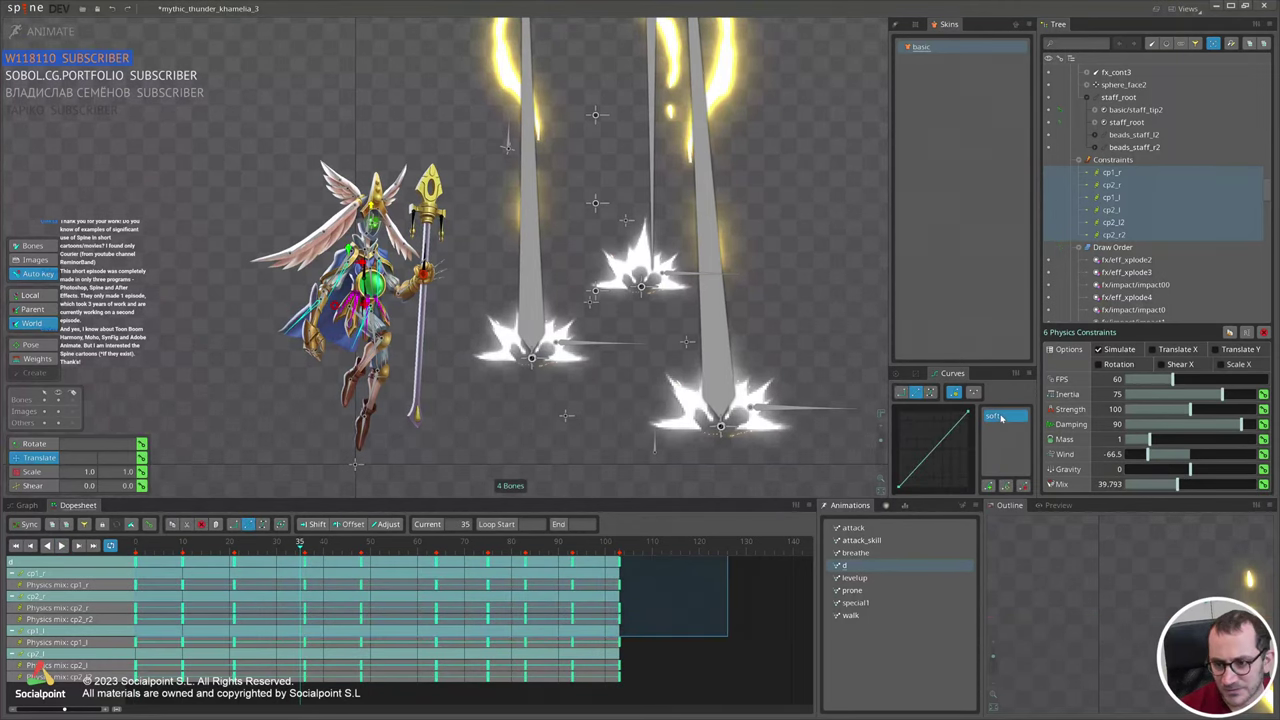
left_click_drag(541, 396, 616, 391)
key("d")
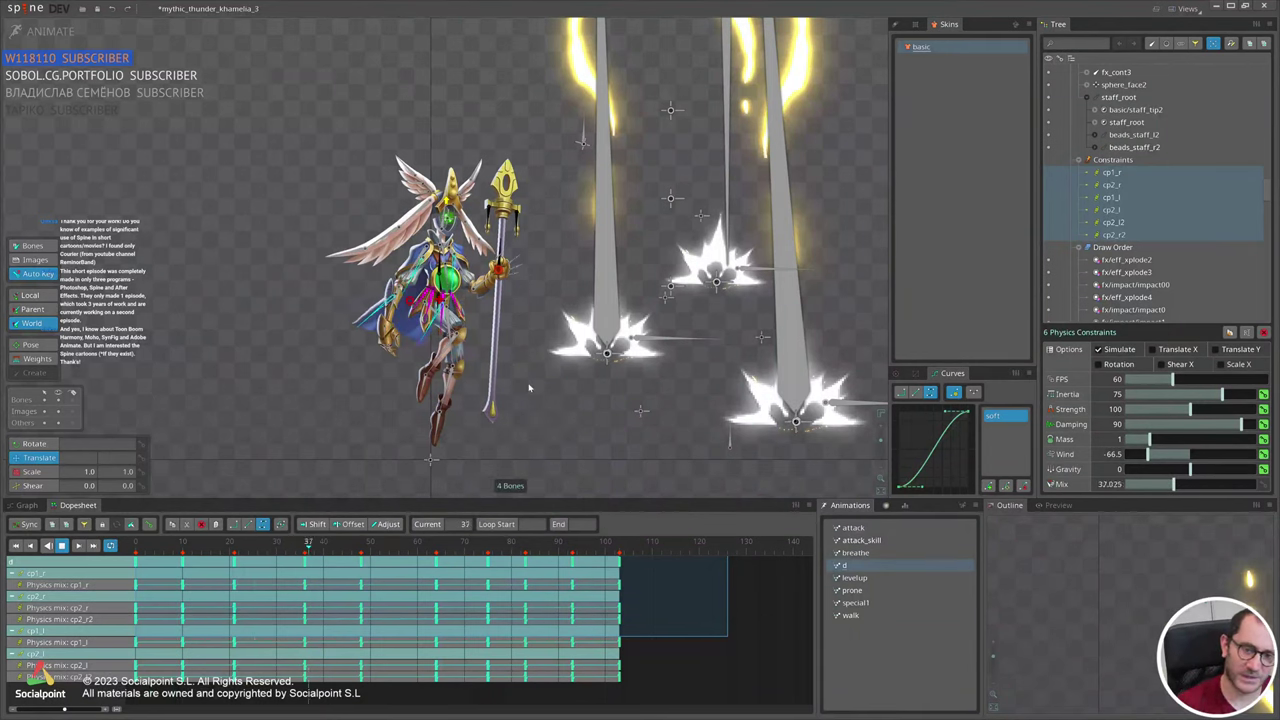
Offset the Mix keys of the cloak constraints in time from one another, looping them within the animation, and play back the result.
key("space")
left_click_drag(363, 586, 389, 688)
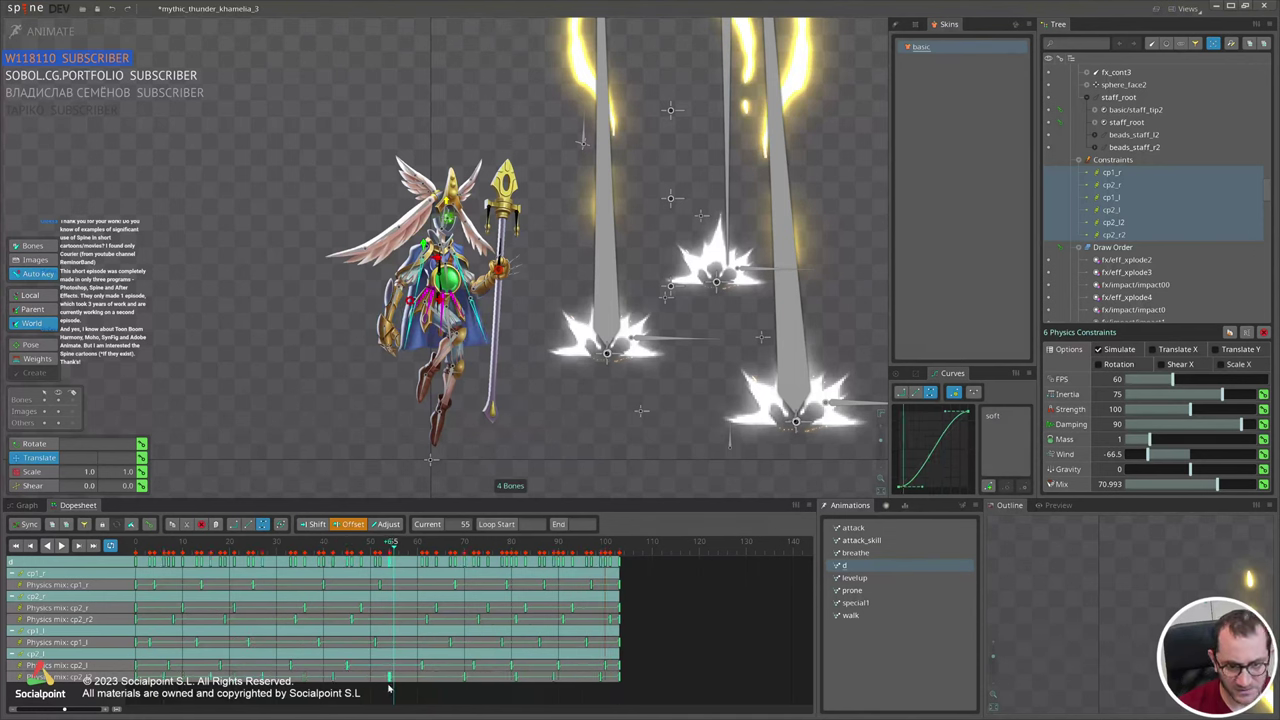
key("space")
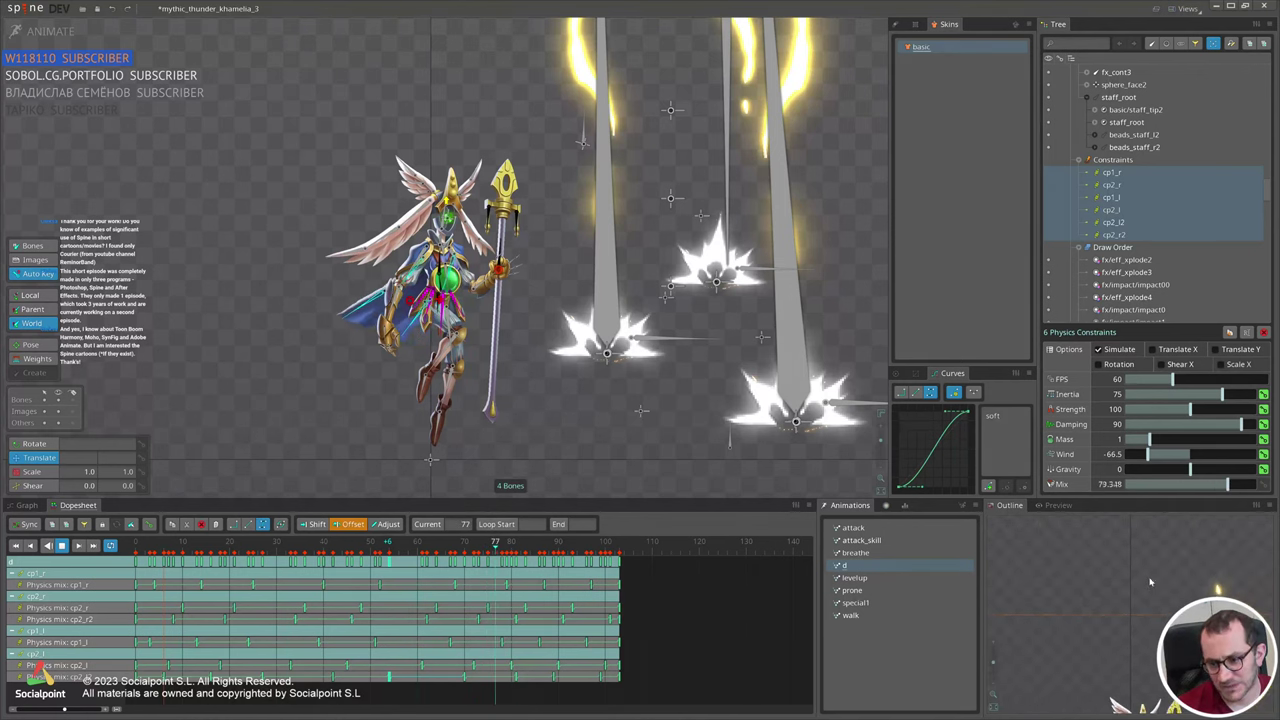
scroll(412, 250, "up", 5)
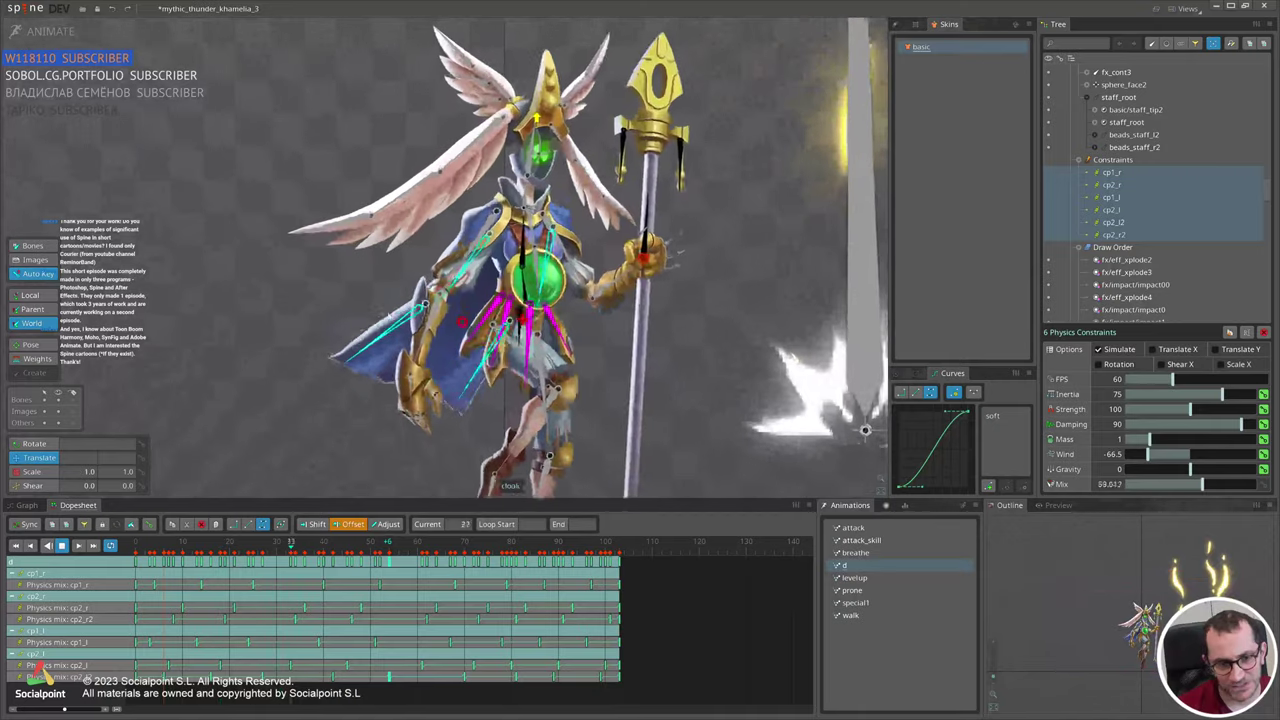
Try to key a rotation of the cp2_r cloak bone on frame 13.
key("space")
key("d")
left_click(346, 334)
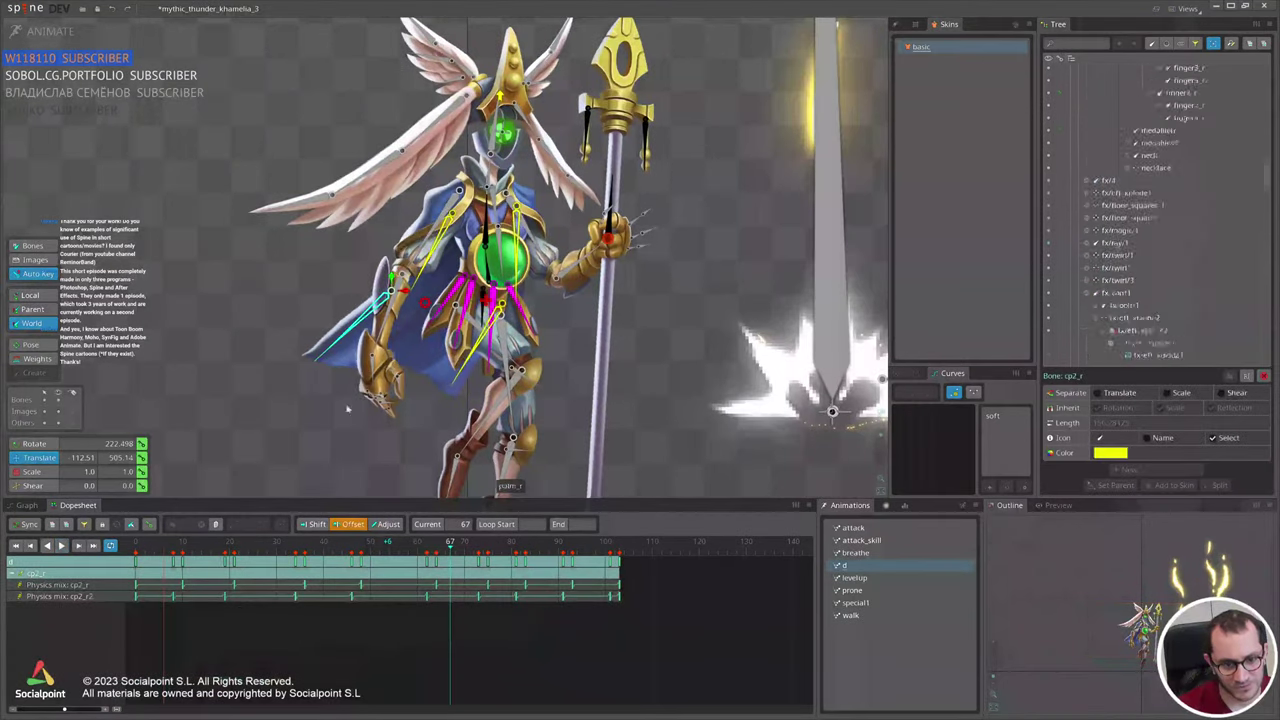
left_click(196, 543)
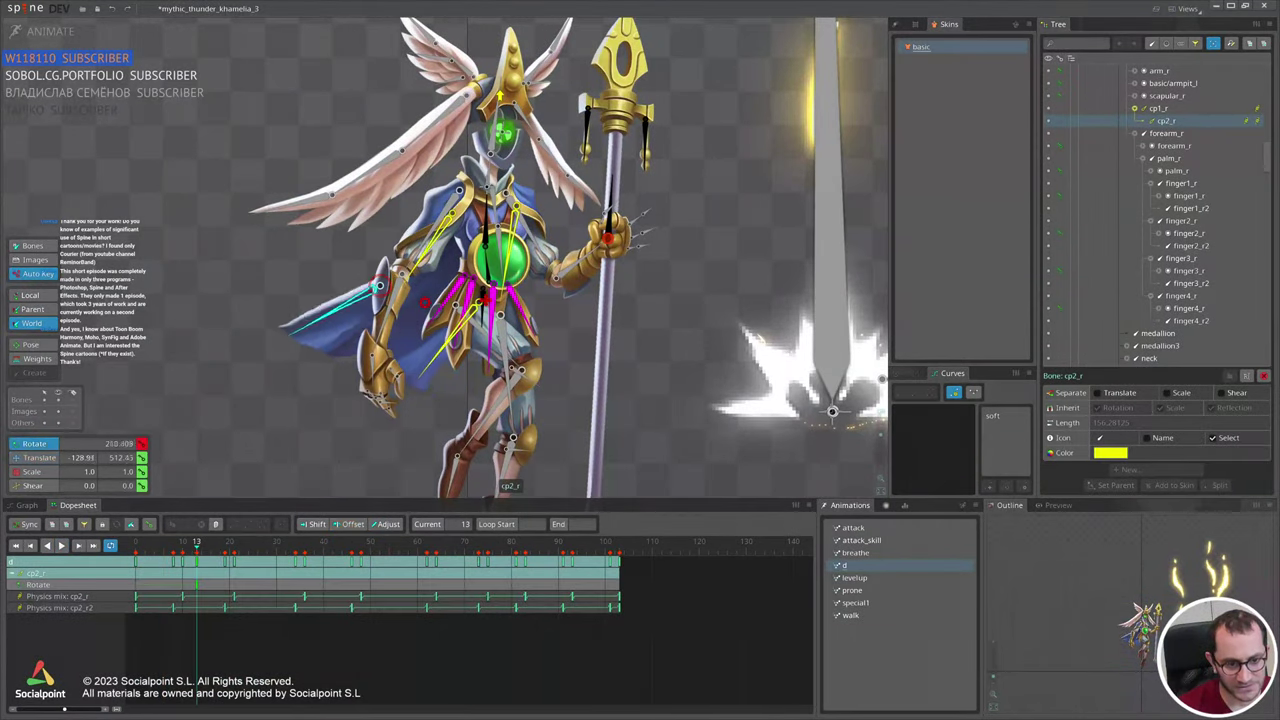
Play the d animation with the offset keys and examine the cloak's motion at different sizes.
key("space")
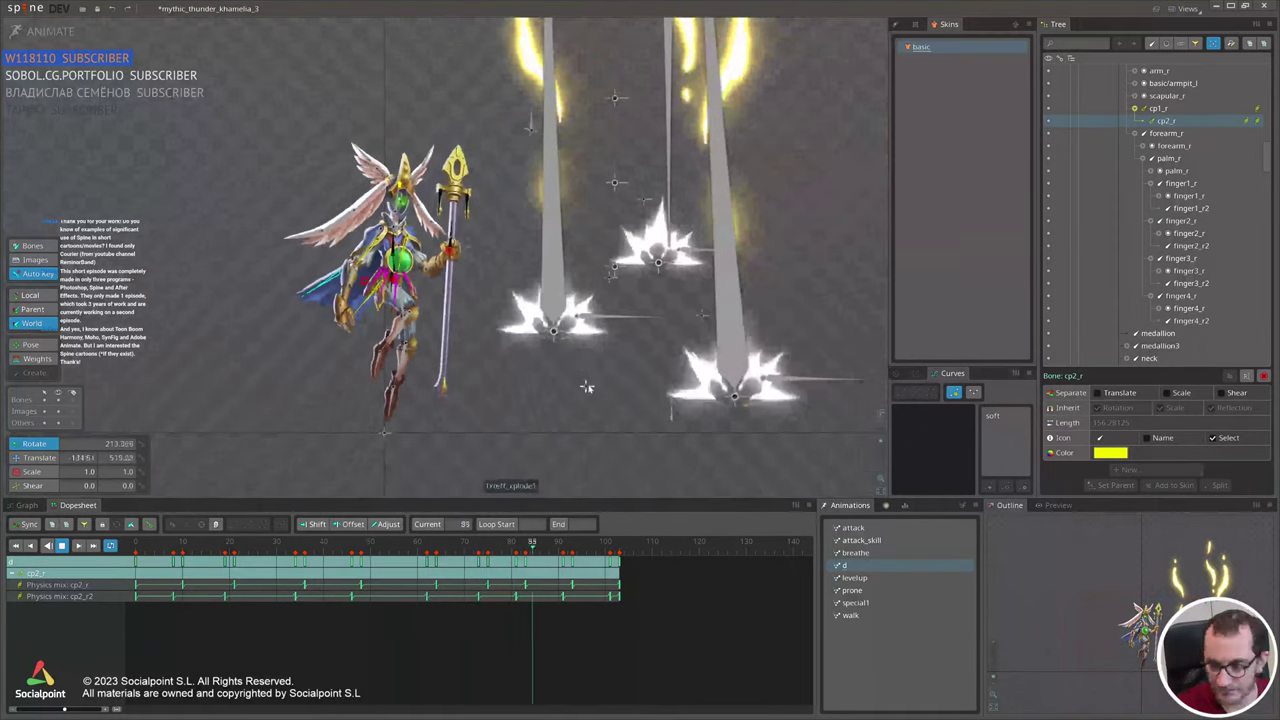
scroll(1135, 640, "up", 5)
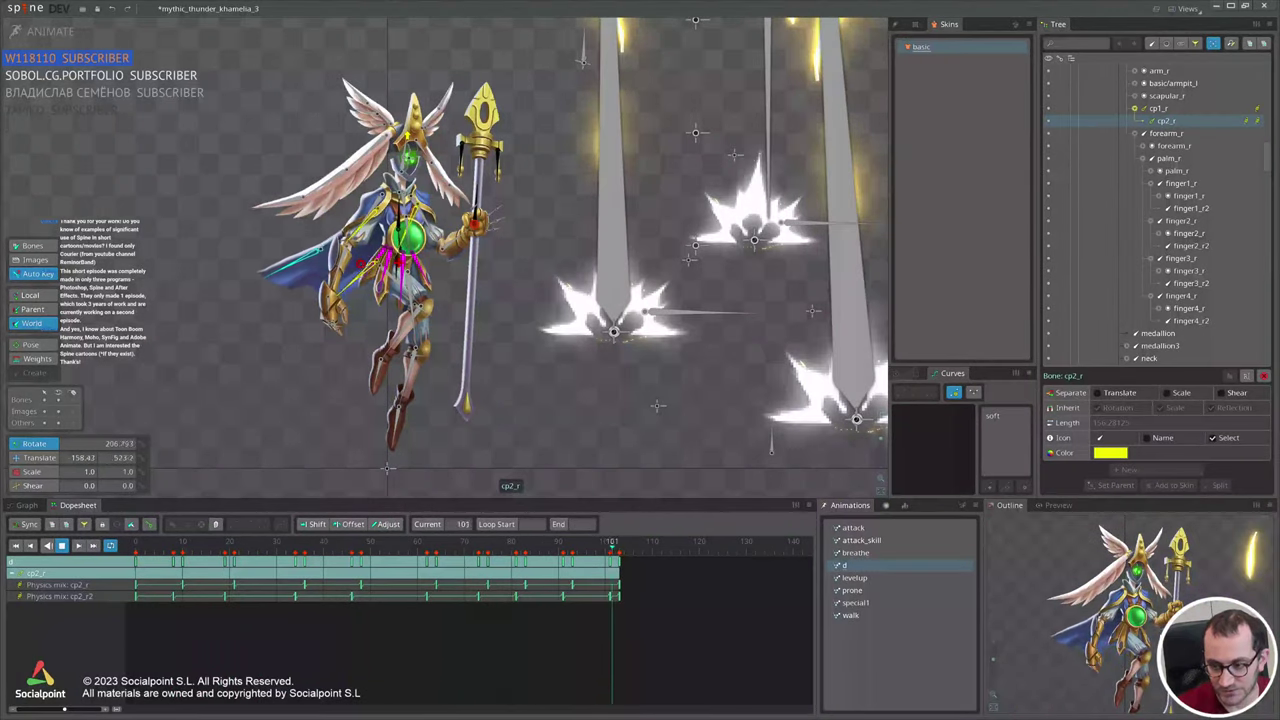
scroll(532, 345, "down", 2)
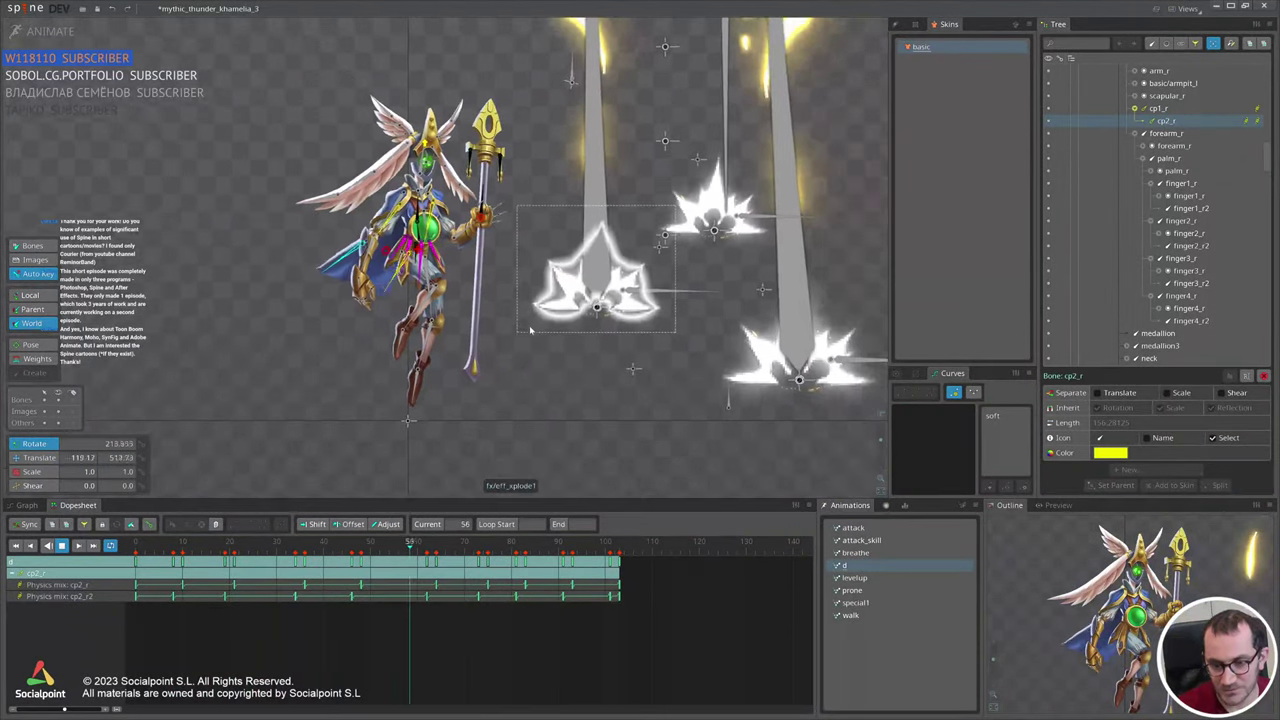
key("space")
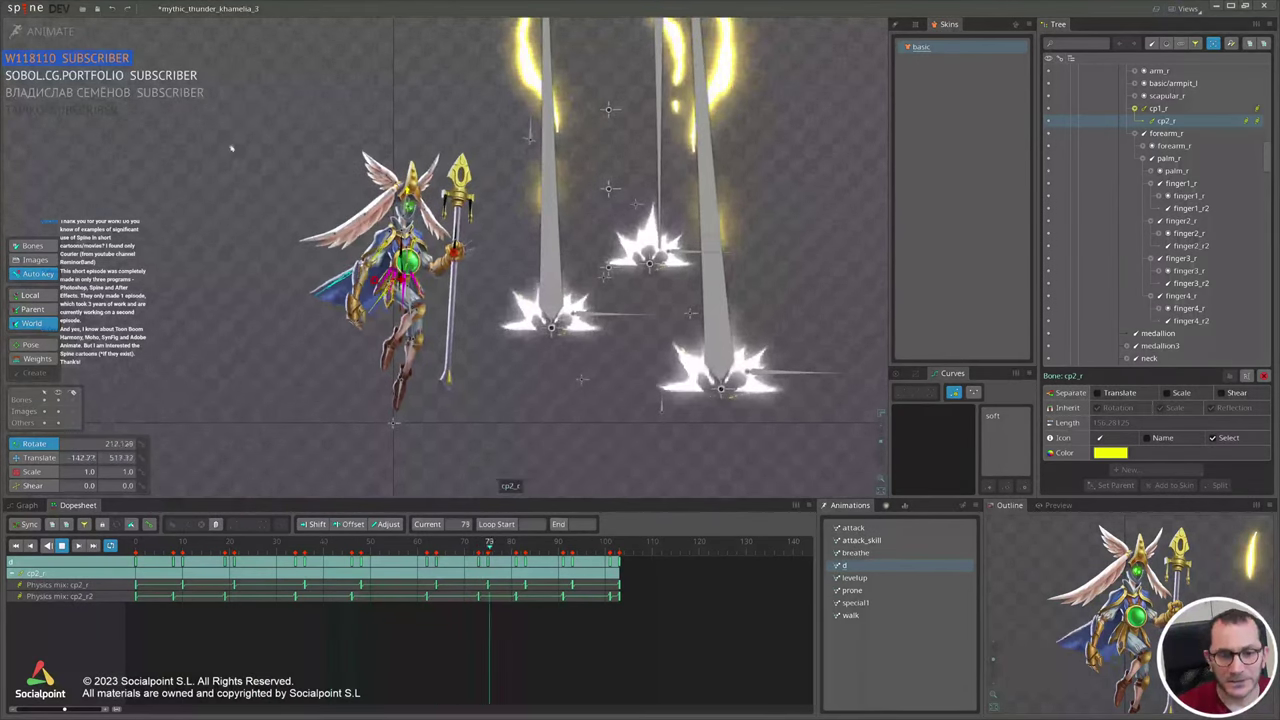
Deselect the cp2_r bone and delete all Mix keys from the d animation.
left_click(50, 33)
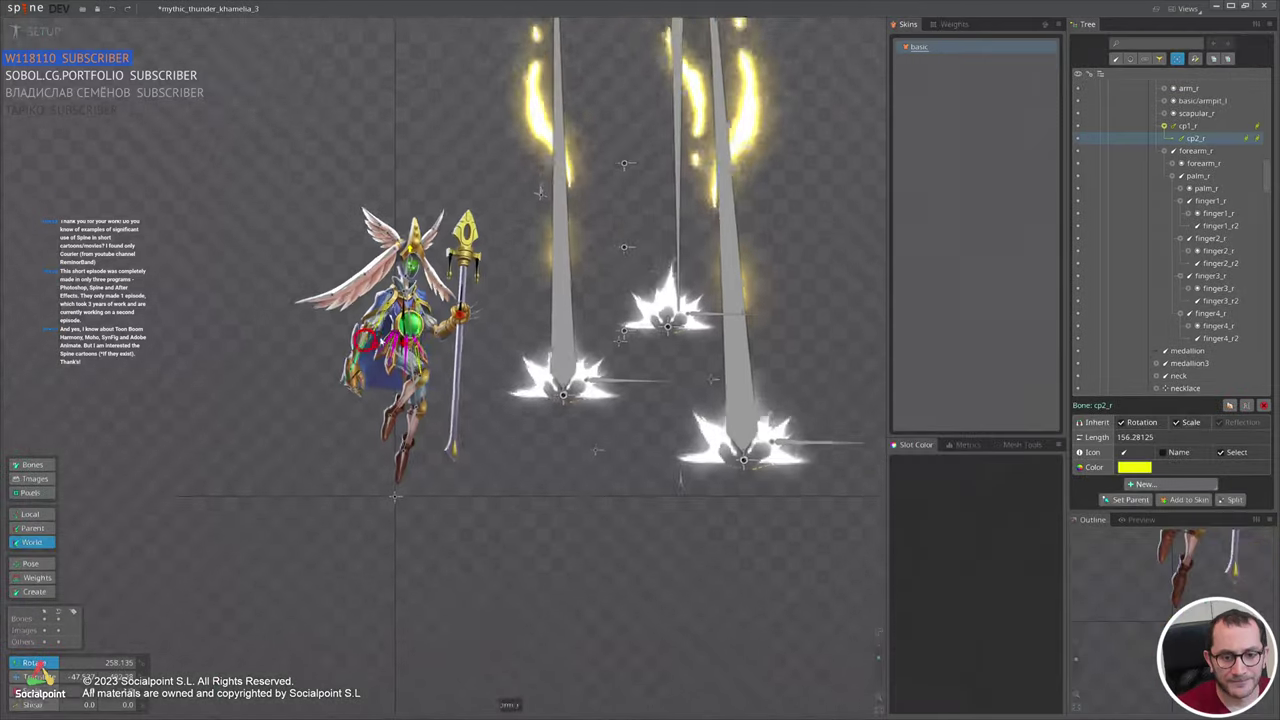
scroll(403, 352, "up", 5)
key("space")
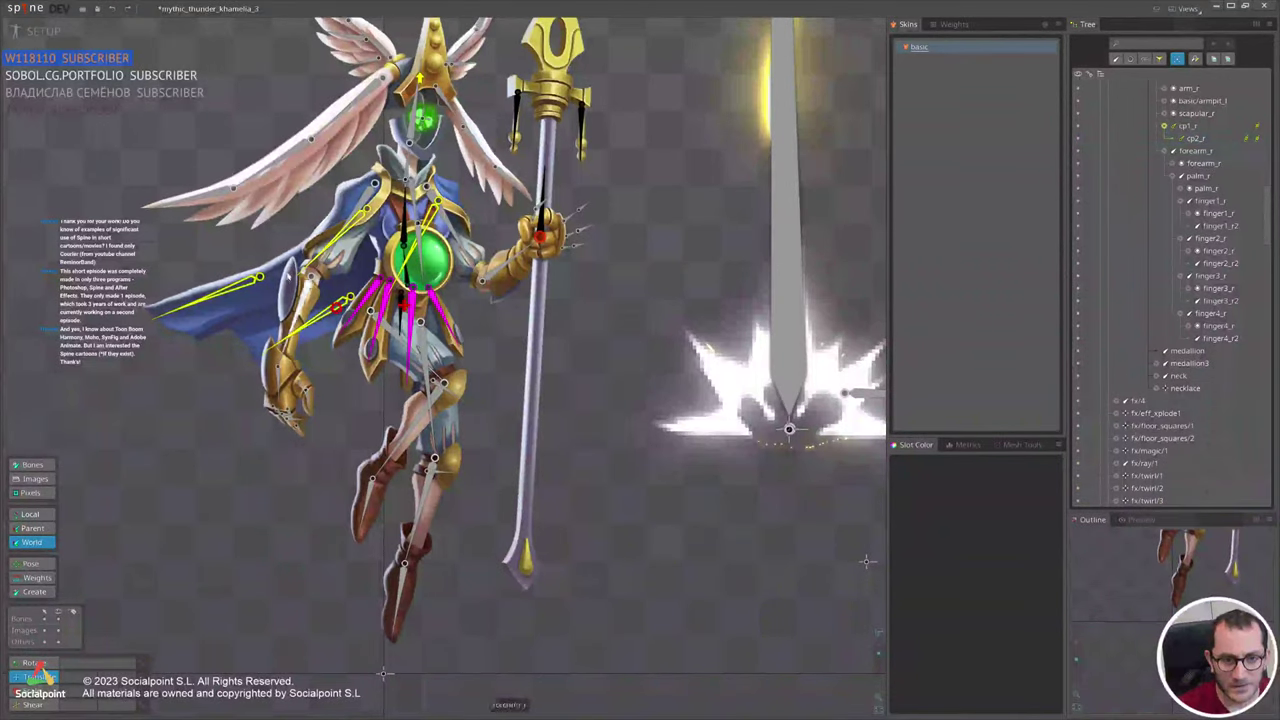
left_click(45, 31)
left_click_drag(682, 639, 131, 557)
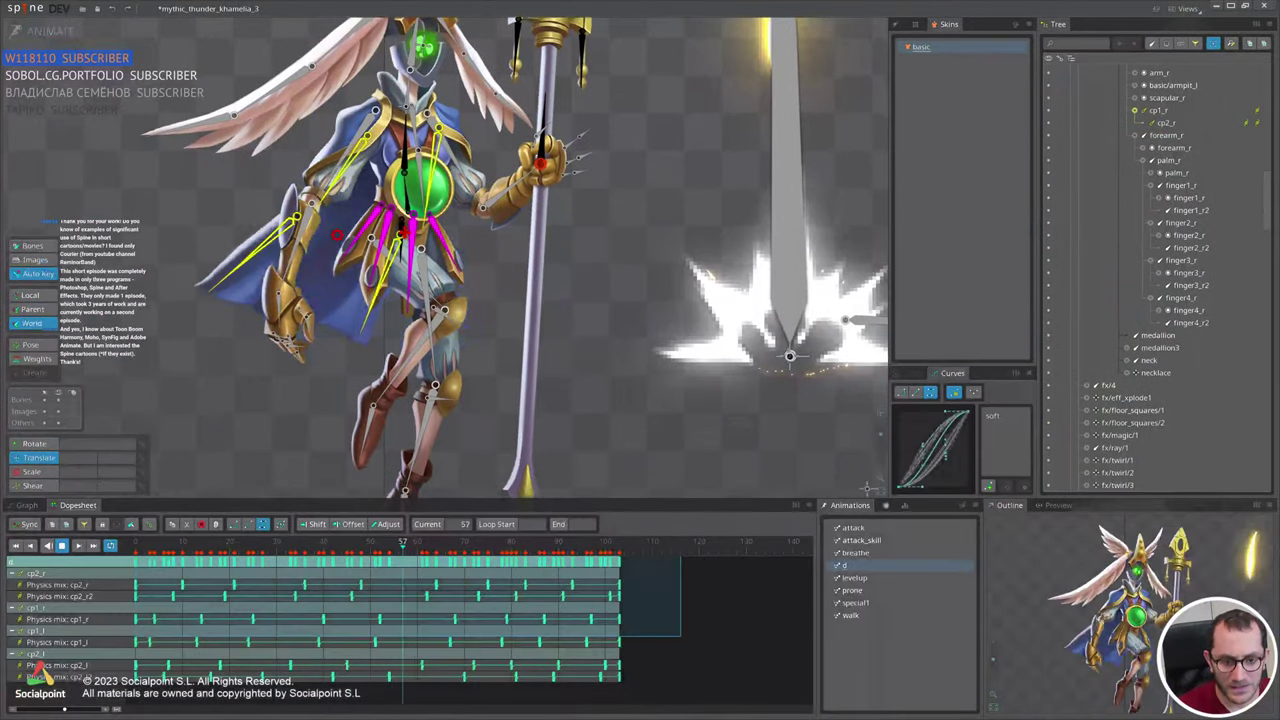
key("Delete")
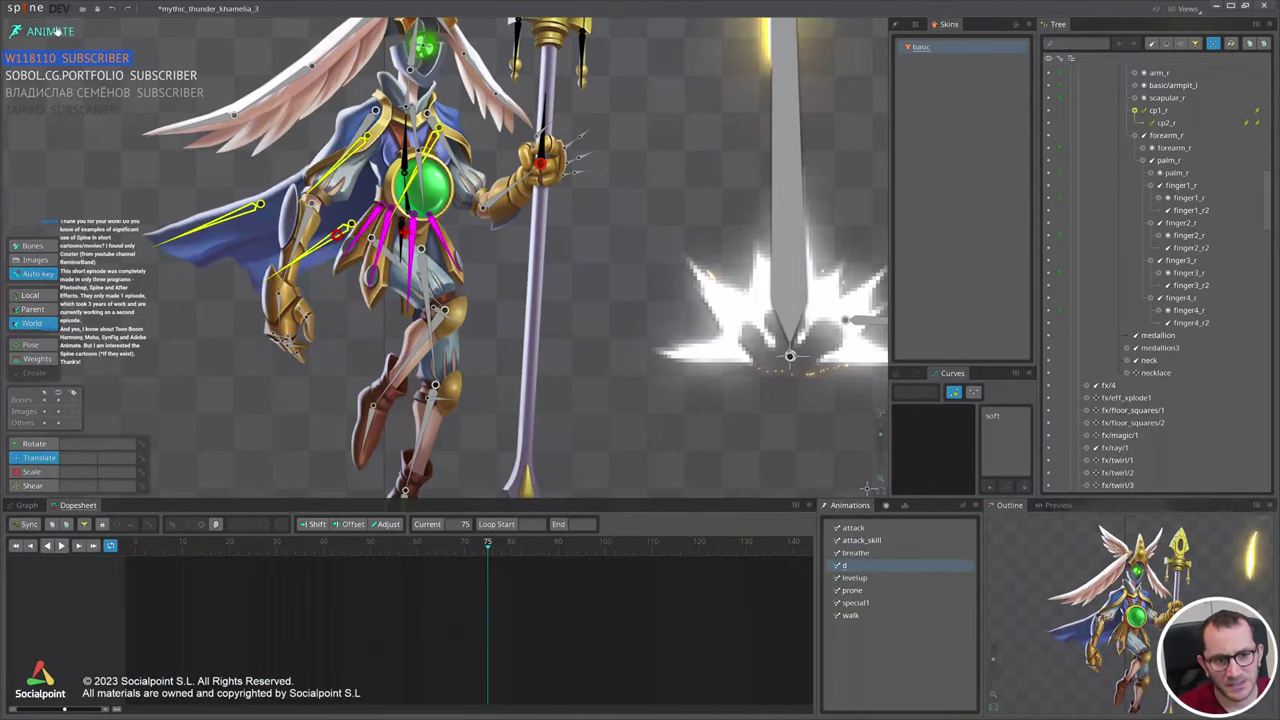
In Setup mode, reset Wind to 0 on all six cloak physics constraints, cp1_r through cp2_r2.
left_click(45, 31)
left_click(1256, 351)
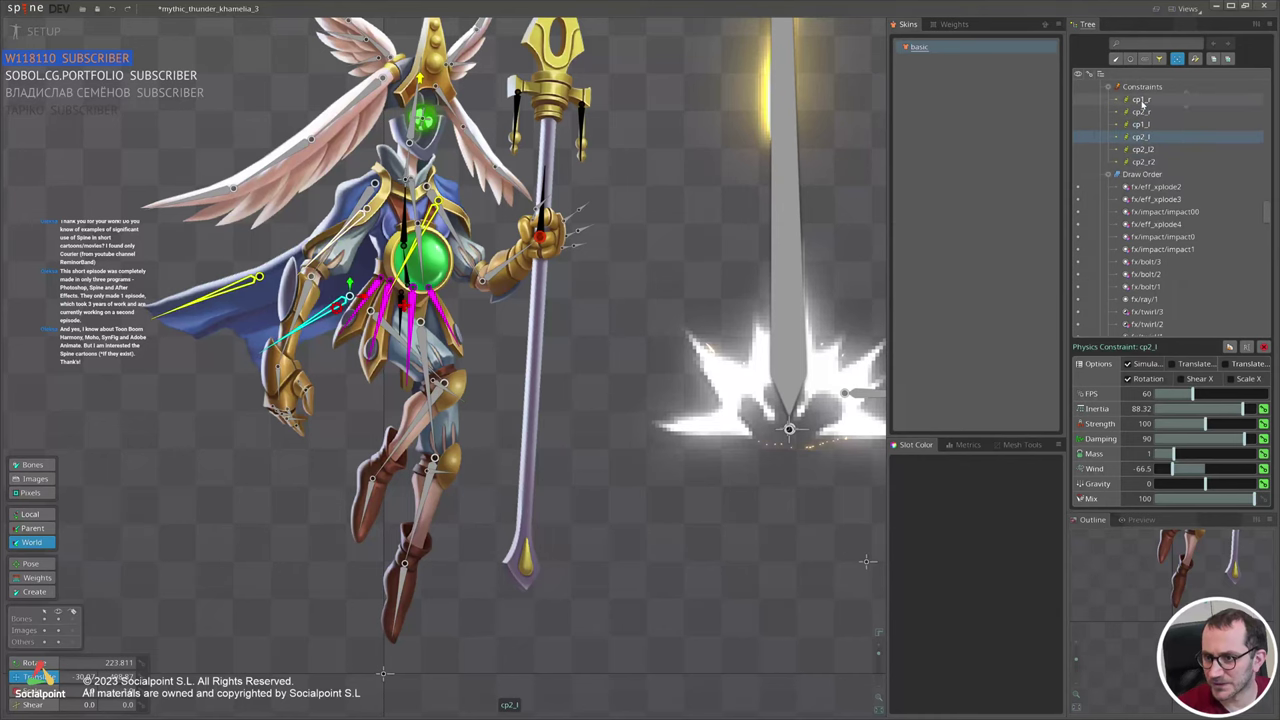
left_click(1141, 99)
left_click(1143, 161, "shift")
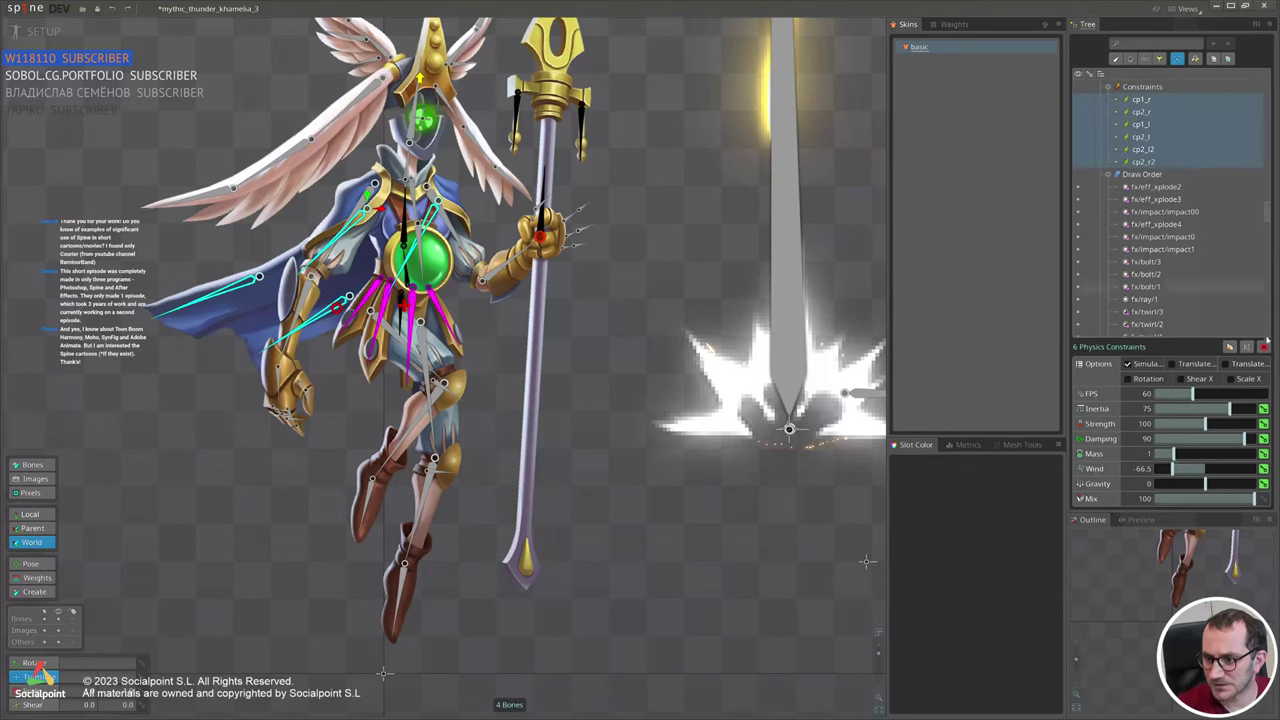
left_click(1205, 471)
scroll(598, 485, "down", 1)
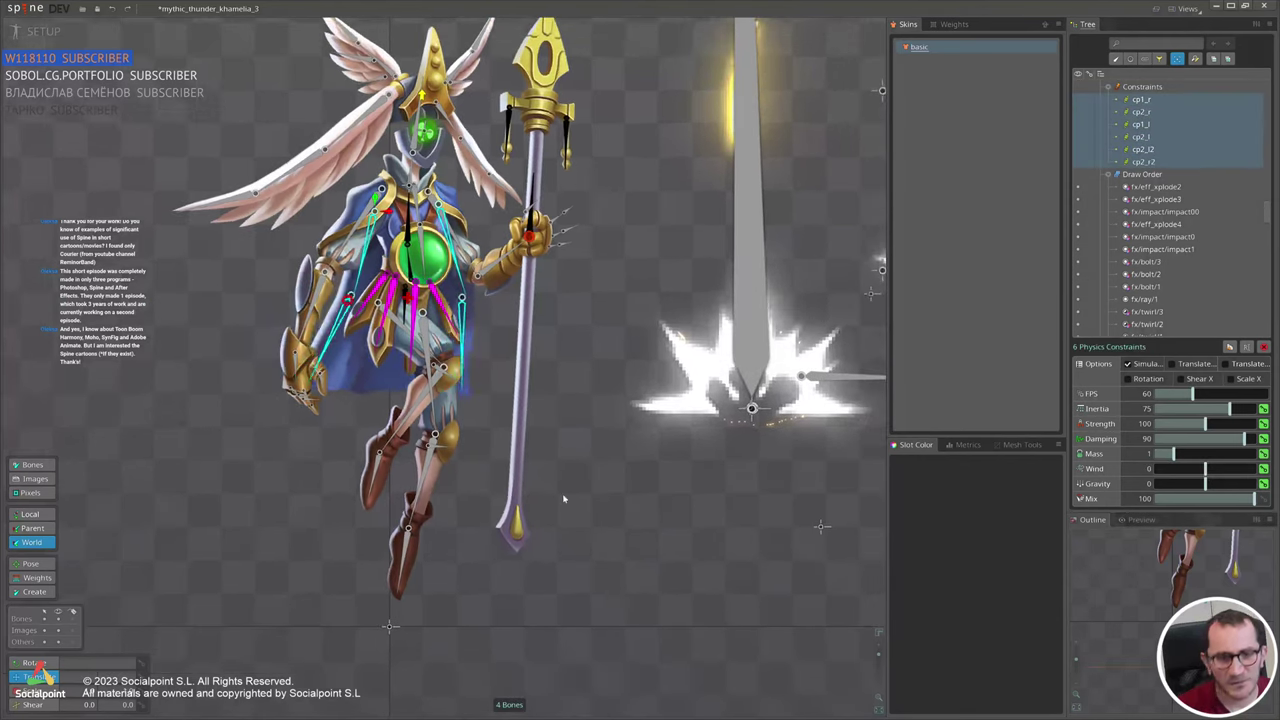
Try adding physics constraints to the arm_r and arm_l bones, and undo them together with the wind reset.
left_click(353, 230)
left_click(451, 223, "ctrl")
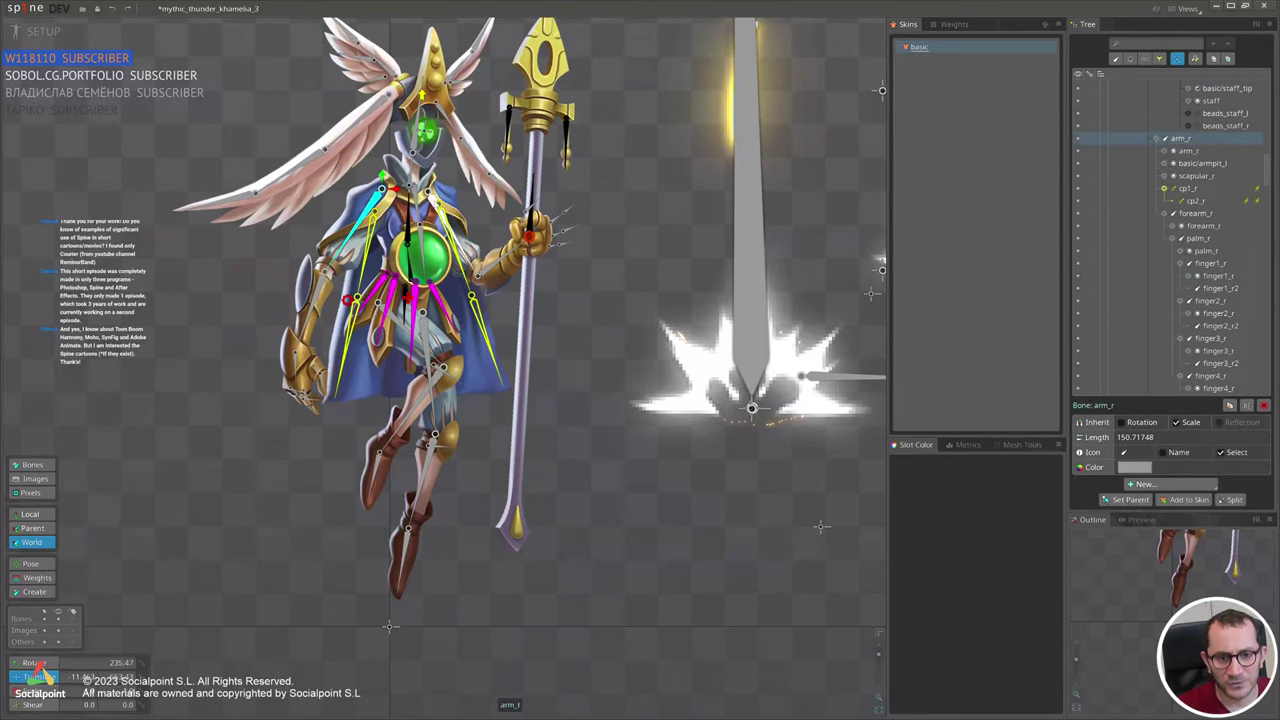
left_click(1143, 484)
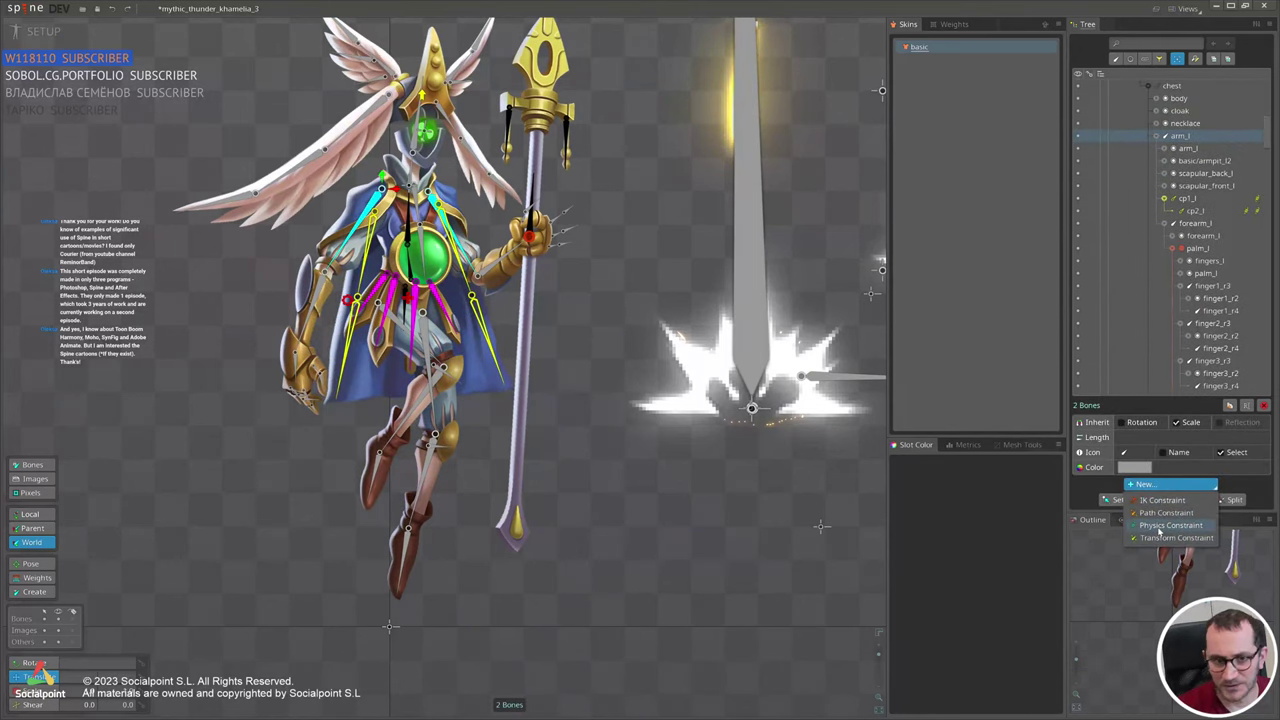
left_click(1160, 528)
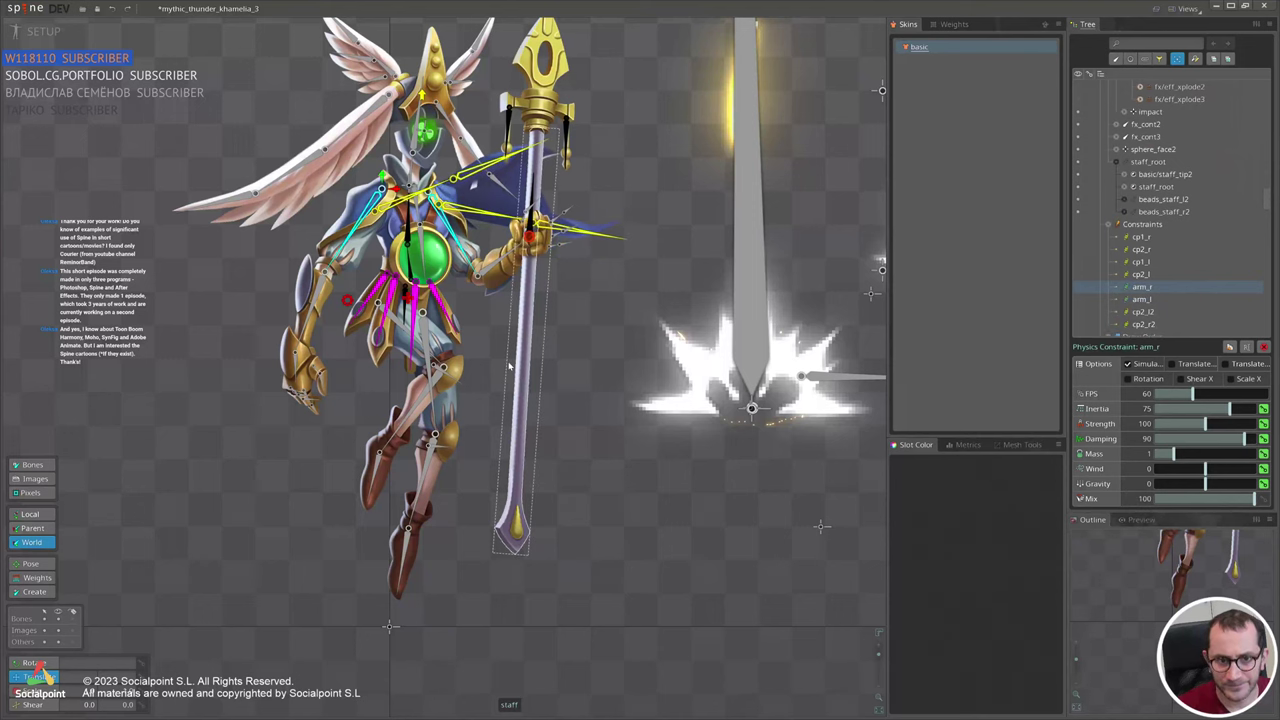
key("ctrl+z")
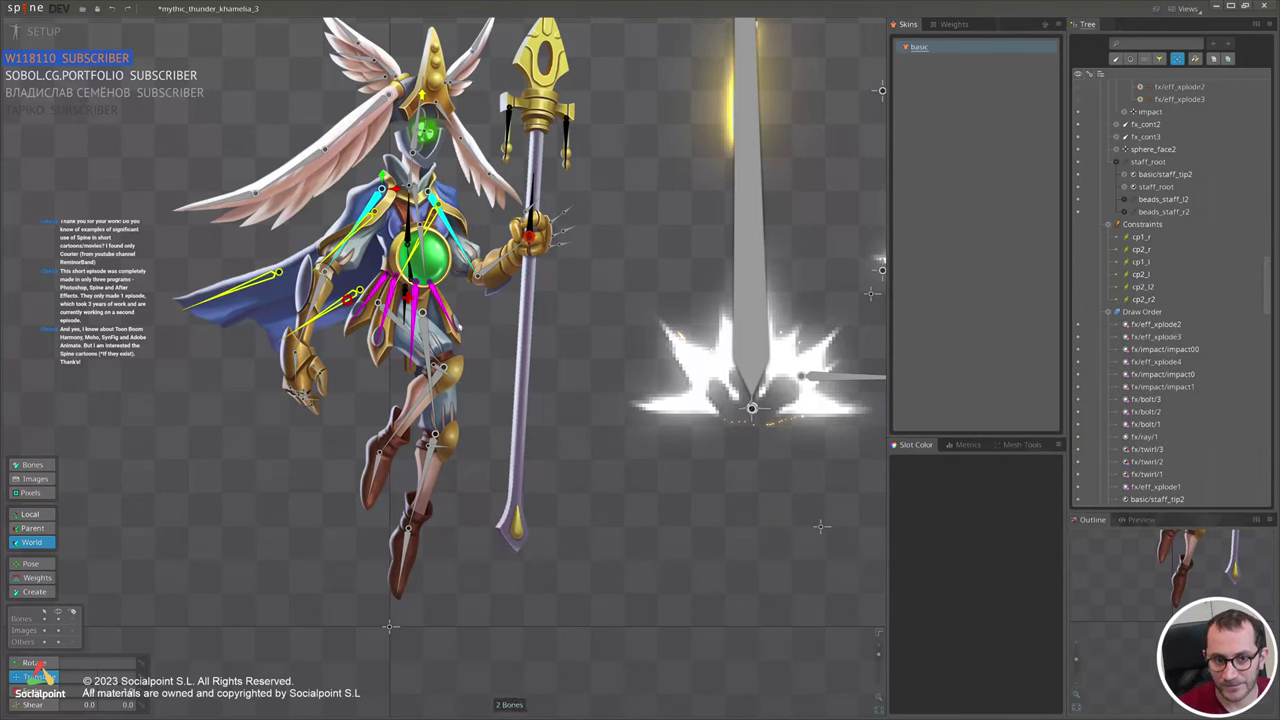
Reset Wind to 0 on all six cloak physics constraints, cp1_r through cp2_r2.
left_click(355, 238)
left_click(355, 238, "ctrl")
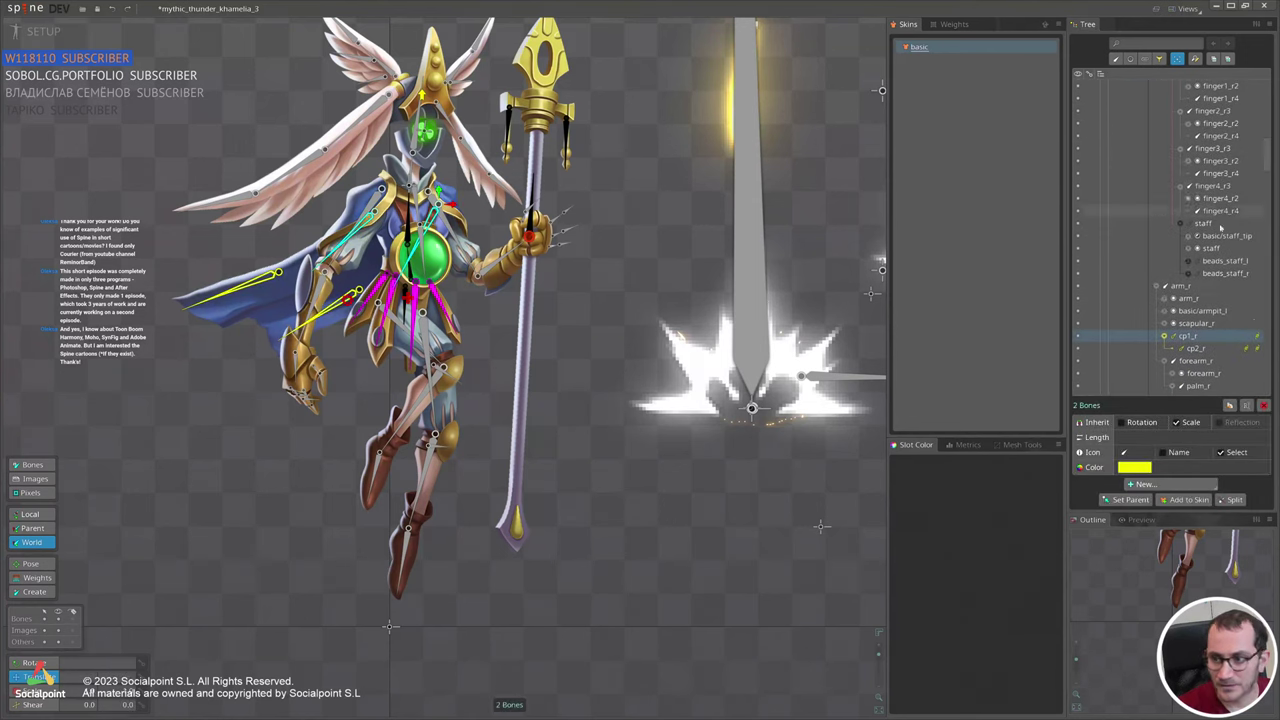
left_click(1257, 338)
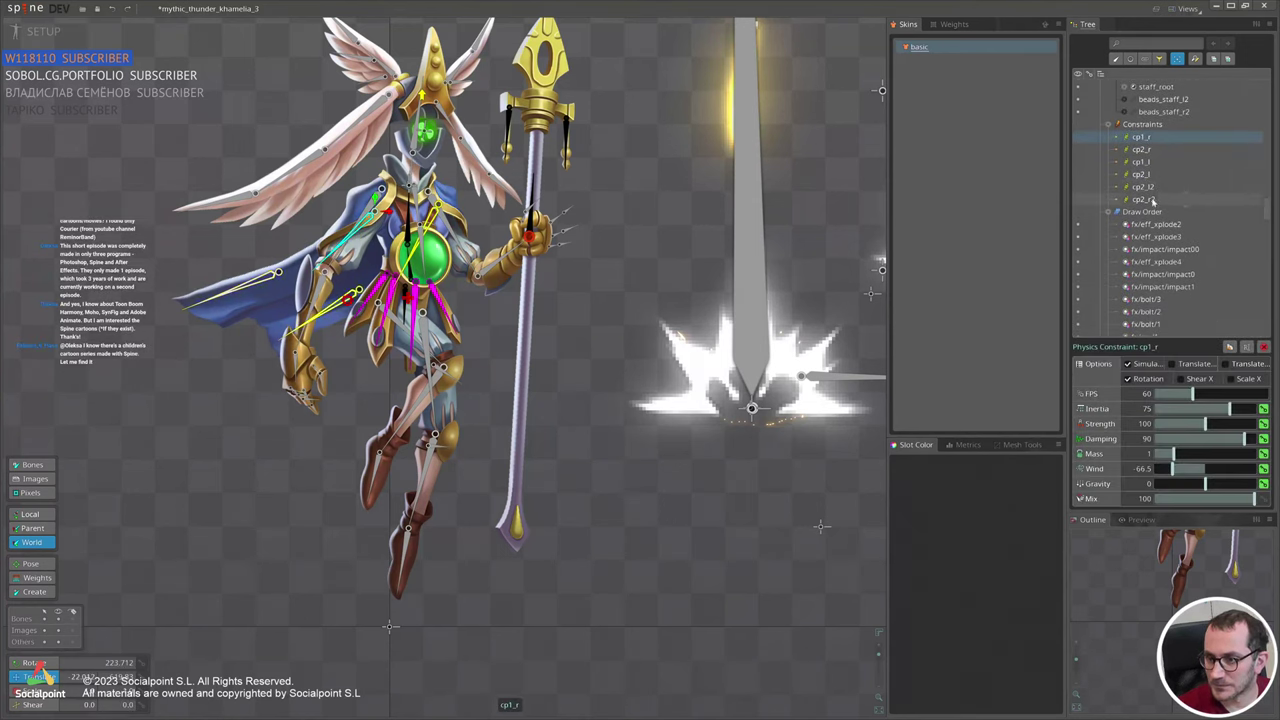
double_click(1173, 469)
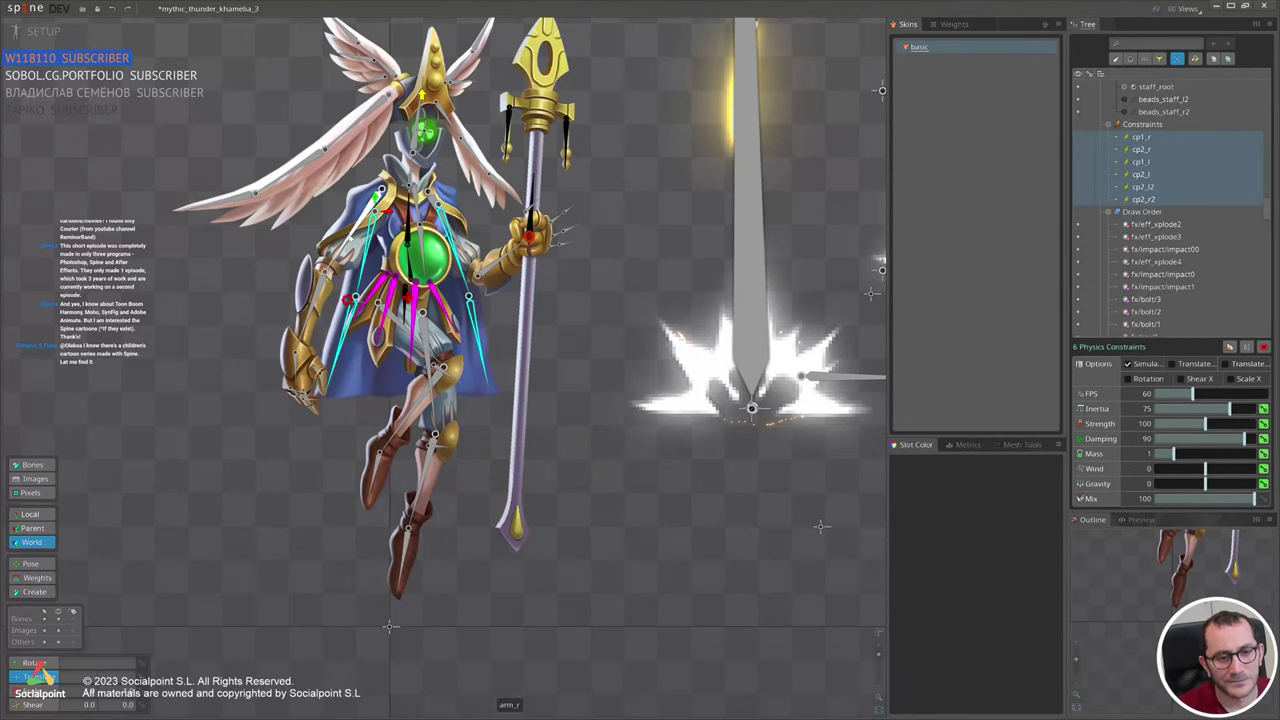
Add a physics constraint to the arm_r bone and another to the arm_l bone.
left_click(467, 230)
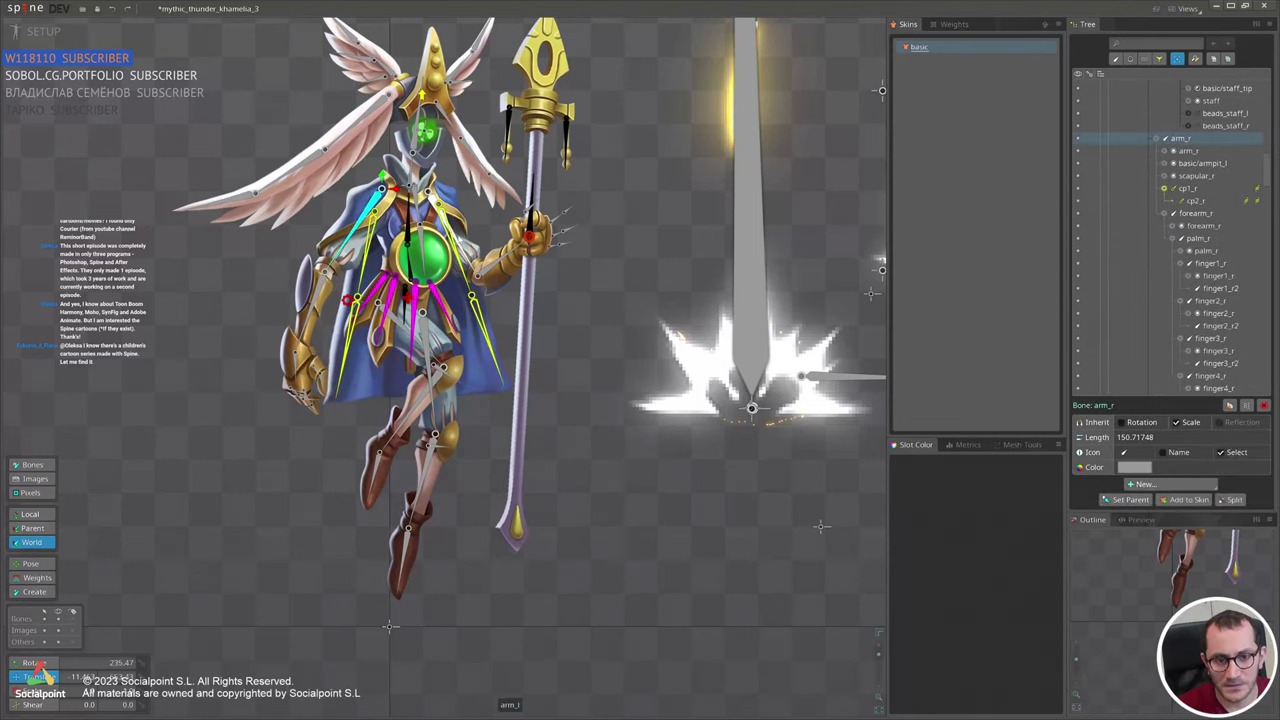
left_click(1145, 484)
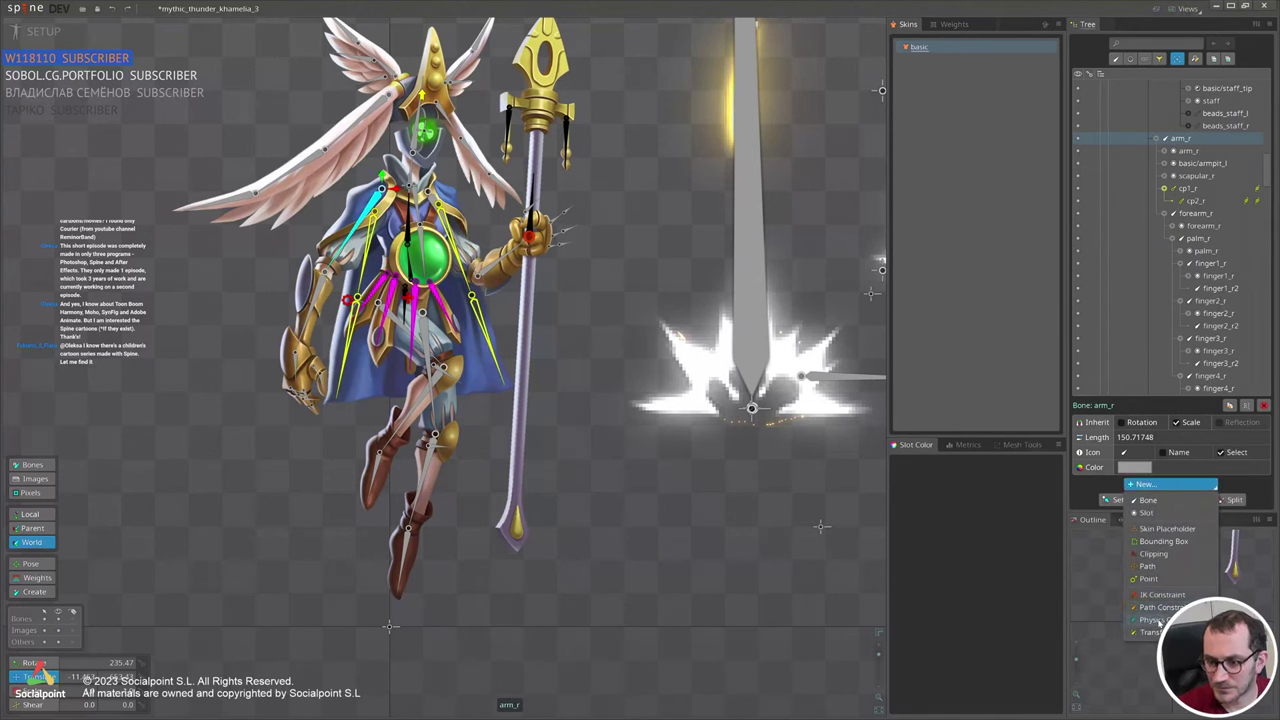
left_click(1153, 620)
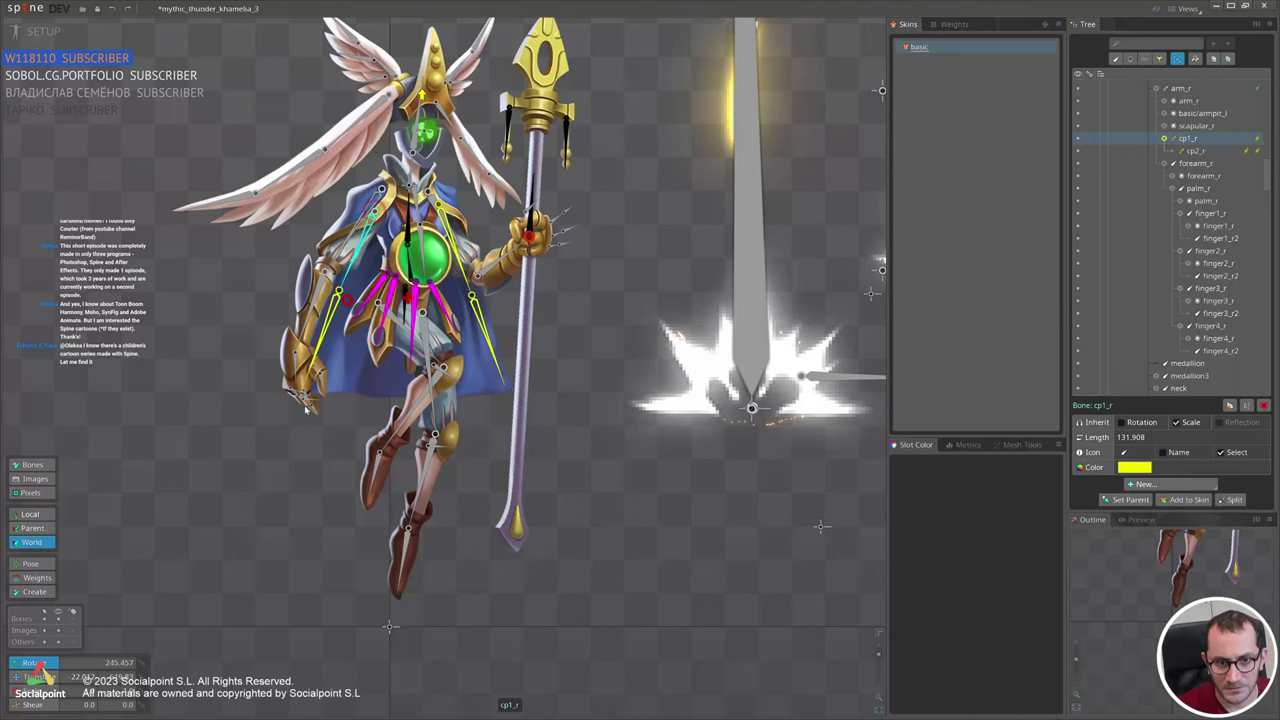
left_click(460, 260)
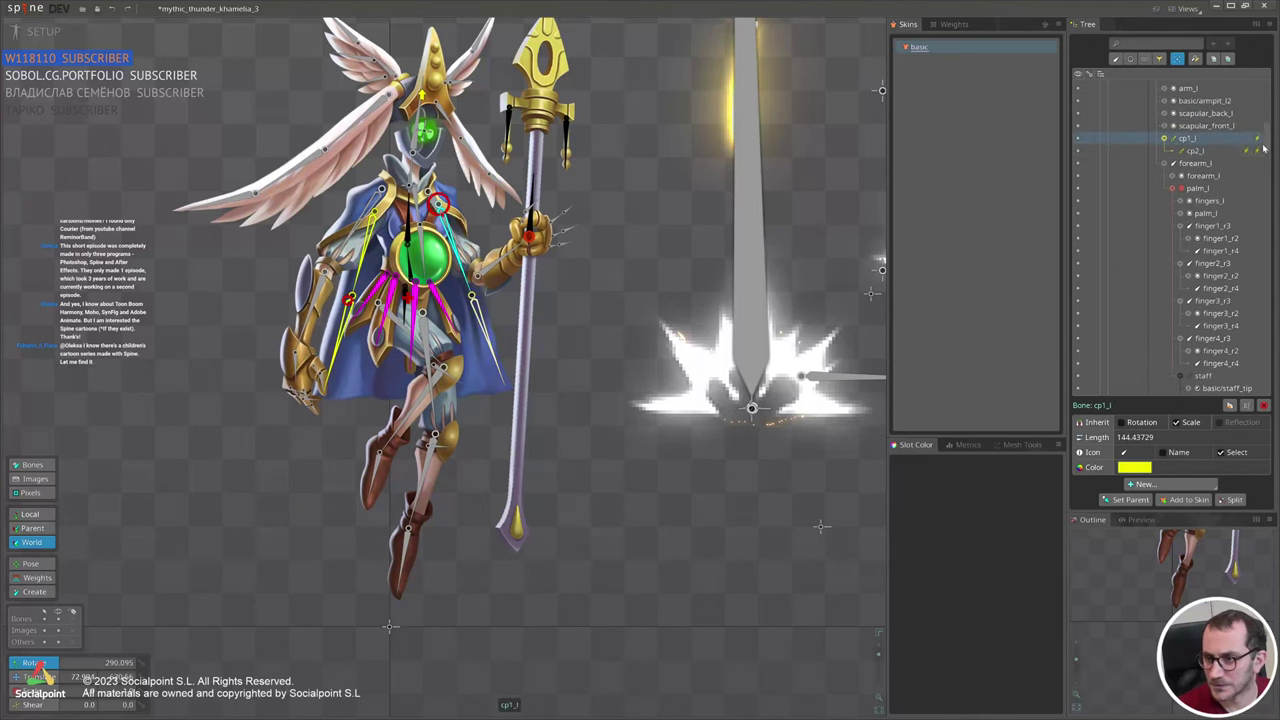
left_click(480, 242)
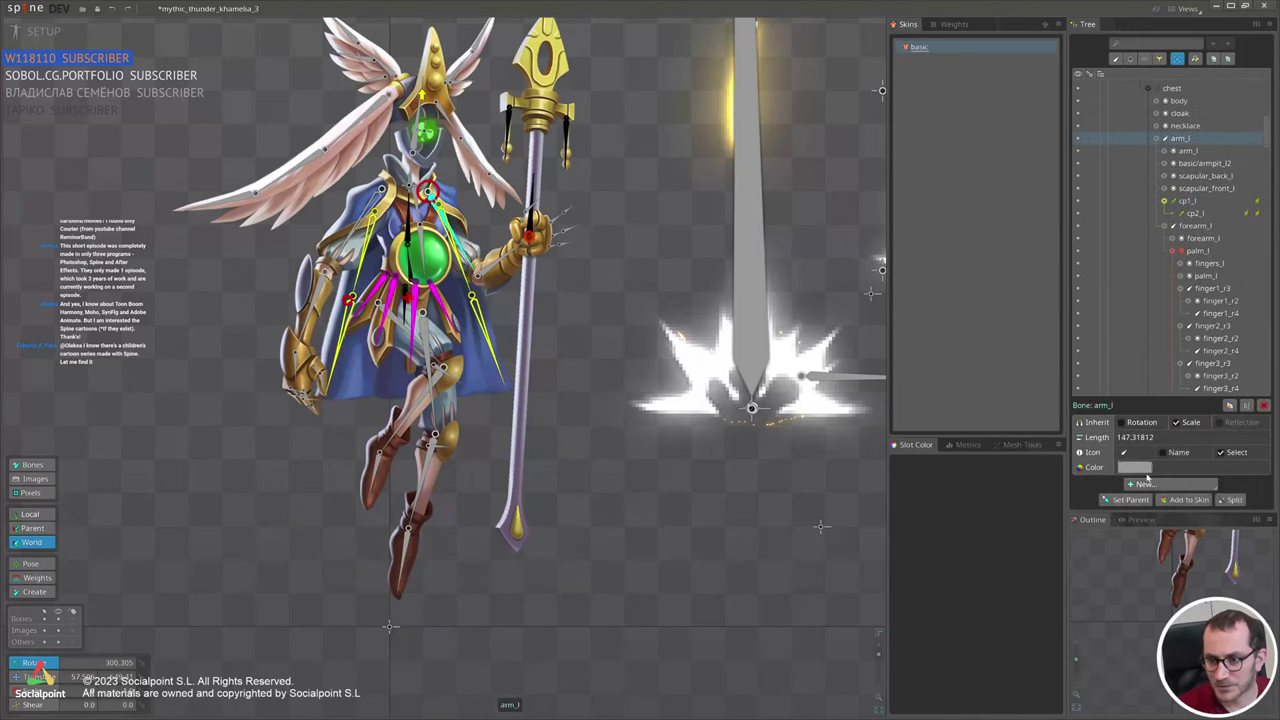
left_click(1170, 484)
left_click(1153, 620)
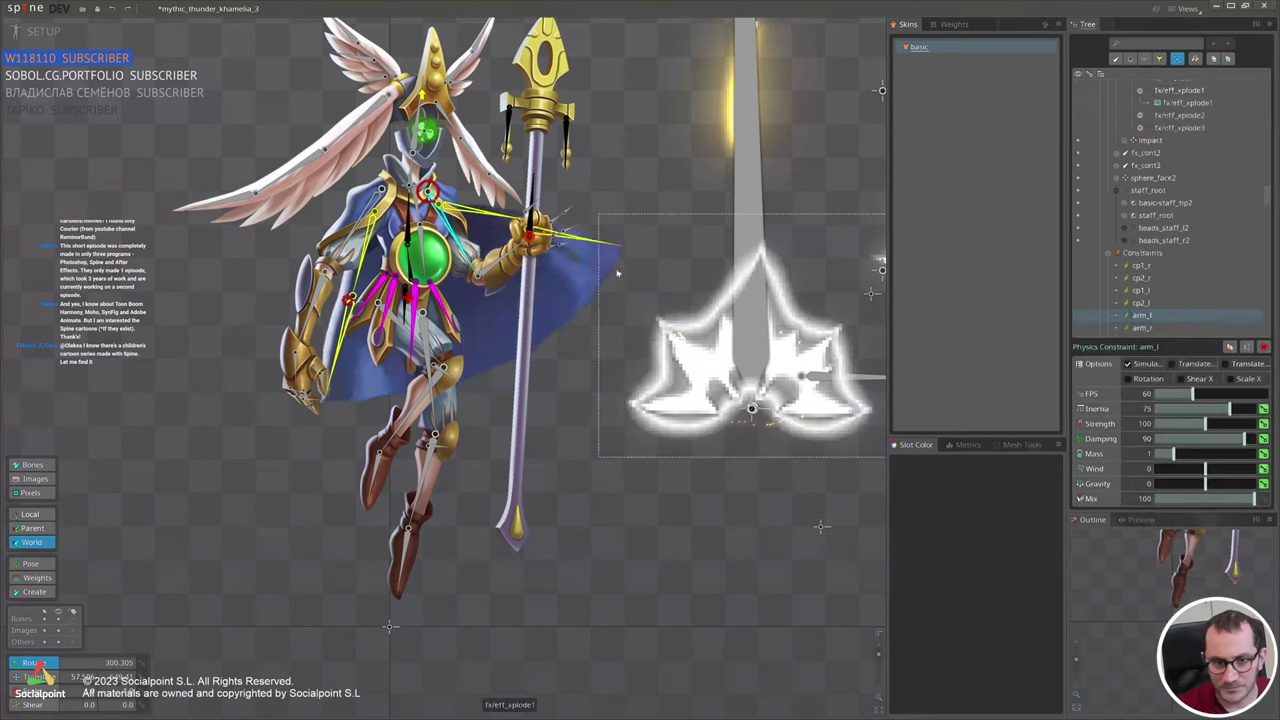
Add new physics constraints to the lower cloak bones cp2_l and cp2_r together.
left_click(500, 237)
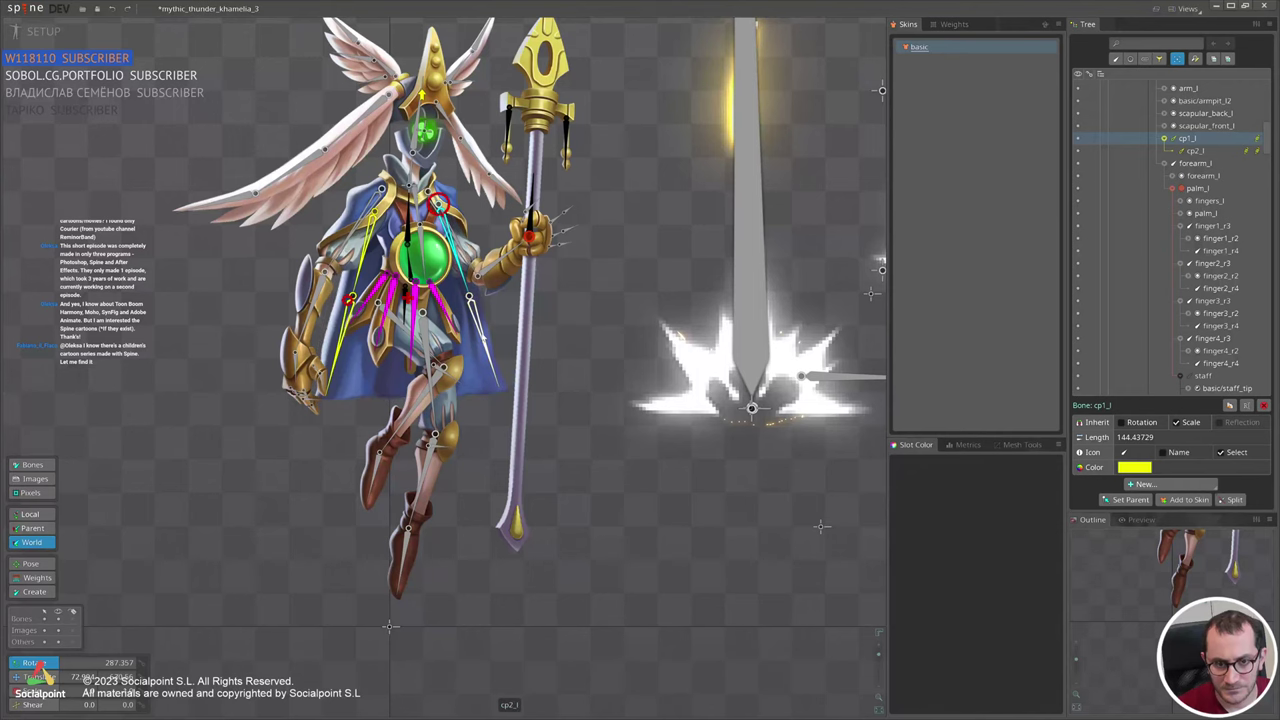
left_click(482, 344)
left_click(342, 342, "ctrl")
left_click(1190, 485)
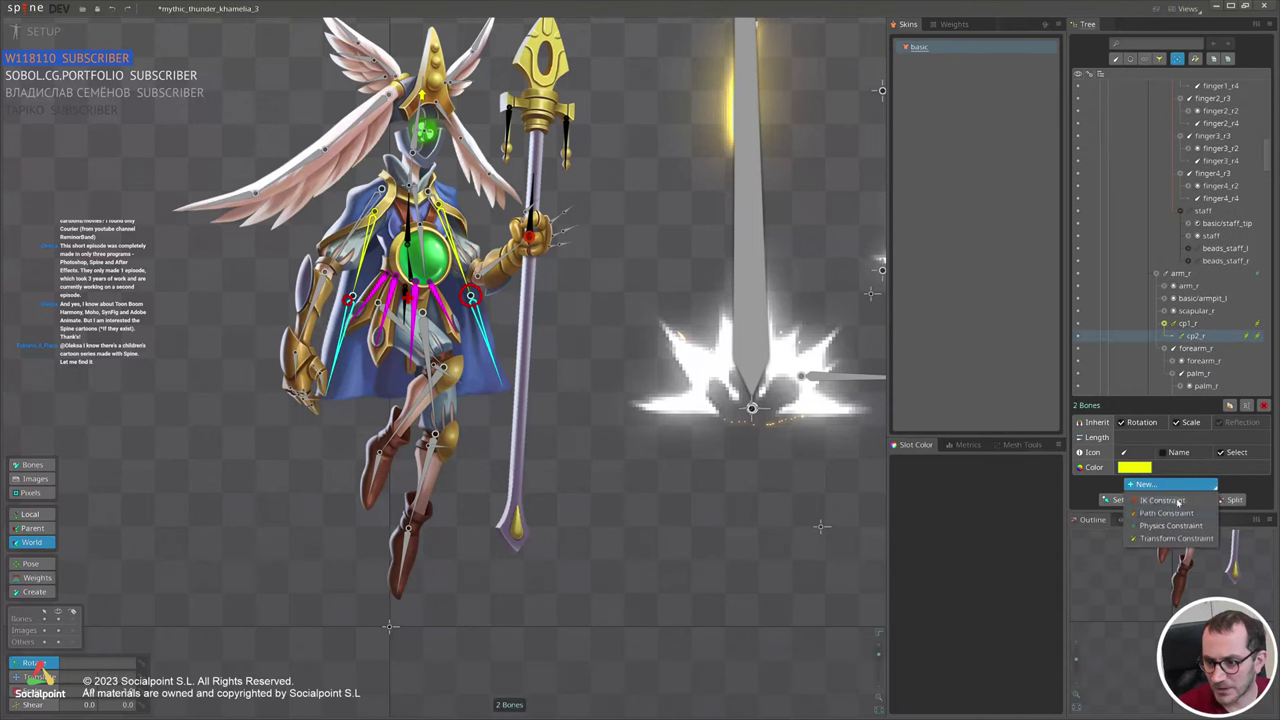
left_click(1180, 530)
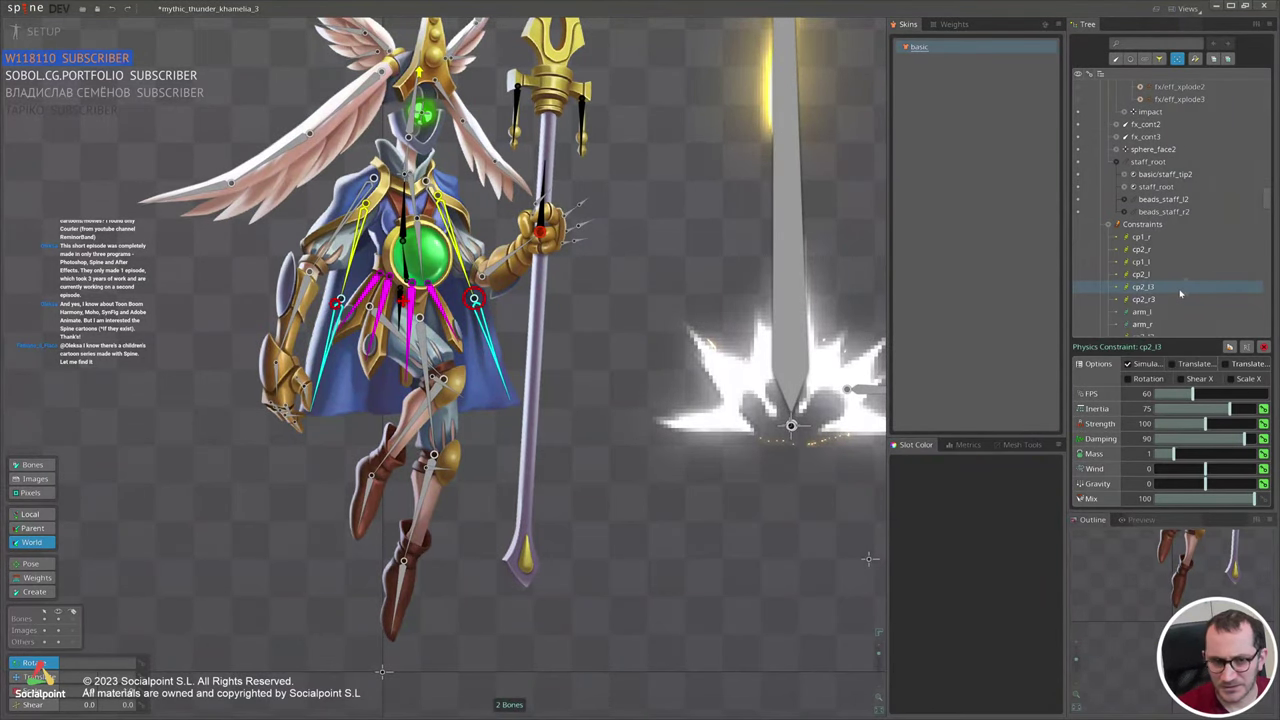
Enable Rotation on the arm_l, arm_r, cp2_l2 and cp2_r2 physics constraints and set their Damping to 45.18.
scroll(1181, 291, "down", 1)
left_click_drag(1160, 273, 1160, 312)
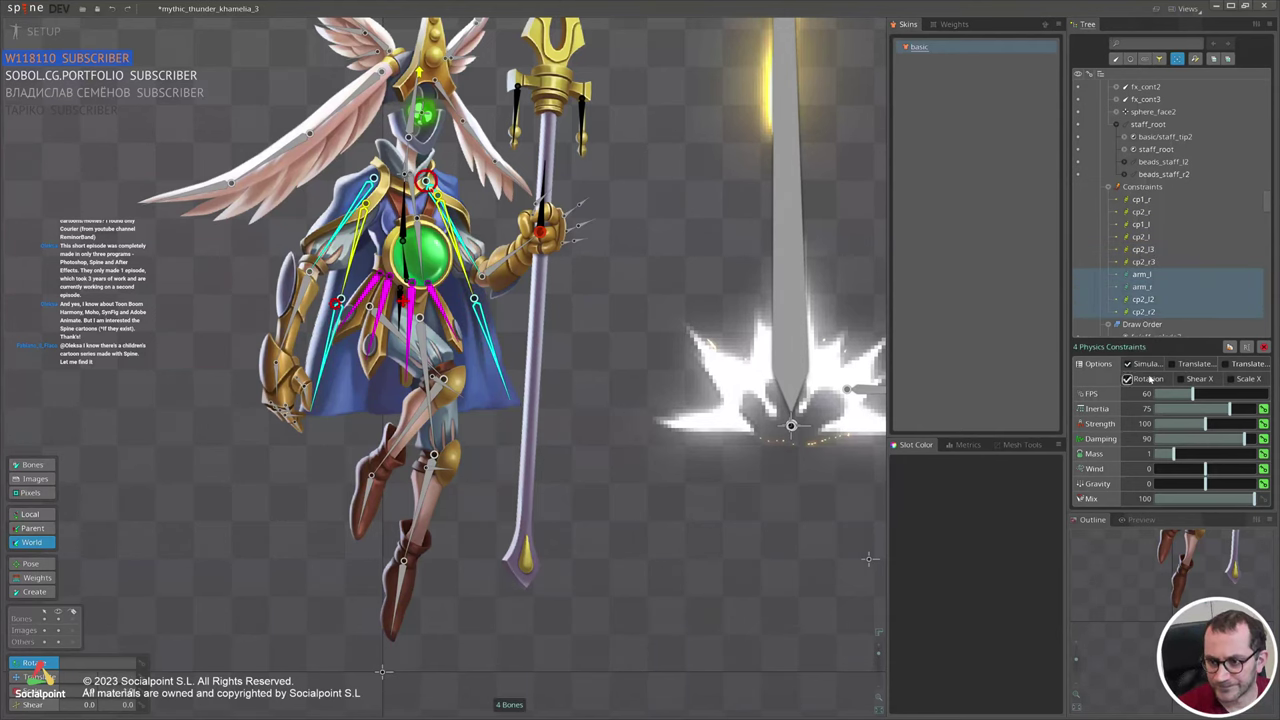
left_click_drag(1245, 439, 1201, 440)
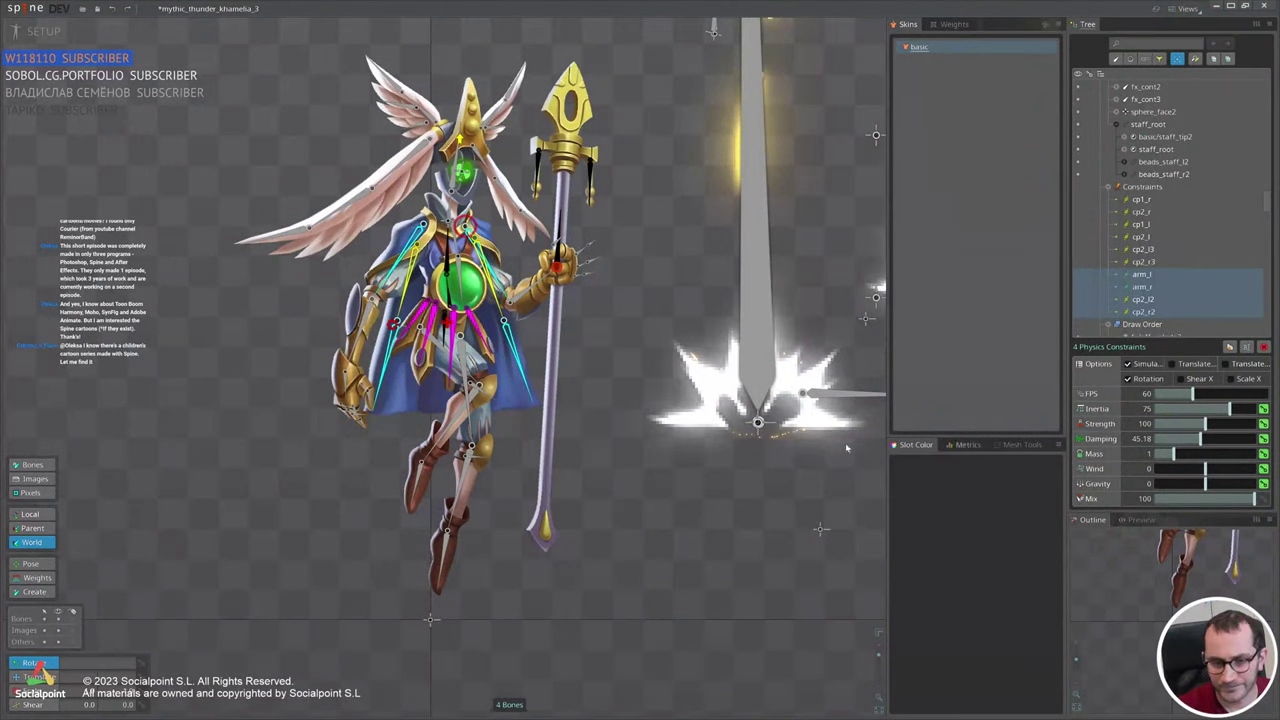
Add physics constraints to both forearm bones and the right palm and finger bones.
left_click(364, 322)
left_click_drag(324, 370, 371, 426)
scroll(515, 346, "up", 3)
left_click(540, 246, "ctrl")
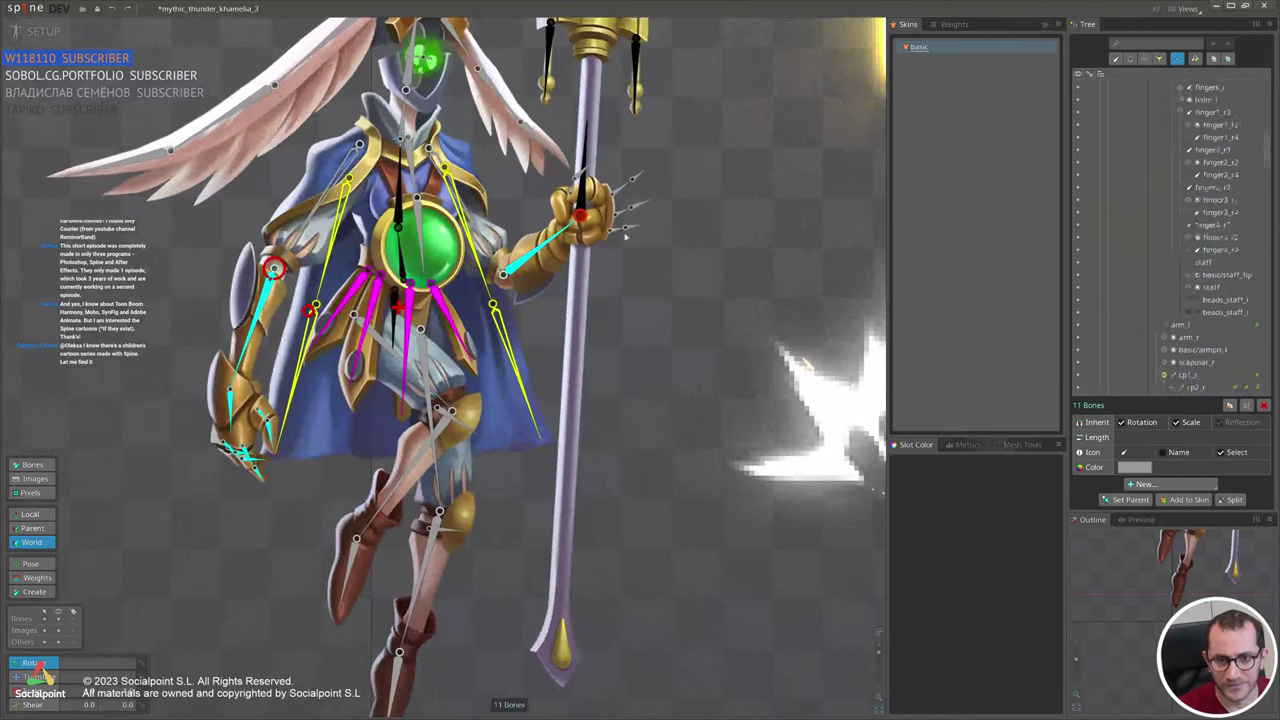
left_click(1145, 484)
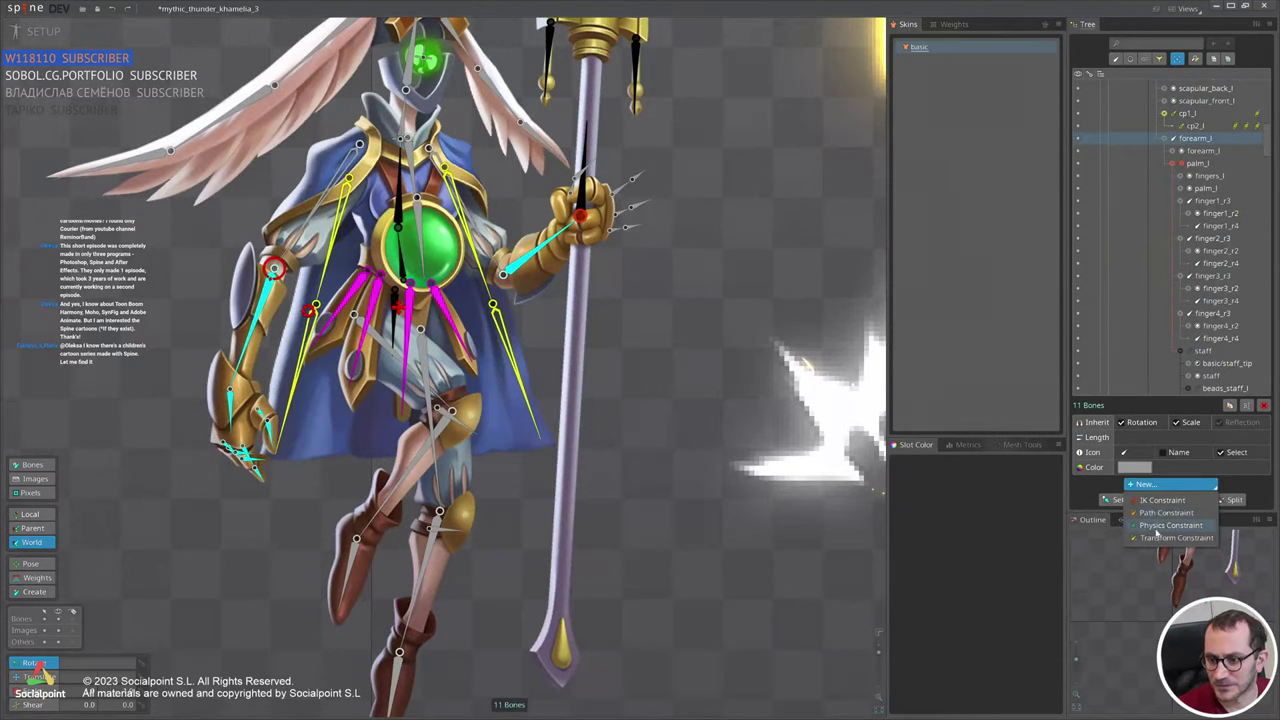
left_click(1155, 527)
Add a physics constraint to the neck bone and another to the head bone.
scroll(515, 385, "down", 3)
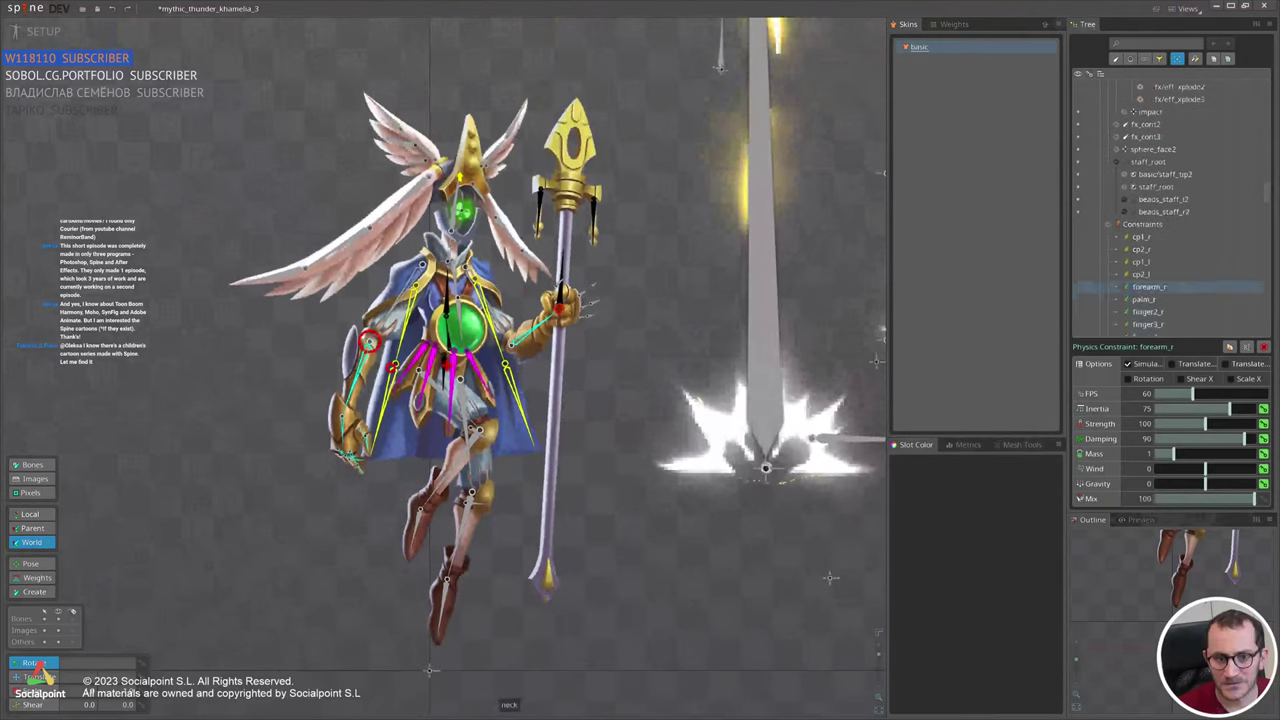
left_click(450, 247)
left_click(1145, 484)
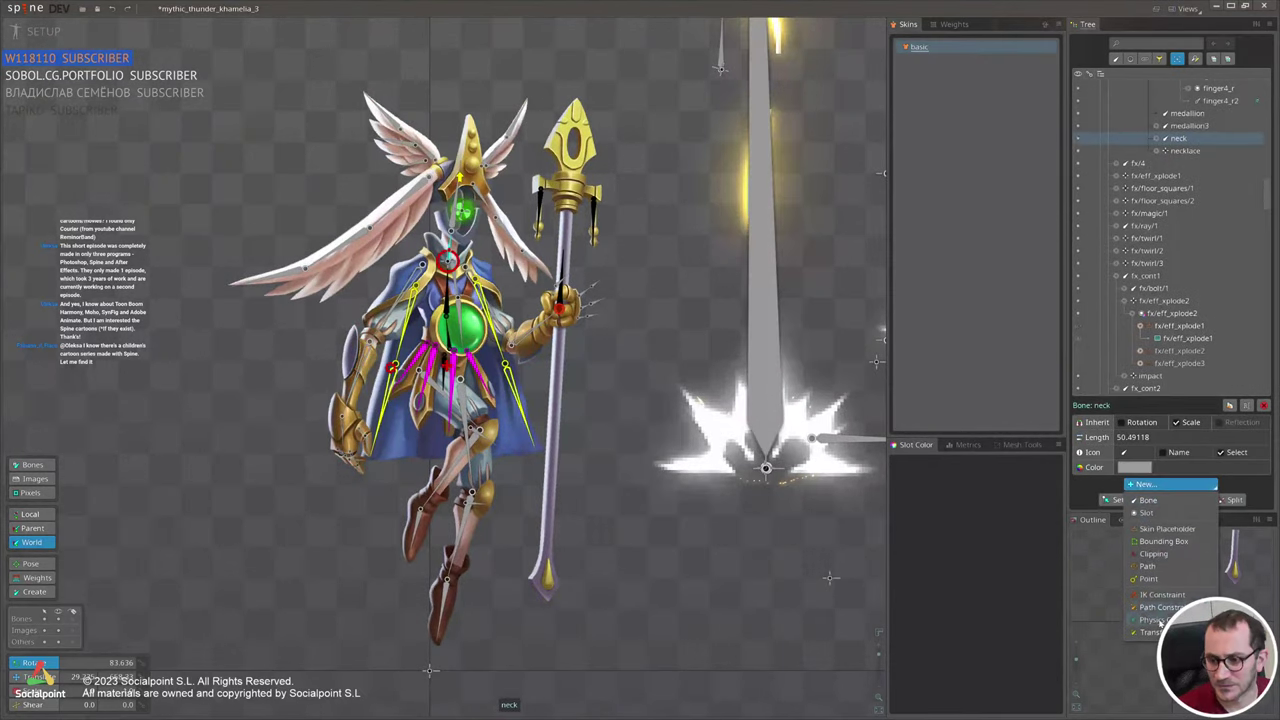
left_click(1150, 620)
left_click(455, 215)
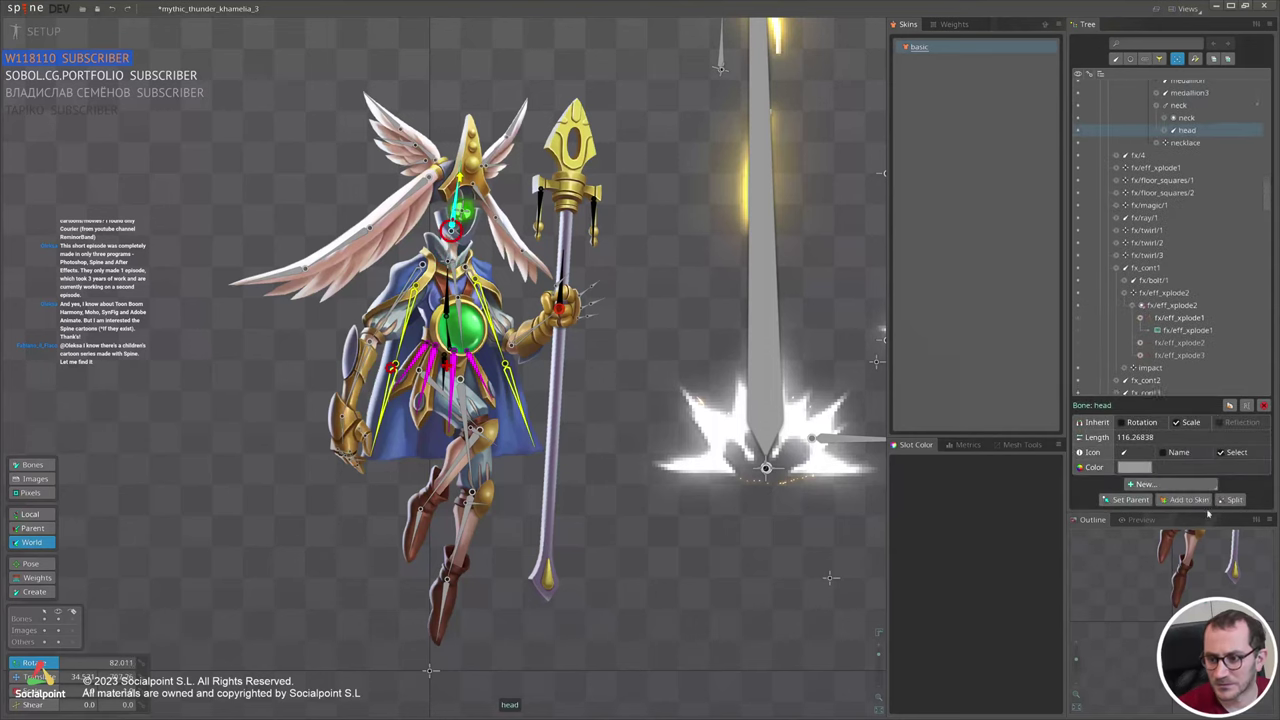
left_click(1182, 484)
left_click(1150, 620)
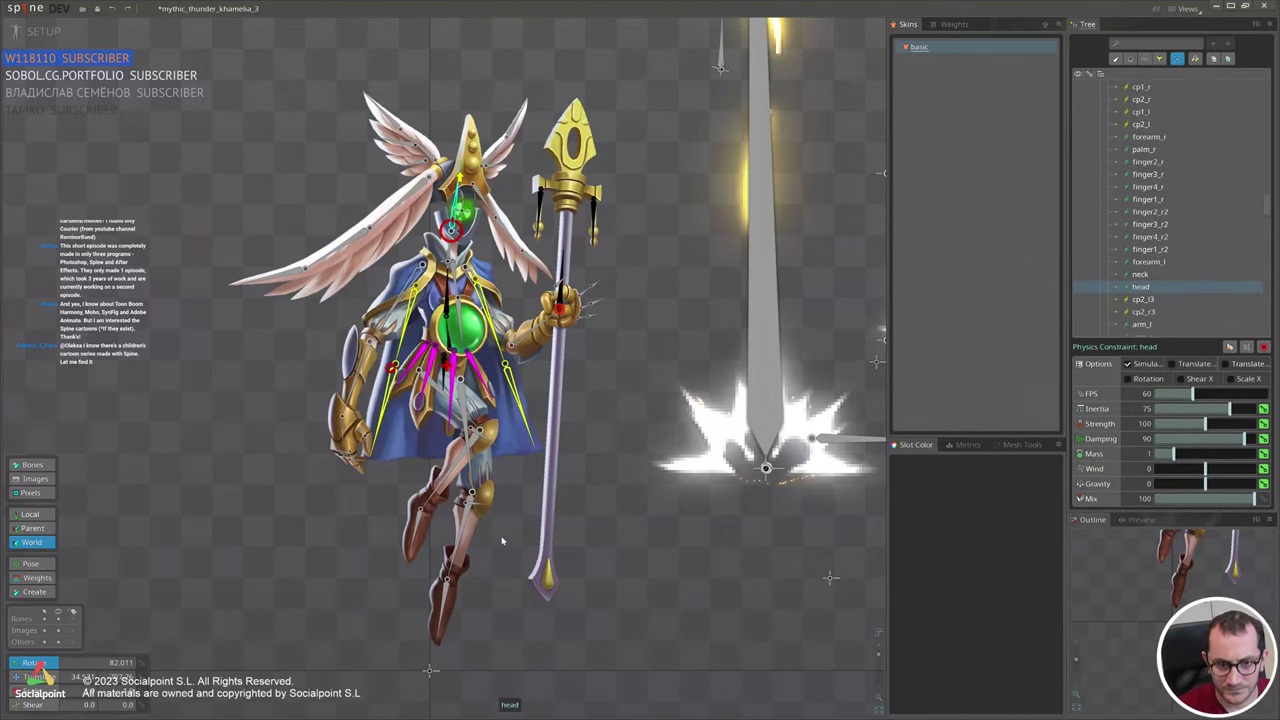
left_click(433, 497)
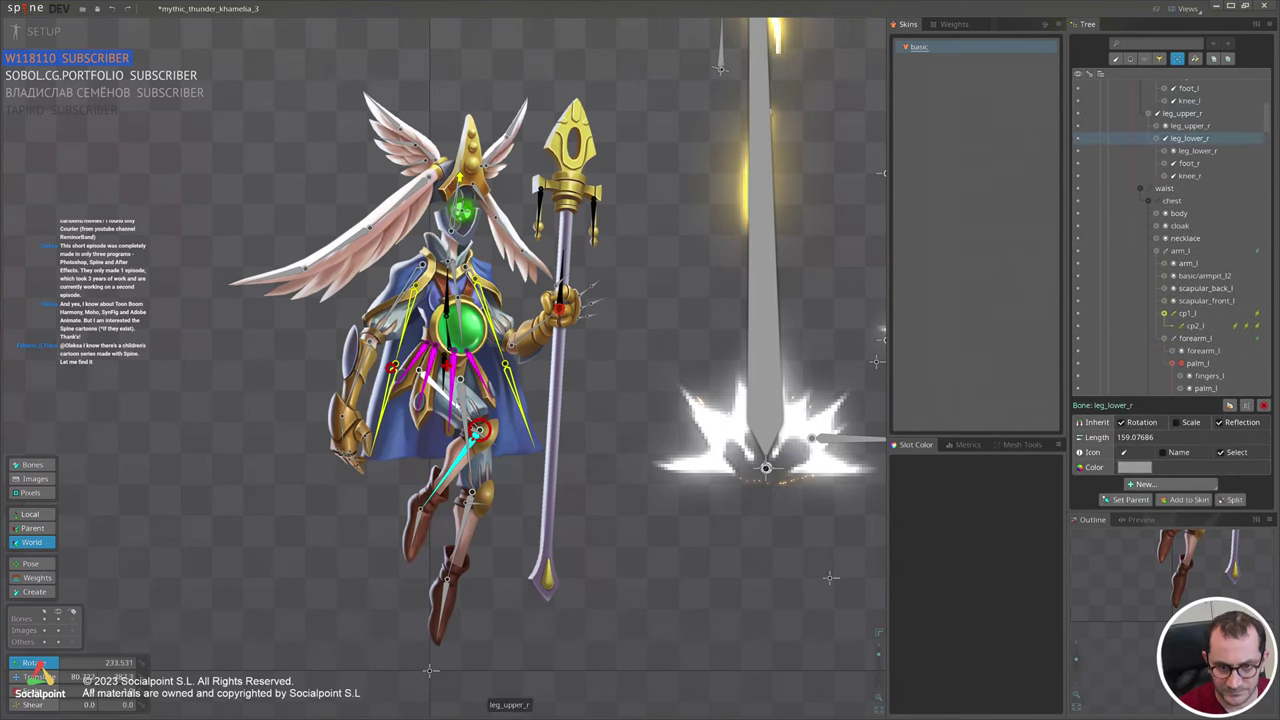
left_click(452, 404, "ctrl")
left_click(470, 470, "ctrl")
left_click(463, 525, "ctrl")
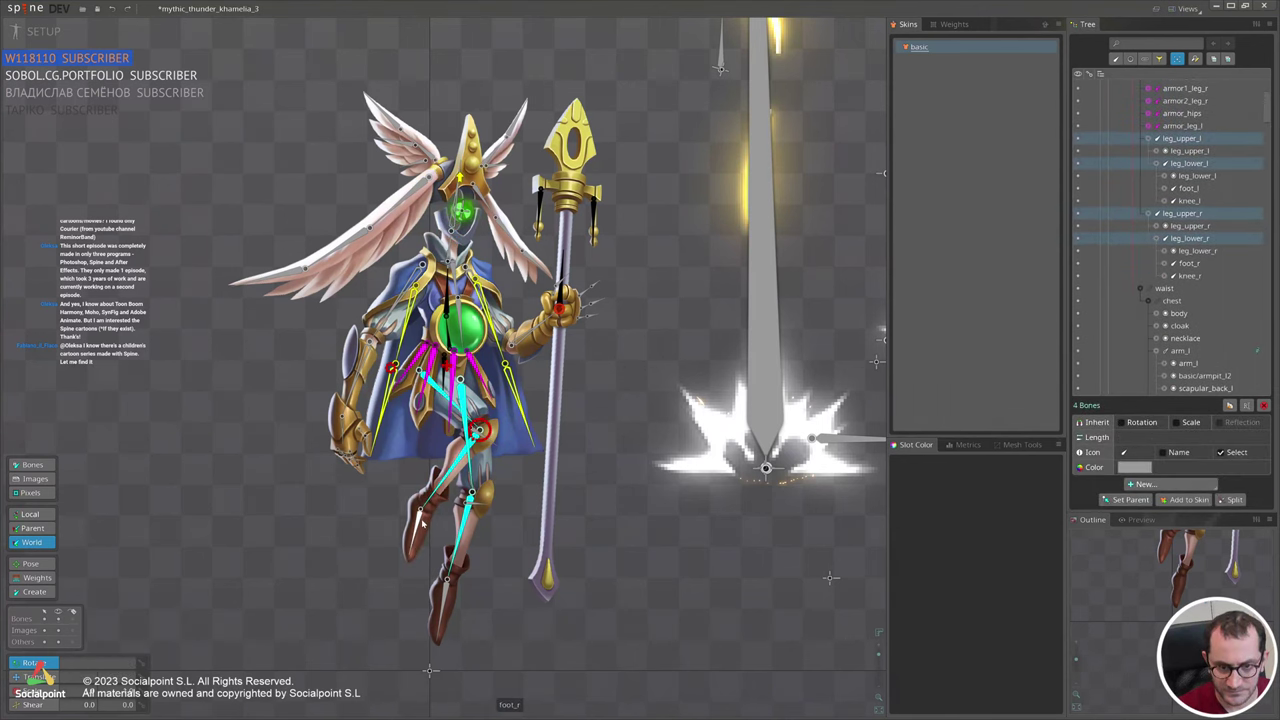
key("space")
Add physics constraints to the leg_upper_r and leg_upper_l bones.
left_click(454, 405)
left_click(468, 452, "ctrl")
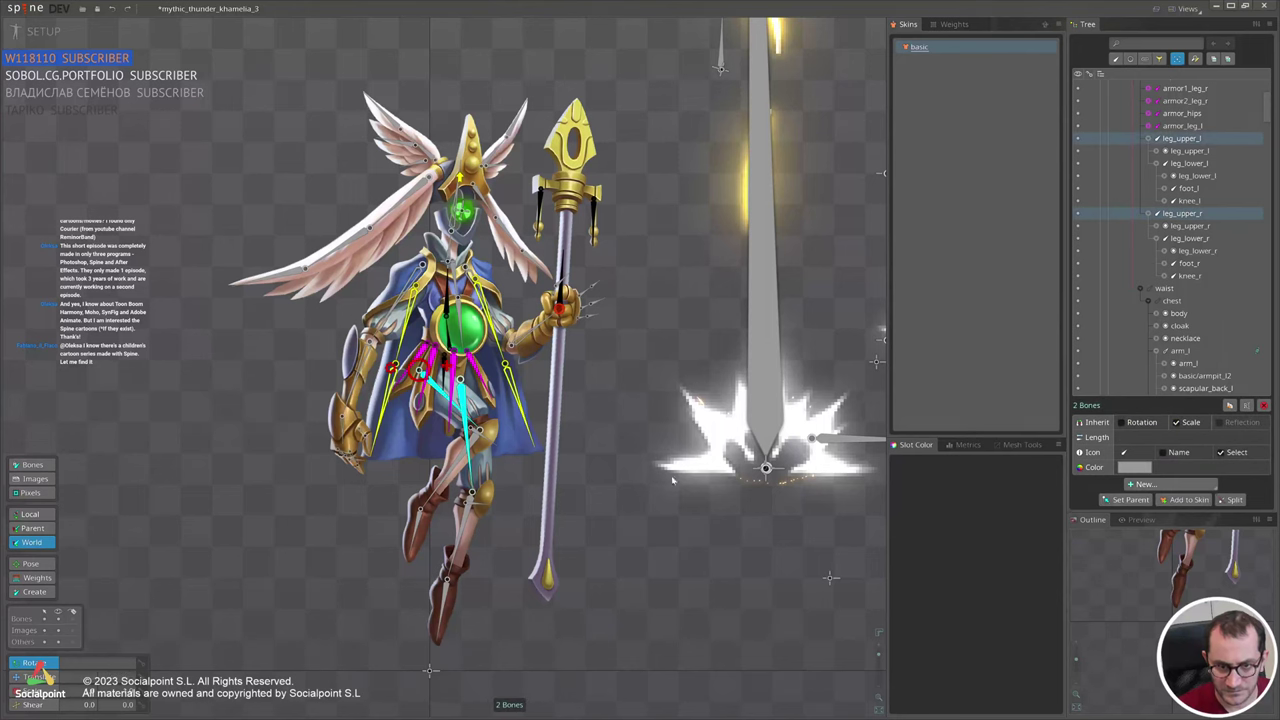
left_click(1175, 484)
left_click(1172, 525)
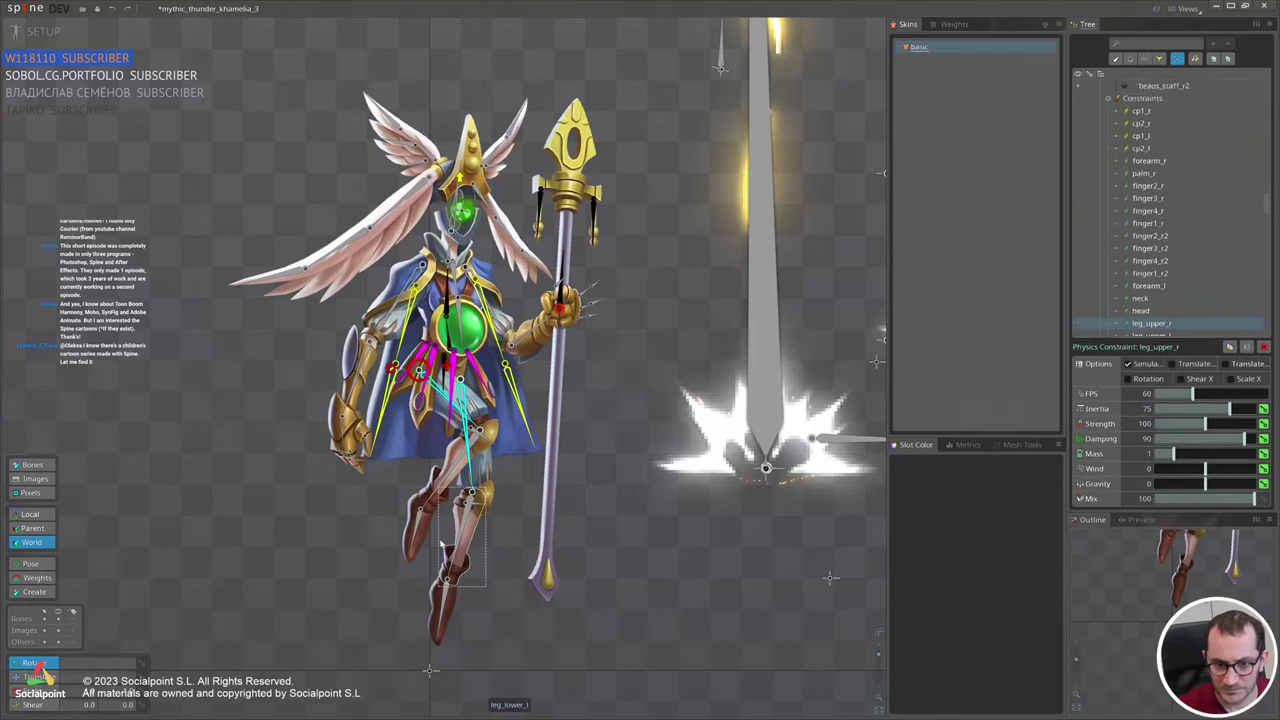
Add physics constraints to the lower leg and foot bones of both legs.
left_click(461, 538)
left_click(450, 468, "ctrl")
left_click(413, 535, "ctrl")
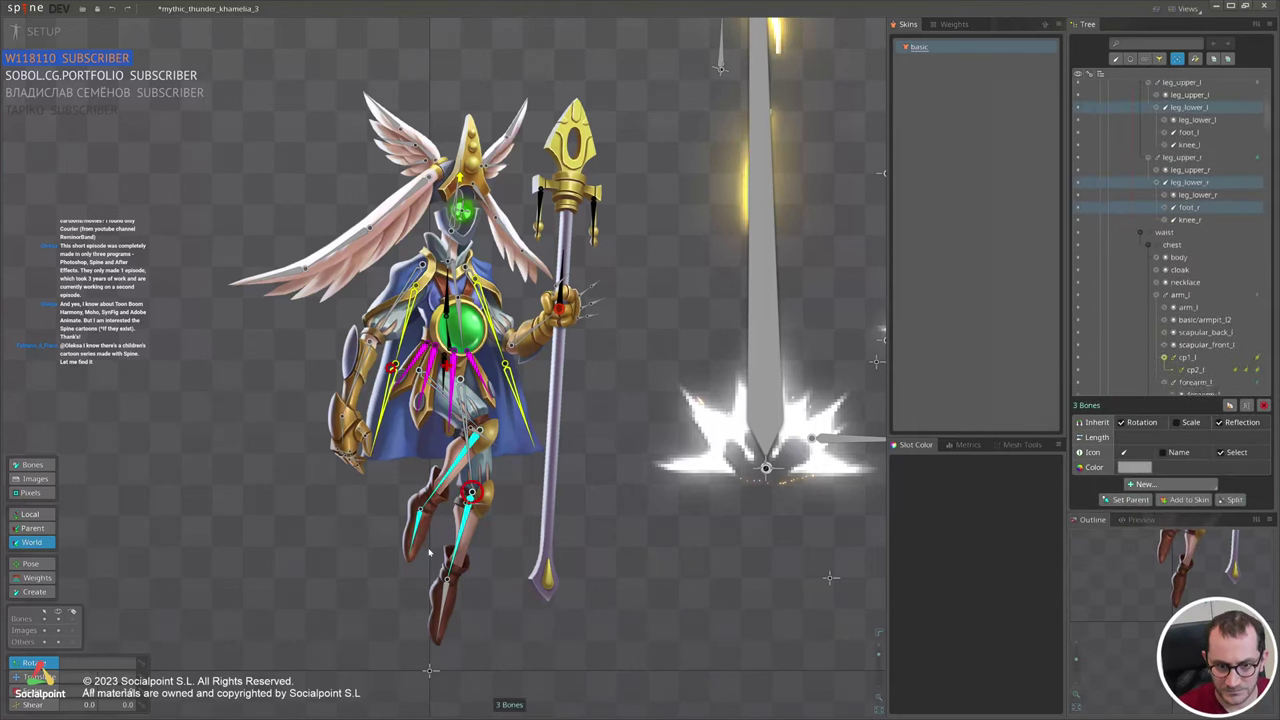
left_click(442, 606, "ctrl")
left_click(1140, 485)
left_click(1153, 526)
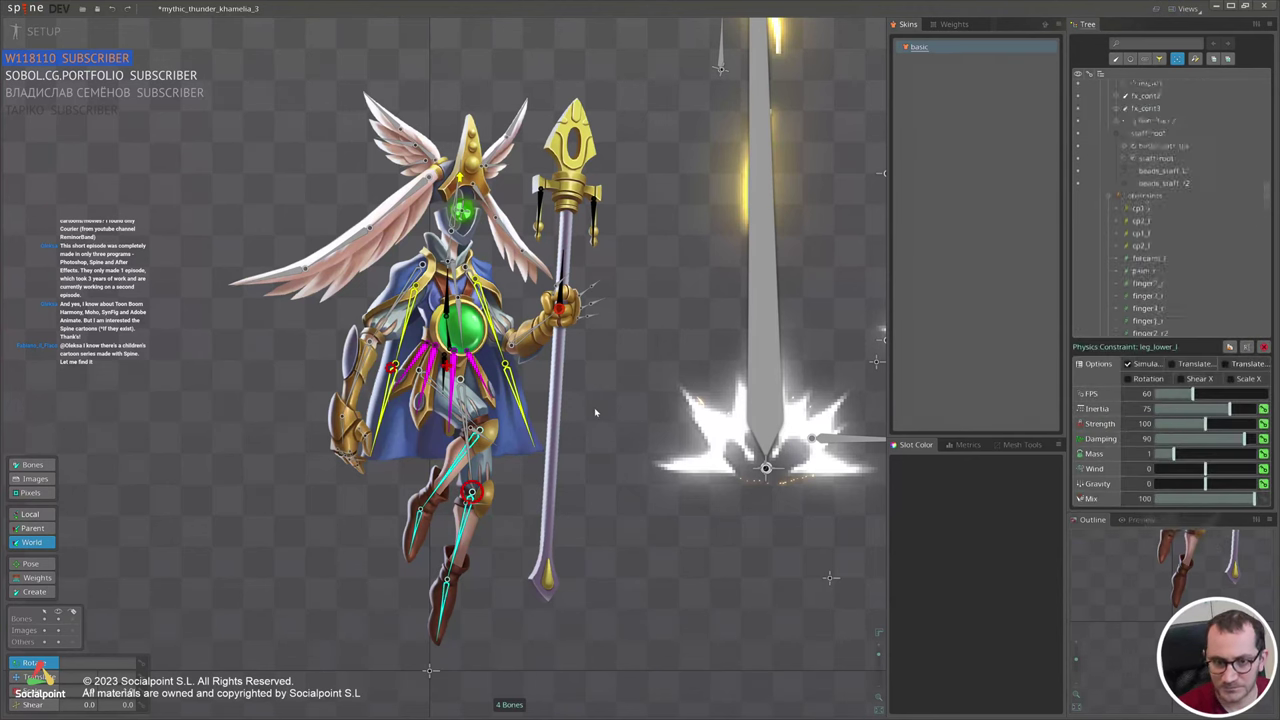
Add a physics constraint to the waist bone.
left_click(450, 342)
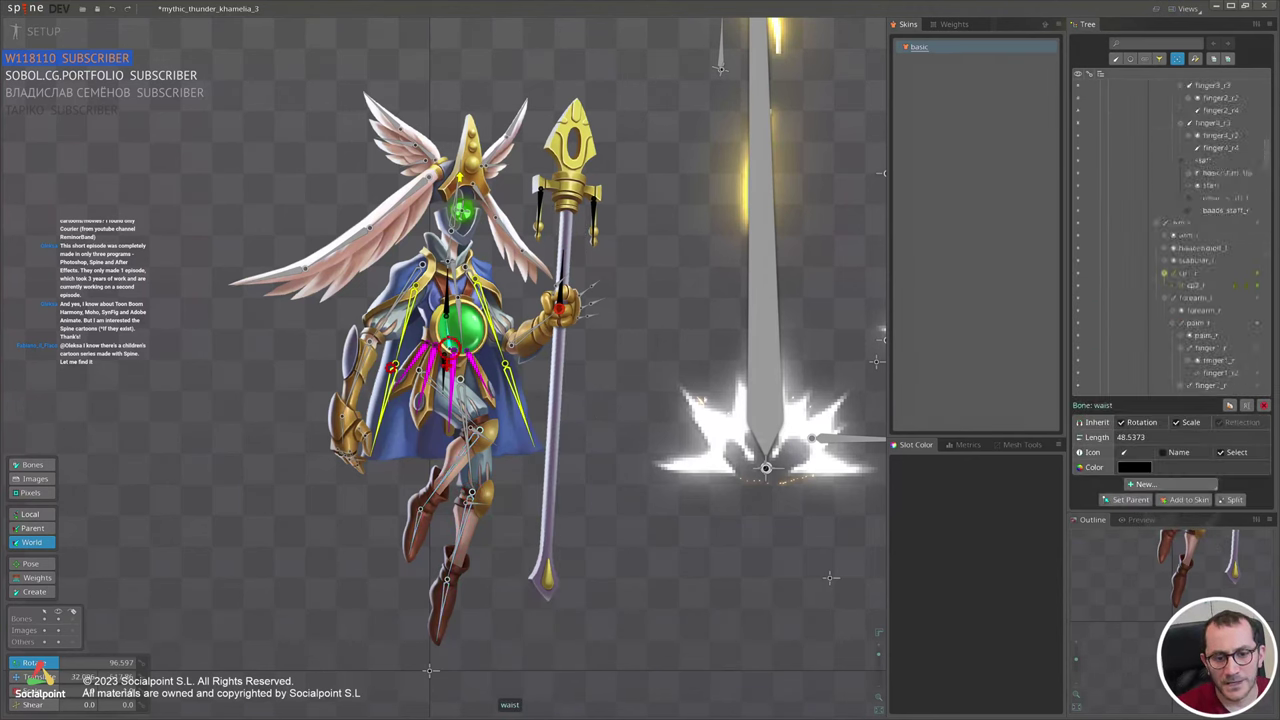
left_click(1171, 483)
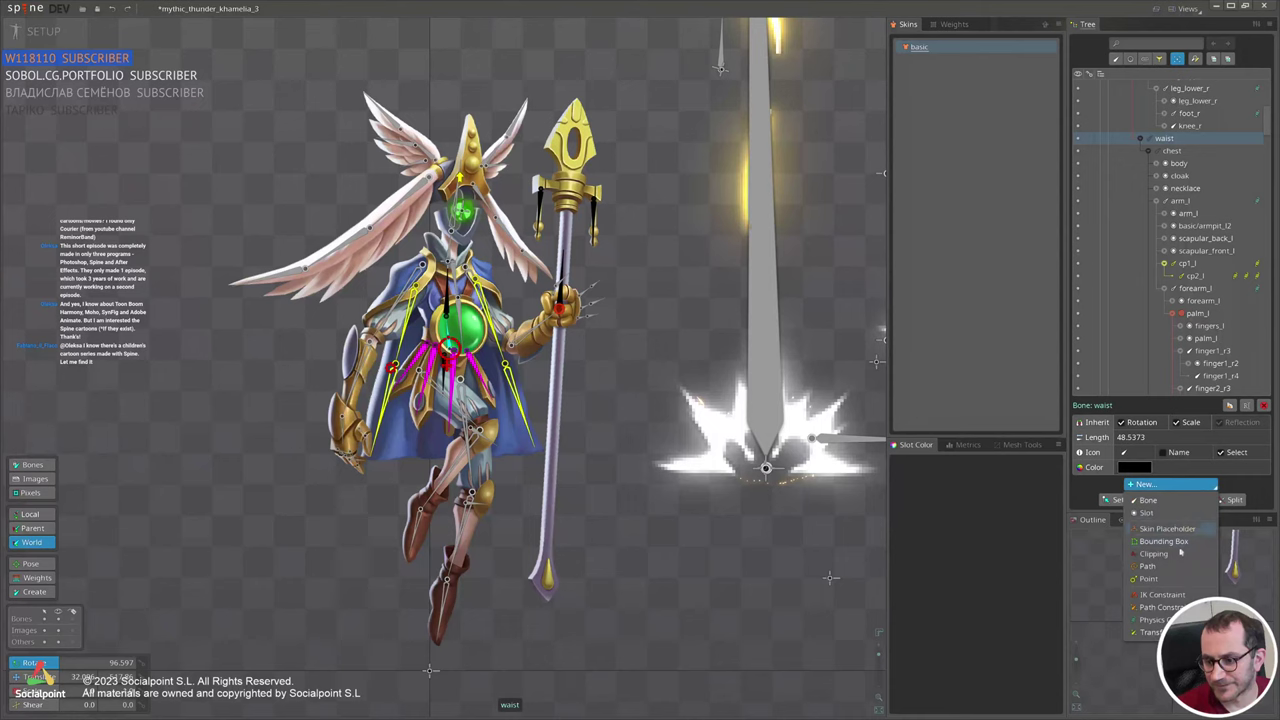
left_click(1152, 620)
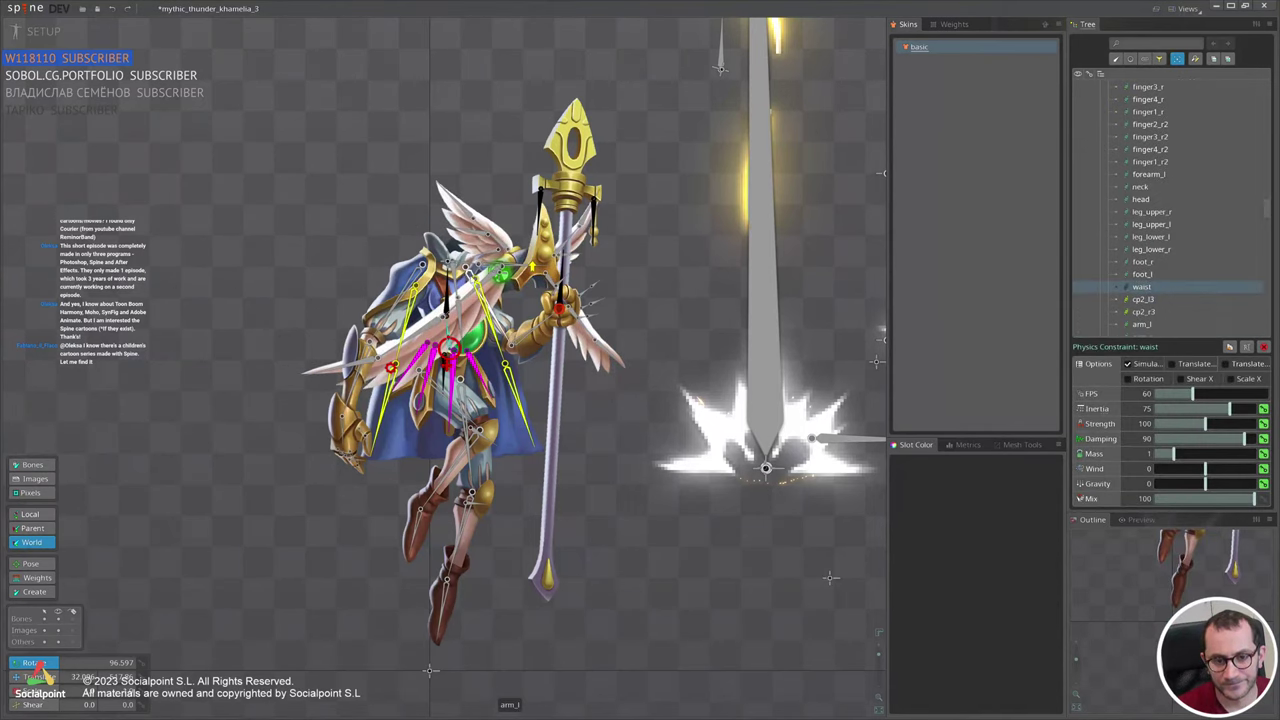
Try rotating the neck bone sideways to about 355° and open its physics constraint's settings.
left_click(460, 266)
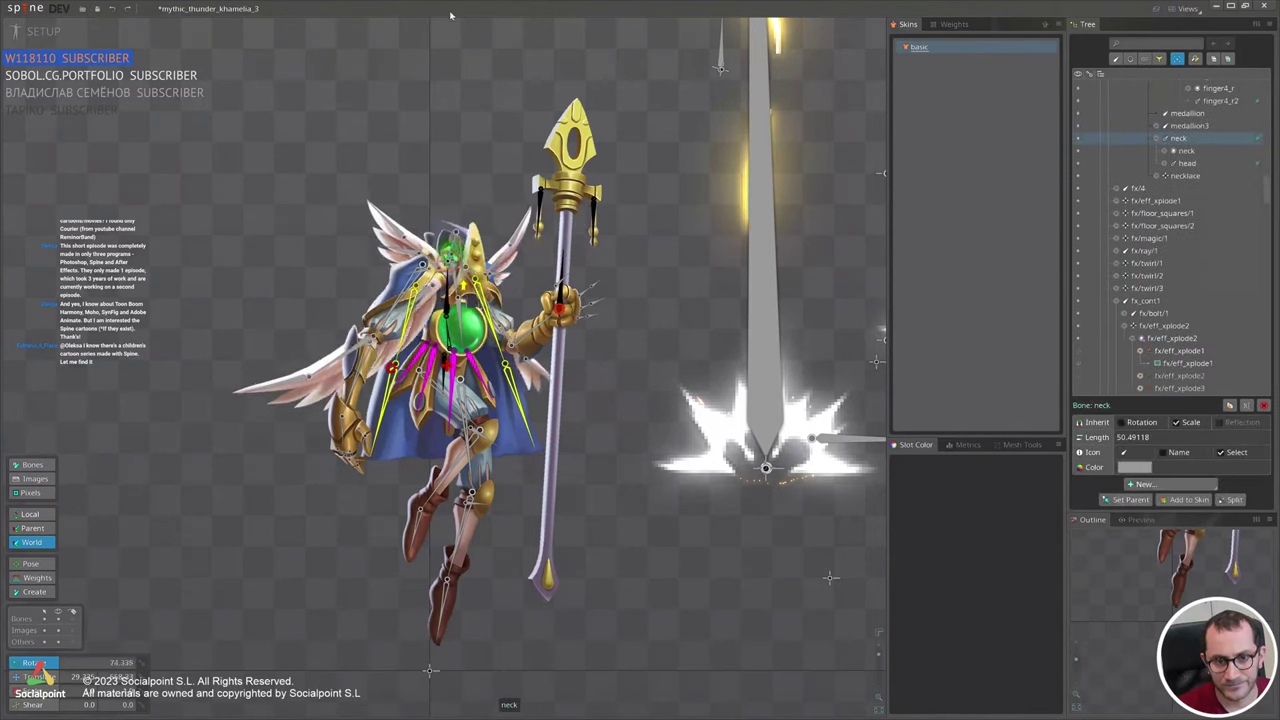
left_click_drag(399, 140, 497, 260)
scroll(471, 250, "up", 3)
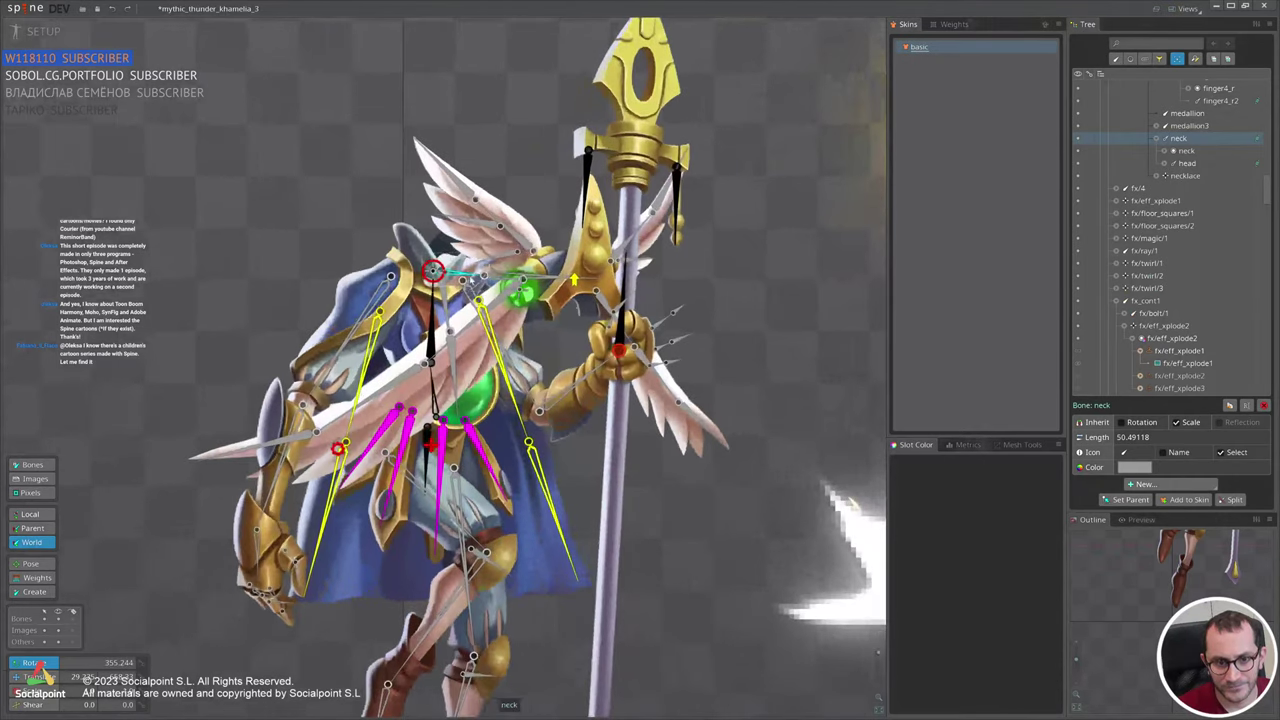
left_click(1257, 138)
scroll(1191, 261, "down", 4)
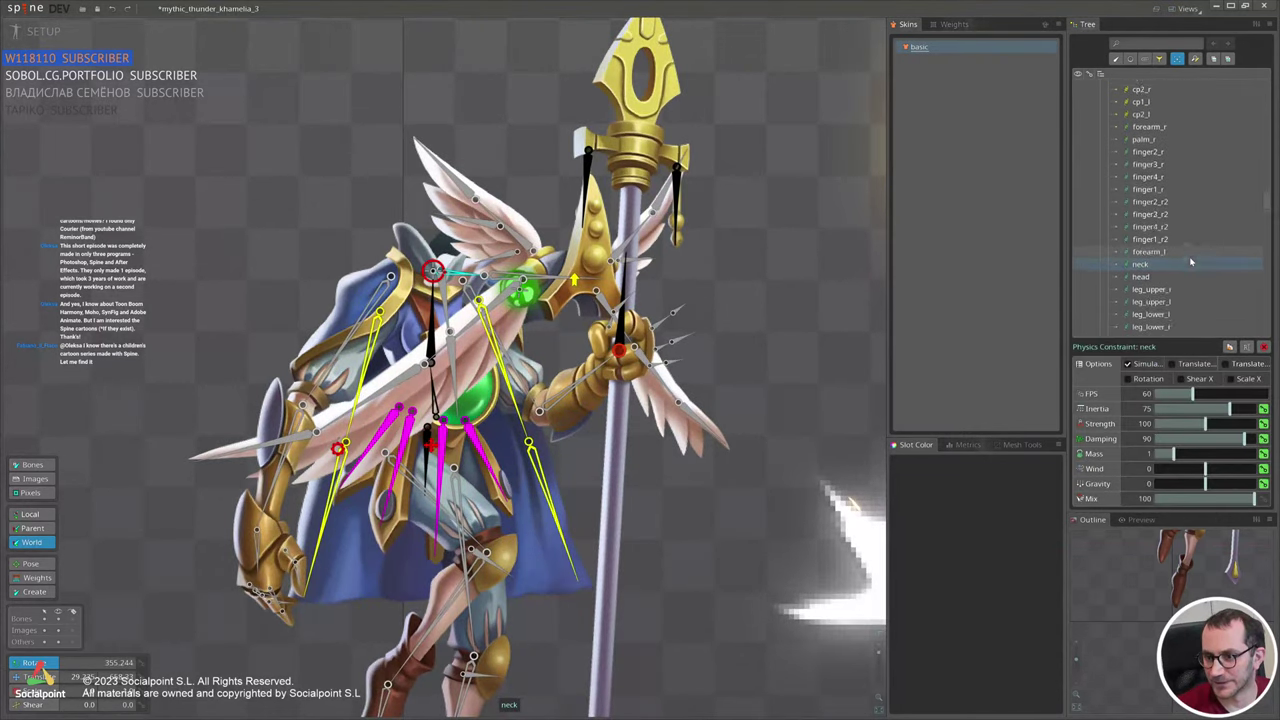
Rotate the neck bone back upright to about 83° and the head bone to about 82°.
left_click_drag(457, 277, 445, 150)
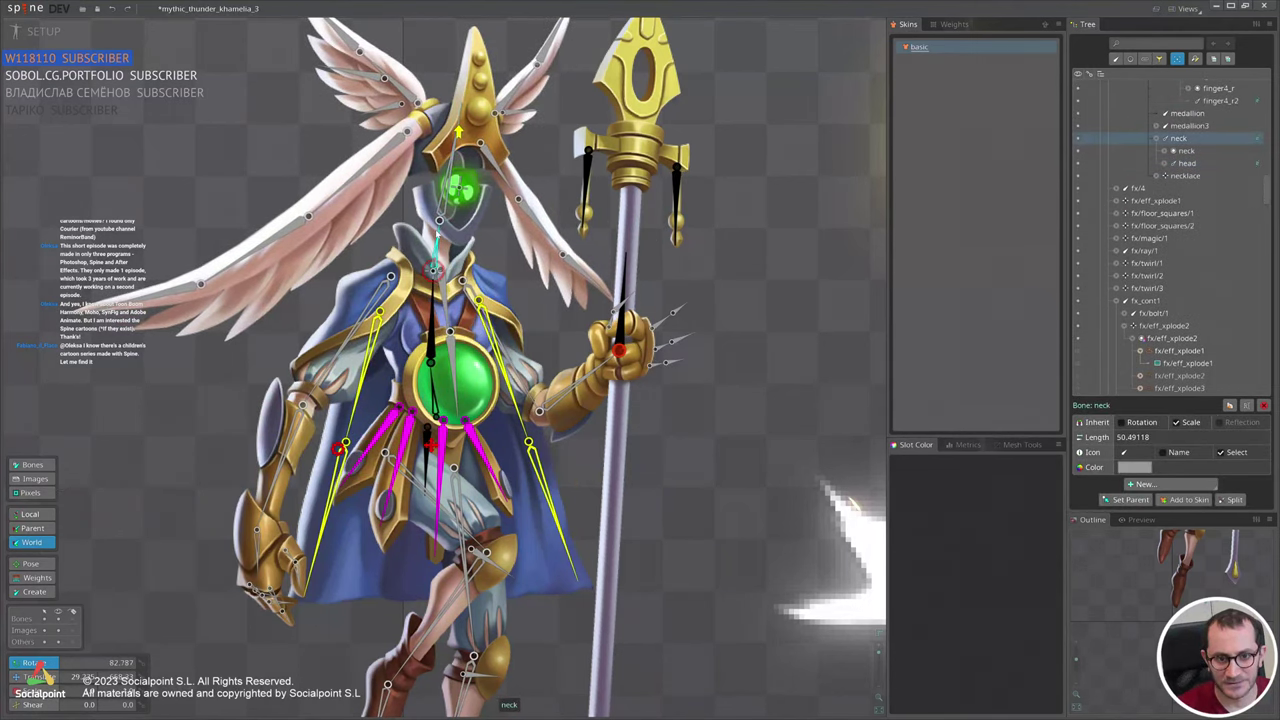
left_click(460, 187)
left_click(460, 187)
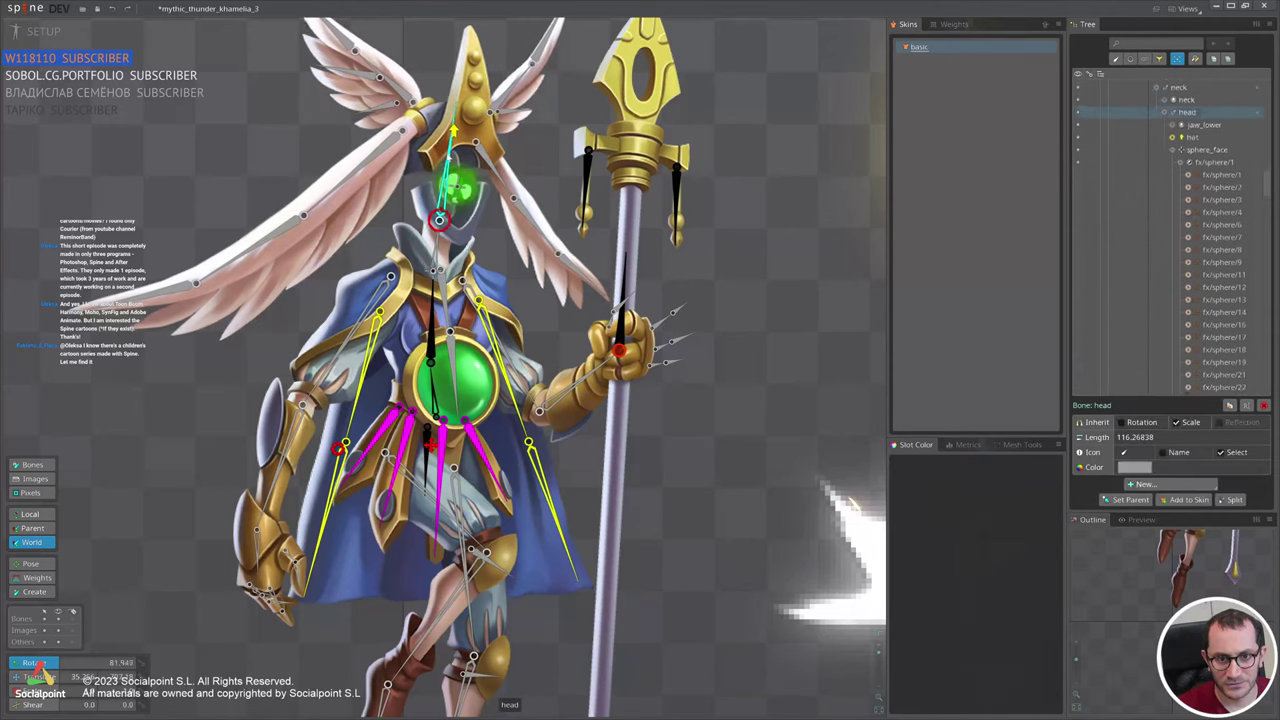
scroll(595, 300, "down", 5)
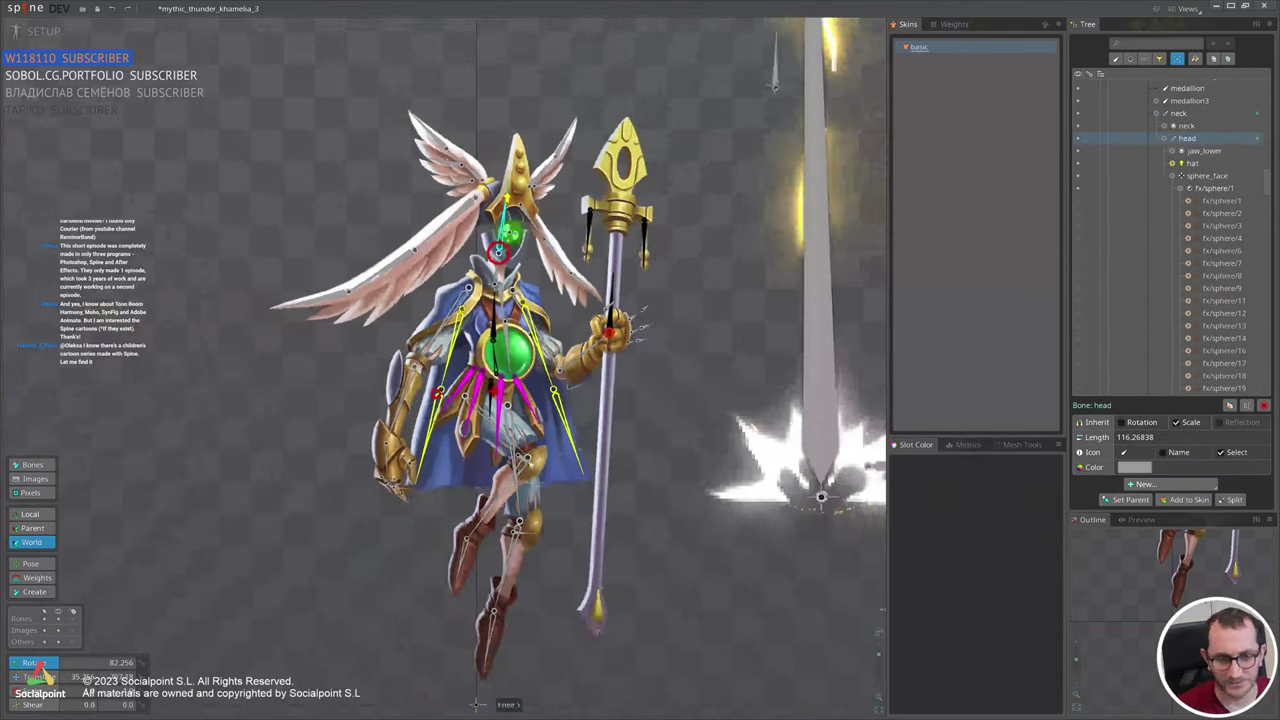
Add a physics constraint to the chest bone.
scroll(508, 270, "up", 4)
left_click(482, 347)
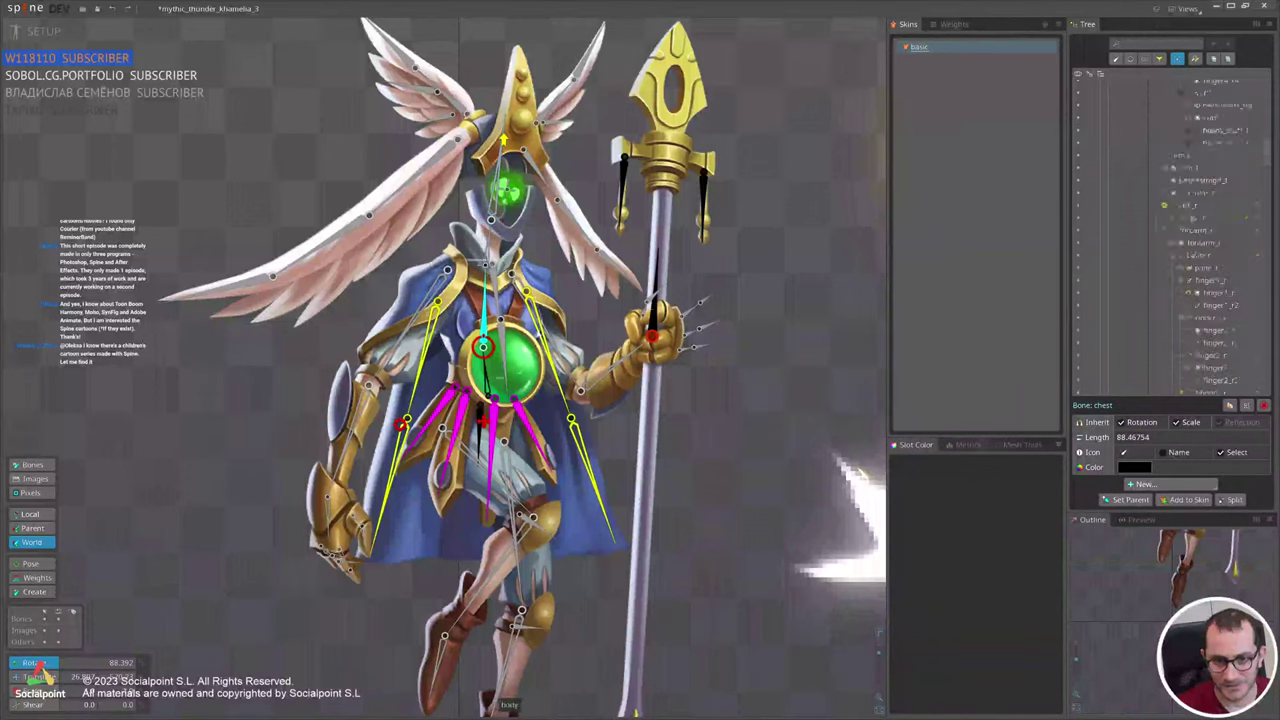
left_click(1170, 484)
left_click(1150, 619)
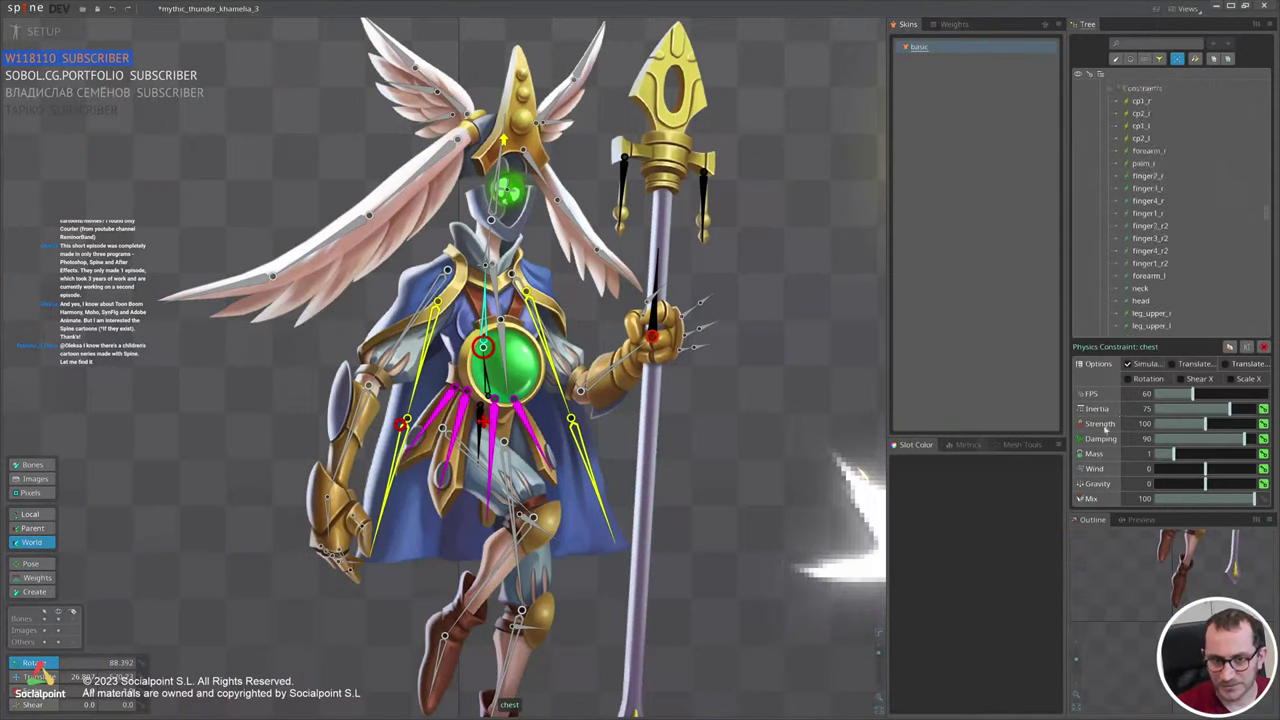
scroll(1160, 210, "down", 3)
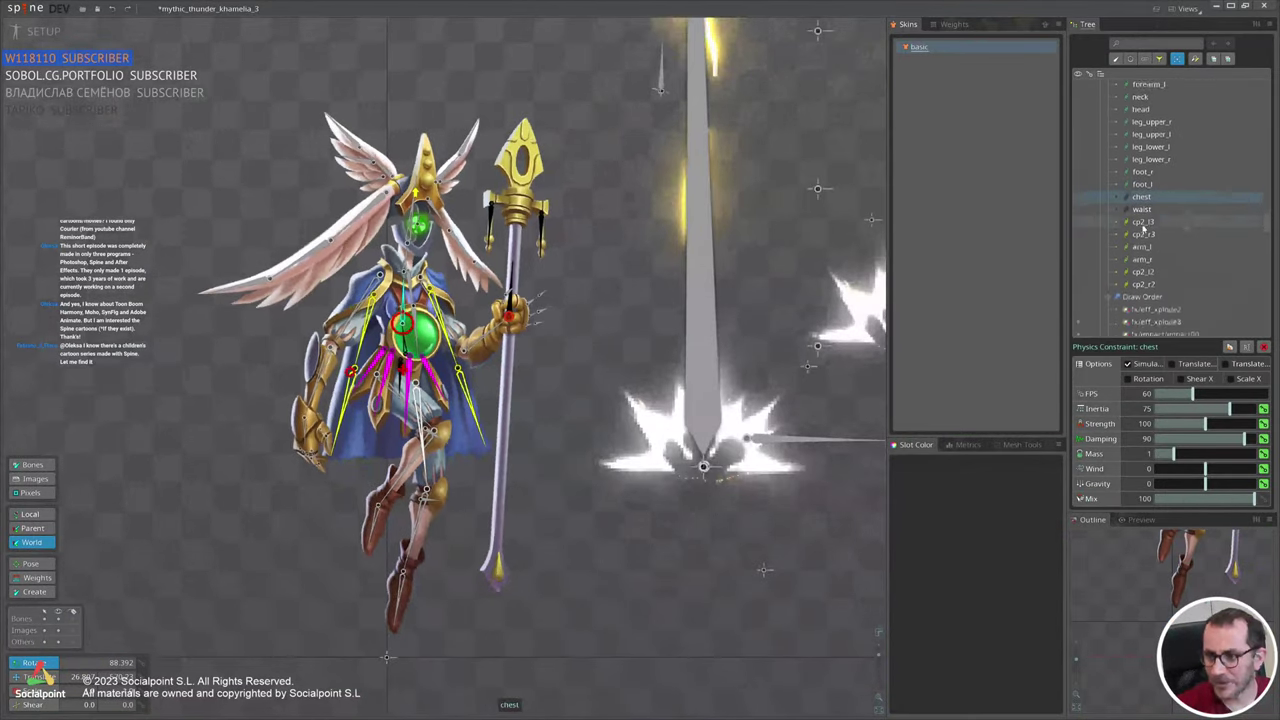
left_click(1150, 262)
scroll(1160, 250, "down", 10)
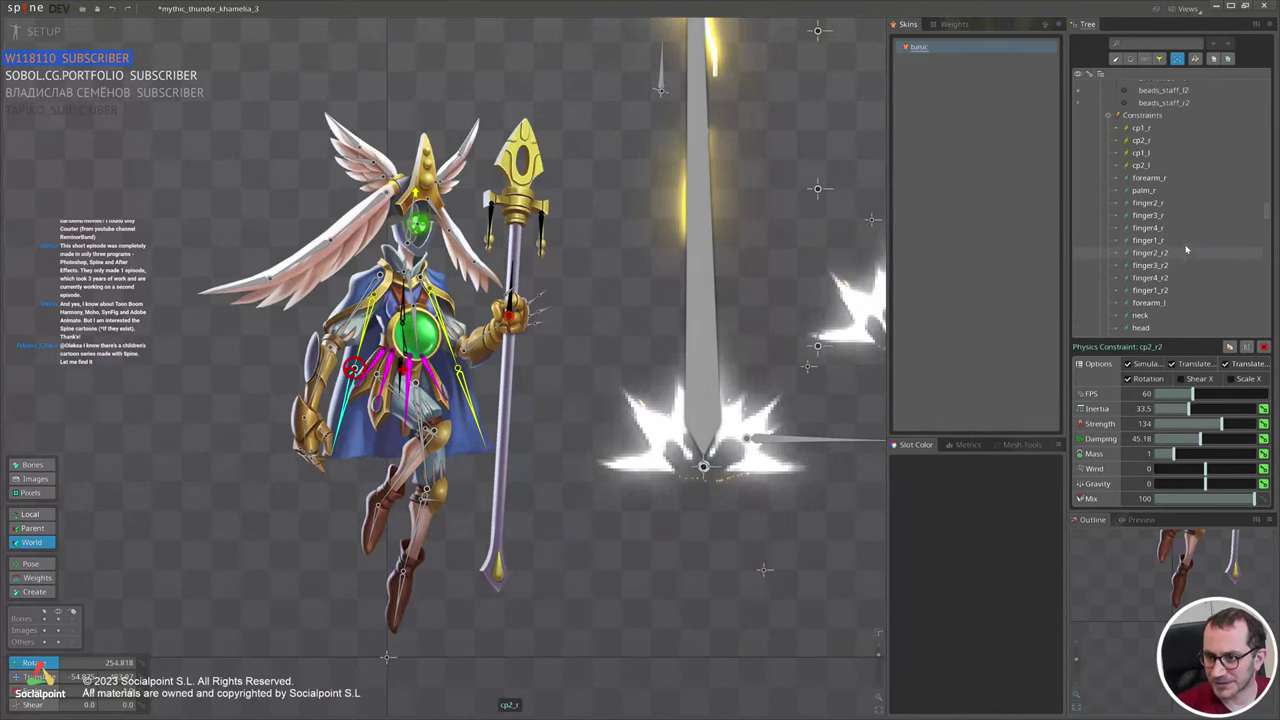
left_click(1152, 238, "shift")
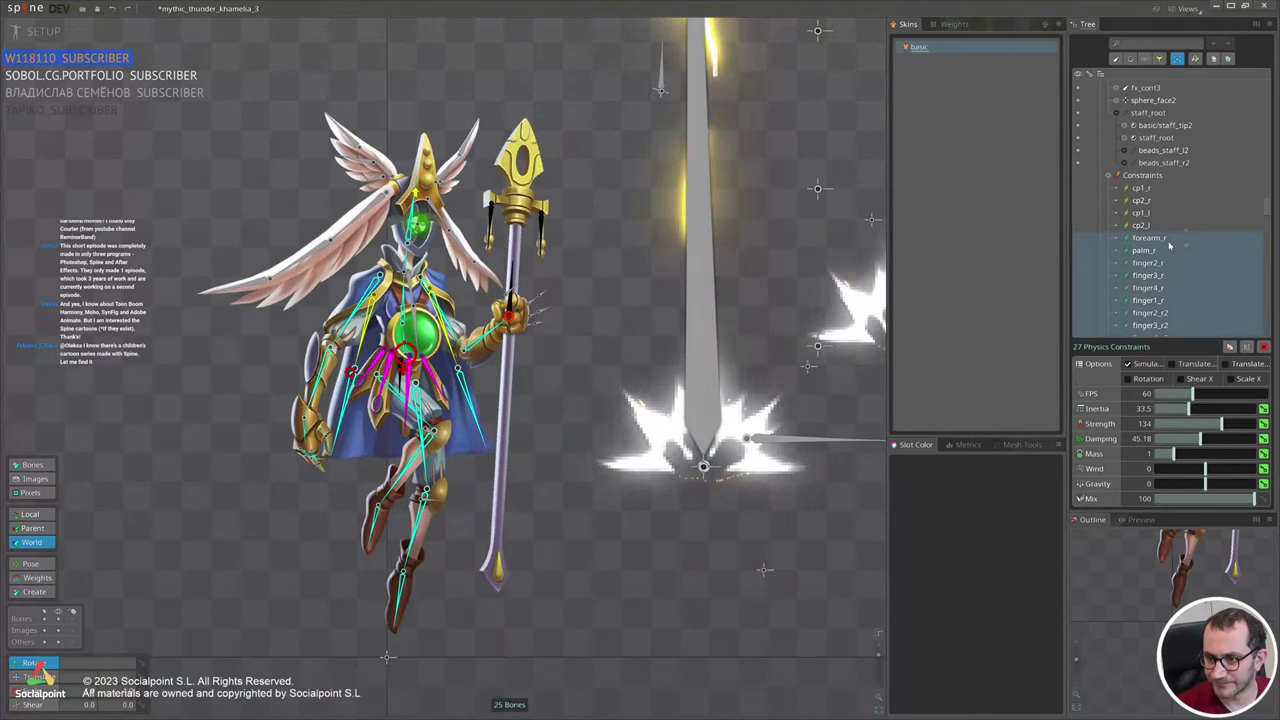
left_click(1160, 224)
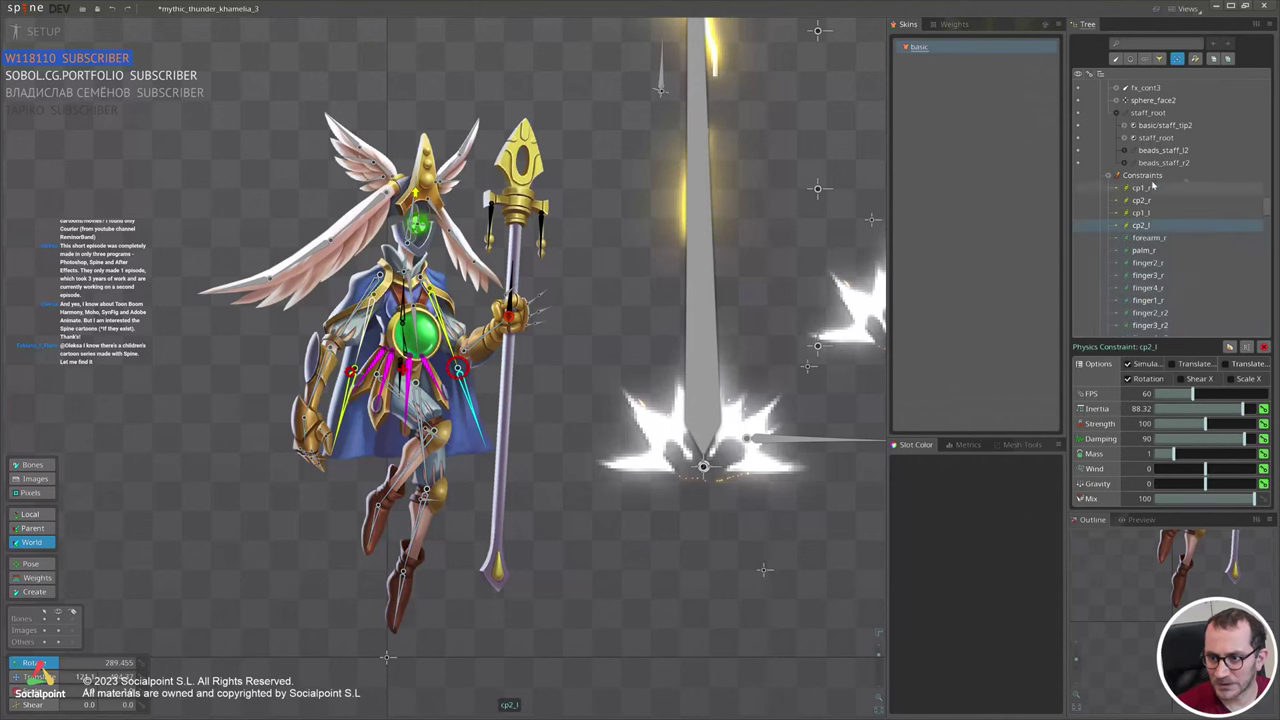
left_click(1158, 187, "shift")
Store the cloak physics constraints cp2_r2, cp2_l2, cp1_r, cp2_r, cp1_l and cp2_l as selection 1.
scroll(1179, 201, "down", 3)
scroll(1179, 201, "down", 5)
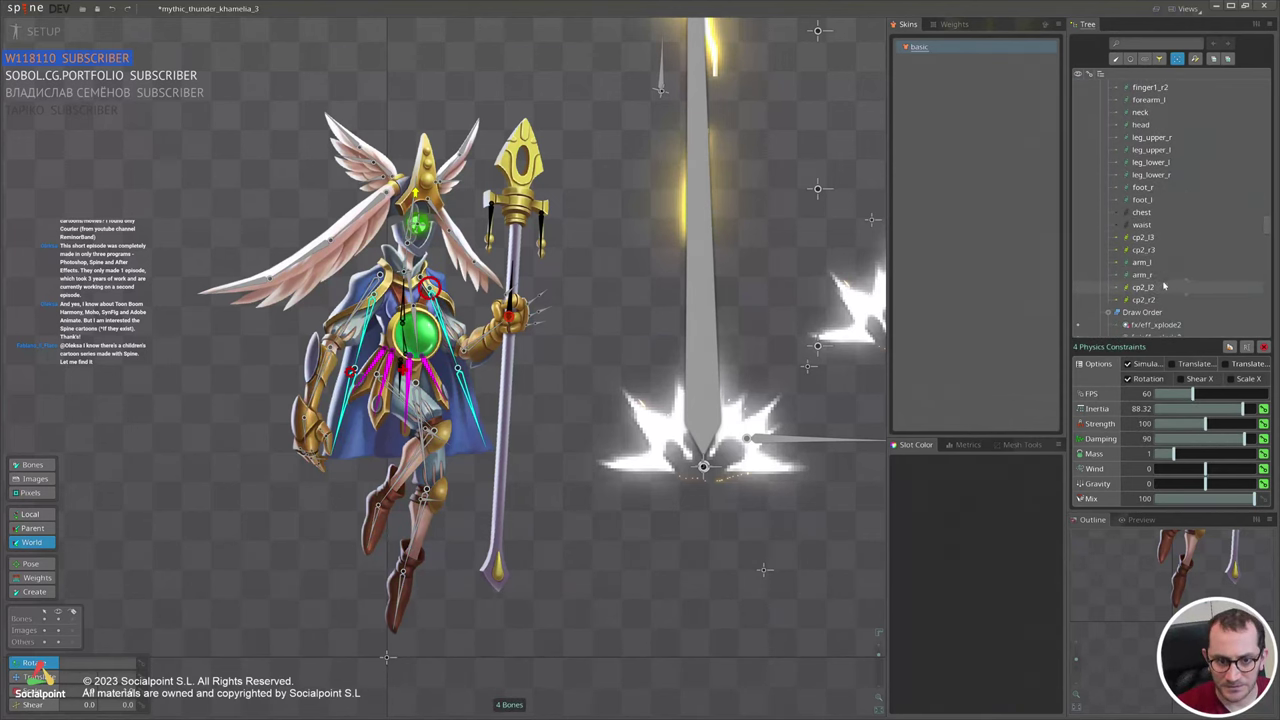
left_click(1154, 298)
left_click(1154, 288, "ctrl")
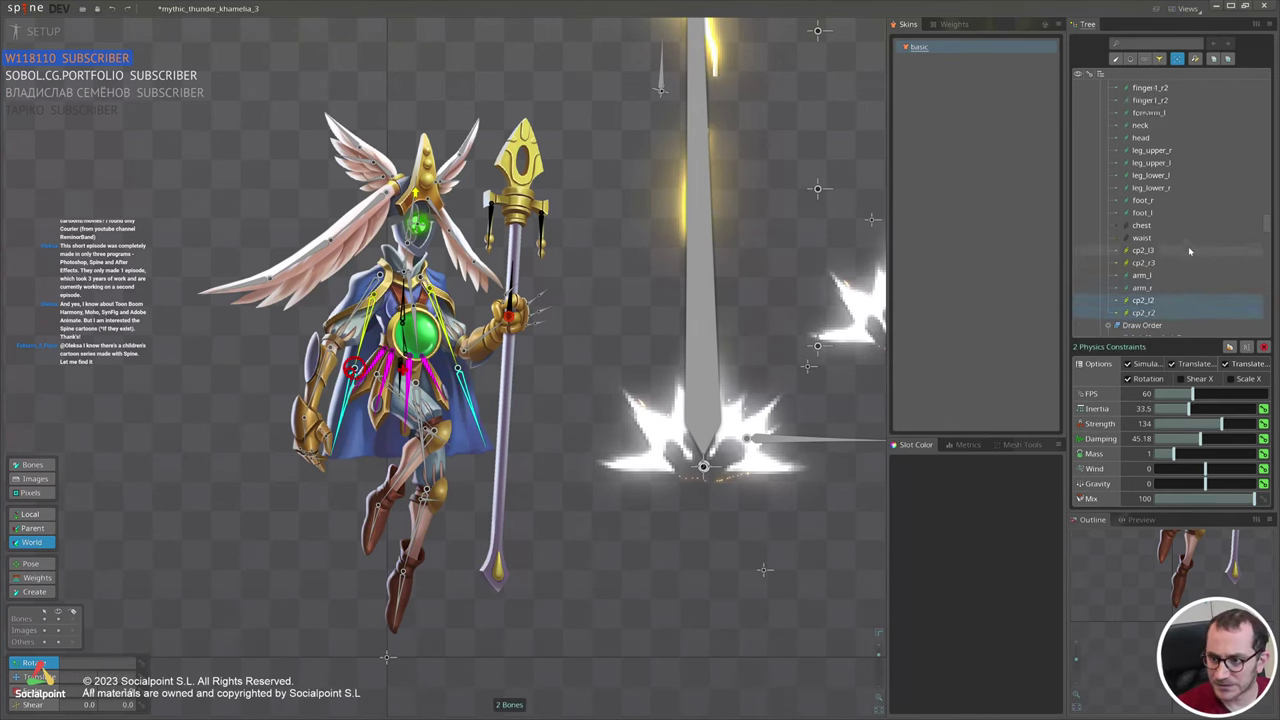
scroll(1188, 246, "up", 7)
left_click(1150, 266, "ctrl")
left_click(1152, 289, "ctrl")
left_click(1154, 302, "ctrl")
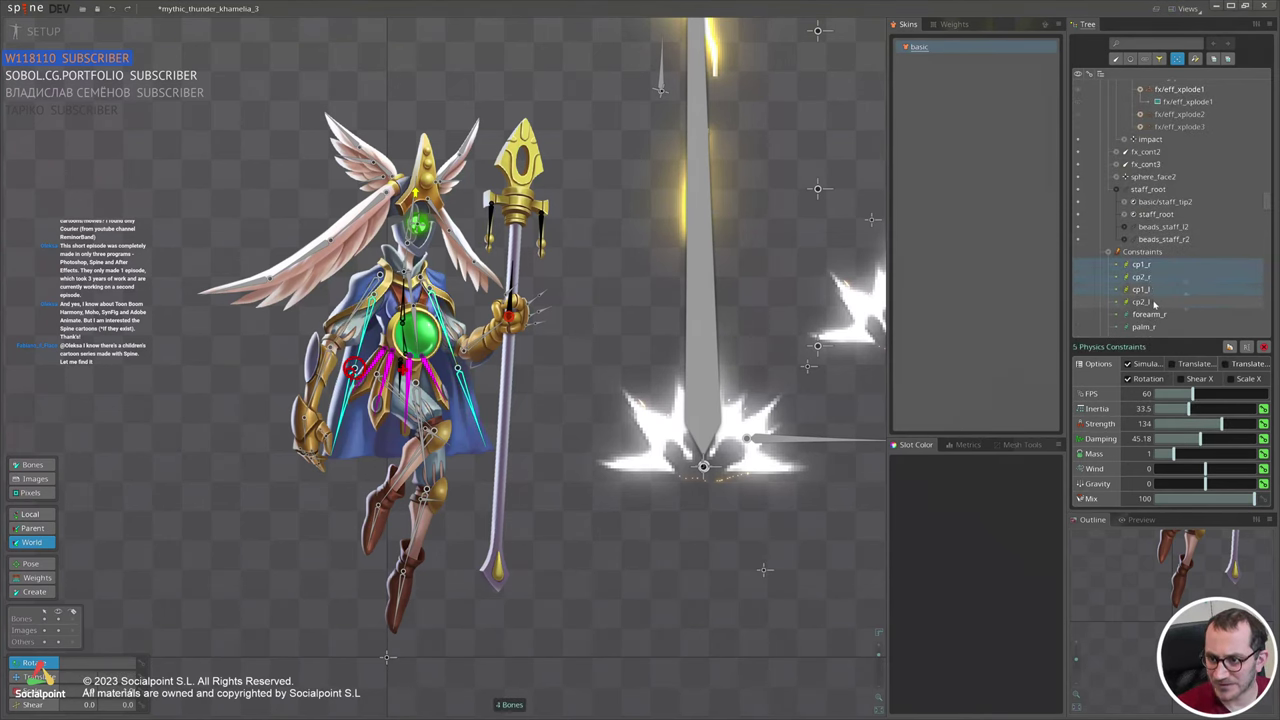
key("ctrl+1")
scroll(1168, 222, "down", 5)
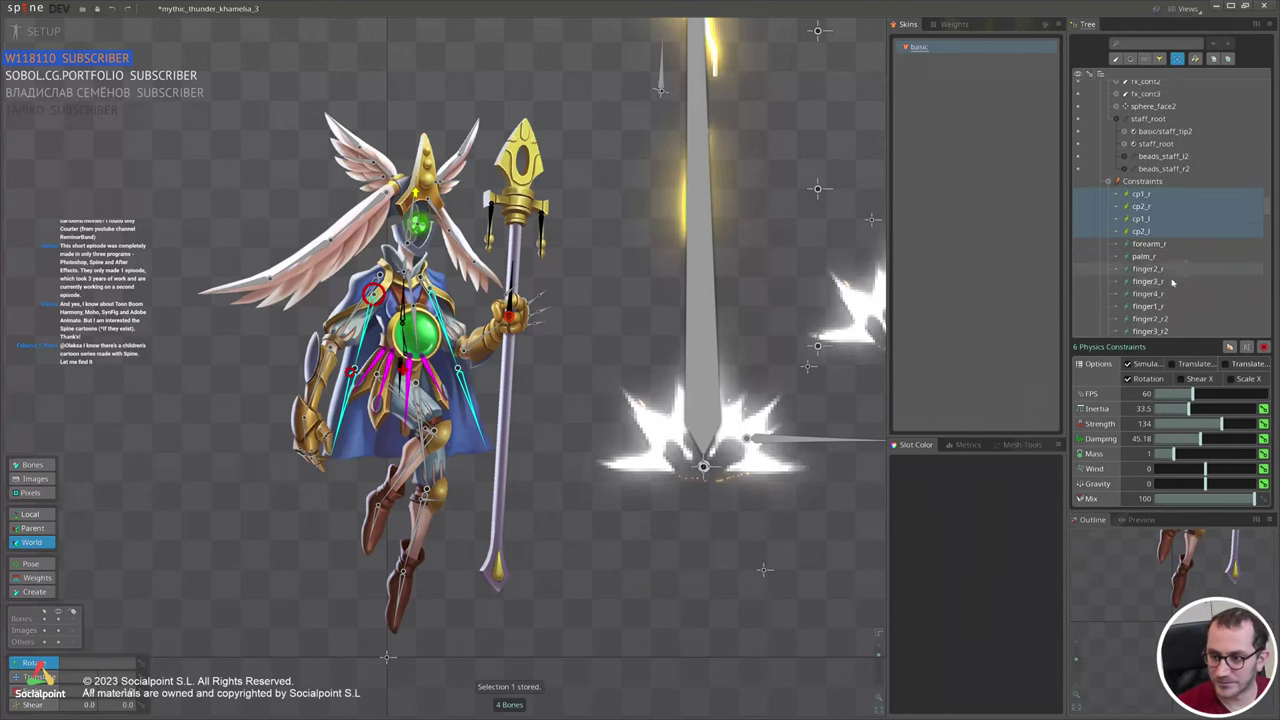
Store all eight cloak physics constraints, including cp2_l3 and cp2_r3 besides the cp1, cp2, cp2_l2 and cp2_r2 ones, as selection 1.
left_click(1149, 131)
scroll(1198, 216, "down", 5)
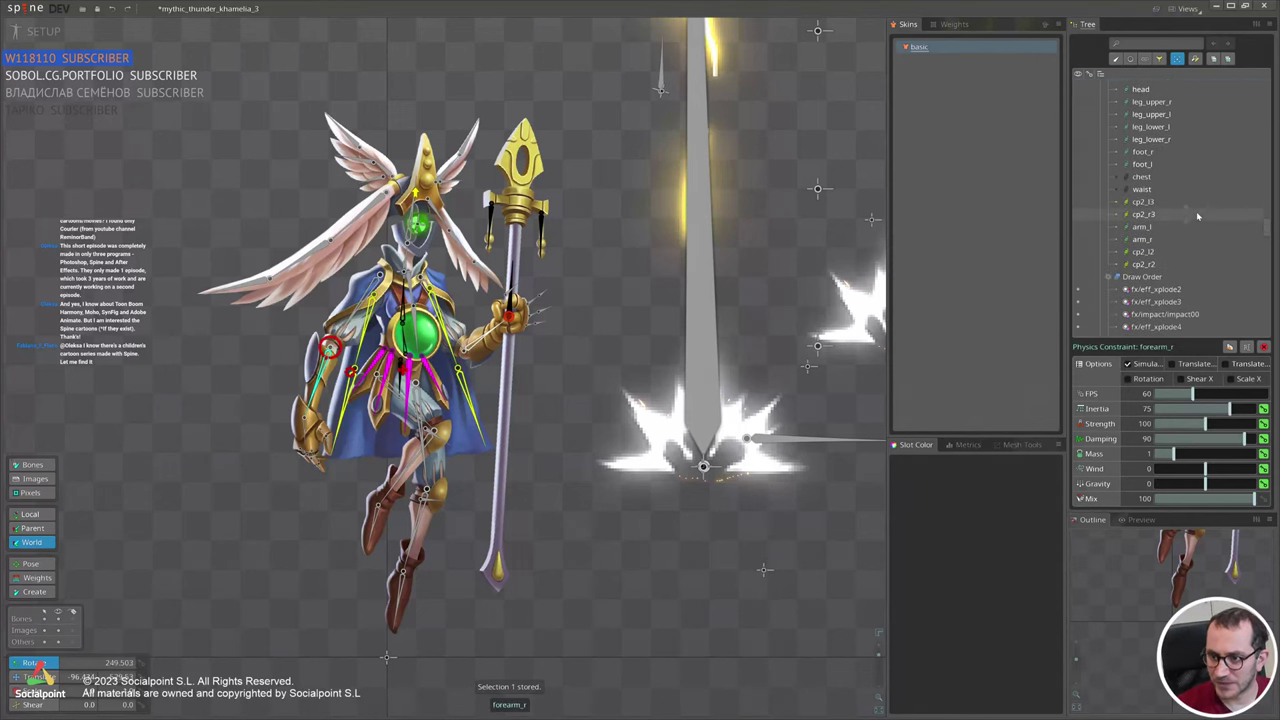
left_click(1150, 202)
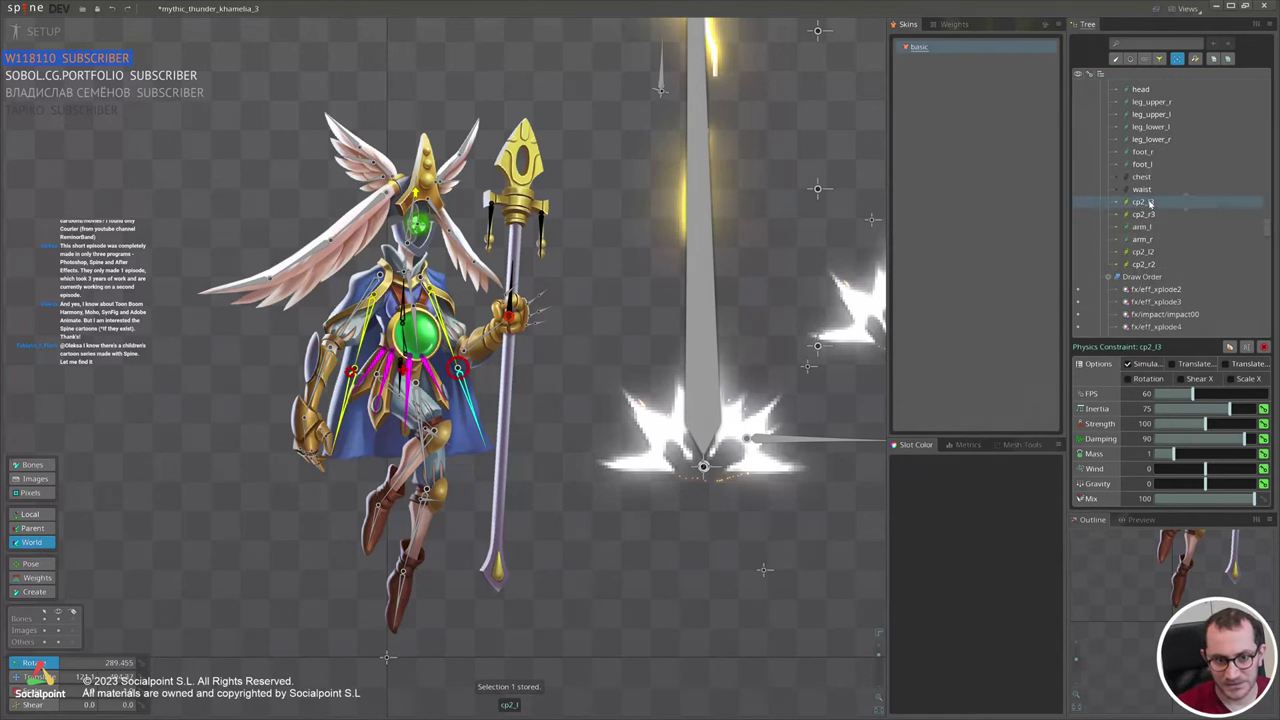
left_click(1148, 214)
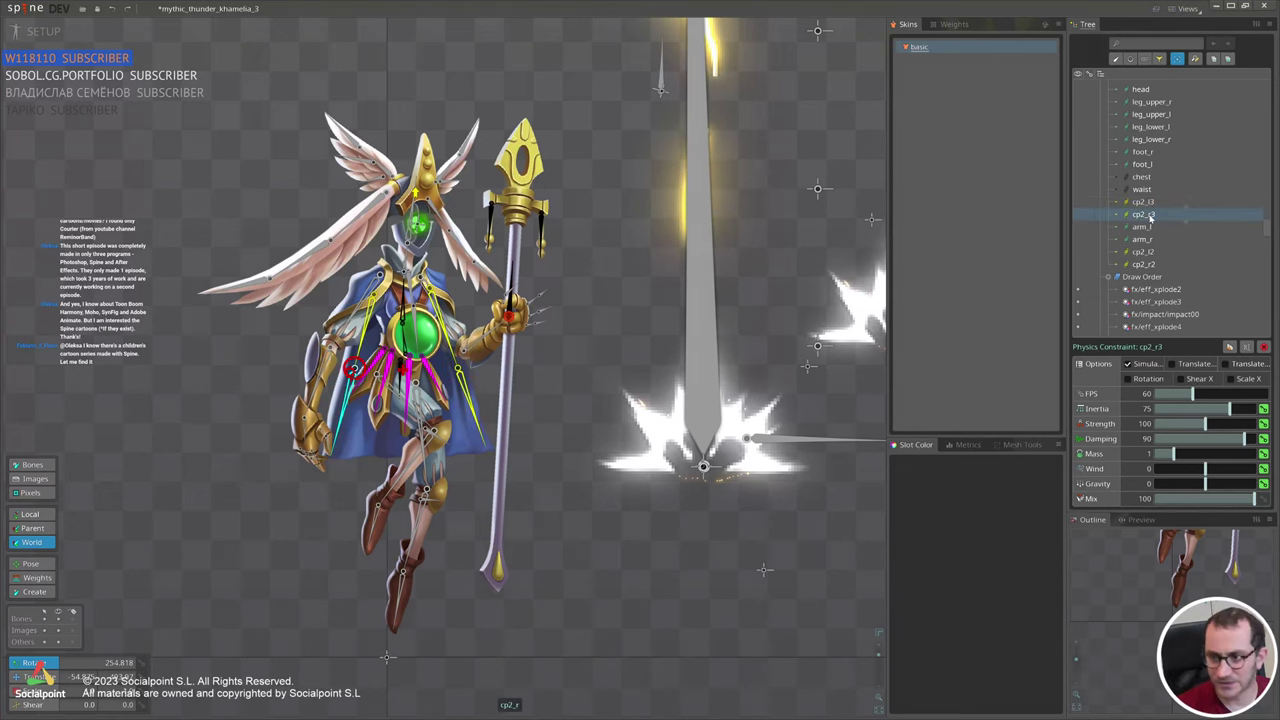
left_click(1150, 263)
left_click(1150, 253, "ctrl")
left_click(1145, 216, "ctrl")
left_click(1146, 203, "ctrl")
scroll(1192, 211, "up", 1)
scroll(1192, 211, "down", 10)
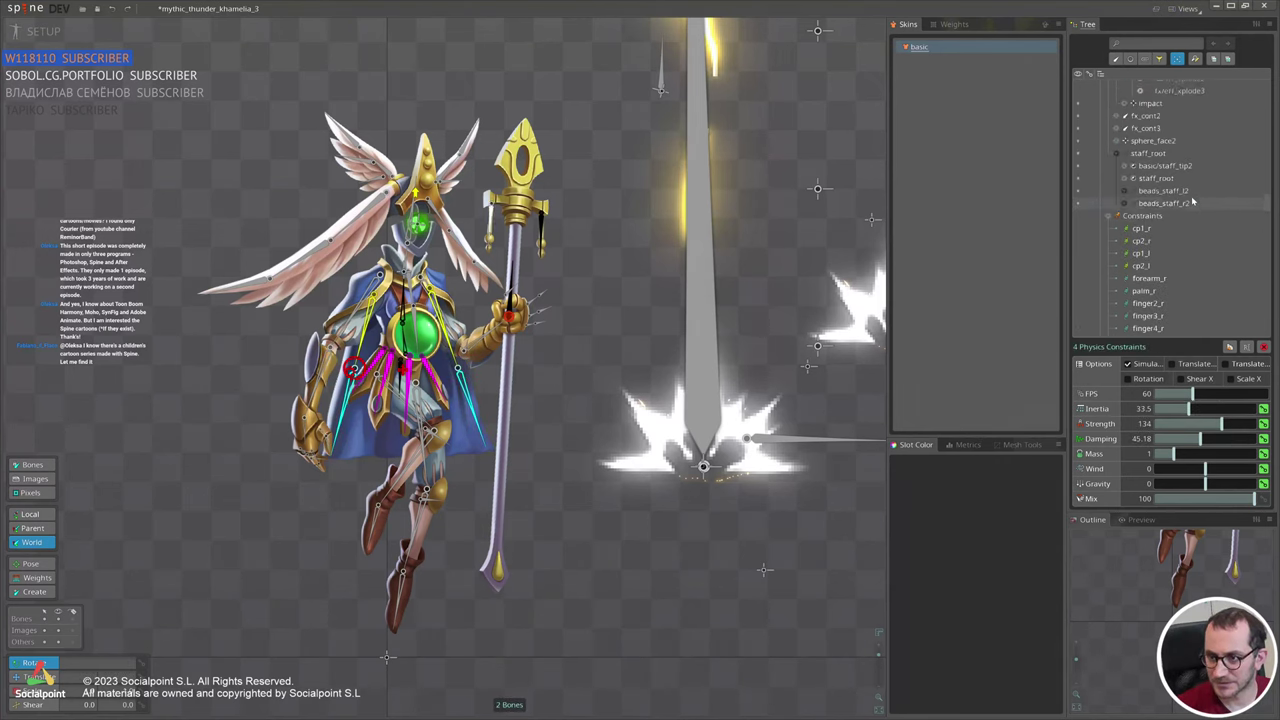
left_click(1148, 308, "shift")
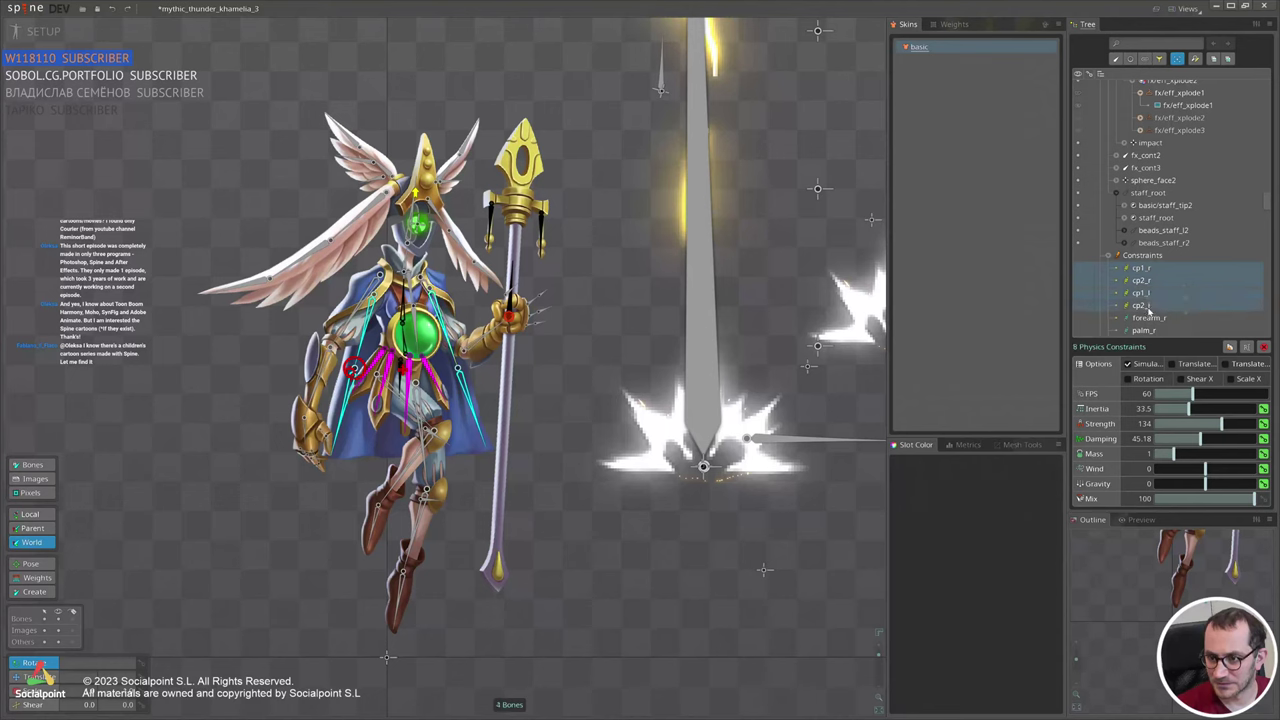
Select the physics constraints from forearm_r through arm_r, leaving out cp2_l3 and cp2_r3, and store them as selection 2.
left_click(1150, 316)
scroll(1152, 280, "up", 8)
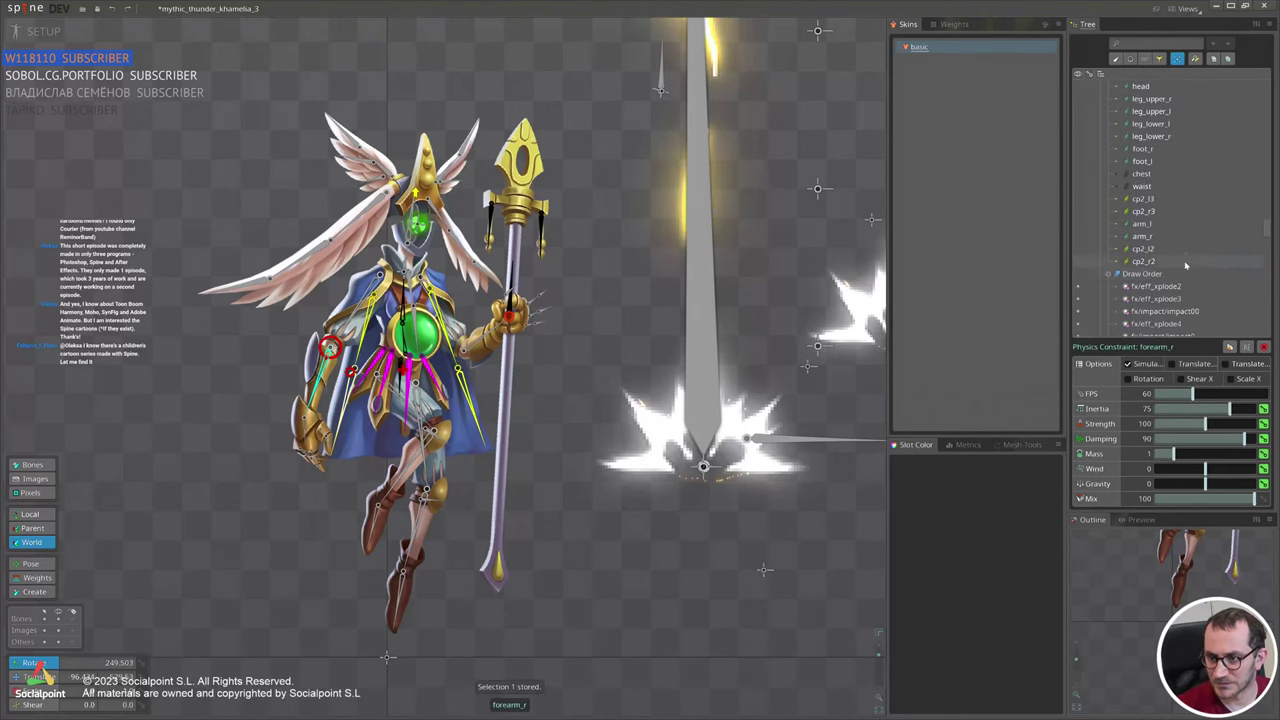
left_click(1150, 237, "shift")
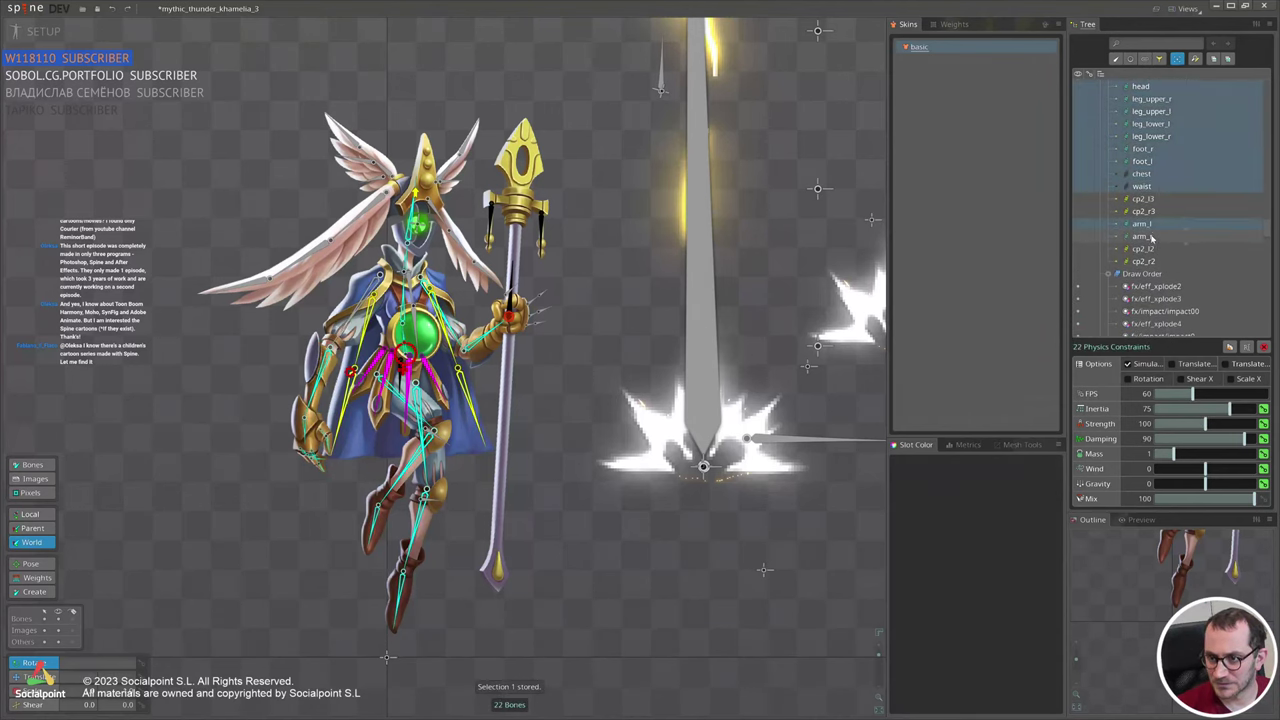
key("ctrl+2")
Enable Rotation on the selected body physics constraints and set Inertia to 36.55, Strength to 146.2 and Mass to 0.52.
scroll(676, 470, "down", 2)
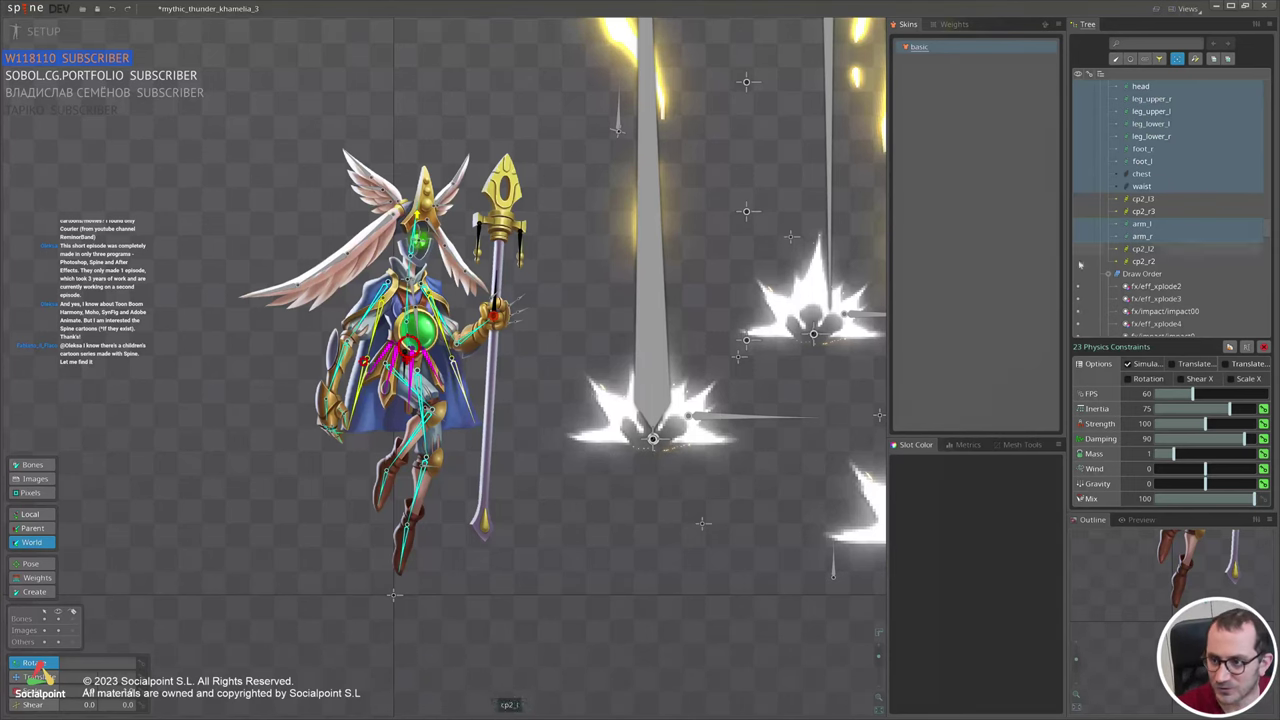
left_click_drag(507, 426, 541, 424)
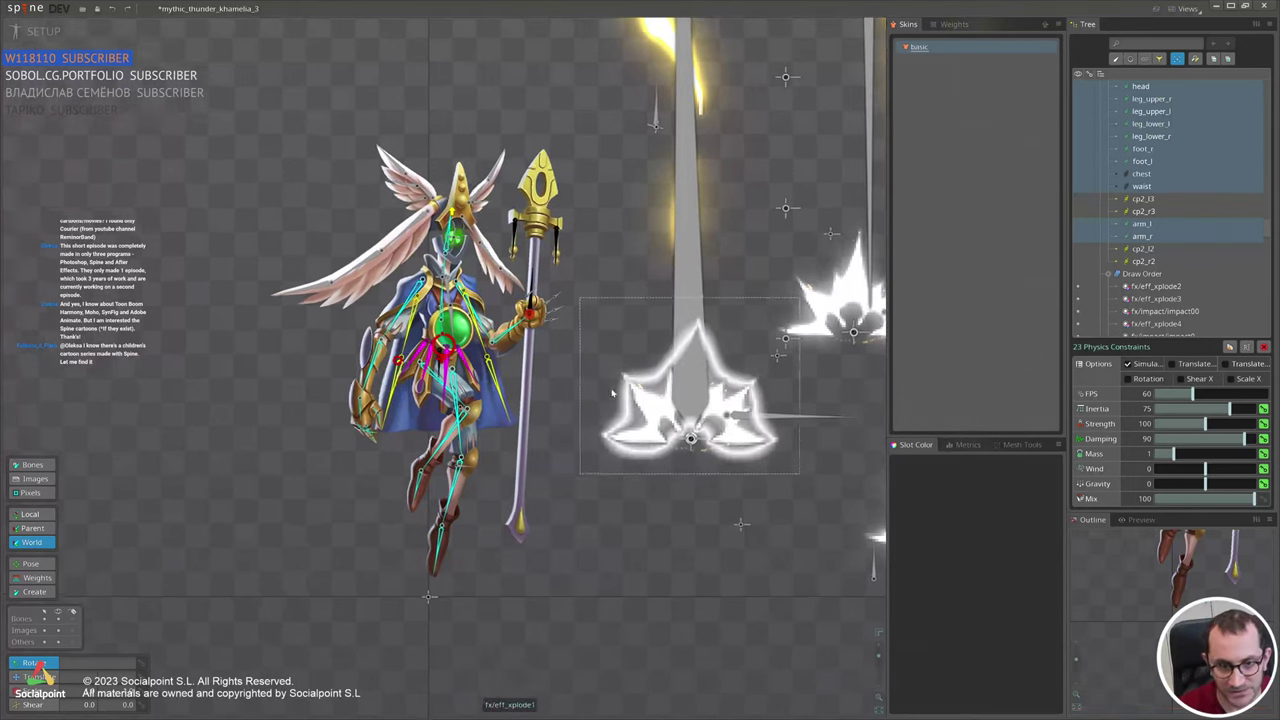
scroll(612, 393, "up", 1)
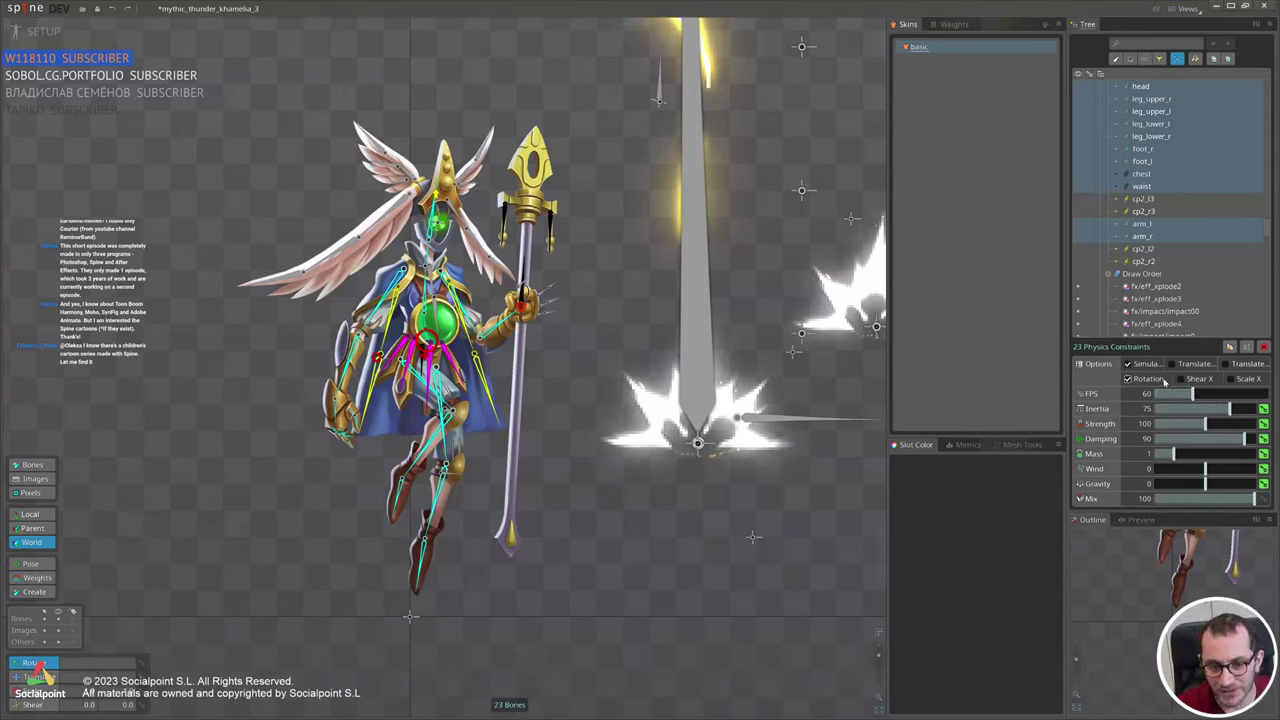
scroll(690, 446, "up", 1)
left_click_drag(582, 533, 602, 549)
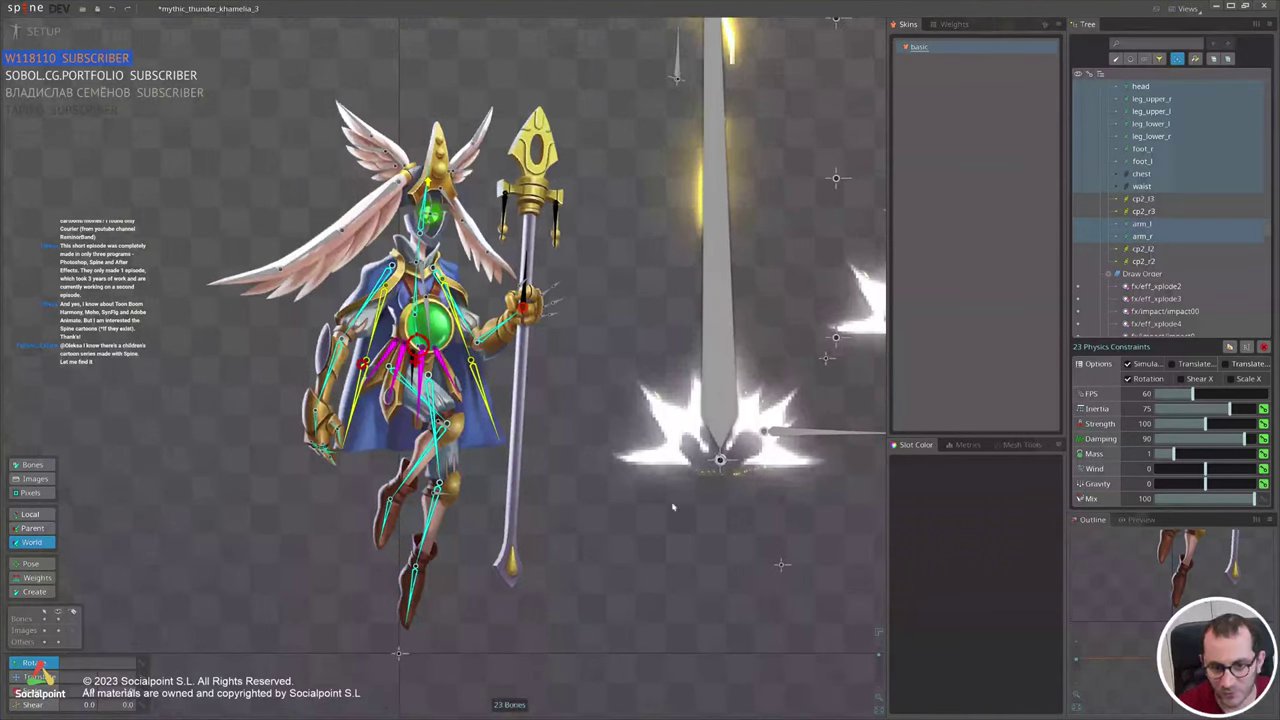
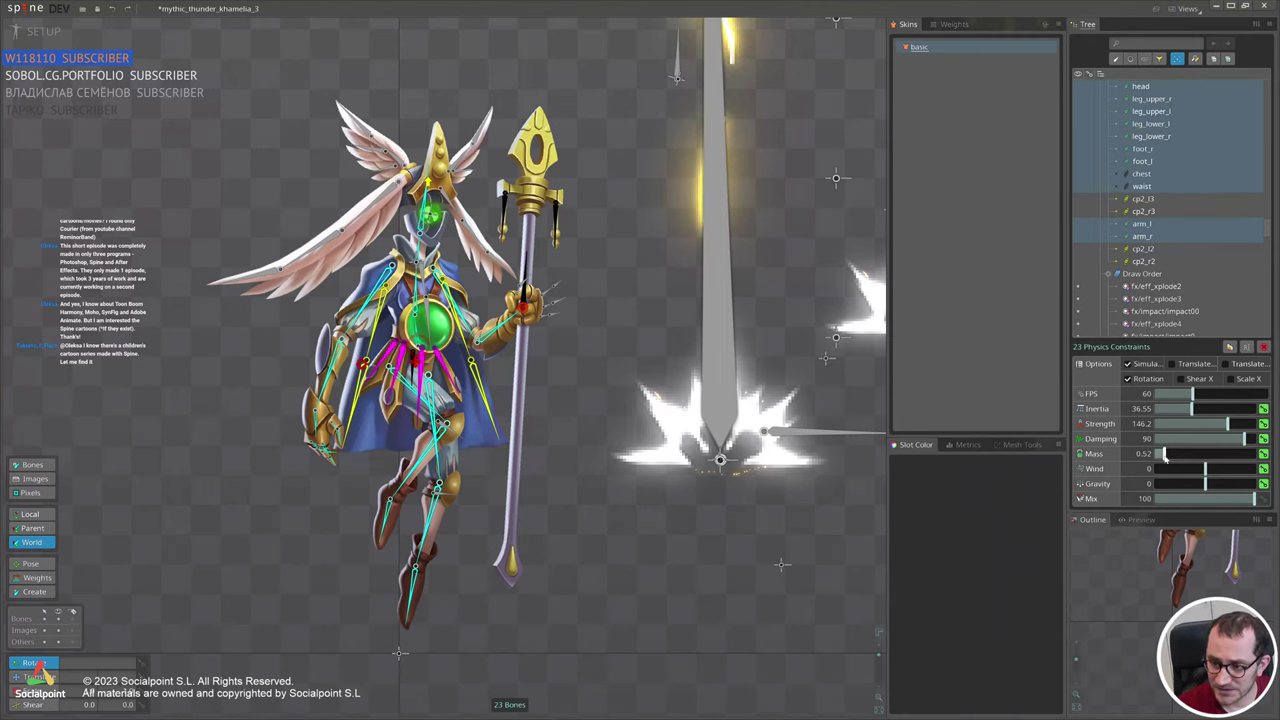
Try translating the pelvis_Y bone to test the physics of the body constraints.
left_click_drag(636, 511, 674, 514)
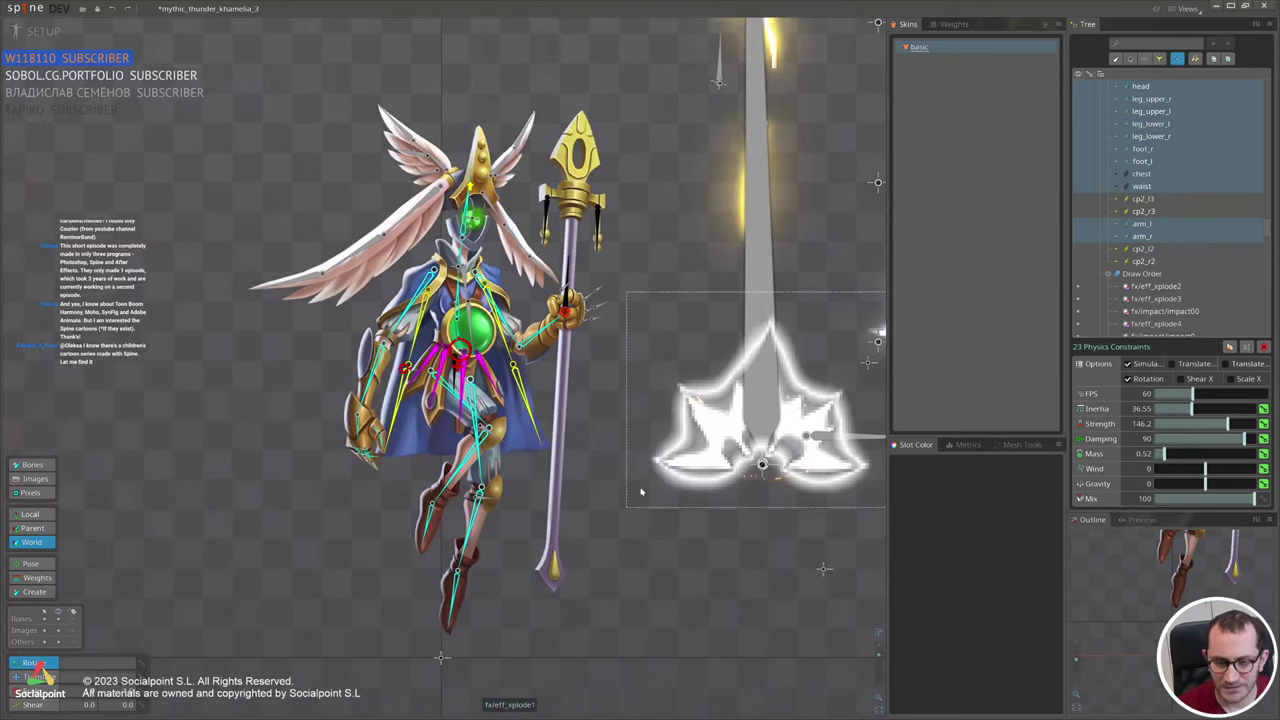
scroll(643, 480, "down", 2)
left_click(445, 345)
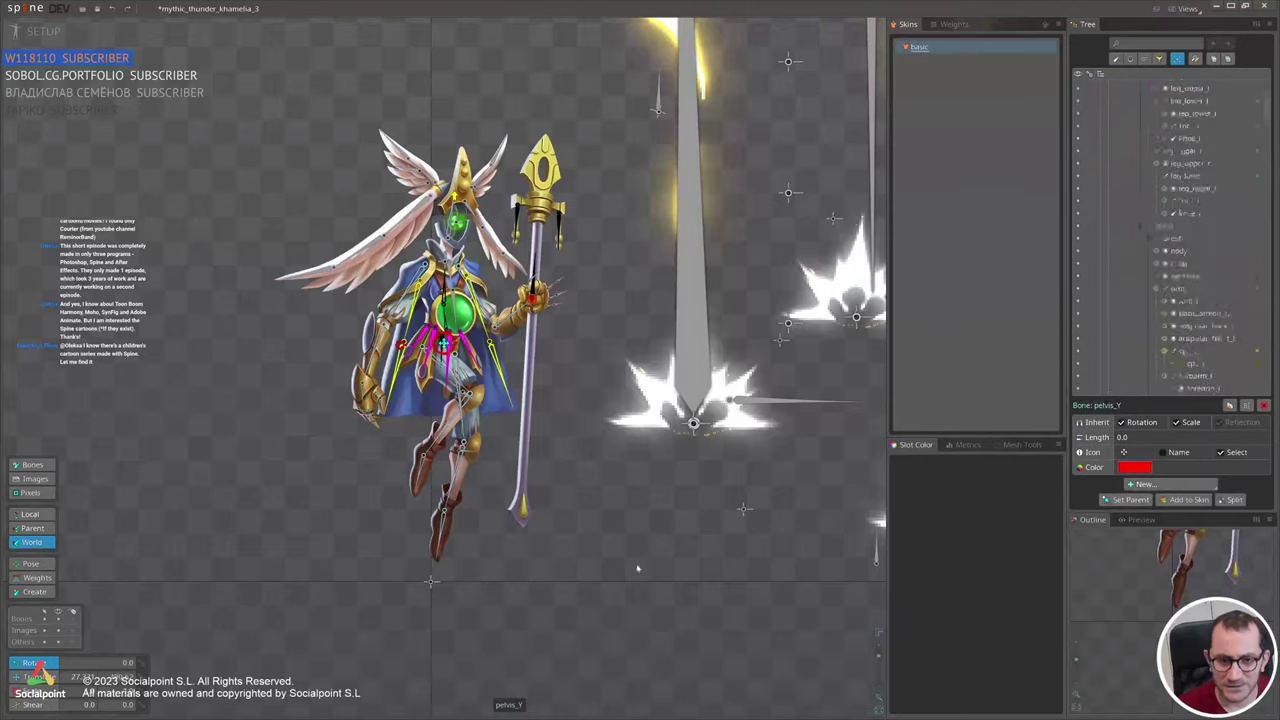
key("v")
left_click_drag(636, 560, 663, 551)
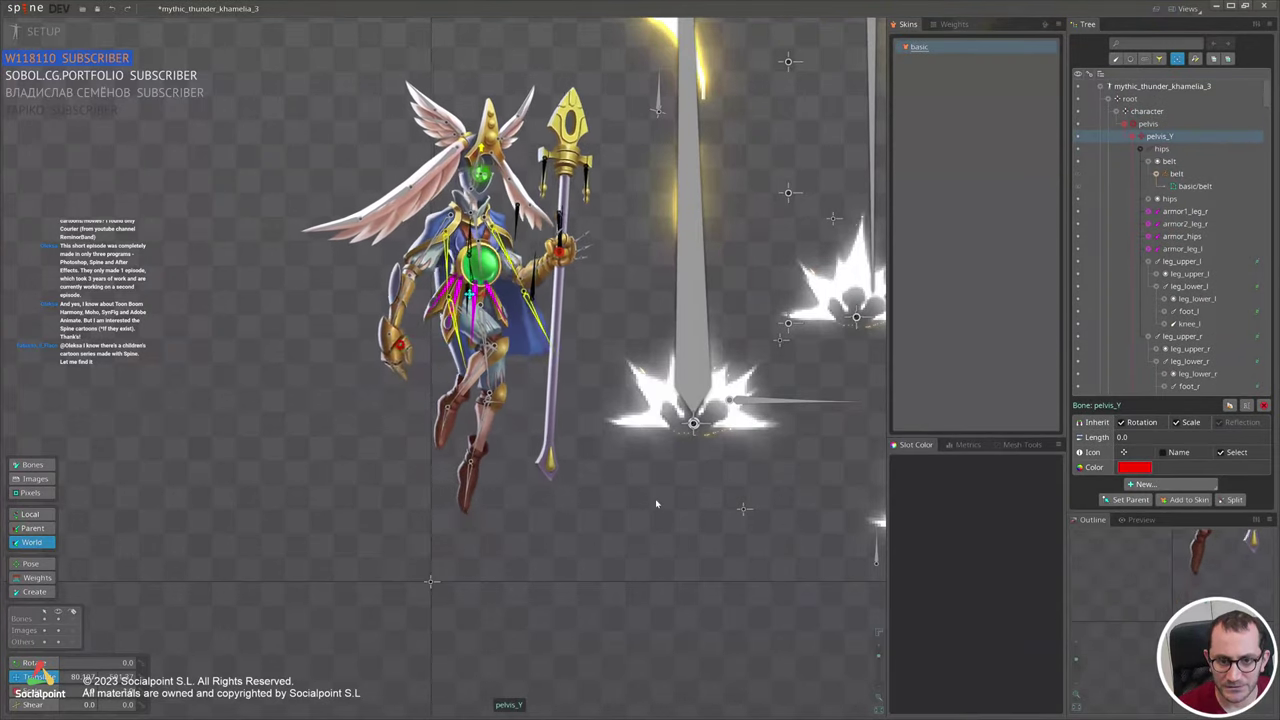
Set the Inertia of the waist bone's physics constraint to 15.74.
scroll(580, 528, "up", 3)
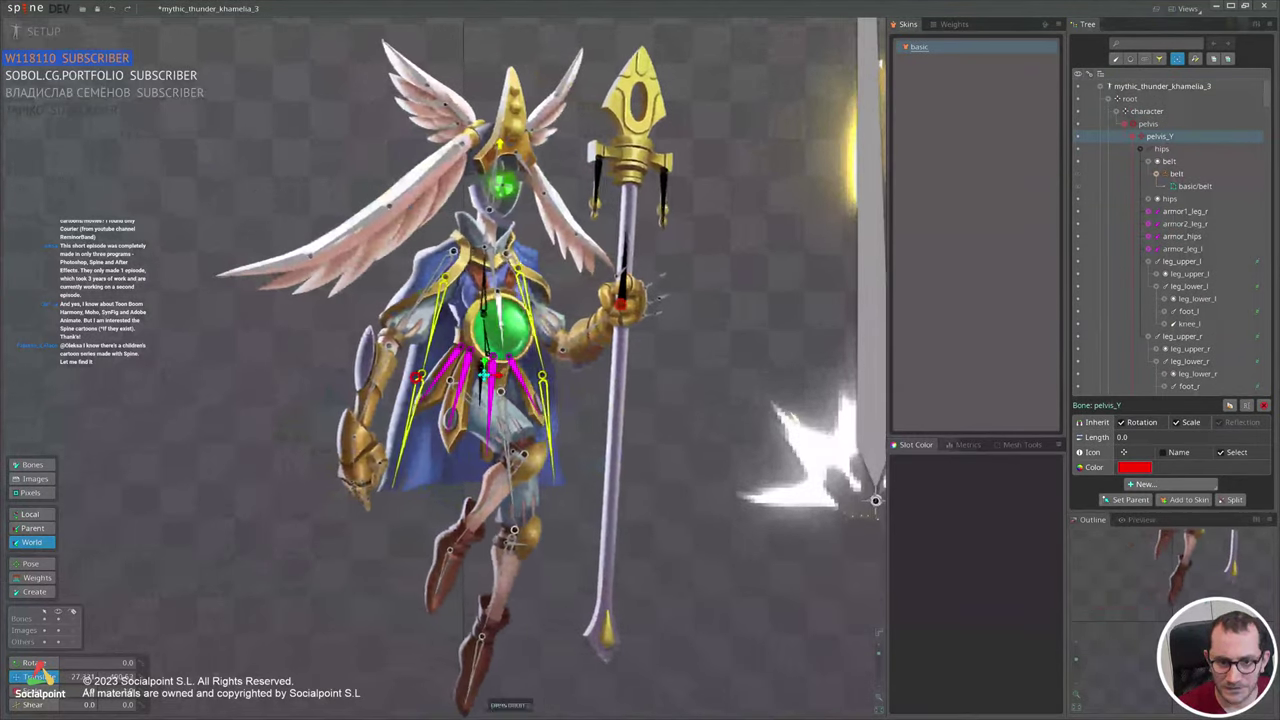
left_click(486, 338)
left_click(1257, 336)
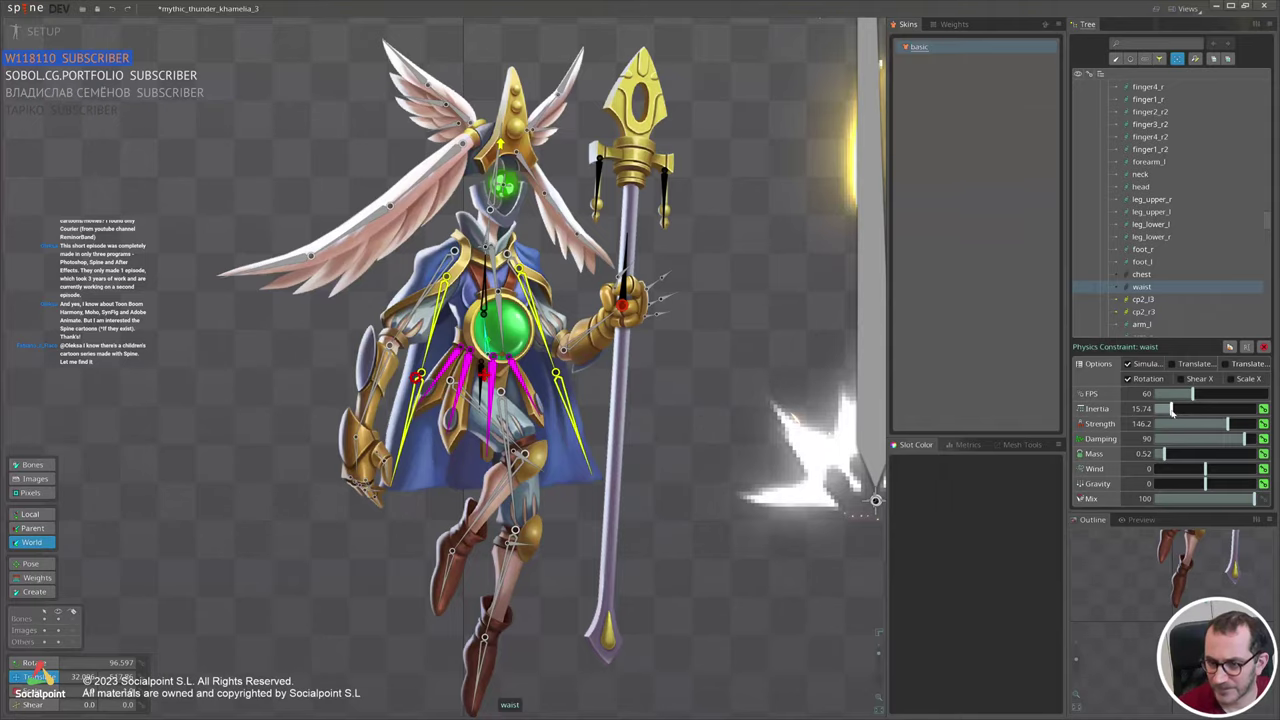
Move the pelvis_Y bone around the canvas to test how the whole rig reacts with the adjusted waist constraint.
left_click(484, 376)
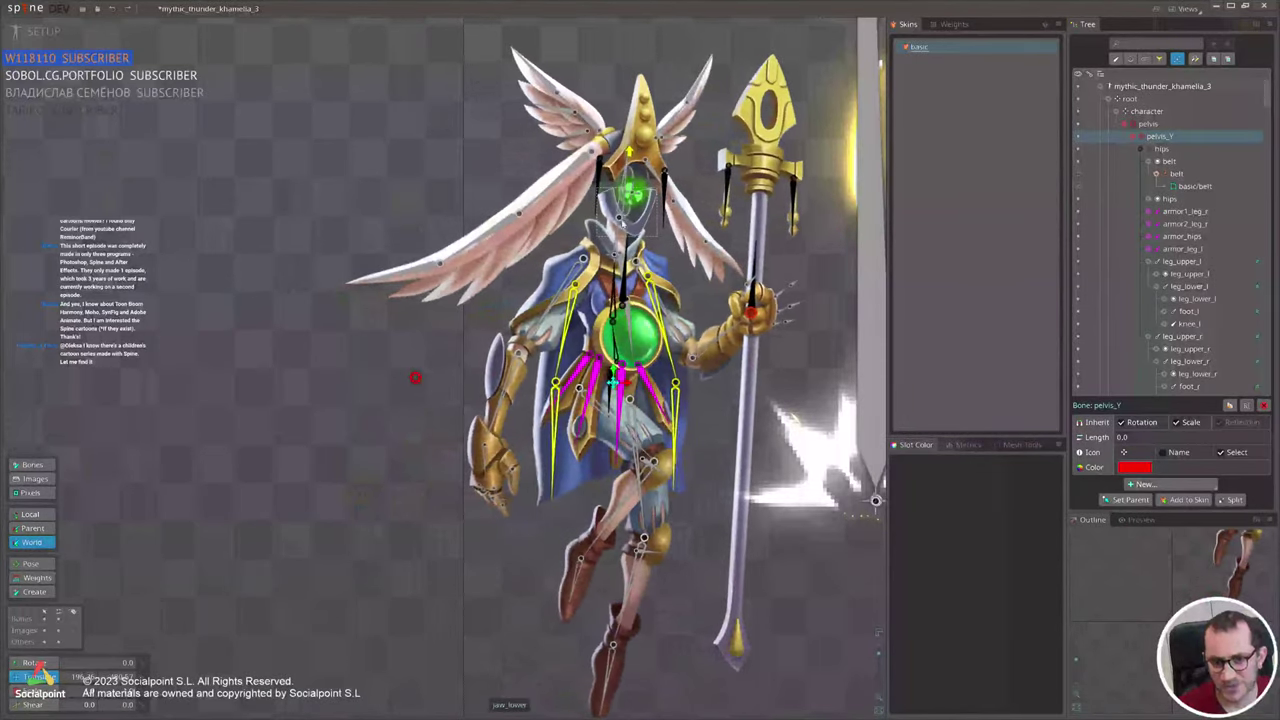
scroll(610, 525, "down", 3)
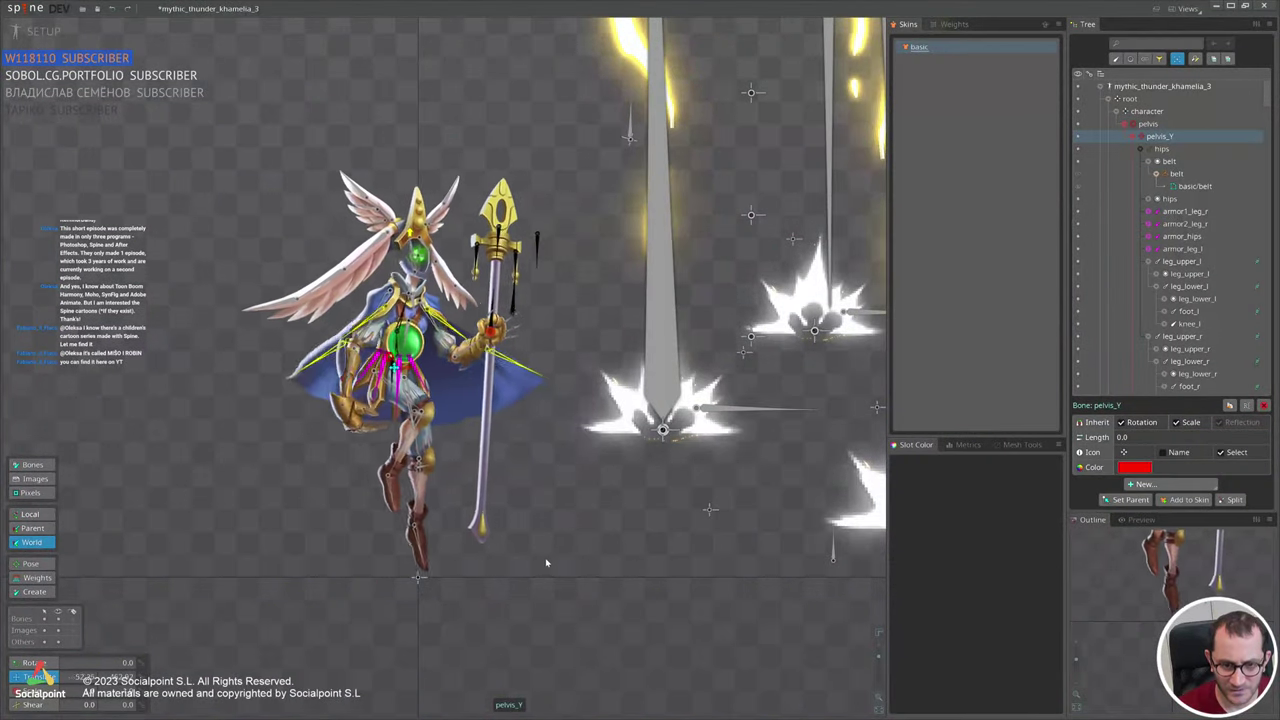
left_click_drag(546, 563, 542, 604)
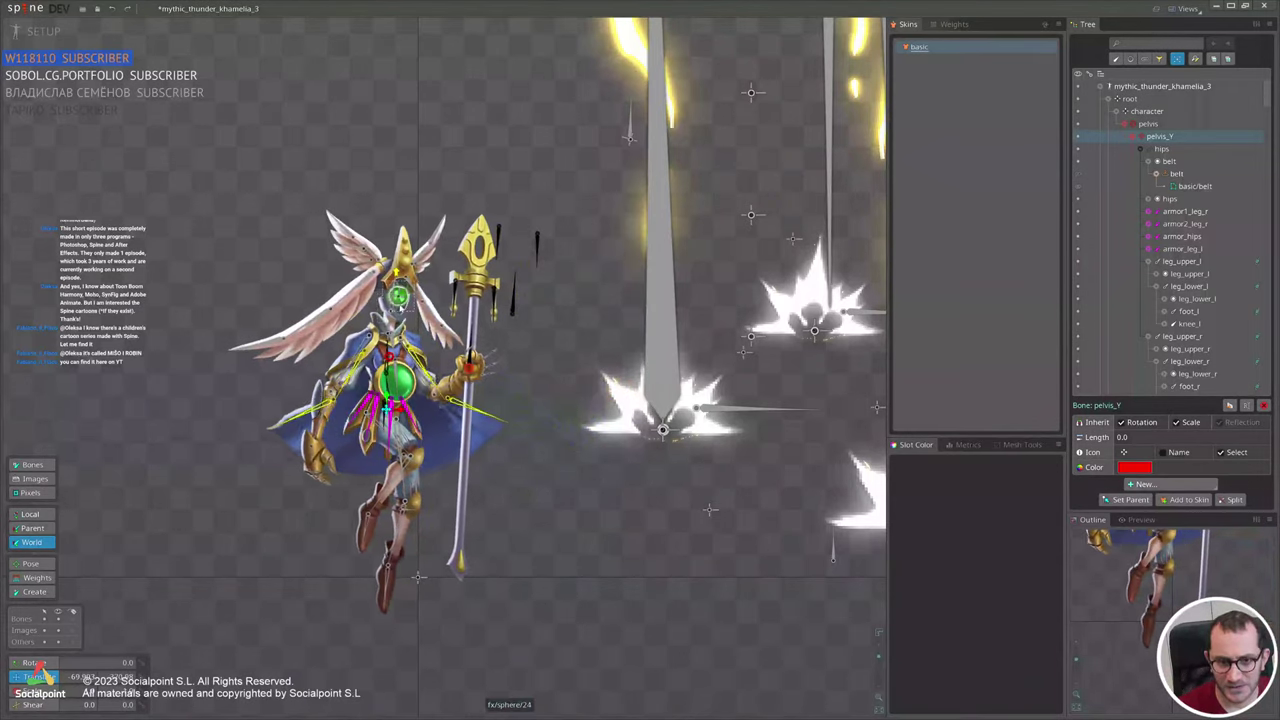
Lower the Mix of the head bone's physics constraint to about -100.
left_click(393, 302)
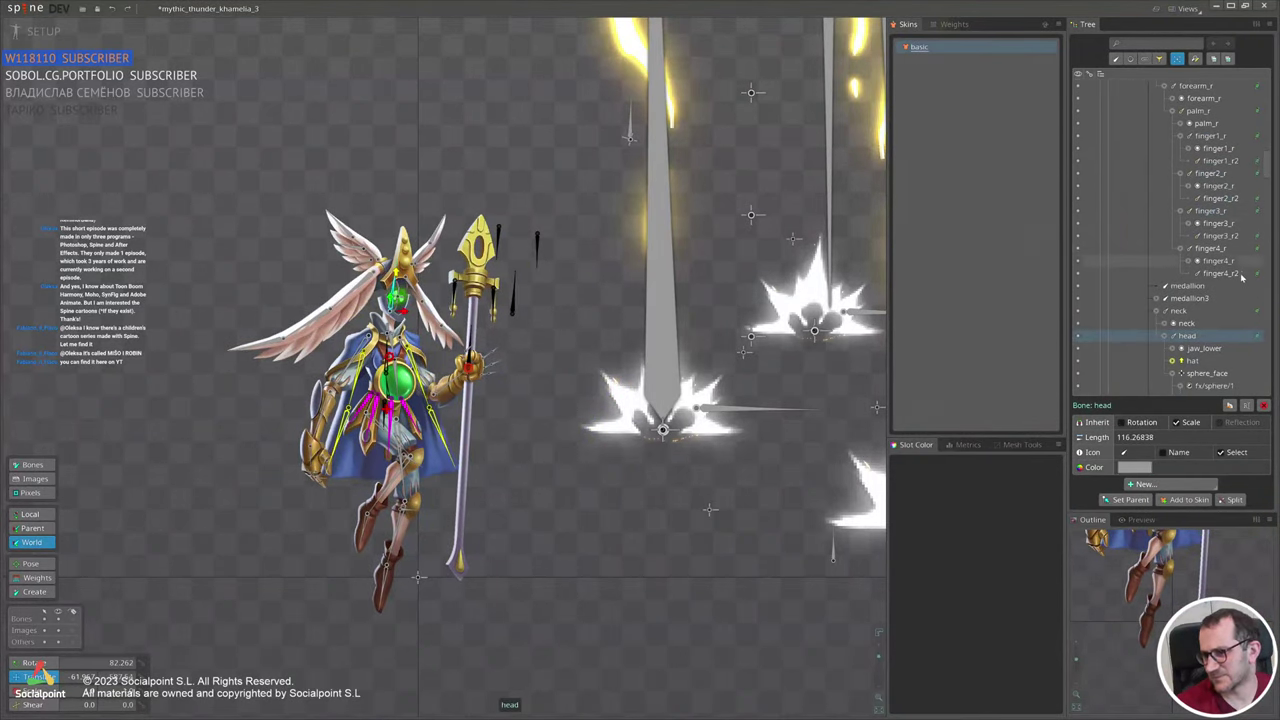
left_click(1258, 338)
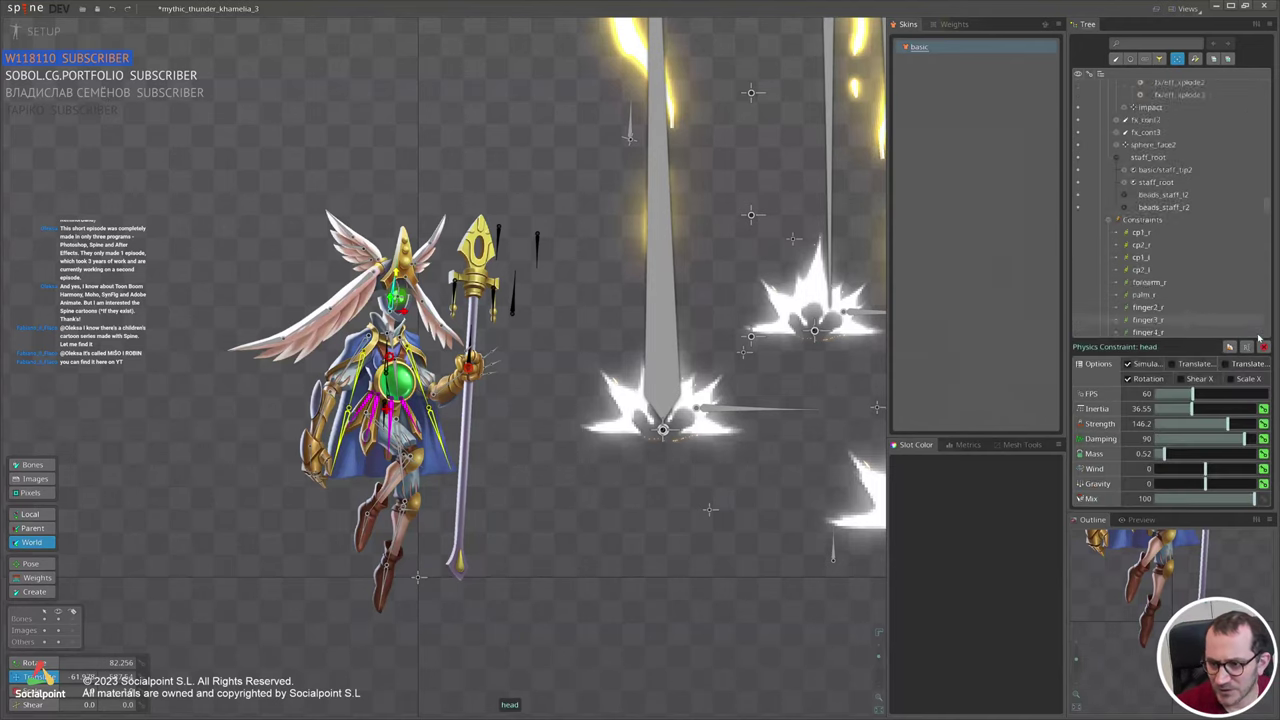
scroll(444, 290, "up", 4)
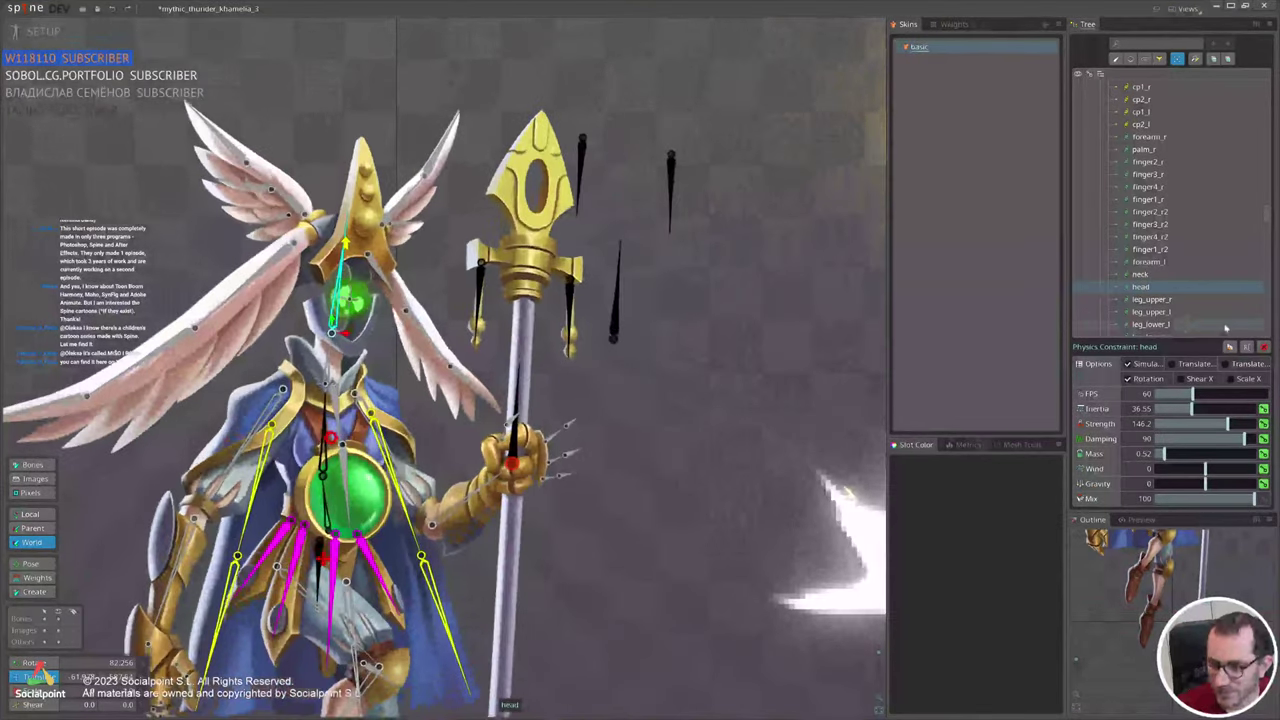
left_click_drag(1234, 504, 1157, 499)
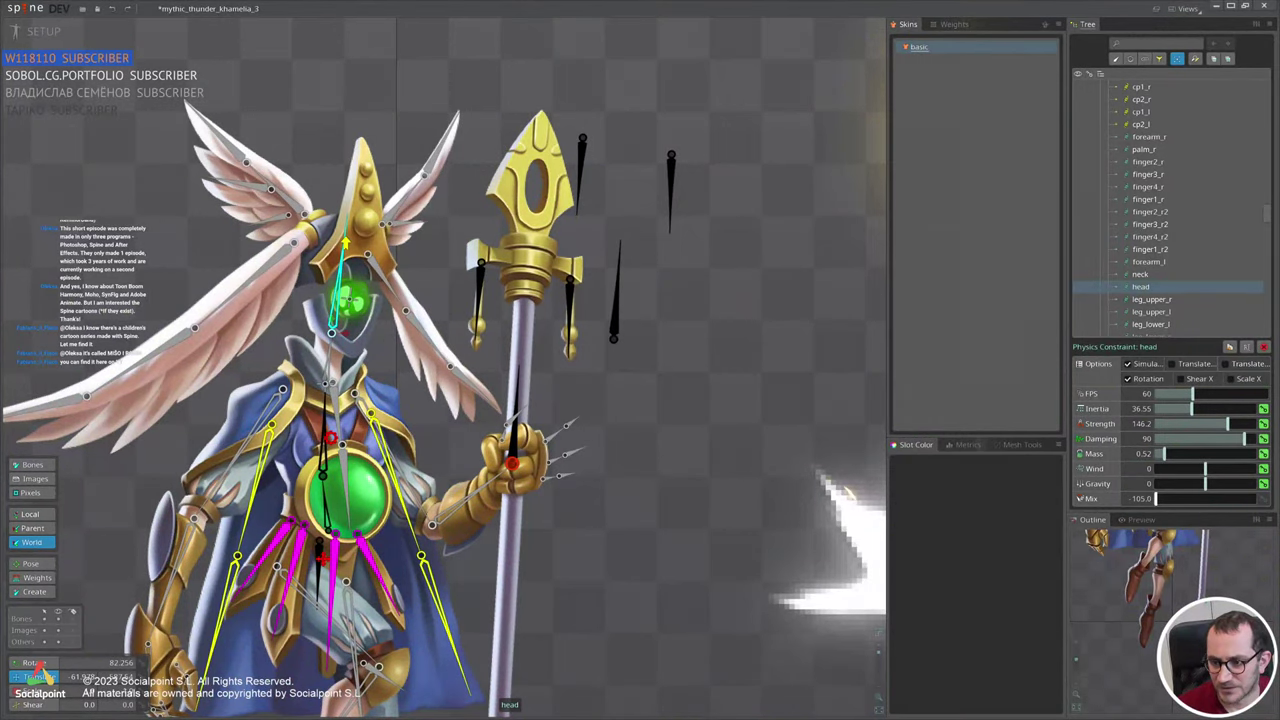
scroll(539, 319, "down", 1)
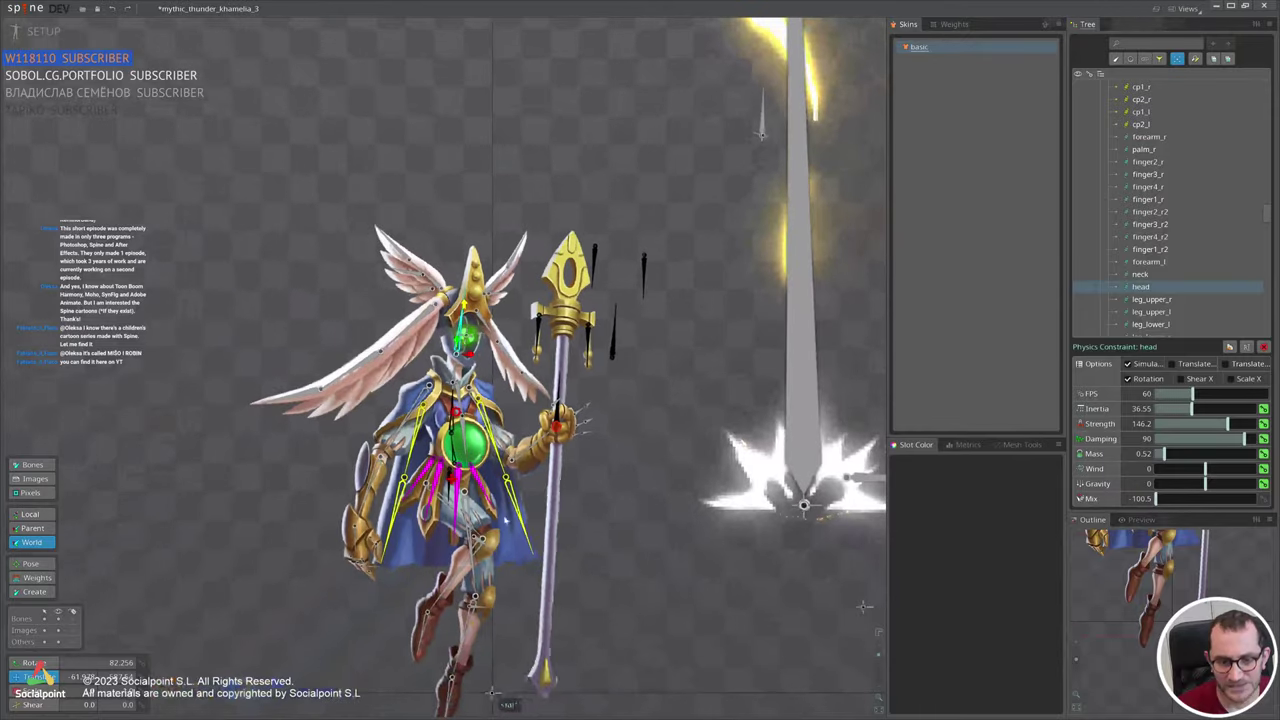
Translate the pelvis_Y bone around the canvas to test how the rig reacts with the adjusted head constraint.
left_click(452, 478)
left_click_drag(646, 609, 810, 622)
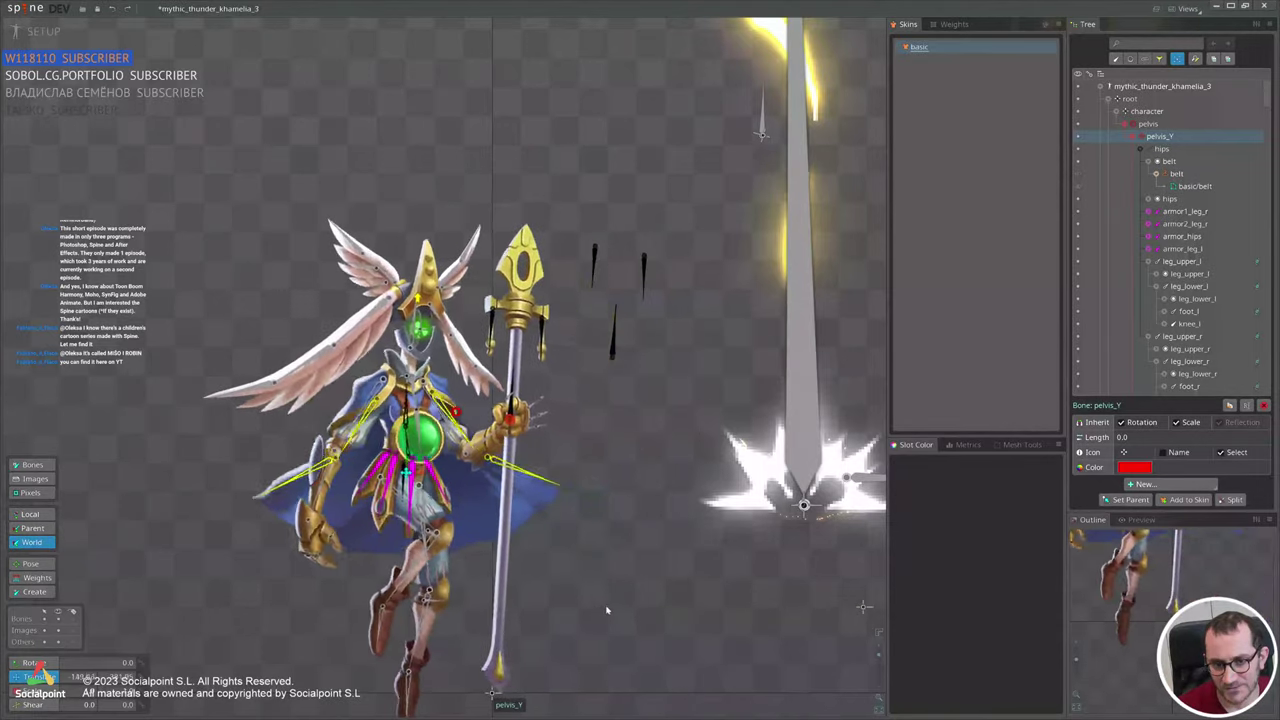
left_click_drag(745, 611, 614, 606)
scroll(614, 606, "down", 3)
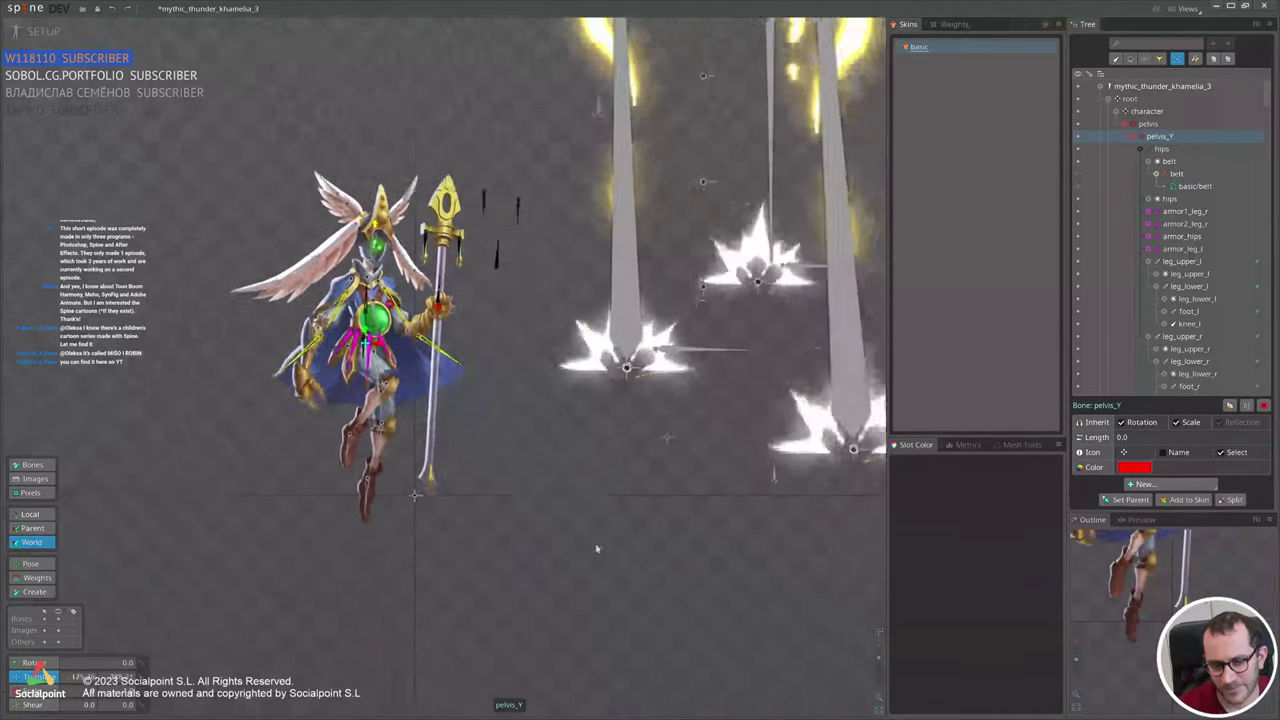
left_click_drag(597, 547, 602, 578)
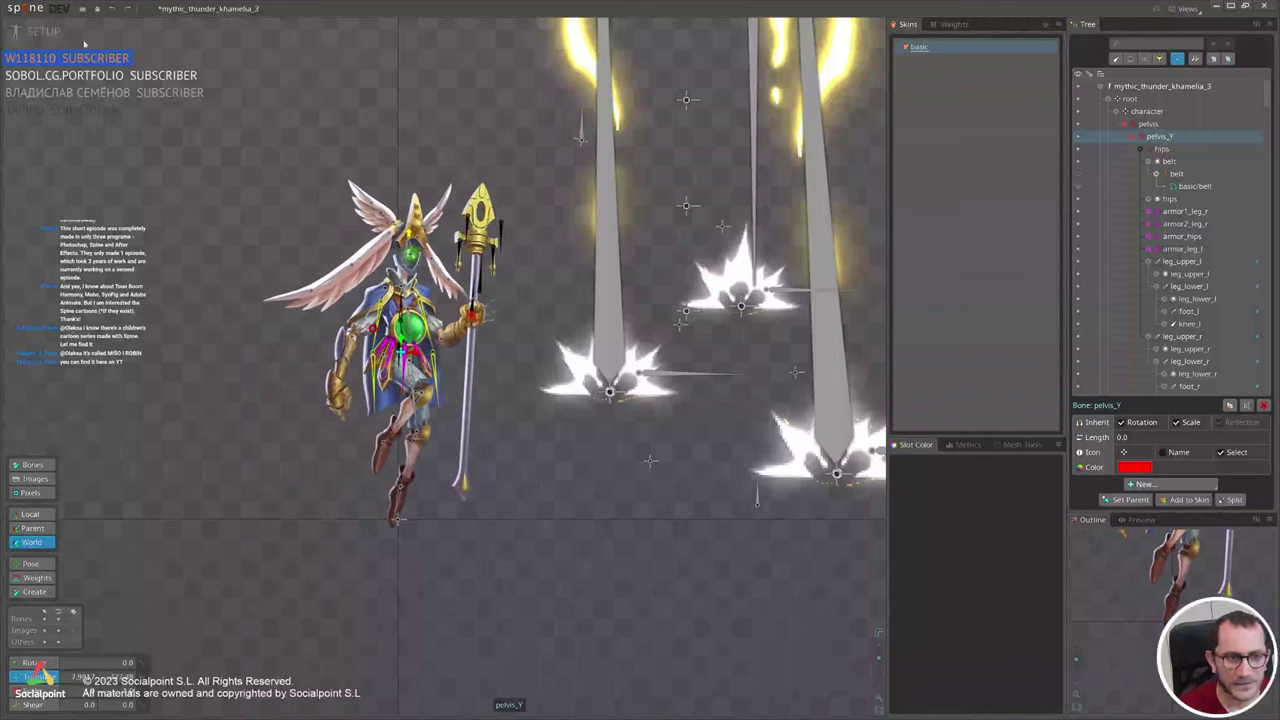
Switch to Animate mode and play the breathe animation to preview it with the physics constraints.
left_click(35, 31)
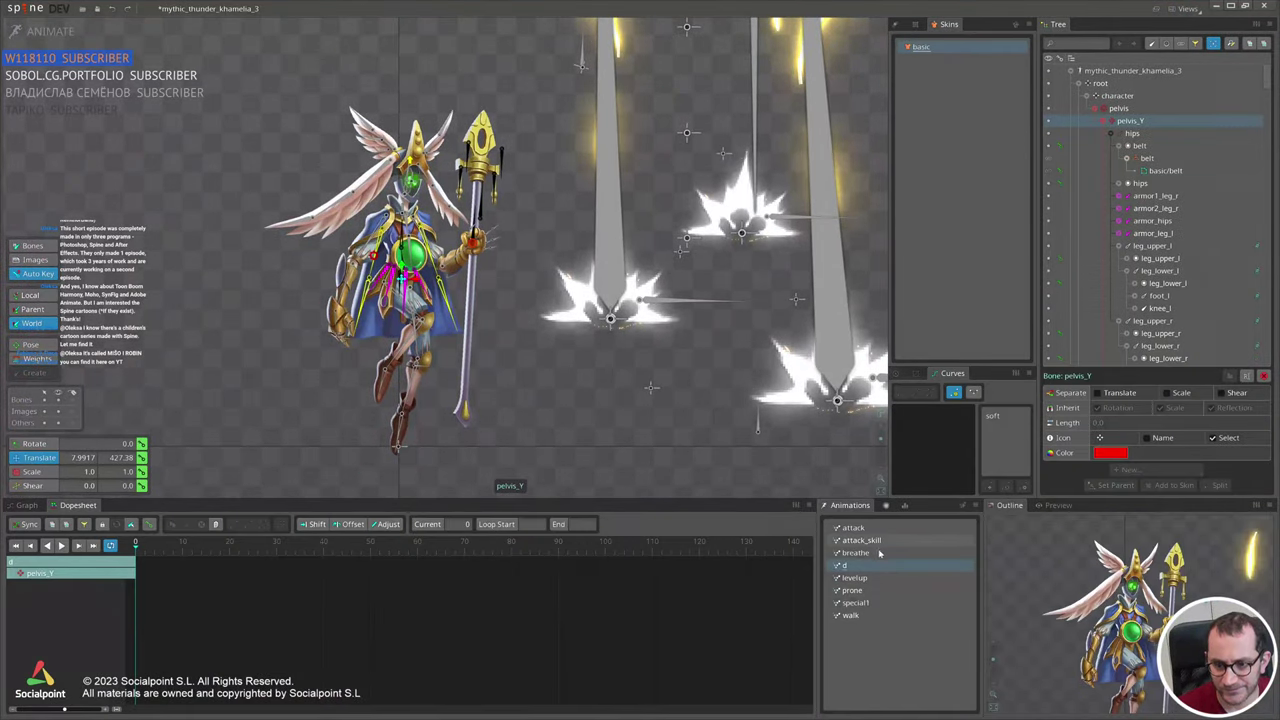
left_click(879, 552)
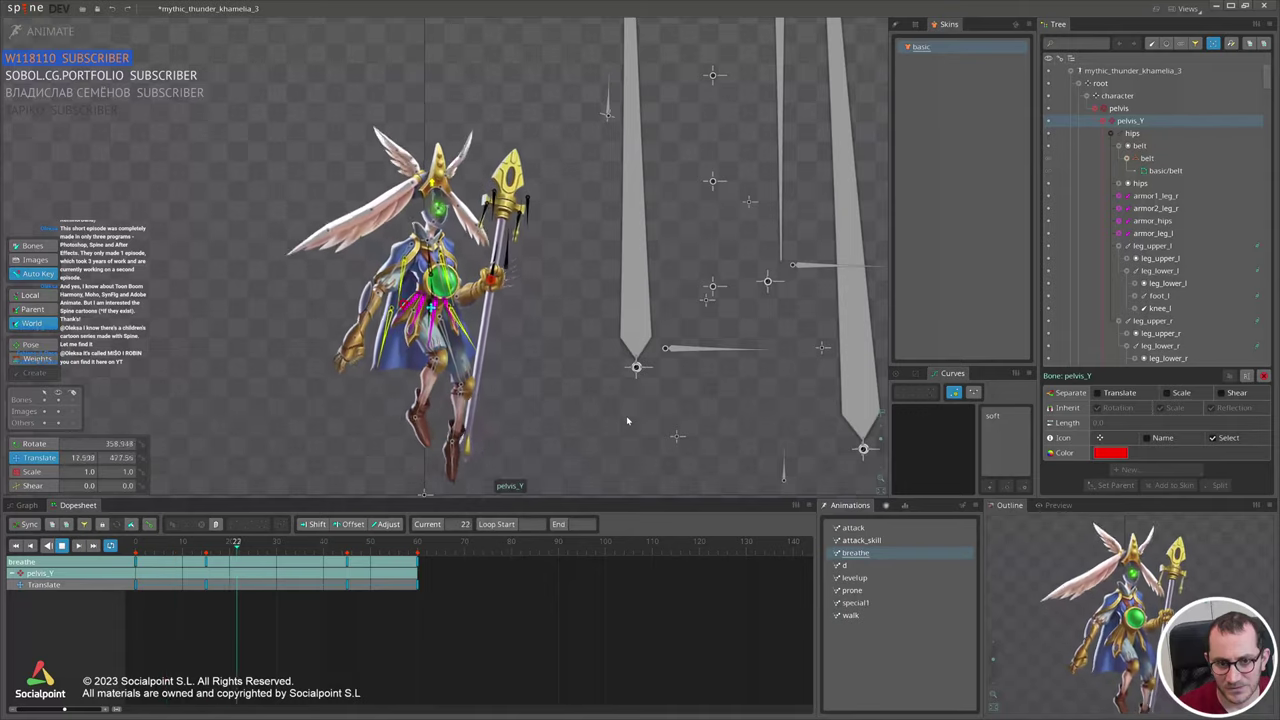
scroll(538, 412, "down", 1)
scroll(1115, 626, "down", 2)
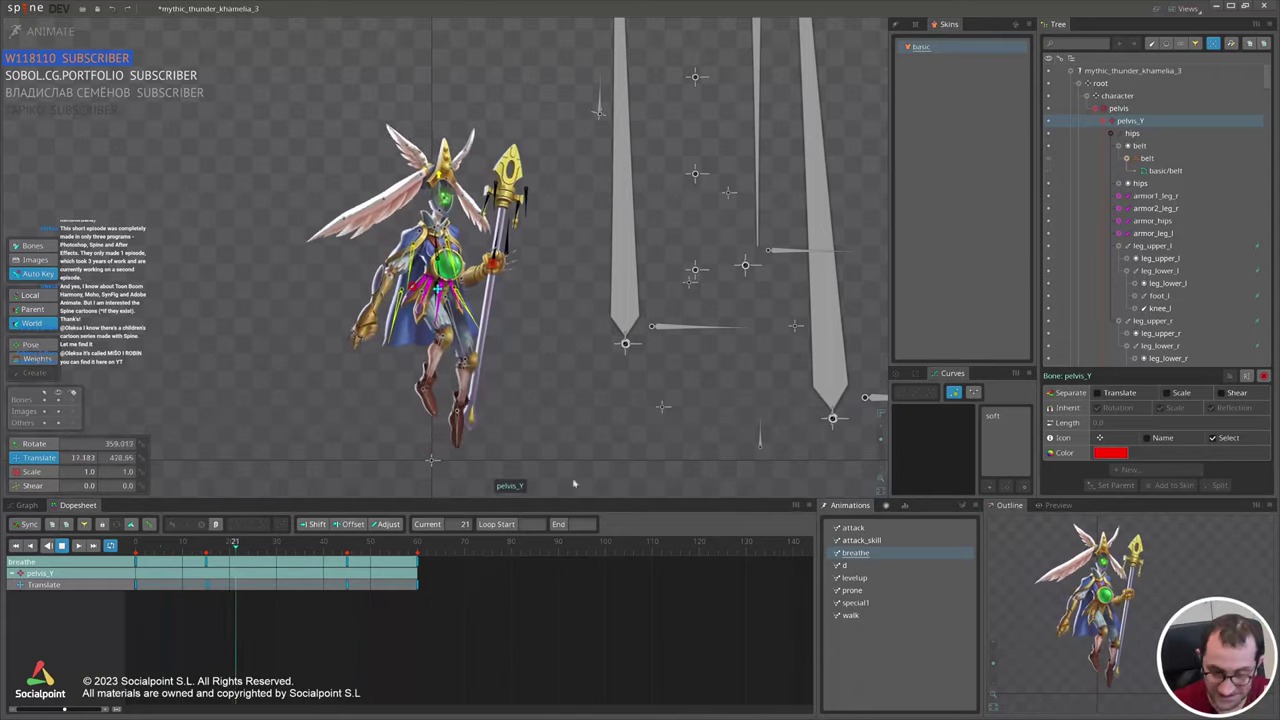
Examine the arms, cape and legs up close to check how physics affects the breathe animation.
scroll(351, 434, "up", 2)
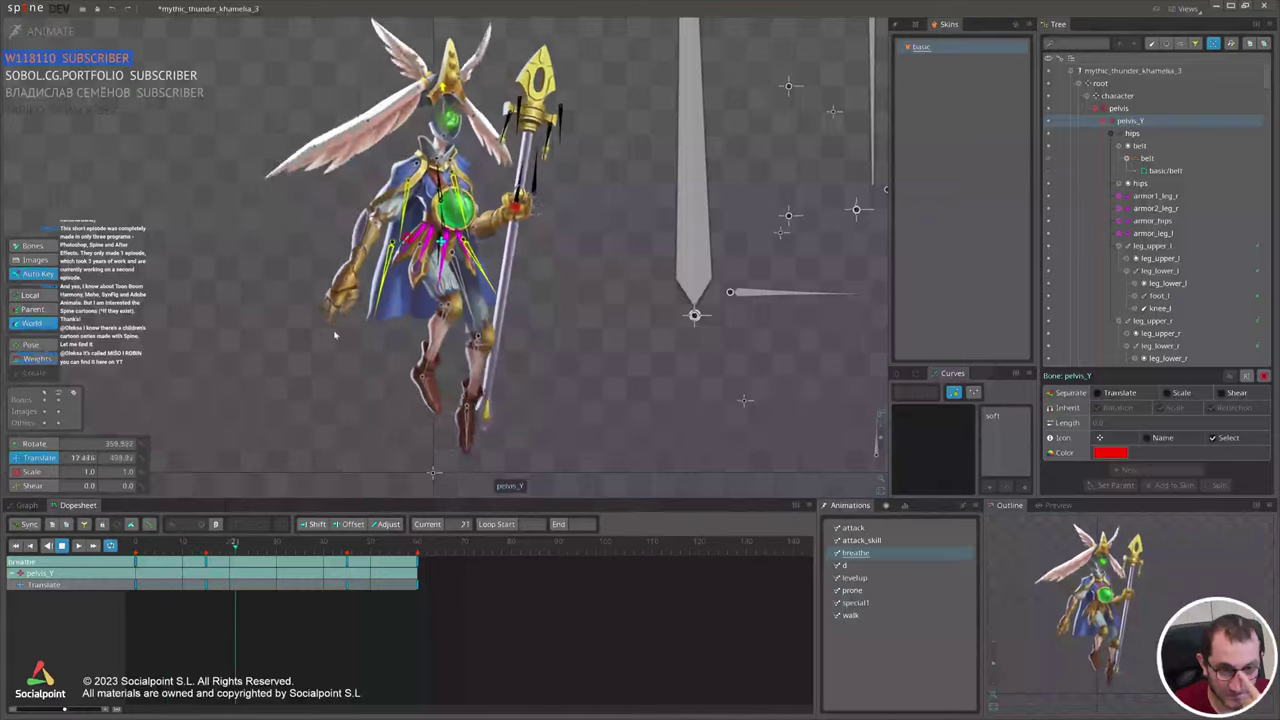
scroll(335, 335, "up", 5)
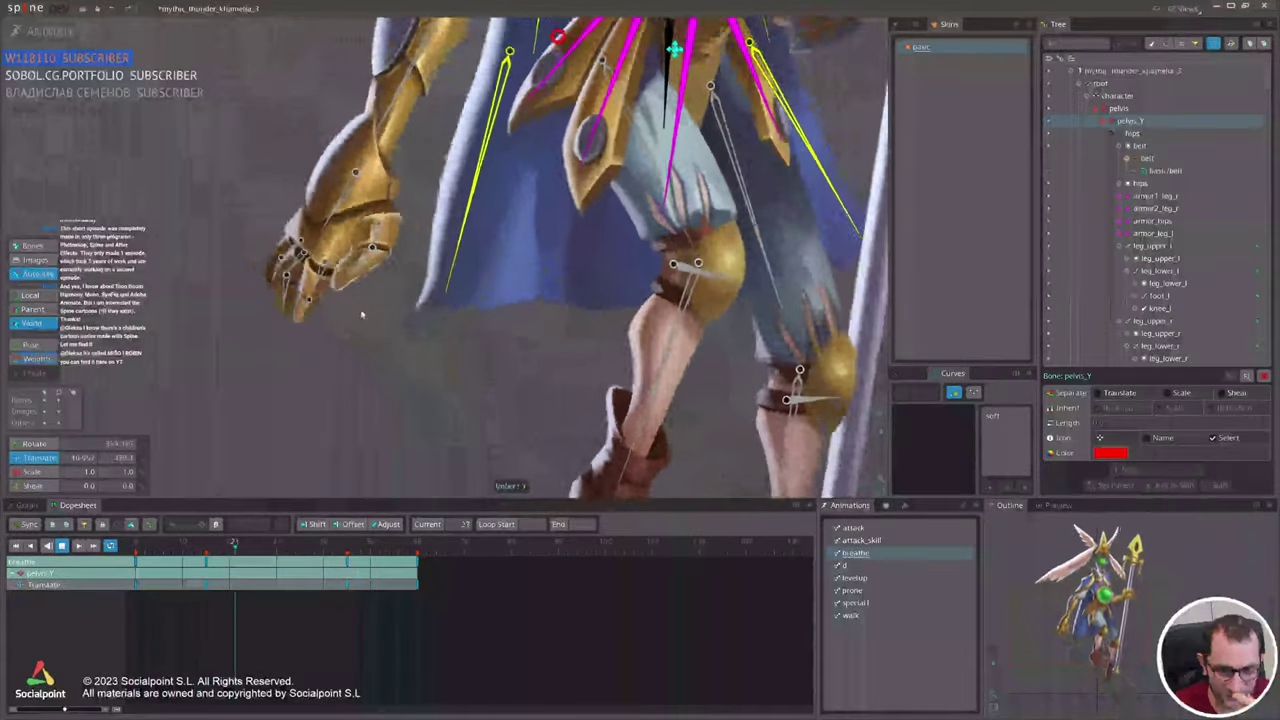
scroll(477, 406, "down", 4)
scroll(477, 406, "up", 4)
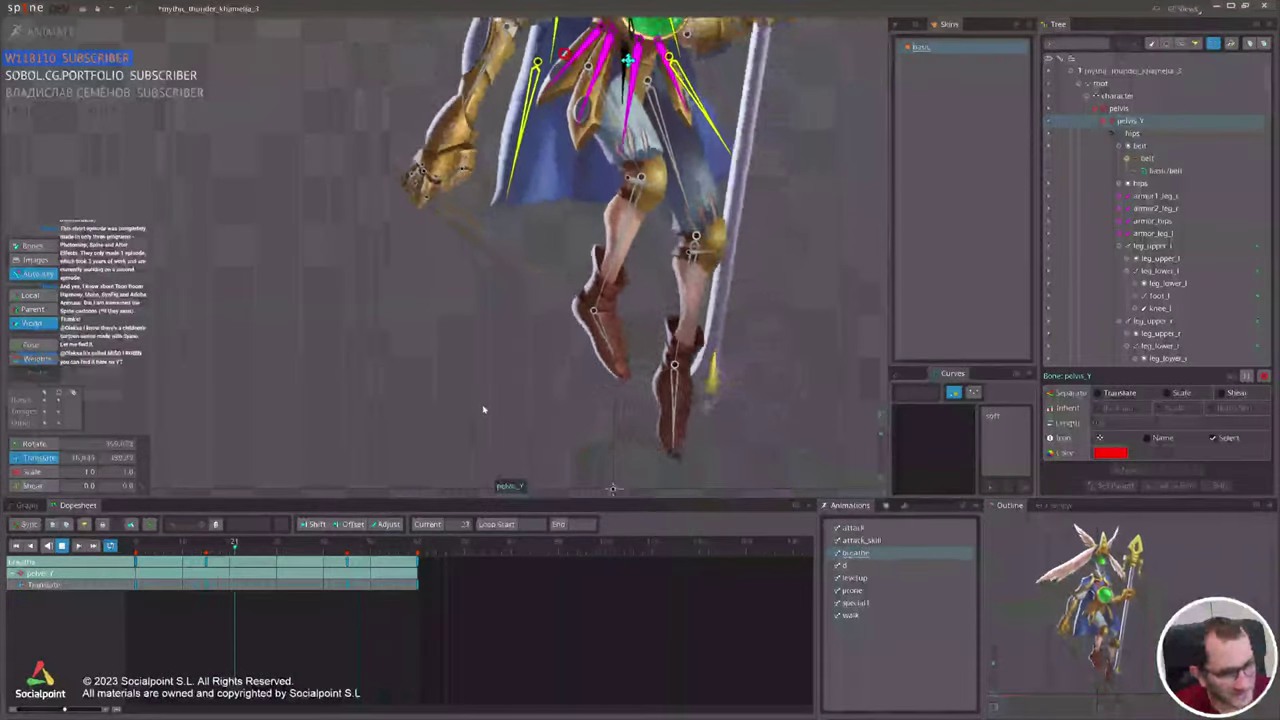
scroll(483, 409, "down", 3)
scroll(331, 429, "up", 3)
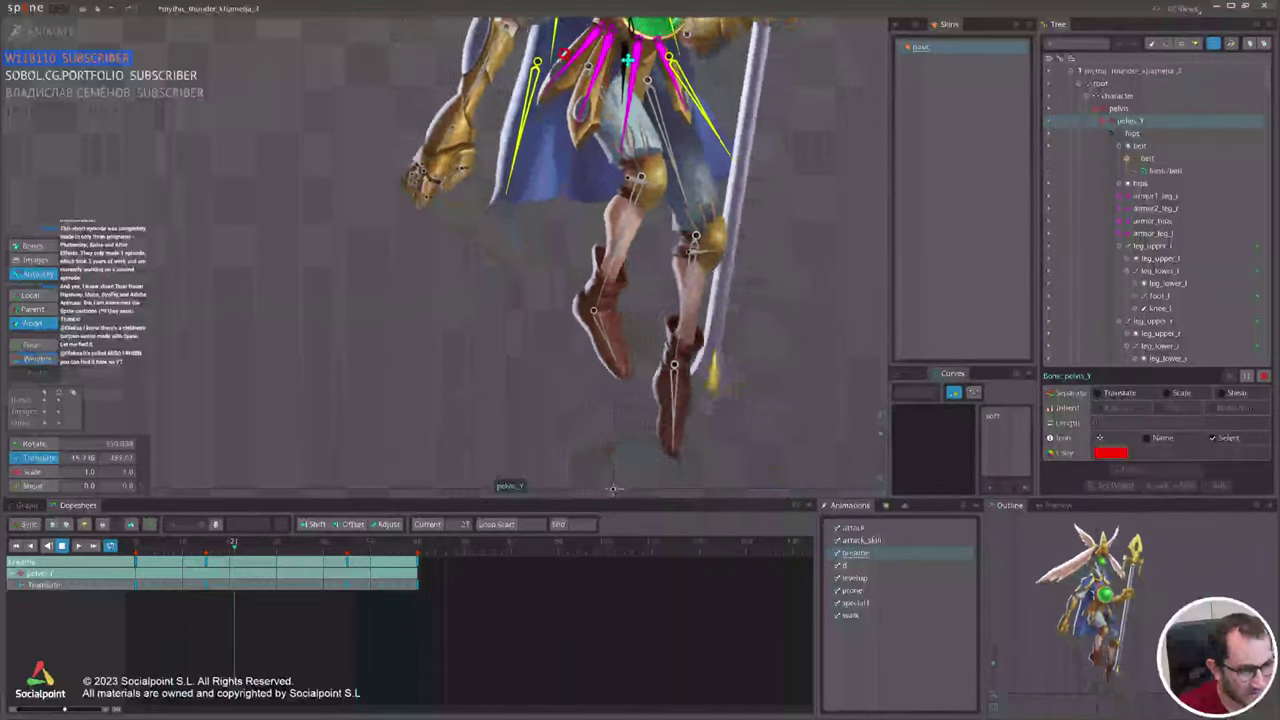
scroll(614, 489, "down", 3)
scroll(527, 385, "up", 3)
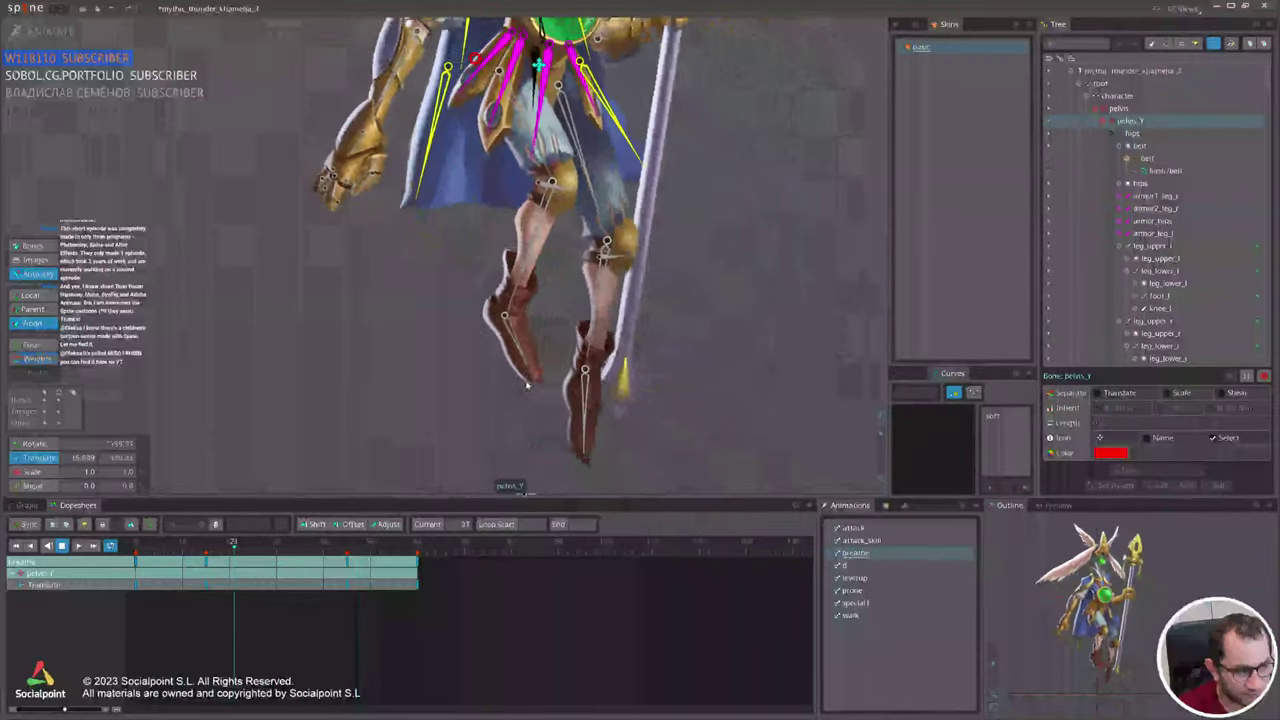
scroll(527, 385, "down", 3)
scroll(511, 374, "up", 2)
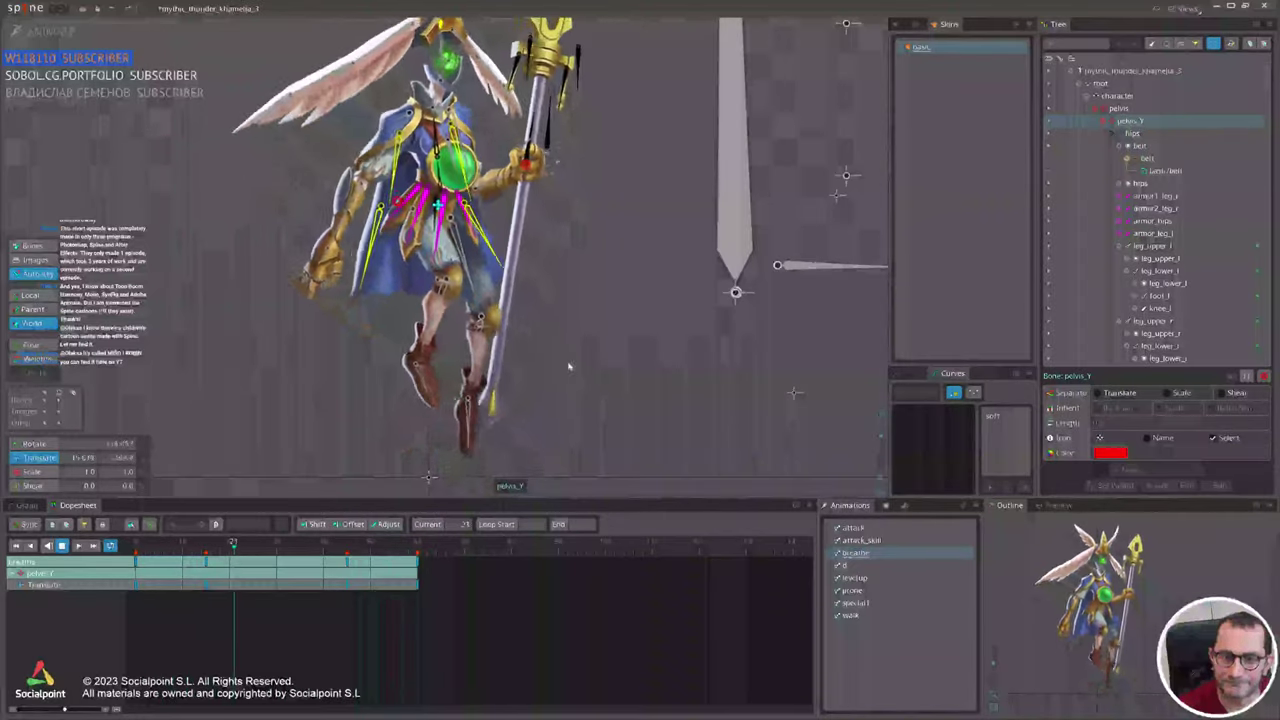
Inspect the physics constraint of the leg_upper_l bone in Setup mode and replay the breathe animation in Animate mode.
left_click(476, 298)
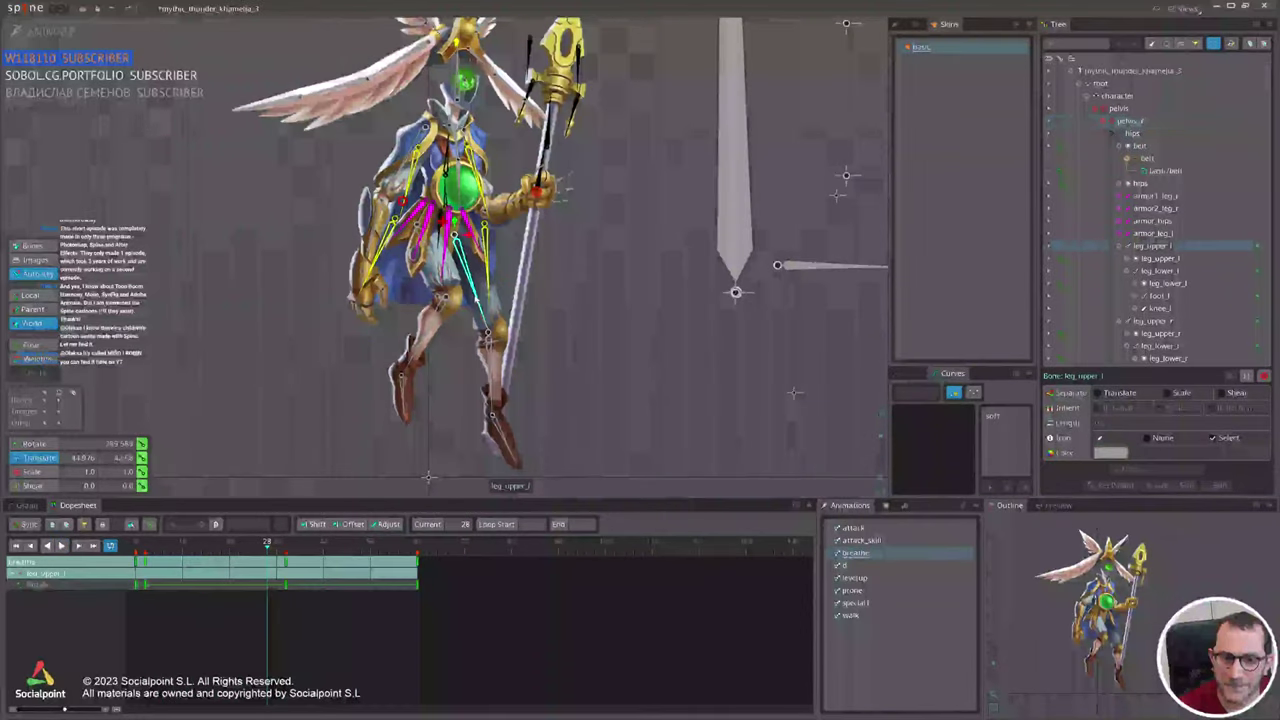
left_click(1250, 235)
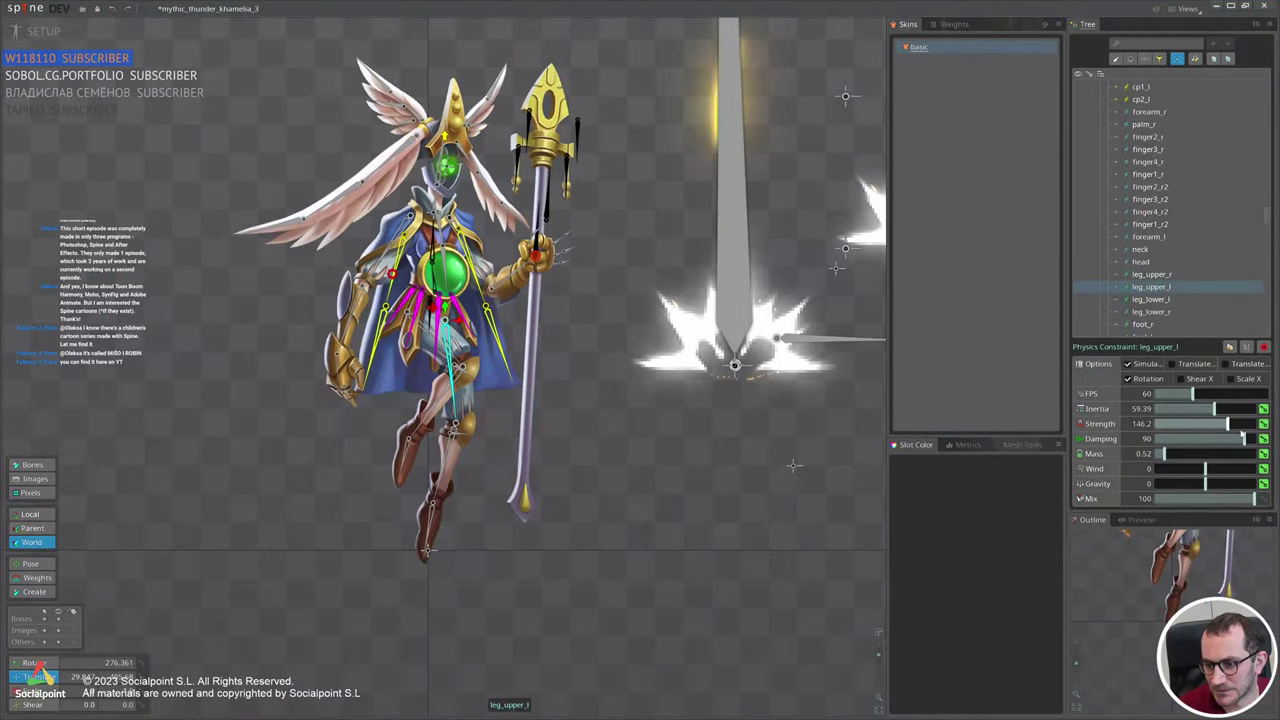
left_click(28, 32)
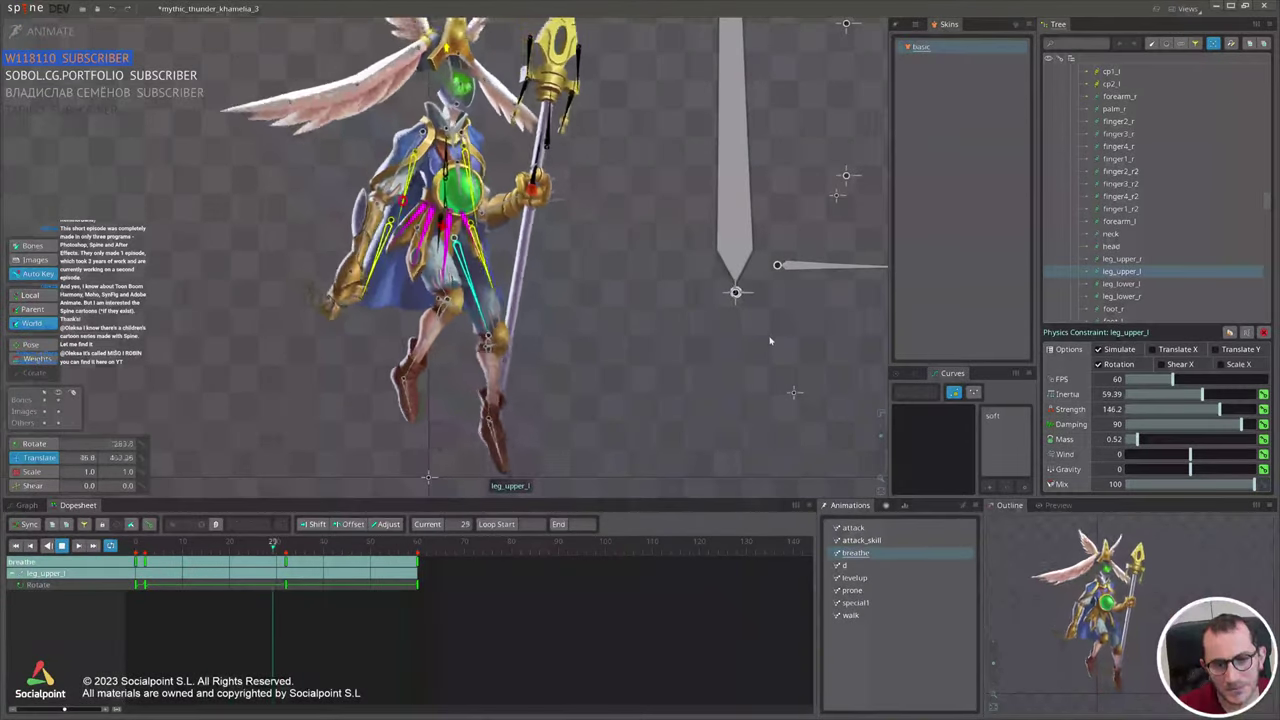
left_click_drag(567, 242, 534, 343)
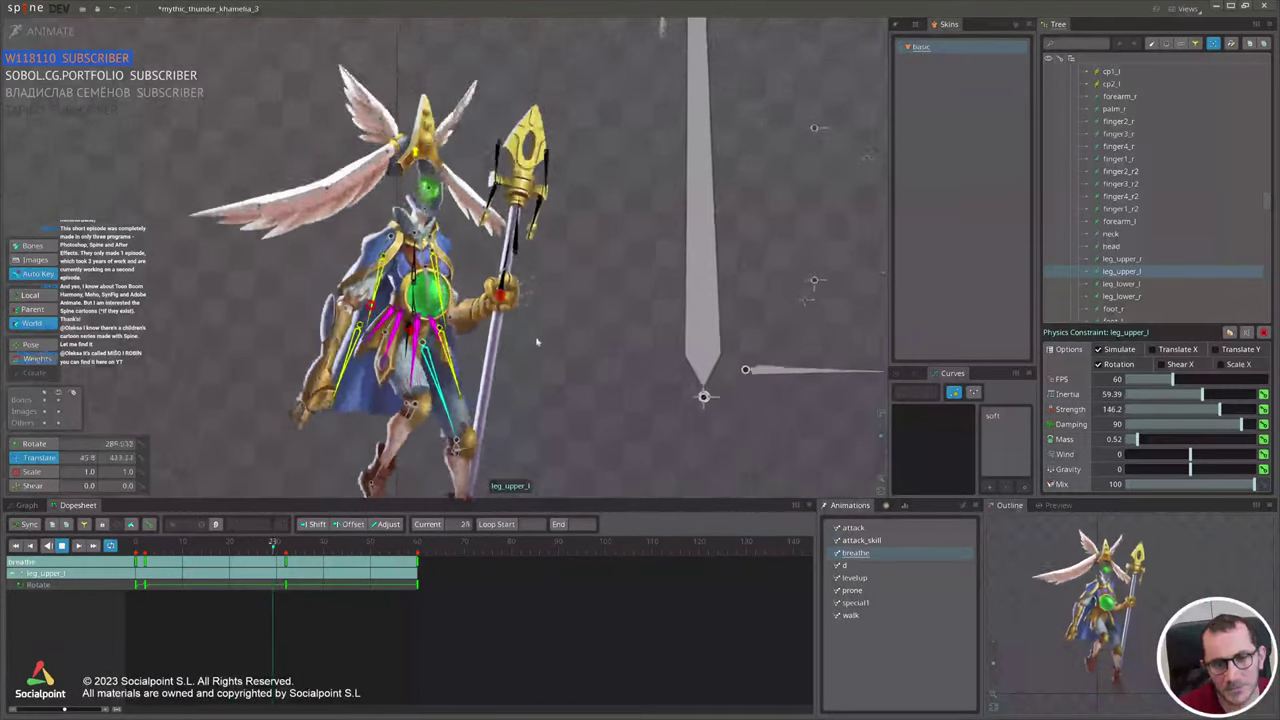
scroll(534, 343, "down", 1)
key("d")
In Setup mode, add physics constraints to all front and back wing bones on both sides of the hat.
left_click(72, 37)
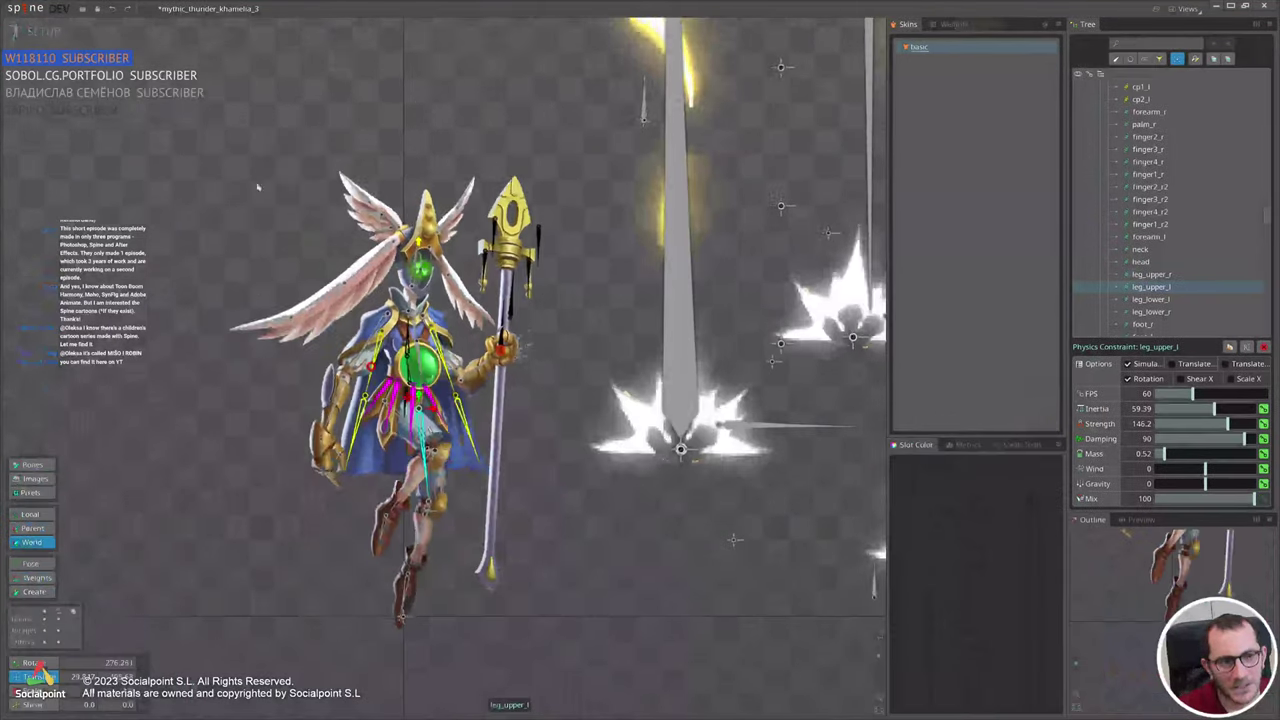
left_click_drag(213, 294, 350, 340)
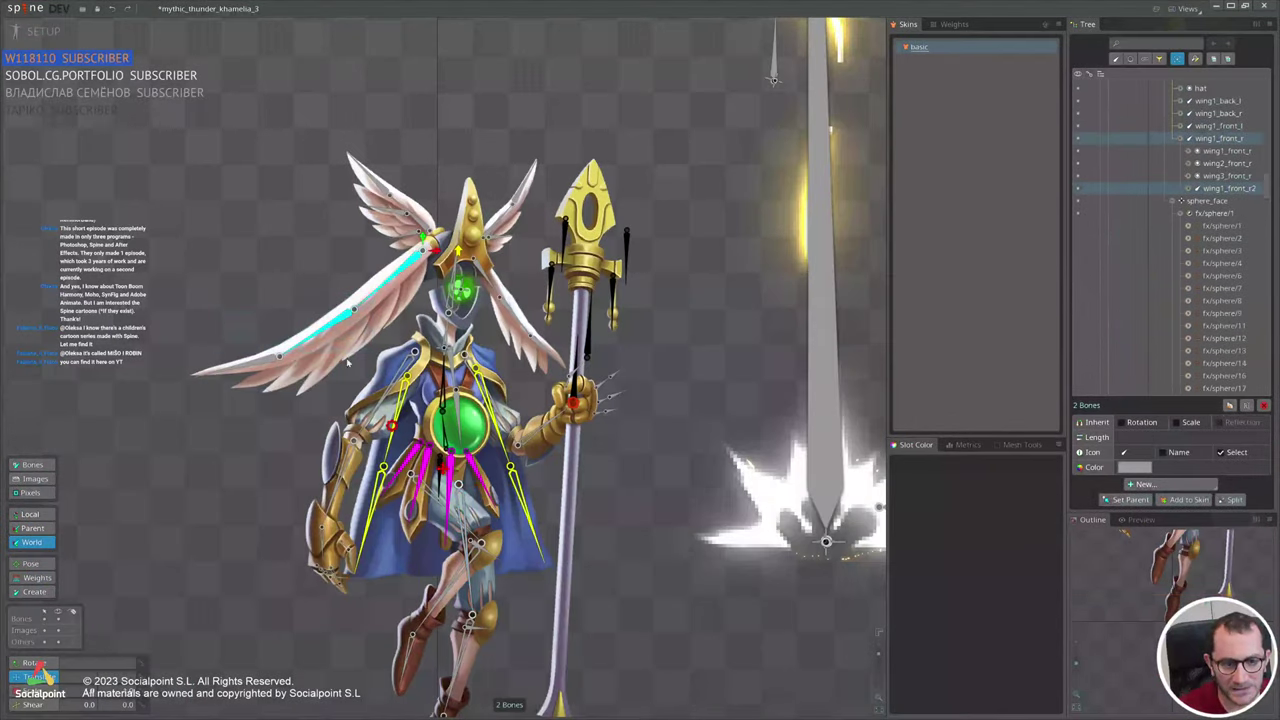
left_click(270, 372, "ctrl")
left_click(536, 348, "ctrl")
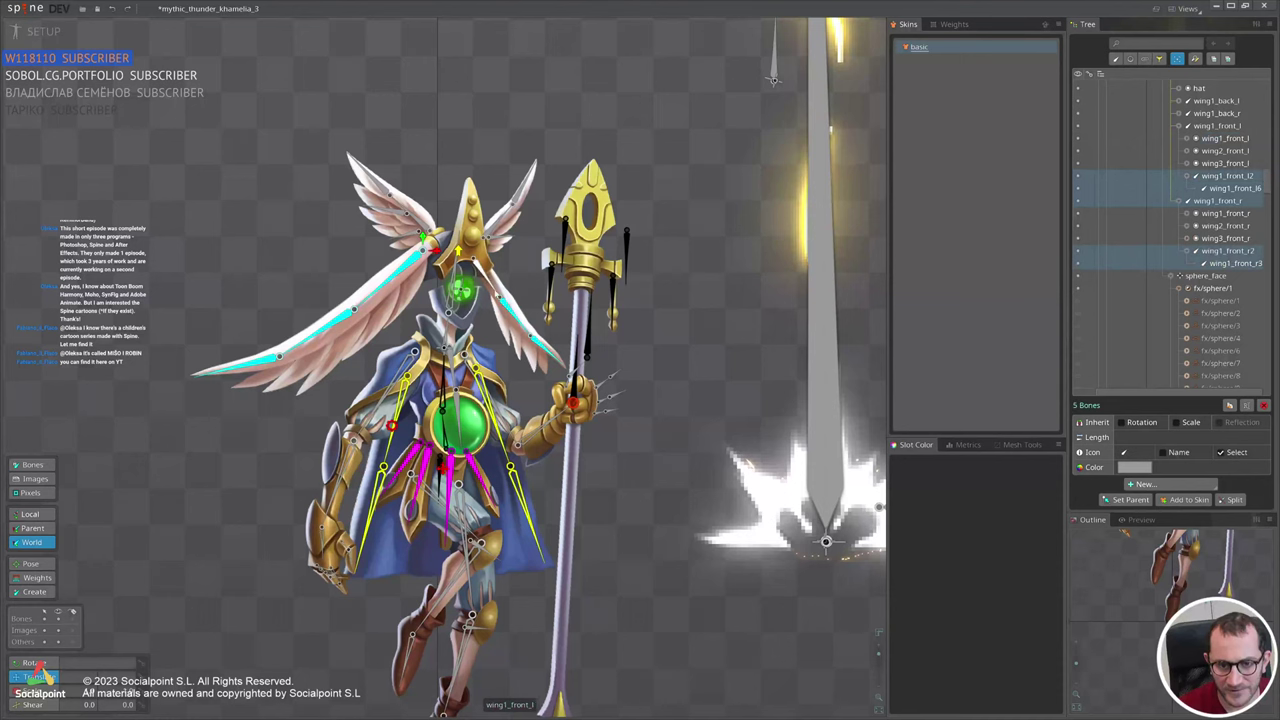
left_click(510, 265, "ctrl")
left_click_drag(546, 153, 503, 240)
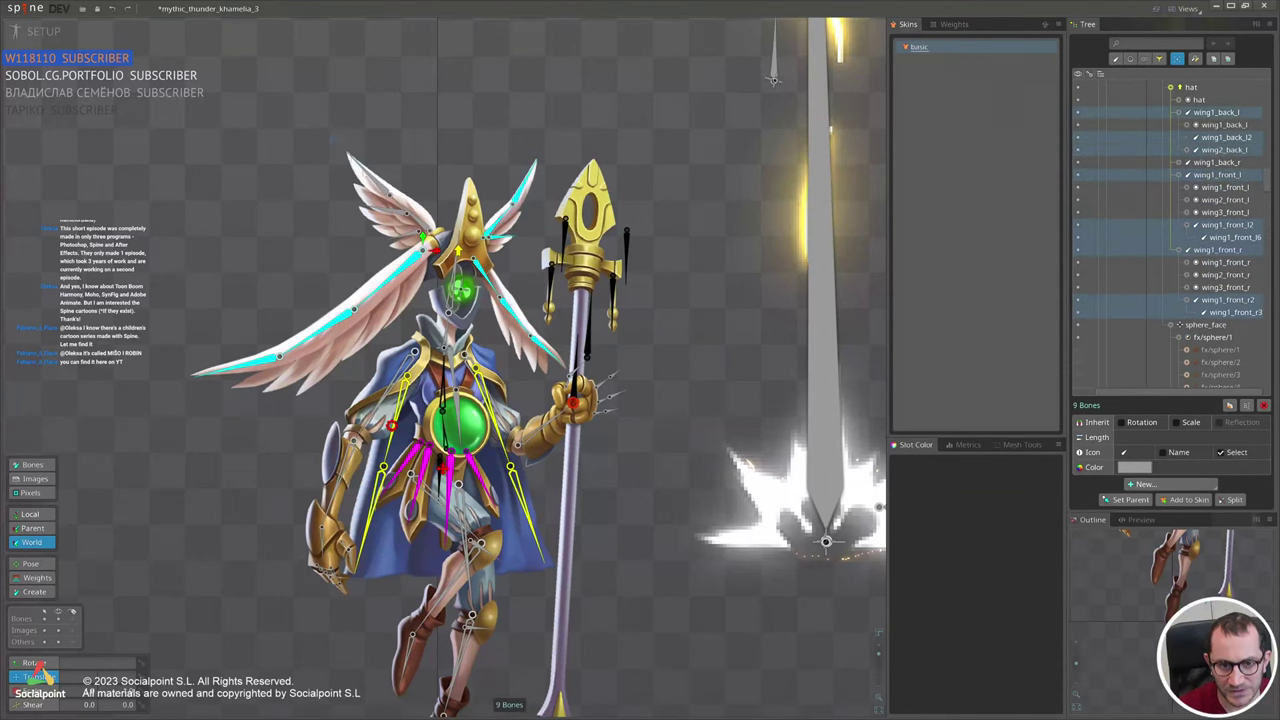
left_click_drag(331, 138, 413, 243)
left_click(1184, 487)
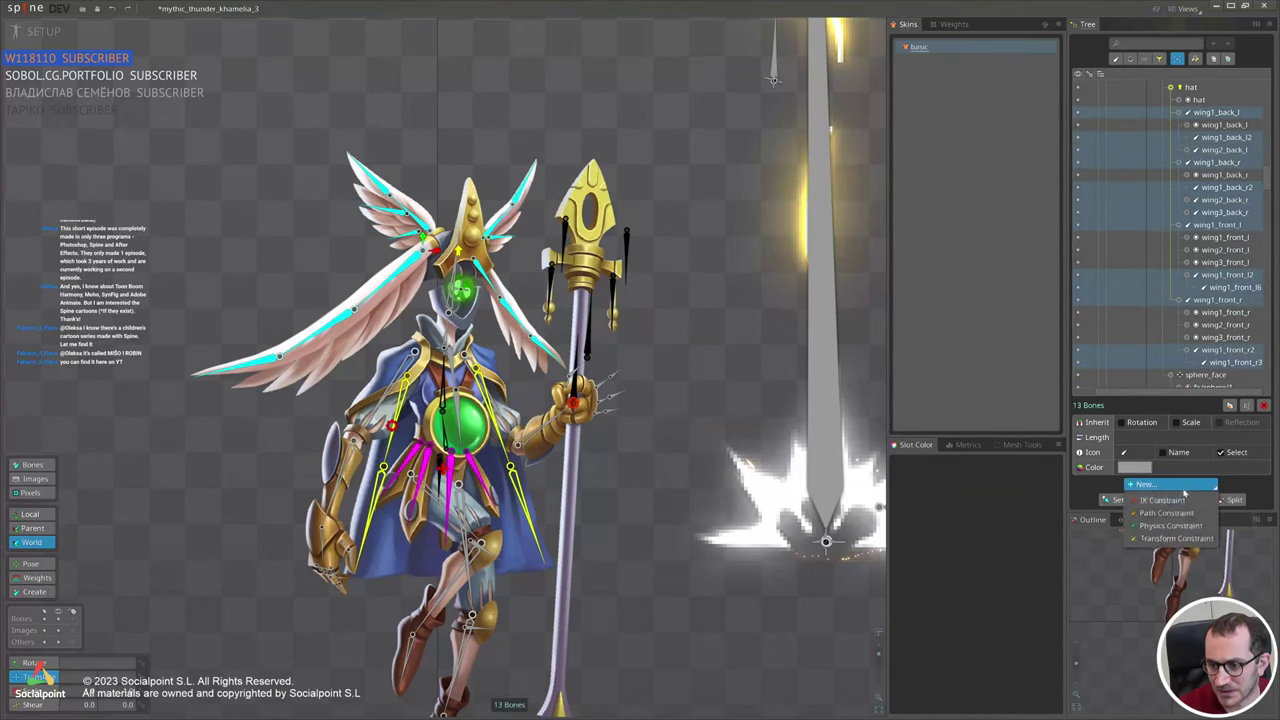
left_click(1165, 526)
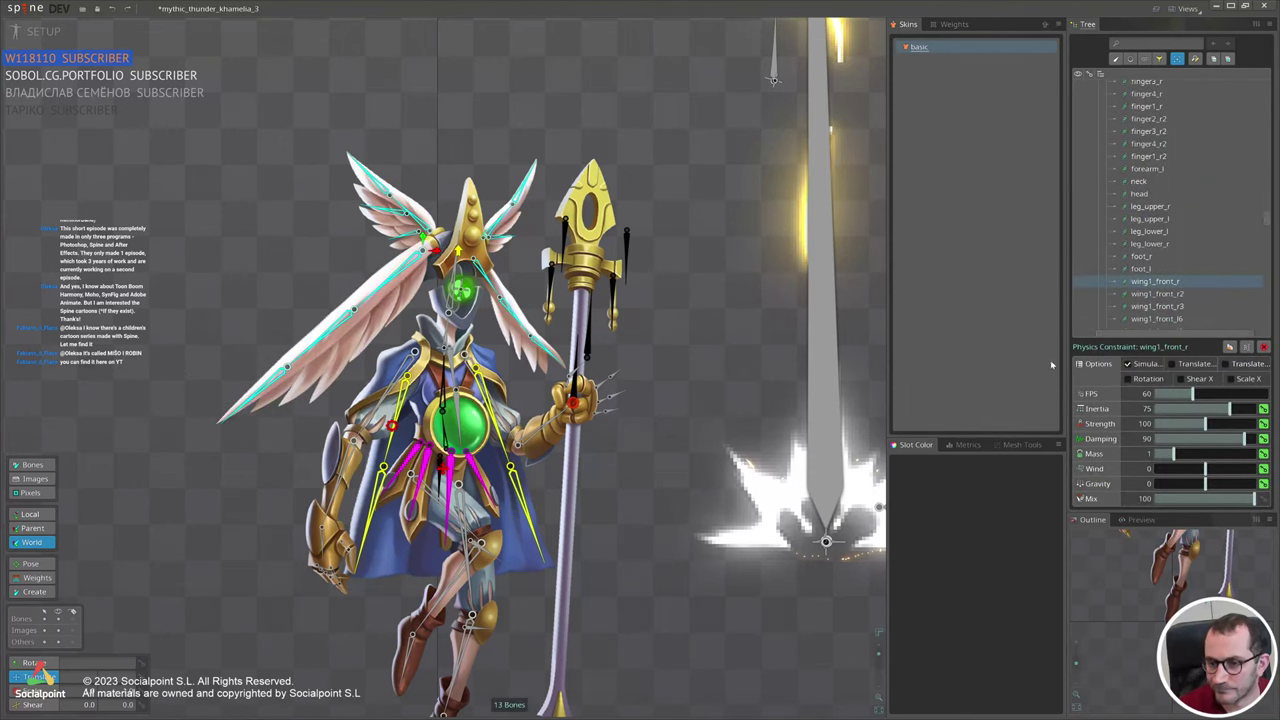
Store all the wing physics constraints as selection 3 and enable Rotation, Translate X and Translate Y for them.
scroll(1209, 291, "down", 4)
left_click(1170, 169, "shift")
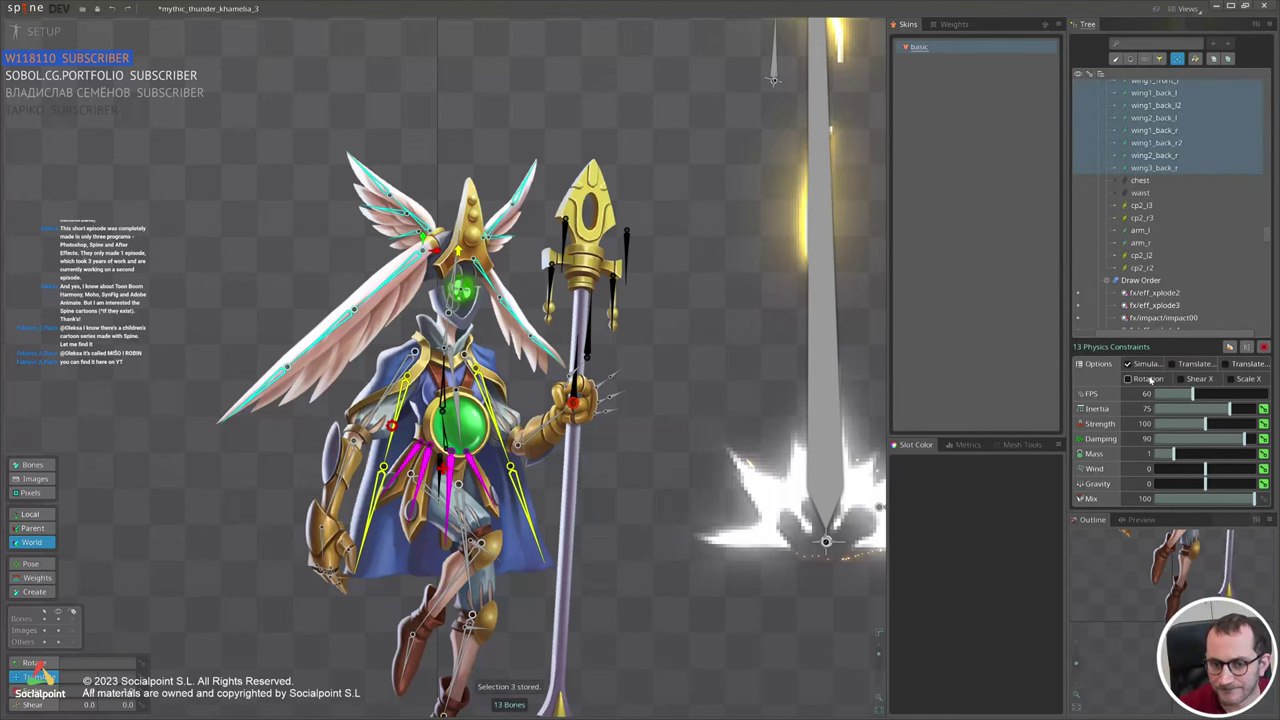
left_click(1252, 368)
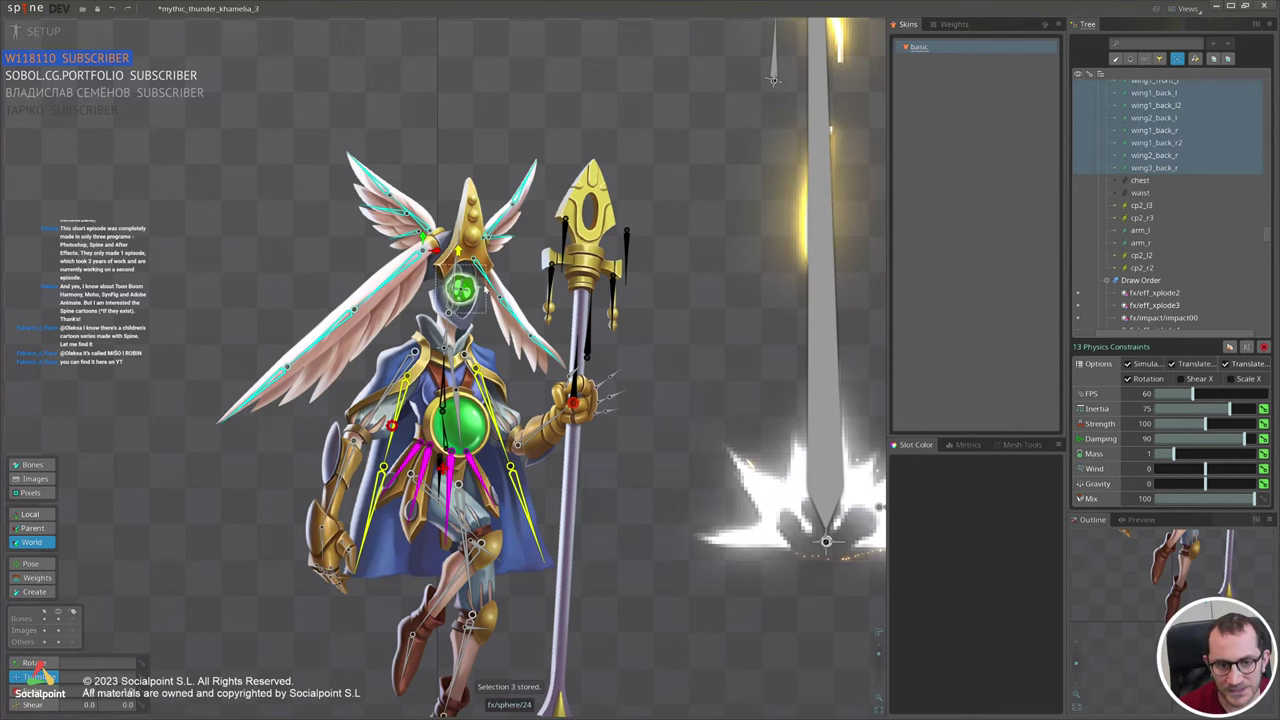
Turn off Translate X and Translate Y on the physics constraints of the front wing bones wing1_front_r and wing1_front_l.
key("space")
left_click(420, 257)
scroll(1266, 152, "up", 1)
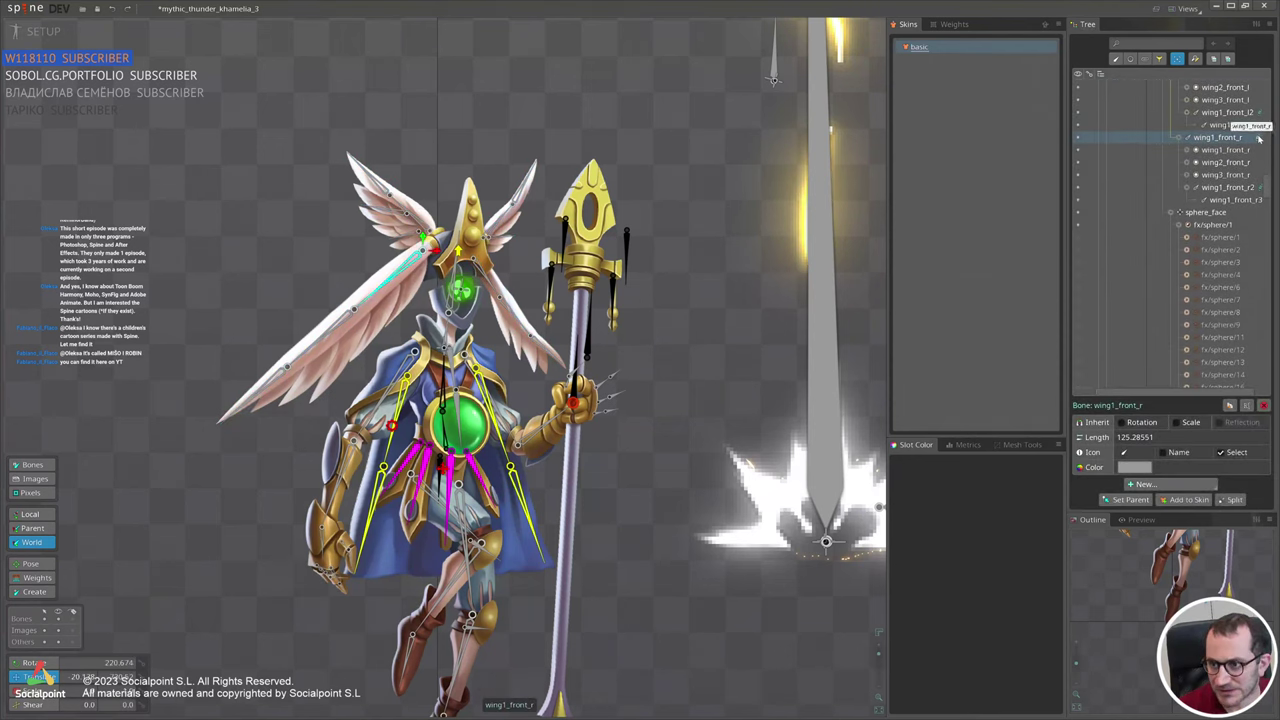
left_click(1257, 137)
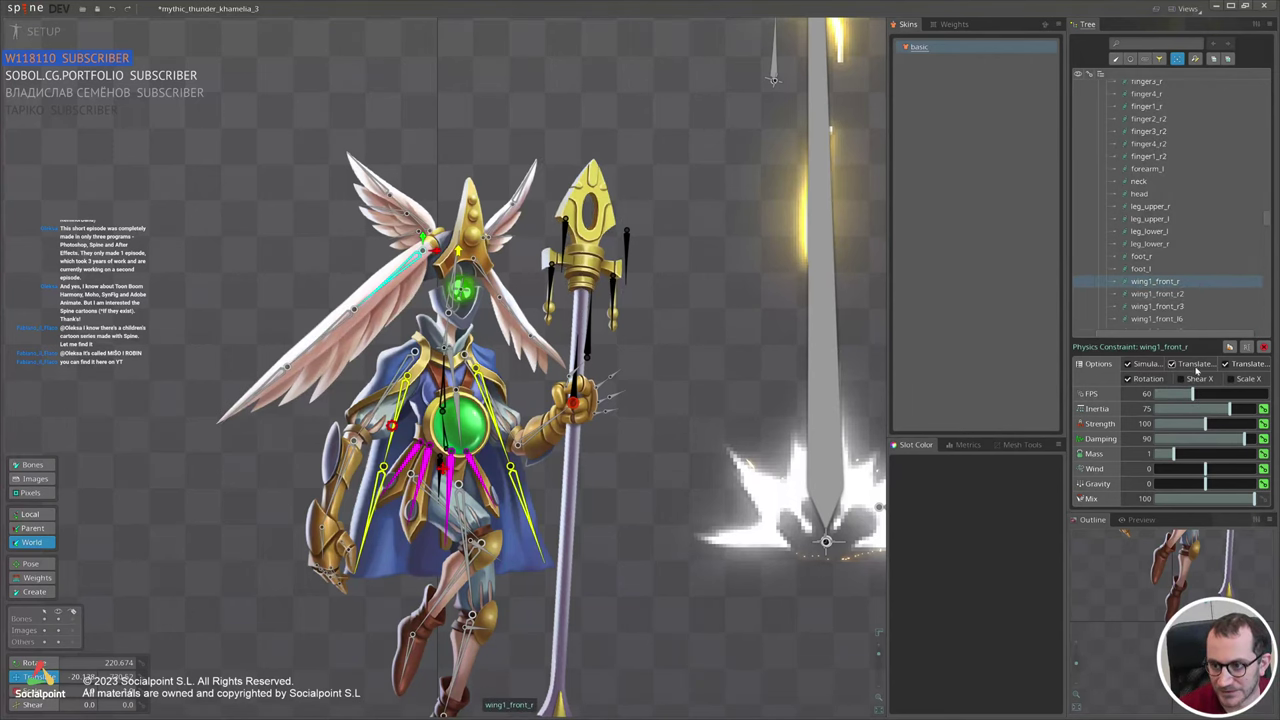
left_click(485, 275)
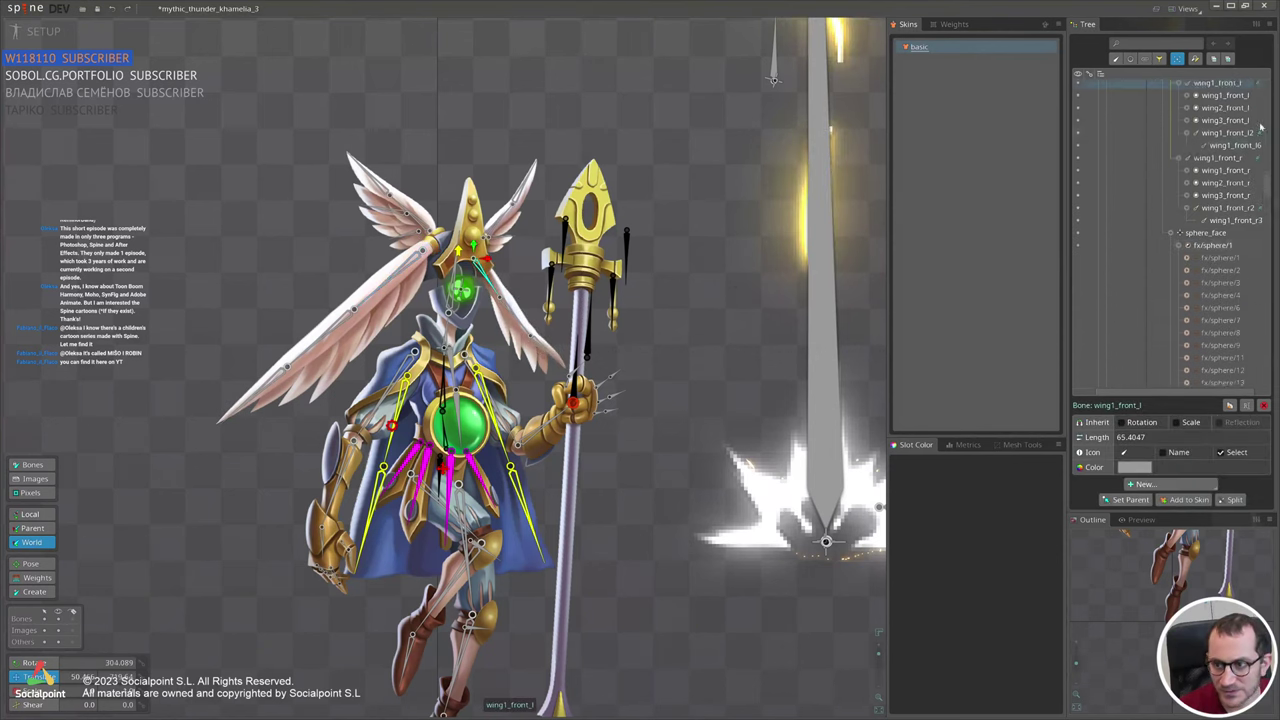
scroll(1260, 130, "up", 1)
left_click(1258, 136)
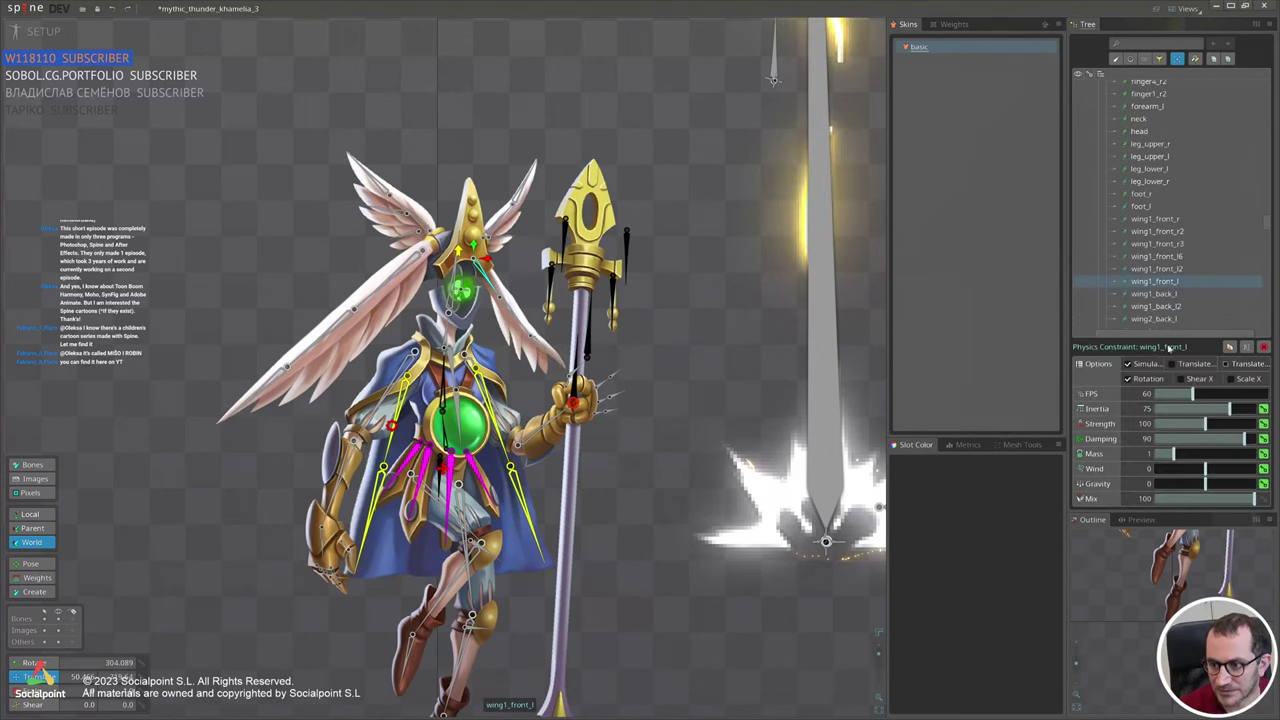
Turn off Translate X and Translate Y on the physics constraints of the back wing bones wing1_back_r and wing1_back_l.
left_click(424, 228)
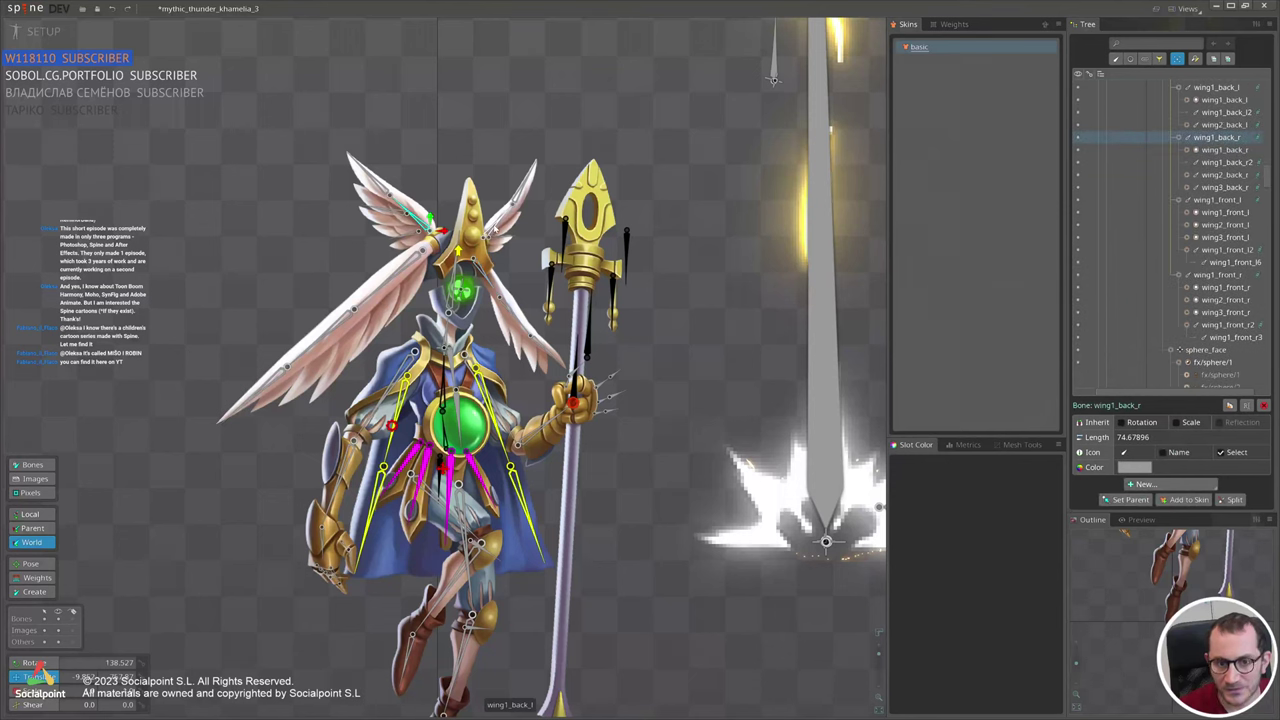
left_click(1261, 137)
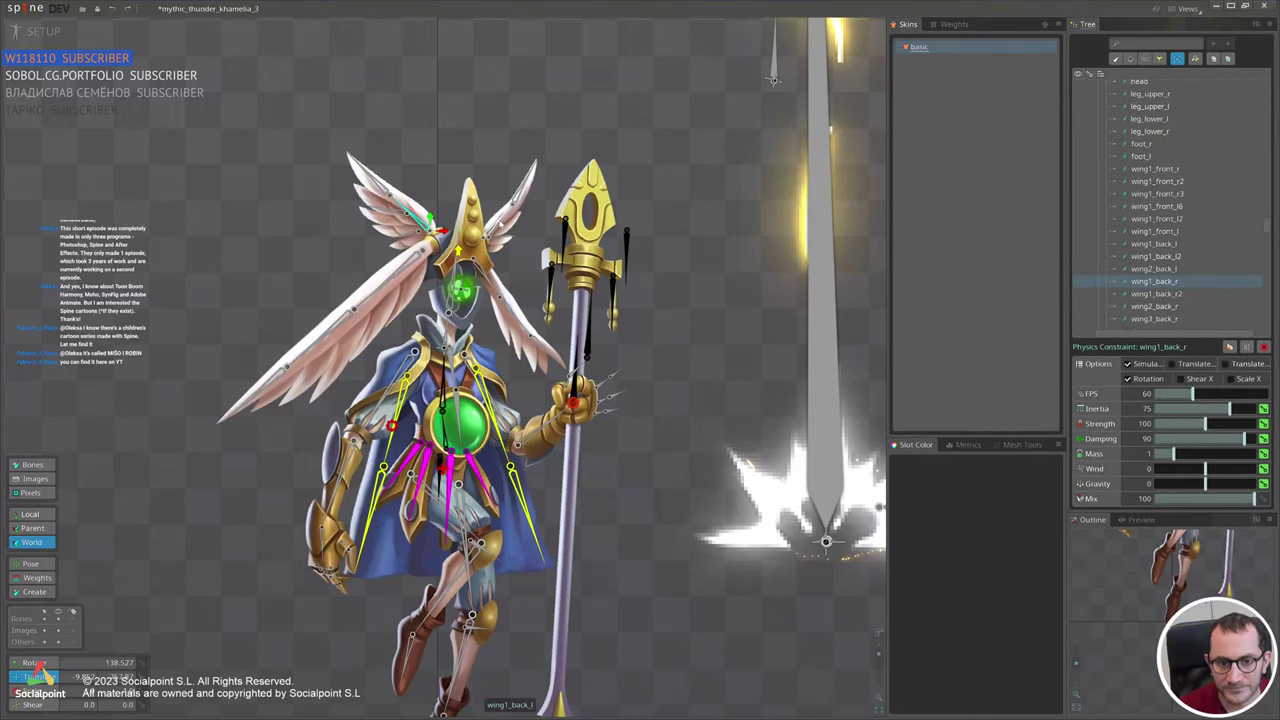
left_click(499, 226)
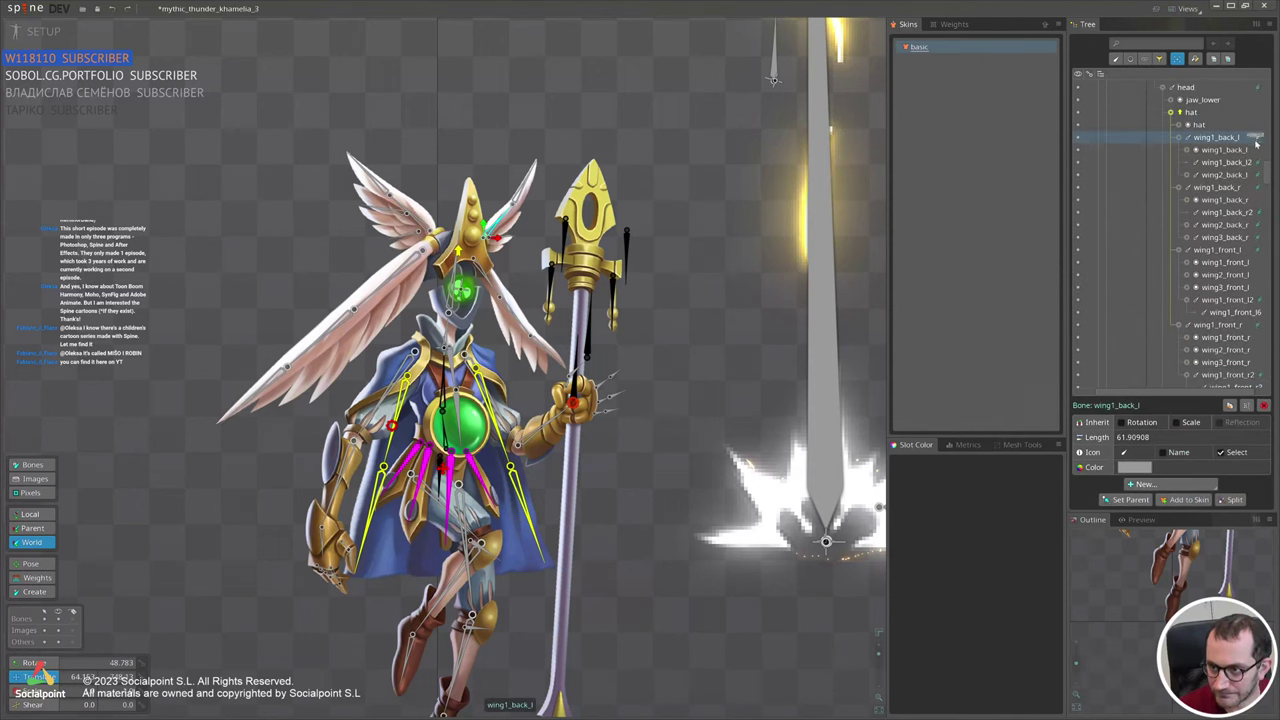
left_click(1256, 139)
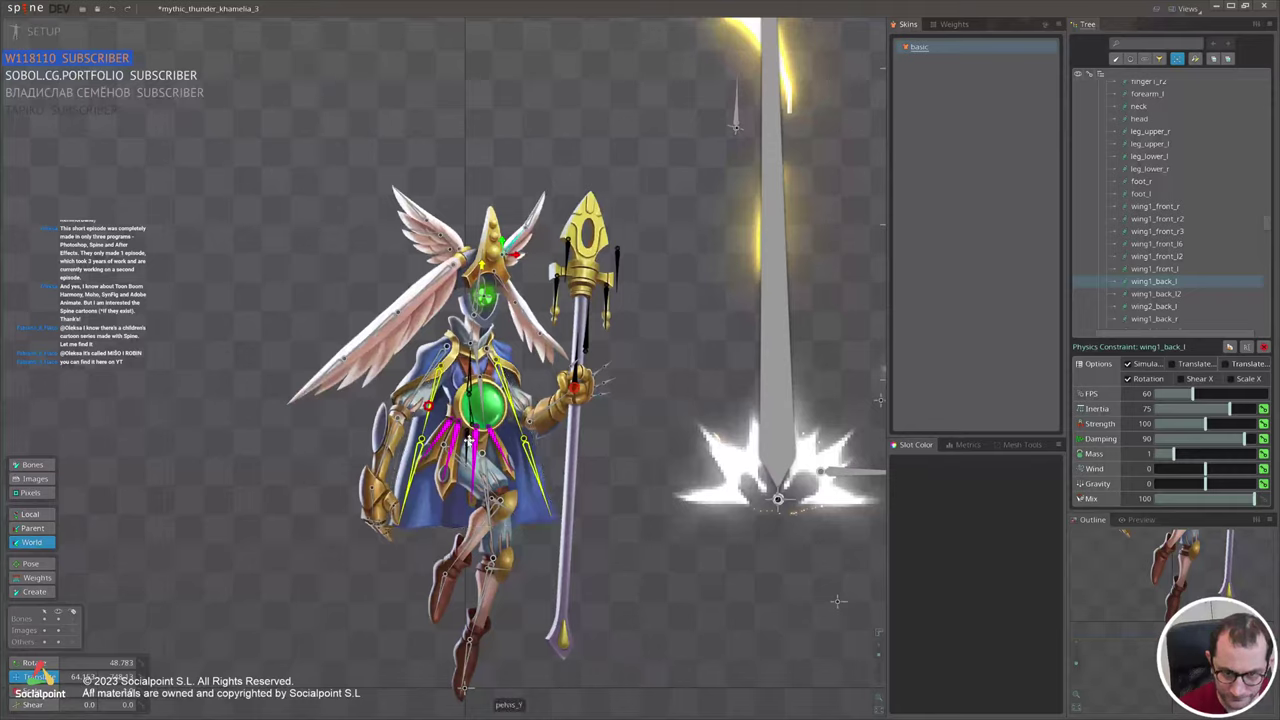
Move the pelvis_Y bone to test the physics, and reset the order of the skeleton's constraints.
left_click(467, 440)
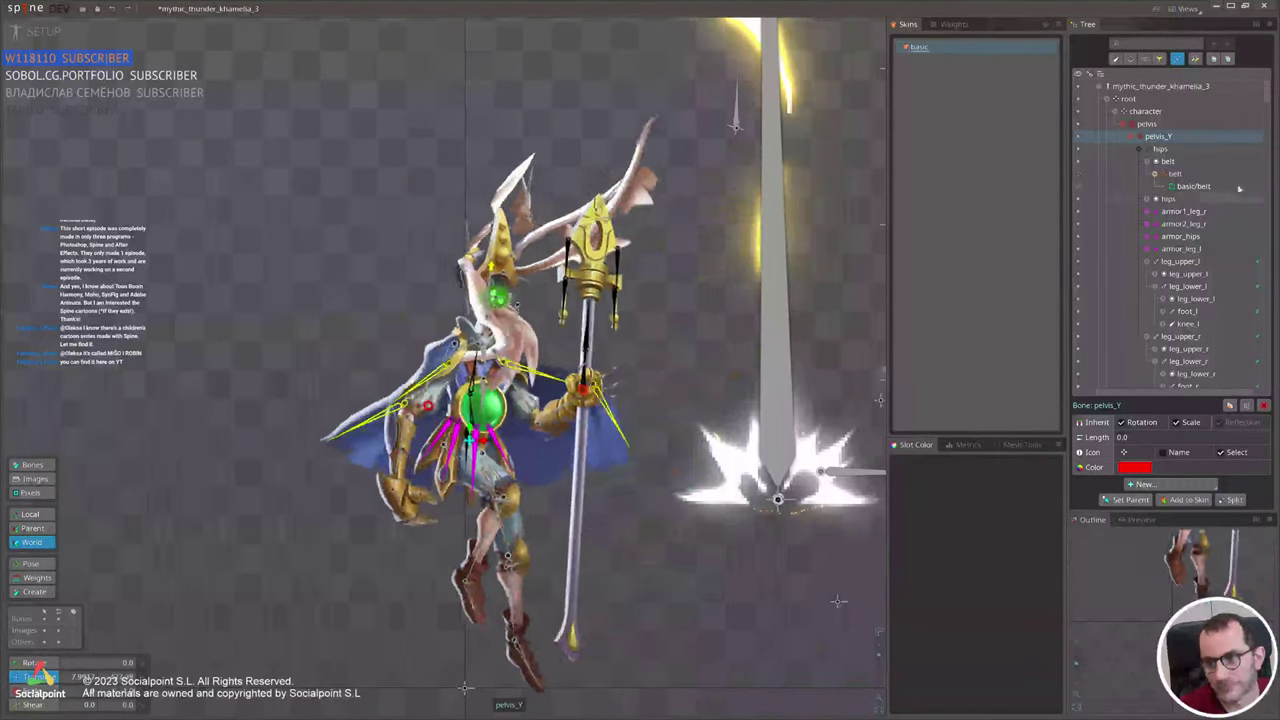
left_click(1257, 261)
scroll(1156, 152, "up", 3)
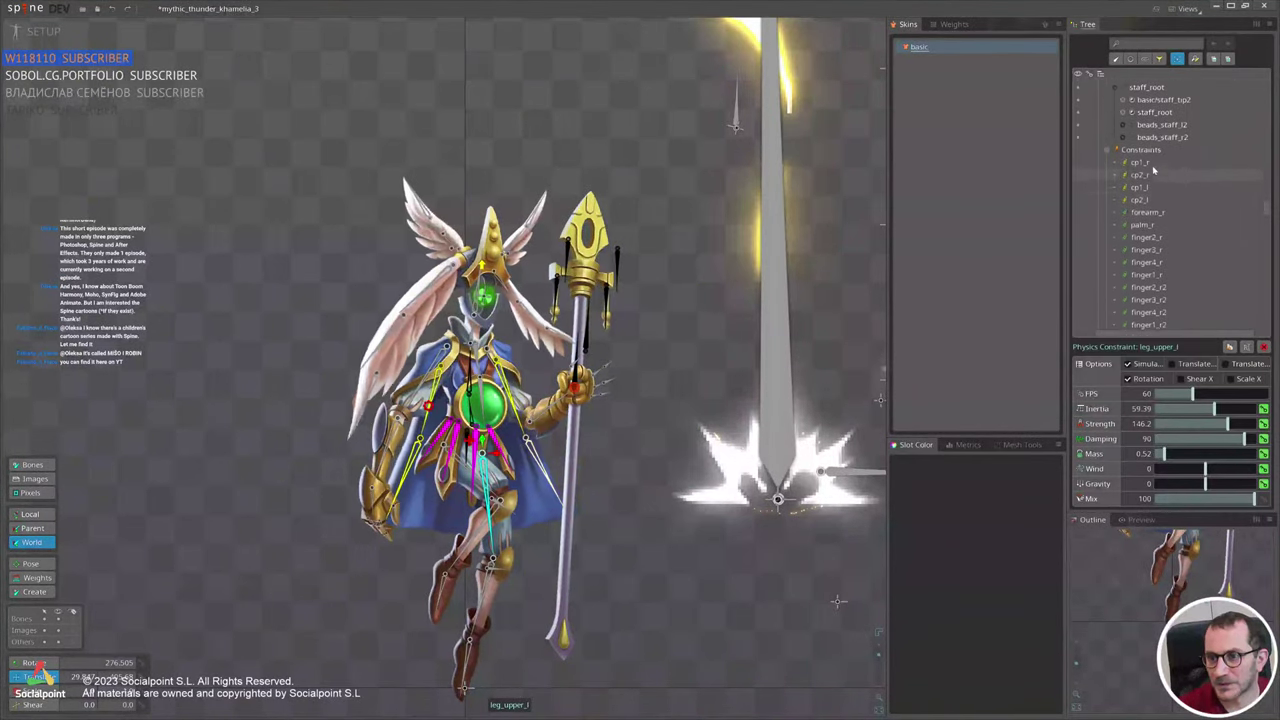
scroll(1153, 170, "up", 2)
left_click(1145, 194)
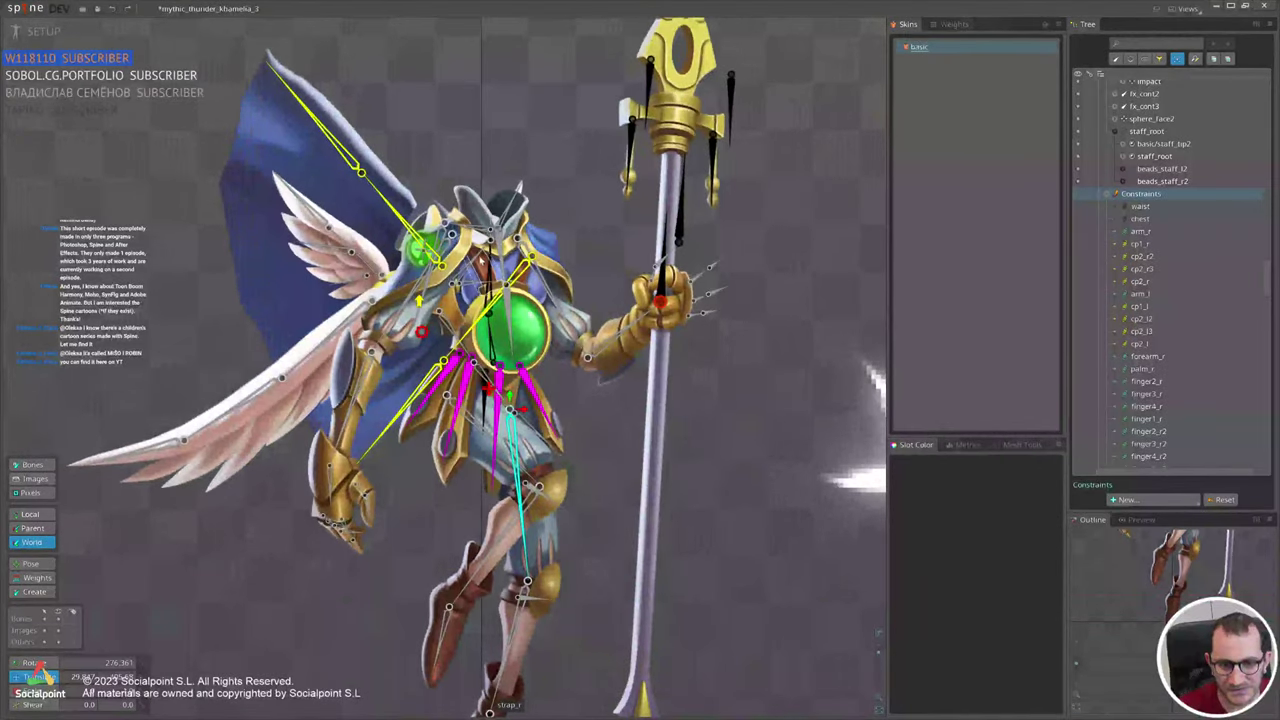
Test the physics by rotating the neck and head bones and moving pelvis_Y, and undo the pelvis_Y move.
left_click(482, 236)
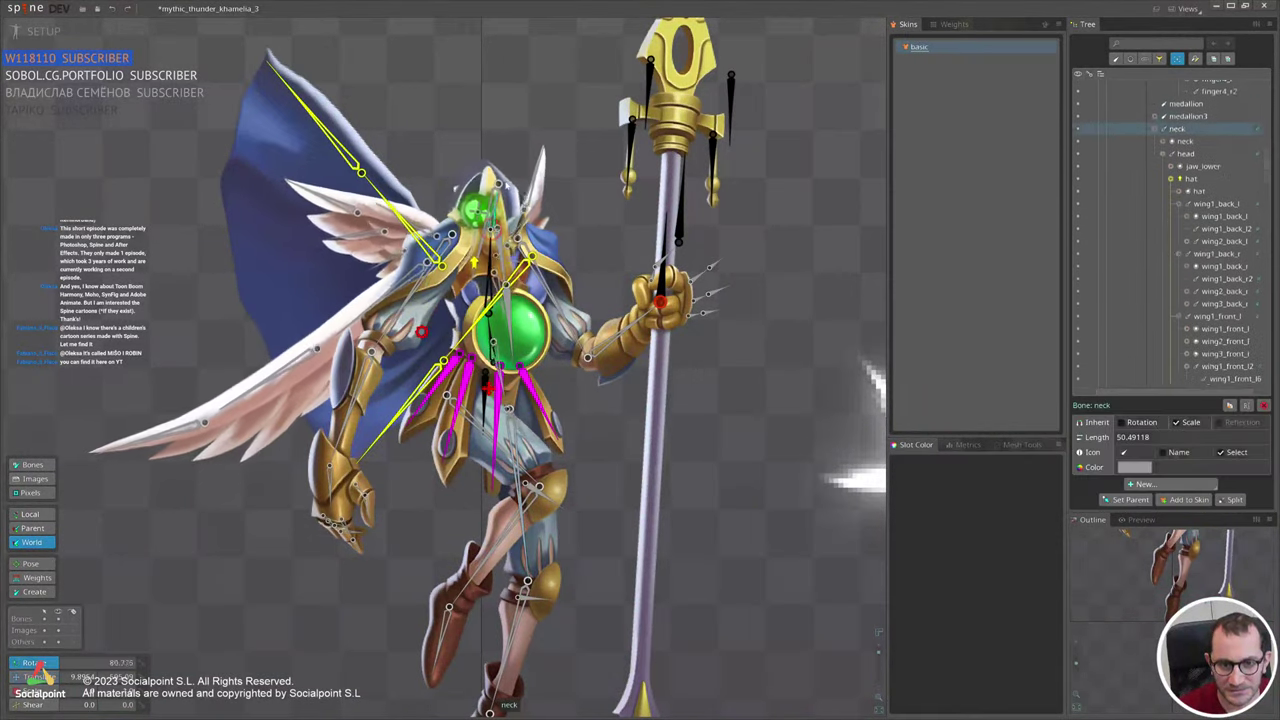
left_click_drag(480, 243, 492, 128)
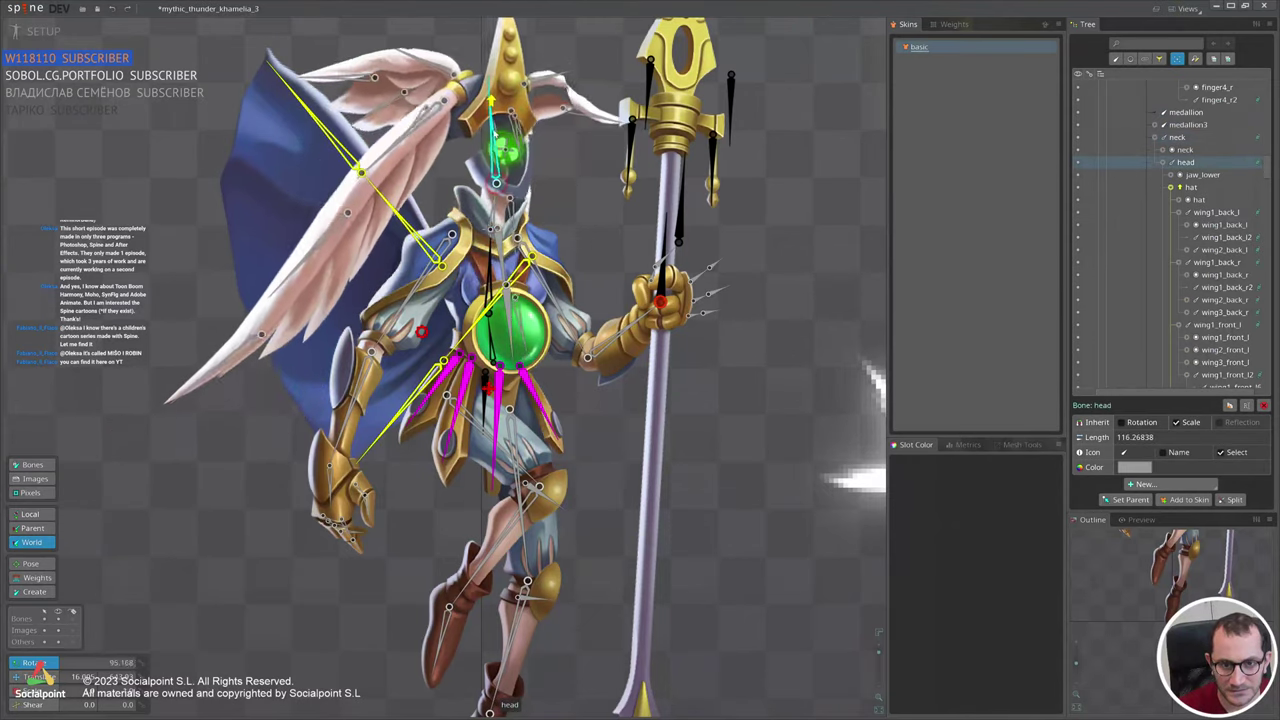
scroll(433, 484, "down", 3)
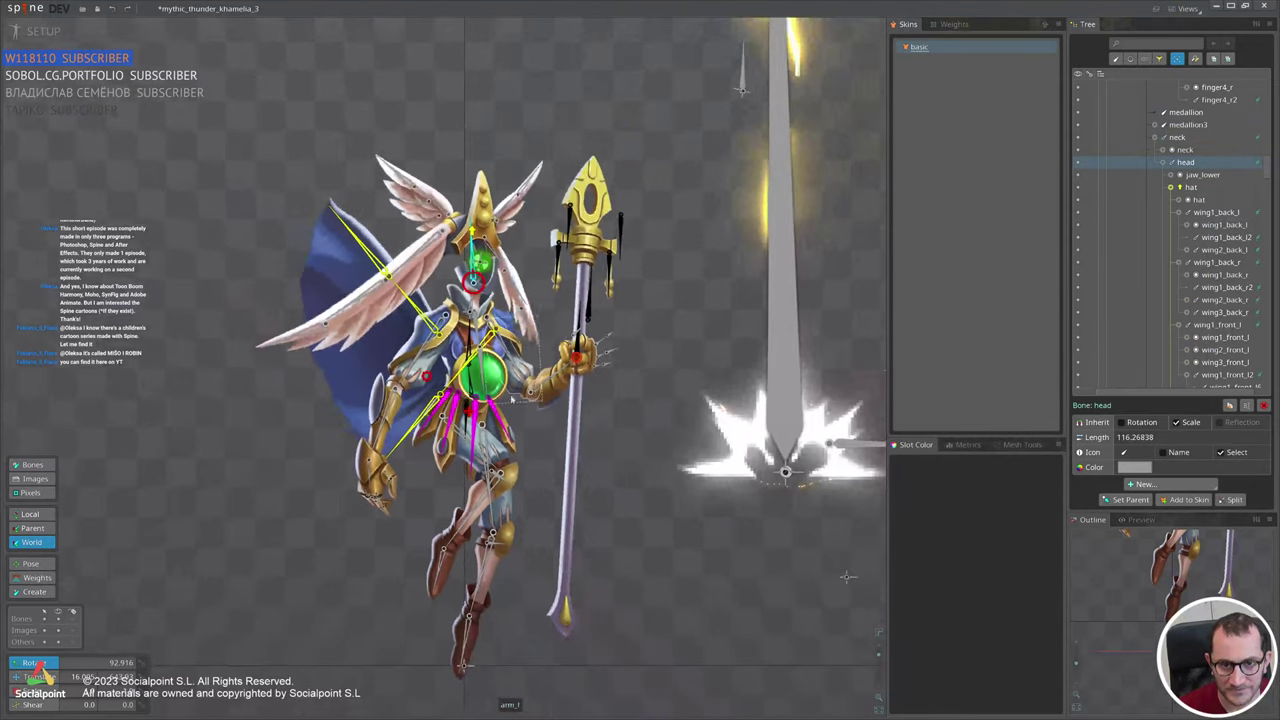
left_click(470, 628)
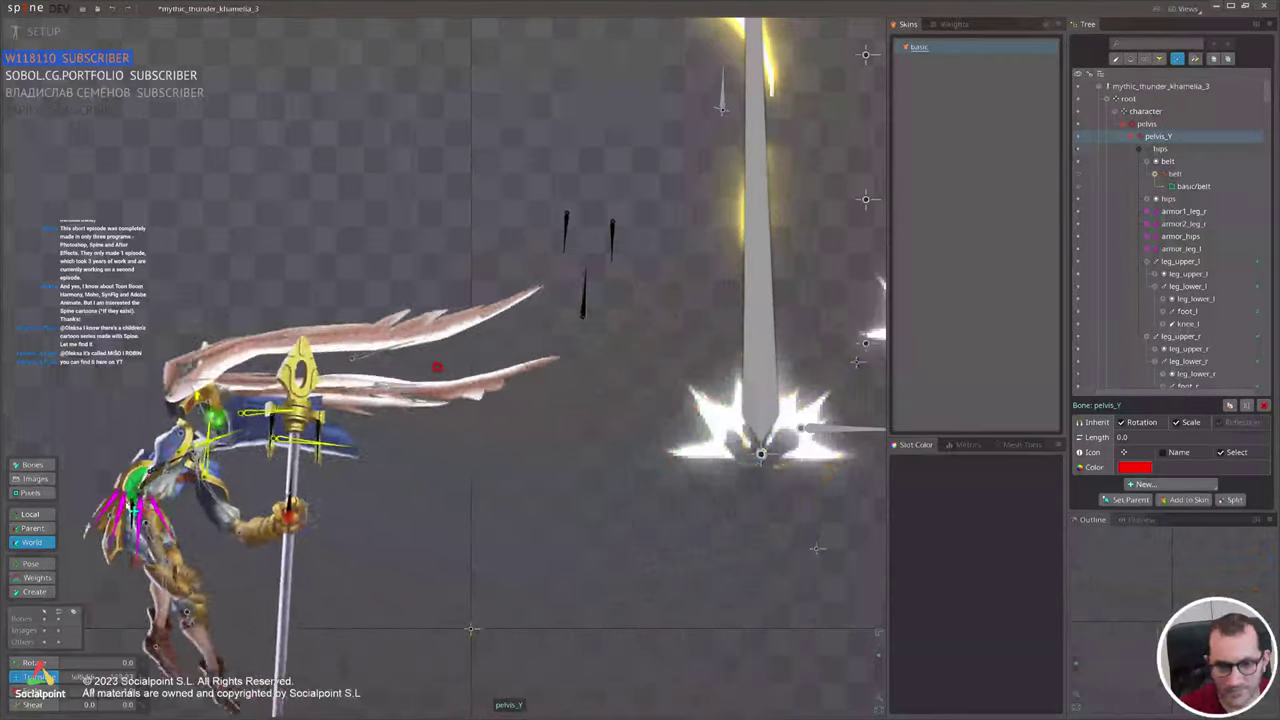
key("ctrl+z")
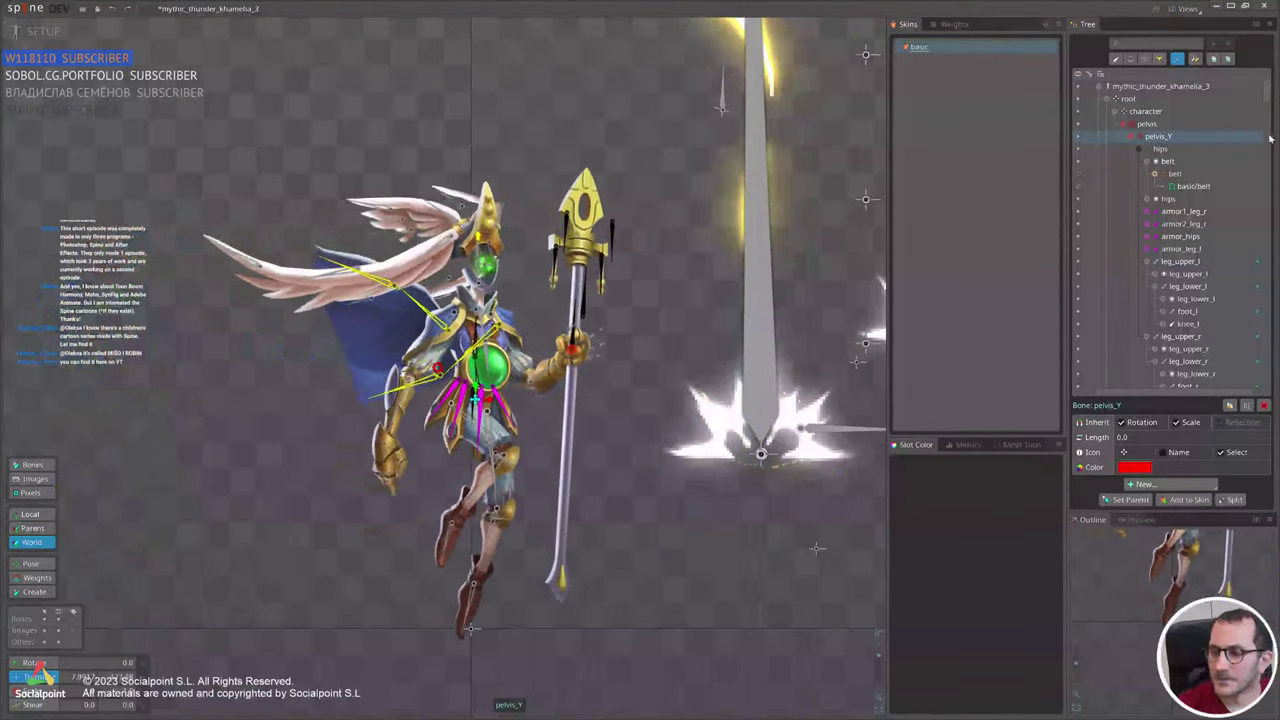
Select all 13 wing physics constraints and set Inertia to 39.59, Strength to 141.1, Damping to 77.16 and Mass to 0.45.
left_click(1258, 262)
scroll(1184, 251, "down", 5)
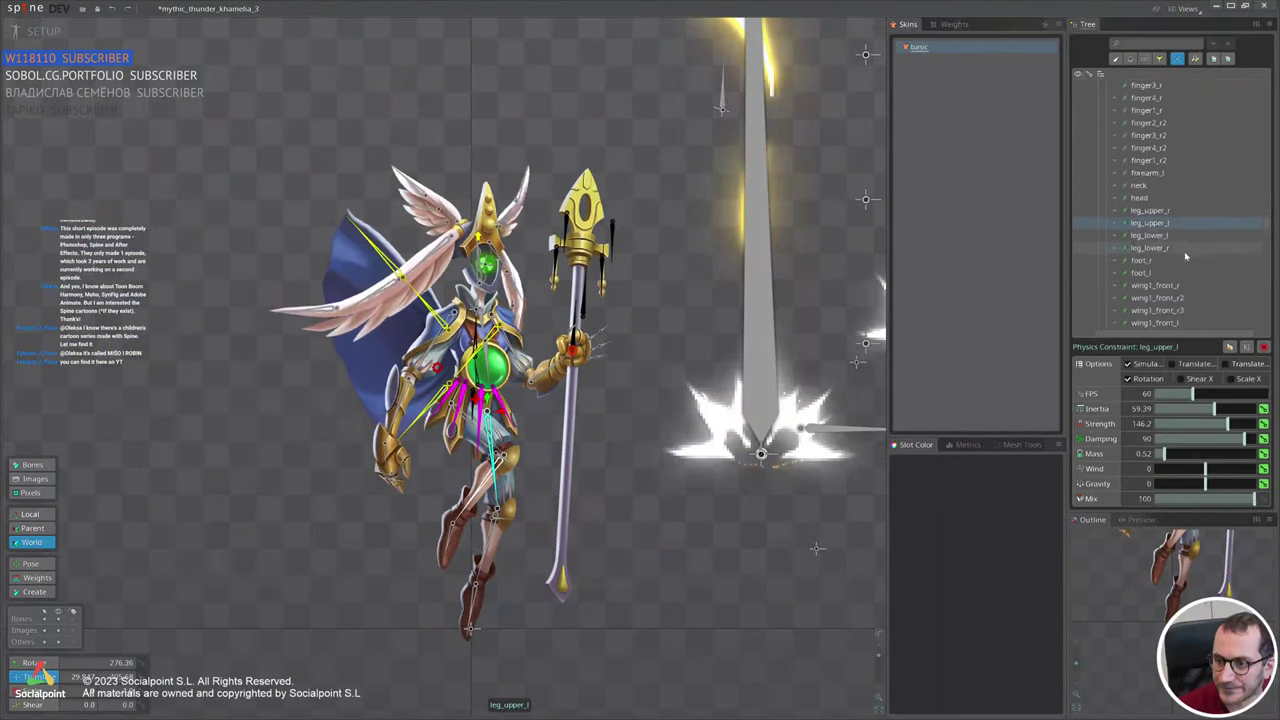
left_click(1187, 268)
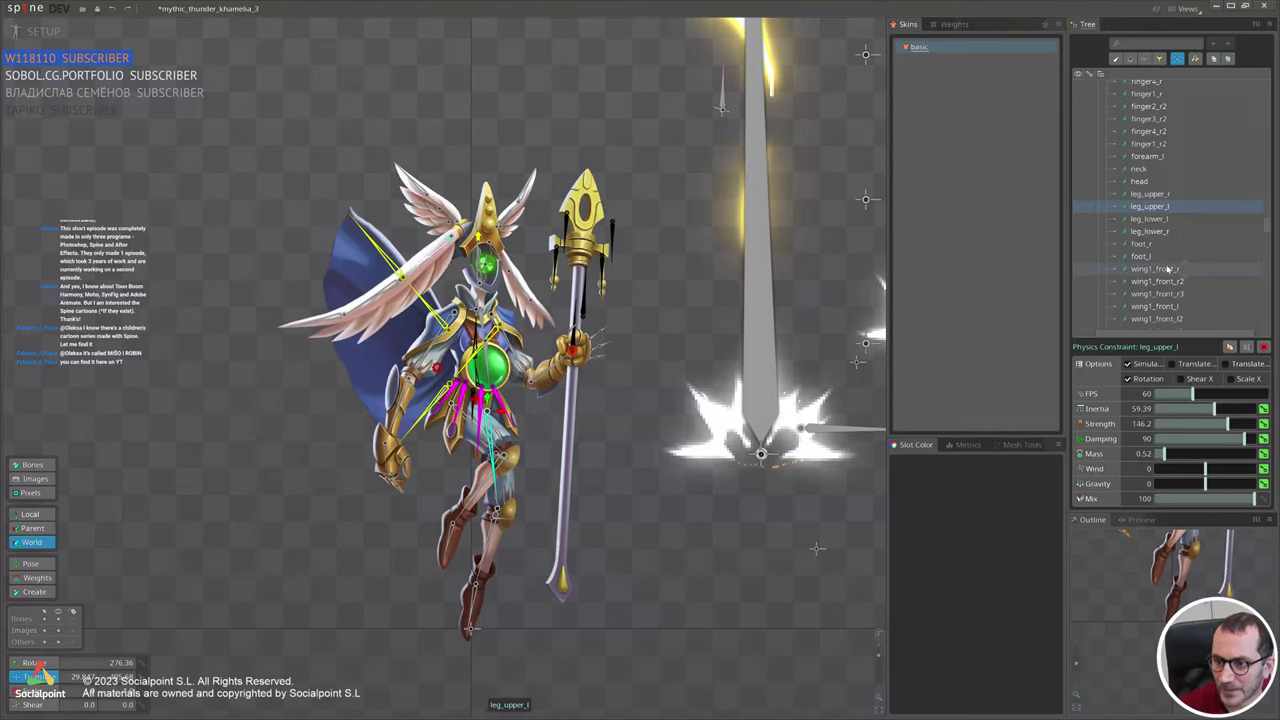
scroll(1189, 262, "down", 4)
left_click(1198, 268, "shift")
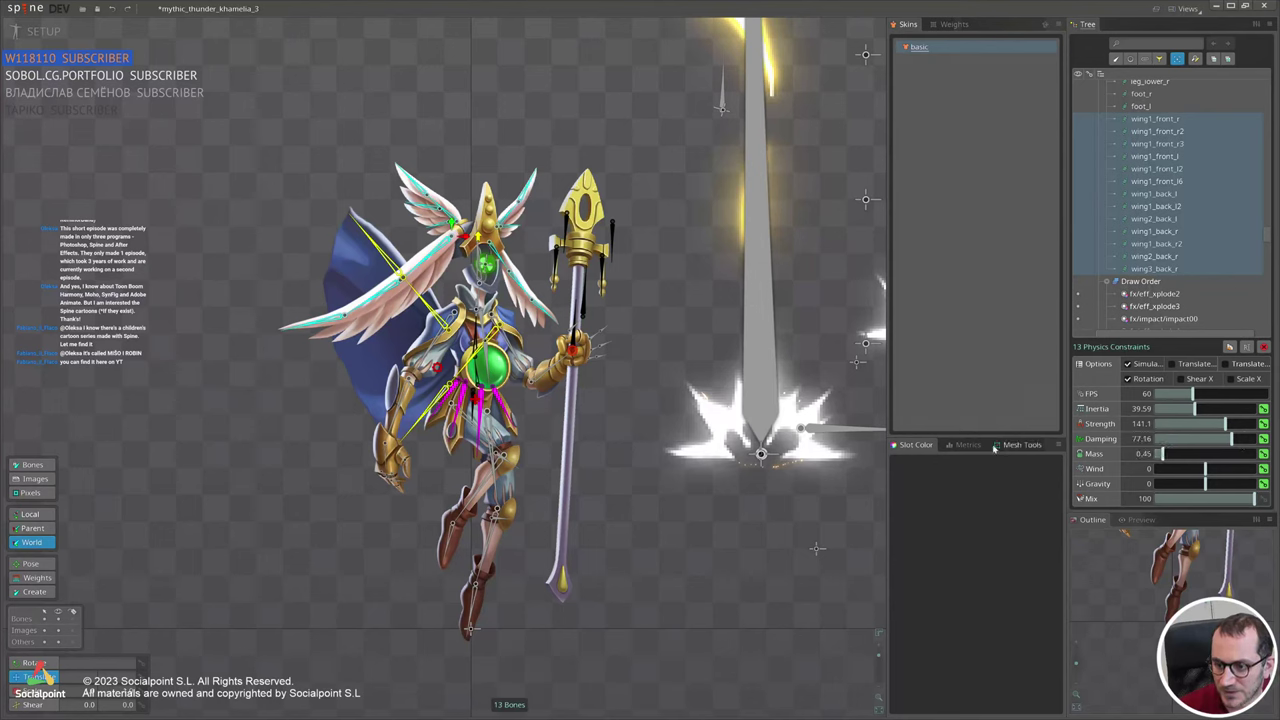
Move pelvis_Y to test the wing physics, and rotate the cape bones cp1_r and cp1_l so the cape hangs down.
left_click_drag(475, 400, 512, 440)
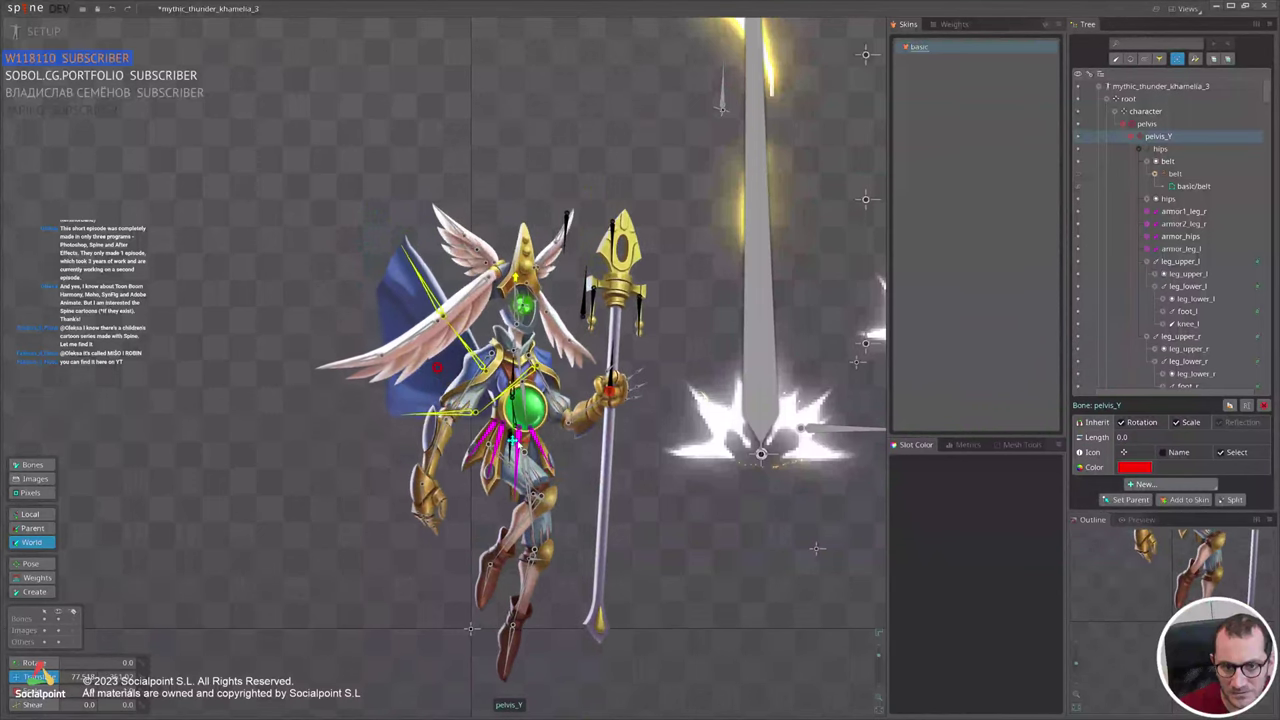
left_click(572, 612)
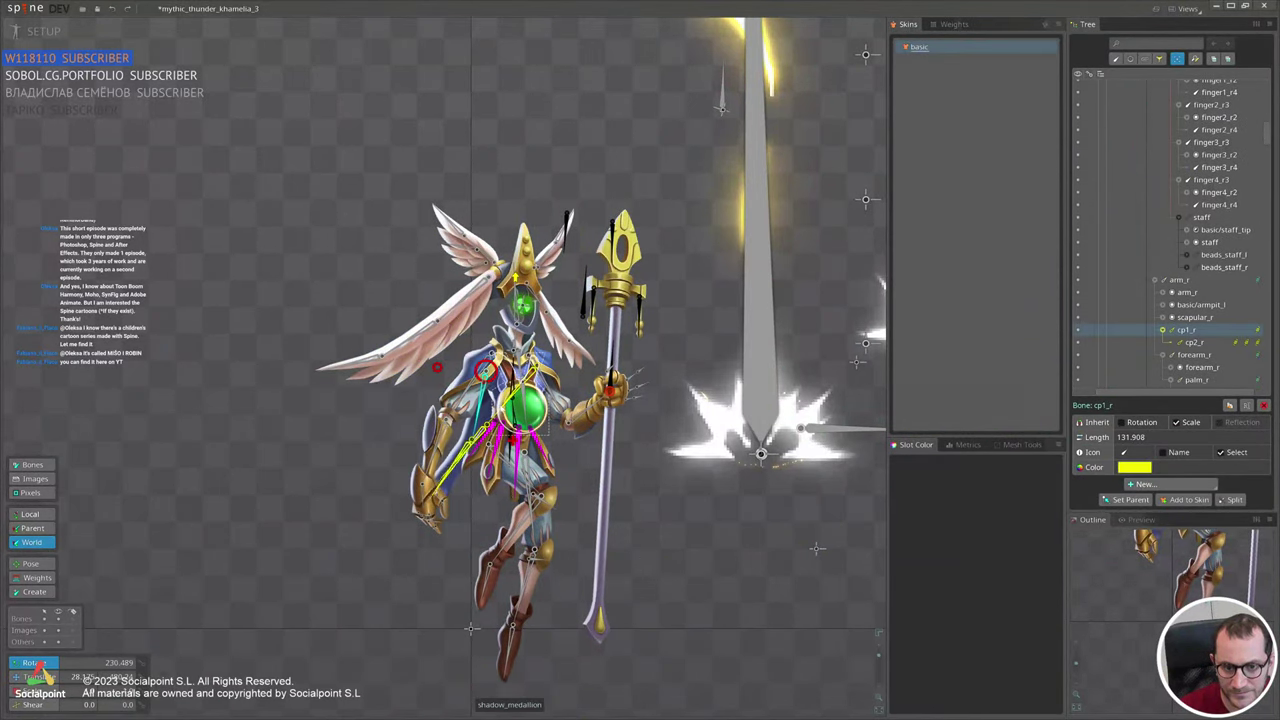
left_click(587, 450)
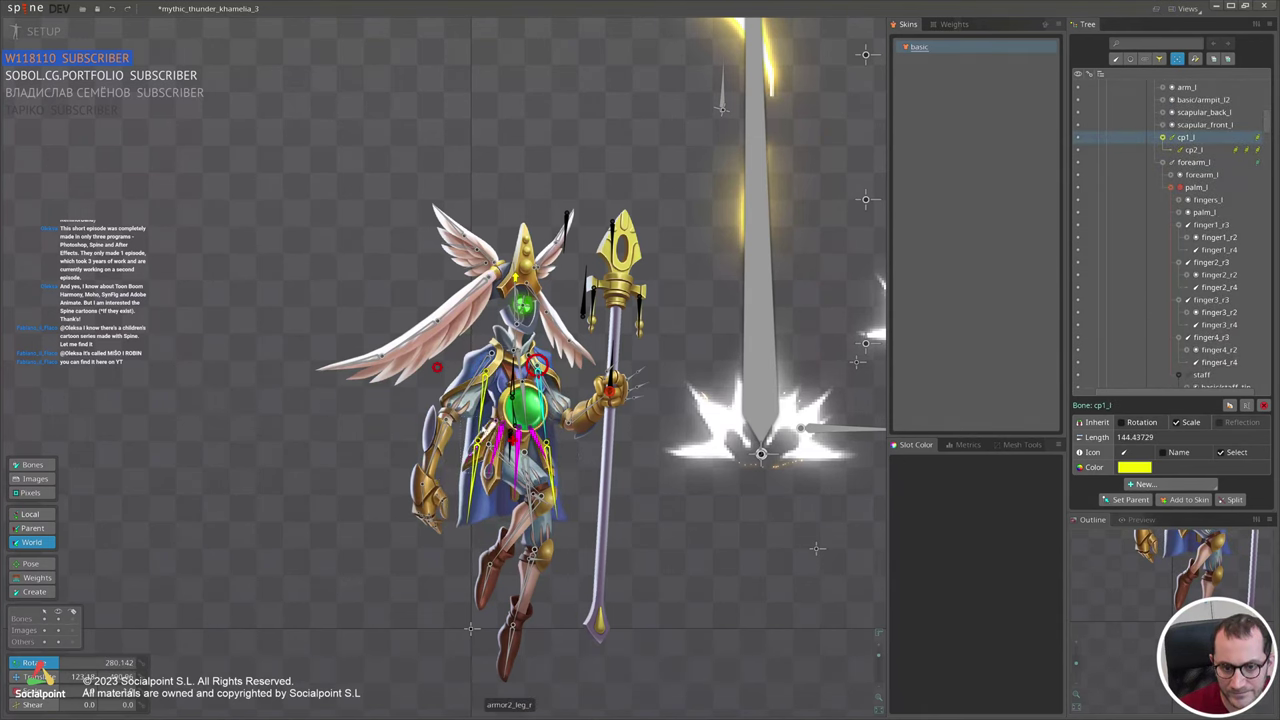
Translate the pelvis bone to move the whole character around and test how the wings and cape react.
left_click(437, 368)
key("v")
left_click_drag(726, 586, 714, 540)
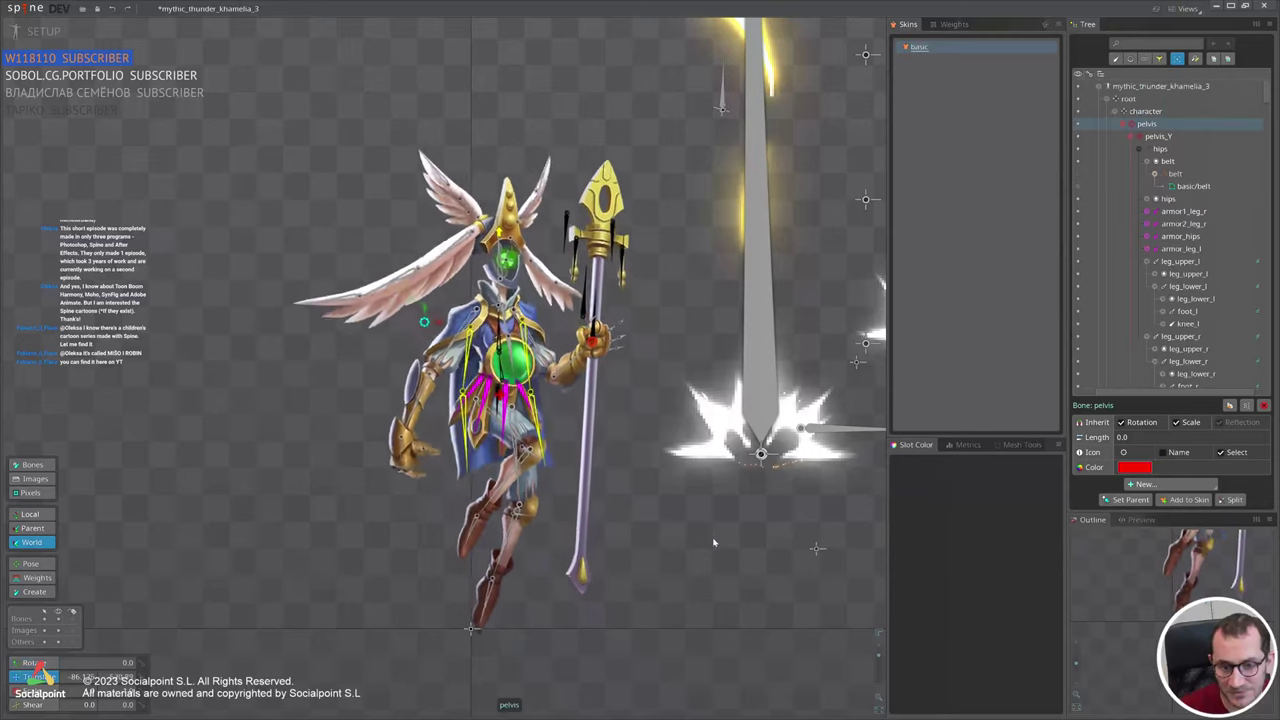
scroll(714, 540, "down", 3)
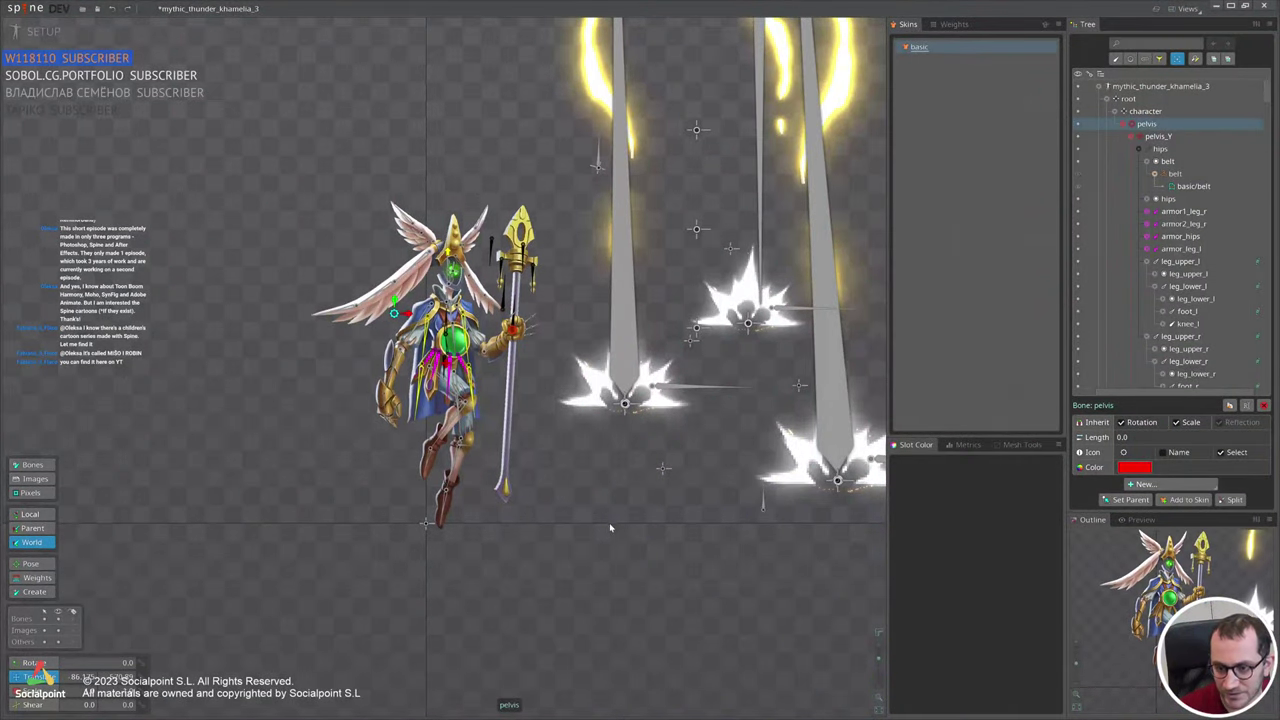
left_click_drag(611, 527, 665, 527)
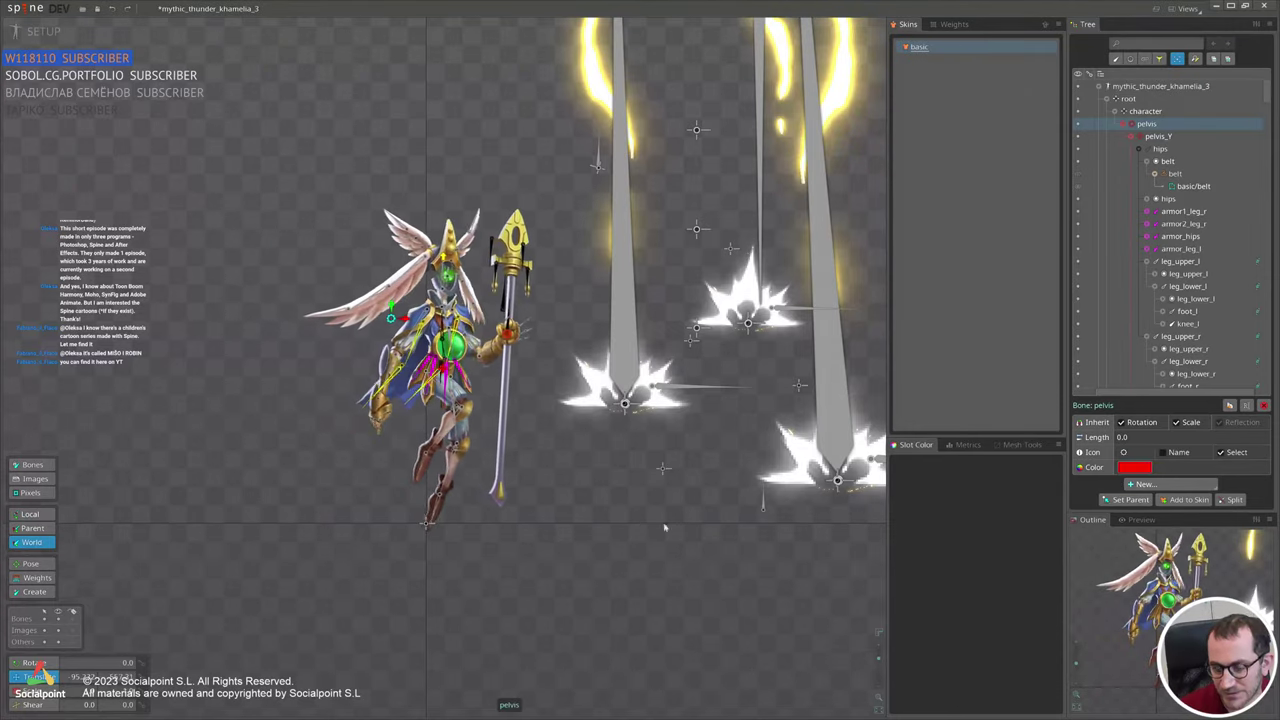
Switch to Animate mode, select every physics constraint from waist to wing3_back_r, and store and recall them as selection 4.
key("ctrl+Tab")
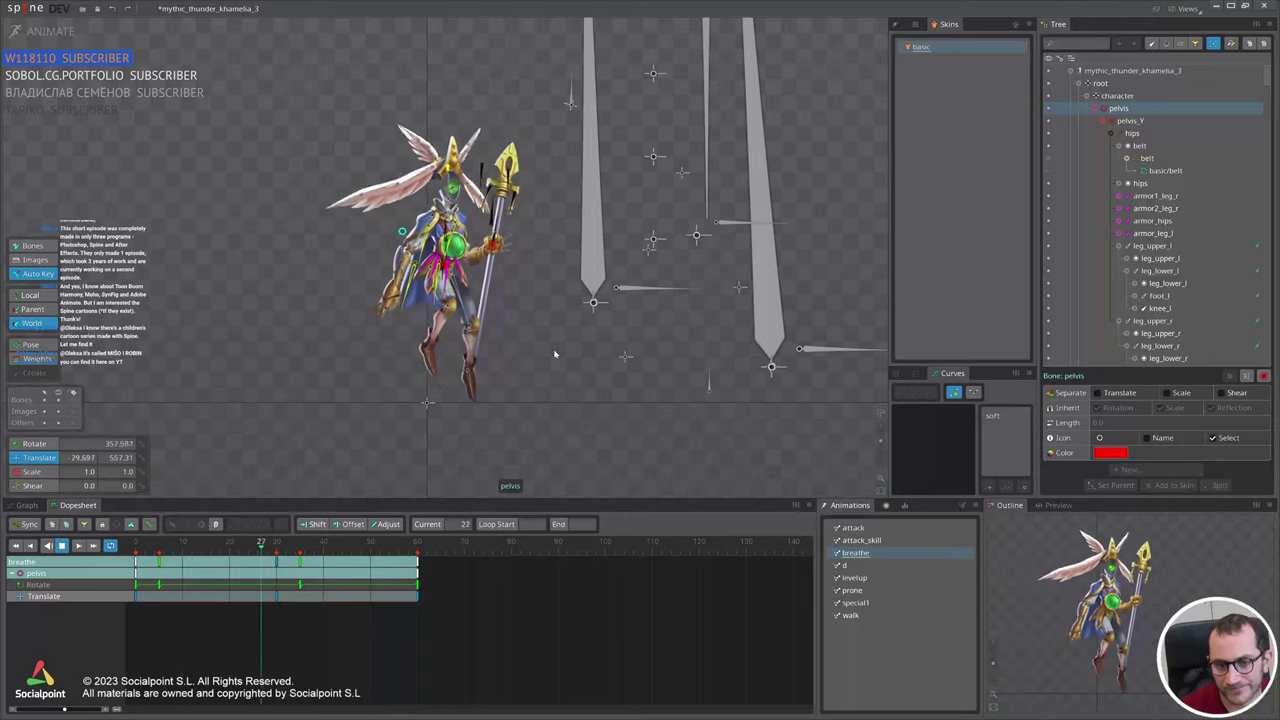
left_click(1258, 245)
scroll(1145, 200, "down", 10)
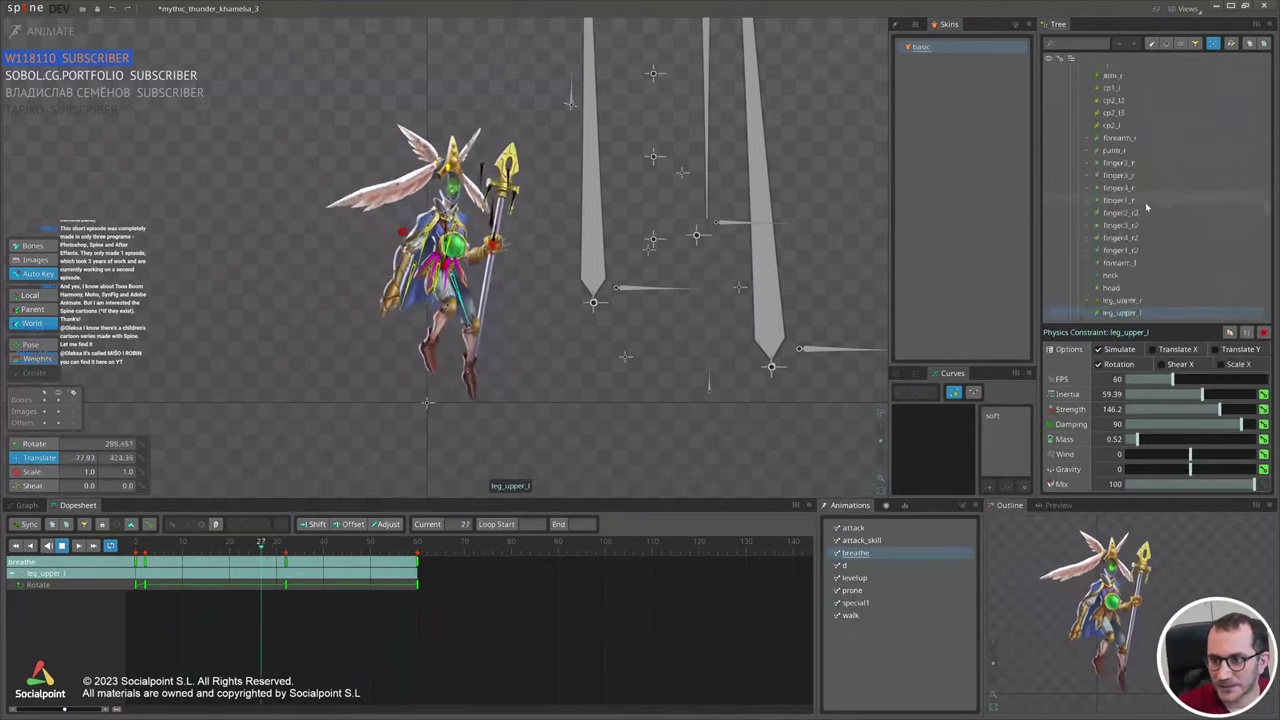
scroll(1137, 197, "up", 3)
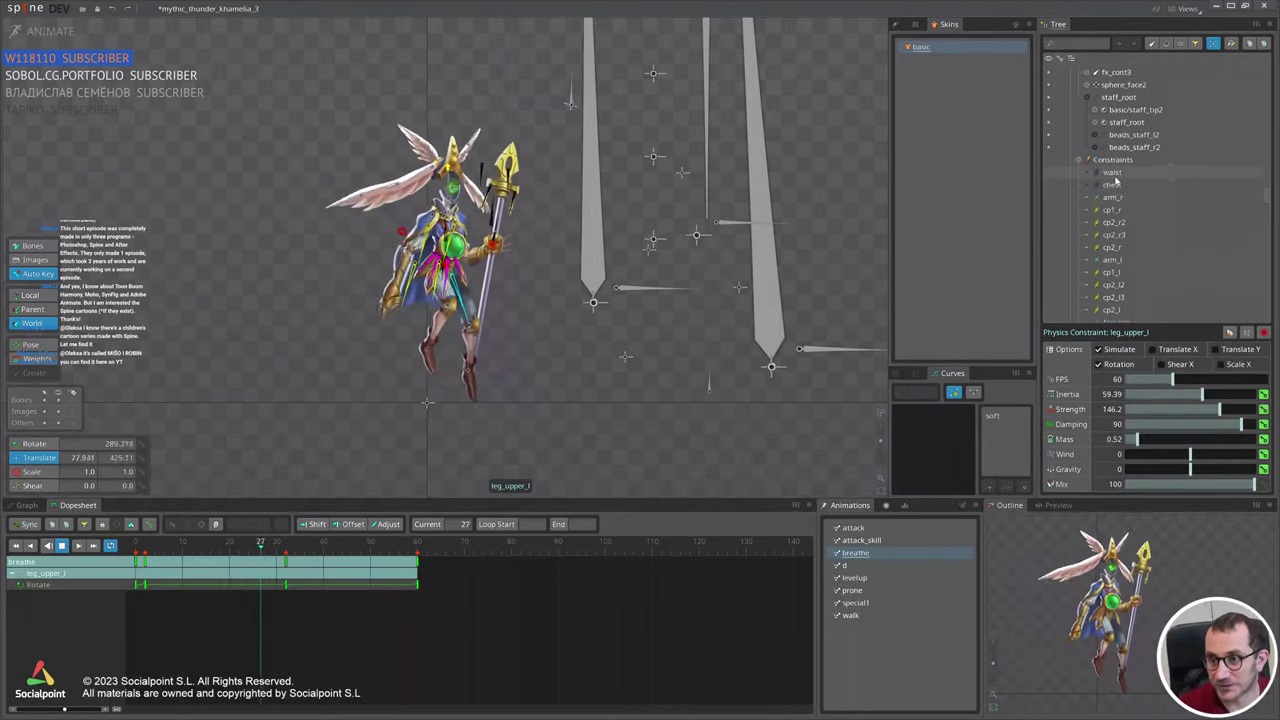
left_click(1114, 178)
scroll(1142, 243, "down", 10)
scroll(1136, 258, "down", 5)
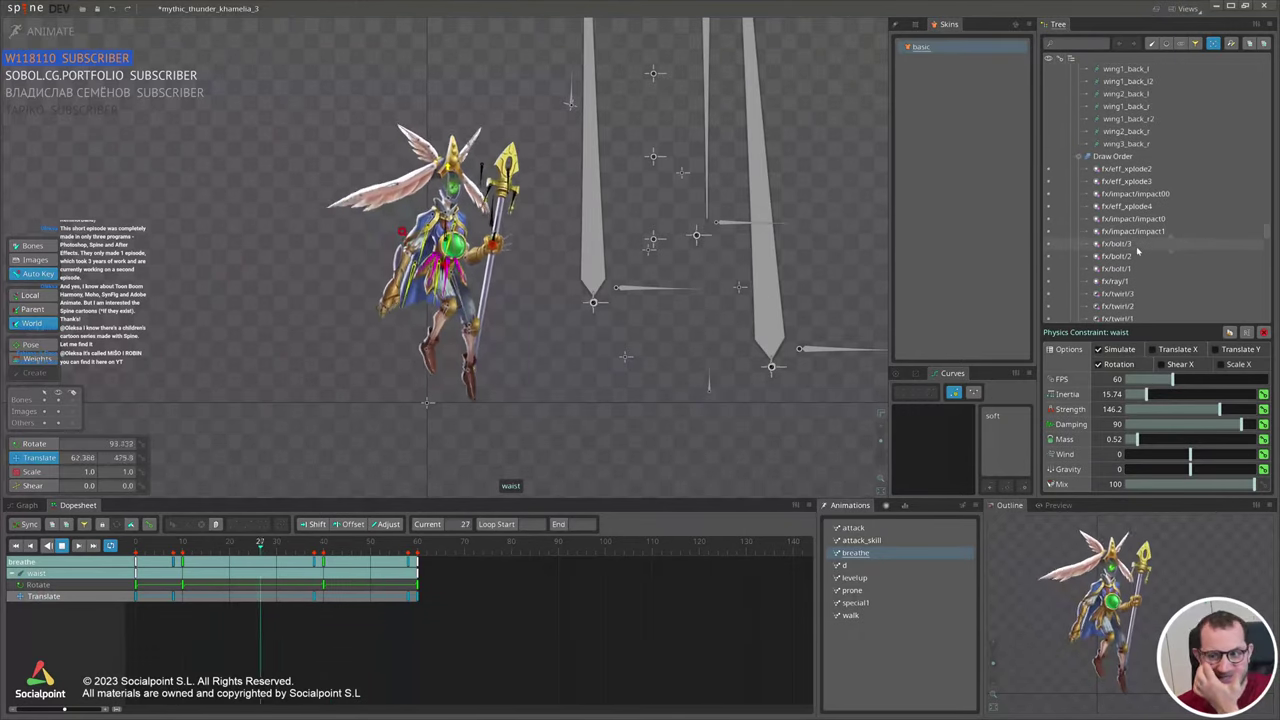
left_click(1138, 144, "shift")
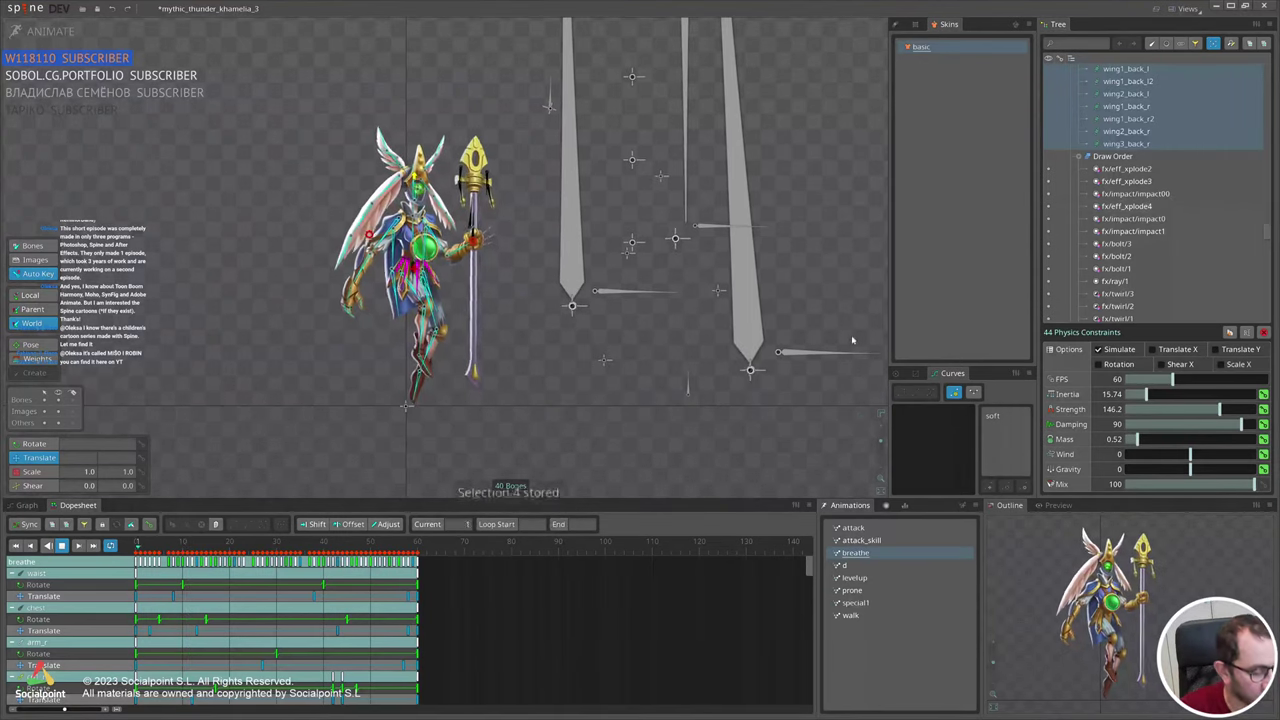
left_click(683, 381)
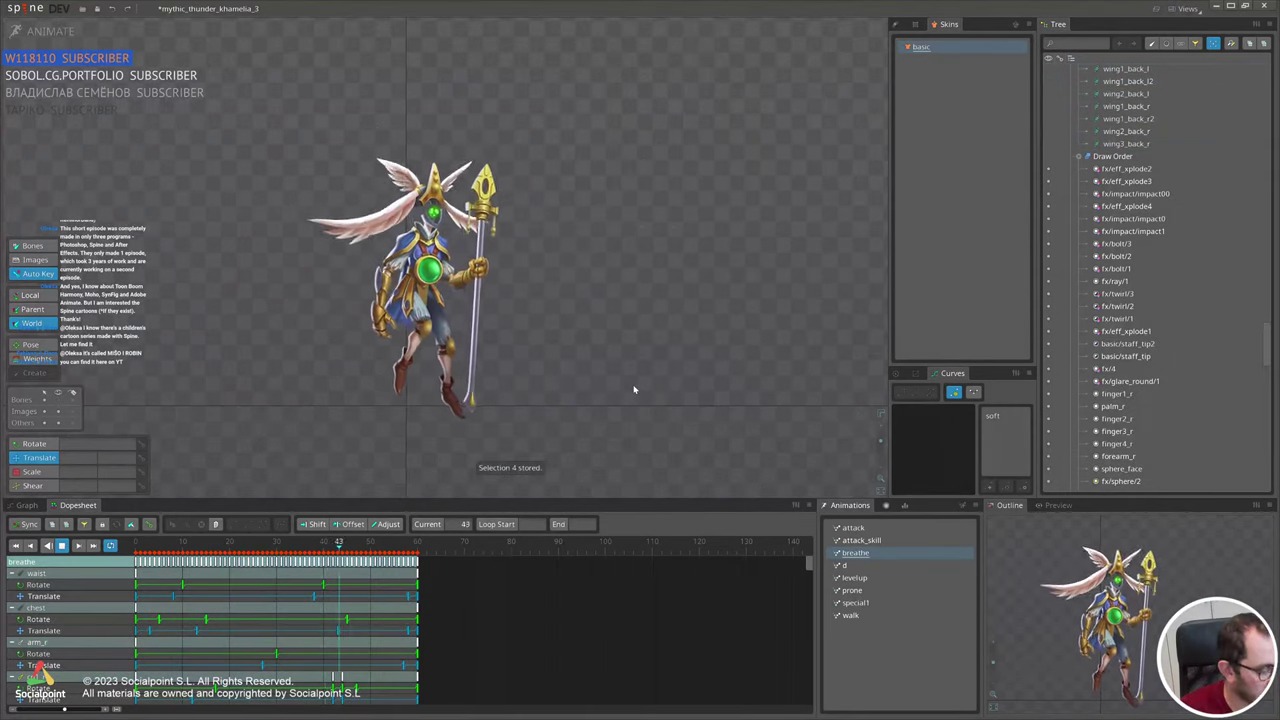
key("4")
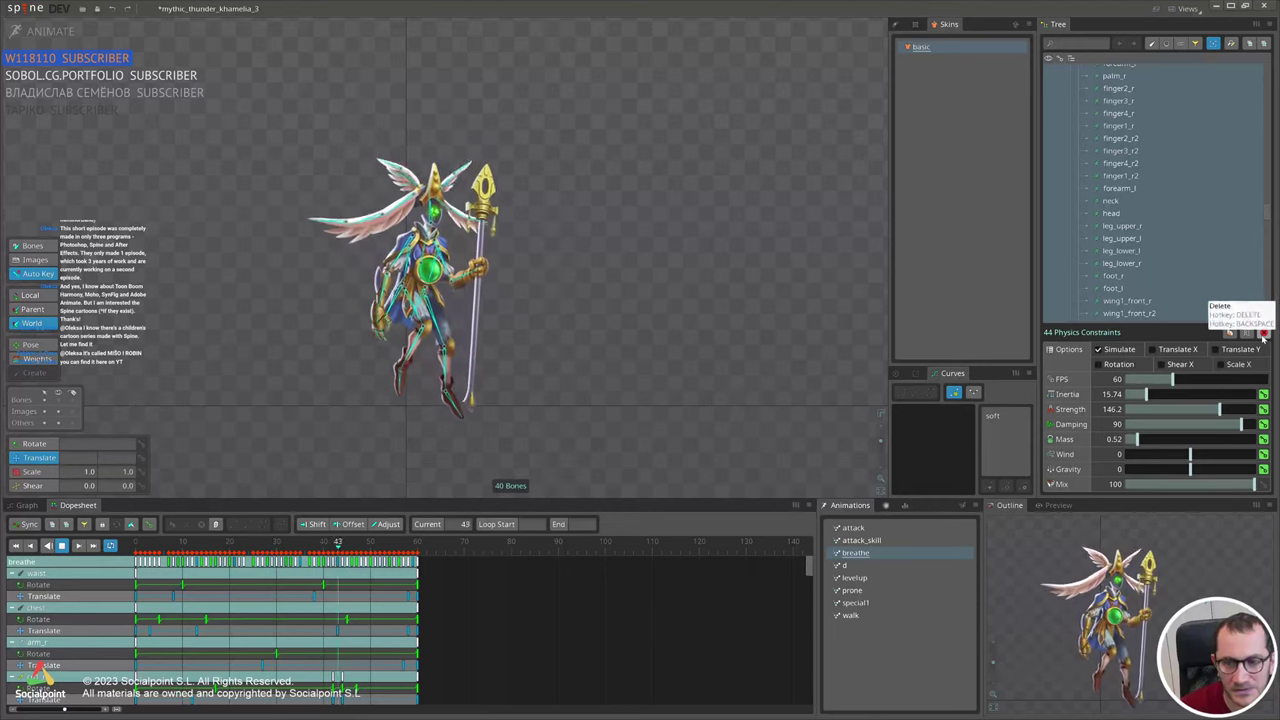
Play the breathe animation in the Preview view and dock that view beside the main viewport.
left_click(1195, 578)
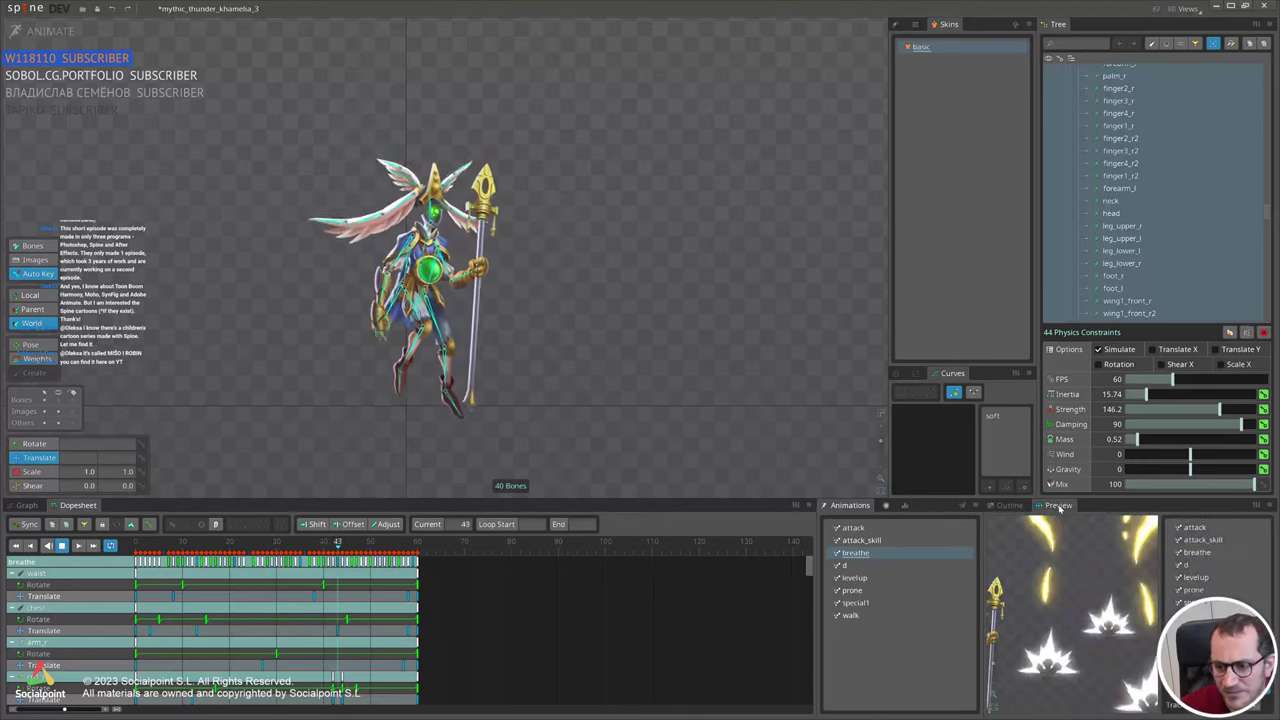
left_click(1197, 553)
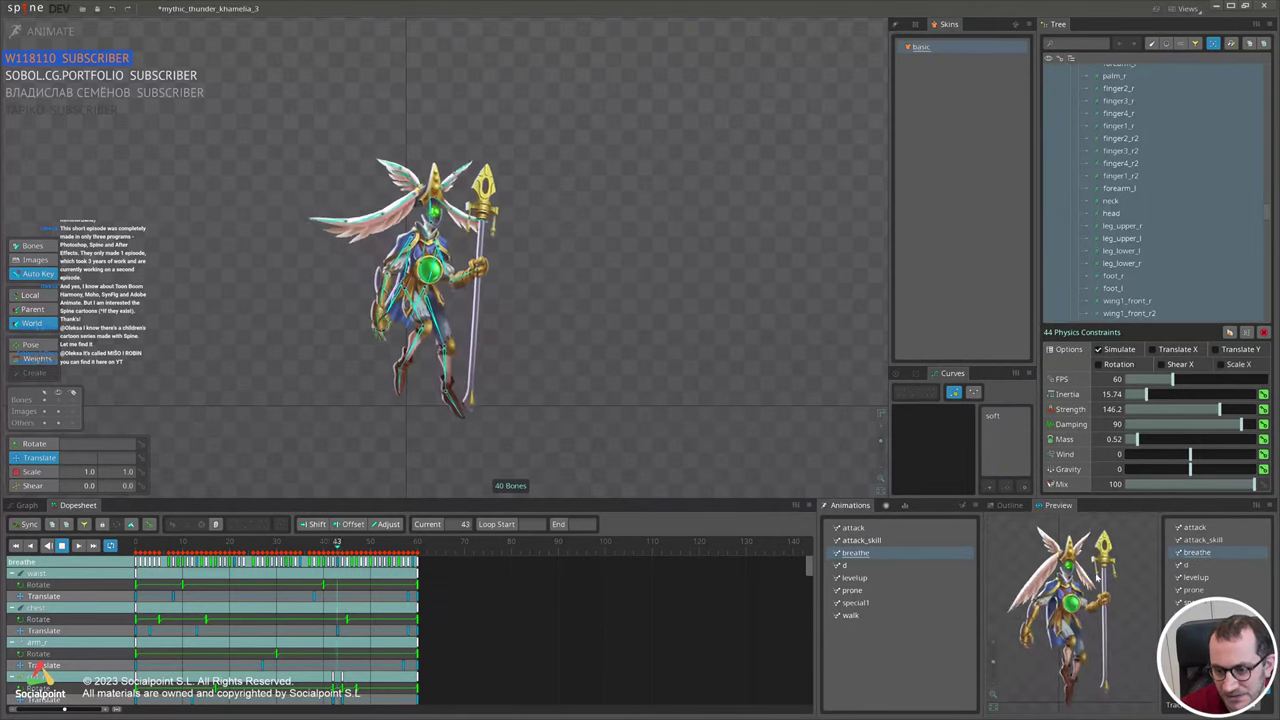
left_click_drag(1054, 509, 806, 303)
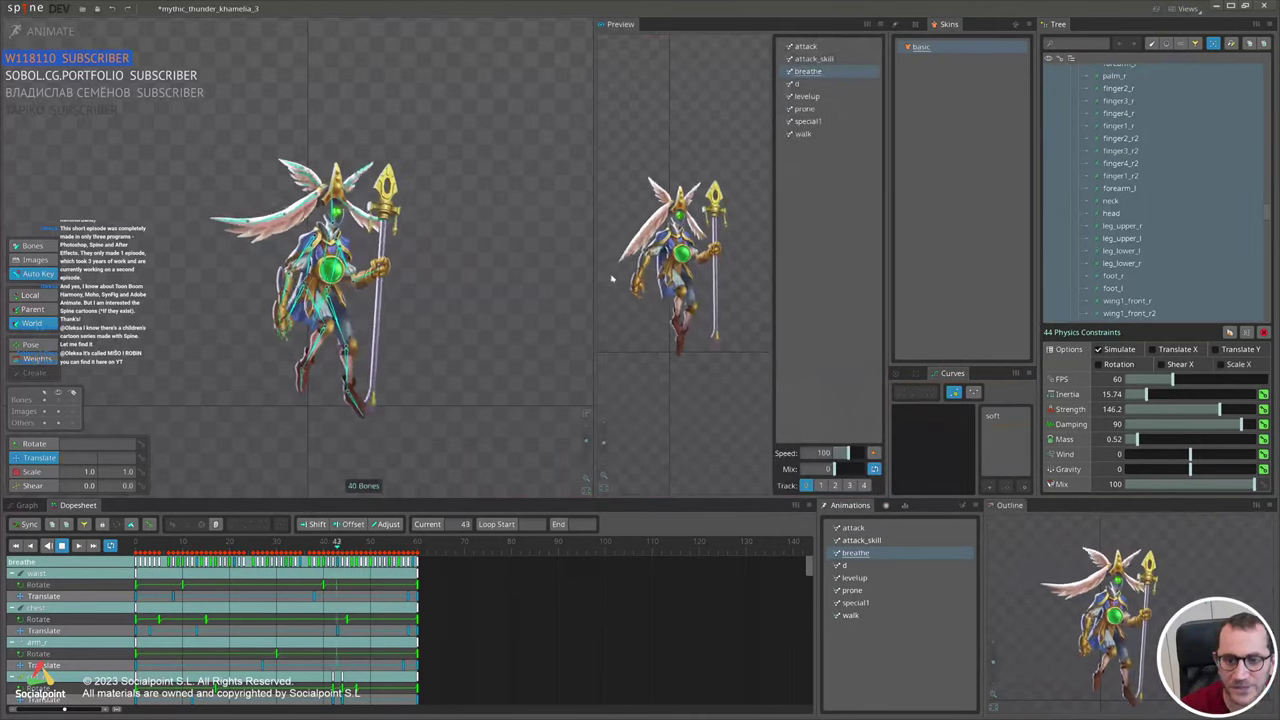
Narrow the main viewport beside the Preview view and enlarge the character in both to compare the playing breathe animation with and without selection overlays.
left_click_drag(596, 300, 412, 320)
scroll(336, 370, "up", 2)
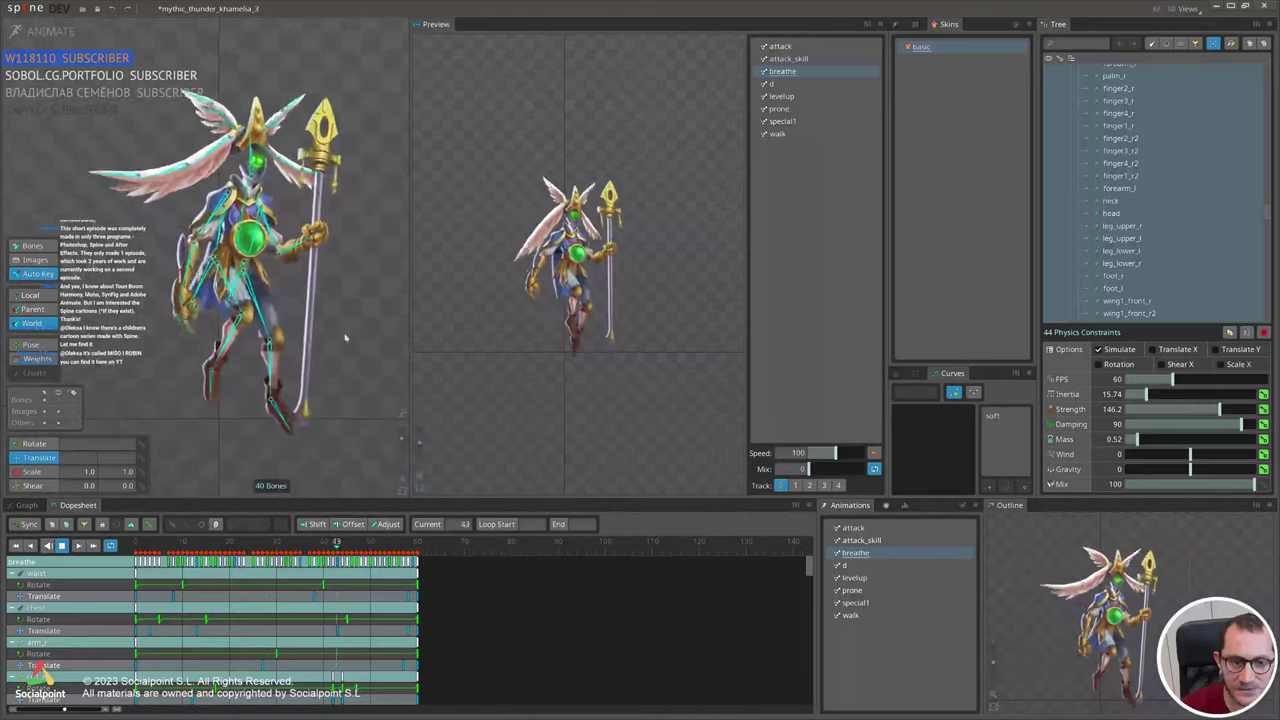
left_click(358, 362)
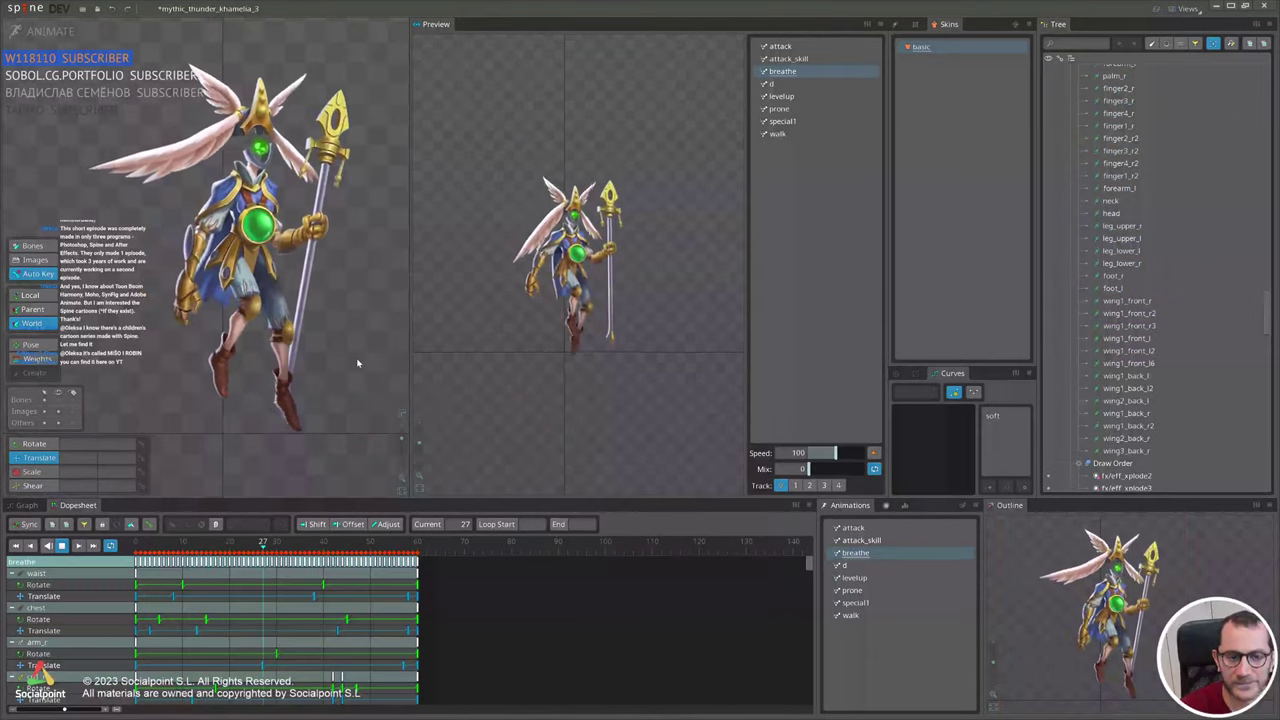
scroll(340, 340, "down", 2)
scroll(530, 341, "up", 3)
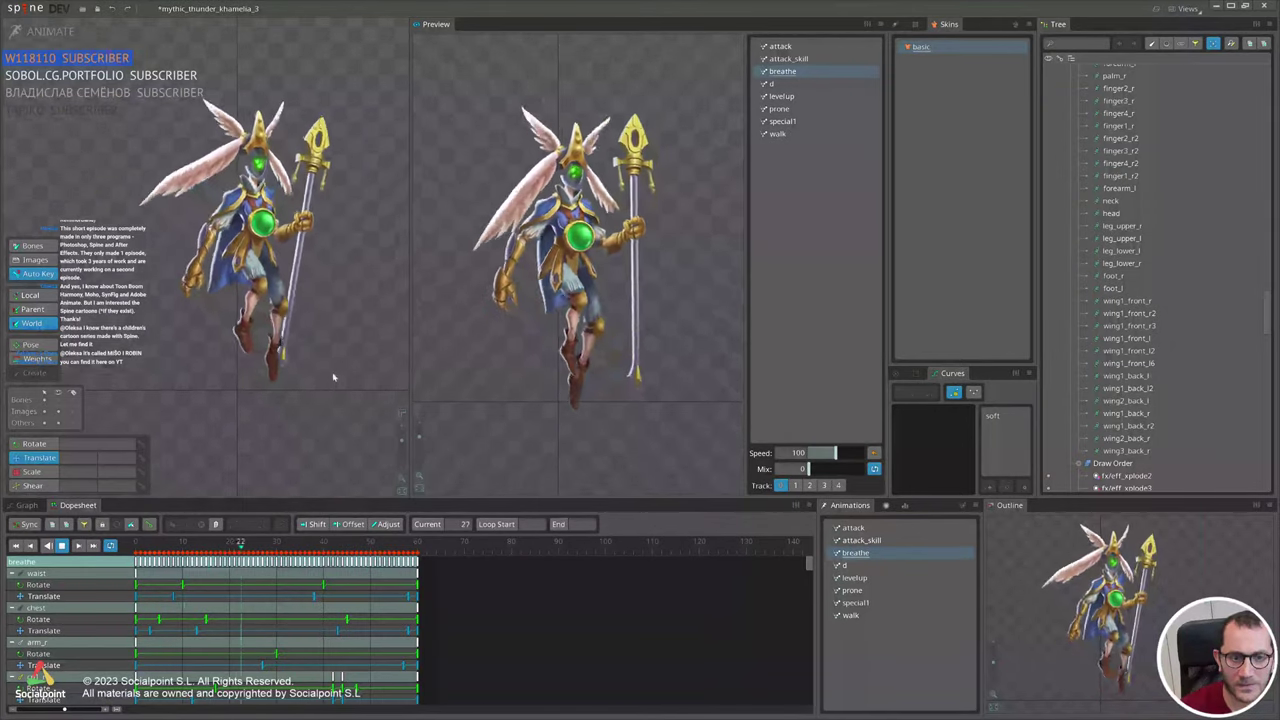
scroll(335, 371, "up", 2)
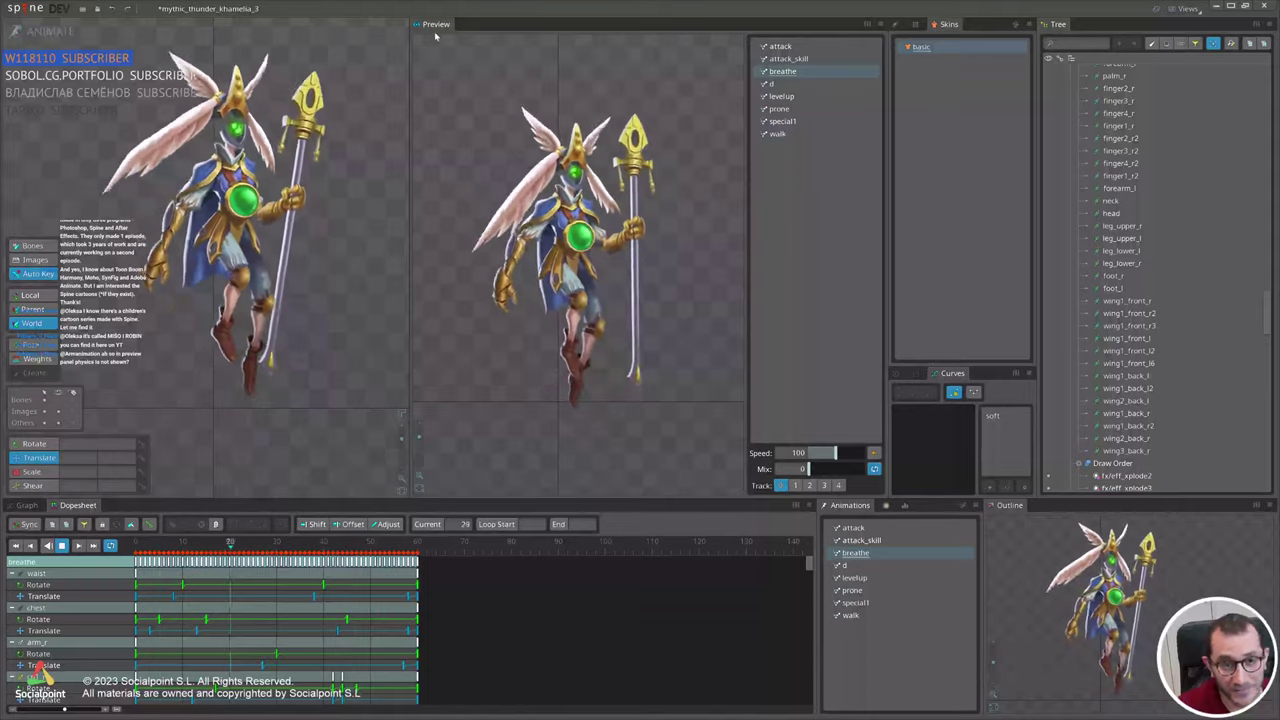
Stop the playback and select the upper leg, lower leg and foot bones of both legs.
left_click(22, 32)
left_click(22, 32)
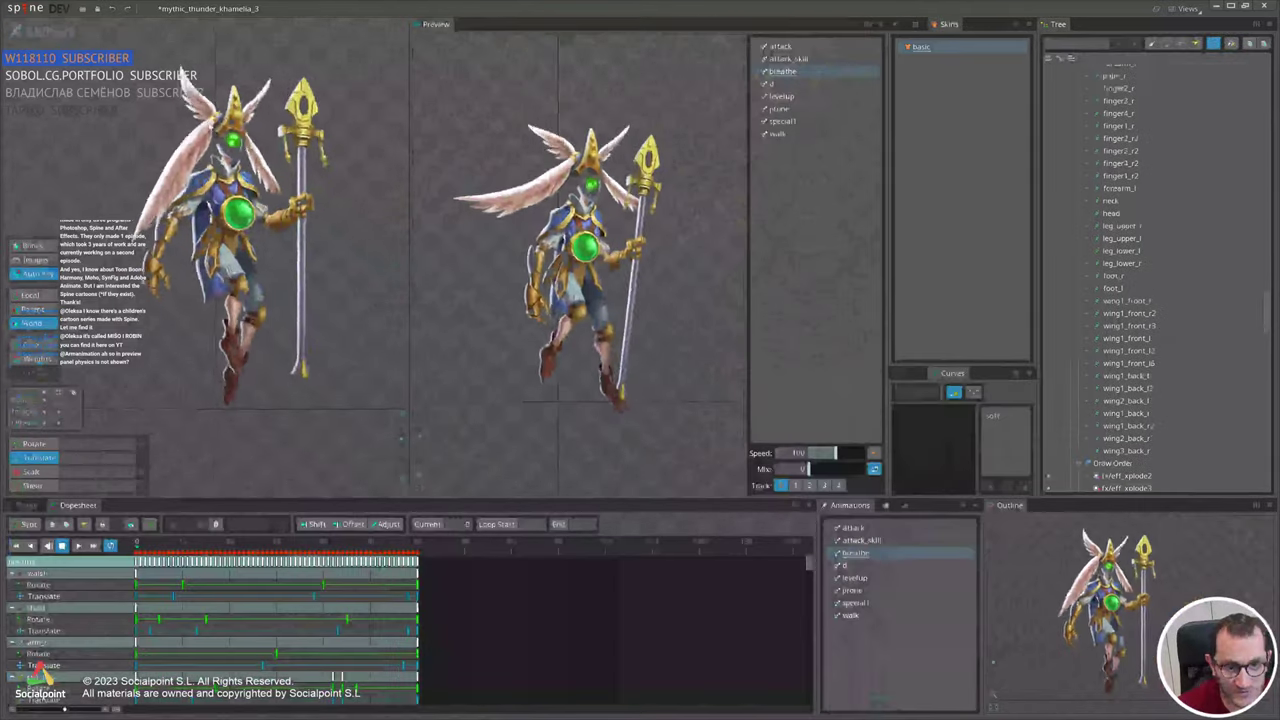
key("d")
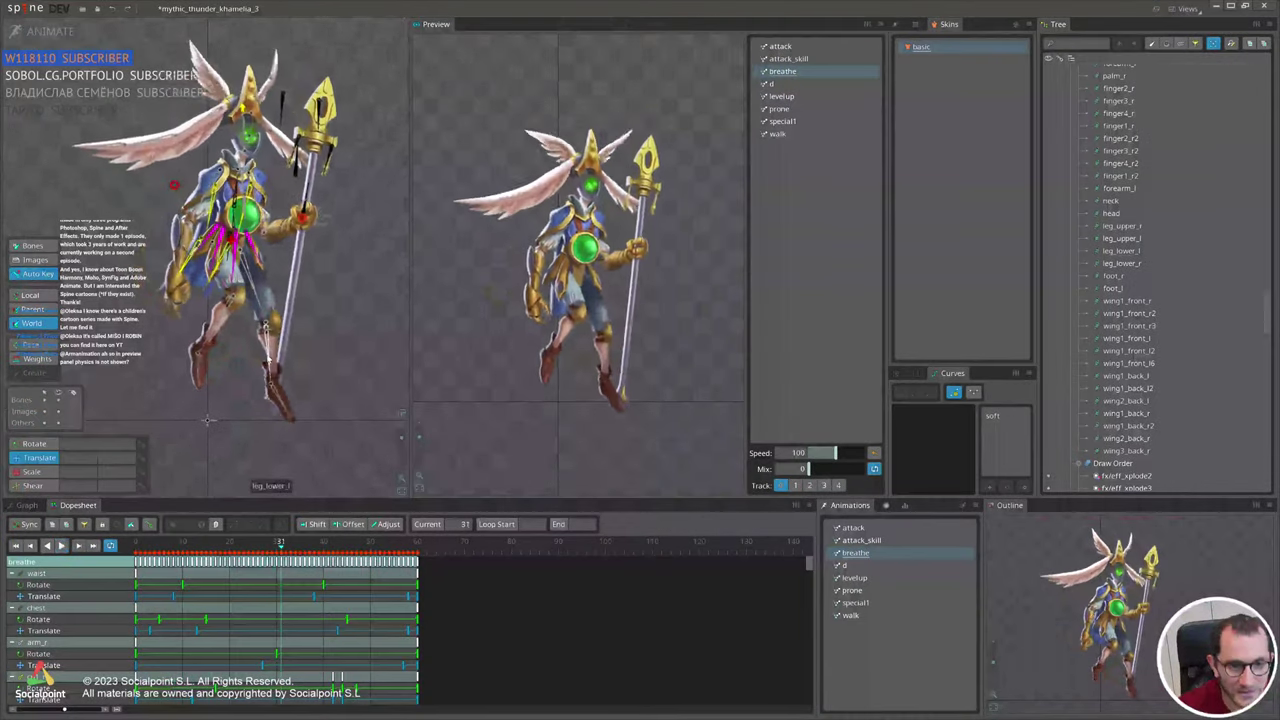
left_click(270, 361)
left_click(212, 330, "ctrl")
left_click(197, 369, "ctrl")
left_click(283, 405, "ctrl")
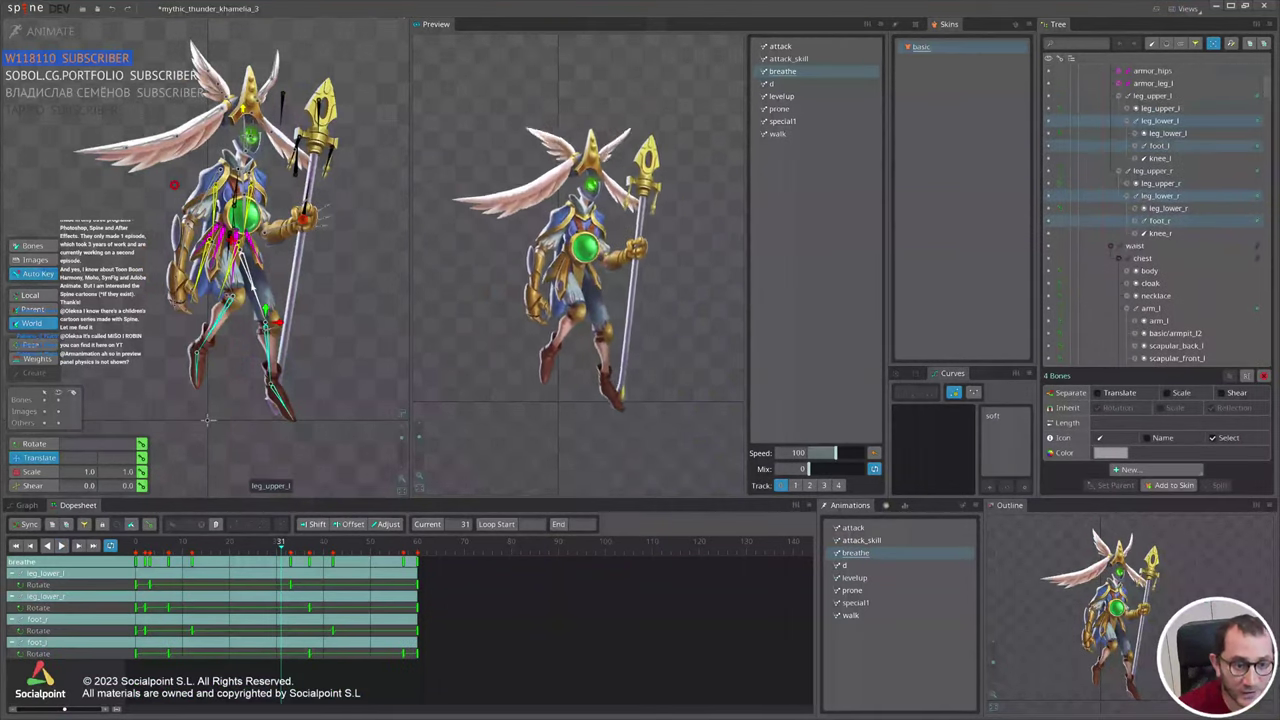
left_click(248, 295, "ctrl")
left_click(232, 295, "ctrl")
Add the palm_r and finger bones, plus the upper arm and forearm bones of both arms, to the selection.
left_click_drag(160, 330, 196, 300)
left_click(197, 306, "ctrl")
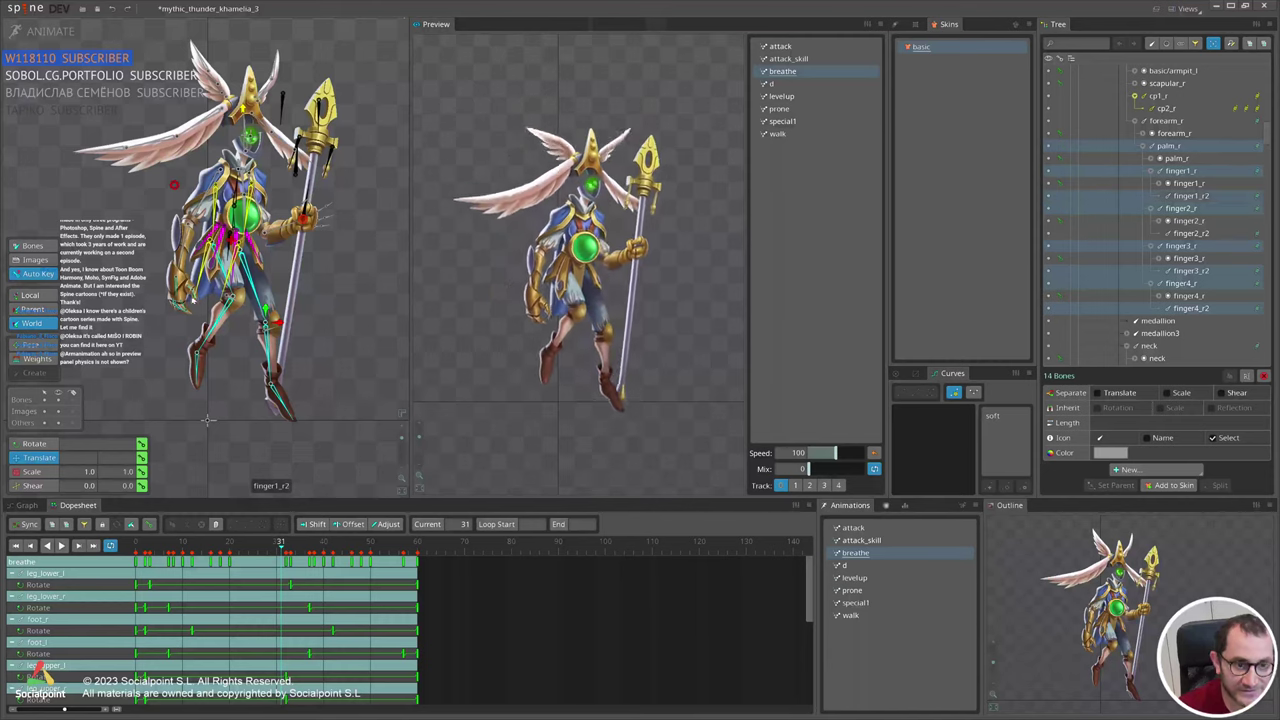
scroll(168, 254, "up", 3)
left_click_drag(187, 193, 213, 223)
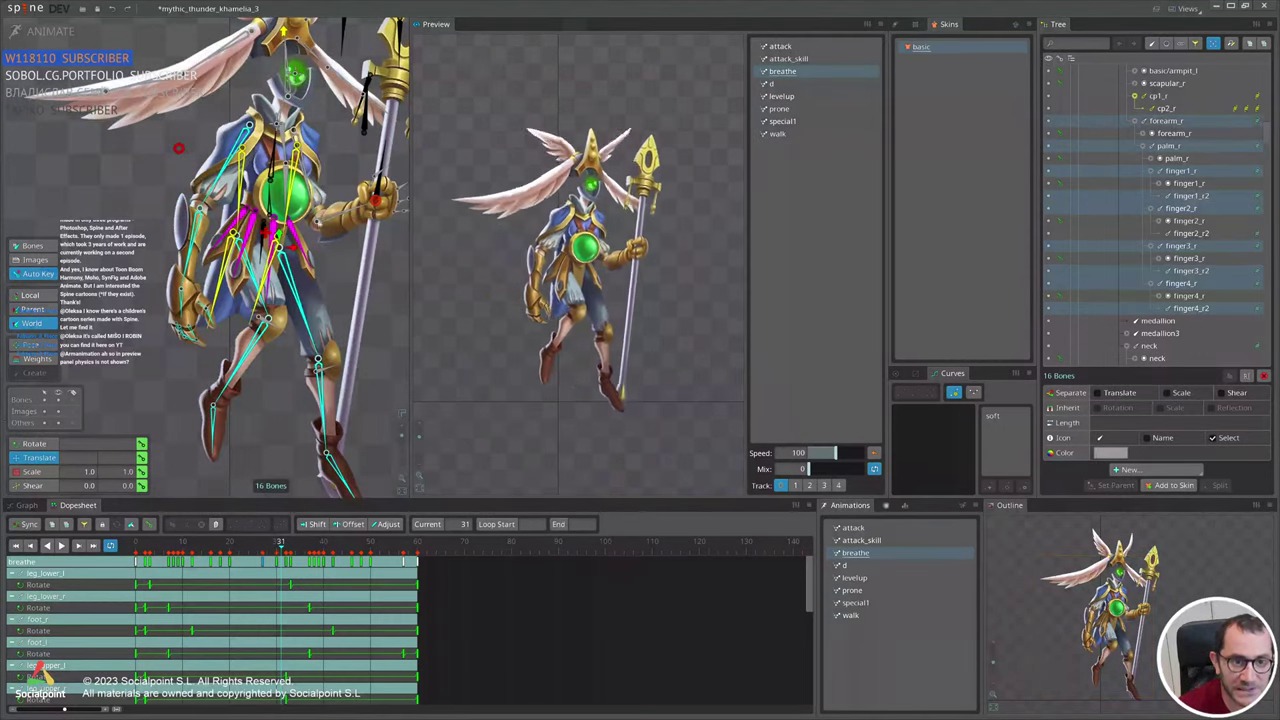
left_click_drag(306, 207, 331, 236)
scroll(355, 379, "down", 2)
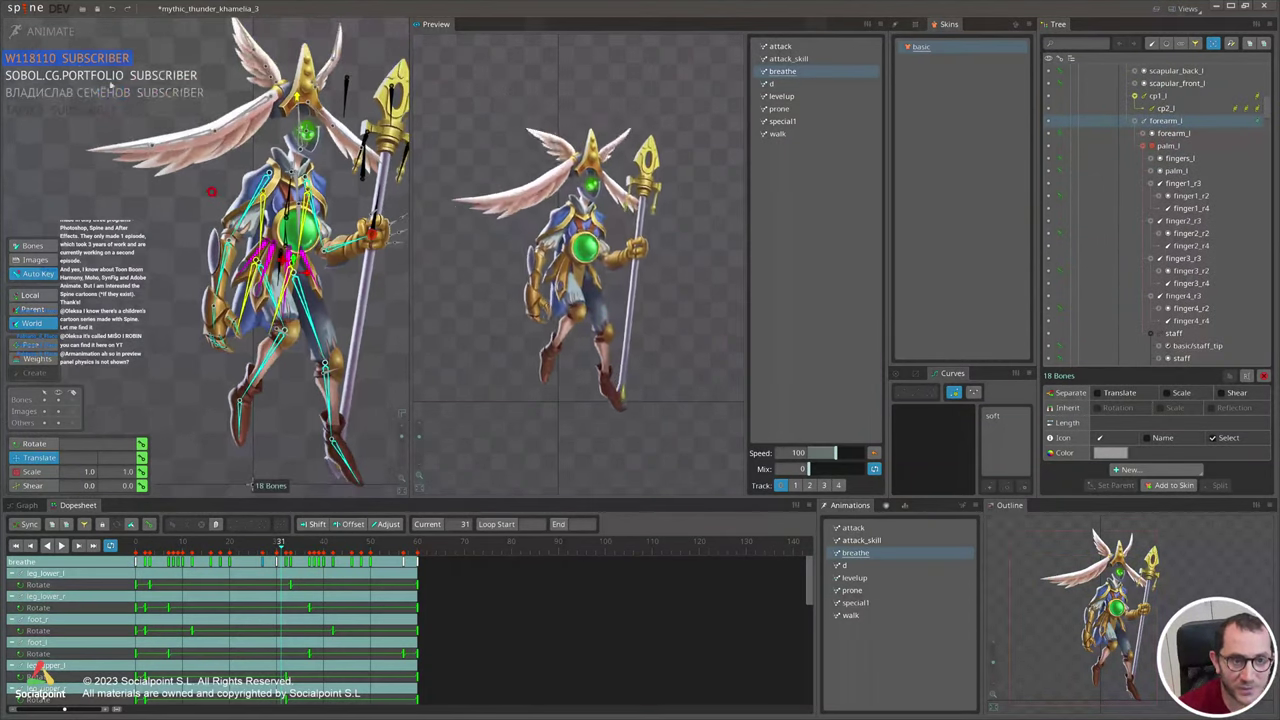
Add all front and back wing bones on both sides of the hat to the selection.
left_click_drag(111, 85, 227, 211)
left_click_drag(204, 82, 268, 127)
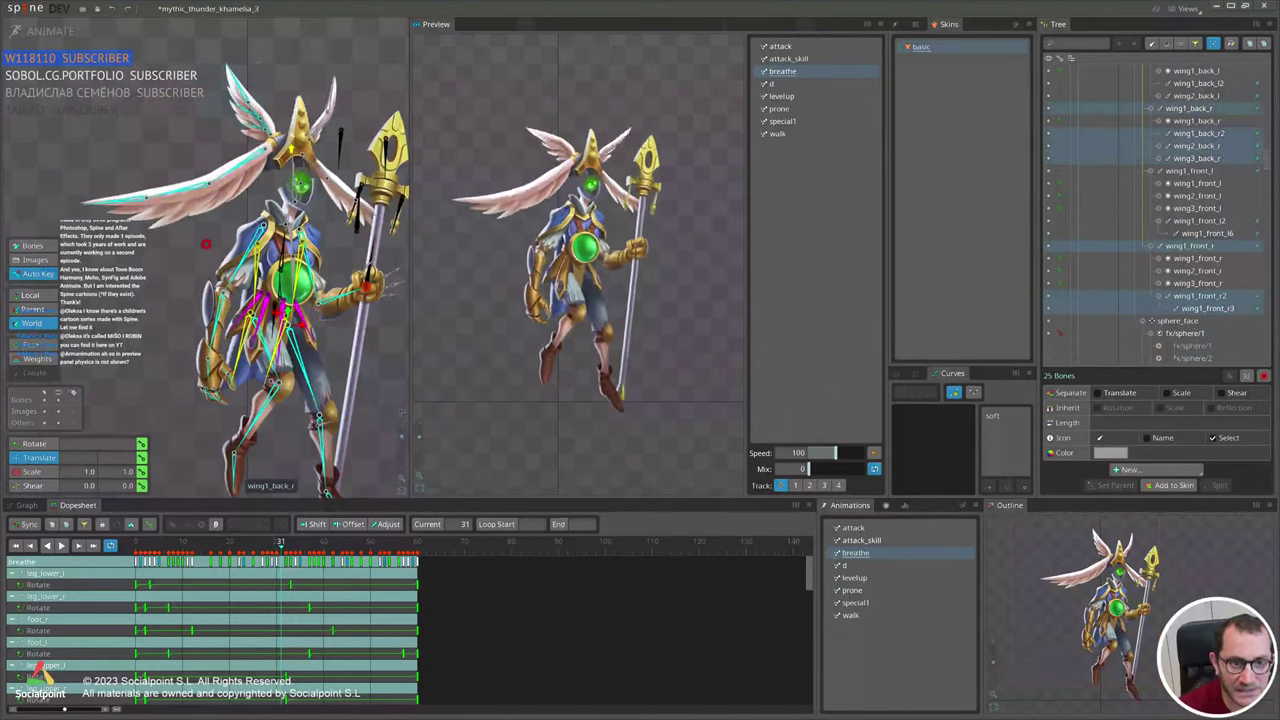
left_click_drag(358, 68, 322, 120)
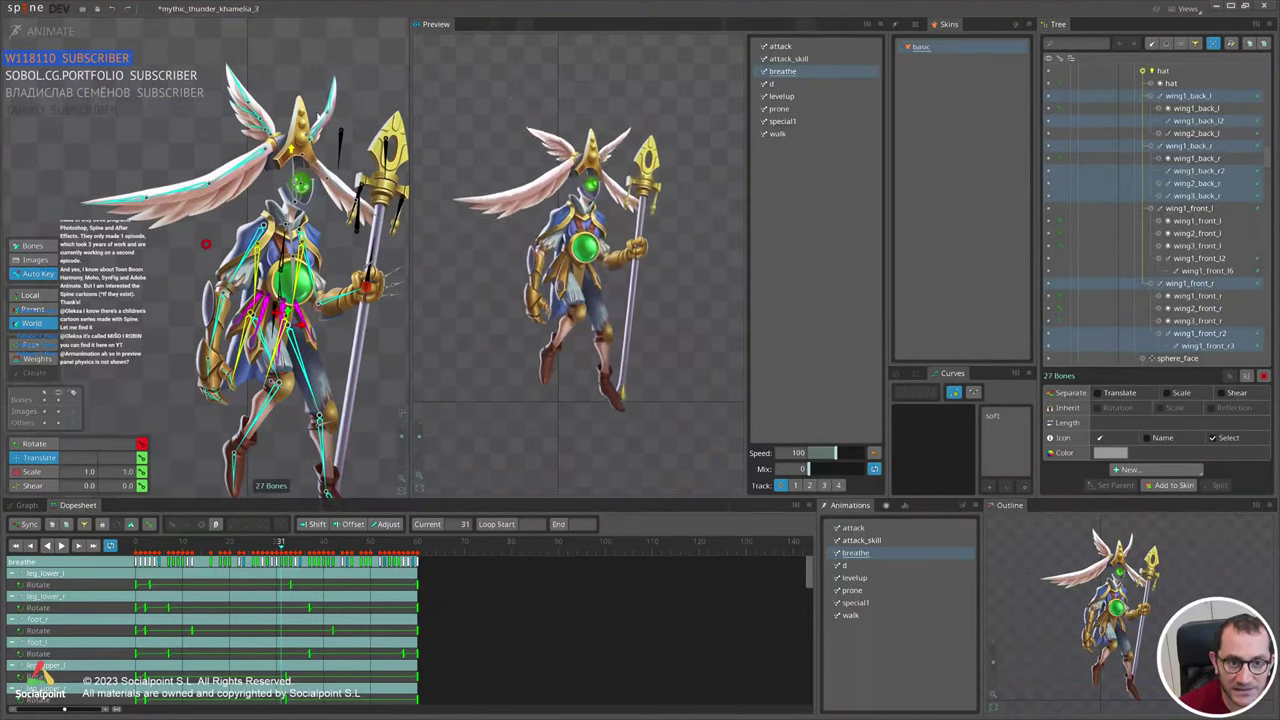
left_click(325, 140, "ctrl")
scroll(350, 173, "up", 2)
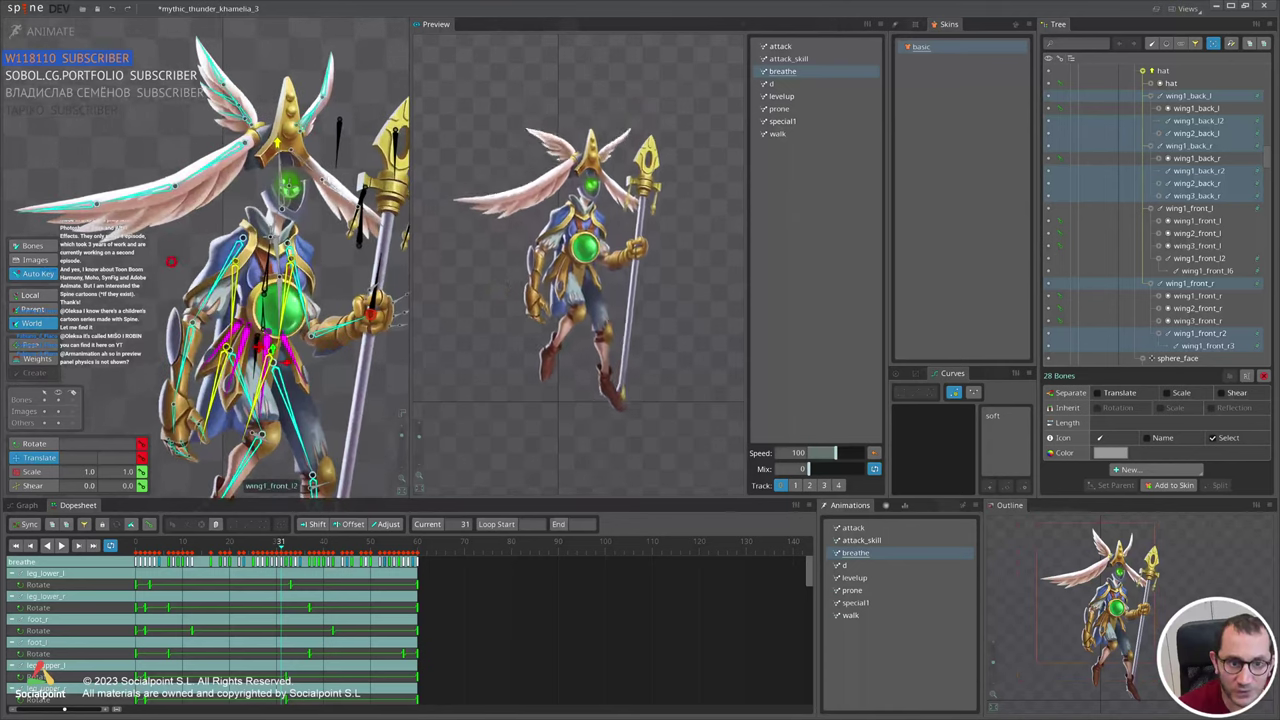
left_click(309, 167, "ctrl")
left_click(339, 192, "ctrl")
left_click(363, 271, "ctrl")
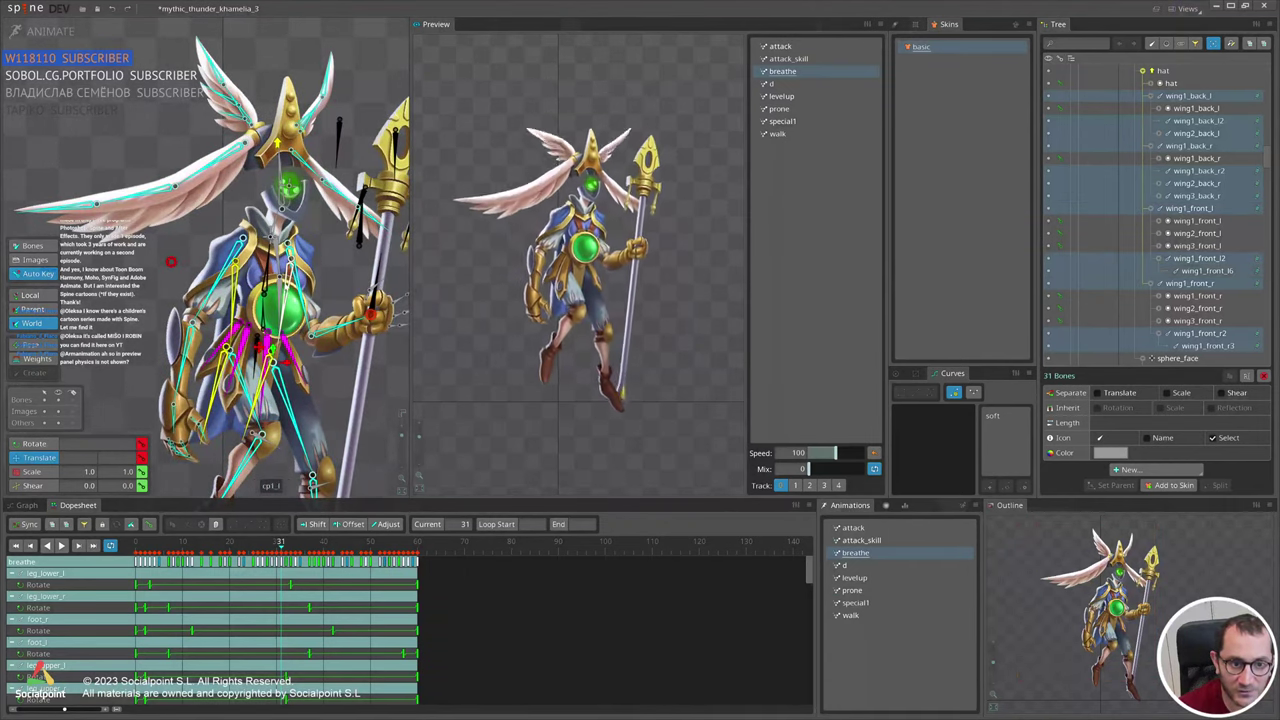
Add the waist and chest bones to the selection and delete all breathe keys of the selected bones.
scroll(253, 205, "down", 2)
left_click(261, 283, "ctrl")
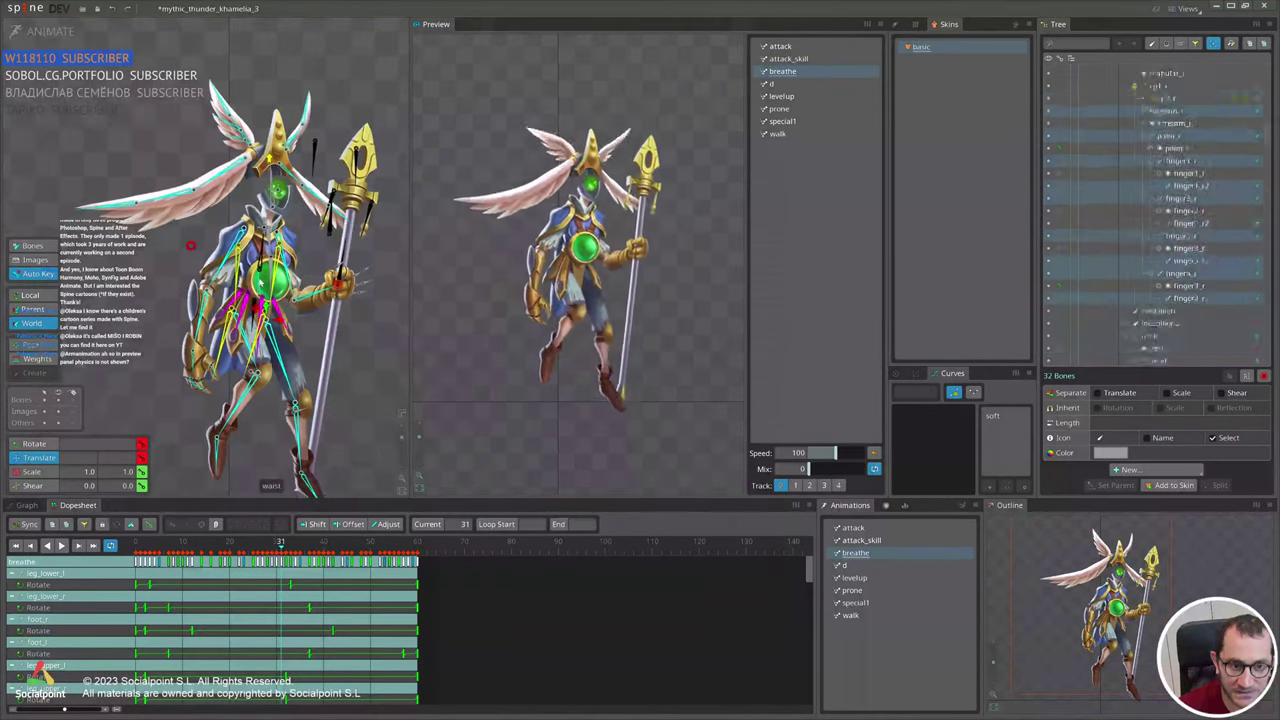
left_click(261, 283, "ctrl")
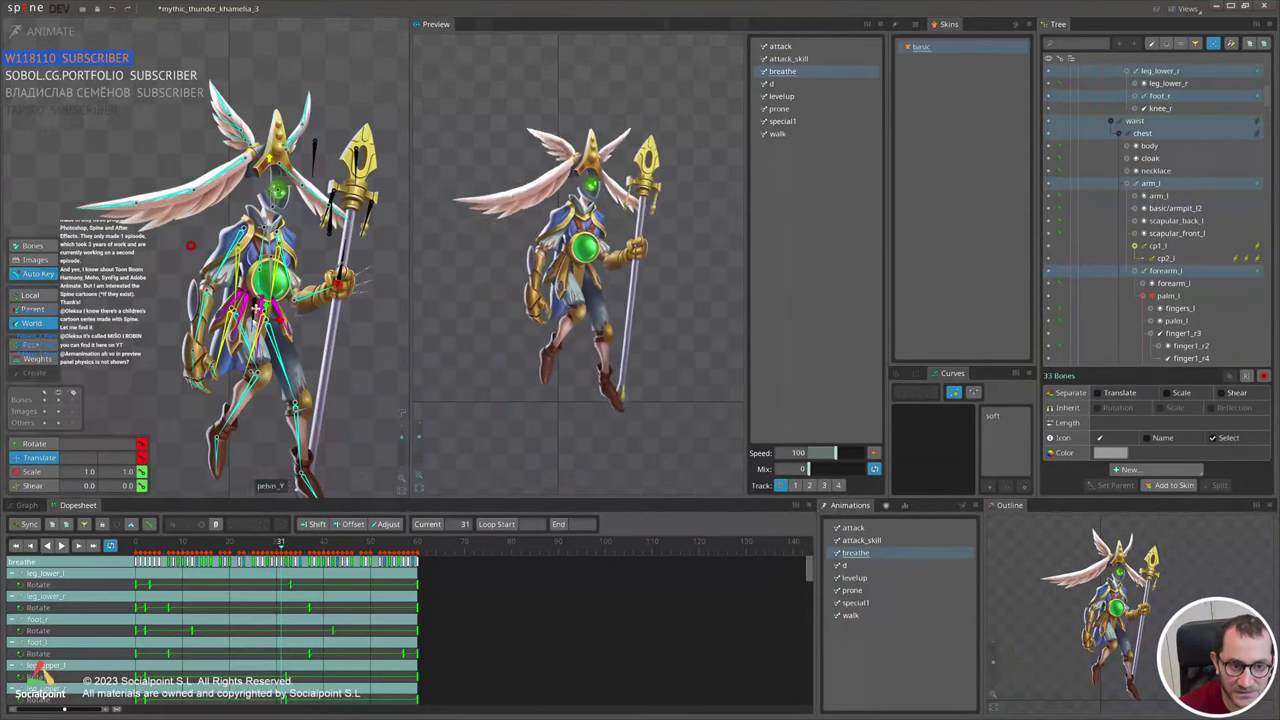
scroll(285, 338, "down", 1)
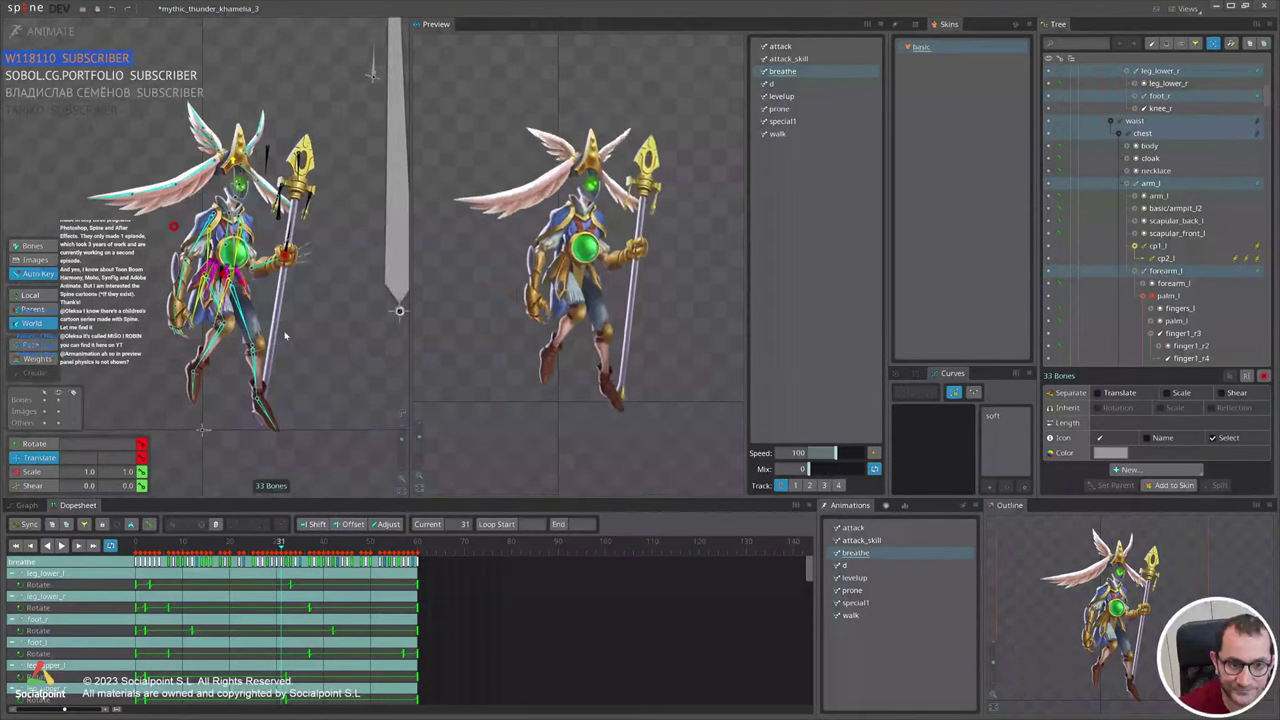
left_click_drag(469, 636, 130, 556)
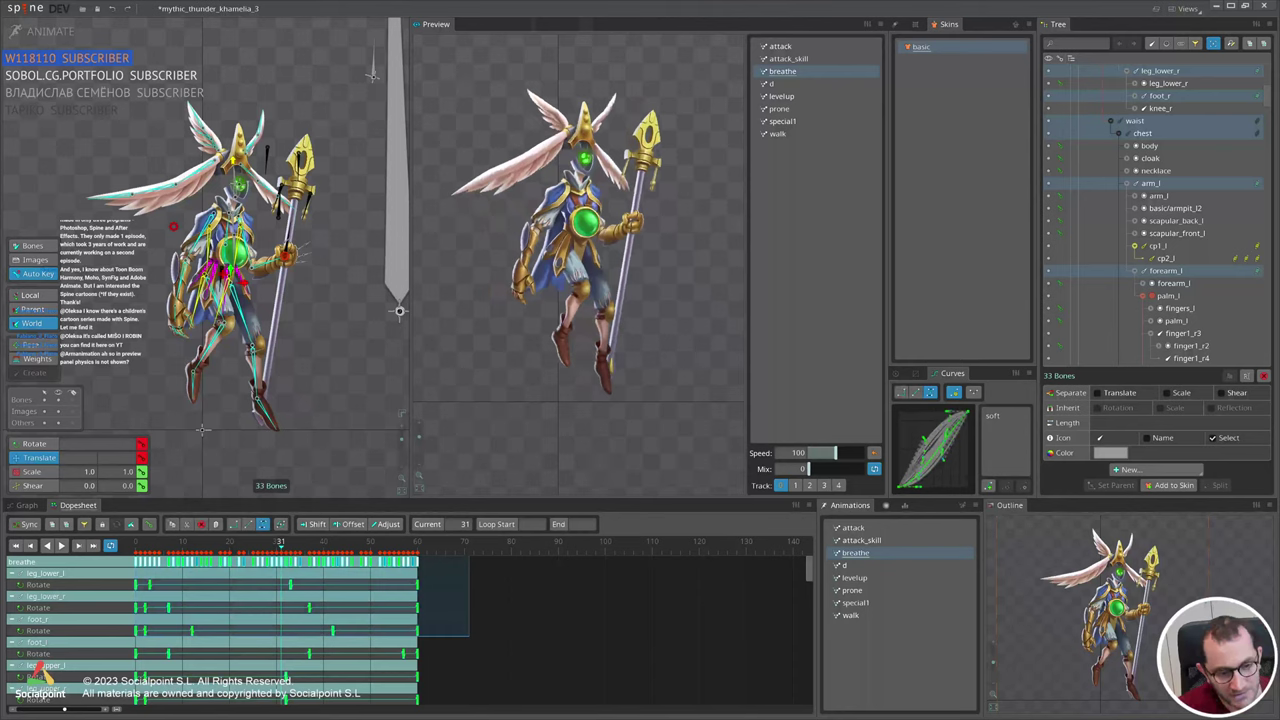
left_click(148, 524)
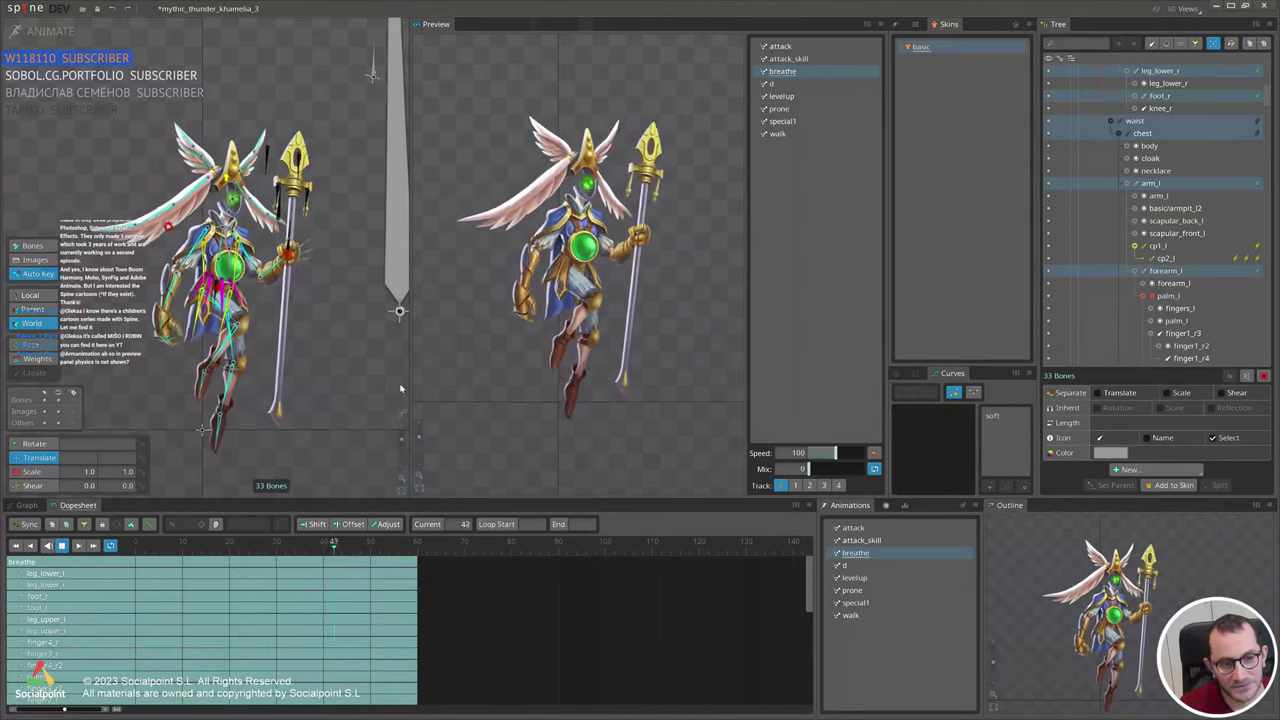
left_click(401, 387)
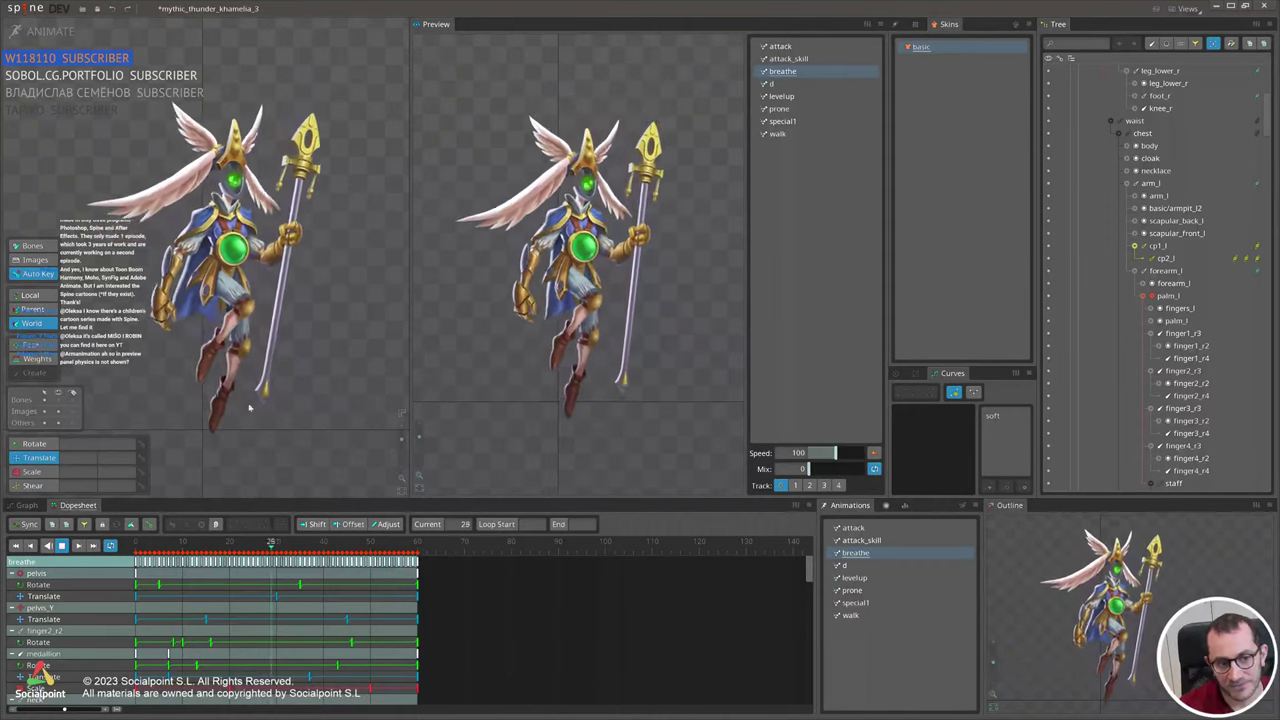
scroll(140, 165, "up", 3)
key("d")
left_click(226, 484)
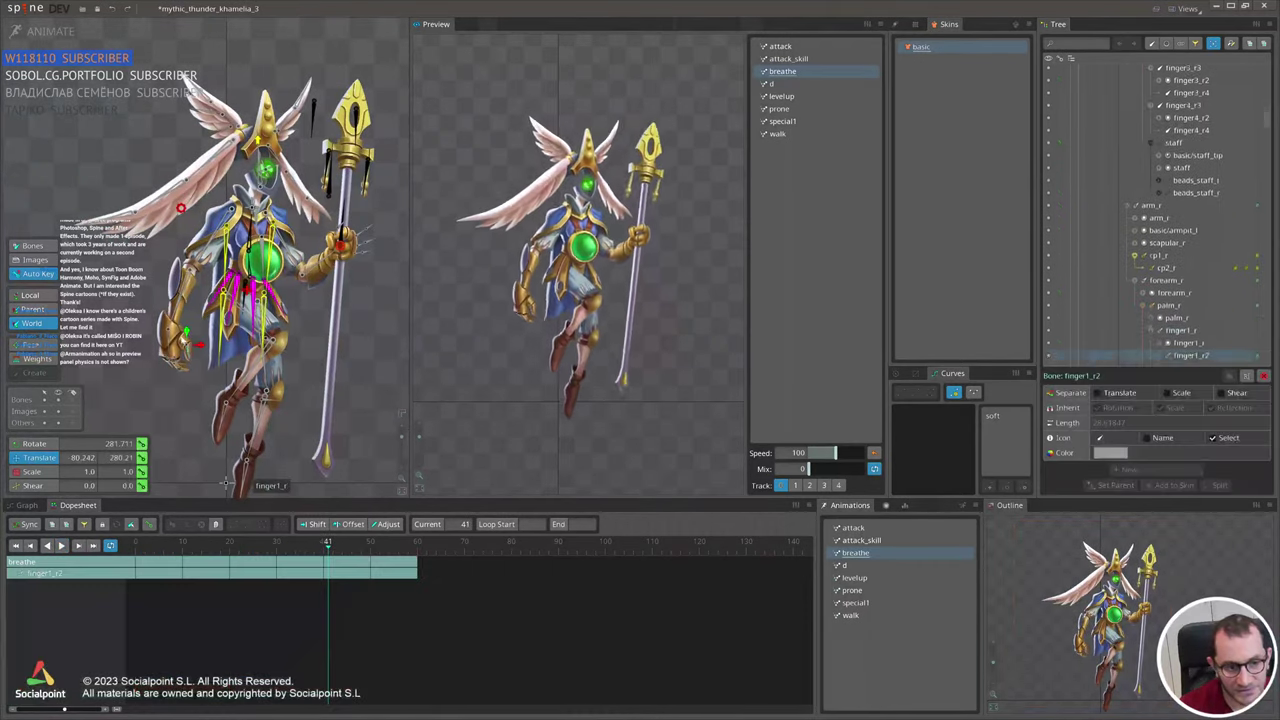
key("space")
left_click_drag(488, 636, 126, 550)
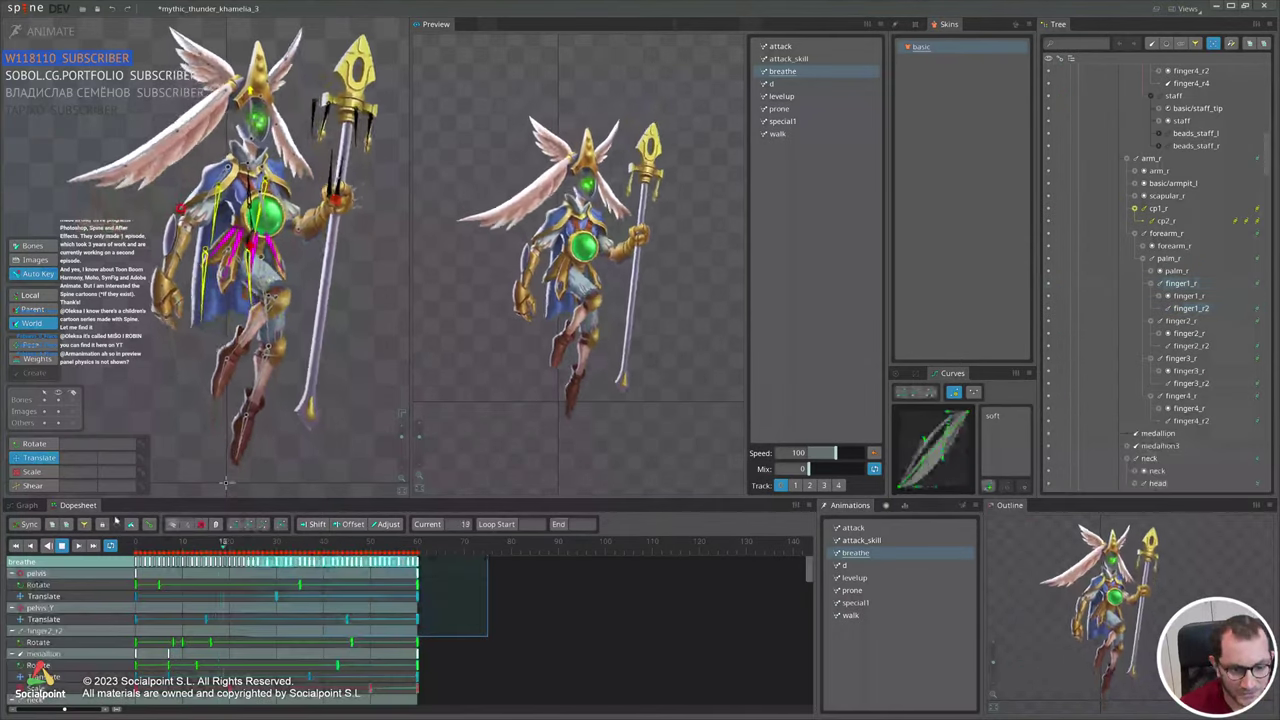
Try stripping the breathe animation down to only the pelvis and pelvis_Y keys by removing the keys of every other item.
key("space")
left_click(226, 484)
left_click(188, 208, "ctrl")
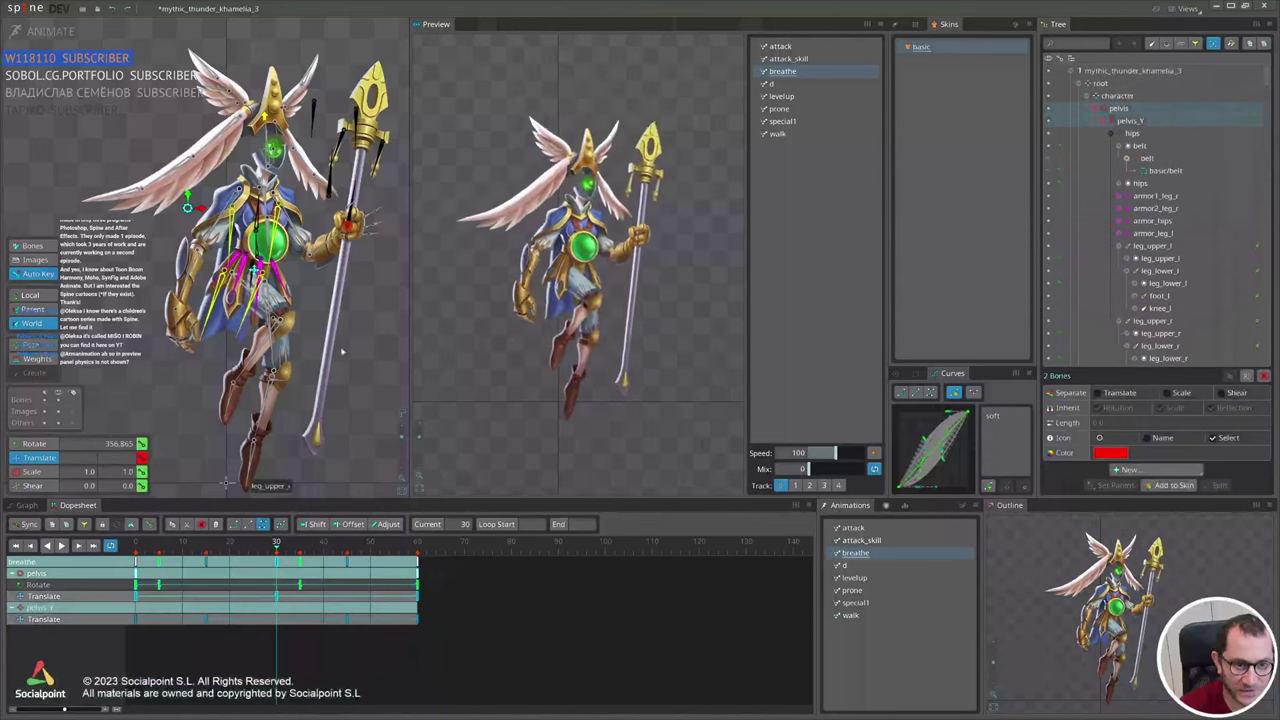
left_click(1049, 122)
key("space")
left_click_drag(492, 648, 350, 556)
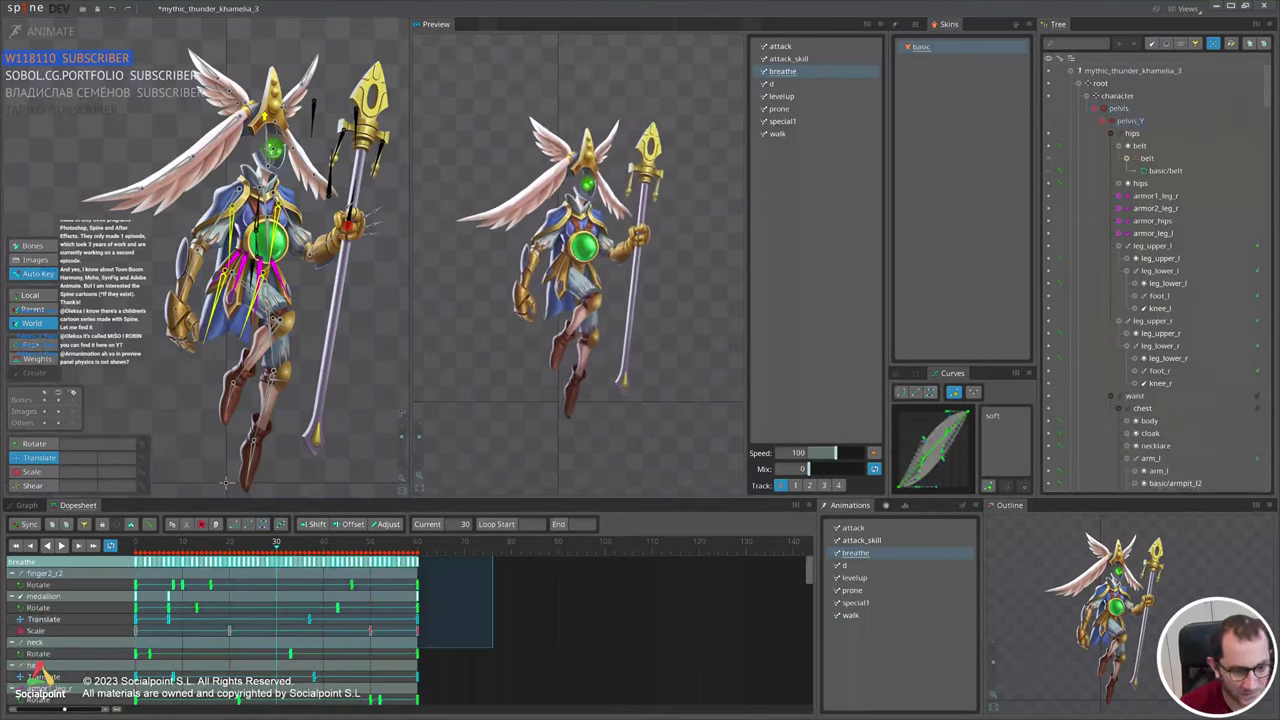
key("Delete")
key("space")
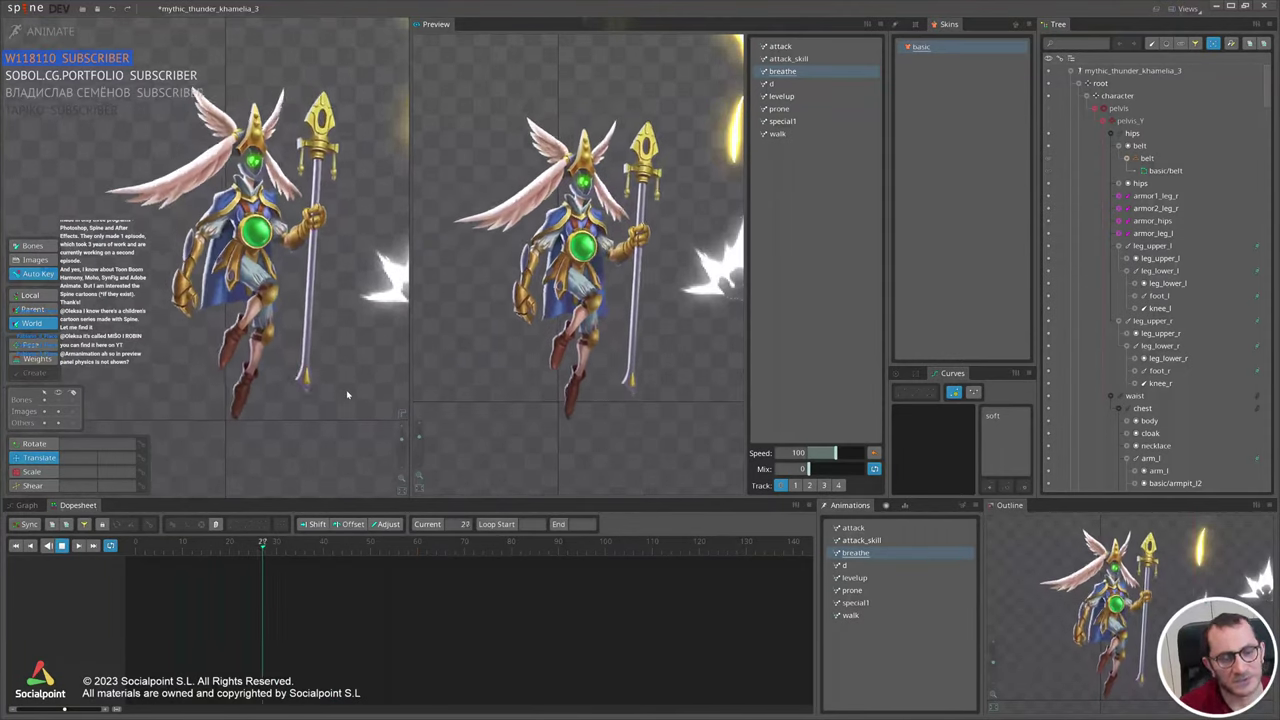
key("ctrl+z")
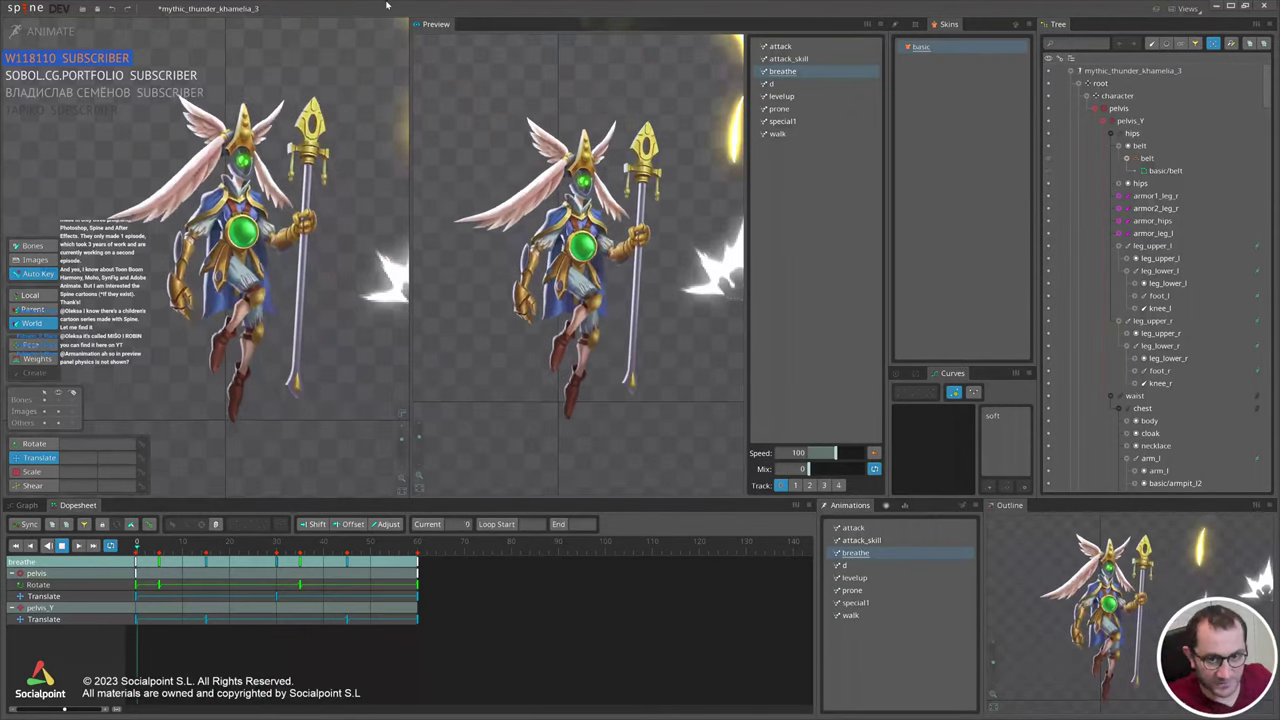
left_click(342, 104)
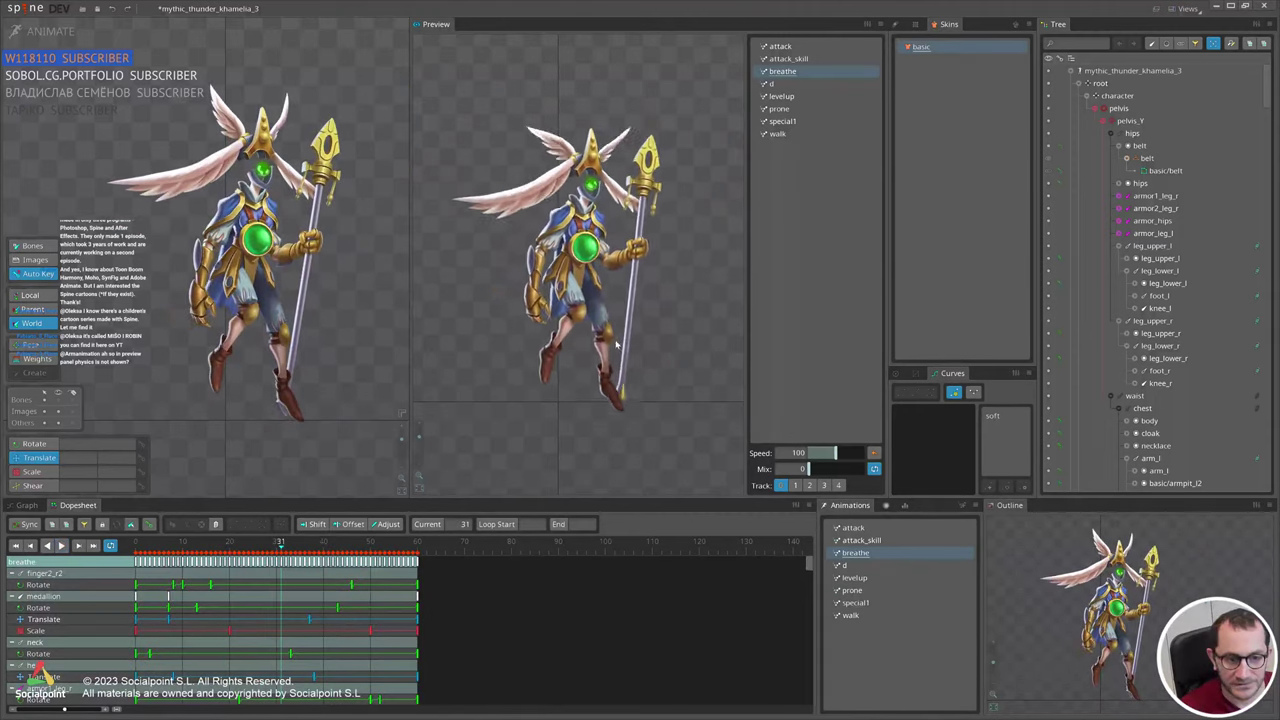
Switch to the mythic_water_varupapu_3 project window and select the anchor bone to examine its rig.
key("alt+Tab")
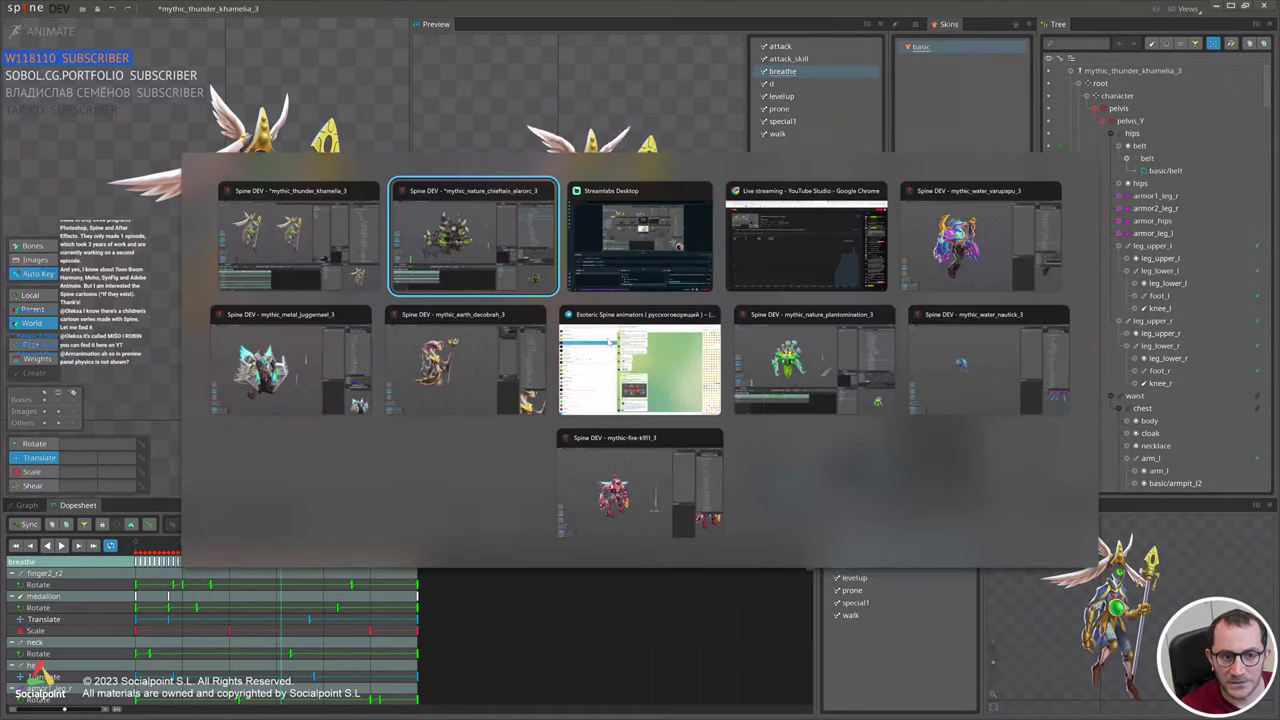
key("alt+Tab")
key("alt+Tab")
key("alt+Tab")
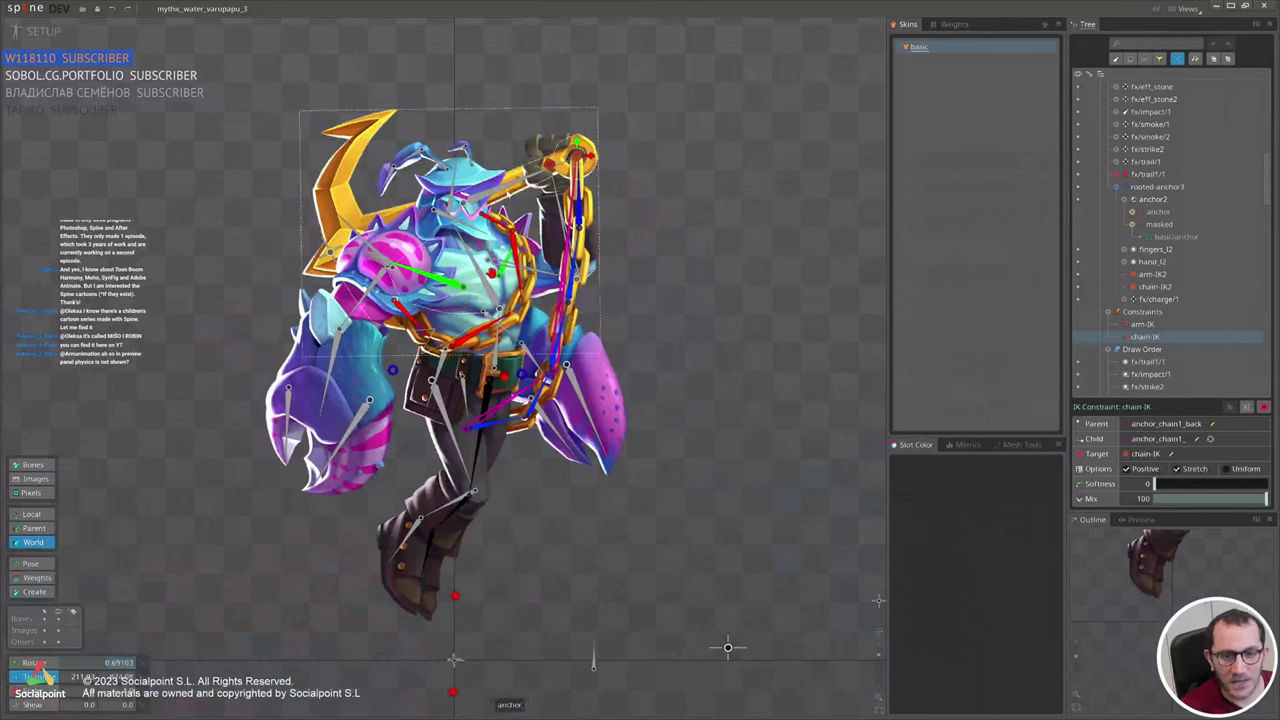
left_click(510, 191)
scroll(630, 292, "down", 2)
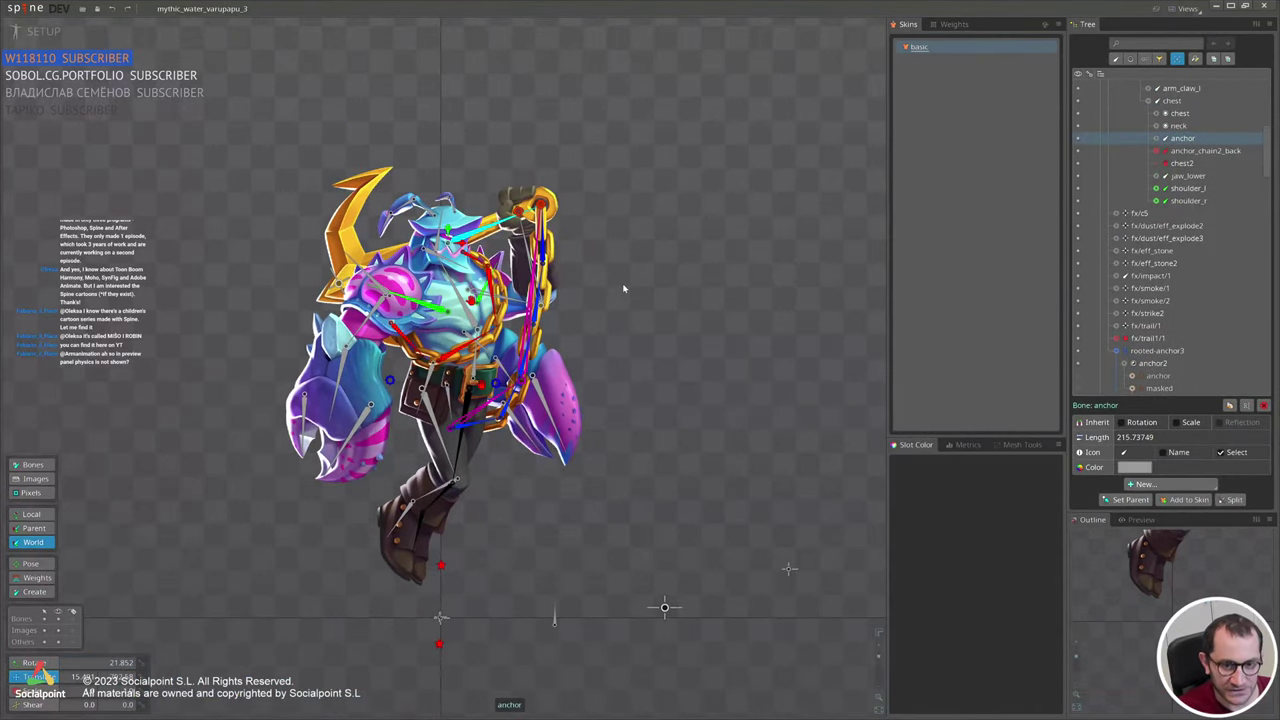
scroll(430, 300, "up", 2)
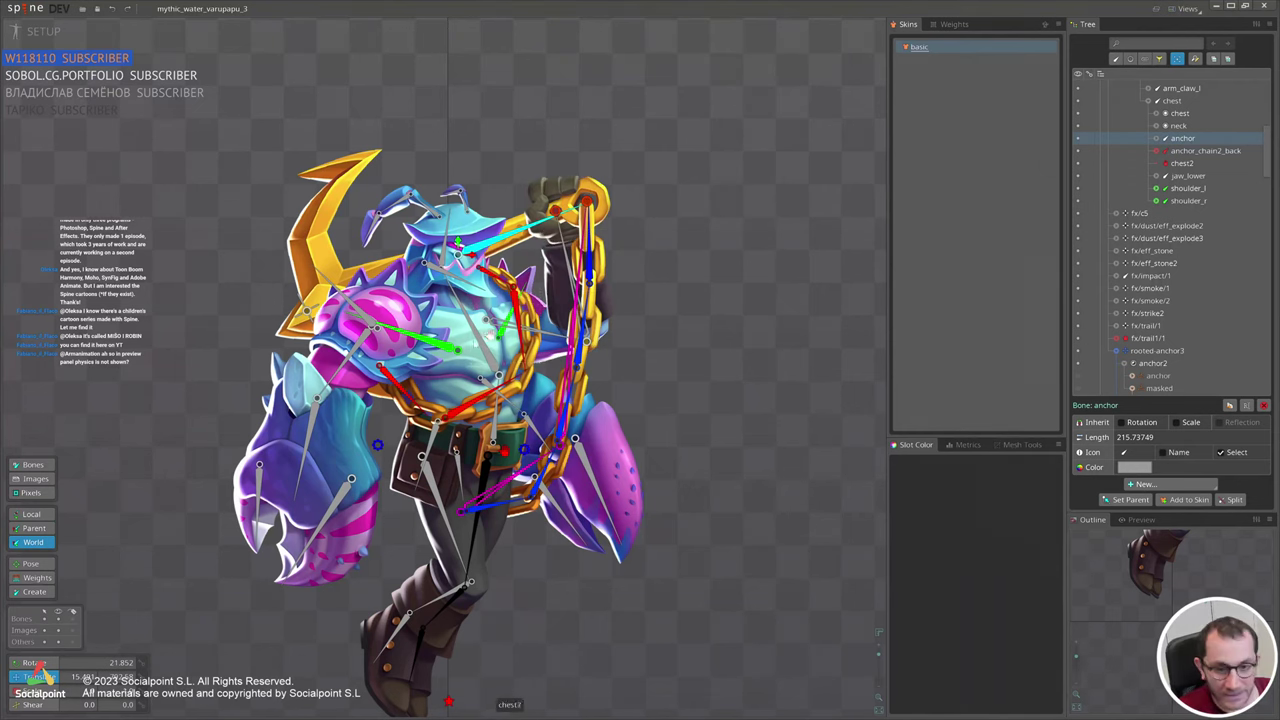
Inspect the anchor_chain2_1 mesh across the character's chest, and select the anchor bone again.
left_click(517, 385)
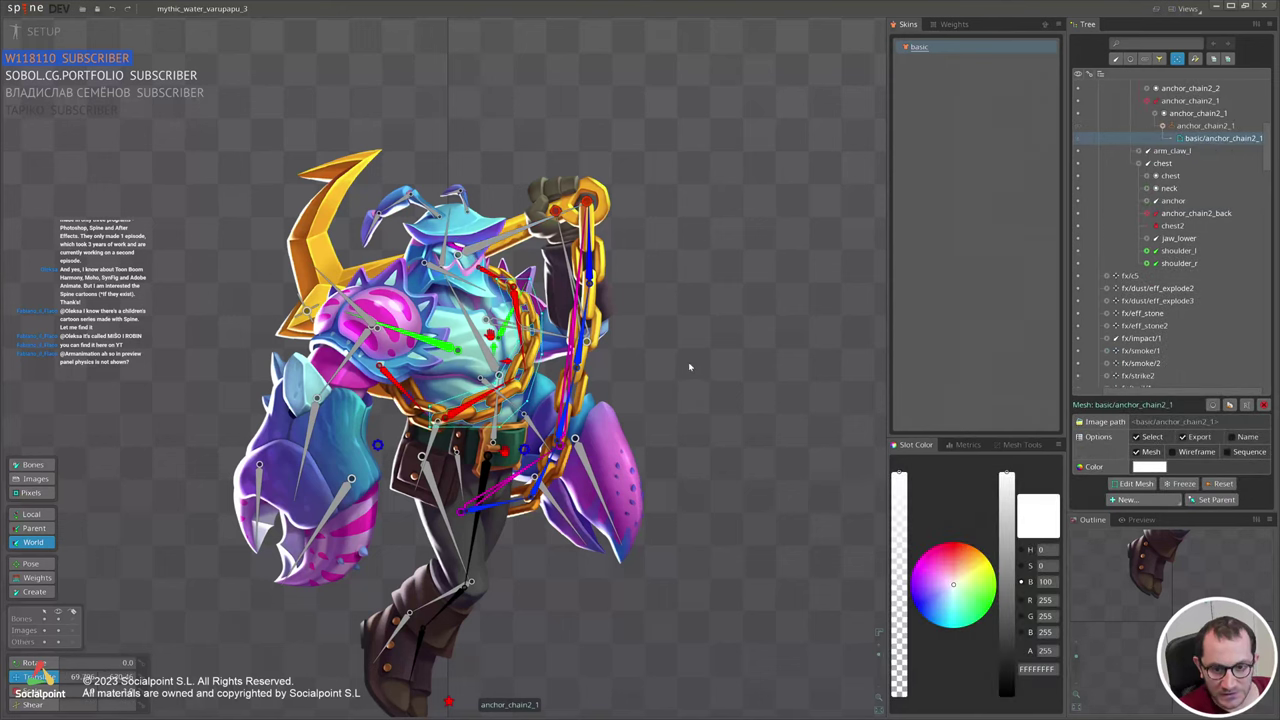
left_click_drag(689, 366, 930, 366)
key("ctrl+z")
left_click(857, 372)
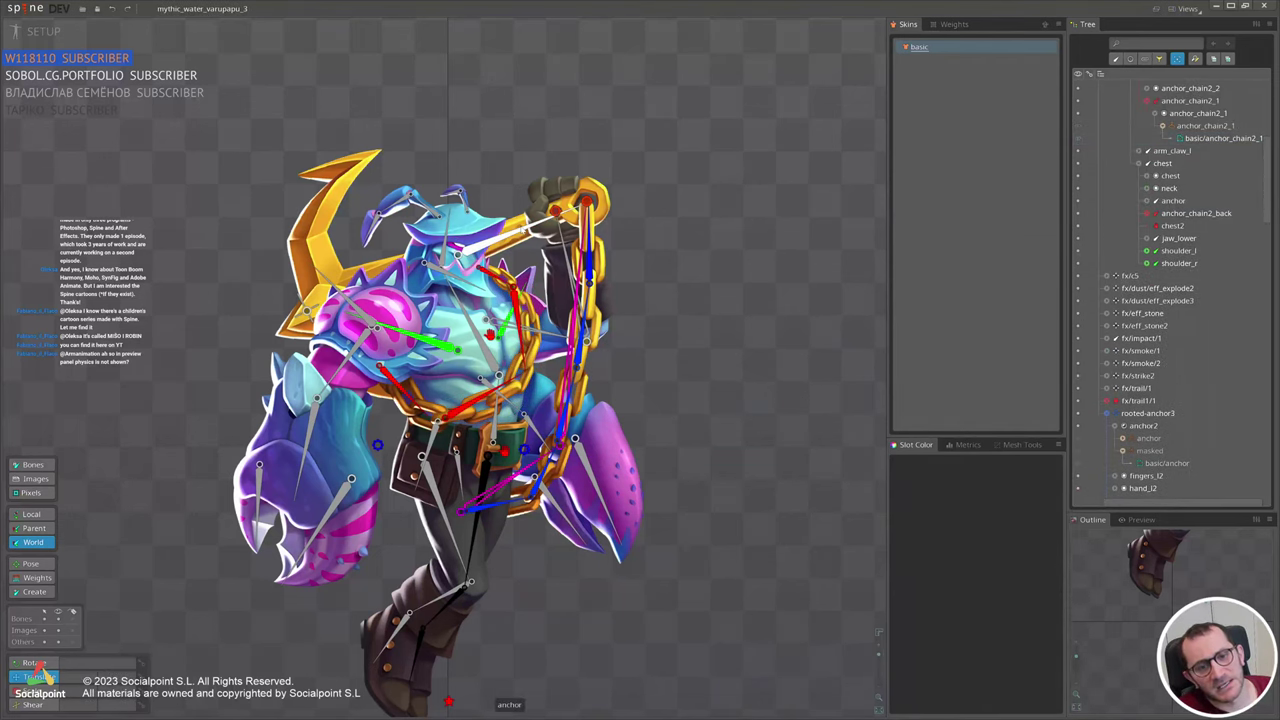
left_click(522, 228)
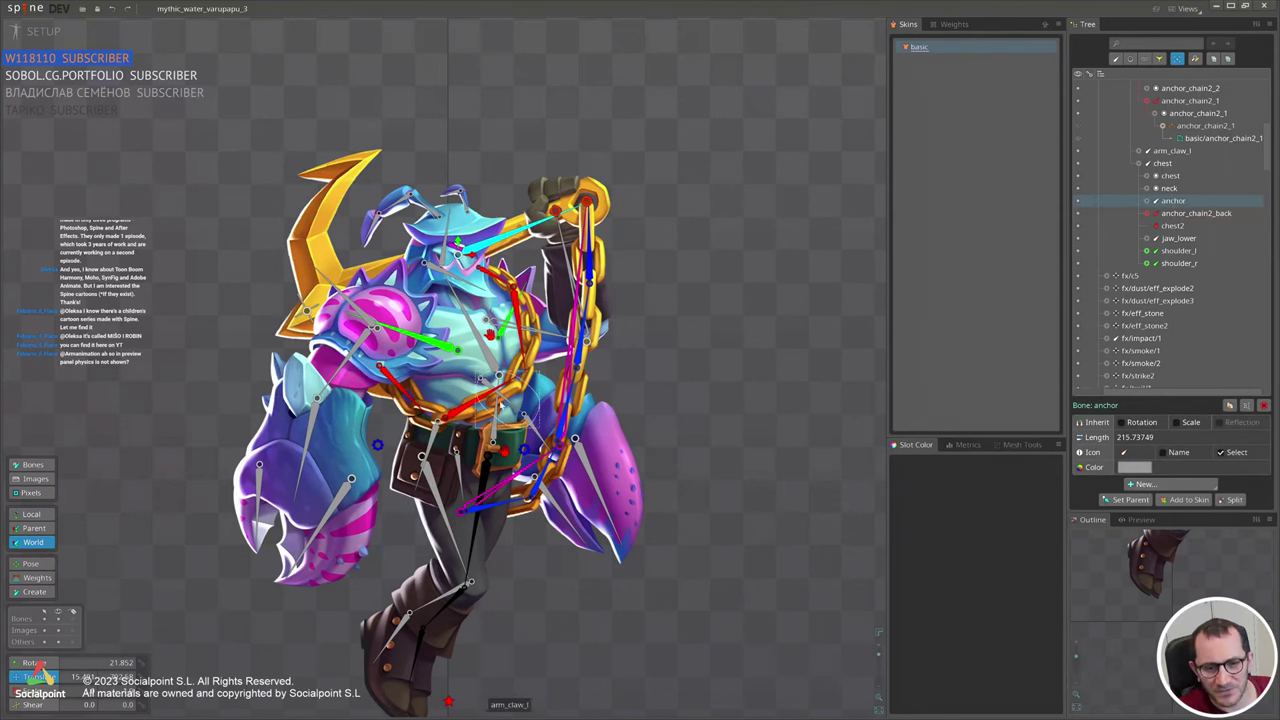
scroll(668, 286, "up", 2)
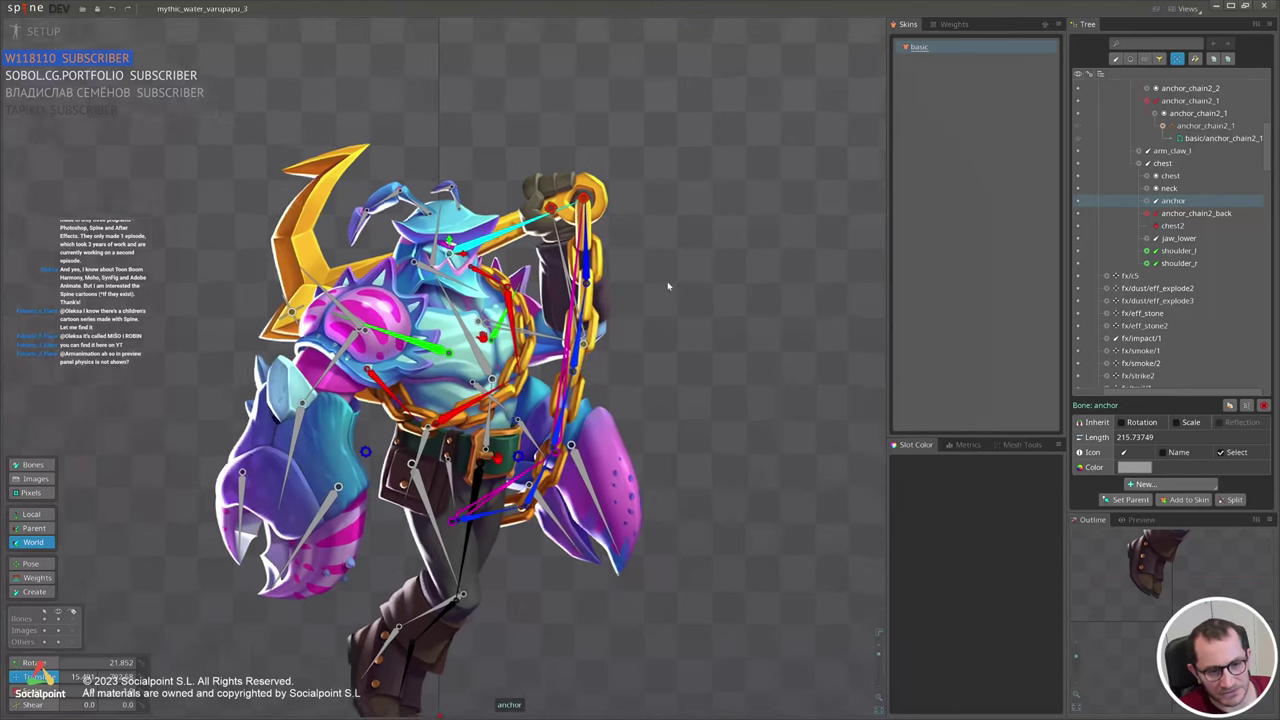
Examine the character's rig around the head and chain, selecting the tendril_r2 bone.
scroll(626, 324, "down", 2)
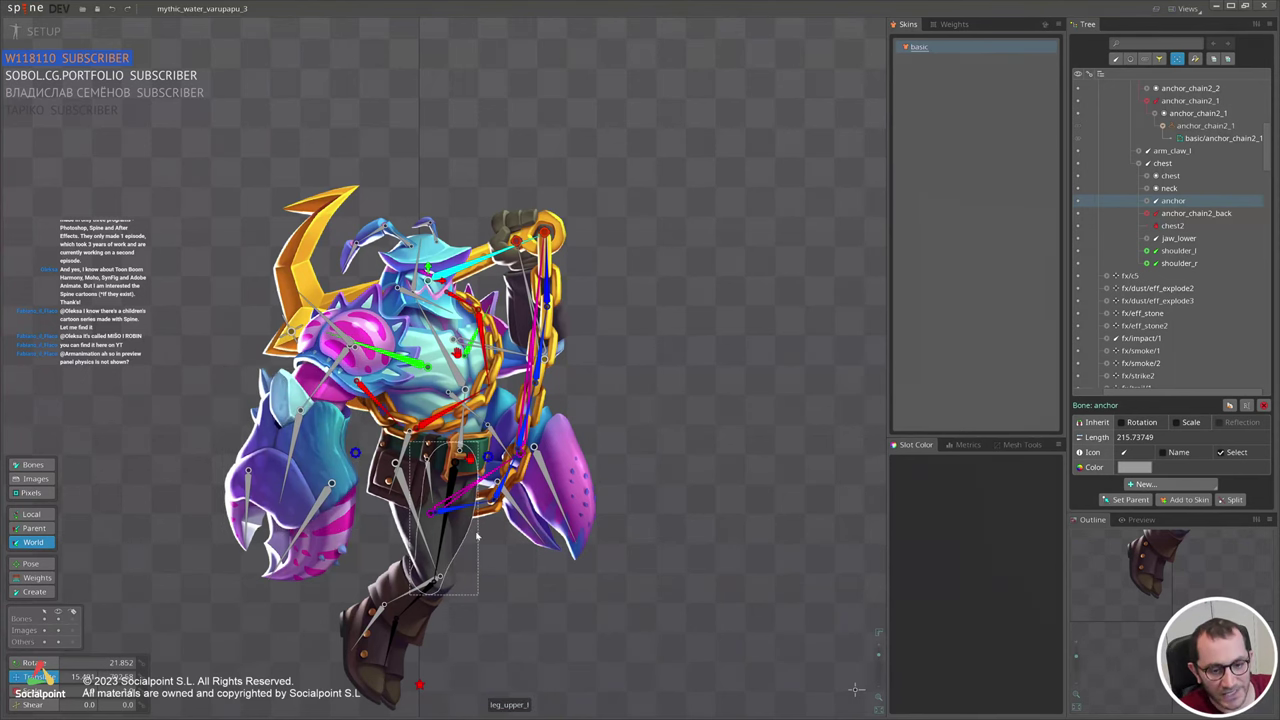
scroll(445, 434, "up", 1)
scroll(441, 362, "up", 2)
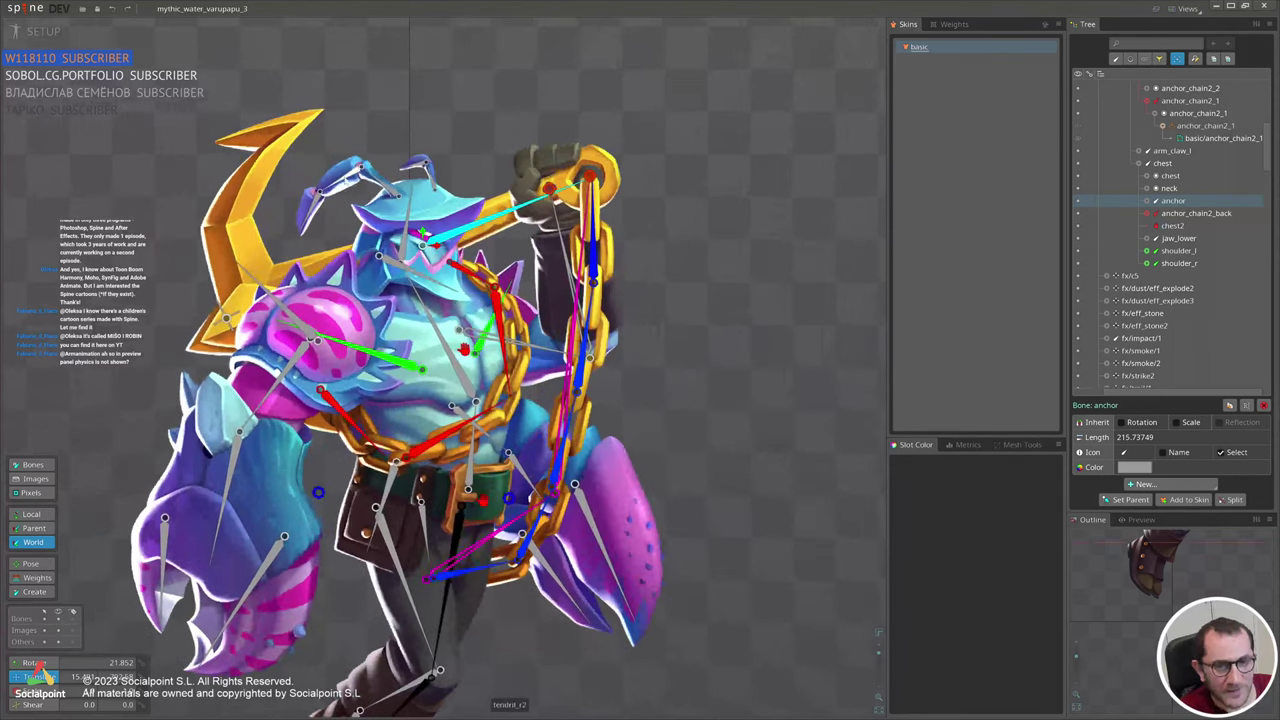
left_click(343, 177)
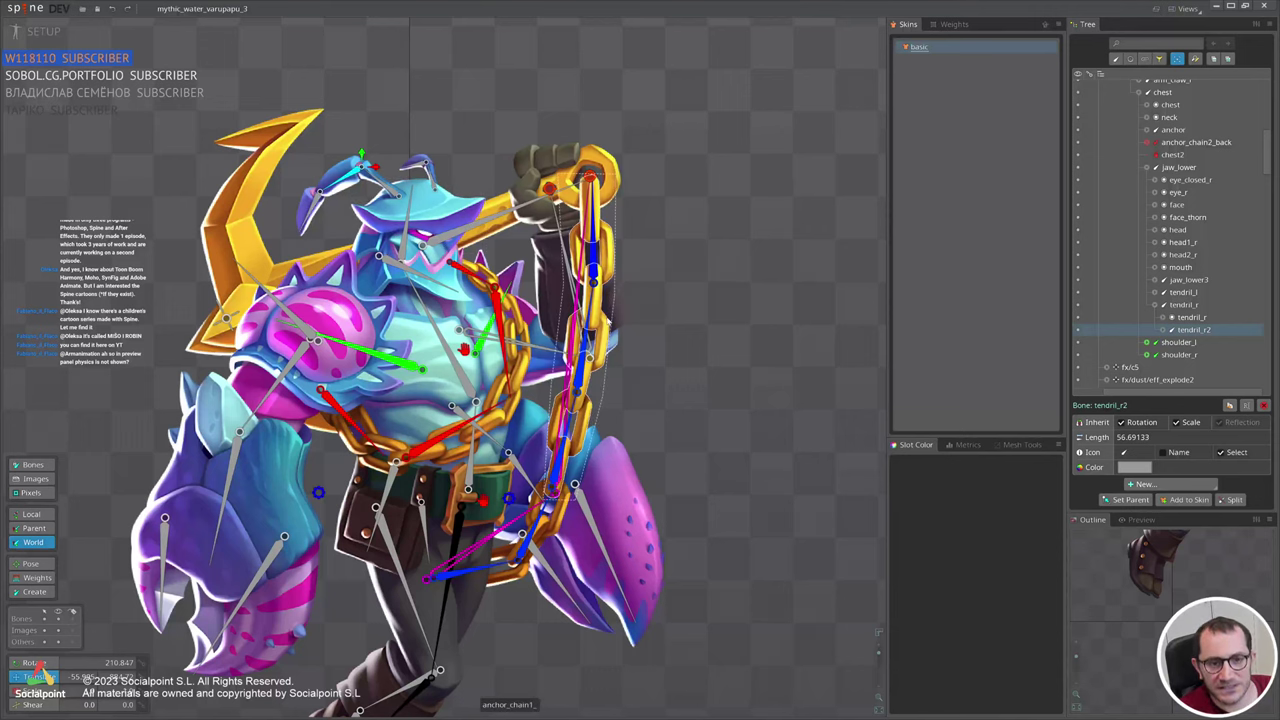
scroll(606, 322, "down", 2)
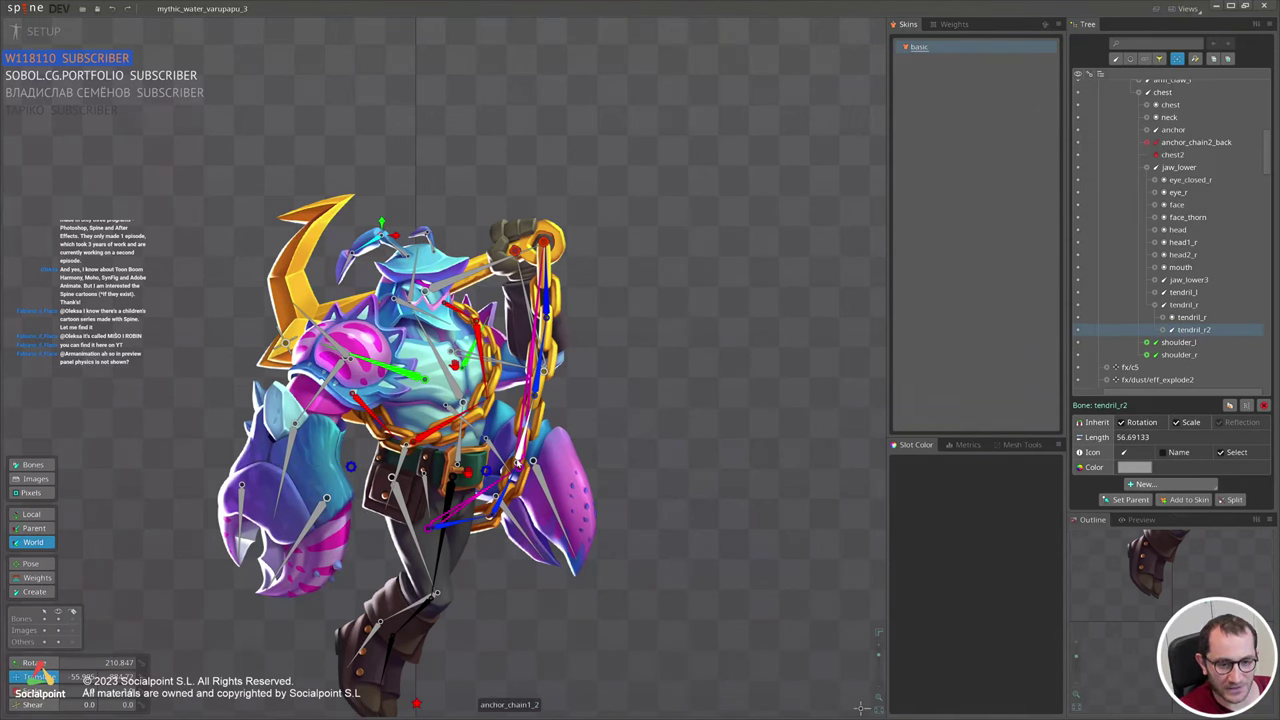
scroll(520, 468, "up", 1)
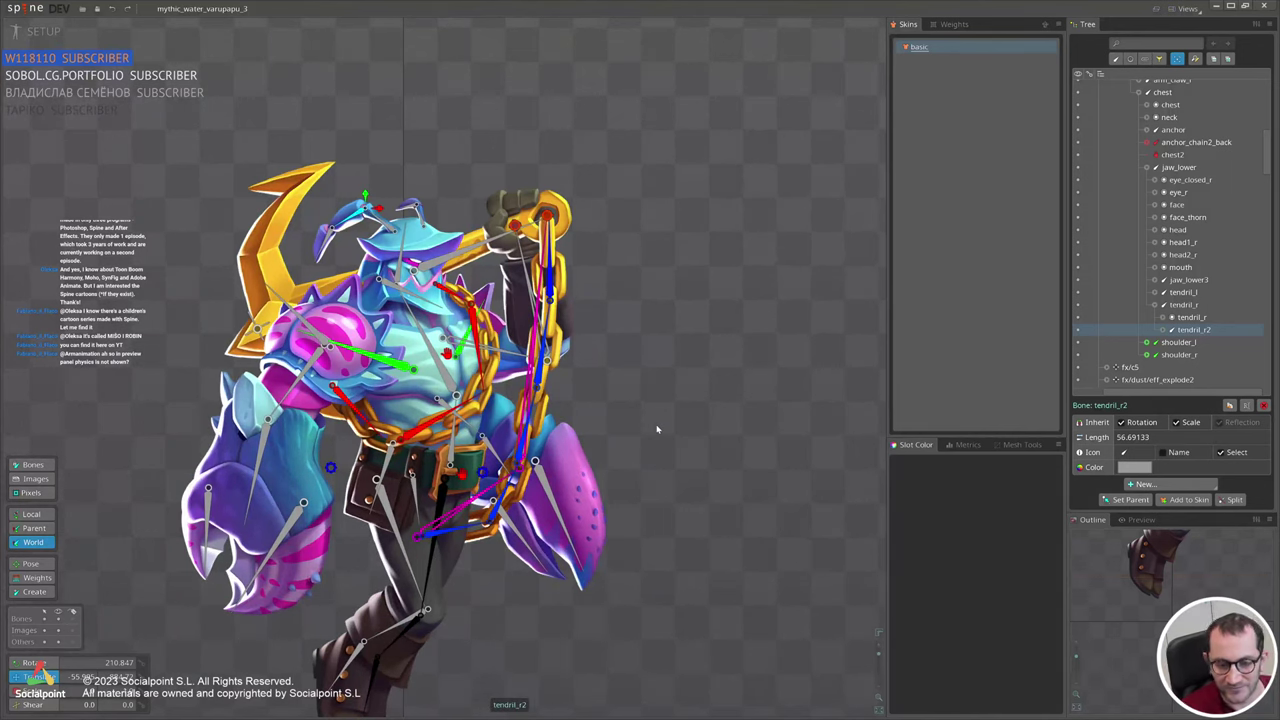
scroll(586, 314, "up", 2)
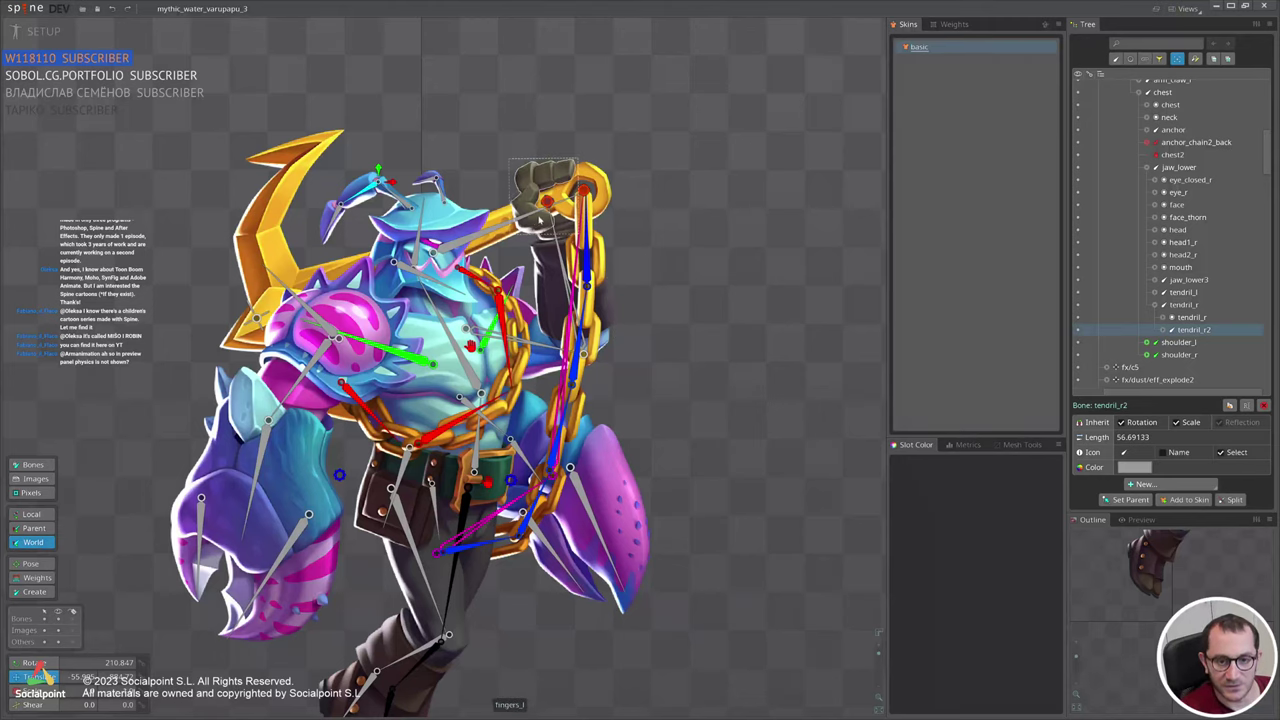
Test how the arm and chain follow a rotation of the anchor bone, and undo the rotation.
left_click(508, 220)
key("c")
left_click_drag(694, 254, 698, 468)
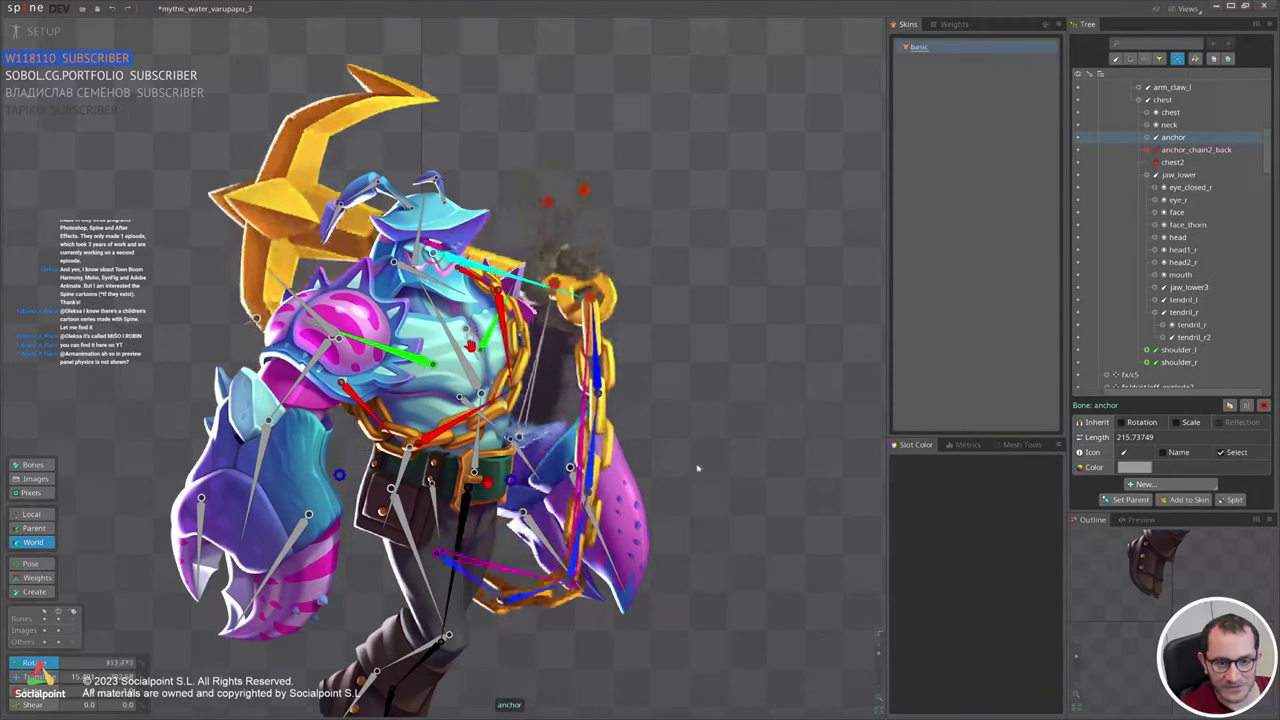
key("ctrl+z")
key("ctrl+z")
Try swinging the hanging chain outward by moving the anchor_chain1_back and anchor_chain1_ bones together.
left_click(528, 497)
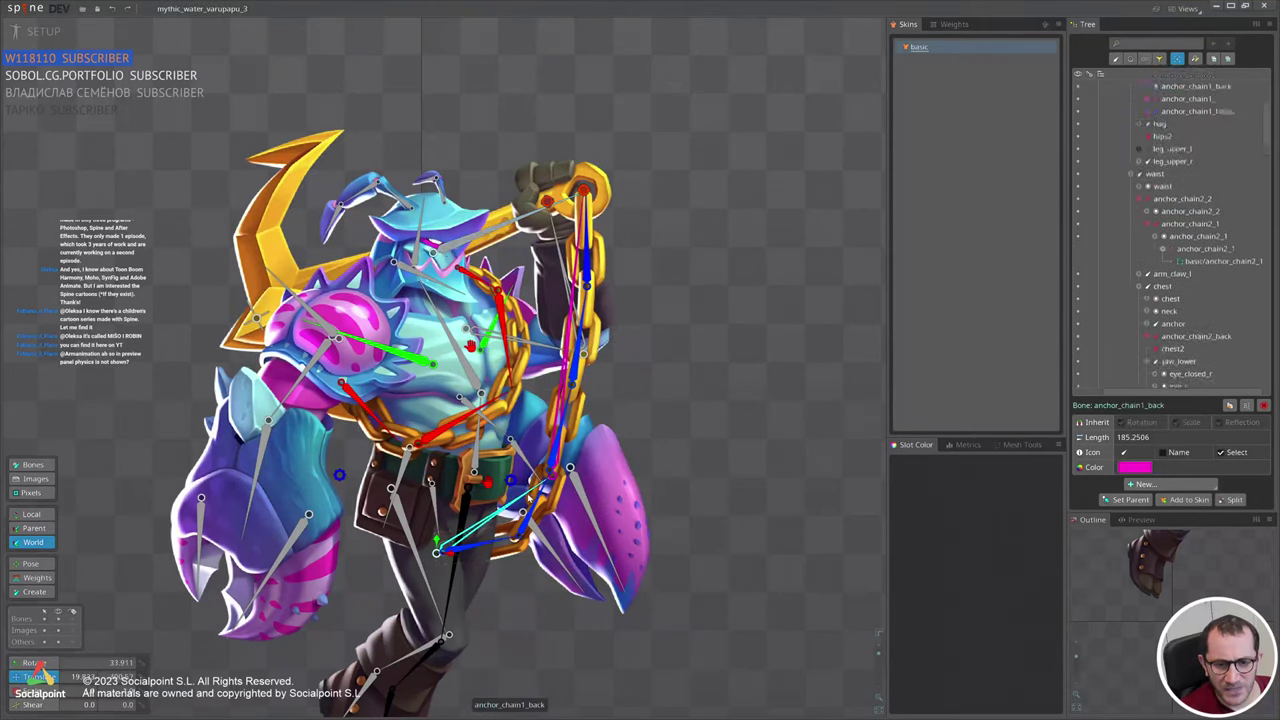
left_click(565, 425, "ctrl")
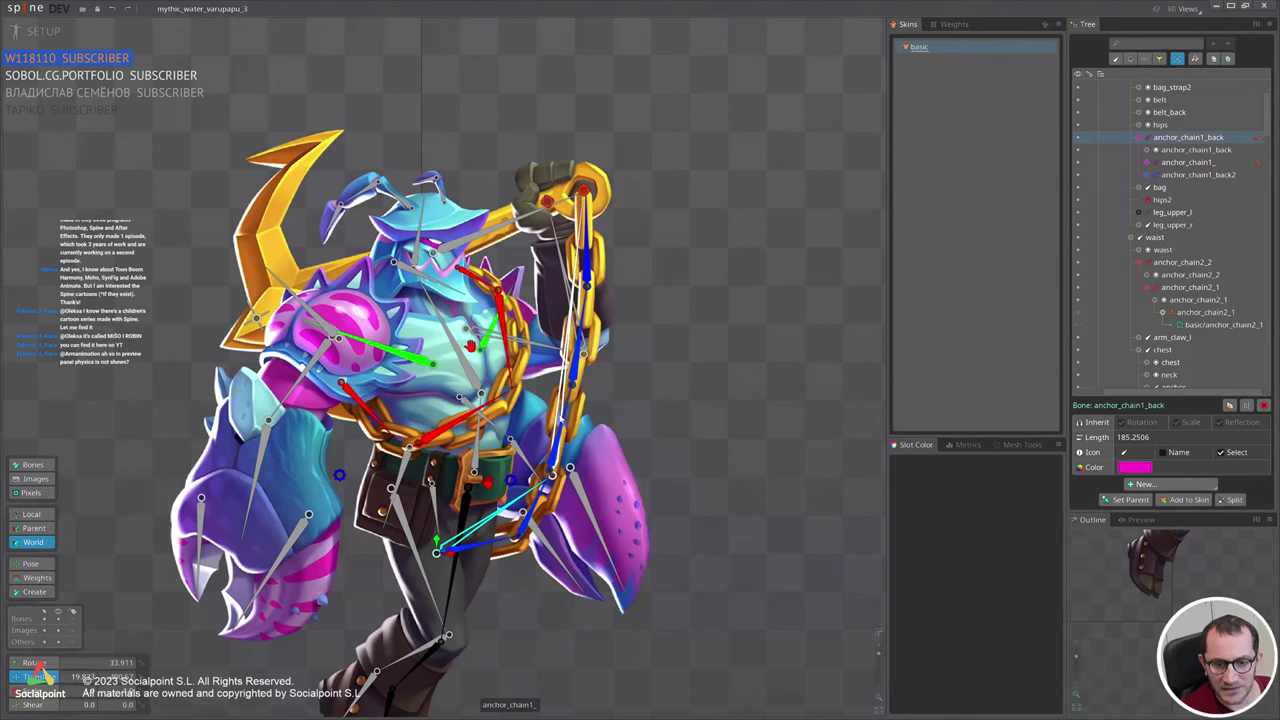
left_click_drag(678, 373, 998, 328)
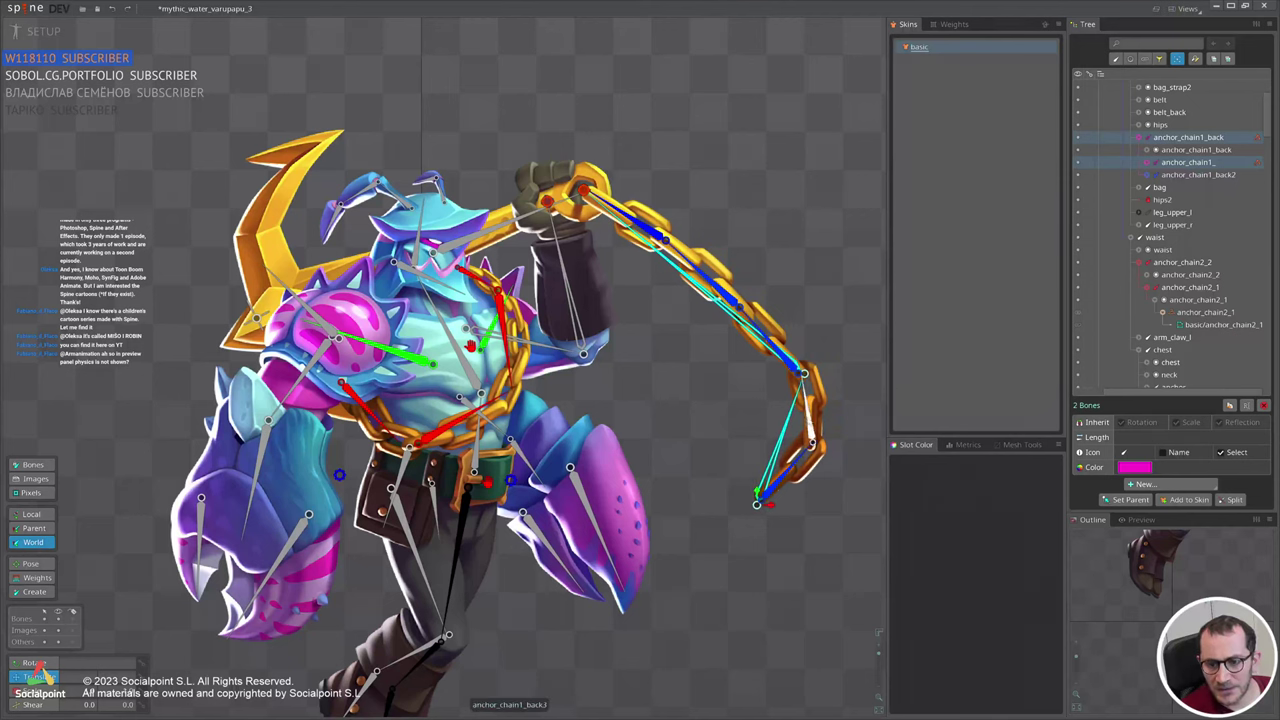
Try moving the anchor_chain1_back2 and anchor_chain1_back3 bones away from the chain's end, and undo the move.
key("space")
left_click(783, 437)
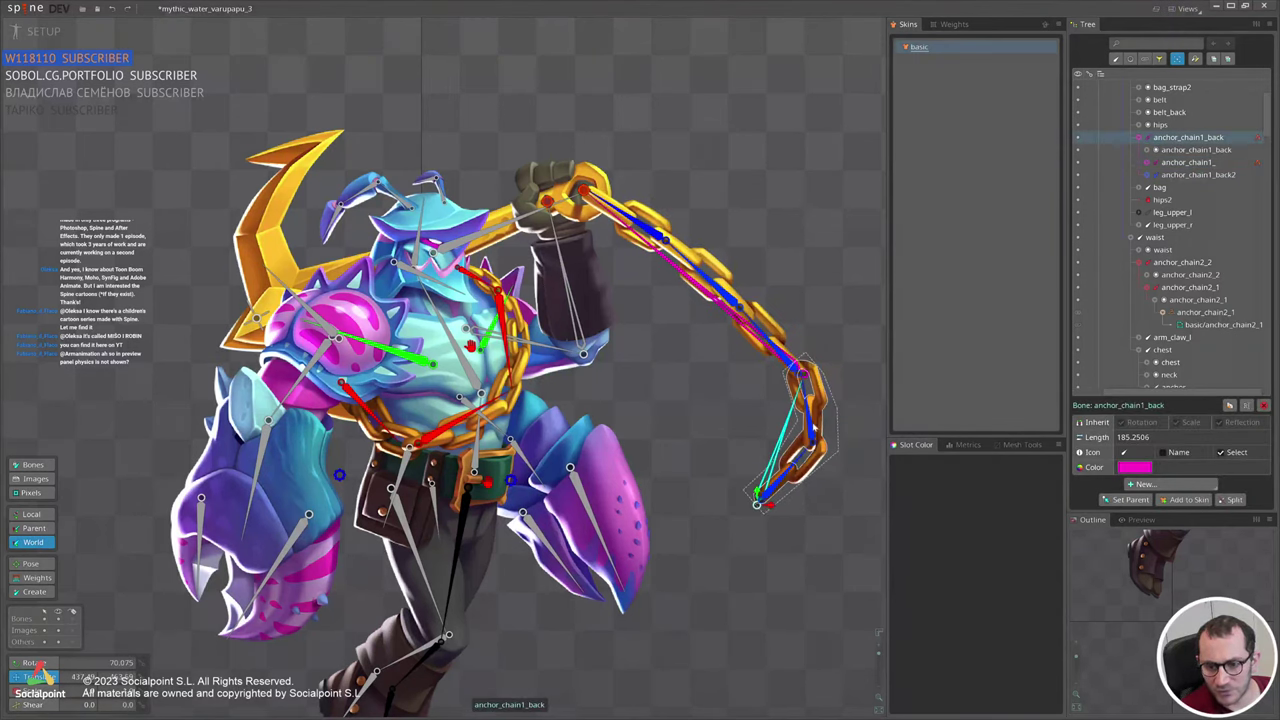
key("space")
left_click(784, 474)
left_click(812, 432, "ctrl")
left_click_drag(830, 541, 844, 594)
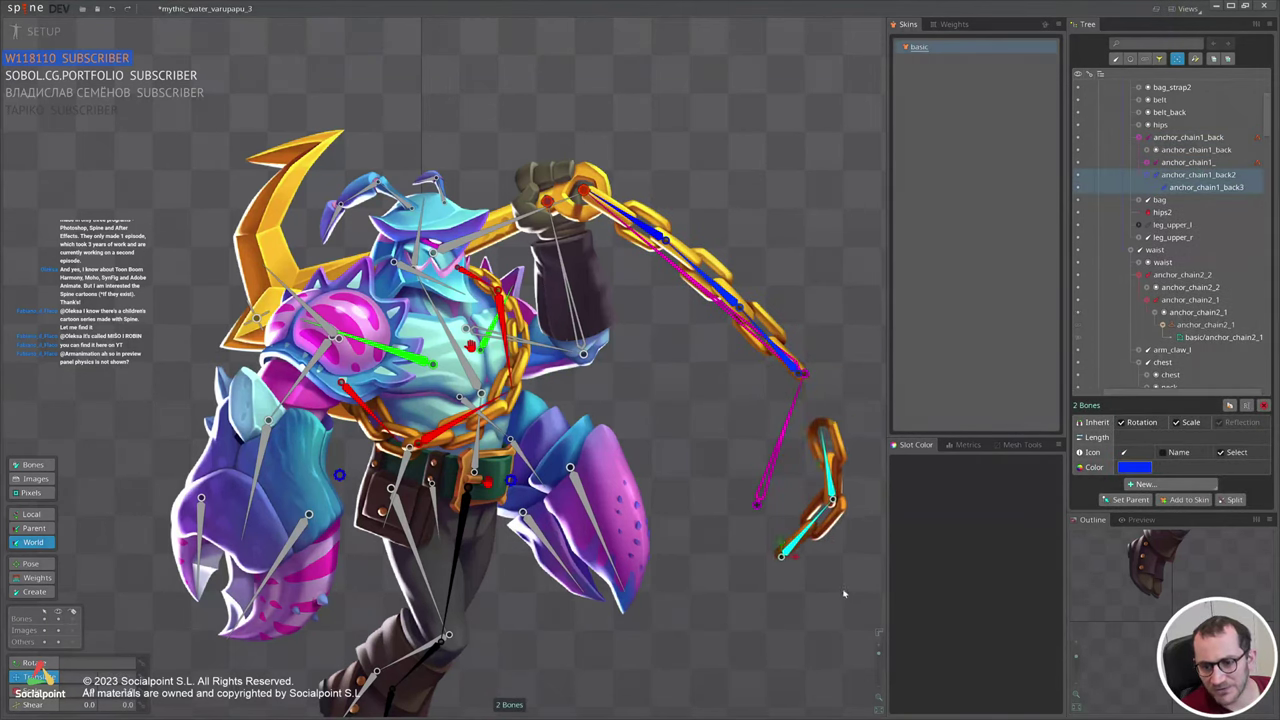
key("ctrl+z")
Try moving the anchor_chain1_2, anchor_chain1_3 and anchor_chain1_4 bones away from the anchor, and undo the chain changes.
left_click(768, 339)
left_click(727, 308)
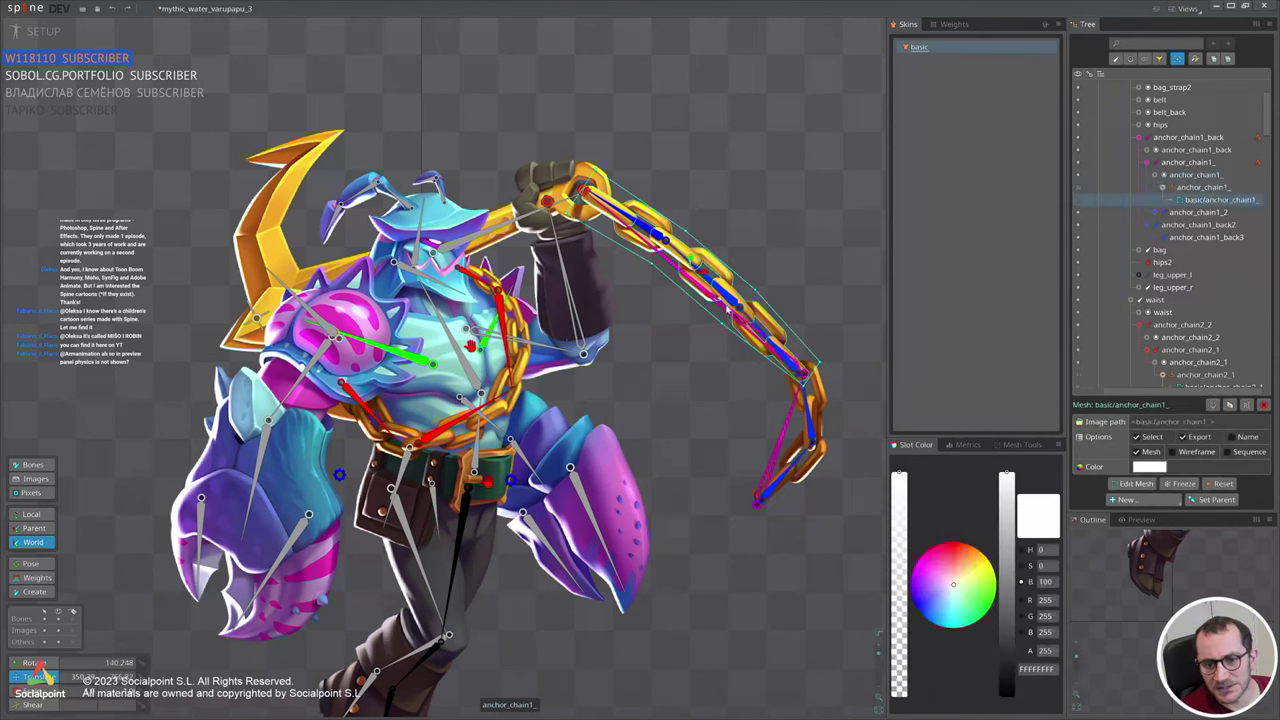
left_click(743, 315)
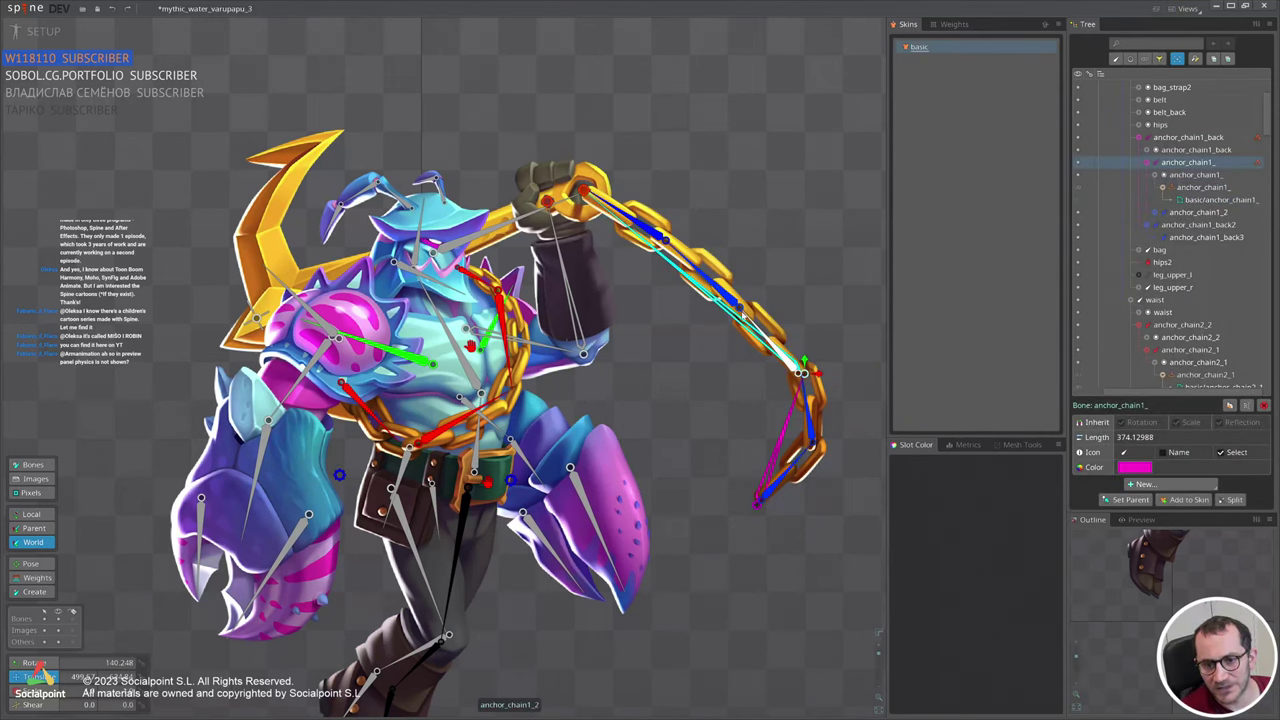
left_click(743, 315)
left_click(711, 281, "ctrl")
left_click(647, 229, "ctrl")
left_click_drag(795, 256, 859, 161)
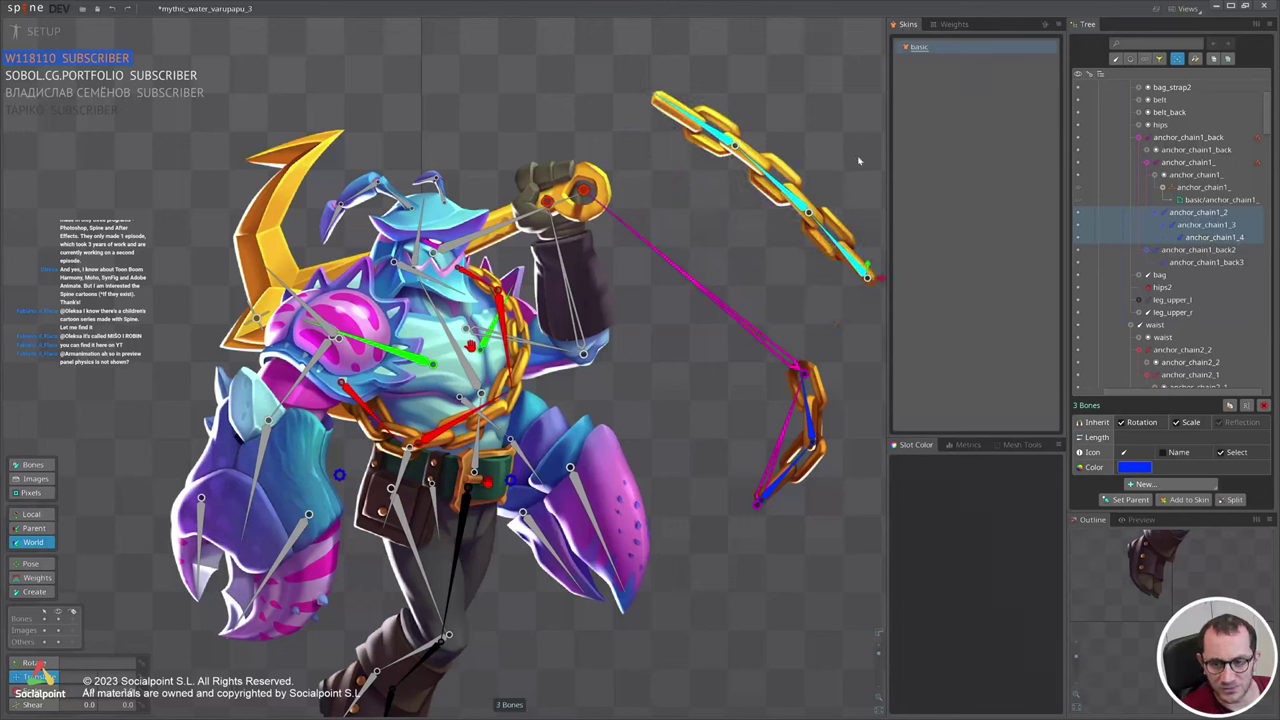
key("ctrl+z")
key("ctrl+z")
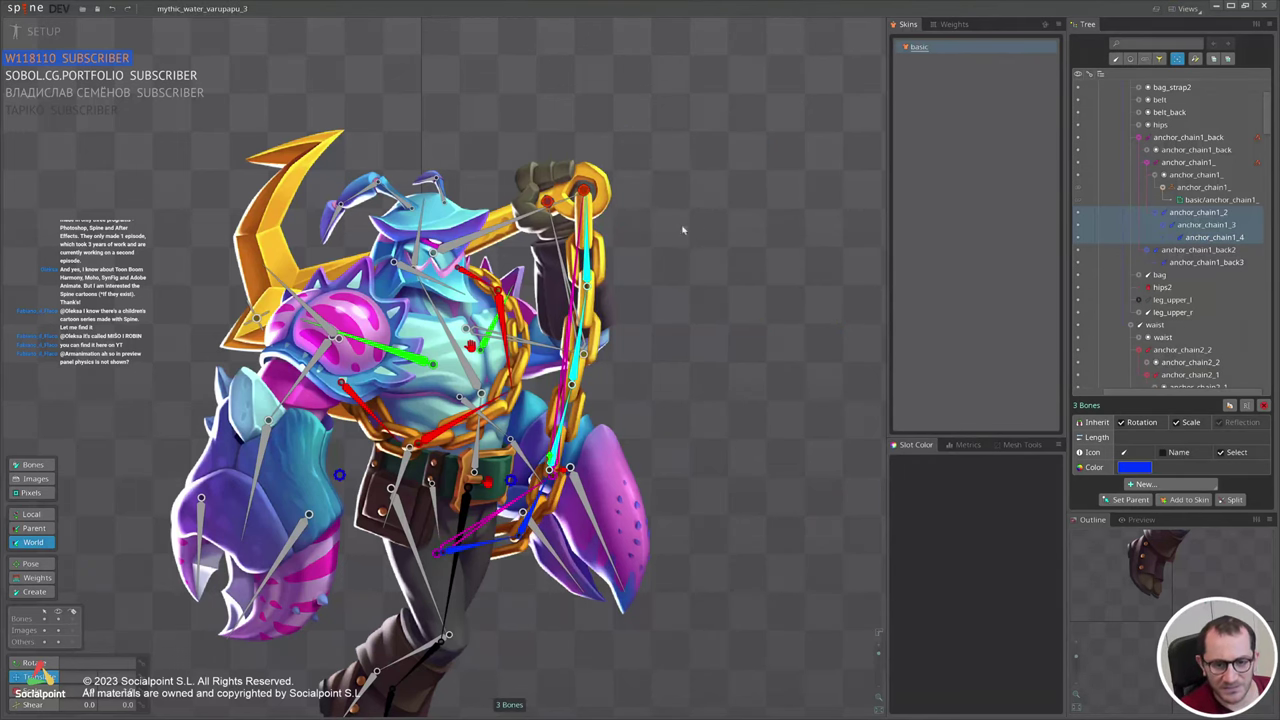
Rotate the anchor bone downward to check the hanging chain's reaction, and restore its pose.
left_click(513, 221)
key("c")
left_click_drag(726, 208, 530, 537)
left_click_drag(690, 395, 614, 436)
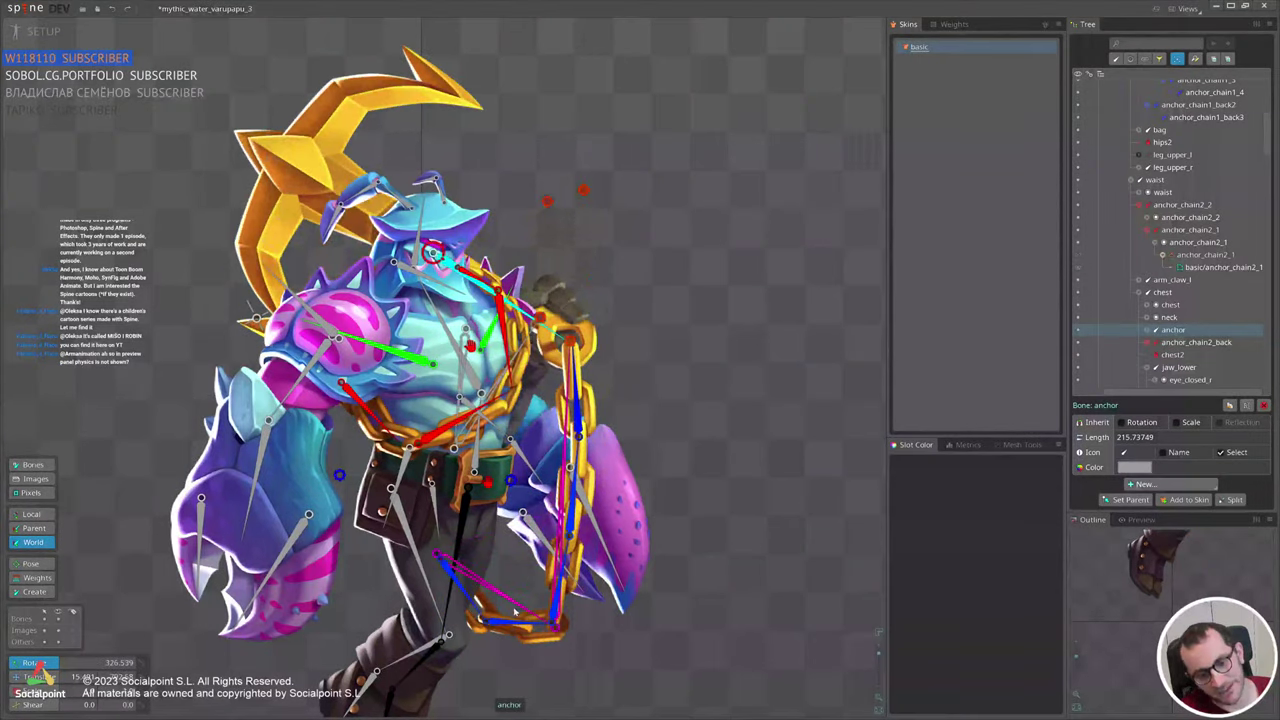
key("ctrl+z")
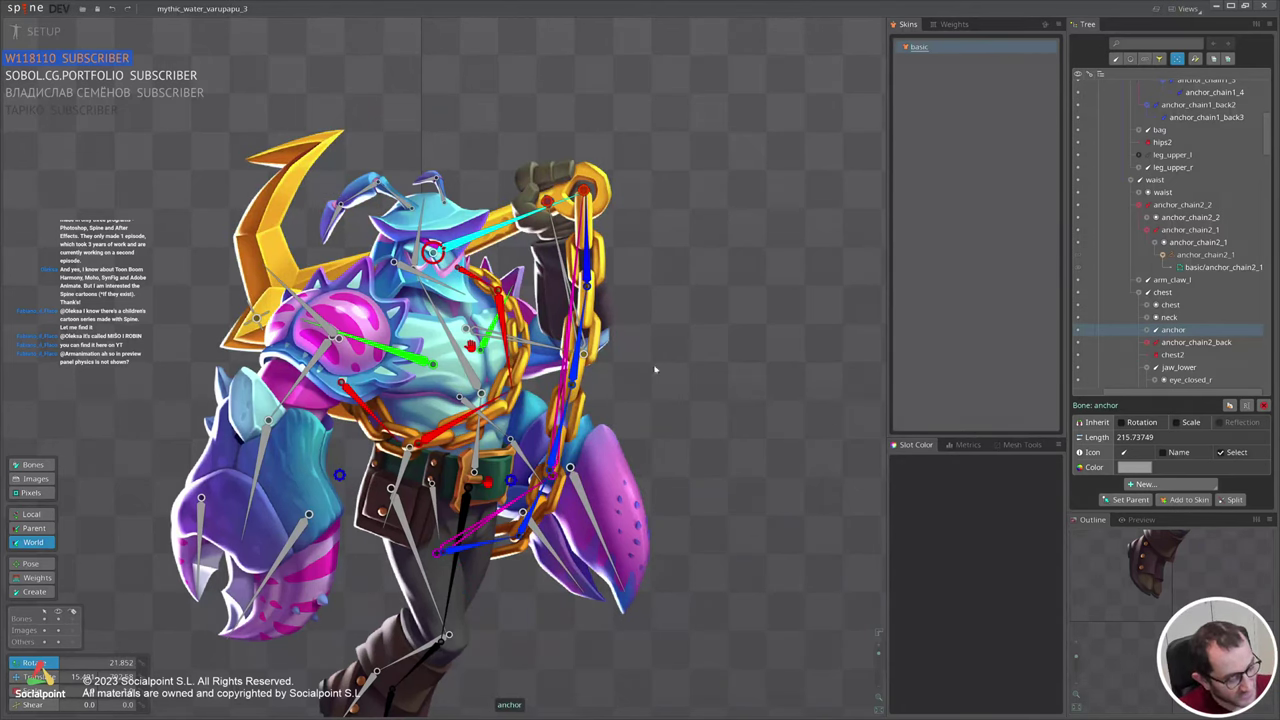
Add a physics constraint named anchor to the anchor bone with Rotation enabled.
left_click(491, 232)
left_click(507, 241)
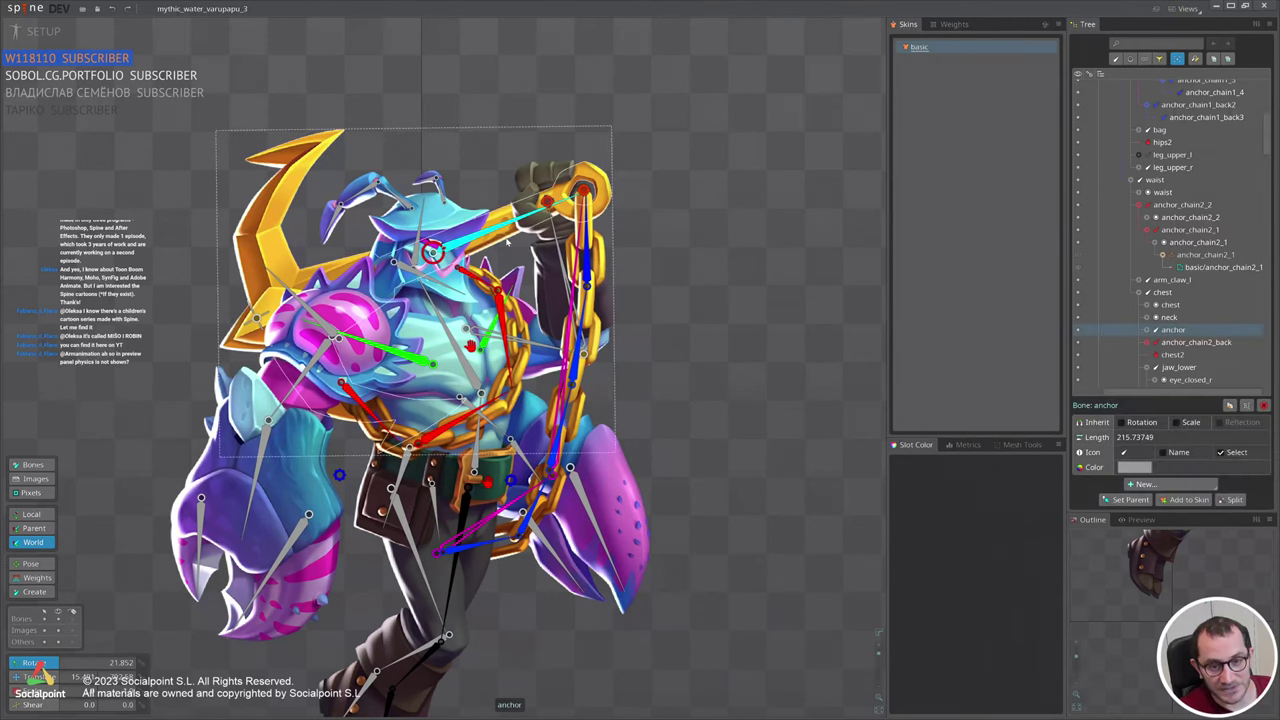
scroll(554, 438, "down", 2)
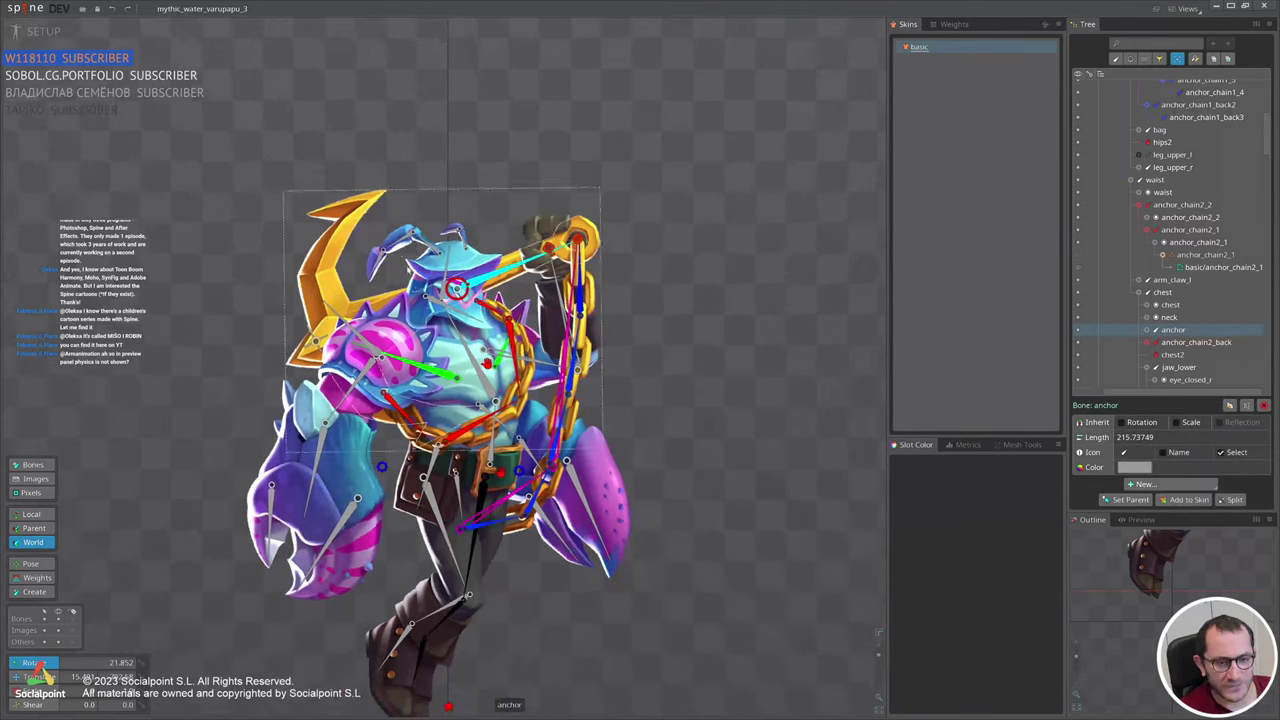
scroll(330, 191, "up", 2)
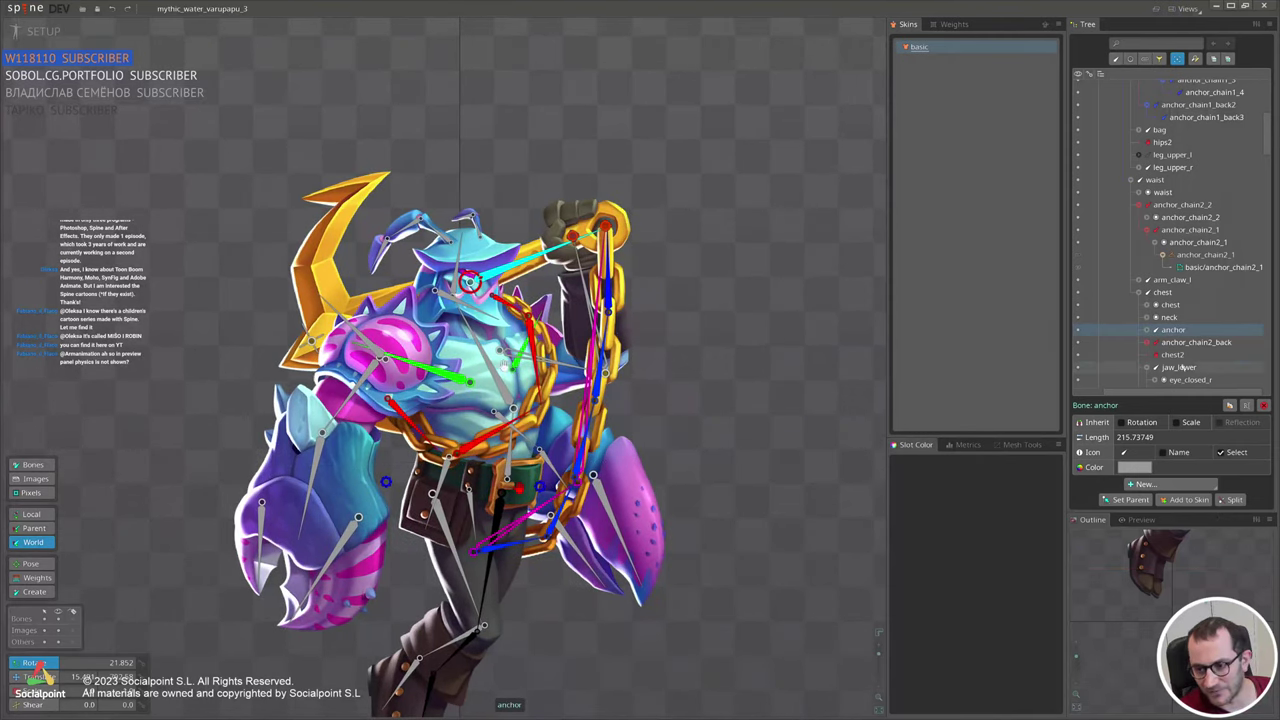
left_click(1156, 483)
left_click(1153, 619)
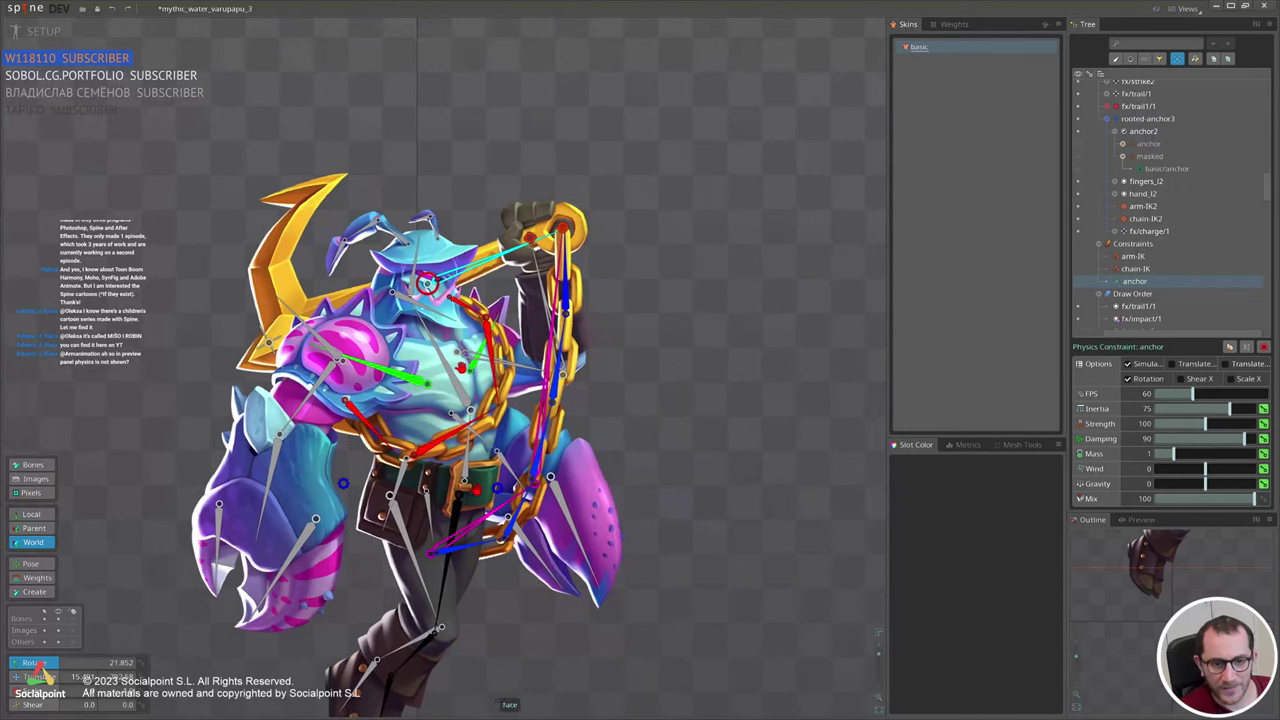
Test the anchor physics by moving the pelvis bone, and undo the pelvis move.
scroll(624, 316, "down", 3)
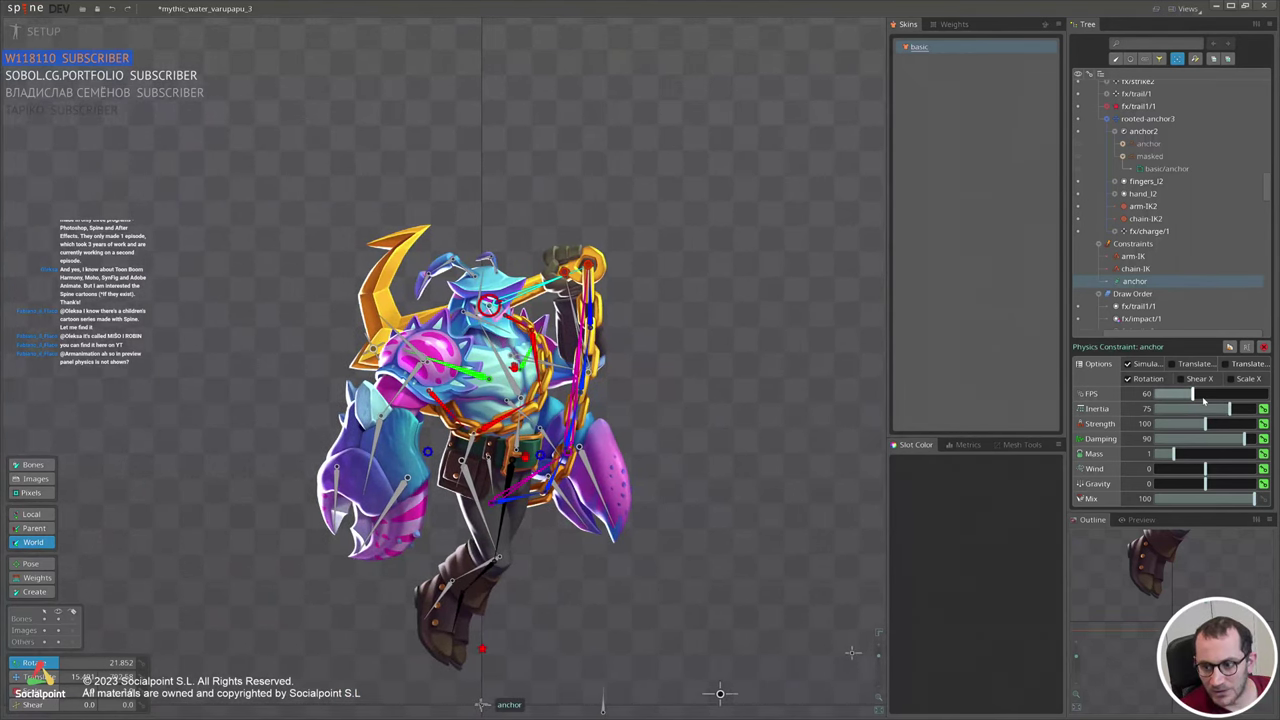
left_click(428, 452)
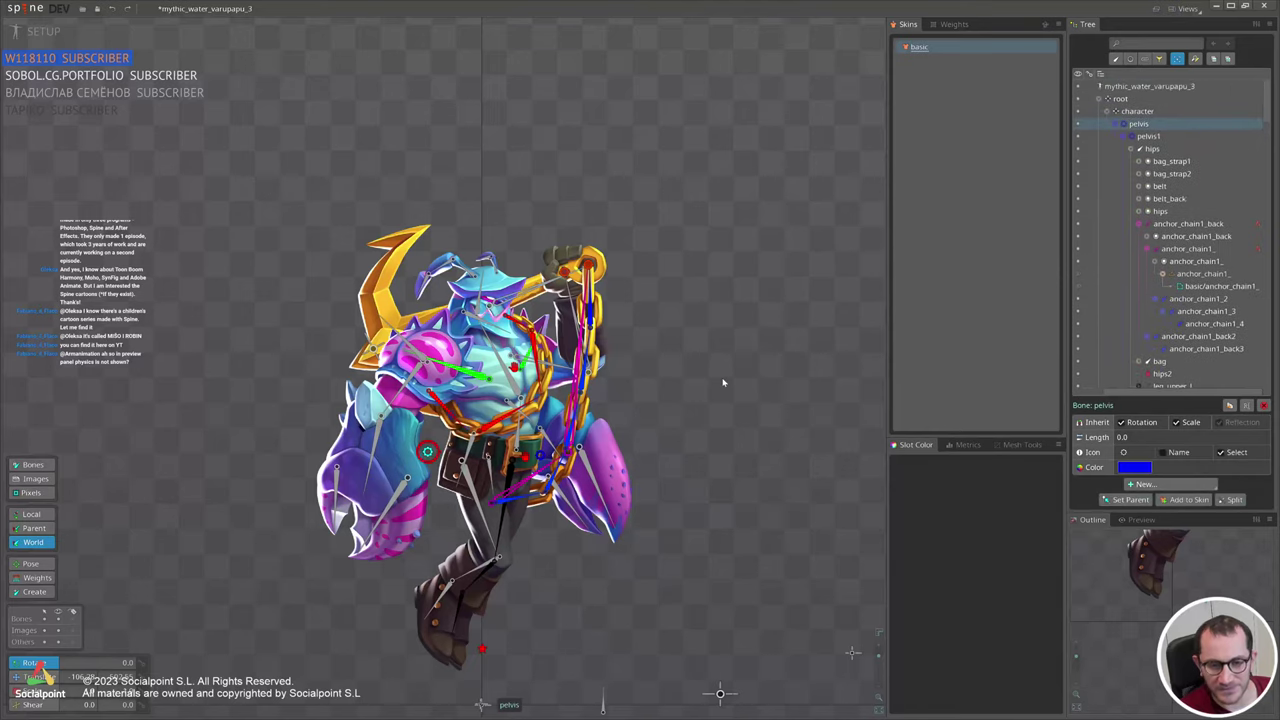
key("v")
left_click_drag(666, 349, 623, 364)
key("ctrl+z")
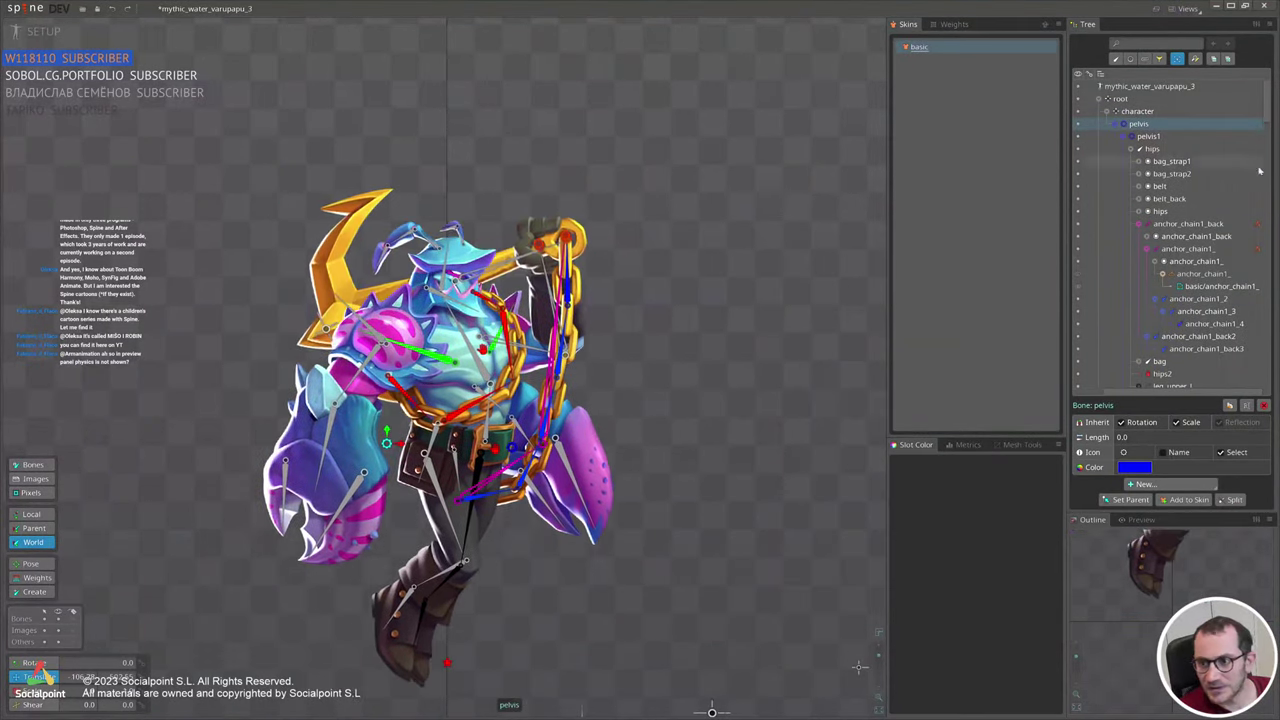
Place the anchor physics constraint above arm-IK in the constraint order, and test it with an undone pelvis move.
left_click(1258, 225)
left_click(1138, 307)
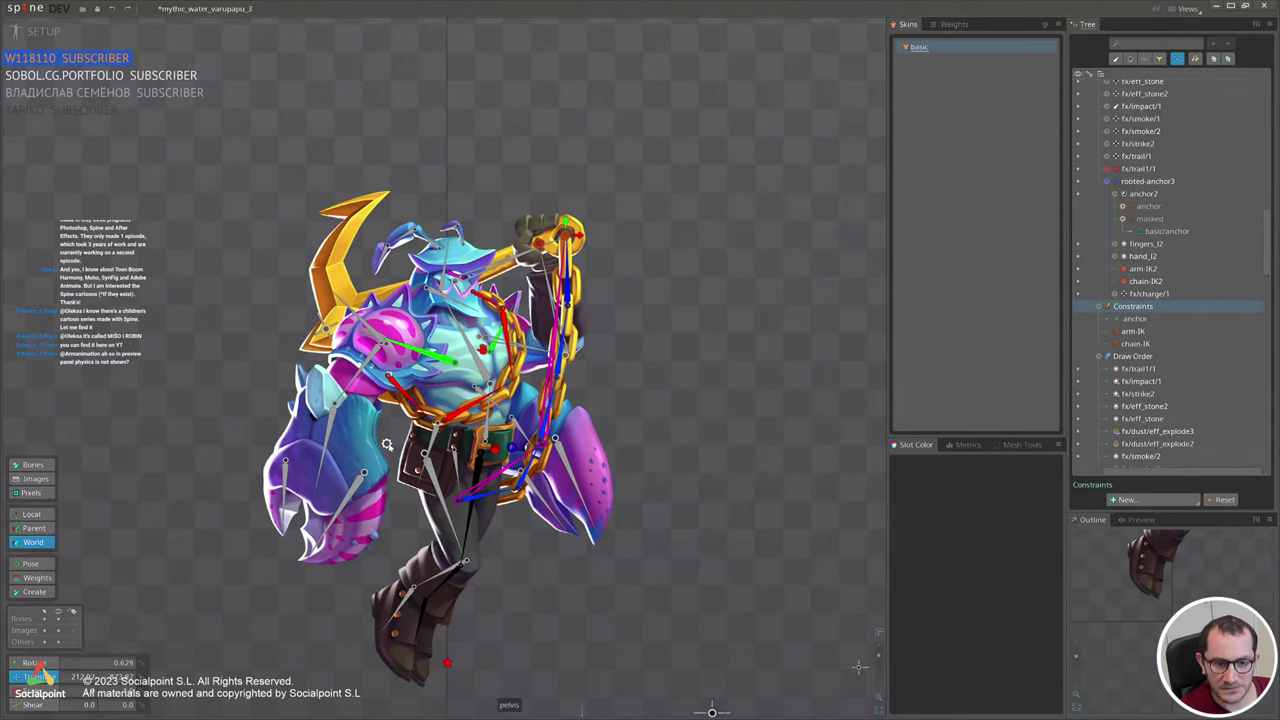
left_click_drag(387, 445, 273, 461)
key("ctrl+z")
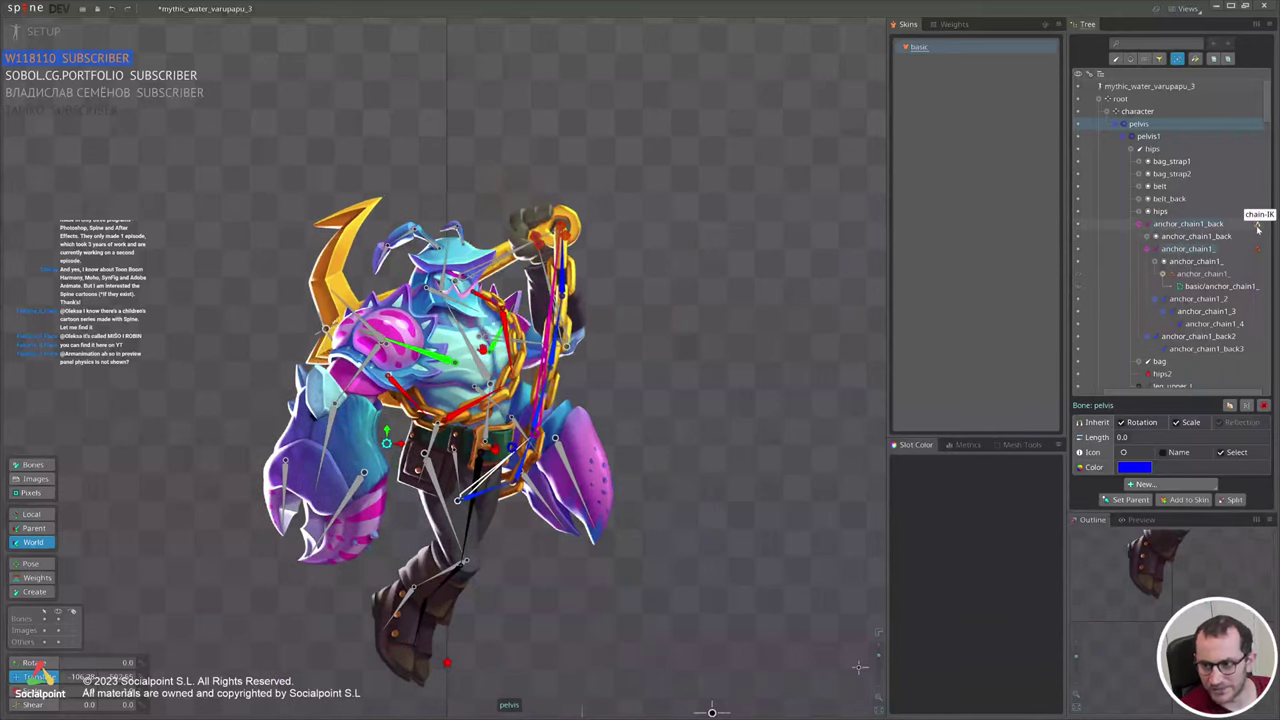
Check the chain-IK constraint, and set the anchor physics constraint's mix to -100.
left_click(1257, 228)
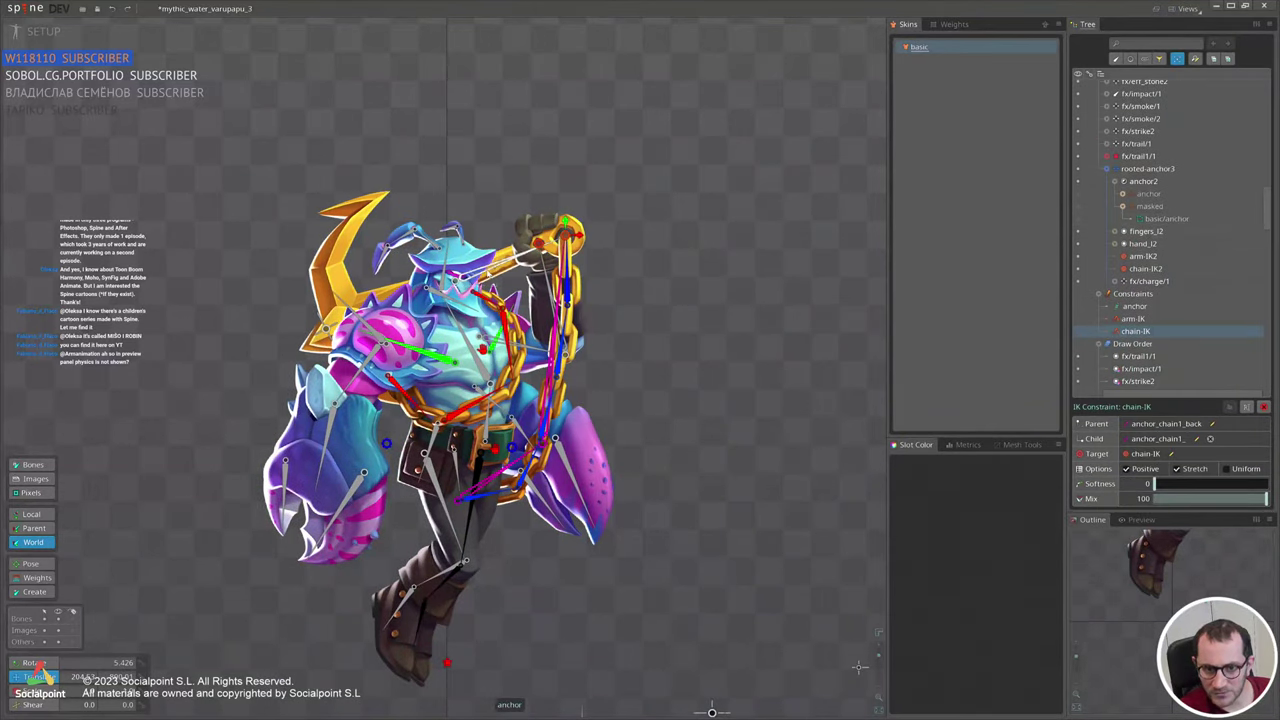
left_click(488, 274)
scroll(466, 273, "up", 3)
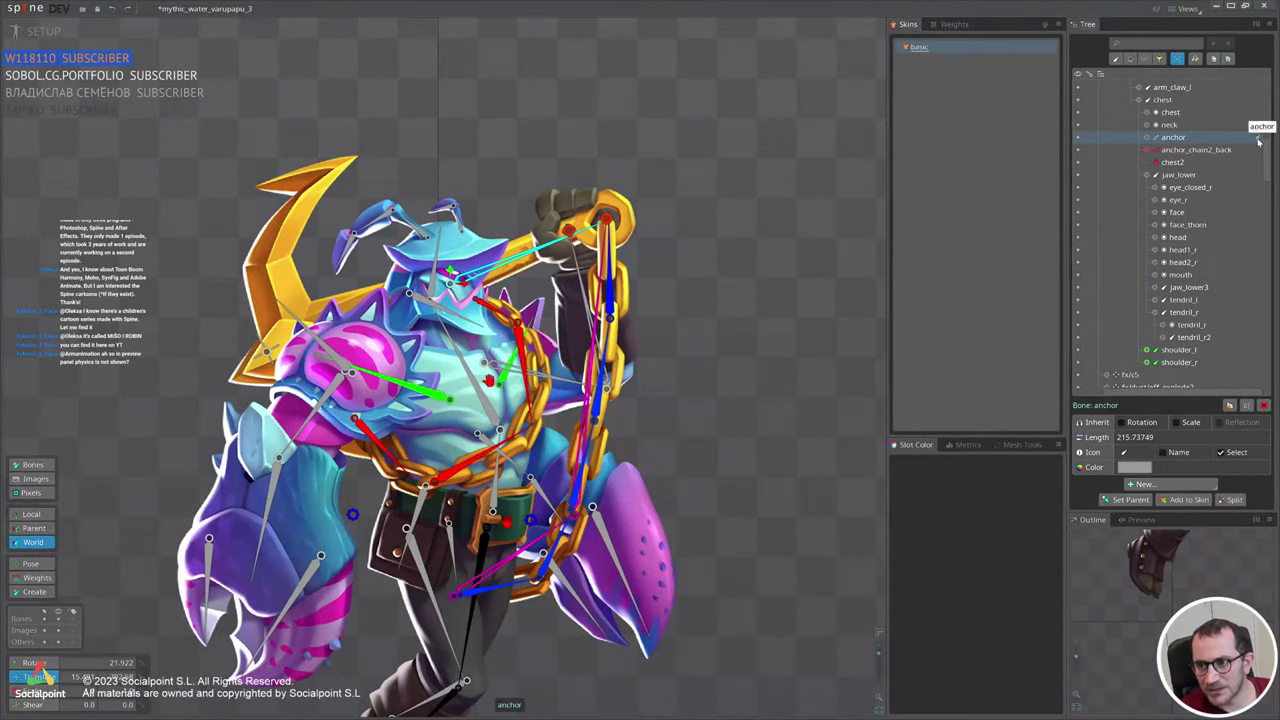
left_click(1259, 141)
scroll(795, 331, "down", 1)
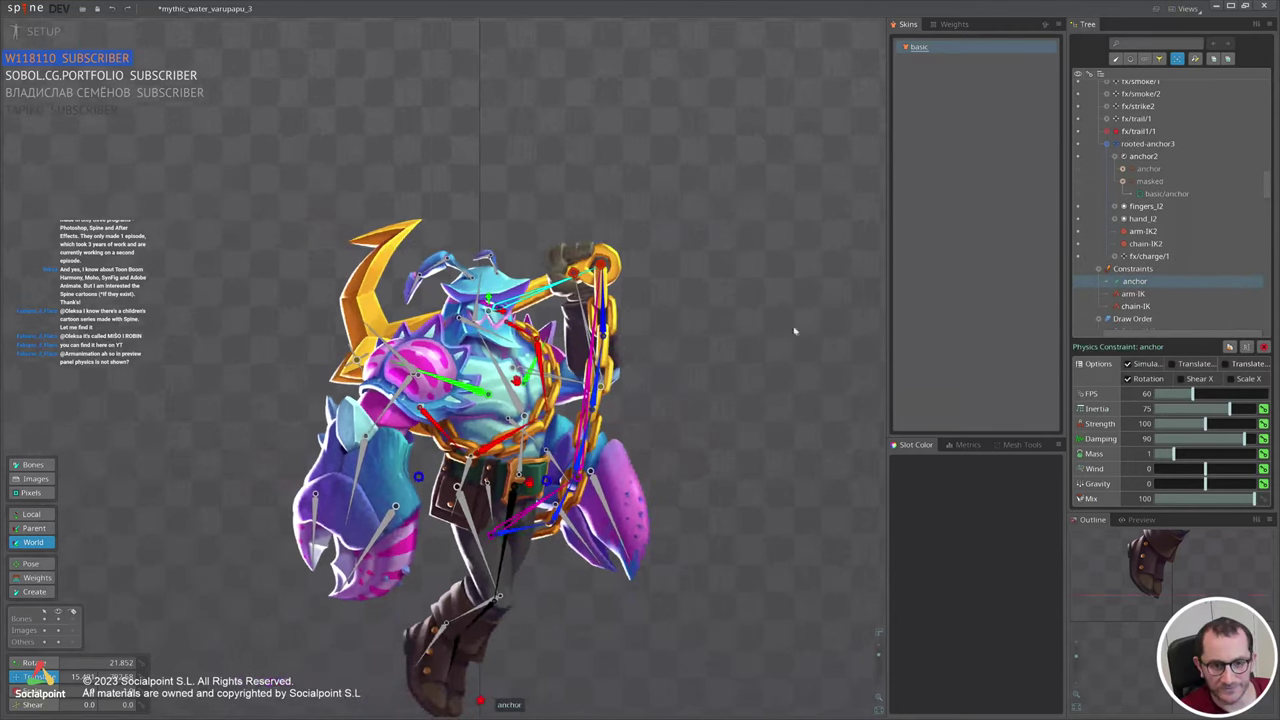
scroll(636, 305, "up", 1)
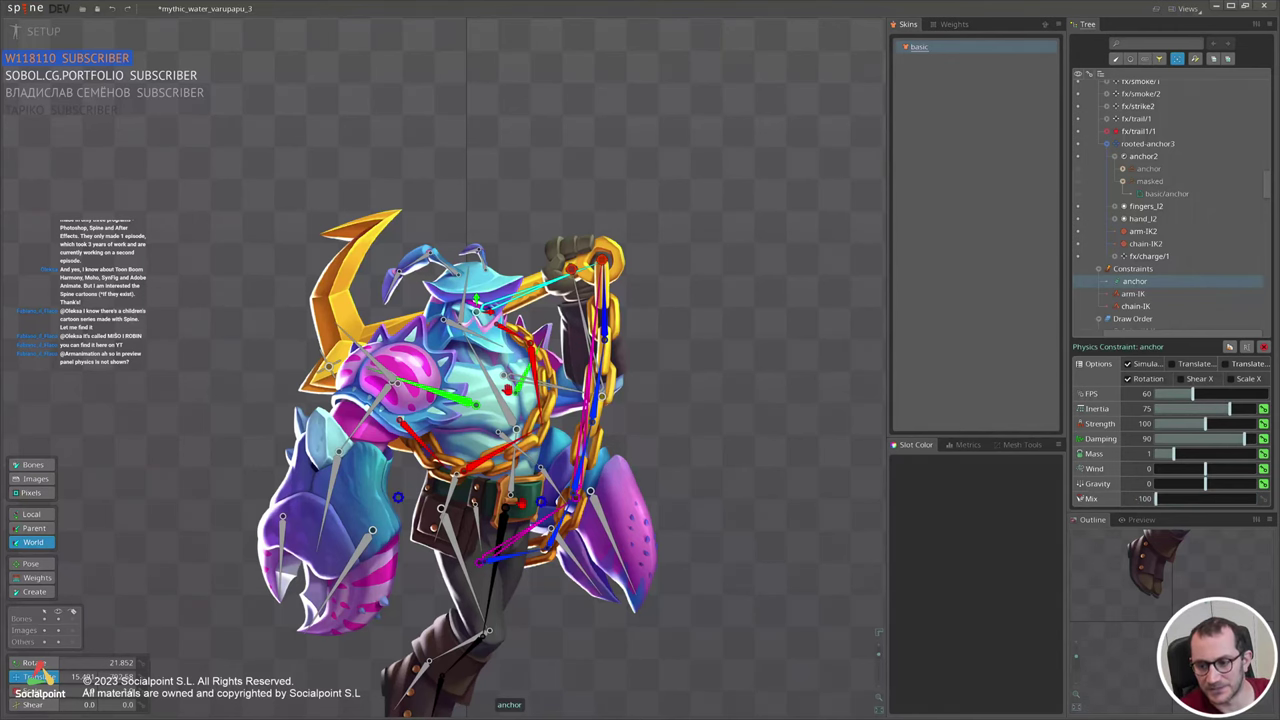
Test the anchor physics by moving the pelvis bone upward and back down, and undo both moves.
scroll(612, 369, "down", 2)
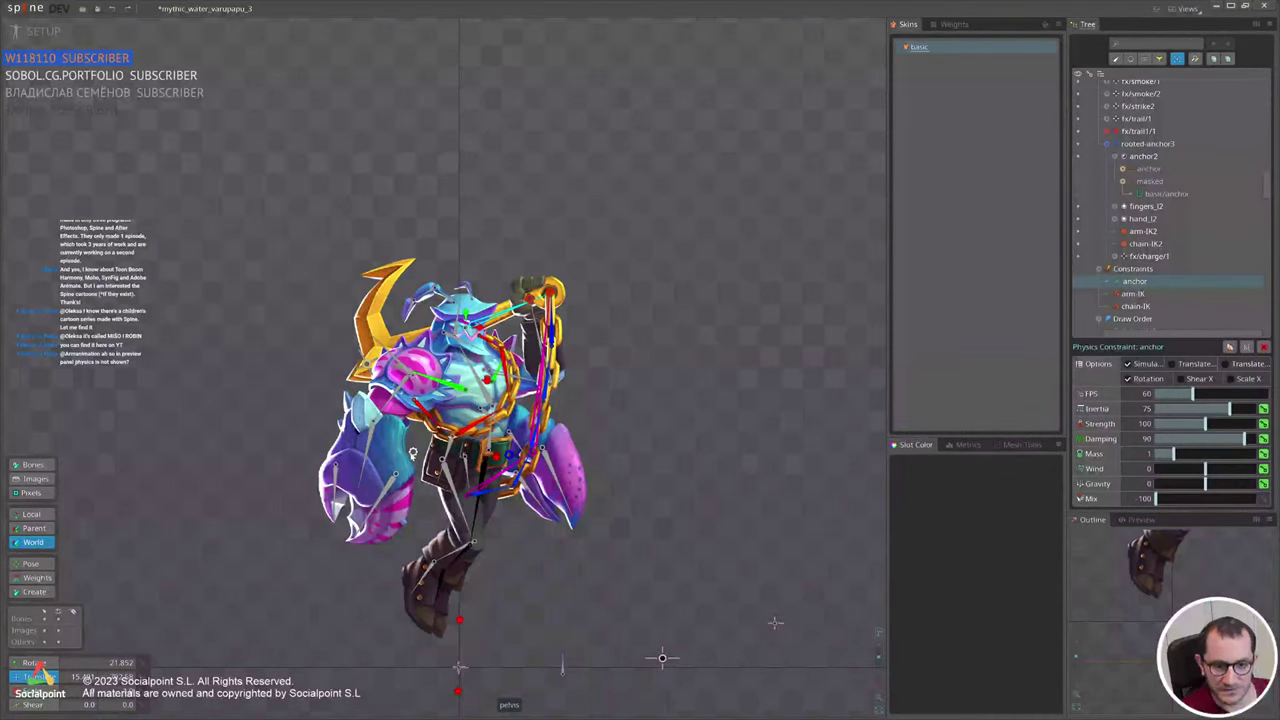
left_click(413, 453)
left_click_drag(691, 401, 707, 245)
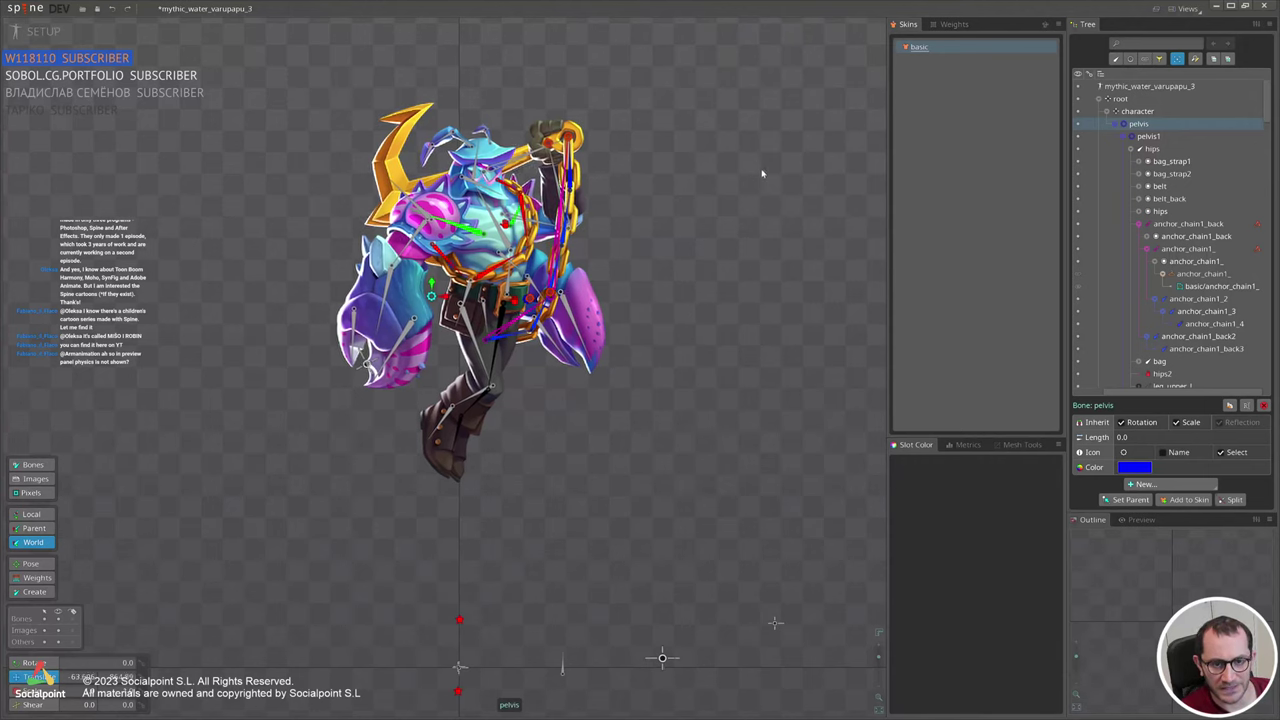
left_click_drag(762, 174, 757, 237)
key("ctrl+z")
key("ctrl+z")
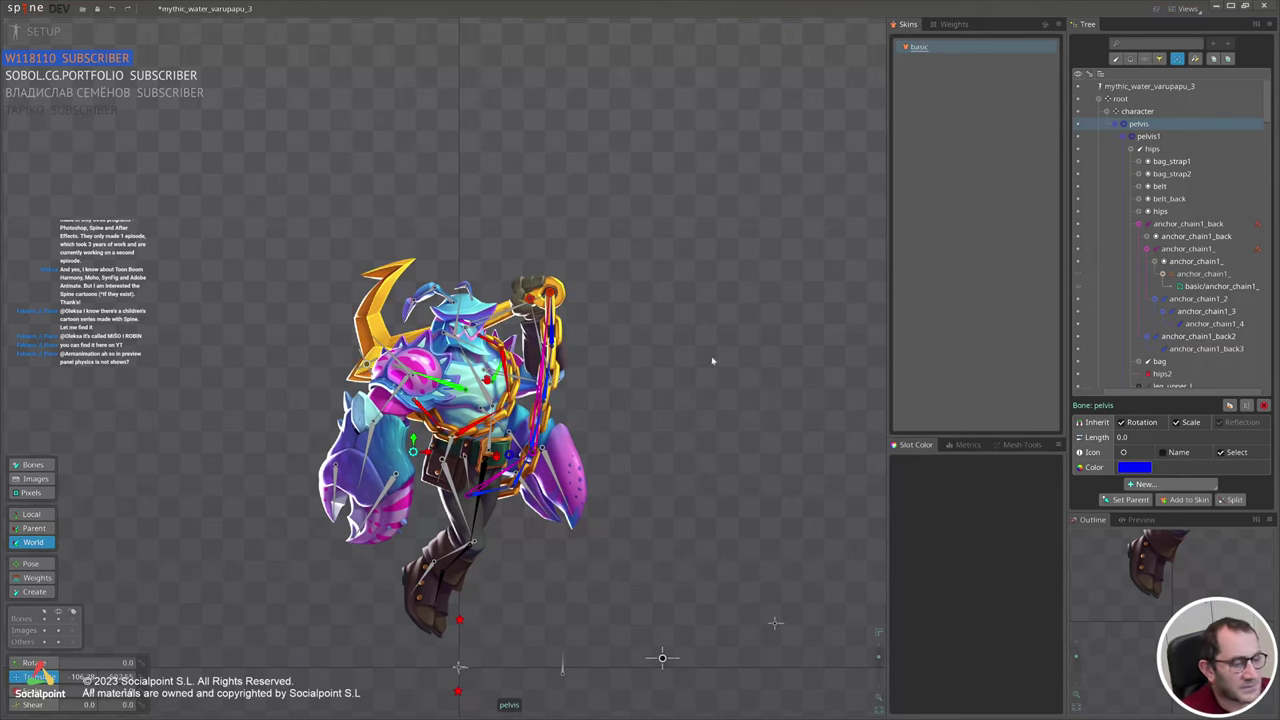
Move the pelvis bone sideways as a test, and set the anchor physics constraint's strength to 137.1 and mass to 0.62.
left_click_drag(740, 334, 843, 316)
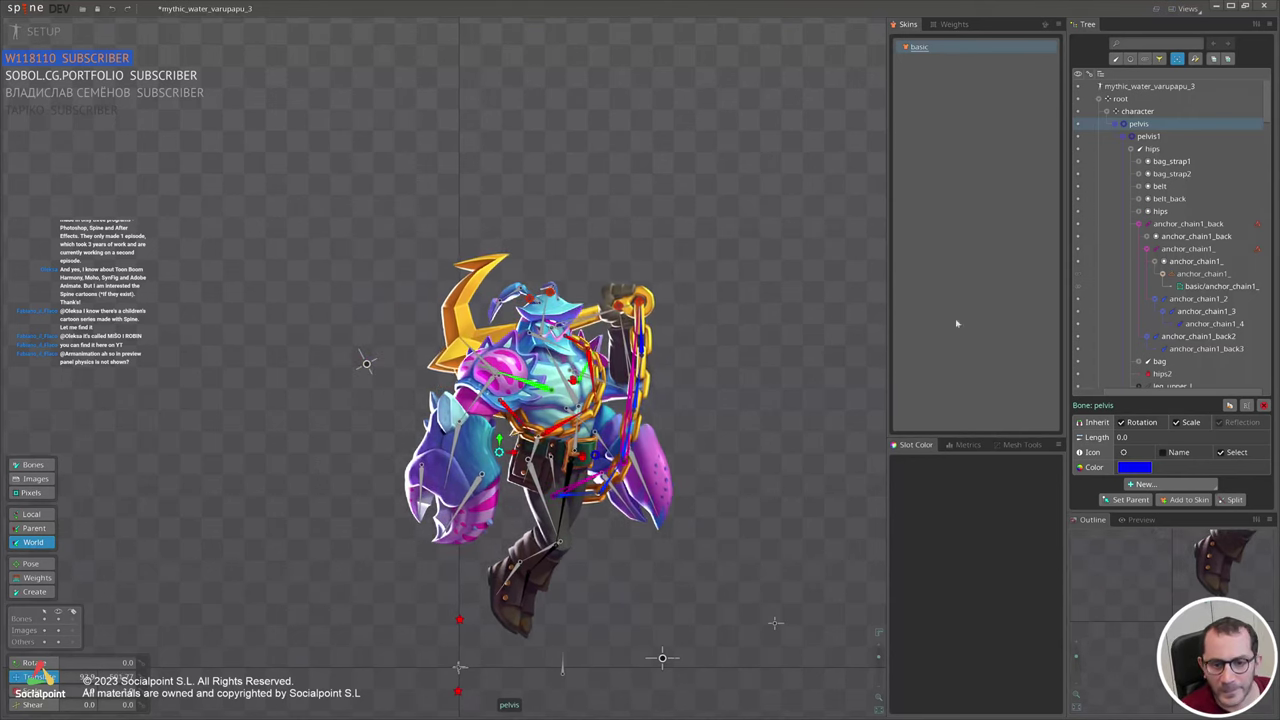
left_click(1258, 224)
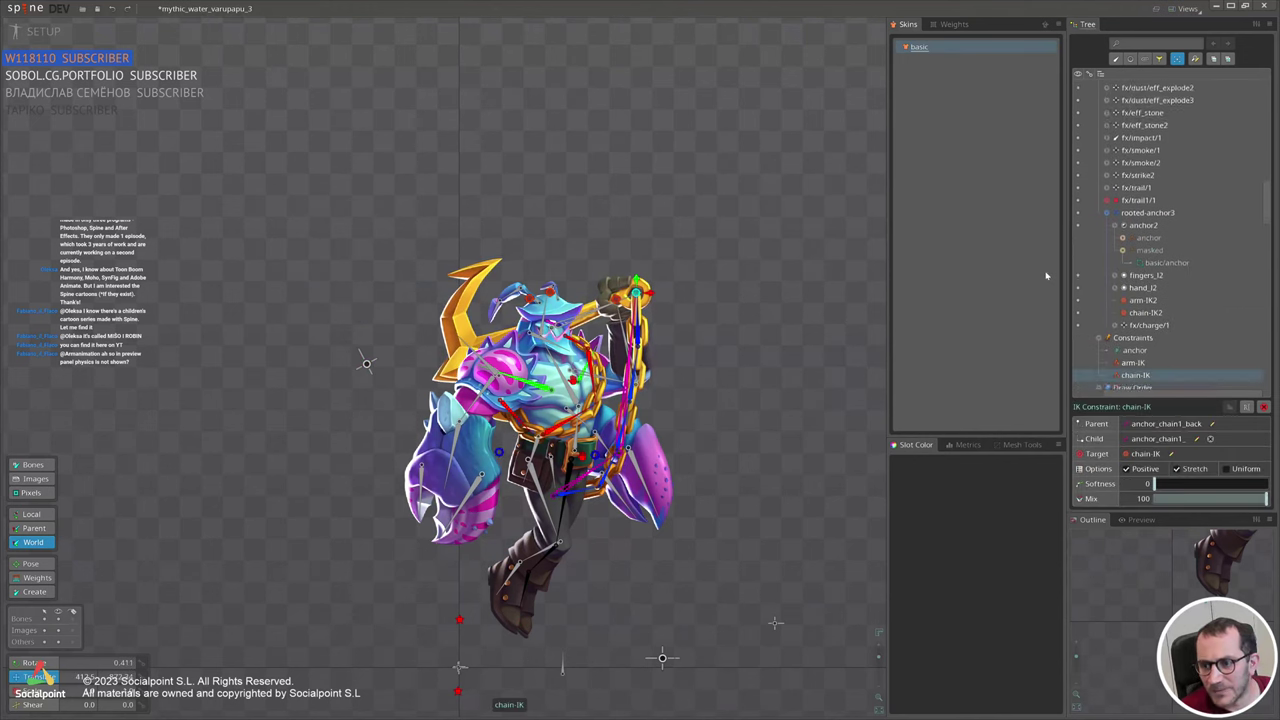
left_click(1136, 306)
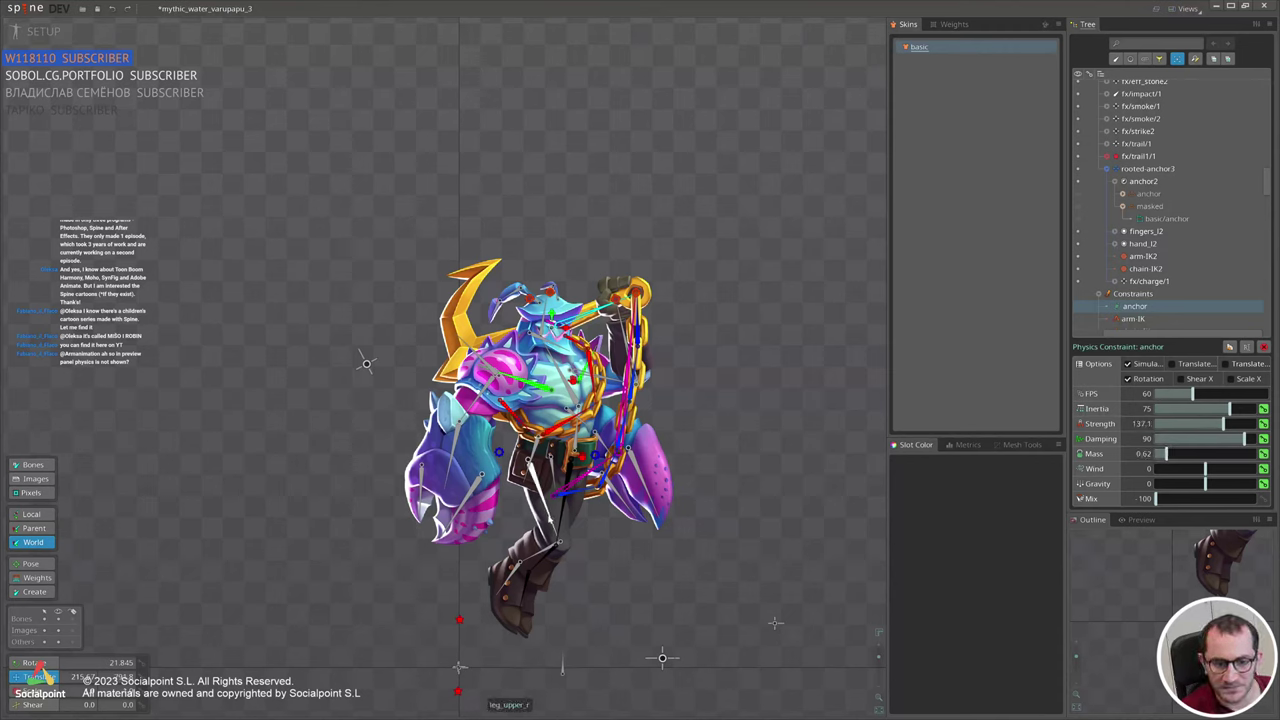
Set the anchor physics constraint's inertia to 39.59, testing the motion by moving the pelvis bone before and after the change.
left_click_drag(500, 454, 543, 514)
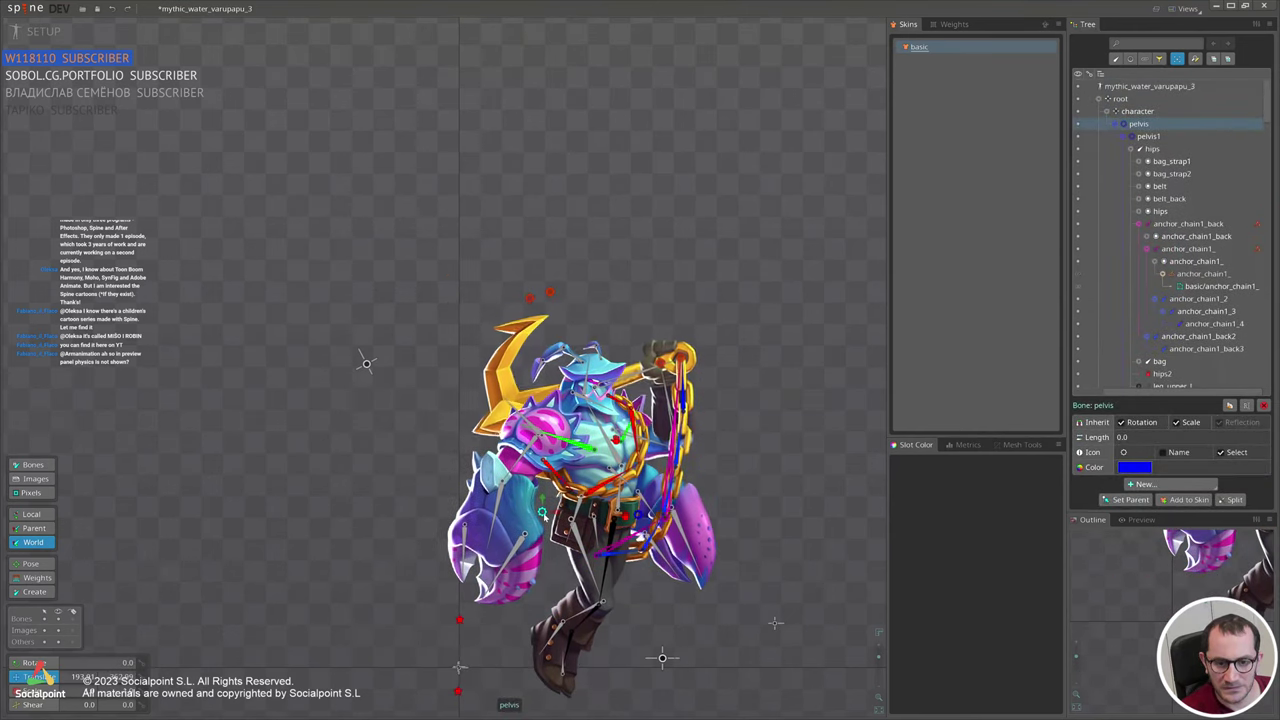
left_click(1257, 224)
left_click(1140, 306)
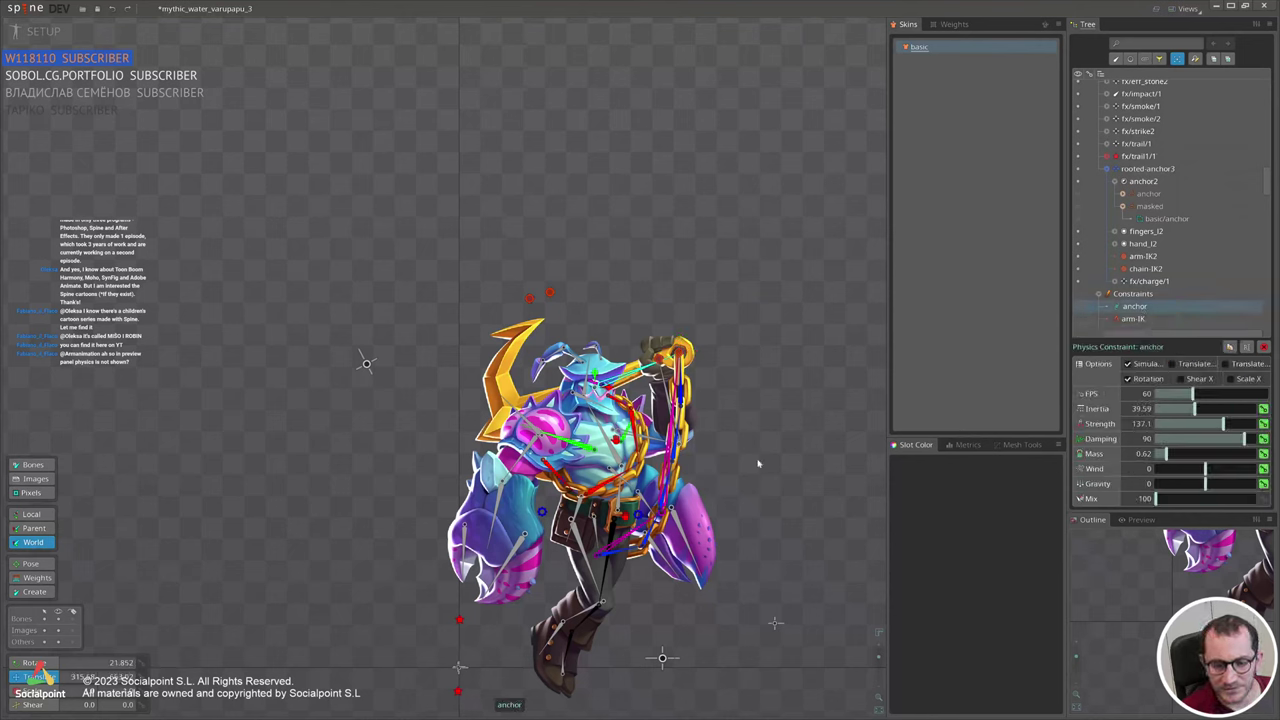
left_click_drag(543, 513, 410, 501)
key("ctrl+z")
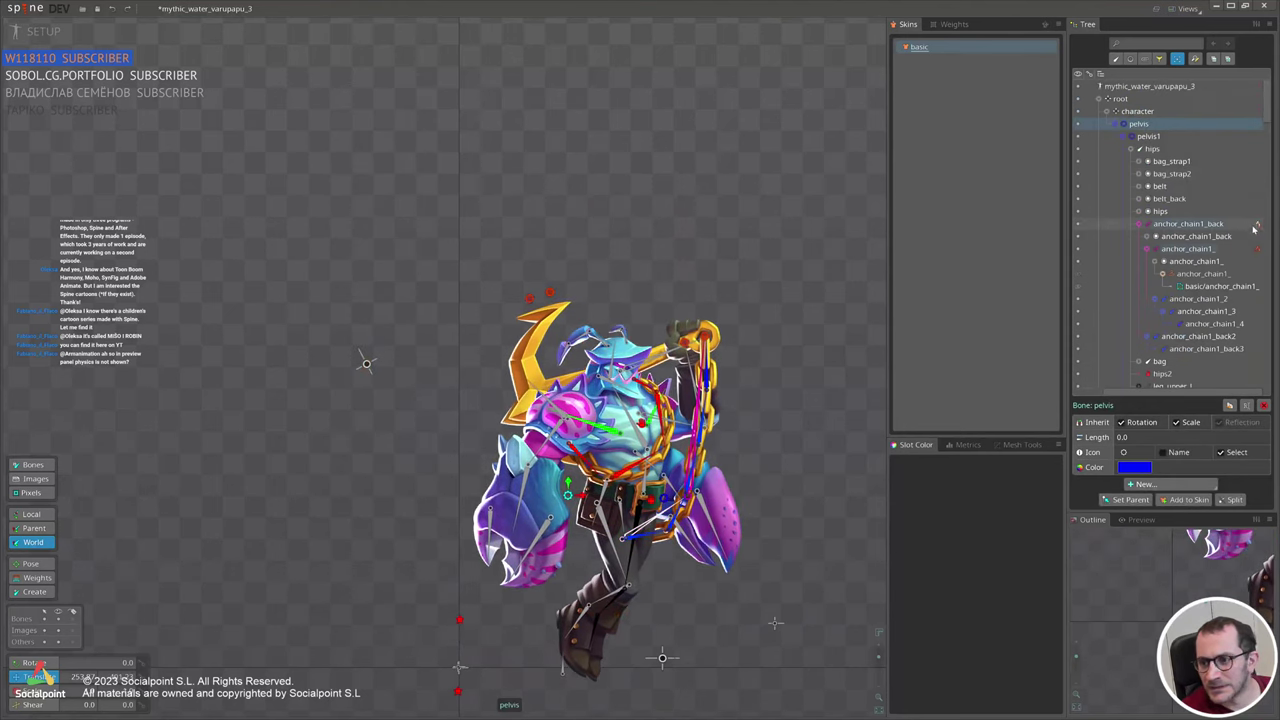
Try the anchor physics with Translate, Shear X and Scale X also enabled on a pelvis move, and undo the changes.
left_click(1258, 226)
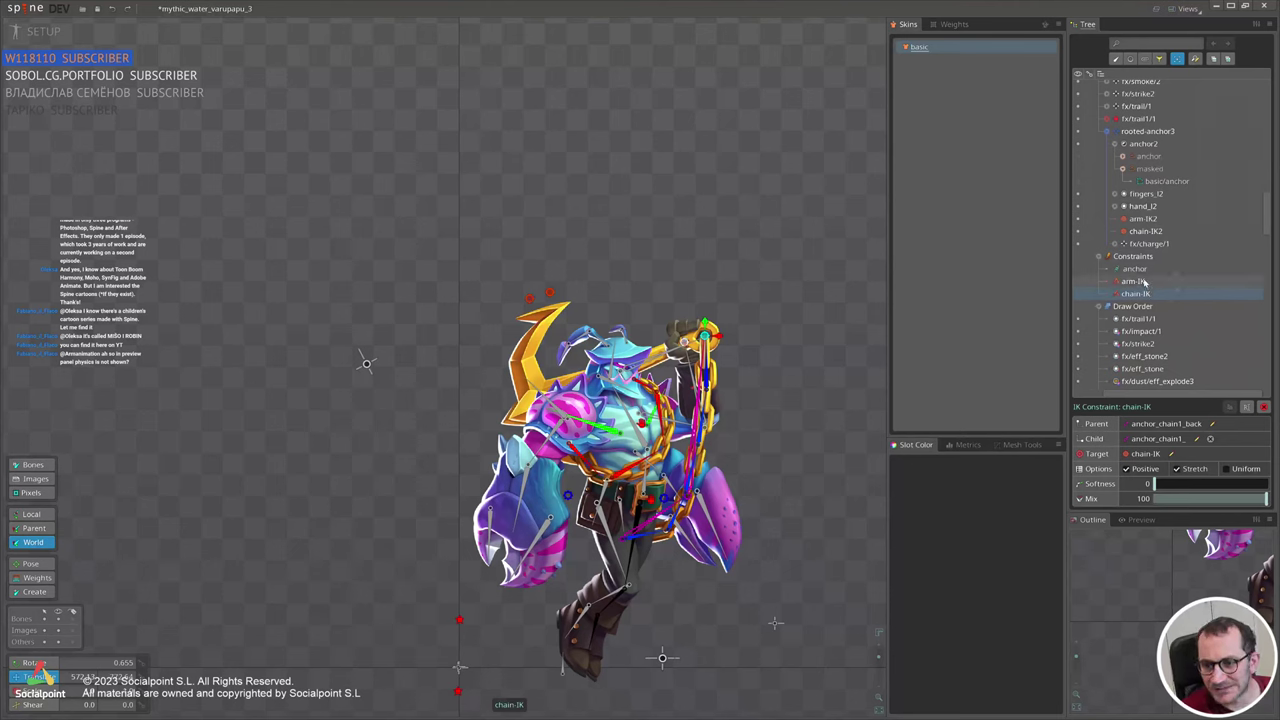
left_click(1140, 269)
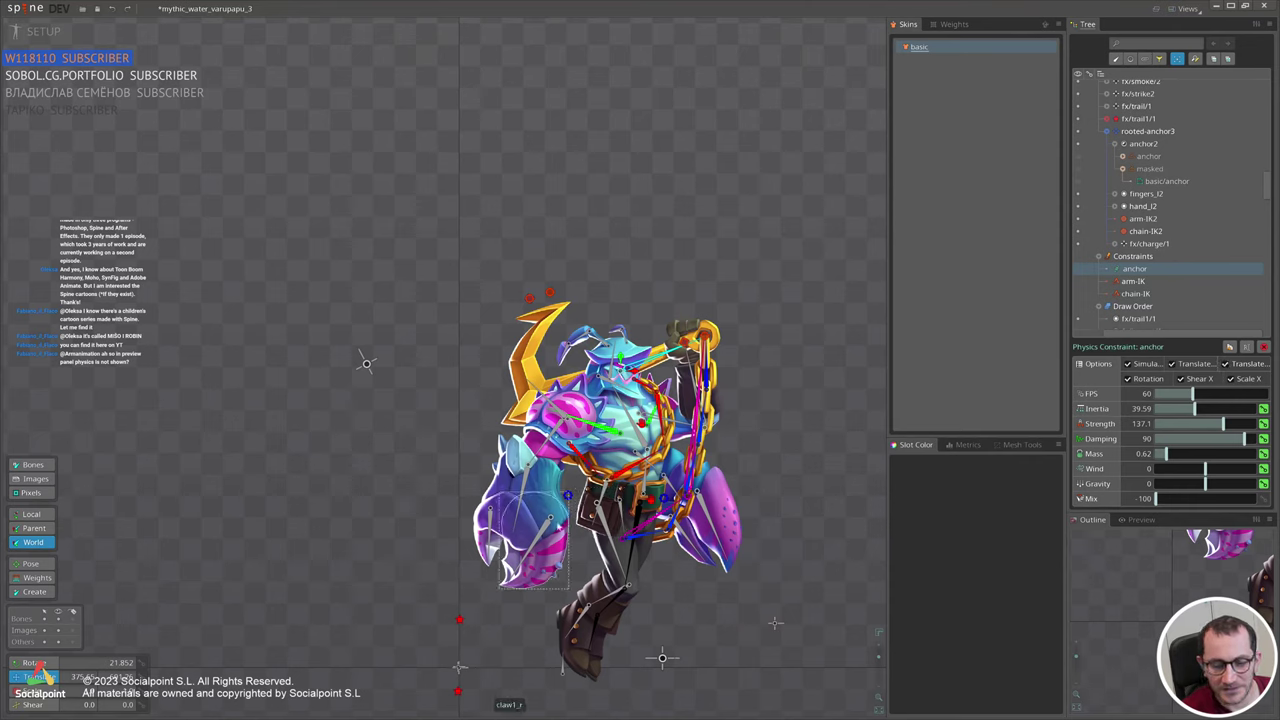
left_click_drag(568, 495, 476, 498)
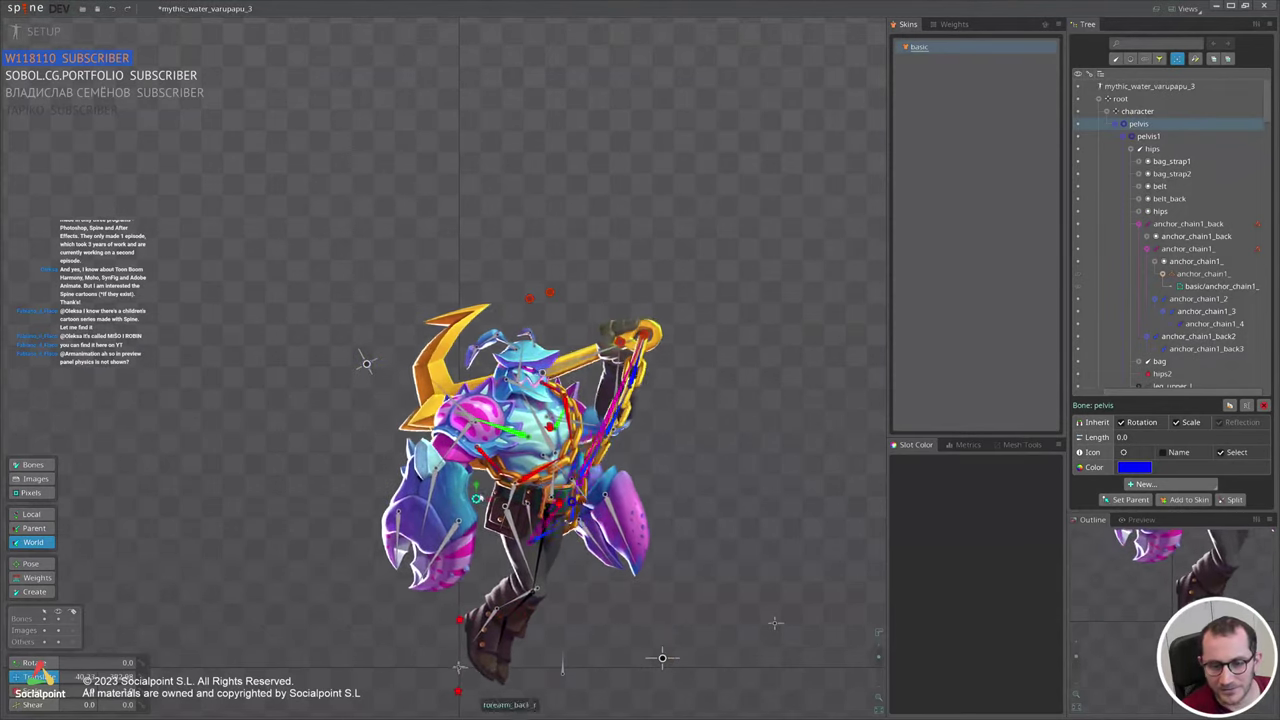
key("ctrl+z")
key("ctrl+z")
key("ctrl+z")
key("ctrl+z")
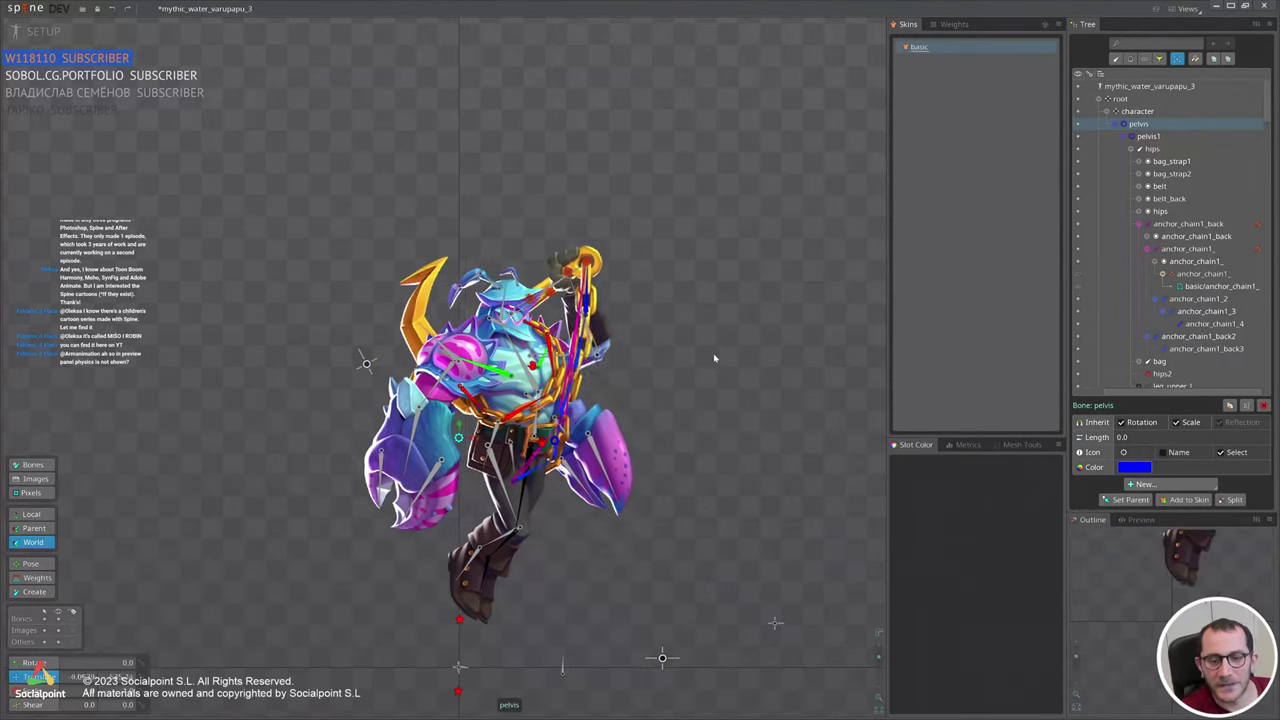
key("ctrl+z")
Check the anchor physics constraint's options, and test its motion by moving the pelvis bone vertically and sideways, undoing the last move.
left_click(1258, 225)
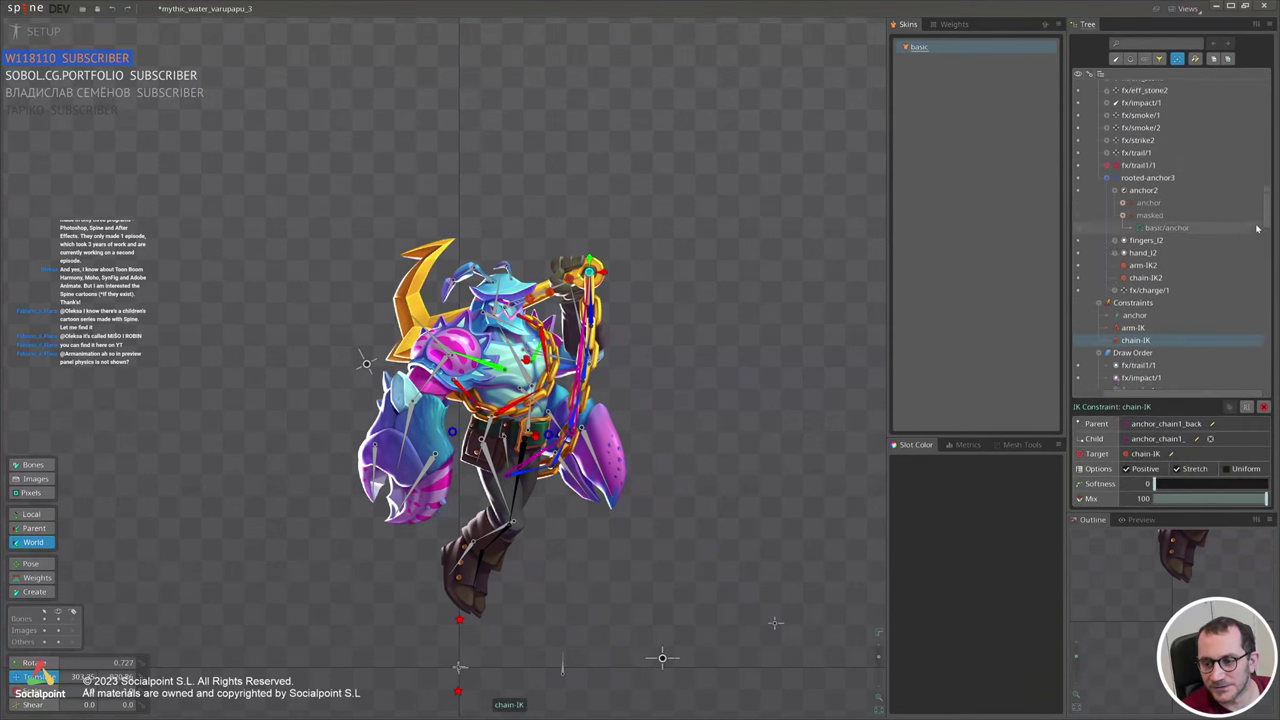
scroll(1257, 228, "down", 1)
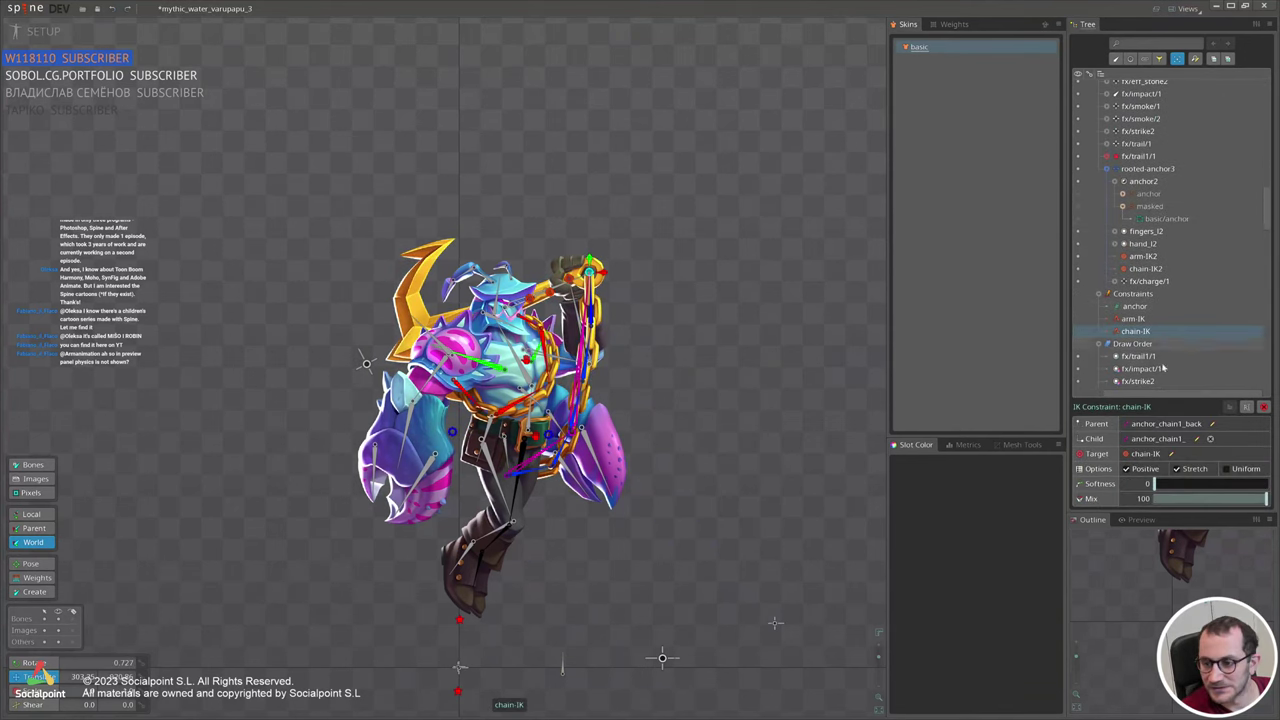
left_click(1150, 309)
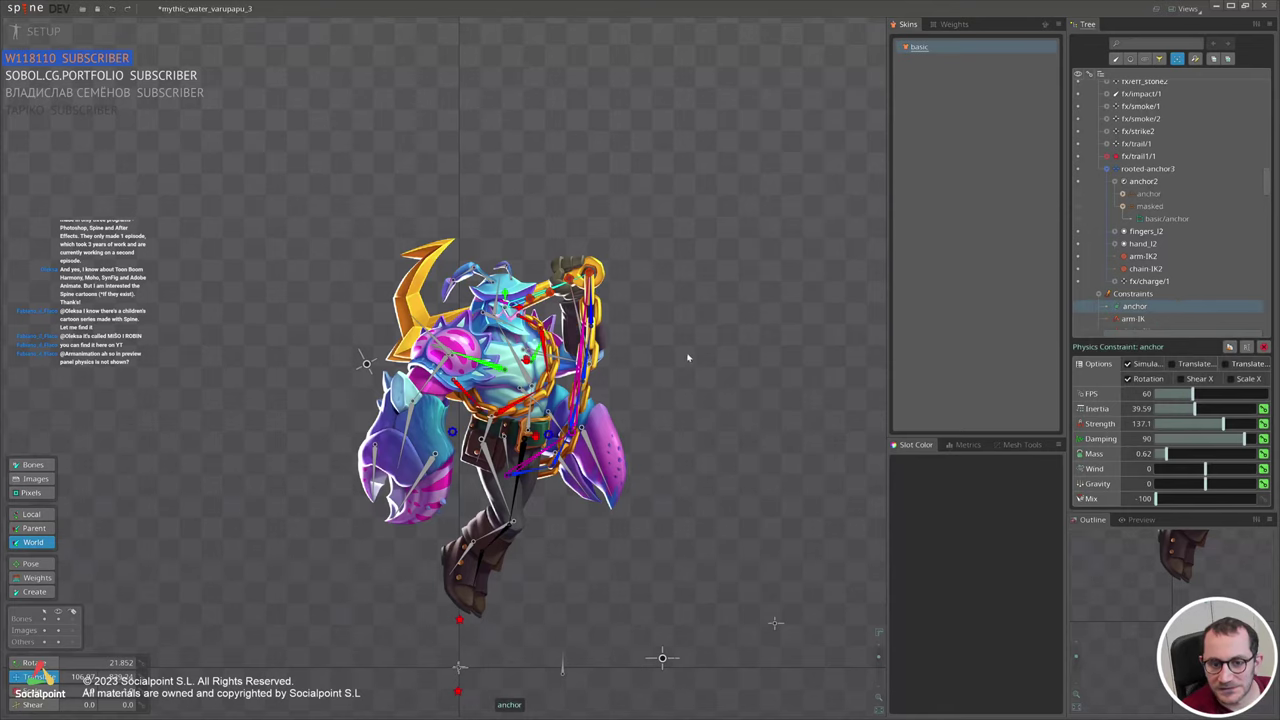
scroll(628, 304, "up", 1)
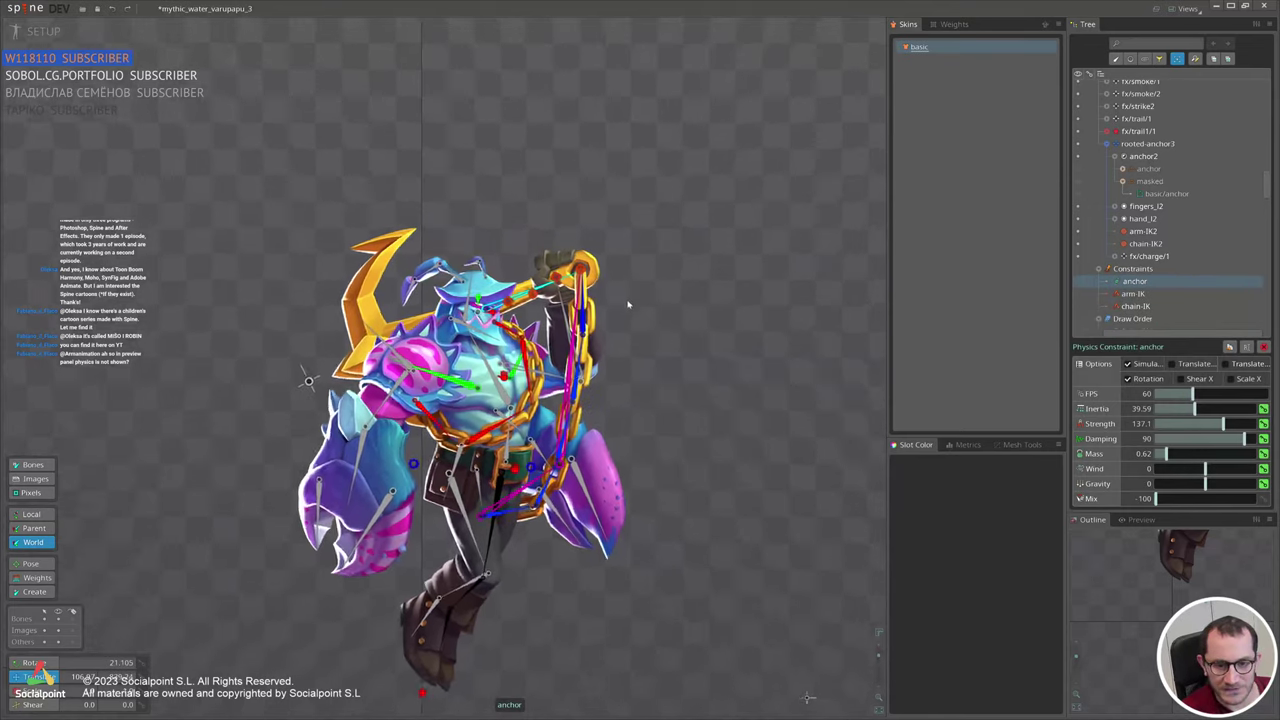
left_click(412, 465)
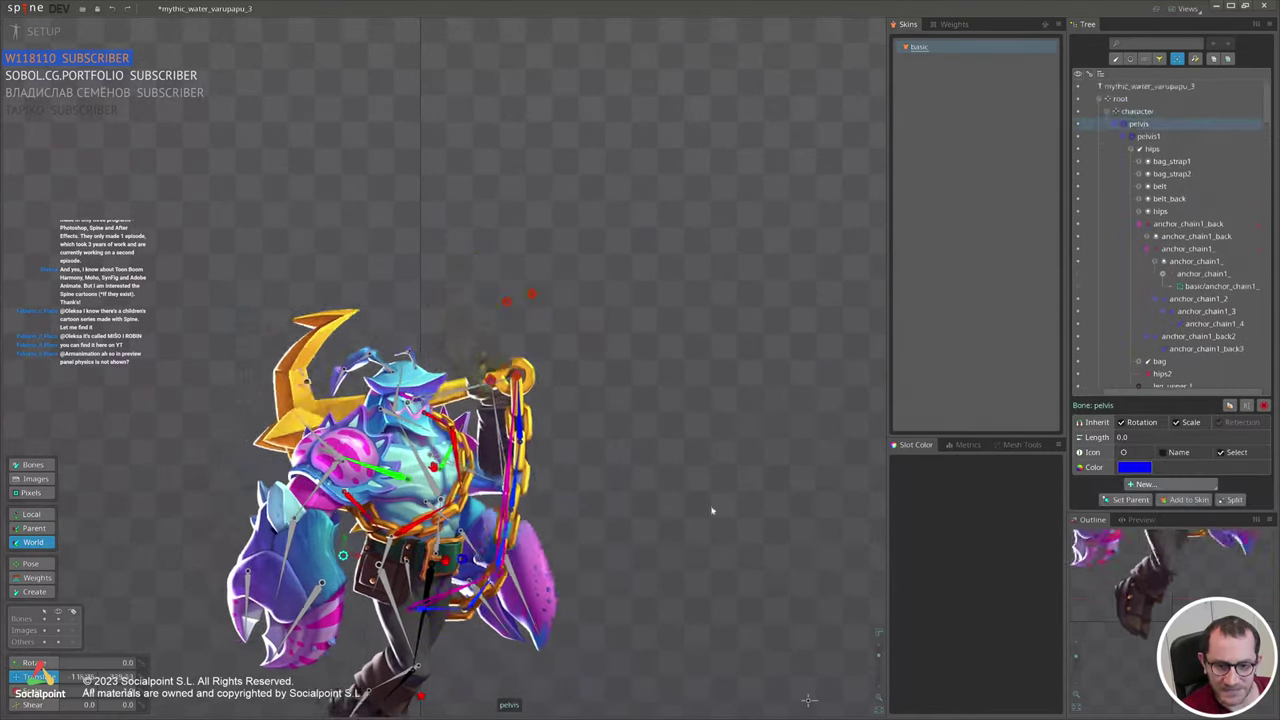
left_click_drag(773, 605, 719, 373)
left_click_drag(720, 373, 721, 311)
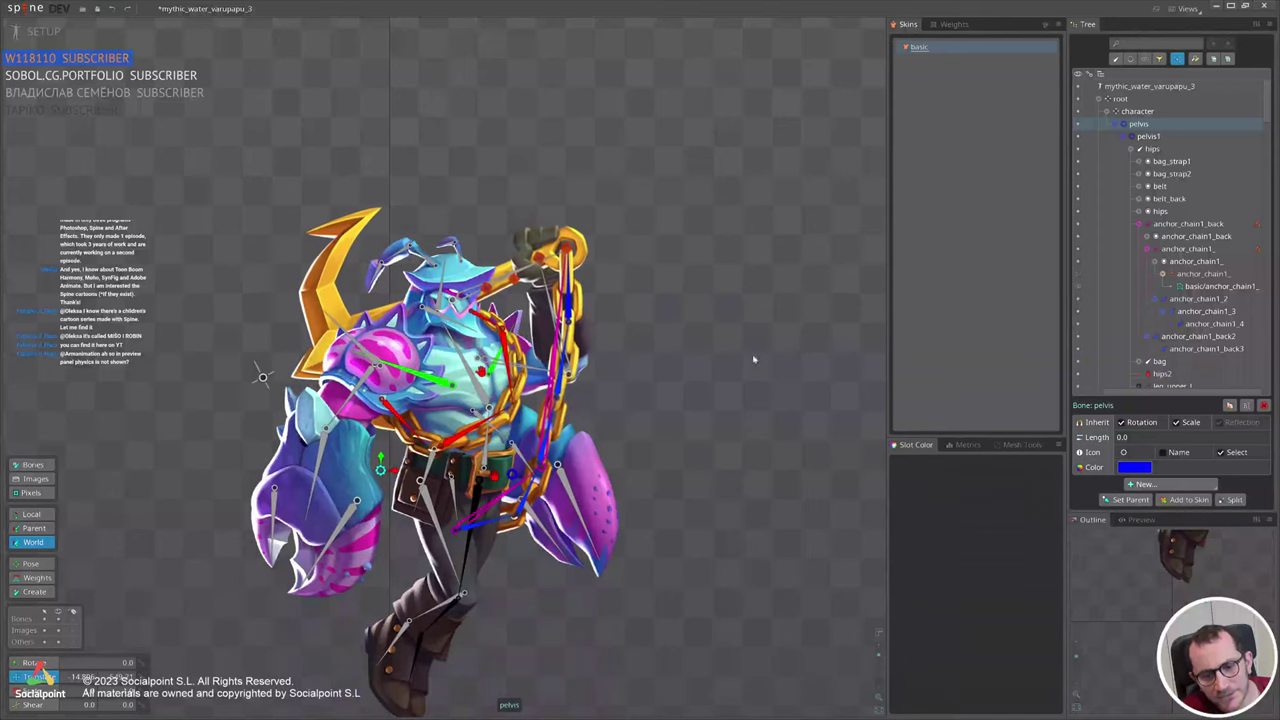
left_click_drag(769, 356, 629, 337)
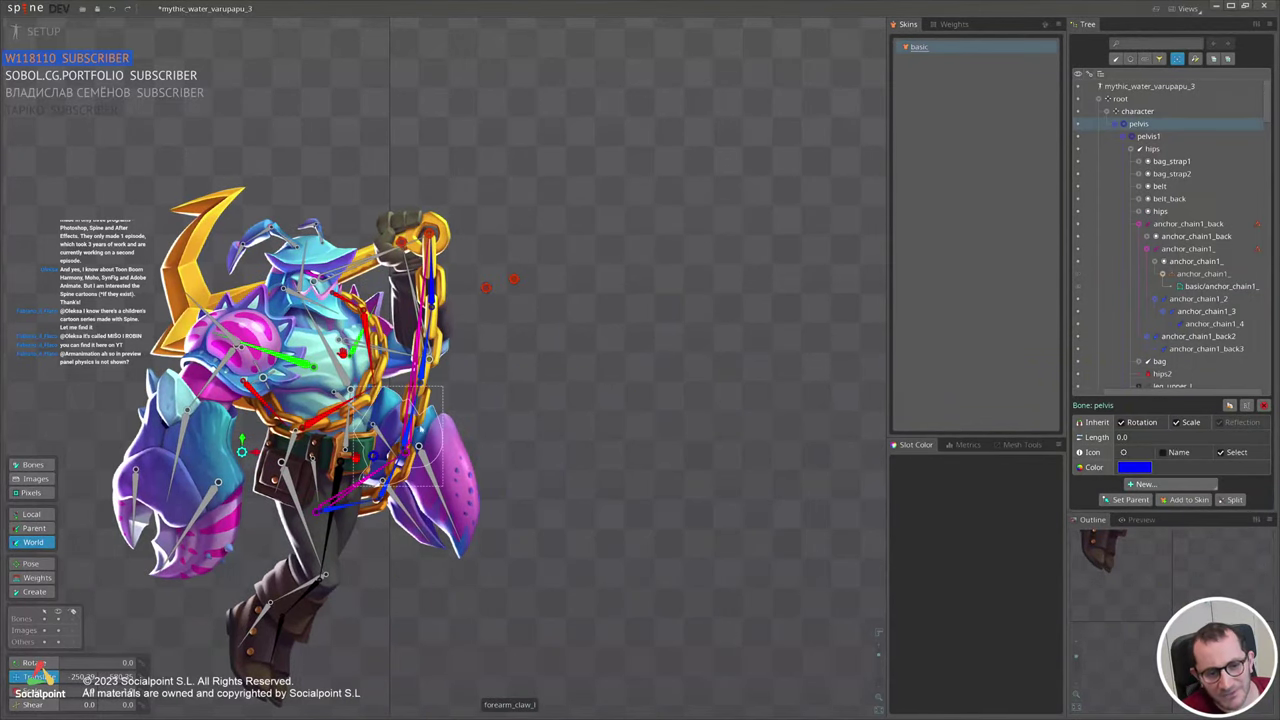
left_click_drag(593, 374, 685, 387)
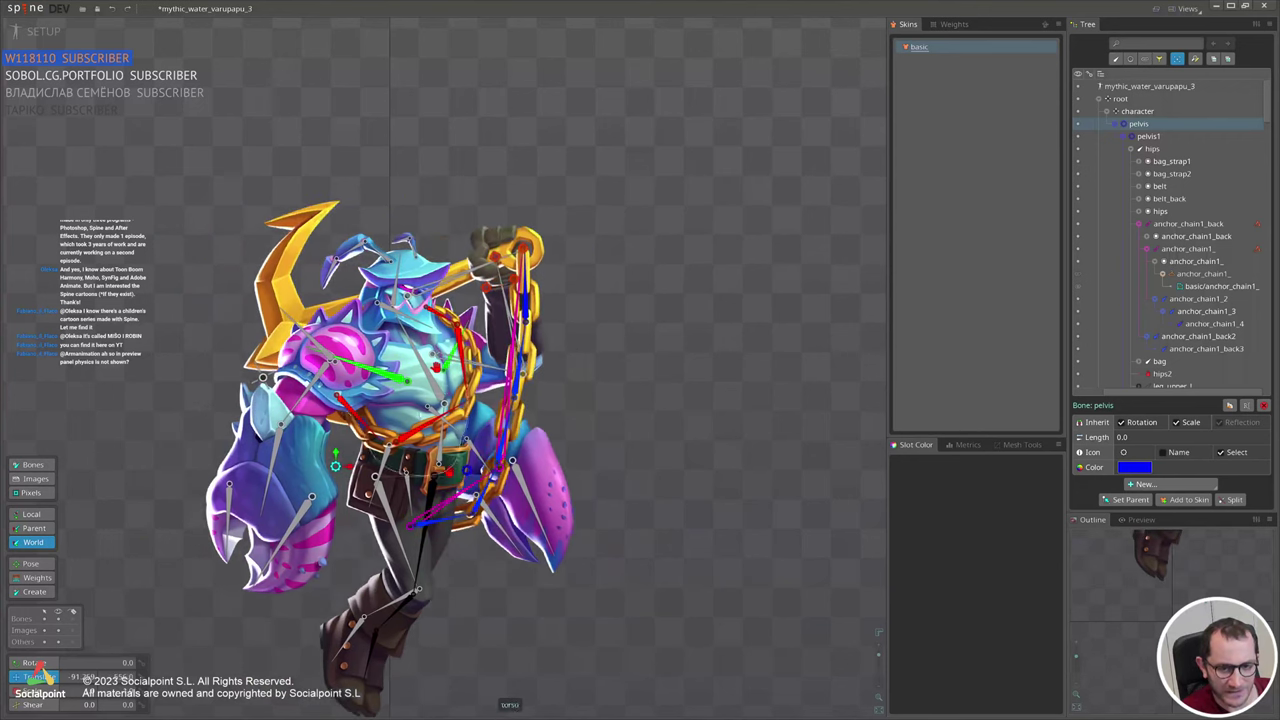
key("ctrl+z")
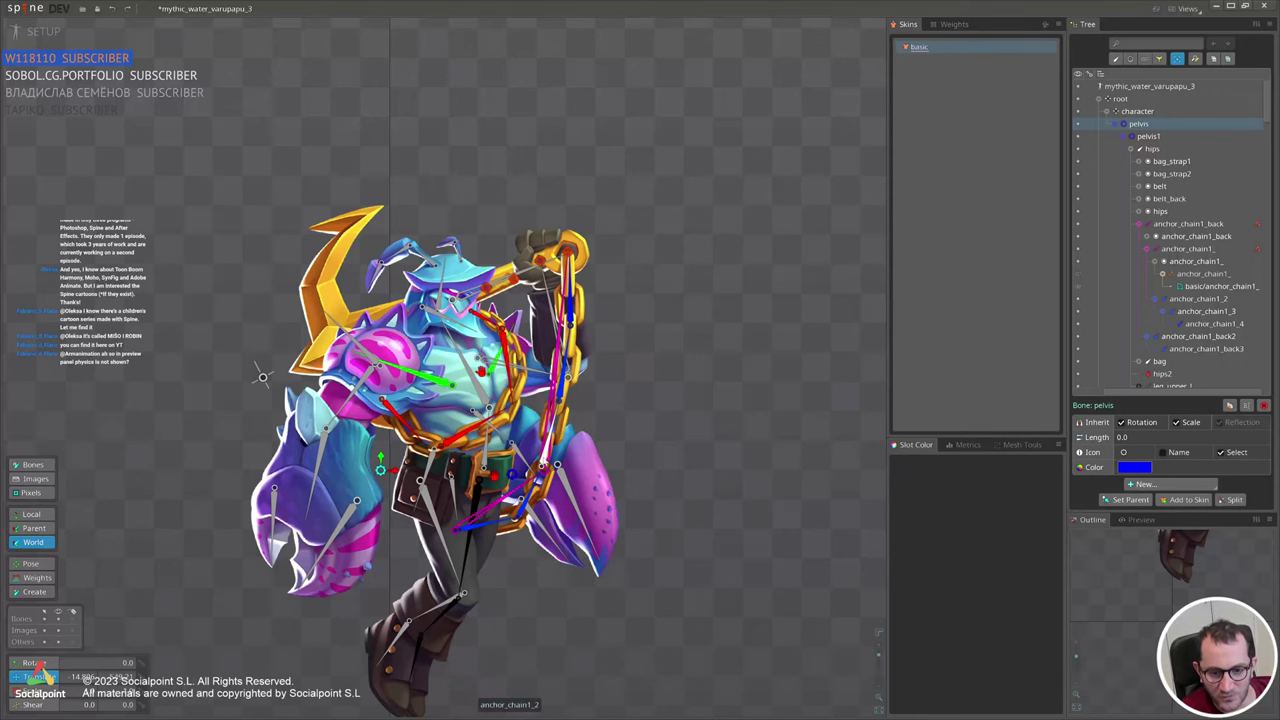
Delete the anchor_chain1_back2 and anchor_chain1_2 bones together with their child bones.
left_click(549, 461)
left_click(498, 525)
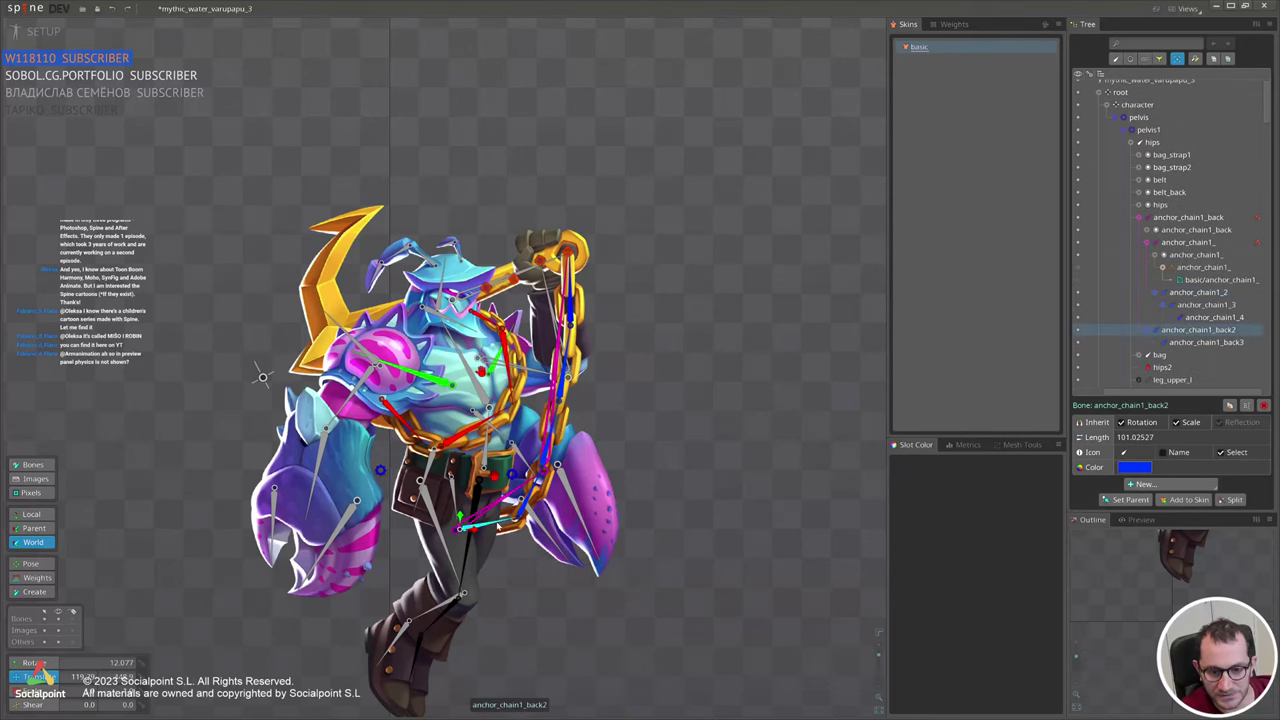
key("Delete")
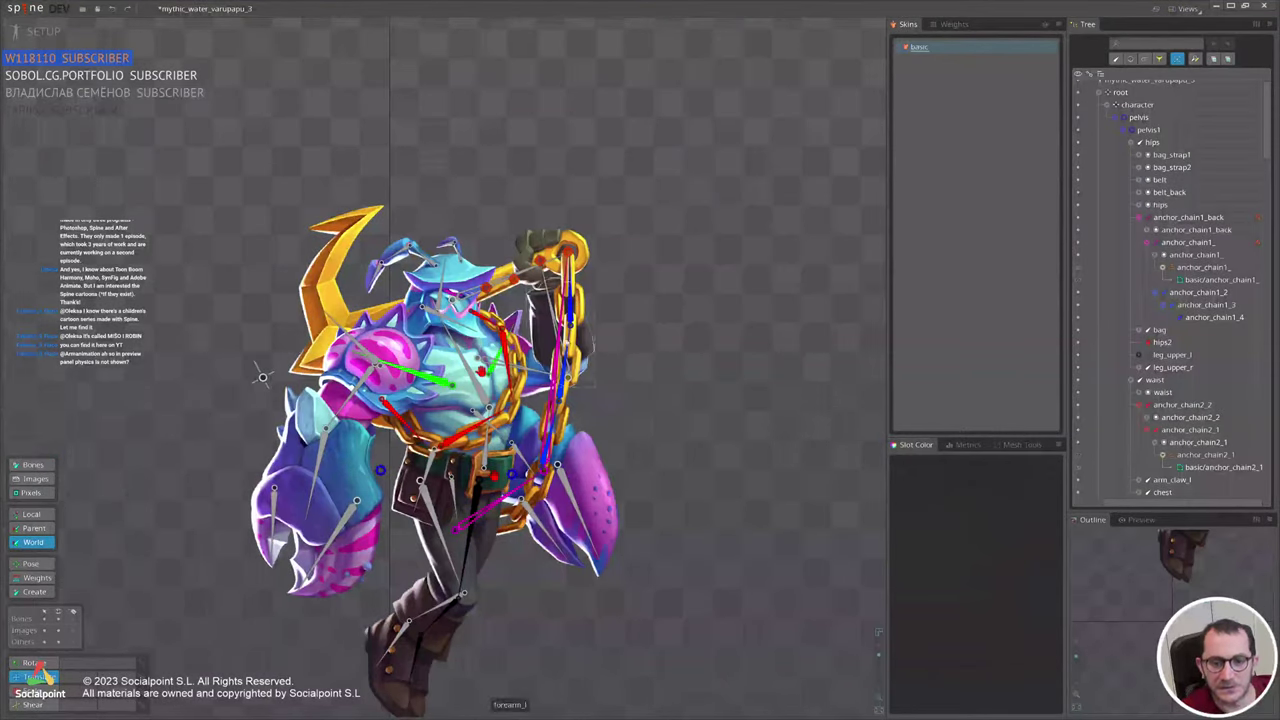
left_click(549, 440)
key("Delete")
key("Return")
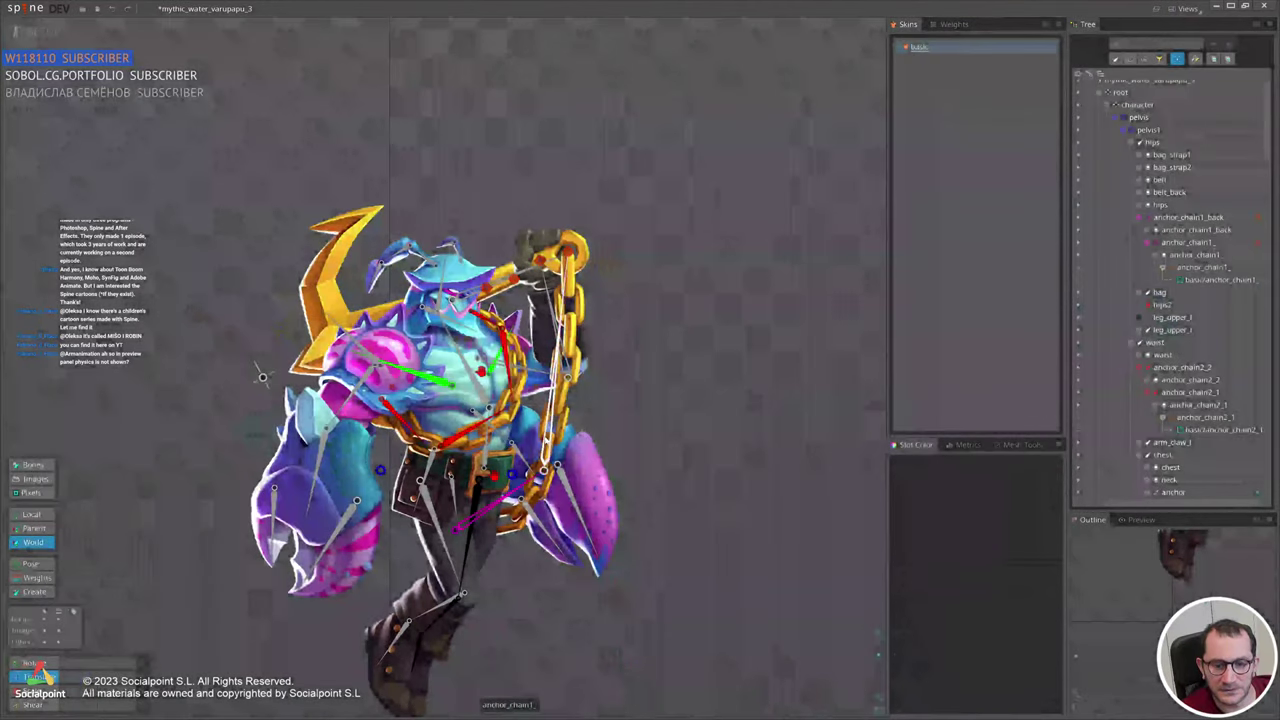
Try deleting the remaining anchor_chain1_back bone with its children, and undo the deletion.
left_click(503, 499)
key("Delete")
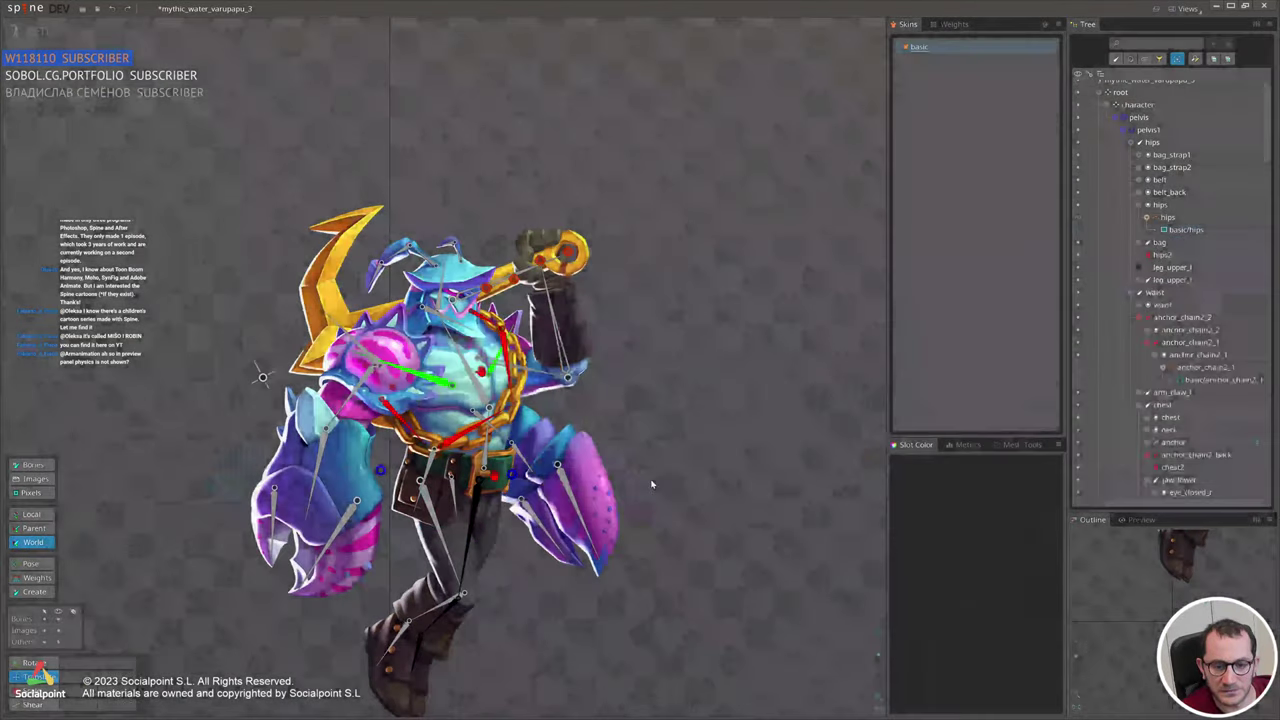
key("ctrl+z")
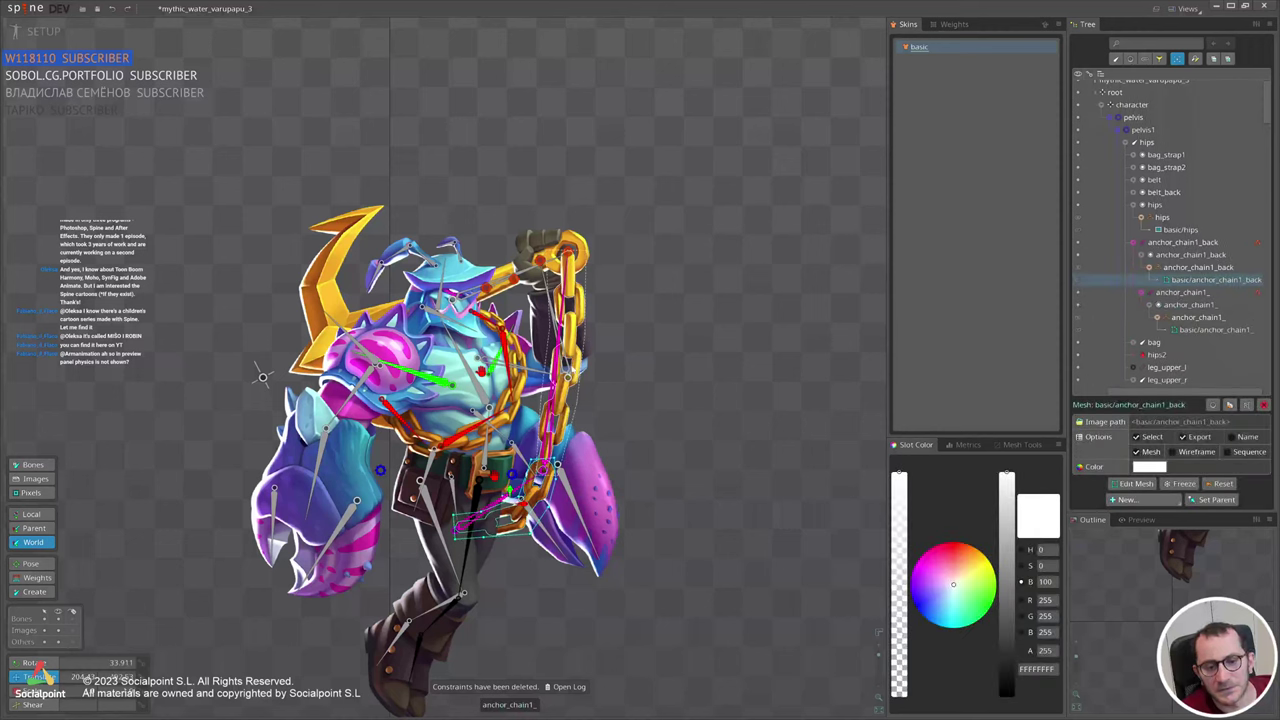
Reparent the anchor_chain1_back and anchor_chain1_ slots to the hips bone, and delete the leftover anchor_chain1 bones.
left_click(1174, 256)
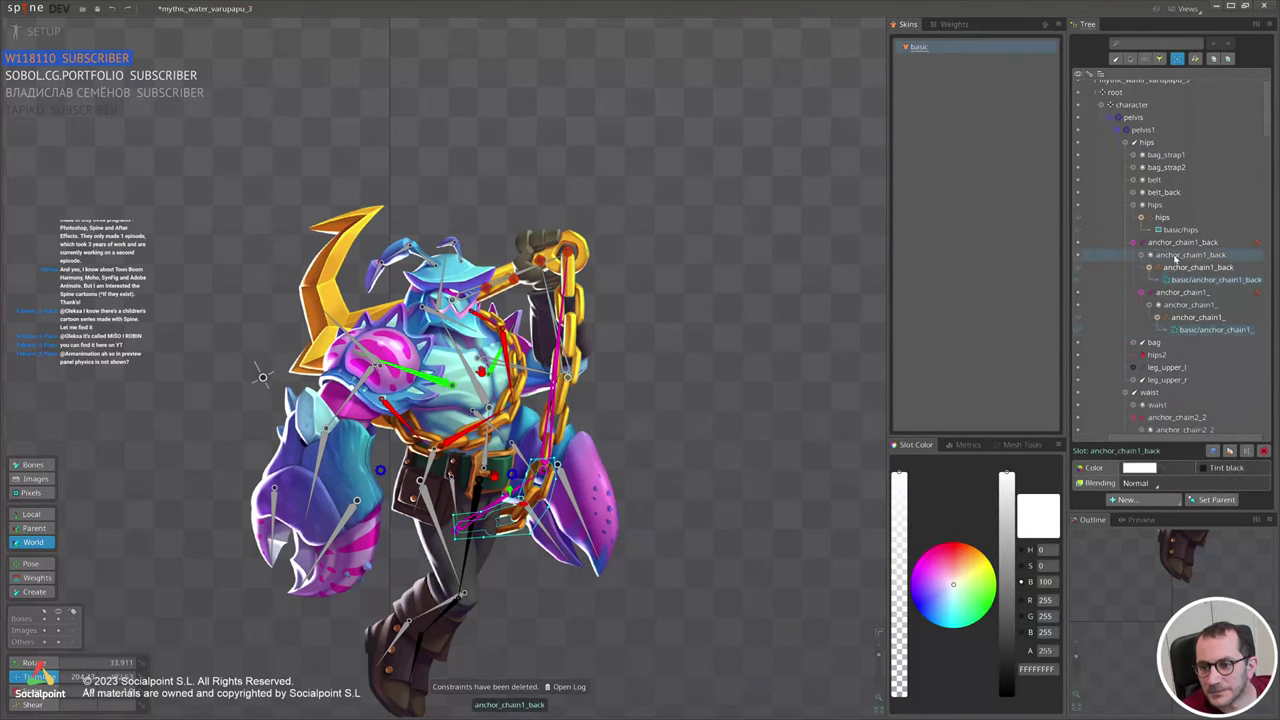
left_click(1173, 305, "ctrl")
key("p")
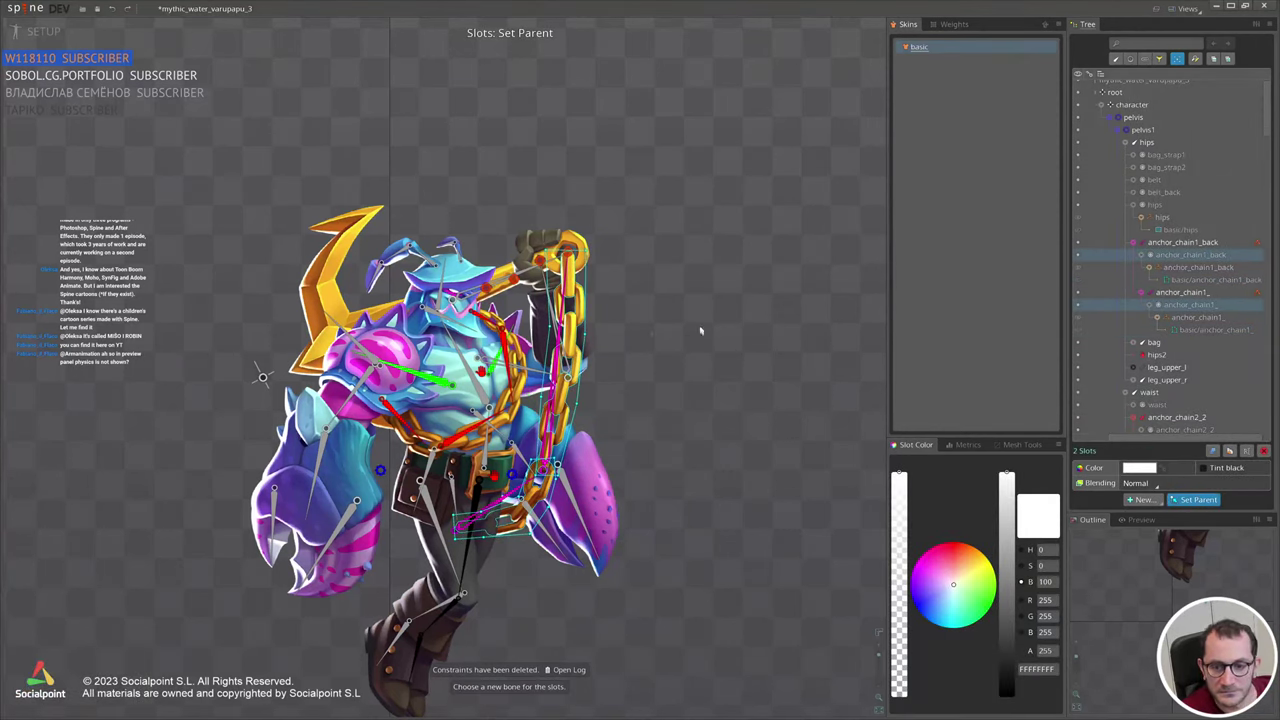
left_click(1150, 142)
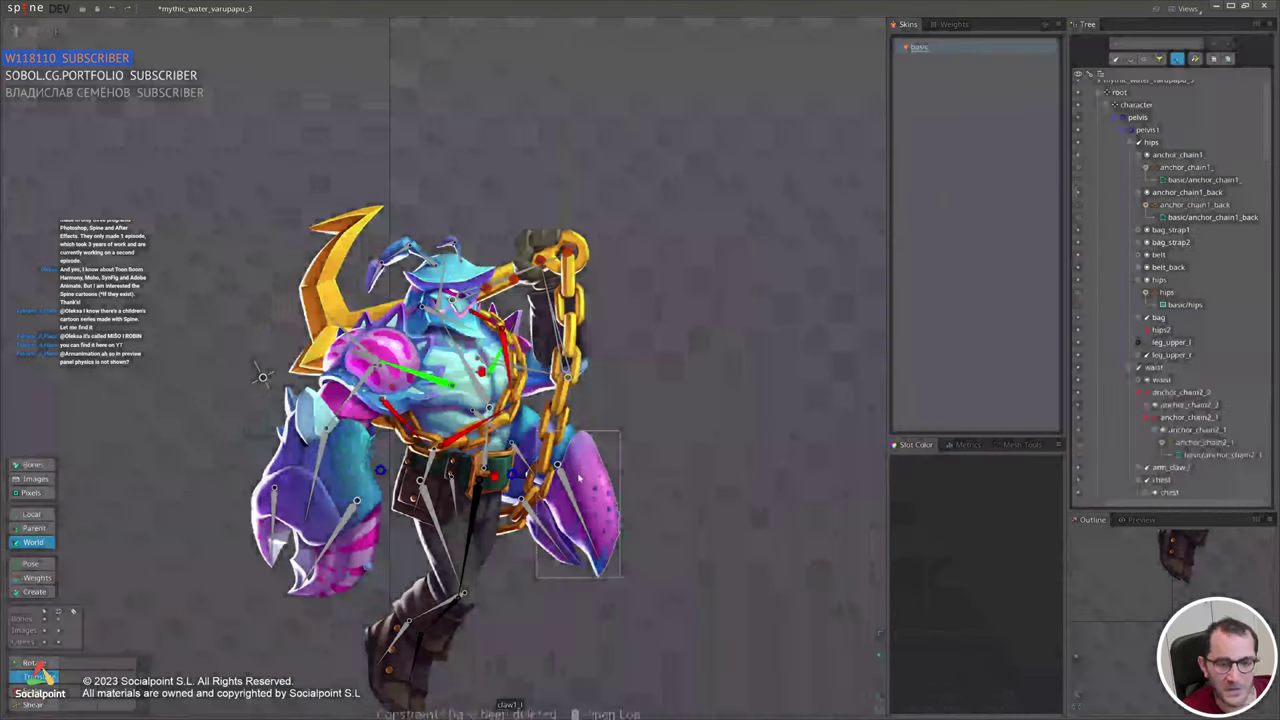
left_click(612, 468)
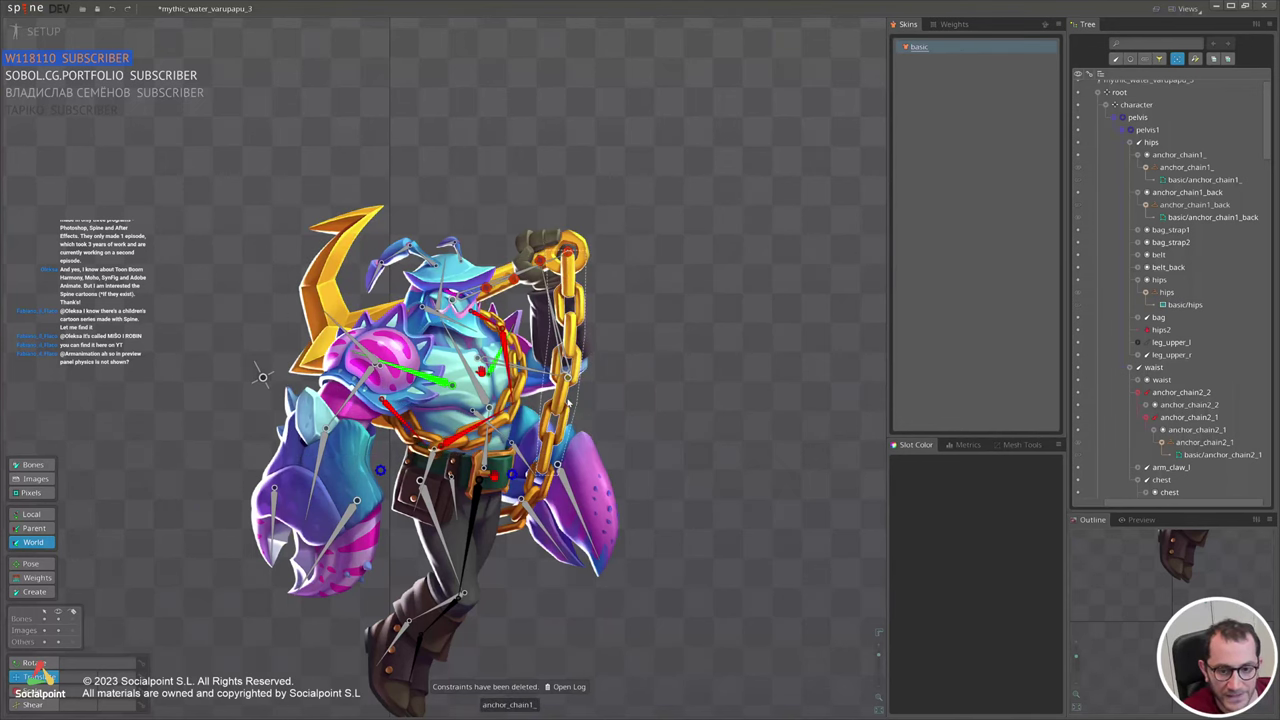
Create a zero-length child bone of the hips bone on the lower part of the hanging anchor chain, beside the belt.
left_click(568, 403)
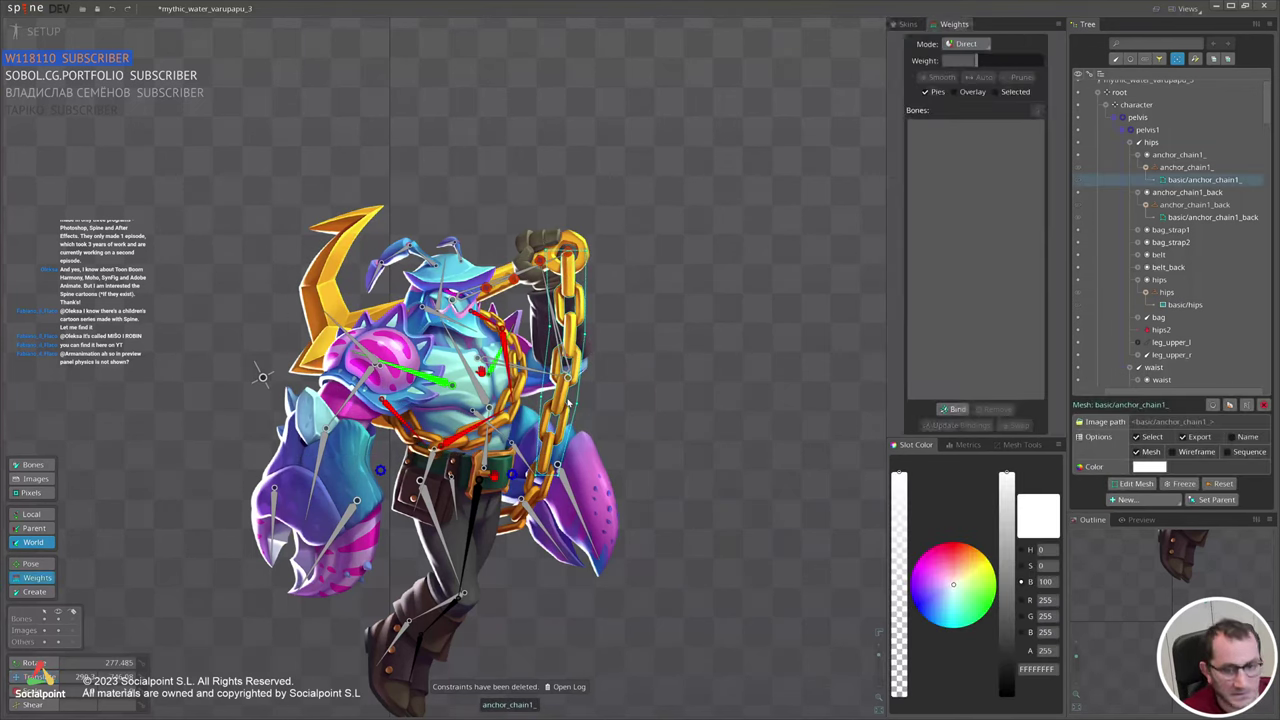
key("space")
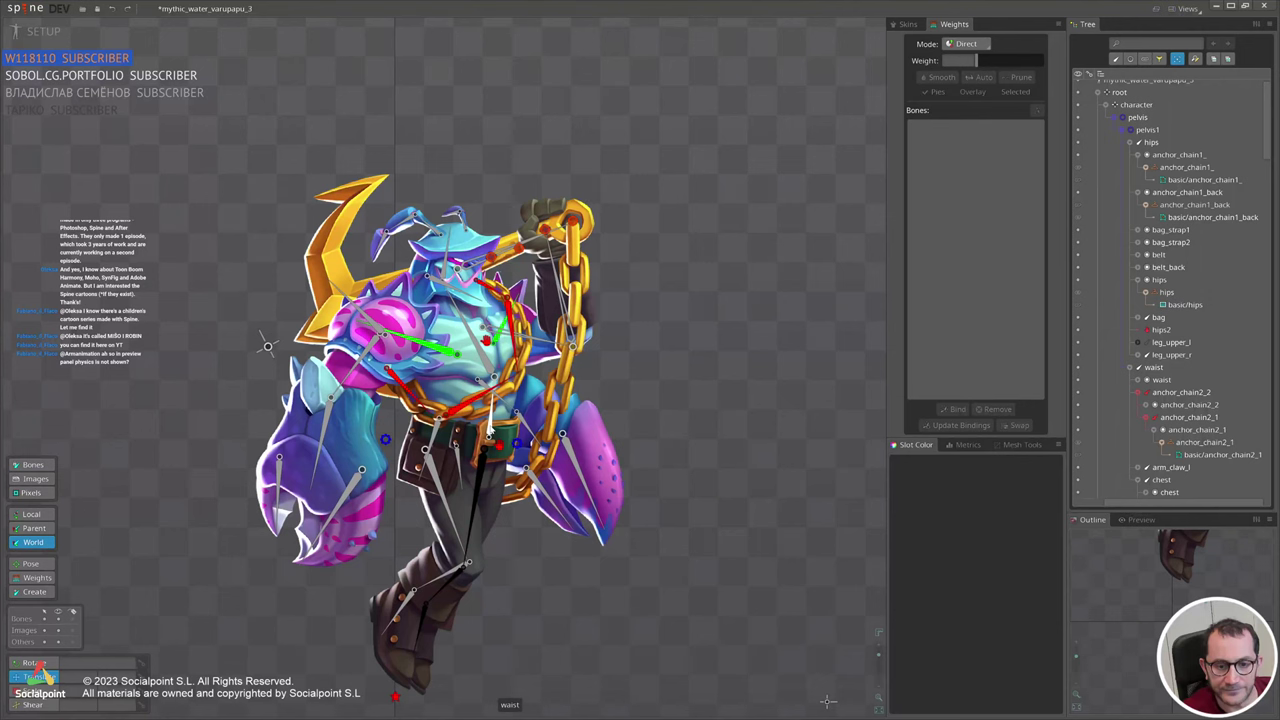
left_click(490, 428)
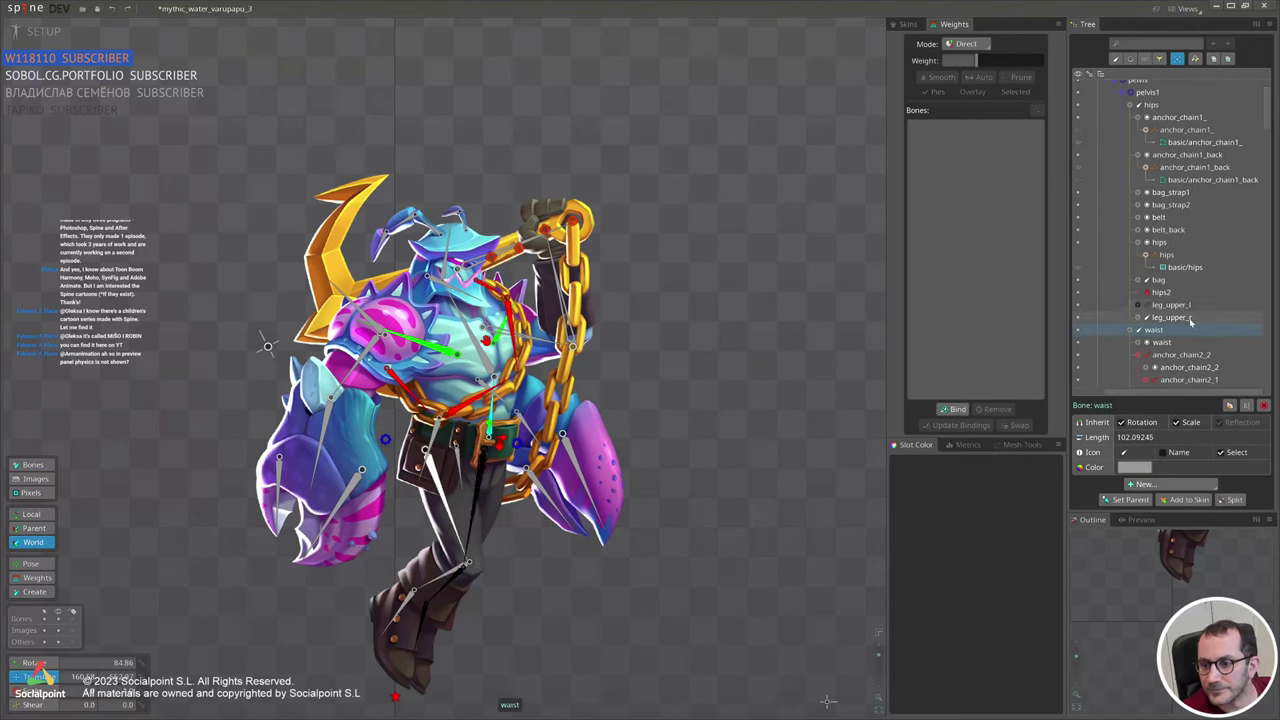
left_click(1215, 104)
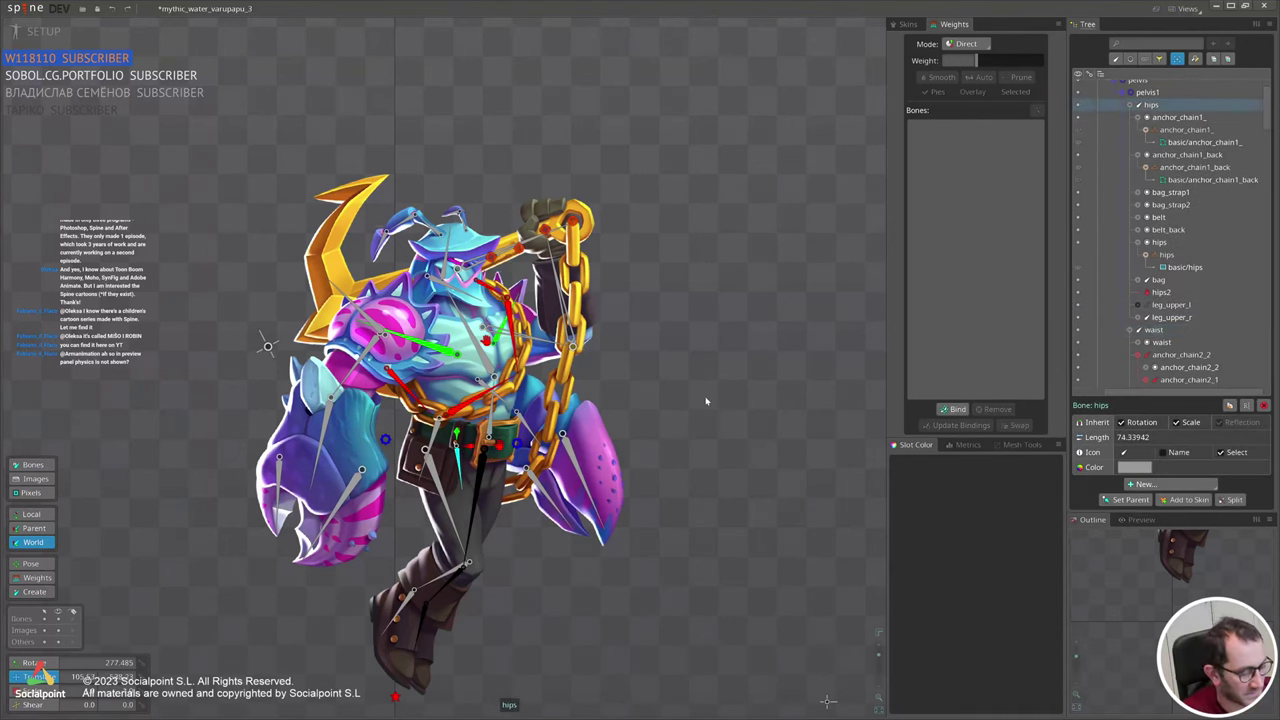
key("n")
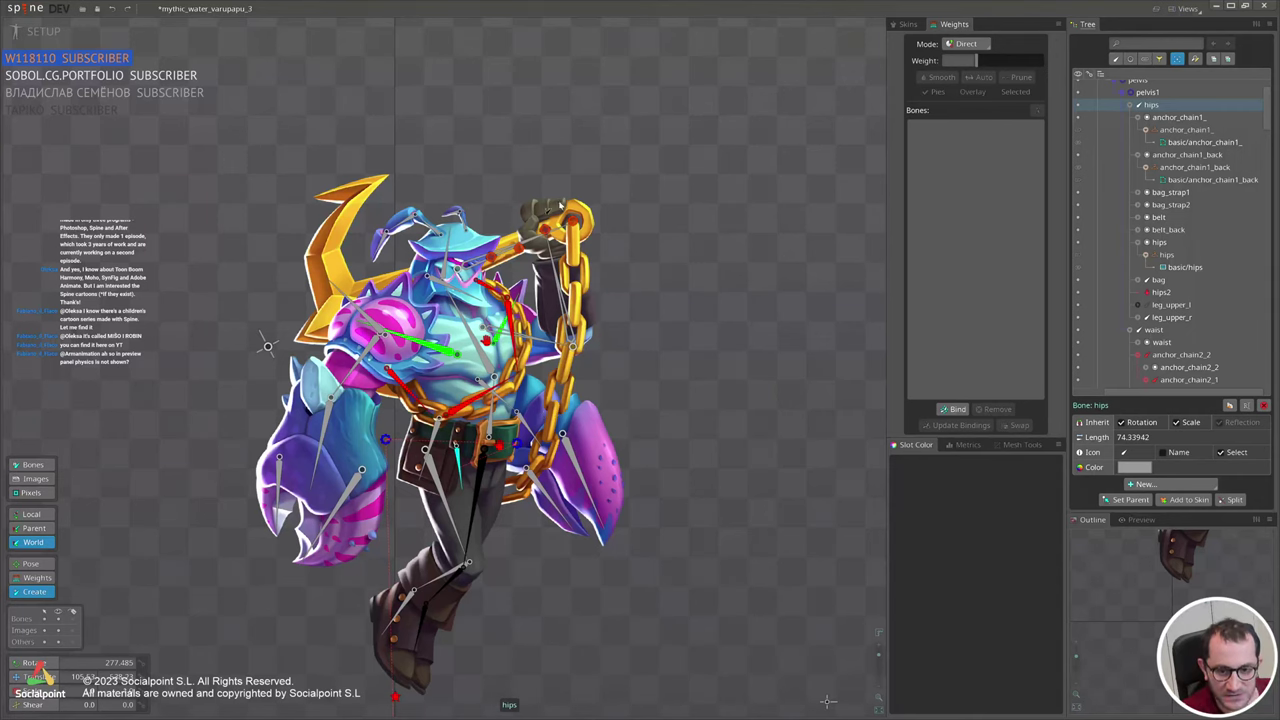
left_click(555, 425)
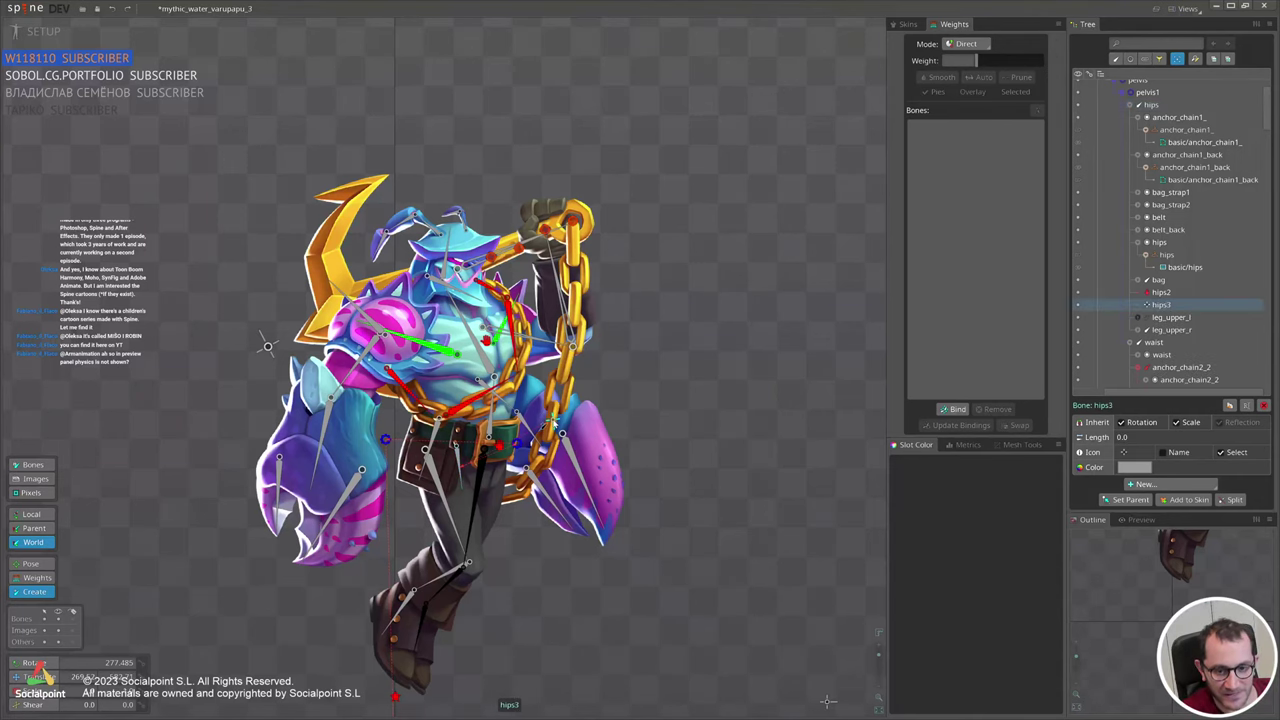
key("v")
Bind the anchor_chain1_ and anchor_chain1_back meshes together to the hips3 and chain-IK bones.
left_click(573, 376)
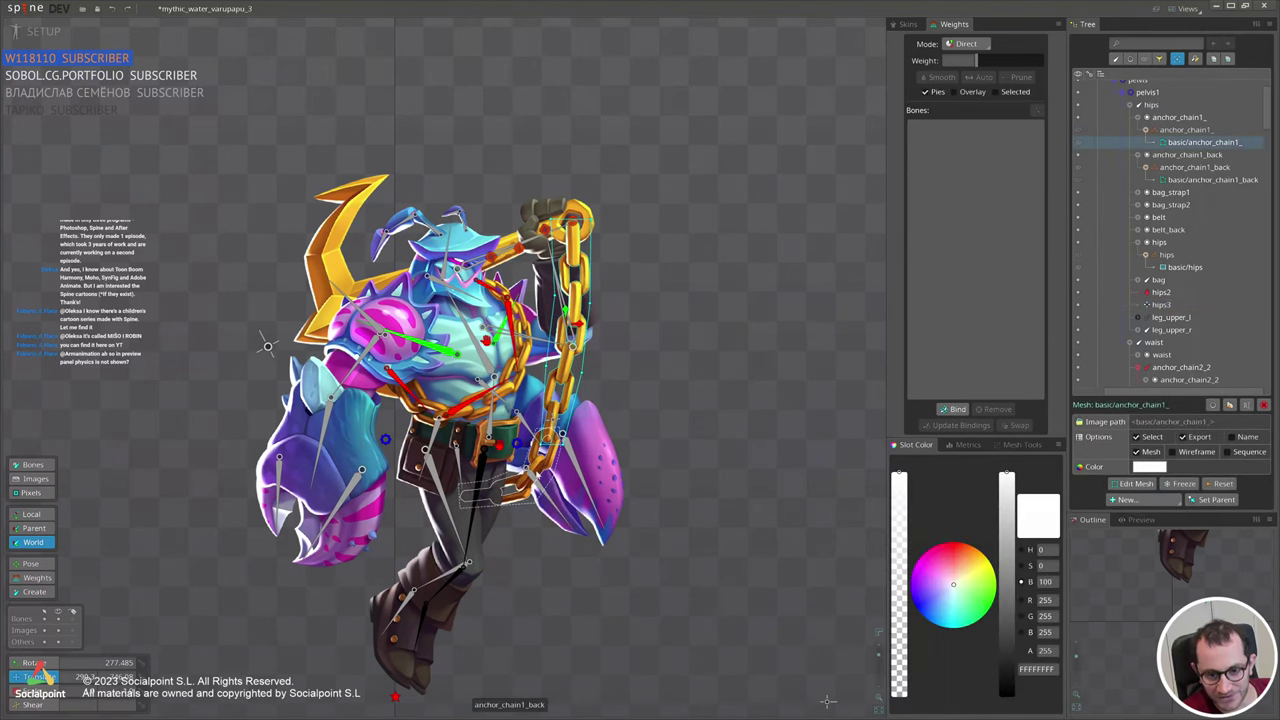
left_click(537, 475, "ctrl")
left_click(960, 411)
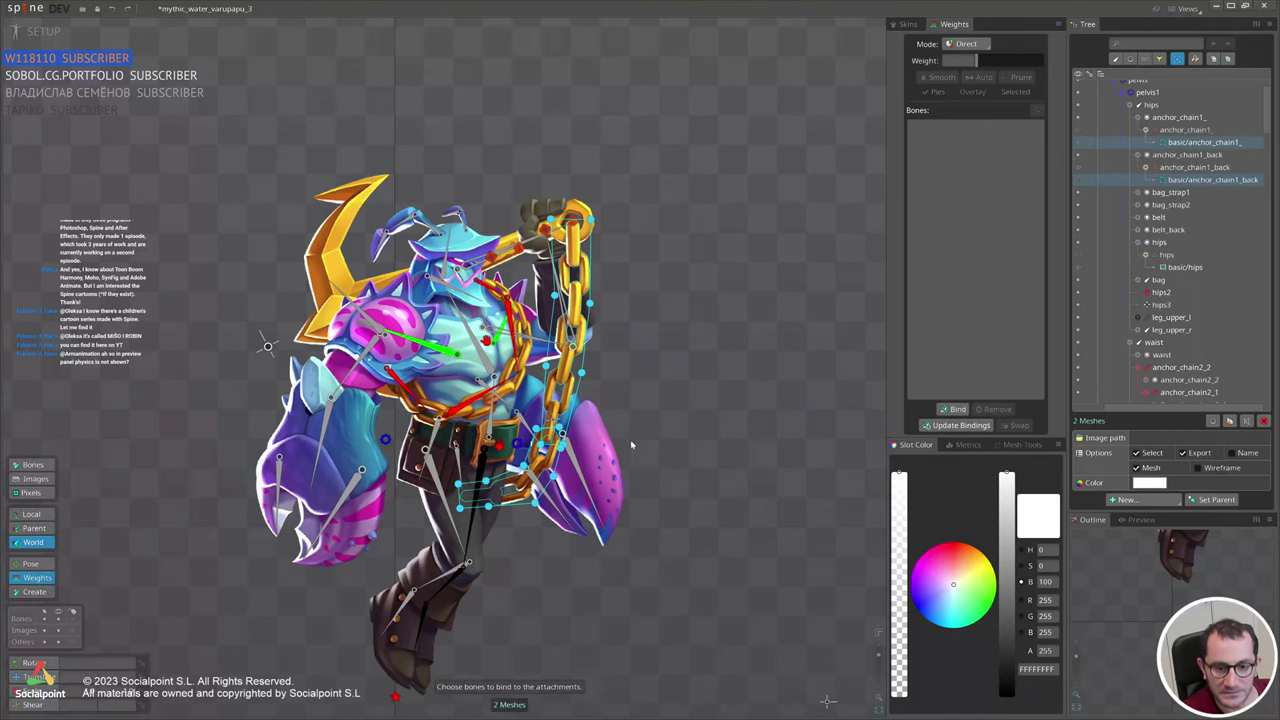
scroll(540, 462, "up", 2)
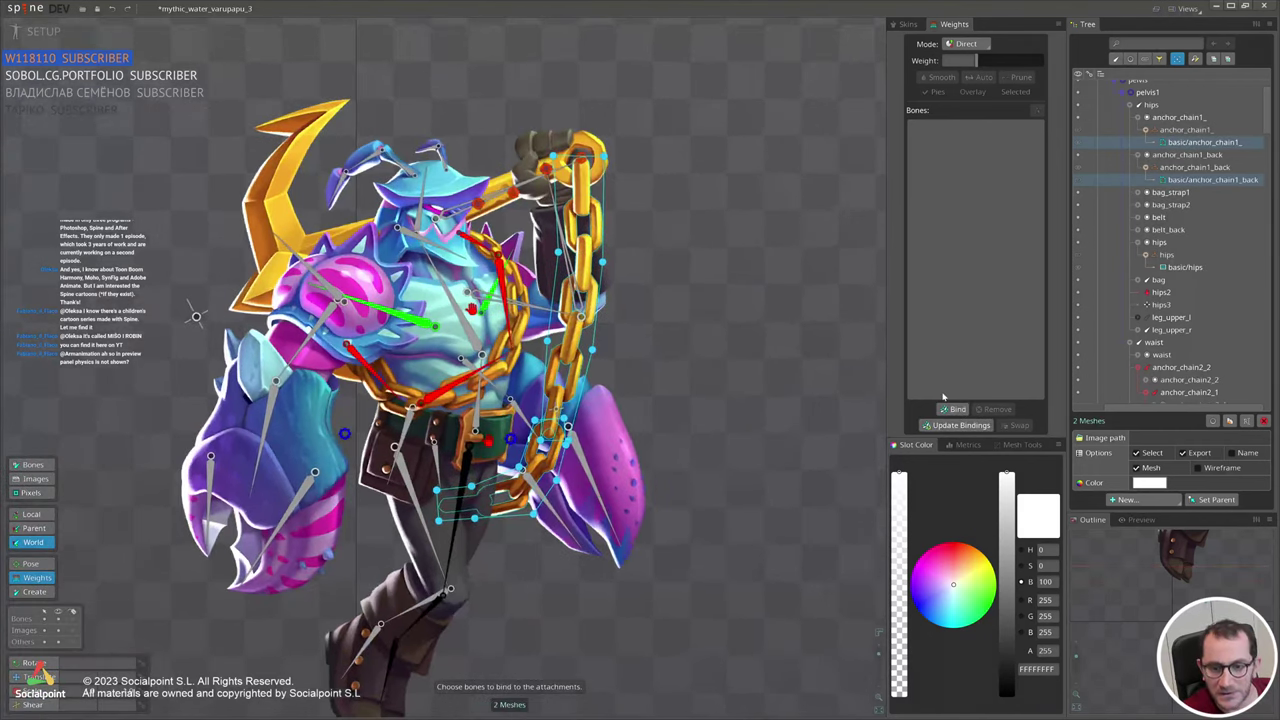
left_click(952, 410)
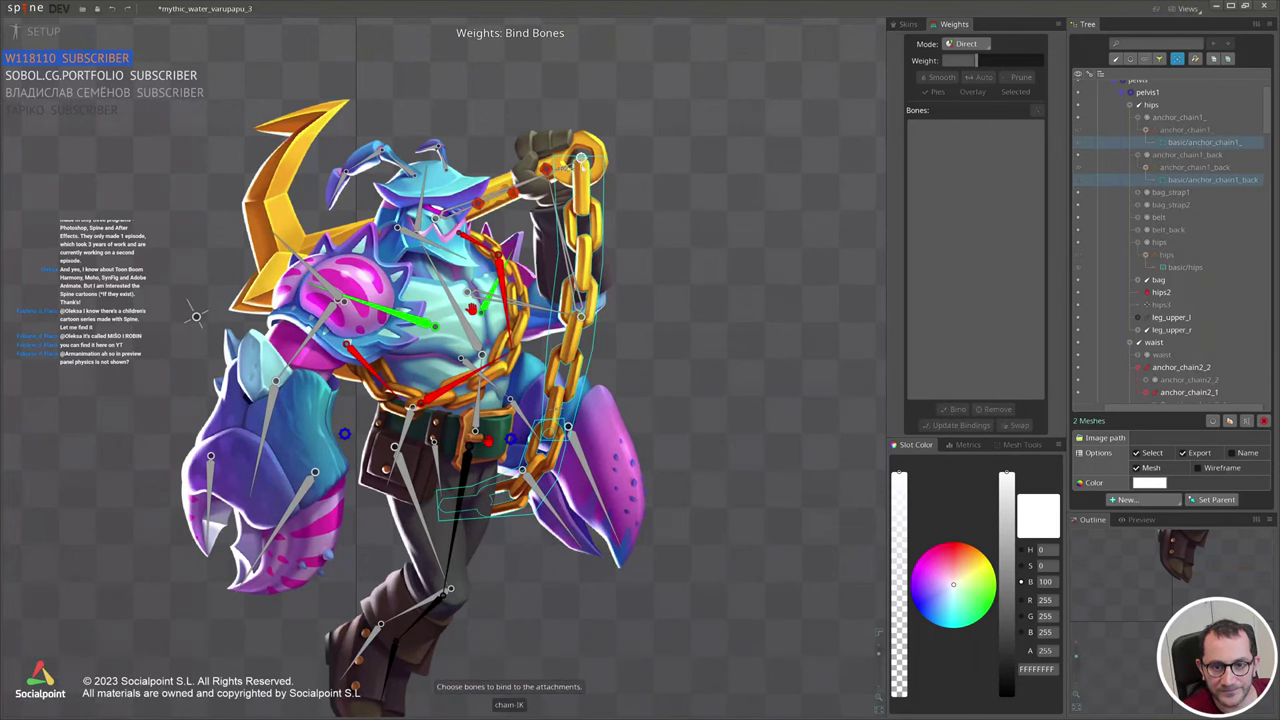
key("Escape")
key("Escape")
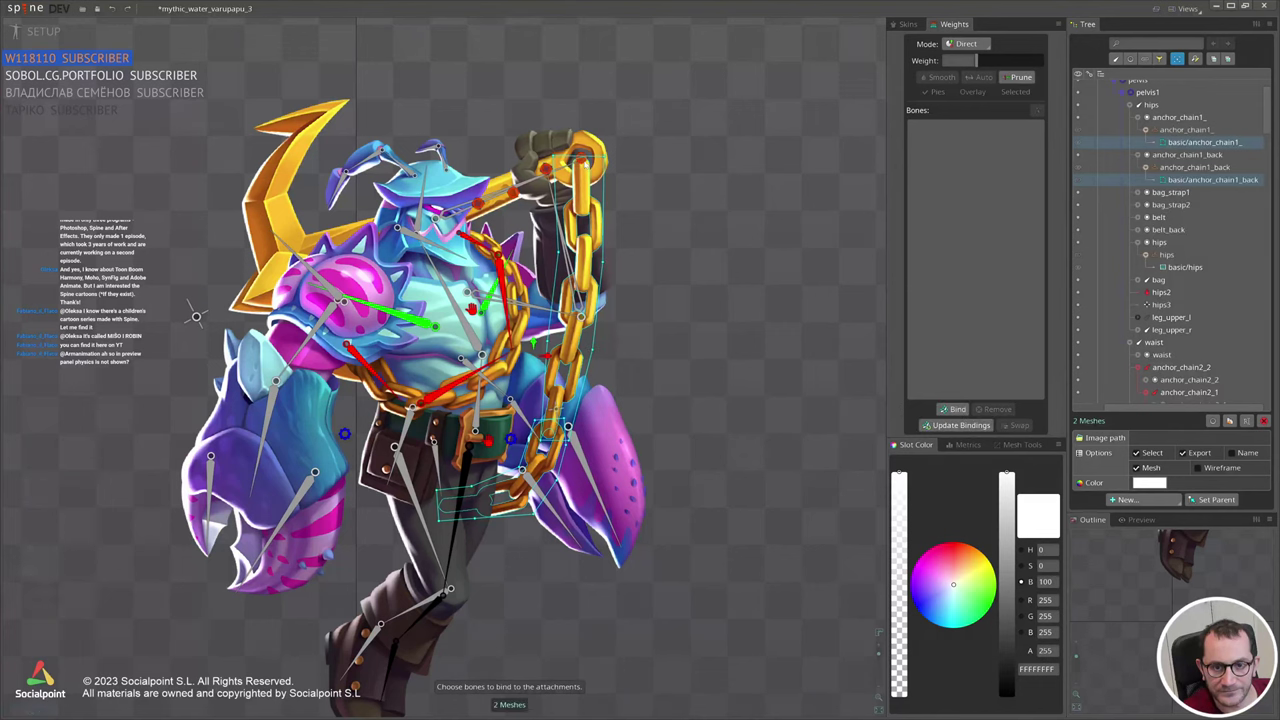
left_click(581, 158)
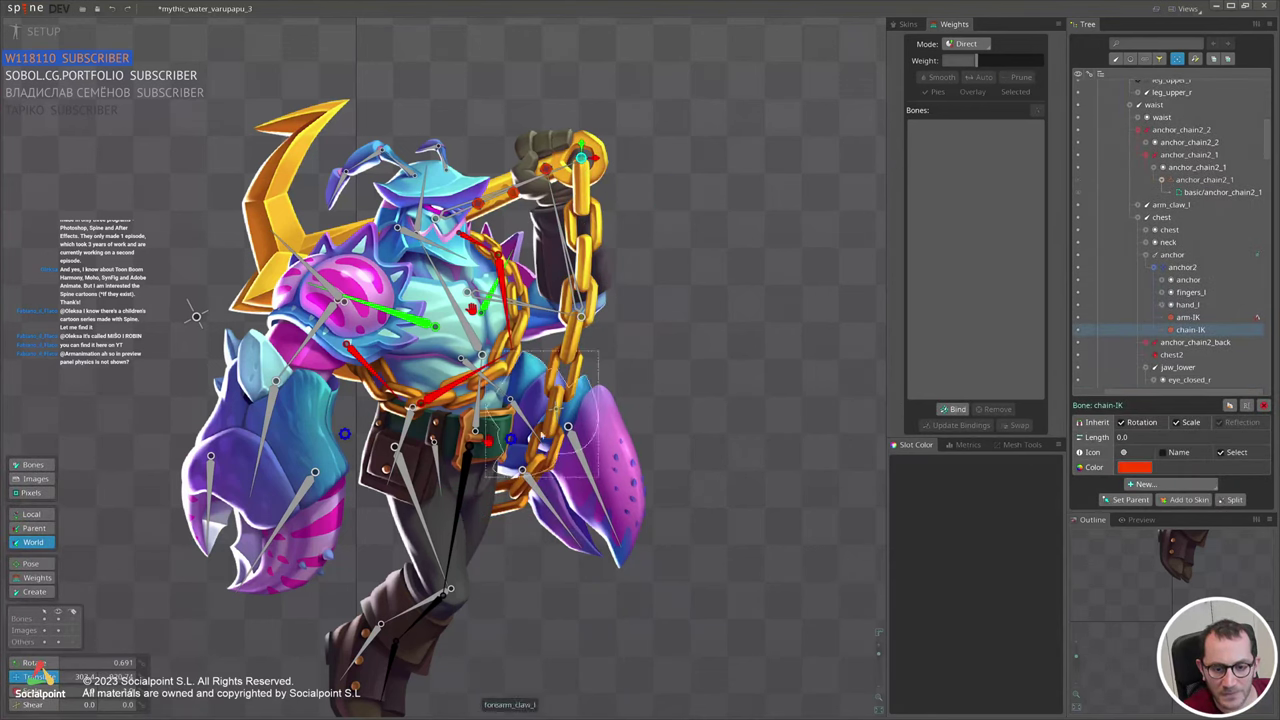
Bind the anchor_chain1_back mesh to the hips bone as well.
left_click(493, 510)
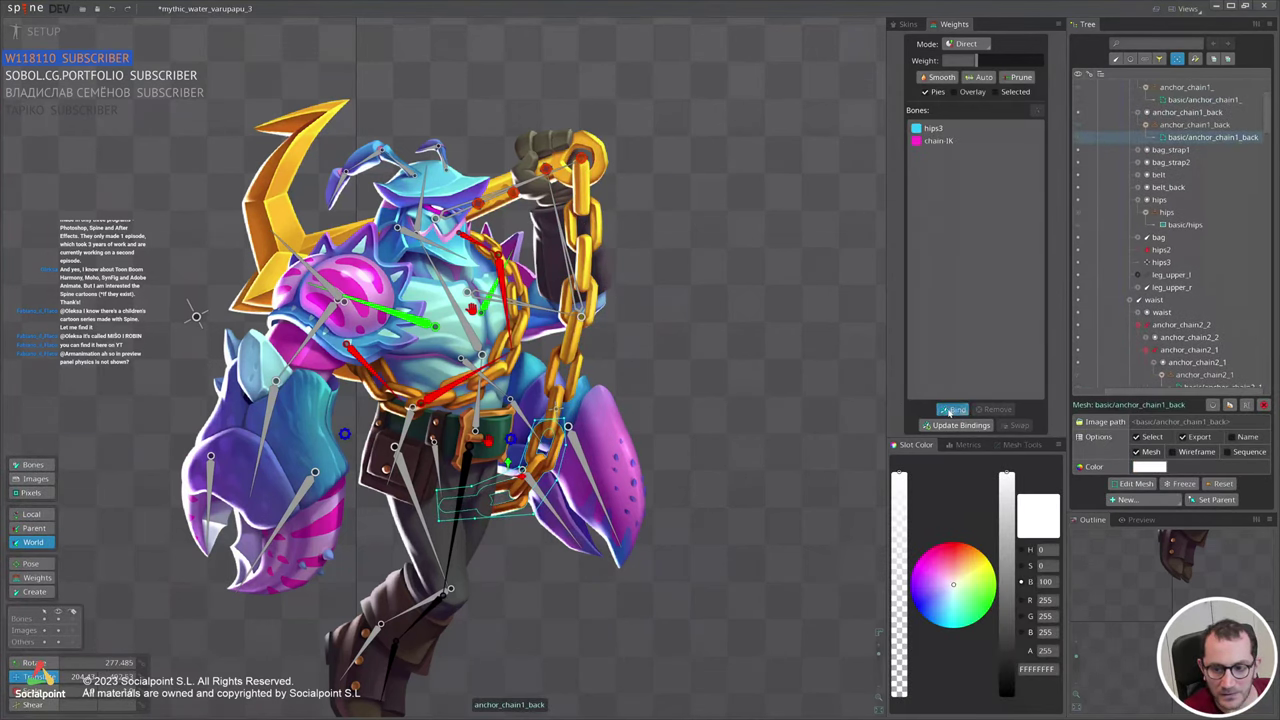
left_click(437, 467)
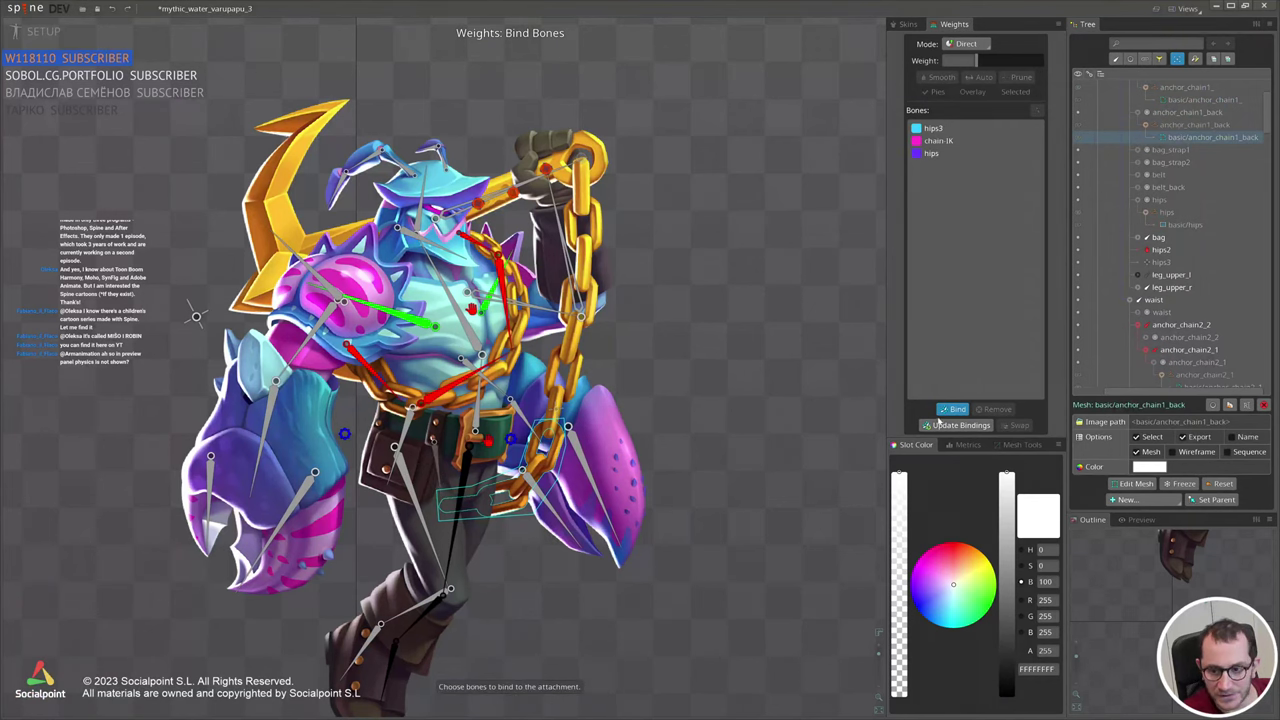
key("Escape")
Weight the anchor_chain1_back mesh's upper vertices to hips3 and its remaining vertices near the belt fully to hips.
scroll(540, 303, "down", 2)
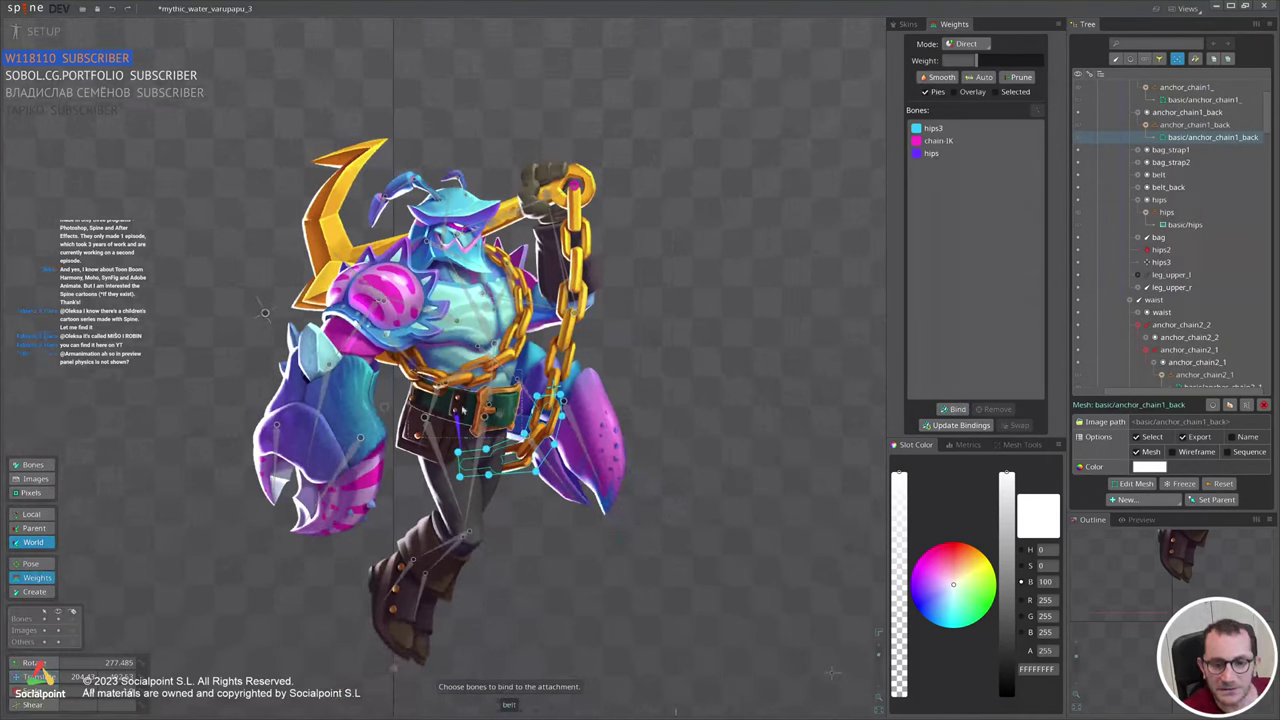
scroll(558, 395, "up", 2)
left_click(434, 443)
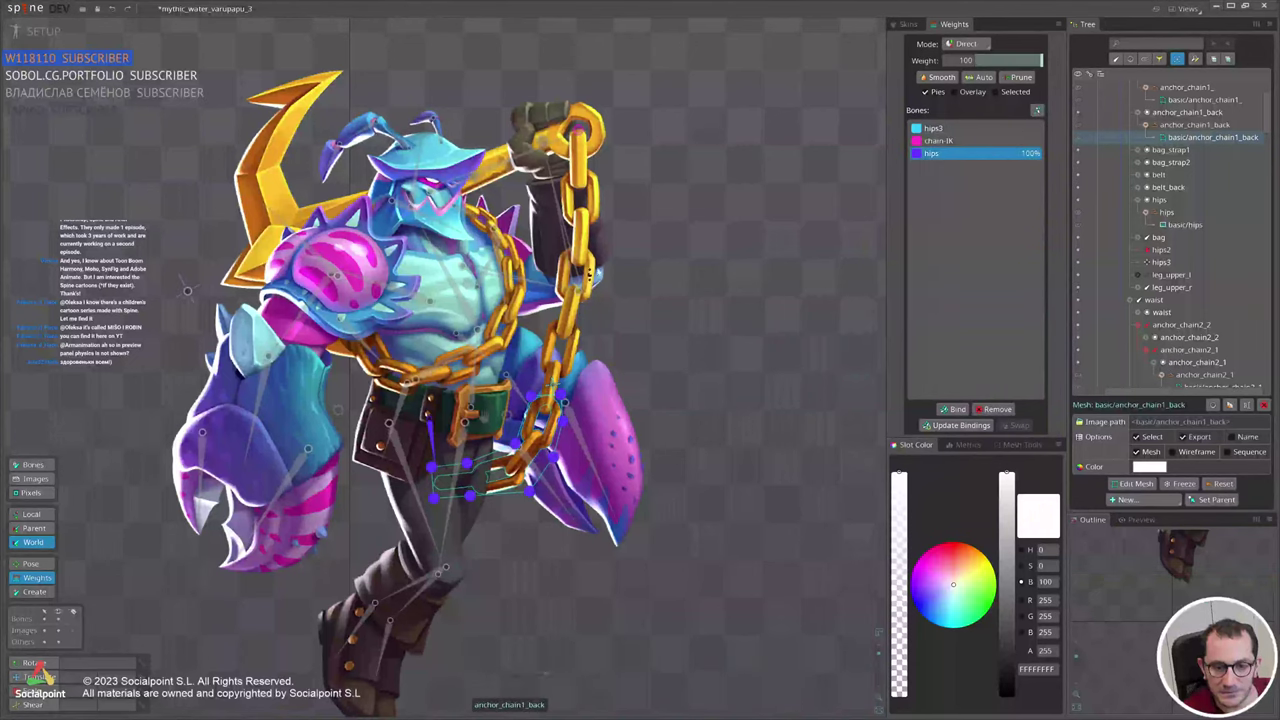
left_click(553, 388)
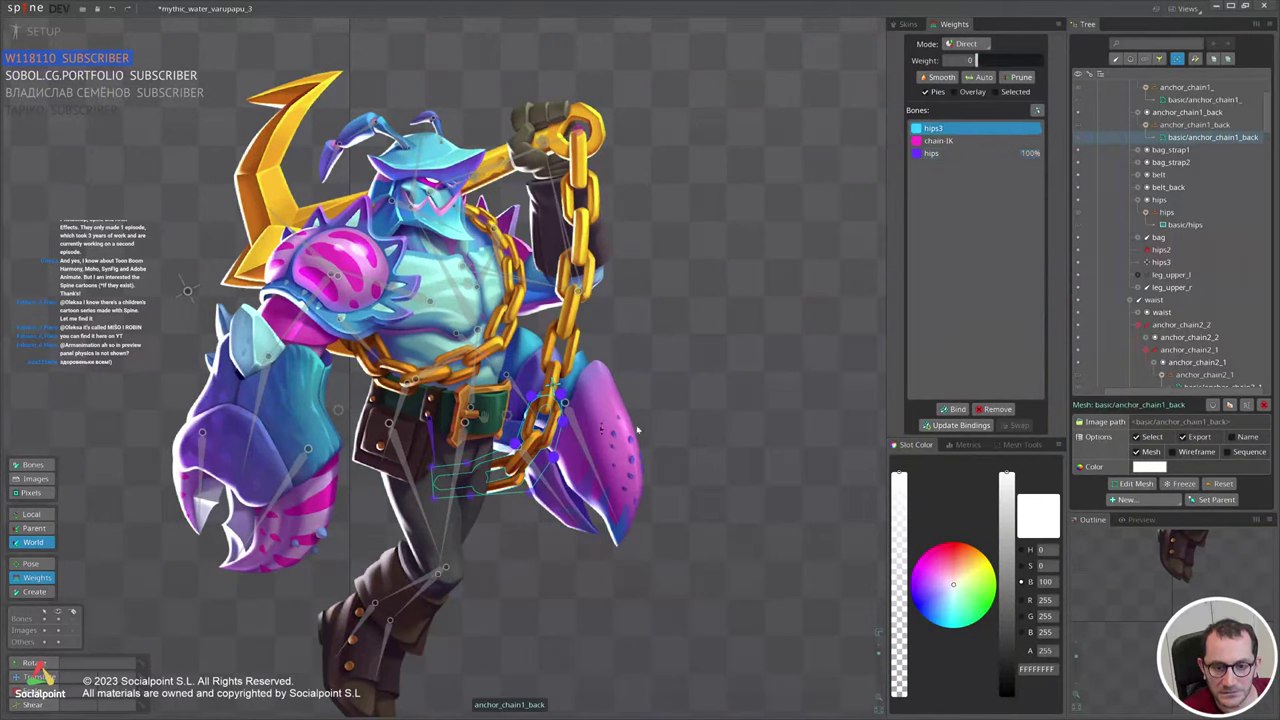
left_click_drag(556, 386, 573, 307)
Weight the upper vertices of the anchor_chain1_ mesh to the chain-IK bone, keeping the lower ones on hips3.
left_click(573, 307)
left_click(566, 415)
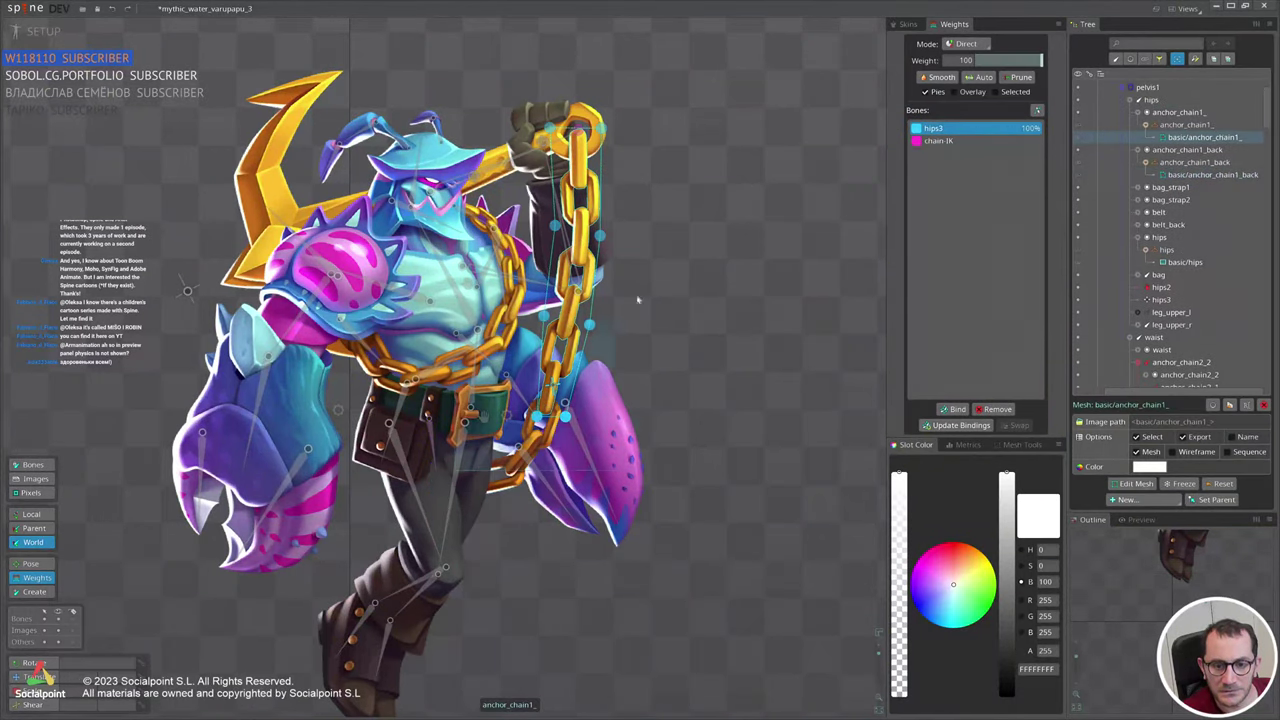
left_click_drag(621, 107, 540, 245)
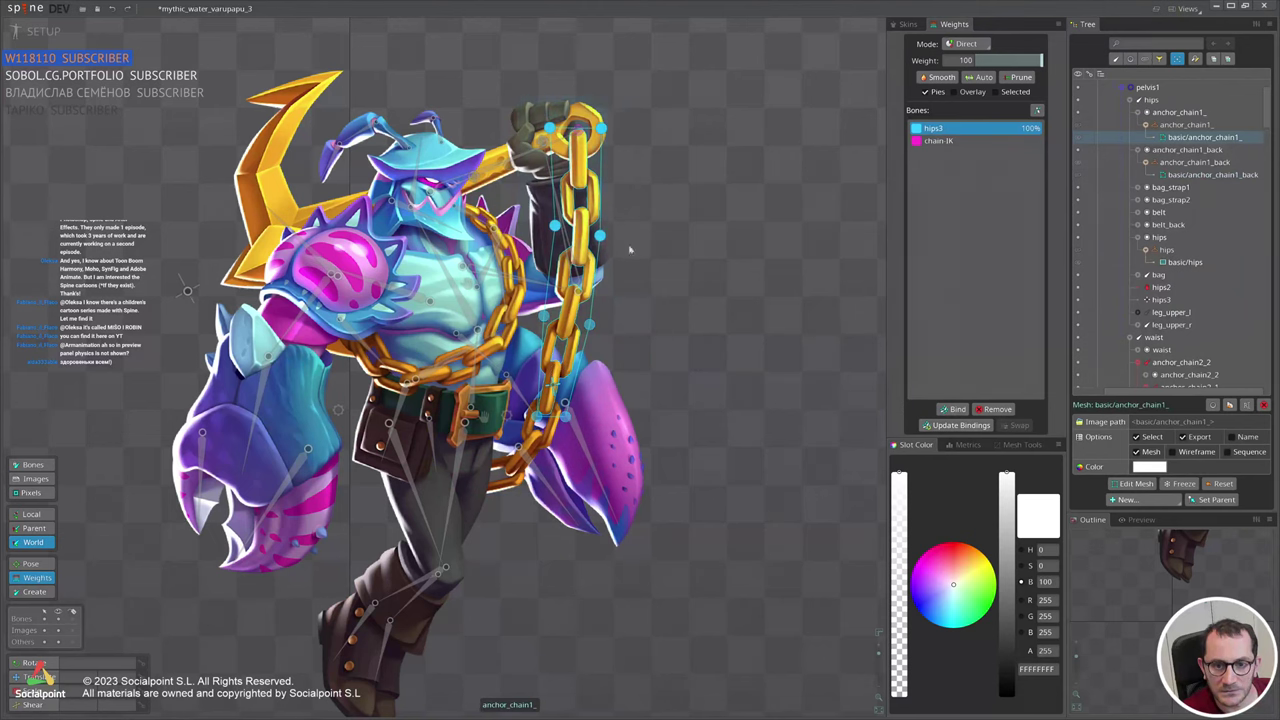
left_click(579, 132)
left_click_drag(582, 131, 600, 103)
left_click(830, 580)
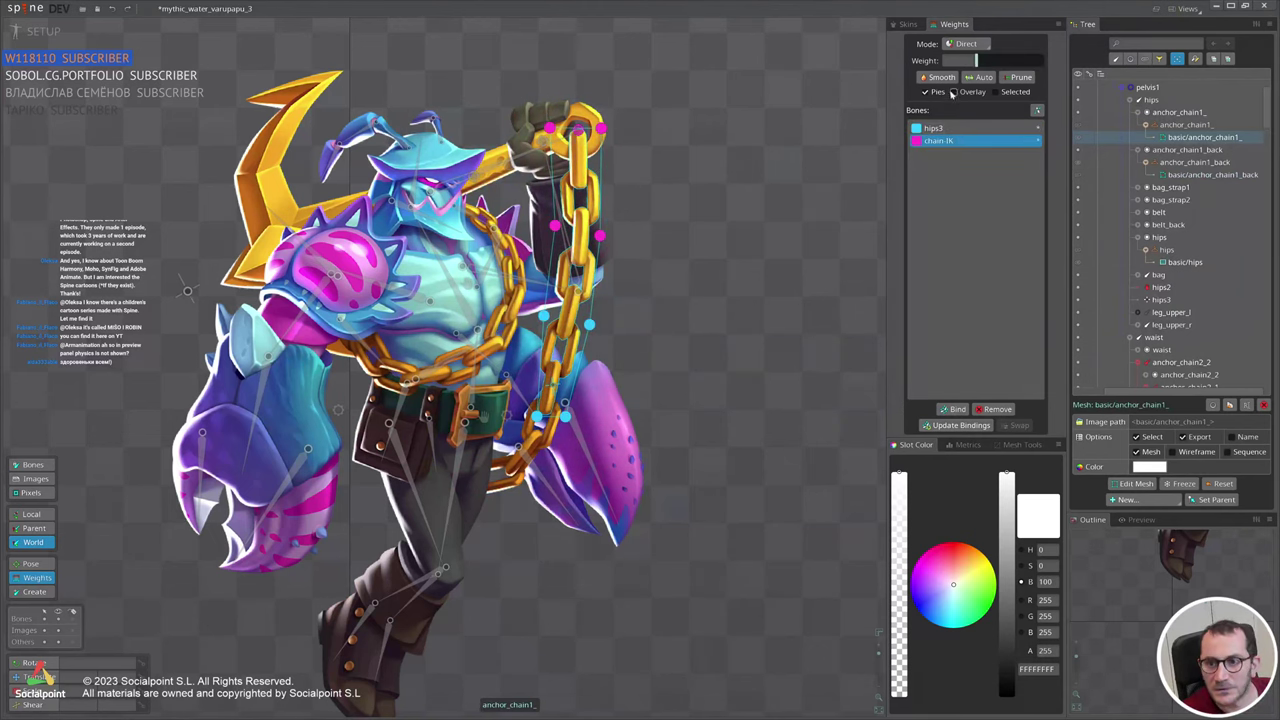
Smooth the bone weights of the anchor_chain1_back mesh several times and clear the selection.
left_click(514, 476)
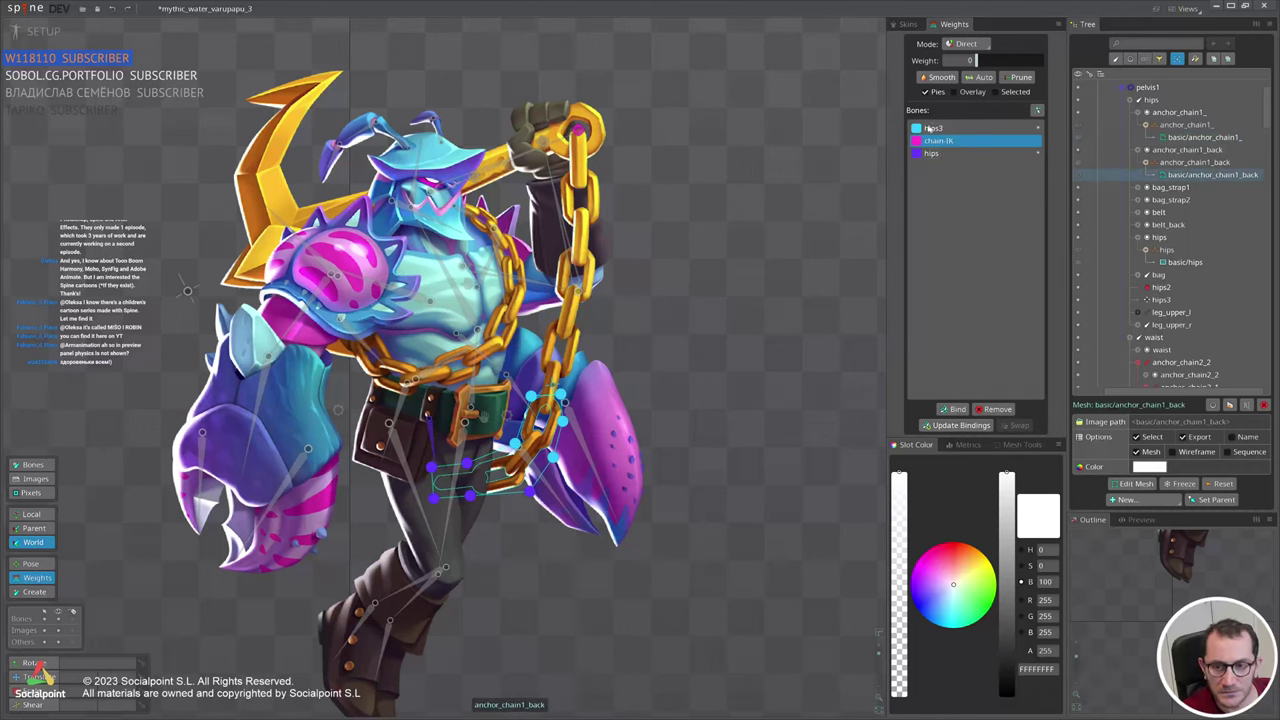
left_click(934, 78)
left_click(934, 78)
left_click(933, 77)
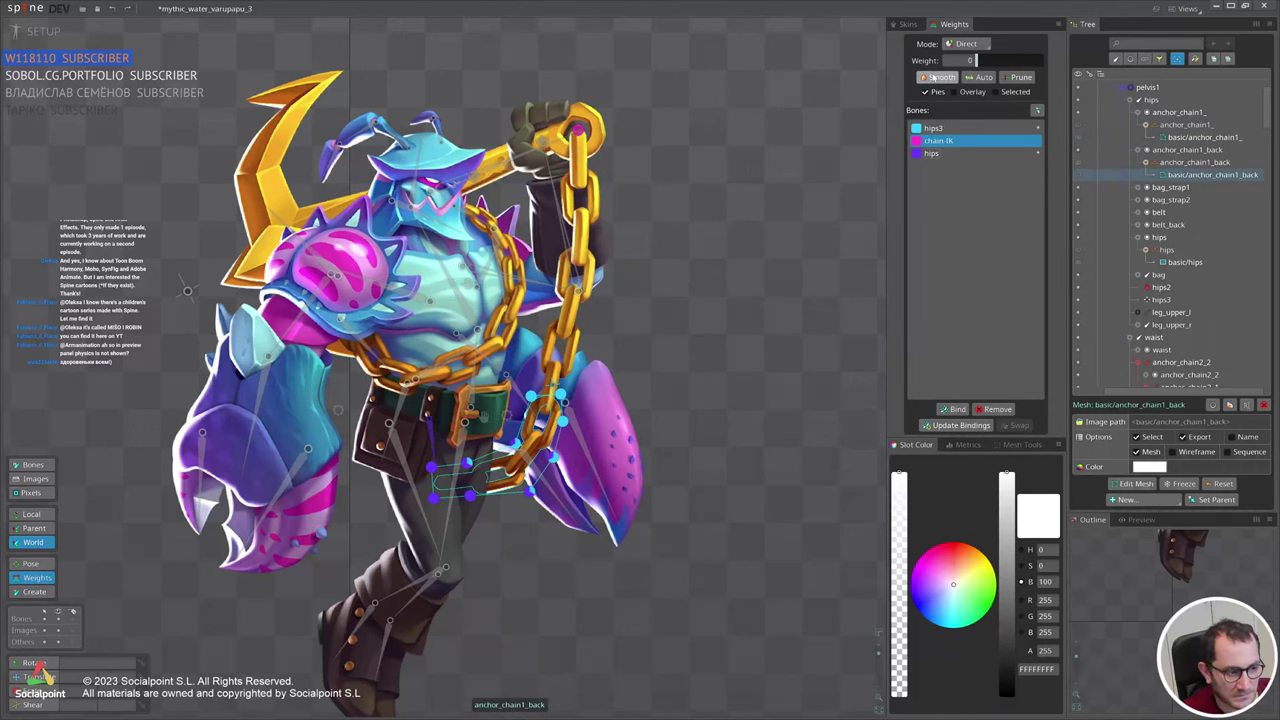
scroll(700, 357, "up", 5)
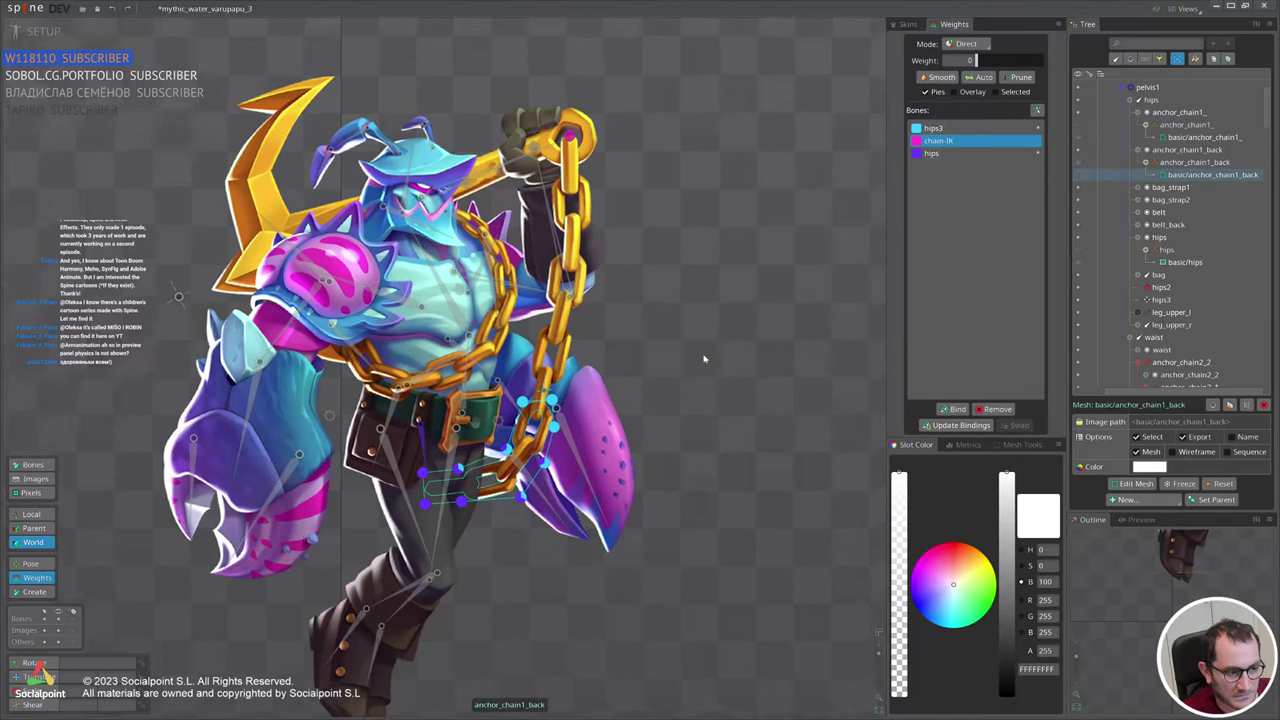
left_click_drag(569, 397, 674, 380)
key("Escape")
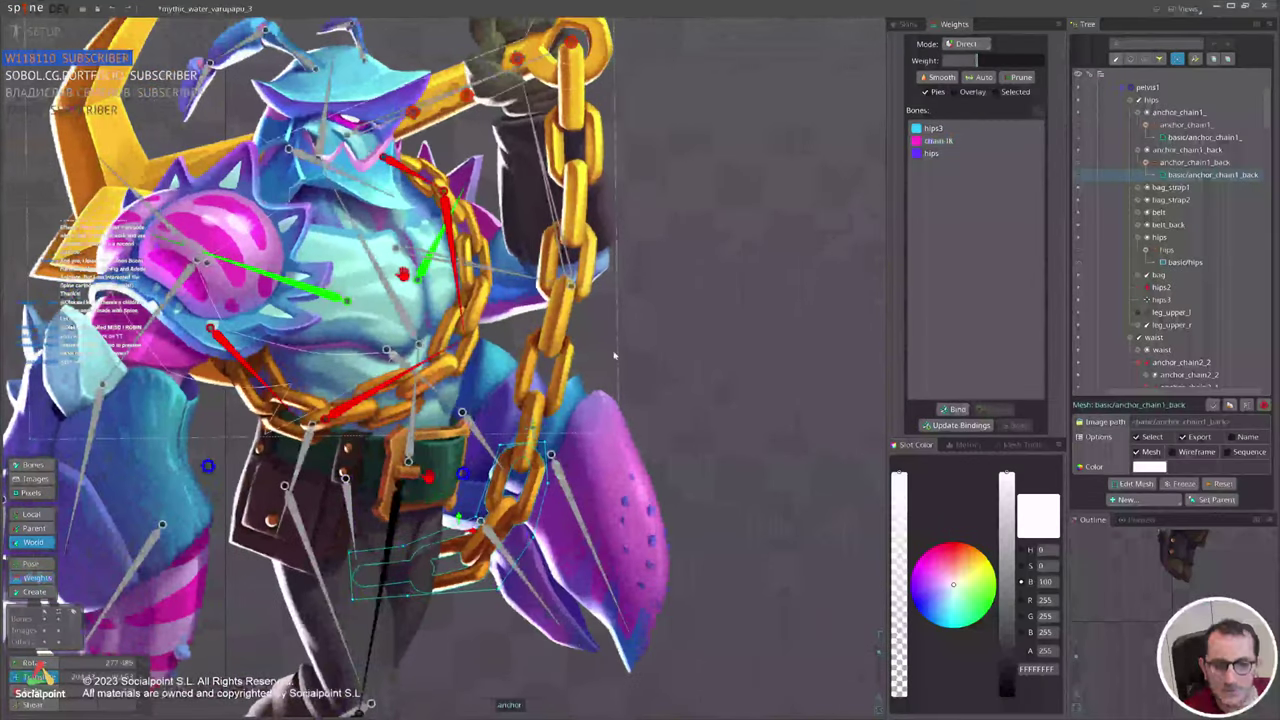
scroll(510, 400, "down", 3)
key("Escape")
Add a physics constraint to the hips3 bone with both translate options enabled.
left_click(500, 404)
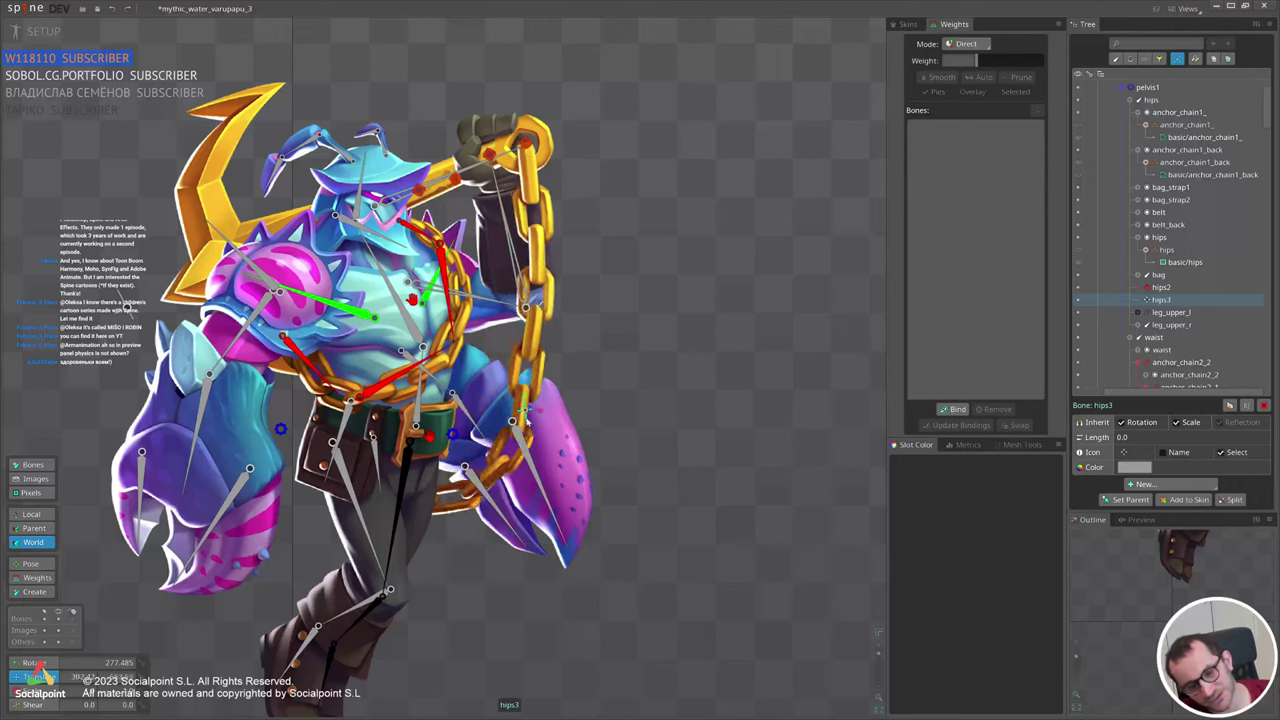
scroll(620, 380, "down", 2)
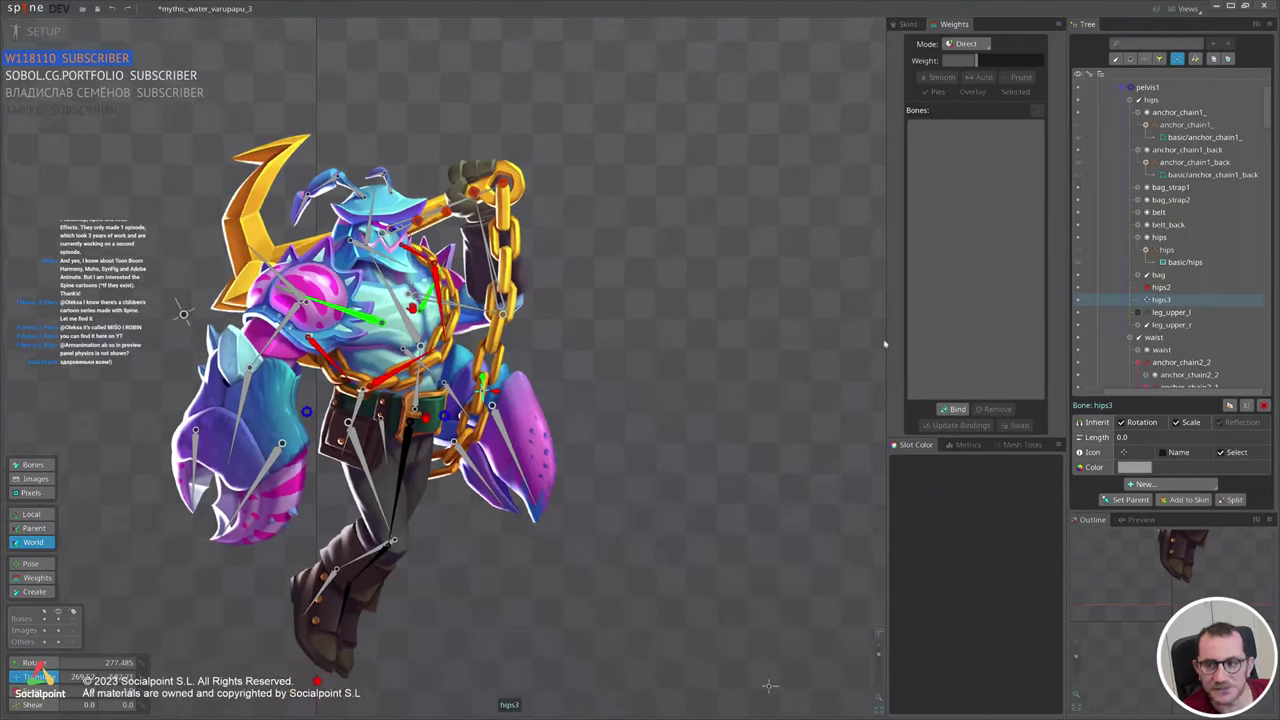
left_click(1167, 483)
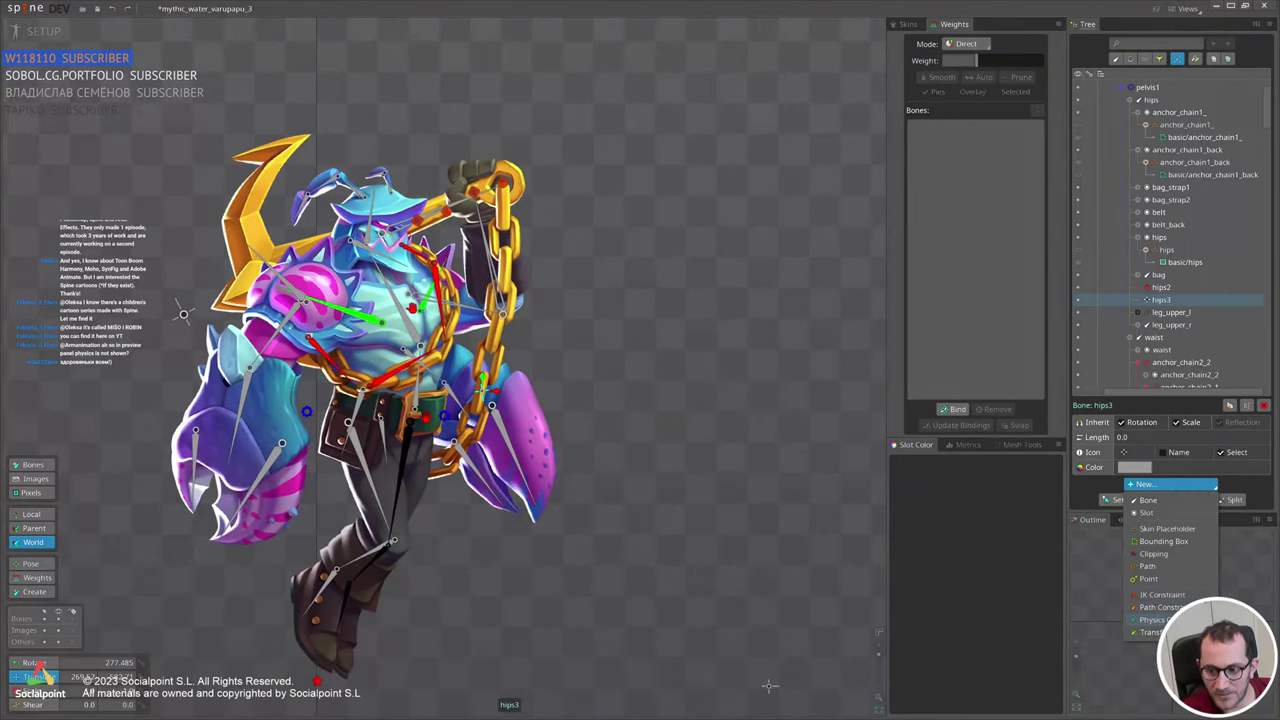
left_click(1148, 619)
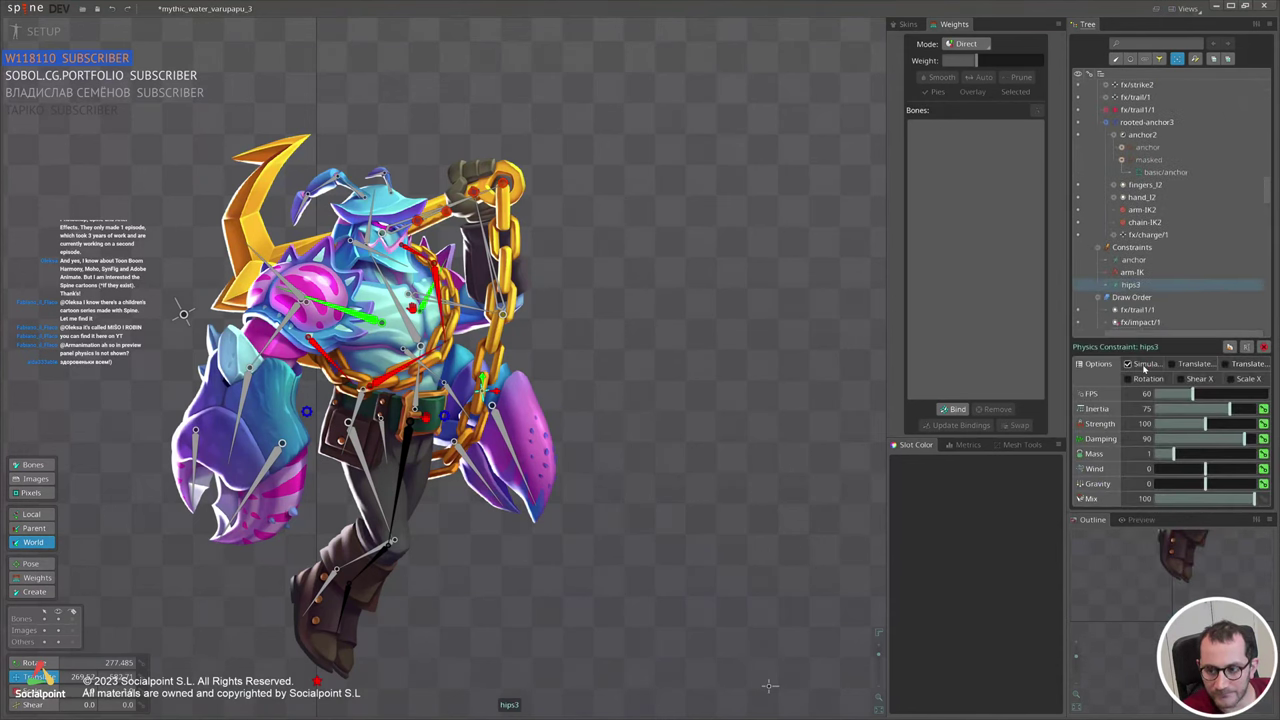
Test the chain's physics by moving the pelvis bone around, and undo the move.
scroll(711, 442, "up", 2)
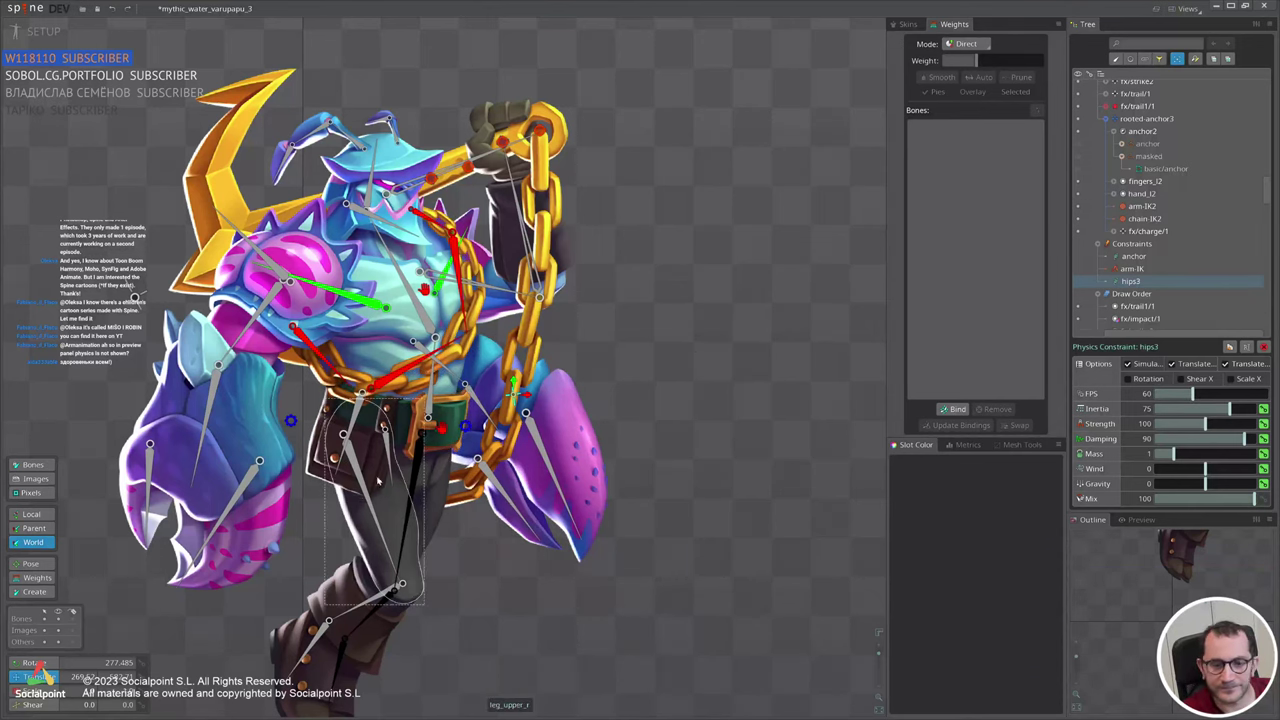
left_click(291, 420)
left_click_drag(700, 396, 778, 481)
key("ctrl+z")
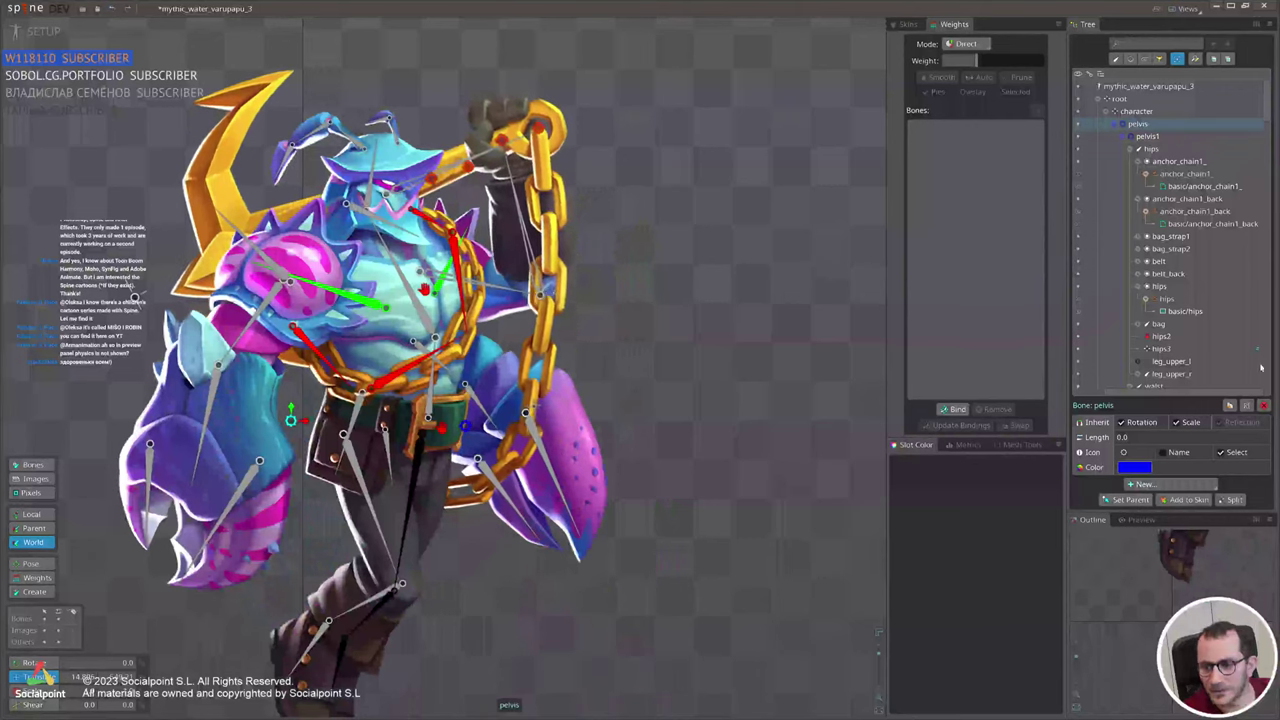
Set the hips3 physics constraint to inertia 52.28, strength 167.5, damping 20.81 and mass 0.45, and test it by moving the pelvis bone.
left_click(1161, 348)
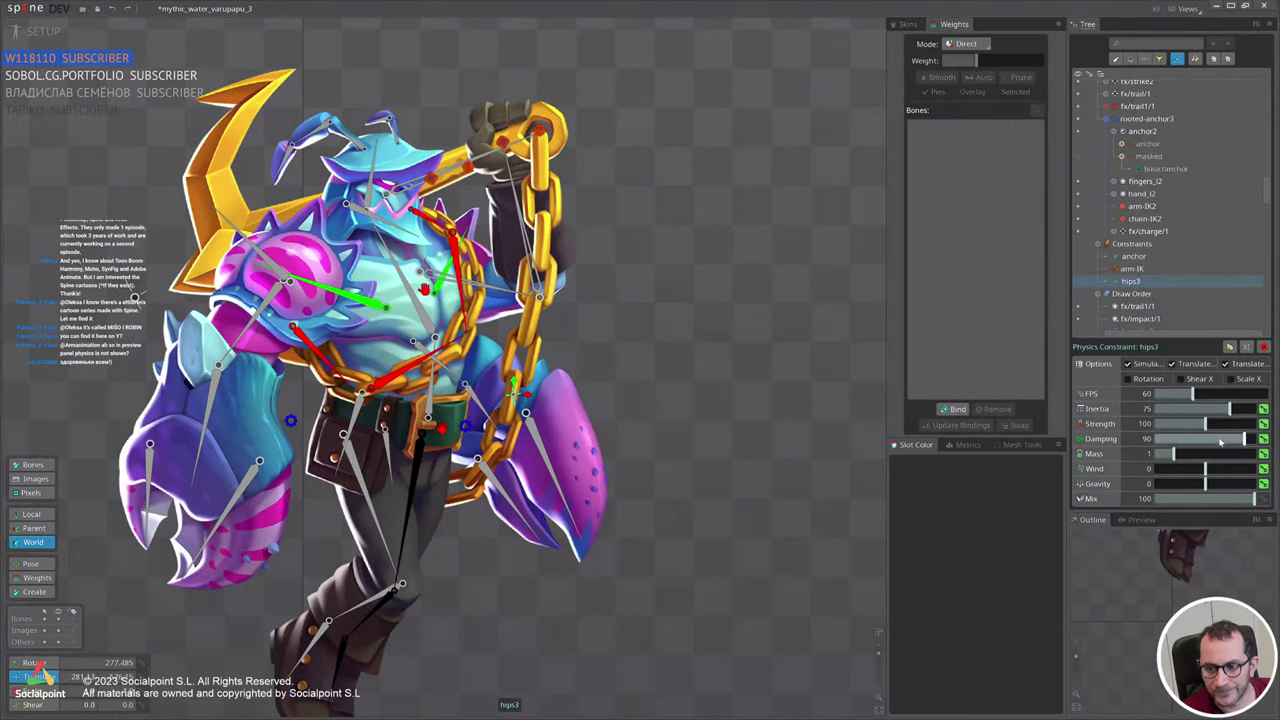
left_click_drag(1220, 442, 635, 396)
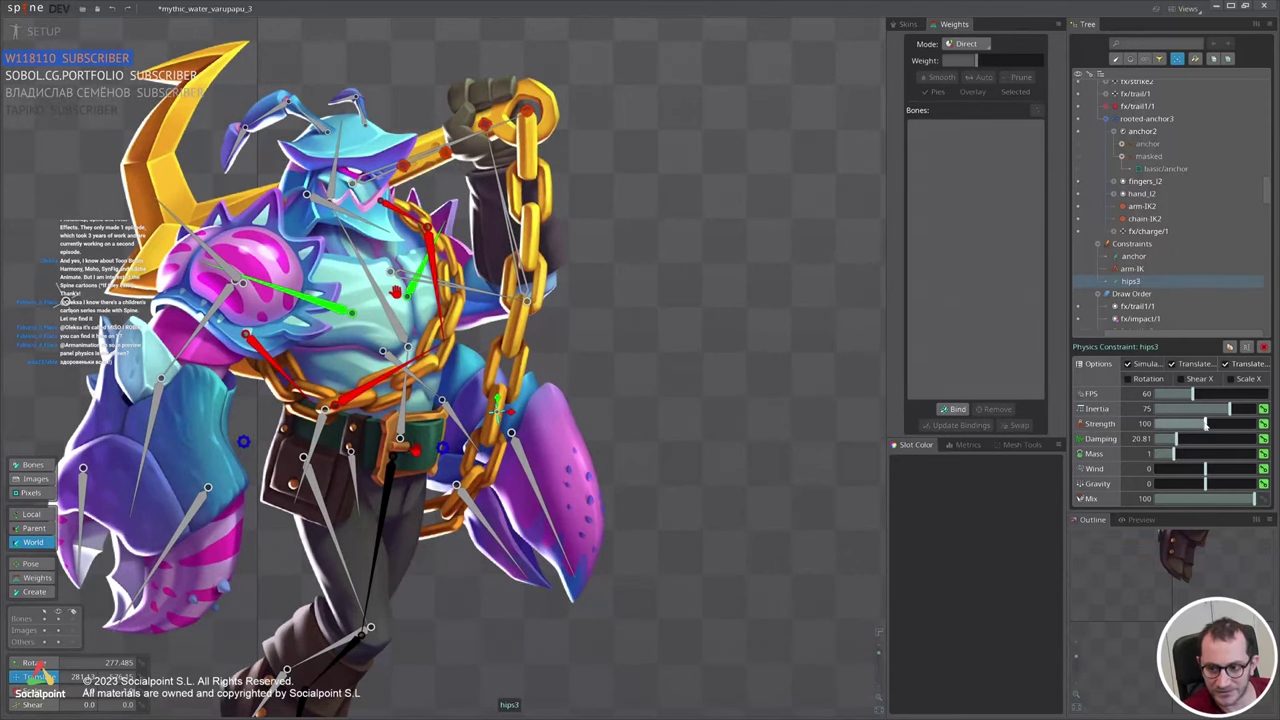
mouse_move(1205, 425)
left_mouse_down()
mouse_move(1238, 425)
mouse_move(1206, 409)
left_mouse_up()
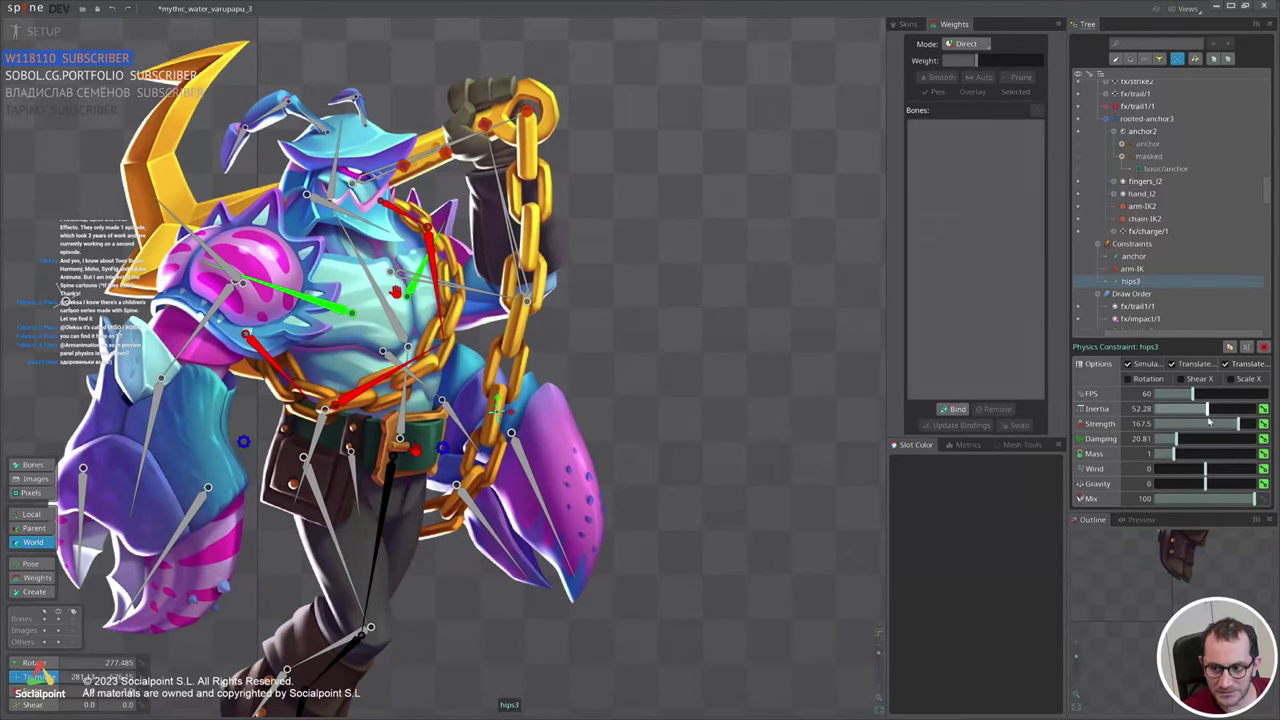
left_click_drag(1173, 455, 1161, 455)
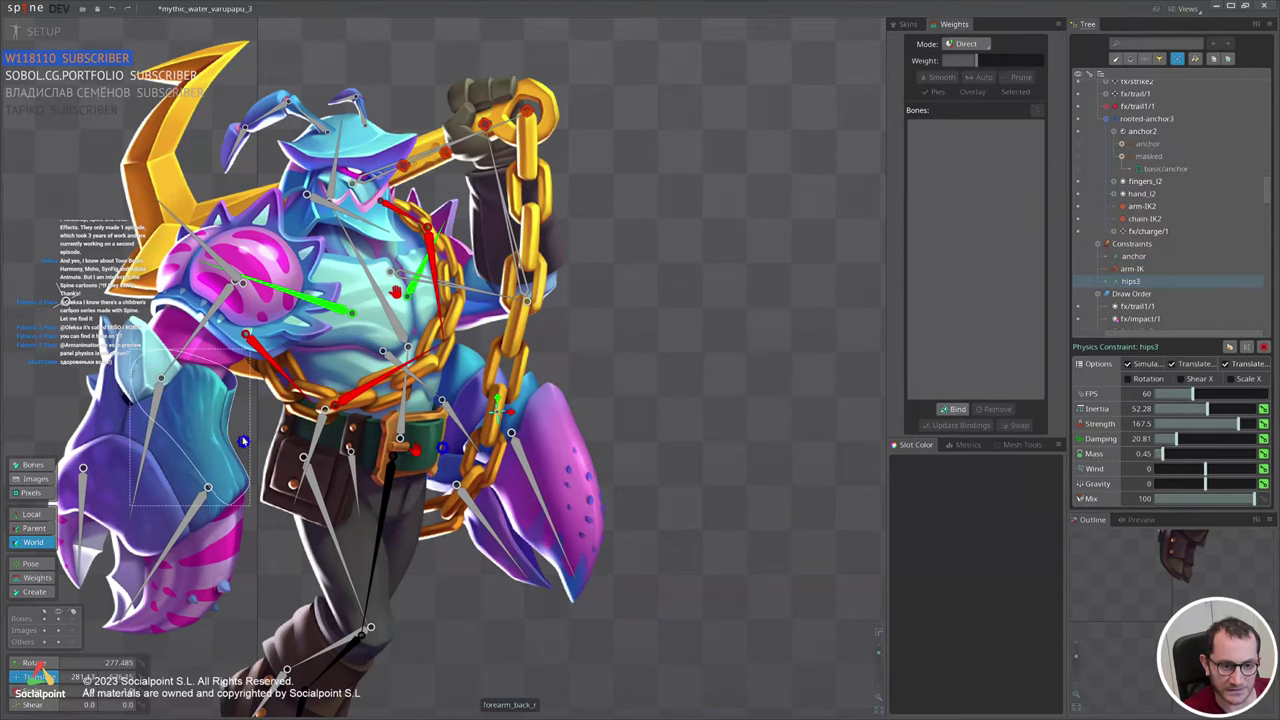
left_click_drag(247, 442, 273, 455)
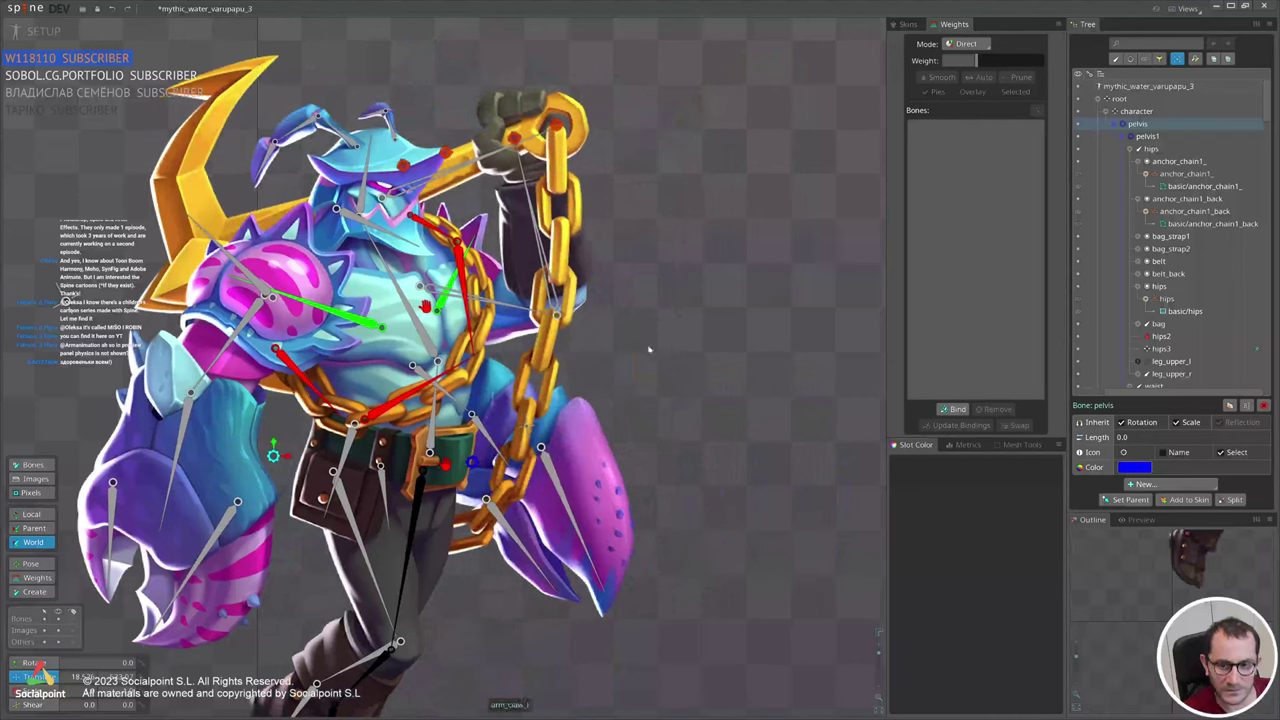
Set the hips3 physics constraint's damping to 32.49 and test it by moving the pelvis bone.
left_click(1256, 349)
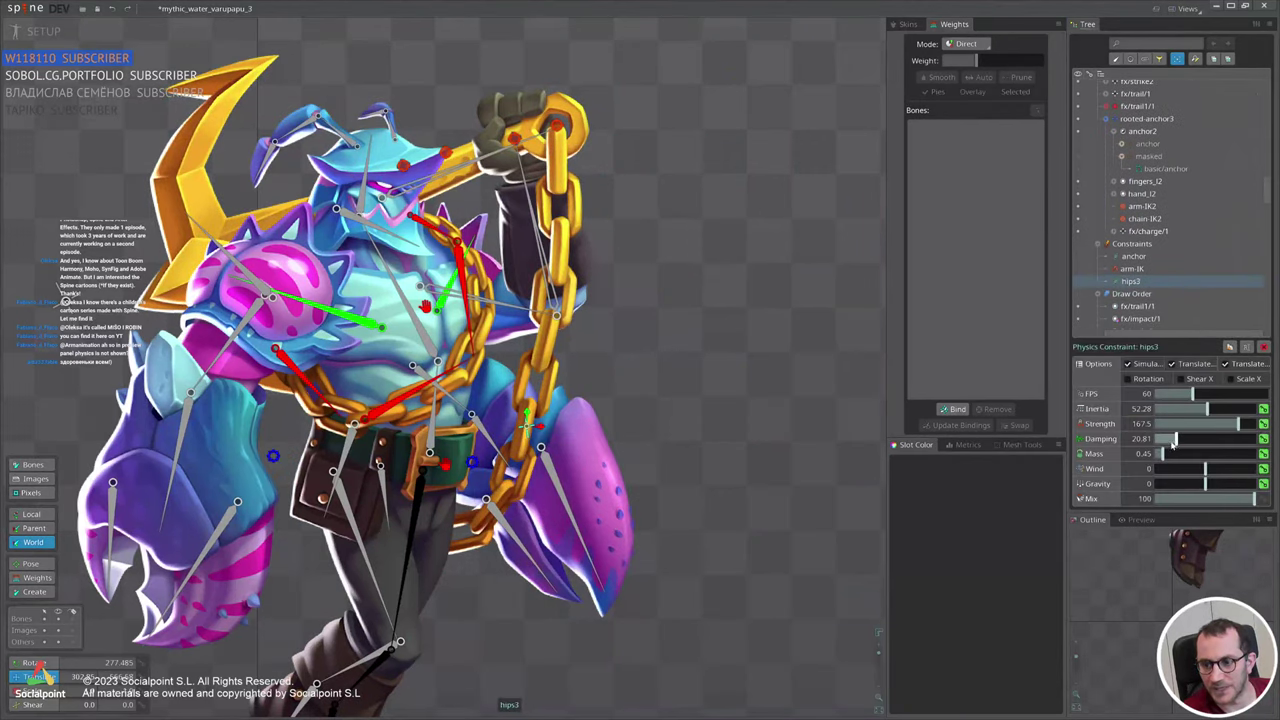
left_click(273, 450)
left_click_drag(275, 444, 328, 351)
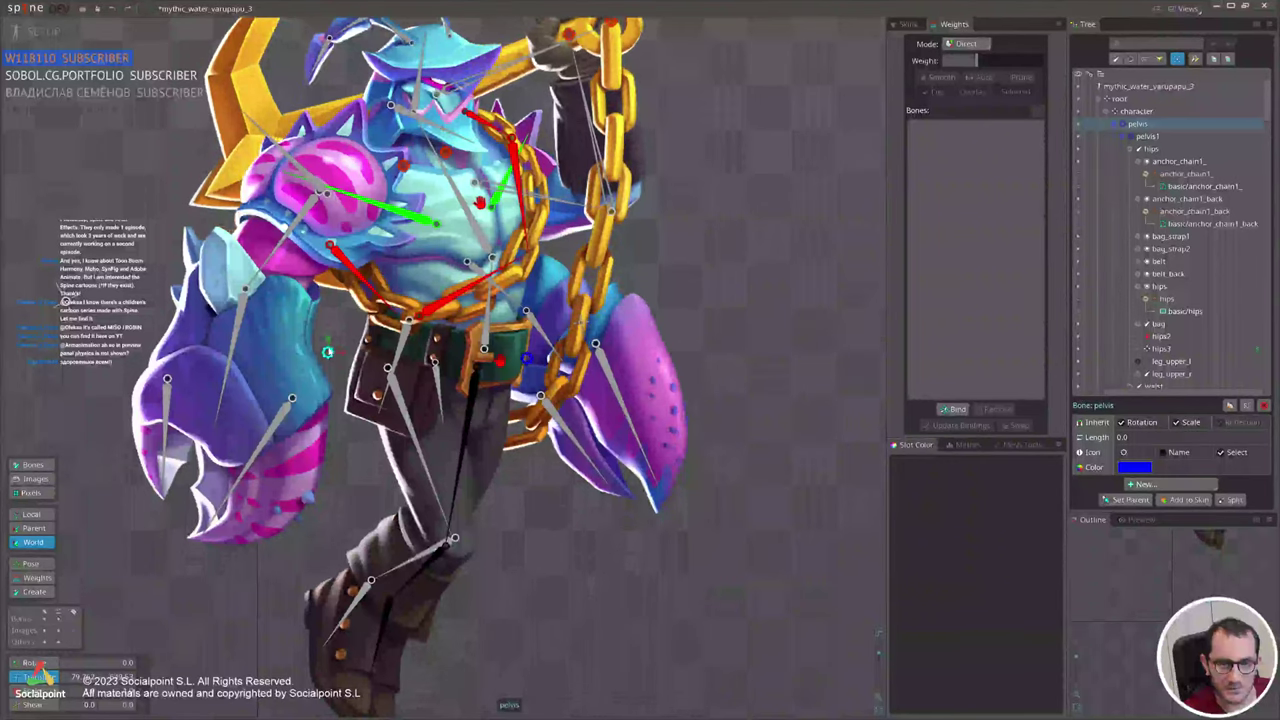
left_click_drag(745, 305, 717, 430)
Set the anchor physics constraint's damping to 60.41 and strength to 165.5, and test it by moving the pelvis bone.
scroll(1200, 250, "down", 5)
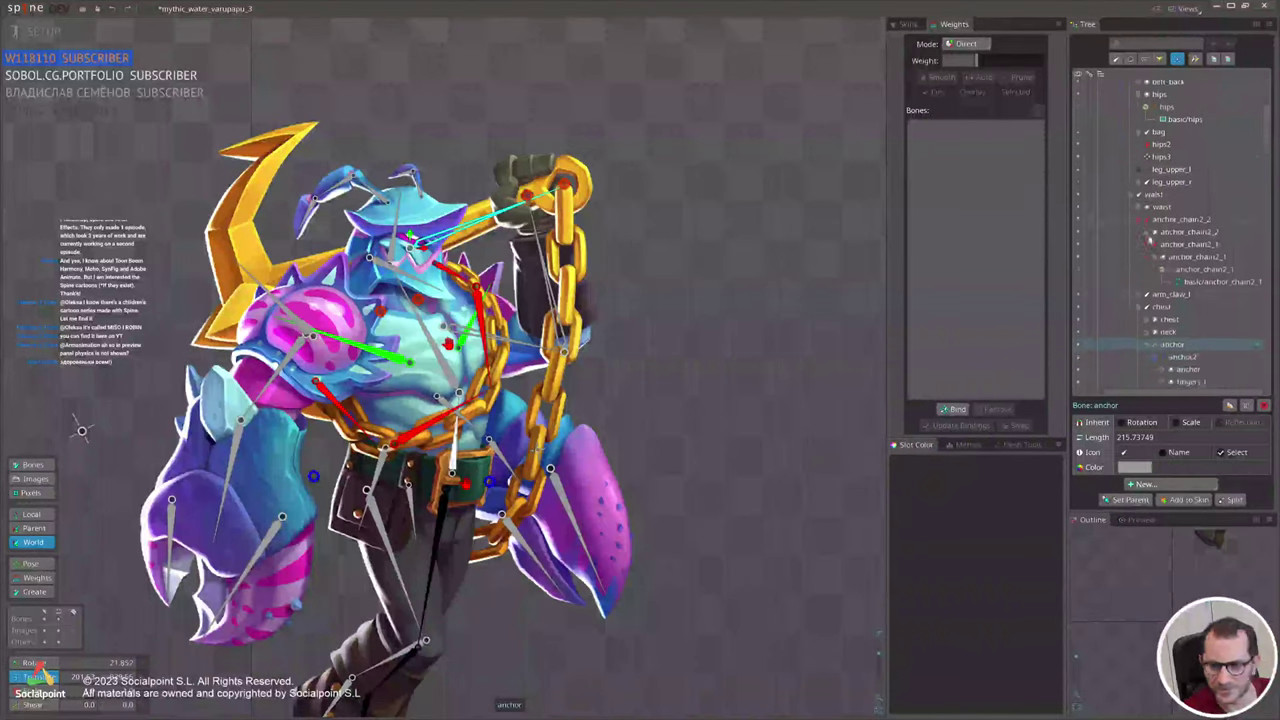
left_click(1253, 335)
left_click(1255, 333)
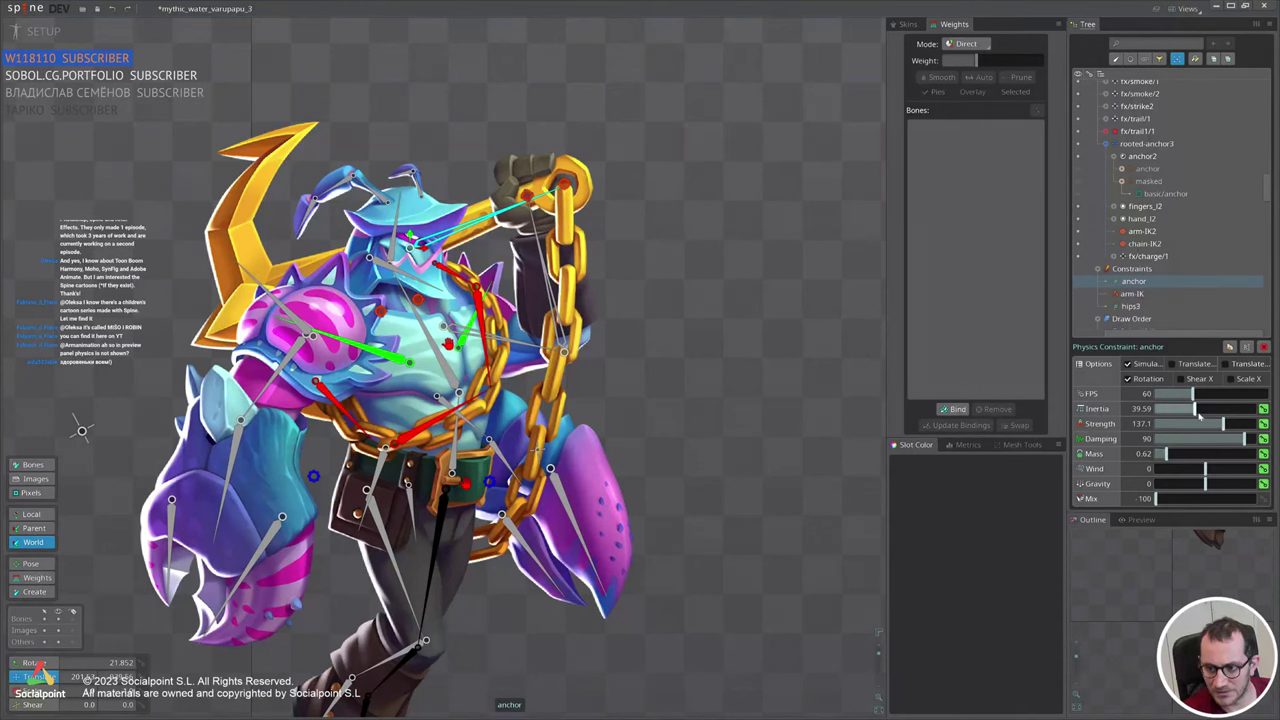
left_click(1216, 437)
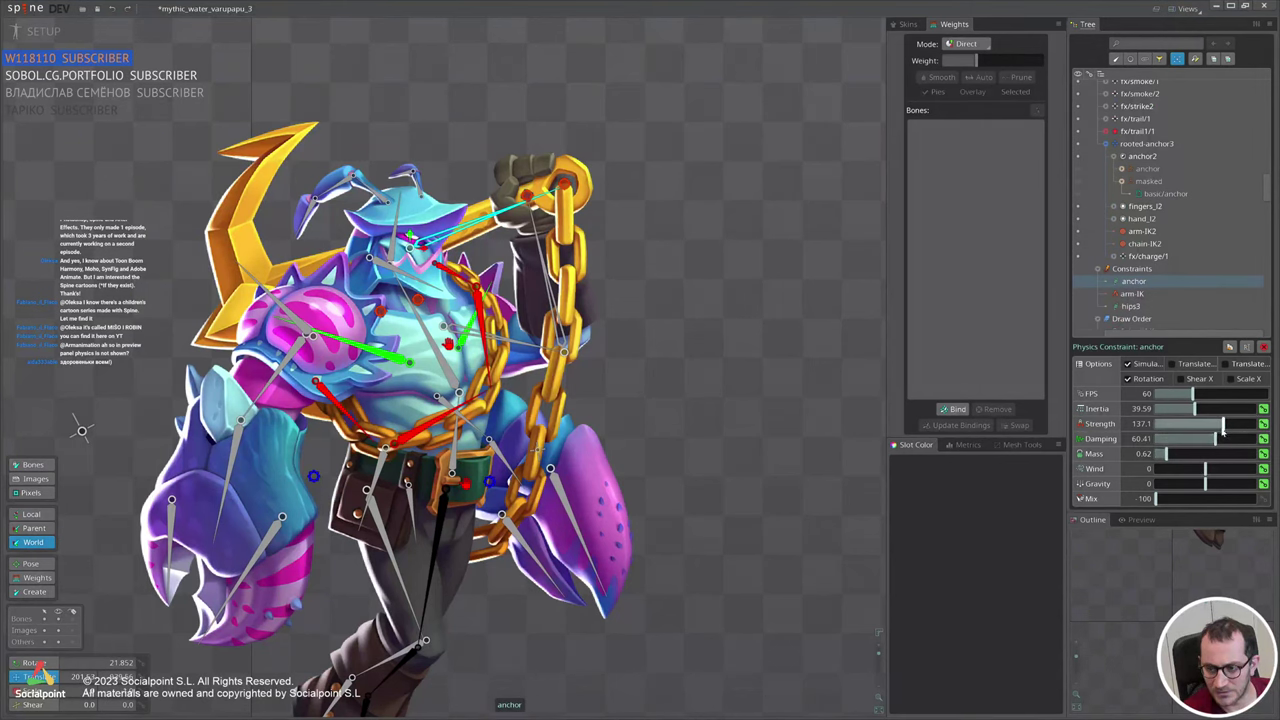
left_click_drag(1224, 425, 1238, 425)
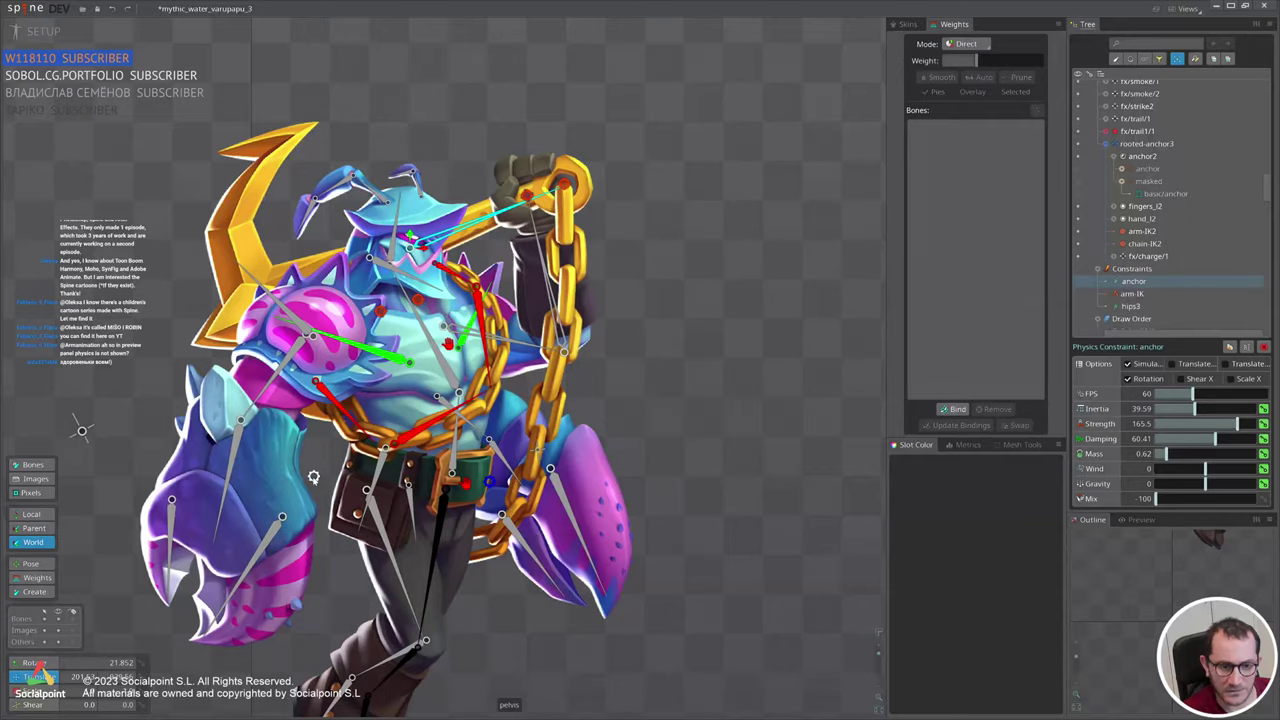
mouse_move(313, 477)
left_mouse_down()
mouse_move(229, 452)
mouse_move(251, 486)
mouse_move(543, 531)
mouse_move(256, 507)
mouse_move(400, 470)
mouse_move(370, 440)
mouse_move(472, 416)
mouse_move(290, 405)
mouse_move(304, 452)
left_mouse_up()
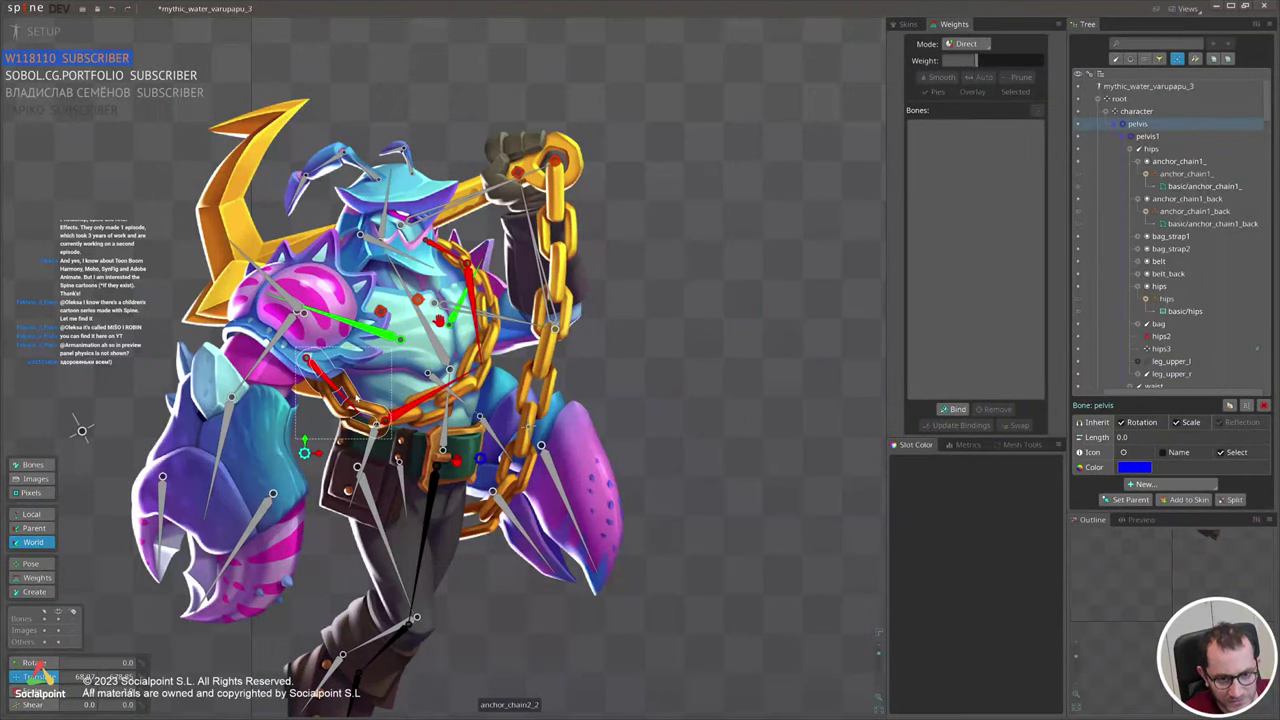
Test the physics by rotating the chest bone, and undo the rotation.
left_click(356, 399)
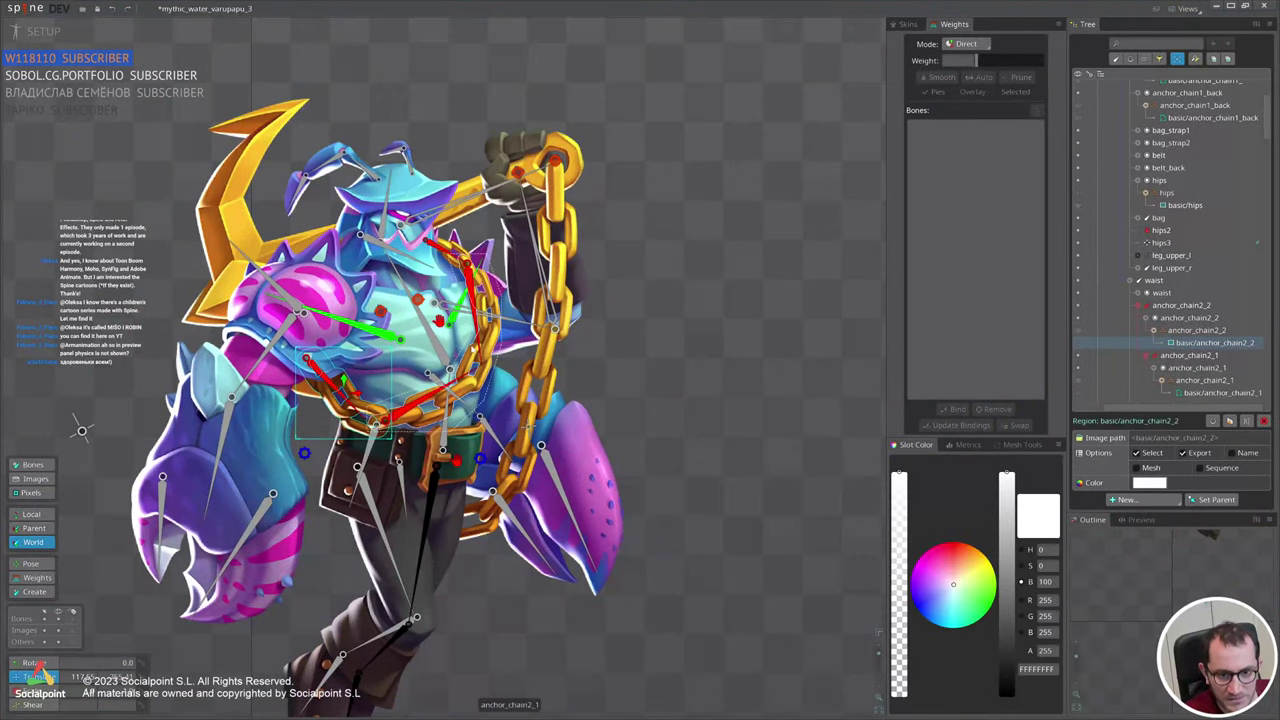
left_click(465, 350)
key("space")
left_click(473, 349)
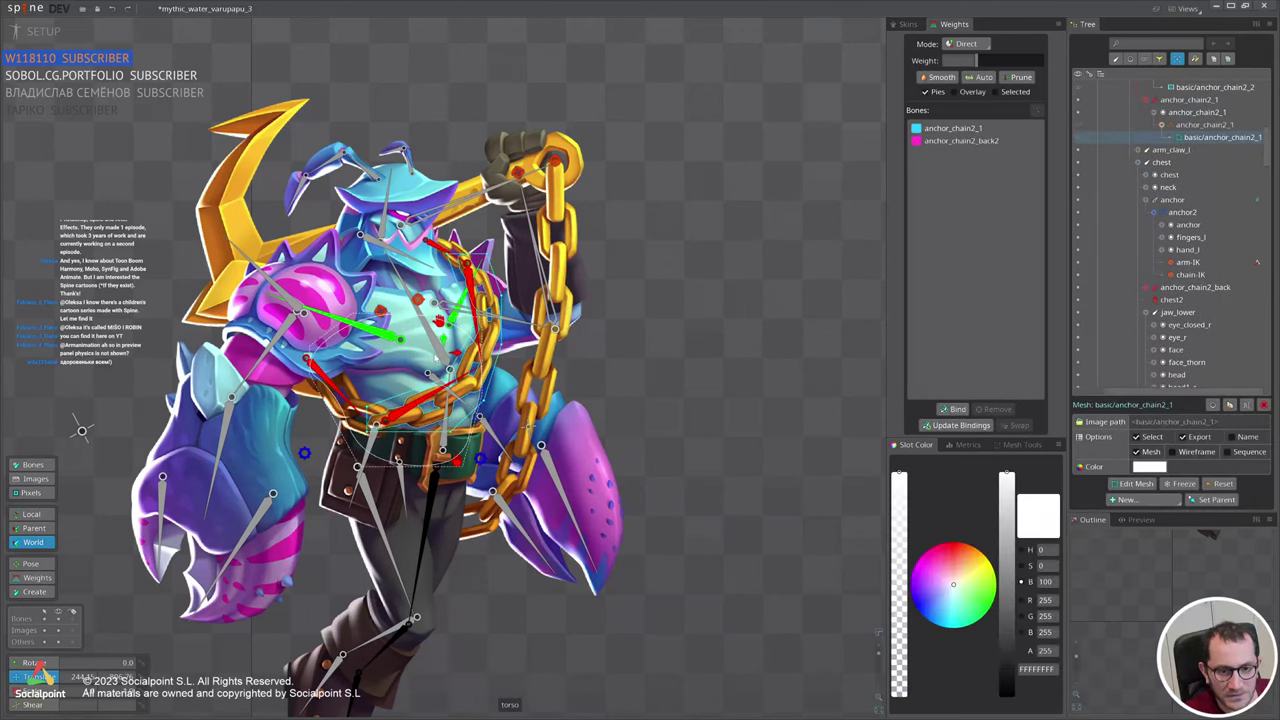
left_click_drag(440, 320, 688, 305)
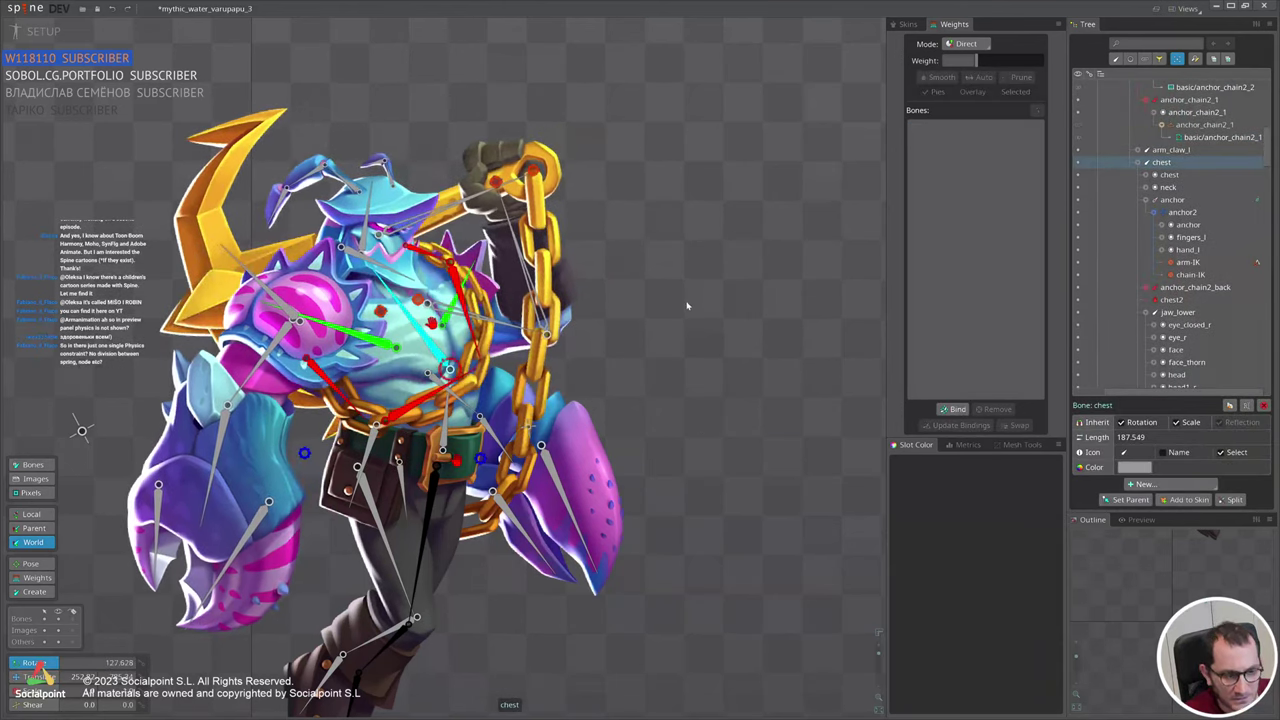
key("ctrl+z")
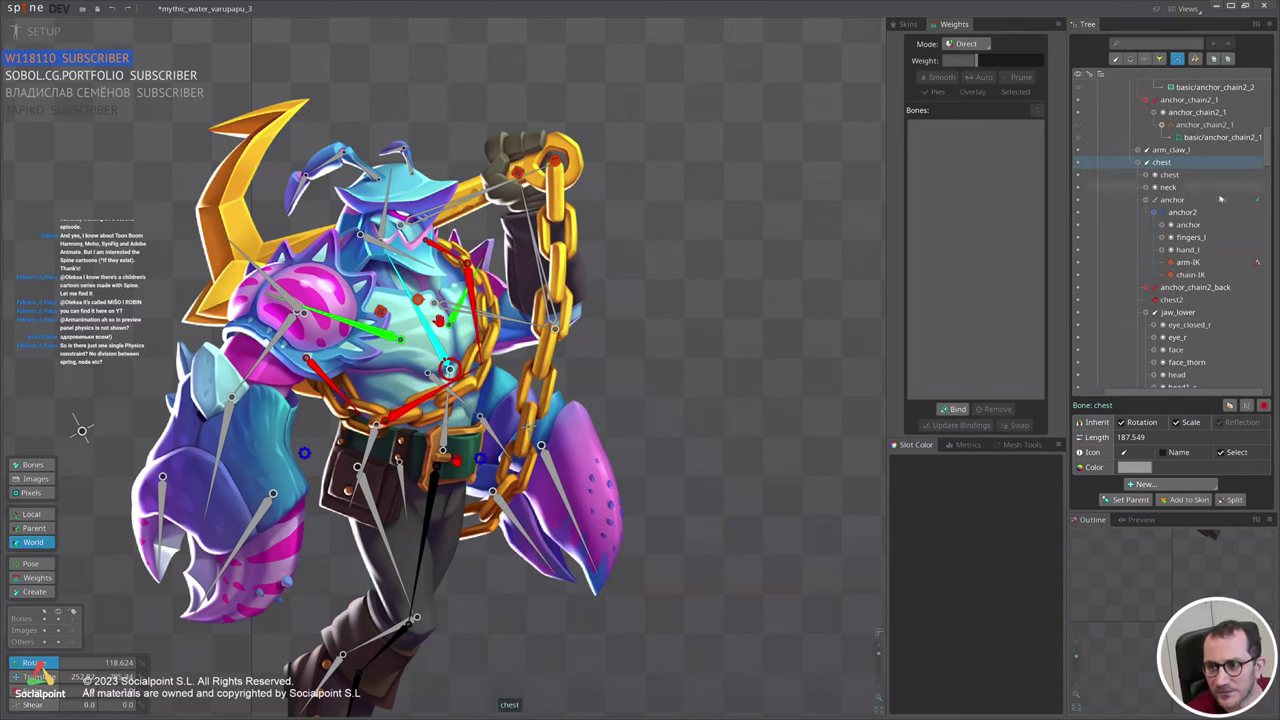
Review the settings of the anchor and hips3 physics constraints.
left_click(1257, 200)
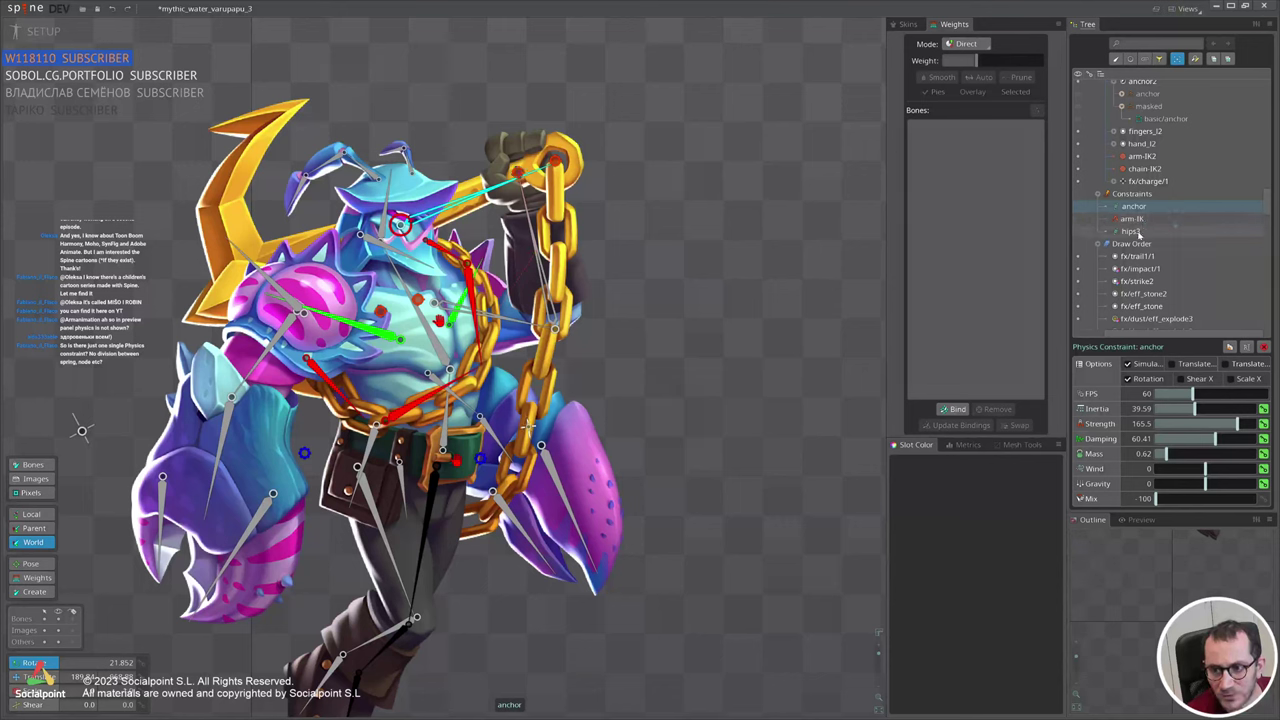
left_click(1131, 231)
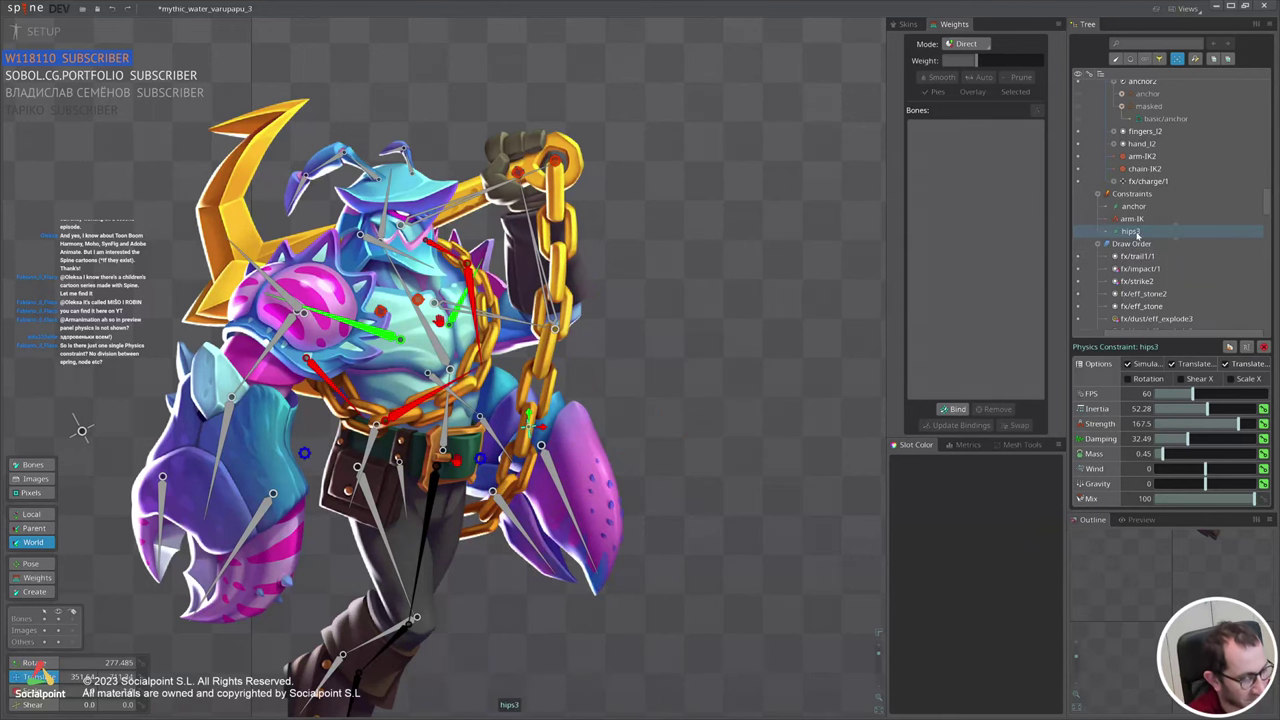
scroll(700, 408, "down", 2)
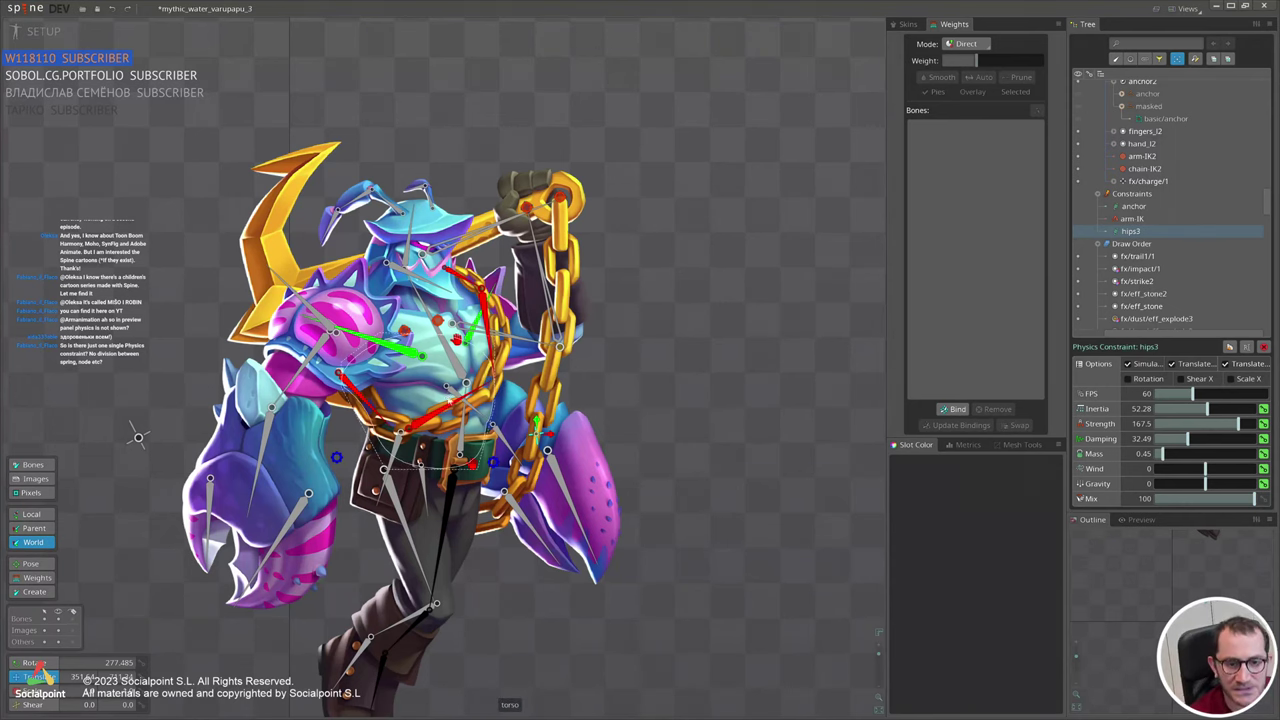
left_click(400, 420)
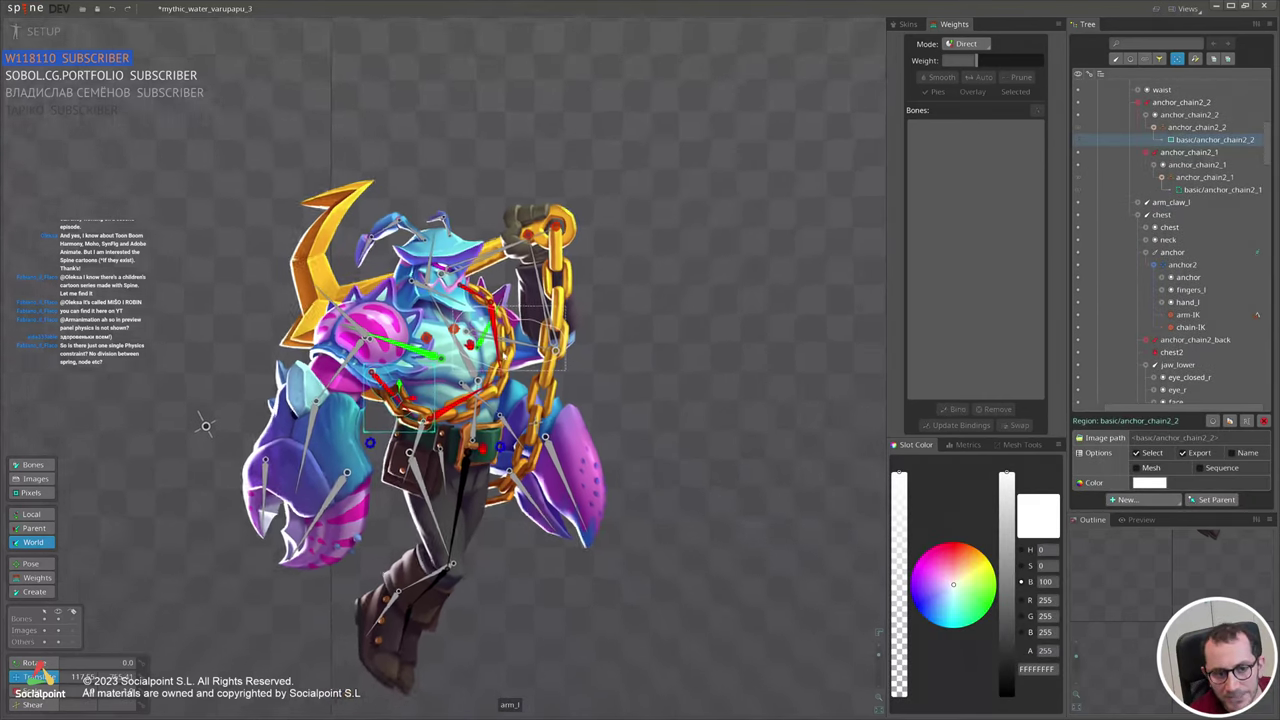
Add physics constraints to the five tendril bones on the character's head.
scroll(110, 530, "up", 3)
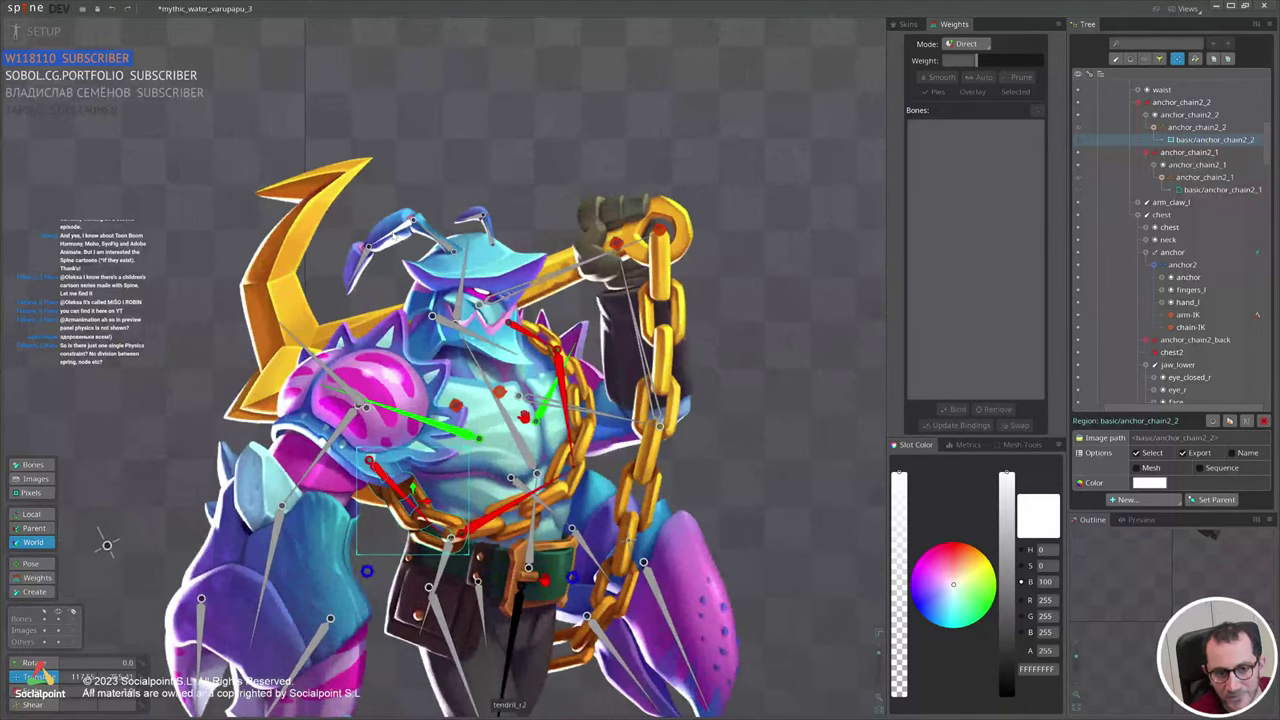
left_click_drag(346, 216, 450, 262)
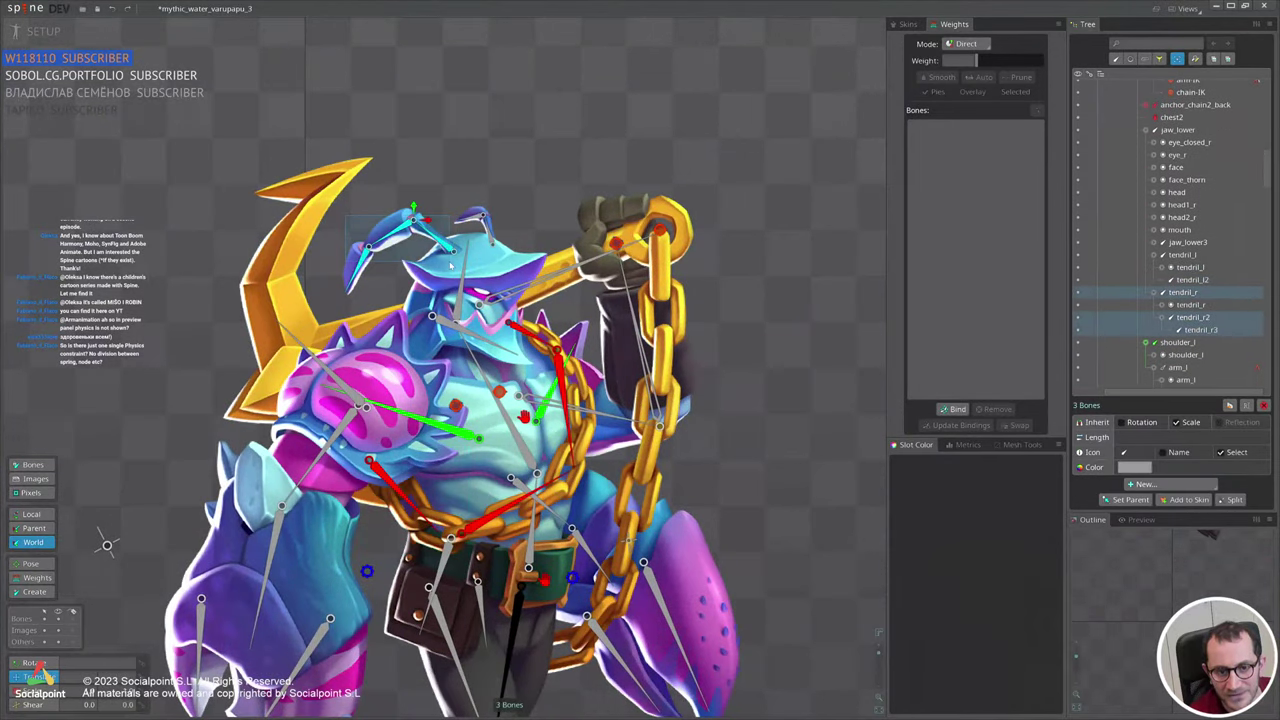
left_click_drag(477, 207, 509, 233)
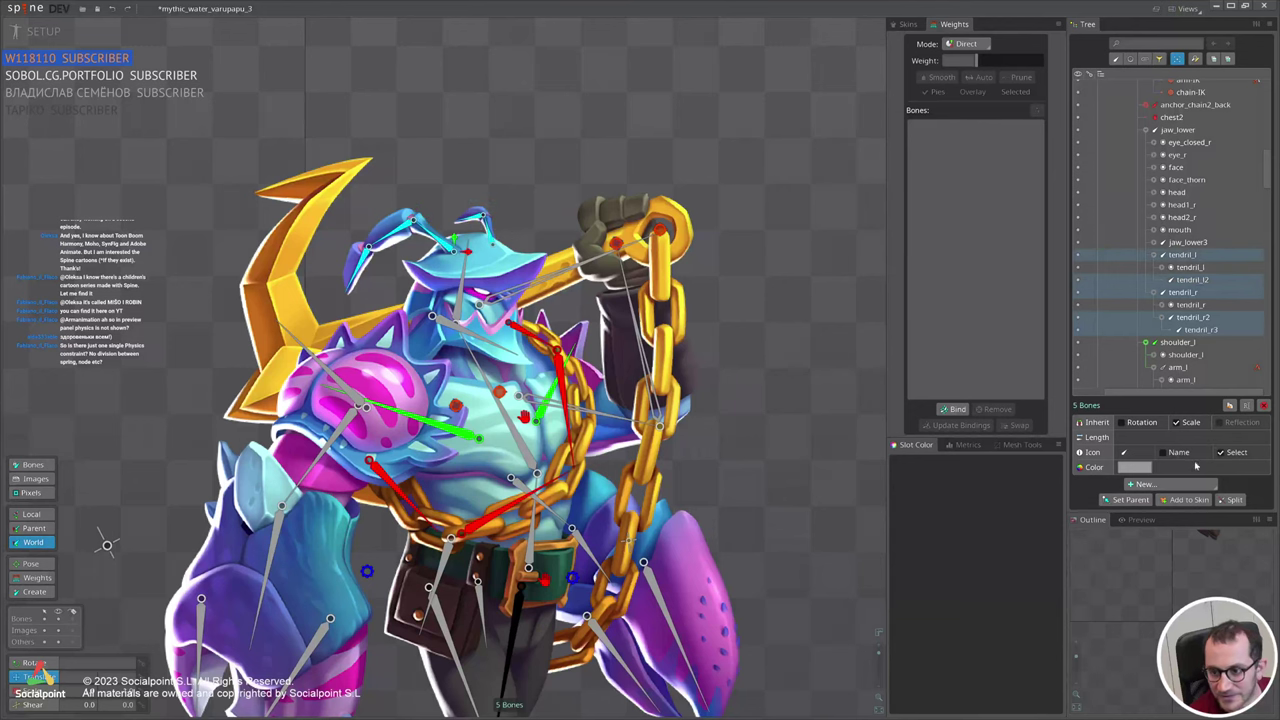
left_click(1170, 484)
left_click(1168, 525)
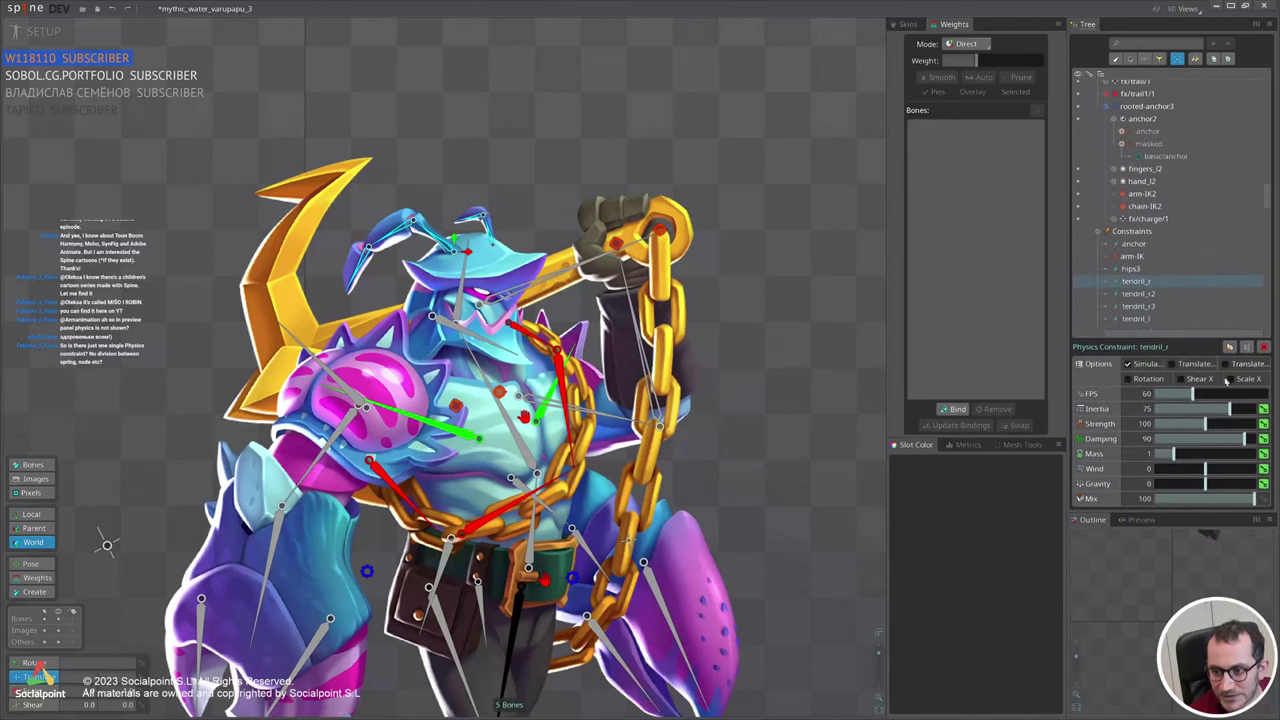
Enable rotation on the five tendril constraints with inertia 46.19, strength 146.2, damping 53.3 and mass 0.37, and test them by moving the pelvis bone.
scroll(1153, 289, "down", 2)
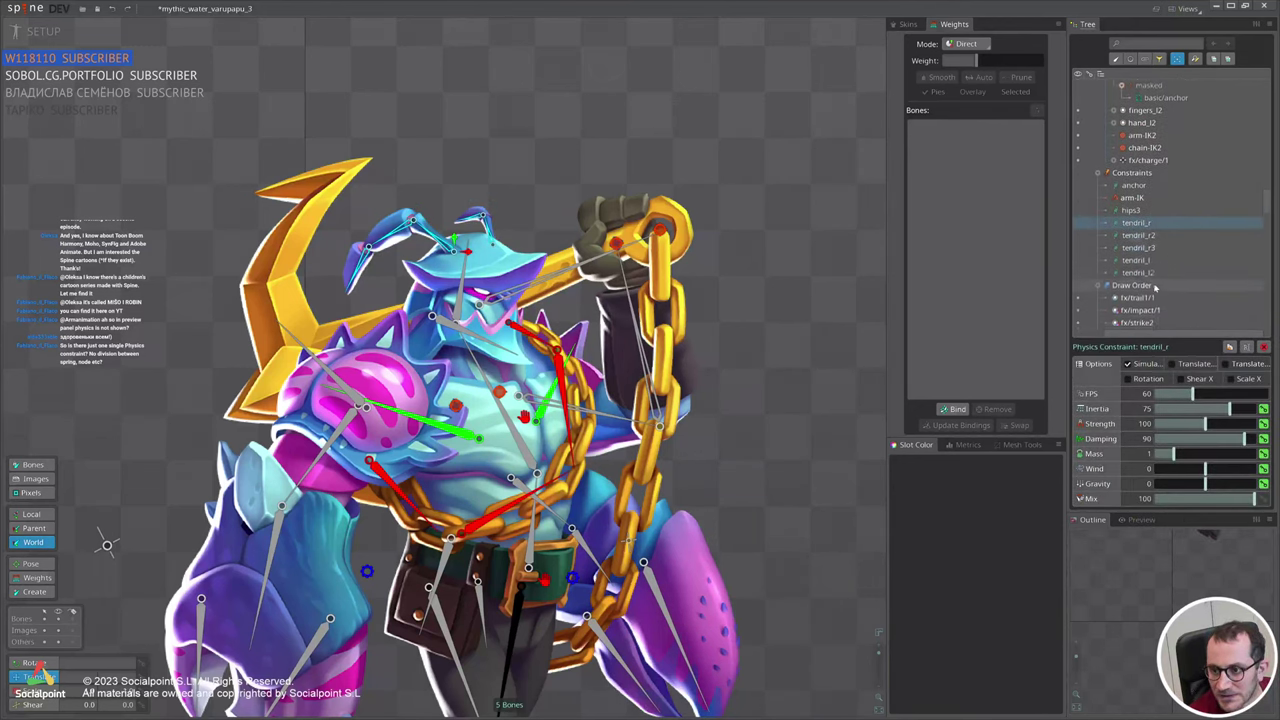
left_click(1160, 256, "shift")
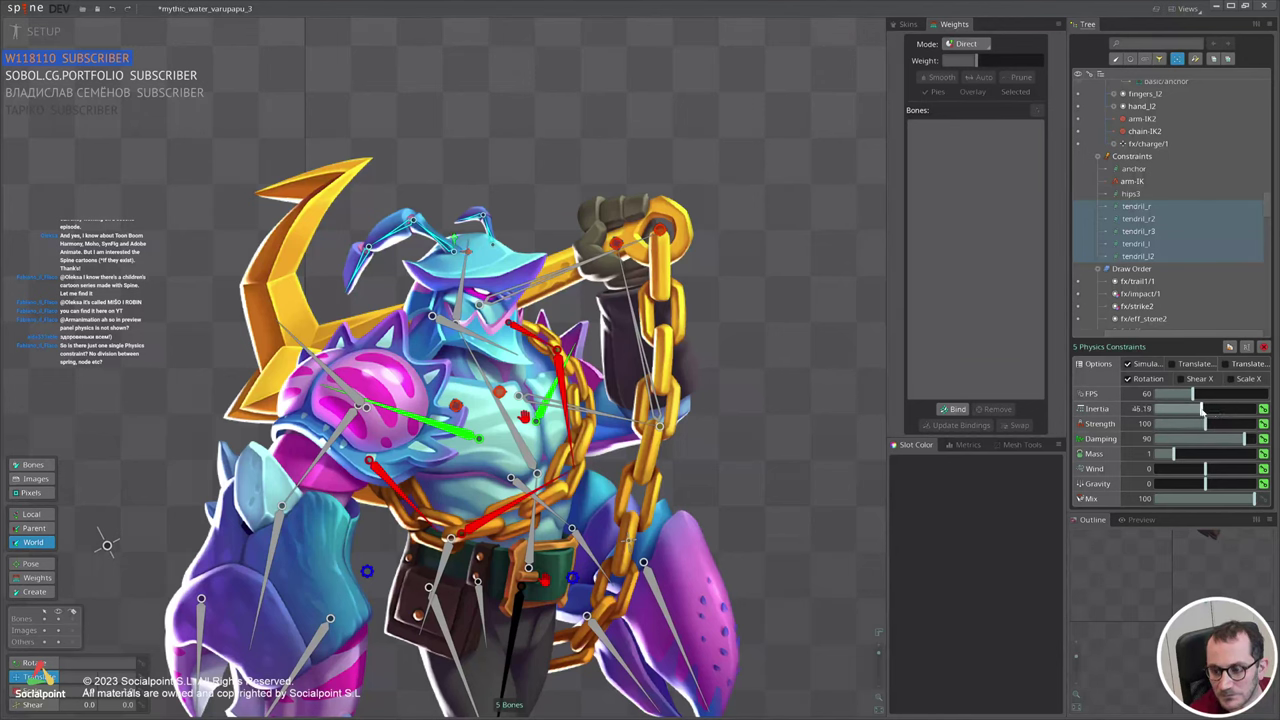
mouse_move(1205, 424)
left_mouse_down()
mouse_move(1231, 426)
mouse_move(1205, 447)
left_mouse_up()
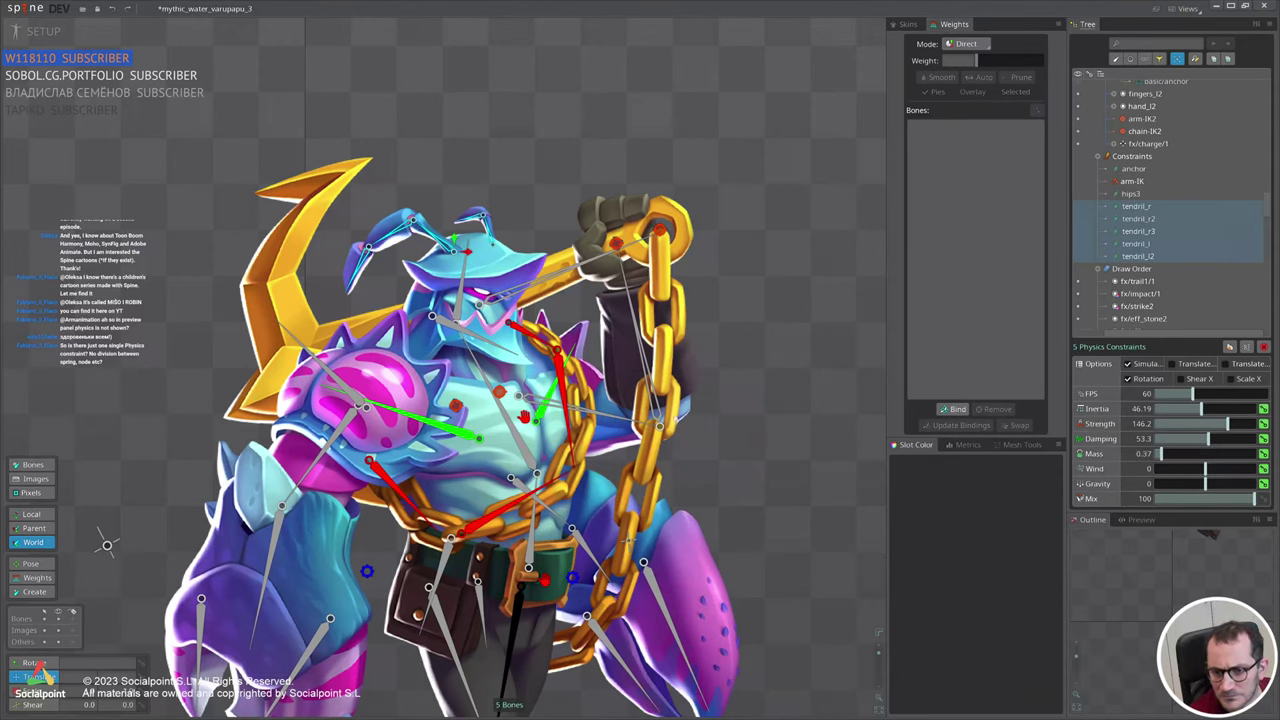
scroll(431, 312, "down", 2)
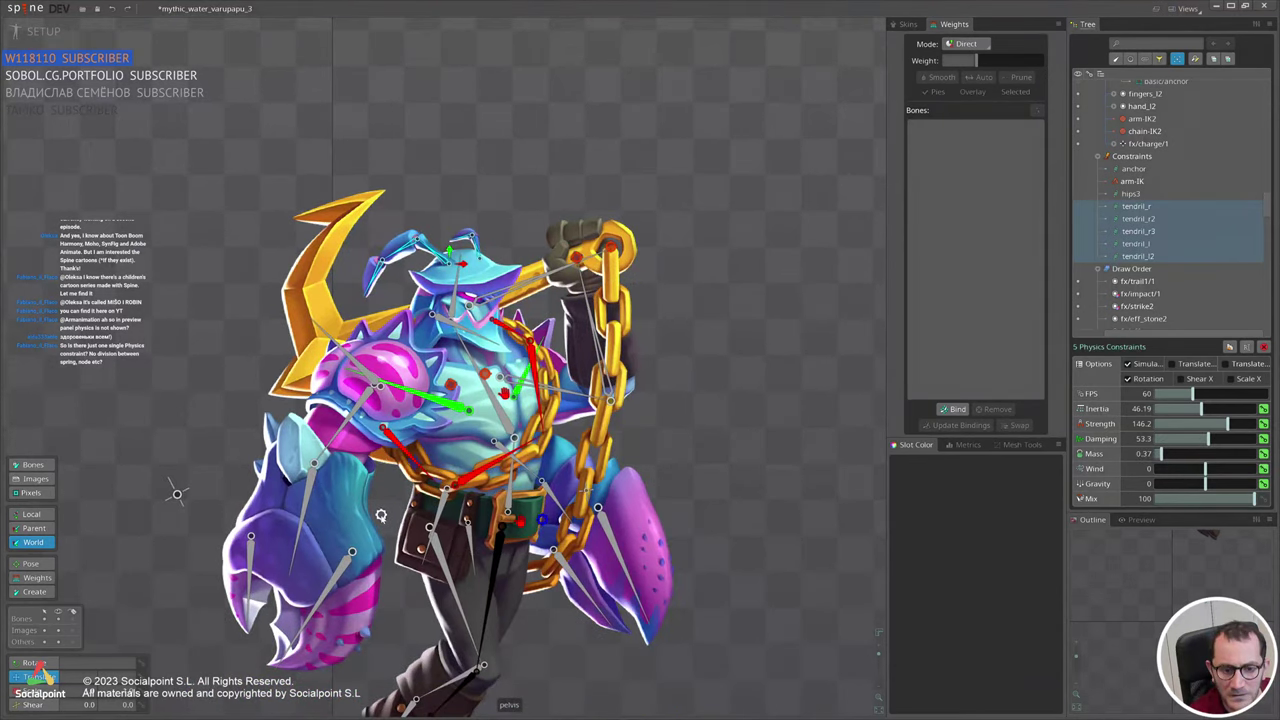
left_click(382, 516)
mouse_move(762, 429)
left_mouse_down()
mouse_move(846, 428)
mouse_move(770, 355)
mouse_move(660, 407)
mouse_move(757, 400)
mouse_move(669, 399)
mouse_move(761, 429)
left_mouse_up()
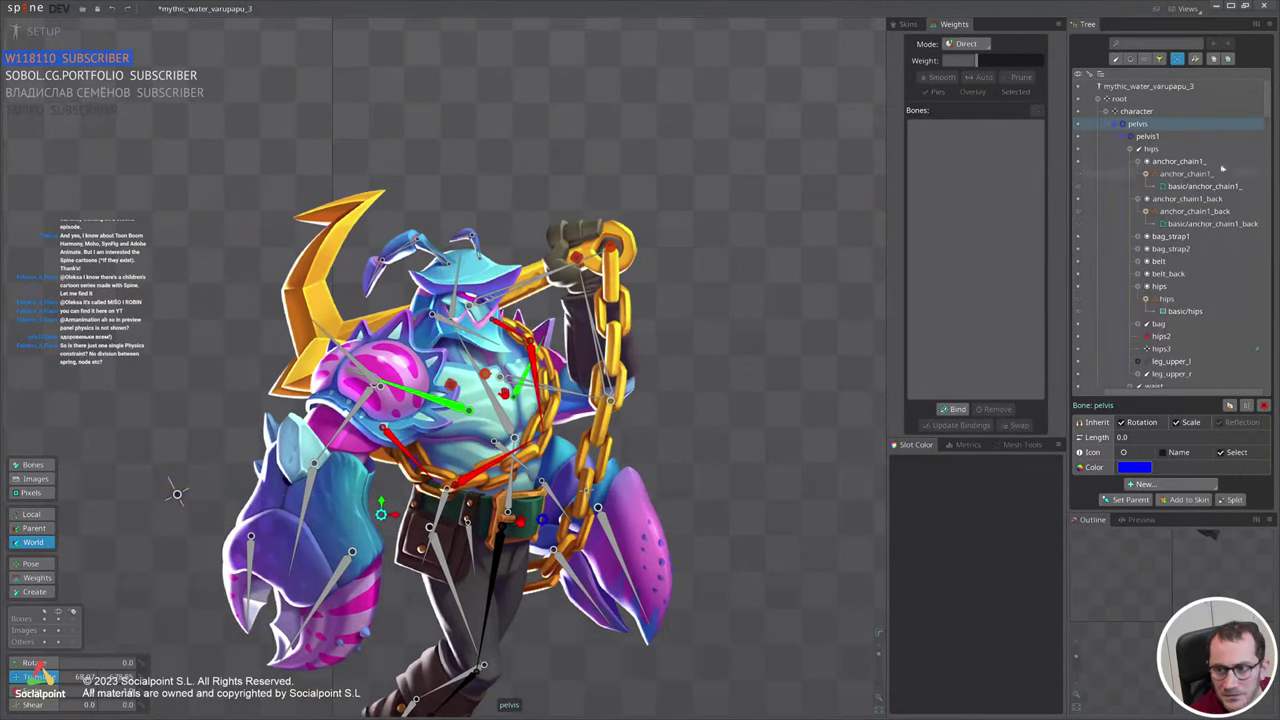
Set the five tendril constraints' damping to 22.84 and test them by moving the pelvis bone.
left_click(1258, 348)
scroll(1170, 281, "down", 3)
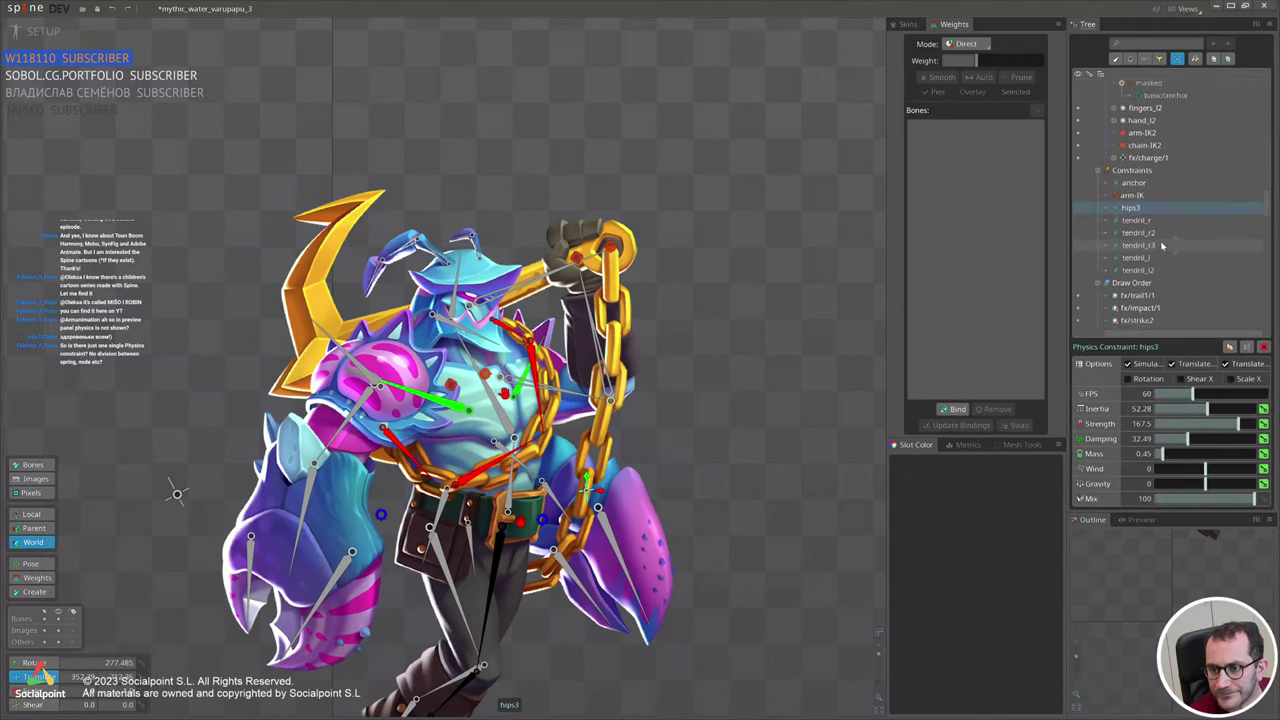
left_click(1160, 218)
left_click(1160, 268, "shift")
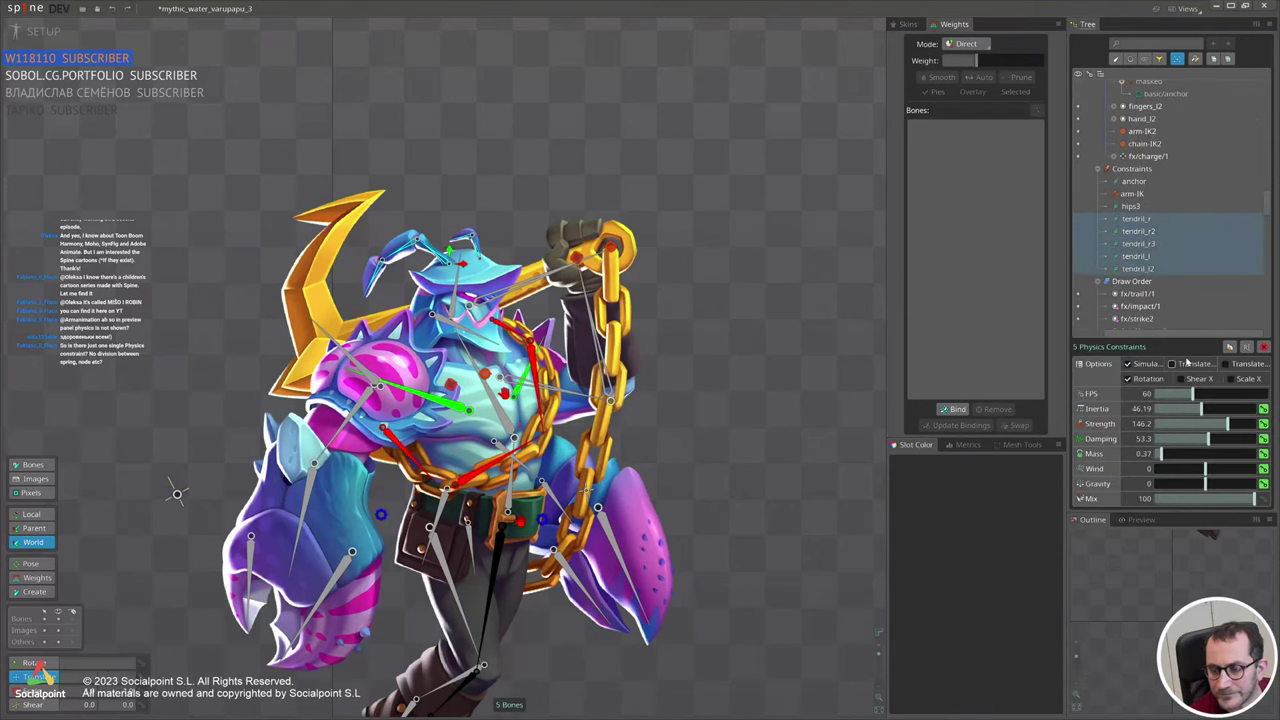
left_click_drag(1209, 439, 1186, 439)
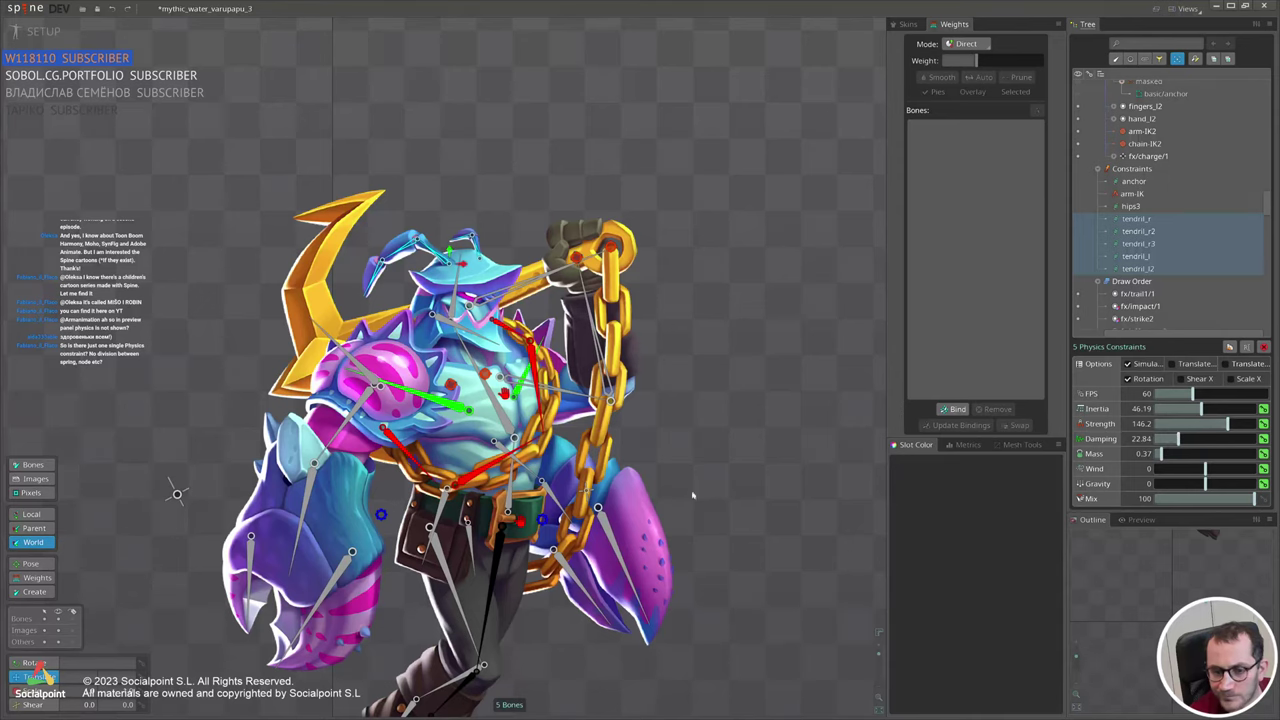
left_click_drag(381, 515, 438, 469)
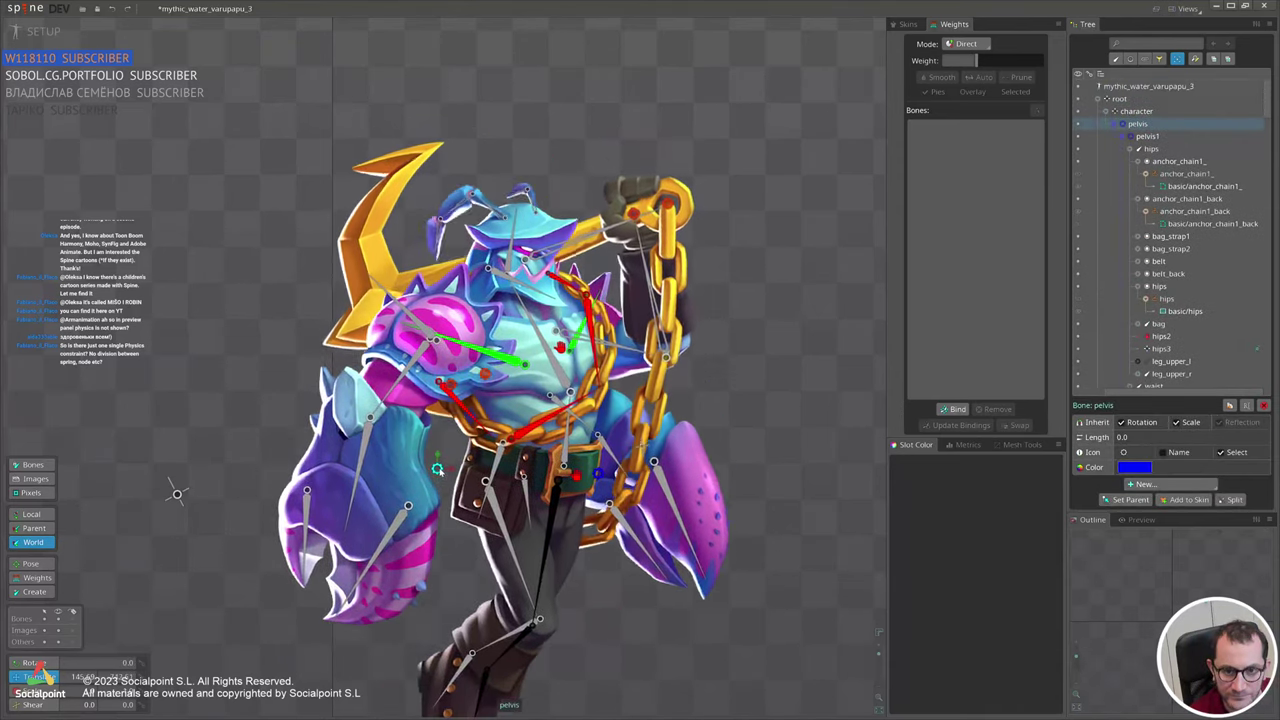
Set the five tendril constraints' damping to 37.06 and test them by moving the pelvis bone.
left_click(1257, 349)
scroll(1198, 249, "down", 5)
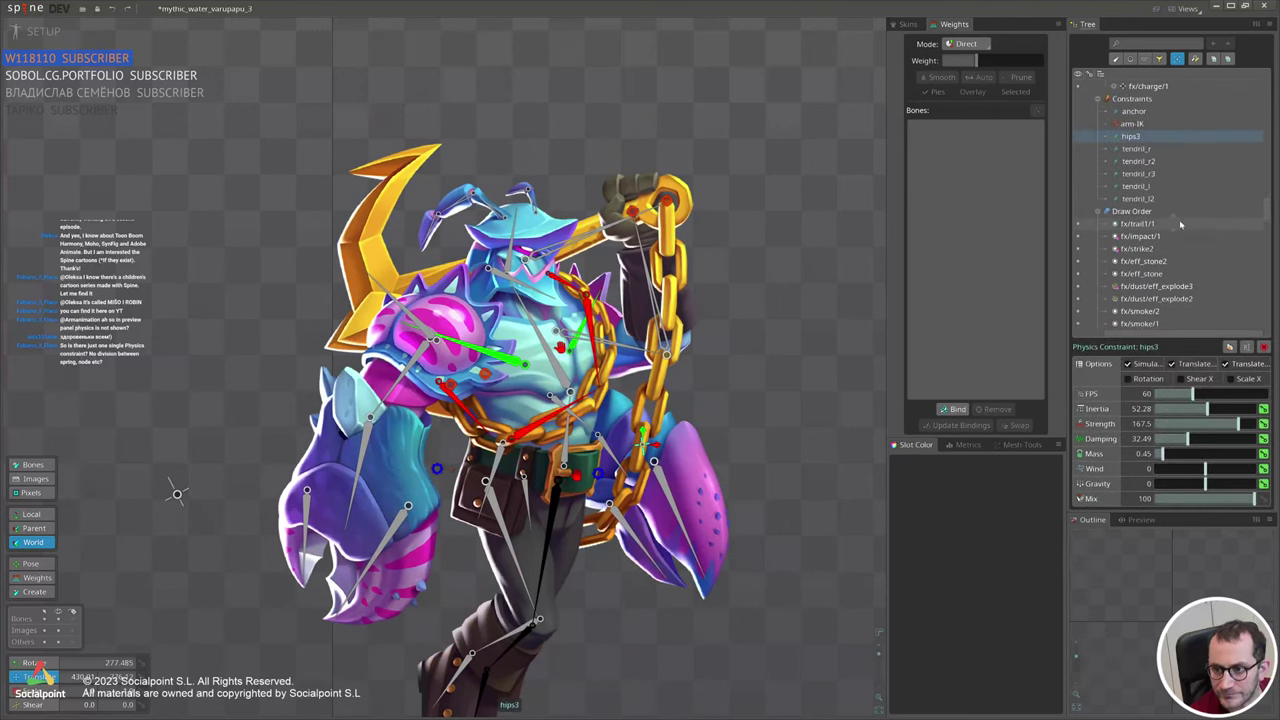
left_click(1157, 193)
left_click(1146, 145, "shift")
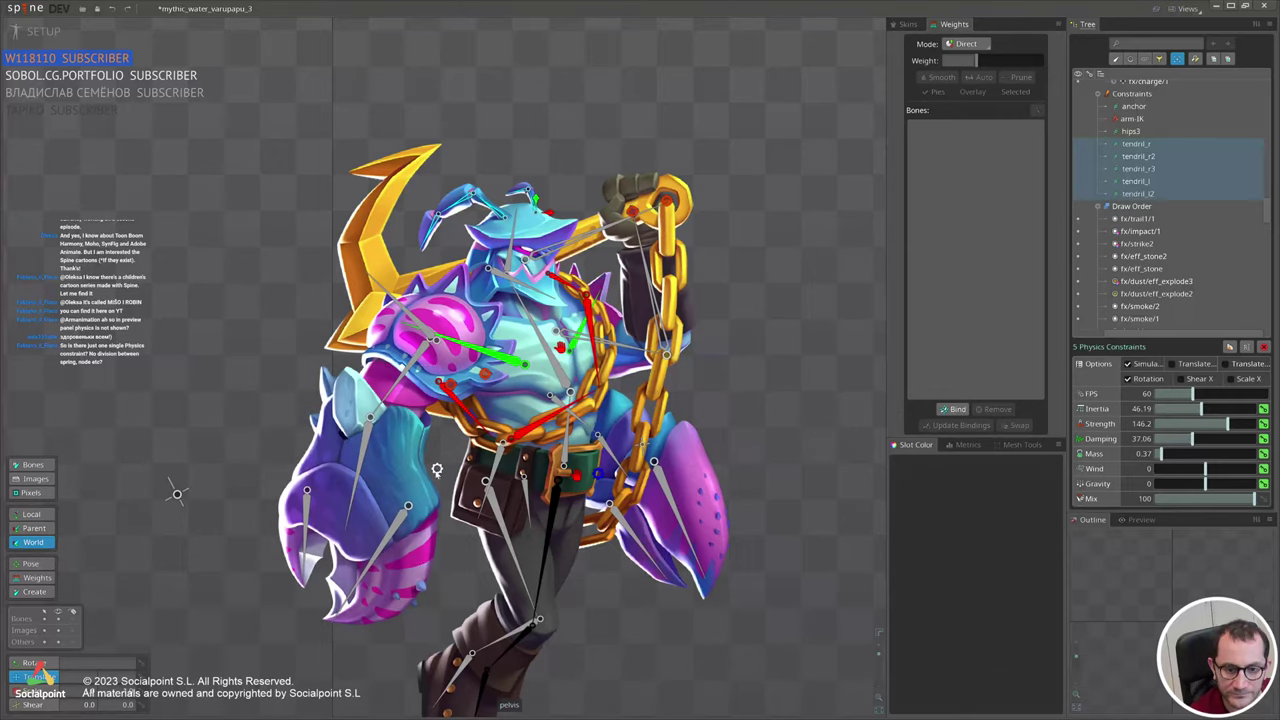
left_click_drag(437, 468, 395, 481)
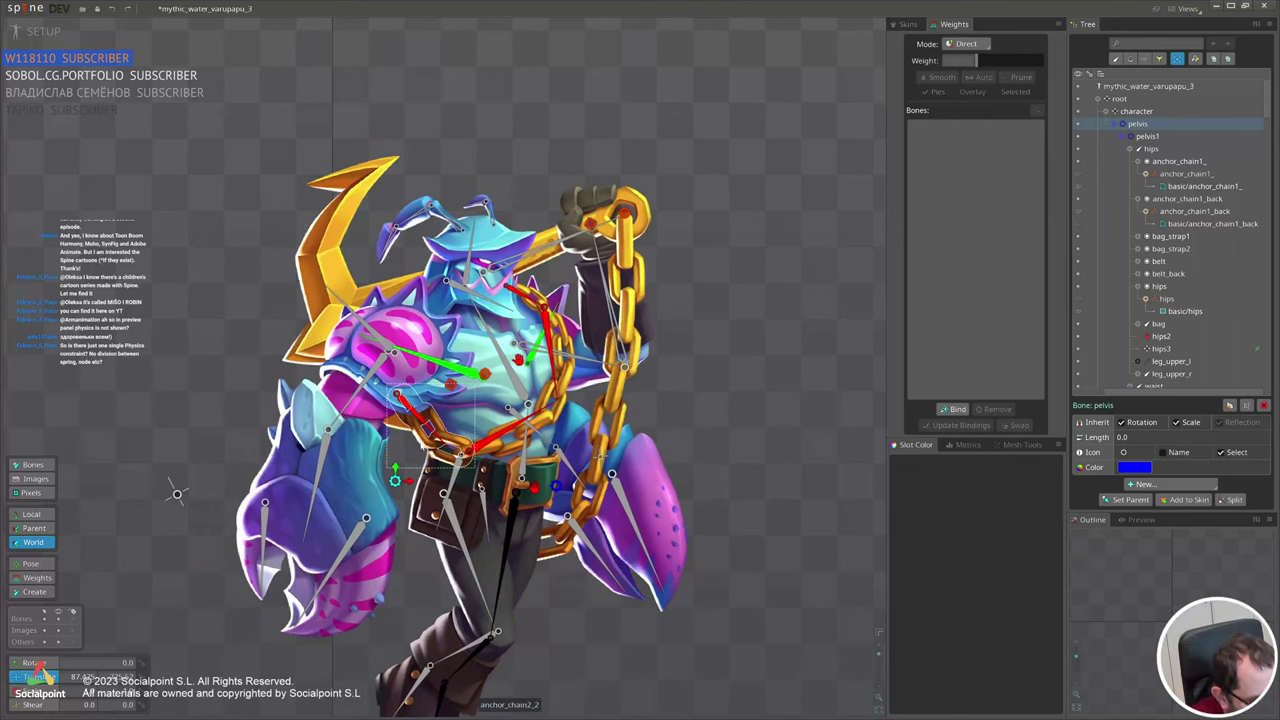
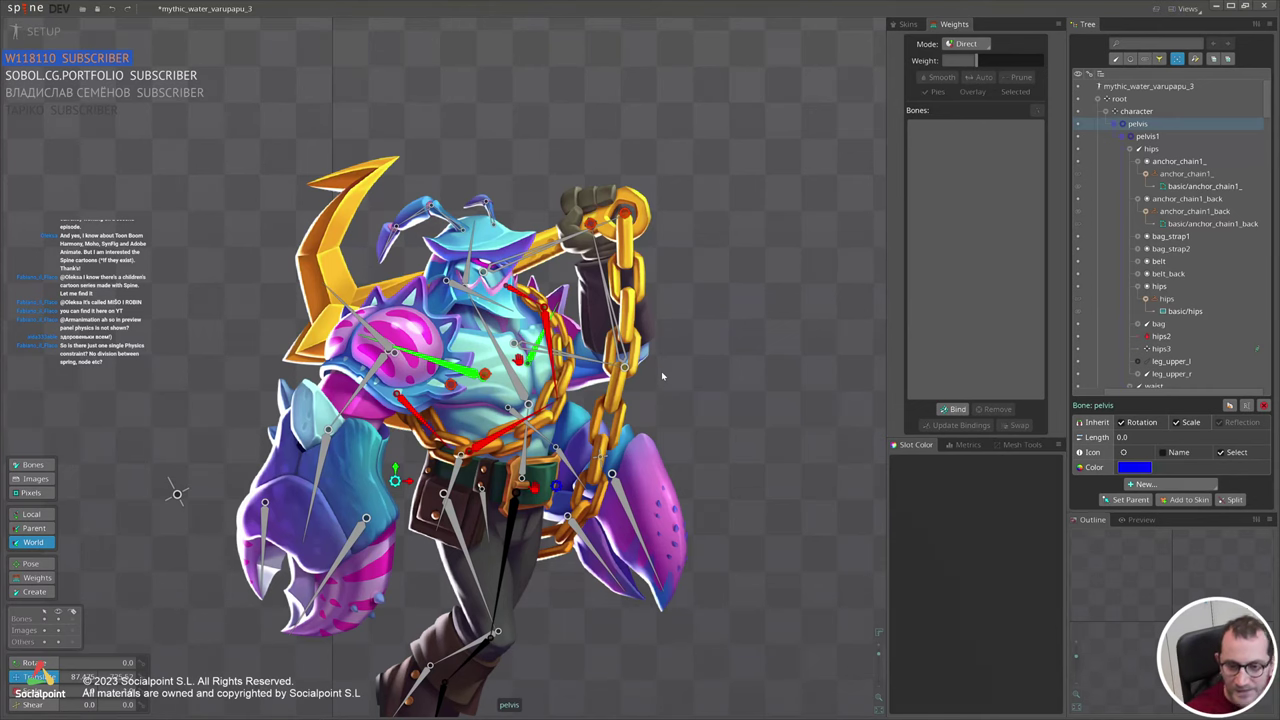
Open the hips3 physics constraint's settings and look over the whole character.
scroll(770, 348, "down", 2)
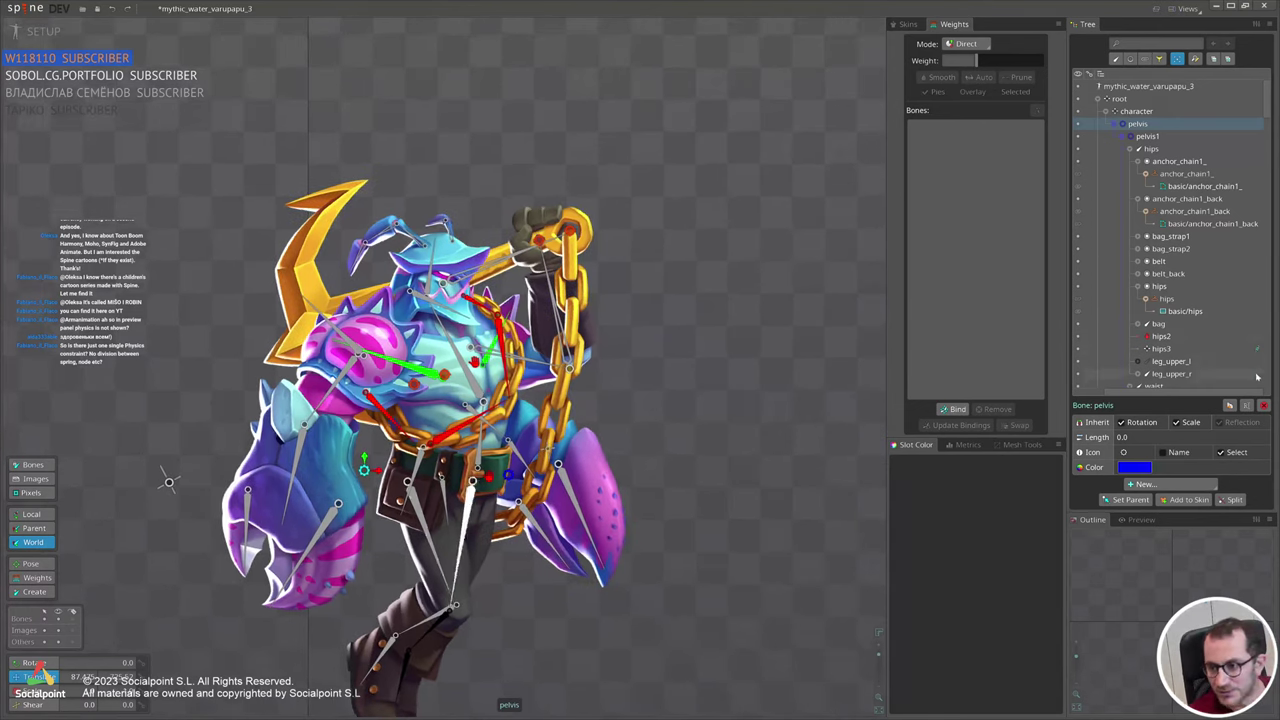
left_click(1258, 350)
scroll(312, 398, "down", 3)
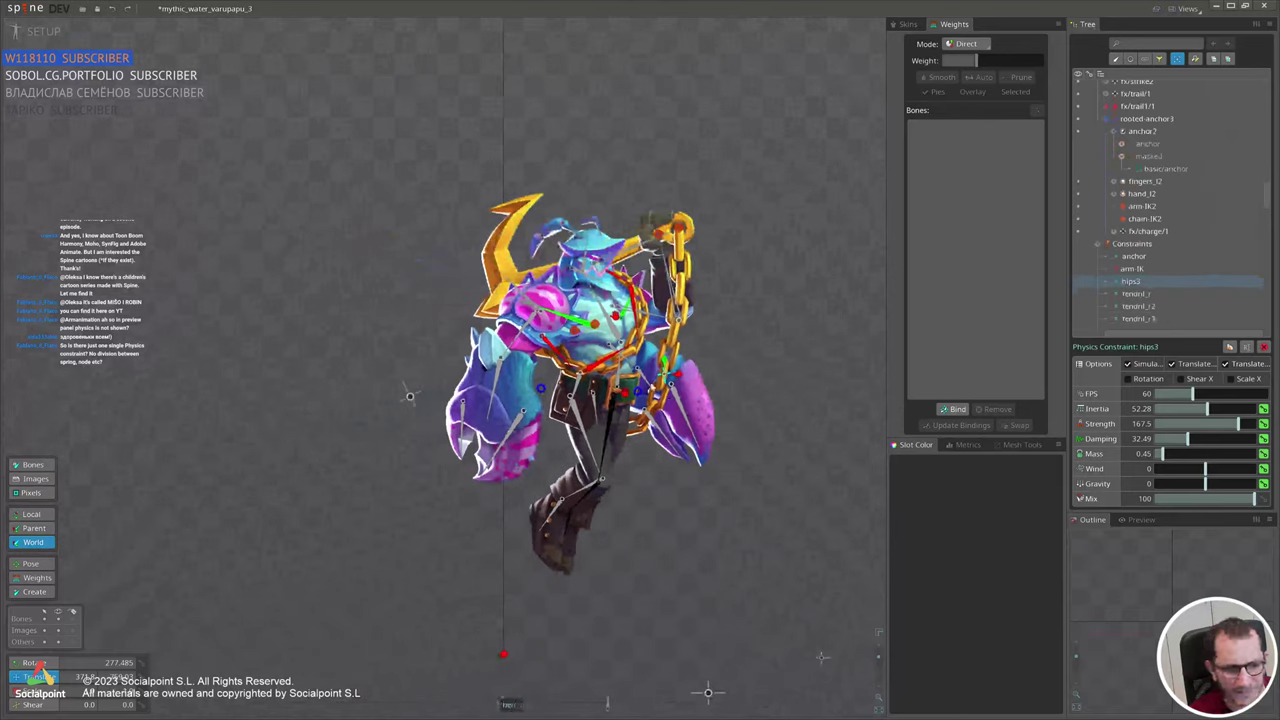
scroll(523, 329, "up", 3)
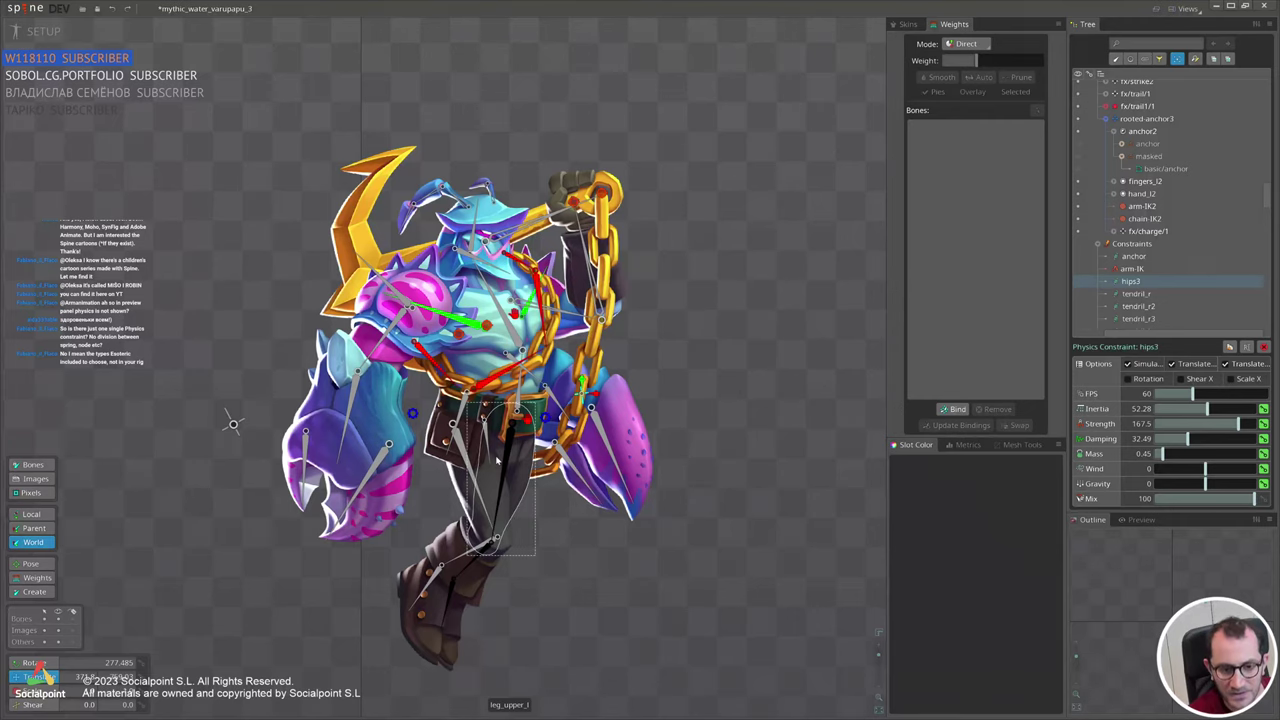
scroll(505, 440, "up", 2)
scroll(740, 443, "down", 3)
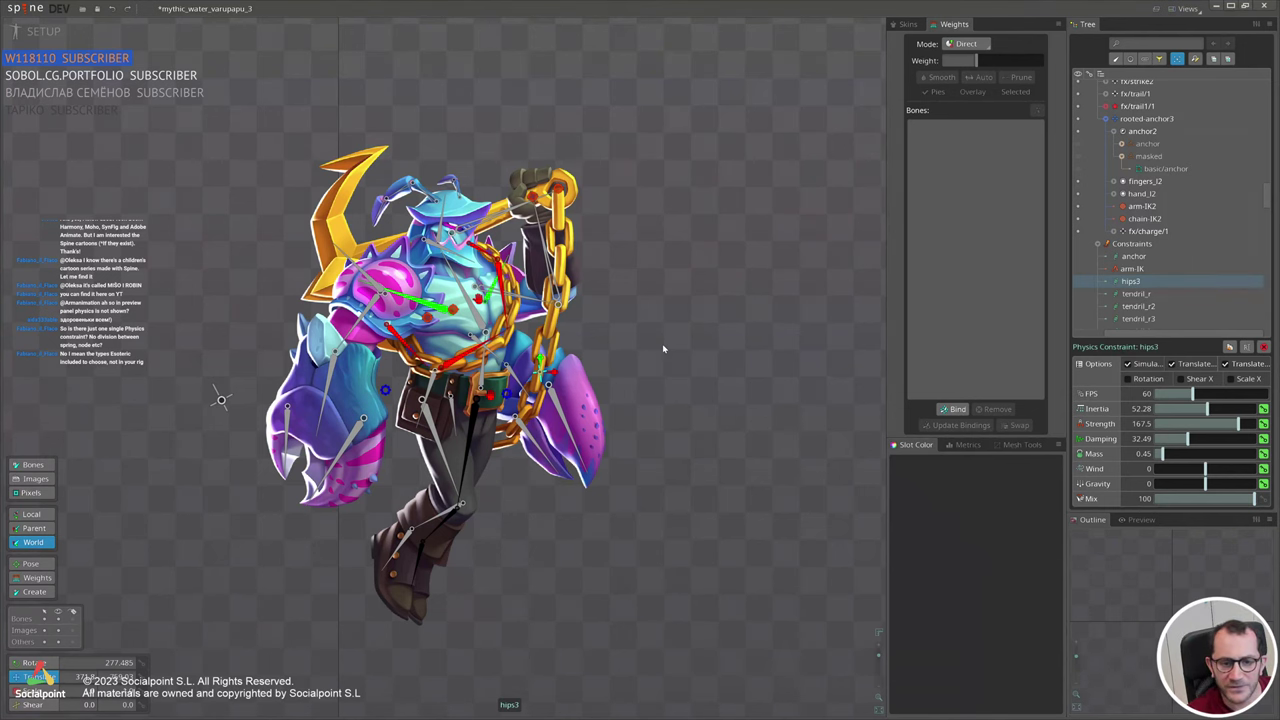
scroll(662, 348, "up", 2)
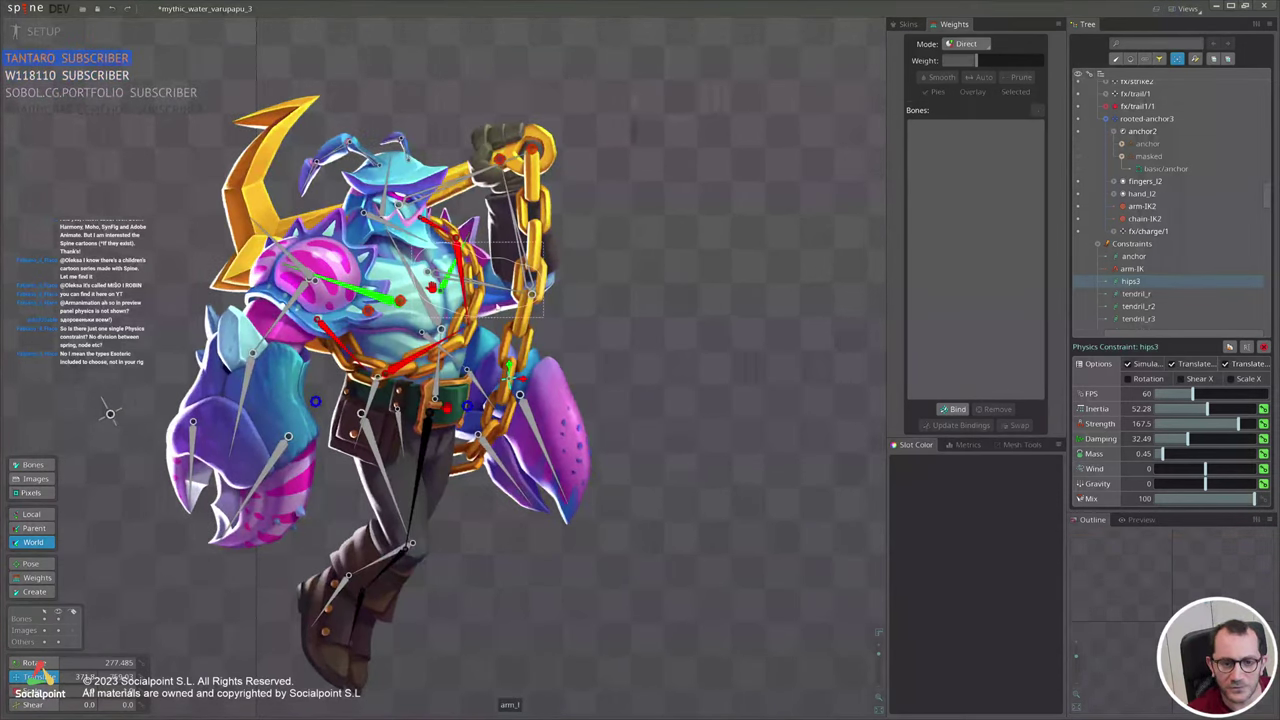
left_click_drag(653, 334, 668, 338)
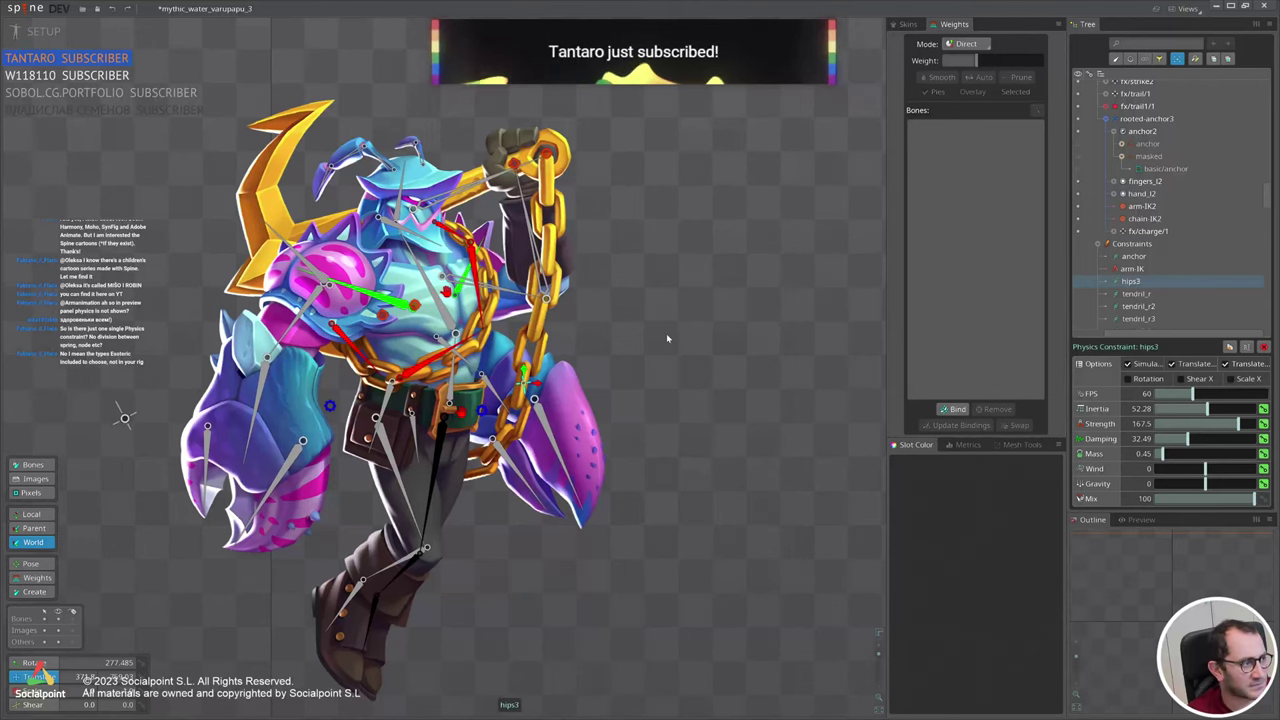
Switch to the window with the mythic_water_nautick_3 project.
key("alt+Tab")
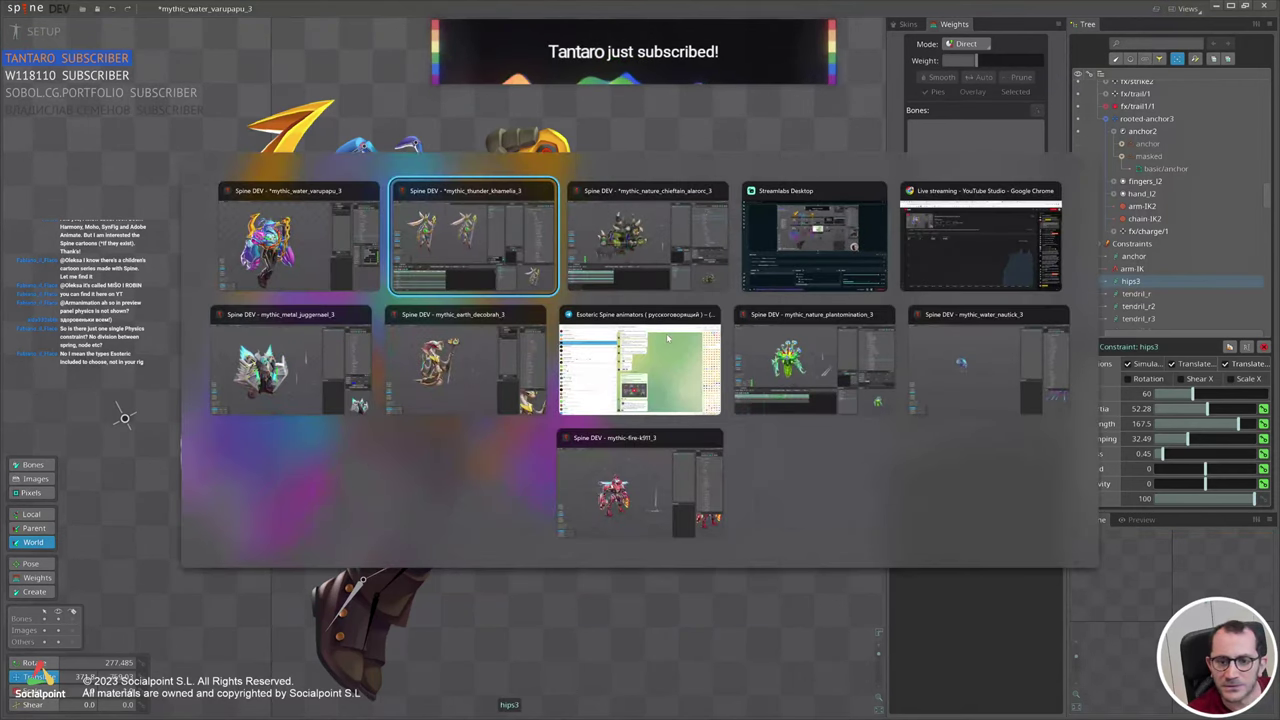
key("alt+Tab")
key("alt+Tab")
key("alt+Tab")
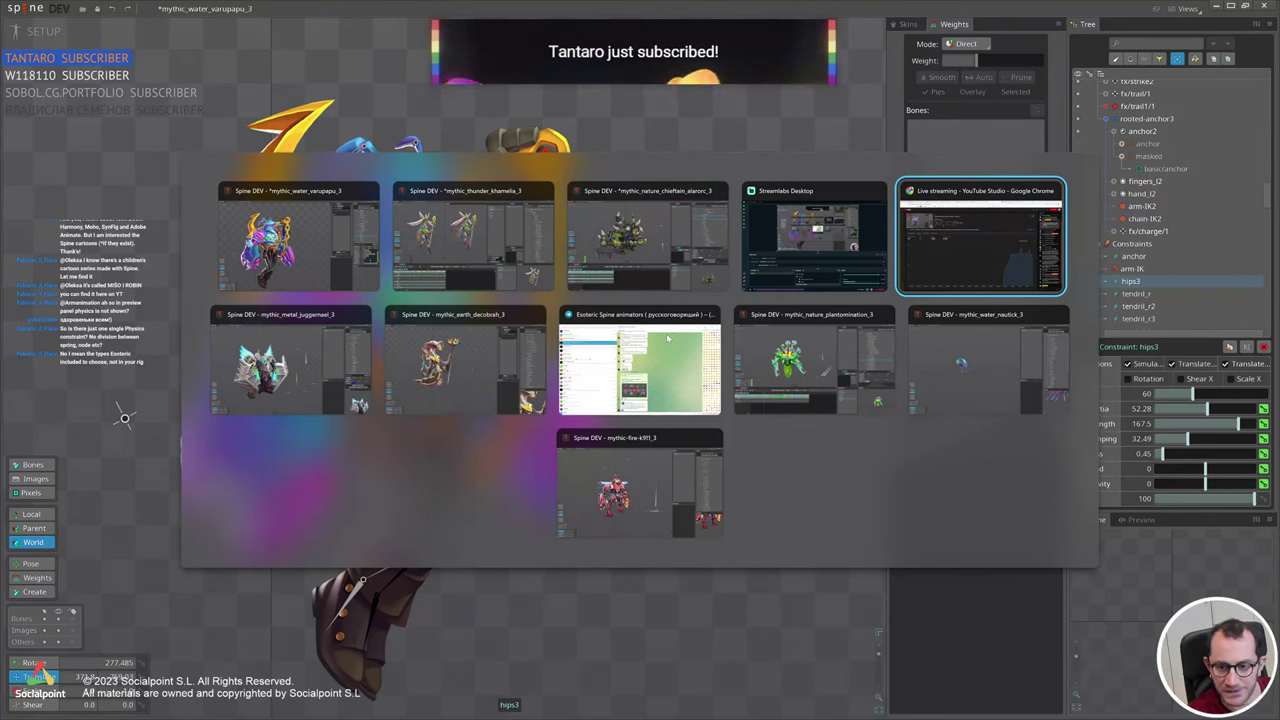
key("alt+Tab")
key("alt+Tab")
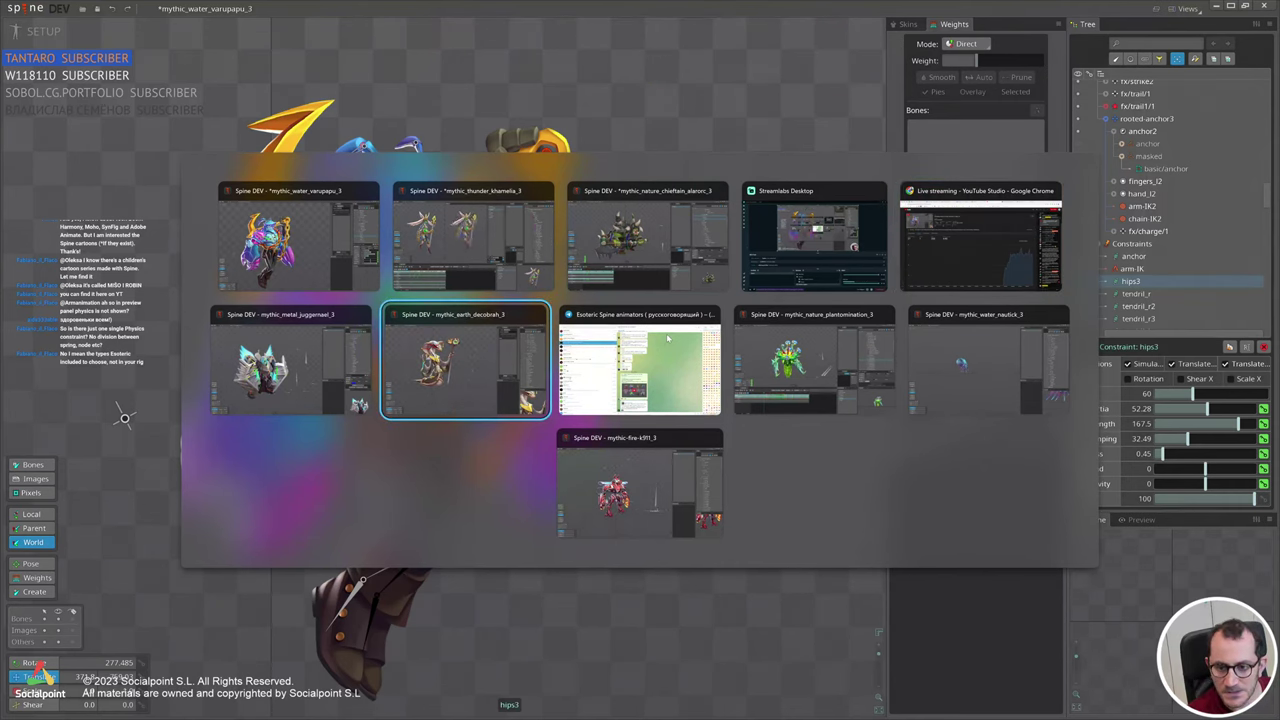
key("alt+Tab")
key("alt+Tab")
key("alt+Tab")
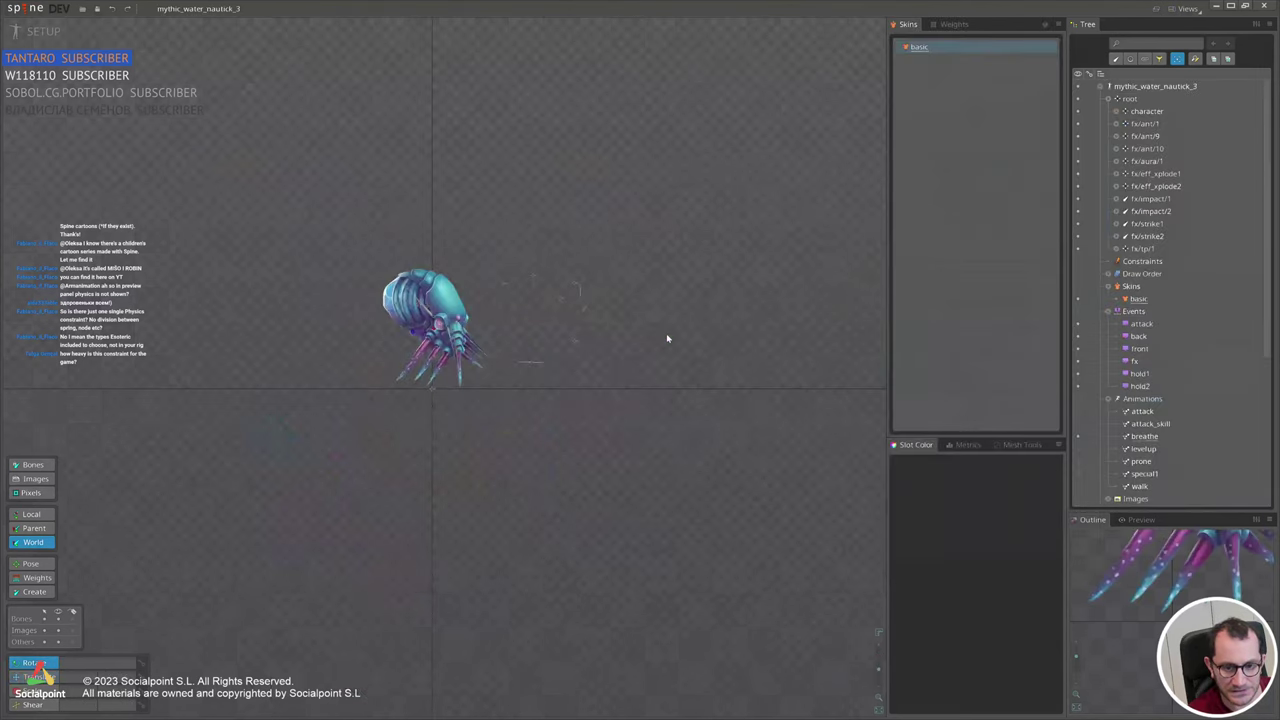
Select the four shell bones edge0 to edge3 and add physics constraints to them.
scroll(425, 315, "up", 6)
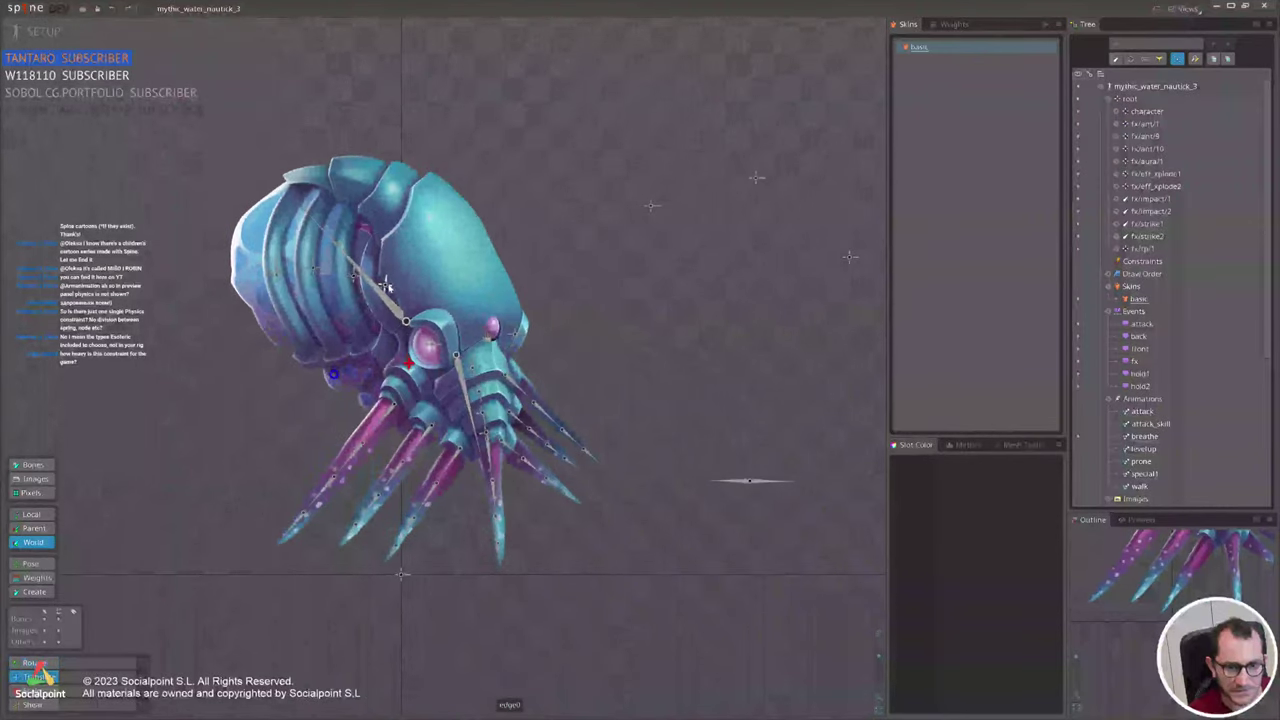
left_click(386, 286)
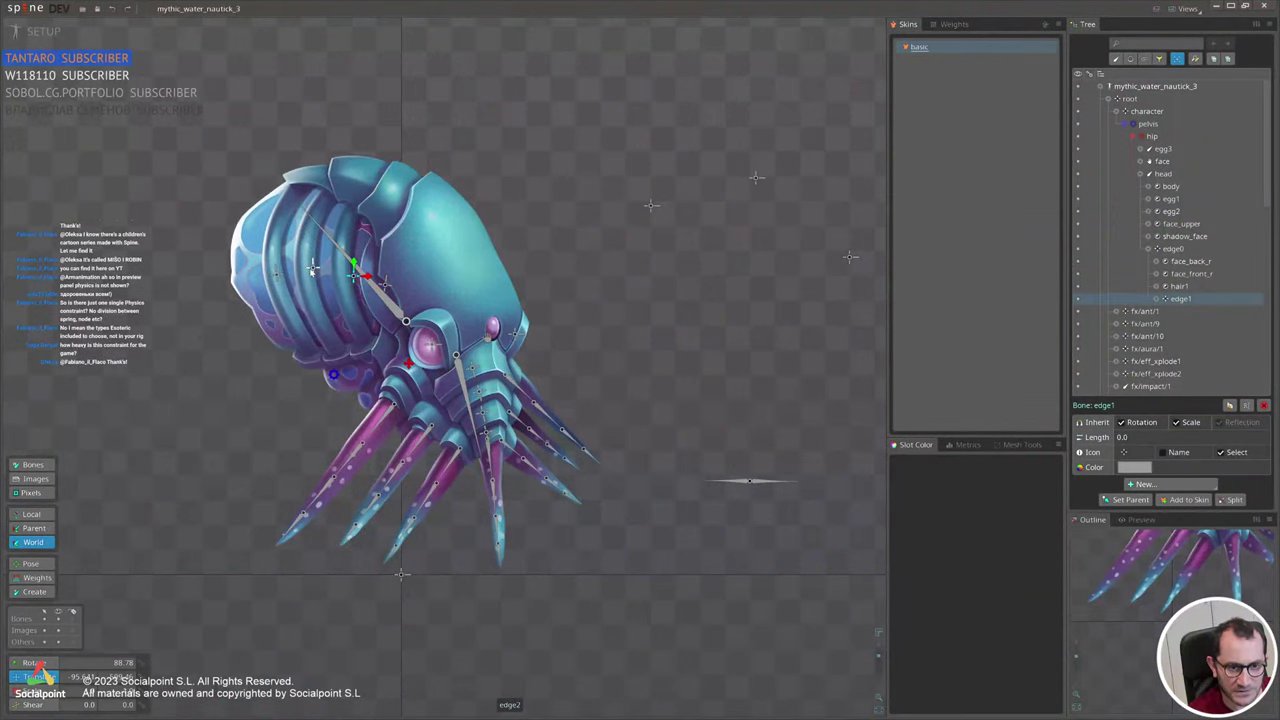
left_click(313, 268)
left_click(281, 275)
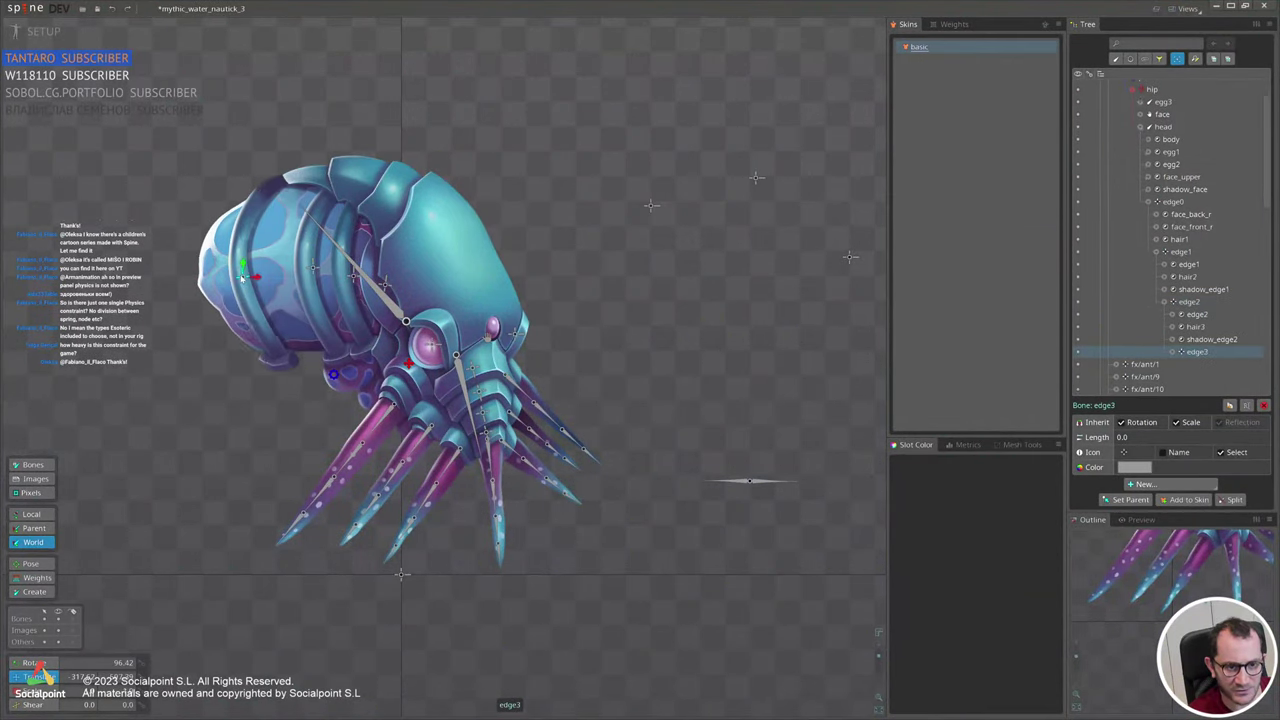
left_click(314, 270, "ctrl")
left_click(385, 282, "ctrl")
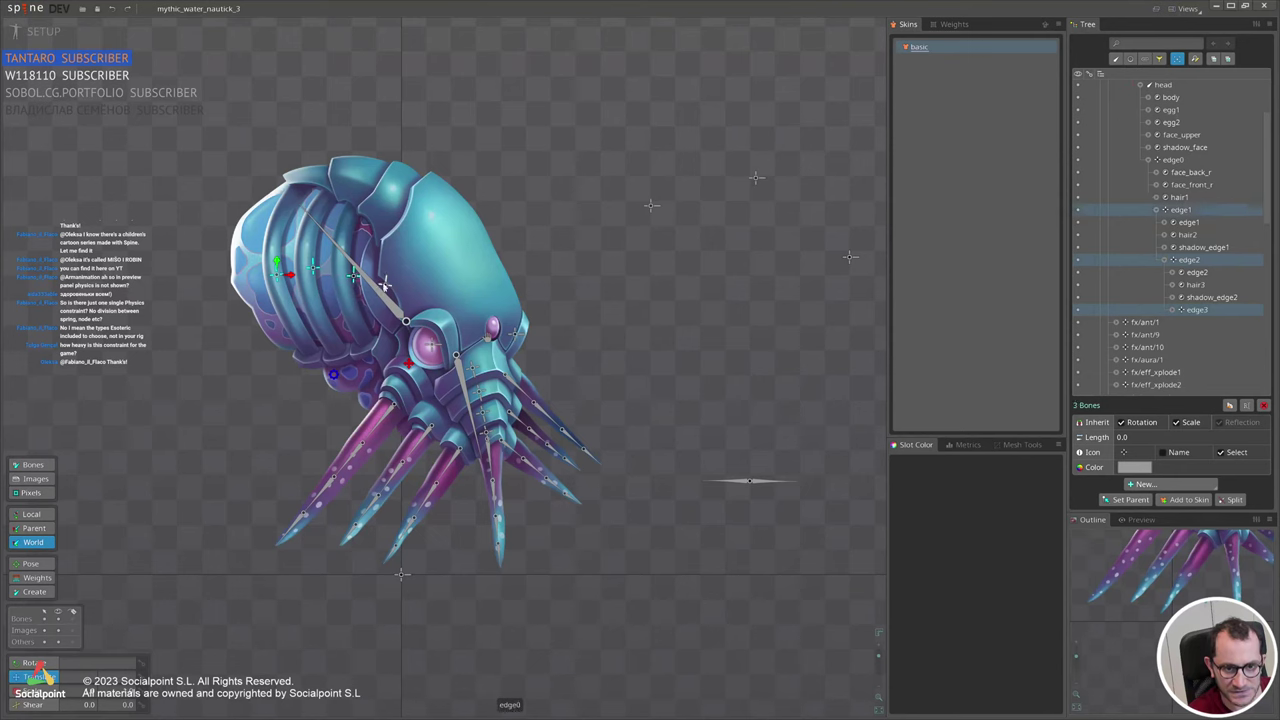
left_click(289, 275, "ctrl")
left_click(1170, 484)
left_click(1165, 525)
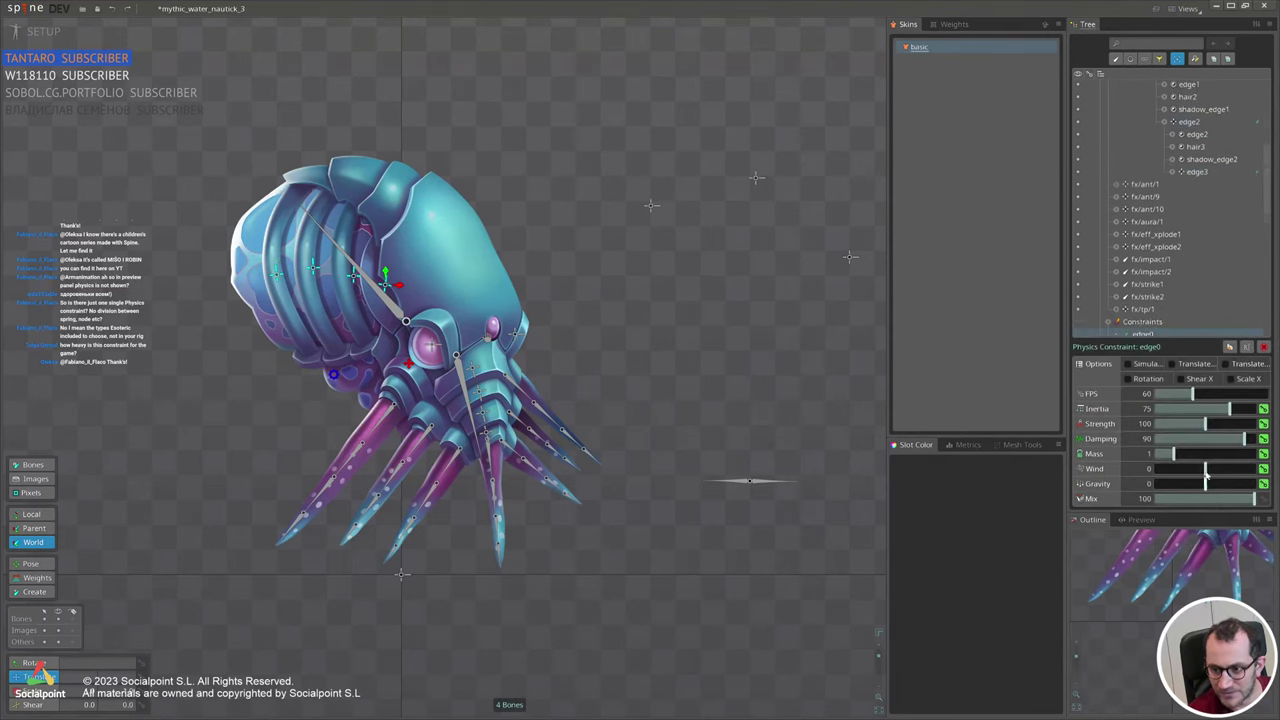
Enable X and Y translation on the four edge constraints with inertia 44.16, strength 131, damping 24.37 and mass 0.57, and test by moving the pelvis bone.
scroll(1195, 241, "down", 3)
left_click(1142, 249, "shift")
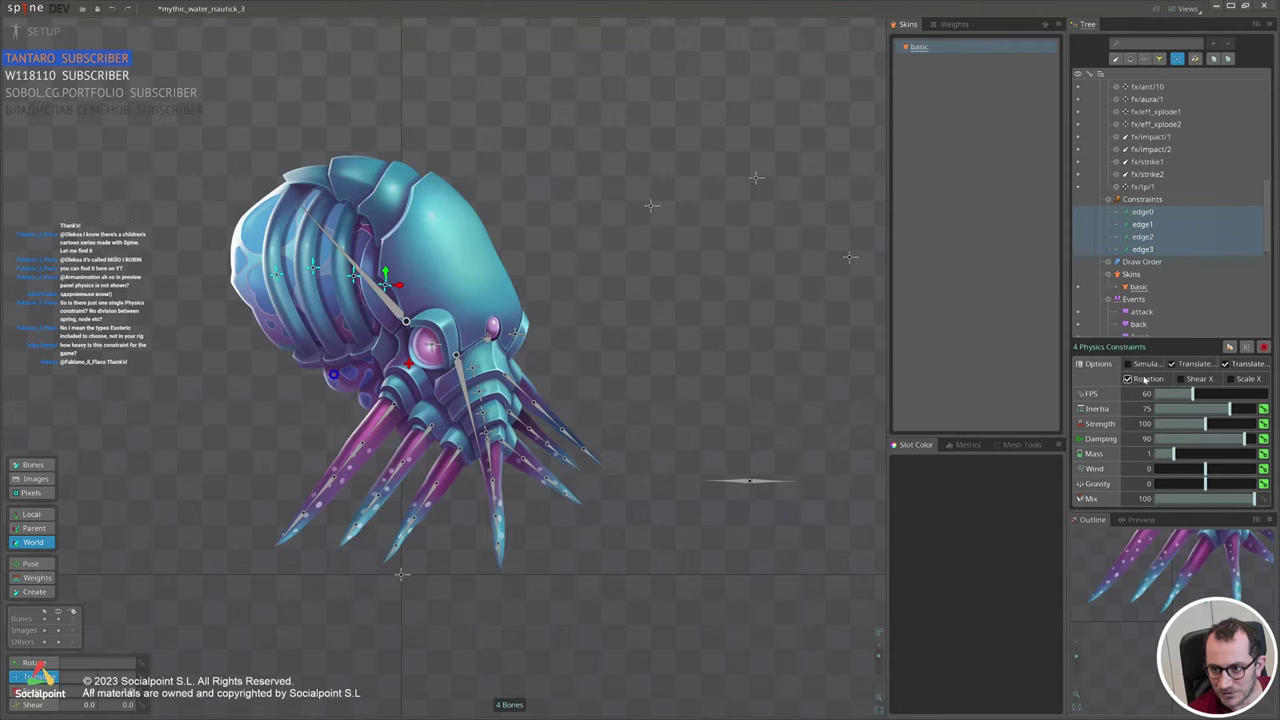
left_click(1130, 364)
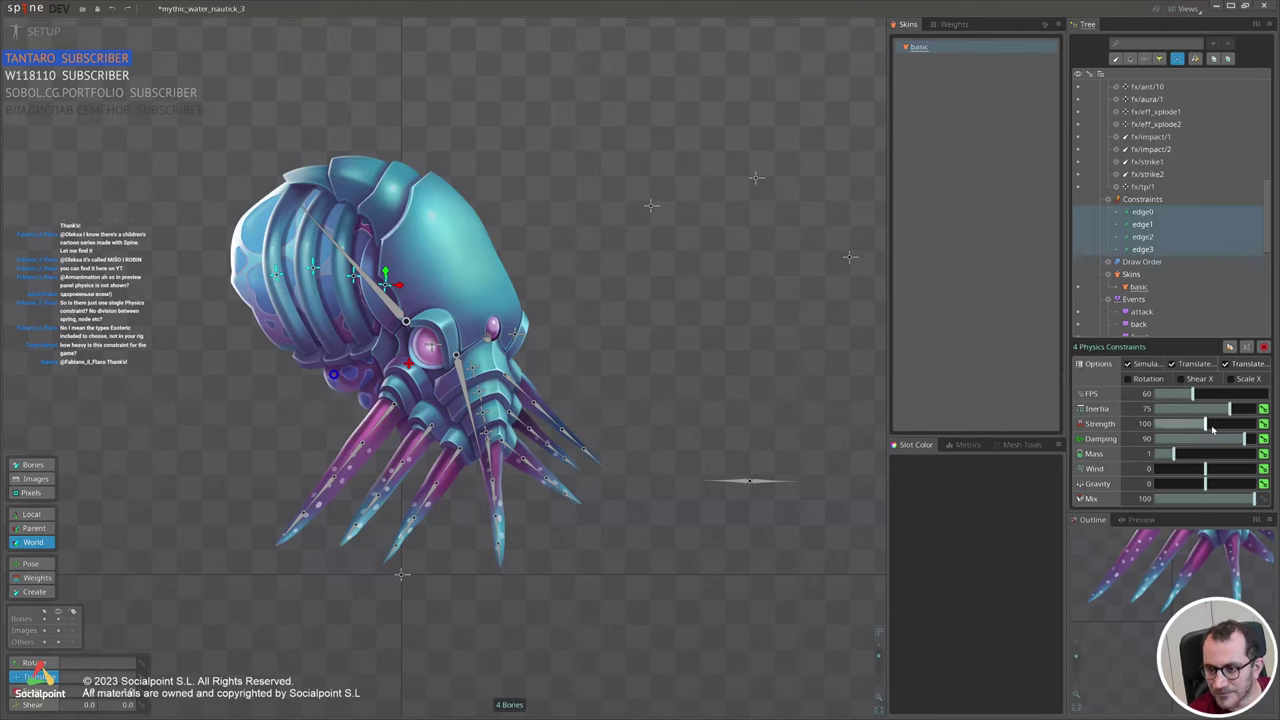
left_click_drag(1205, 444, 1180, 444)
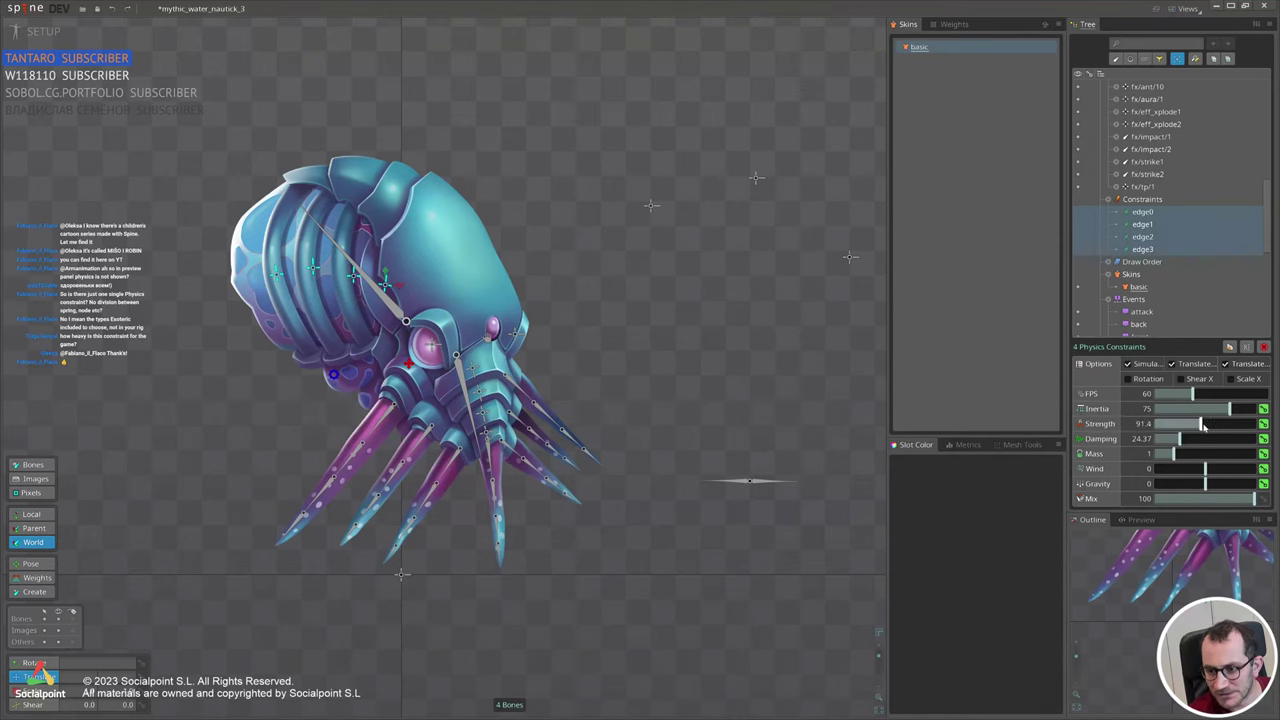
left_click_drag(1203, 424, 1166, 456)
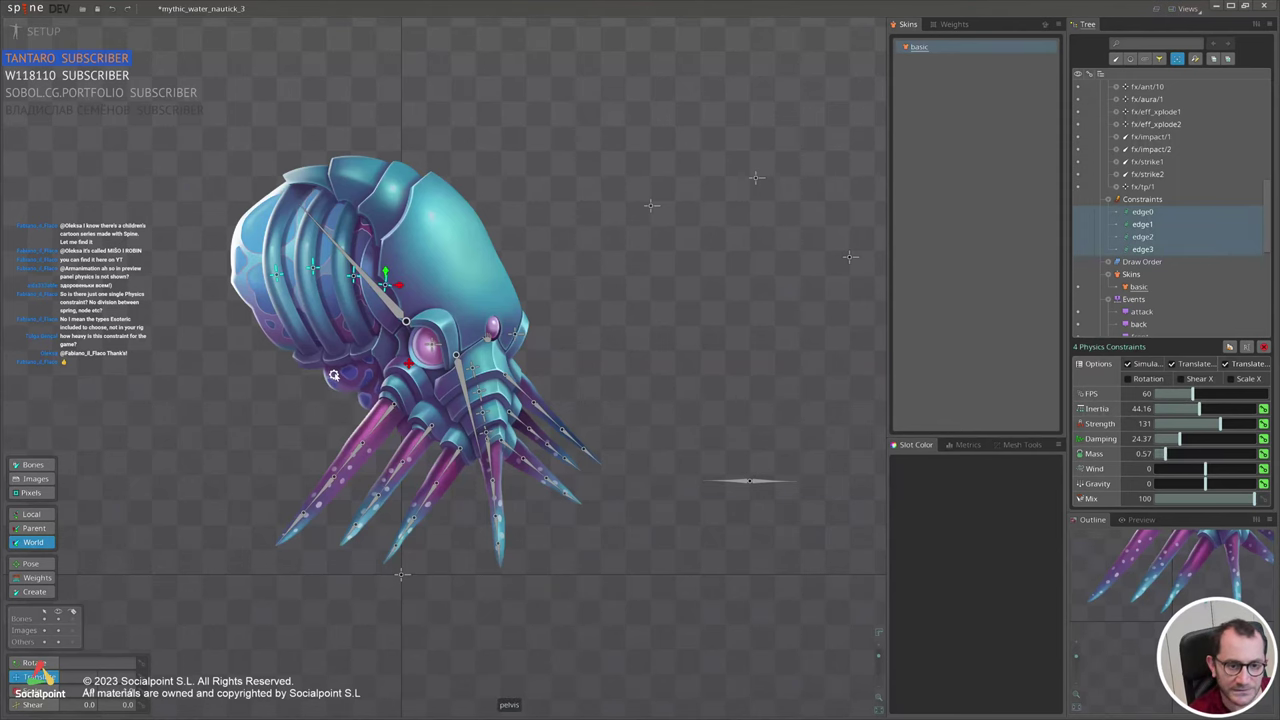
mouse_move(334, 375)
left_mouse_down()
mouse_move(418, 378)
mouse_move(235, 382)
mouse_move(818, 393)
mouse_move(271, 357)
mouse_move(490, 363)
mouse_move(334, 370)
left_mouse_up()
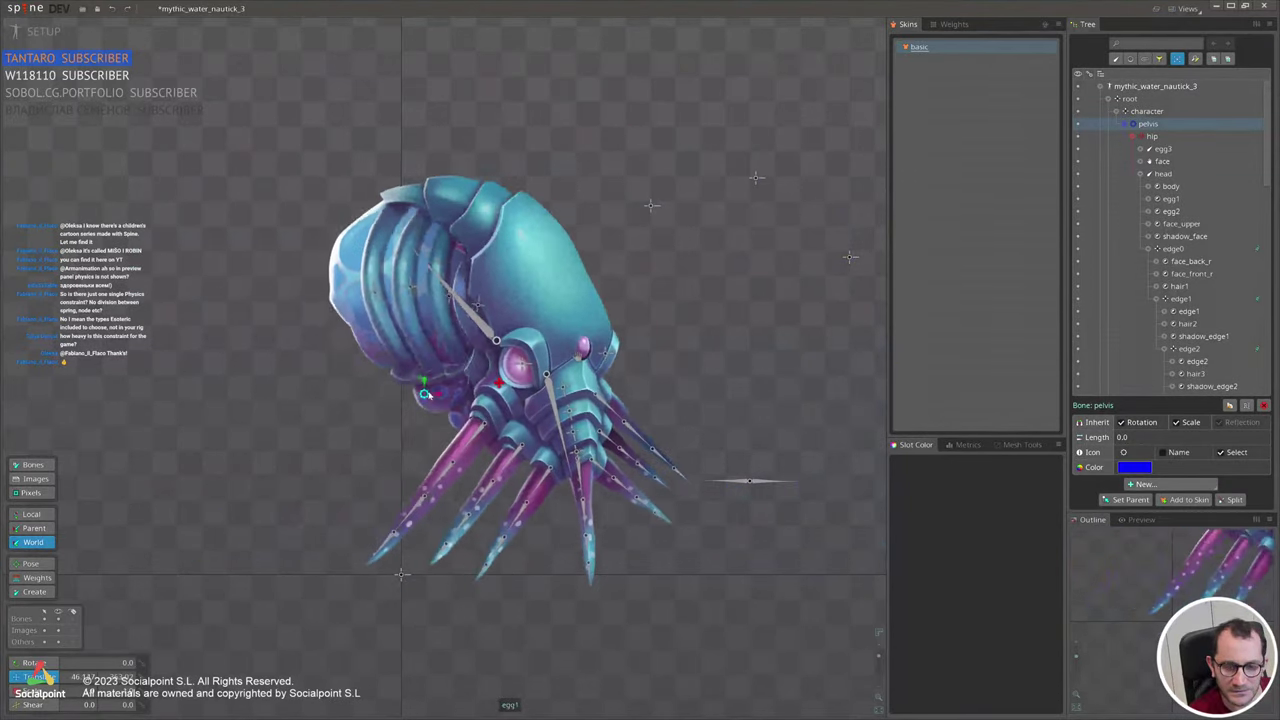
Set the four edge constraints to inertia 25.38, strength 151.3 and damping 35.03, and test them by moving the pelvis bone.
scroll(1224, 275, "down", 2)
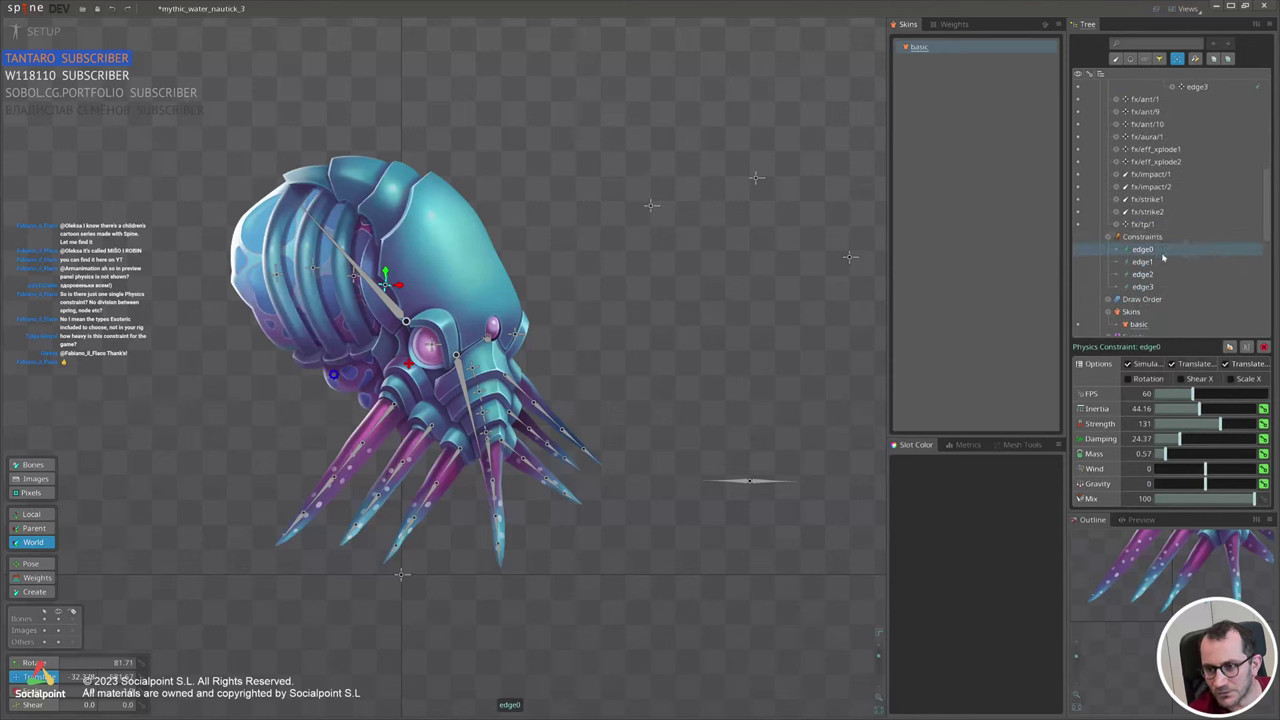
left_click(1200, 287, "shift")
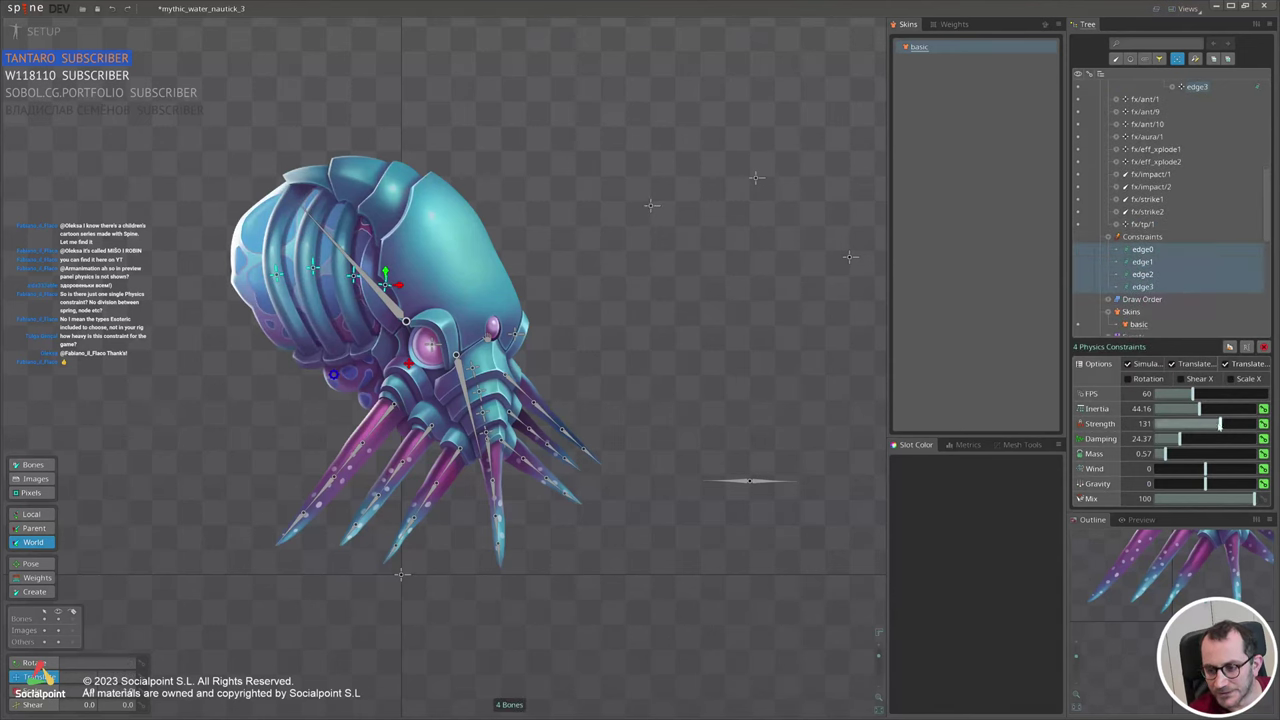
left_click_drag(1188, 424, 1200, 424)
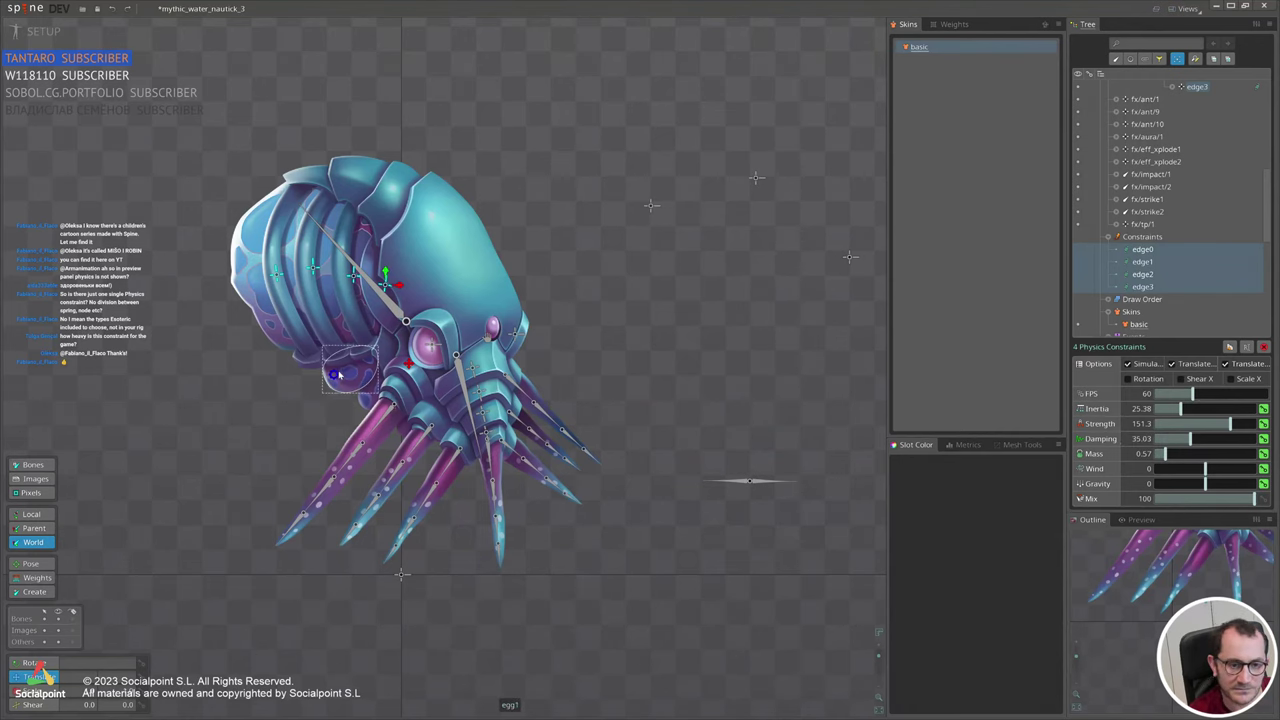
mouse_move(333, 374)
left_mouse_down()
mouse_move(499, 369)
mouse_move(375, 440)
mouse_move(700, 440)
mouse_move(207, 413)
mouse_move(420, 390)
mouse_move(370, 390)
mouse_move(490, 540)
mouse_move(440, 395)
mouse_move(241, 471)
mouse_move(343, 387)
left_mouse_up()
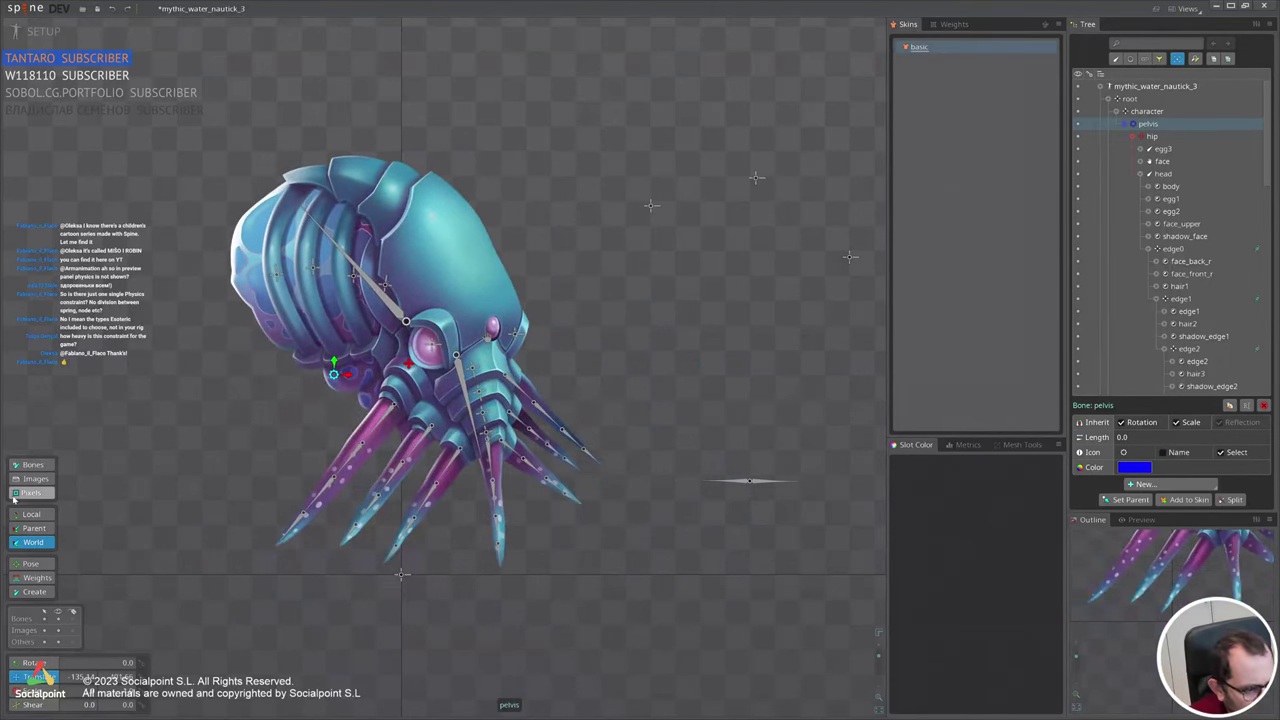
scroll(500, 280, "down", 2)
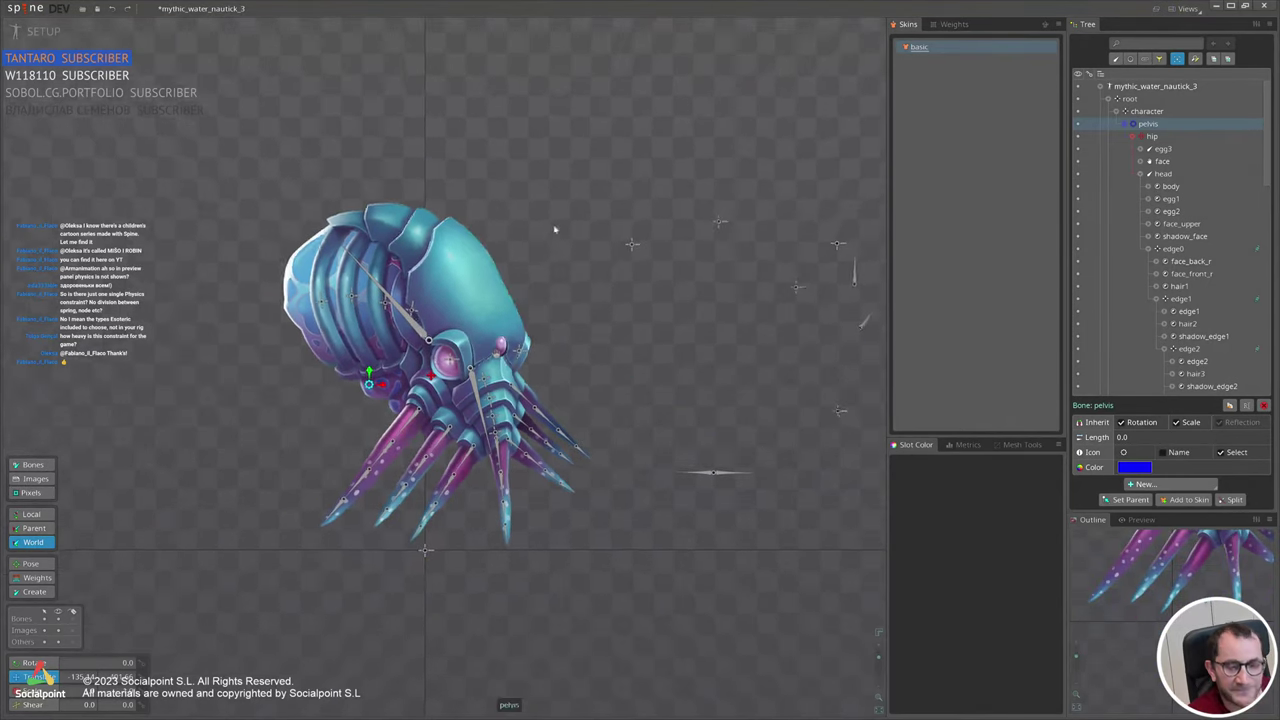
left_click_drag(557, 227, 615, 267)
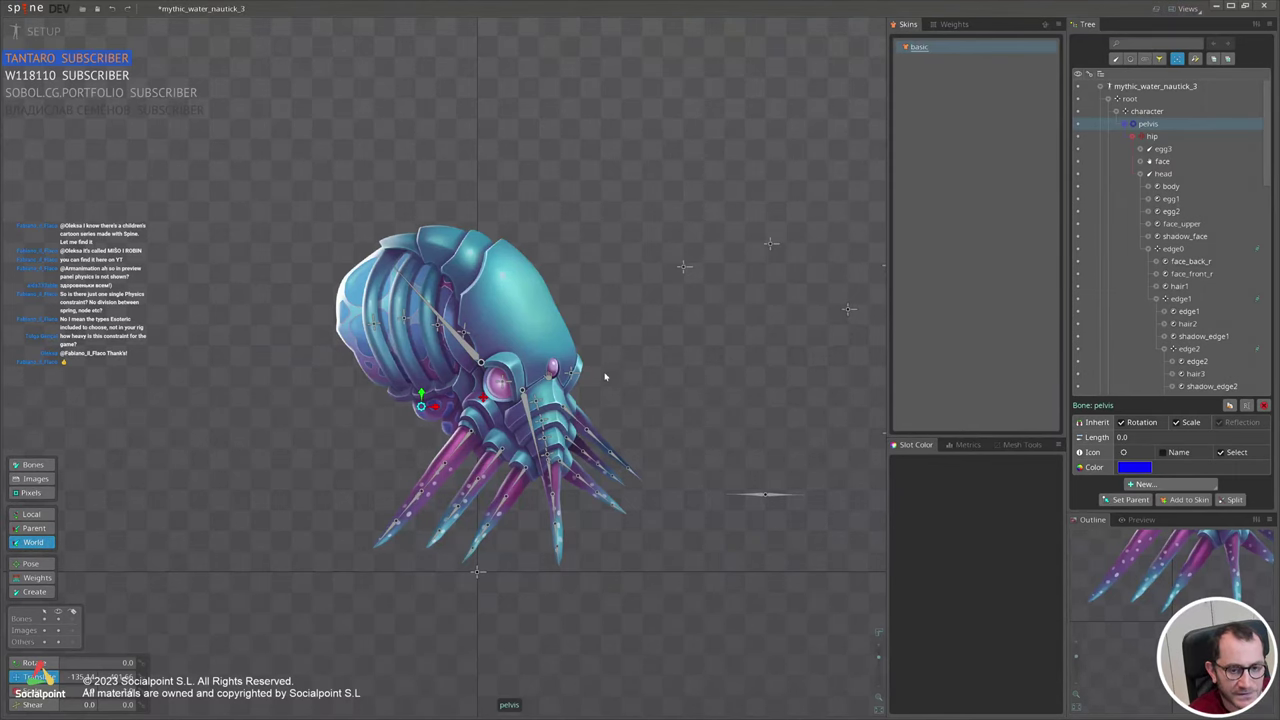
scroll(604, 367, "up", 3)
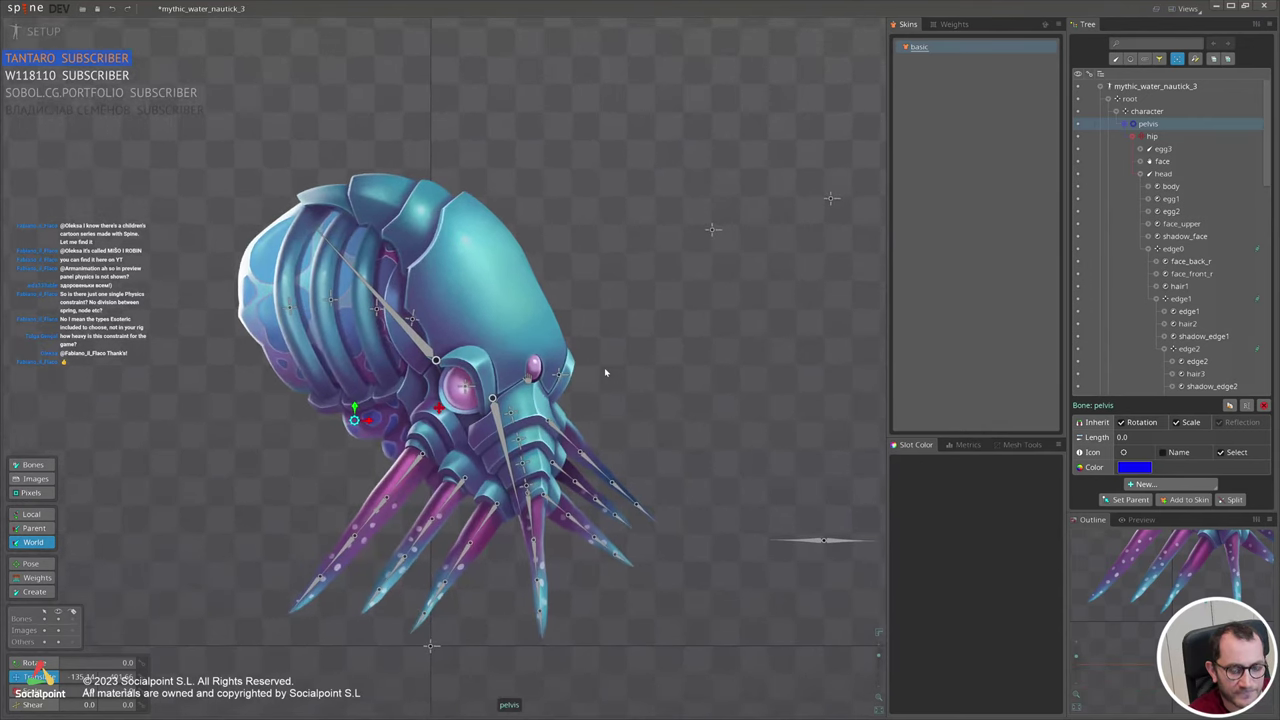
left_click_drag(604, 372, 601, 332)
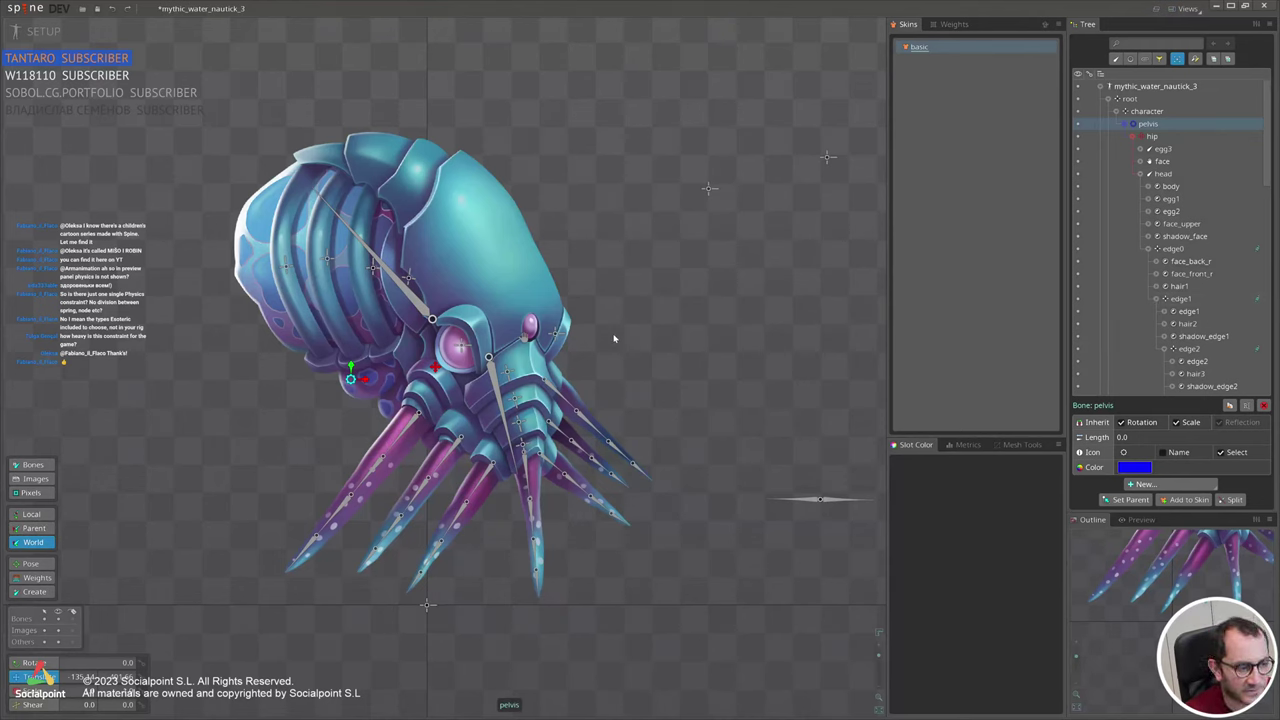
left_click_drag(604, 321, 680, 314)
scroll(682, 314, "up", 2)
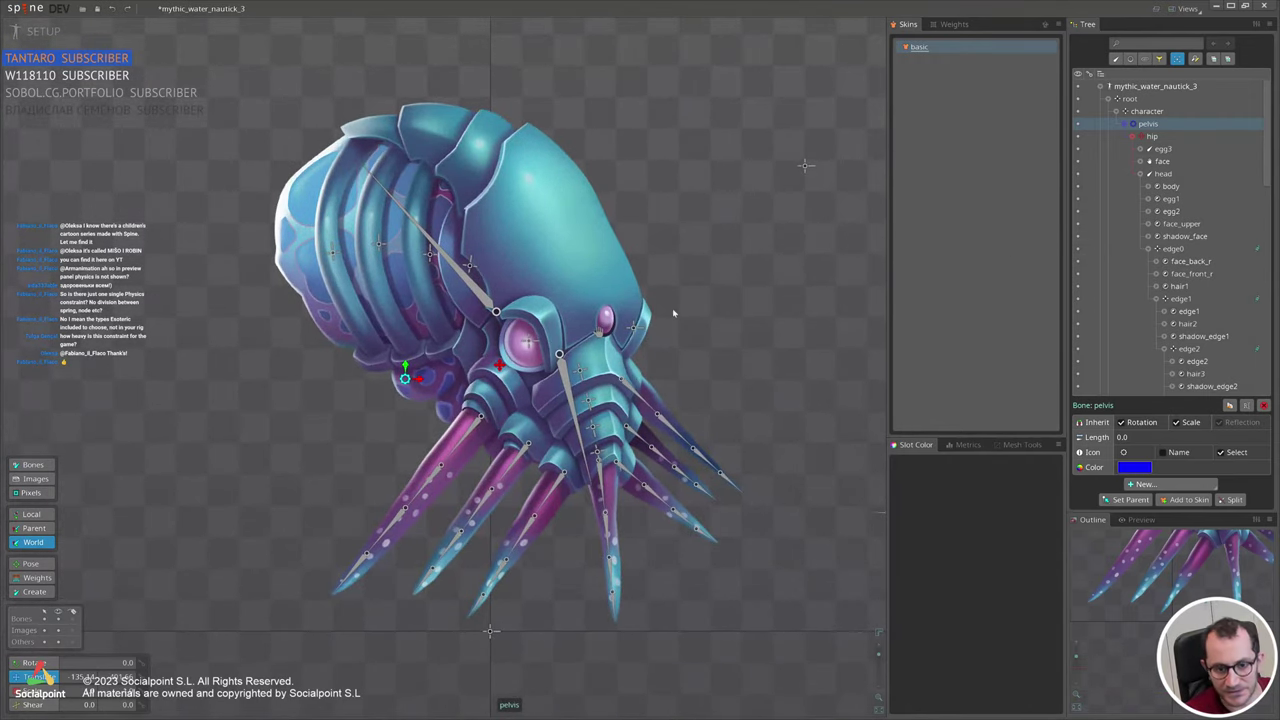
left_click_drag(742, 314, 680, 297)
key("ctrl+z")
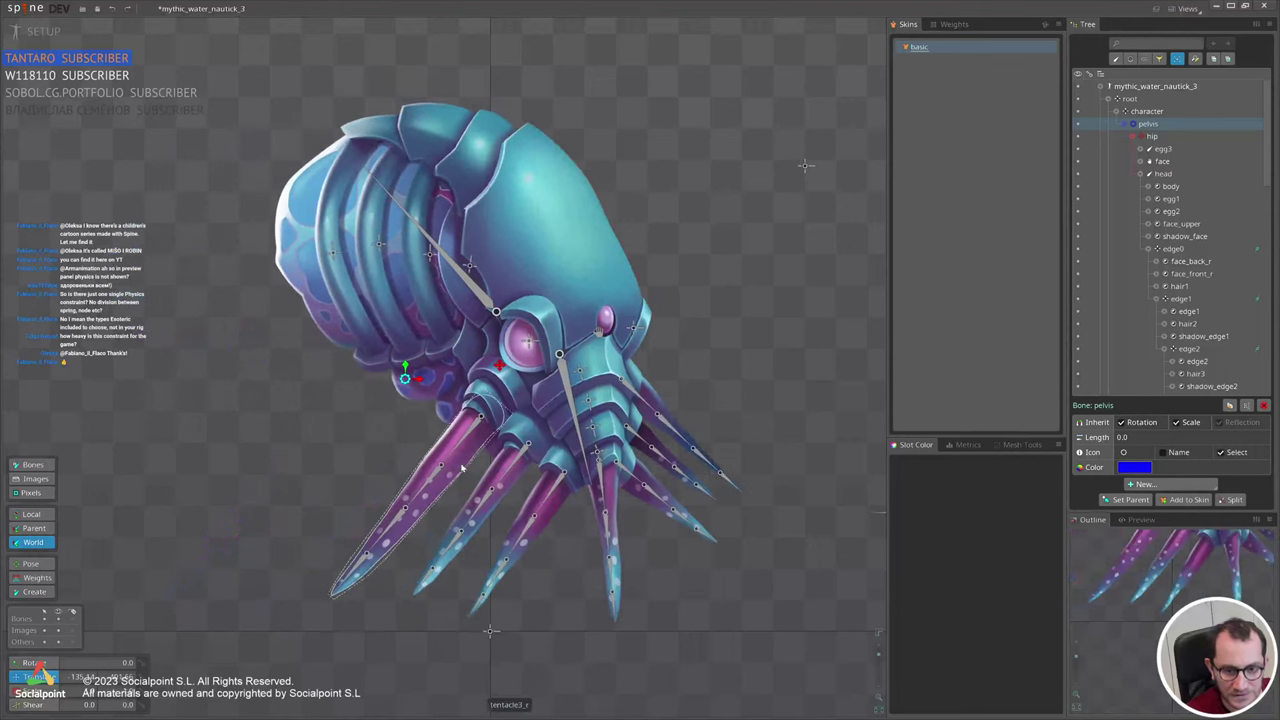
Select all 28 tentacle bones, including the front tentacle's, and add physics constraints to them.
left_click_drag(293, 573, 507, 467)
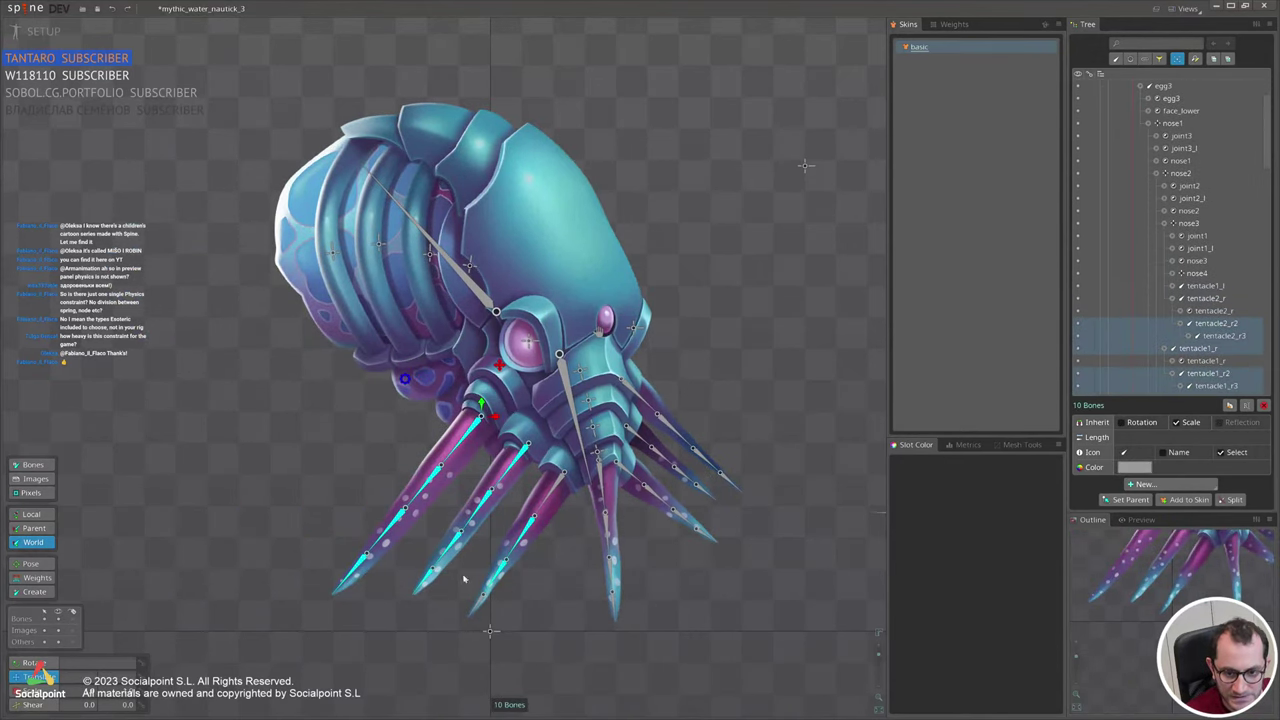
left_click_drag(451, 608, 560, 511)
left_click_drag(657, 589, 590, 500)
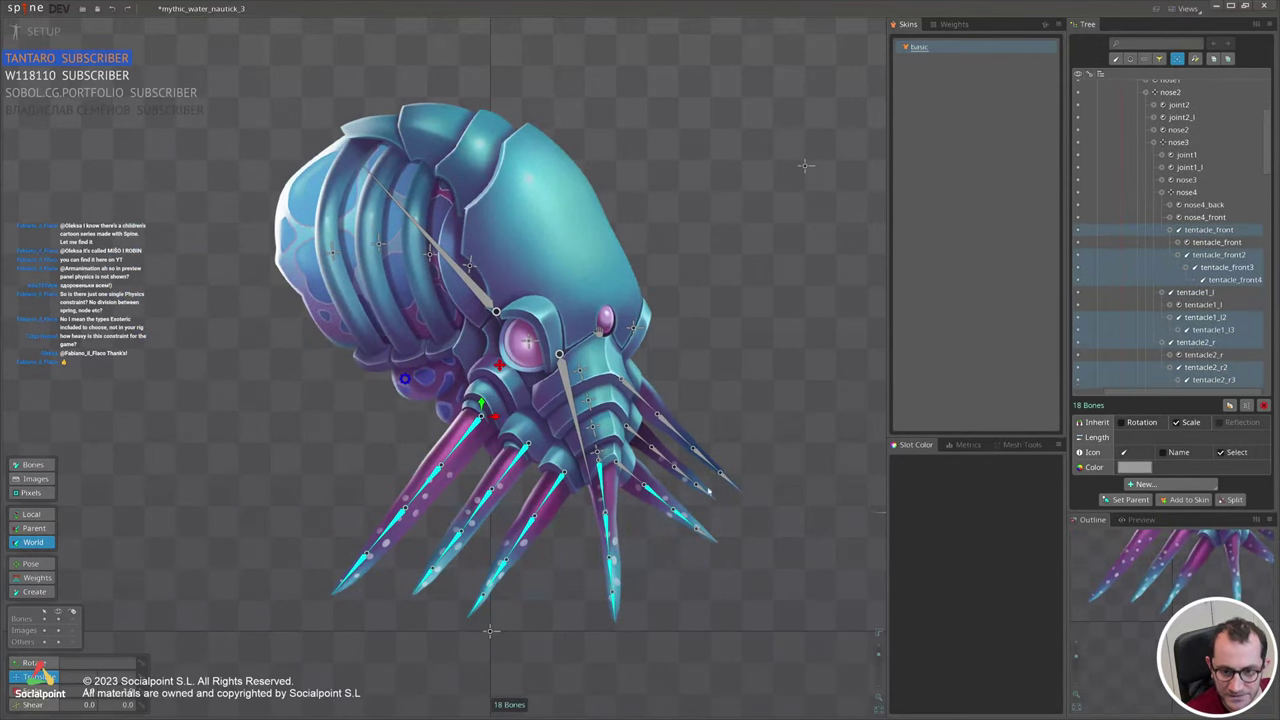
left_click_drag(764, 412, 638, 540)
left_click(1190, 484)
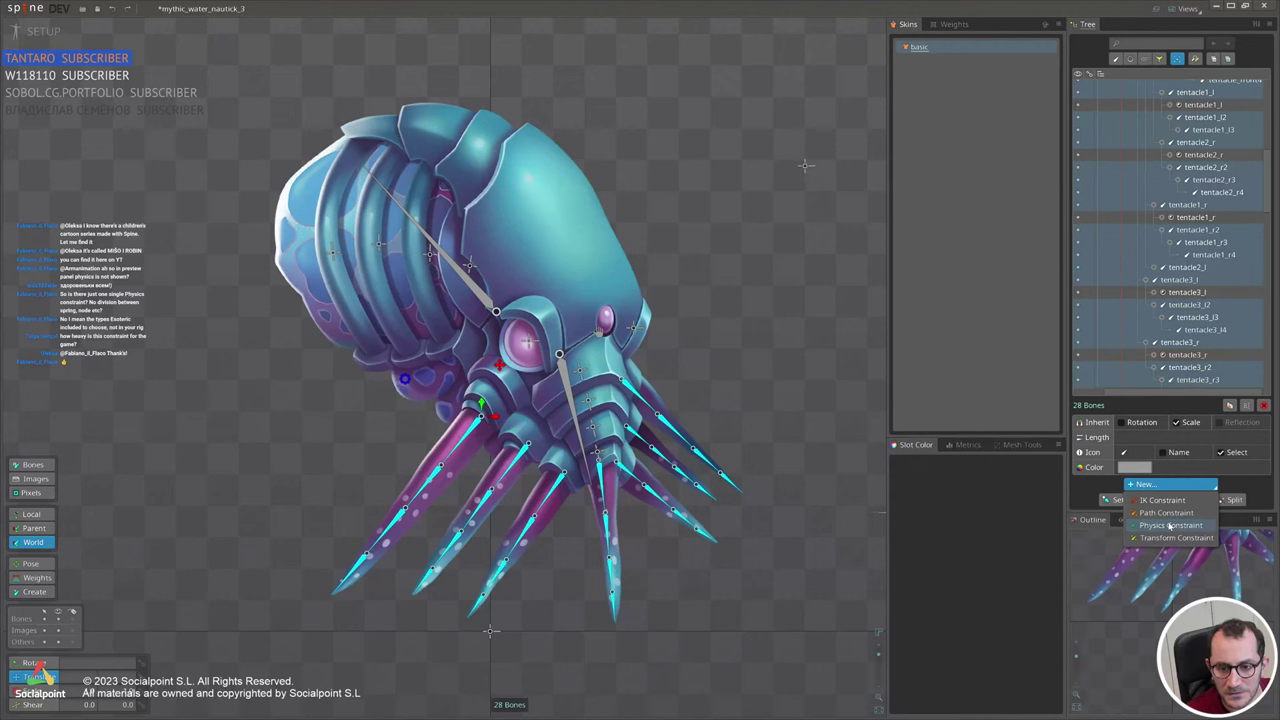
left_click(1170, 525)
Select all the tentacle physics constraints, from tentacle3_r through tentacle3_l4.
scroll(1181, 290, "down", 3)
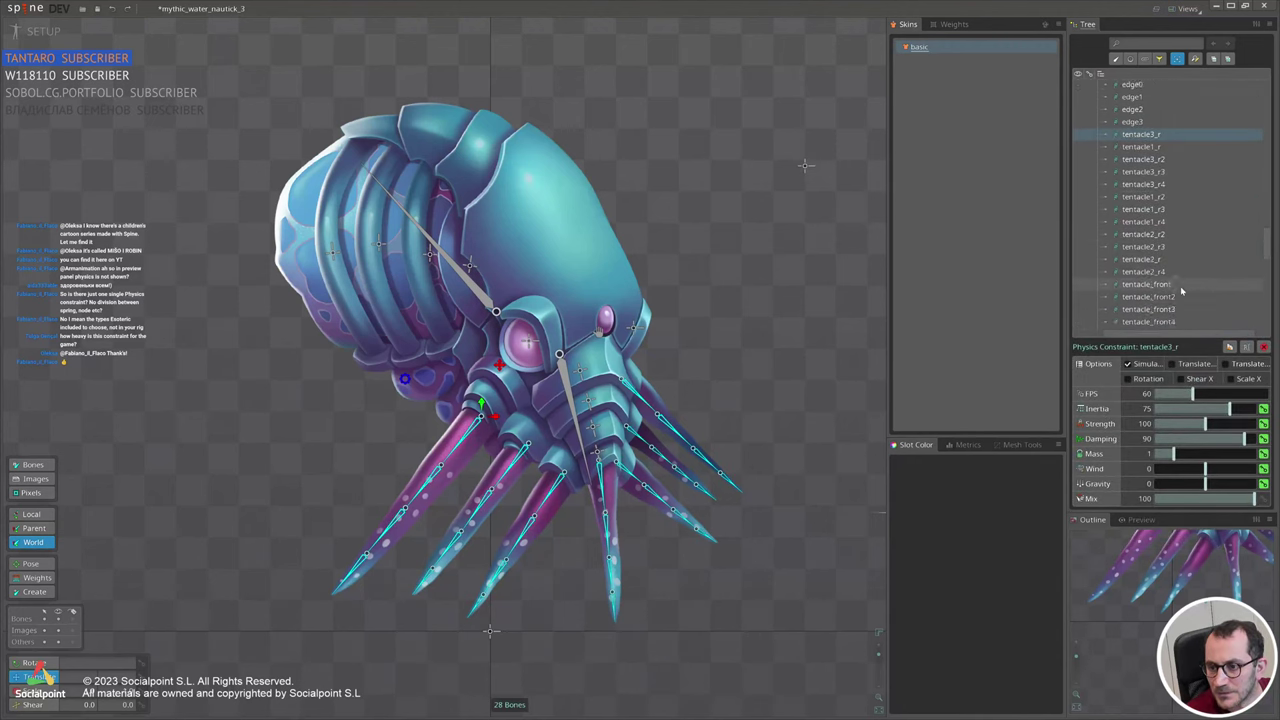
scroll(1181, 290, "down", 7)
left_click(1163, 284, "shift")
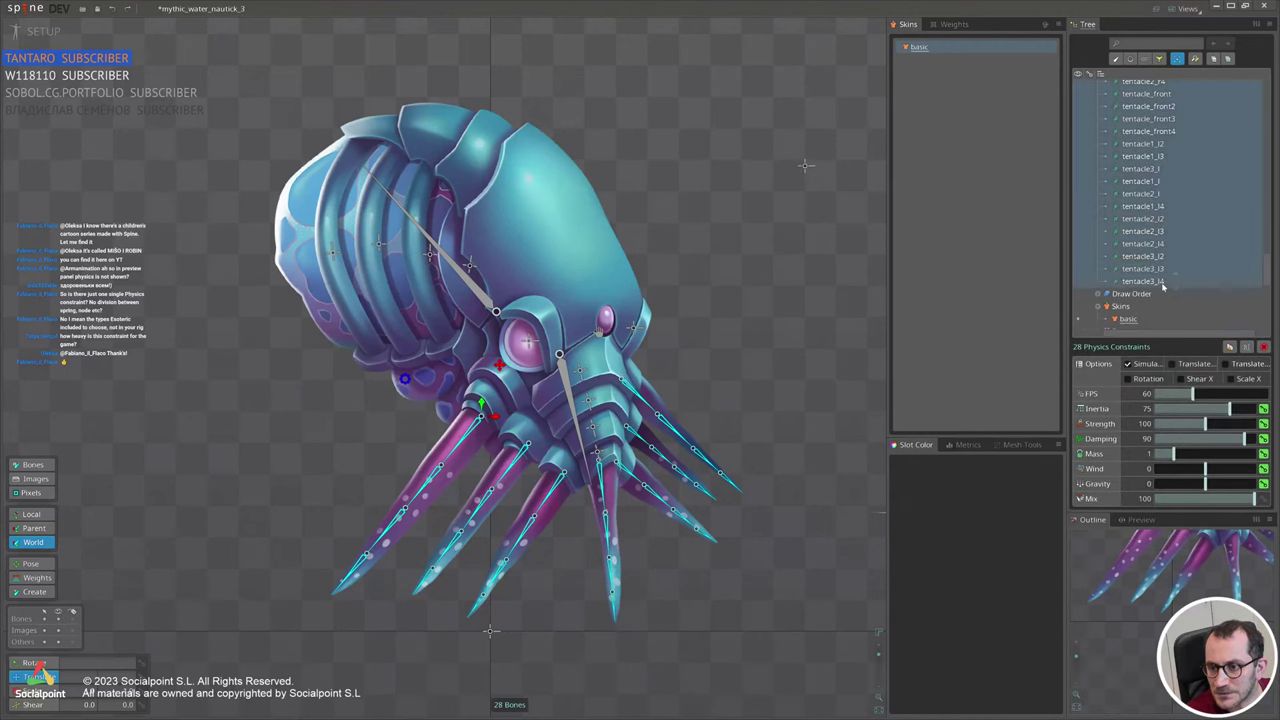
scroll(1163, 284, "up", 6)
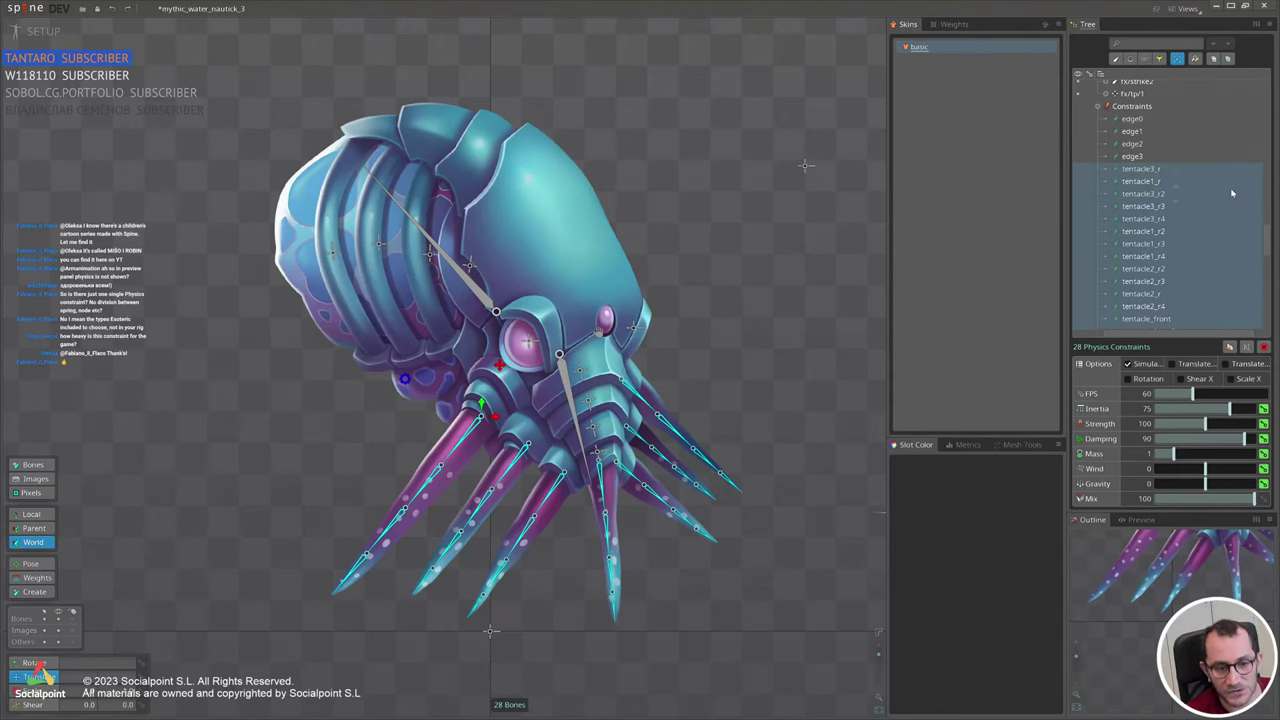
scroll(712, 441, "down", 2)
mouse_move(692, 443)
left_mouse_down()
mouse_move(677, 431)
mouse_move(699, 443)
left_mouse_up()
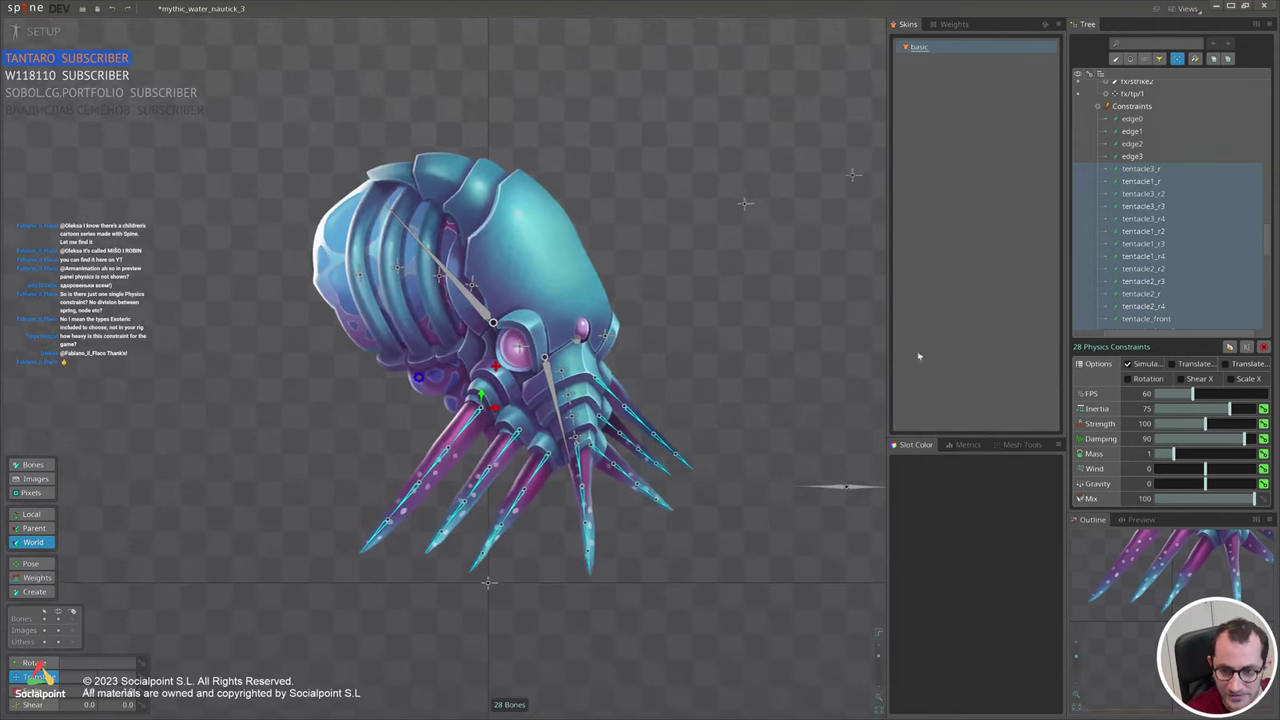
scroll(730, 344, "up", 1)
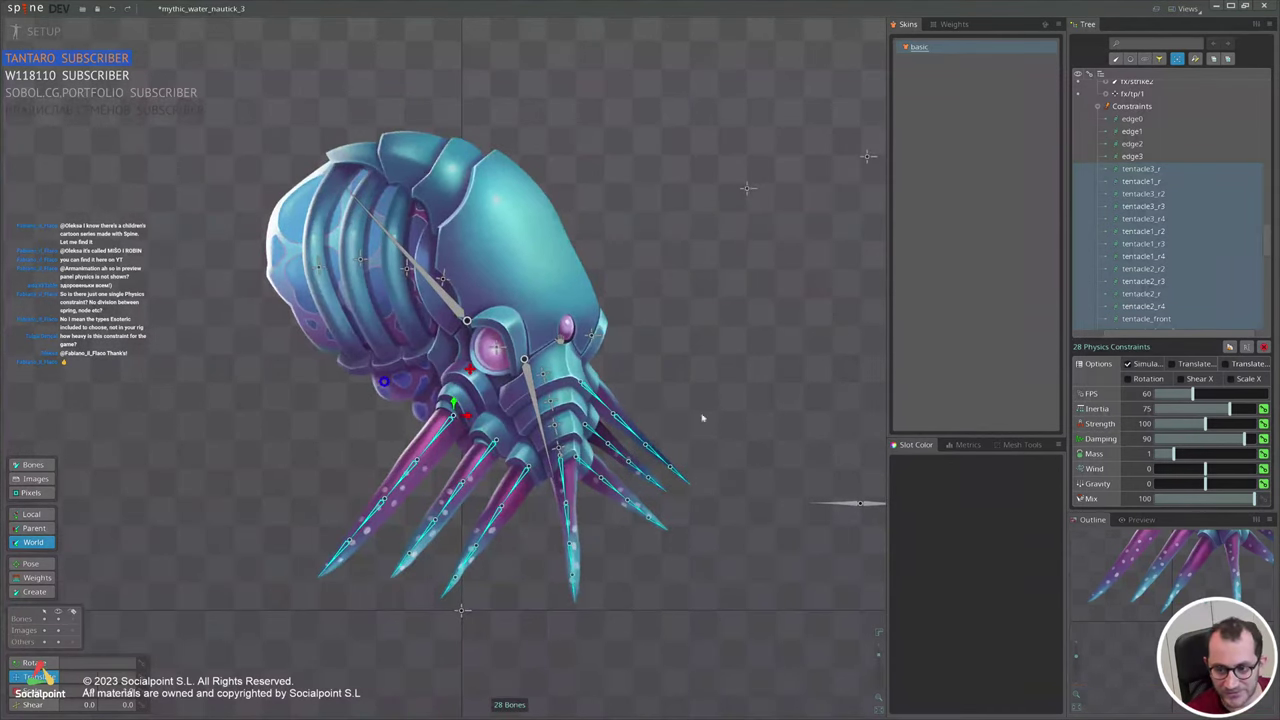
Enable X and Y translation and rotation on the 28 selected tentacle physics constraints.
scroll(702, 418, "up", 1)
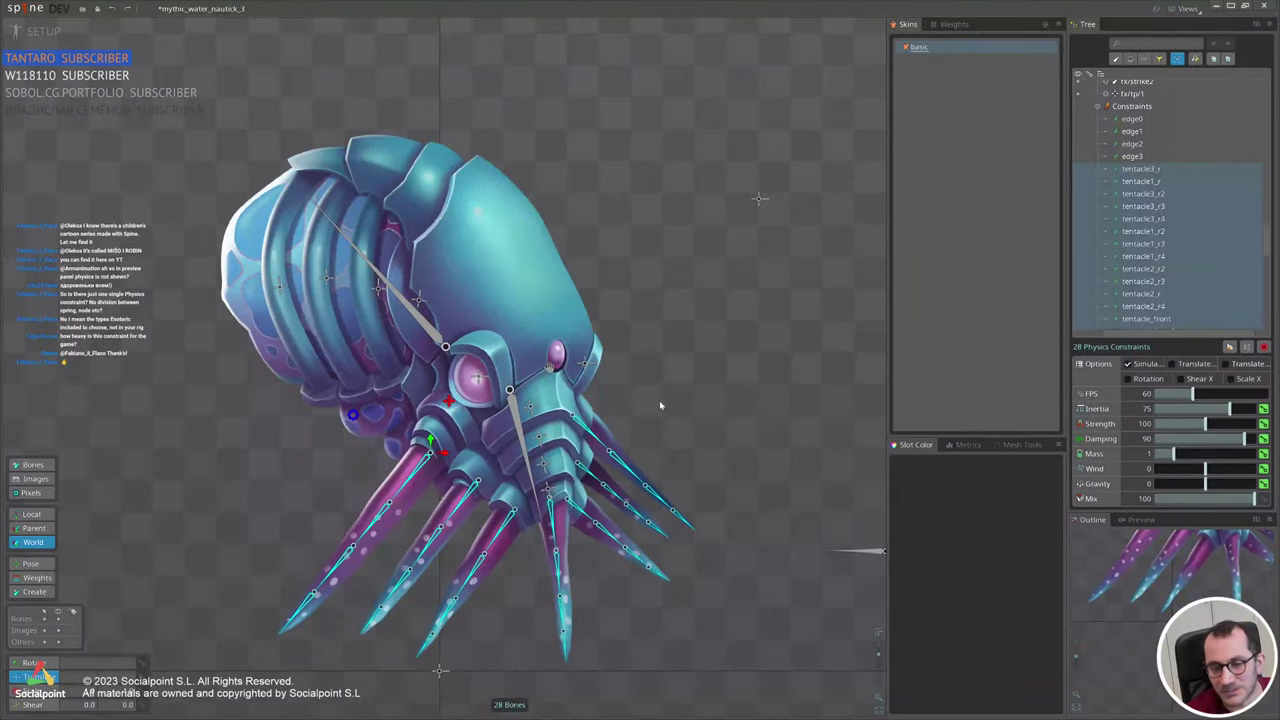
scroll(680, 375, "up", 1)
scroll(840, 345, "up", 1)
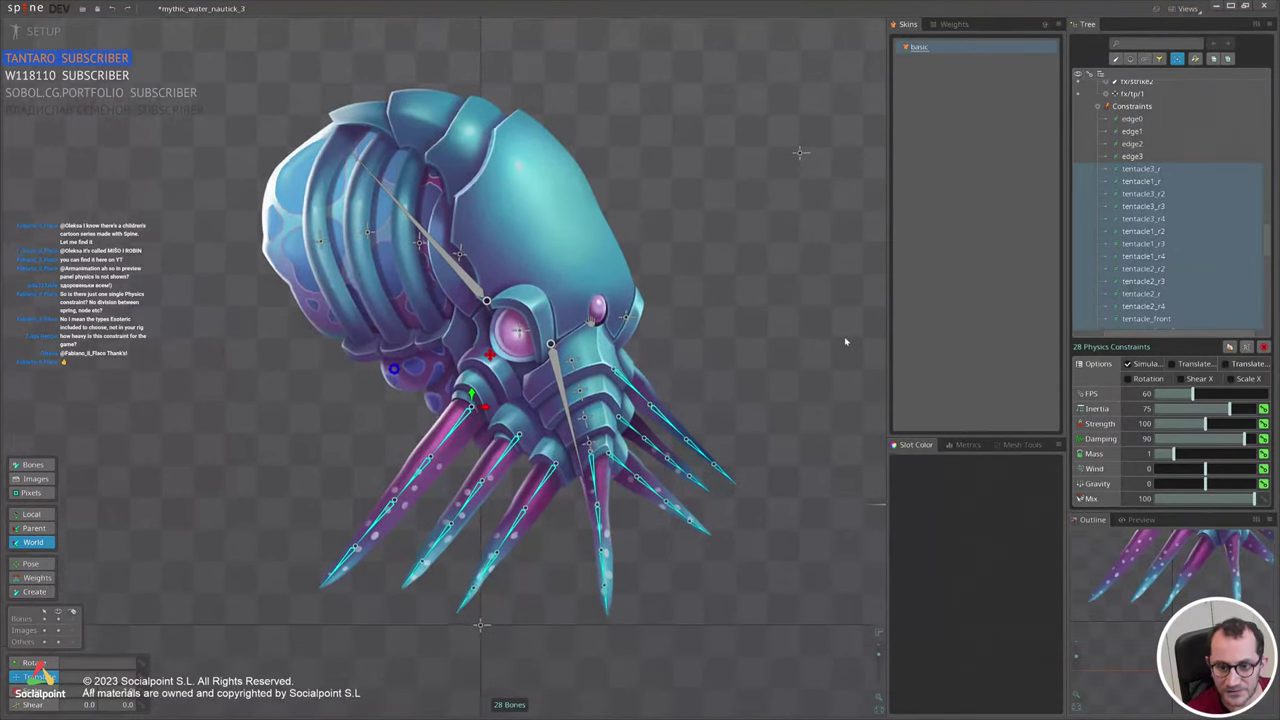
scroll(796, 361, "down", 1)
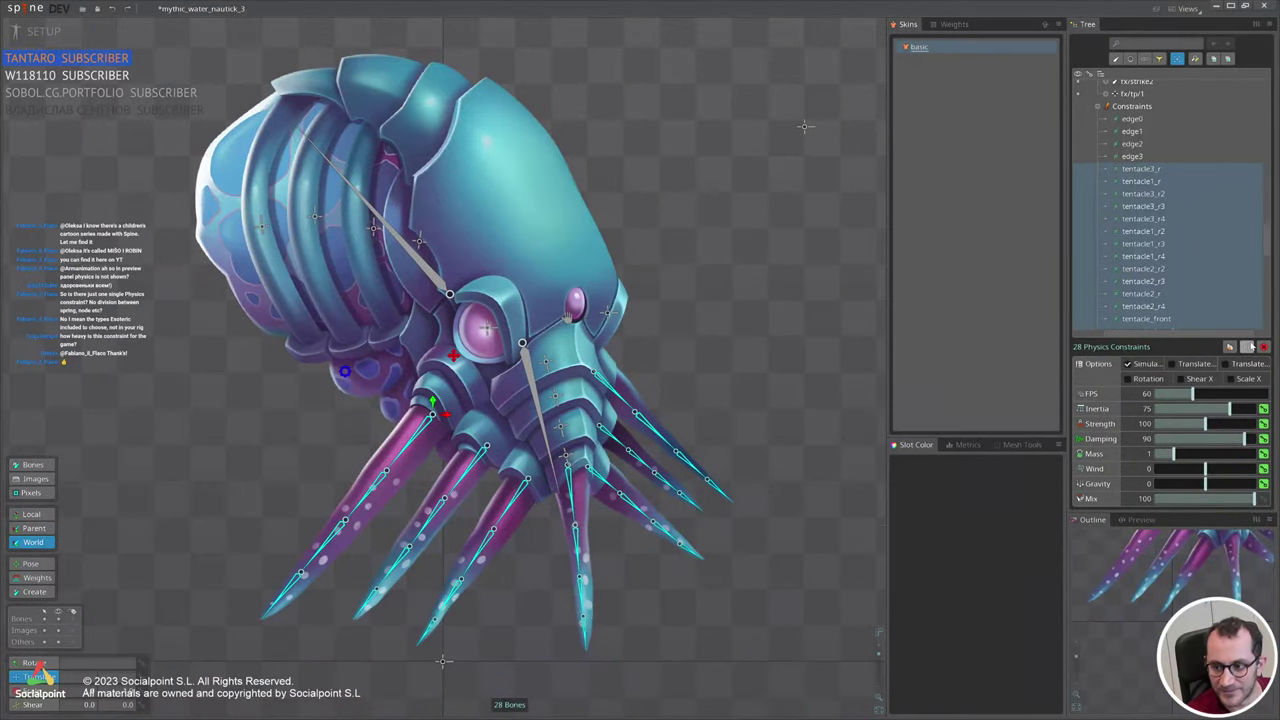
scroll(1206, 305, "down", 3)
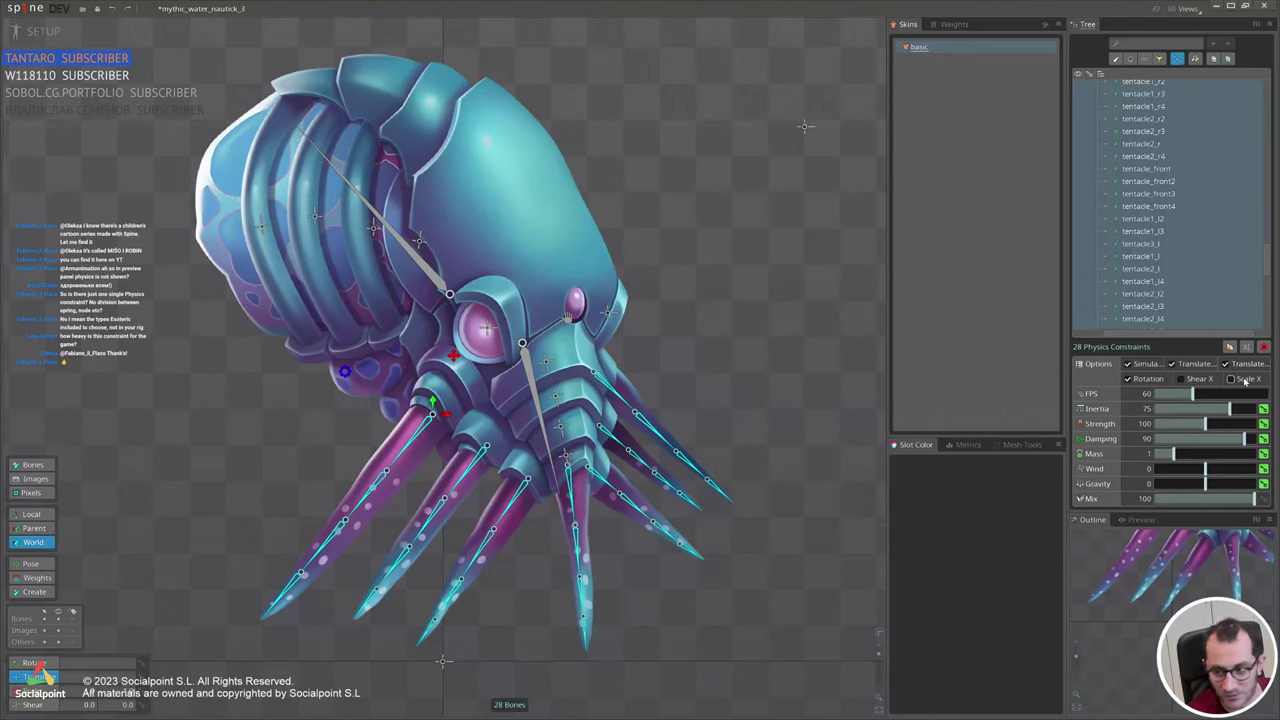
Set the 28 tentacle constraints to strength 250.8, damping 21.32 and mass 0.52, and test them by moving the pelvis bone.
scroll(831, 377, "down", 2)
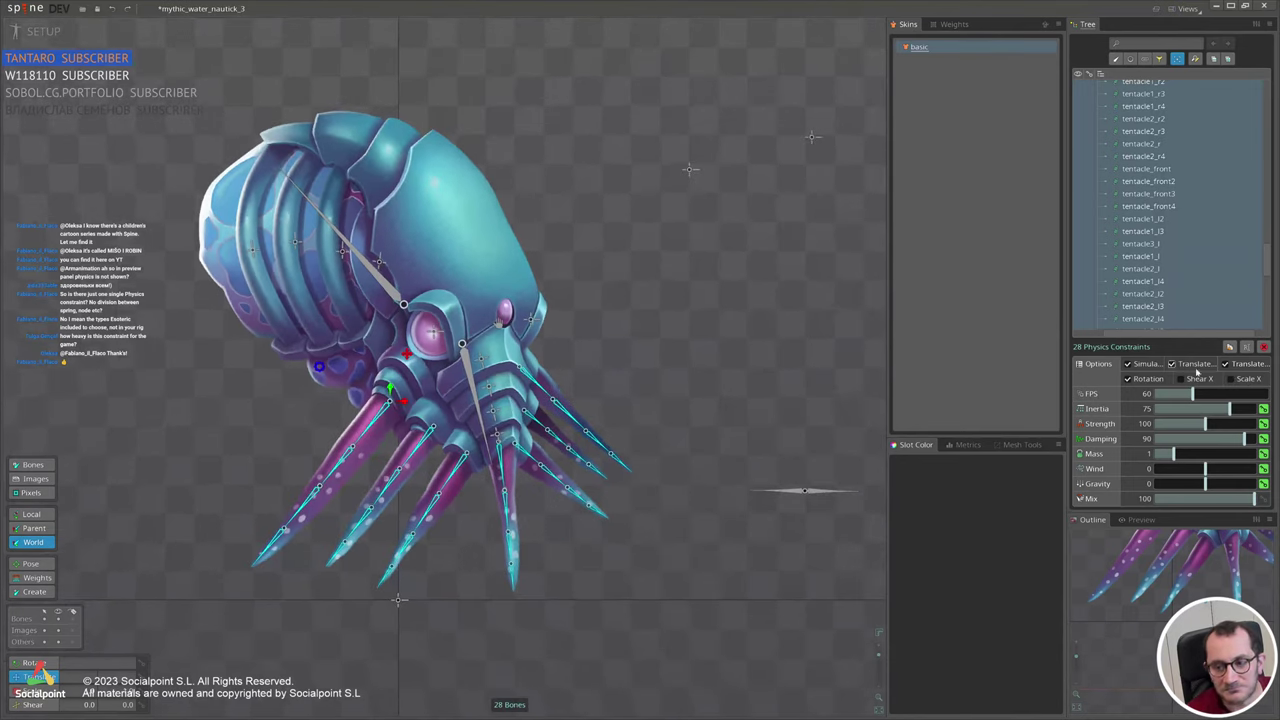
scroll(738, 369, "up", 1)
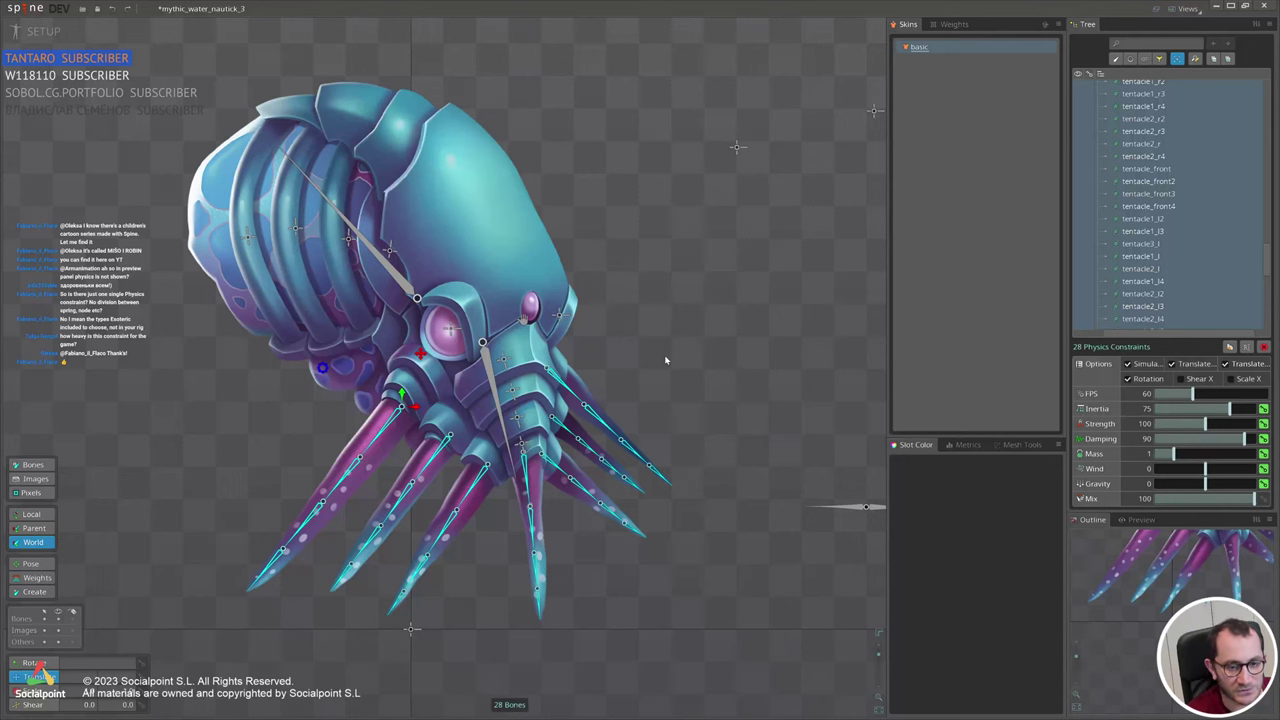
scroll(665, 360, "down", 1)
scroll(660, 362, "up", 1)
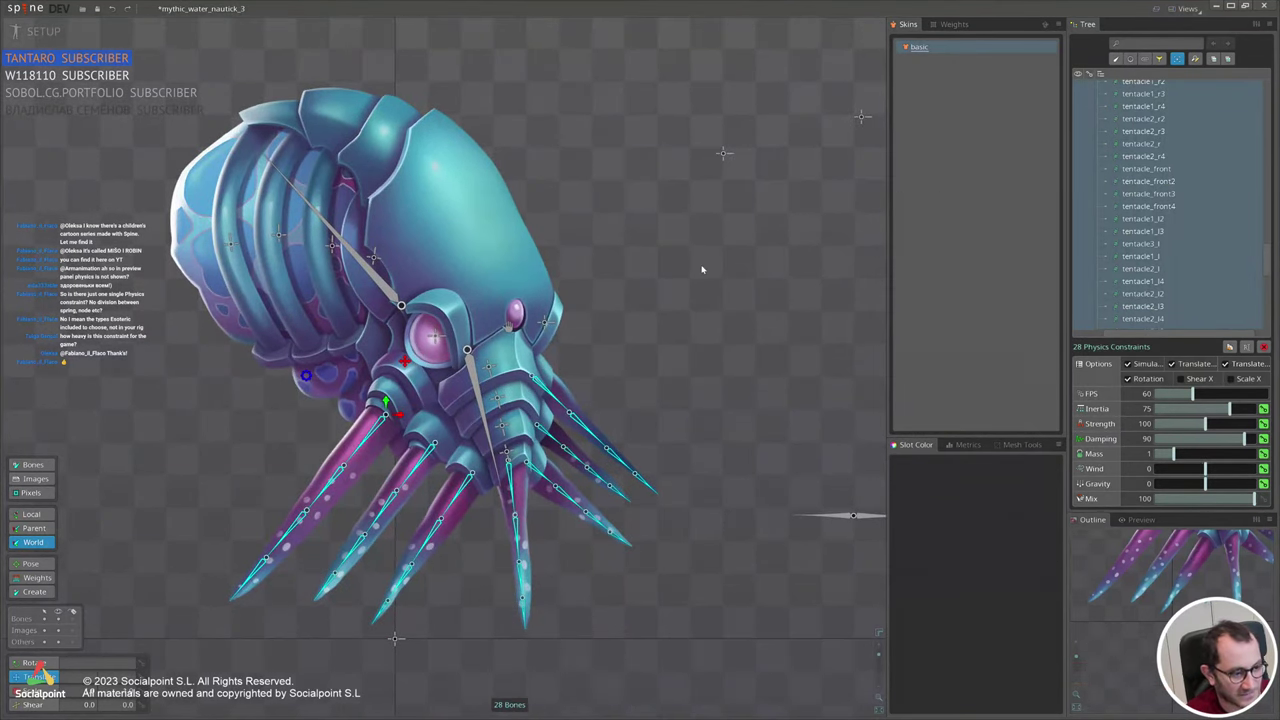
left_click_drag(654, 278, 704, 294)
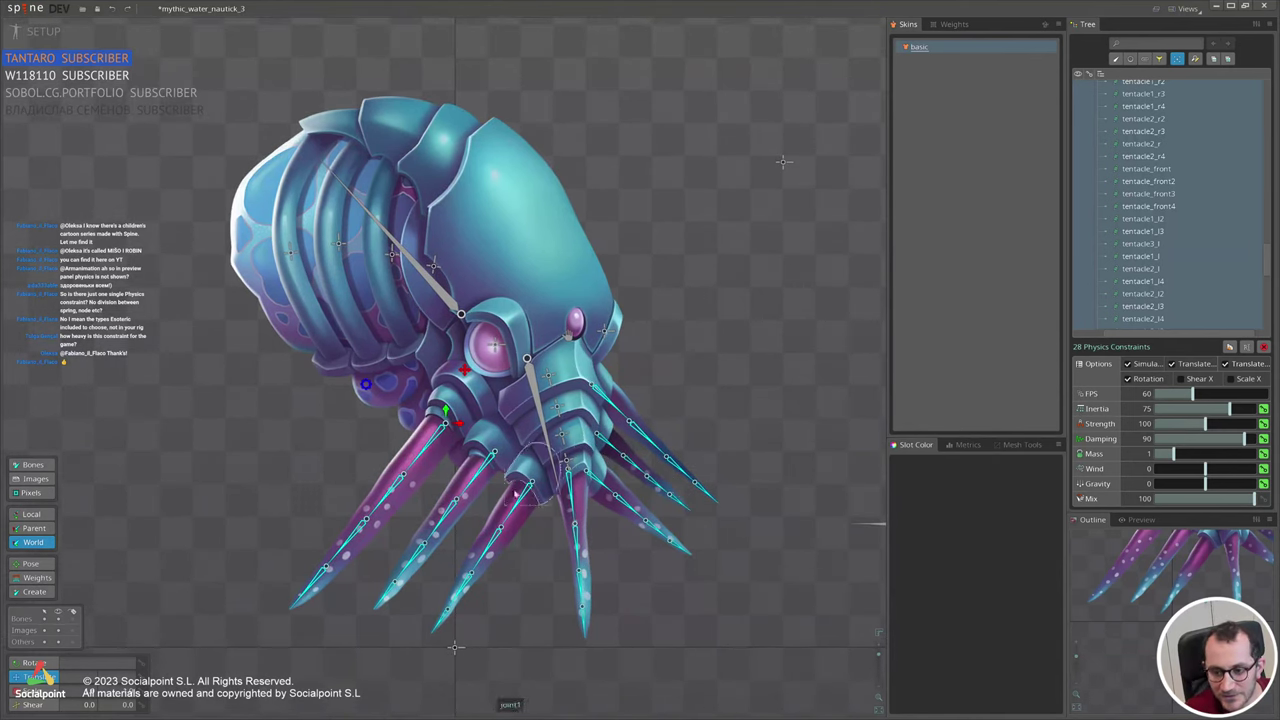
scroll(478, 498, "up", 2)
scroll(481, 470, "up", 1)
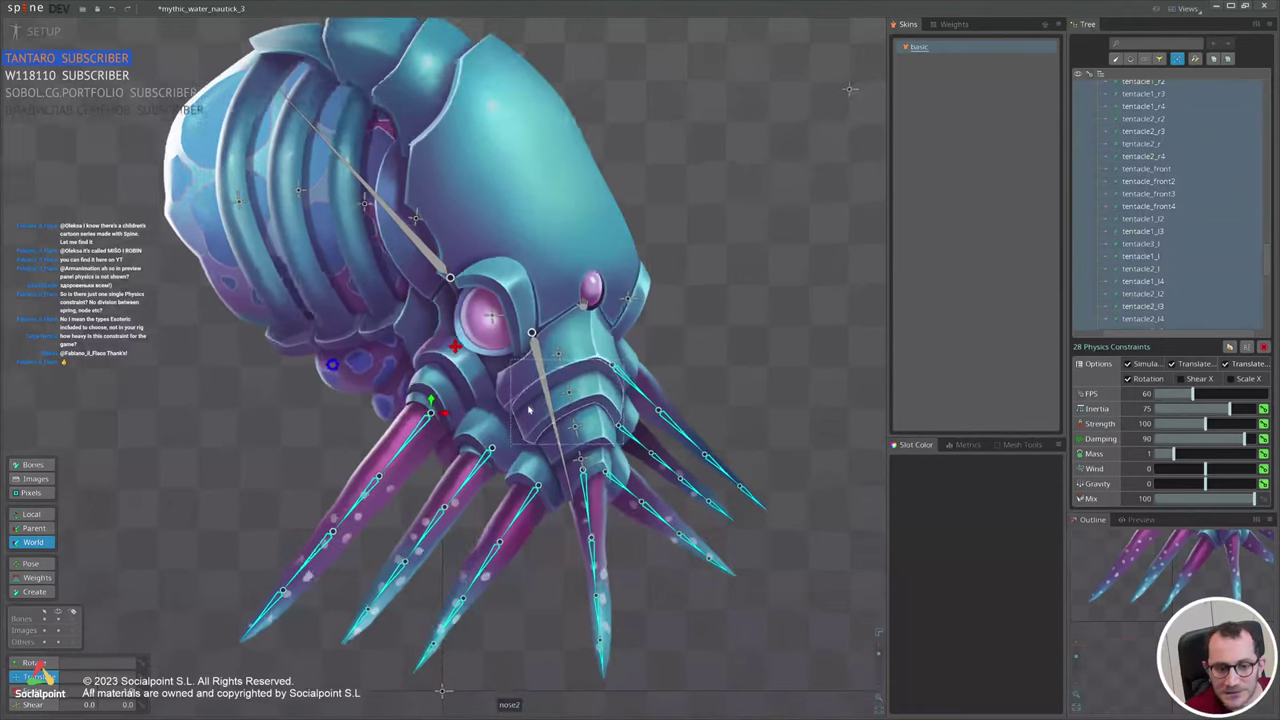
scroll(484, 326, "down", 2)
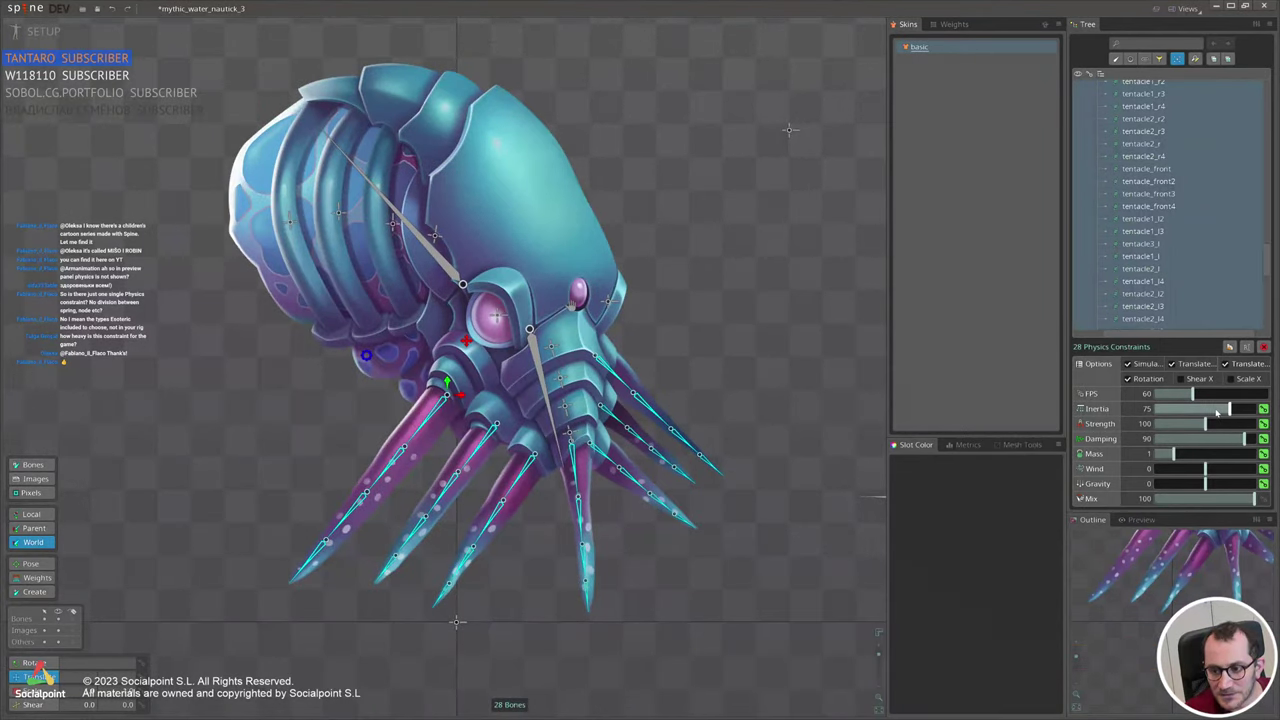
left_click_drag(1205, 423, 1176, 440)
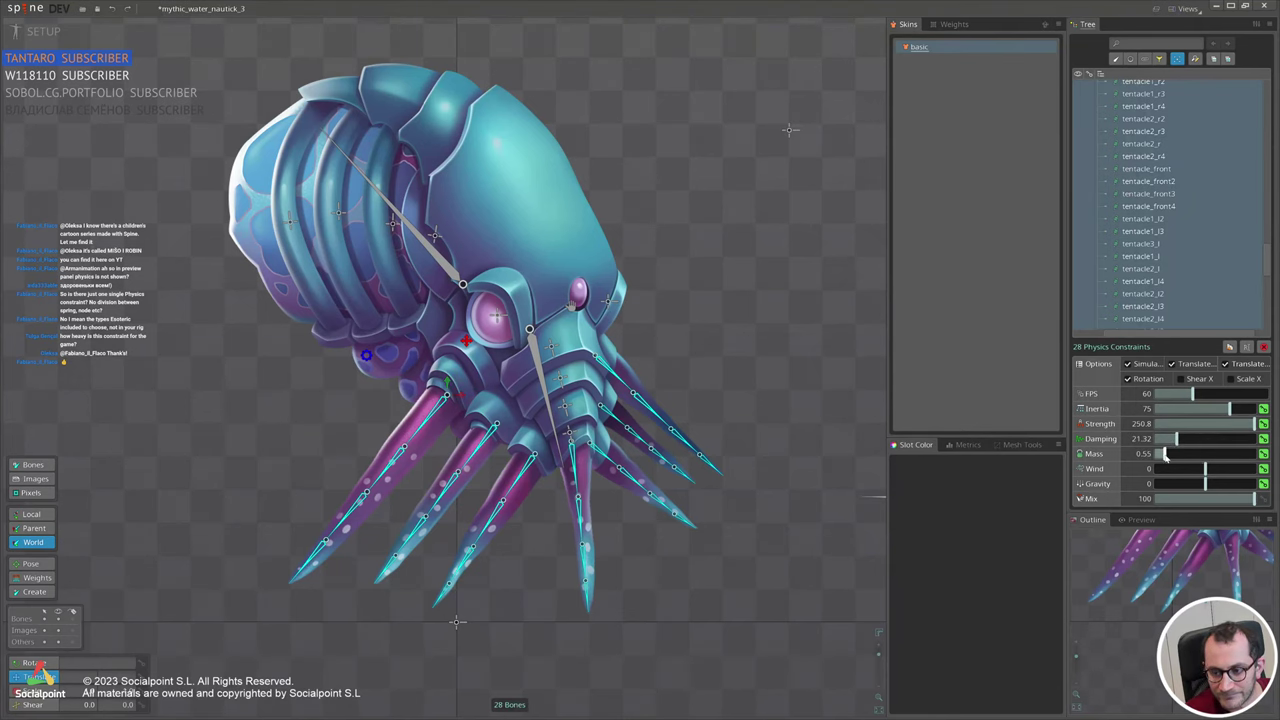
mouse_move(366, 355)
left_mouse_down()
mouse_move(532, 340)
mouse_move(373, 347)
left_mouse_up()
scroll(652, 588, "down", 3)
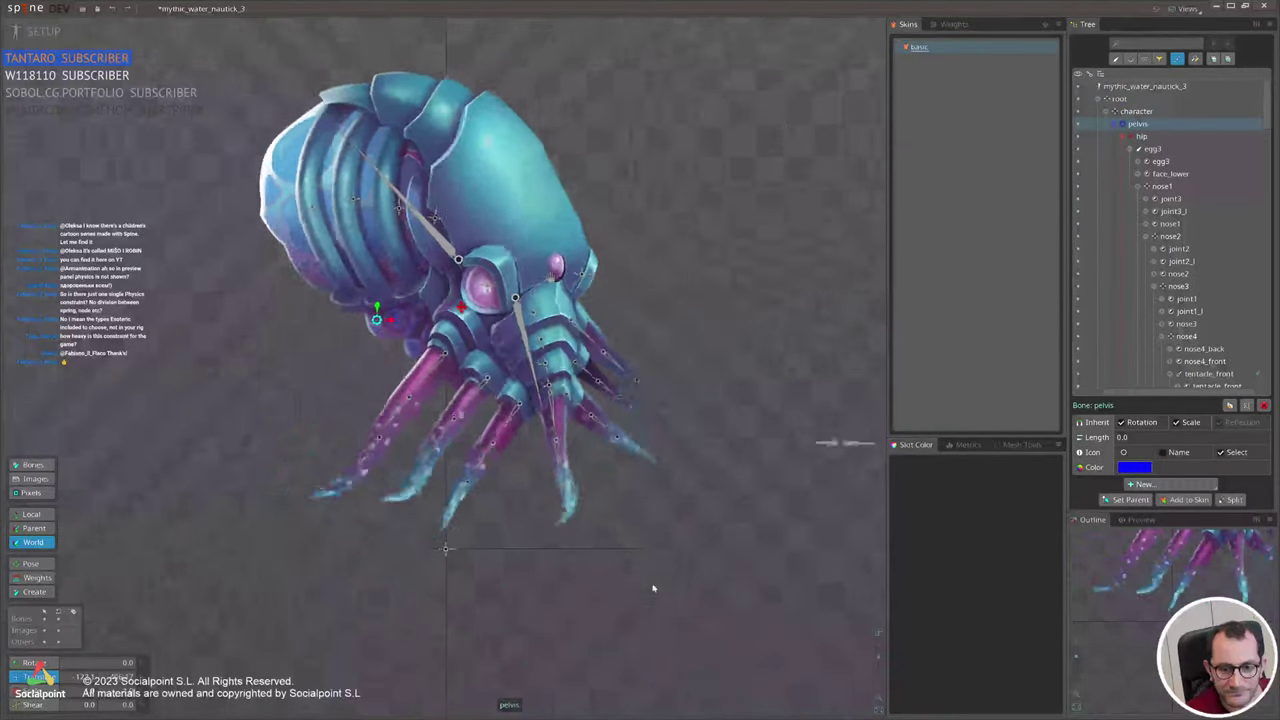
left_click_drag(660, 531, 613, 575)
Reselect all tentacle constraints, set damping to 28.93 and mass to 3.16, and test them by moving the pelvis bone.
left_click(1258, 373)
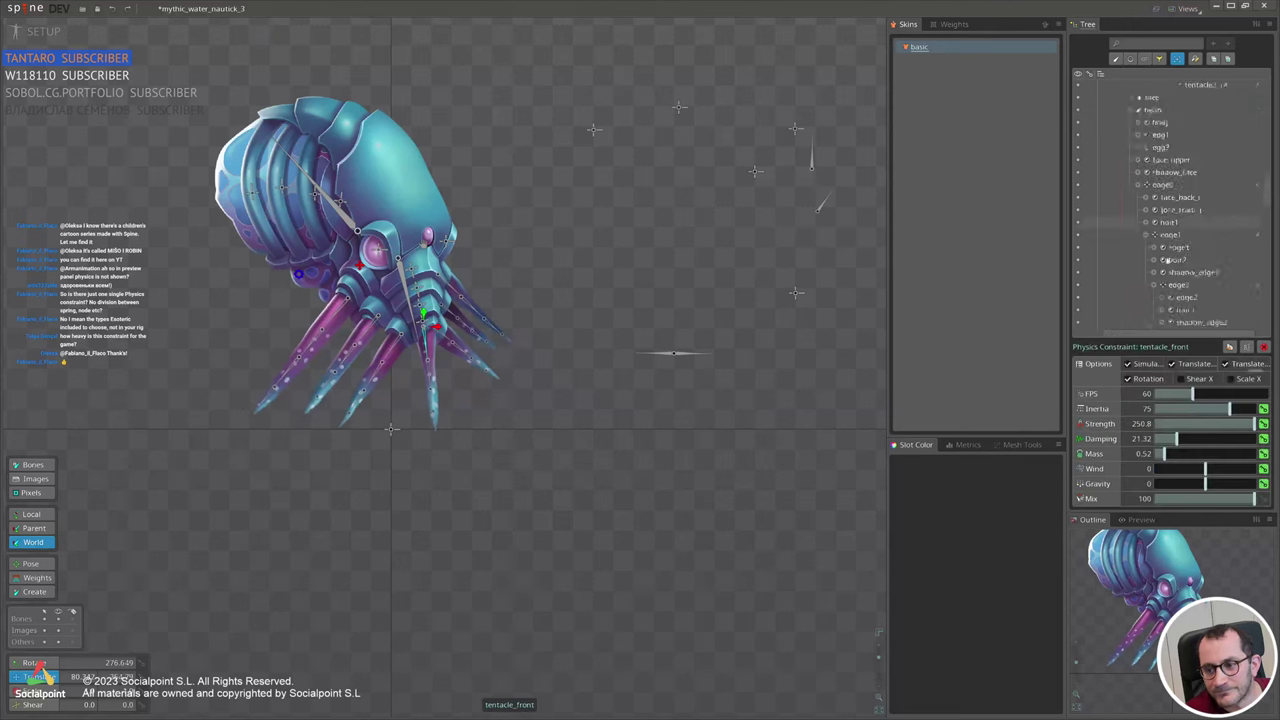
scroll(1175, 238, "down", 1)
left_click(1160, 294)
scroll(1155, 240, "up", 5)
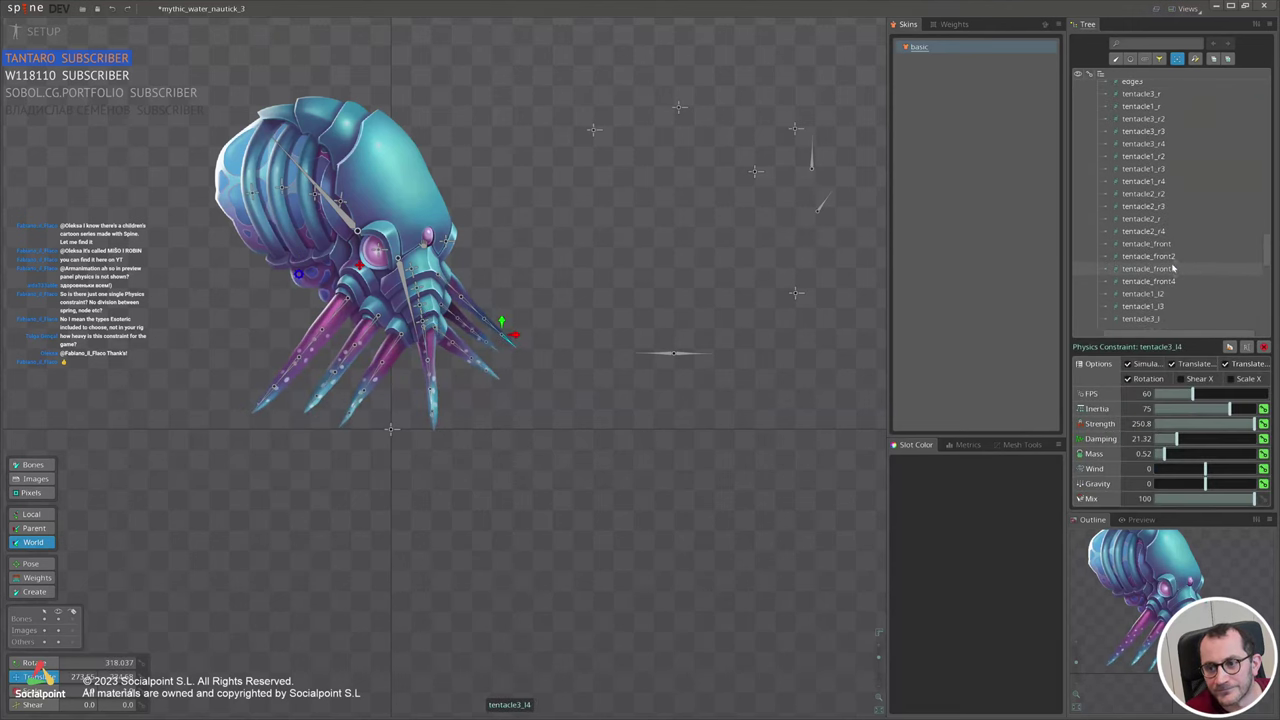
left_click(1180, 131, "shift")
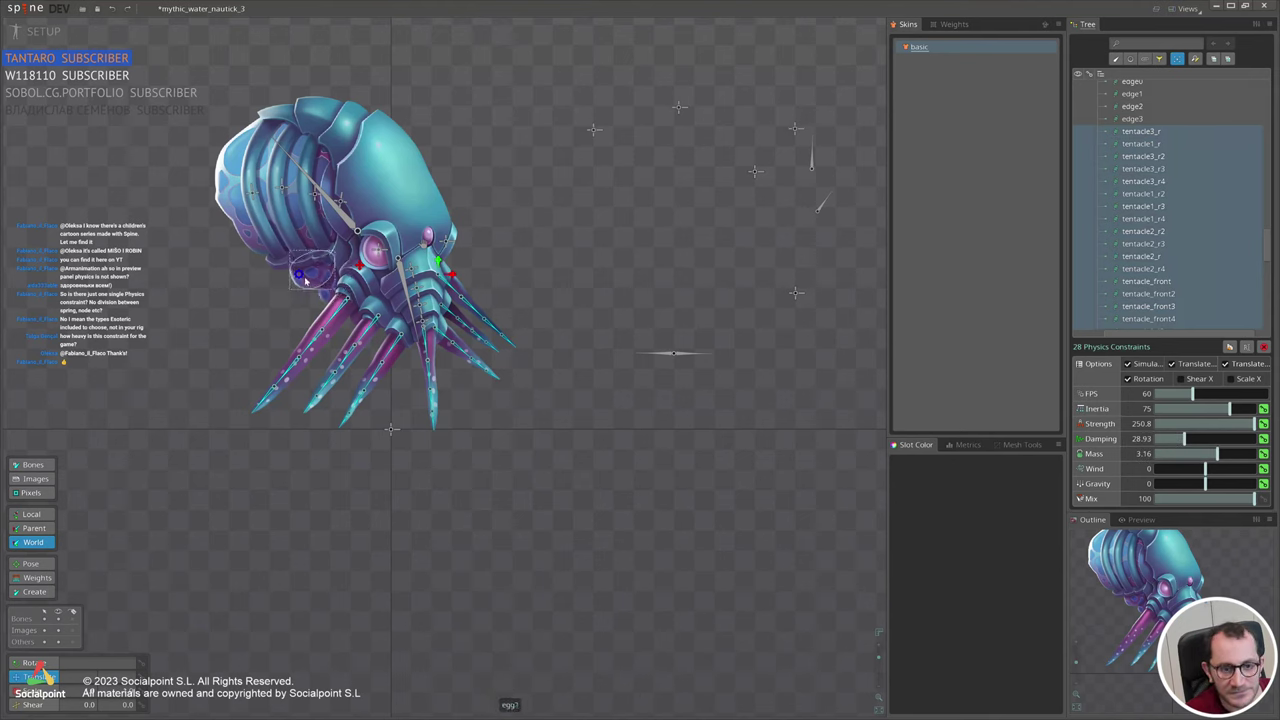
left_click_drag(321, 280, 294, 278)
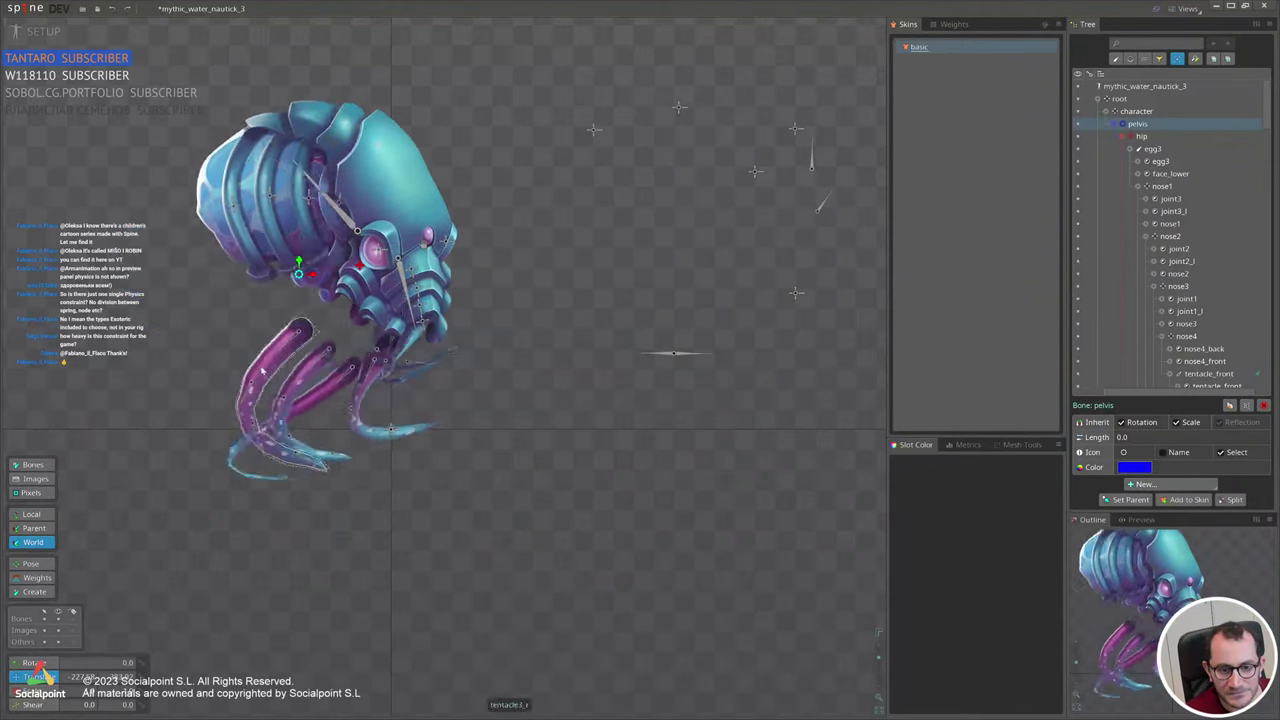
Select all 28 tentacle constraints again, set their mass to 1, and test the motion by moving the pelvis bone.
left_click(1257, 373)
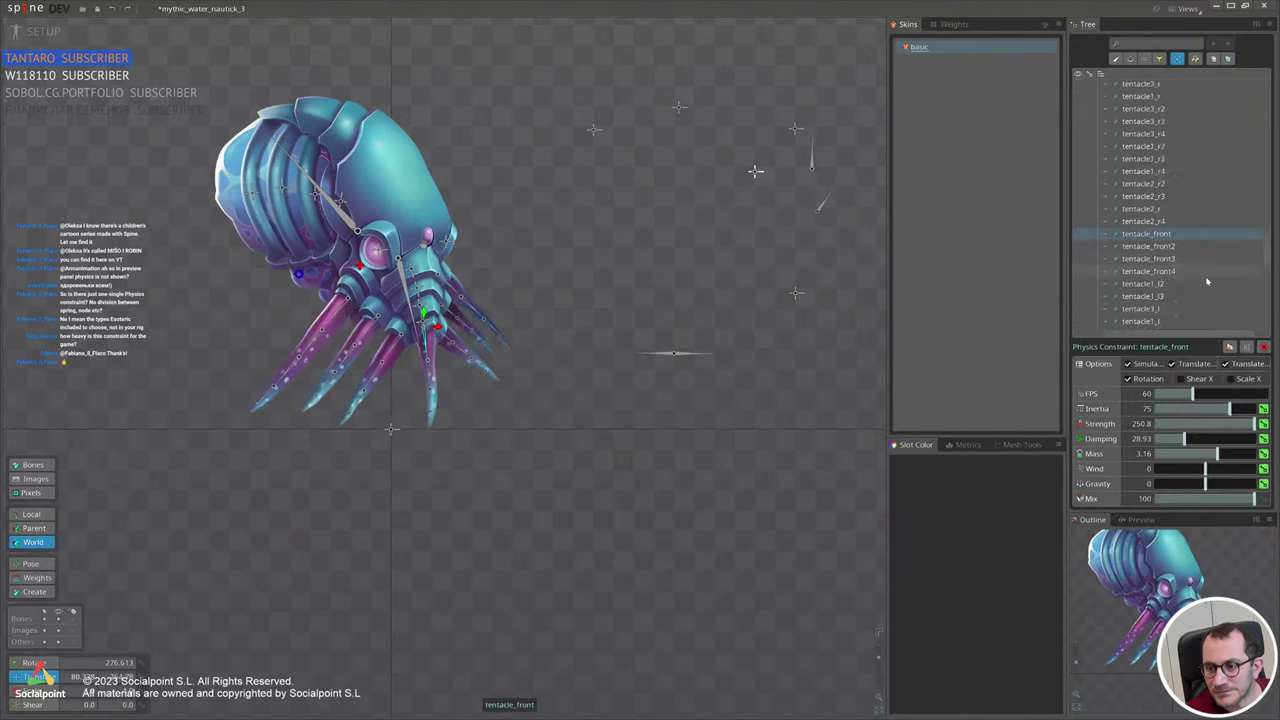
scroll(1207, 282, "down", 3)
left_click(1207, 283)
scroll(1150, 230, "up", 4)
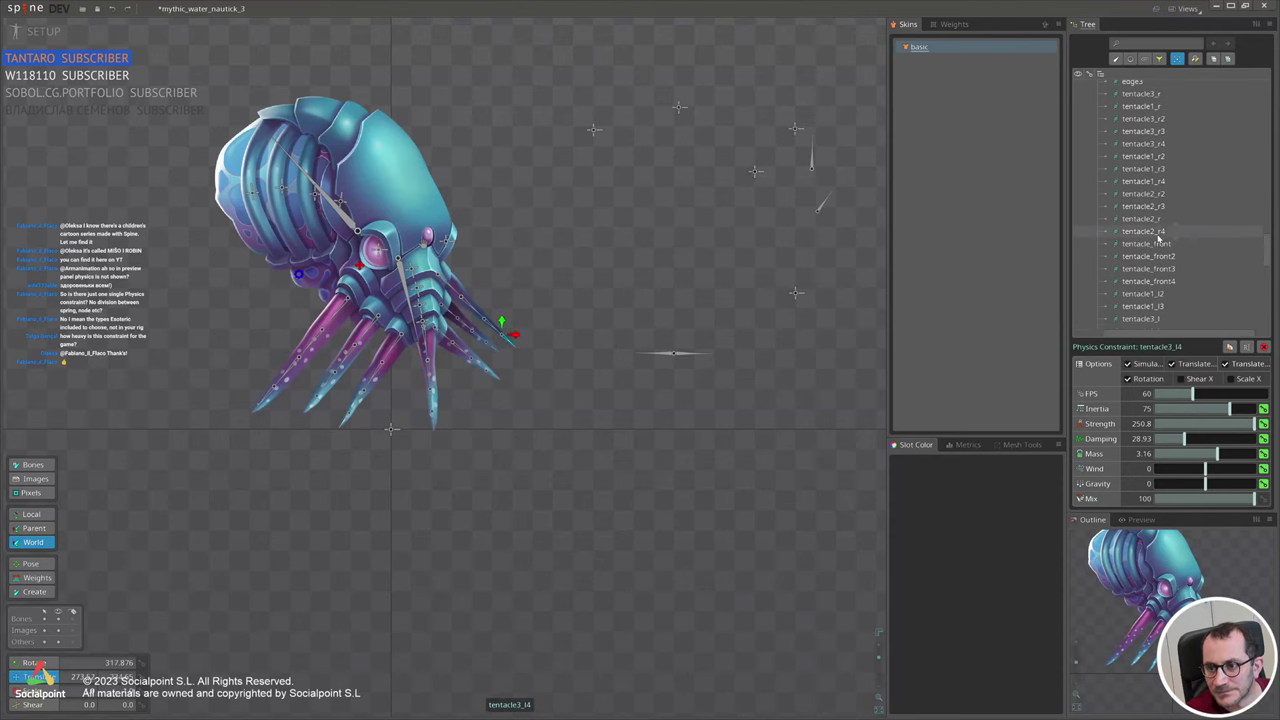
left_click(1140, 93, "shift")
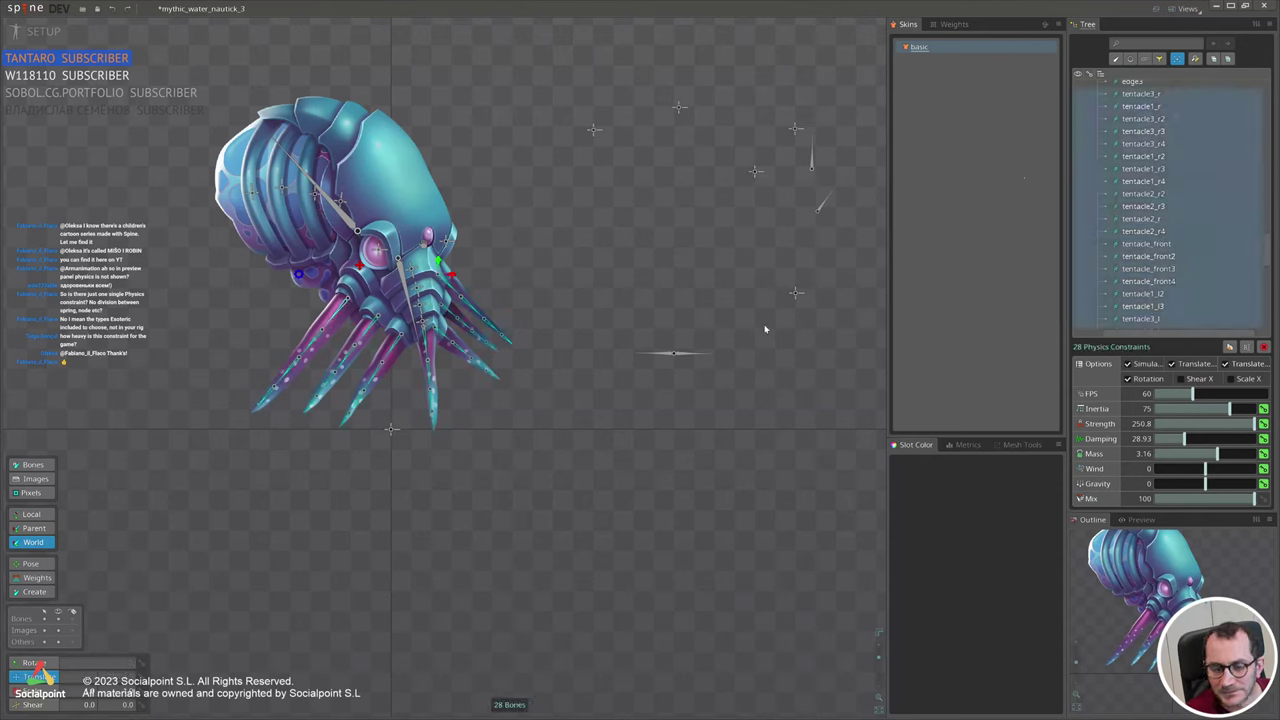
left_click_drag(1210, 457, 1172, 455)
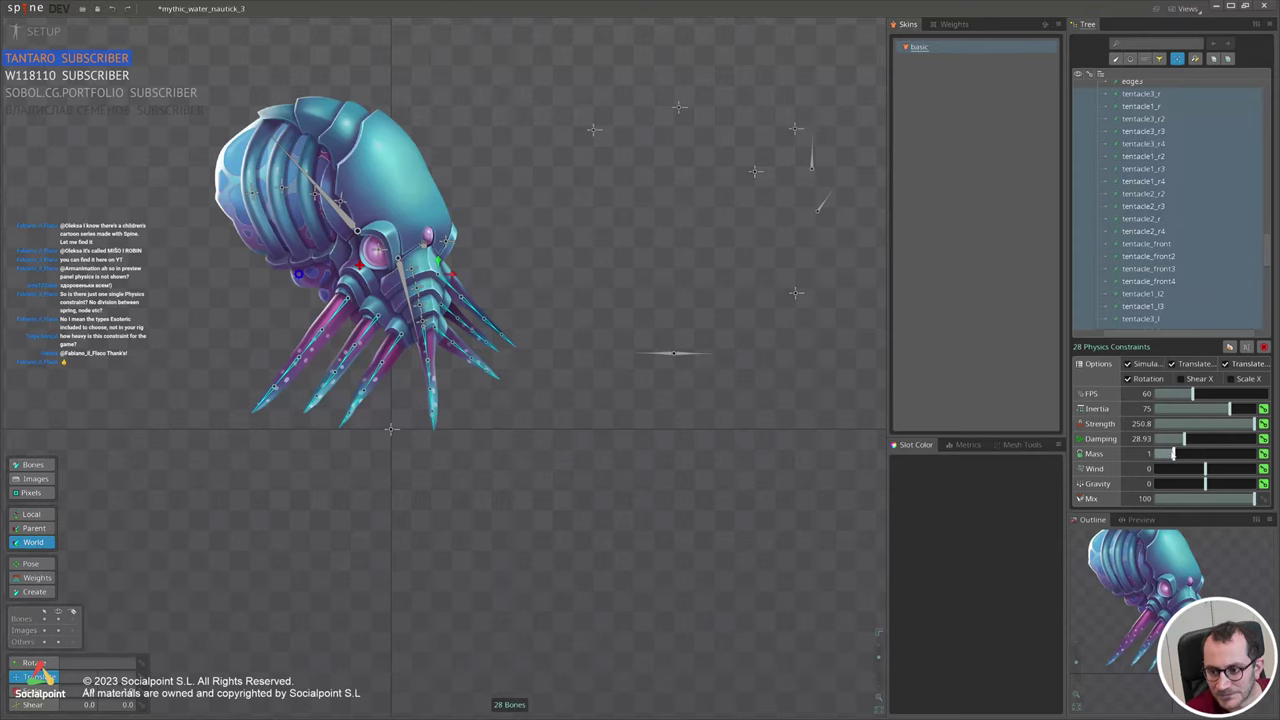
left_click_drag(298, 273, 194, 331)
Select the six root bones of the side tentacles: tentacle1, tentacle2 and tentacle3, both _r and _l.
left_click(260, 378)
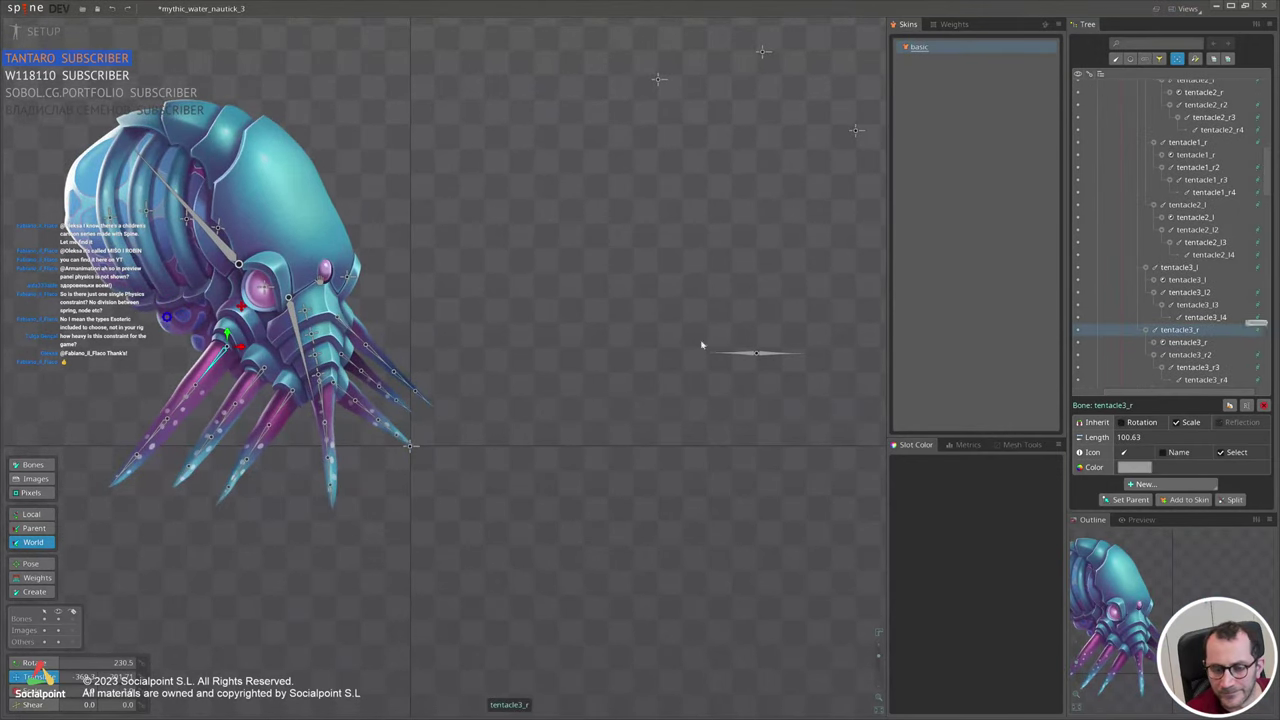
left_click(260, 377, "ctrl")
left_click(352, 331, "ctrl")
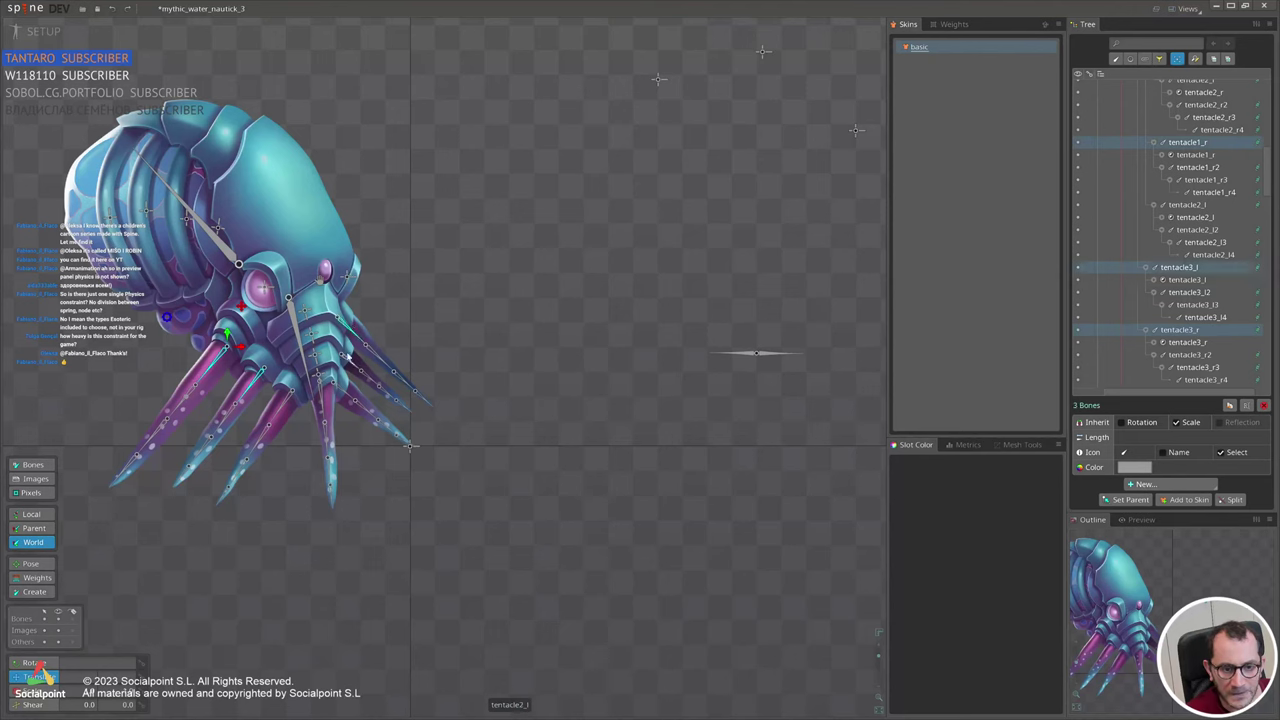
left_click(349, 361, "ctrl")
left_click(344, 388, "ctrl")
left_click(286, 404, "ctrl")
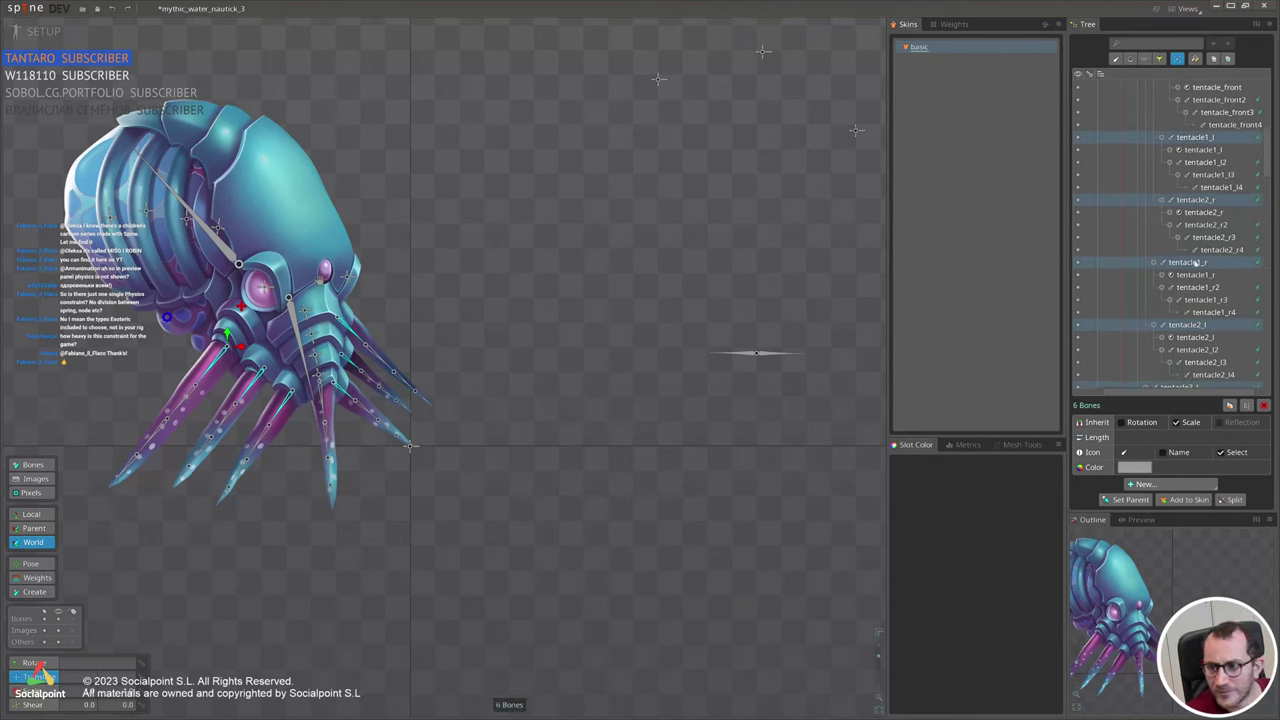
Select only the physics constraints of the six side tentacle root bones and disable their X and Y translation.
scroll(1230, 284, "down", 1)
scroll(1229, 286, "down", 10)
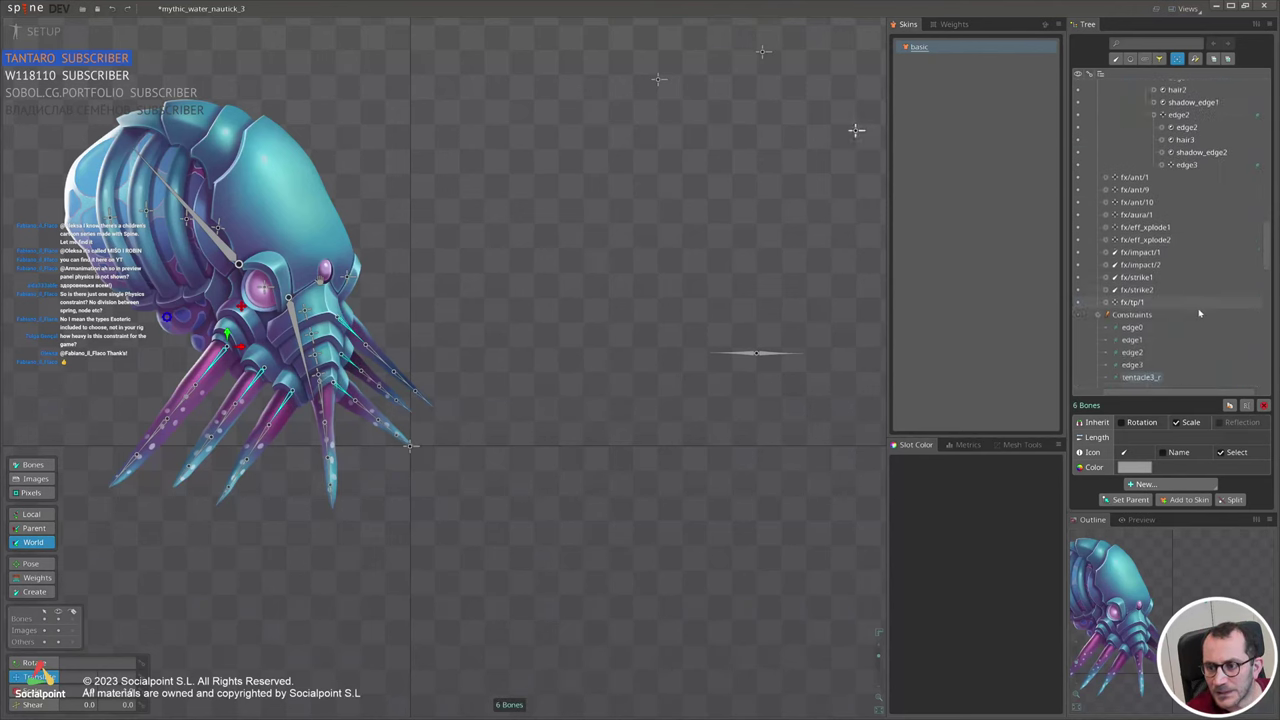
scroll(1193, 300, "up", 5)
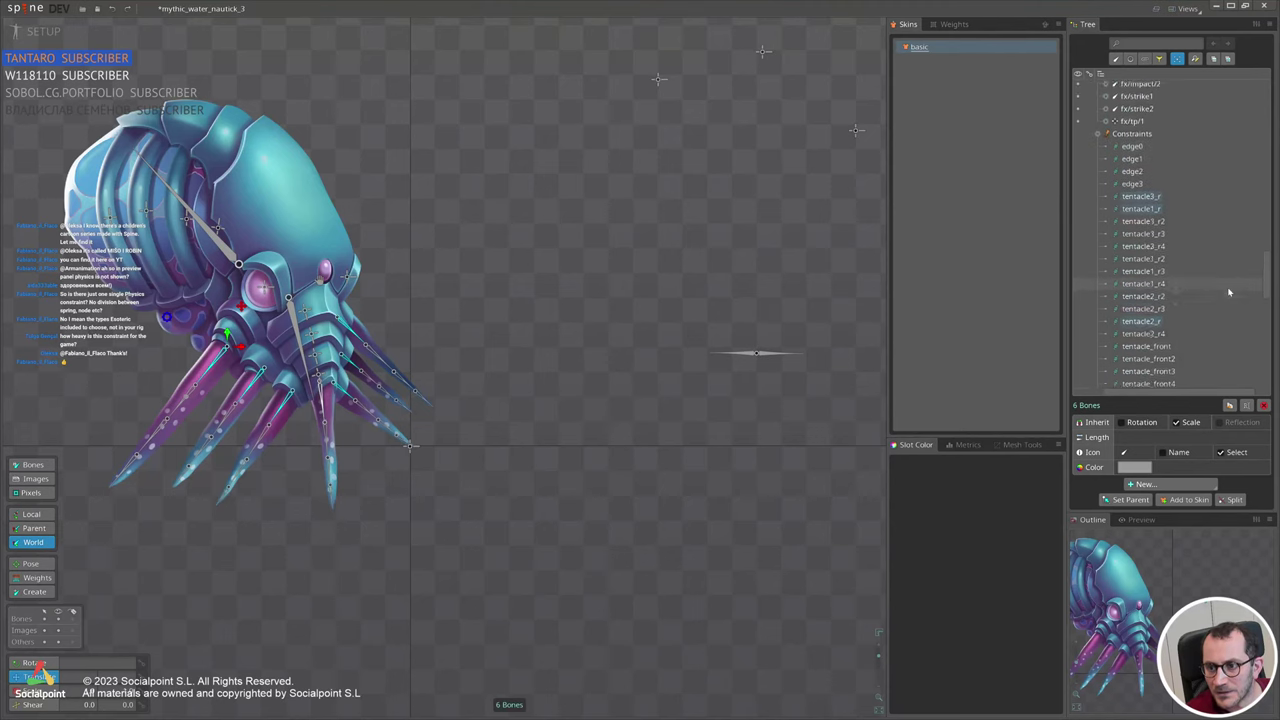
scroll(1186, 176, "down", 2)
scroll(1185, 174, "up", 2)
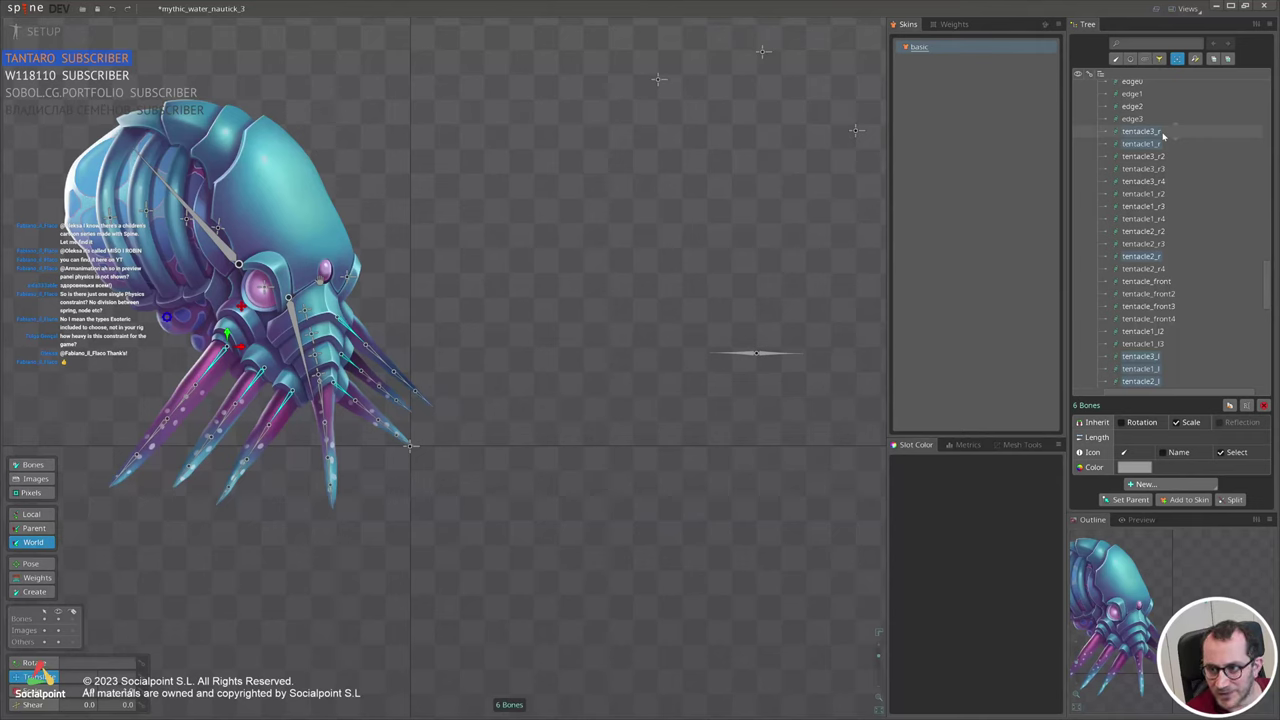
left_click(1163, 136)
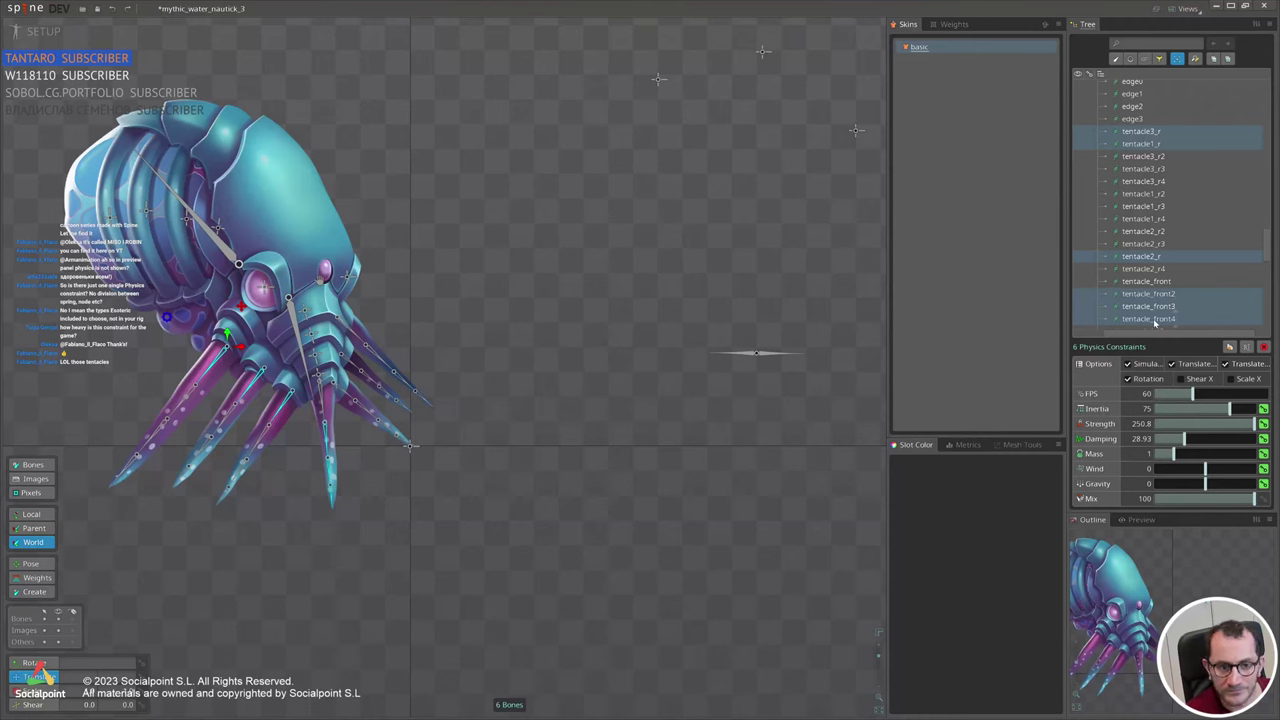
left_click(1150, 318, "ctrl")
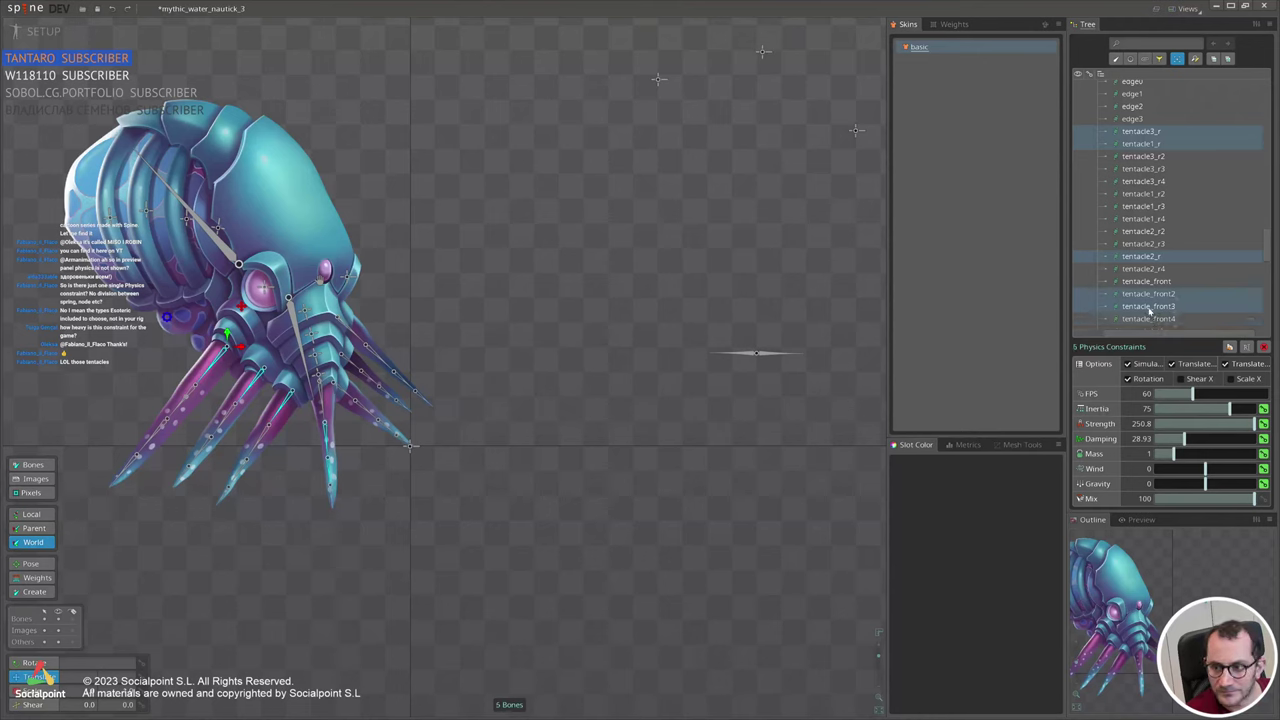
left_click(1148, 306, "ctrl")
left_click(1150, 294, "ctrl")
scroll(1160, 286, "down", 3)
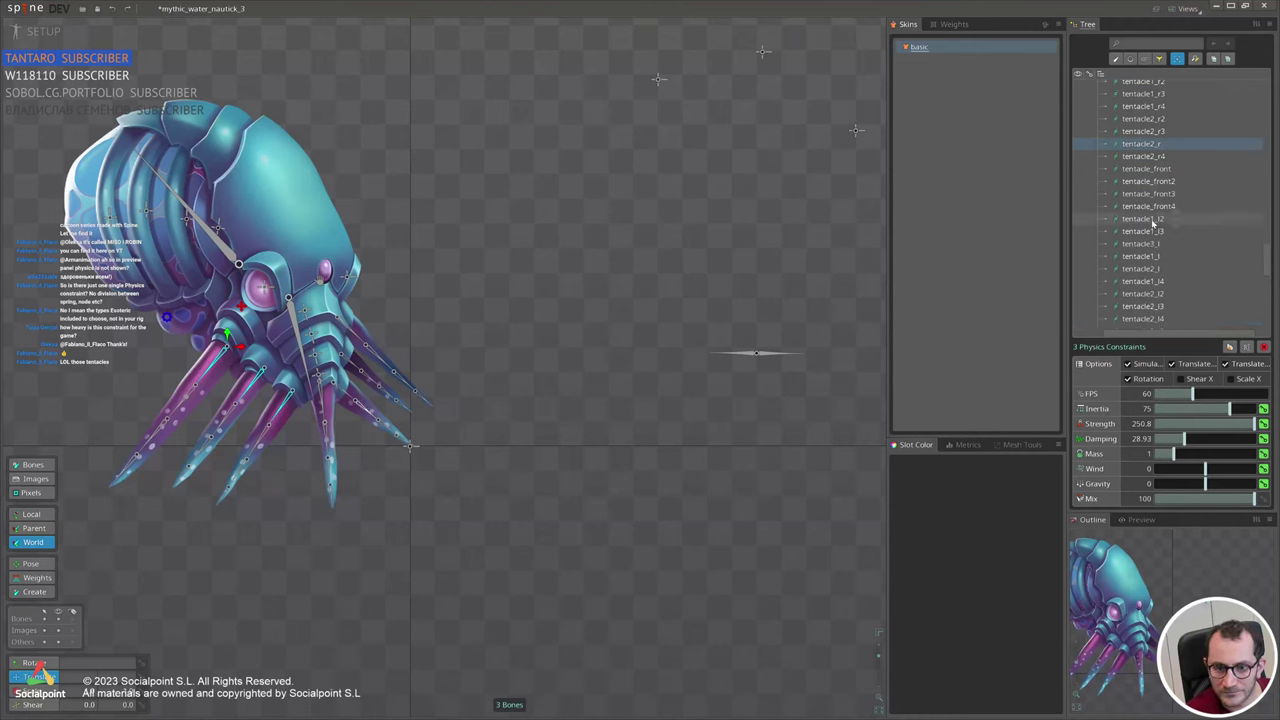
left_click(1150, 243, "ctrl")
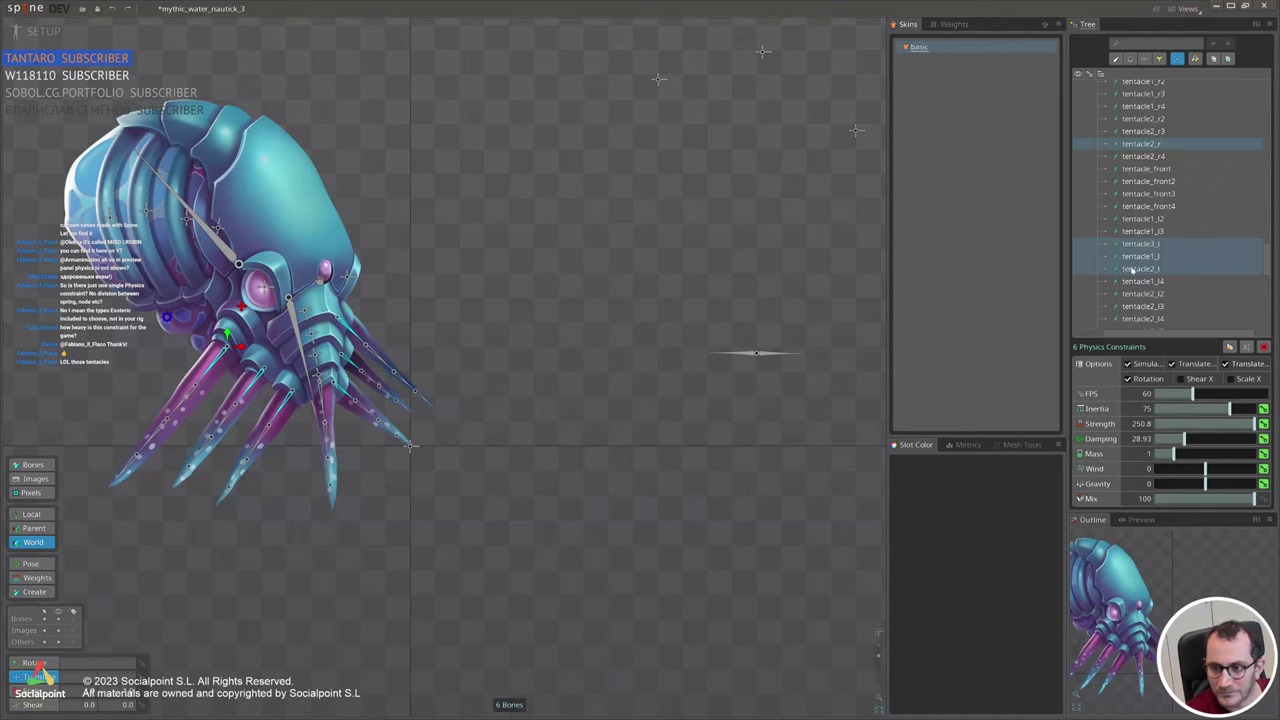
scroll(1267, 237, "up", 3)
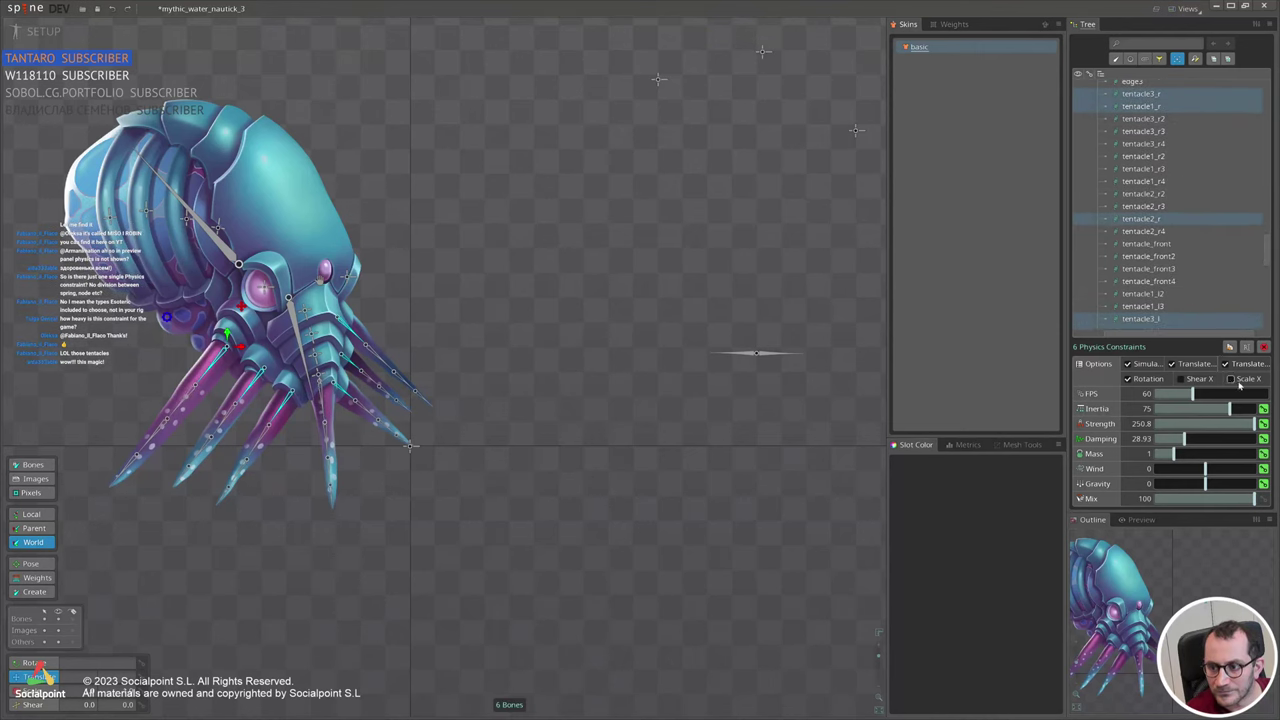
Open the tentacle_front bone's physics constraint and disable its X and Y translation.
left_click_drag(400, 402, 448, 400)
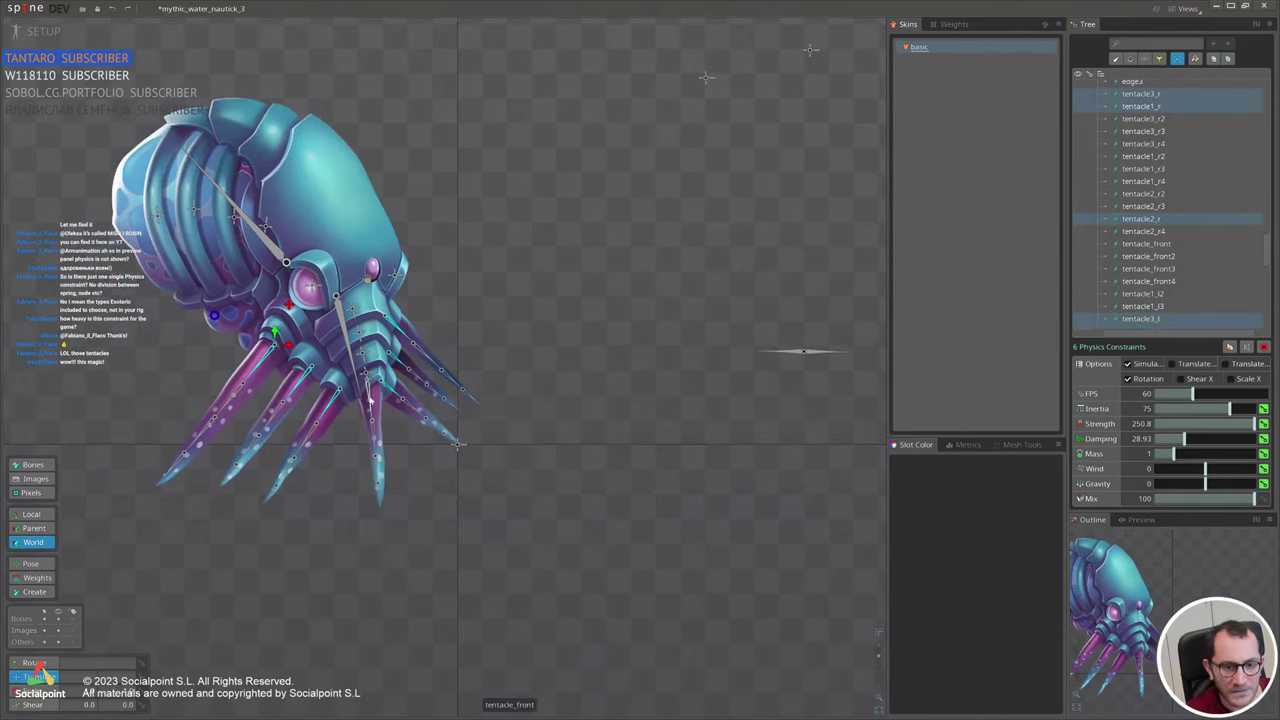
left_click(370, 398)
left_click(1258, 125)
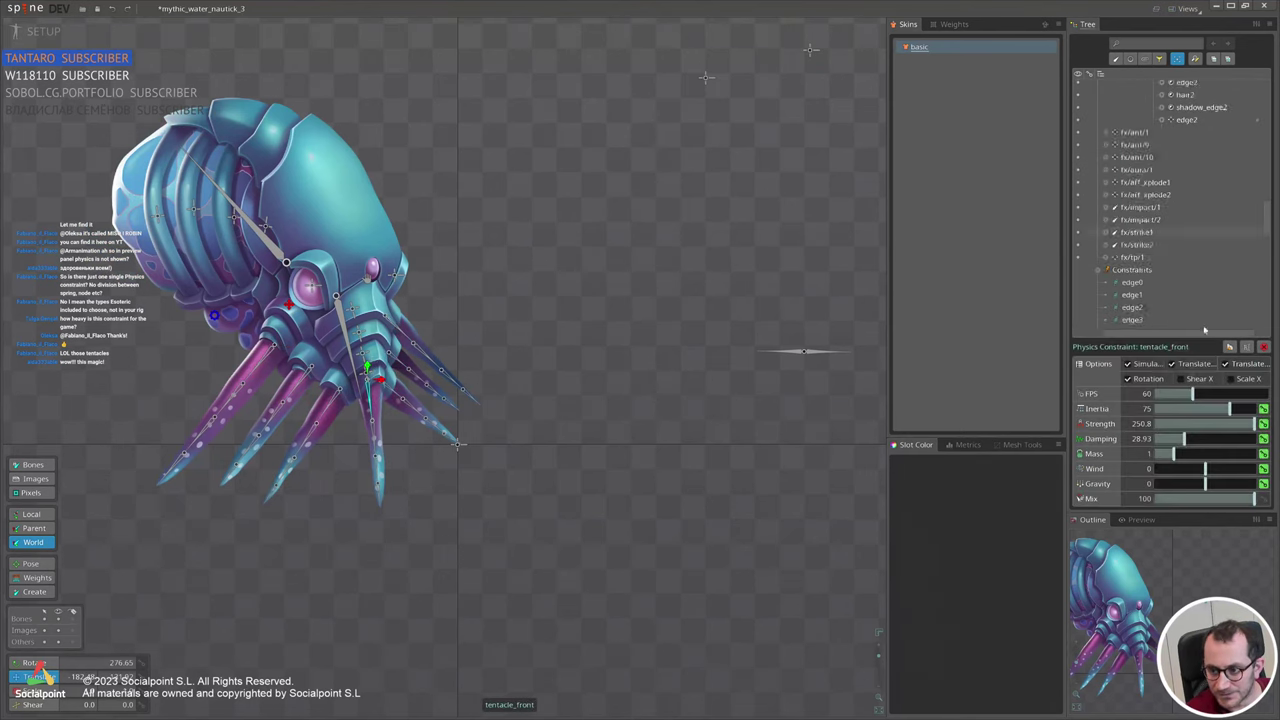
left_click(1228, 364)
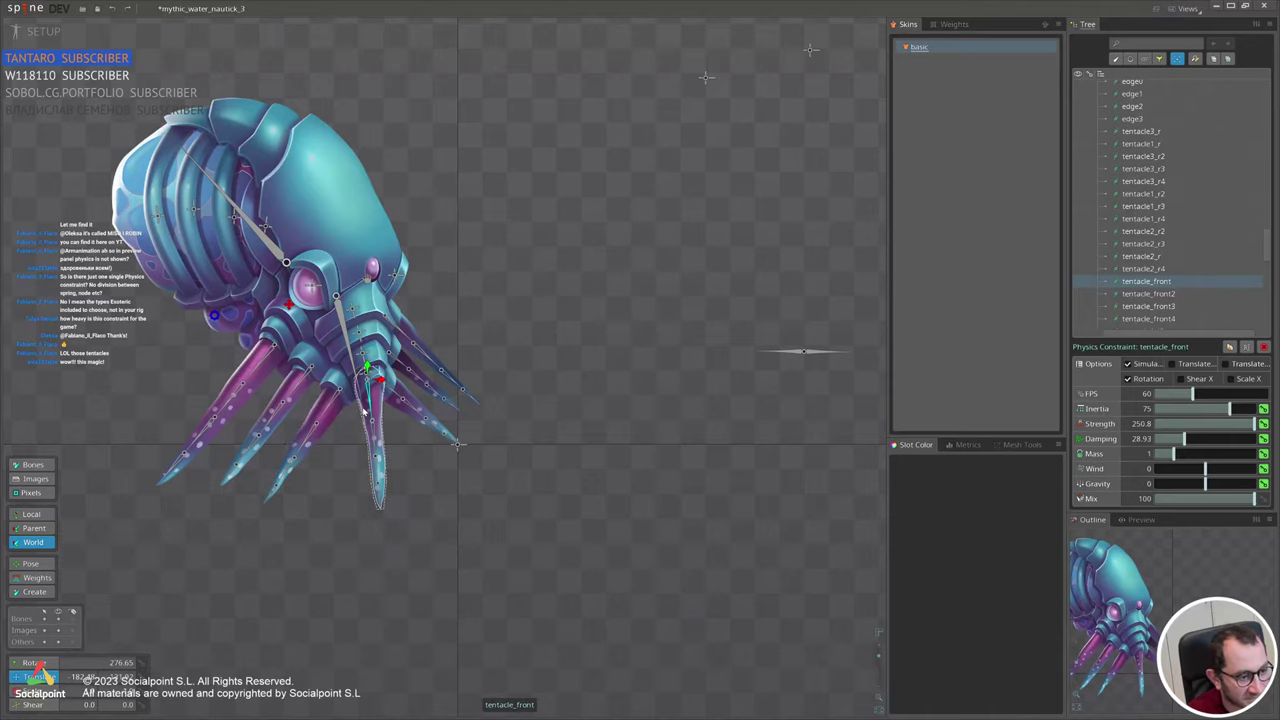
scroll(333, 313, "up", 2)
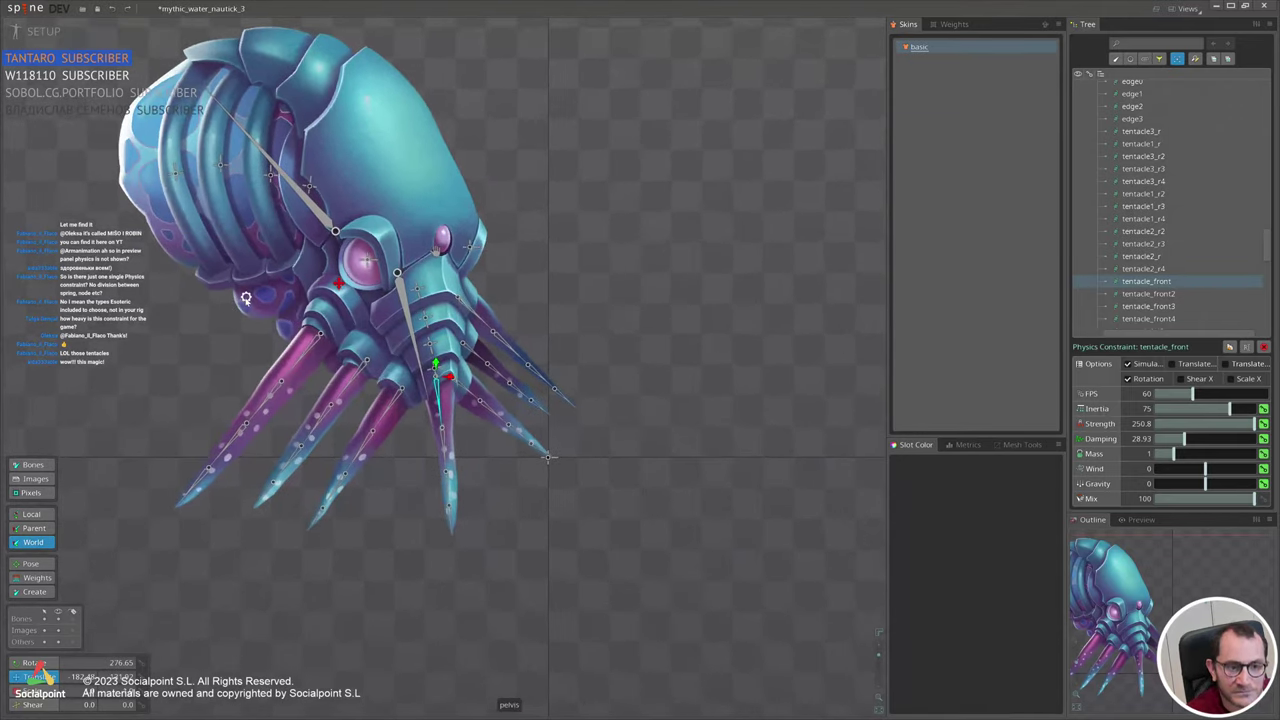
Move the pelvis bone around the canvas to test how the tentacles swing with their roots attached.
left_click(246, 299)
scroll(477, 302, "down", 2)
left_click_drag(597, 422, 766, 517)
scroll(355, 530, "up", 2)
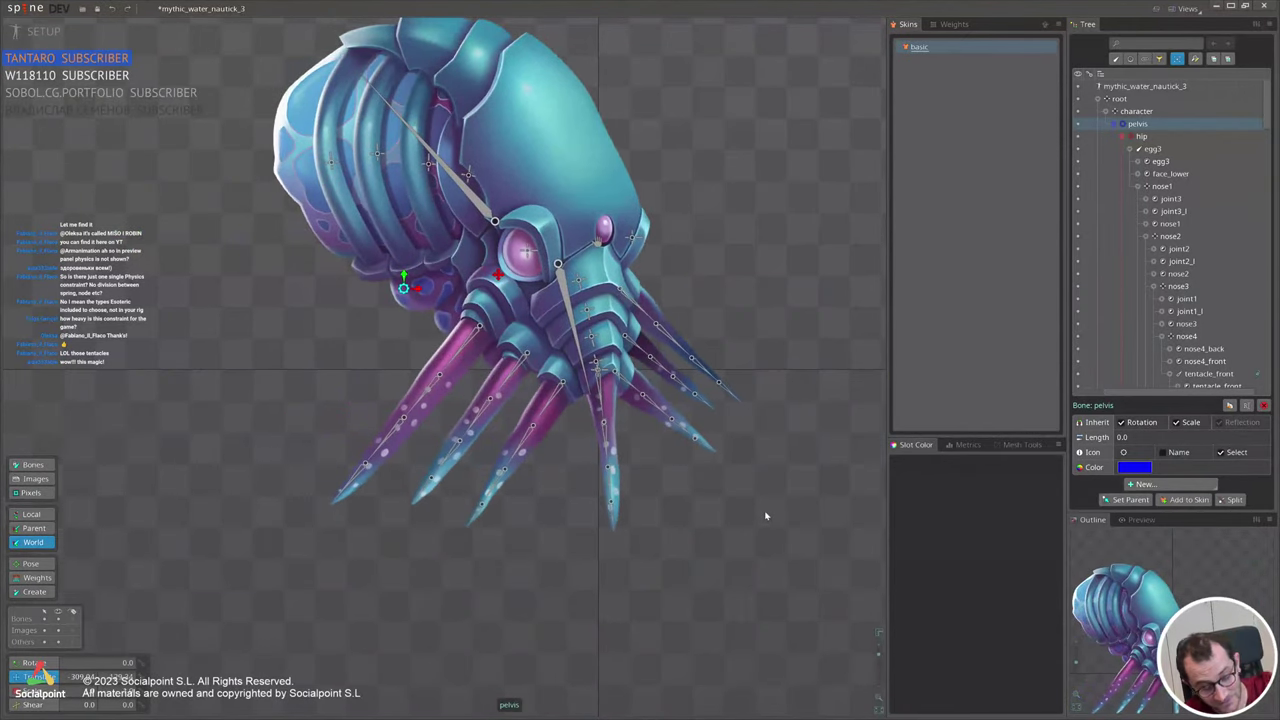
scroll(330, 350, "down", 2)
left_click_drag(608, 340, 541, 391)
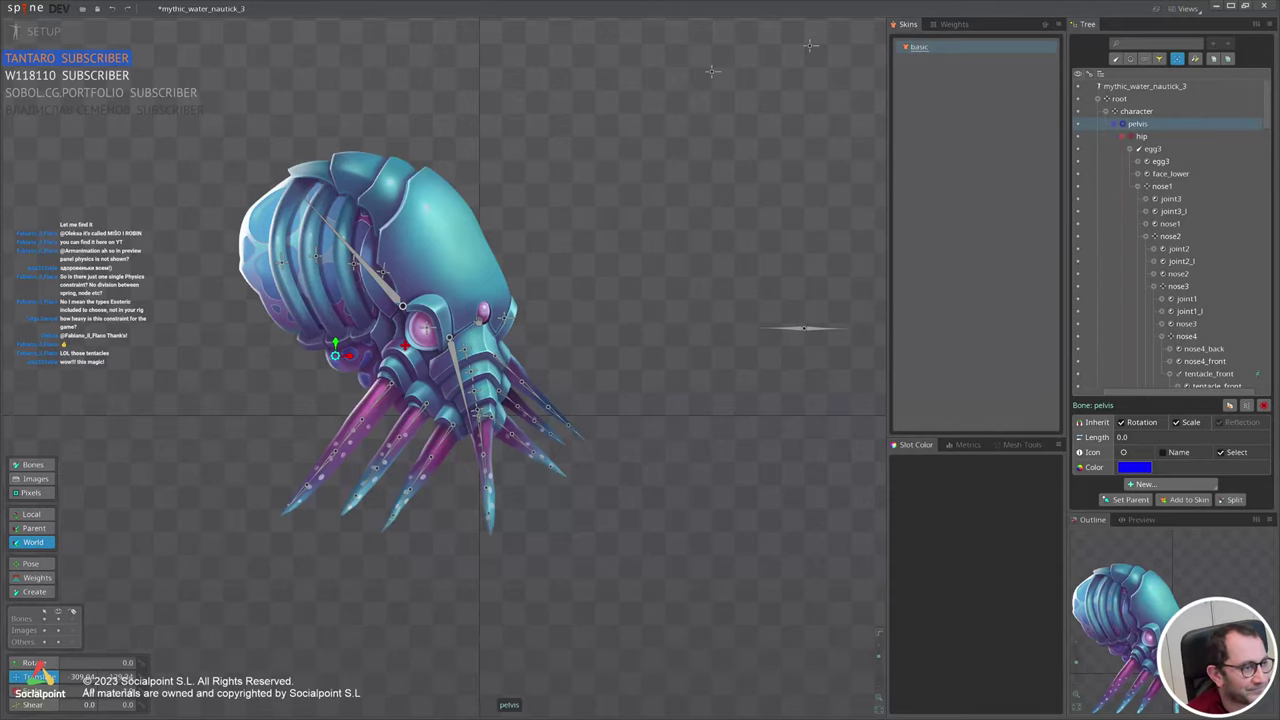
scroll(580, 335, "down", 2)
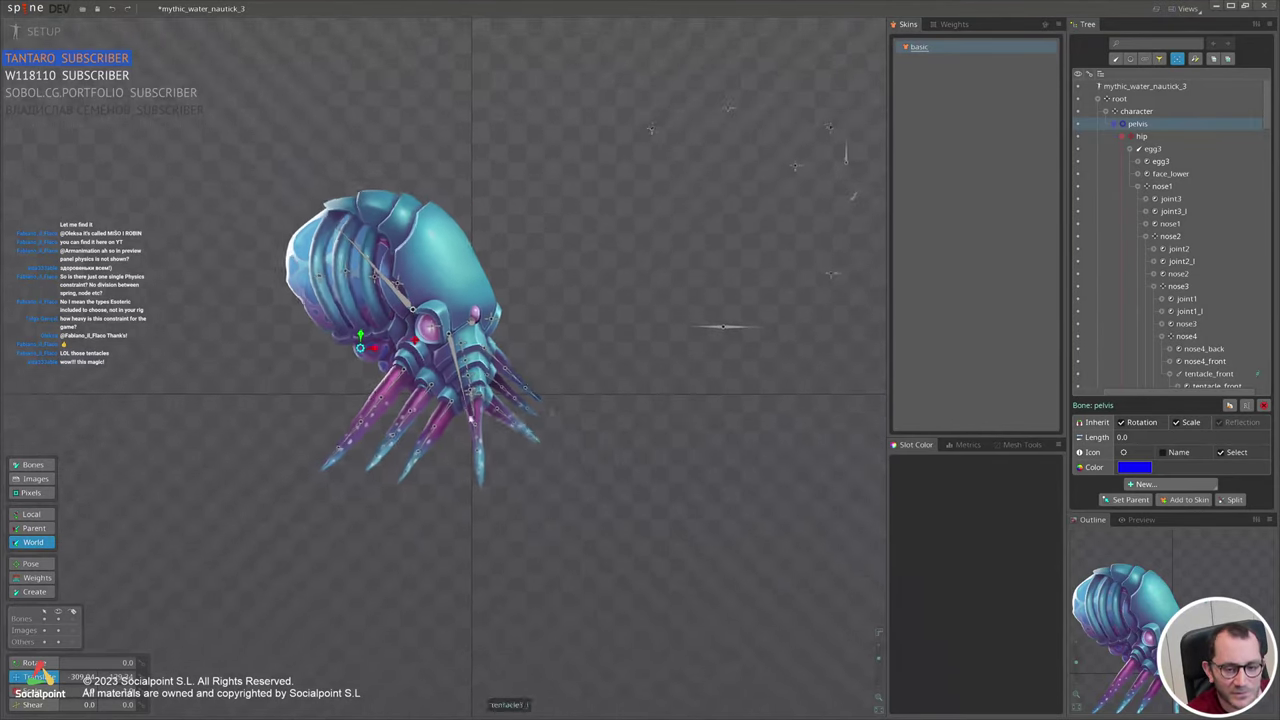
scroll(513, 430, "up", 3)
left_click_drag(697, 417, 760, 453)
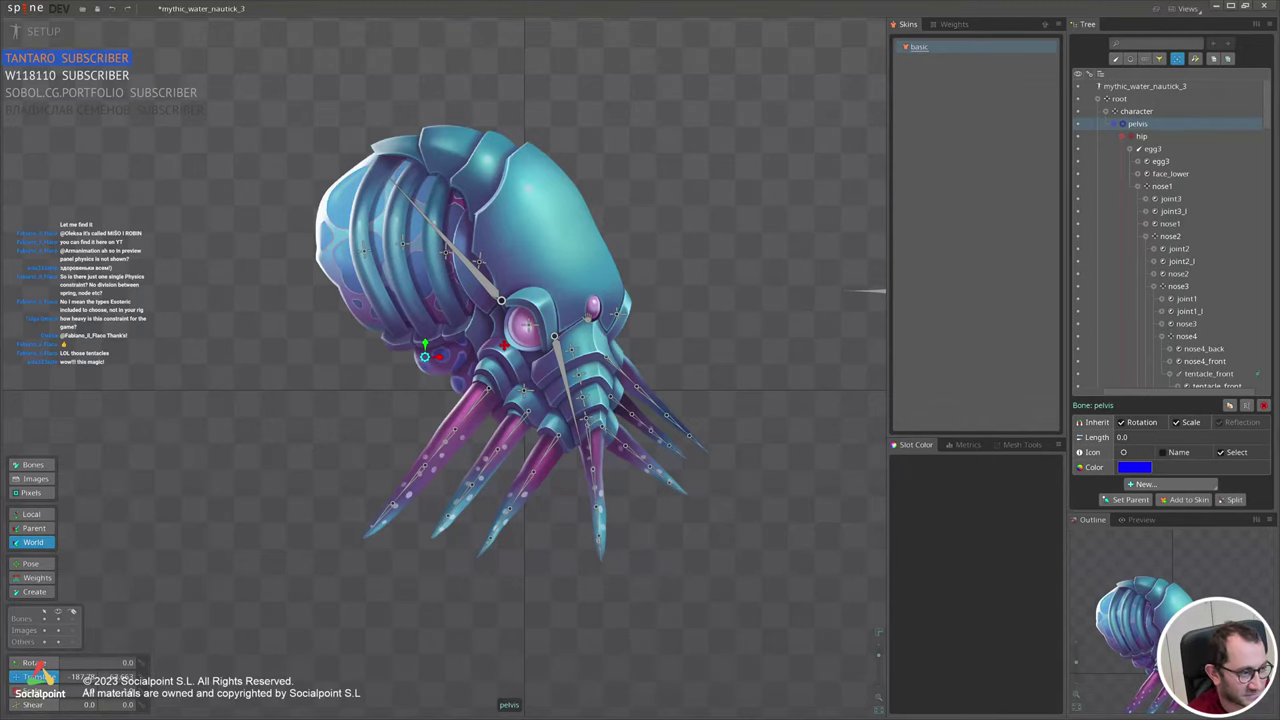
Move the hip bone and pull the pelvis bone down to test the tentacle physics again.
left_click_drag(616, 518, 565, 438)
left_click_drag(416, 258, 463, 261)
scroll(522, 392, "down", 2)
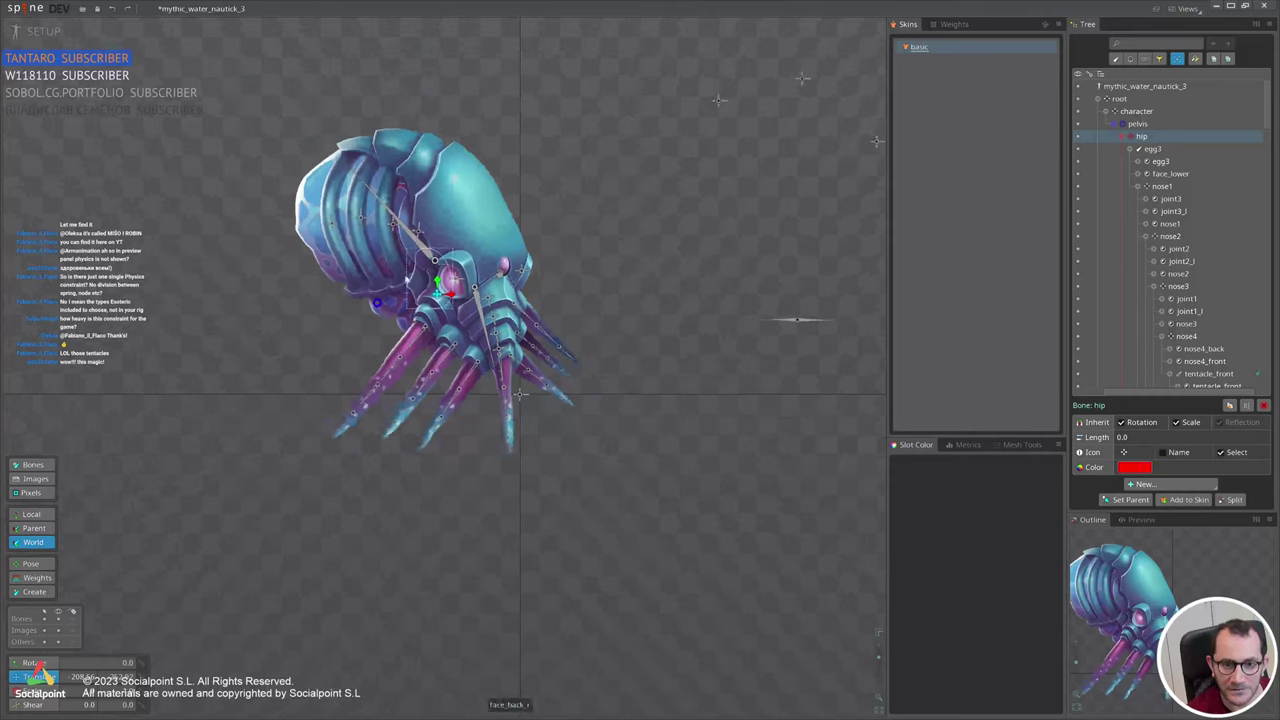
left_click_drag(377, 304, 375, 347)
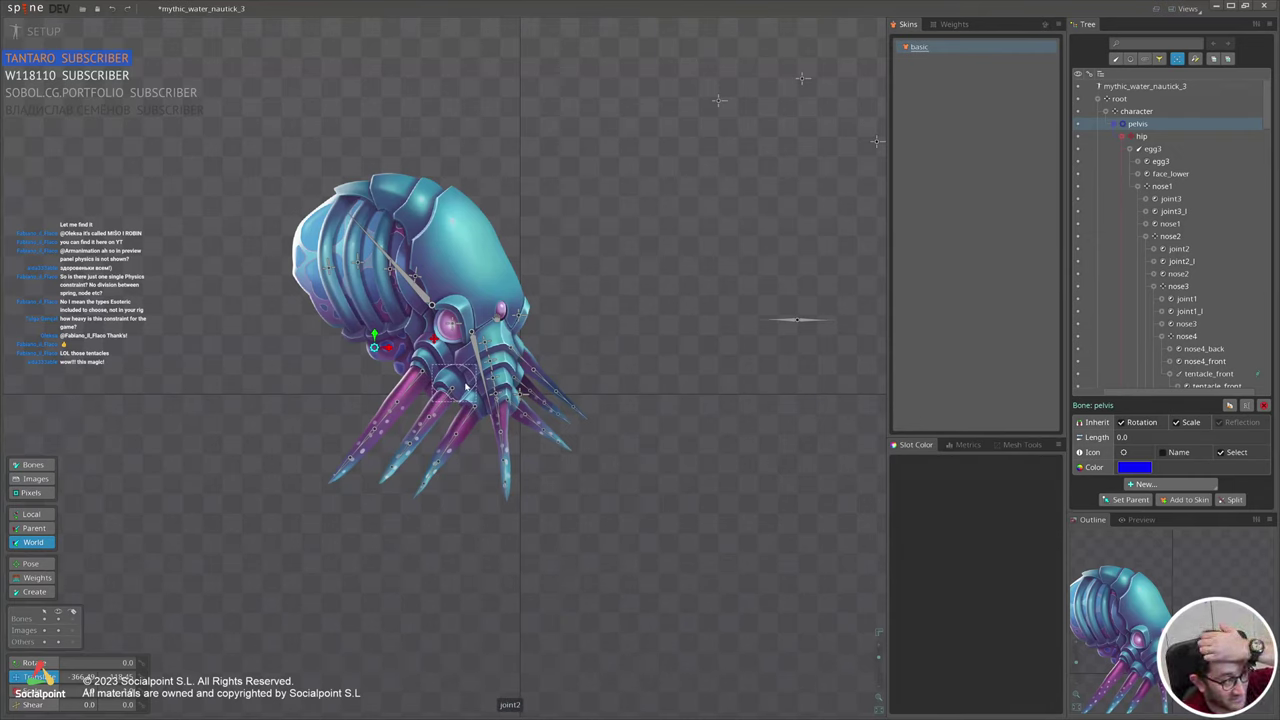
scroll(630, 452, "up", 2)
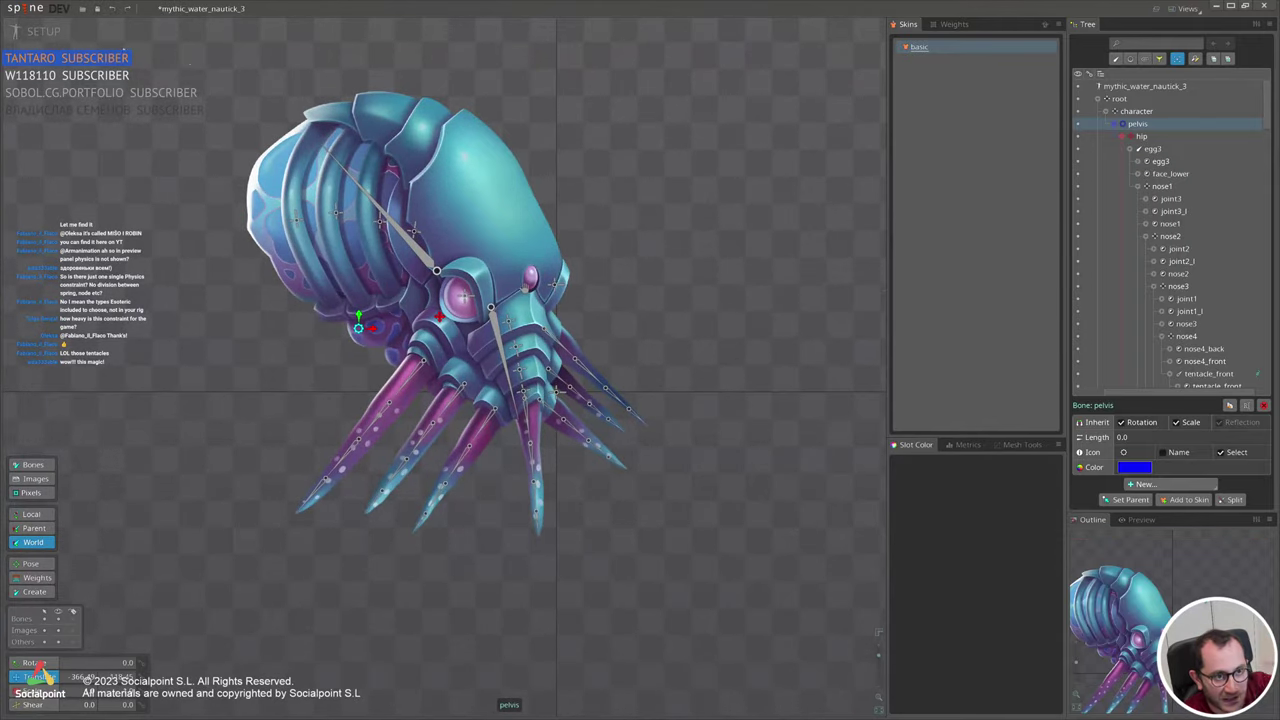
Switch to Animate mode and play the breathe and levelup animations to check the tentacle physics.
left_click(43, 31)
scroll(574, 331, "down", 4)
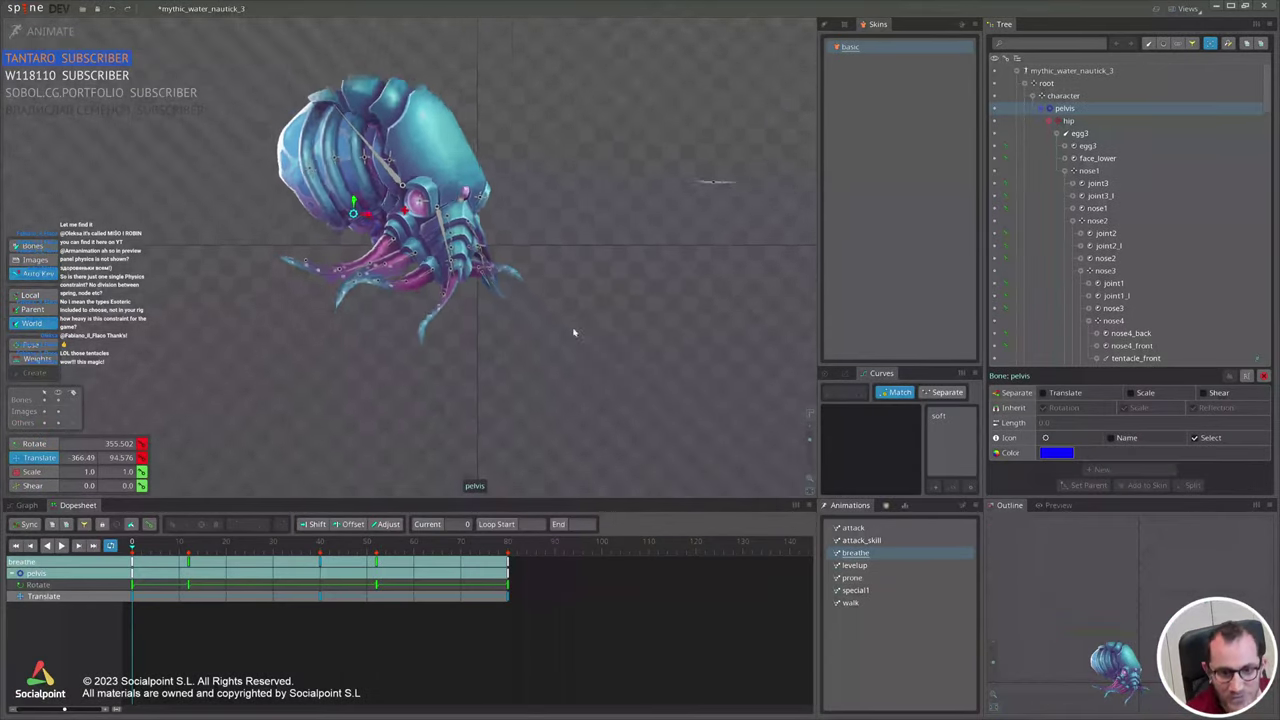
key("d")
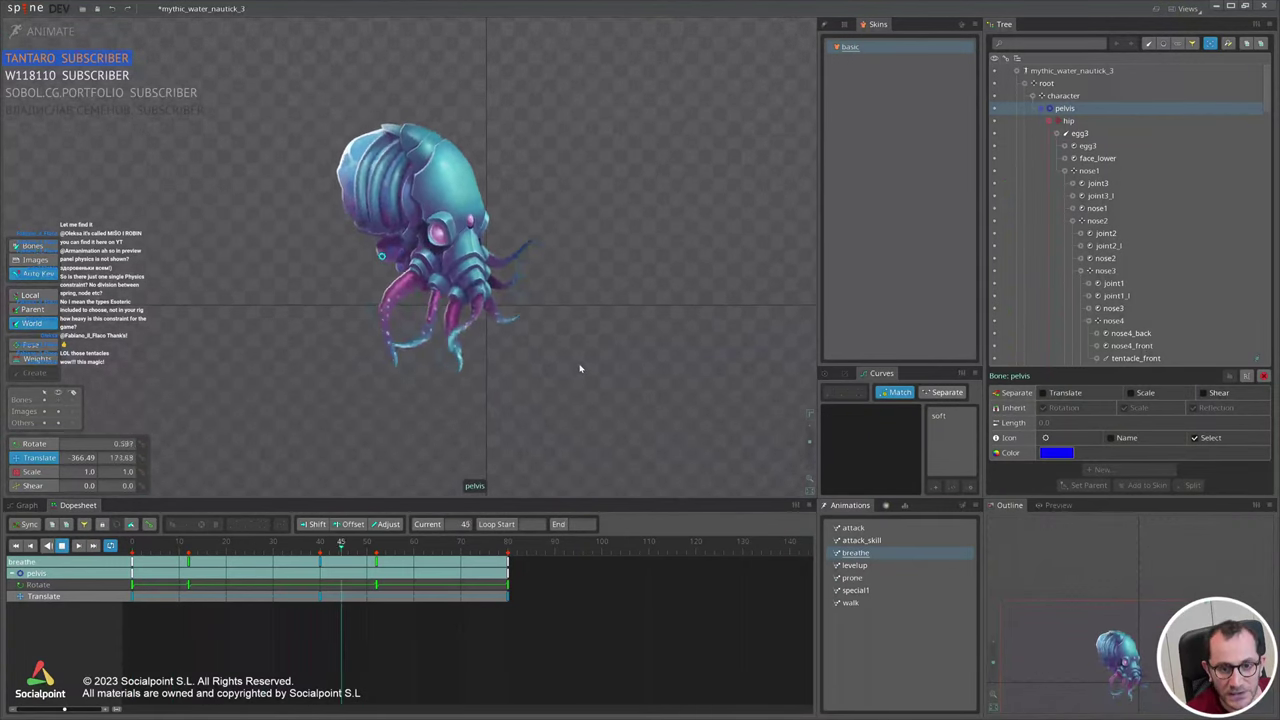
left_click(868, 566)
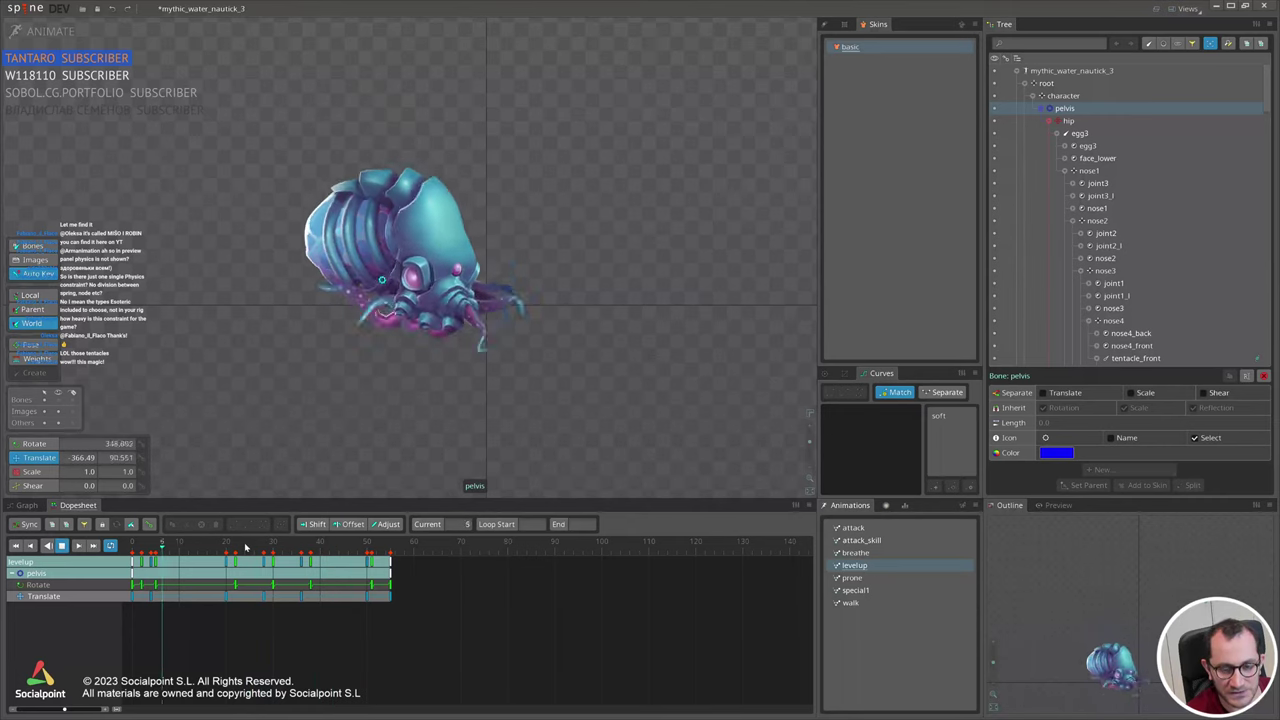
key("d")
Select the four front tentacle bones, tentacle_front to tentacle_front4, and go to frame 19 of levelup.
left_click(476, 278)
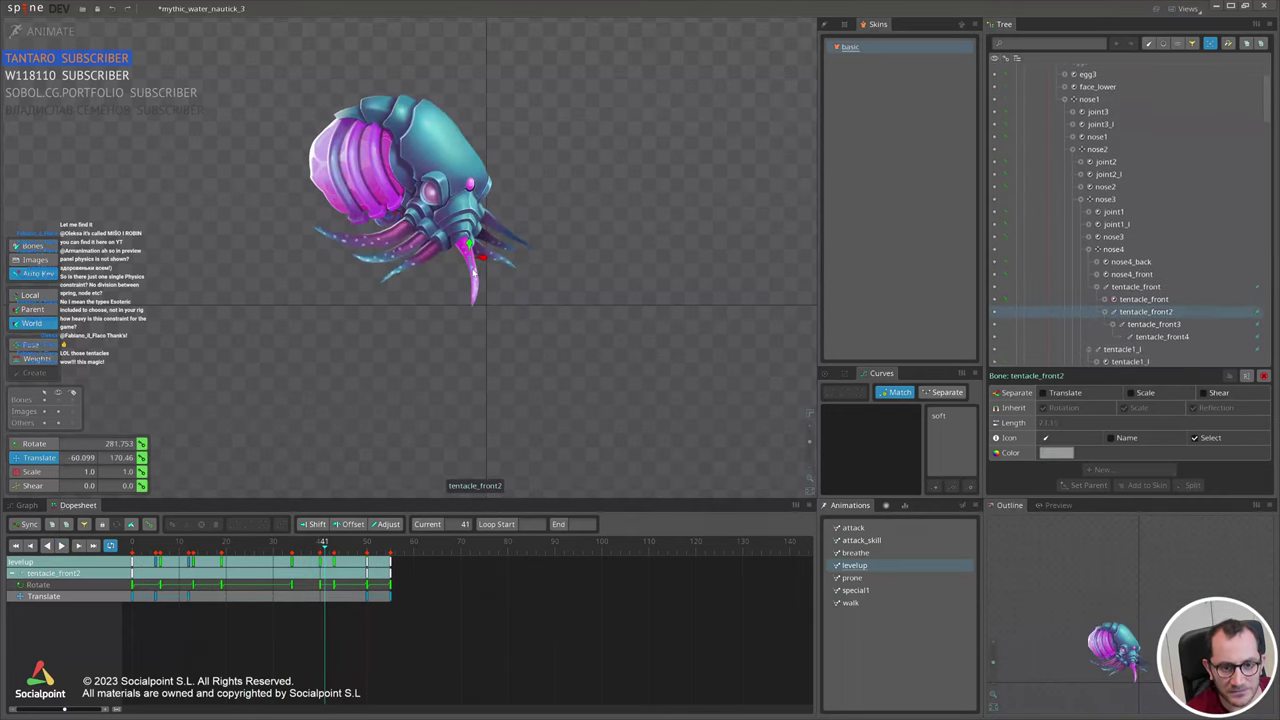
left_click(466, 250, "ctrl")
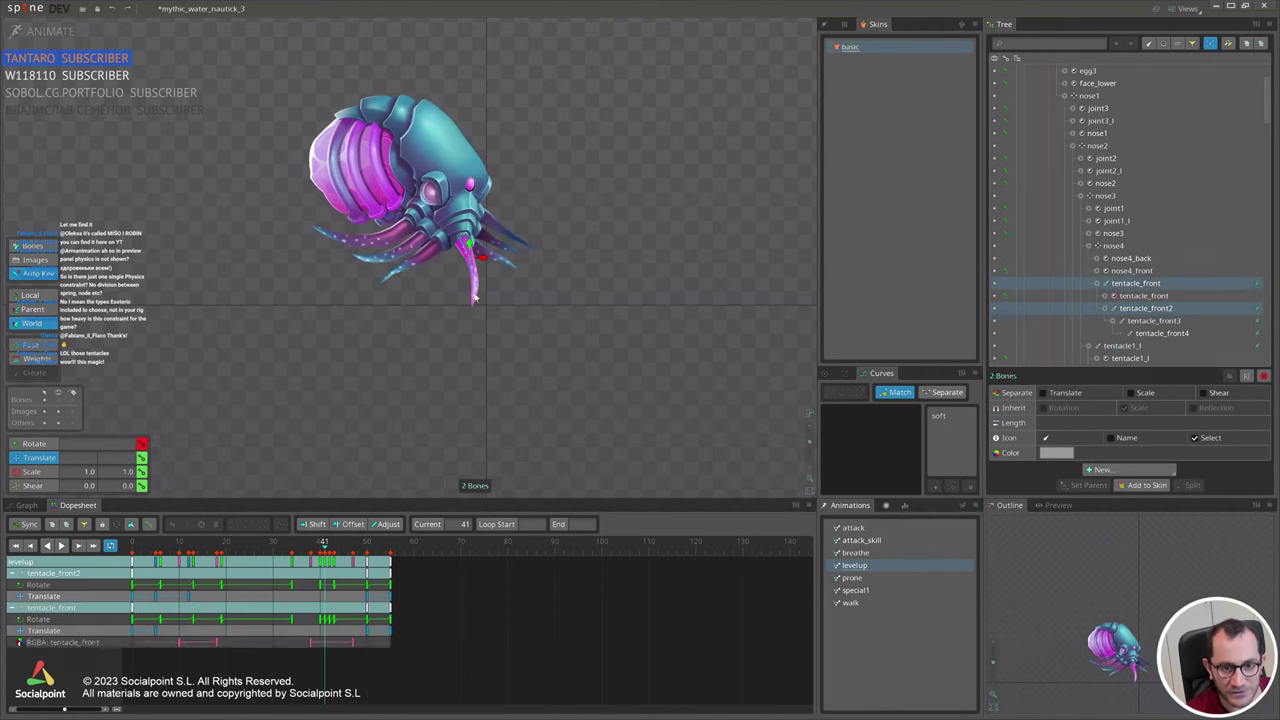
left_click(474, 280, "ctrl")
left_click(476, 296, "ctrl")
left_click_drag(192, 545, 222, 563)
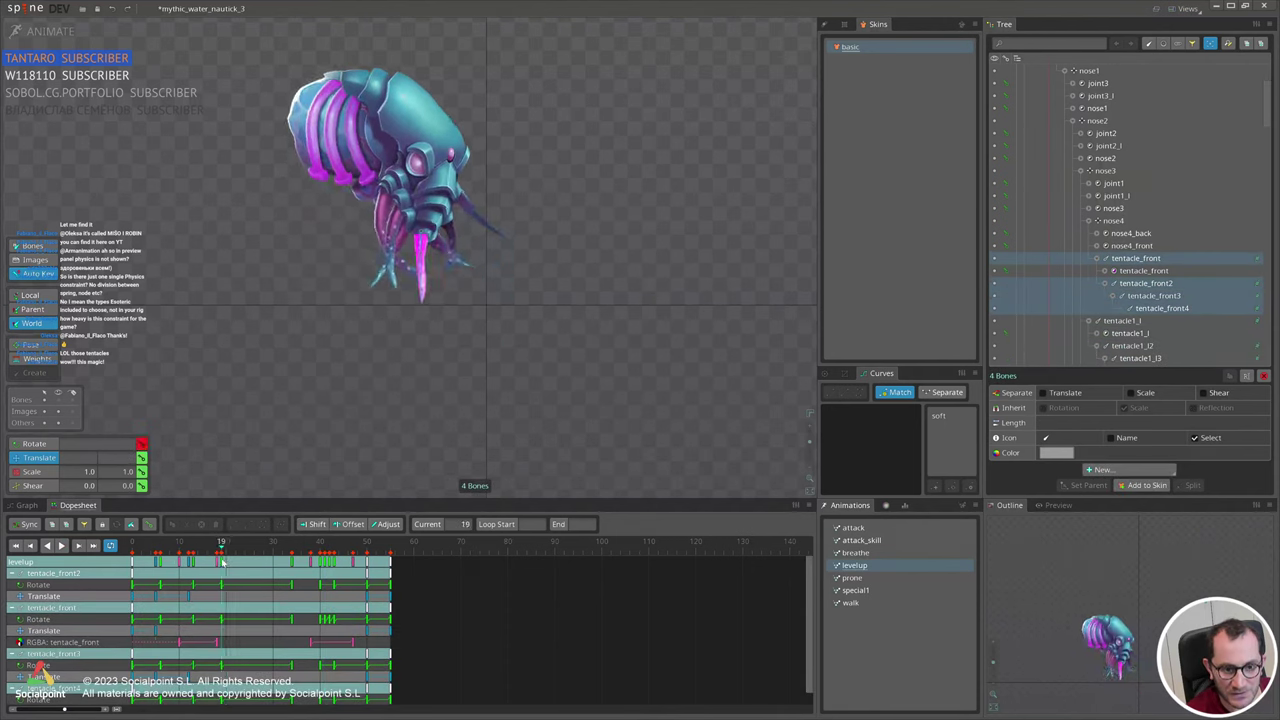
Select the physics constraints tentacle_front to tentacle_front4 and key their mix in levelup, lowering it to -22.53.
left_click(1260, 287)
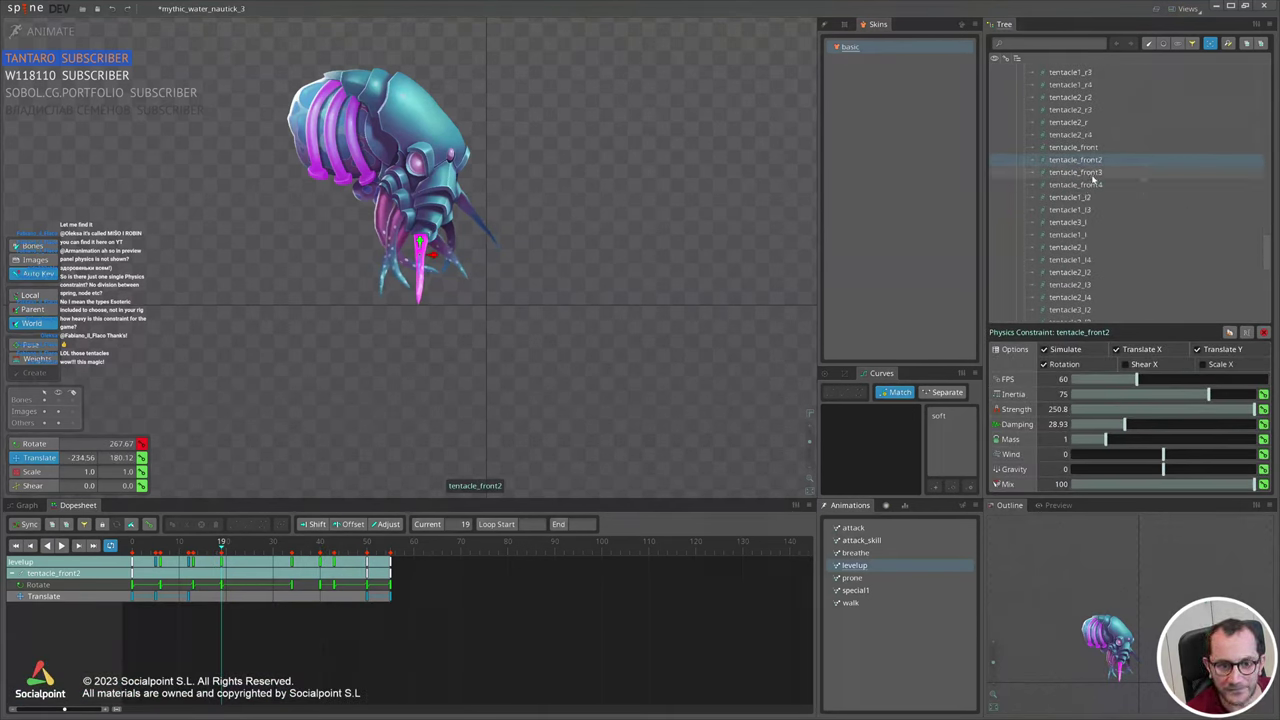
left_click(1094, 174, "ctrl")
left_click(1093, 186, "ctrl")
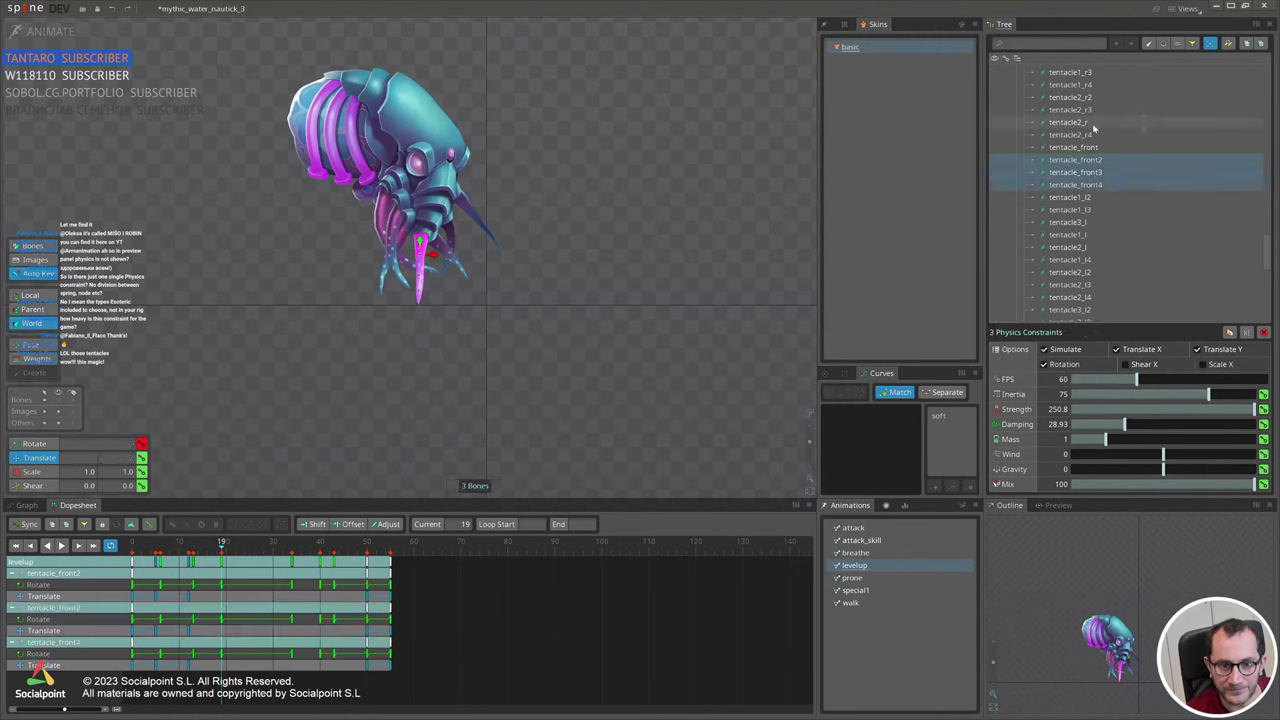
left_click(1096, 147, "ctrl")
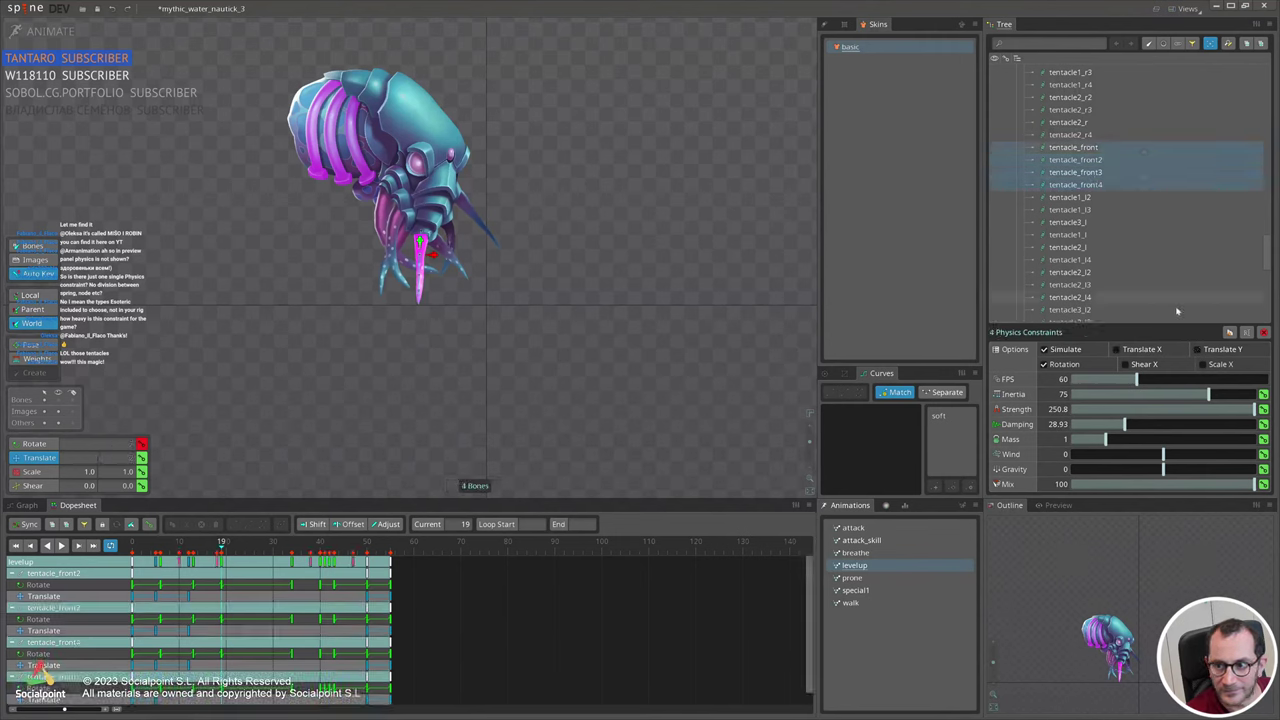
left_click_drag(1184, 480, 1118, 486)
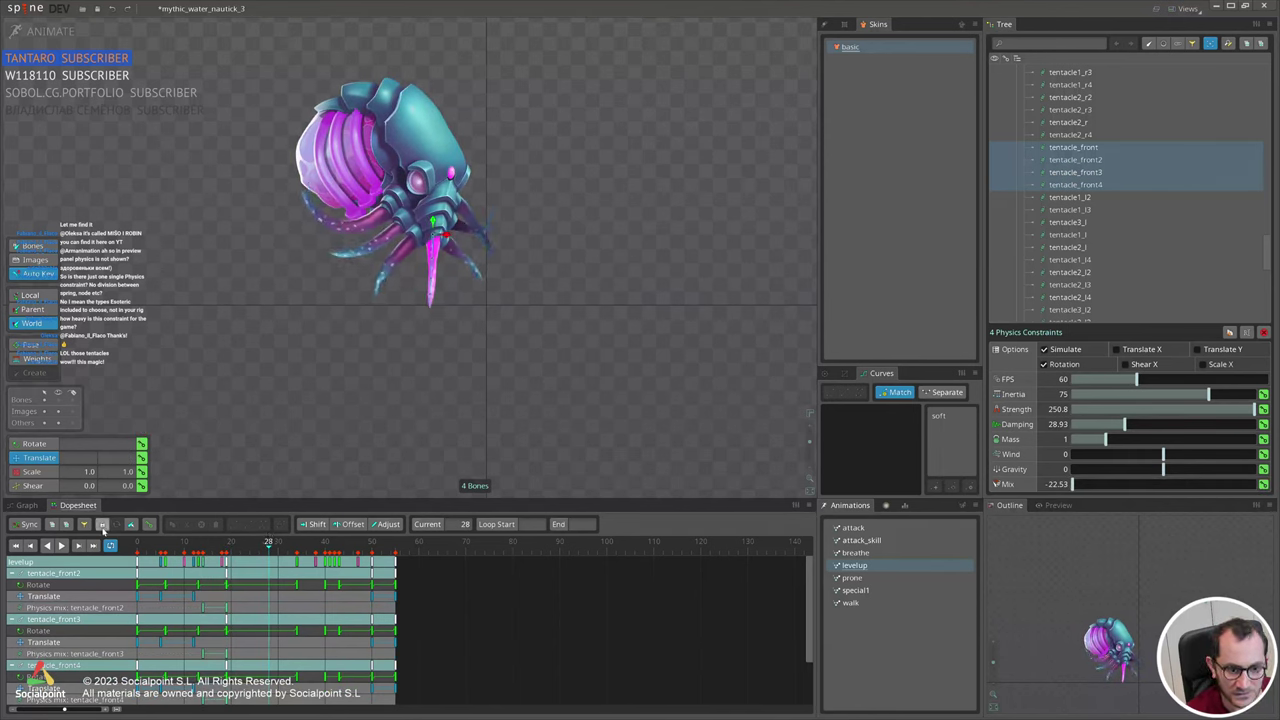
Filter the dopesheet to the physics mix keys and move the last mix keys to about frame 48.
left_click(86, 524)
left_click(159, 664)
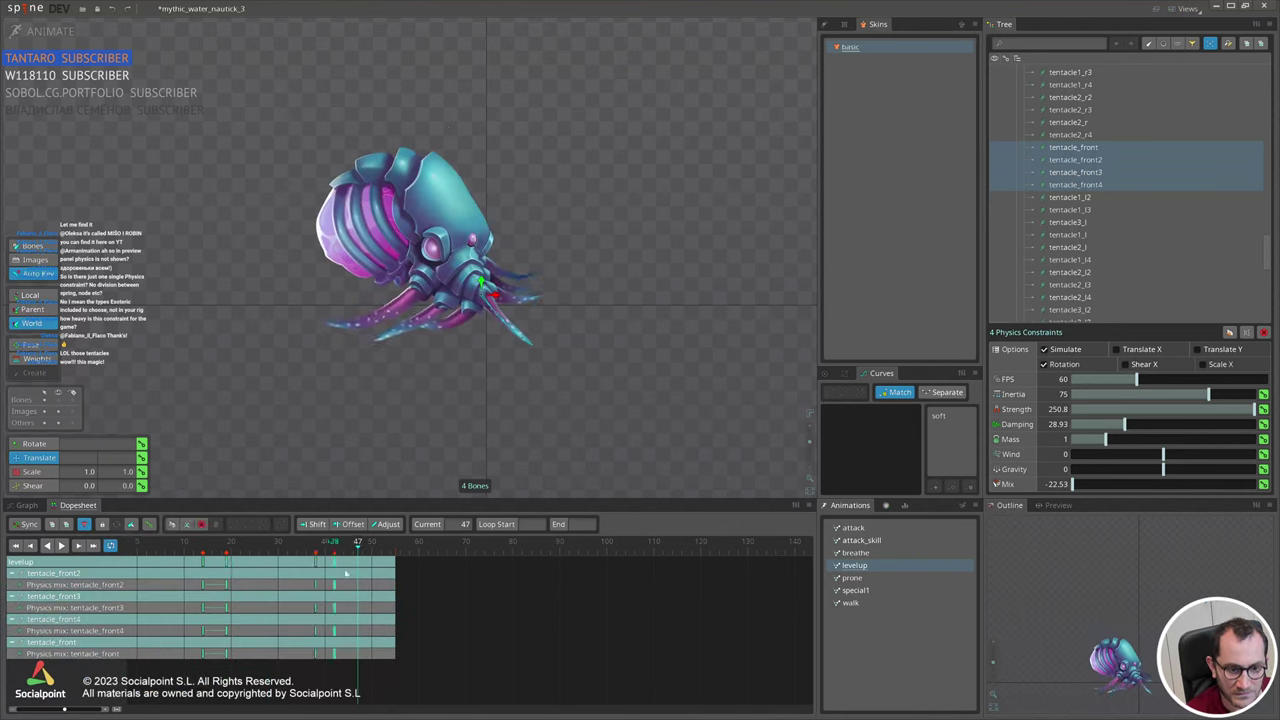
left_click_drag(347, 573, 364, 573)
mouse_move(196, 551)
left_mouse_down()
mouse_move(281, 560)
mouse_move(213, 560)
left_mouse_up()
Play levelup to check the keyed mix and delete all physics mix keys of the four front tentacle constraints.
key("d")
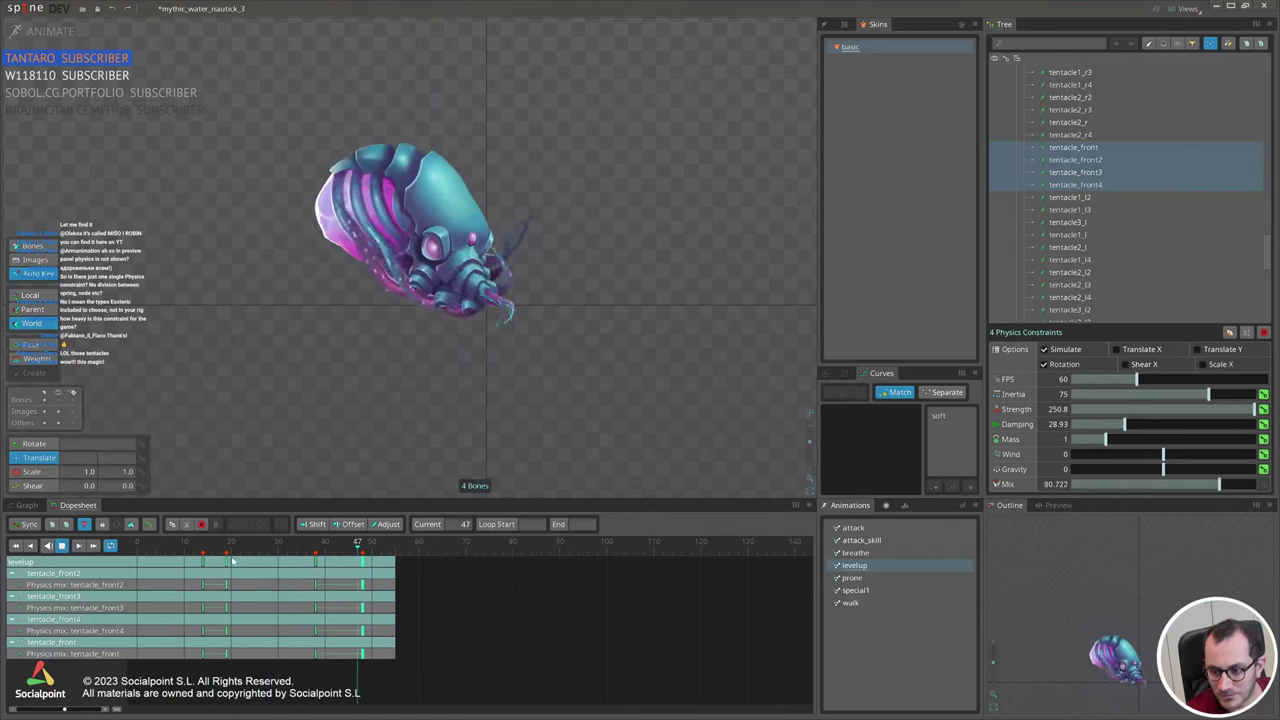
left_click_drag(400, 659, 108, 560)
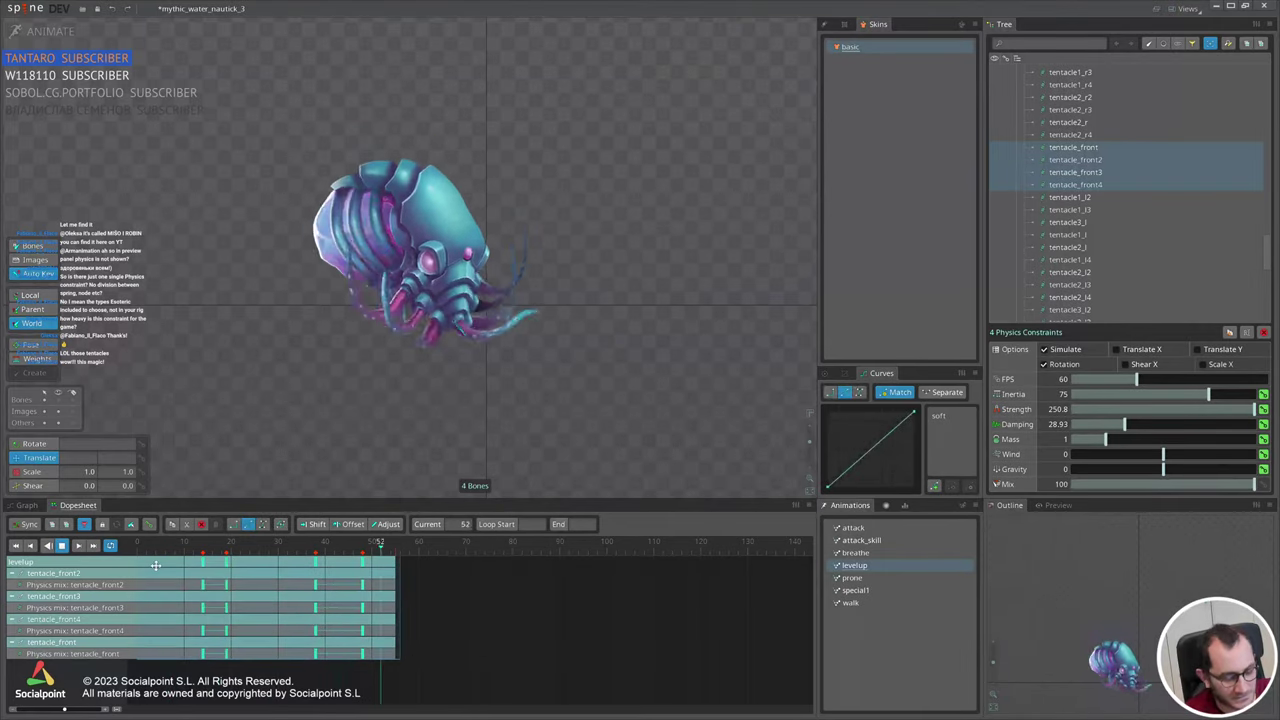
key("Delete")
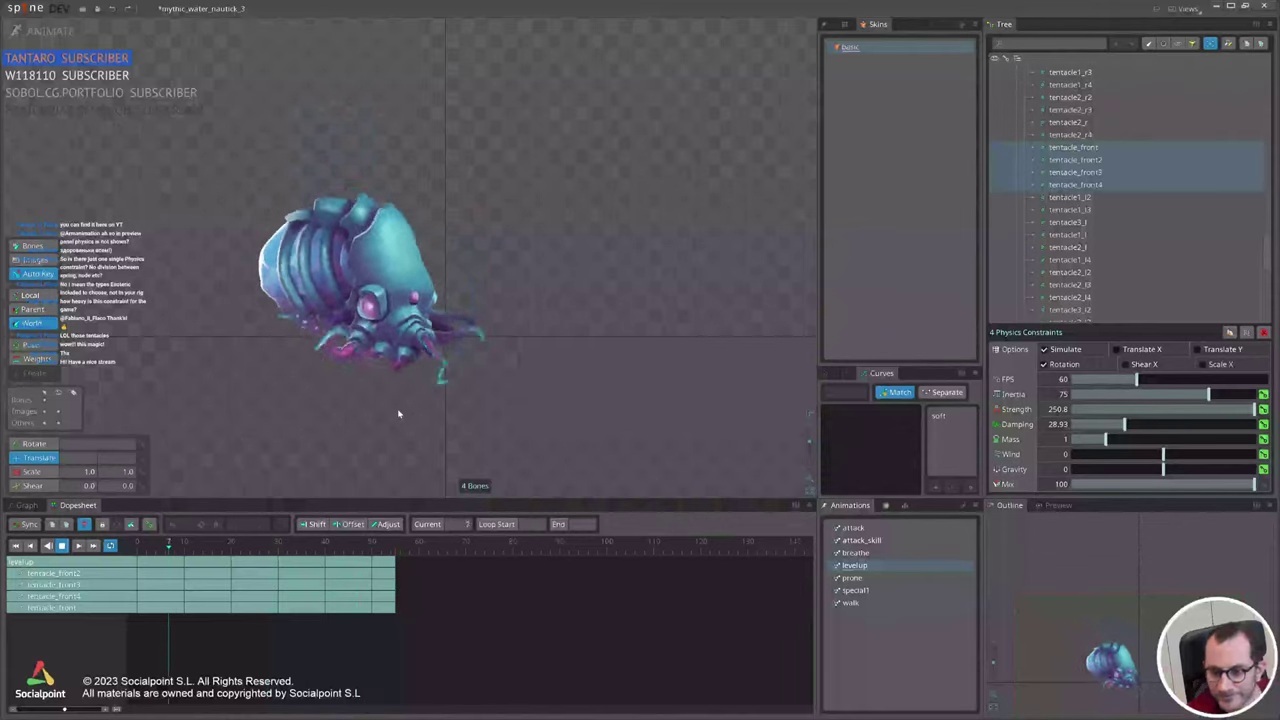
Play the prone, special1 and walk animations with nothing selected to check the tentacle motion.
left_click(852, 578)
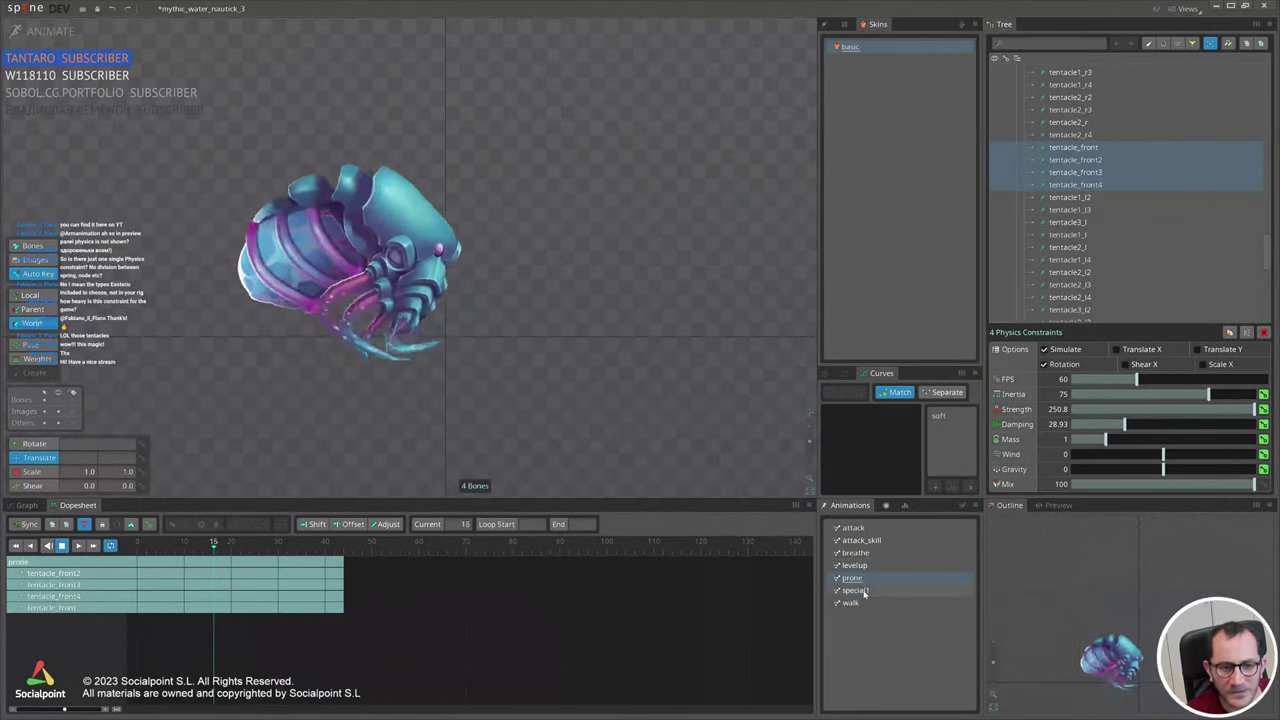
left_click(646, 373)
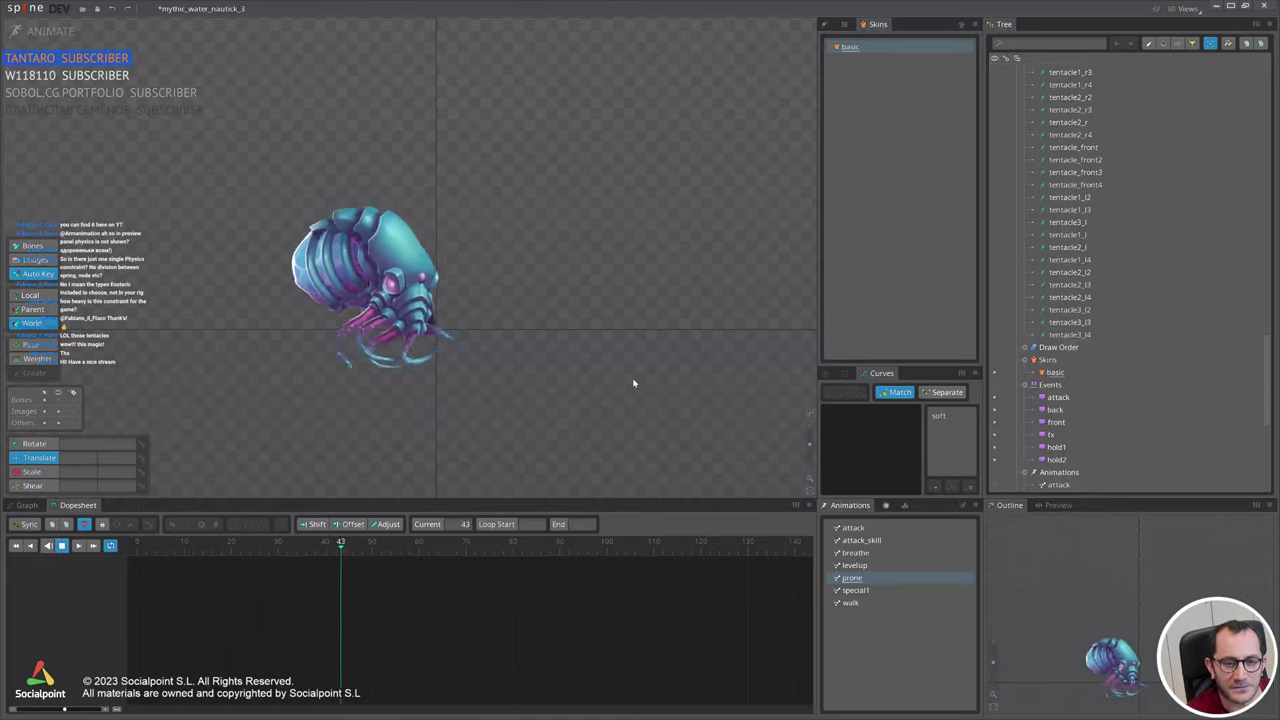
left_click(855, 591)
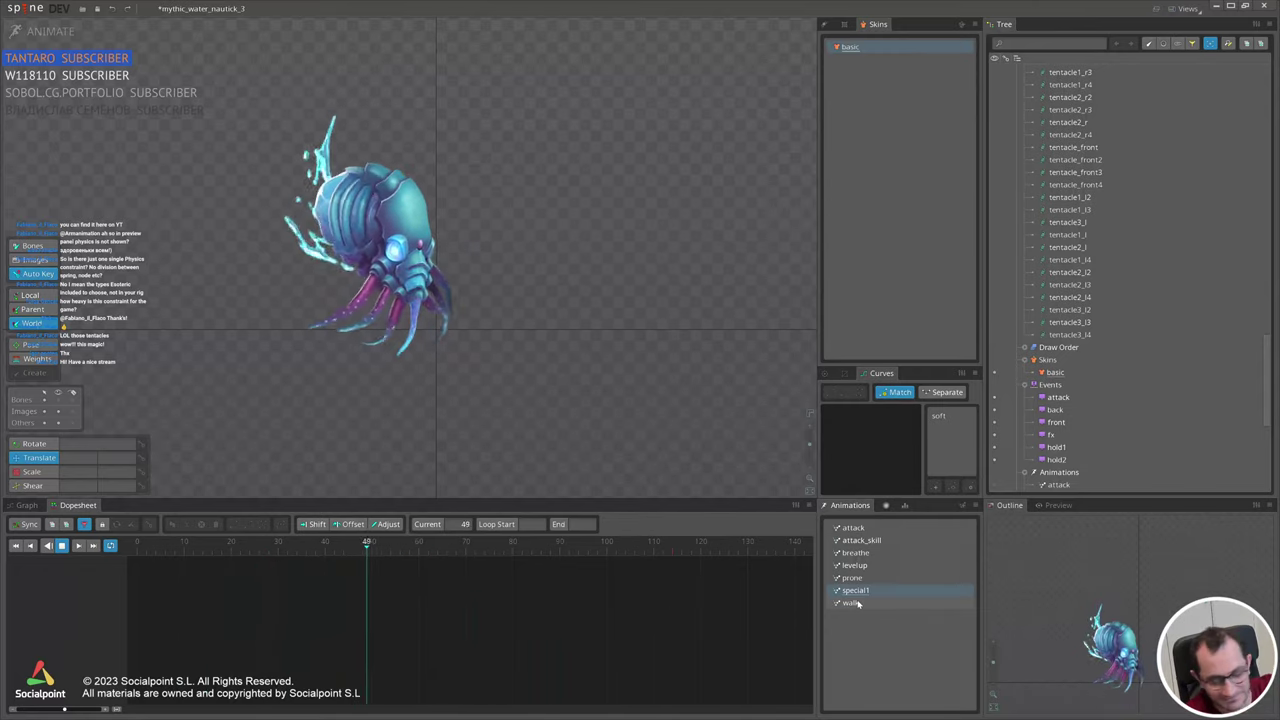
left_click(851, 603)
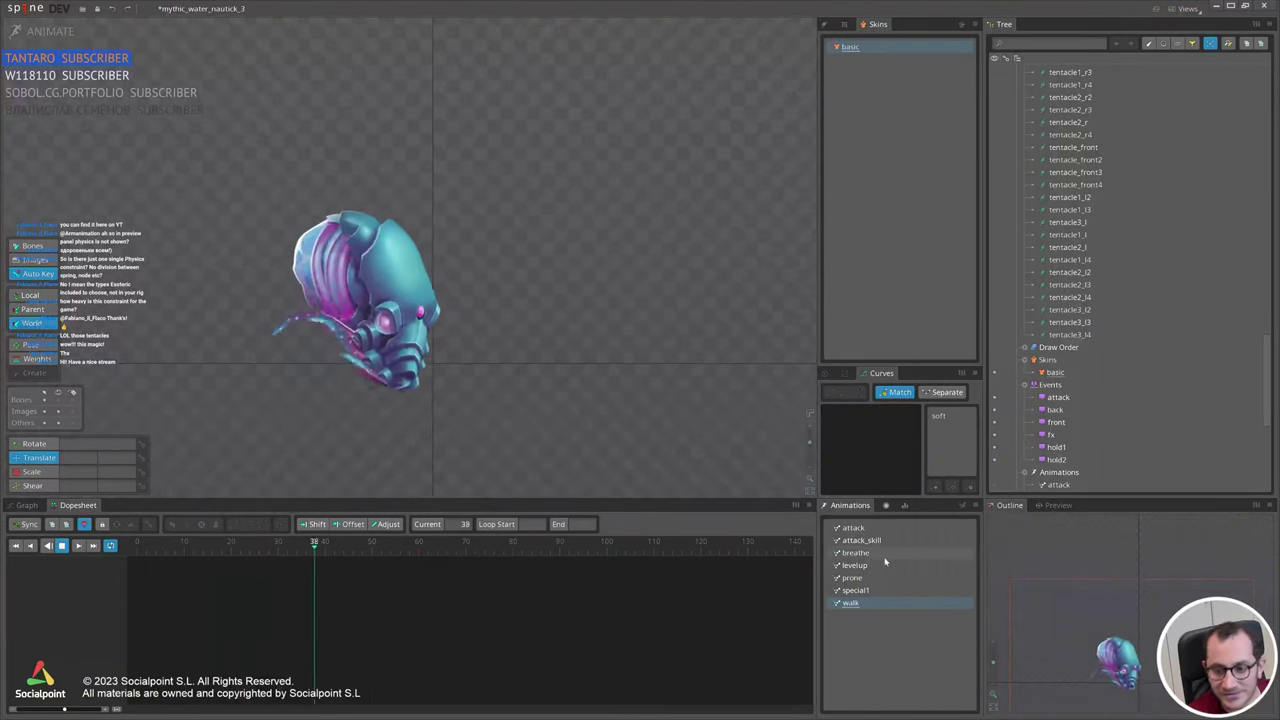
Play the attack and attack_skill animations, scrubbing attack_skill to about frame 34 to examine the tentacles.
left_click(853, 528)
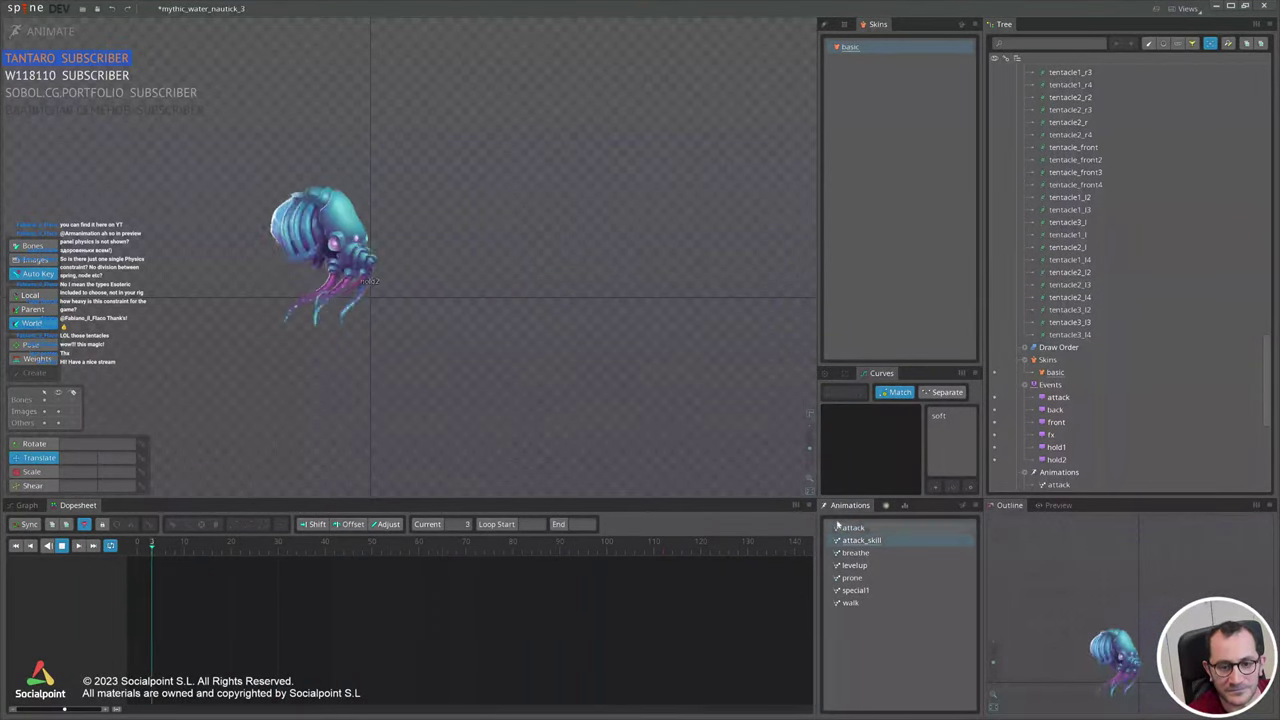
left_click(861, 540)
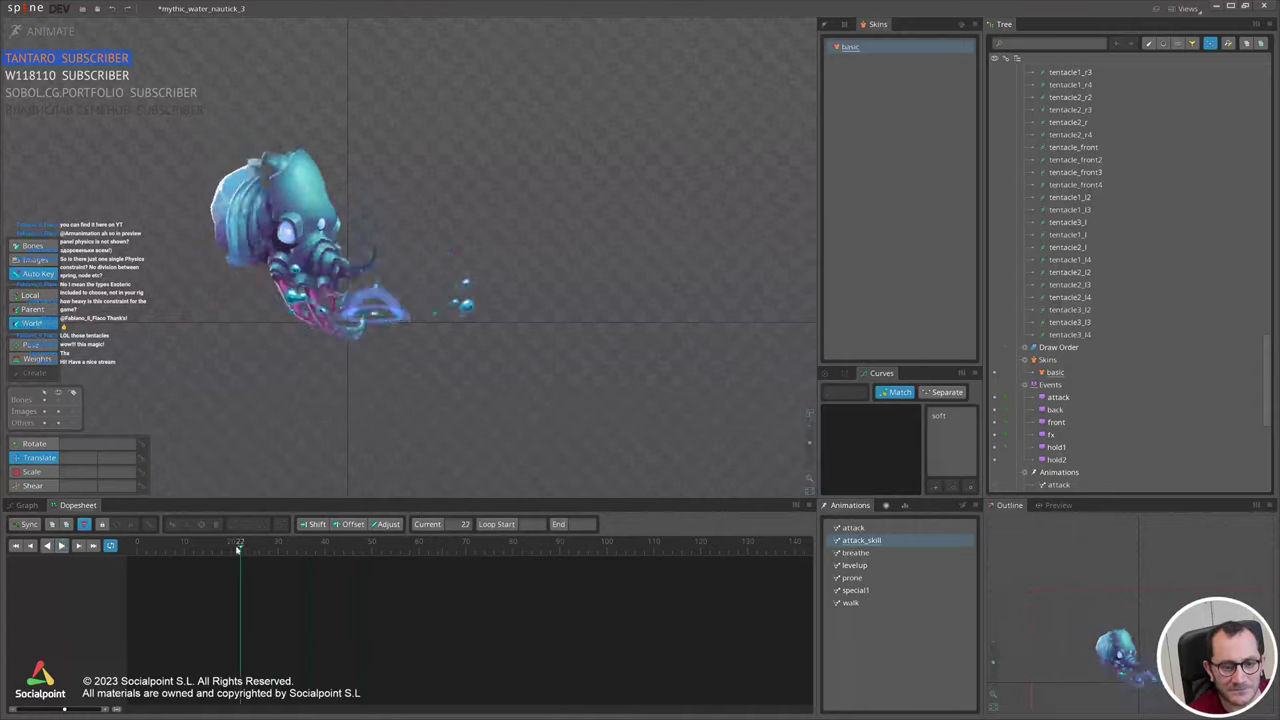
left_click_drag(277, 550, 299, 556)
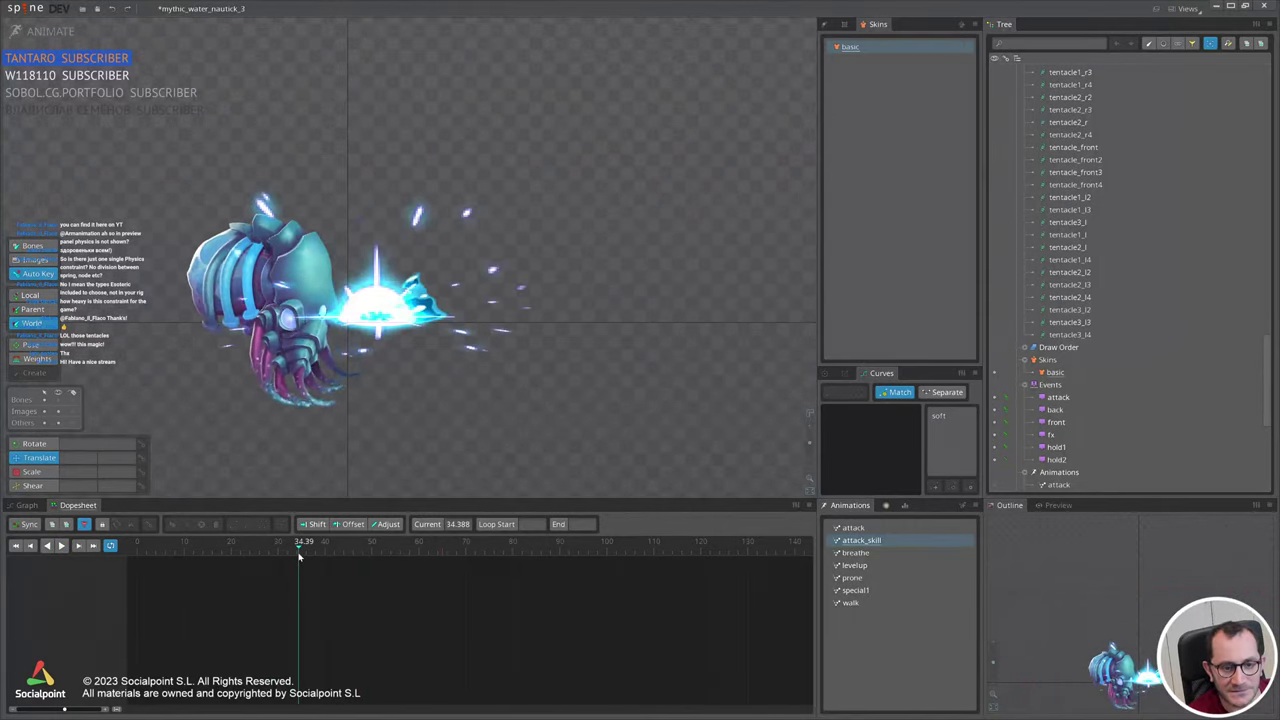
key("space")
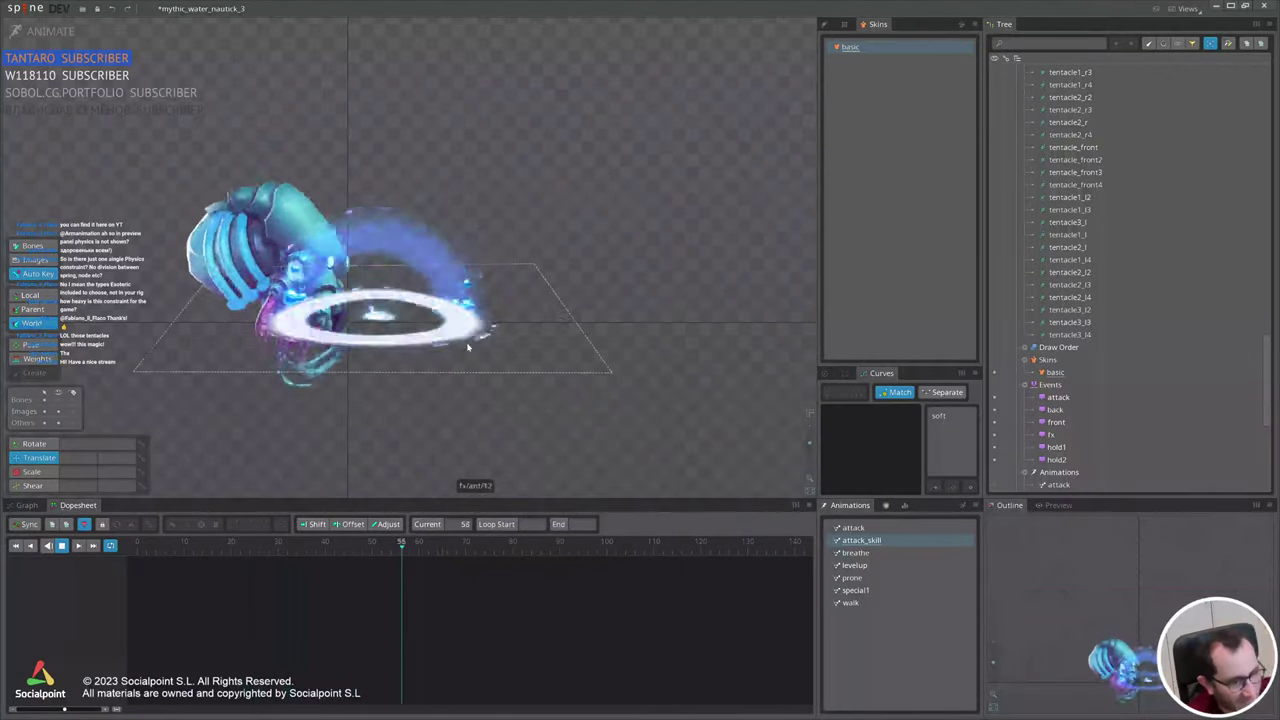
Switch to the Spine window with the mythic_metal_juggernael_3 project and bring the character into close view.
key("alt+Tab")
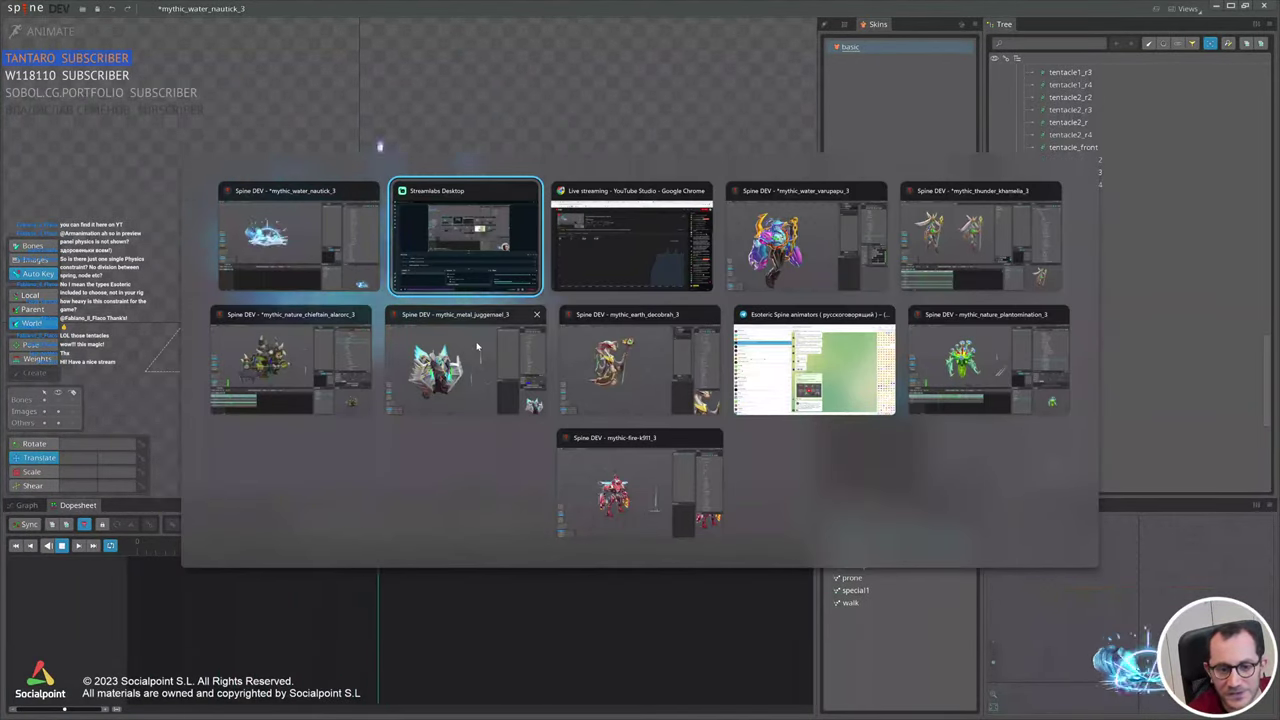
left_click(449, 363)
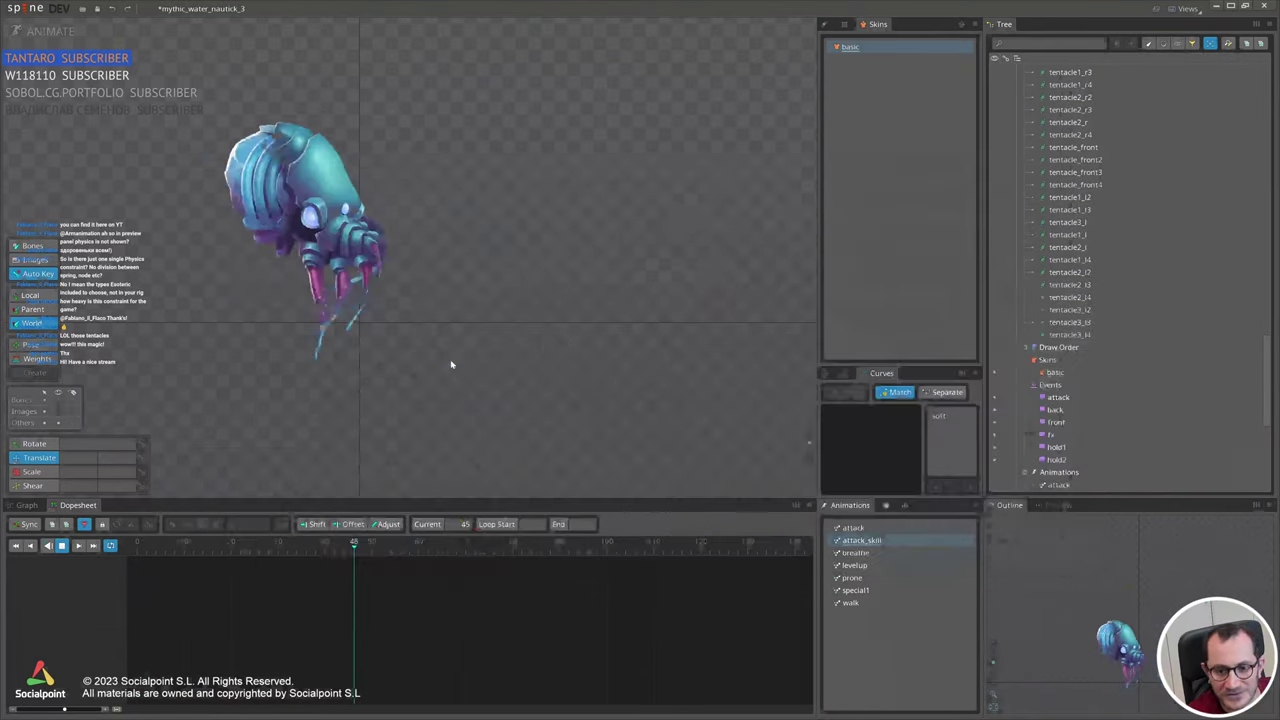
scroll(645, 430, "down", 3)
scroll(560, 408, "up", 3)
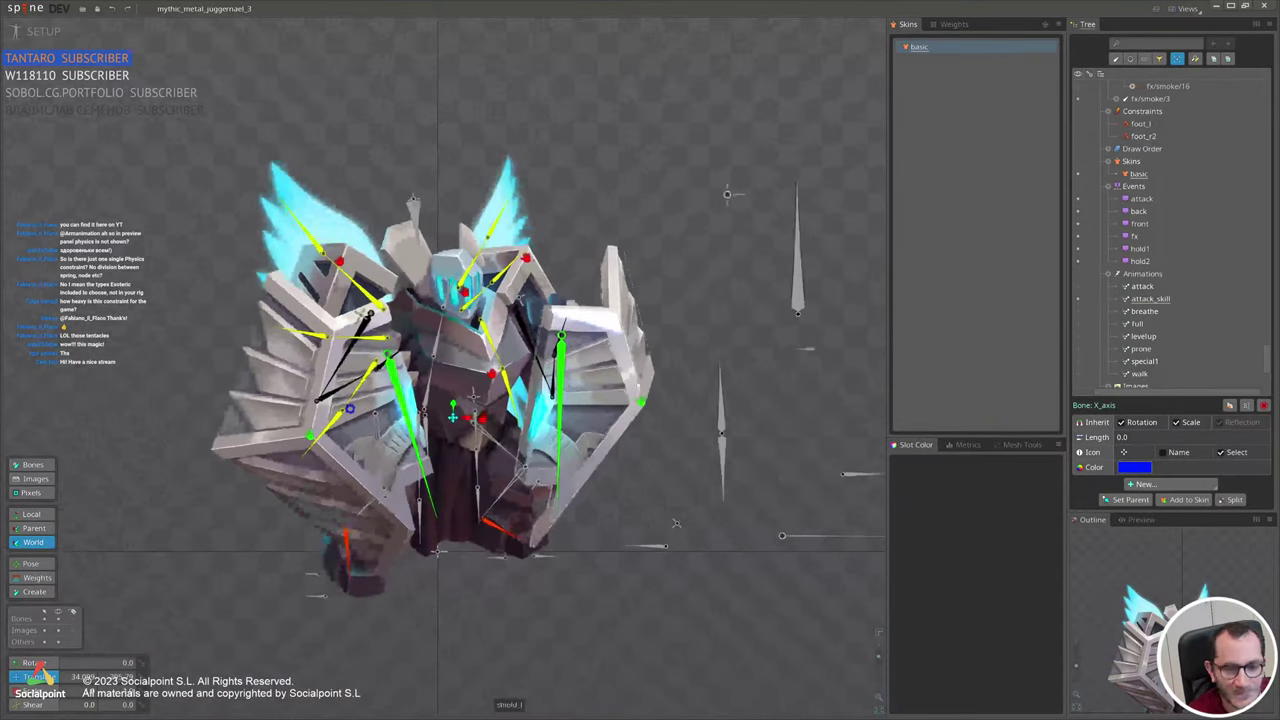
scroll(600, 419, "up", 2)
Try moving the shield_l2, shield_r2 and chest2 bones to examine how they turn the shields and chest.
left_click(675, 476)
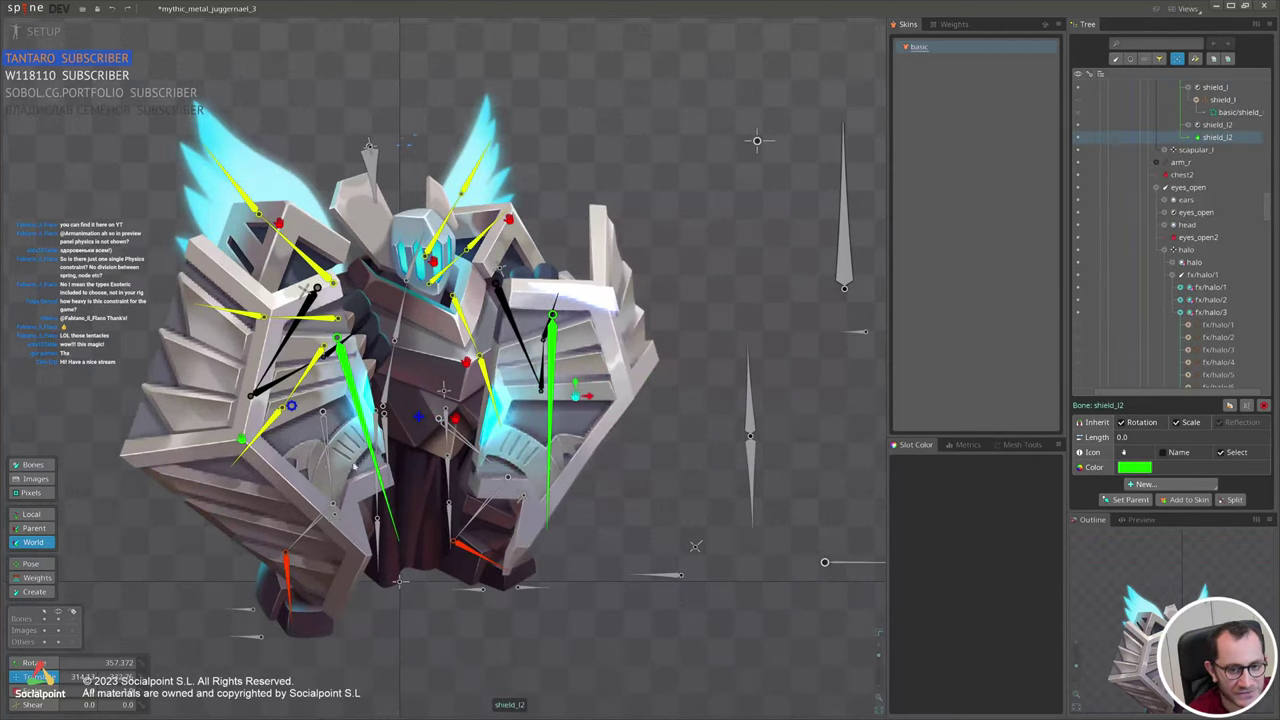
left_click(240, 441)
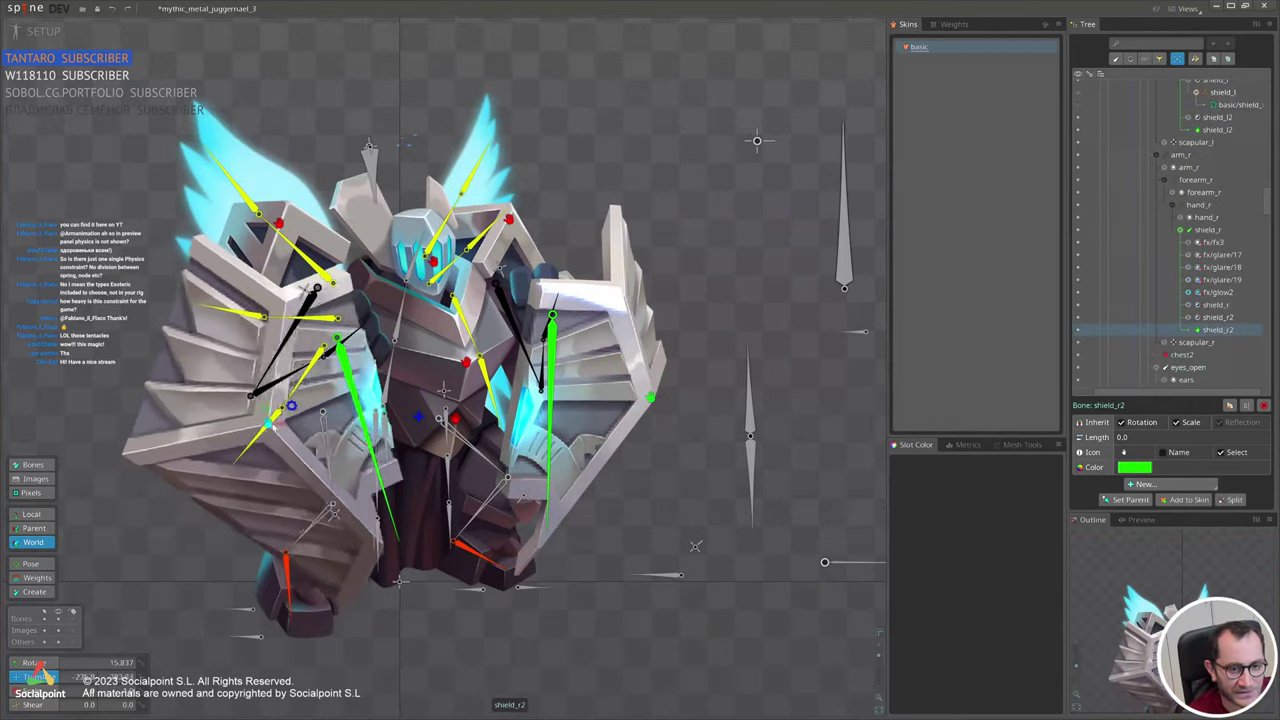
left_click(466, 366)
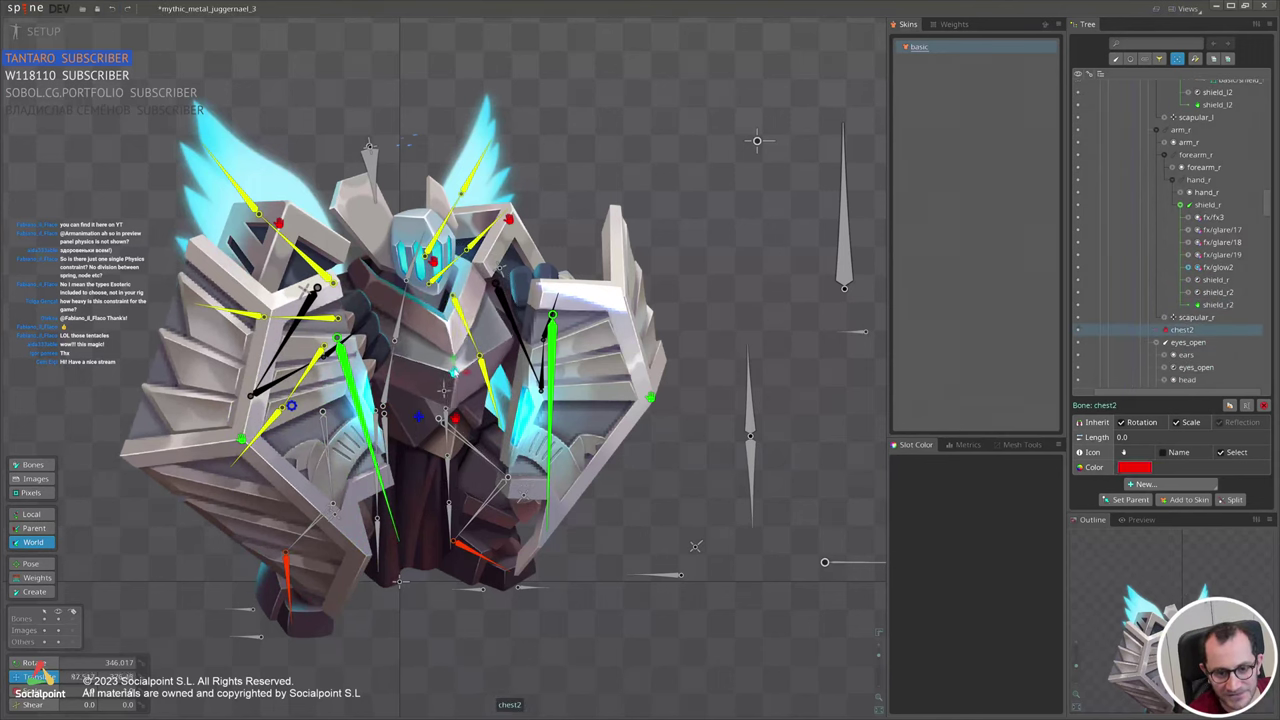
Add physics constraints to the scapular_l2, scapular_r2, shield_l2, shield_r2, abdomen2, chest2 and eyes_open2 bones.
left_click(455, 418)
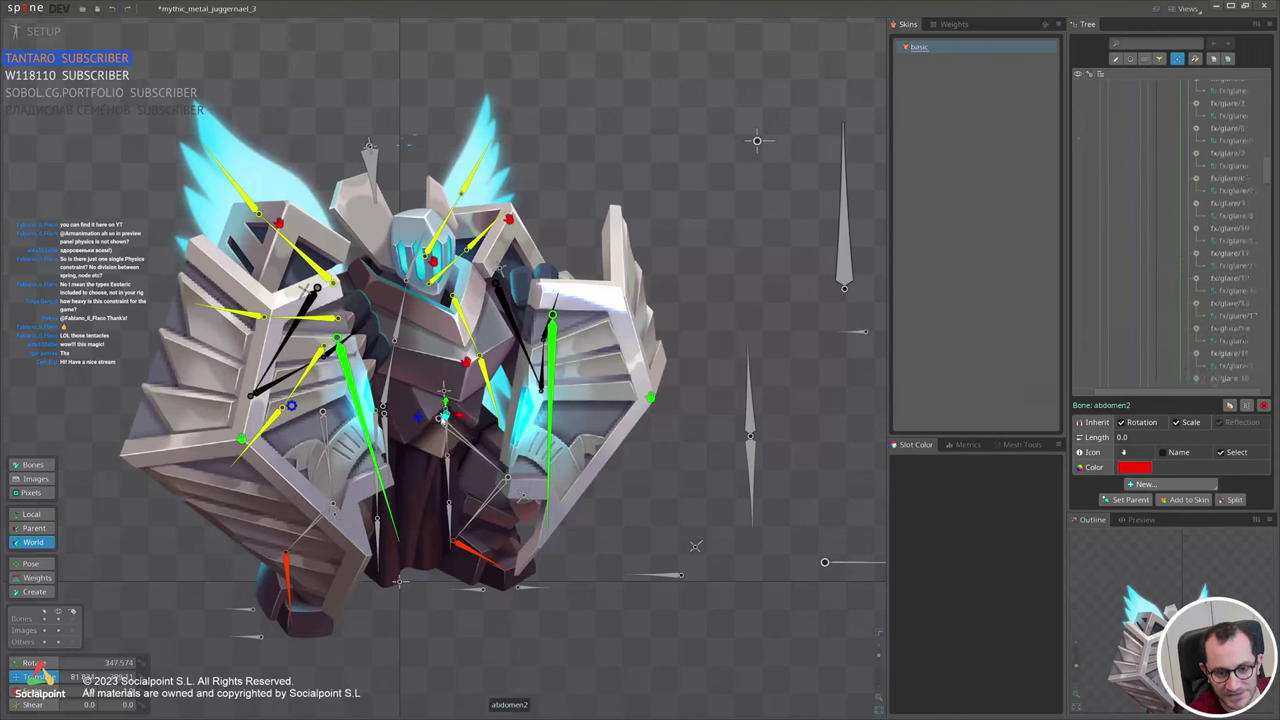
left_click(510, 214)
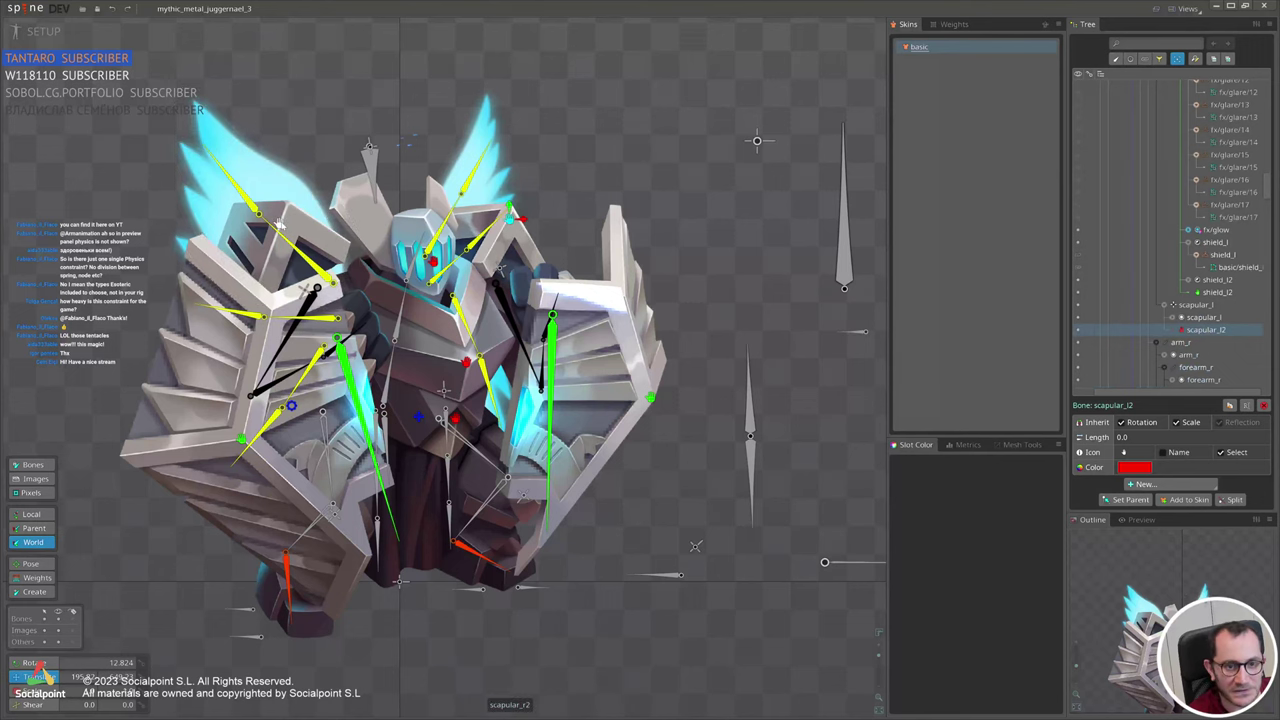
left_click(279, 225, "ctrl")
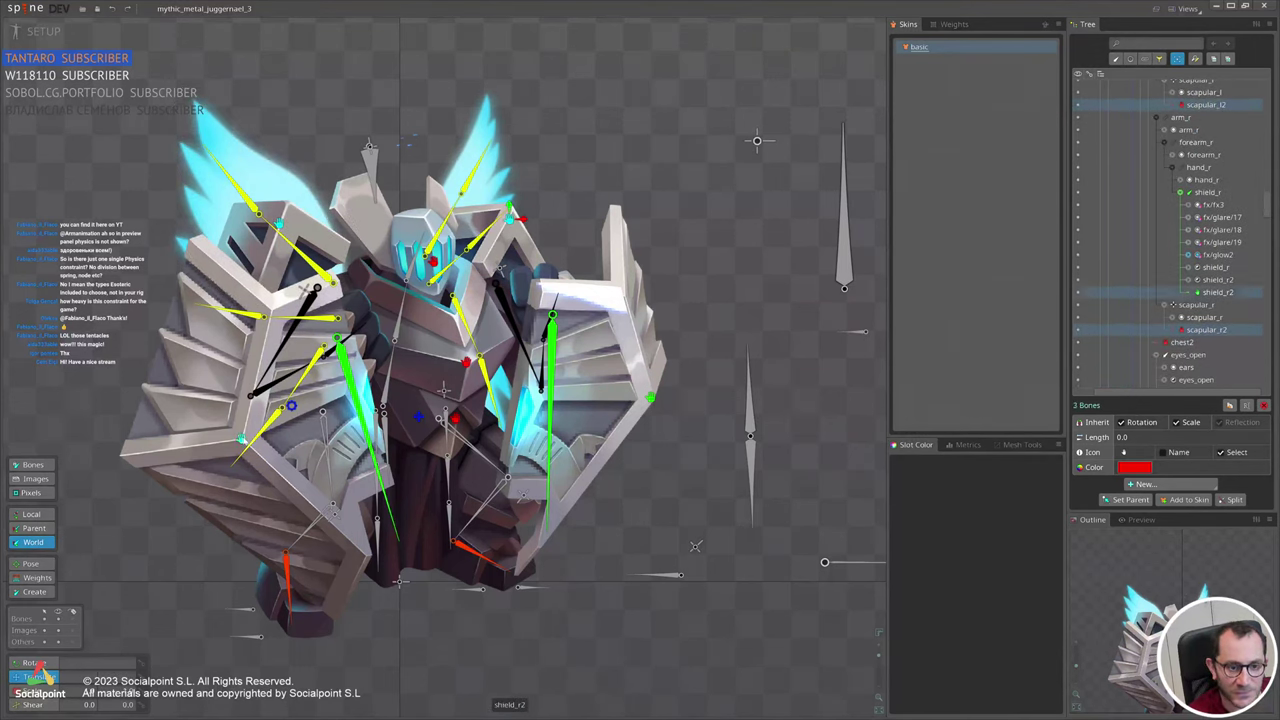
left_click(455, 418, "ctrl")
left_click(466, 362, "ctrl")
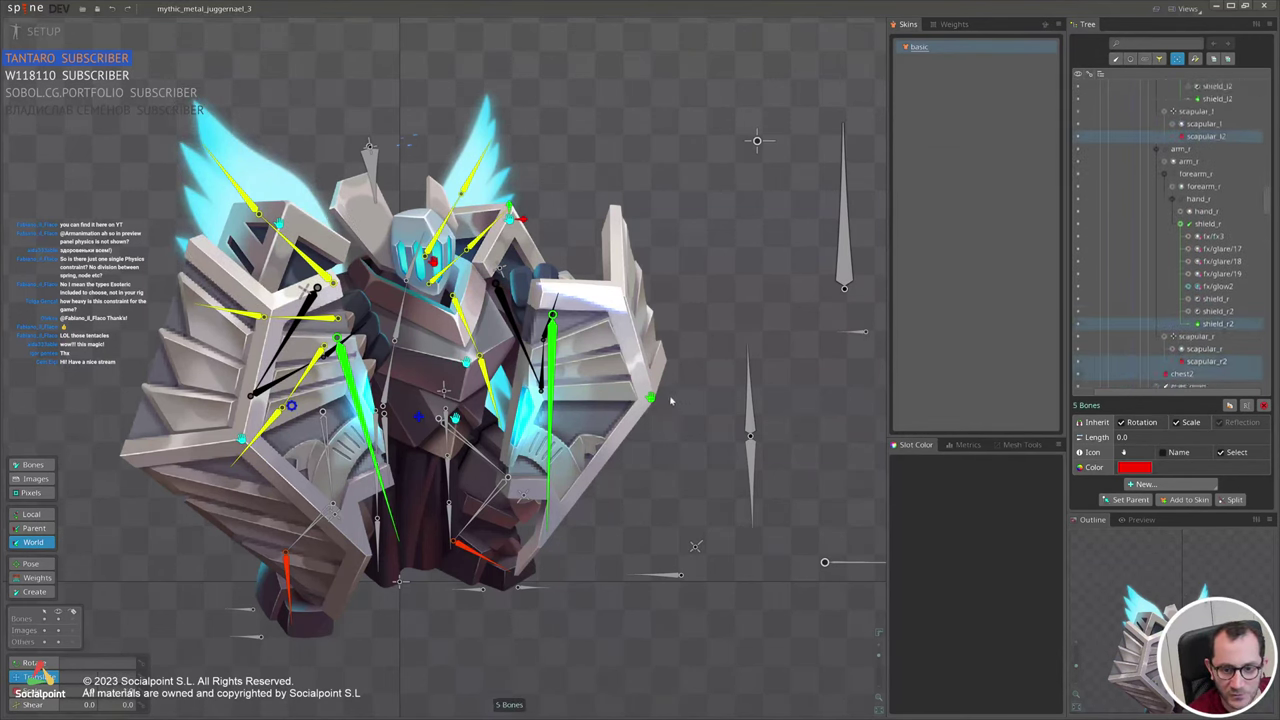
left_click(651, 398, "ctrl")
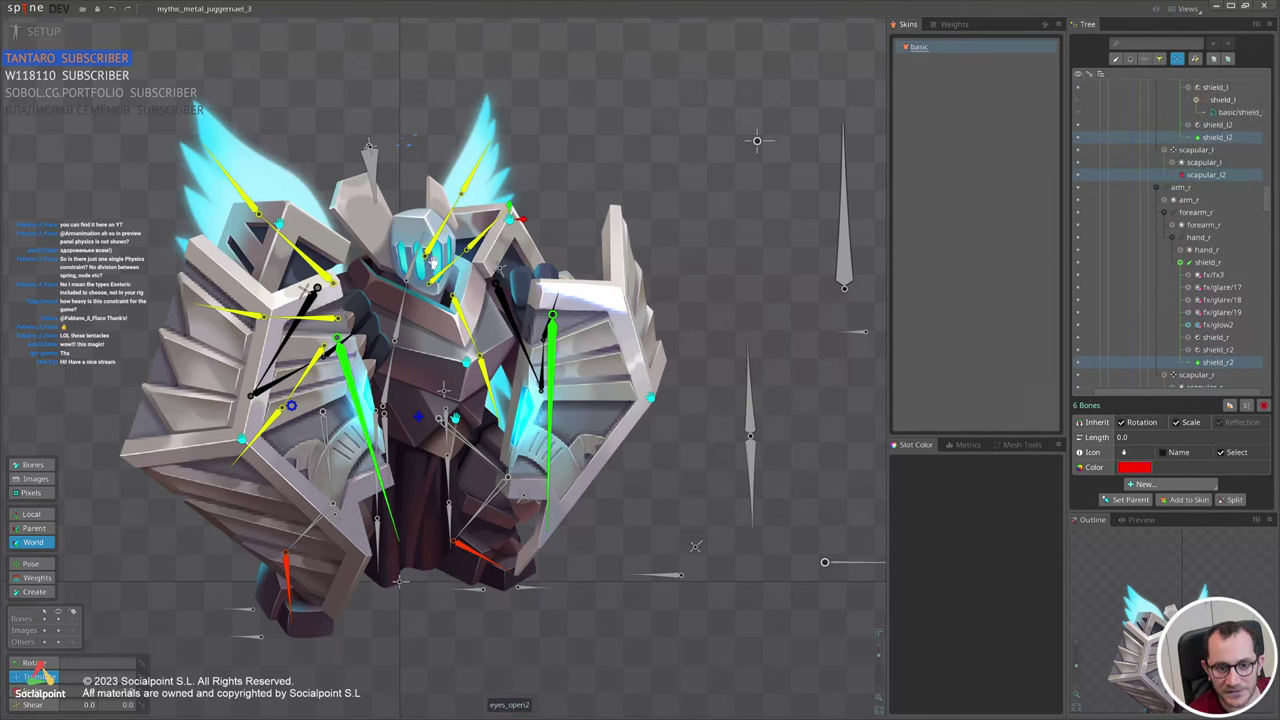
left_click(432, 258, "ctrl")
left_click(1145, 484)
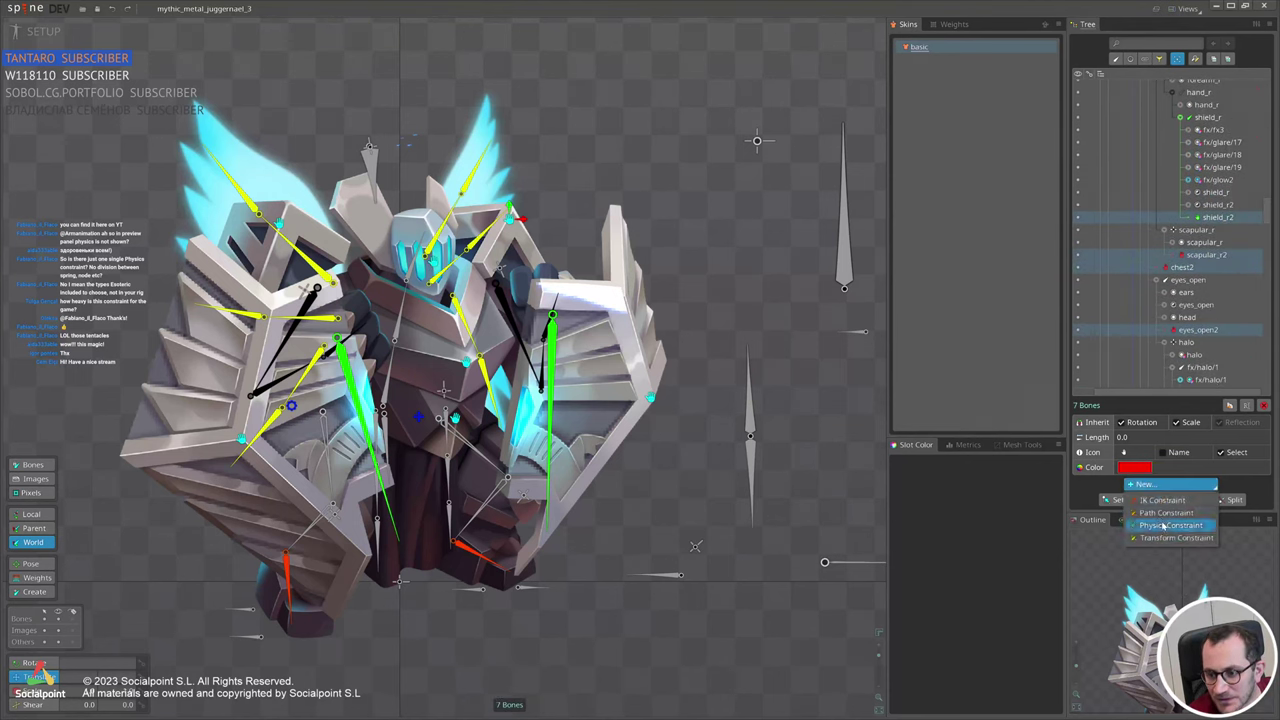
left_click(1165, 525)
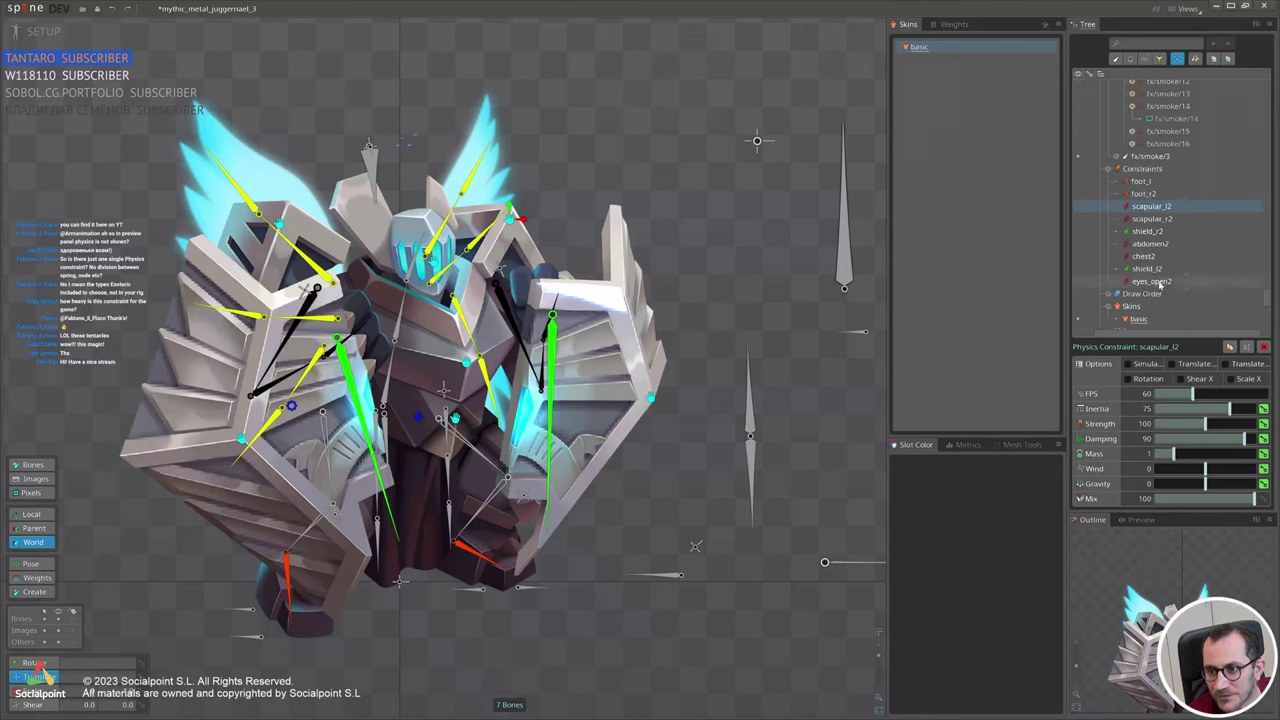
Enable simulation and both translate options on all seven new physics constraints, with inertia 29.95, strength 157.4 and mass 0.37.
left_click(1159, 283, "shift")
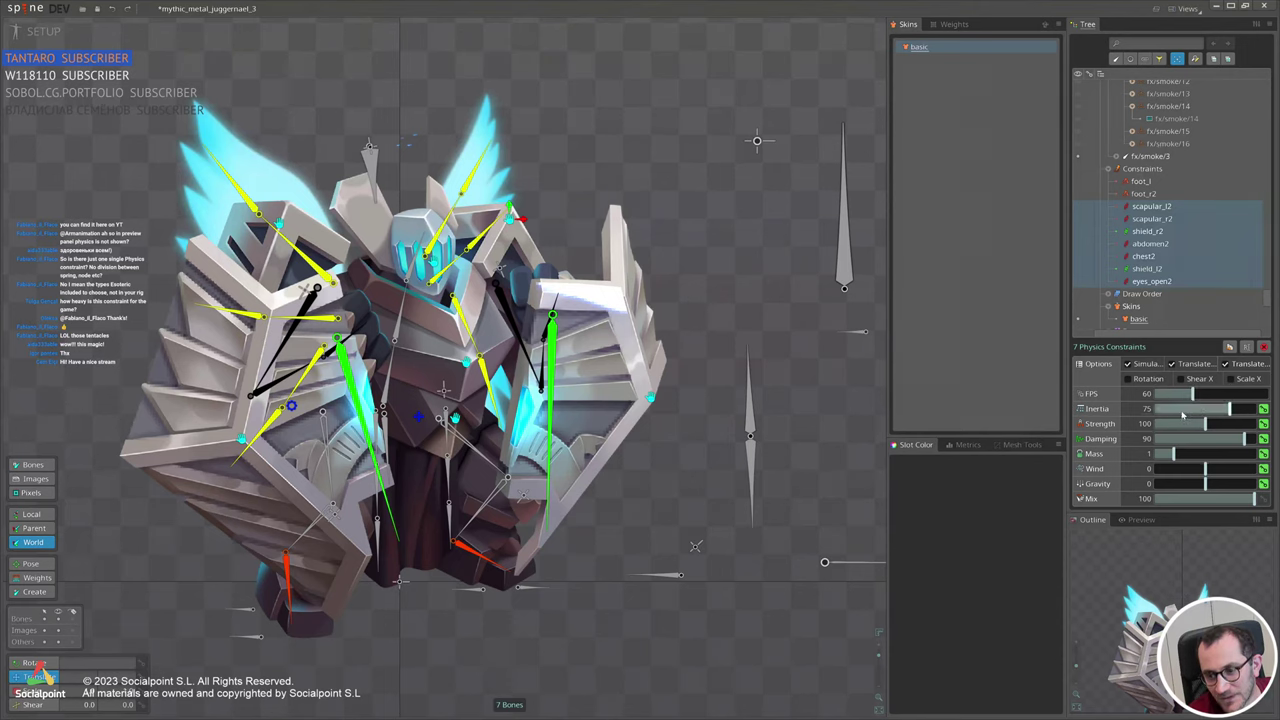
left_click_drag(1224, 424, 1236, 439)
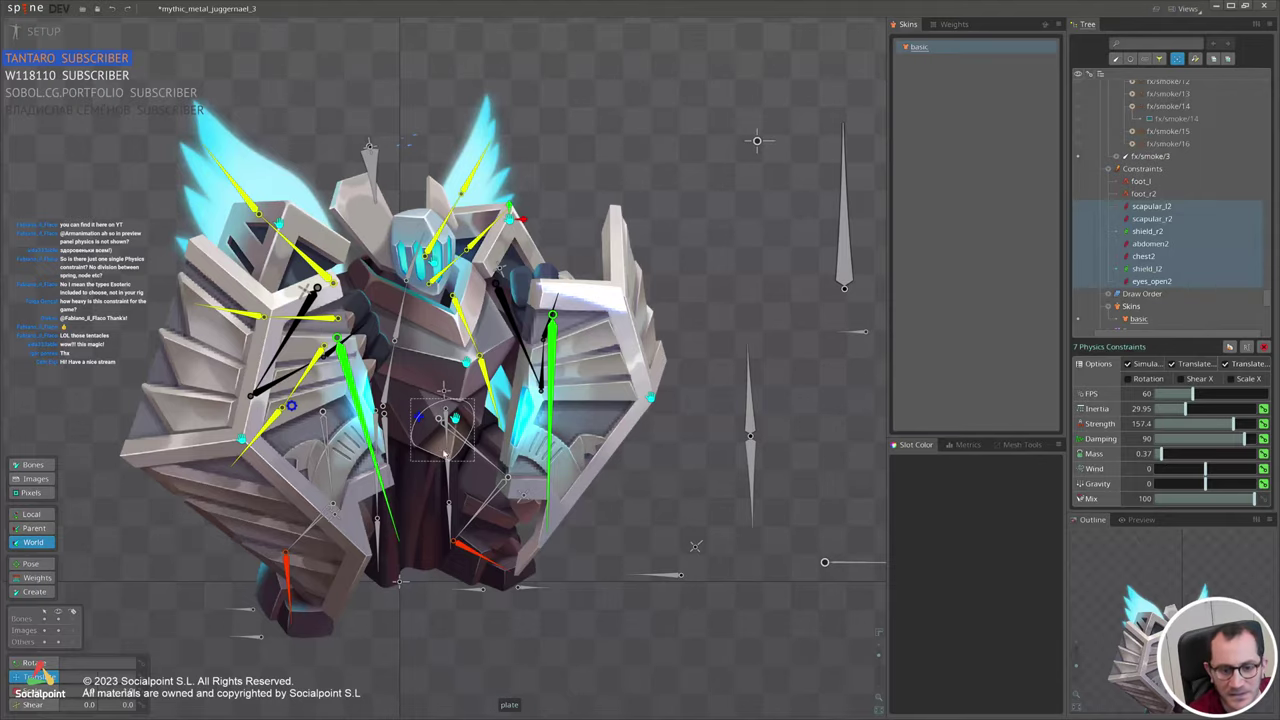
Move the X_axis bone around with the bones hidden to examine the armour's physics motion, and show the bones again.
mouse_move(420, 418)
left_mouse_down()
mouse_move(484, 418)
mouse_move(363, 426)
mouse_move(575, 430)
mouse_move(285, 428)
mouse_move(428, 410)
mouse_move(408, 411)
left_mouse_up()
left_click(58, 619)
scroll(400, 200, "down", 3)
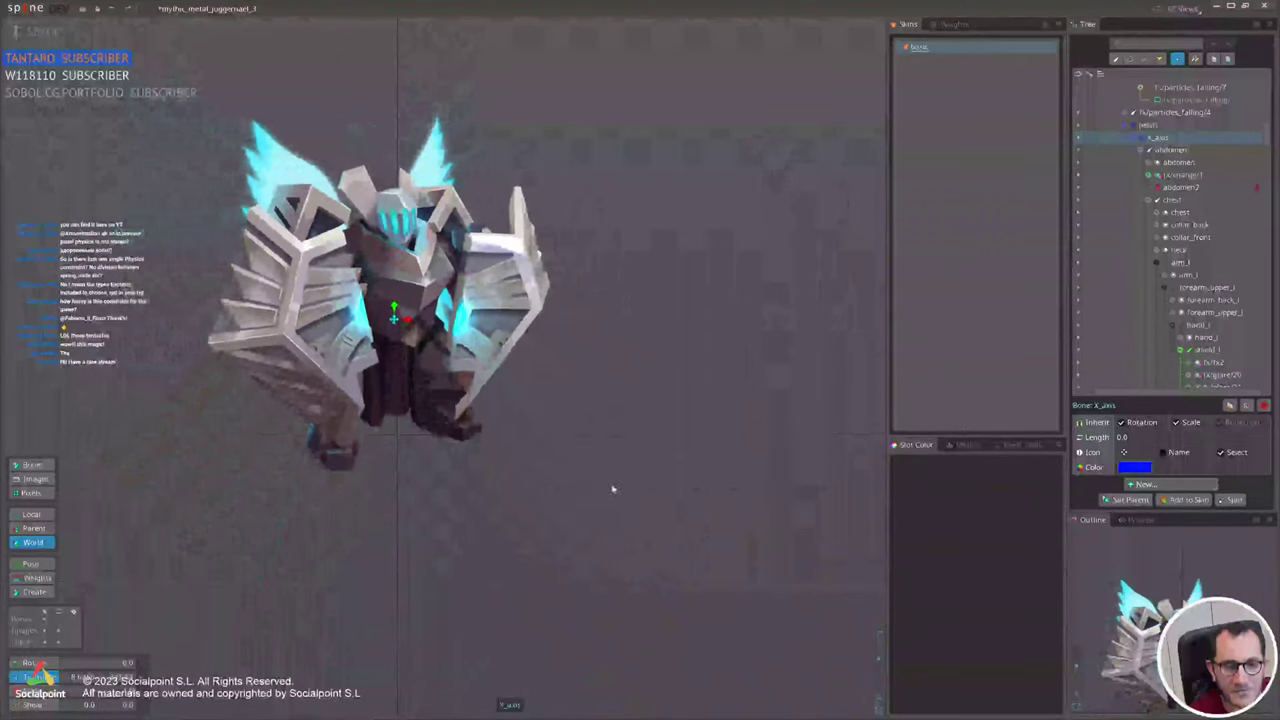
mouse_move(611, 489)
left_mouse_down()
mouse_move(653, 481)
mouse_move(604, 486)
left_mouse_up()
key("ctrl+b")
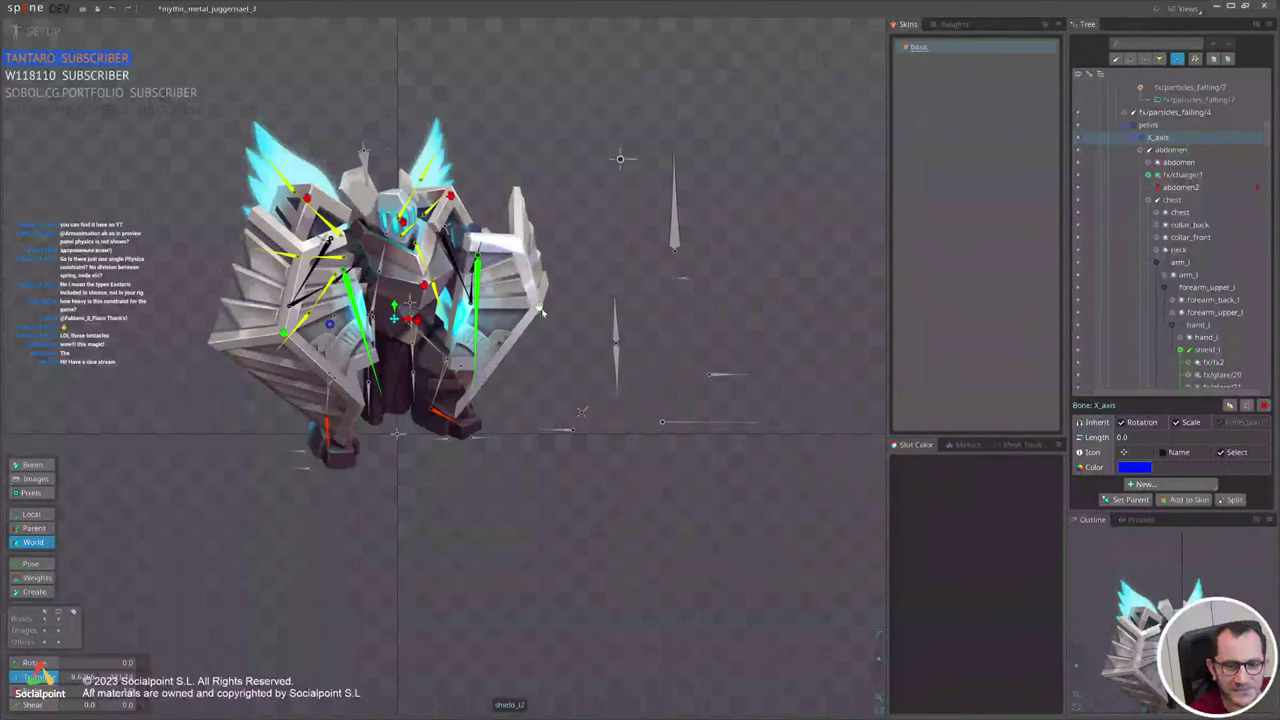
Set the shield_l2 physics constraint's inertia to 46.7 and mass to 0.57.
left_click(540, 307)
scroll(1262, 342, "down", 1)
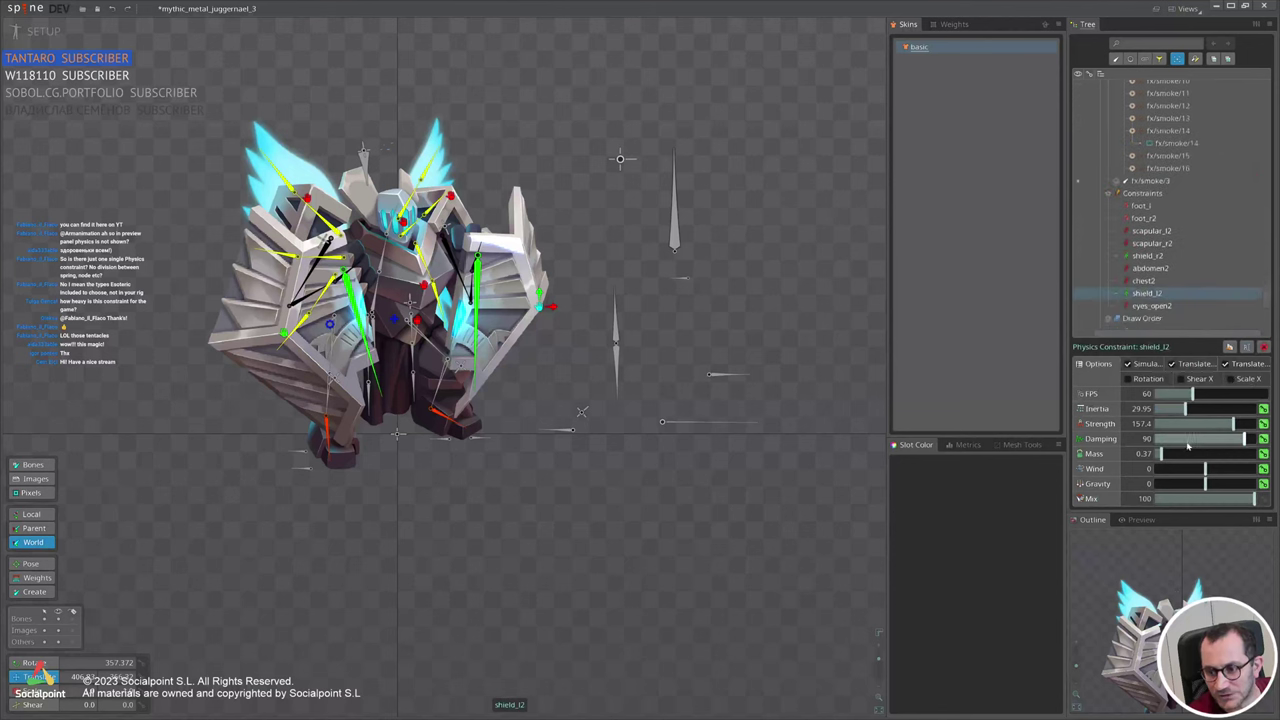
left_click_drag(1200, 409, 1203, 409)
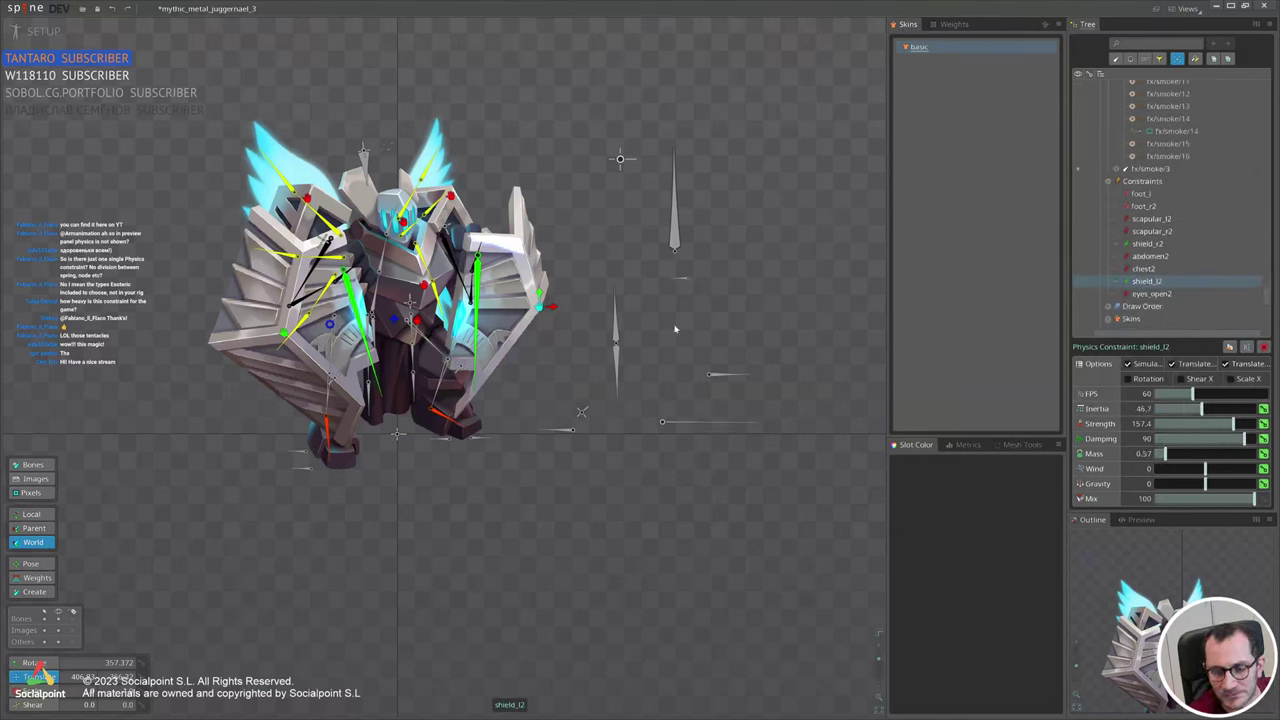
Set the shield_r2 physics constraint's inertia to 54.31 and mass to 1, and move the X_axis bone to test the shields.
left_click(285, 334)
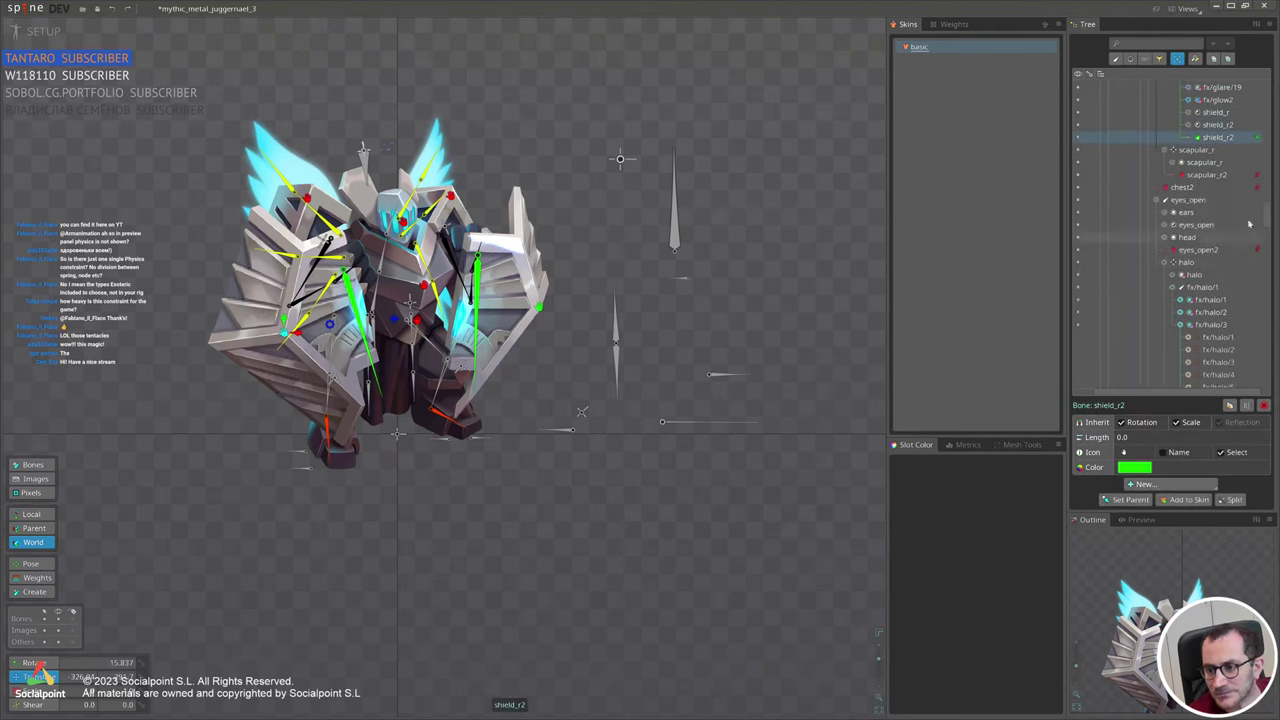
left_click(1257, 139)
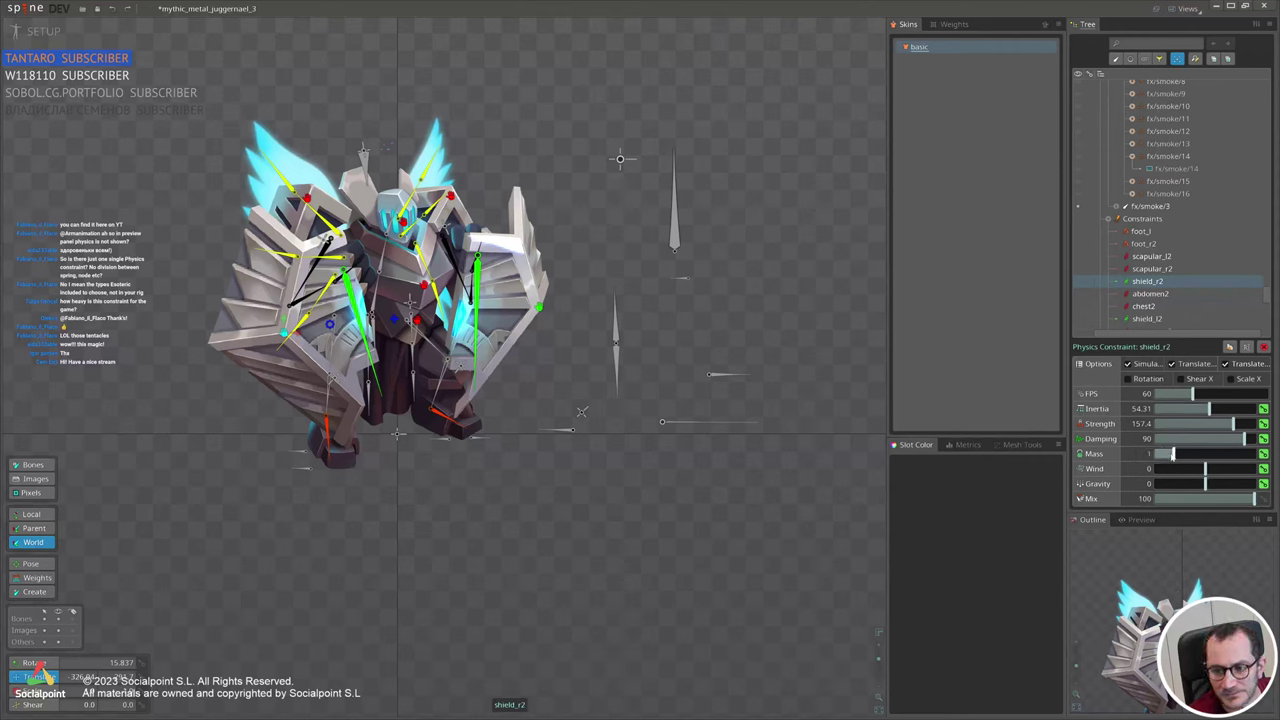
left_click(360, 350)
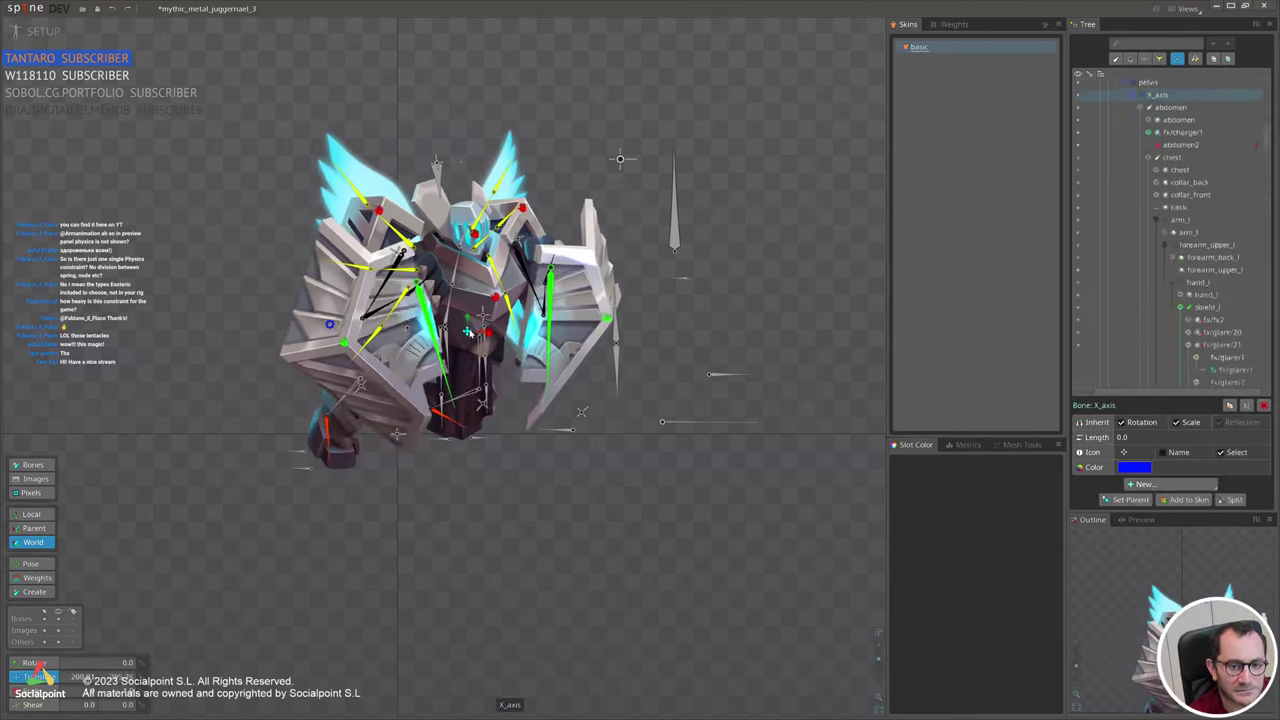
left_click_drag(357, 357, 416, 318)
Set the shield_r2 physics constraint's inertia to 40.1.
left_click(304, 331)
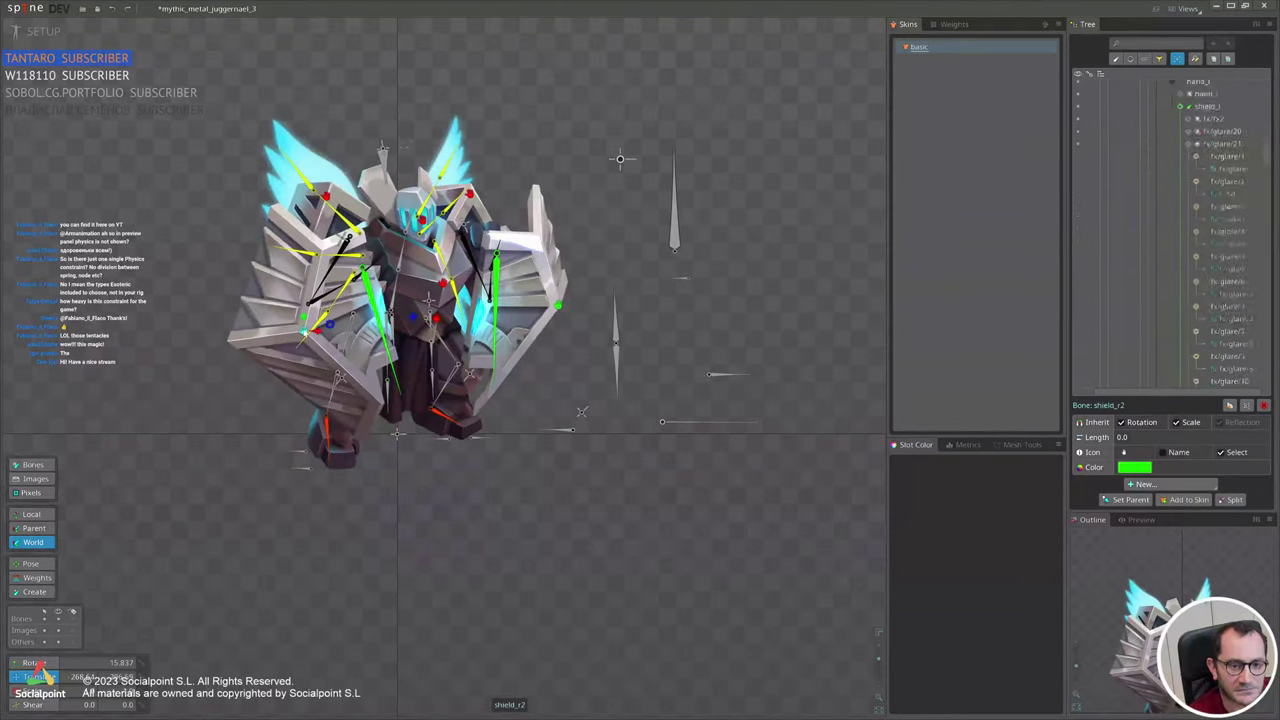
left_click(1257, 331)
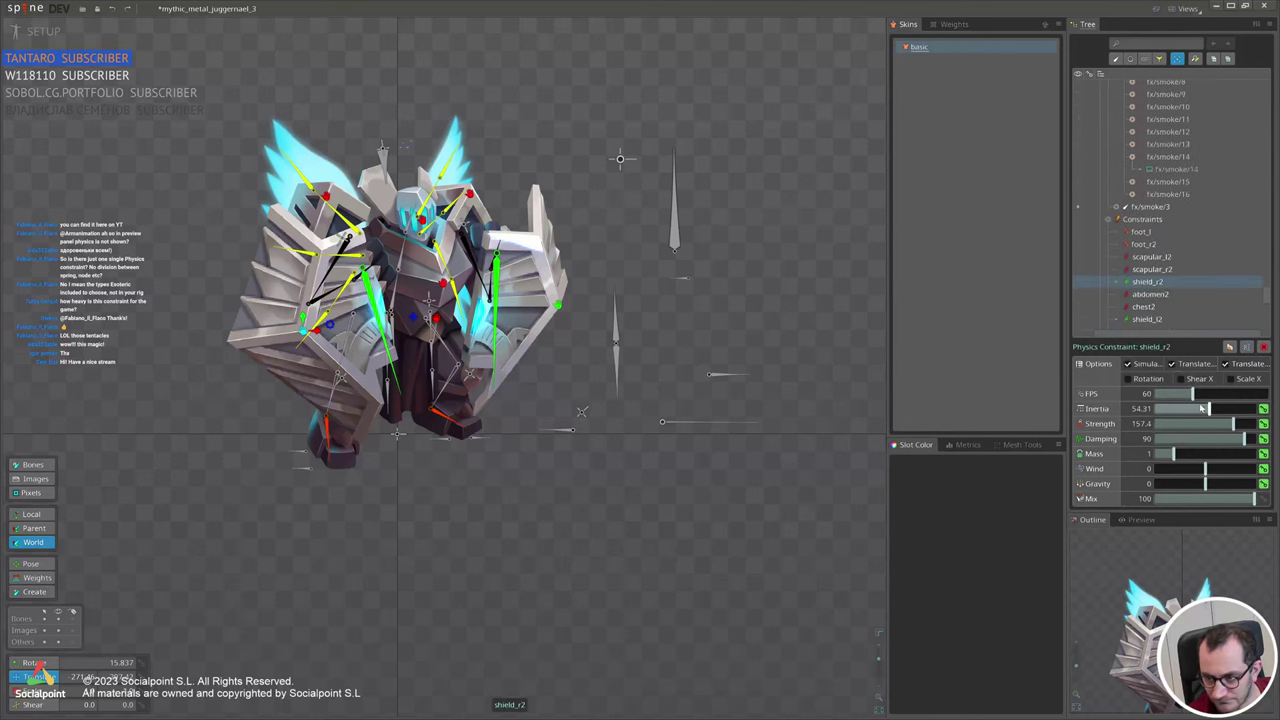
scroll(1157, 277, "down", 2)
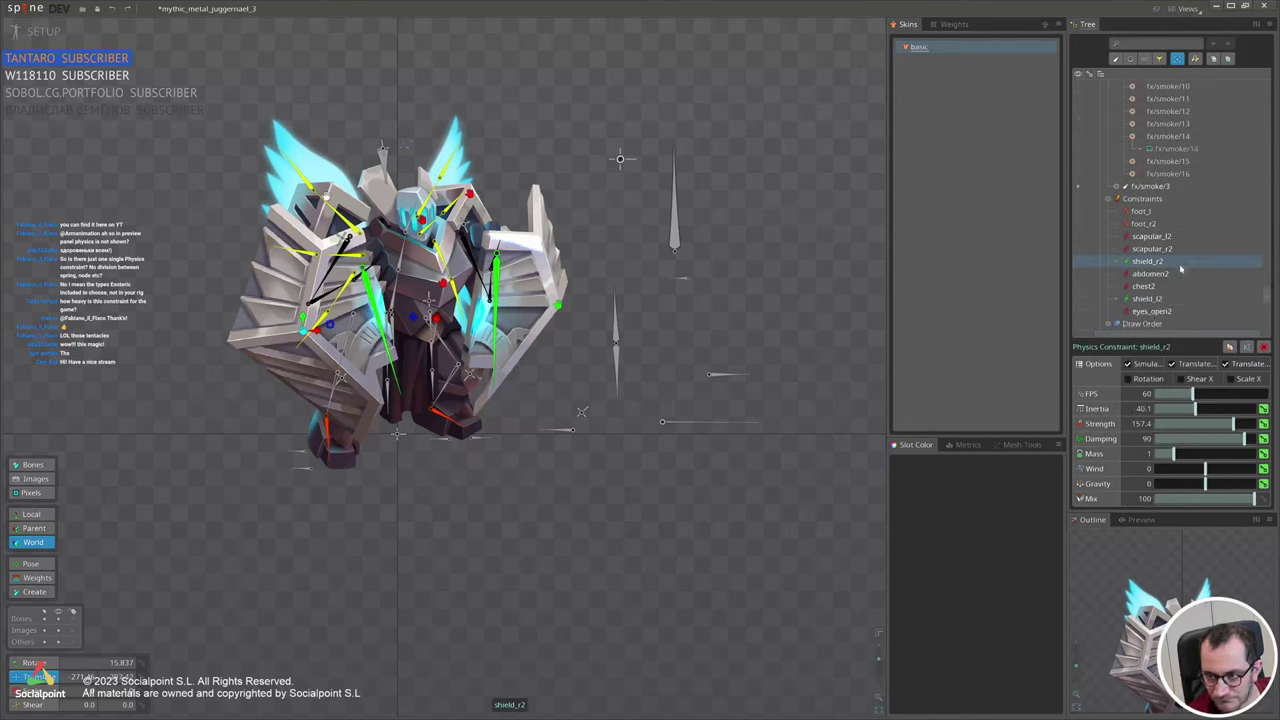
Test the shield_l2 physics by moving the X_axis bone and set that constraint's inertia to 62.94.
left_click(1164, 281)
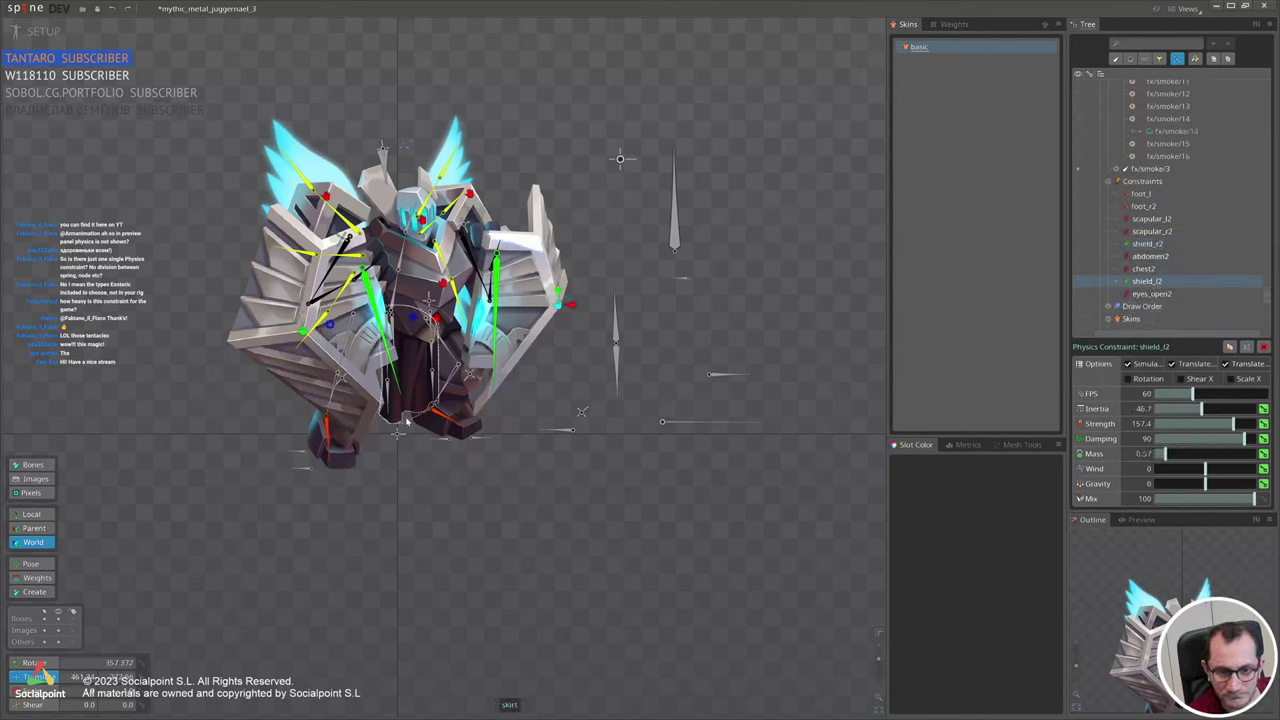
left_click(412, 320)
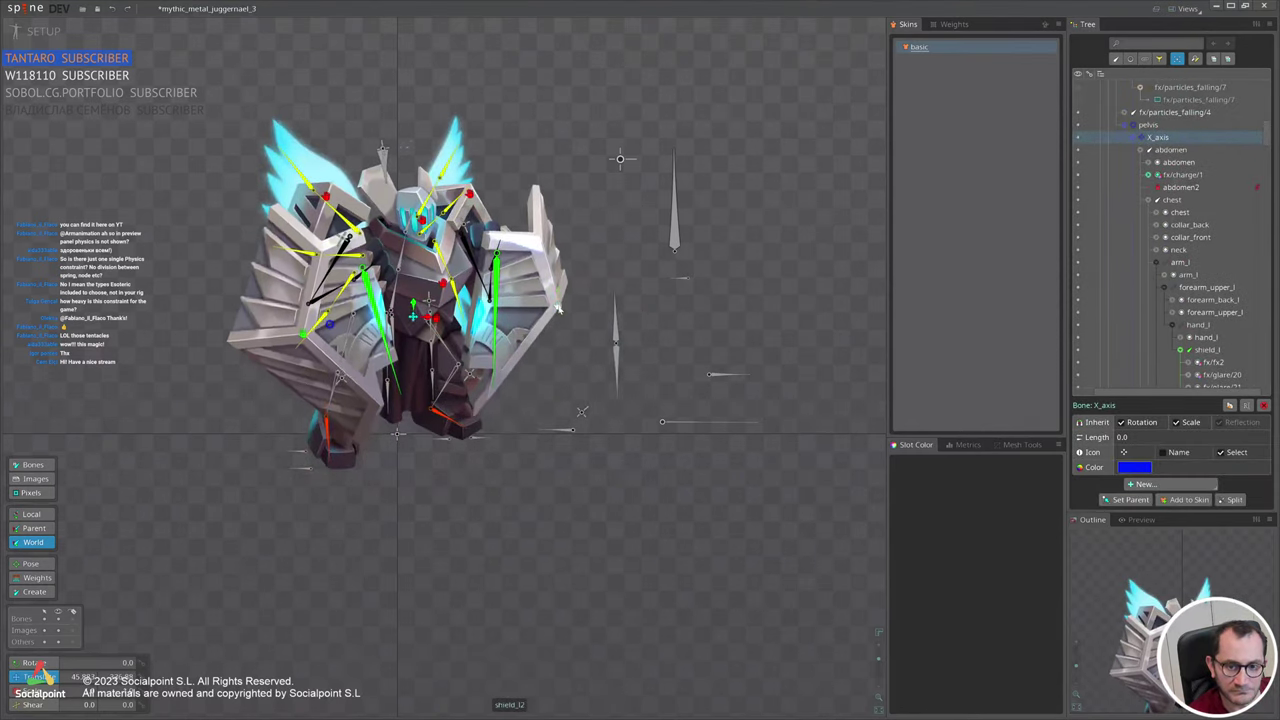
left_click(559, 308)
left_click(1265, 331)
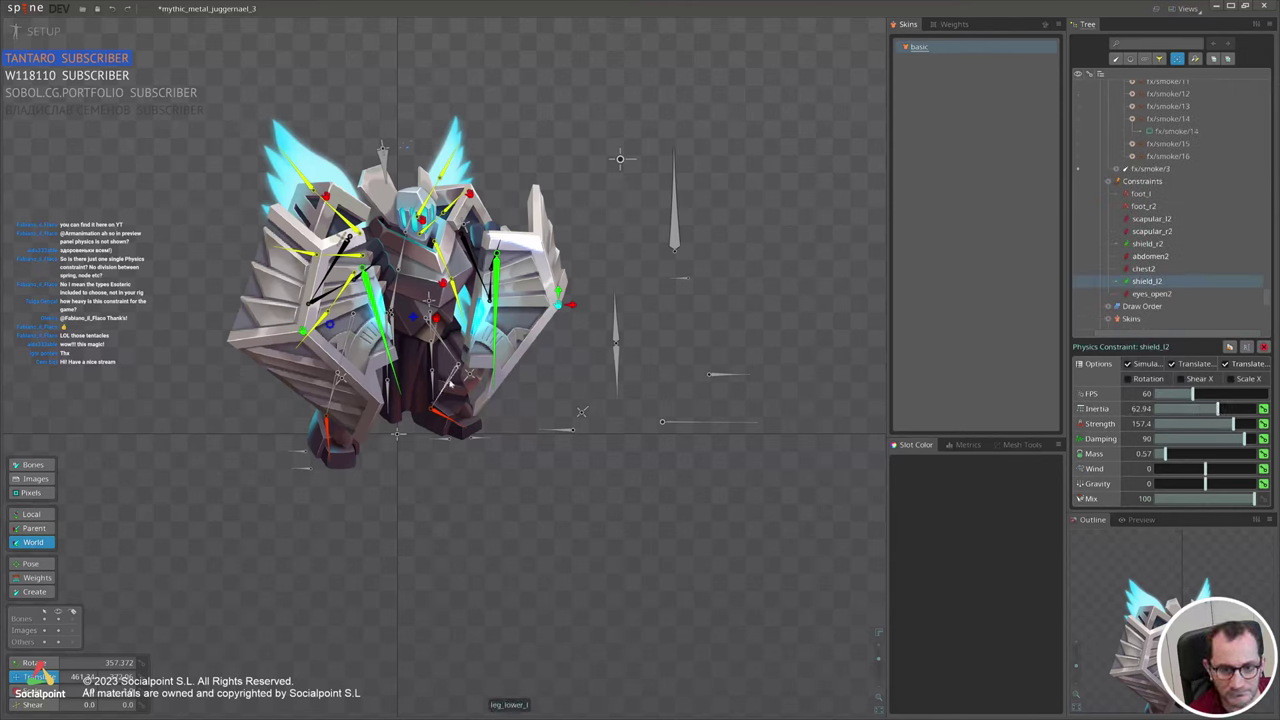
Move the X_axis bone back and forth to examine how both shields and the other armour plates follow.
left_click(413, 317)
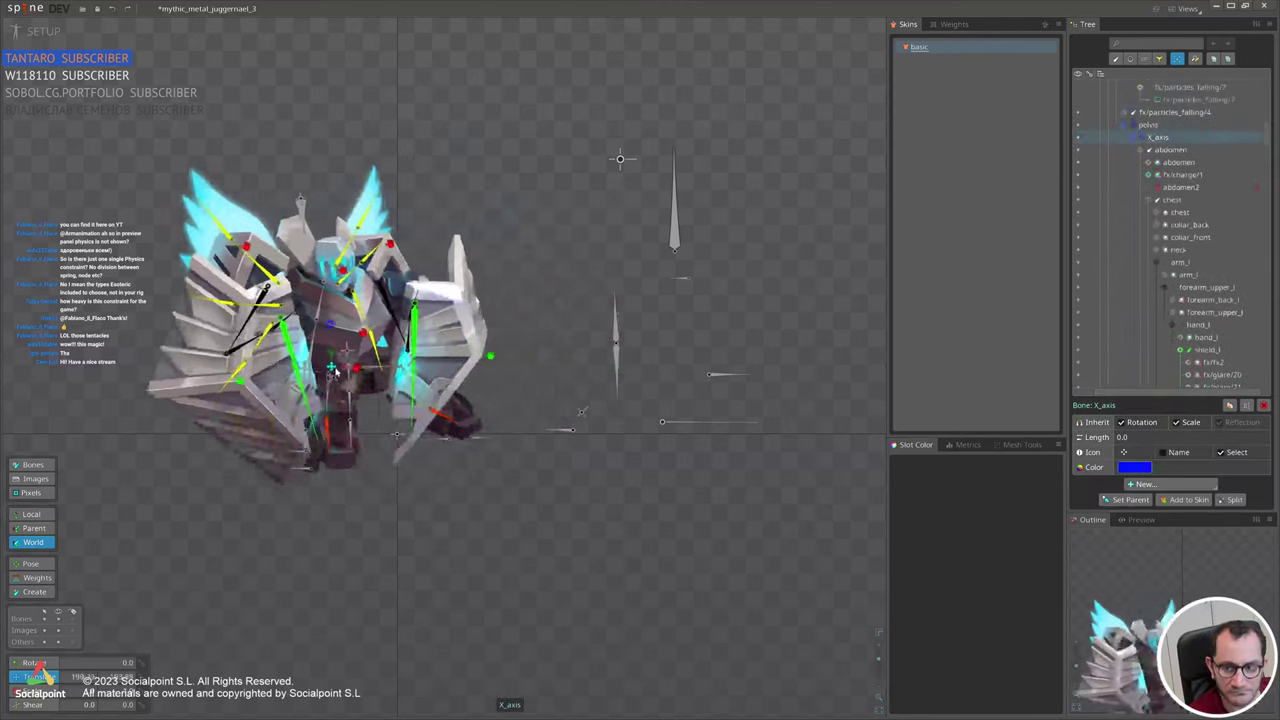
left_click_drag(433, 322, 444, 359)
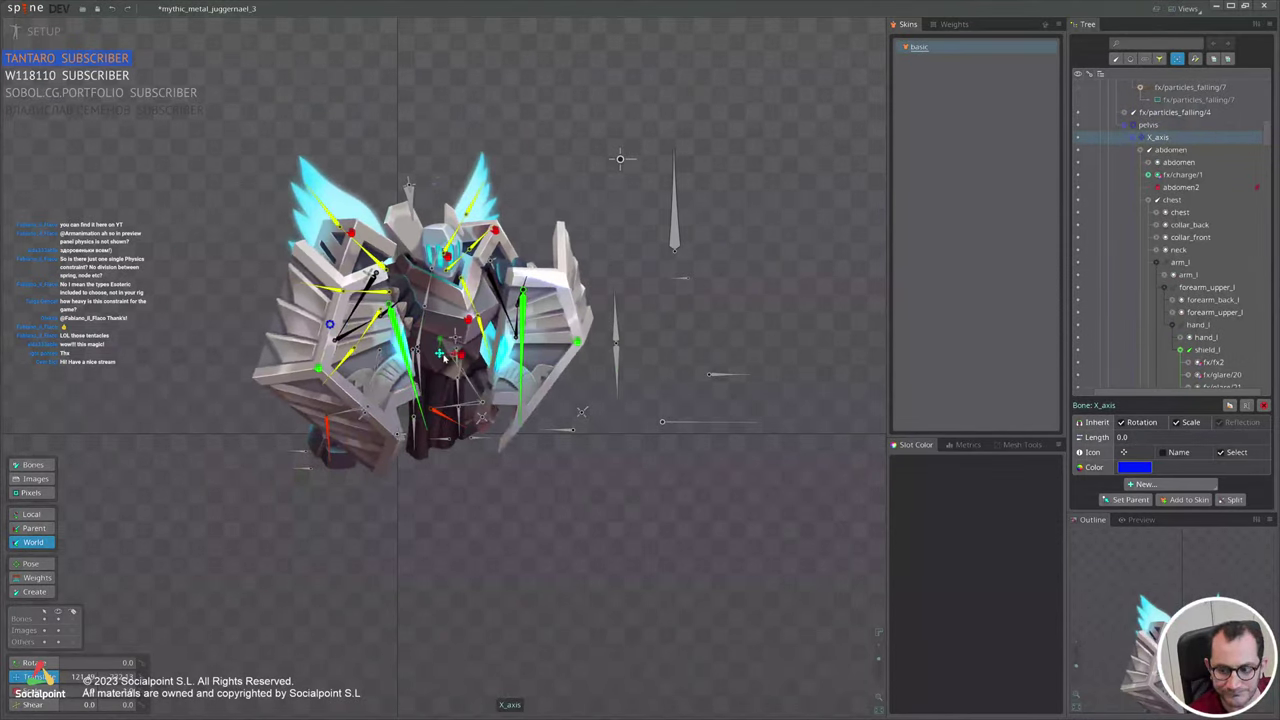
scroll(637, 543, "down", 1)
left_click_drag(637, 543, 657, 430)
scroll(643, 503, "up", 1)
Switch to Animate mode and play the attack_skill animation to check the armour's physics motion.
left_click(42, 32)
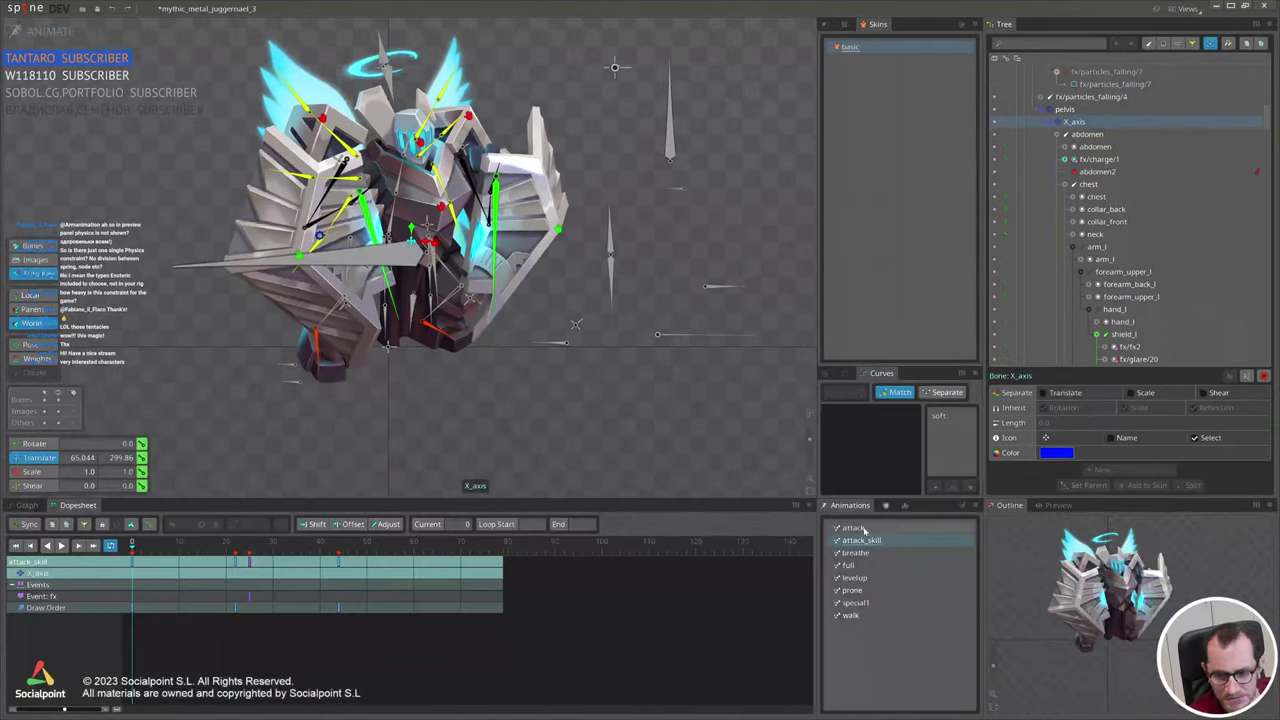
key("d")
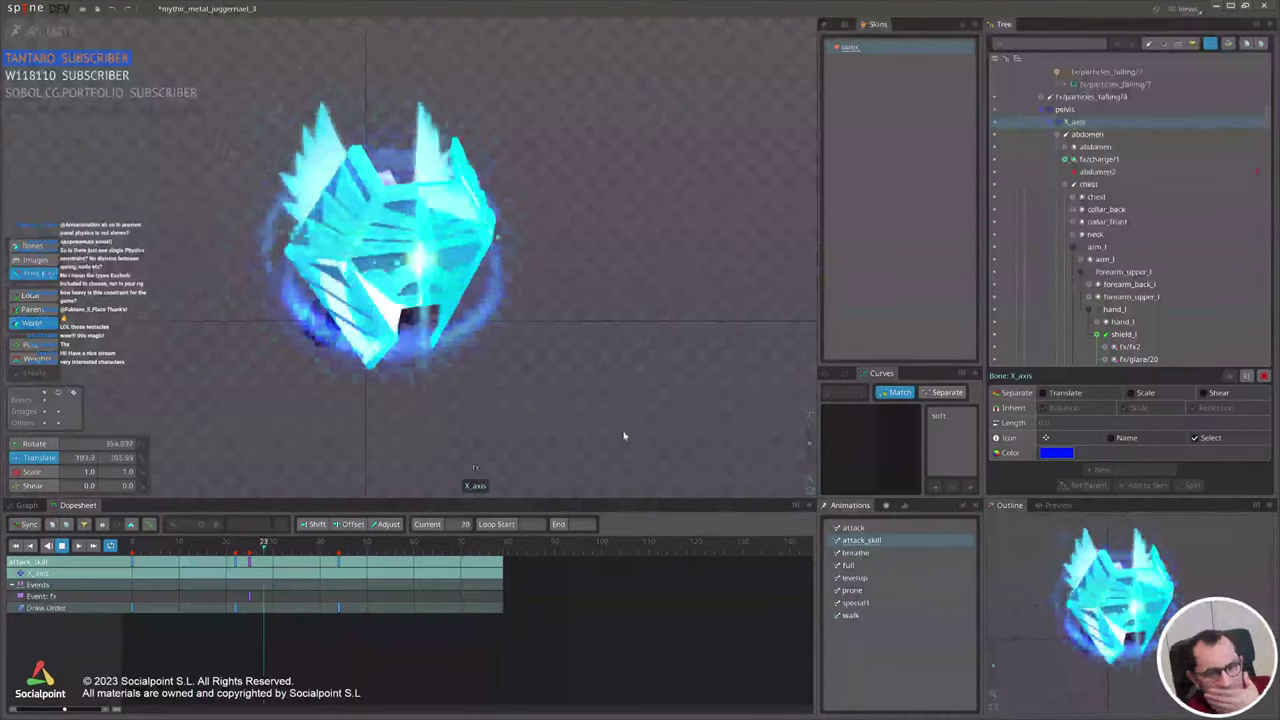
Play back the breathe and full animations to review the character's motion.
left_click(876, 554)
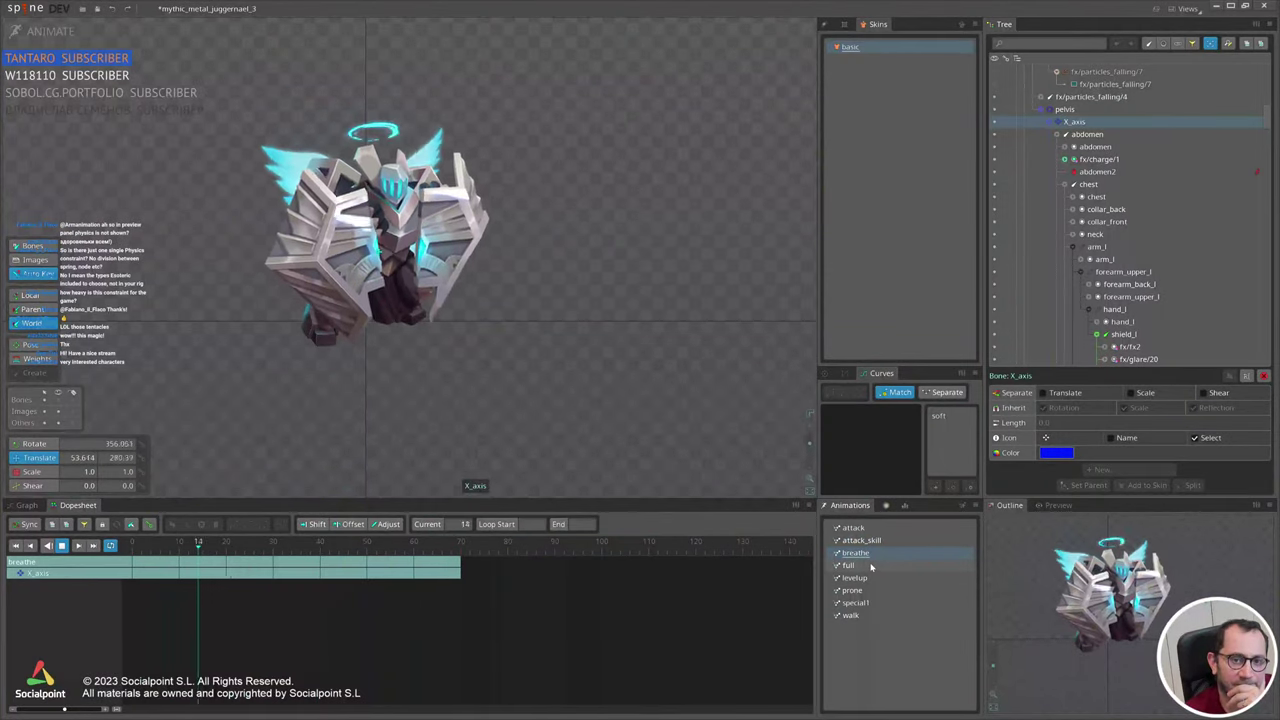
key("space")
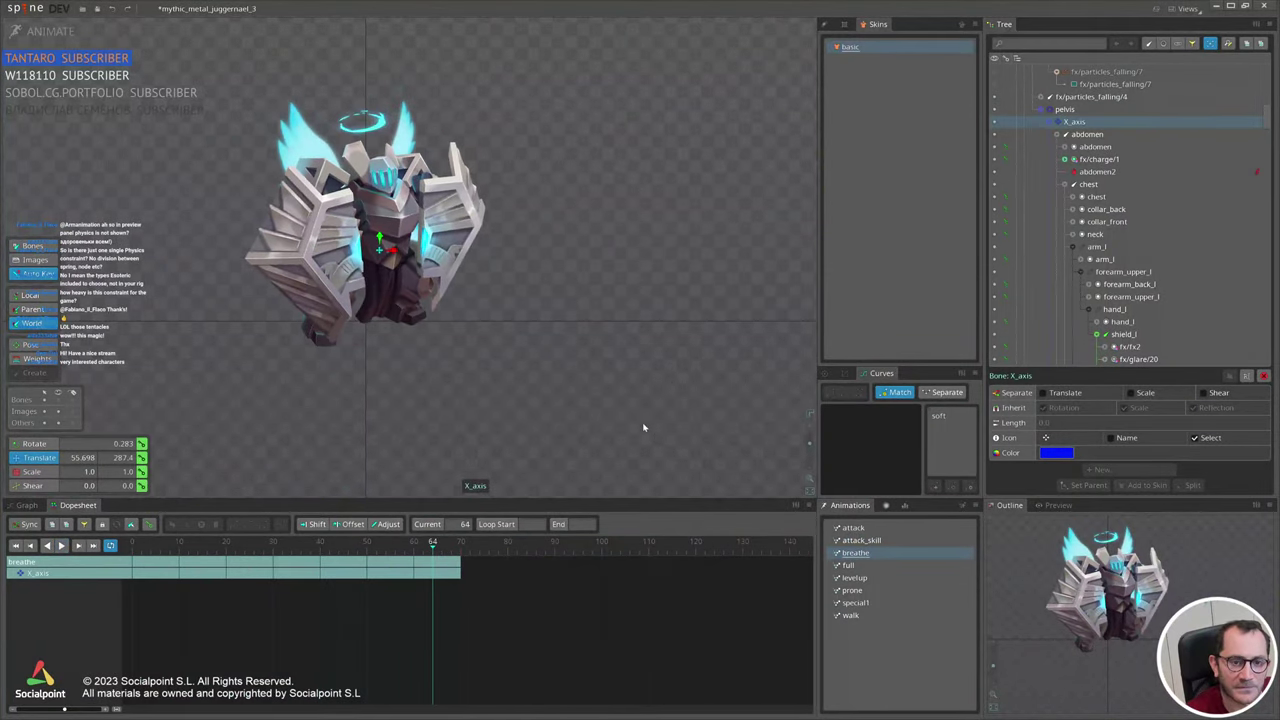
mouse_move(645, 428)
left_mouse_down()
mouse_move(560, 434)
mouse_move(653, 426)
left_mouse_up()
key("space")
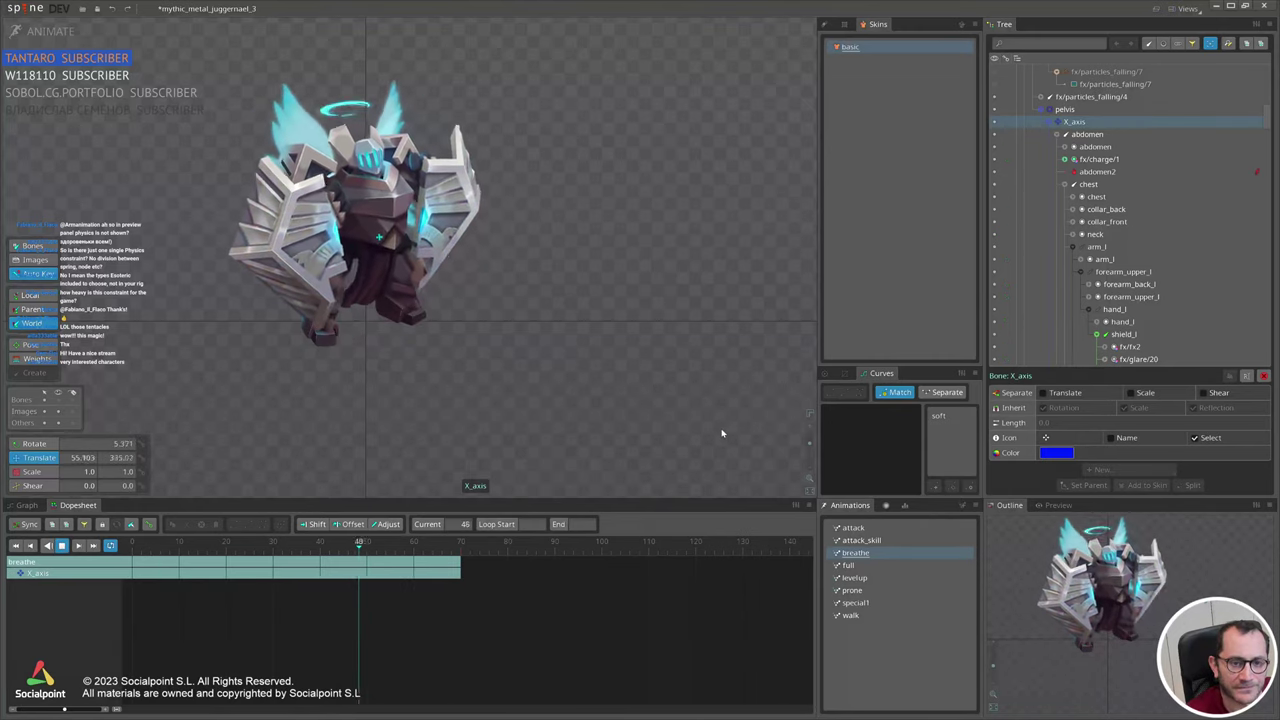
left_click(876, 567)
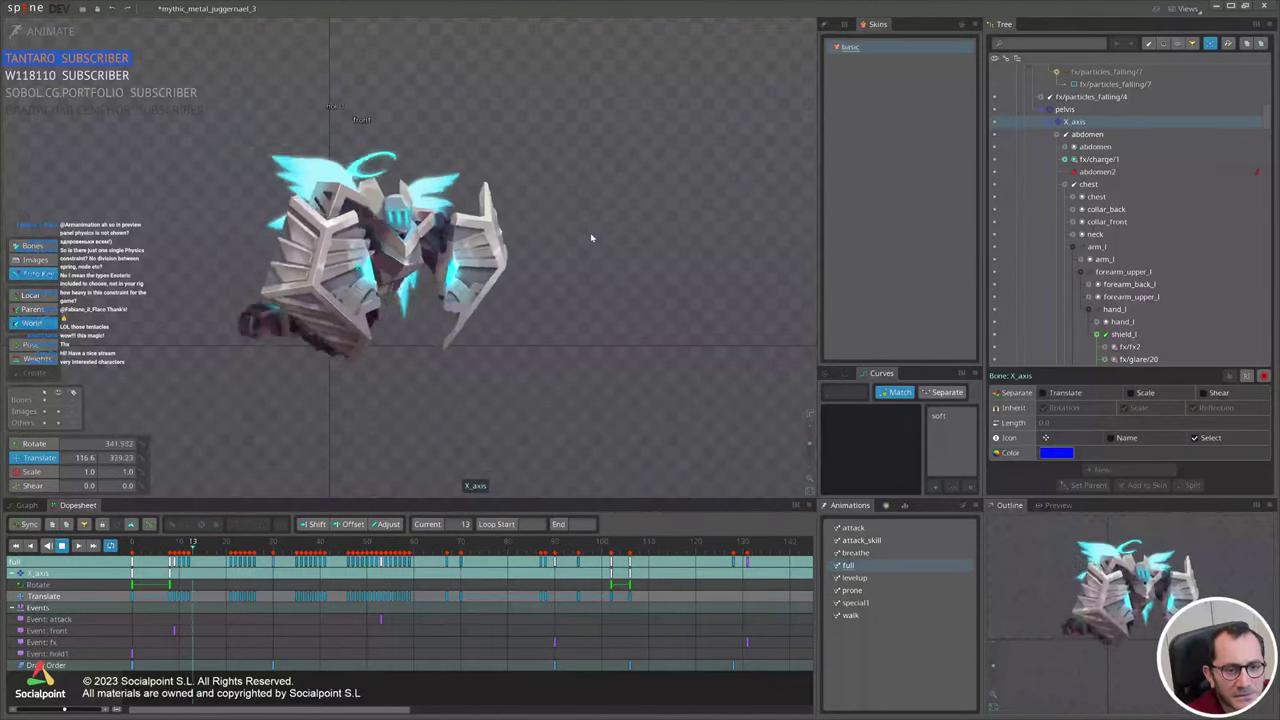
key("space")
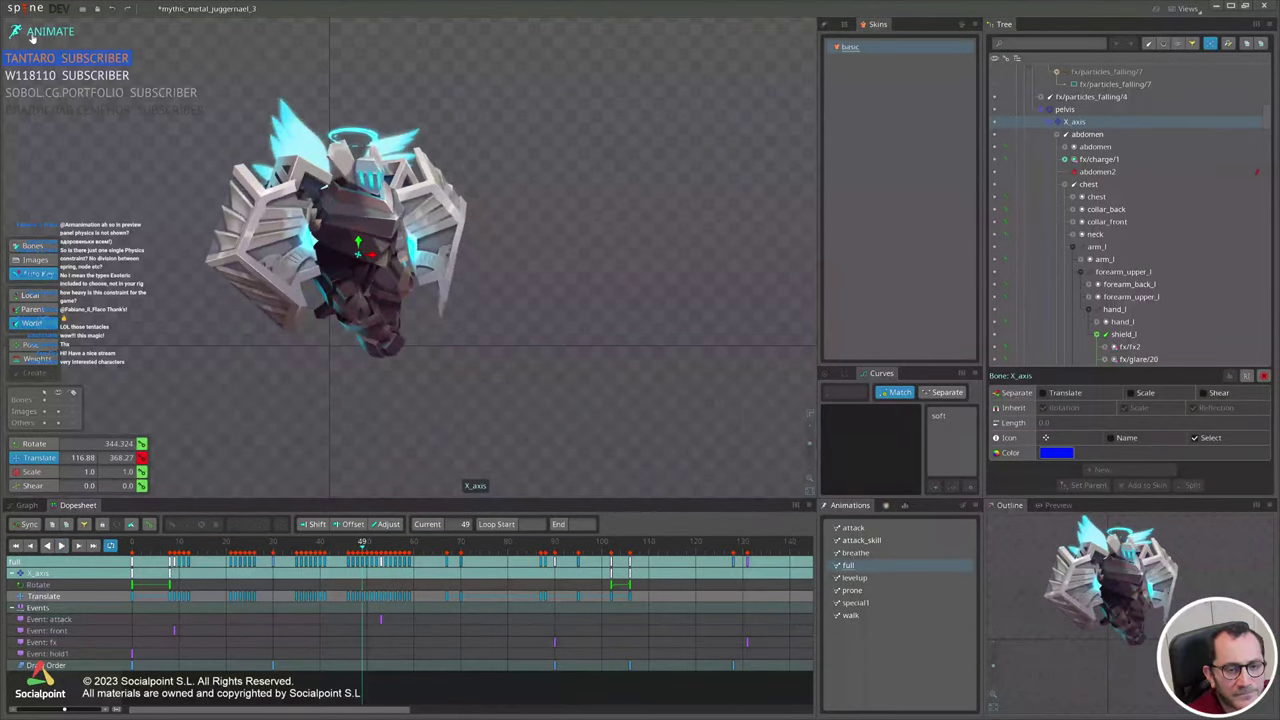
In setup mode, add physics constraints to the abdomen and chest bones; give abdomen inertia 32.99, strength 196.9, damping 50.25, with translation and rotation enabled.
left_click(40, 32)
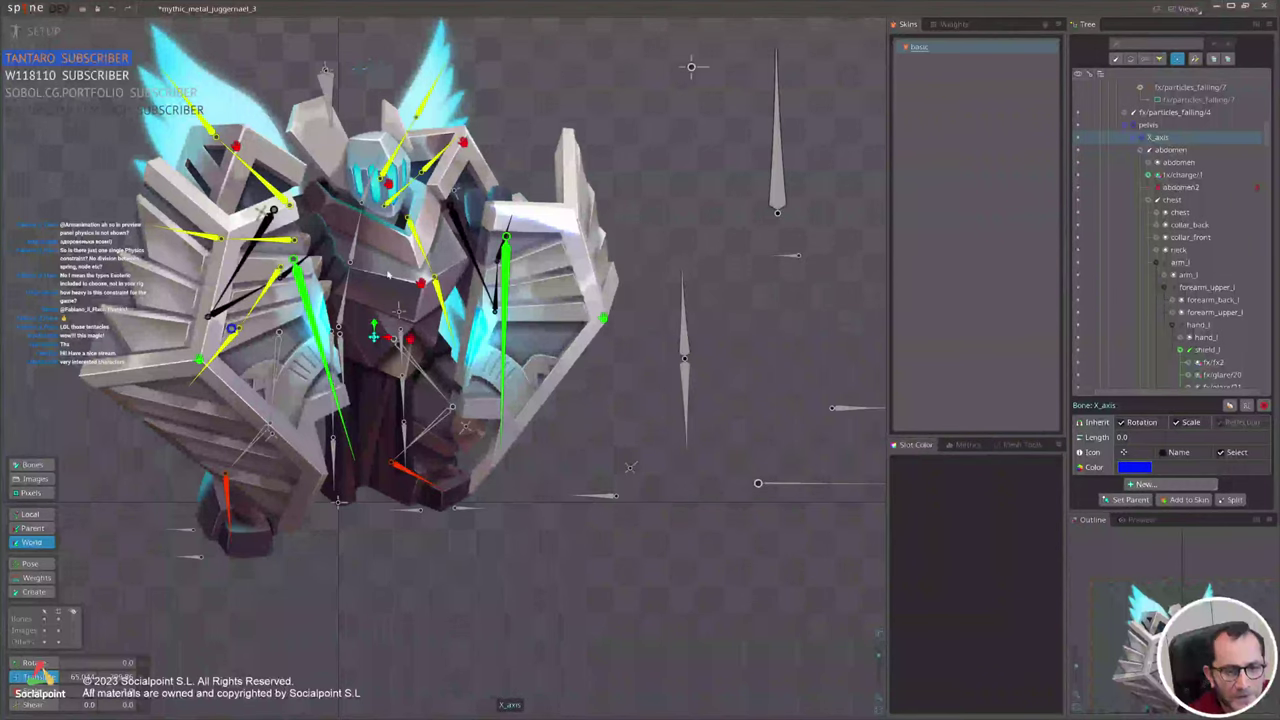
left_click(341, 306)
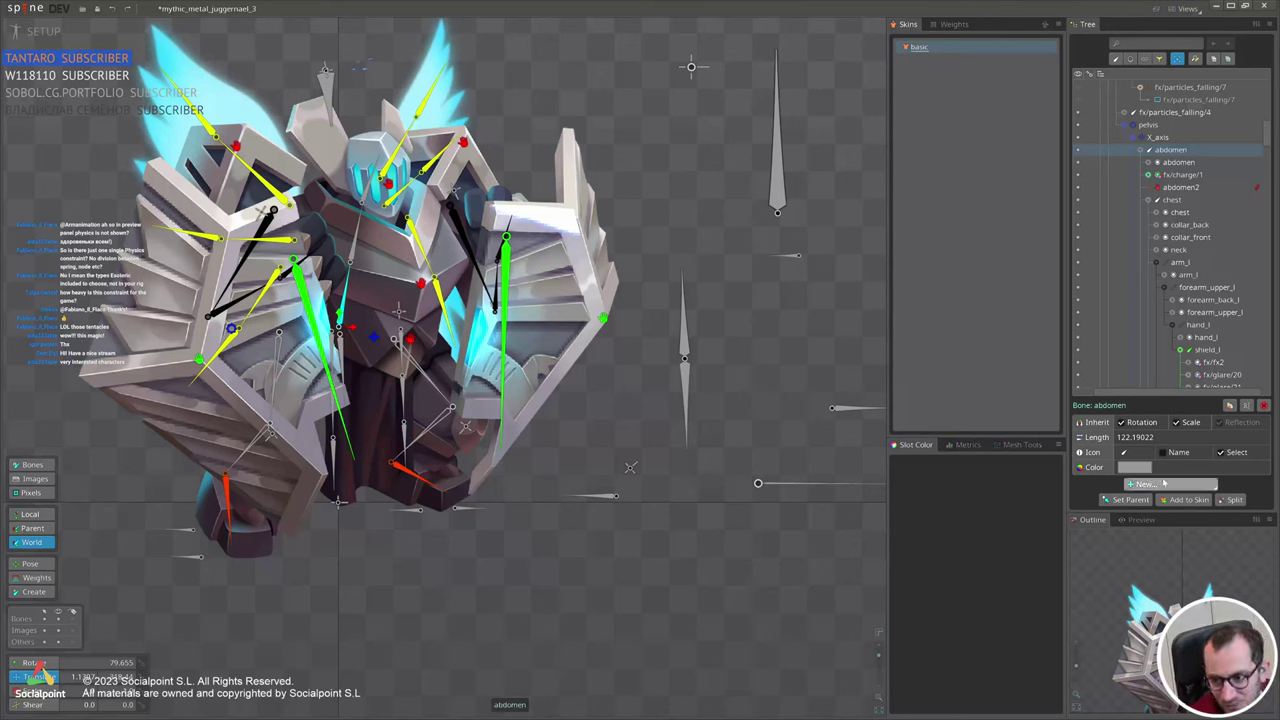
left_click(352, 298)
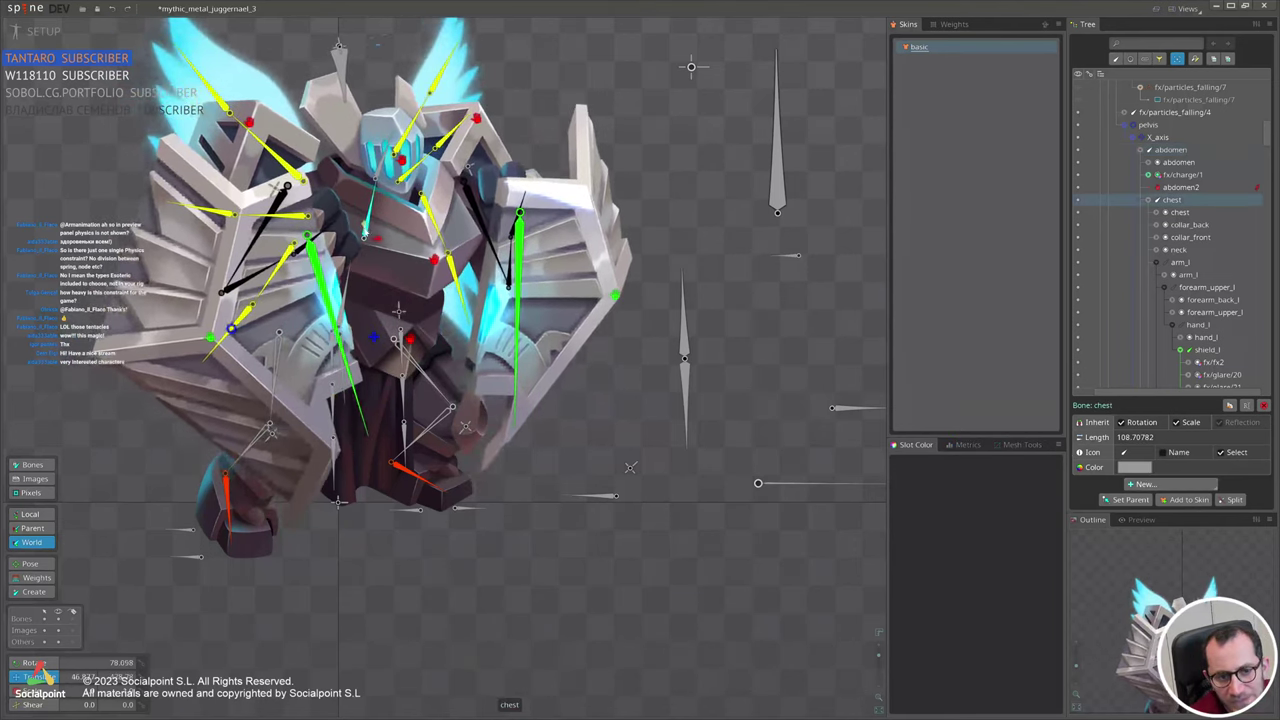
left_click(365, 307, "ctrl")
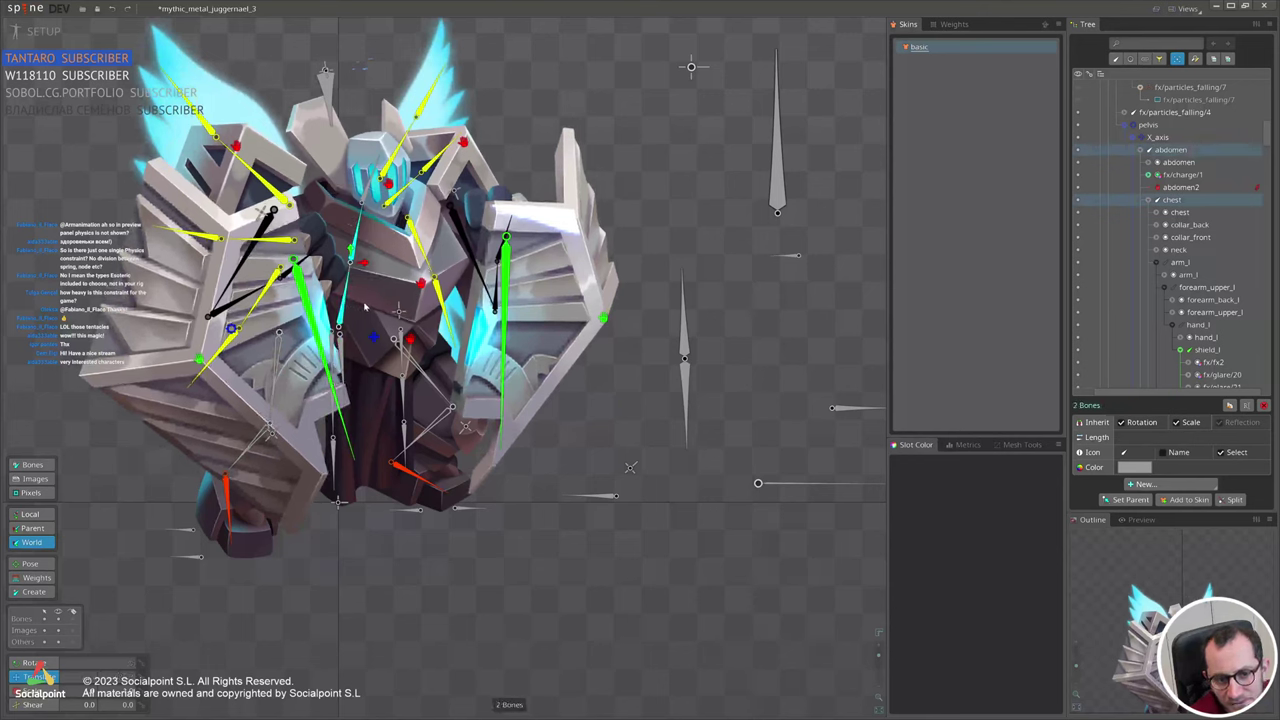
left_click(1143, 484)
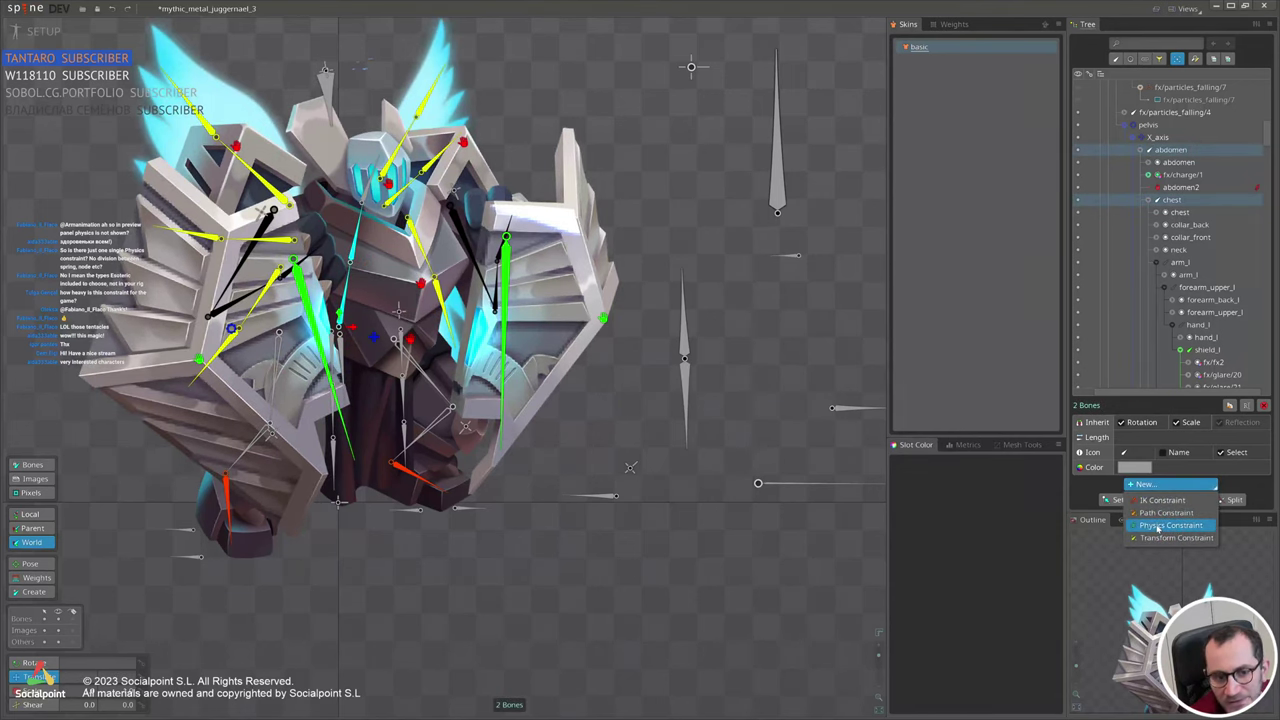
left_click(1162, 527)
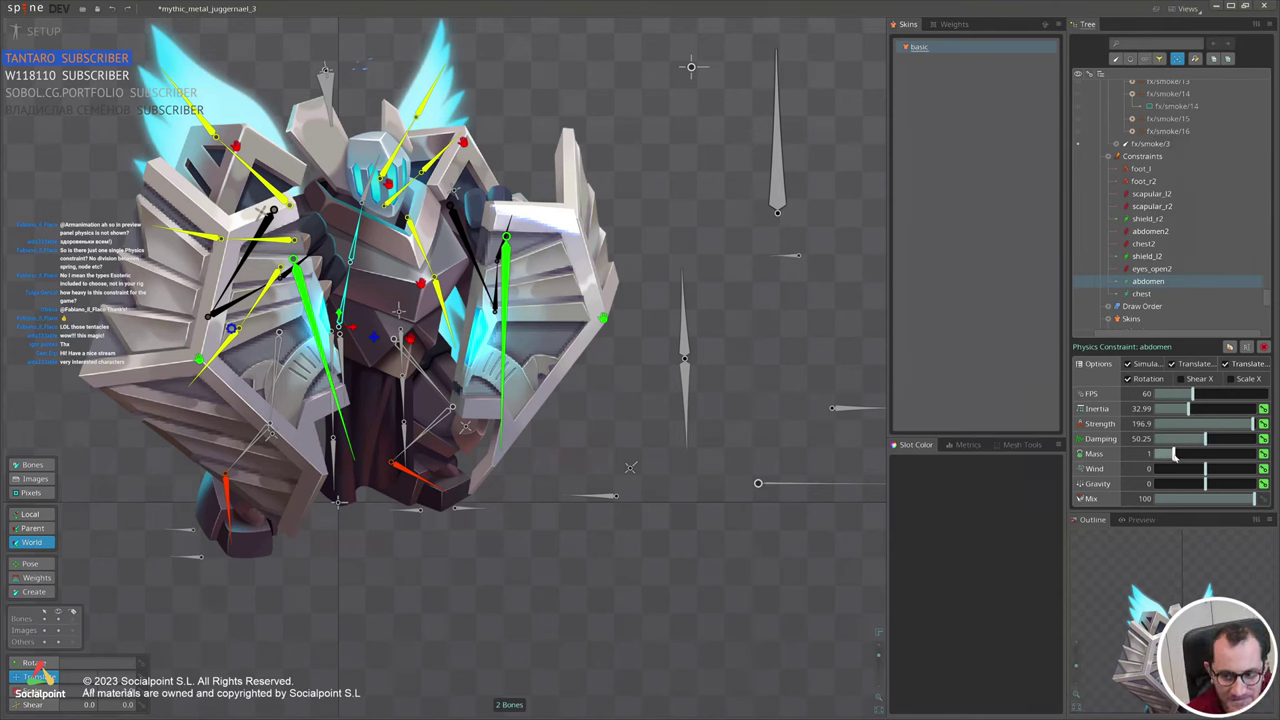
Move the X_axis bone around to test the torso physics, and undo the move.
left_click_drag(374, 339, 303, 343)
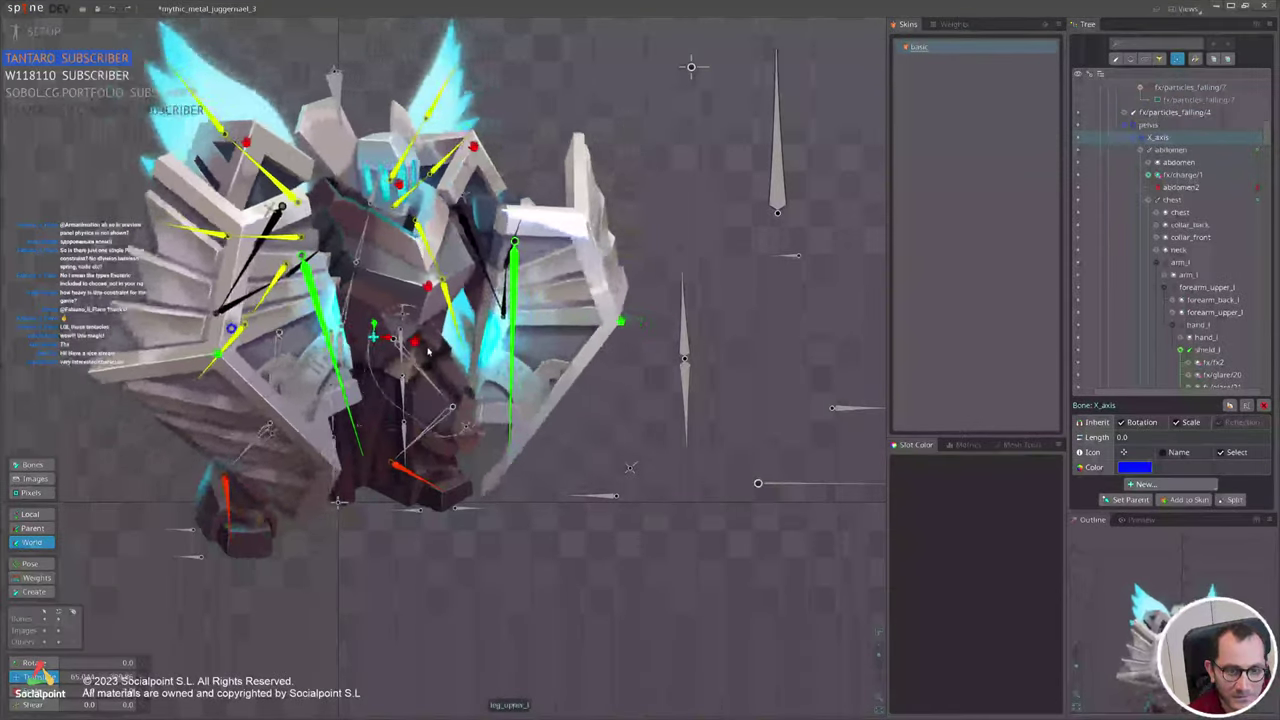
scroll(705, 459, "up", 2)
left_click_drag(715, 442, 814, 443)
key("ctrl+z")
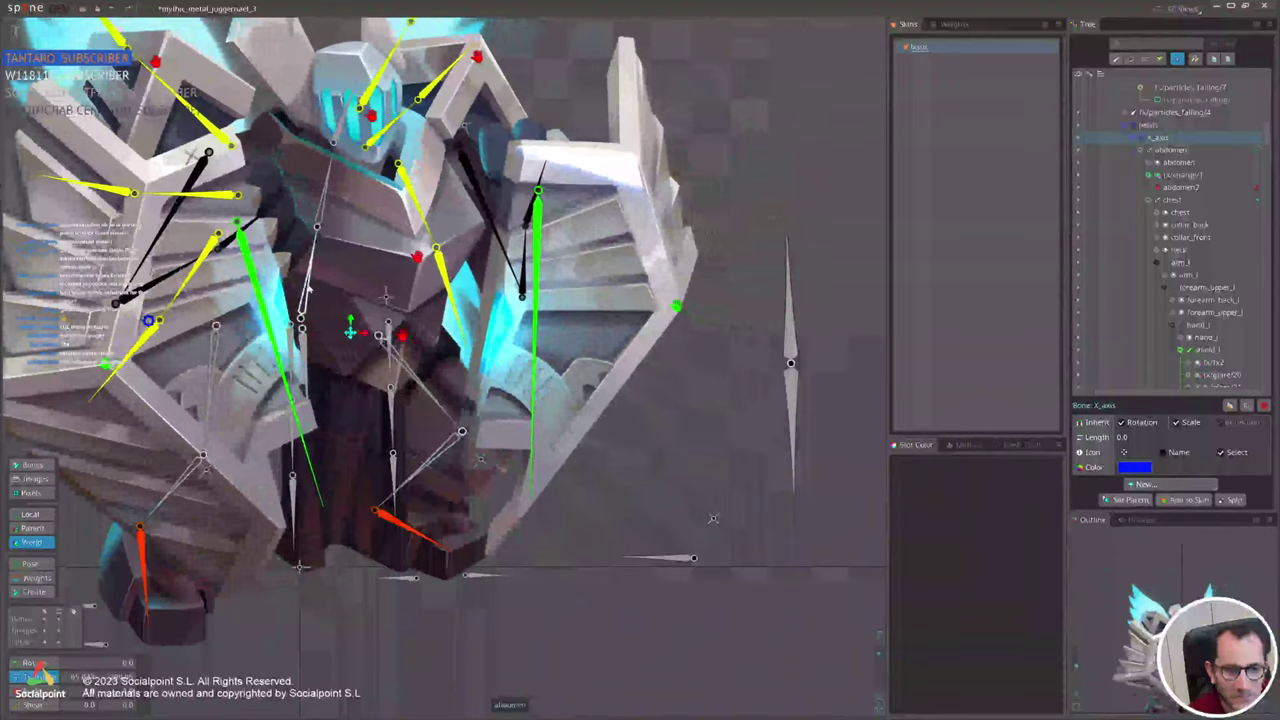
For both the abdomen and chest physics constraints, enable translation and rotation and set inertia 43.15, strength 250.8 and damping 58.38.
left_click(307, 285)
left_click(1257, 150)
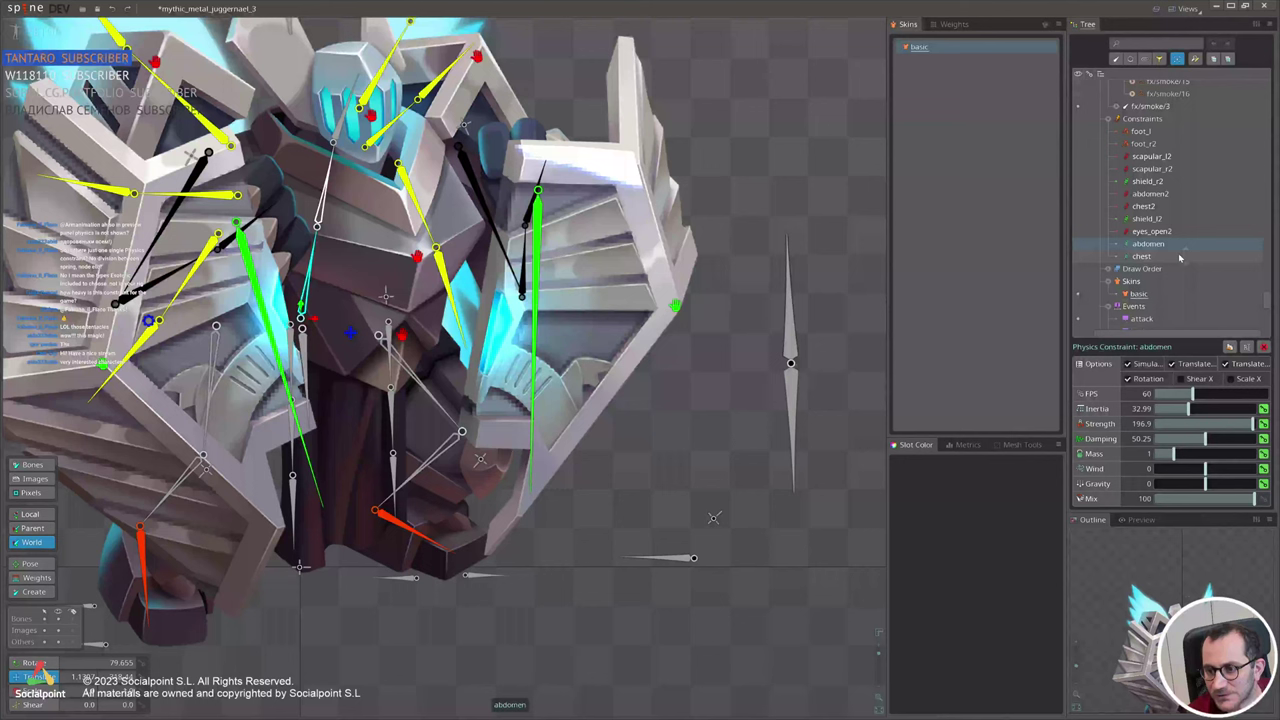
left_click(1179, 257)
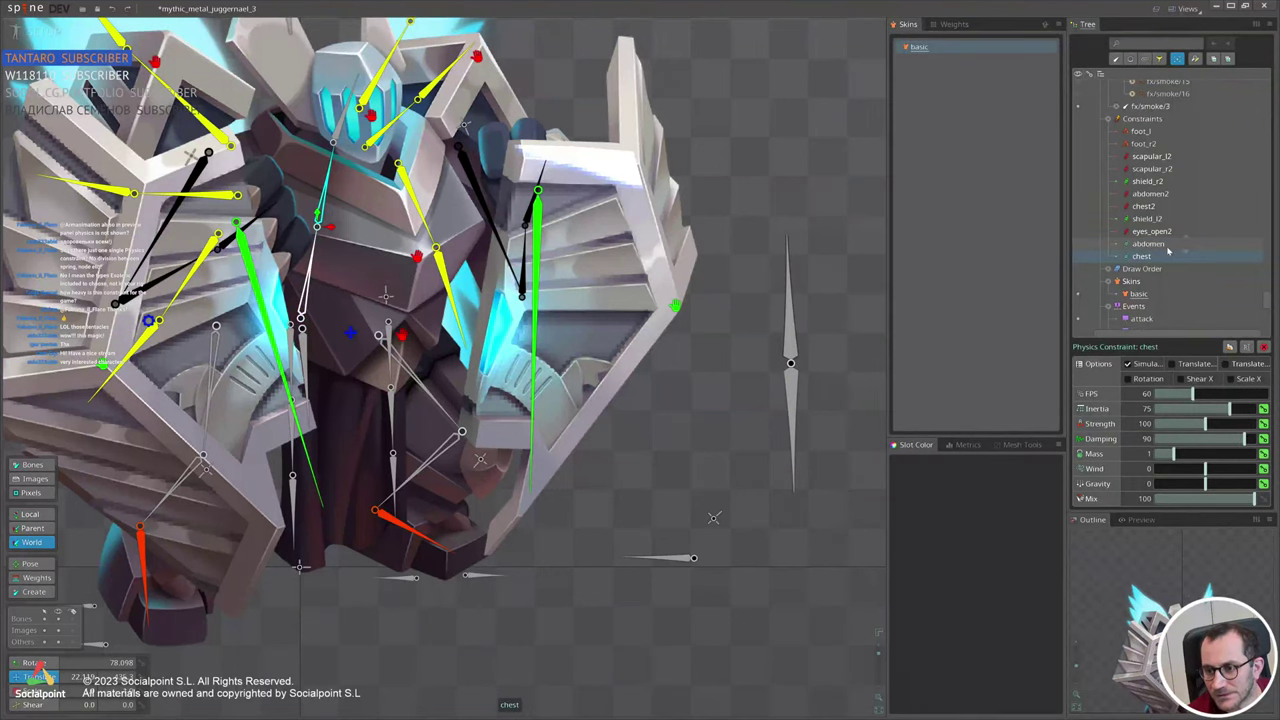
left_click(1167, 245, "ctrl")
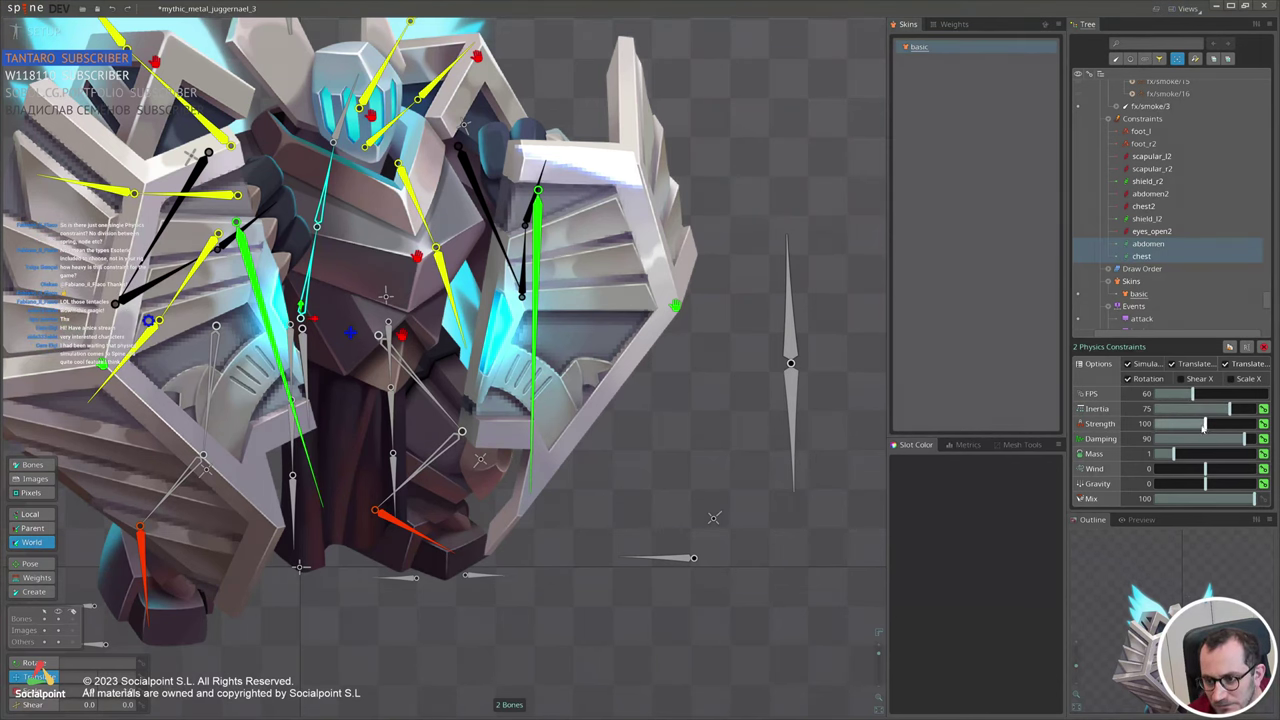
left_click_drag(1201, 425, 1256, 424)
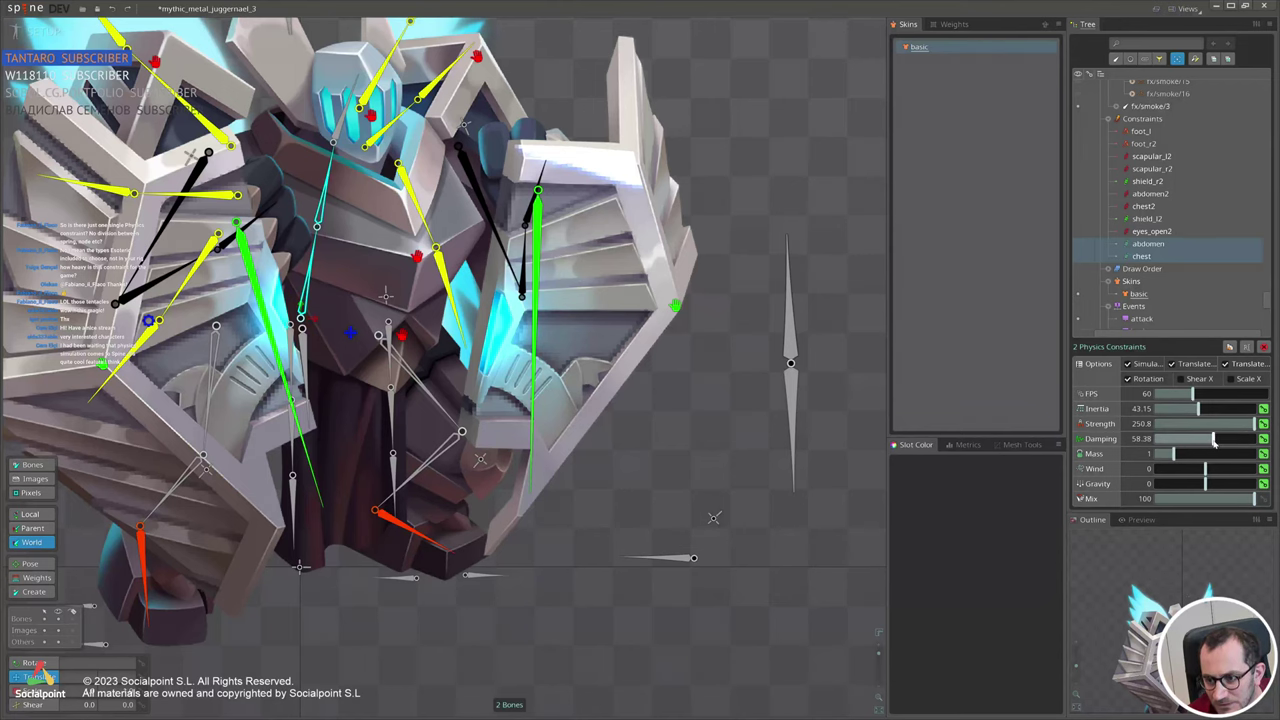
Test the stiffer abdomen and chest constraints by moving the X_axis bone.
left_click(350, 332)
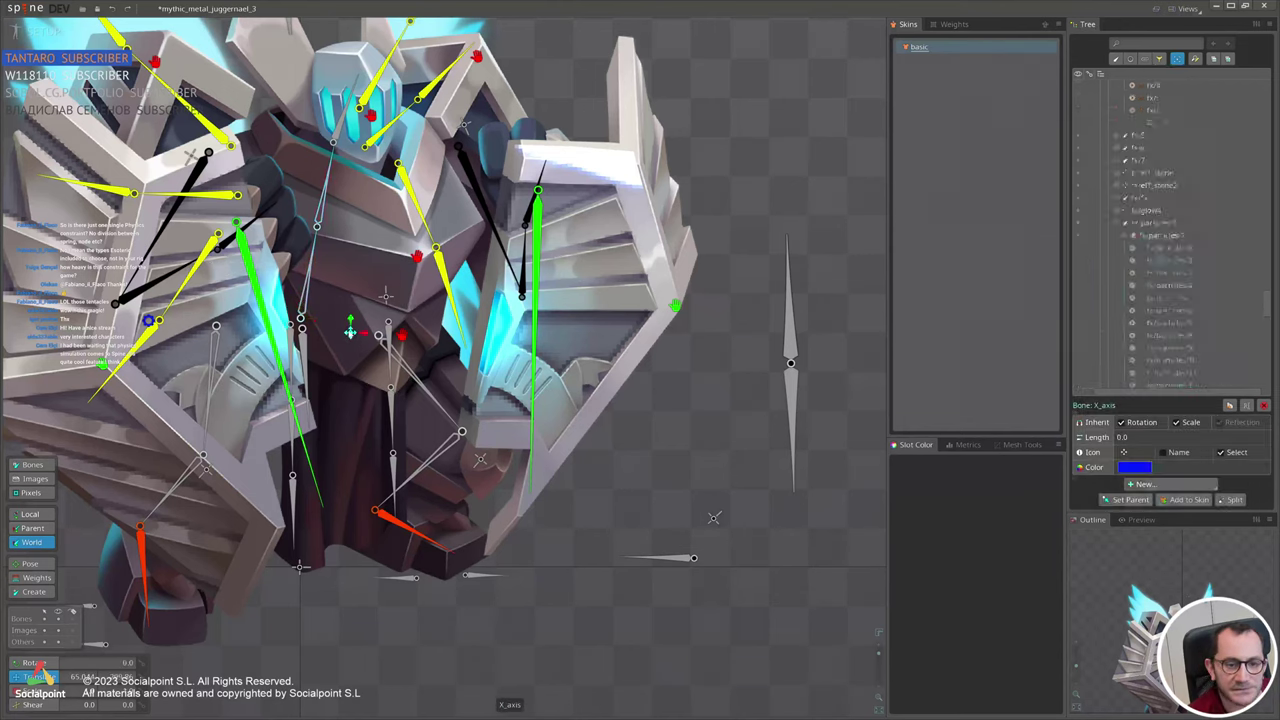
scroll(404, 306, "down", 2)
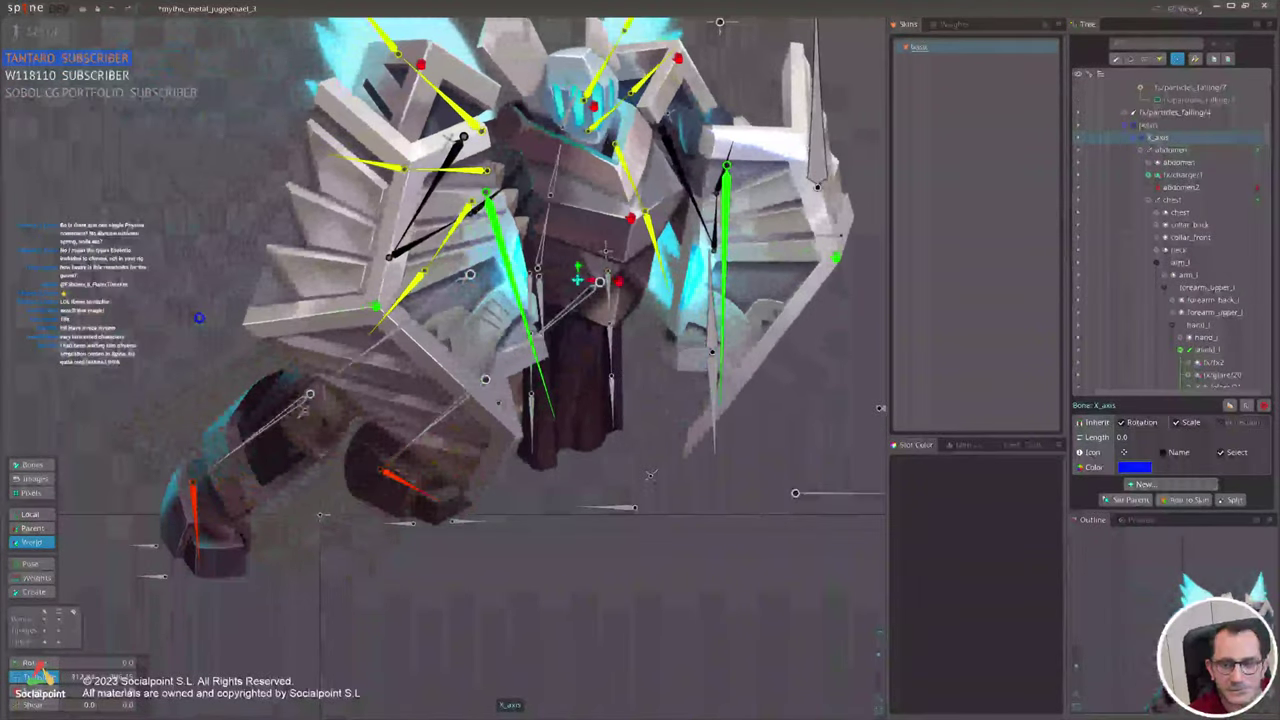
Set damping to 64.47 and mass to 0.67 on both torso physics constraints, and test them by moving the X_axis bone.
left_click(1257, 150)
scroll(1208, 219, "down", 3)
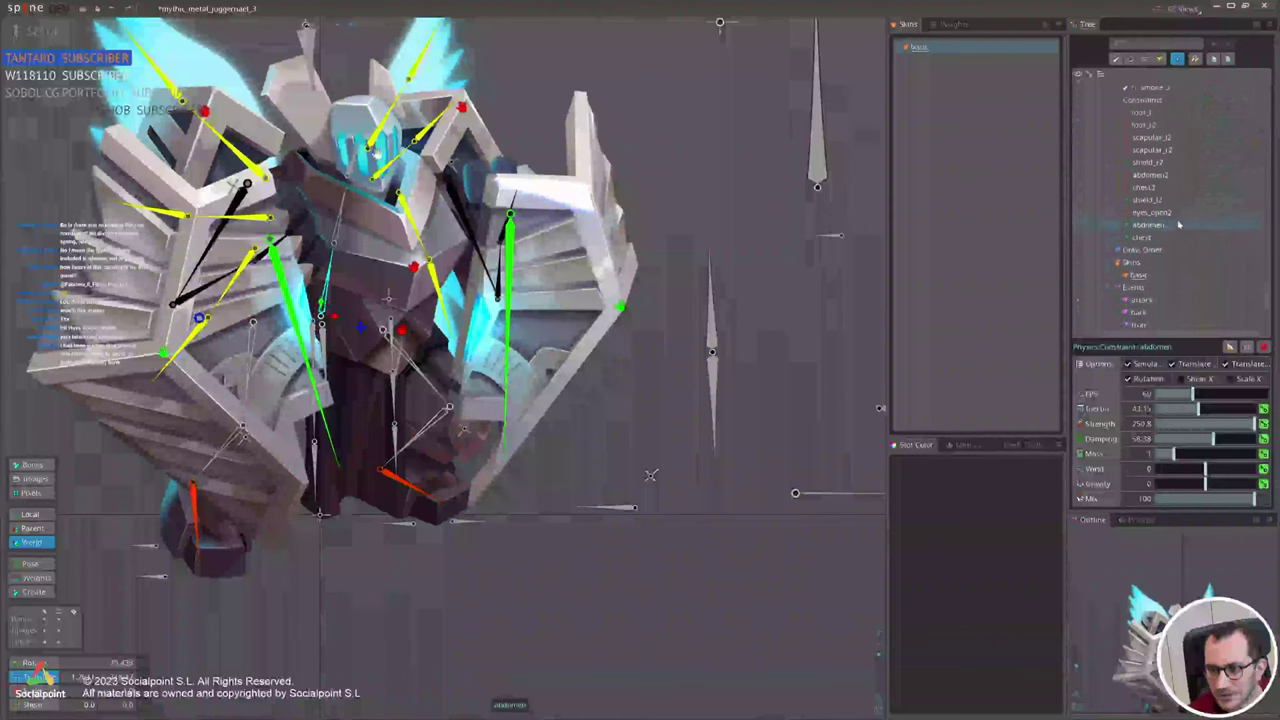
left_click(1144, 220, "ctrl")
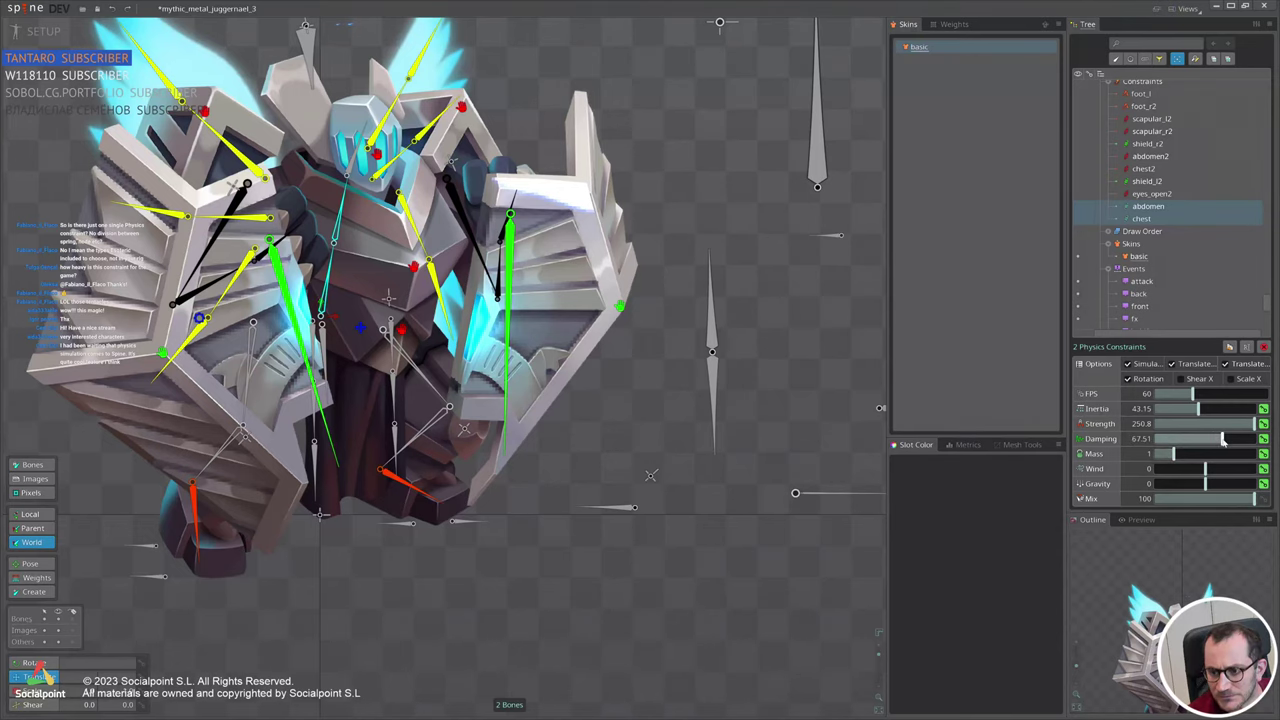
left_click_drag(1168, 454, 1165, 454)
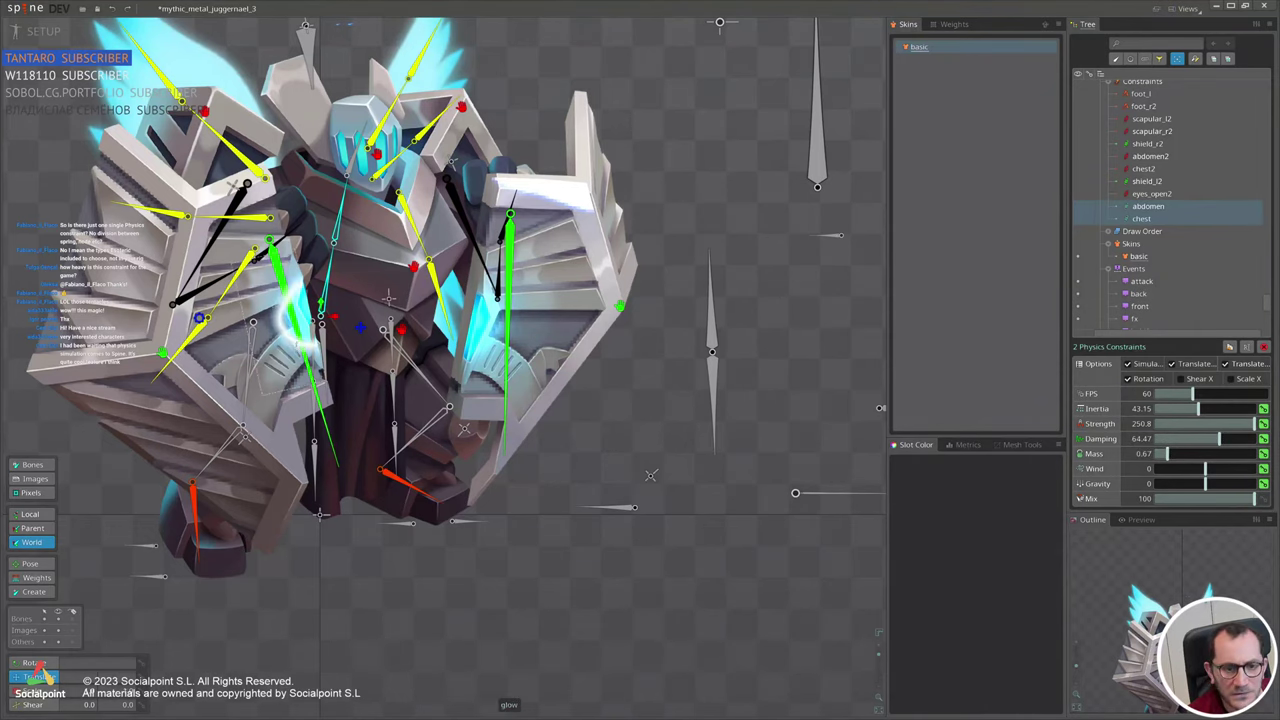
left_click_drag(360, 329, 392, 352)
Set inertia to 27.92, damping to 41.12 and mass to 0.42 on the abdomen and chest physics constraints.
scroll(1170, 250, "down", 10)
left_click(1165, 282)
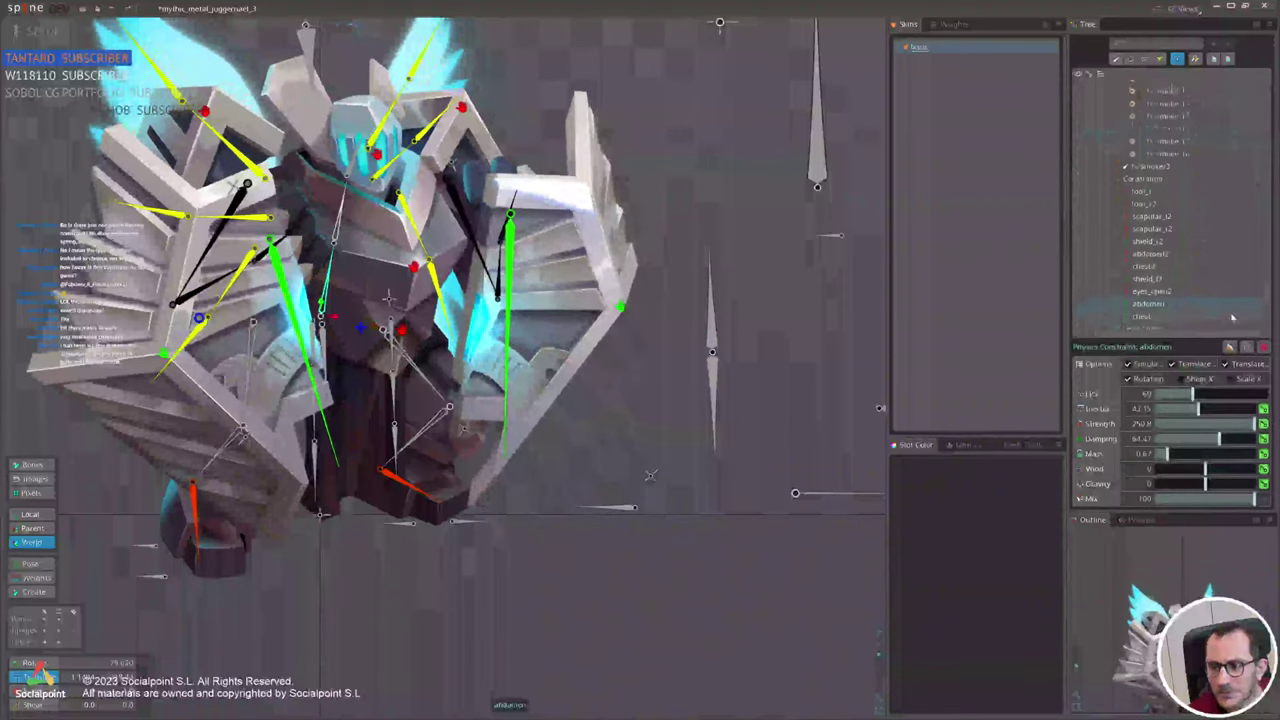
left_click(1165, 293, "ctrl")
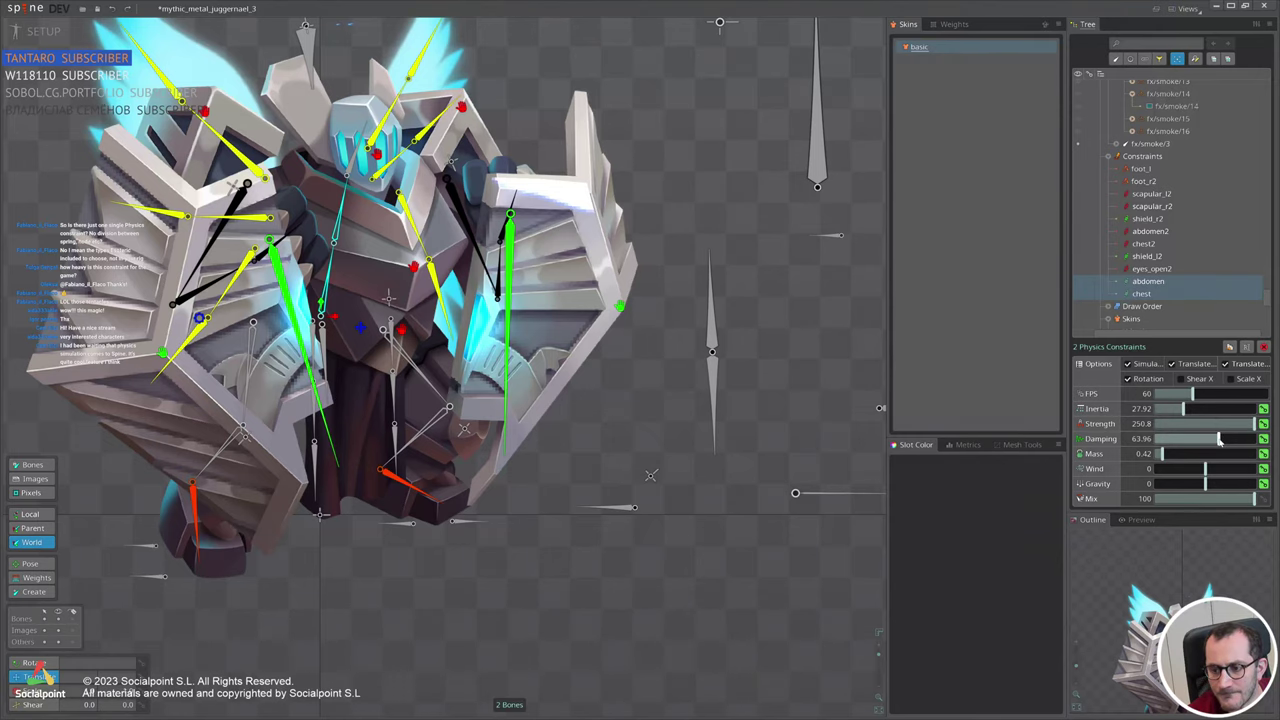
Shift the X_axis bone to check the torso's reaction, and undo the shift.
left_click(360, 330)
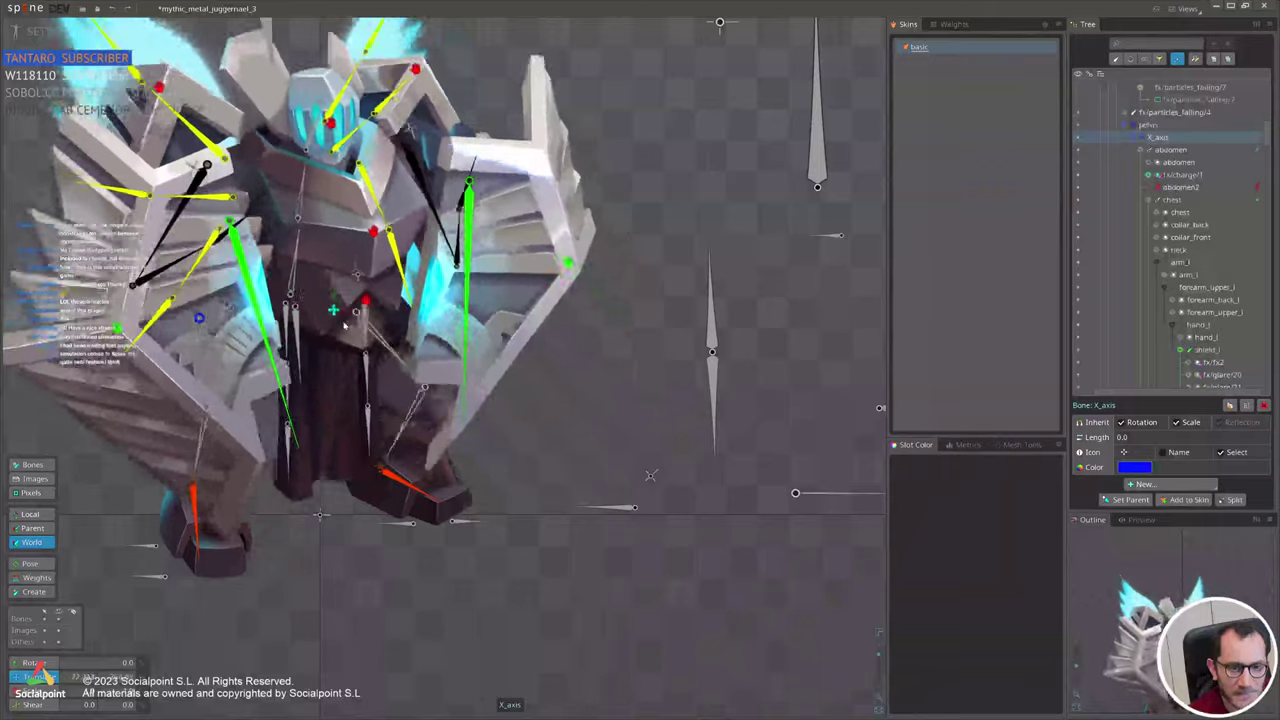
mouse_move(345, 325)
left_mouse_down()
mouse_move(372, 345)
mouse_move(338, 333)
mouse_move(356, 308)
mouse_move(376, 329)
mouse_move(259, 320)
mouse_move(420, 290)
mouse_move(440, 300)
mouse_move(344, 345)
left_mouse_up()
key("ctrl+z")
Switch to animate mode and play the walk animation to check the torso physics.
left_click(17, 32)
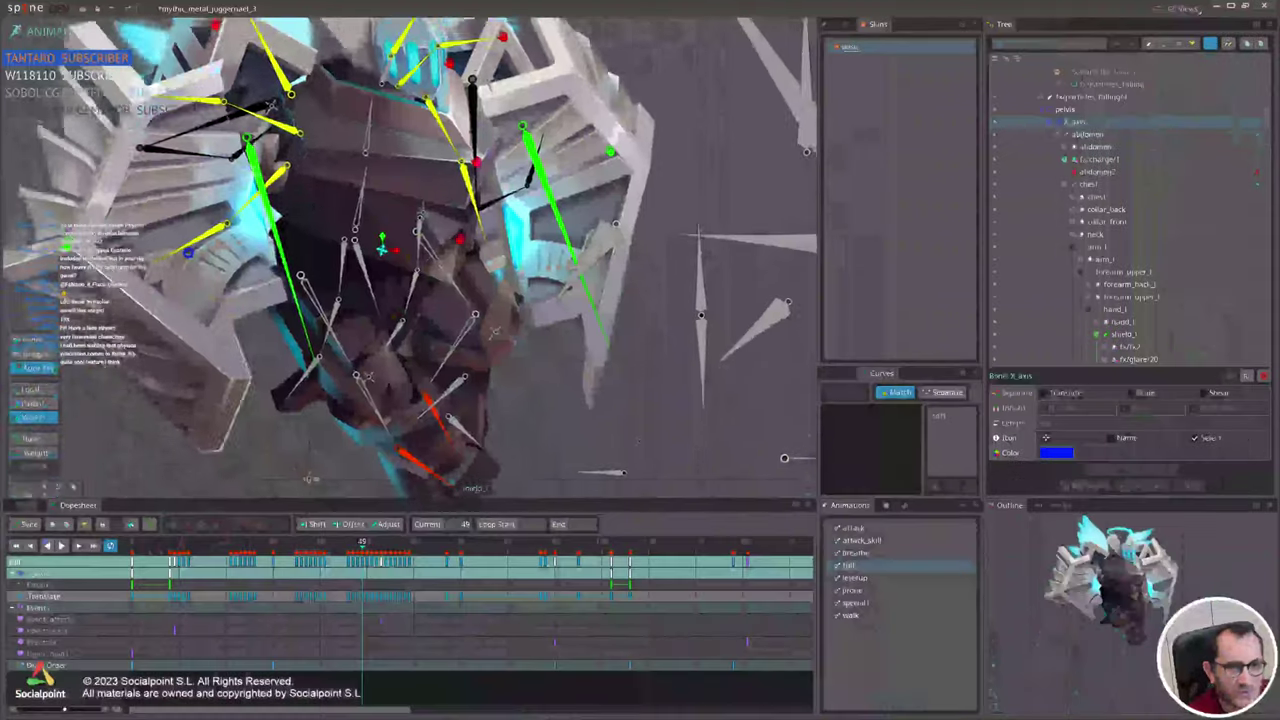
scroll(299, 105, "down", 3)
key("d")
left_click(874, 617)
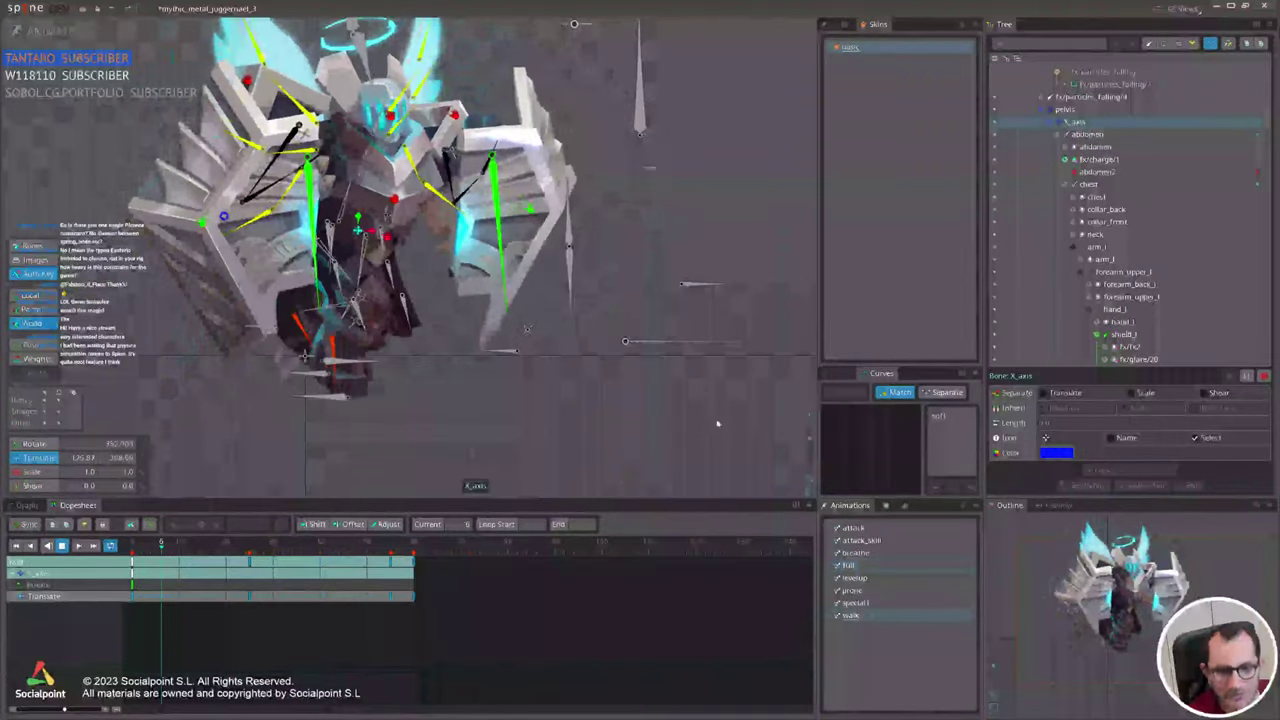
key("d")
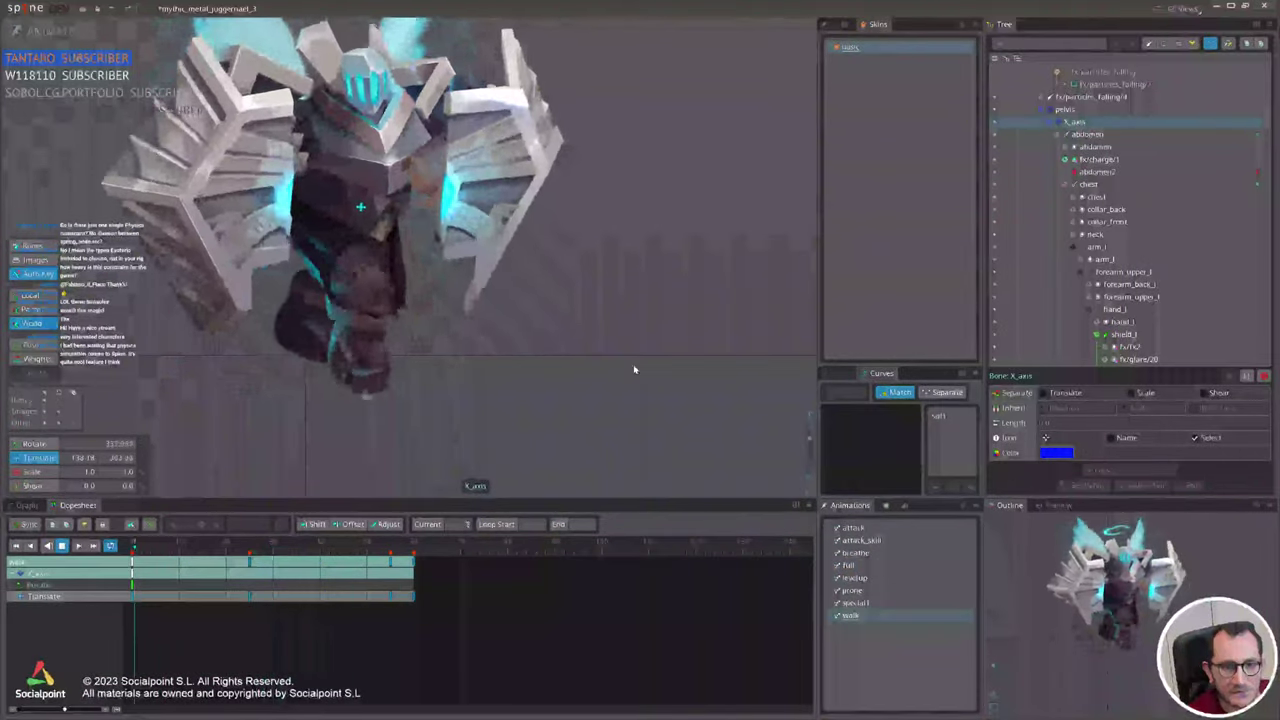
key("d")
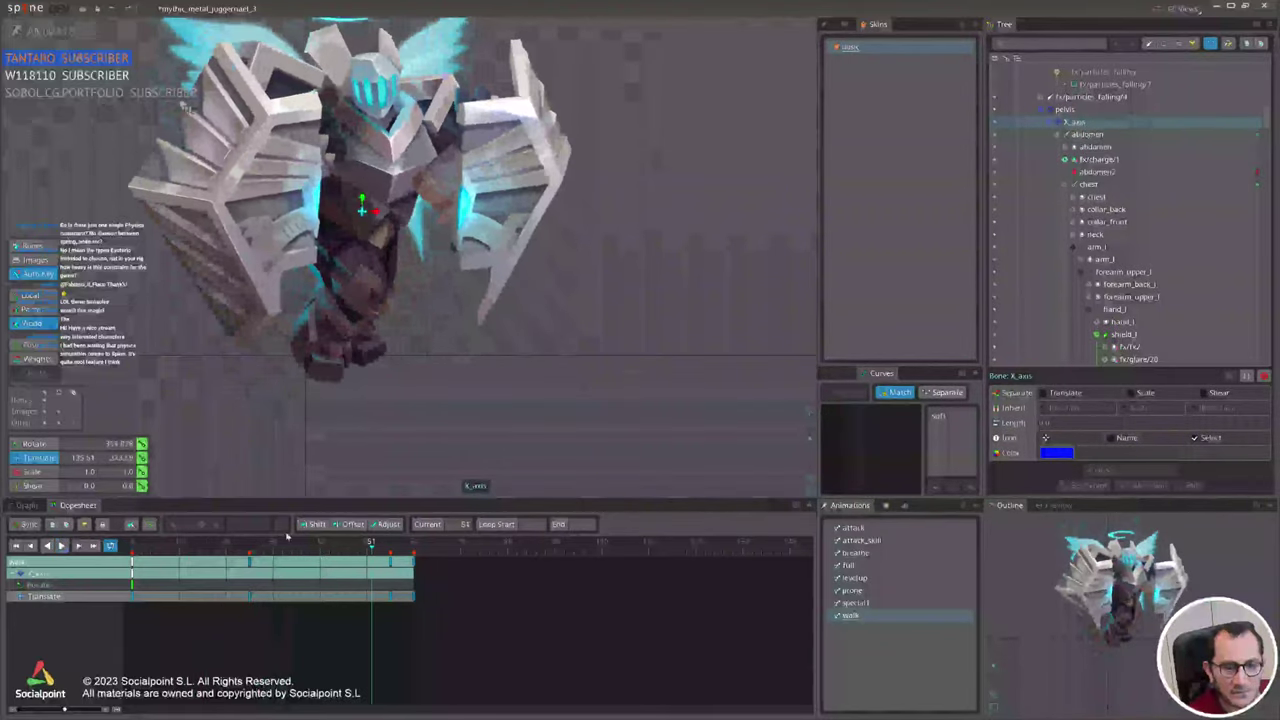
Scrub the walk animation to about frame 48, try moving the X_axis bone vertically, and undo the move.
left_click_drag(229, 549, 282, 558)
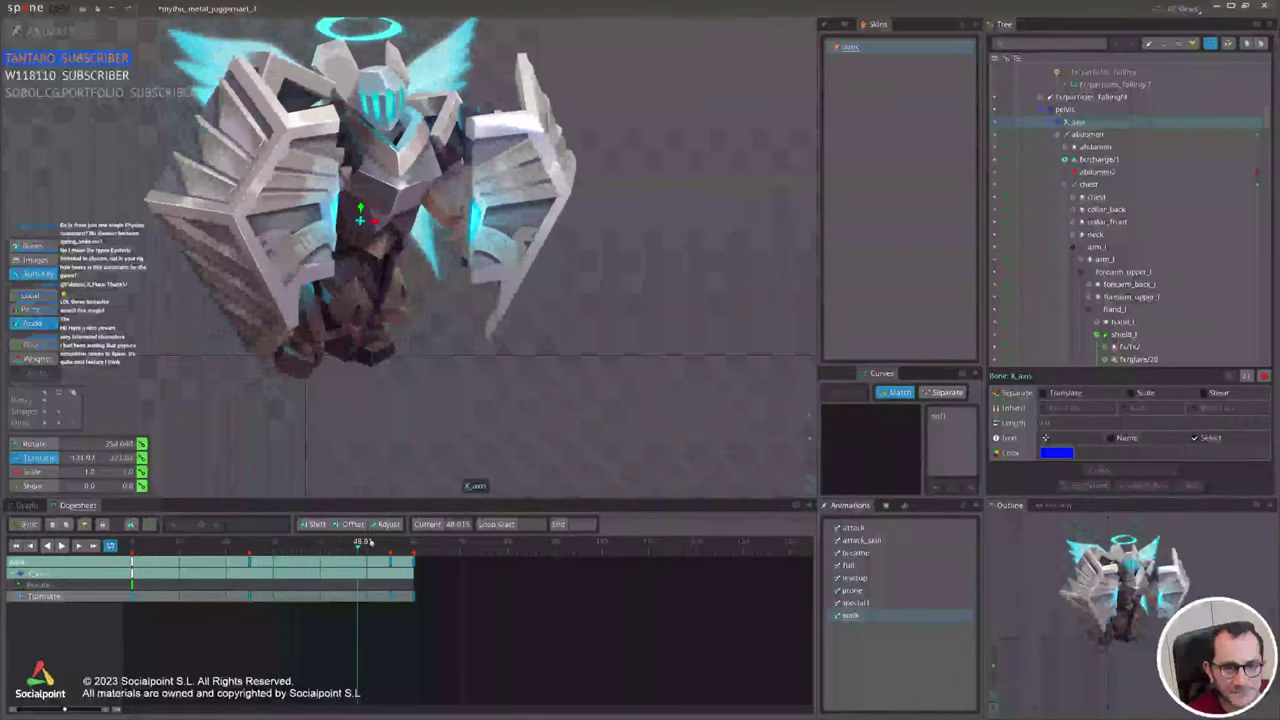
left_click_drag(480, 410, 480, 435)
left_click_drag(479, 405, 479, 453)
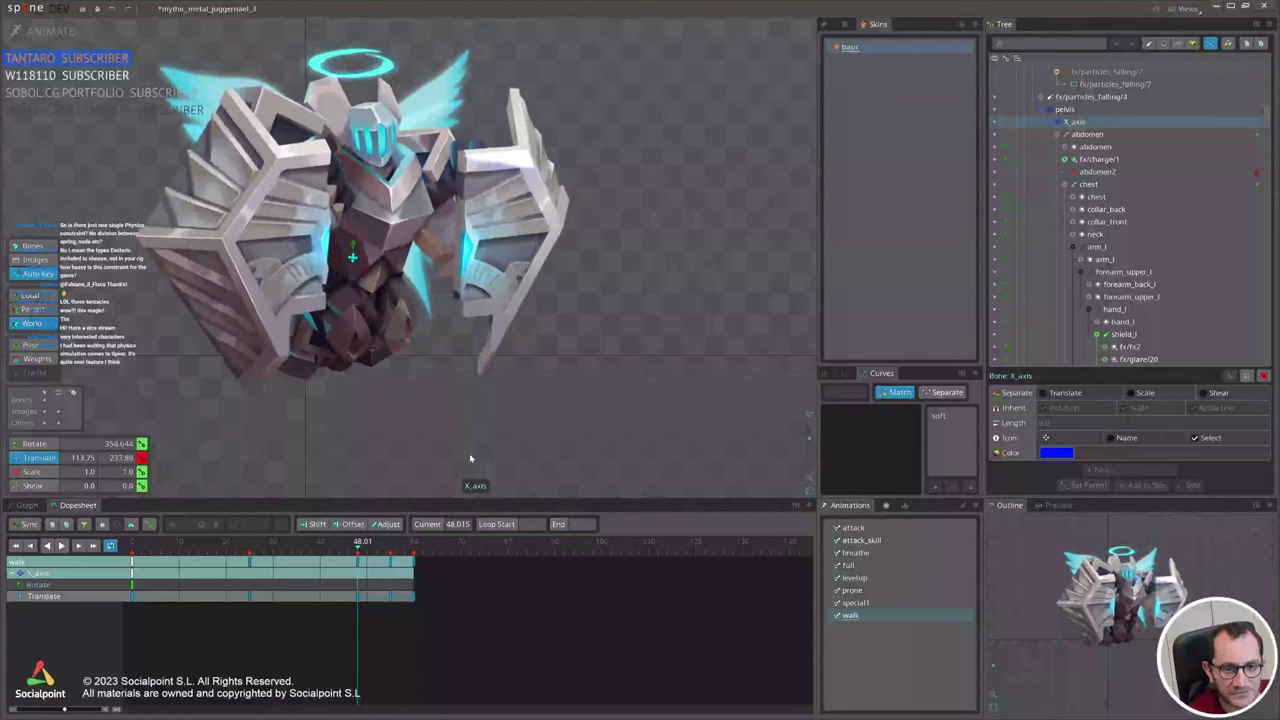
key("ctrl+z")
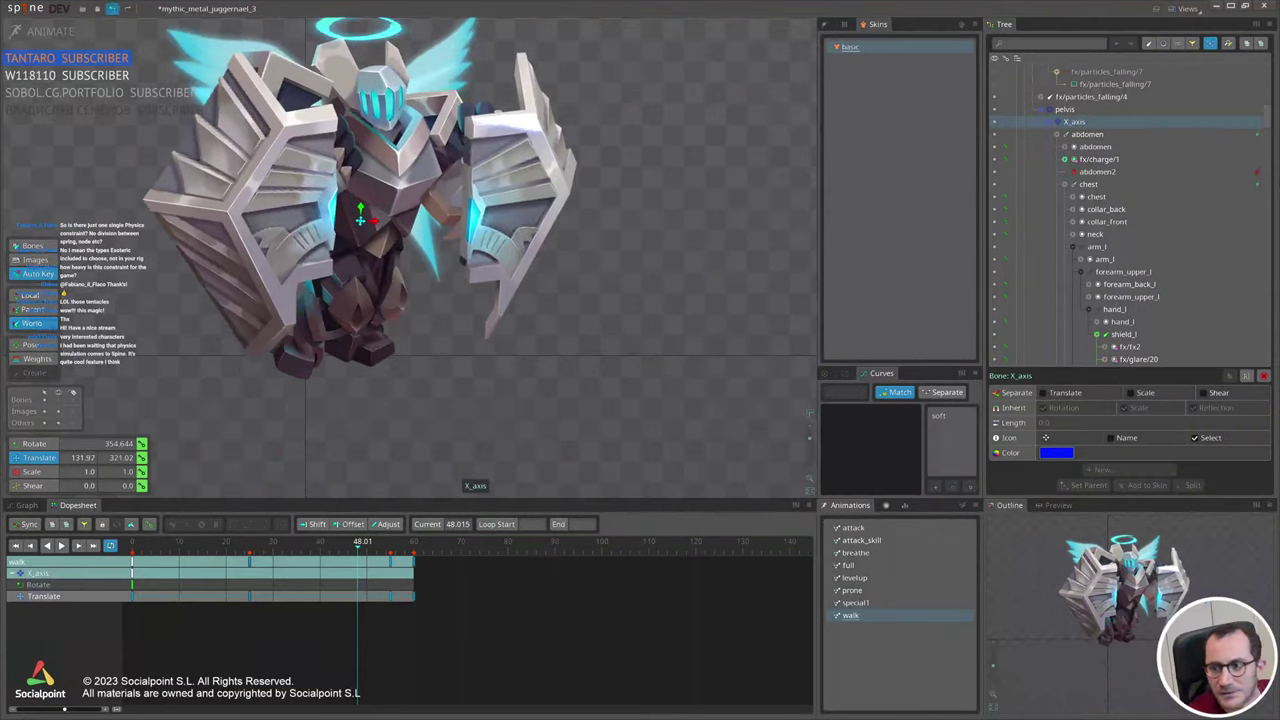
In setup mode, set inertia to 50.25 and strength to 700.8 on both torso physics constraints, and replay the walk in animate mode.
left_click(1258, 135)
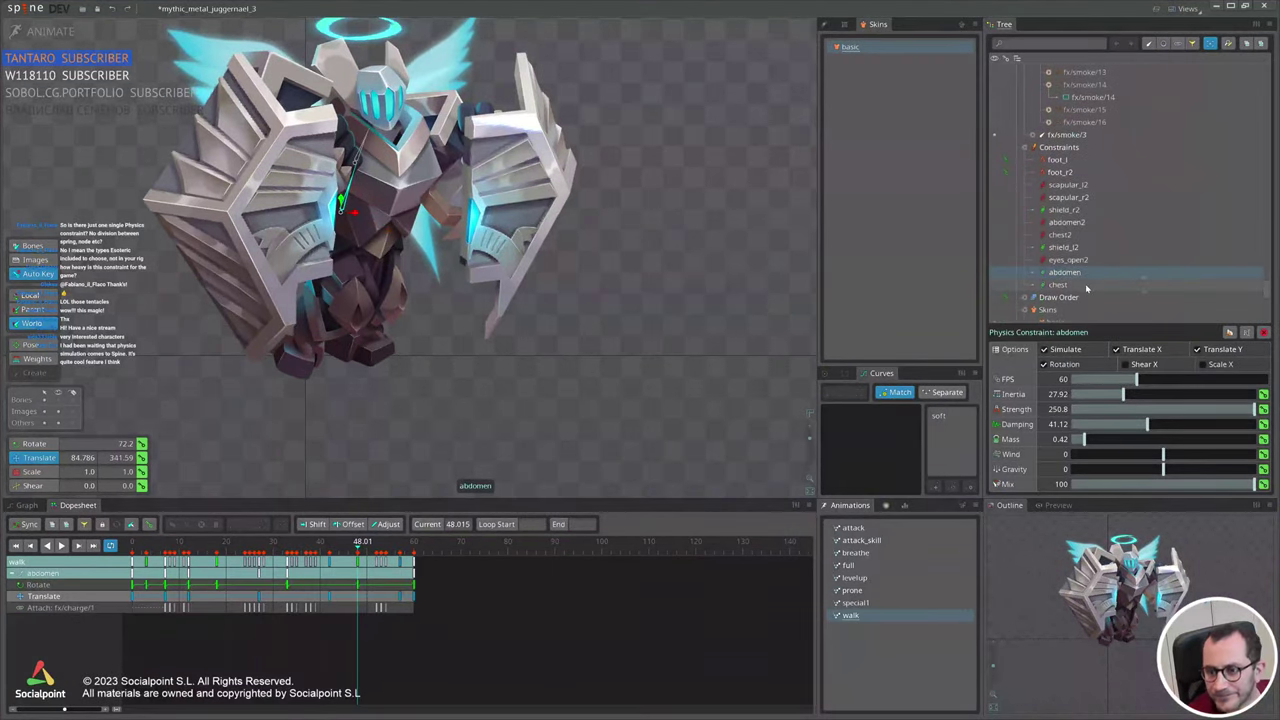
left_click(1160, 285, "ctrl")
left_click(44, 32)
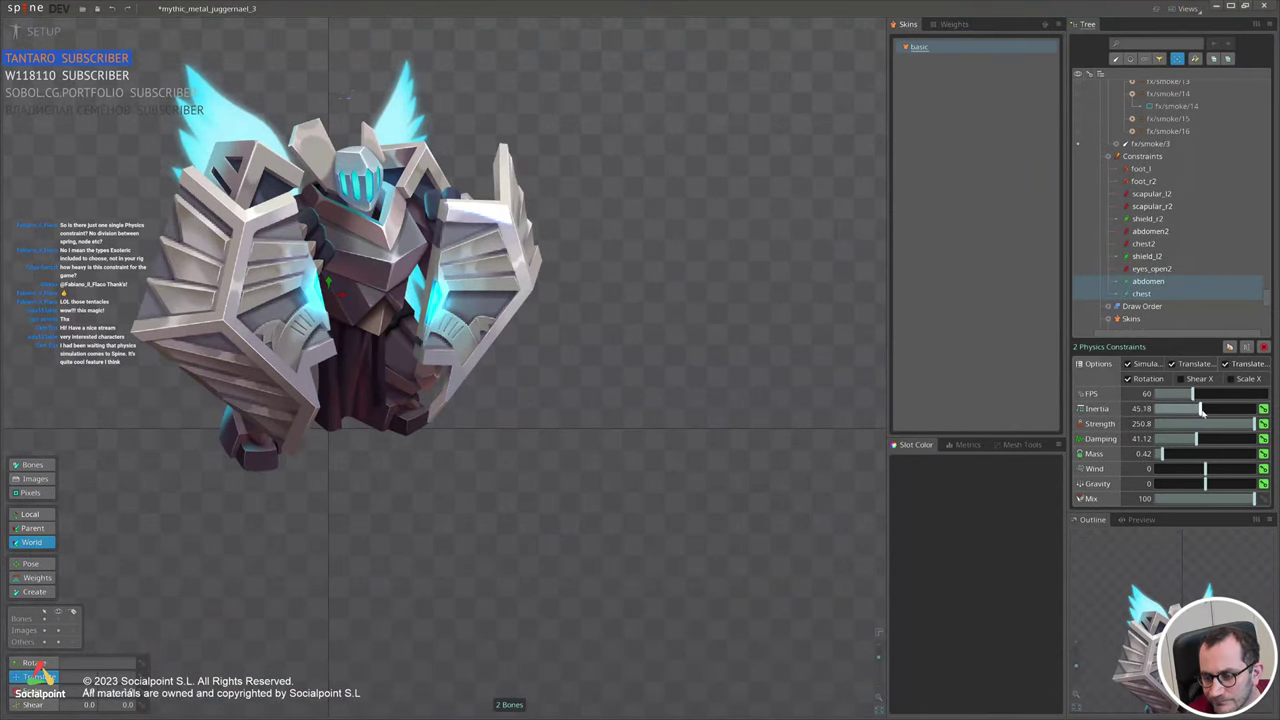
left_click_drag(1143, 424, 1140, 180)
left_click(44, 32)
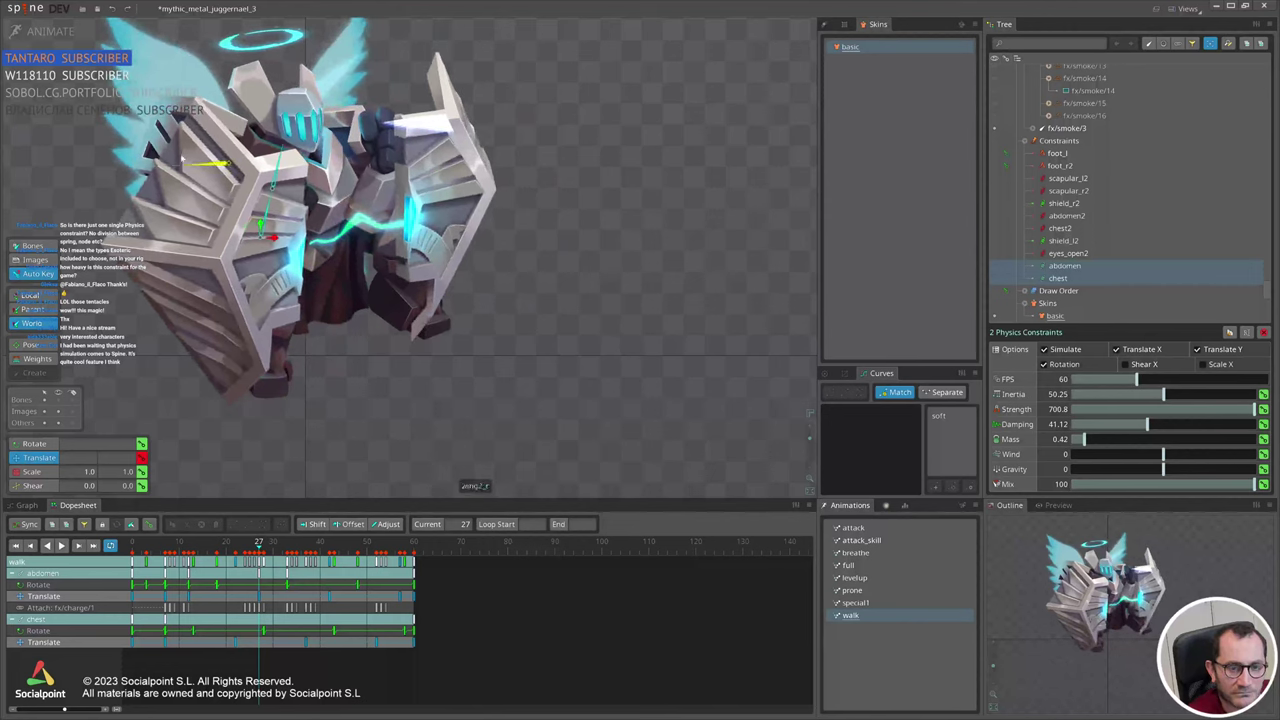
In setup mode, turn off Rotation on both torso physics constraints, and replay the walk in animate mode.
left_click(55, 37)
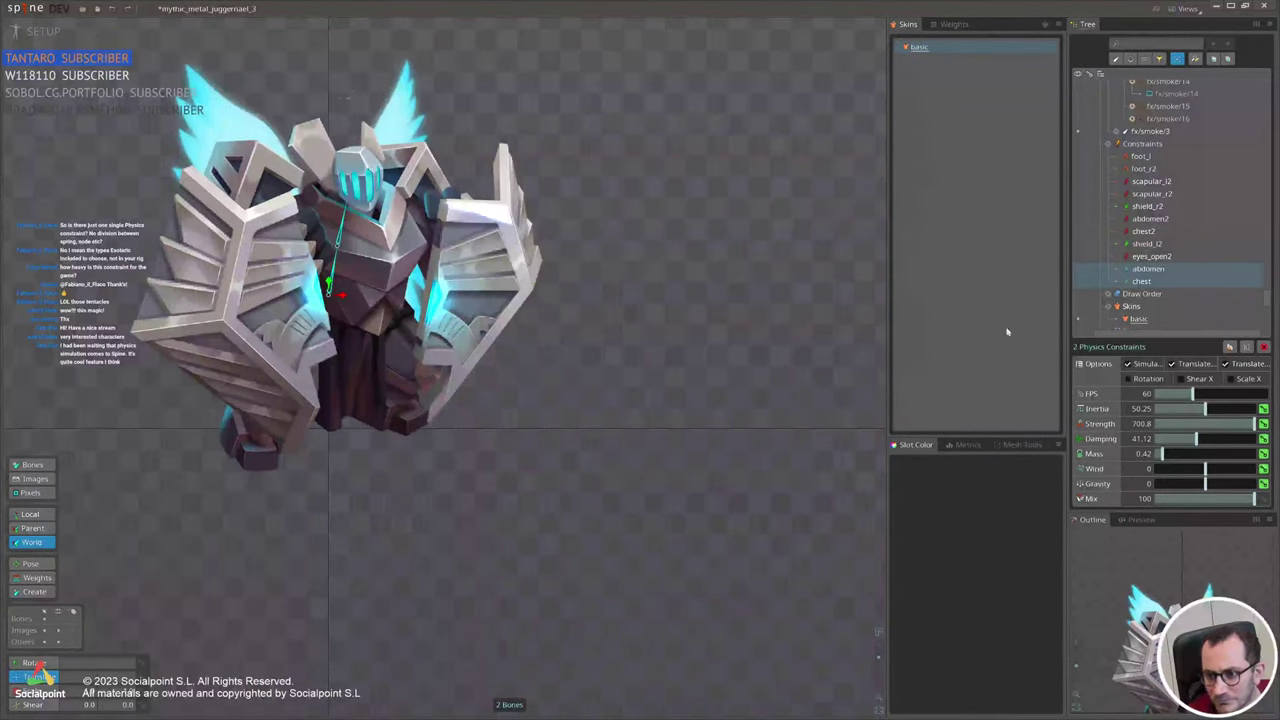
left_click(75, 32)
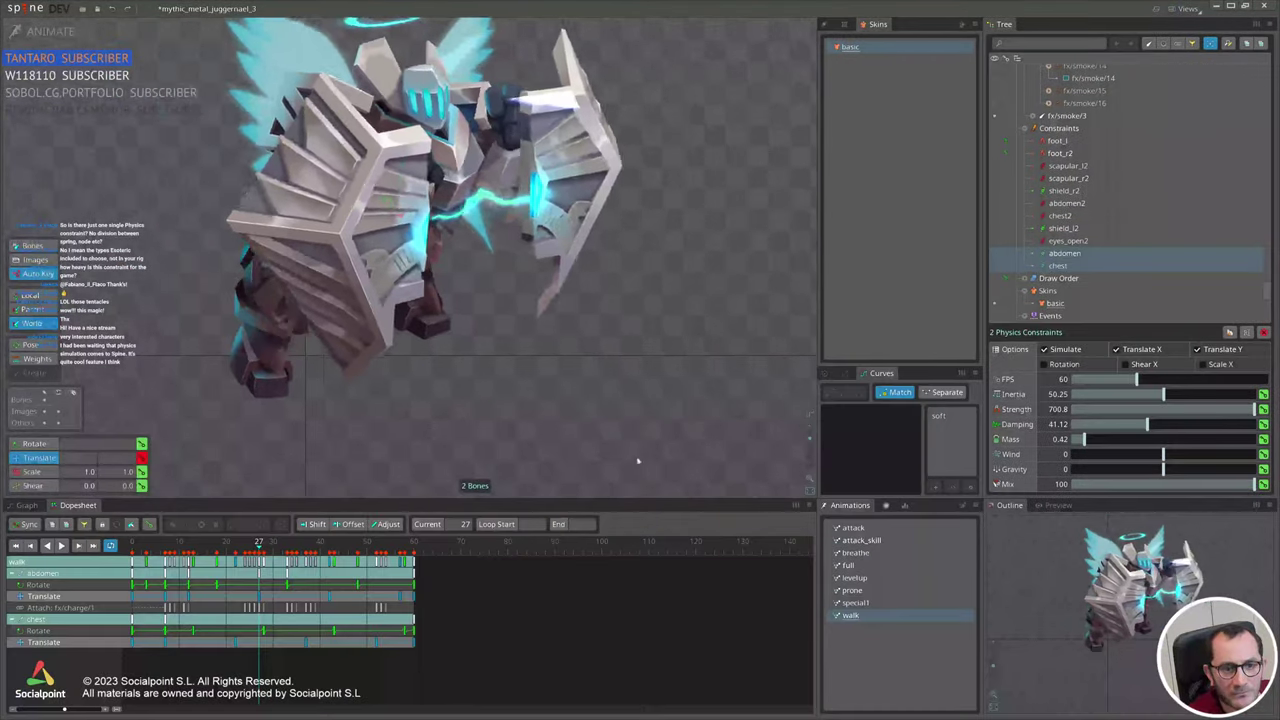
key("d")
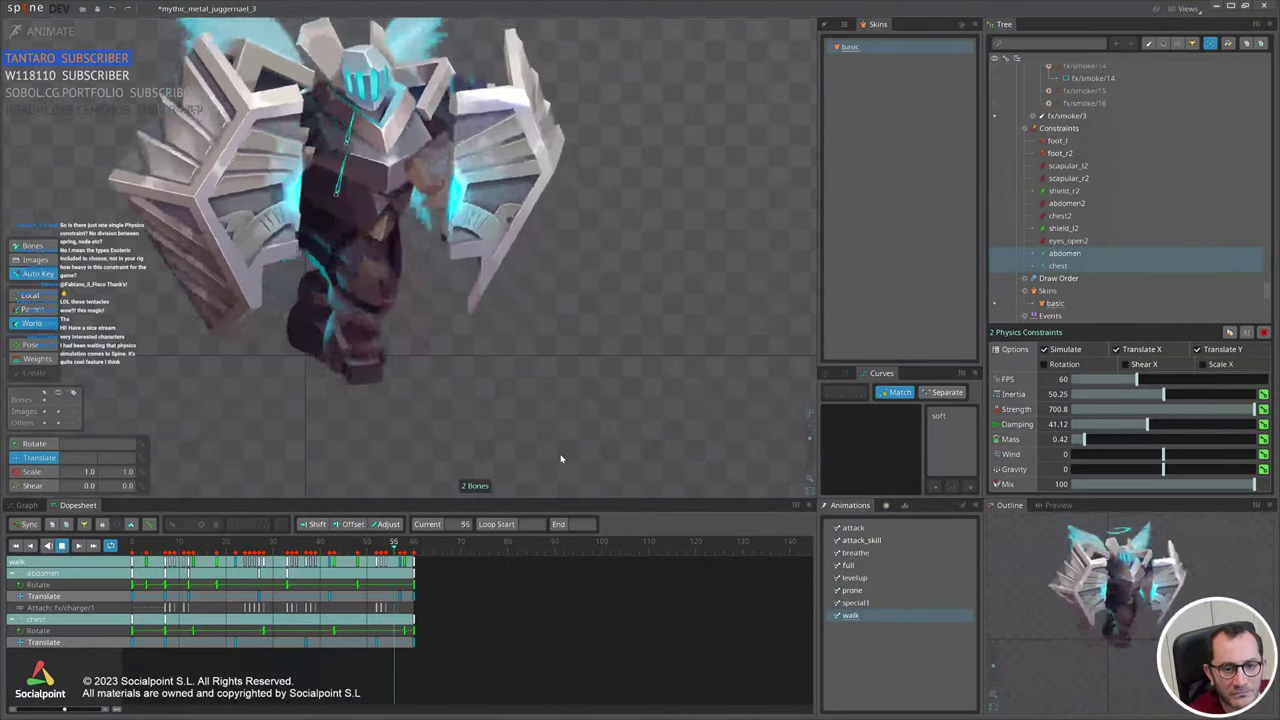
scroll(597, 342, "down", 1)
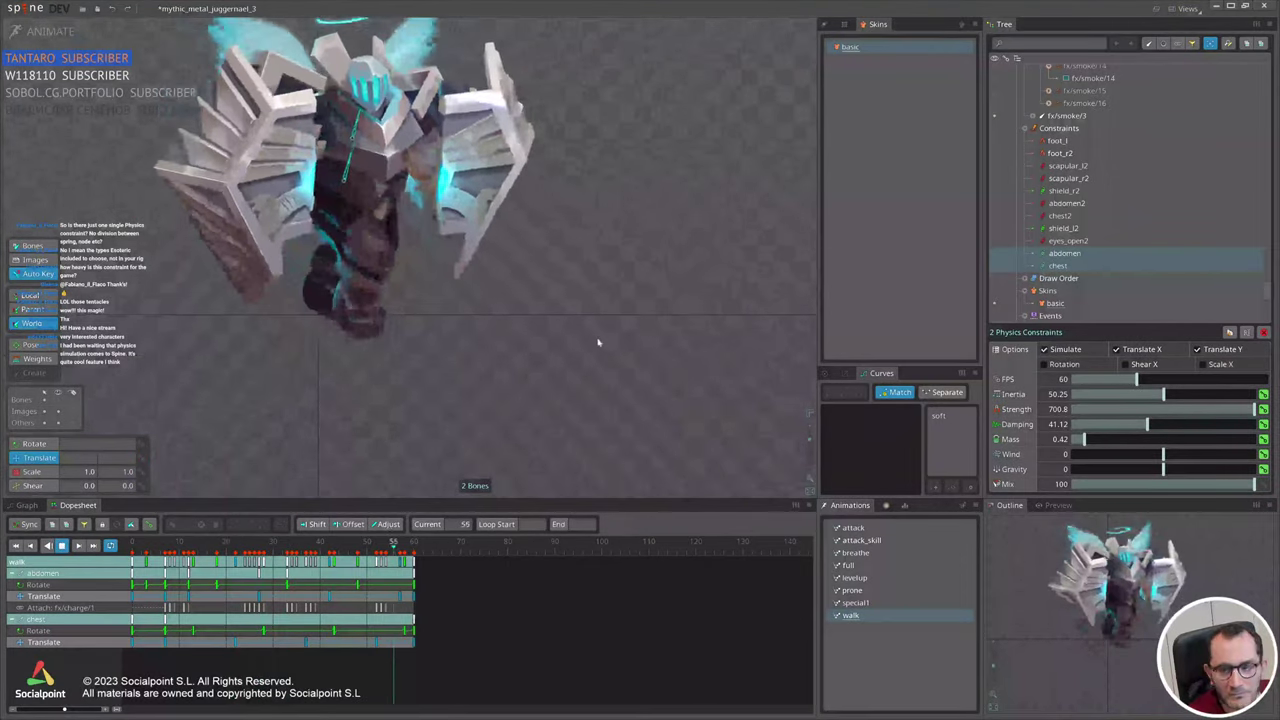
left_click_drag(598, 342, 569, 392)
Clear the constraint selection, stop the walk, and look through the animation's bone keys in the dopesheet.
key("space")
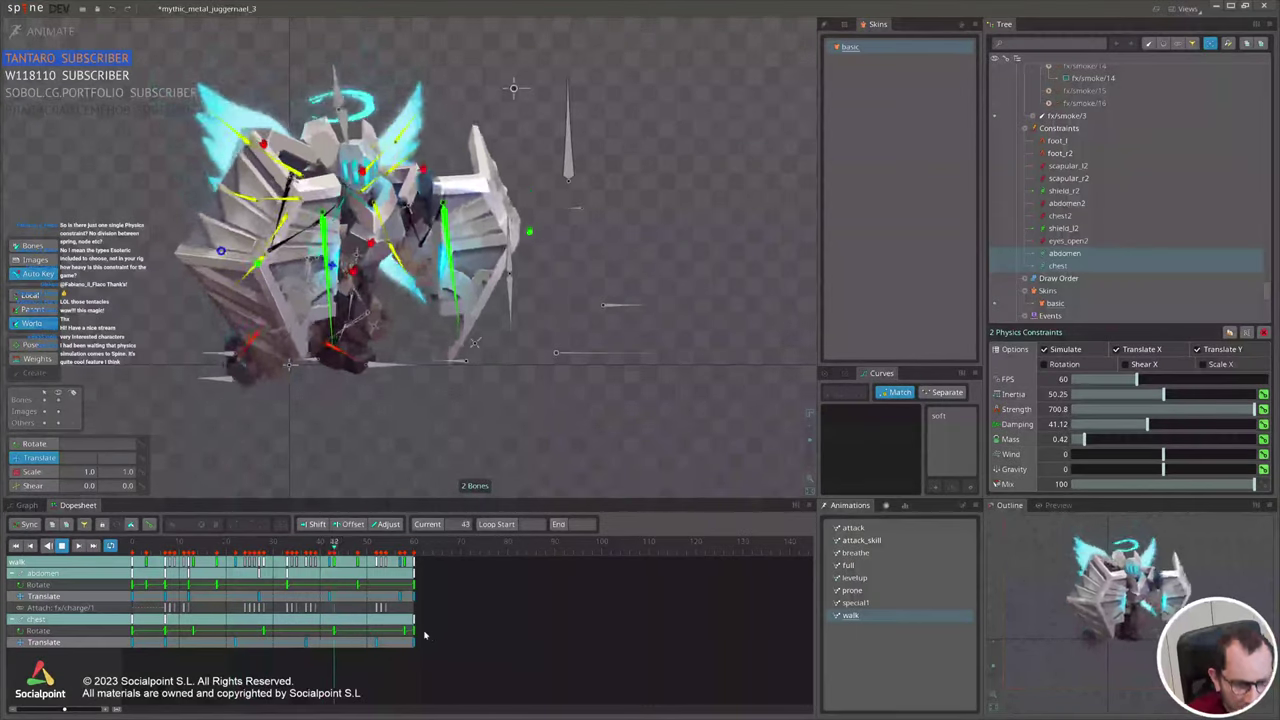
key("space")
scroll(410, 631, "down", 10)
scroll(306, 611, "up", 8)
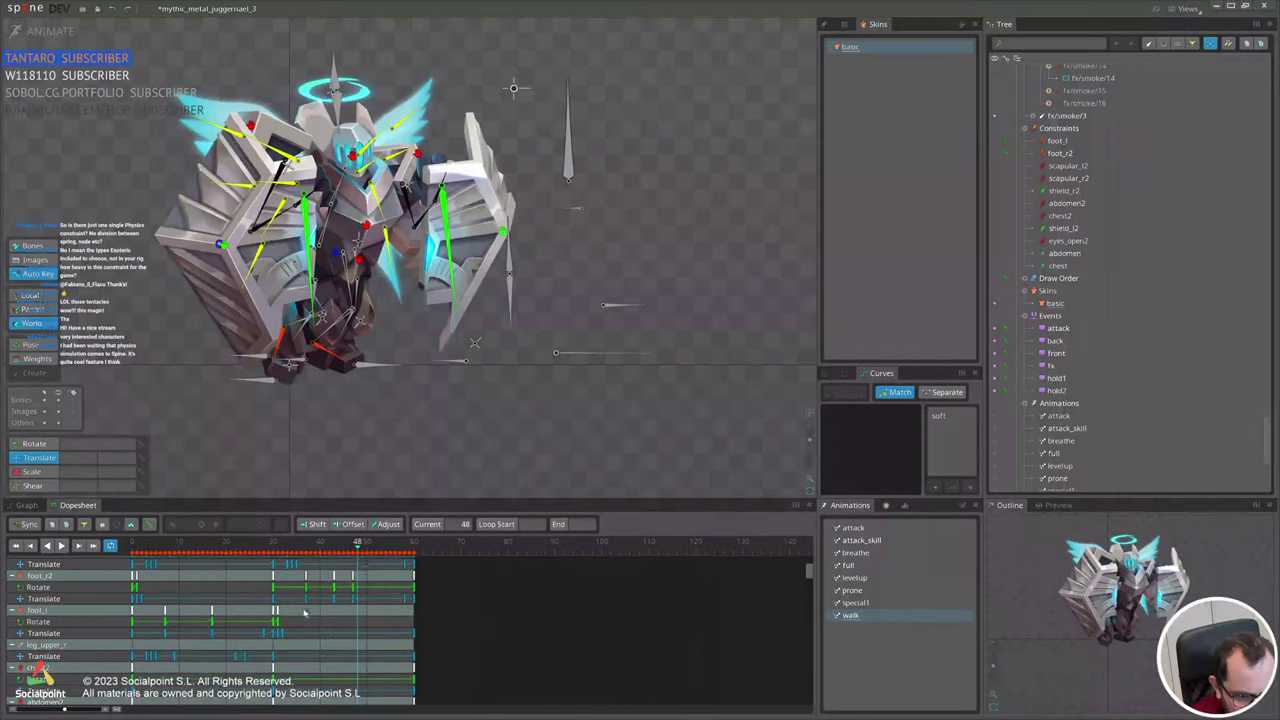
scroll(298, 617, "up", 1)
key("space")
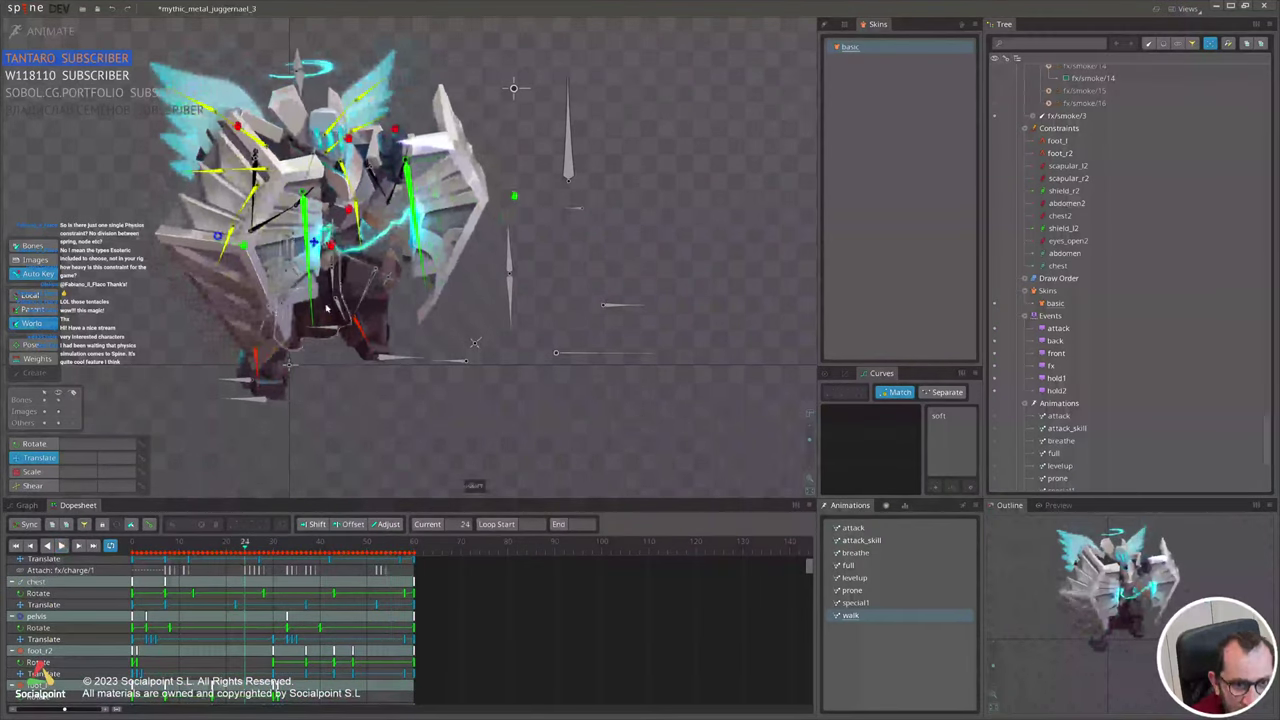
Try deleting all of the pelvis bone's translate keys from the walk animation, and play it back.
left_click(314, 245)
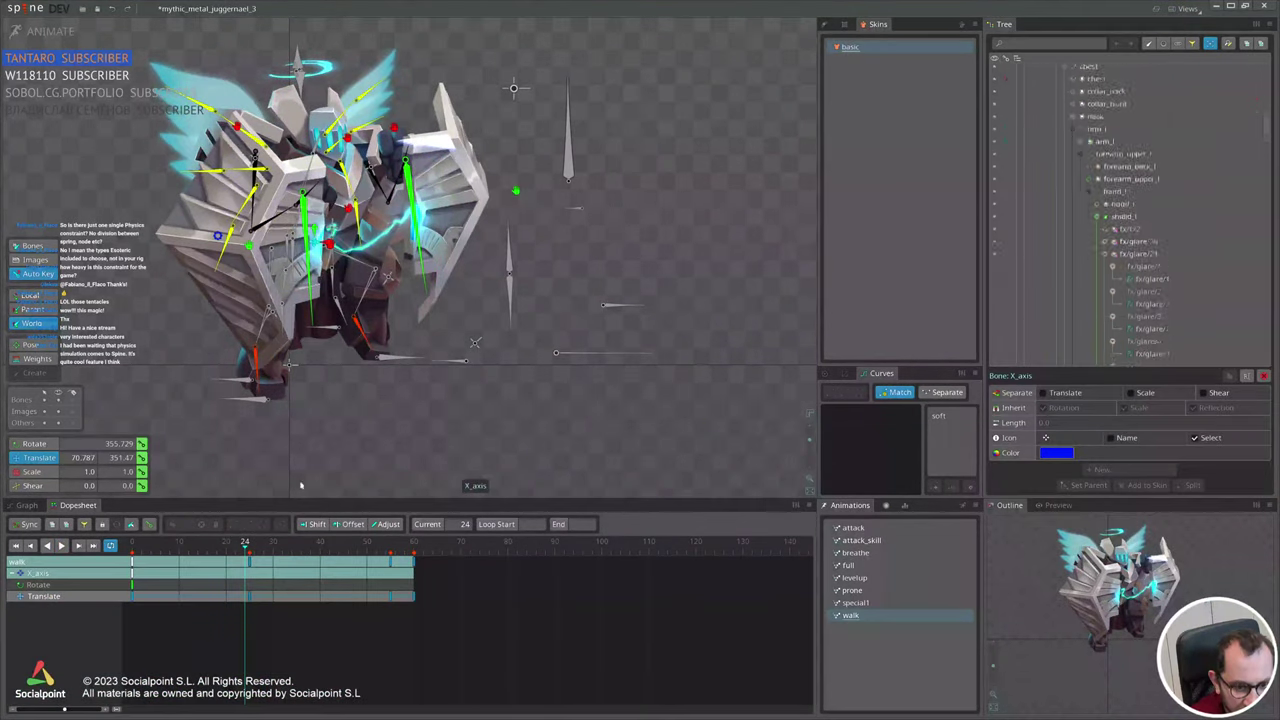
left_click(288, 363)
left_click_drag(317, 607, 107, 608)
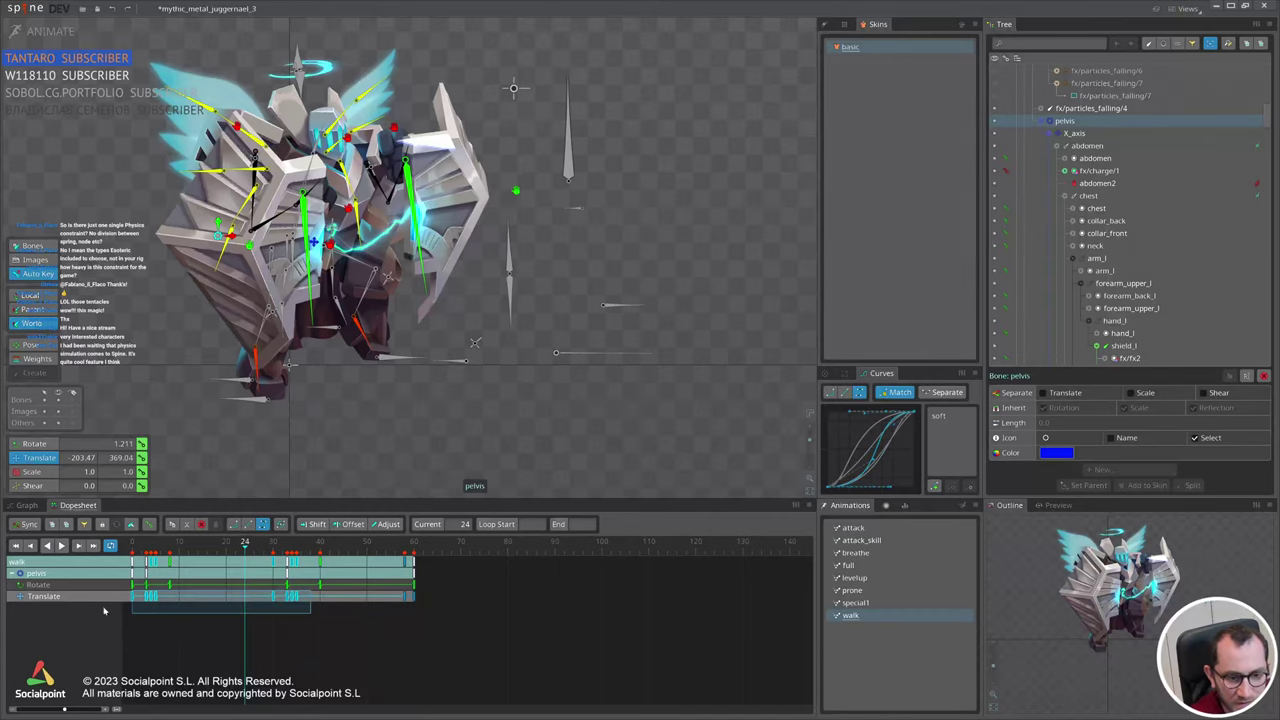
left_click_drag(449, 601, 128, 622)
key("Delete")
key("d")
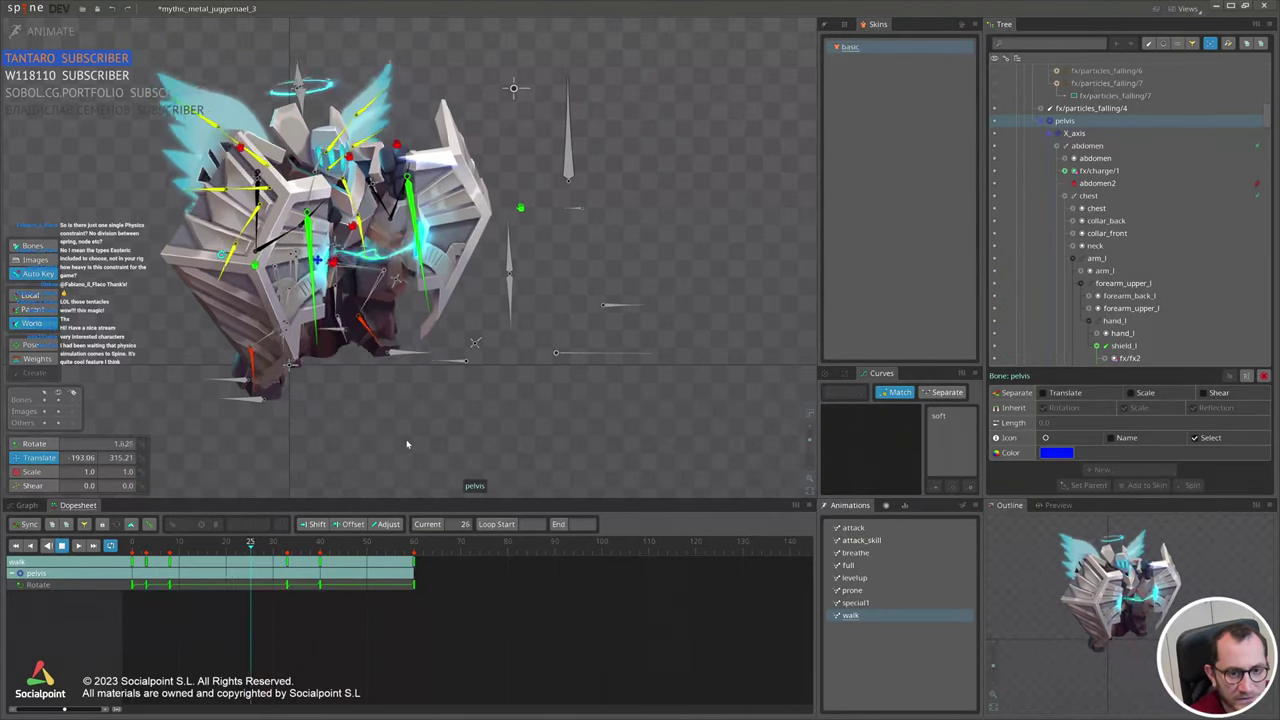
key("d")
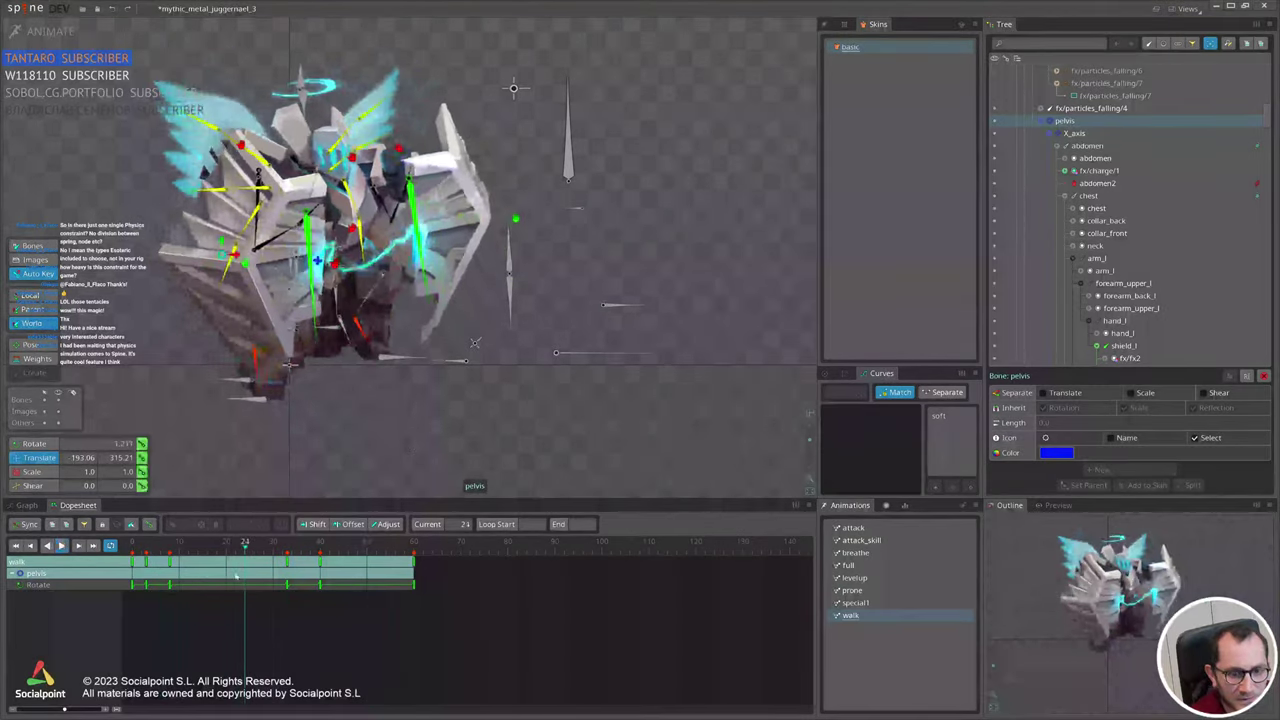
Key the pelvis bone's translation at frame 0 of the walk animation, and replay it.
key("Home")
key("l")
key("l")
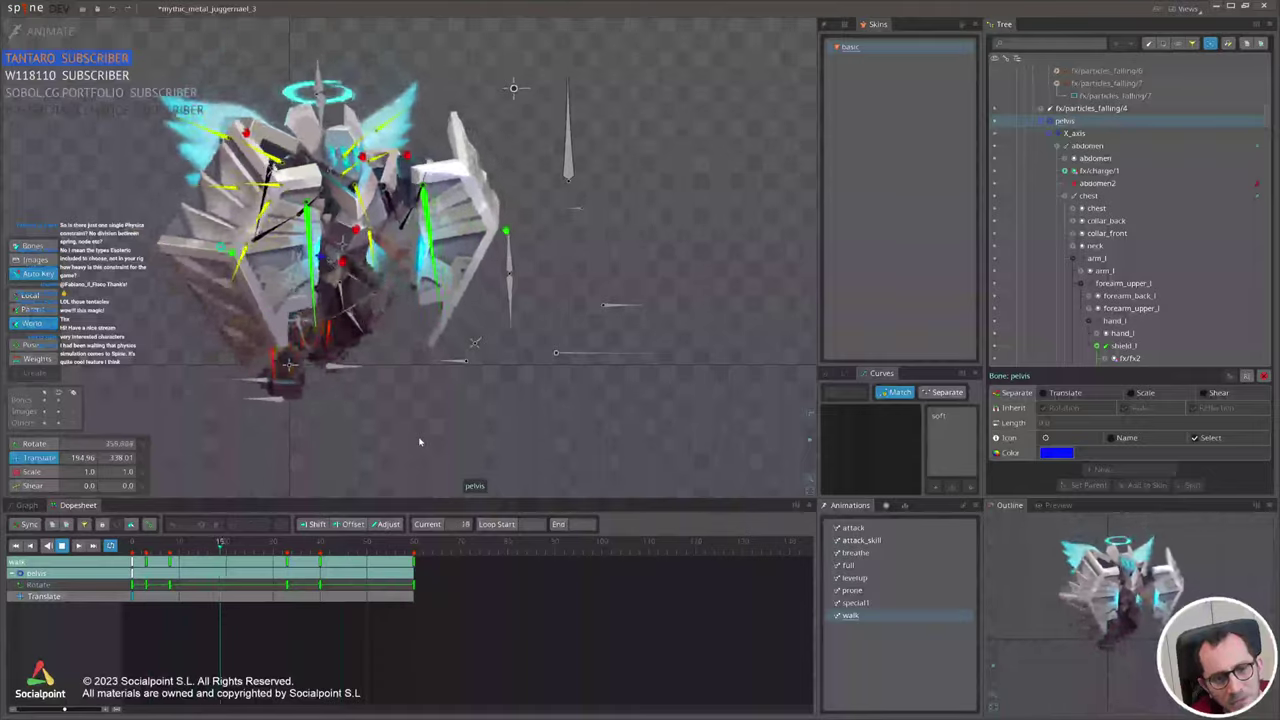
scroll(405, 382, "up", 5)
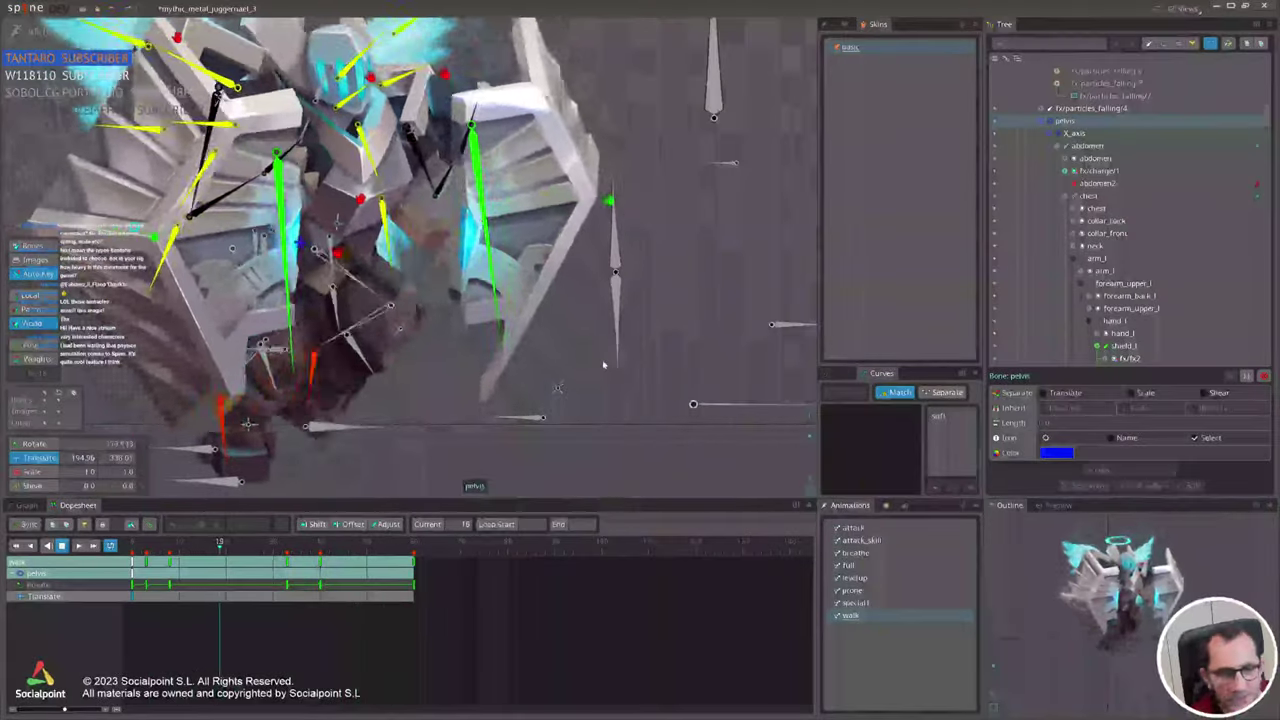
scroll(600, 366, "down", 2)
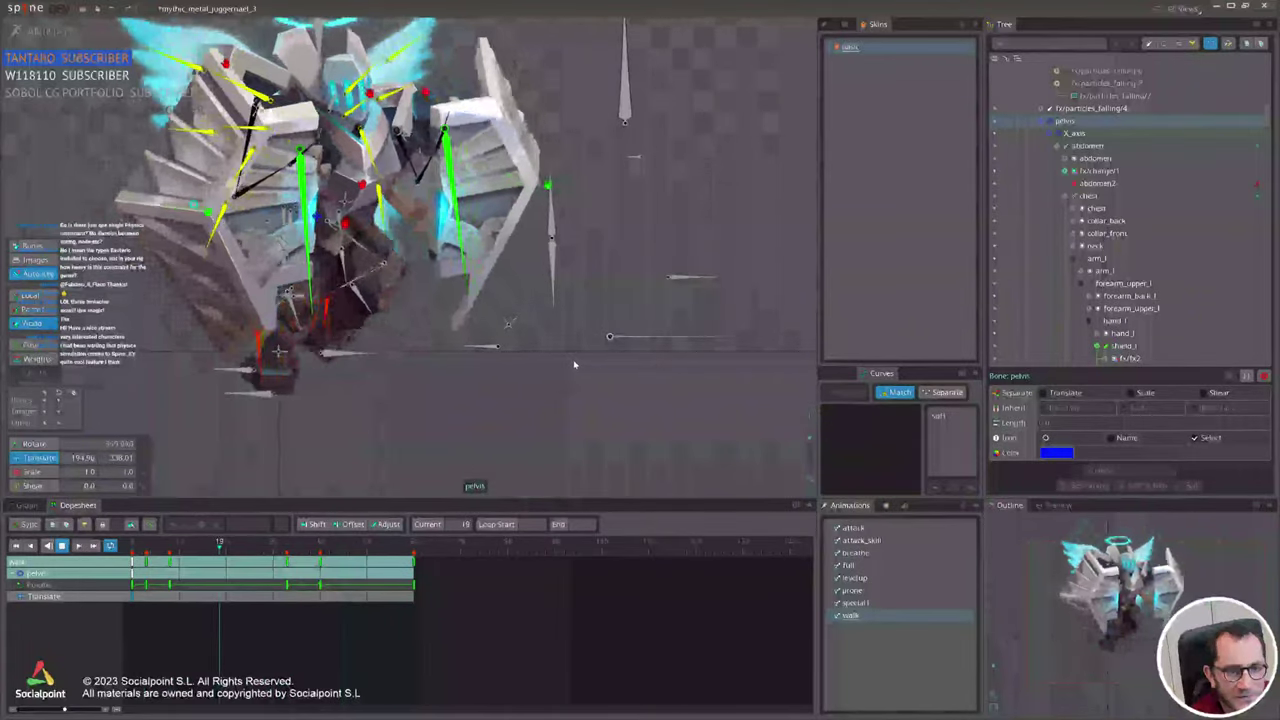
key("d")
In setup mode, dock the Preview view beside the editor viewport and widen it.
left_click(57, 37)
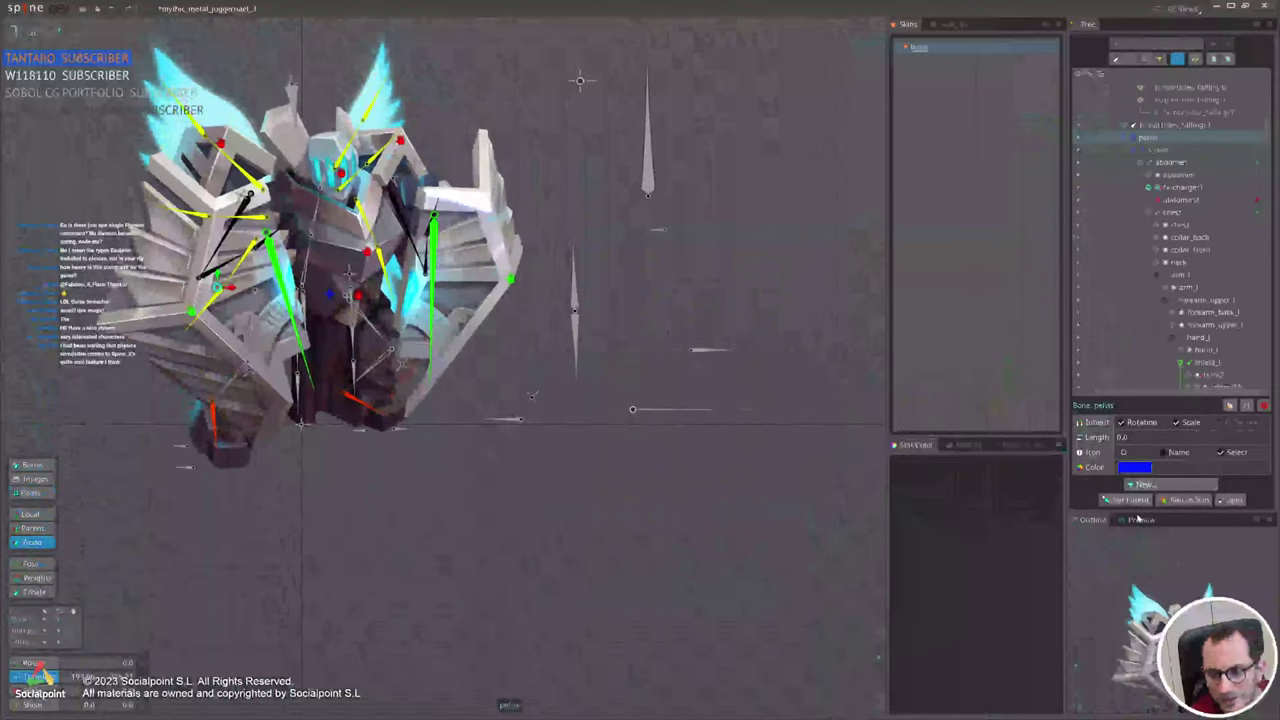
left_click_drag(635, 280, 608, 267)
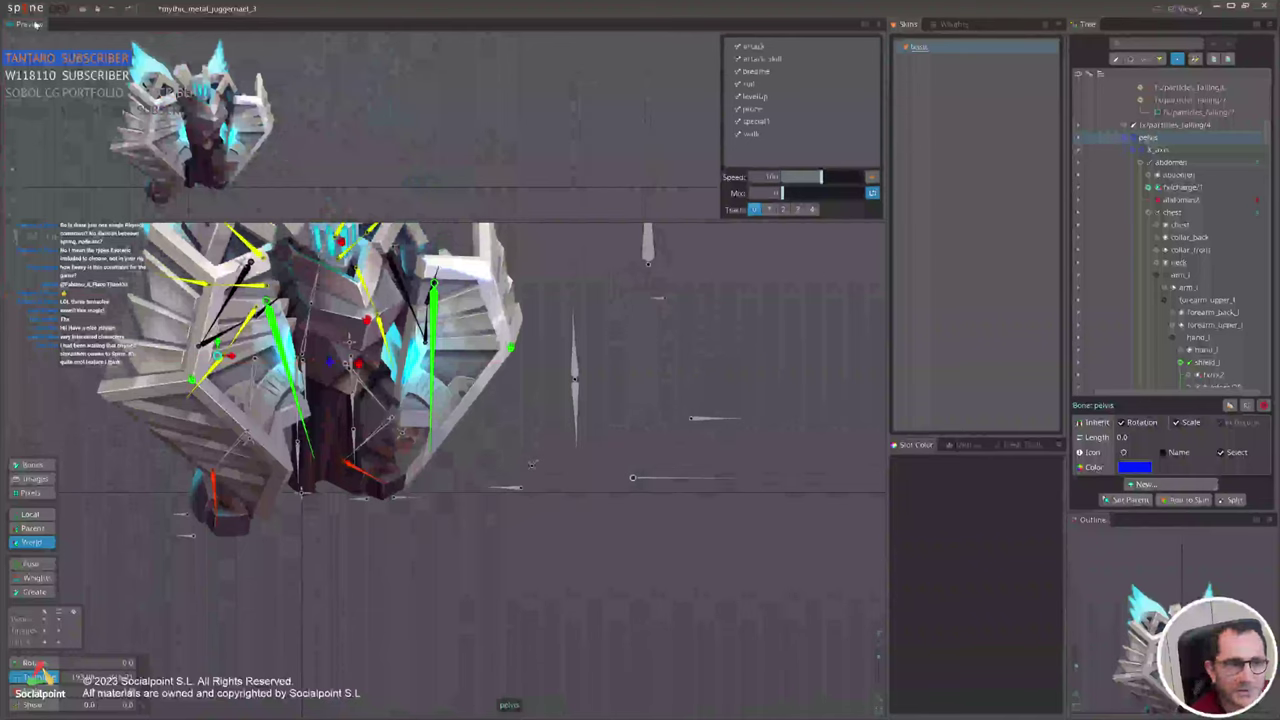
left_click_drag(728, 321, 728, 317)
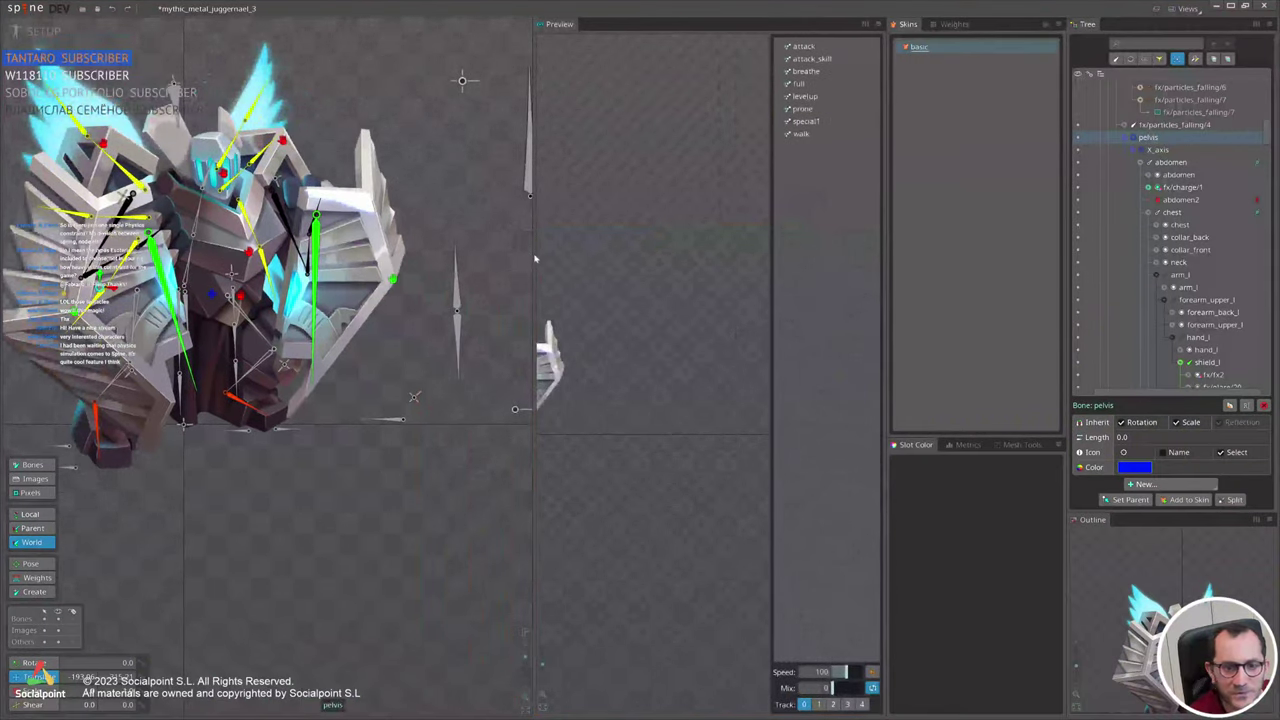
left_click_drag(535, 259, 323, 262)
Frame the character in both the editor and Preview views, and play the walk animation in the preview.
scroll(440, 377, "up", 3)
left_click_drag(352, 388, 544, 295)
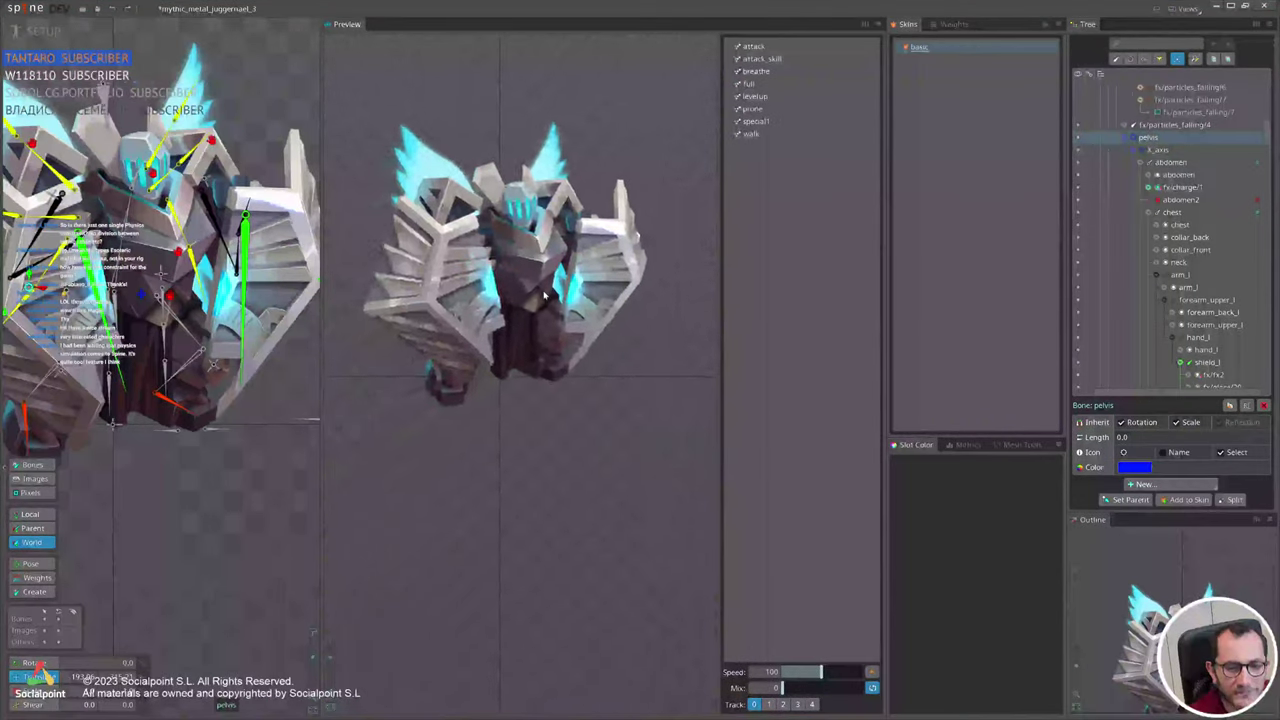
scroll(543, 297, "up", 2)
scroll(194, 388, "down", 3)
left_click_drag(194, 388, 222, 366)
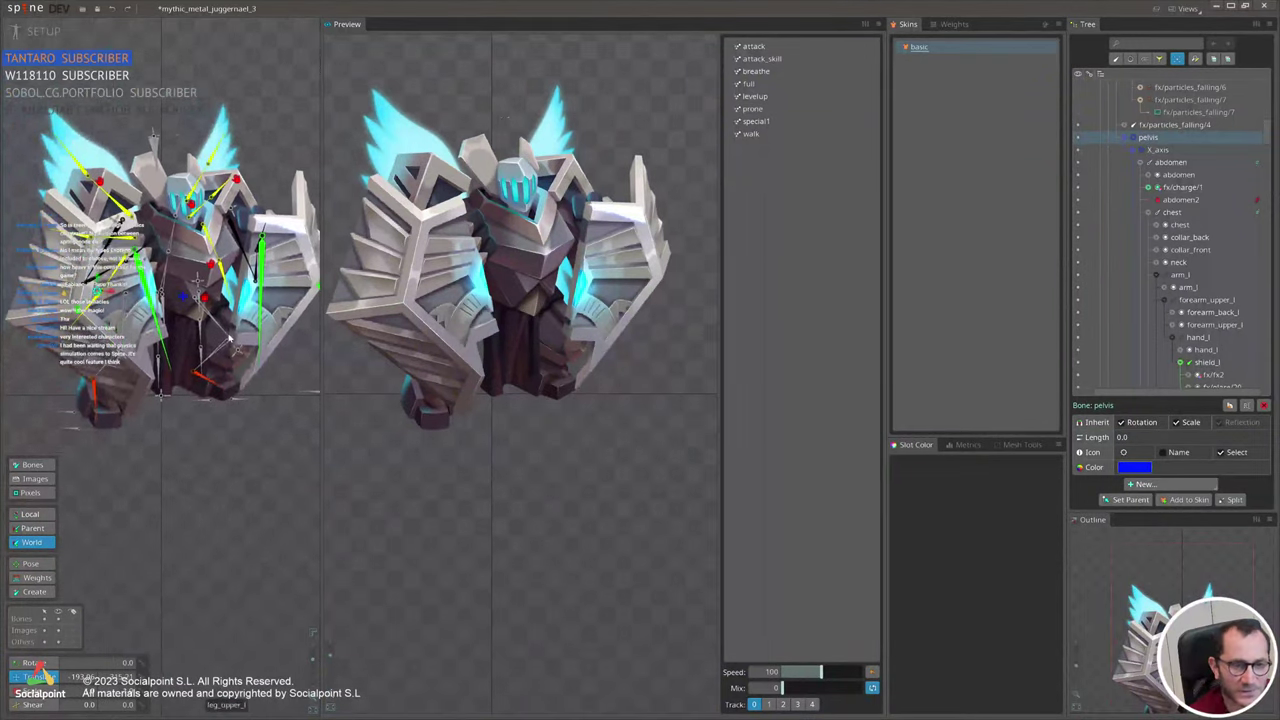
left_click(779, 134)
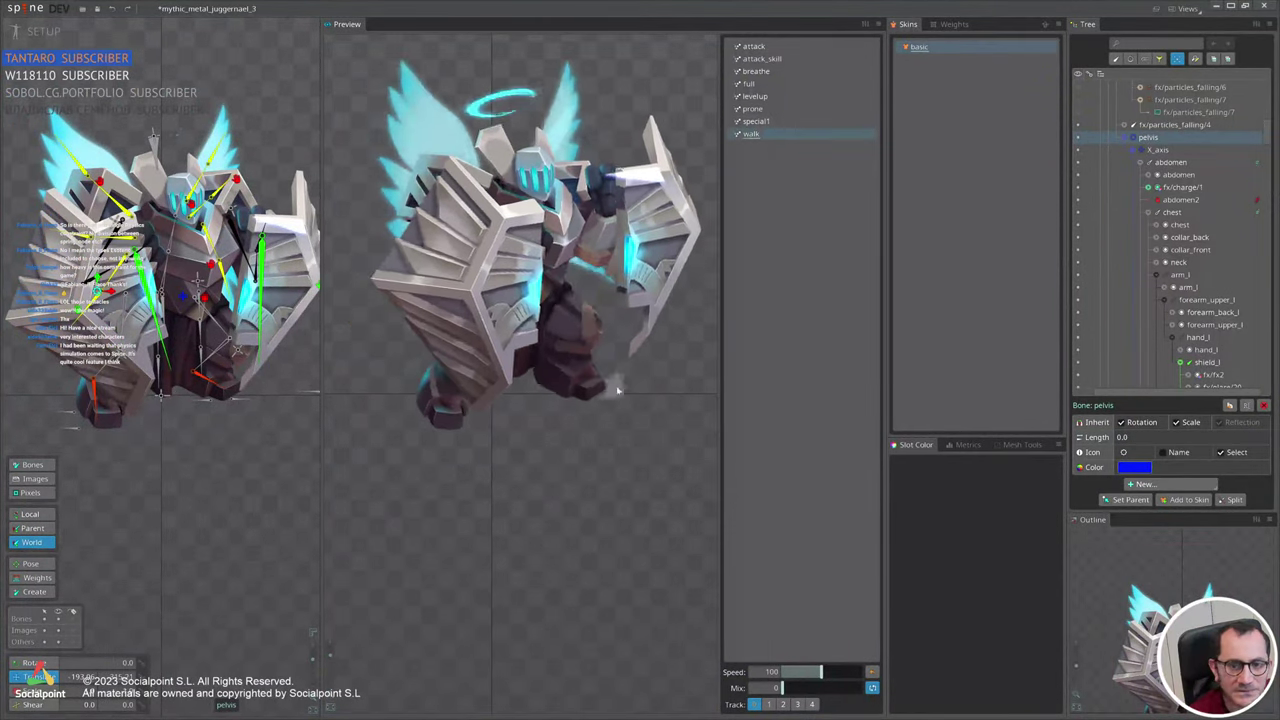
In animate mode, dock the Preview view beside the viewport and play the walk to compare both views.
left_click(48, 31)
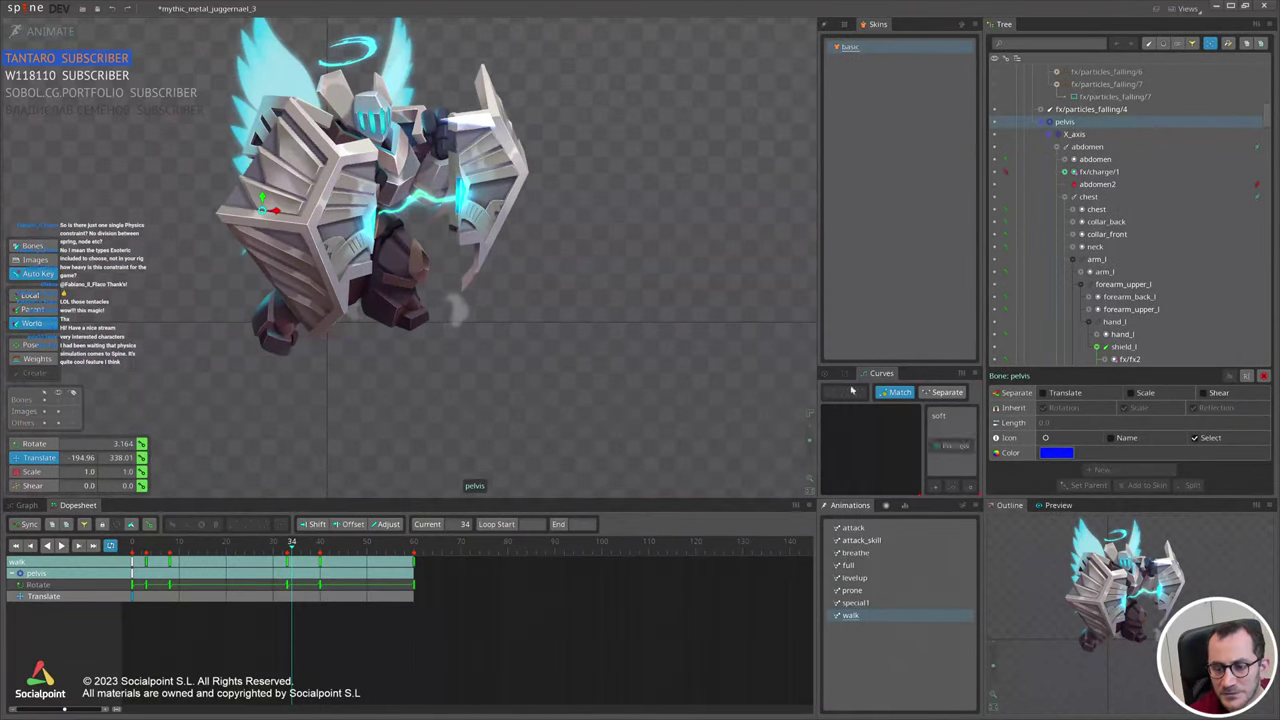
left_click_drag(660, 247, 655, 250)
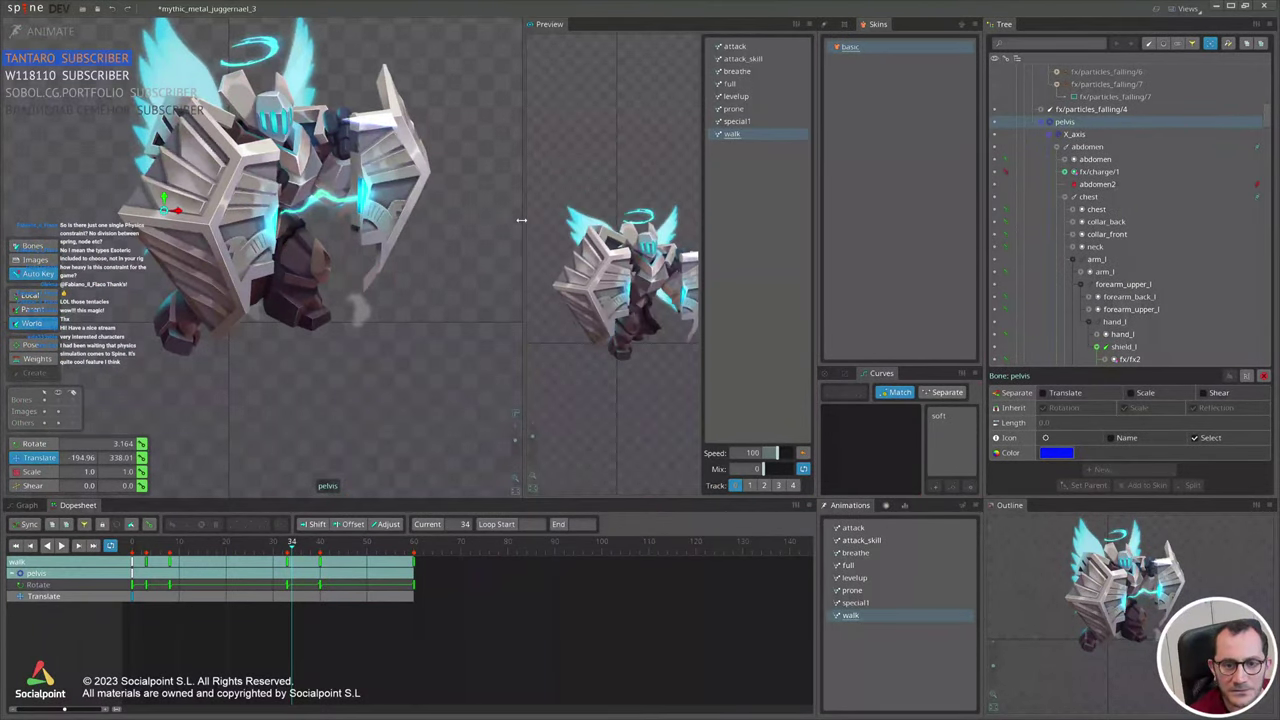
scroll(424, 237, "up", 5)
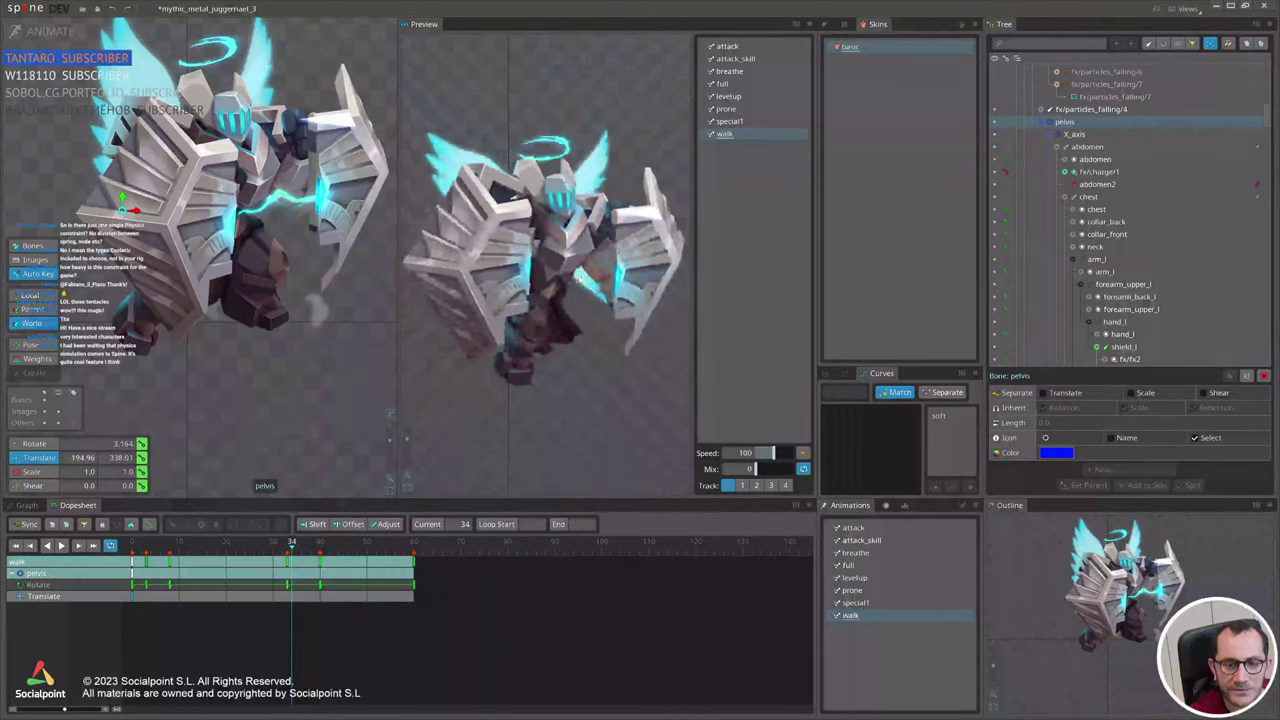
left_click_drag(306, 364, 289, 343)
key("d")
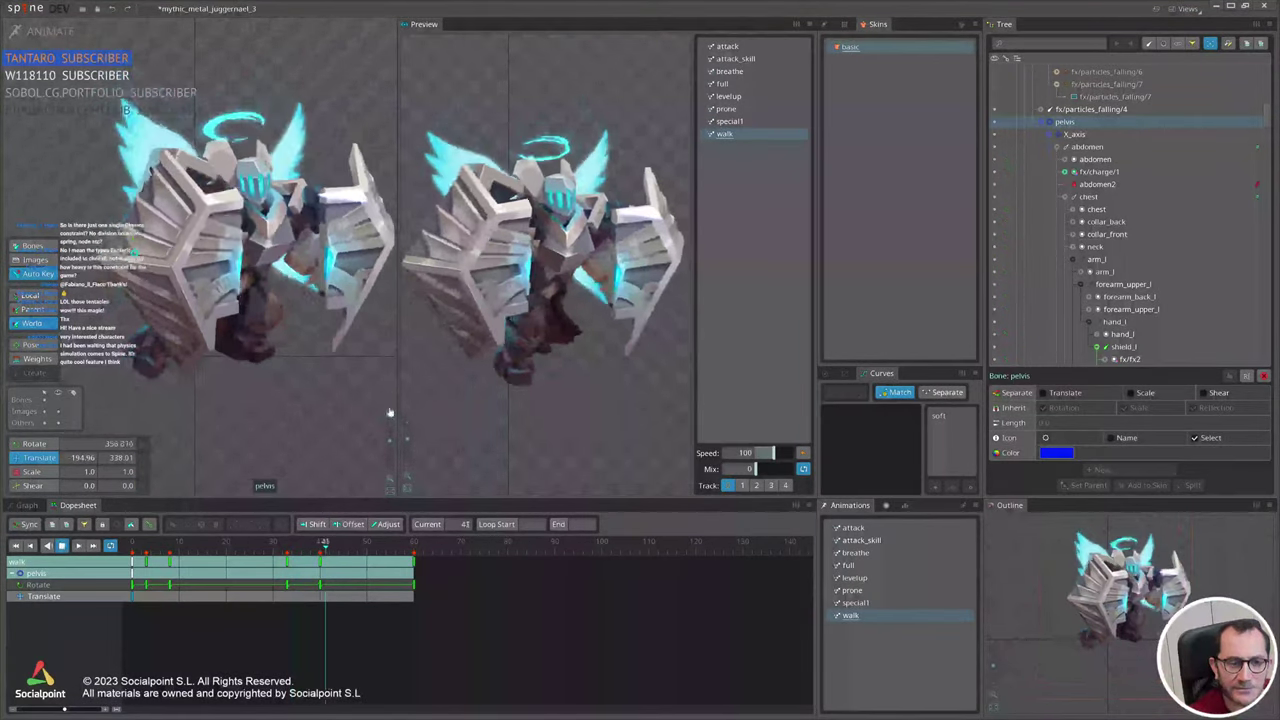
key("space")
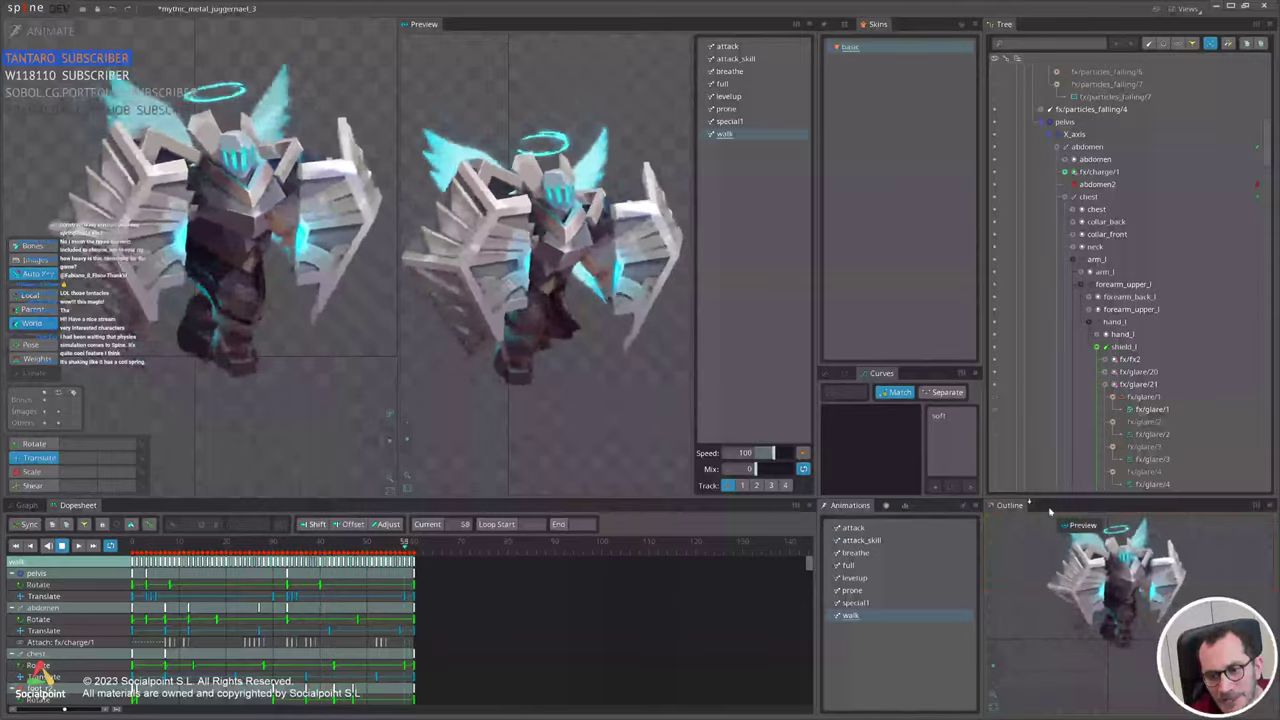
Dock the Preview view back alongside the Outline view in both animate and setup modes.
left_click_drag(1050, 511, 1055, 508)
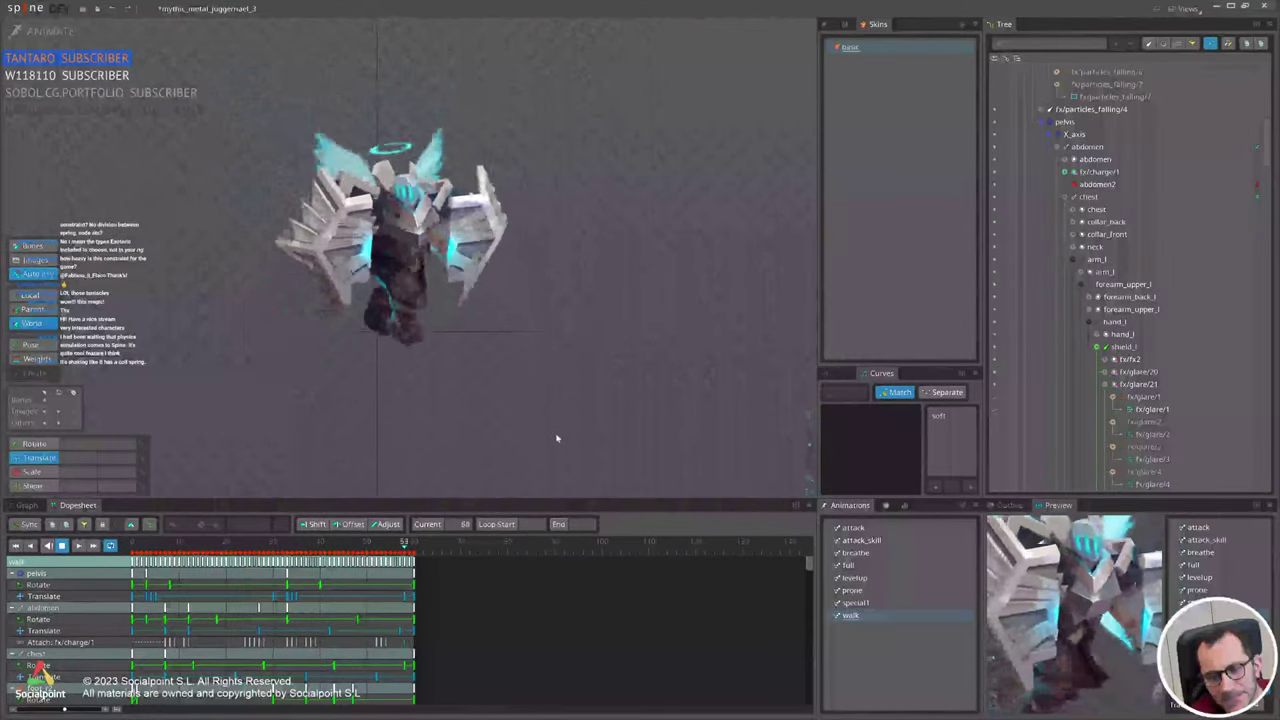
left_click(44, 32)
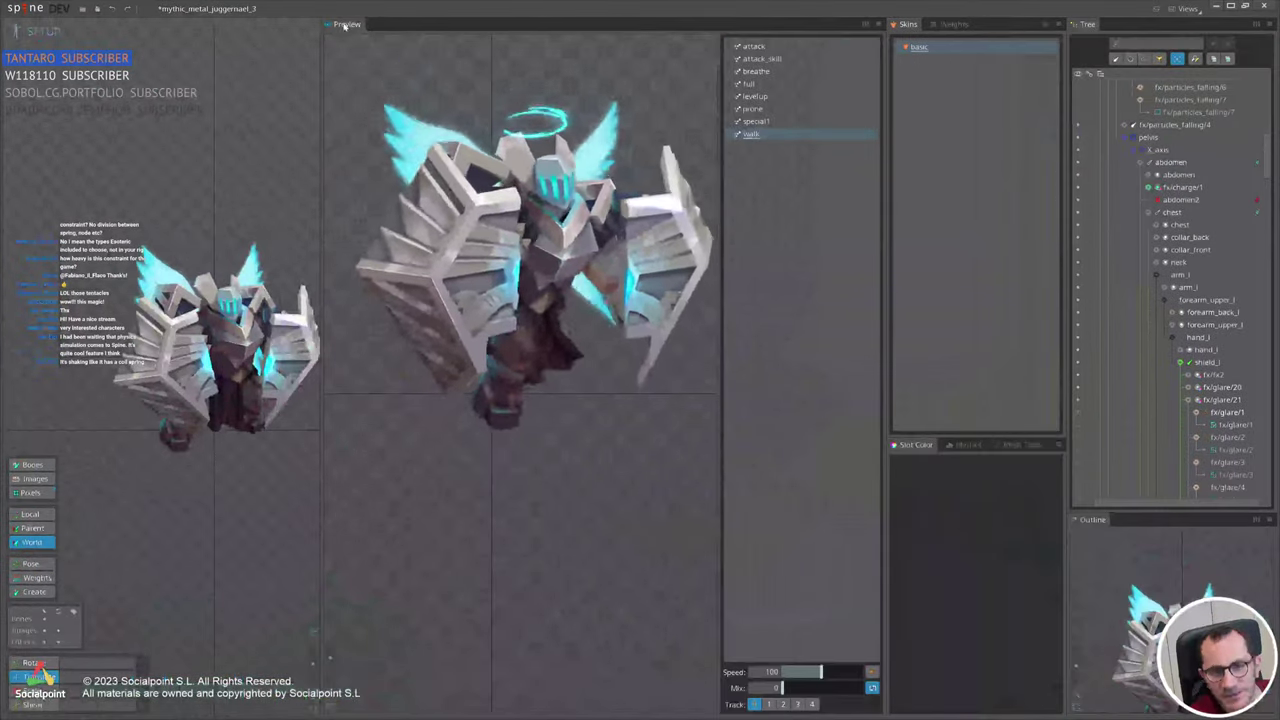
left_click_drag(346, 25, 1128, 528)
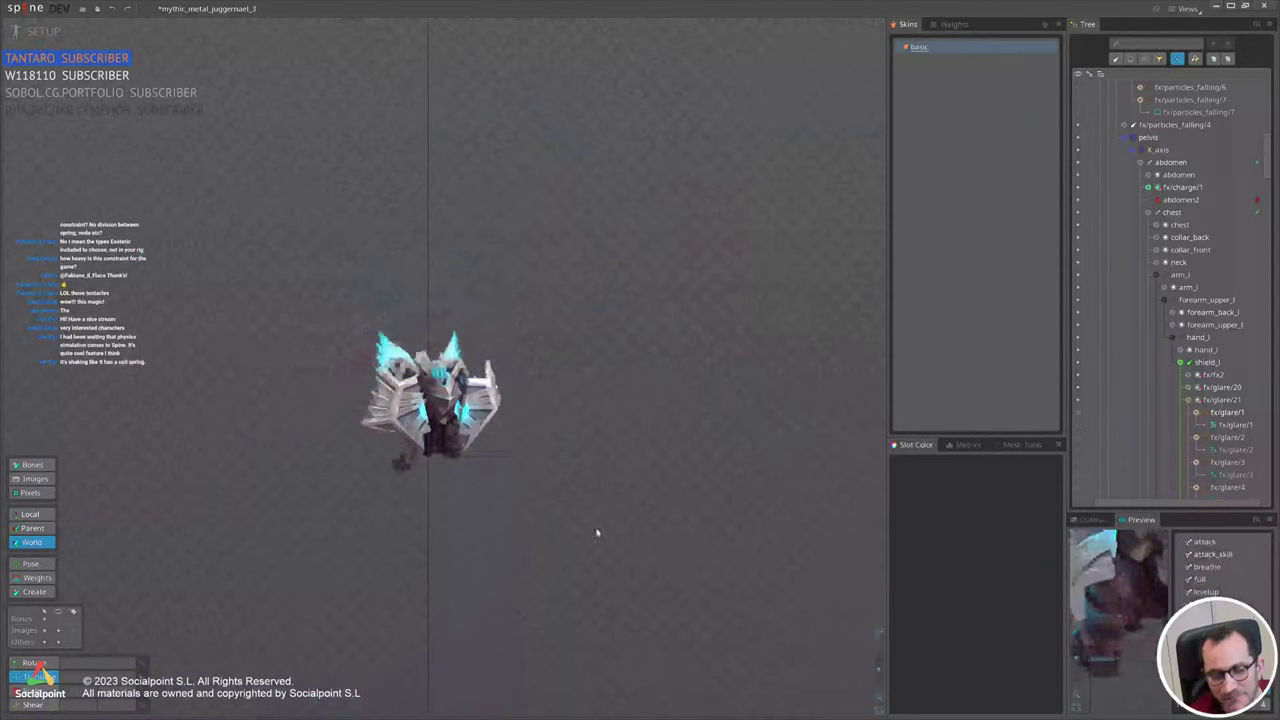
scroll(540, 531, "up", 3)
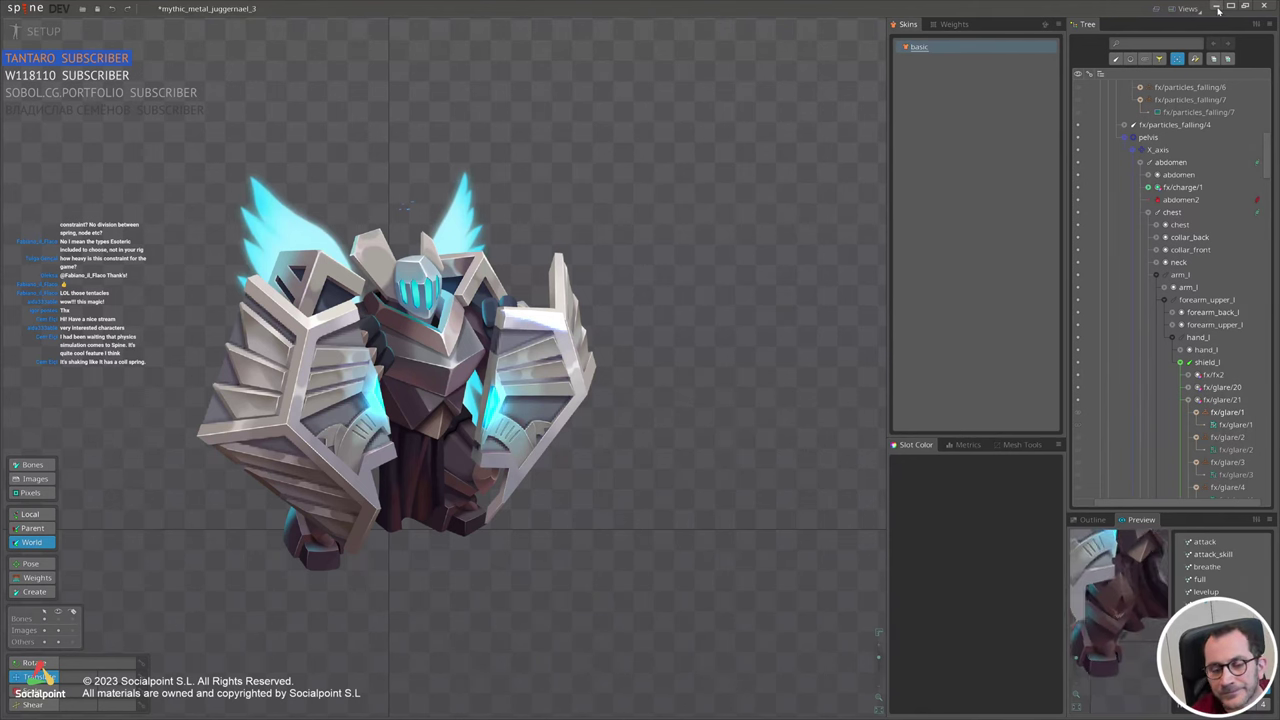
Switch to the Spine window with the mythic-fire-k911_3 project.
key("alt+Tab")
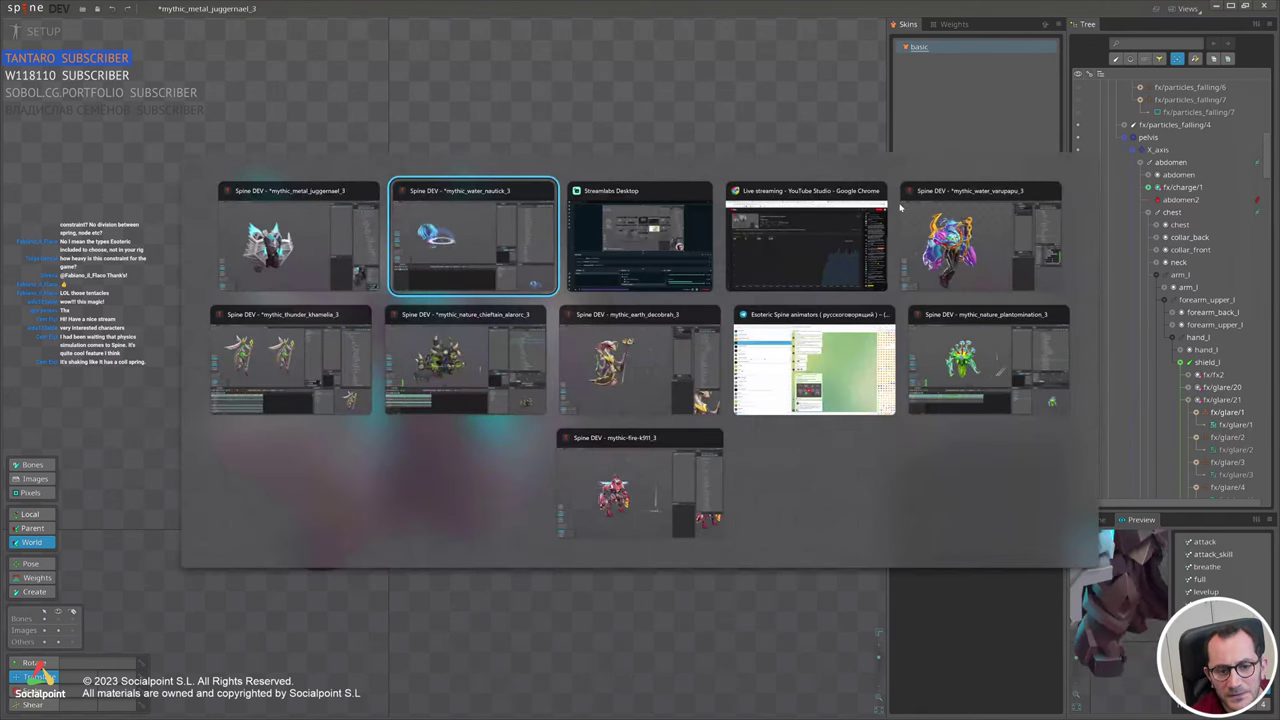
key("alt+Tab")
key("alt+Tab")
key("alt+Tab")
key("alt+Tab")
key("alt+Tab")
key("alt+Tab")
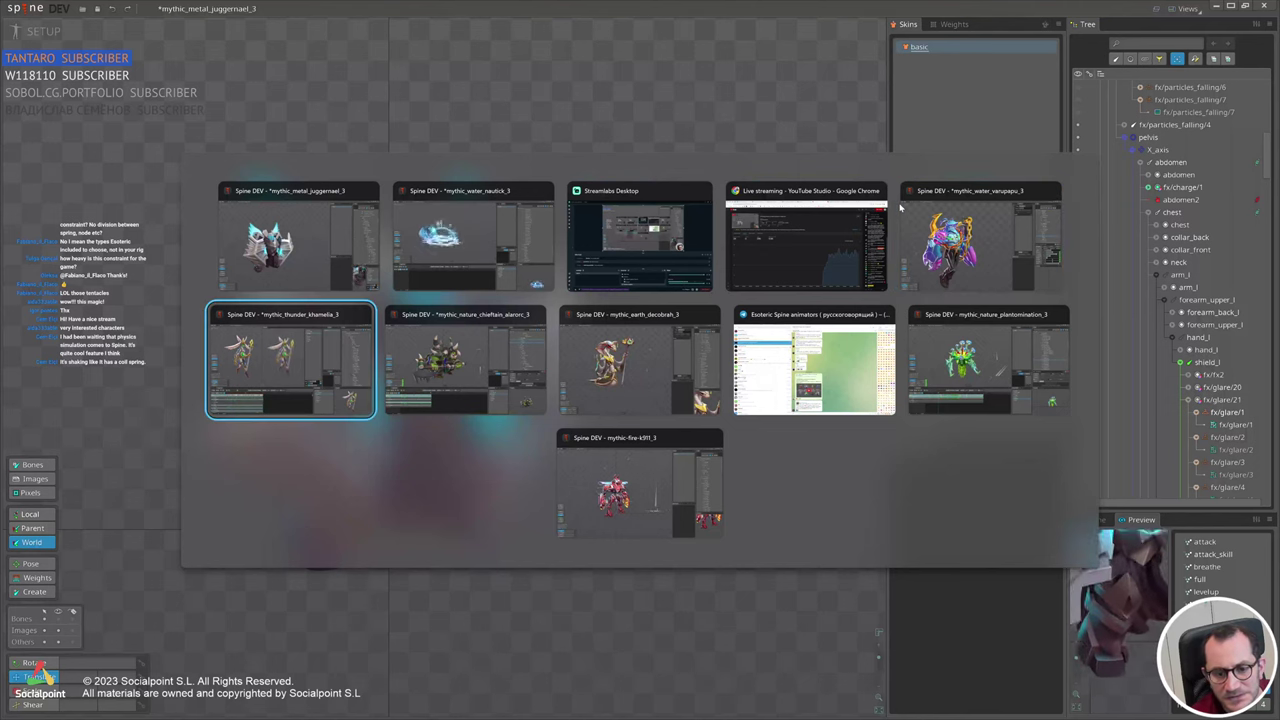
key("alt+Tab")
key("alt+Tab")
key("alt+Tab")
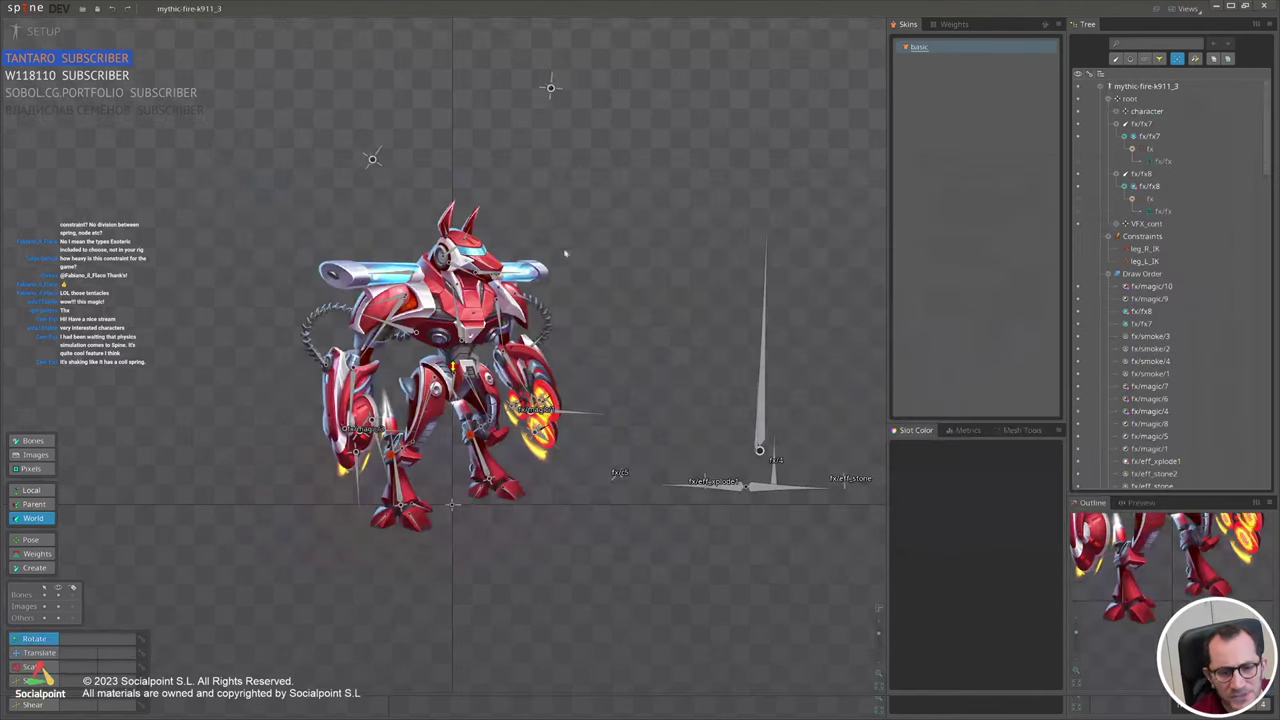
Frame the red robot and switch its project to animate mode.
scroll(462, 318, "up", 2)
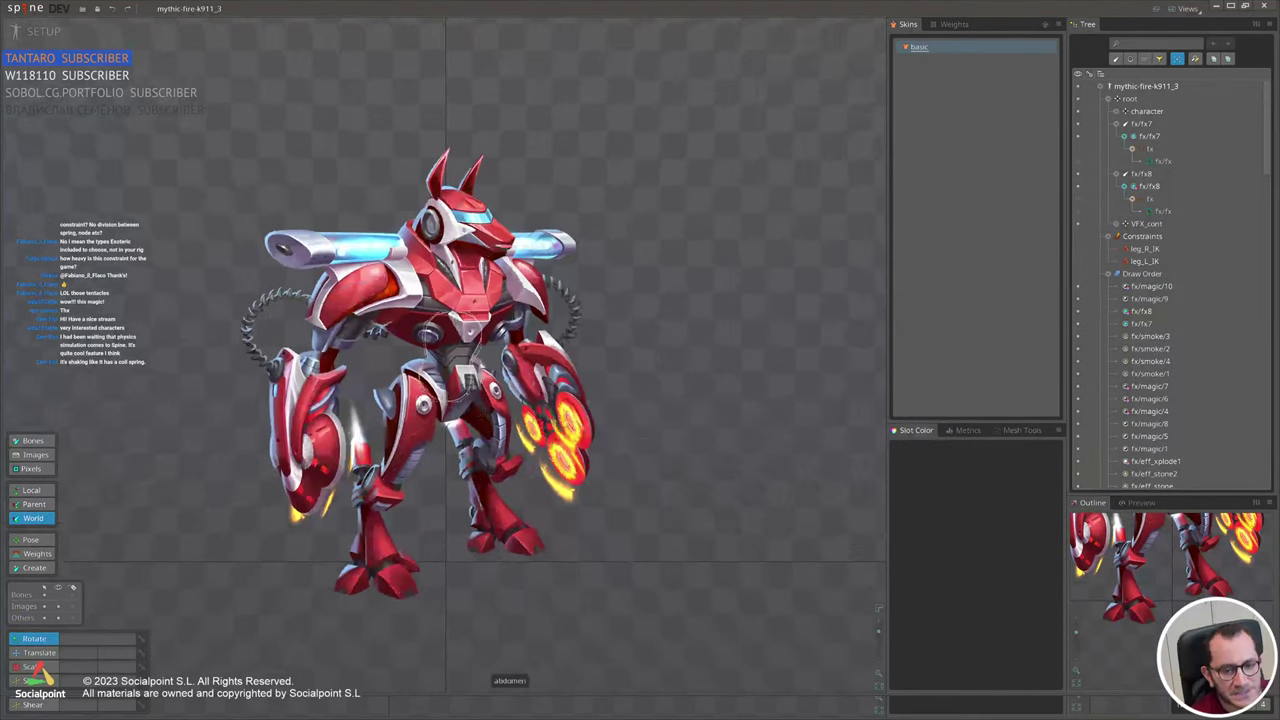
left_click_drag(698, 384, 597, 350)
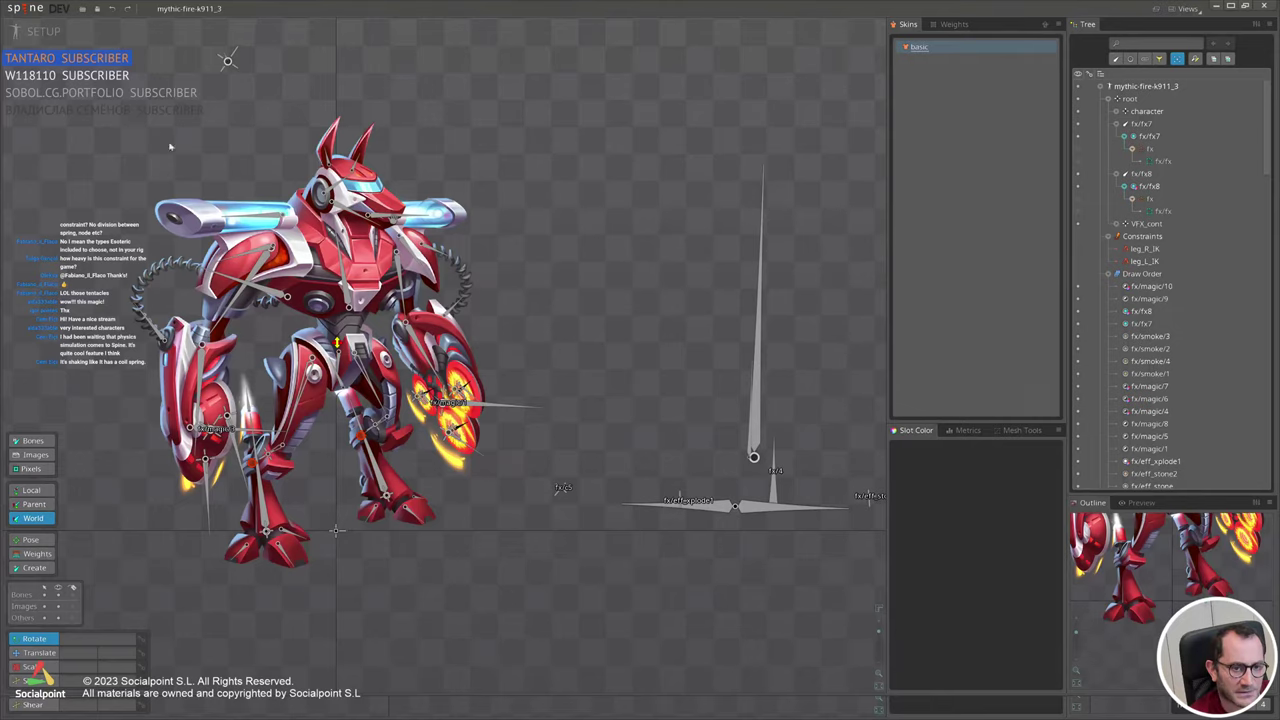
left_click(43, 32)
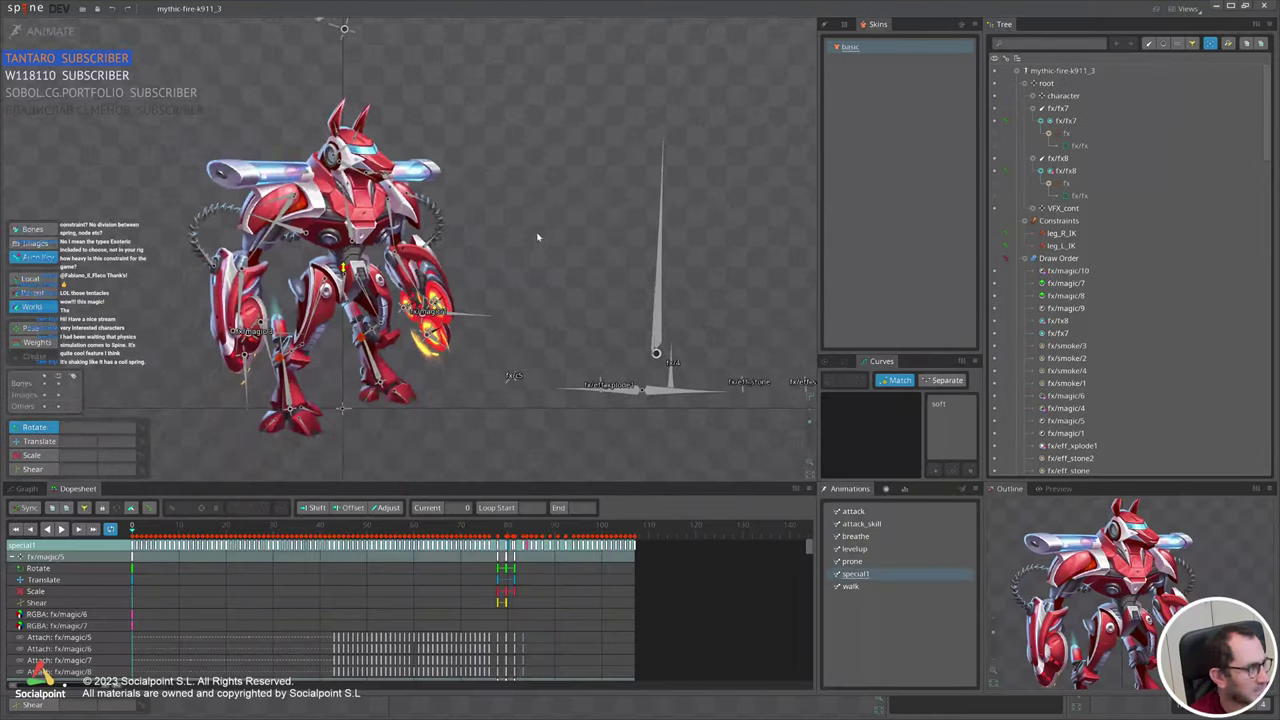
Play the robot's walk and special1 animations to review how its cables move.
left_click(855, 587)
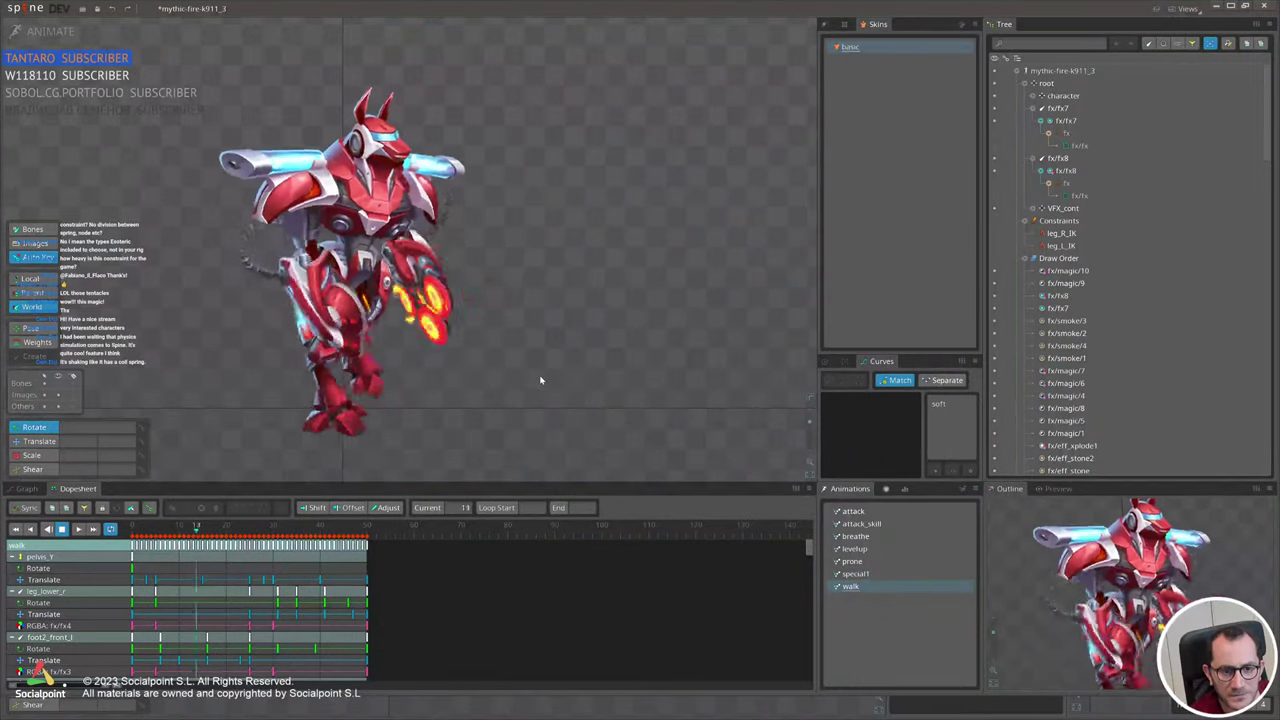
left_click(868, 574)
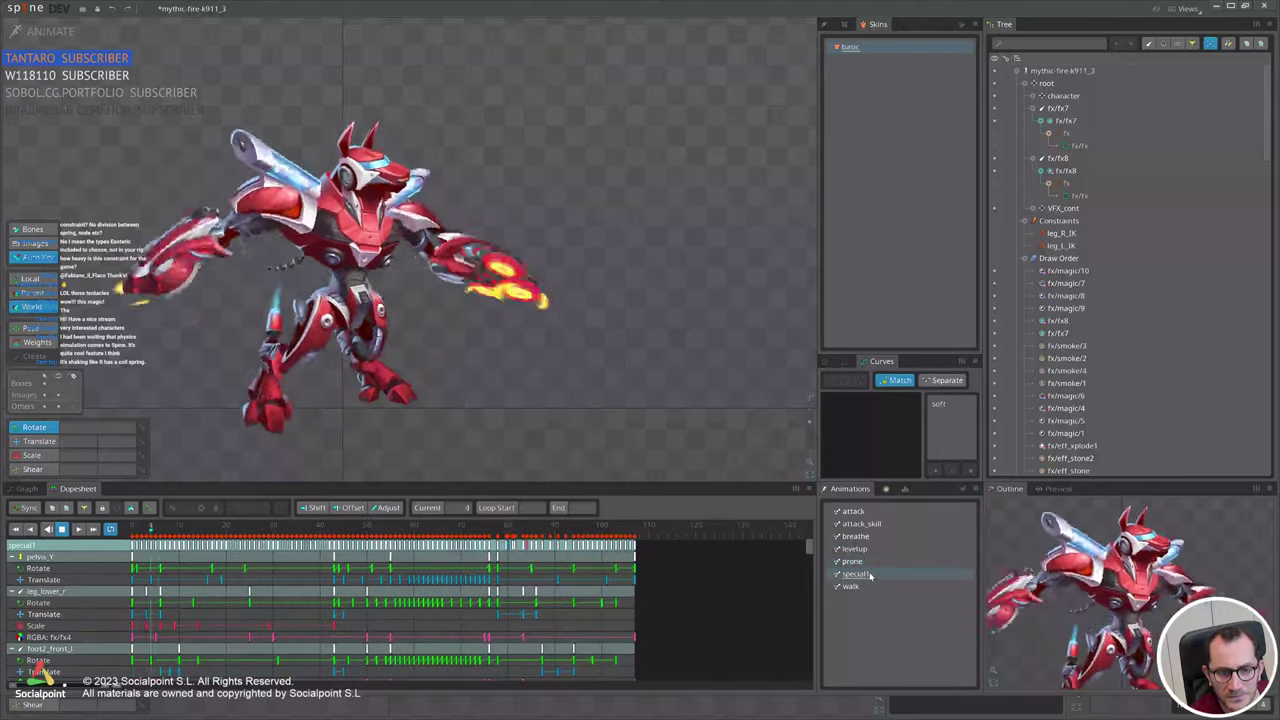
In setup mode, add a rotation physics constraint to the forearm_front_r2 bone with strength 250.8 and damping 28.93.
left_click(27, 34)
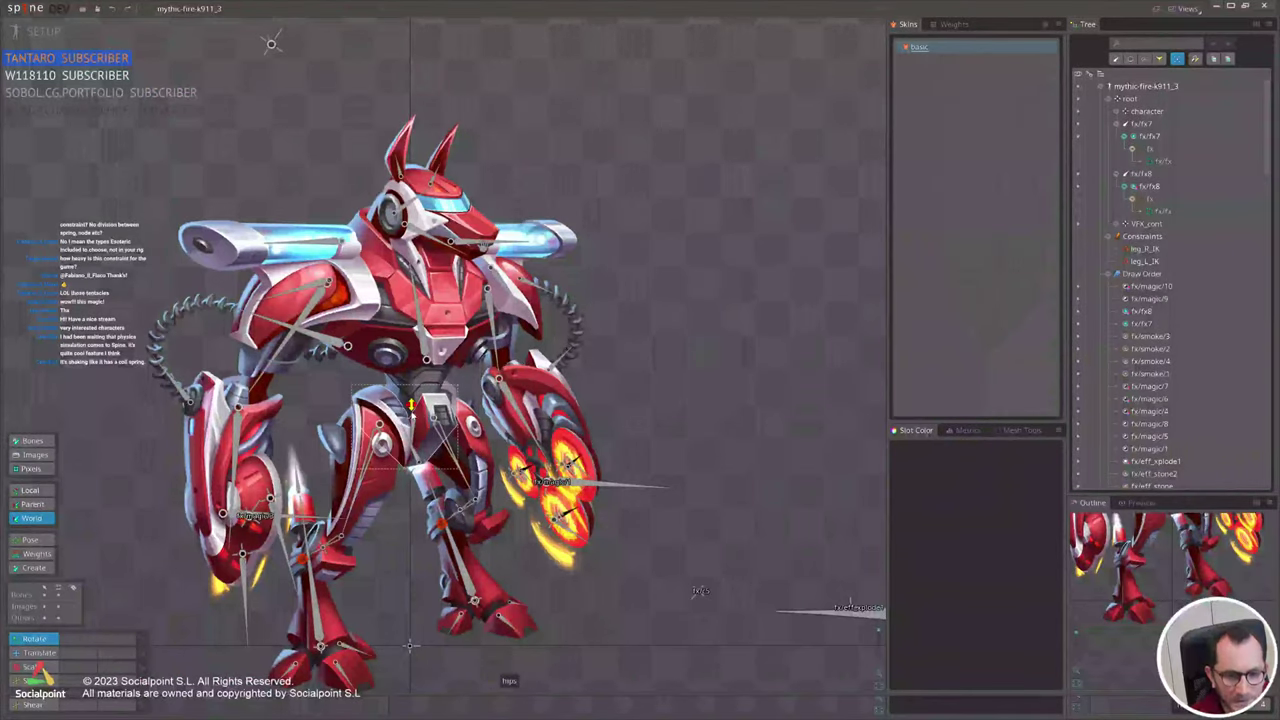
scroll(685, 407, "down", 2)
left_click_drag(685, 407, 560, 364)
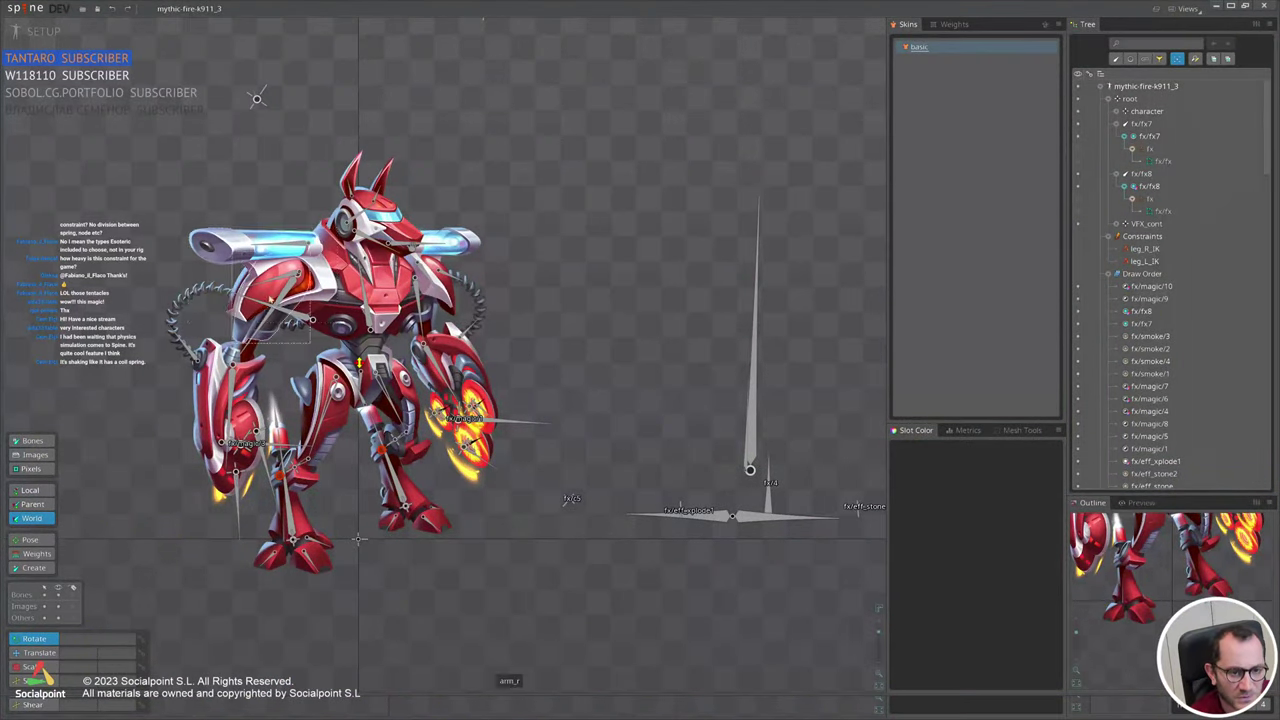
scroll(213, 315, "up", 2)
left_click(188, 374)
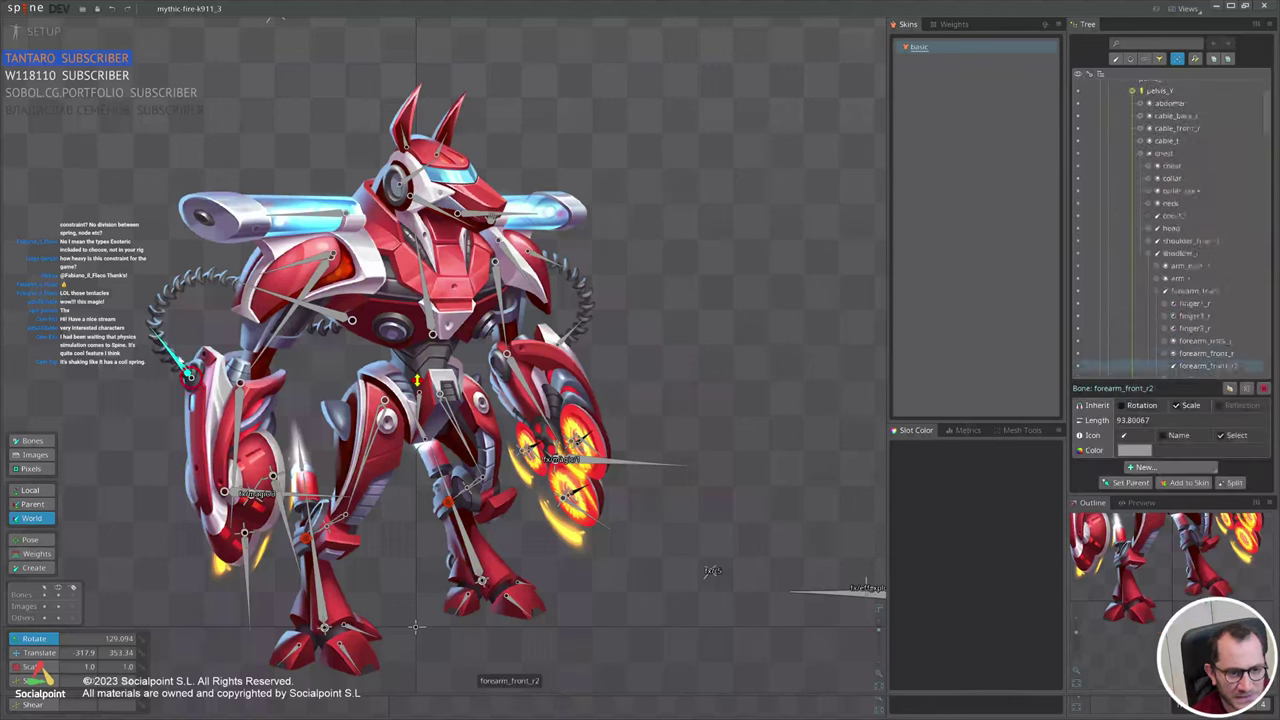
left_click(1160, 467)
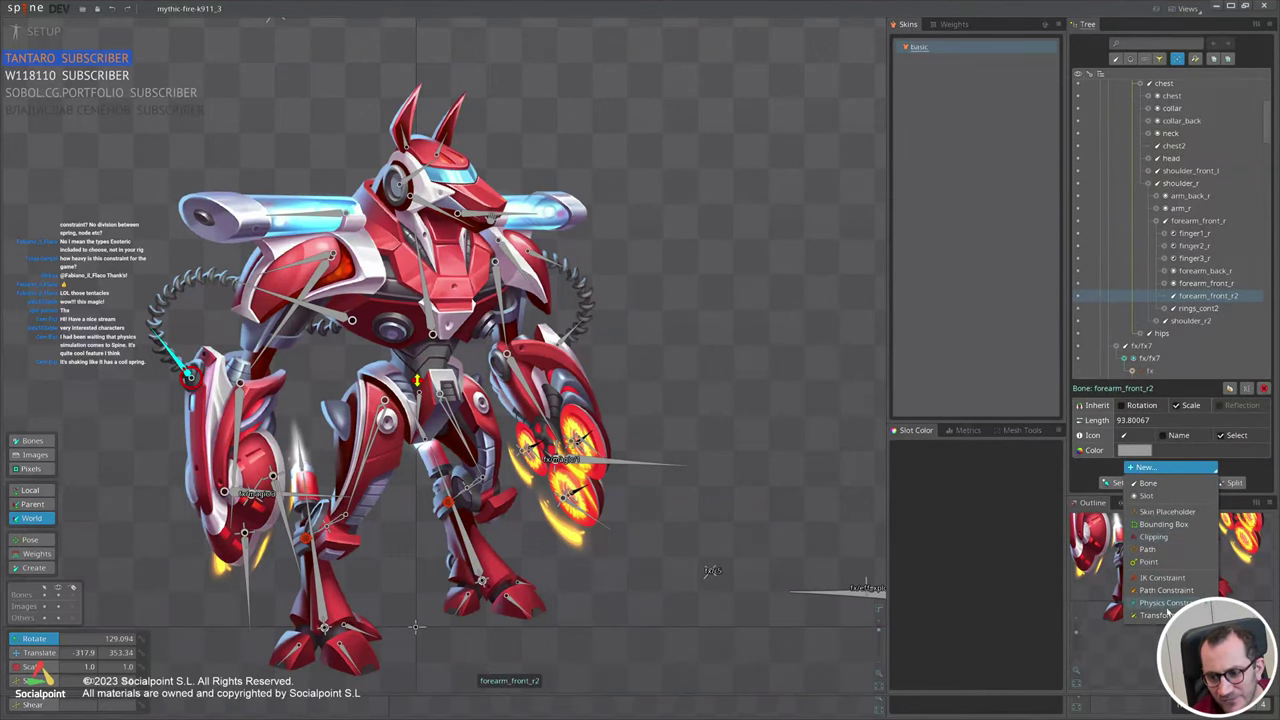
left_click(1170, 604)
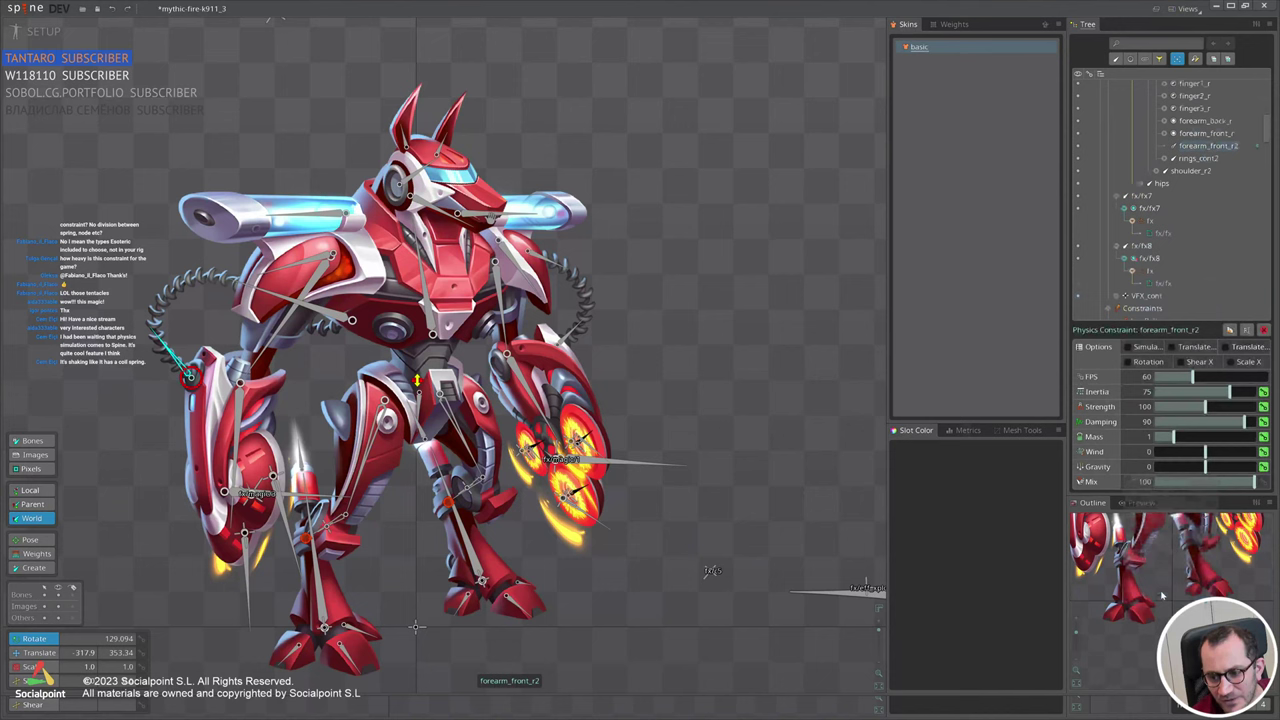
left_click(1145, 363)
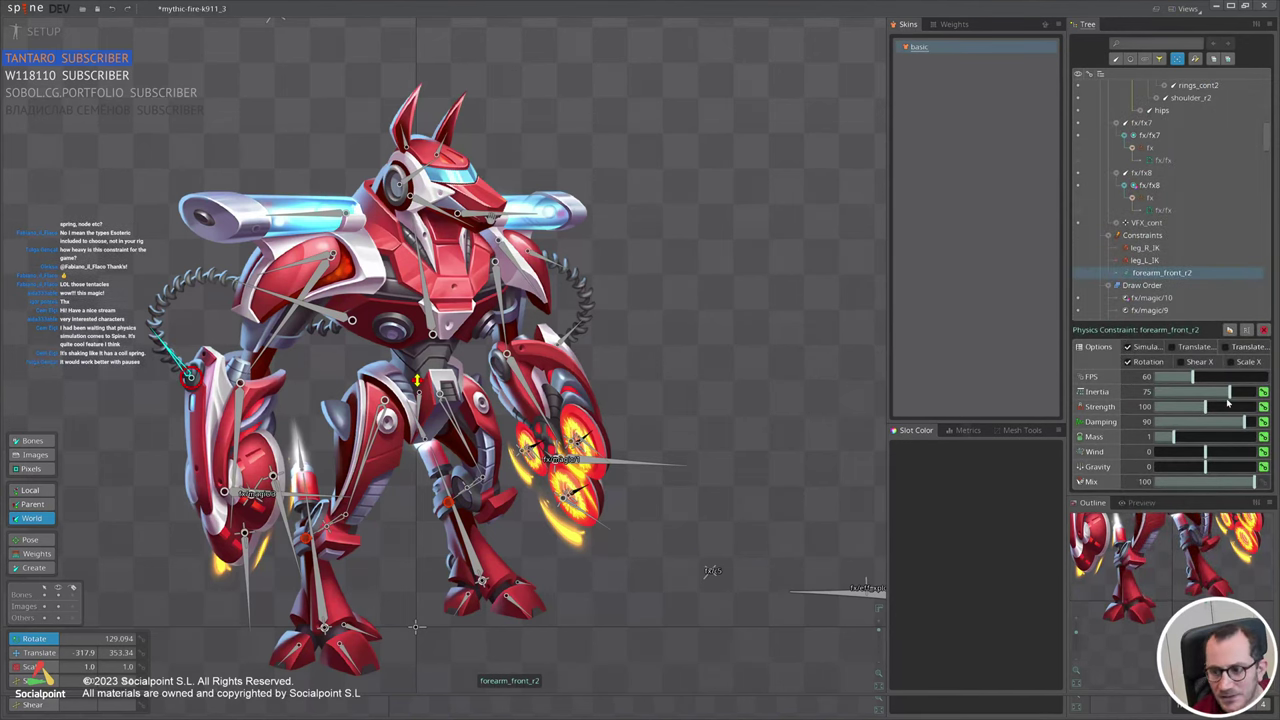
left_click_drag(1206, 406, 1254, 407)
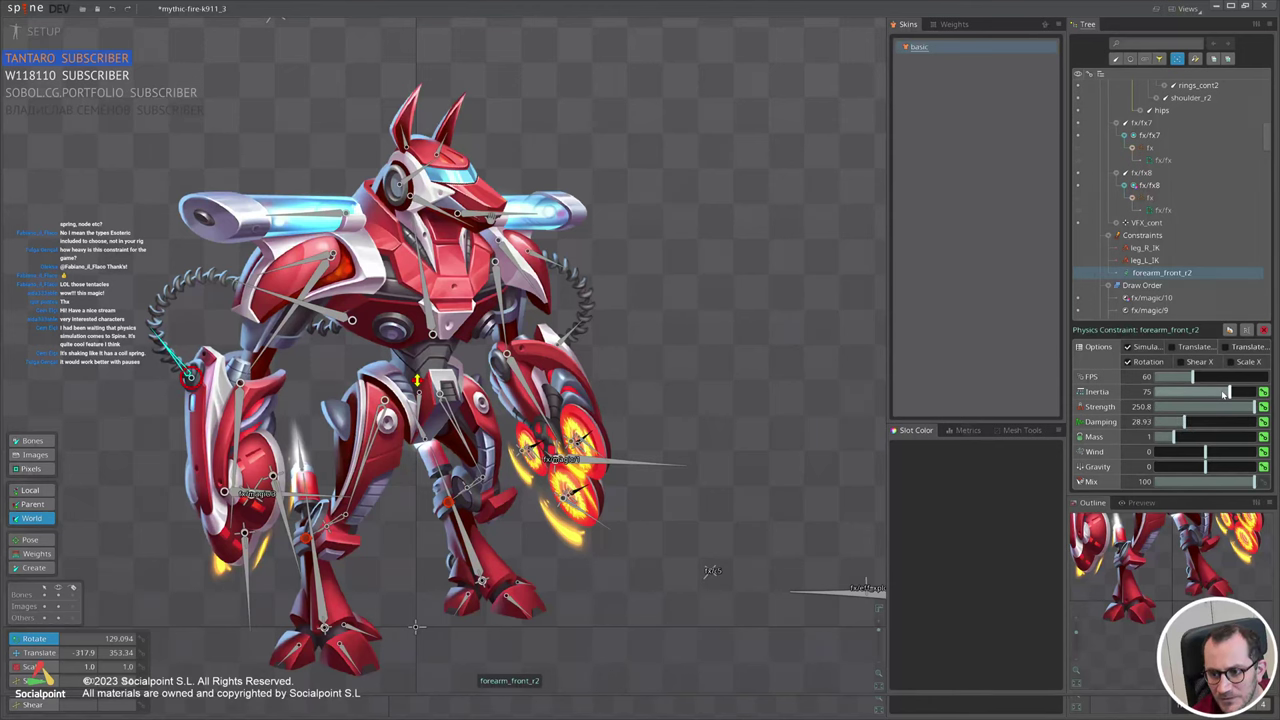
Pose the shoulder_r and forearm_front_r bones together to test the cable physics, and undo the movement.
left_click(259, 357)
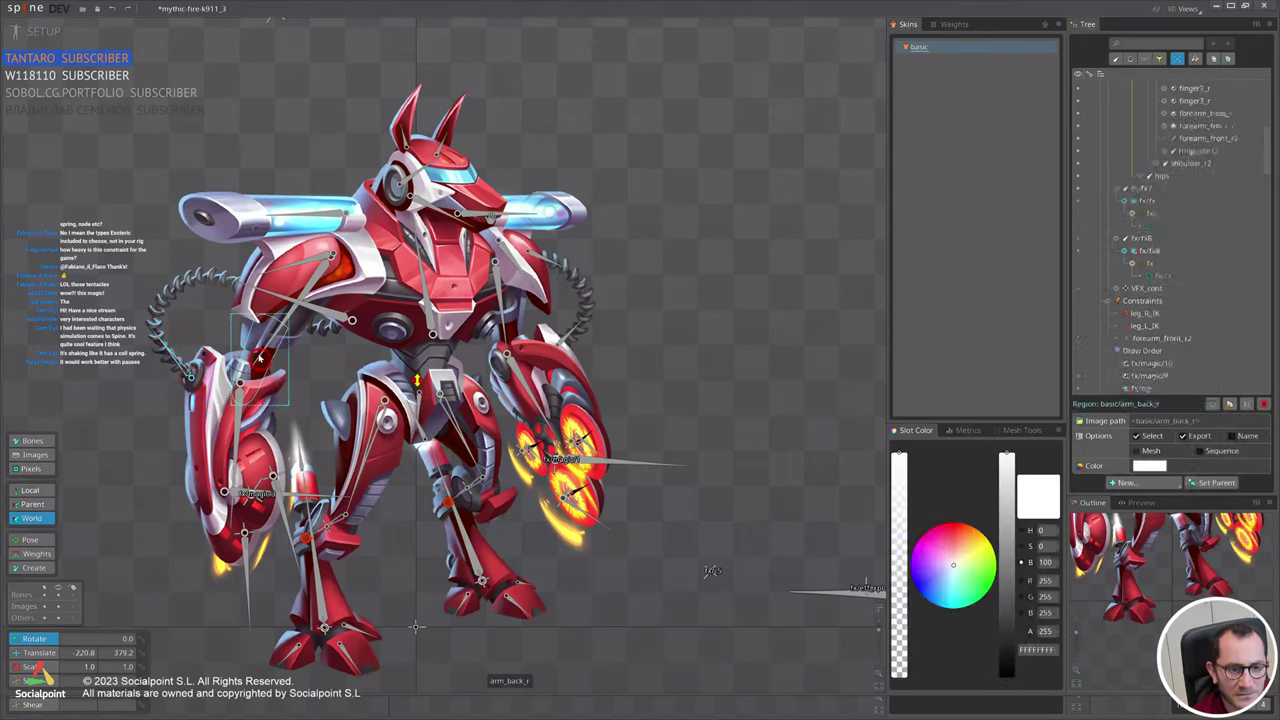
key("space")
left_click(270, 340)
left_click(239, 411, "ctrl")
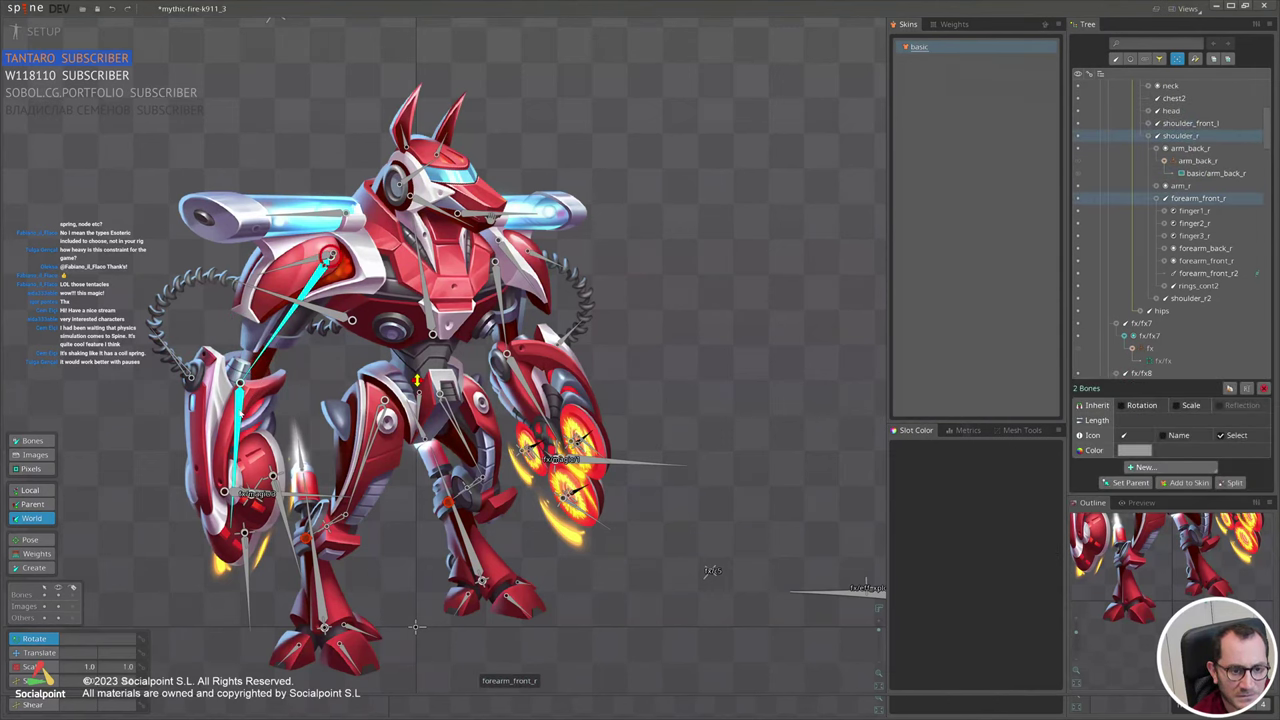
key("b")
left_click_drag(239, 411, 258, 388)
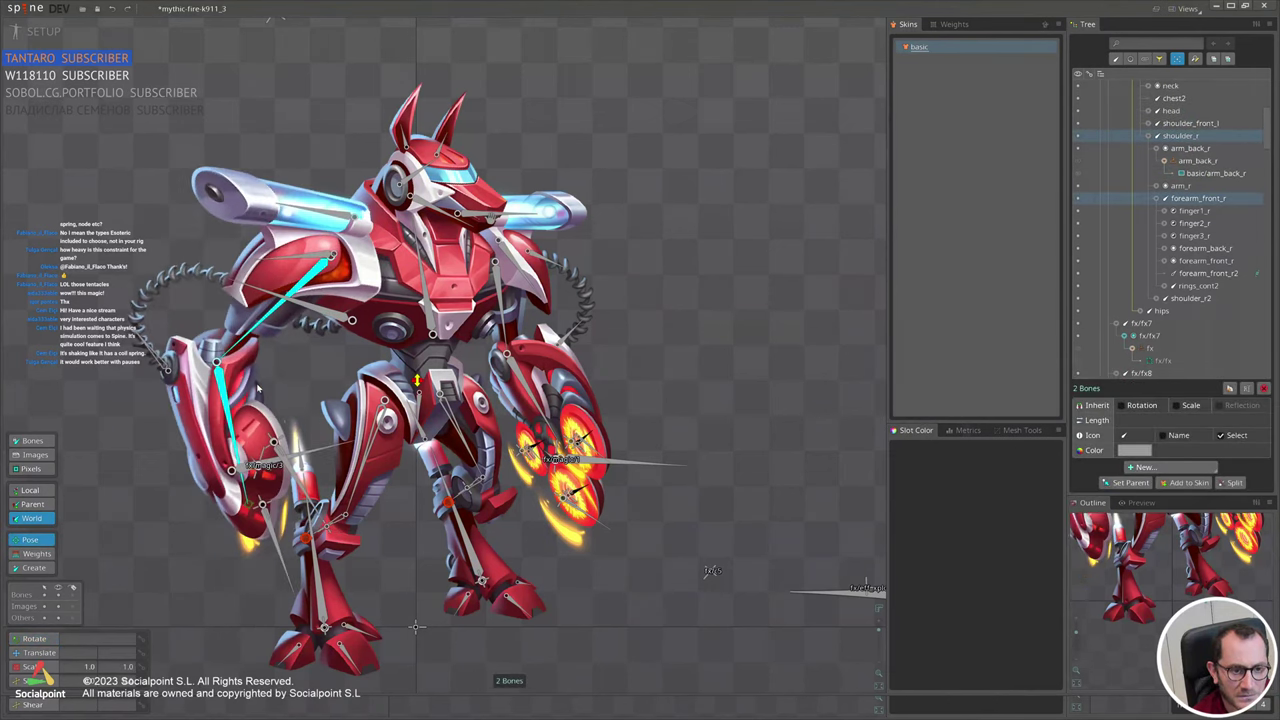
key("ctrl+z")
Set the forearm_front_r2 physics constraint to strength 326.8 and mass 0.52, and test it by posing the shoulder and forearm bones.
left_click(1208, 273)
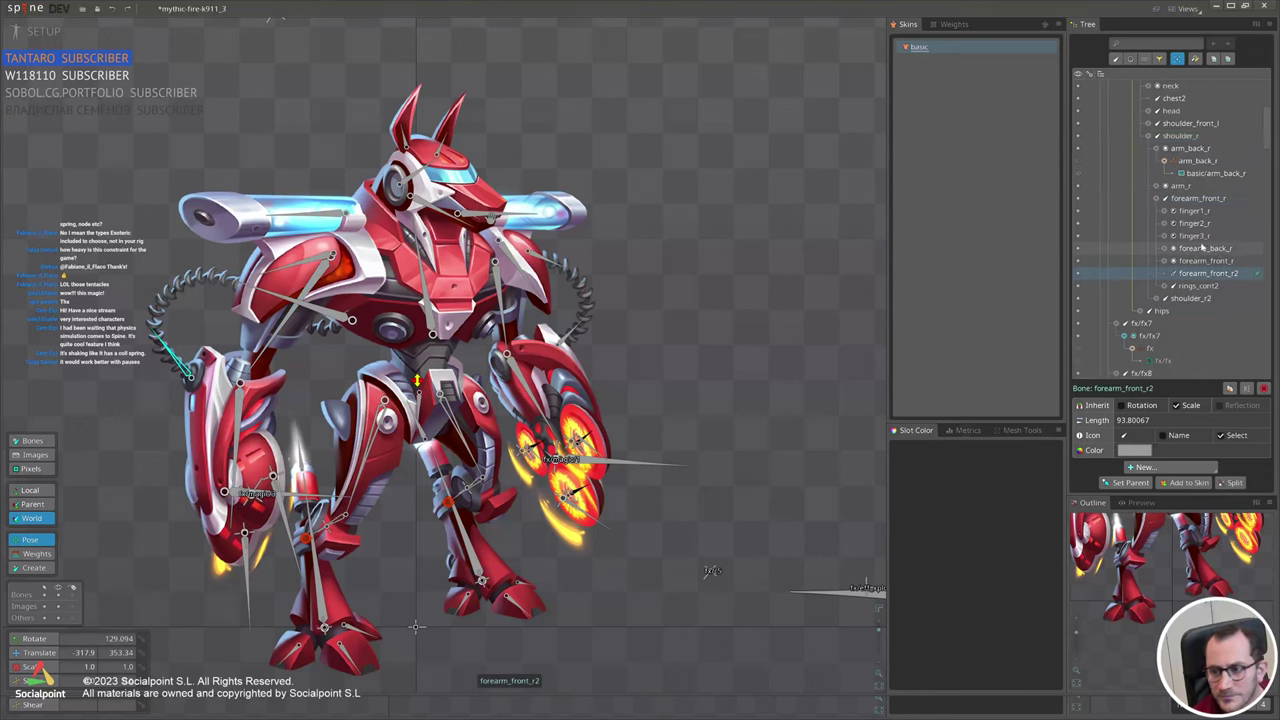
left_click(1256, 278)
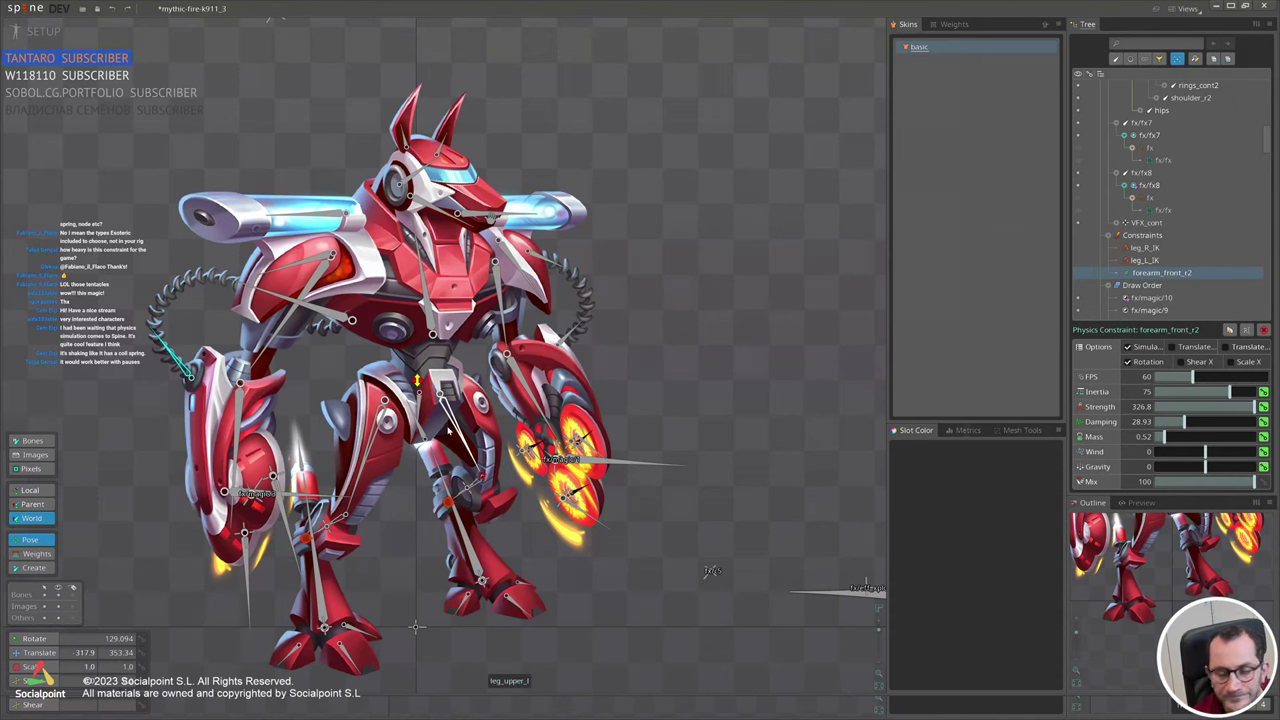
left_click(260, 363)
left_click(238, 425, "ctrl")
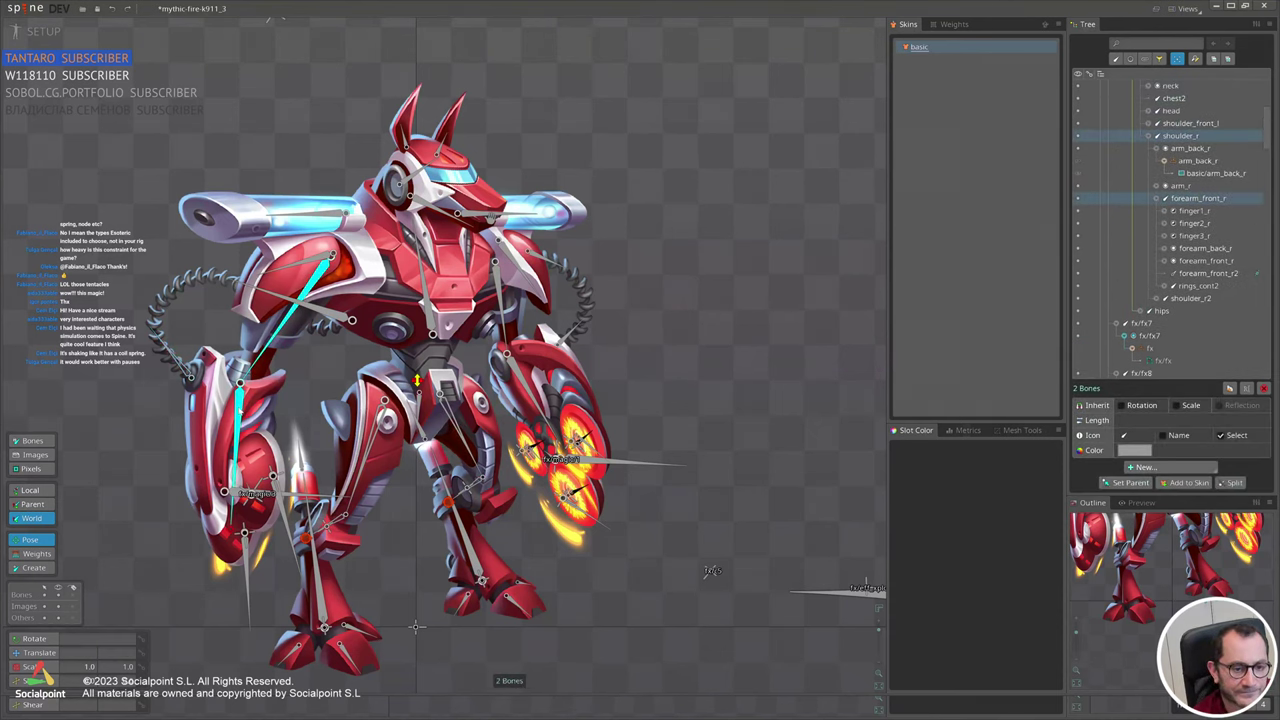
mouse_move(229, 528)
left_mouse_down()
mouse_move(216, 494)
mouse_move(230, 527)
left_mouse_up()
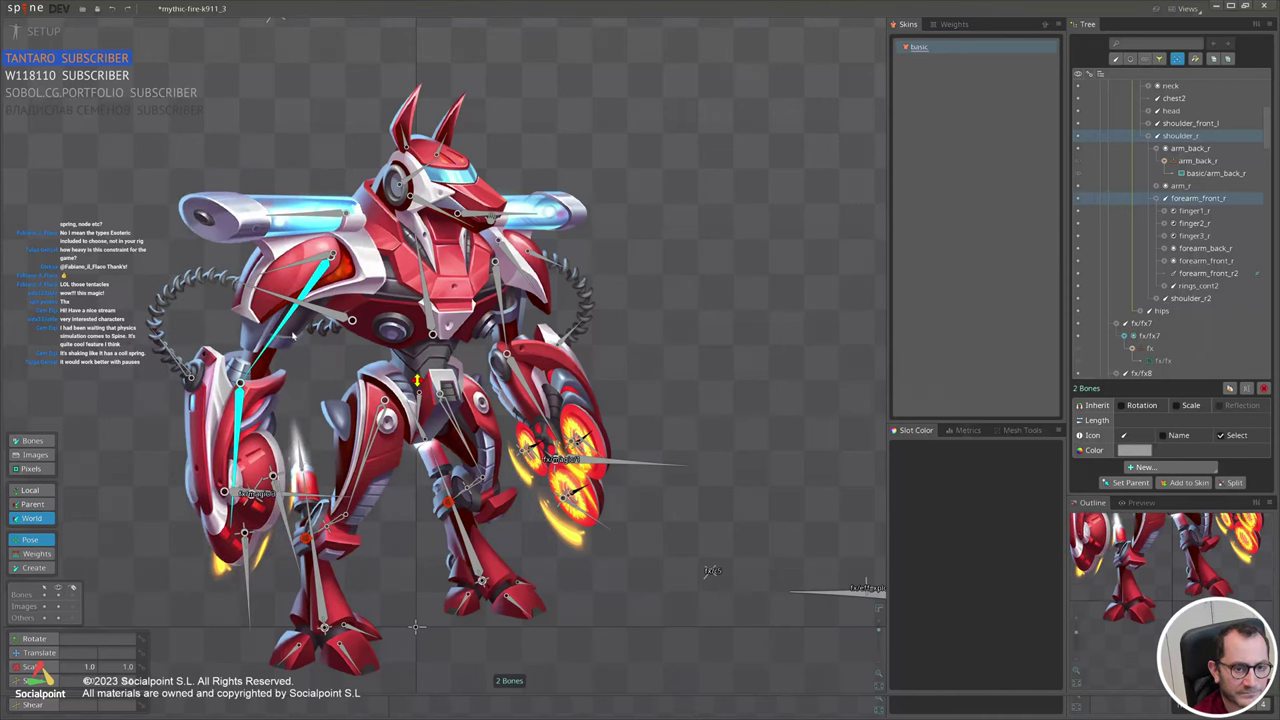
Rotate only the forearm_front_r bone to test the cable's reaction, and undo the rotation.
key("Escape")
left_click(242, 412)
left_click(260, 400)
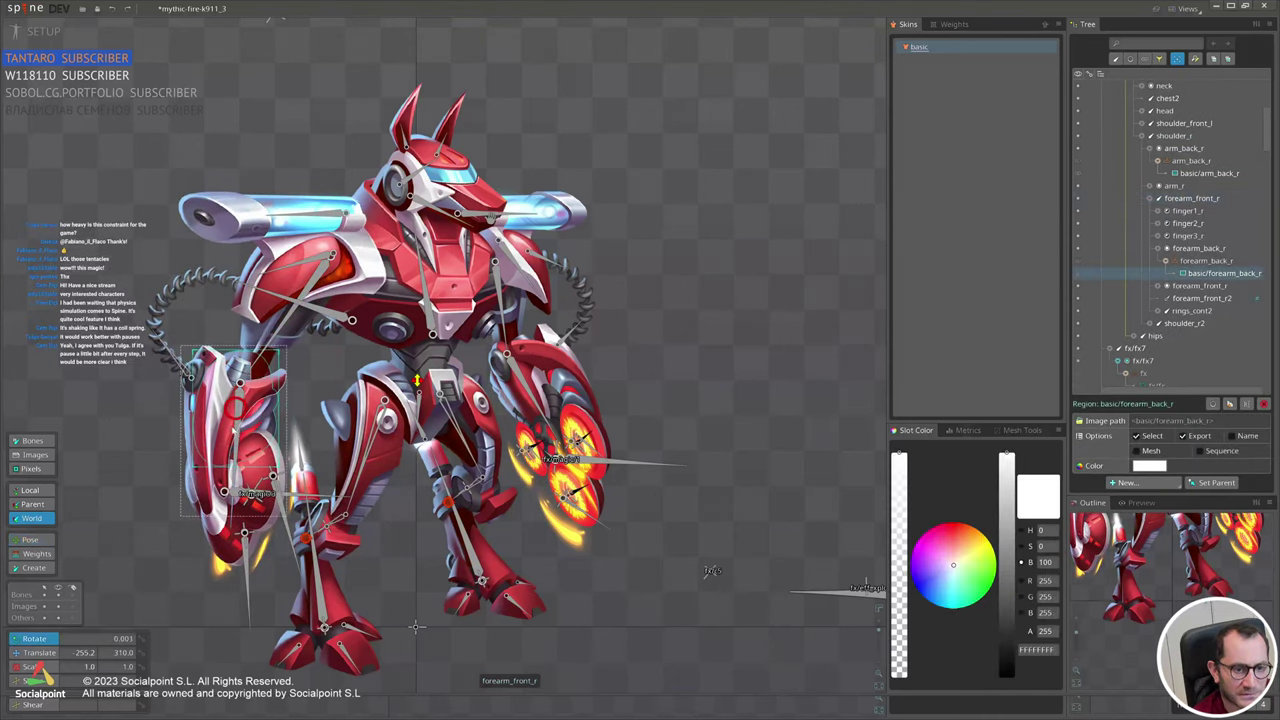
key("Escape")
left_click(238, 432)
left_click_drag(238, 432, 192, 438)
key("ctrl+z")
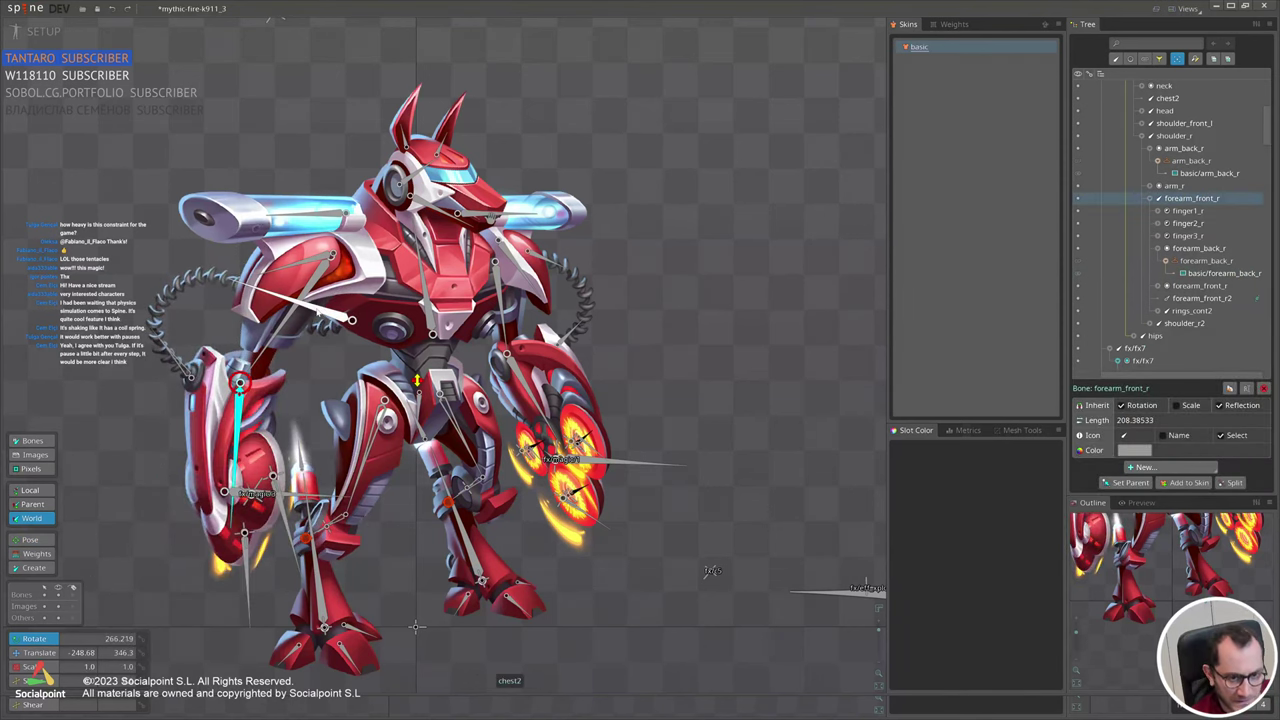
Add a rotation physics constraint to the chest2 bone with inertia 62.44, strength 347.8 and damping 47.13.
left_click(318, 308)
left_click(1172, 467)
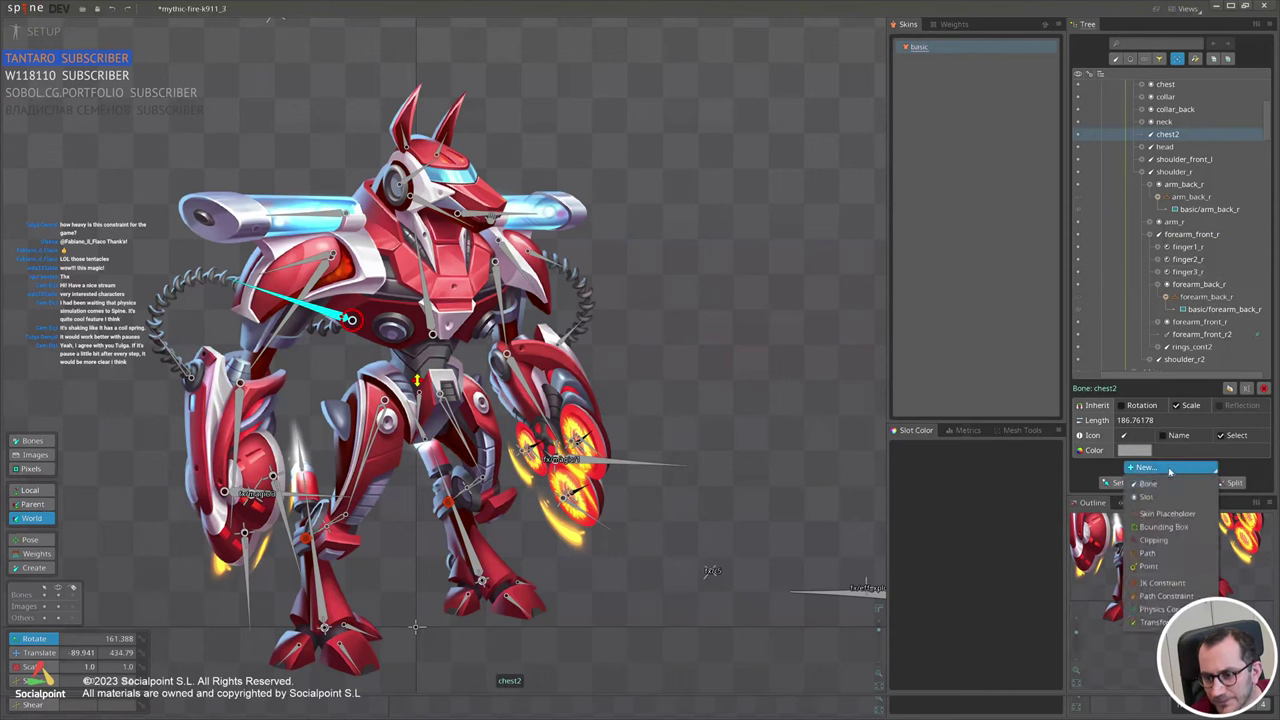
left_click(1160, 604)
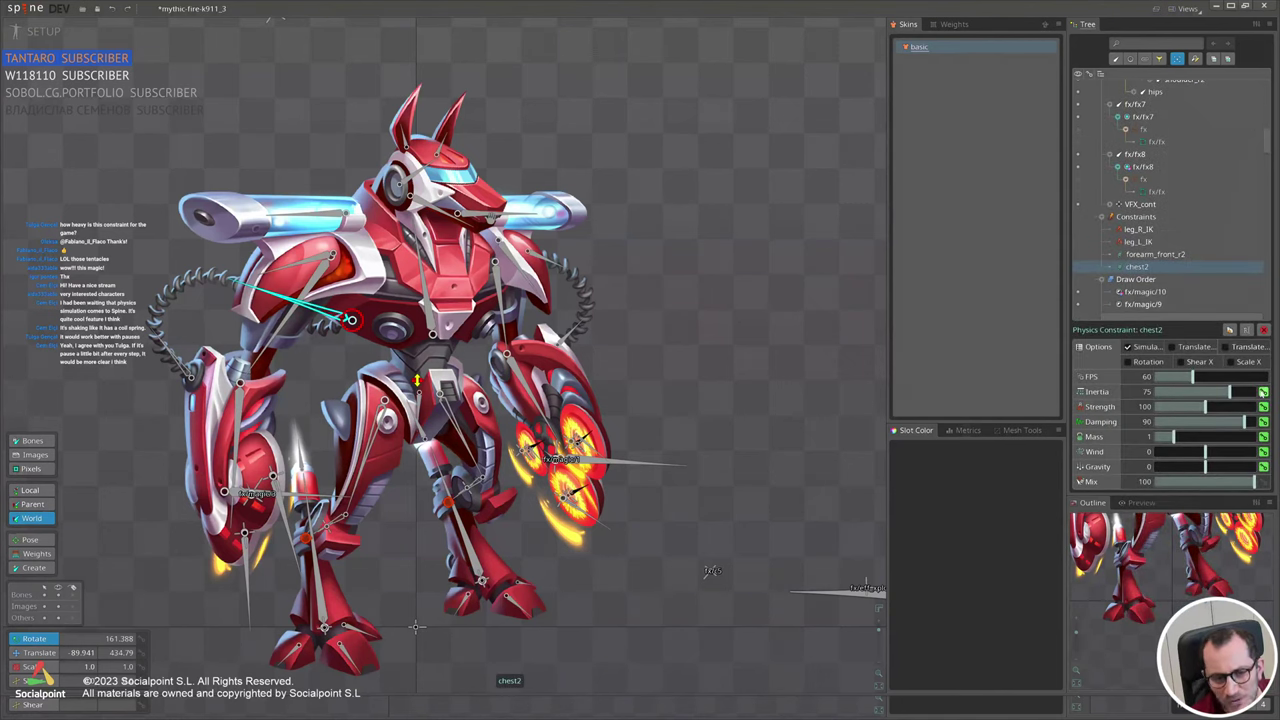
scroll(212, 279, "up", 5)
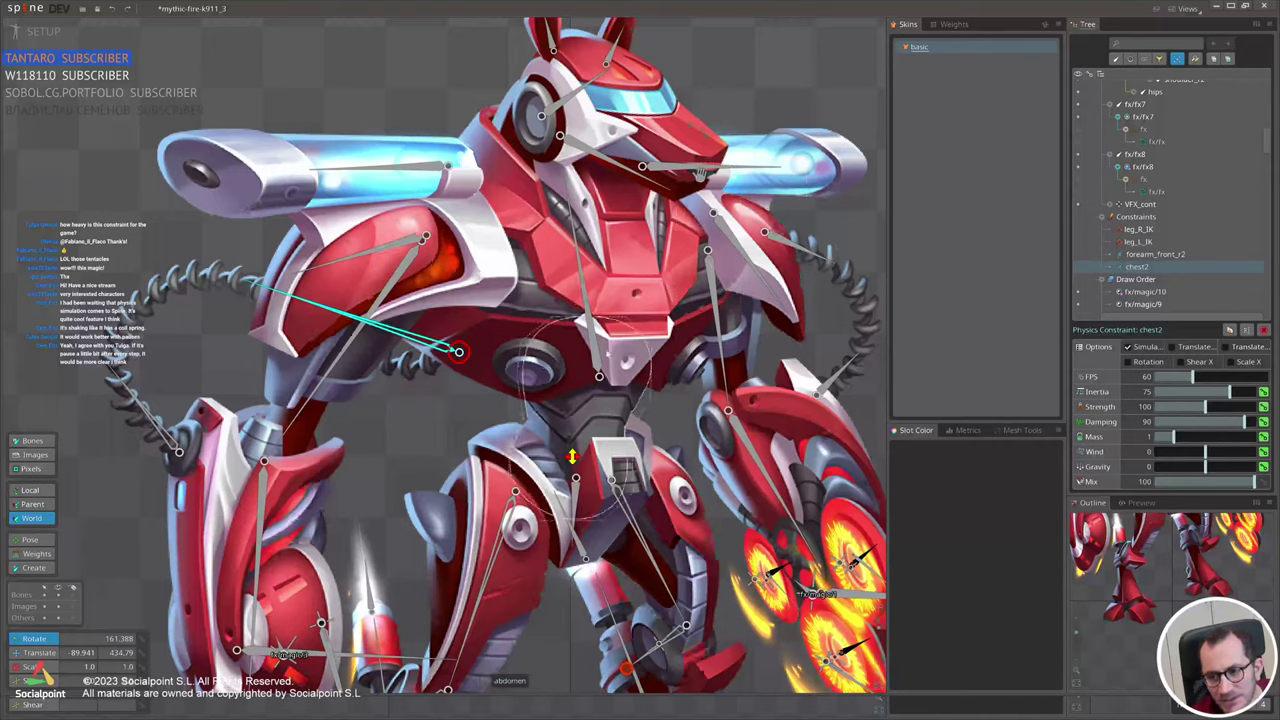
scroll(455, 349, "down", 3)
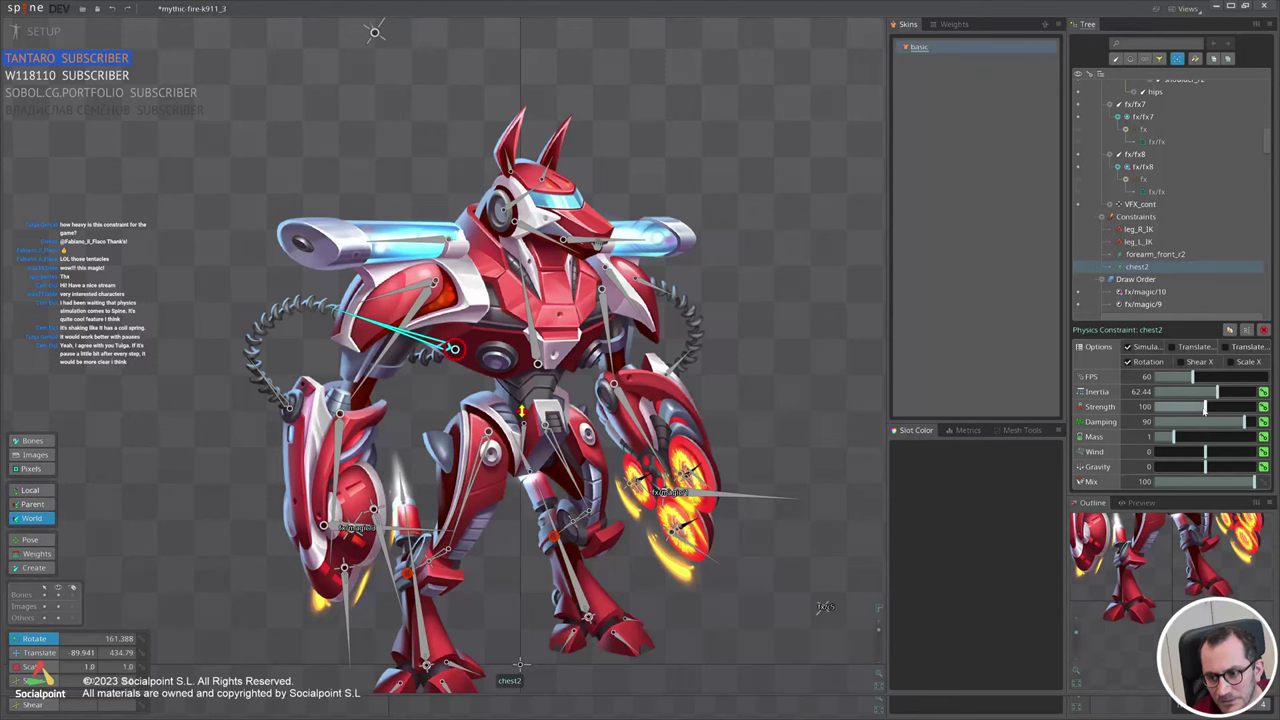
left_click_drag(1206, 407, 1258, 407)
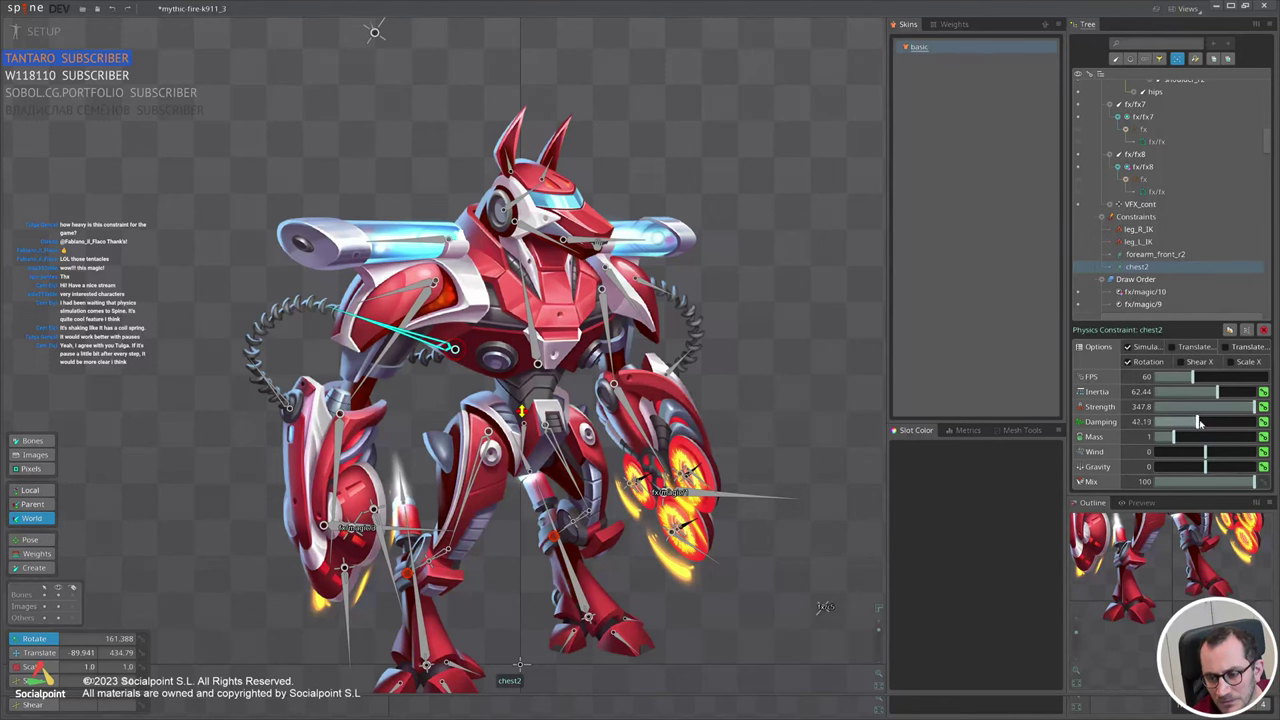
Pose the shoulder_r and forearm_front_r bones to test both cable-end constraints together, and undo the movement.
scroll(571, 228, "down", 2)
key("space")
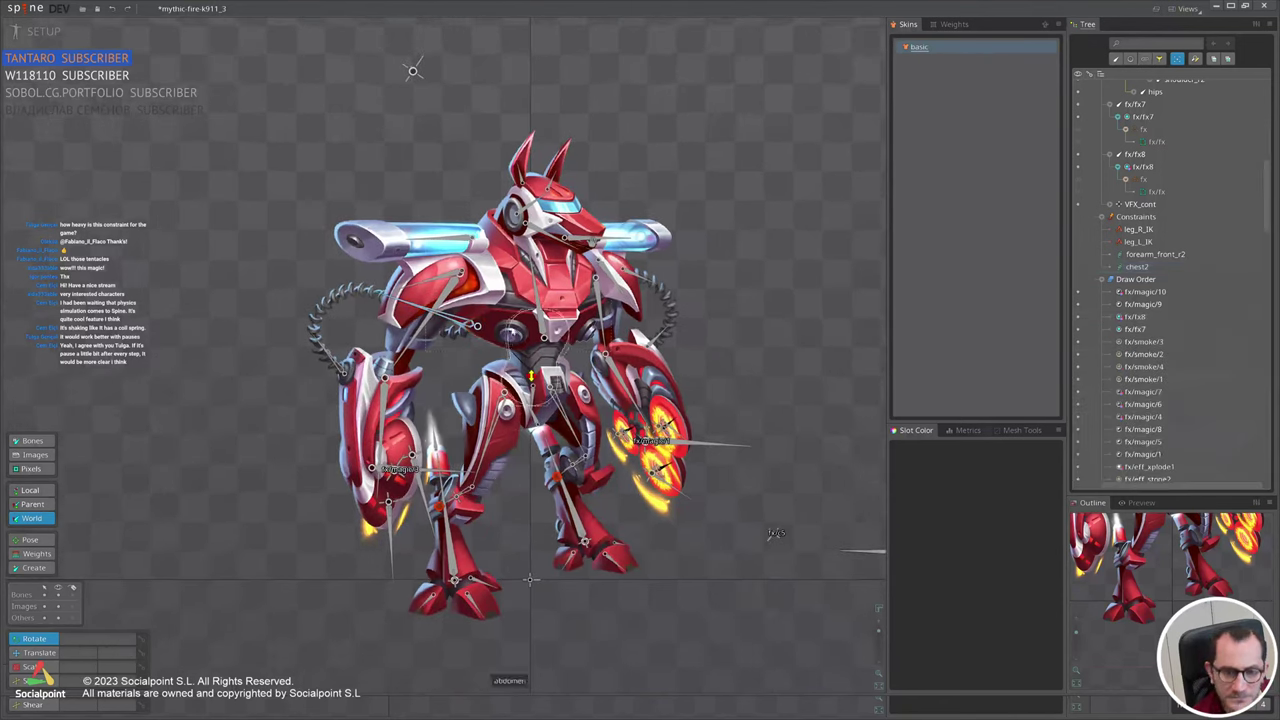
left_click(394, 368)
left_click(387, 412, "ctrl")
key("b")
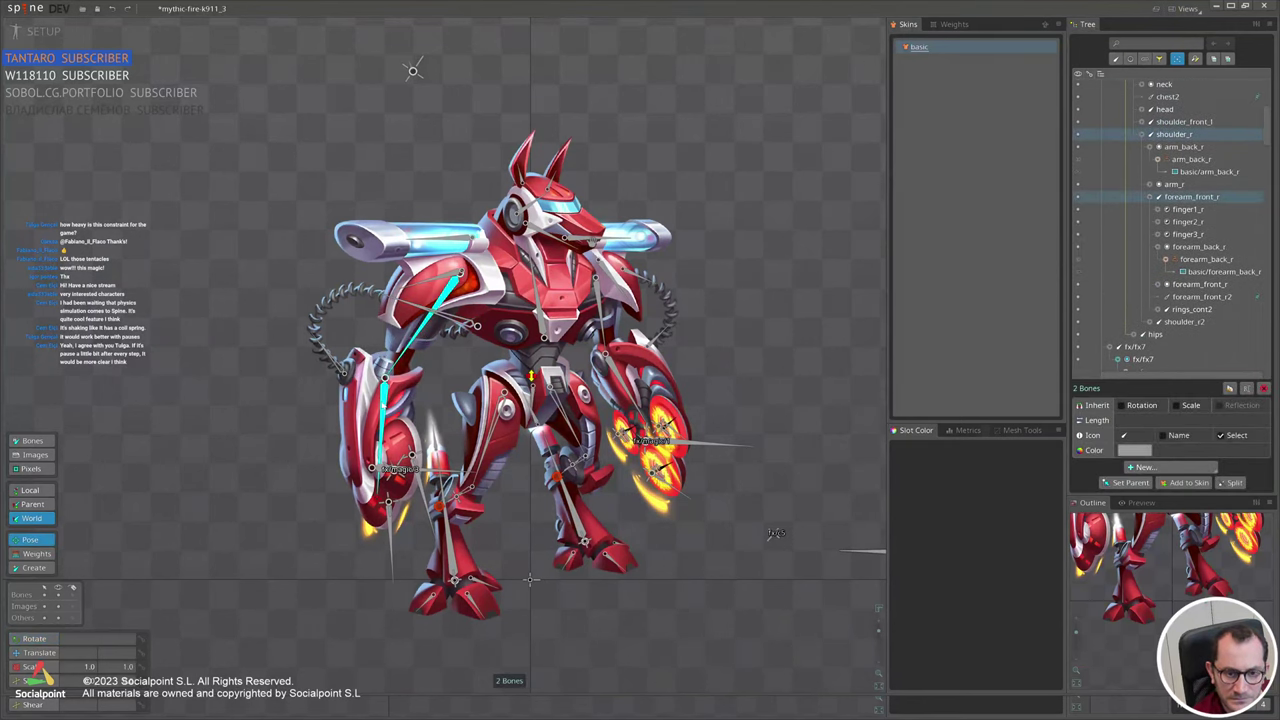
left_click_drag(386, 450, 378, 525)
key("ctrl+z")
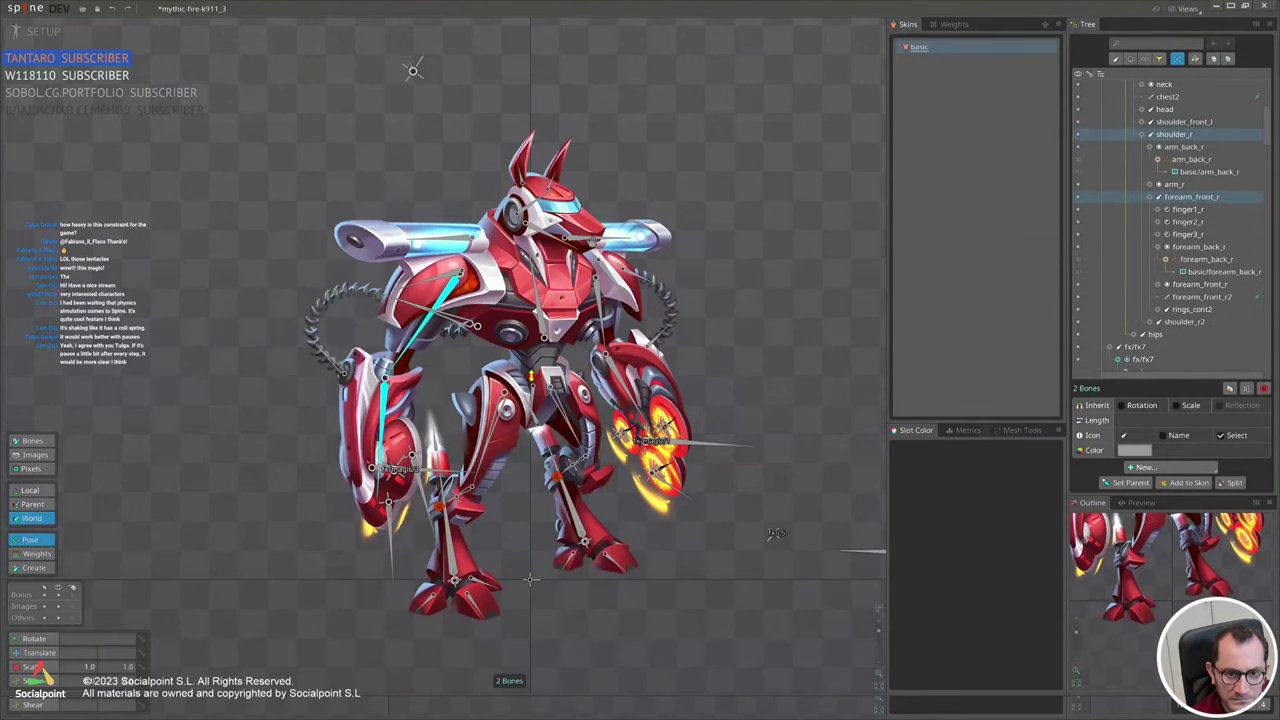
Swing the arm and chest bones with Rotate to test the cable physics, undoing each rotation.
key("c")
left_click_drag(745, 285, 755, 200)
key("ctrl+z")
left_click(541, 302)
left_click_drag(720, 300, 700, 346)
key("ctrl+z")
Enable rotation inheritance on the chest2 bone and swing the chest bone to test the cable.
left_click(412, 310)
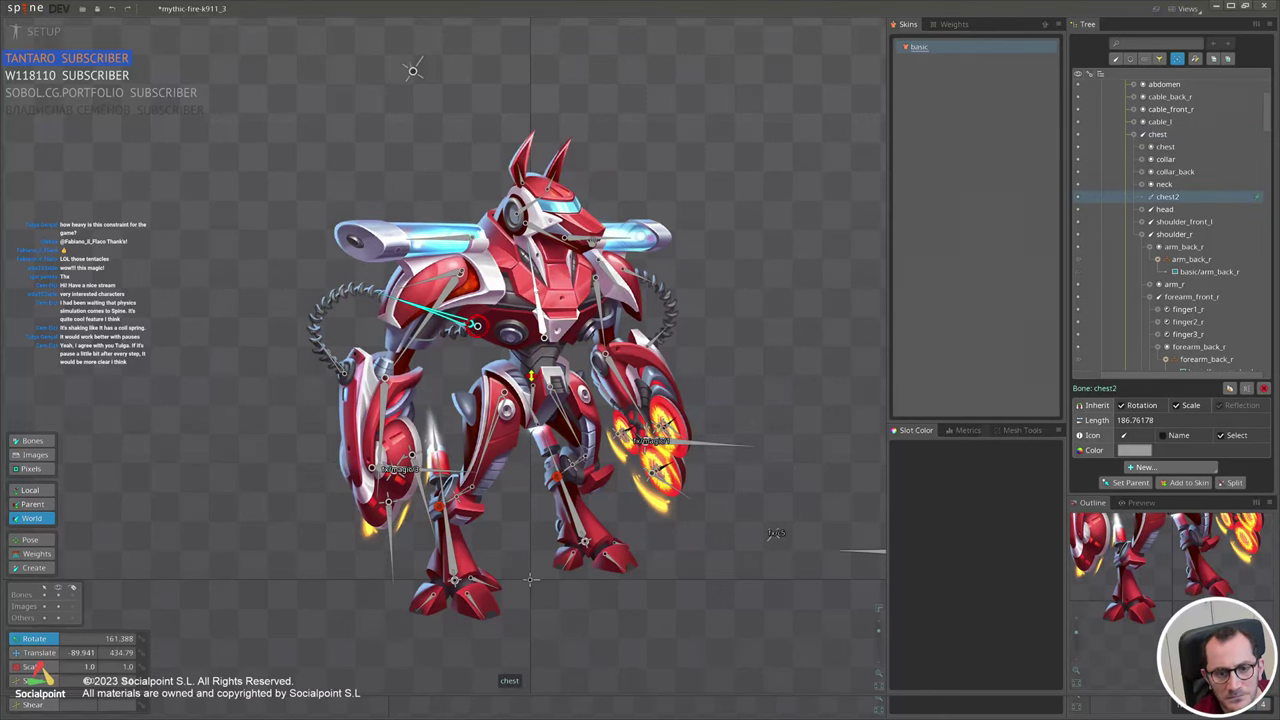
left_click(538, 303)
left_click_drag(745, 293, 710, 345)
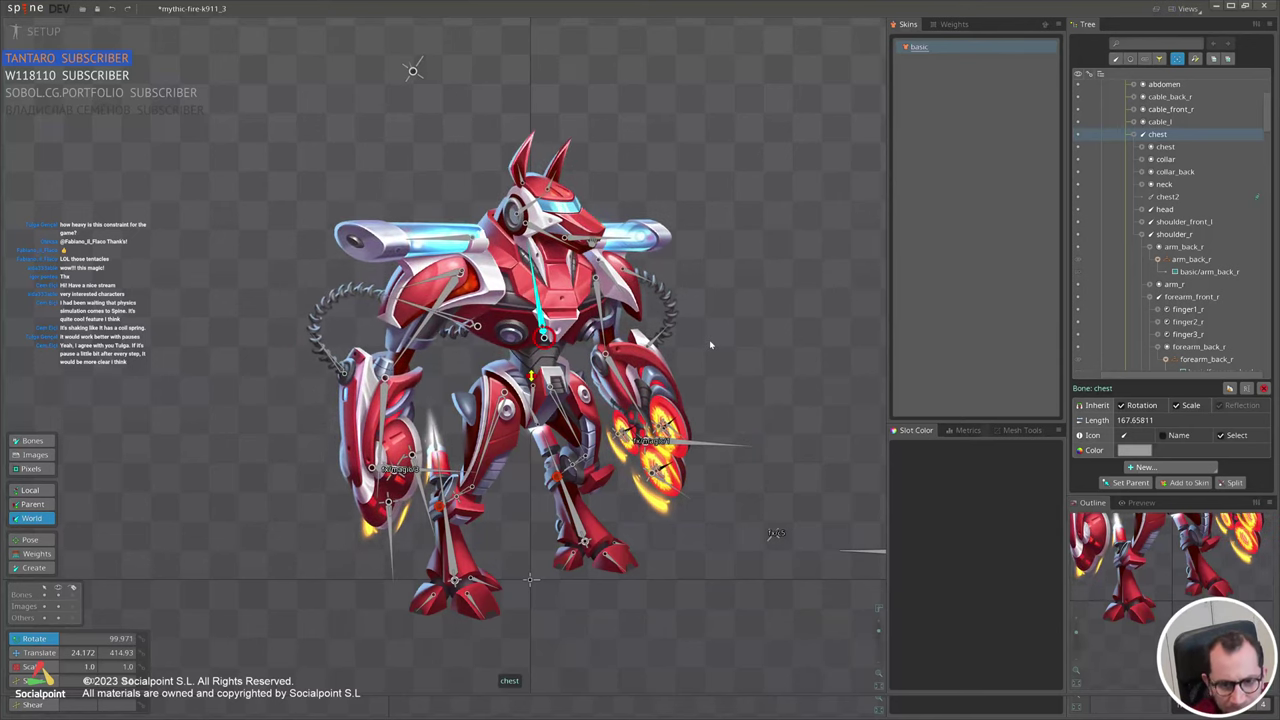
Add physics constraints to the forearm_l2 and shoulder_front_l2 bones that hold the other cable.
left_click(661, 332)
key("space")
left_click(650, 342)
left_click(632, 273, "ctrl")
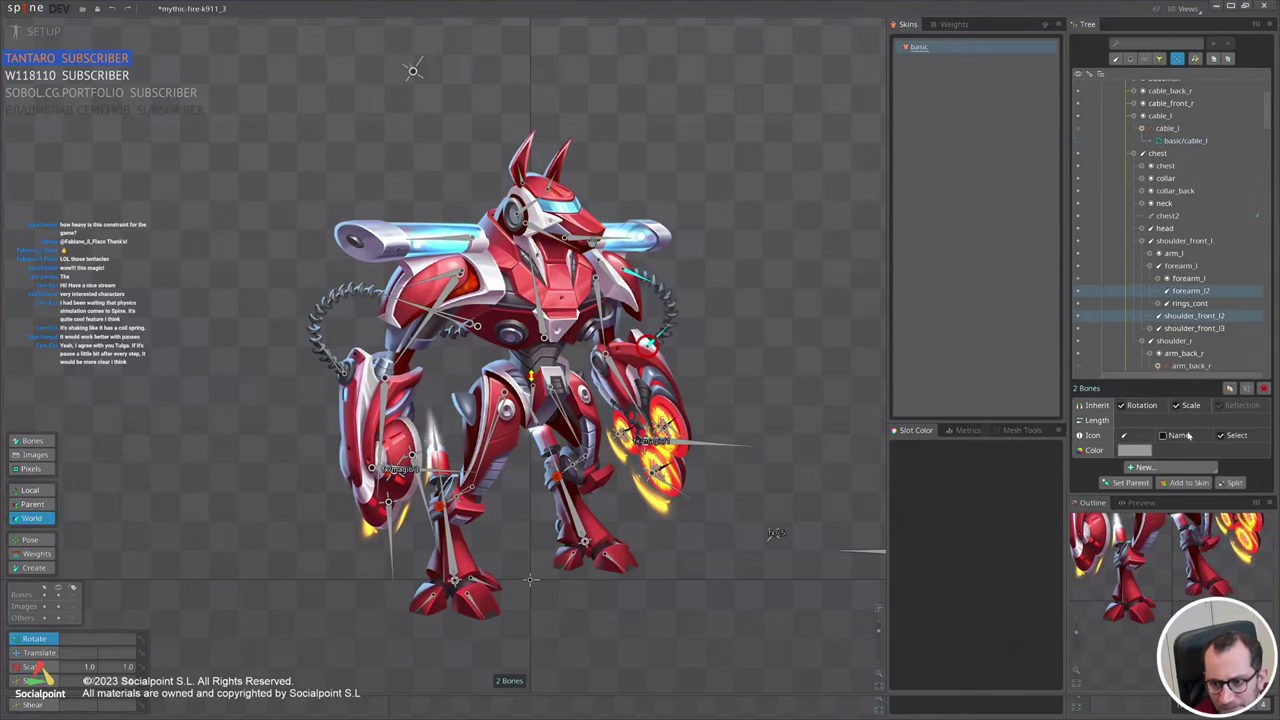
left_click(1179, 466)
left_click(1166, 509)
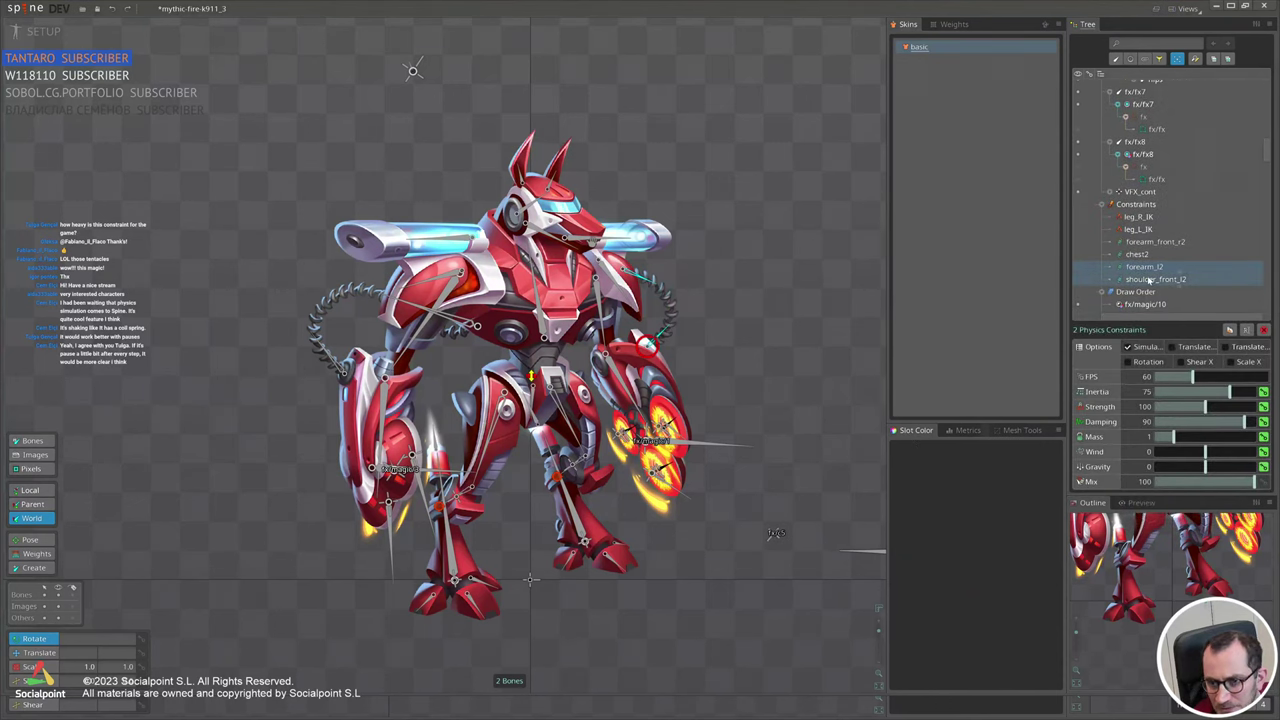
Enable rotation on all four physics constraints with strength 464.8 and damping 23.86, and swing the chest bone to test them.
left_click(1145, 244)
left_click(1160, 280, "shift")
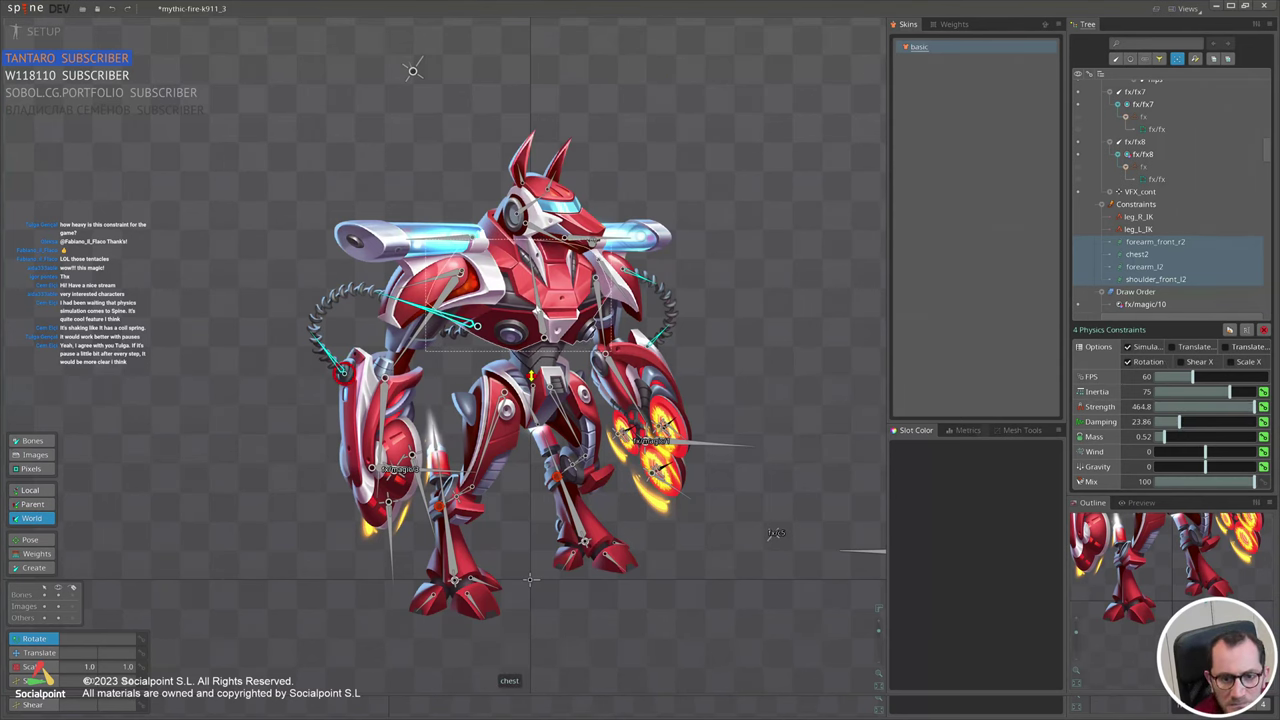
left_click(550, 315)
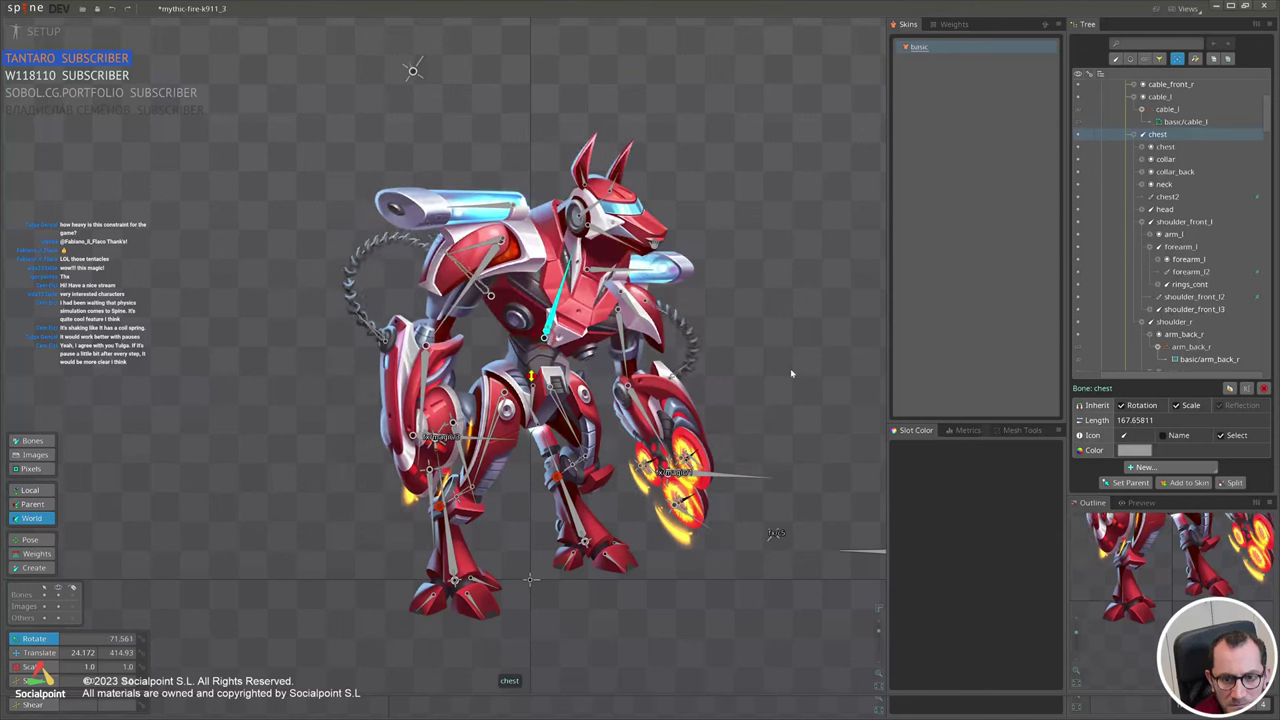
left_click_drag(790, 373, 665, 267)
Set the inertia of the forearm_l2 and shoulder_front_l2 physics constraints to 52.79.
left_click(623, 268)
key("space")
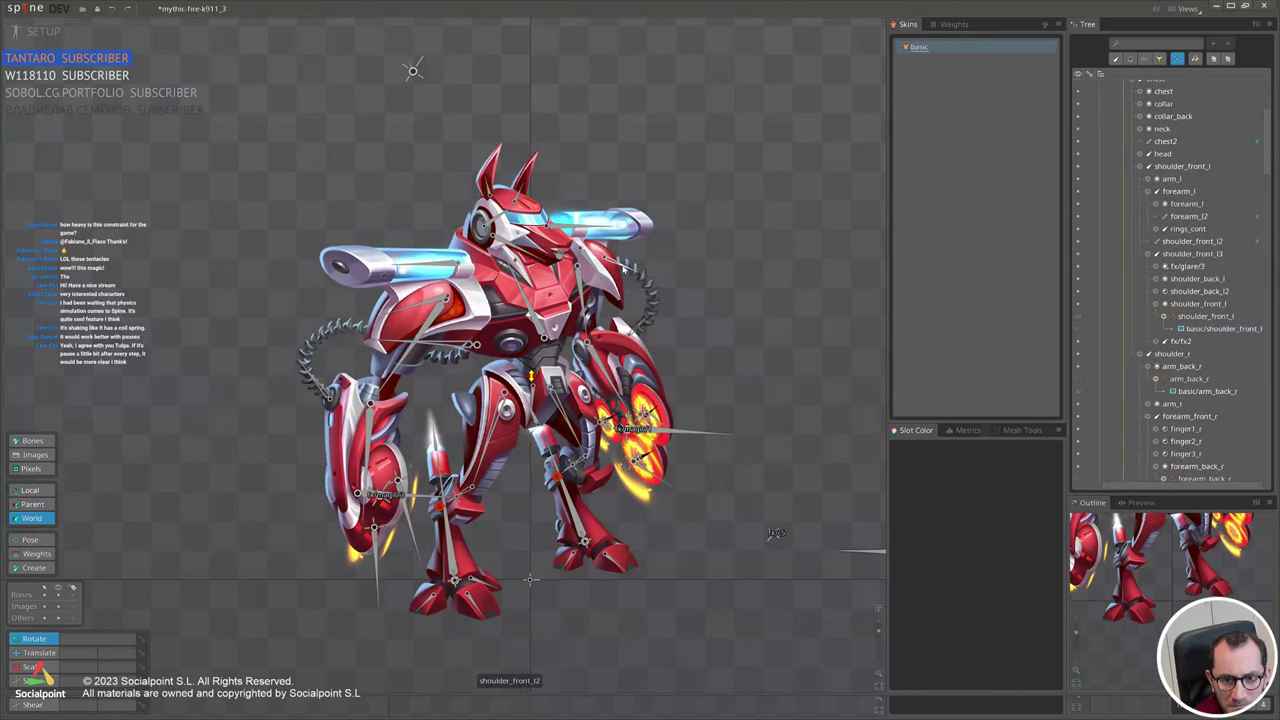
left_click(1258, 241)
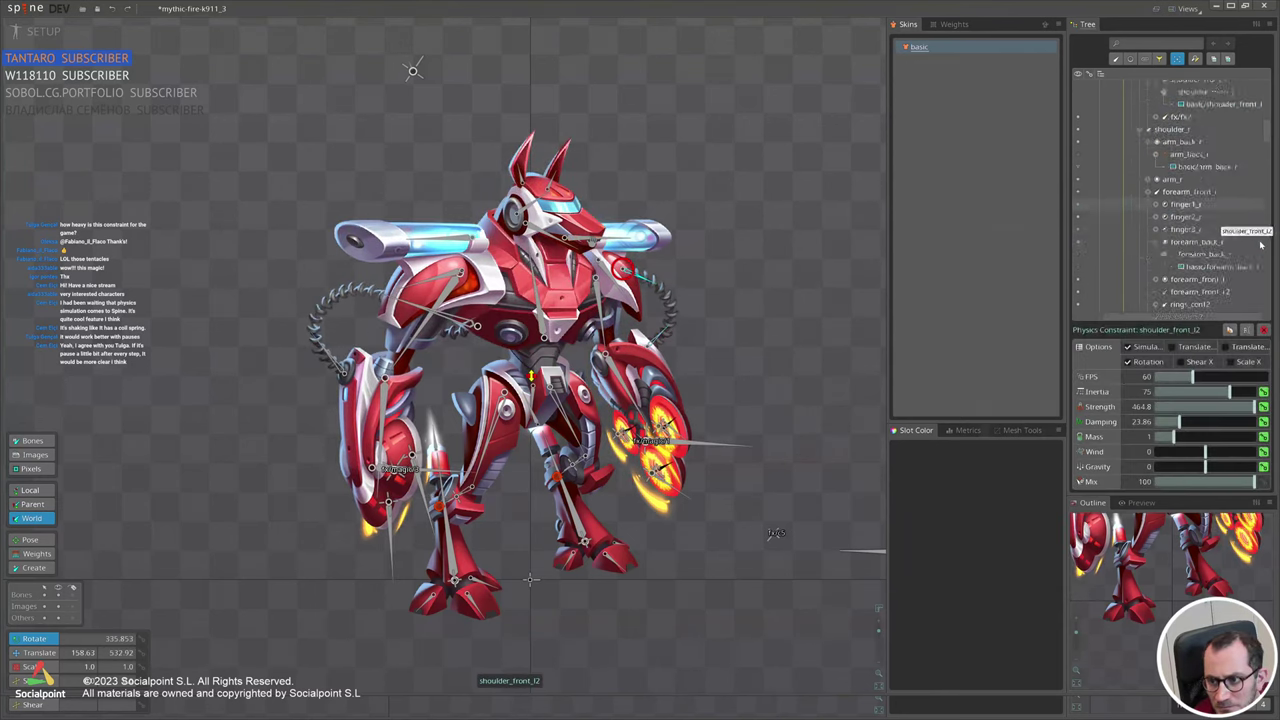
left_click(1160, 256, "ctrl")
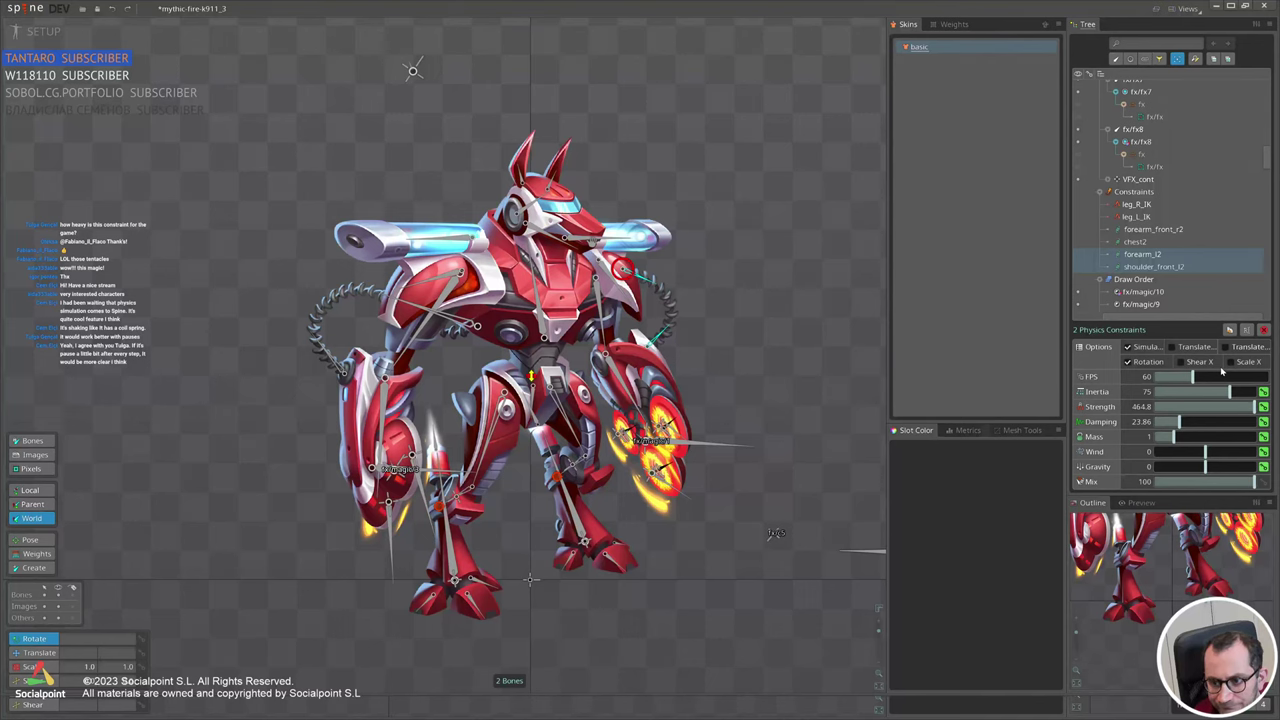
scroll(640, 385, "down", 2)
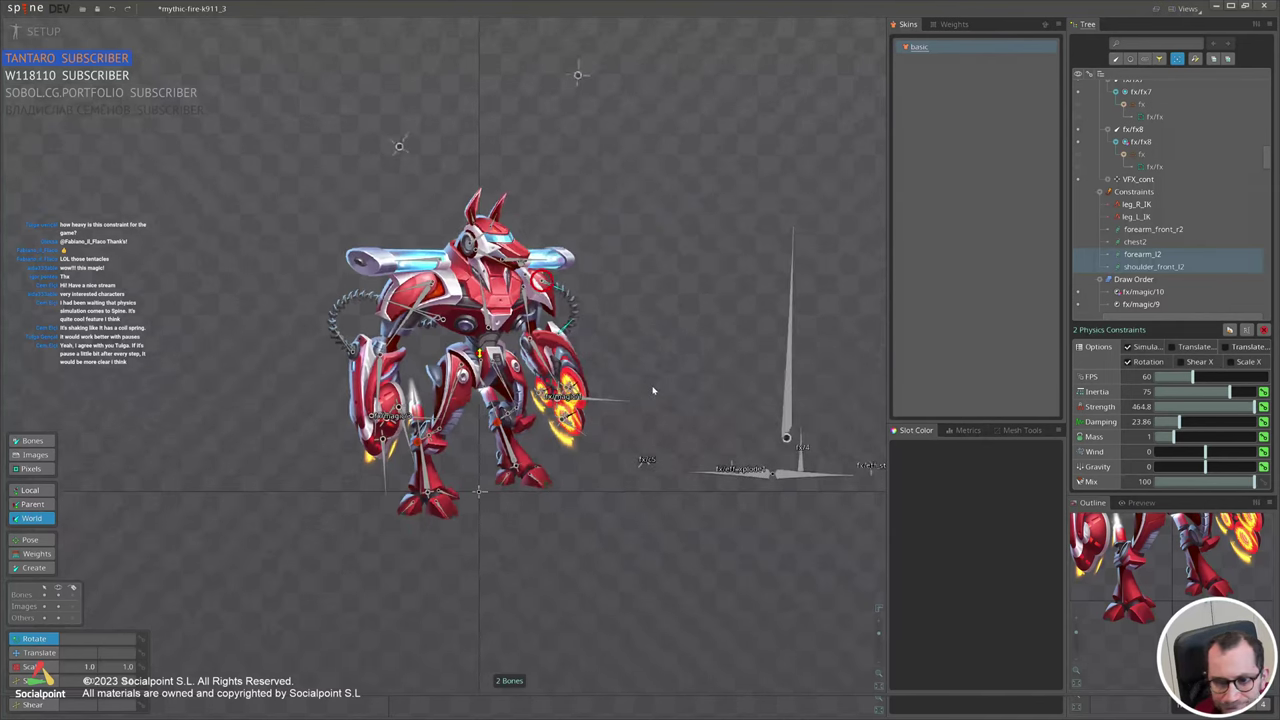
scroll(645, 388, "up", 1)
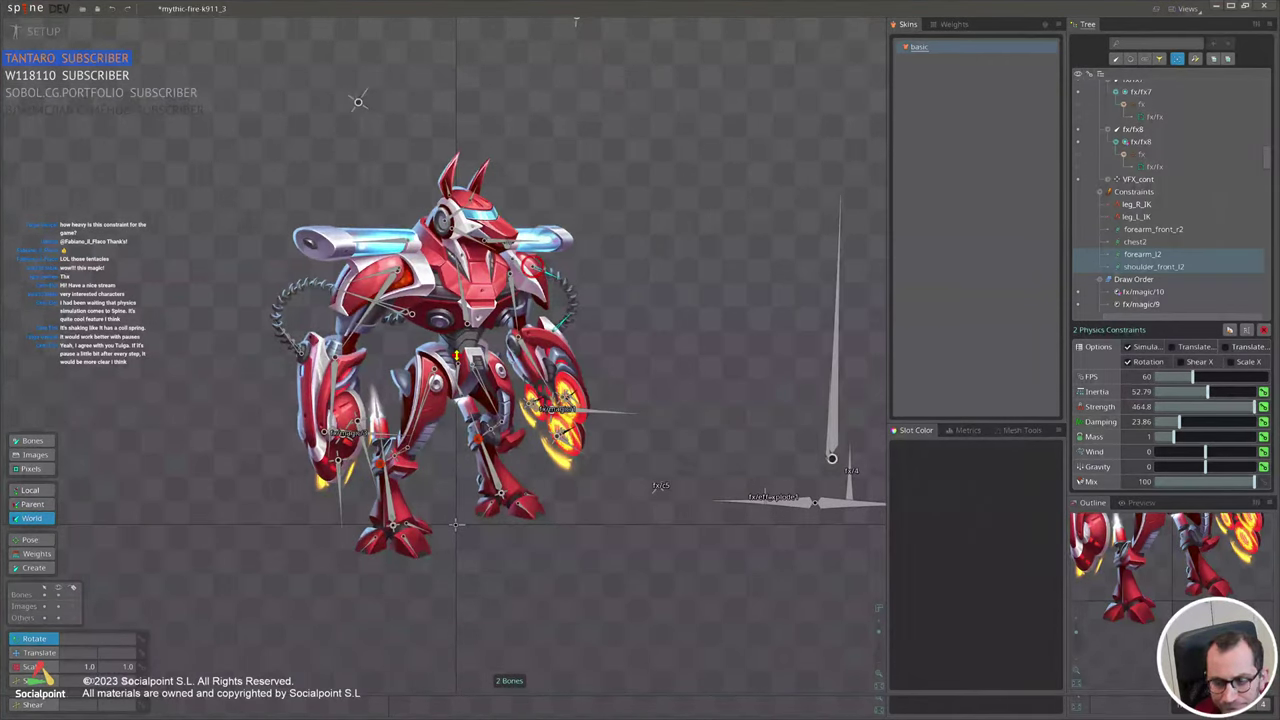
Swing the chest bone to test the new inertia on the cable and undo the rotation.
key("space")
left_click(465, 313)
left_click_drag(682, 272, 665, 216)
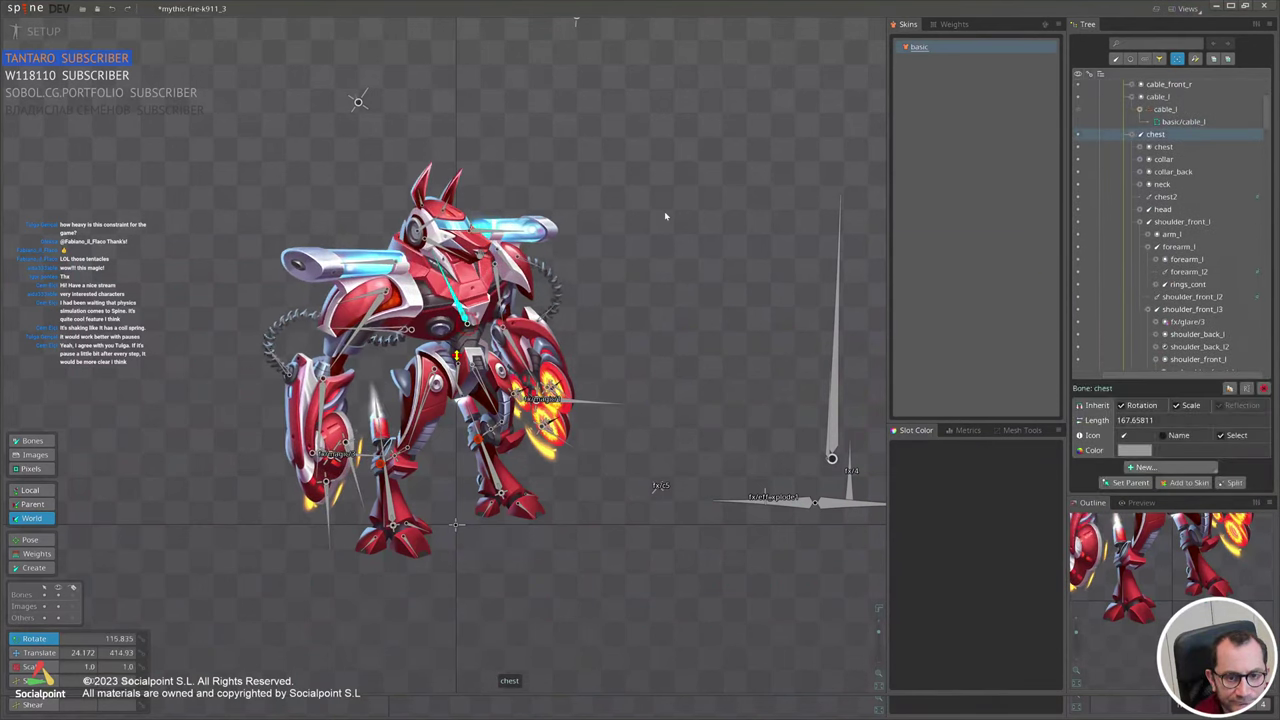
key("ctrl+z")
Check the settings of the chest2, forearm_l2 and shoulder_front_l2 physics constraints, and swing the chest bone again to test both cables.
left_click(1258, 198)
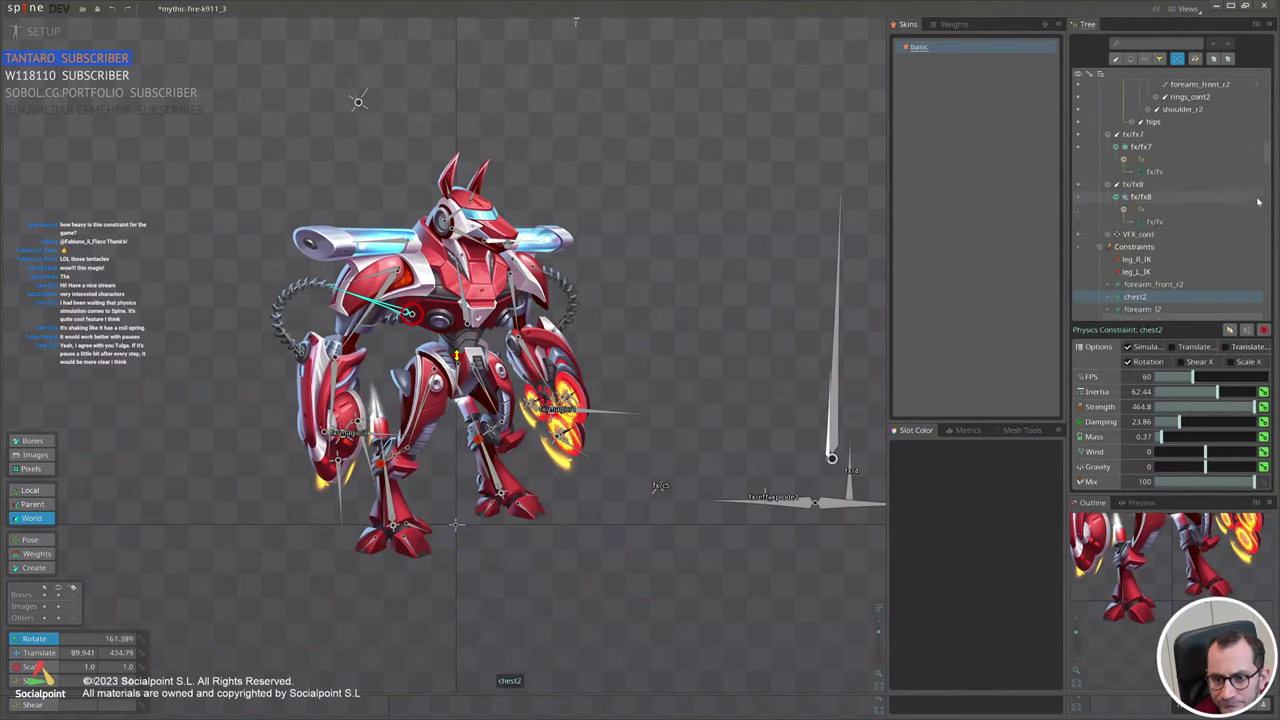
scroll(1258, 201, "down", 3)
left_click(1150, 216)
left_click(1150, 205, "ctrl")
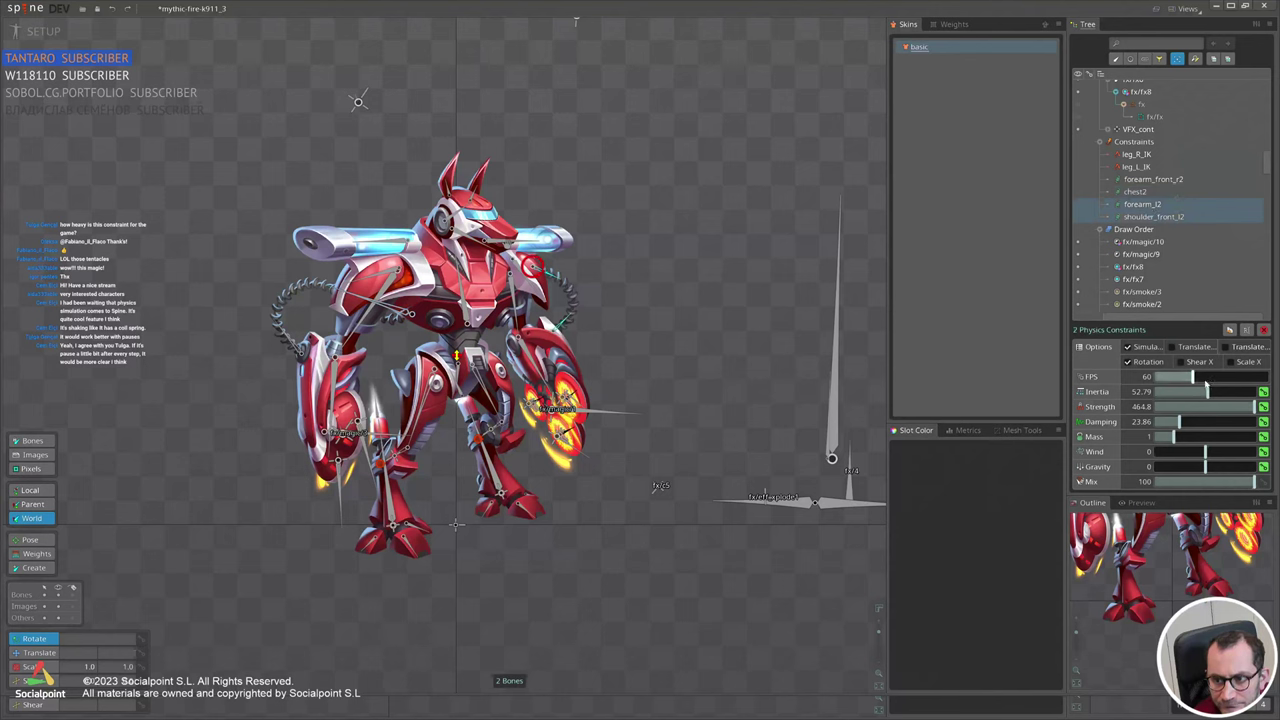
key("space")
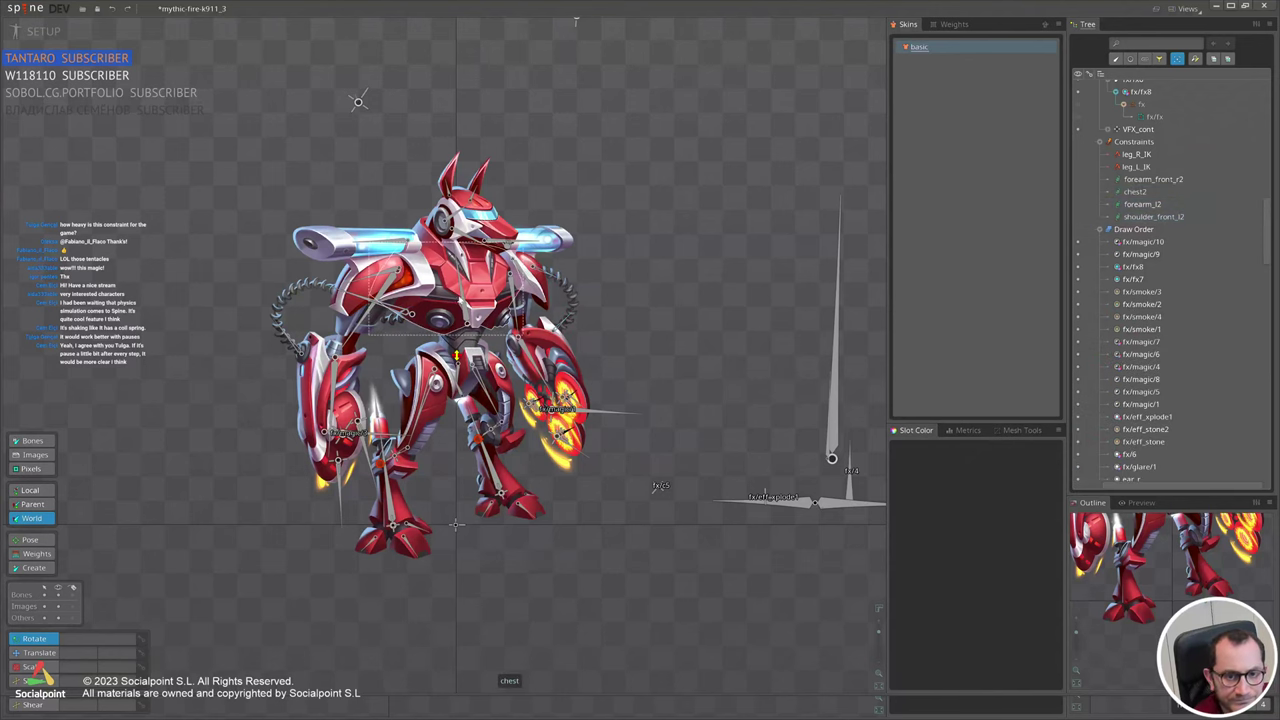
left_click(467, 312)
mouse_move(686, 268)
left_mouse_down()
mouse_move(690, 329)
mouse_move(677, 243)
mouse_move(685, 286)
left_mouse_up()
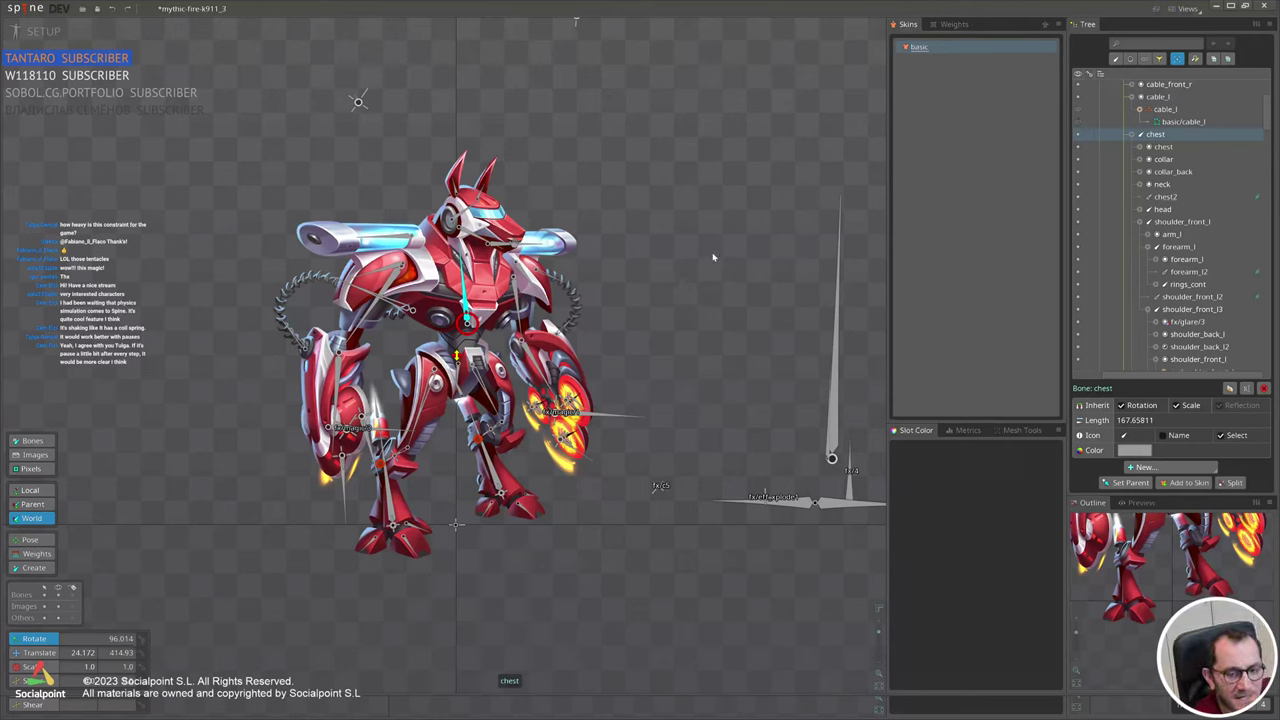
Add physics constraints to the ear_l and ear_r bones on the robot's head.
scroll(714, 261, "down", 1)
scroll(652, 280, "up", 1)
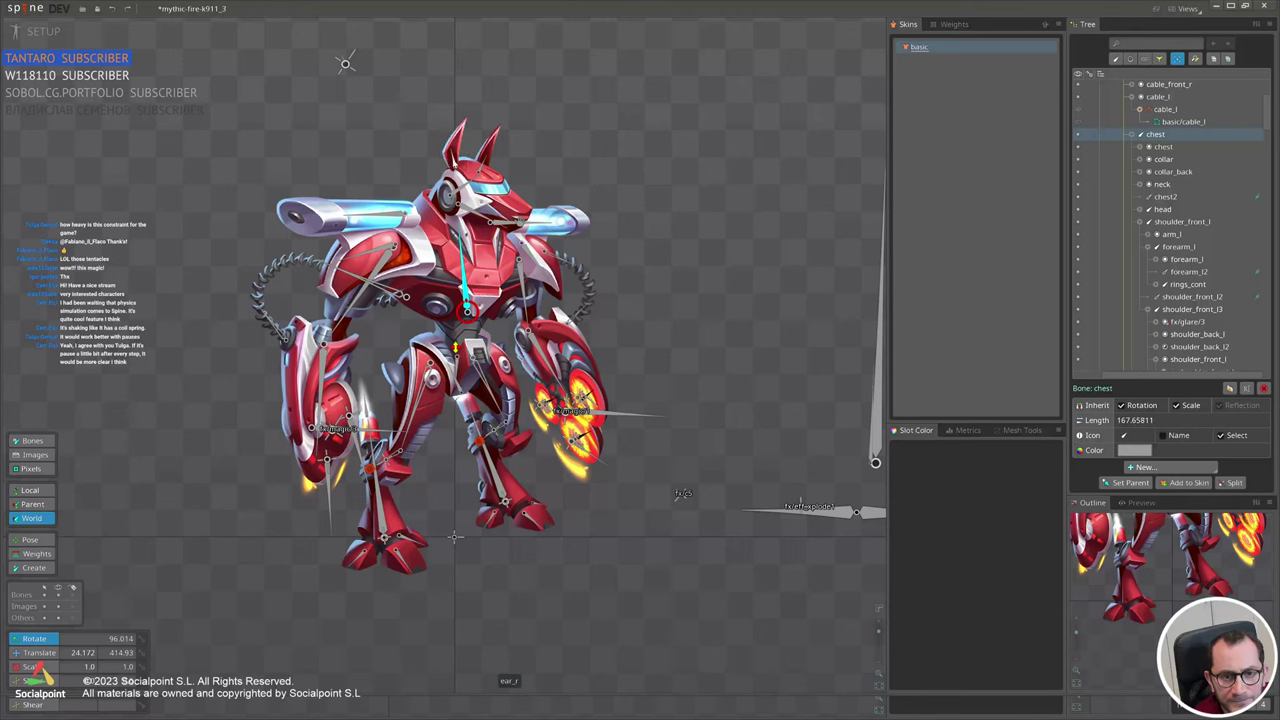
left_click(454, 164)
left_click(481, 167, "ctrl")
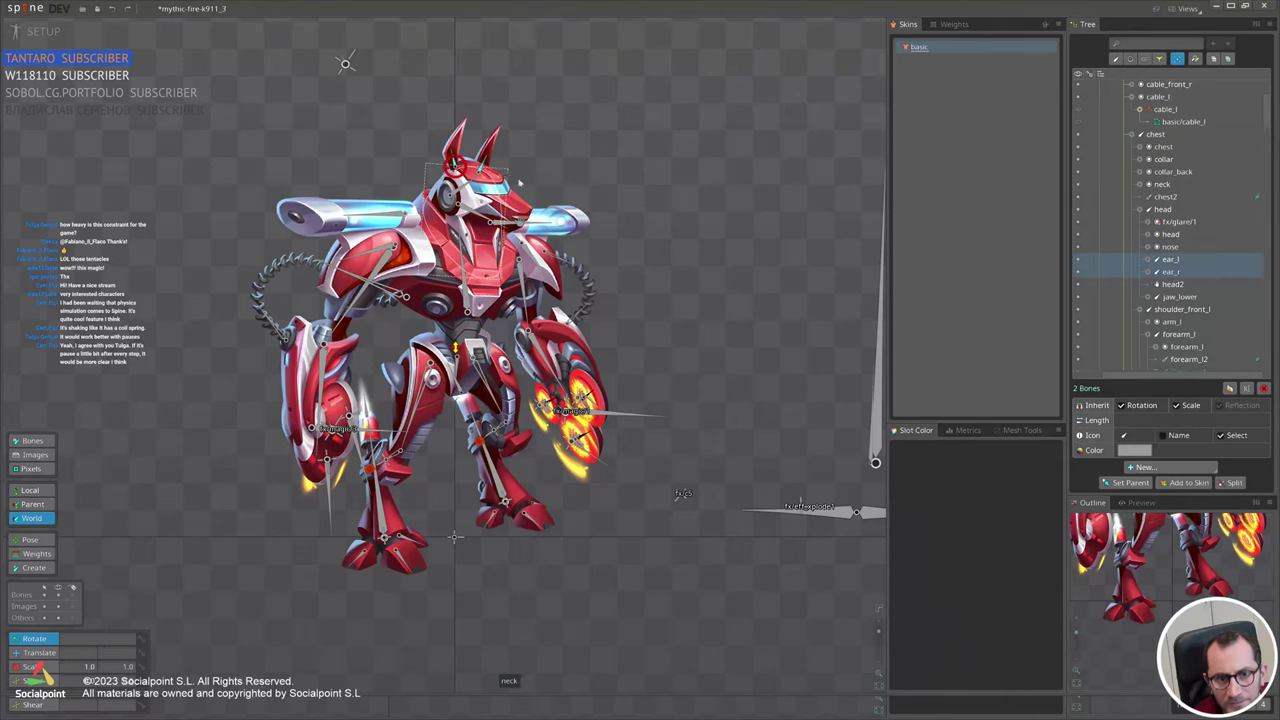
left_click(1148, 467)
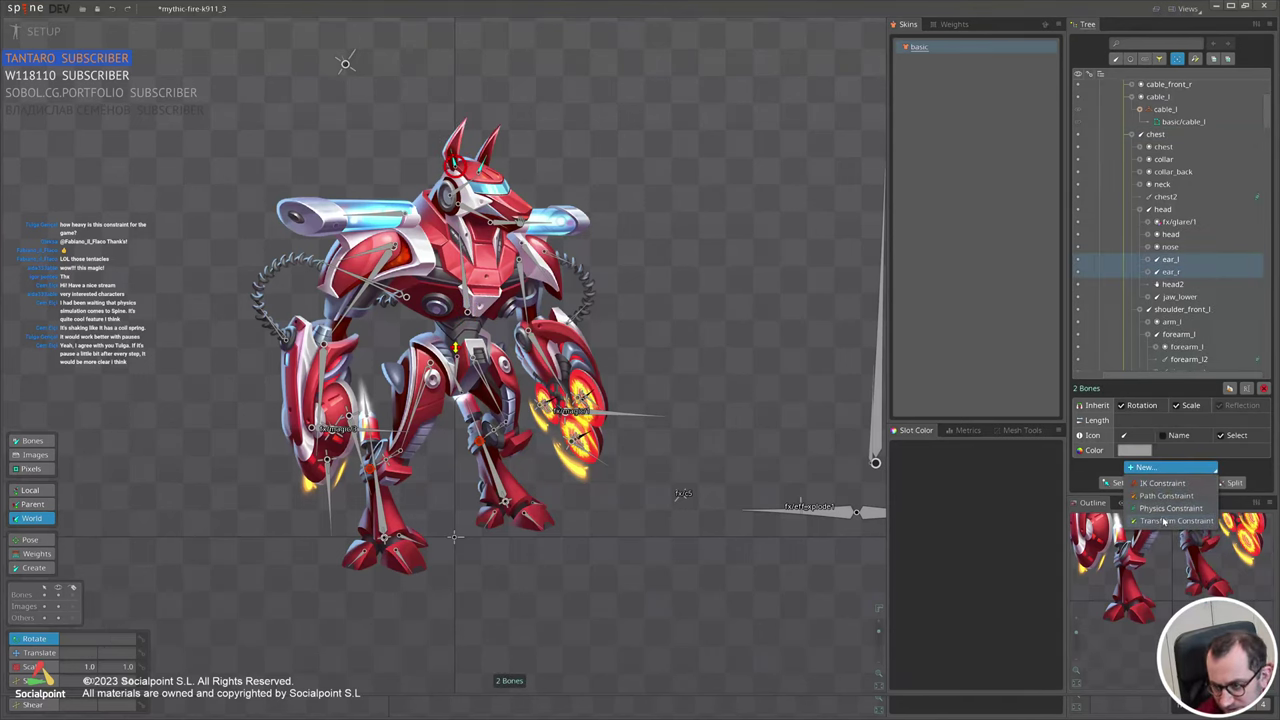
left_click(1168, 508)
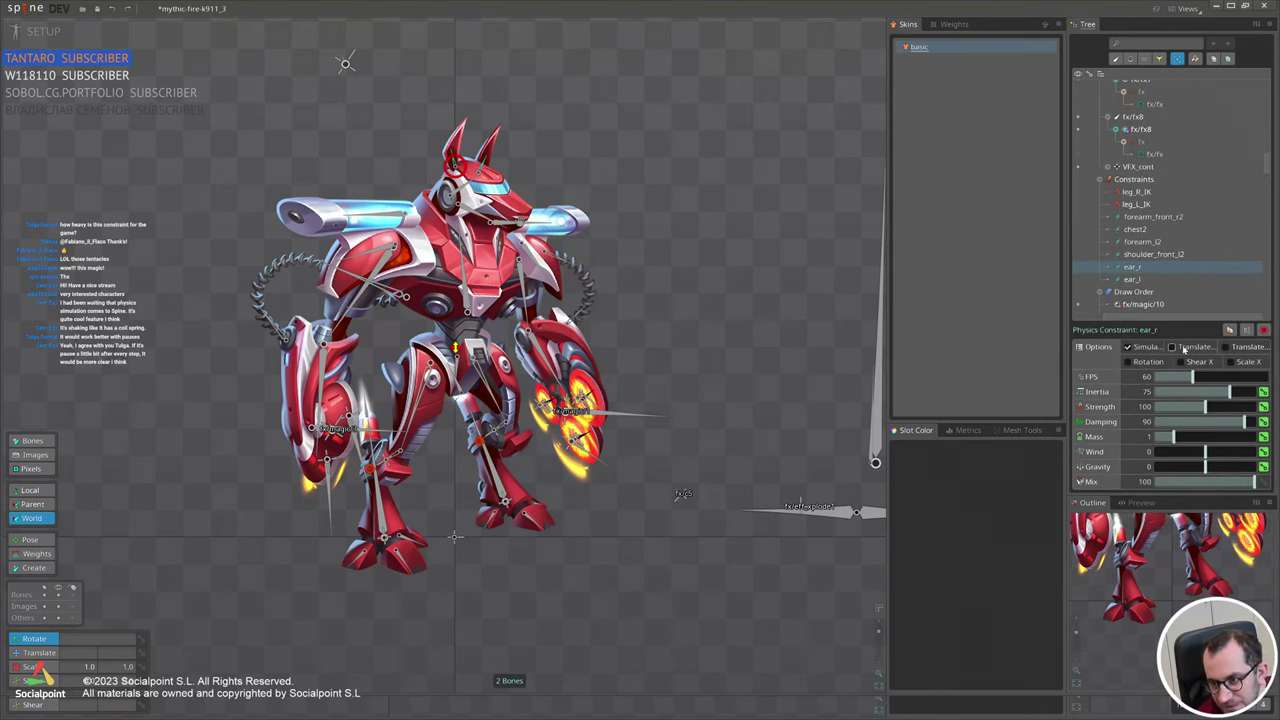
Enable rotation on the ear_r constraint with strength 180.7, damping 37.06 and mass 0.37, and rotate the head bone to test it.
left_click(1152, 362)
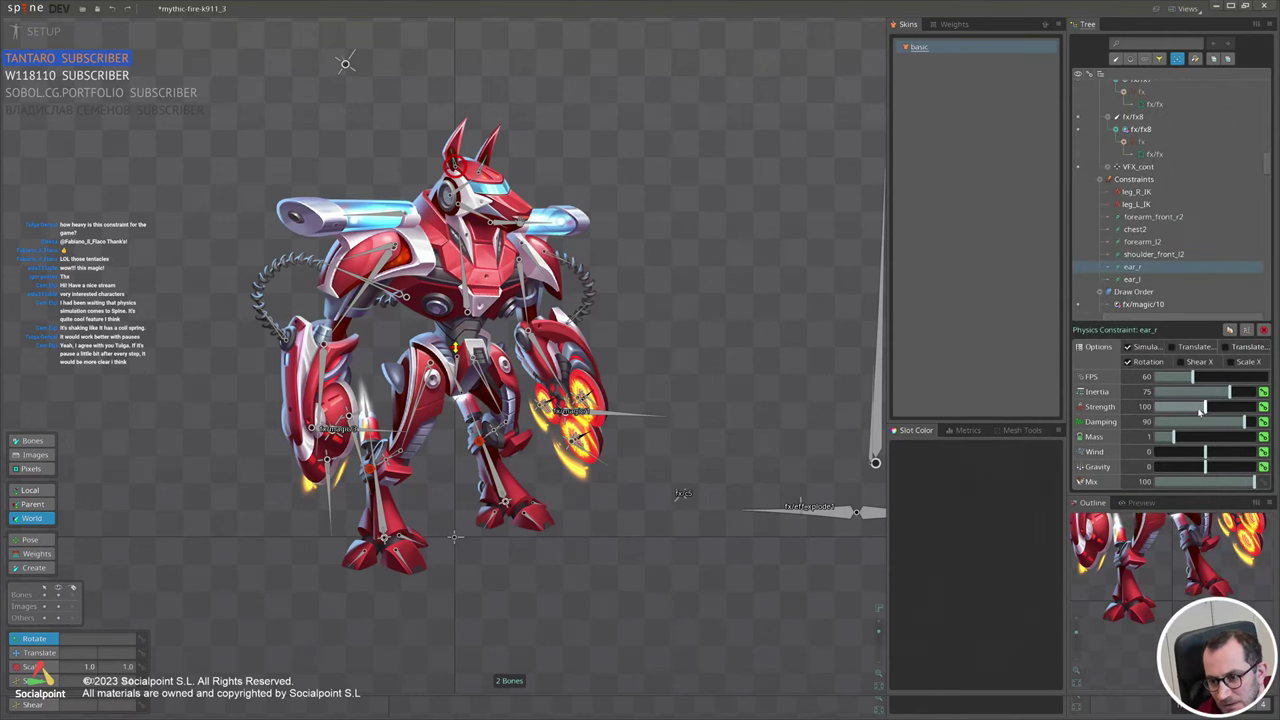
left_click_drag(1220, 412, 1244, 408)
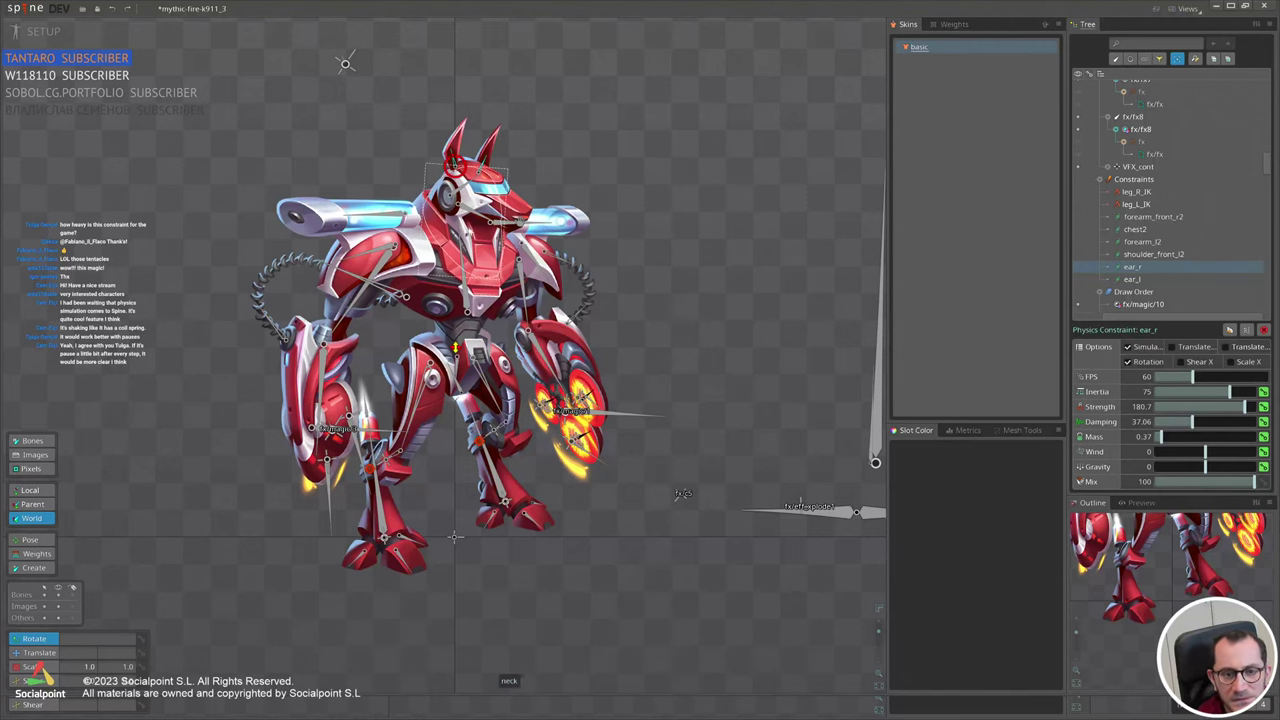
left_click(455, 165)
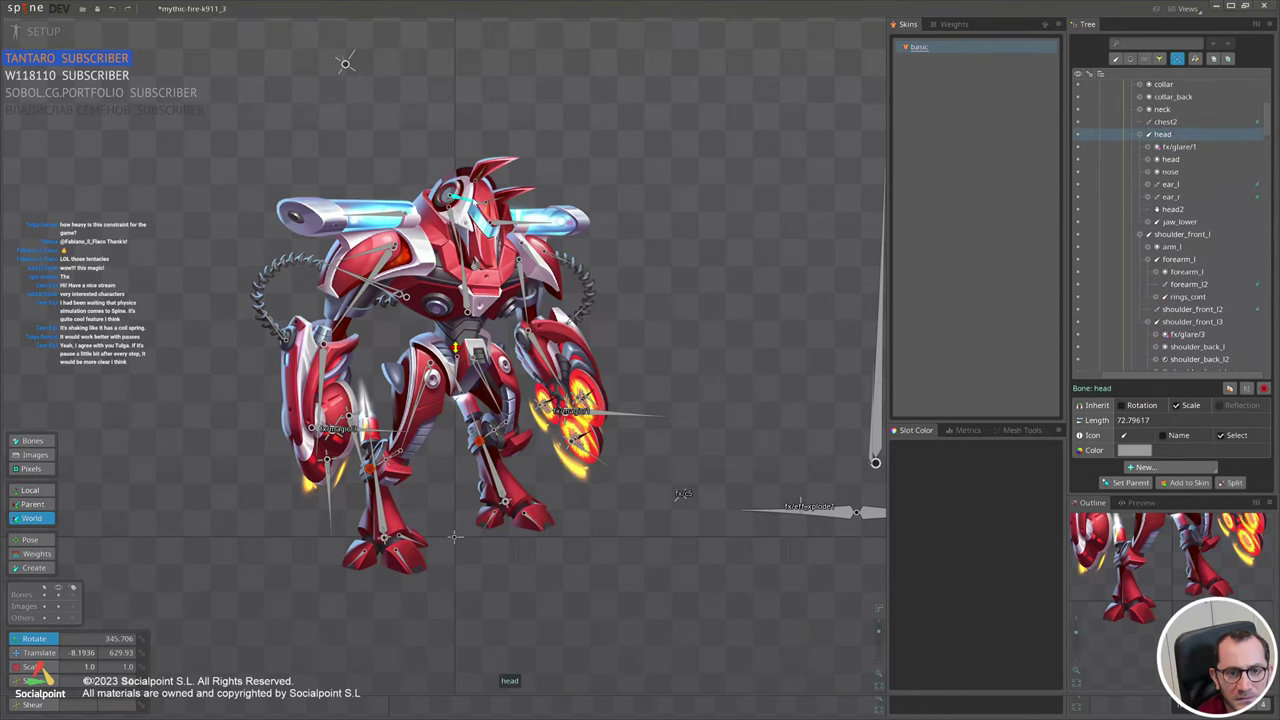
left_click(488, 162)
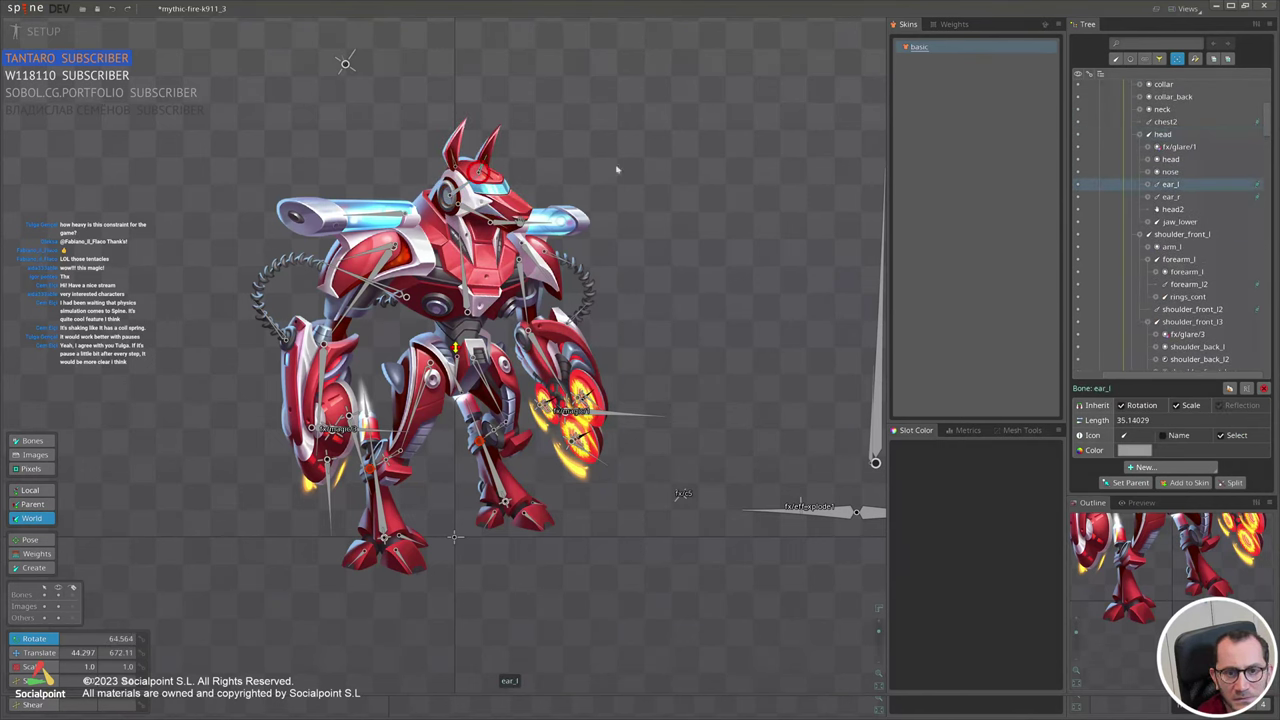
Set both ear constraints to inertia 69.04, strength 258.8, damping 36.04 and mass 0.47, and swing the chest bone to test them.
left_click(1256, 197)
left_click(1154, 181, "ctrl")
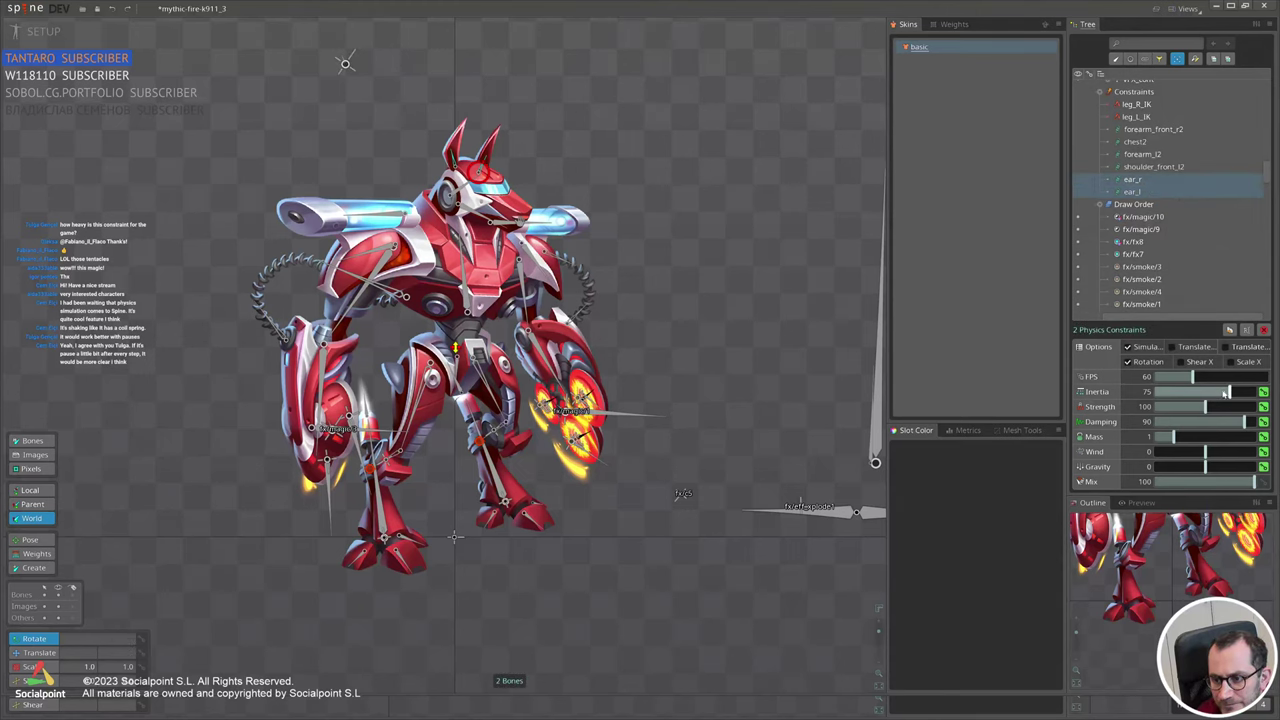
left_click_drag(1205, 408, 1270, 408)
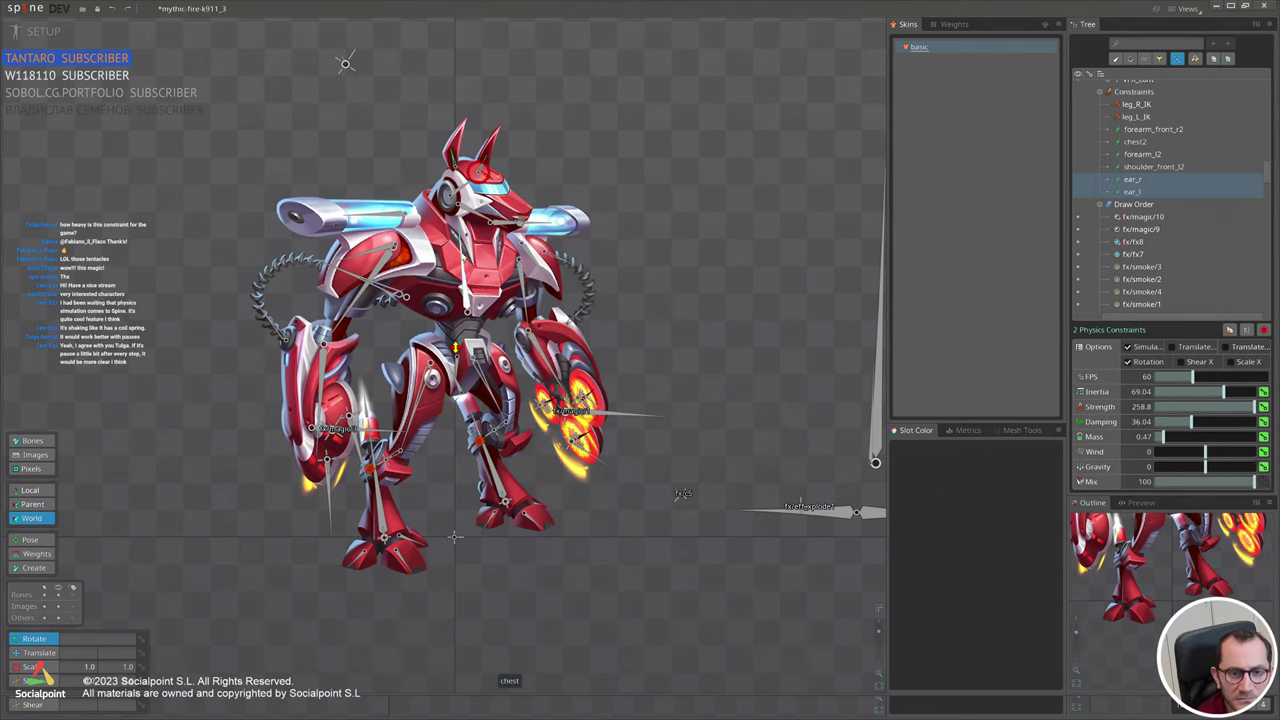
left_click(462, 262)
left_click_drag(732, 208, 648, 276)
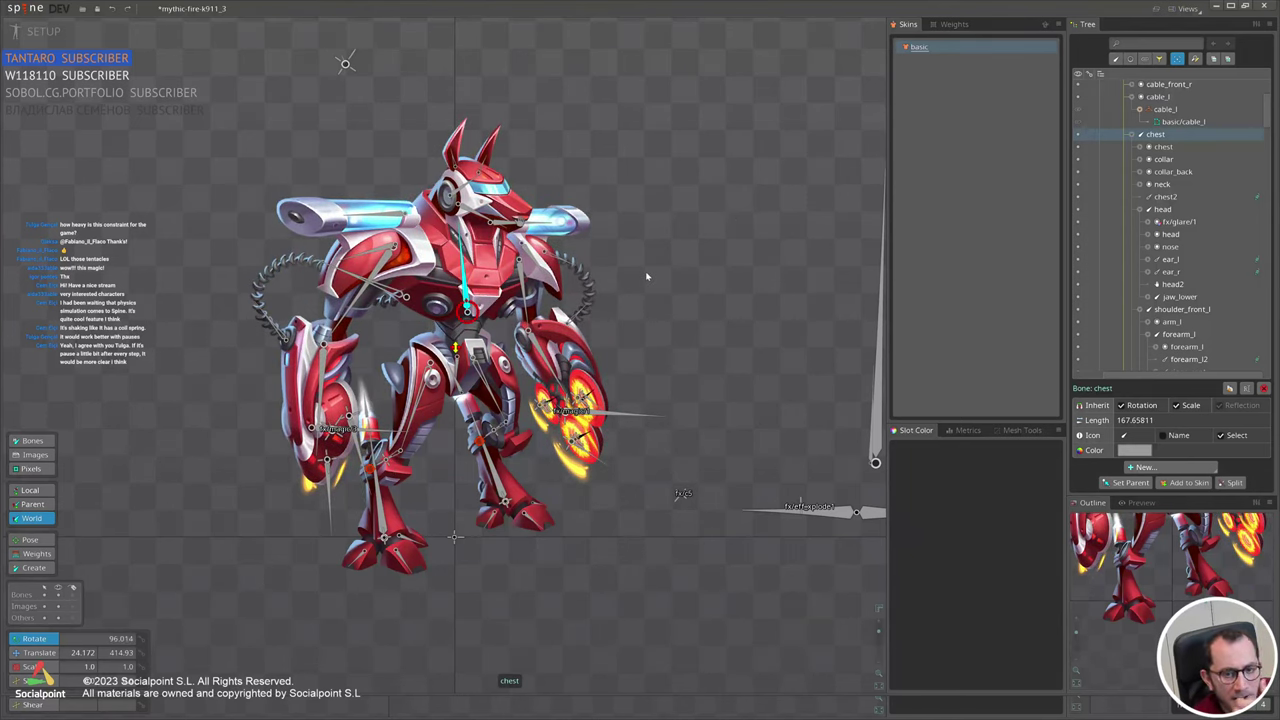
Add physics constraints to the four arm bones shoulder_r, forearm_front_r, shoulder_front_l and forearm_l.
left_click(358, 301)
left_click(322, 382, "ctrl")
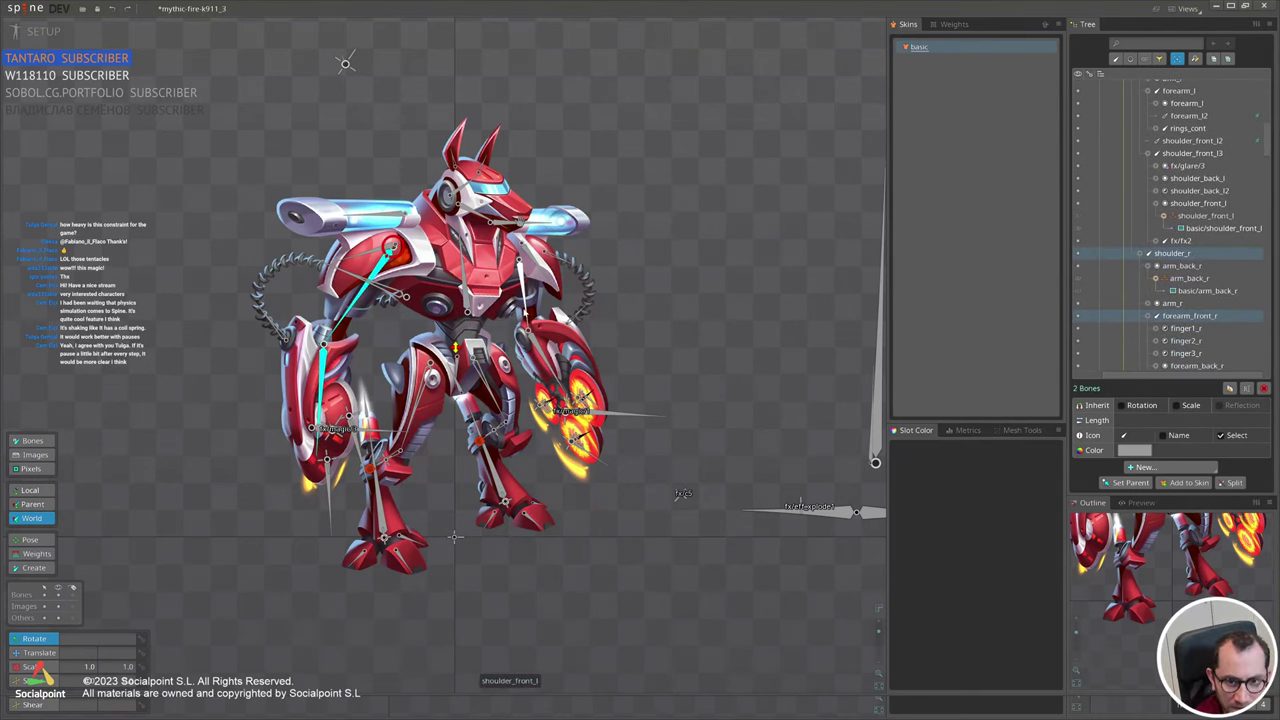
left_click(523, 294, "ctrl")
left_click(545, 359, "ctrl")
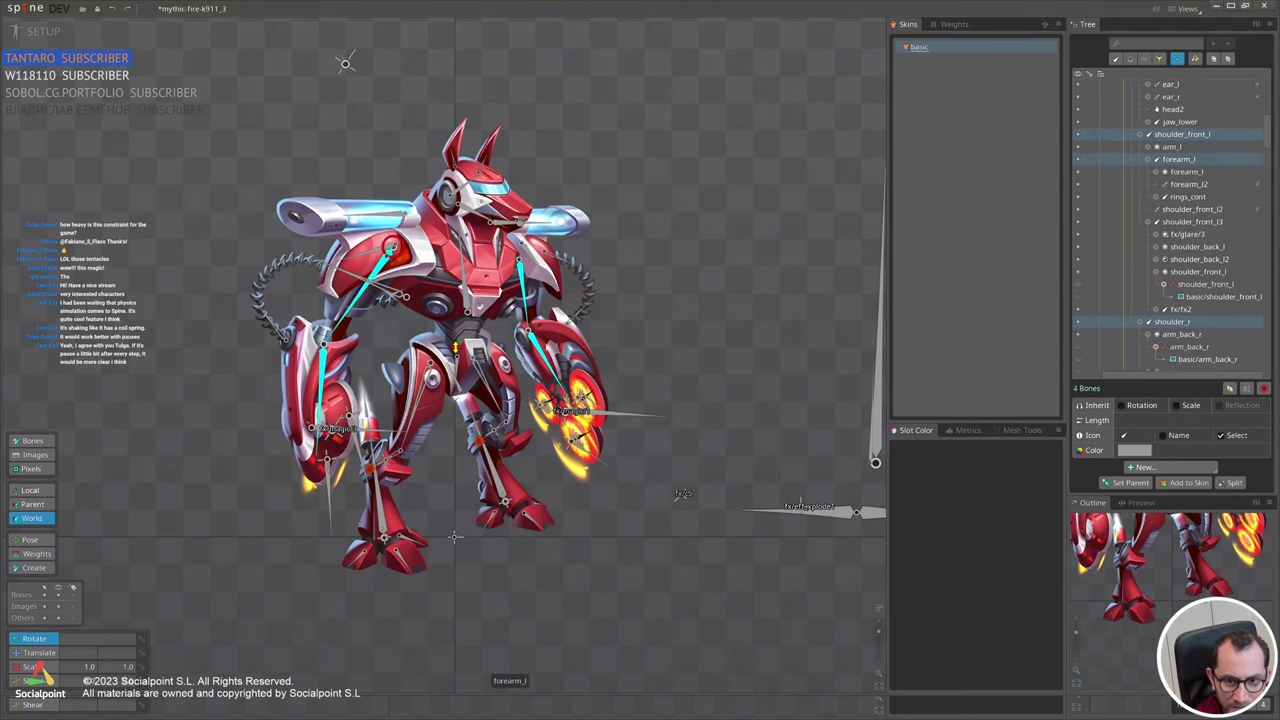
left_click(1145, 467)
left_click(1155, 508)
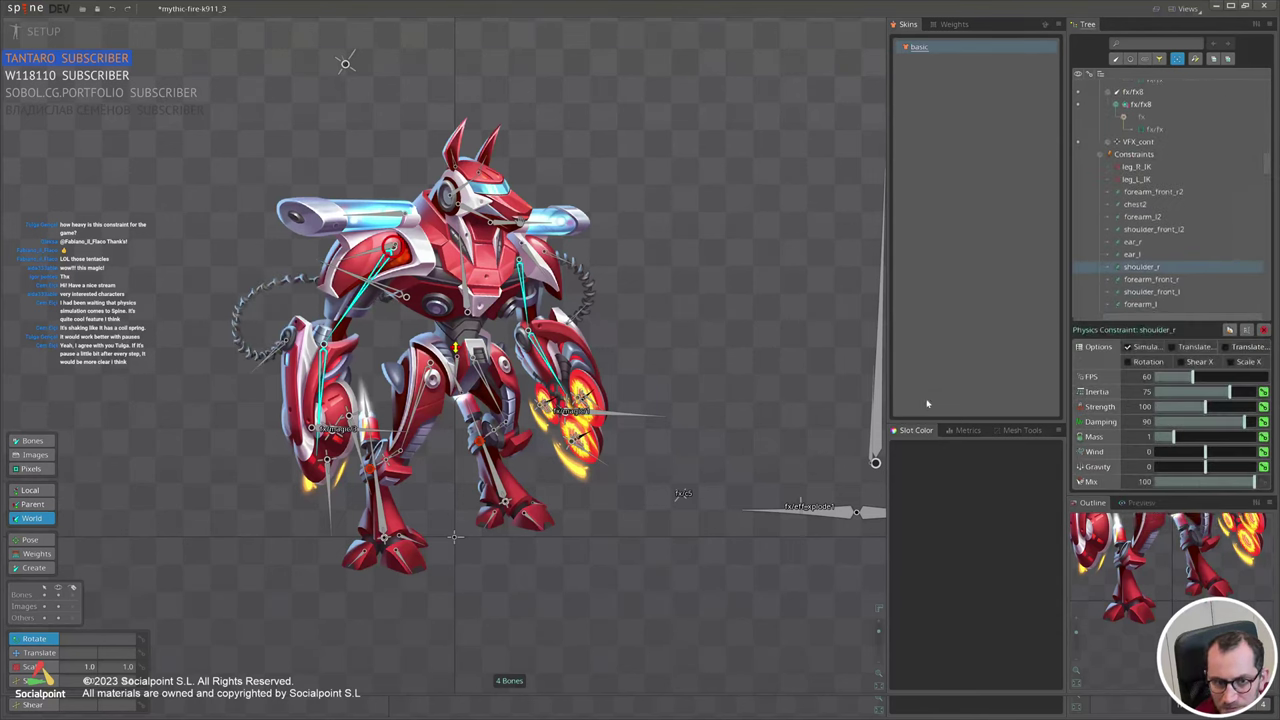
Enable rotation on the four new arm constraints, store them as selection 2, and set strength 250.8, damping 20.81 and mass 0.65.
left_click(268, 318)
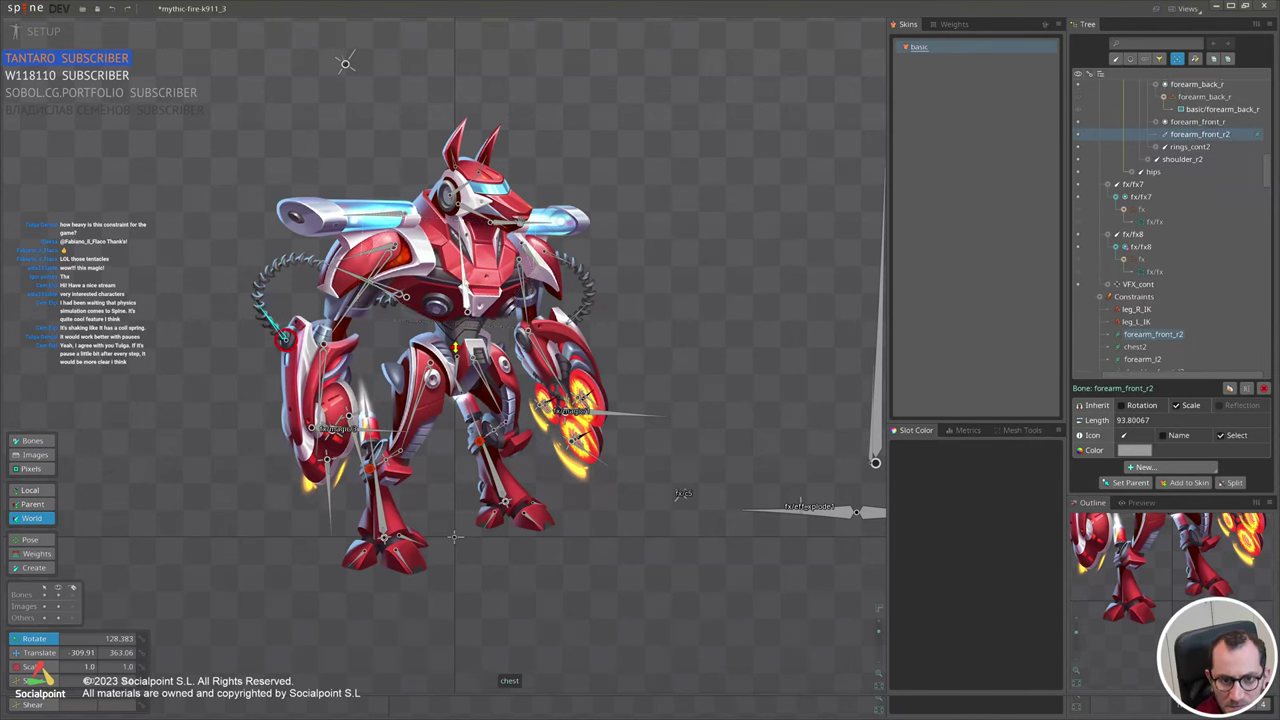
left_click(1257, 135)
scroll(1232, 229, "down", 5)
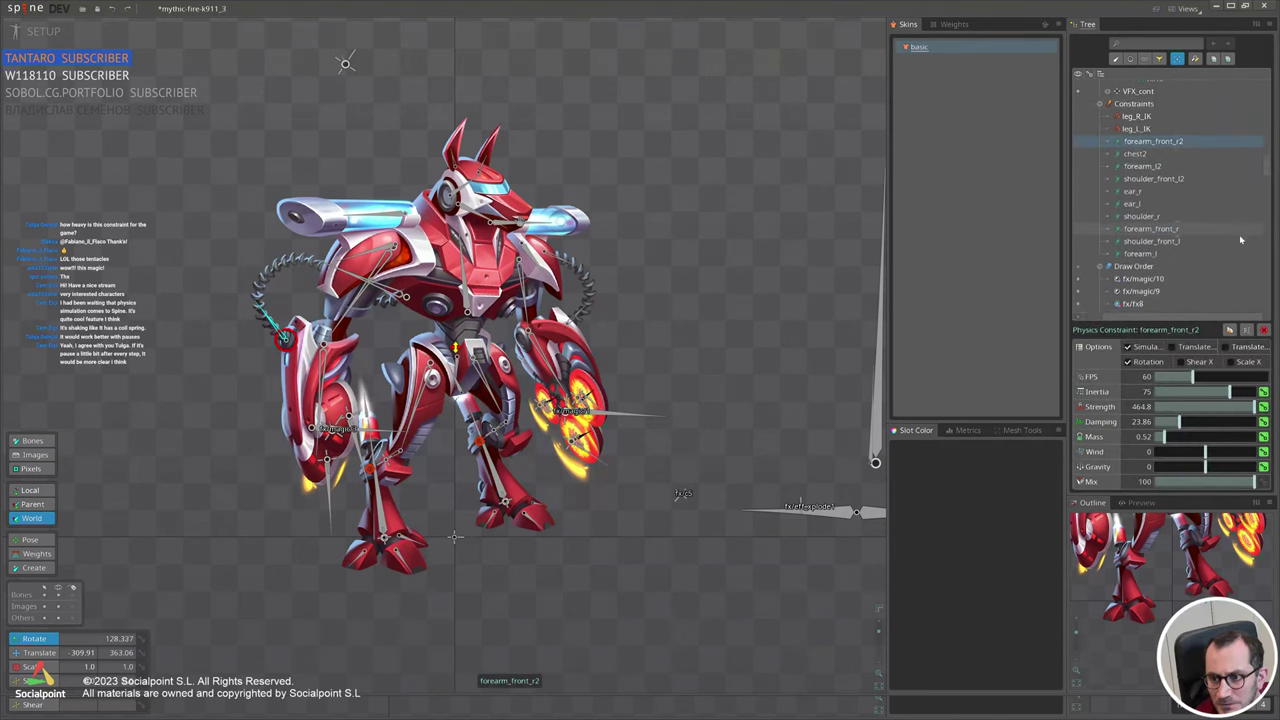
left_click(1150, 216)
left_click(1150, 204, "ctrl")
left_click(1145, 191, "shift")
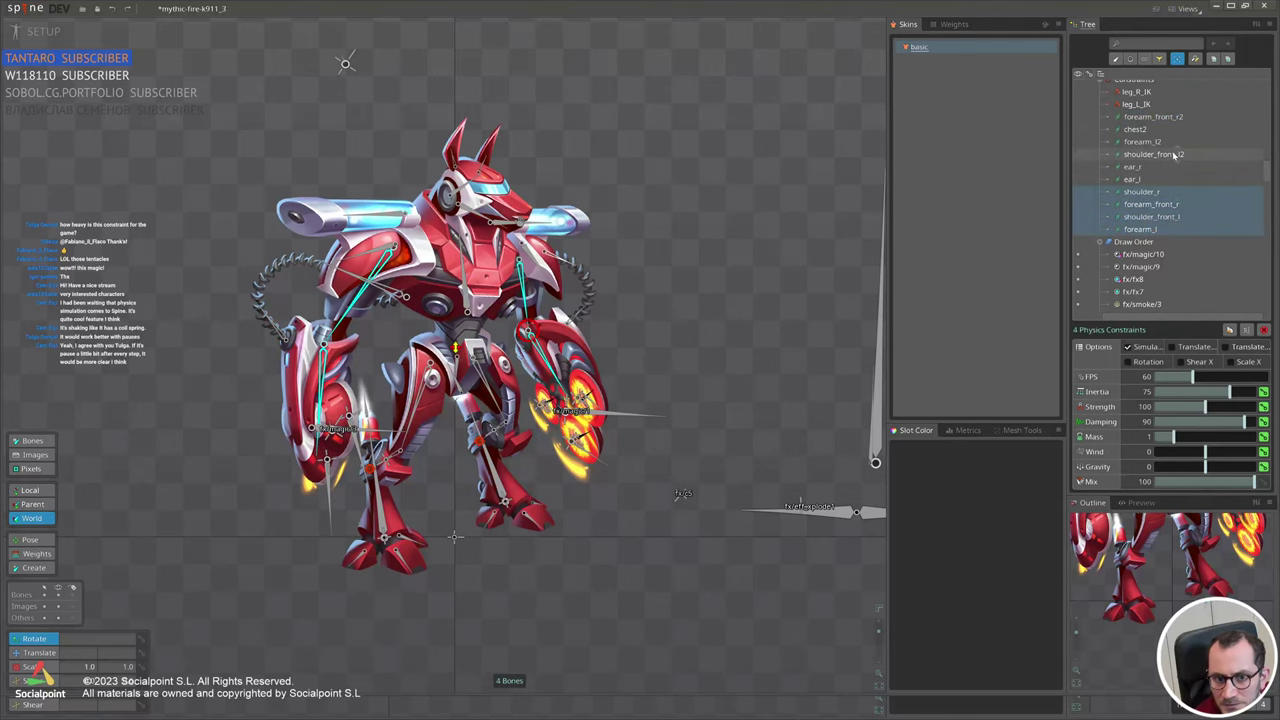
scroll(1213, 197, "up", 1)
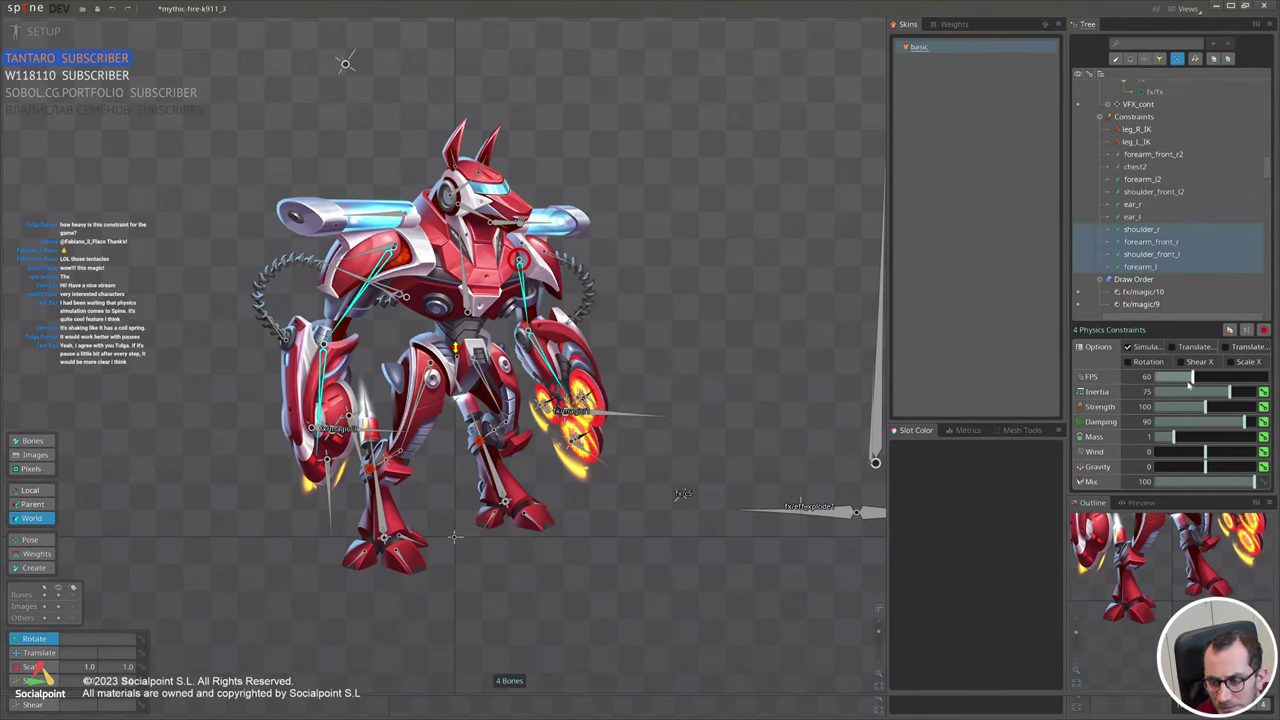
key("ctrl+2")
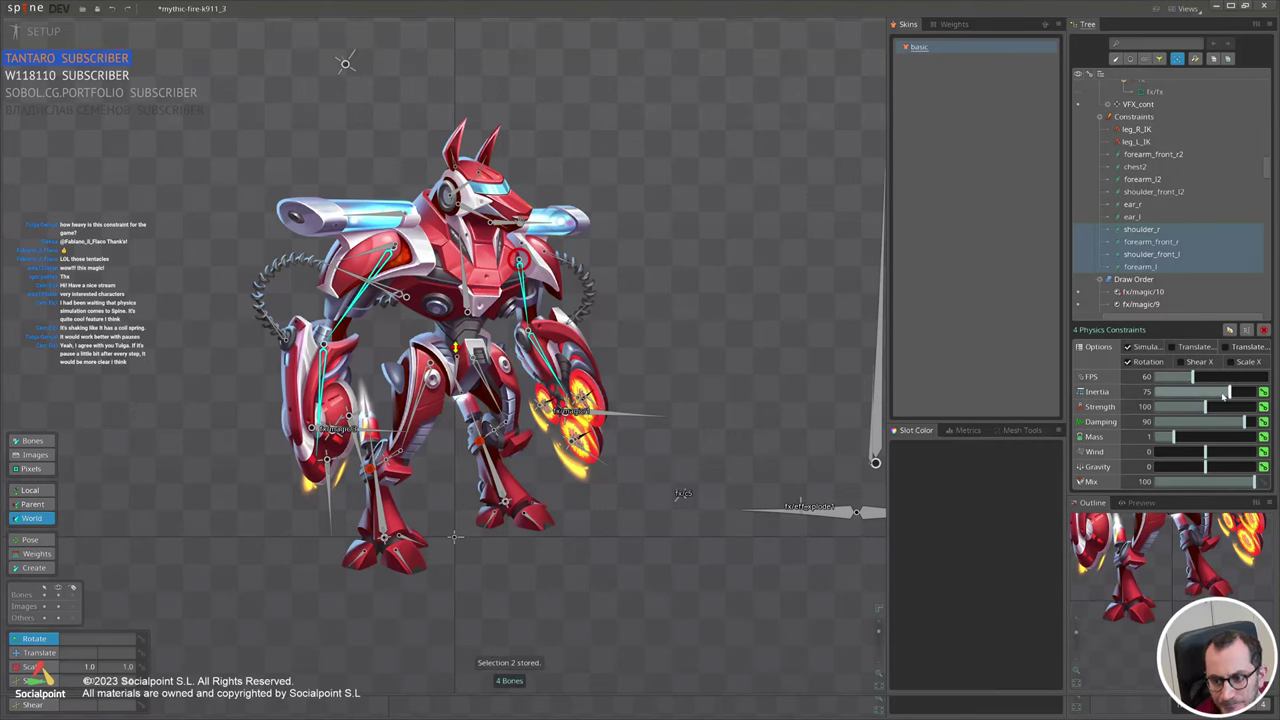
mouse_move(1205, 407)
left_mouse_down()
mouse_move(1270, 419)
mouse_move(1191, 425)
left_mouse_up()
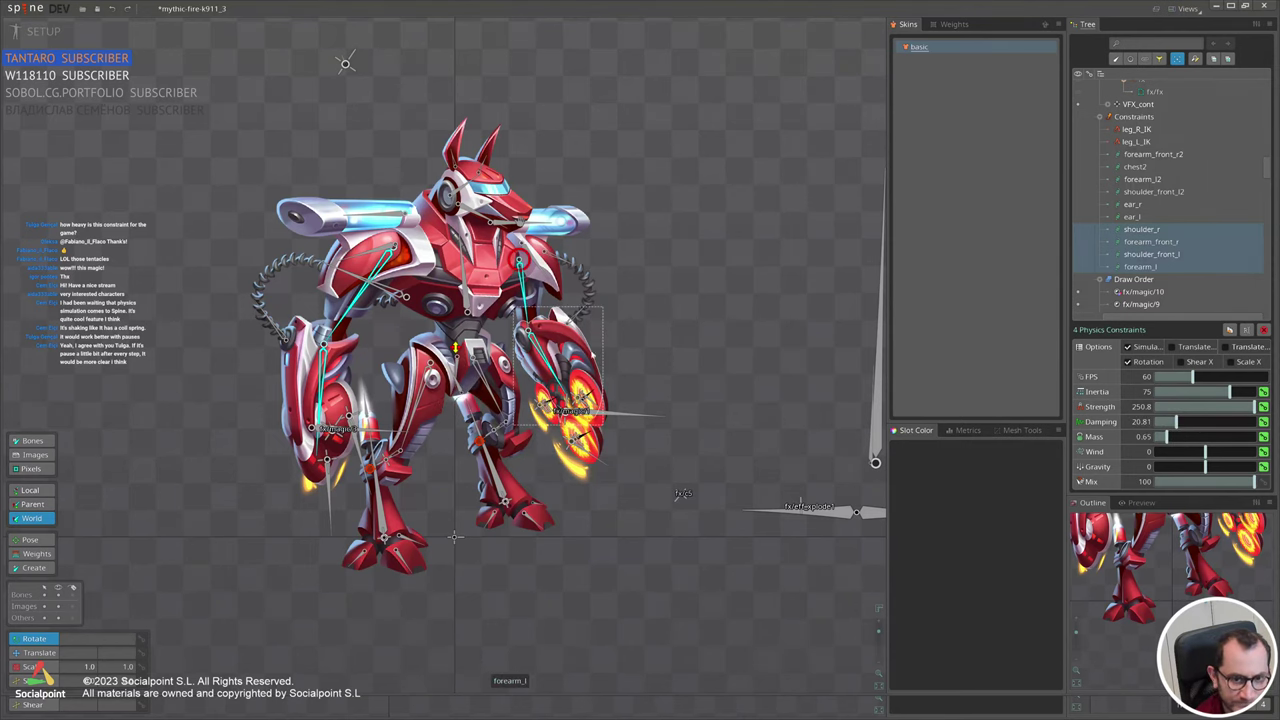
Swing the chest bone back and forth to test the physics on both arms.
left_click(467, 292)
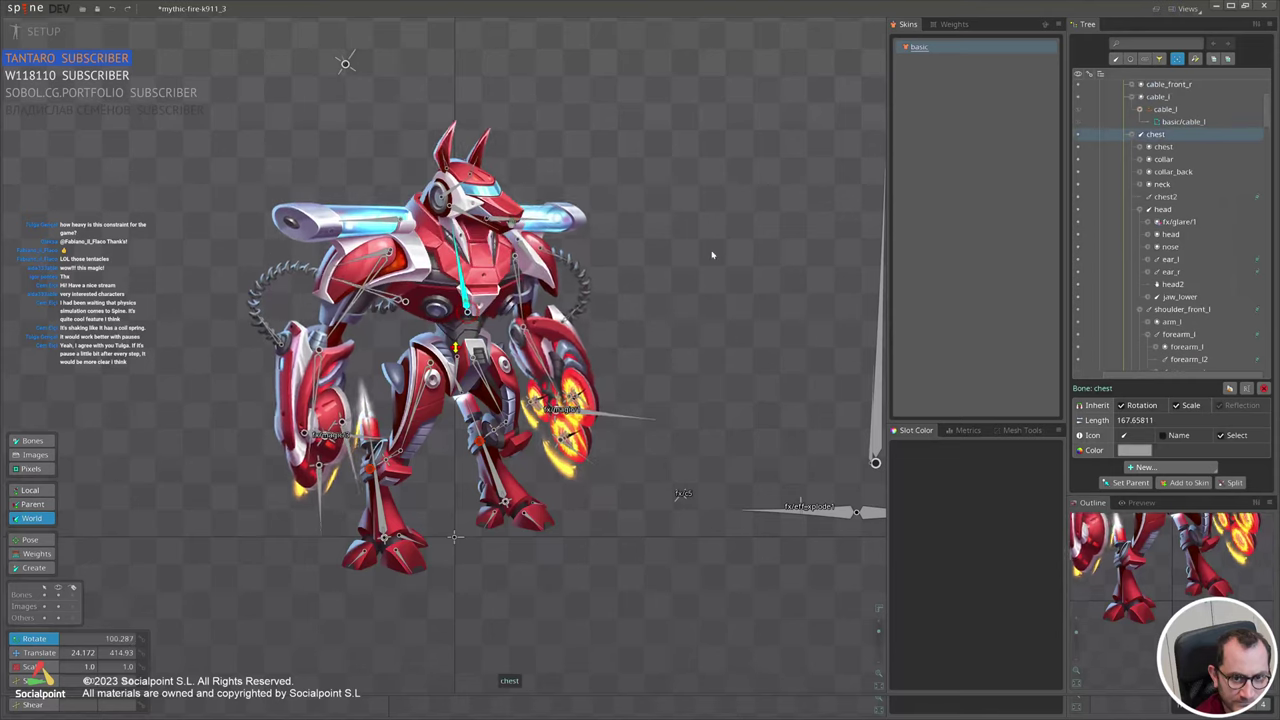
left_click_drag(712, 284, 672, 283)
left_click_drag(672, 270, 687, 279)
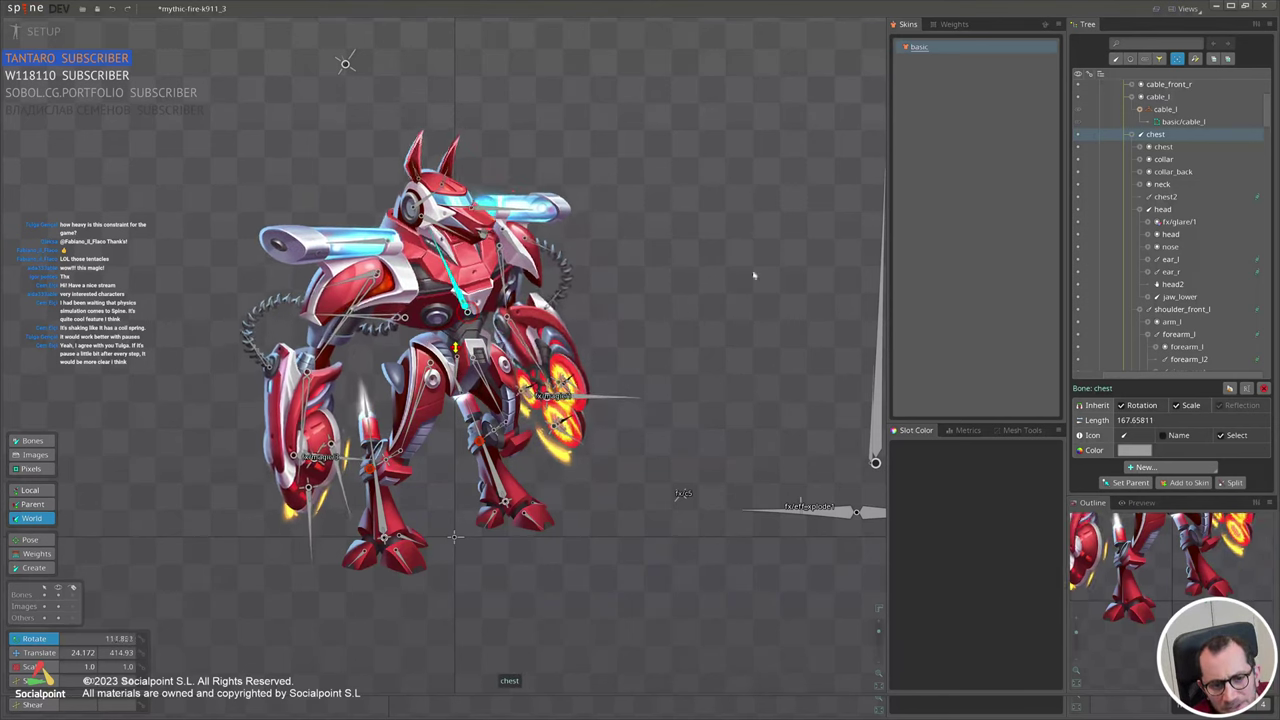
Rotate the chest and shoulder_r bones in turn to test how the arms and cables follow.
left_click(355, 308)
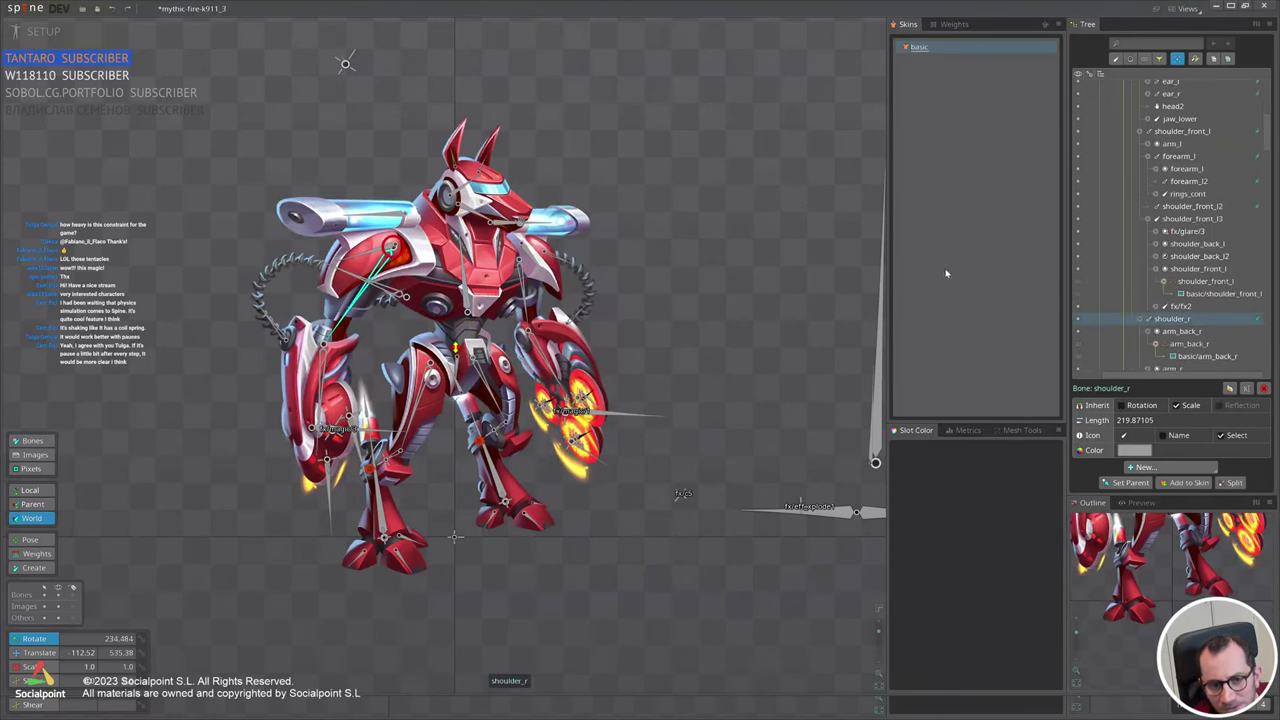
left_click(465, 283)
mouse_move(764, 286)
left_mouse_down()
mouse_move(768, 218)
mouse_move(768, 261)
left_mouse_up()
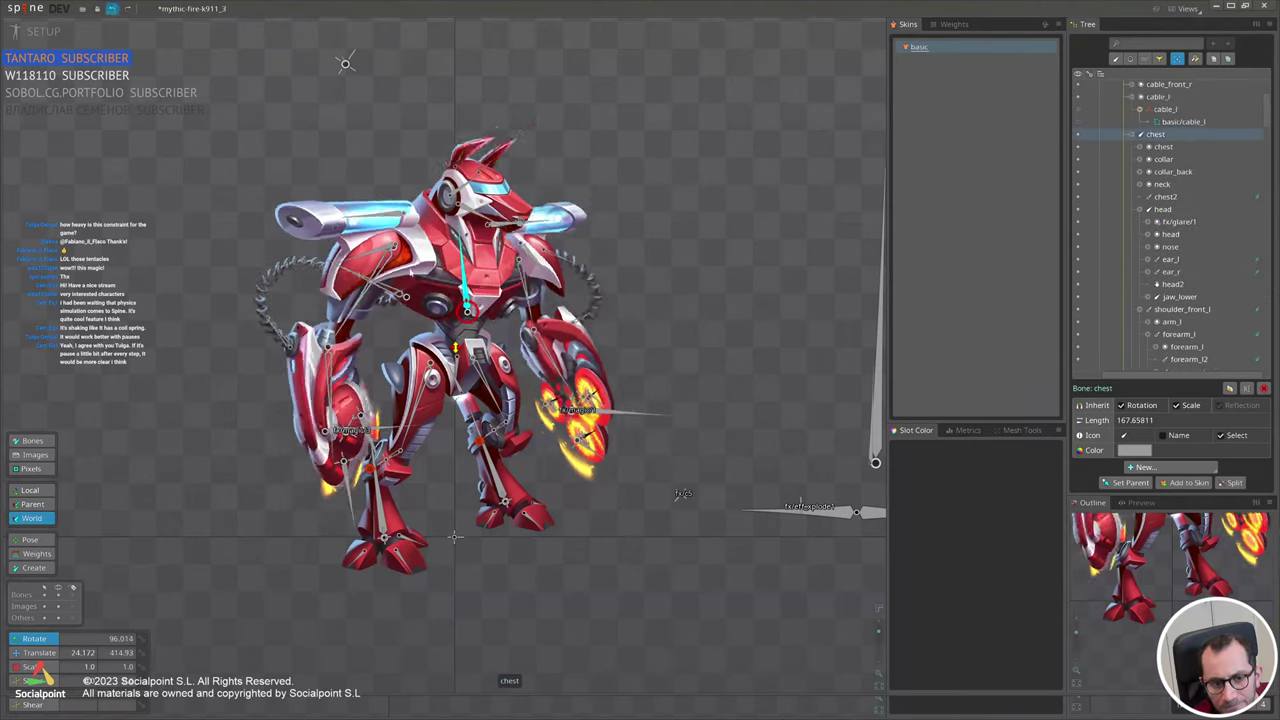
left_click(386, 284)
mouse_move(382, 280)
left_mouse_down()
mouse_move(362, 272)
mouse_move(373, 280)
left_mouse_up()
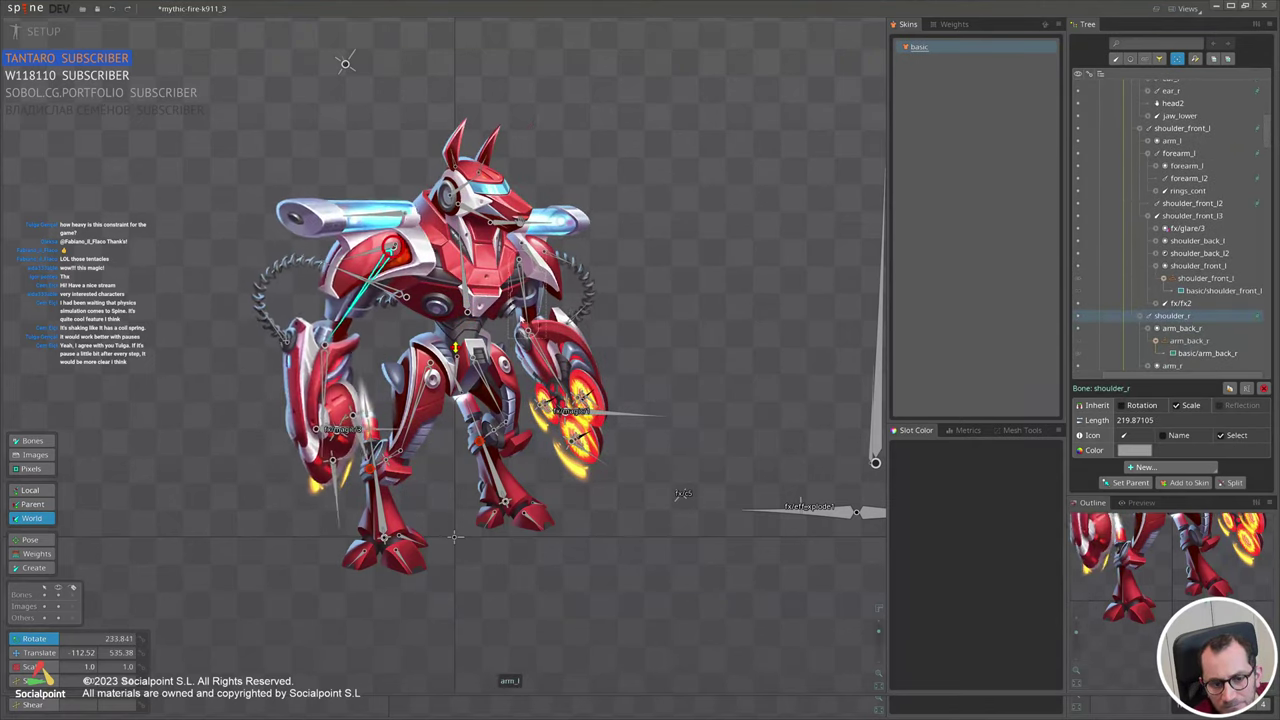
Test the physics by rotating the chest bone, undoing that rotation, and moving the pelvis_Y bone vertically.
left_click(466, 278)
left_click_drag(680, 256, 644, 249)
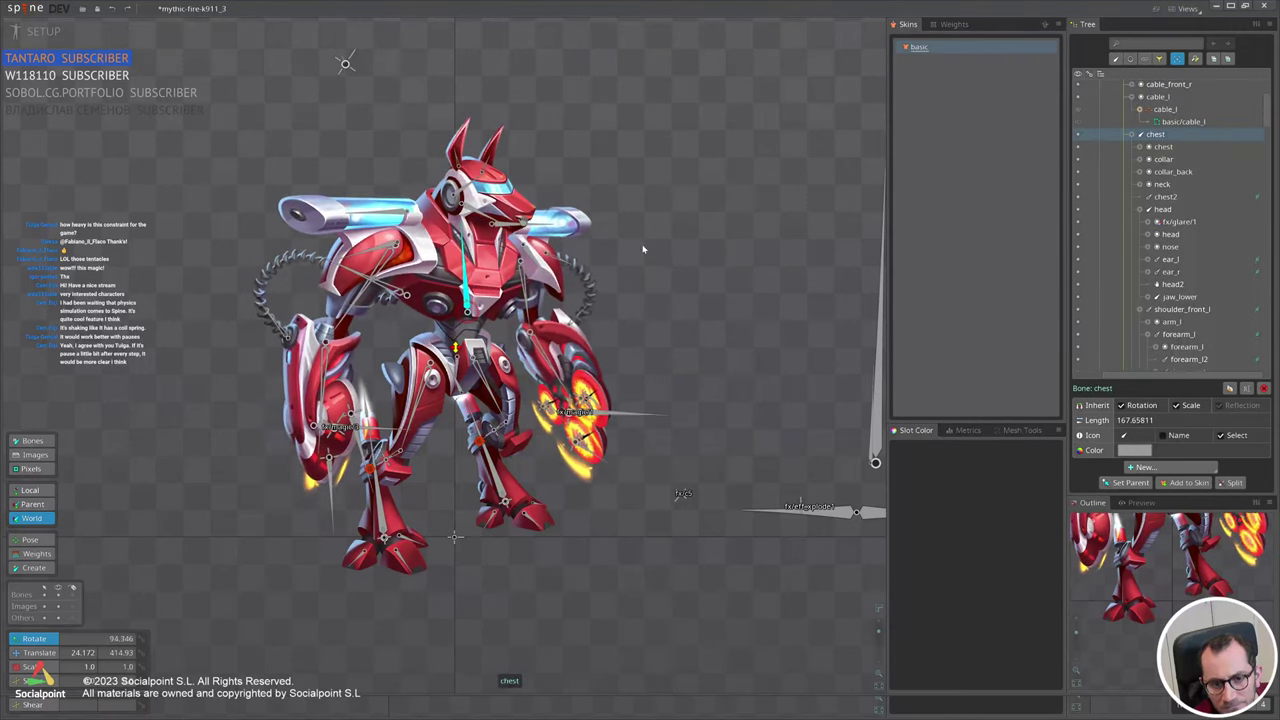
key("ctrl+z")
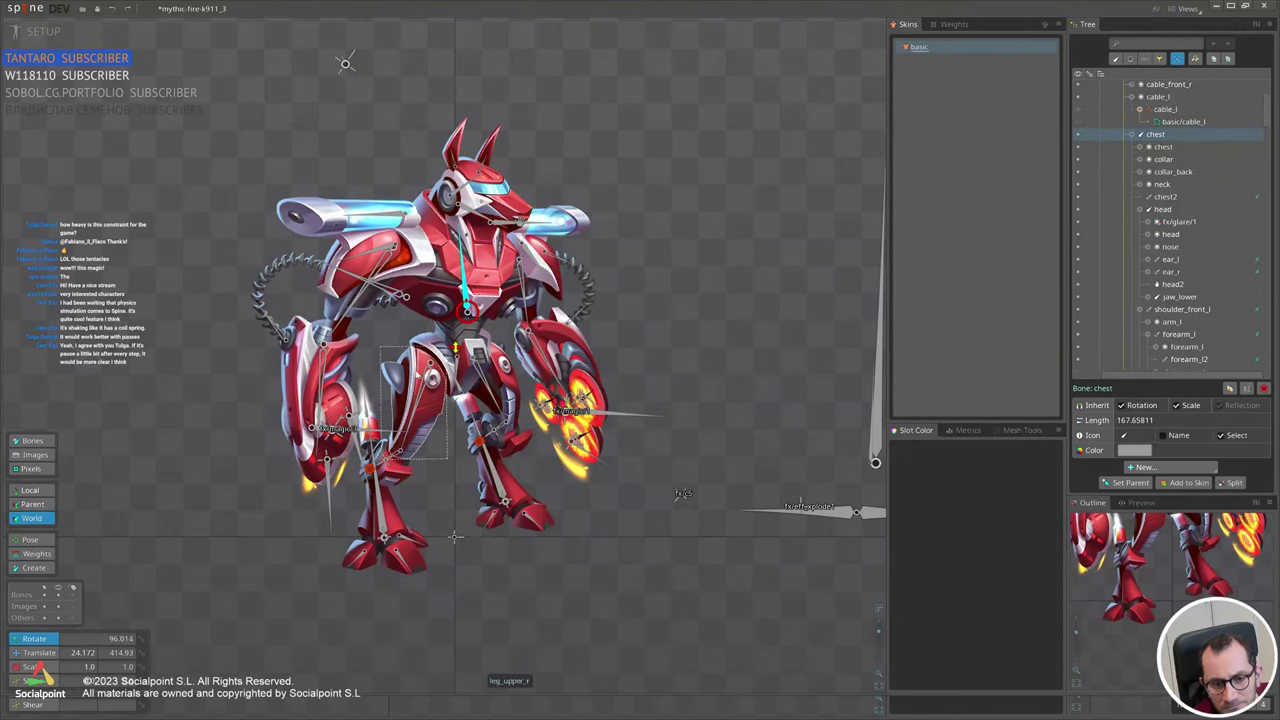
left_click(456, 347)
key("t")
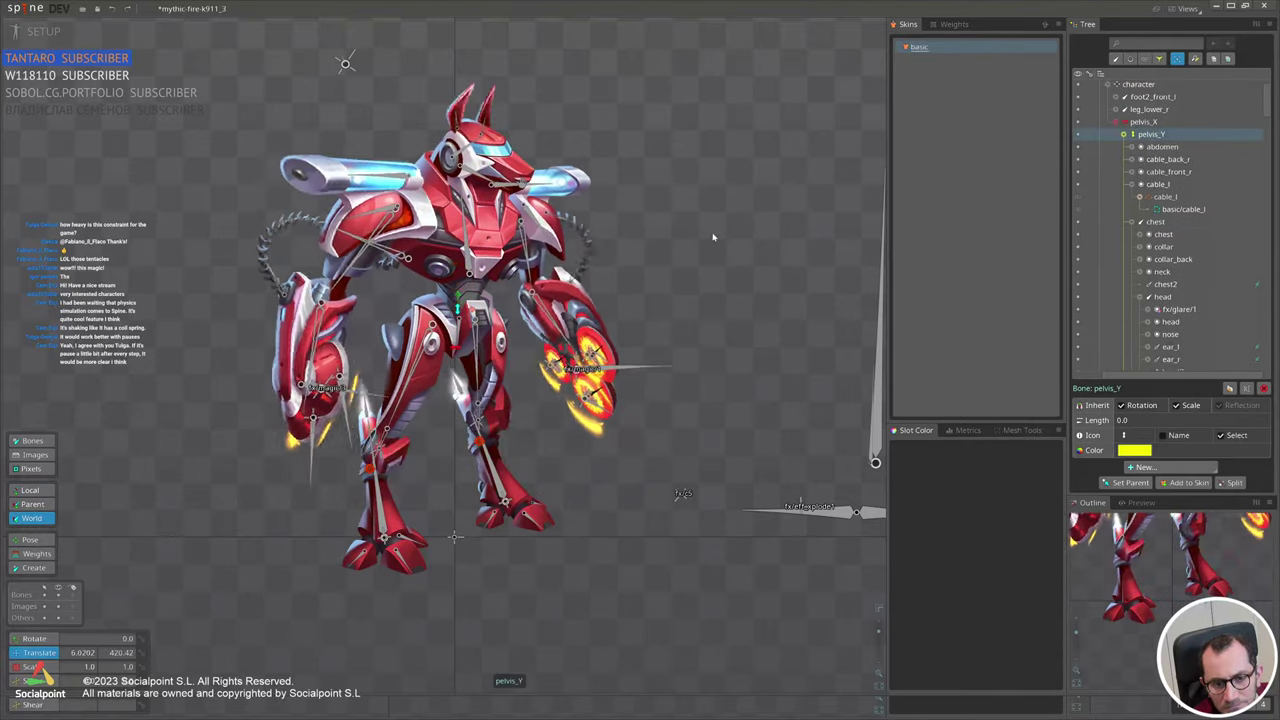
Play the walk animation in Animate mode to check the physics on the arms, and return to Setup mode.
left_click(43, 36)
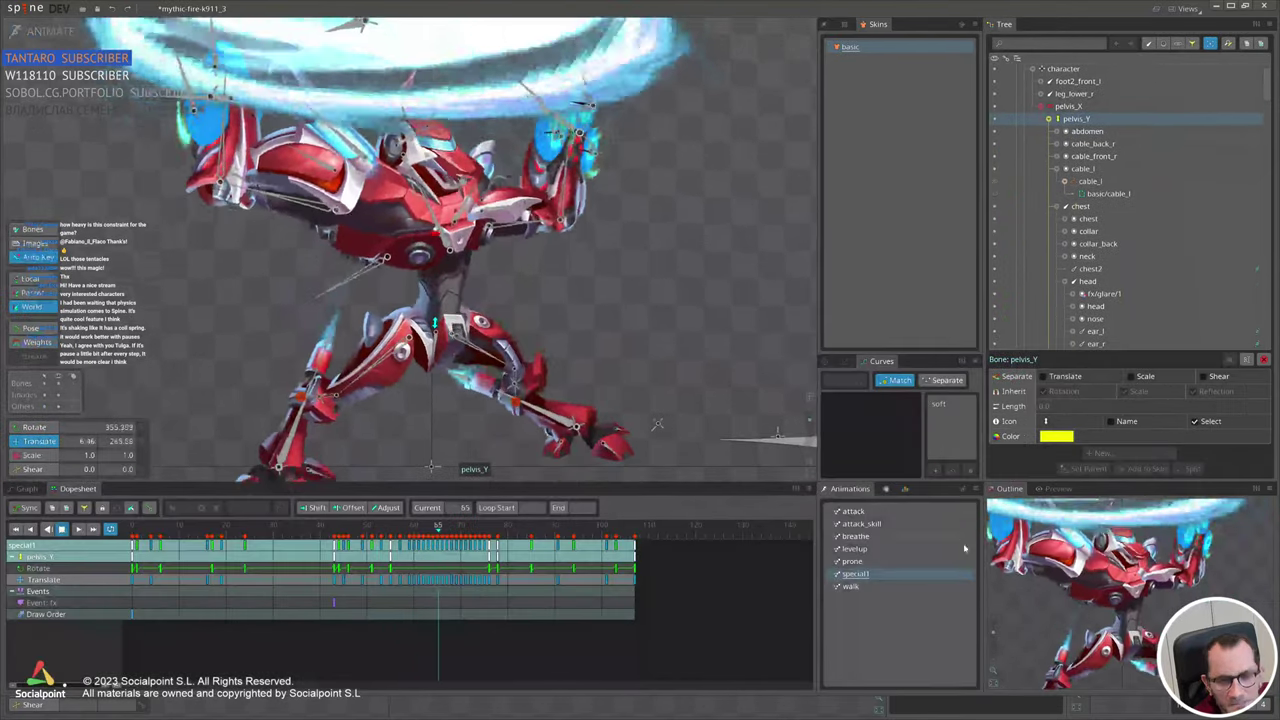
left_click(875, 587)
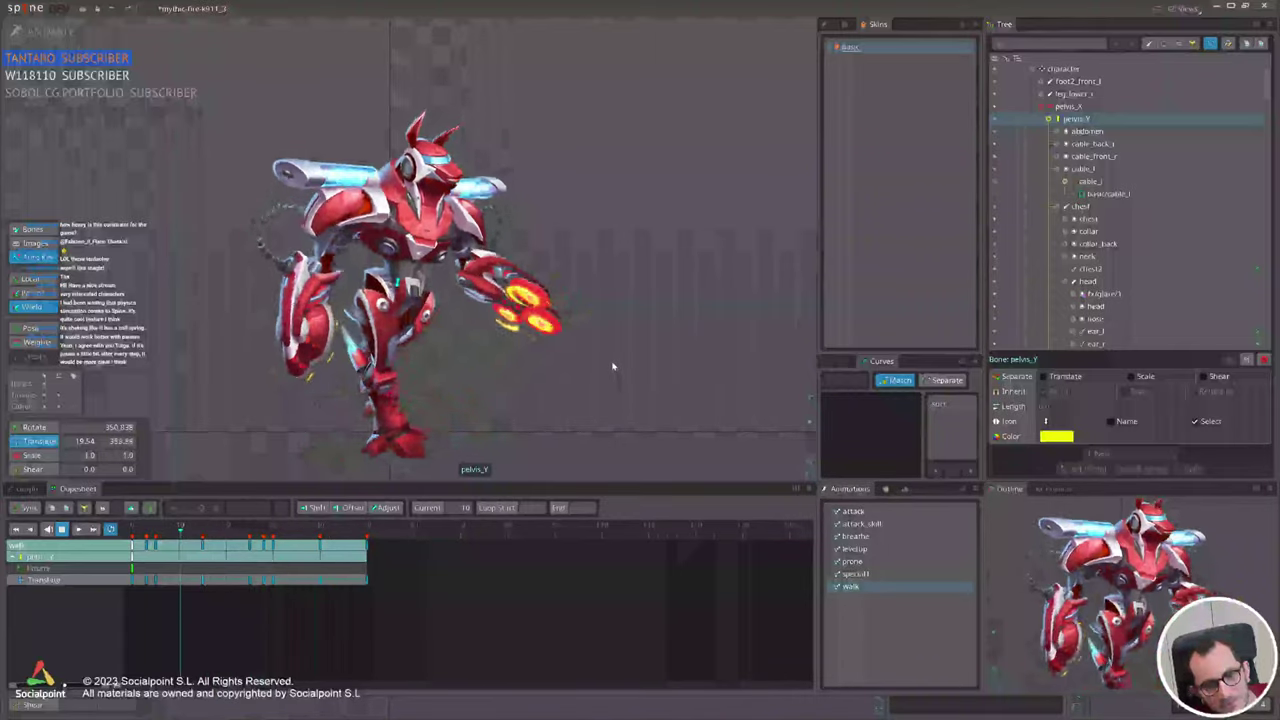
key("d")
left_click(50, 32)
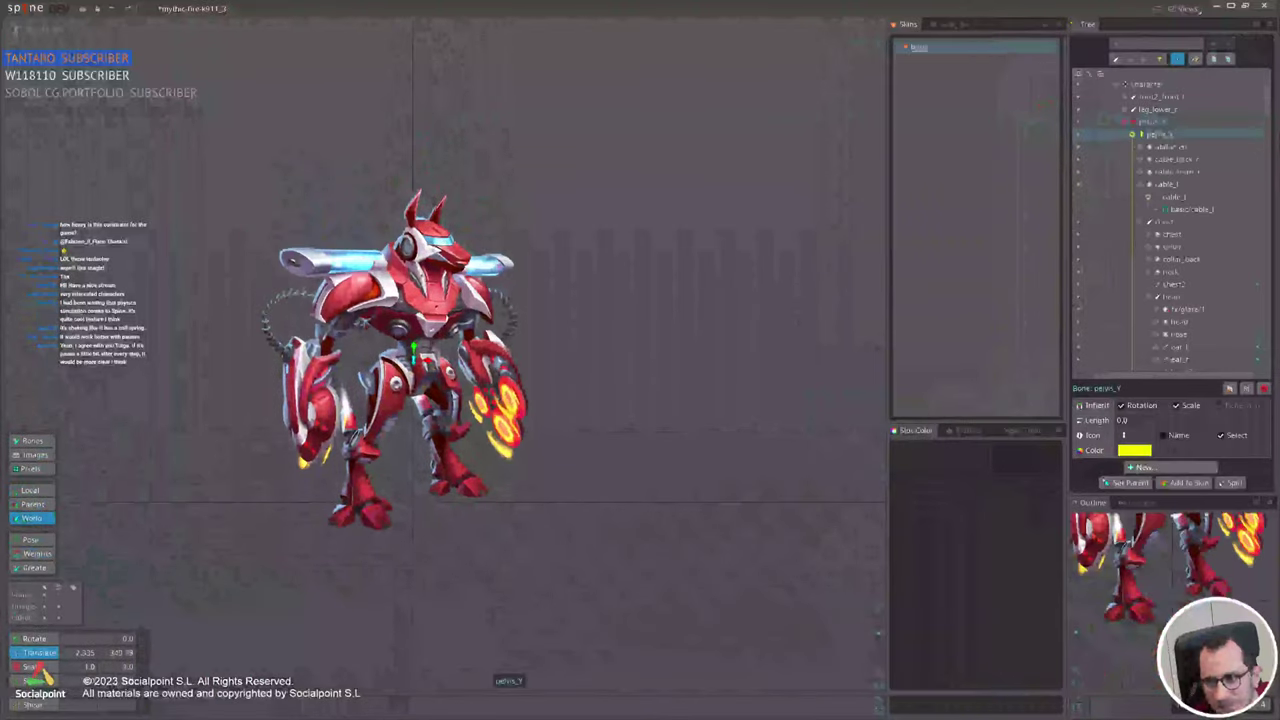
Set the strength of the shoulder_r, forearm_front_r, shoulder_front_l and forearm_l physics constraints to 393.8 and preview the walk animation.
left_click(1259, 284)
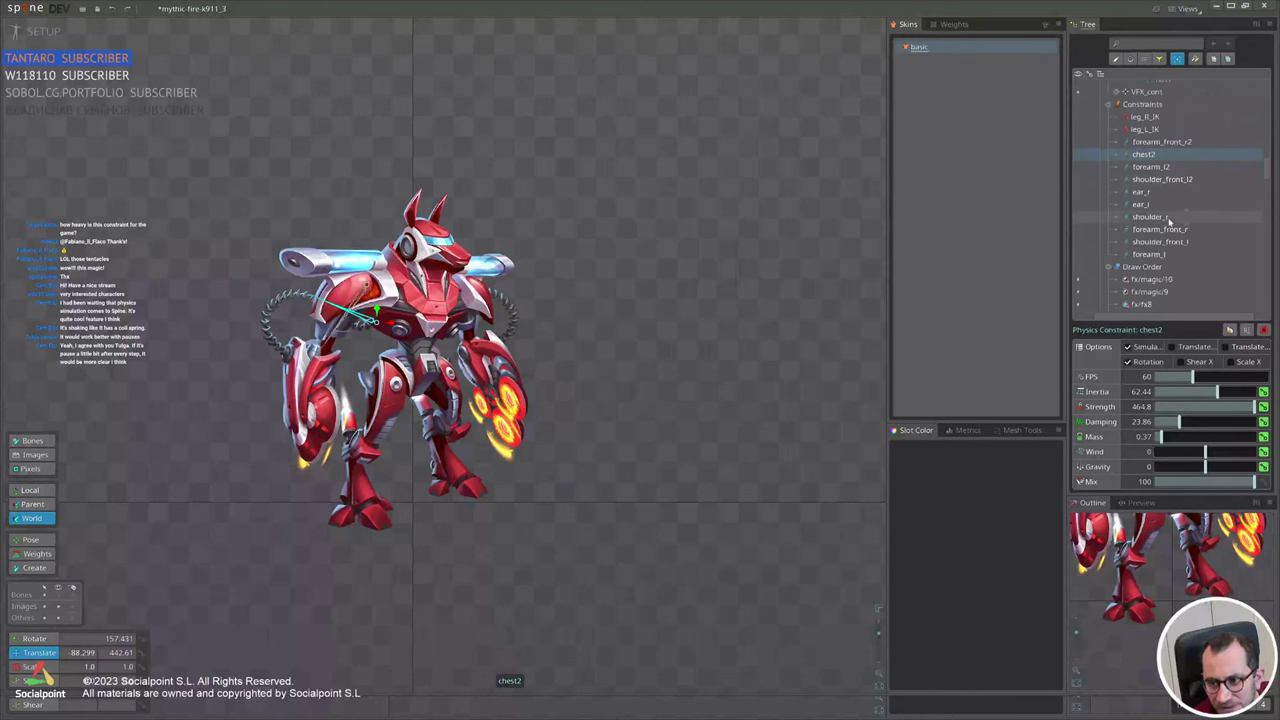
left_click(1150, 217)
left_click(1150, 254, "shift")
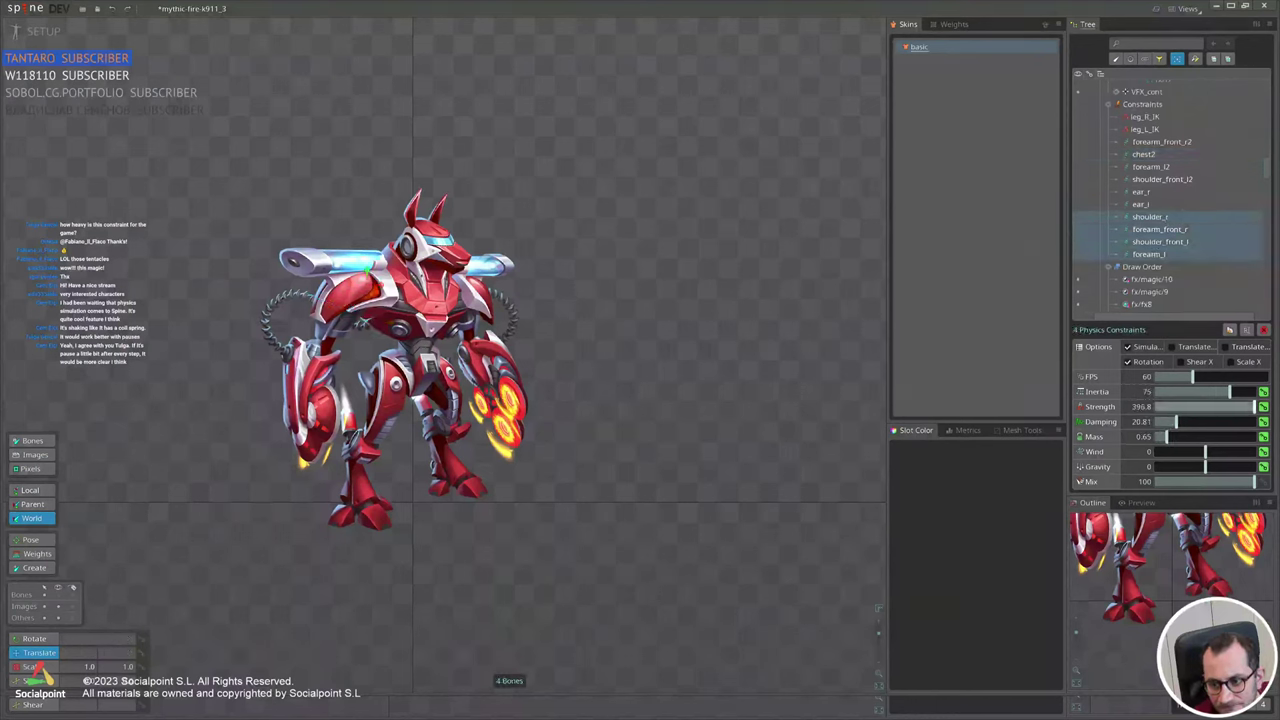
left_click_drag(812, 365, 743, 367)
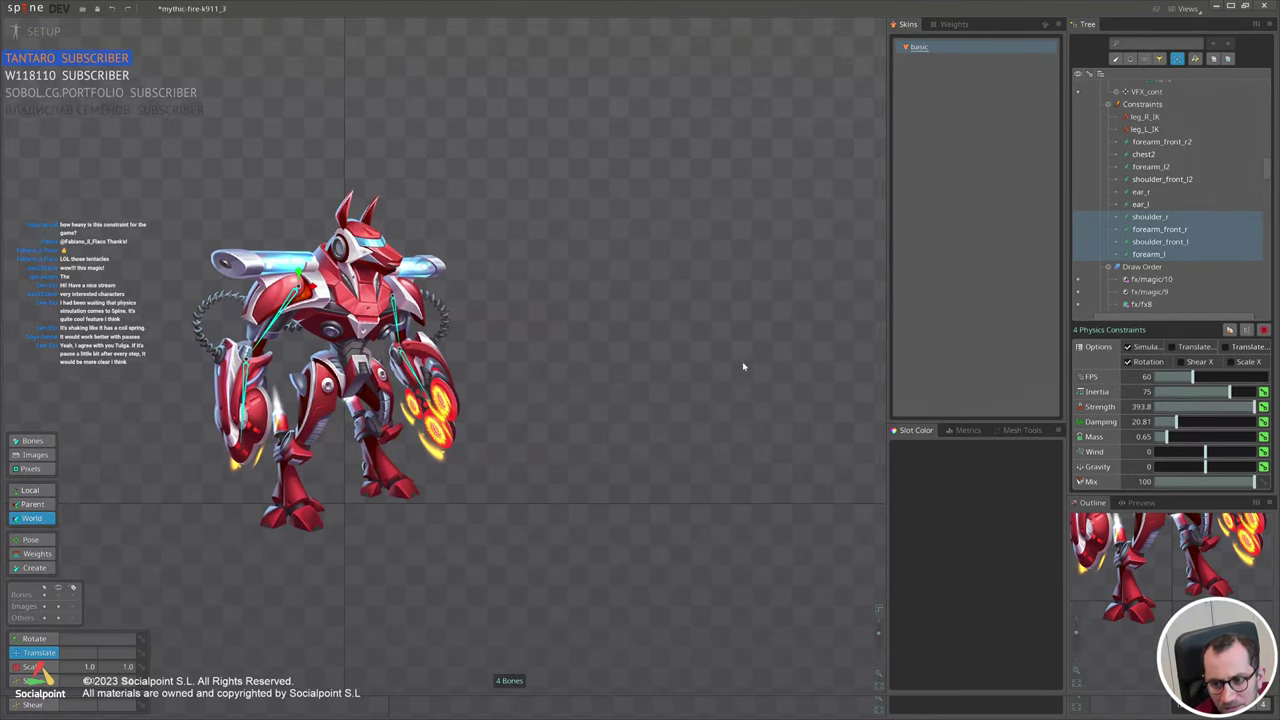
left_click(43, 31)
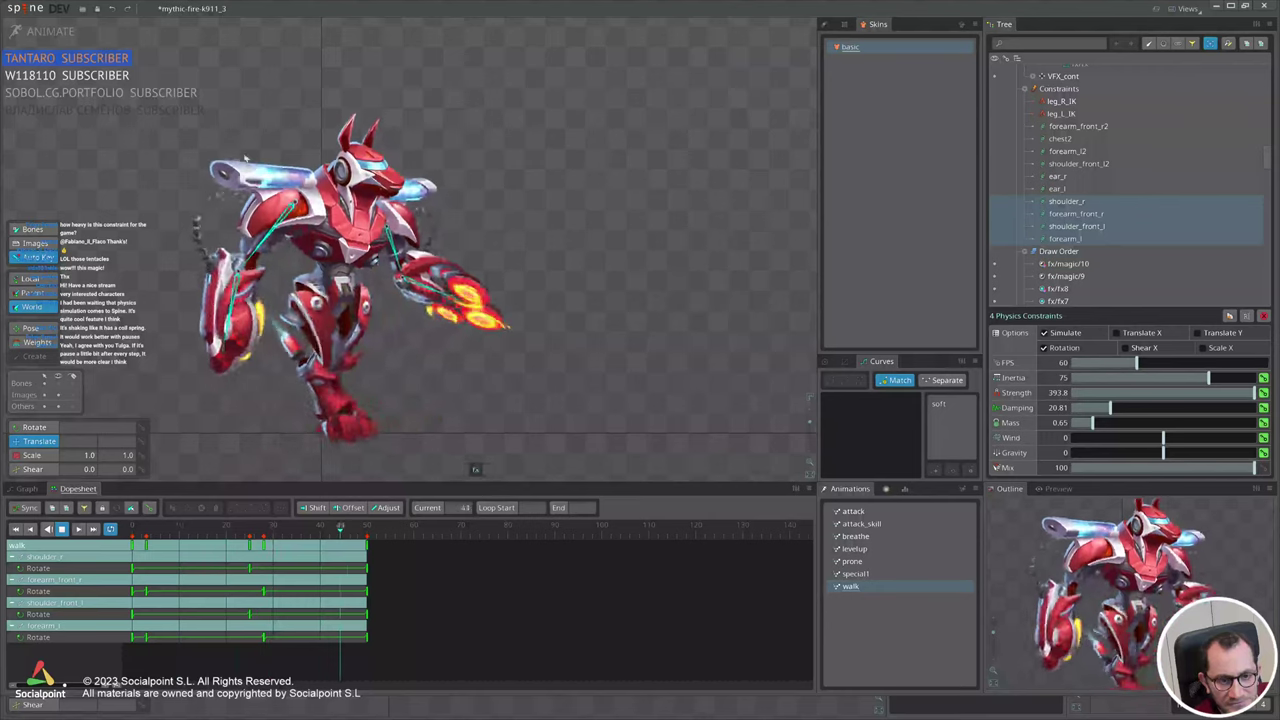
Try damping 34.01, and damping 23.86 with mass 0.1, on the four arm constraints, previewing the walk animation each time.
left_click(43, 31)
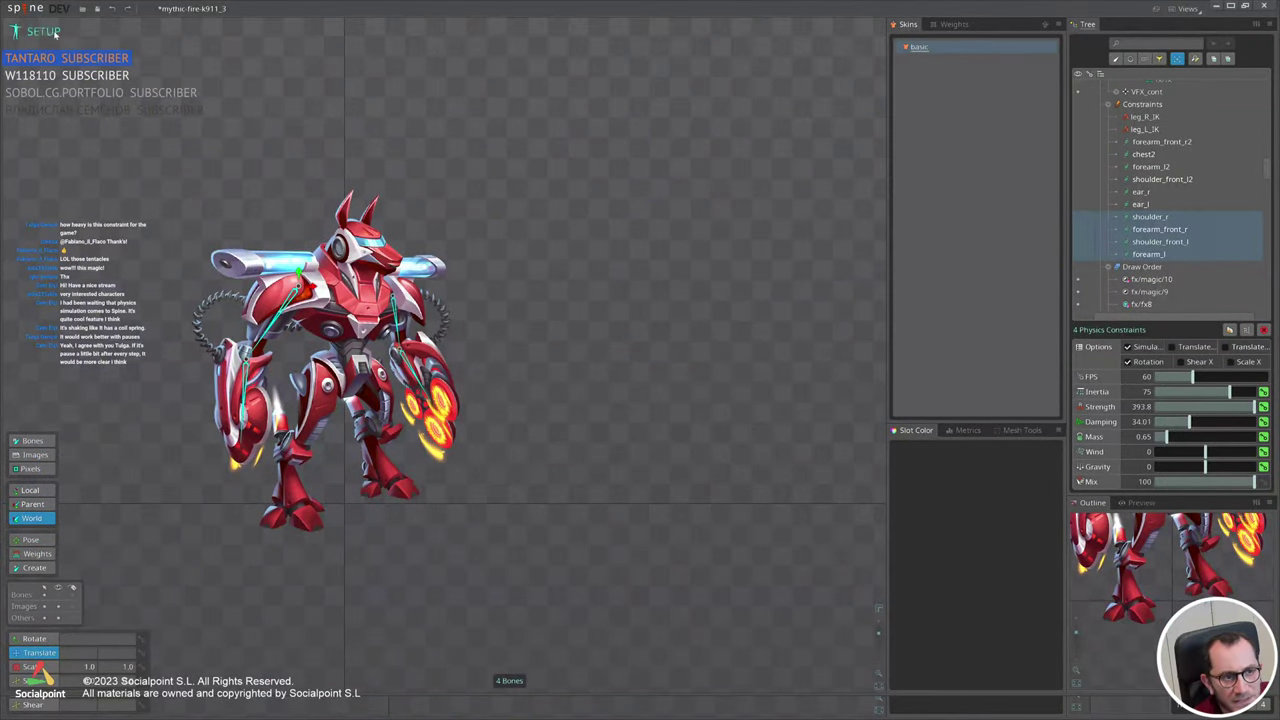
left_click(45, 31)
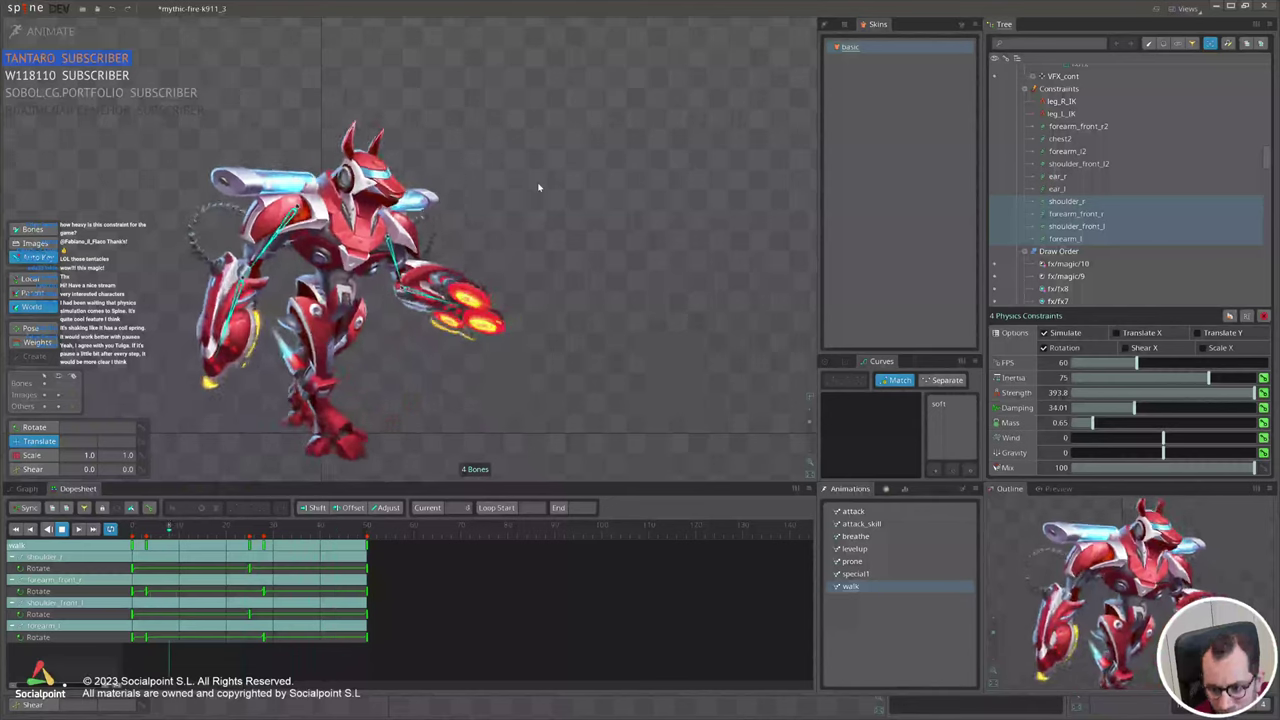
key("d")
left_click(34, 36)
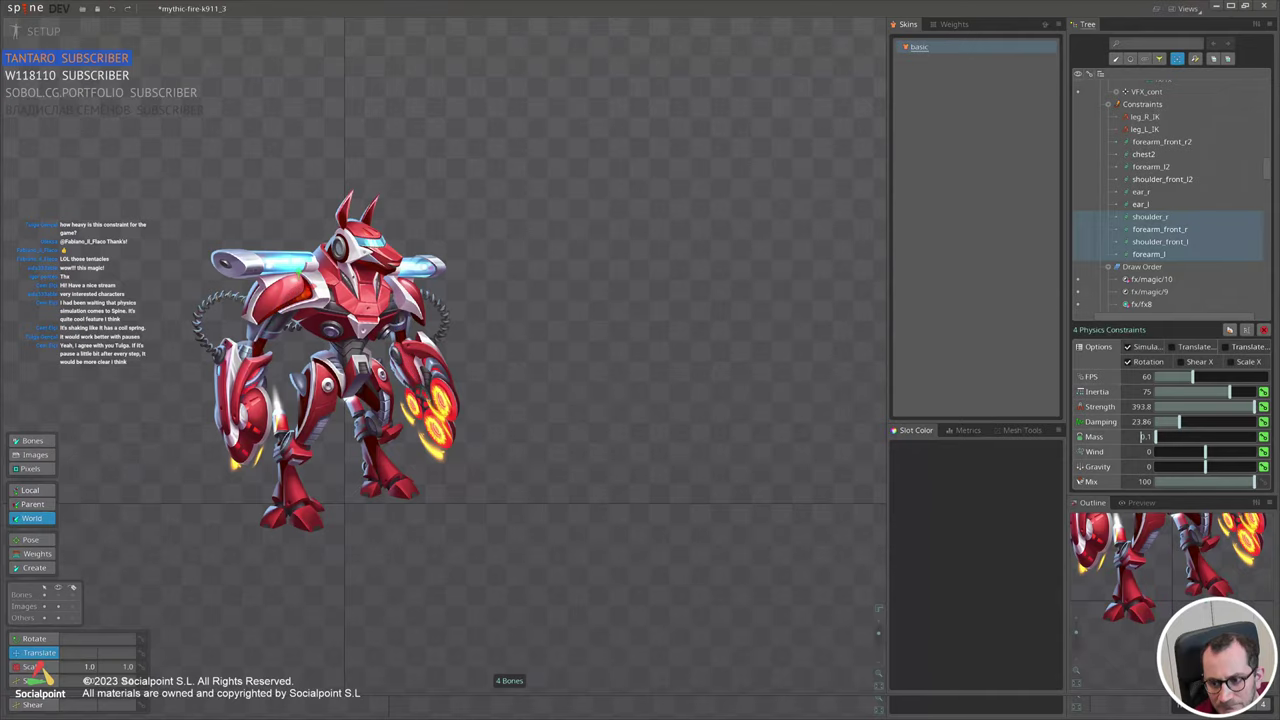
left_click(38, 33)
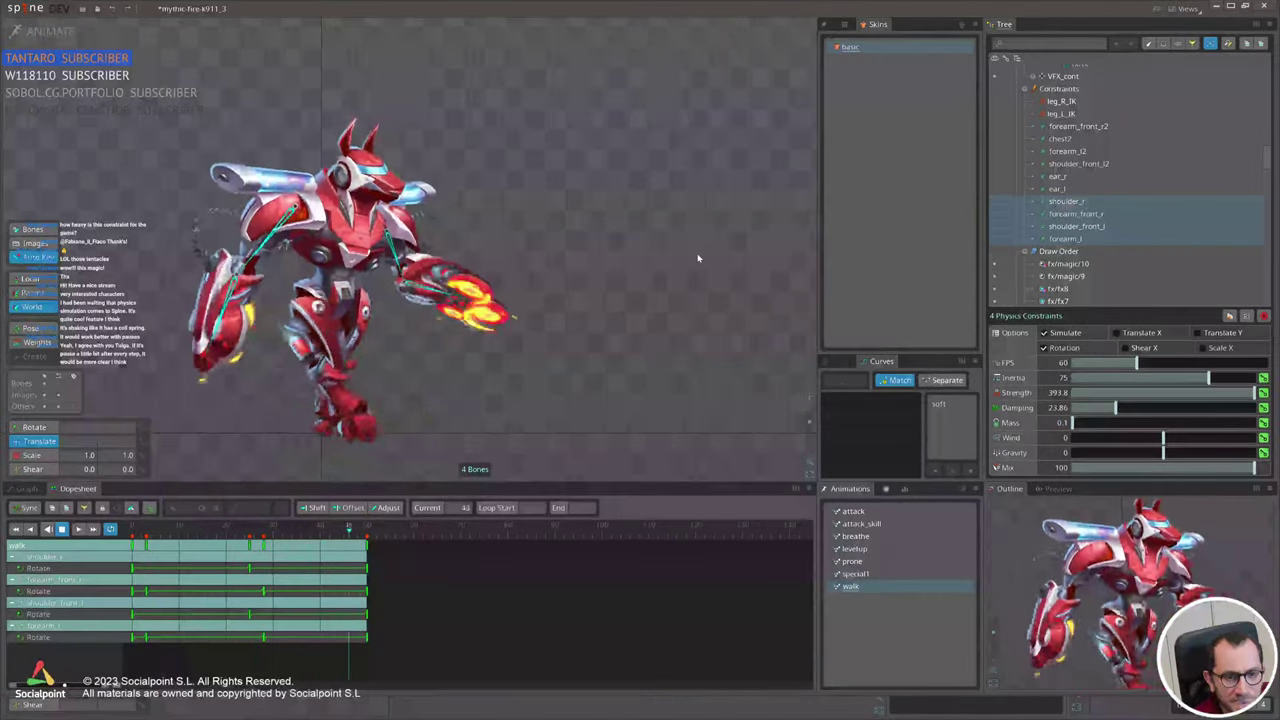
Try damping 50.25 on the four arm constraints with mass 0.1 and with mass 0.2, previewing the walk animation.
left_click(42, 32)
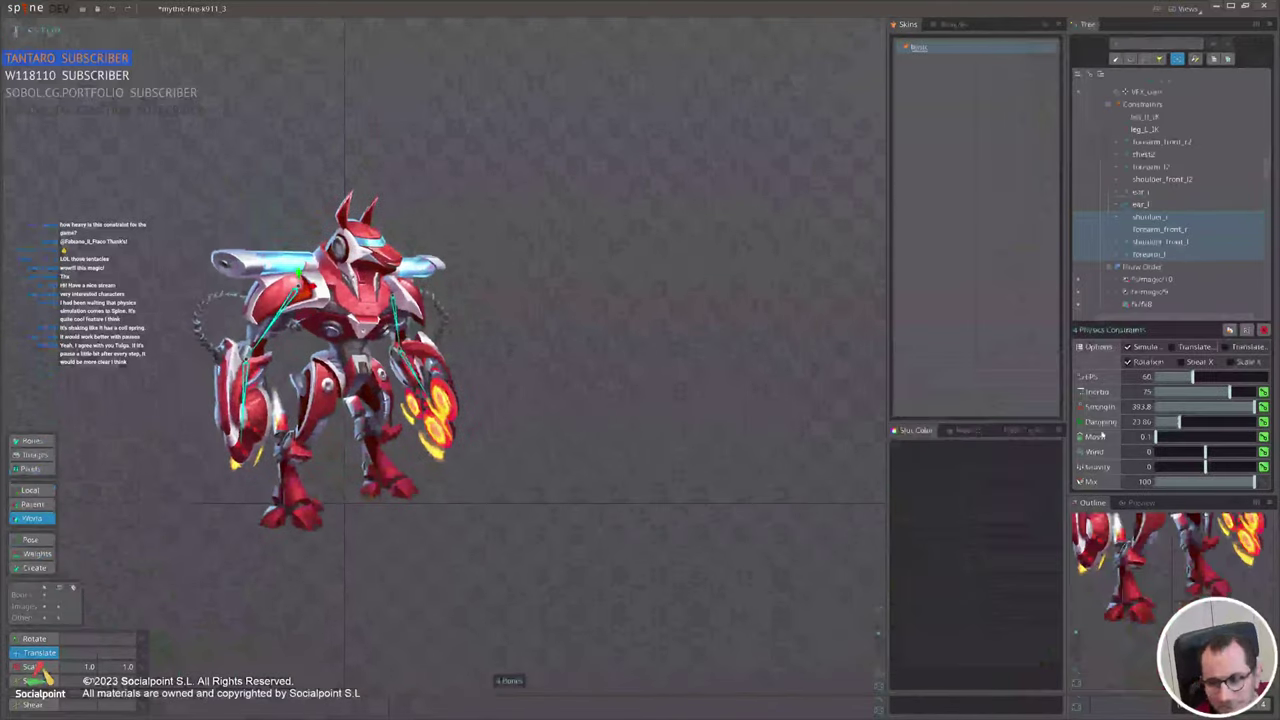
left_click(40, 33)
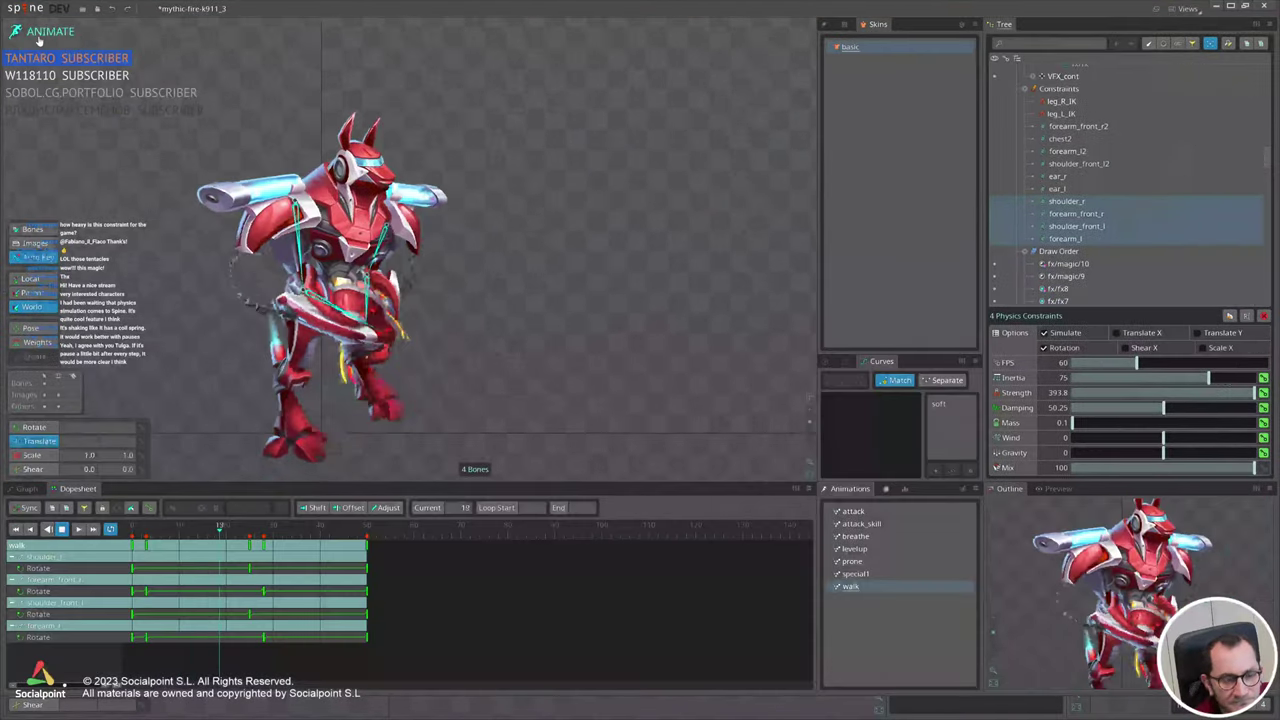
left_click(38, 33)
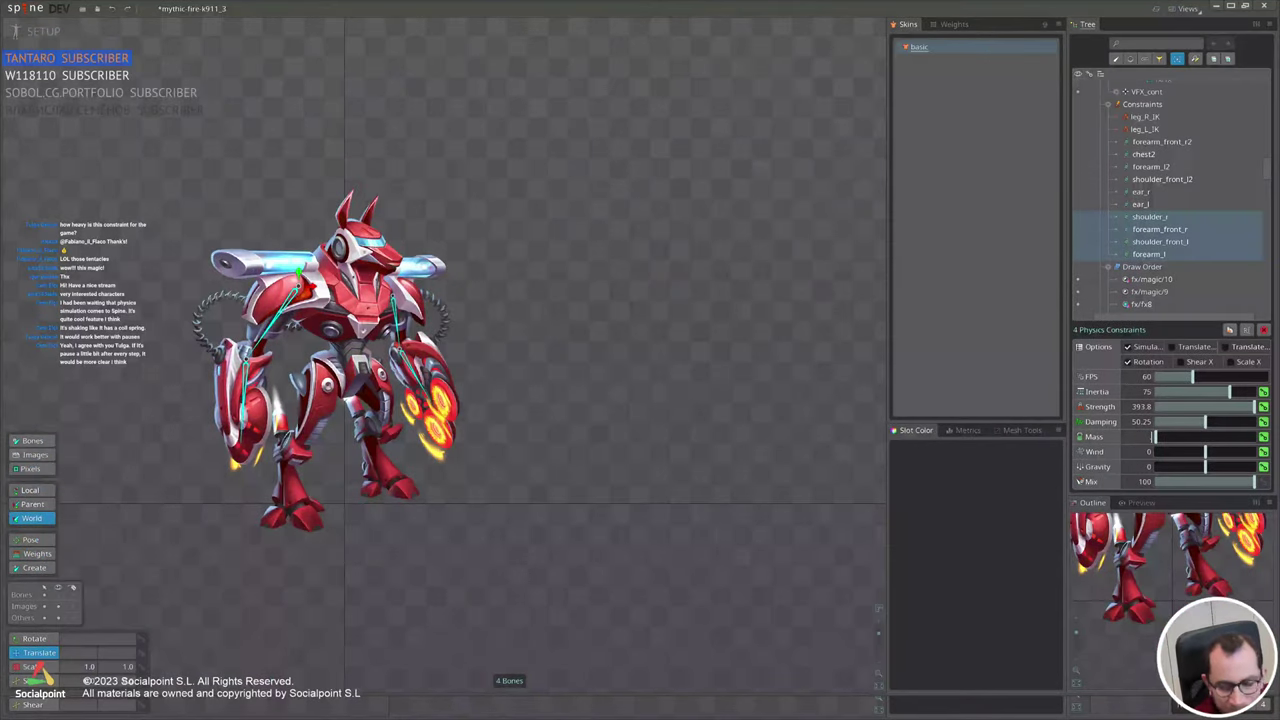
left_click(40, 33)
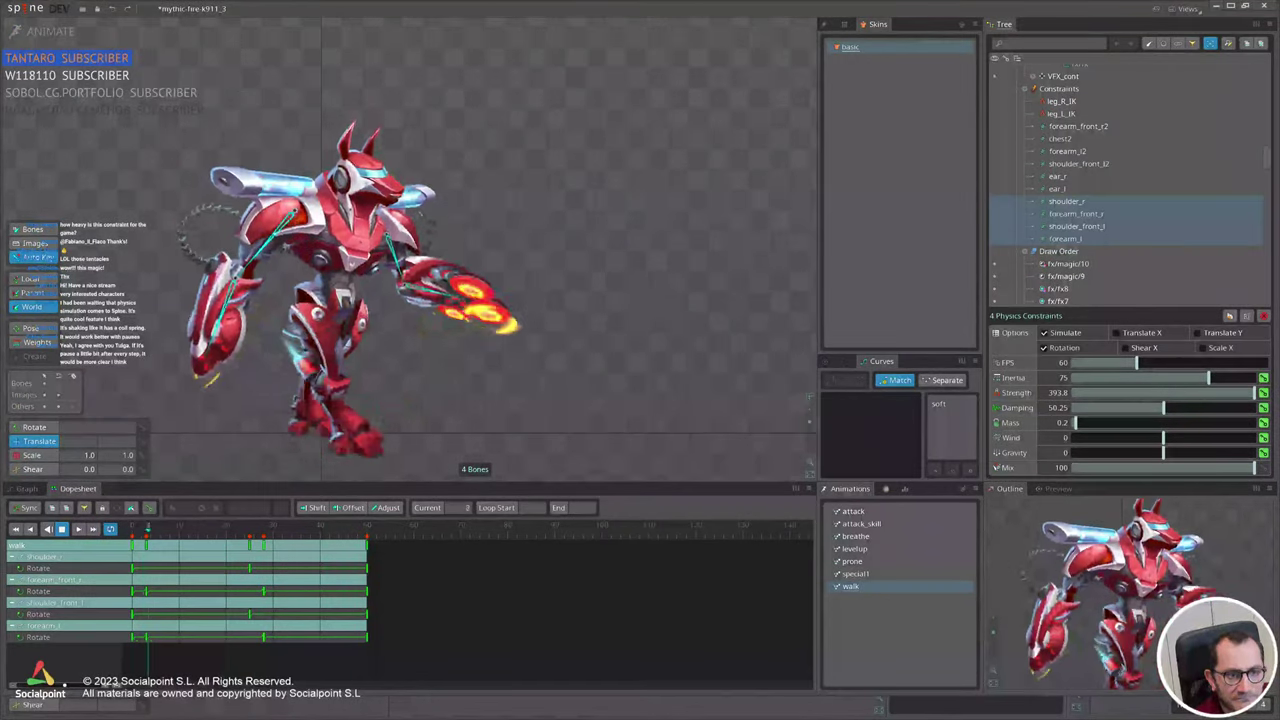
Set the four arm constraints to damping 24.37 and mass 0.3 and review the result in the walk animation.
left_click(42, 32)
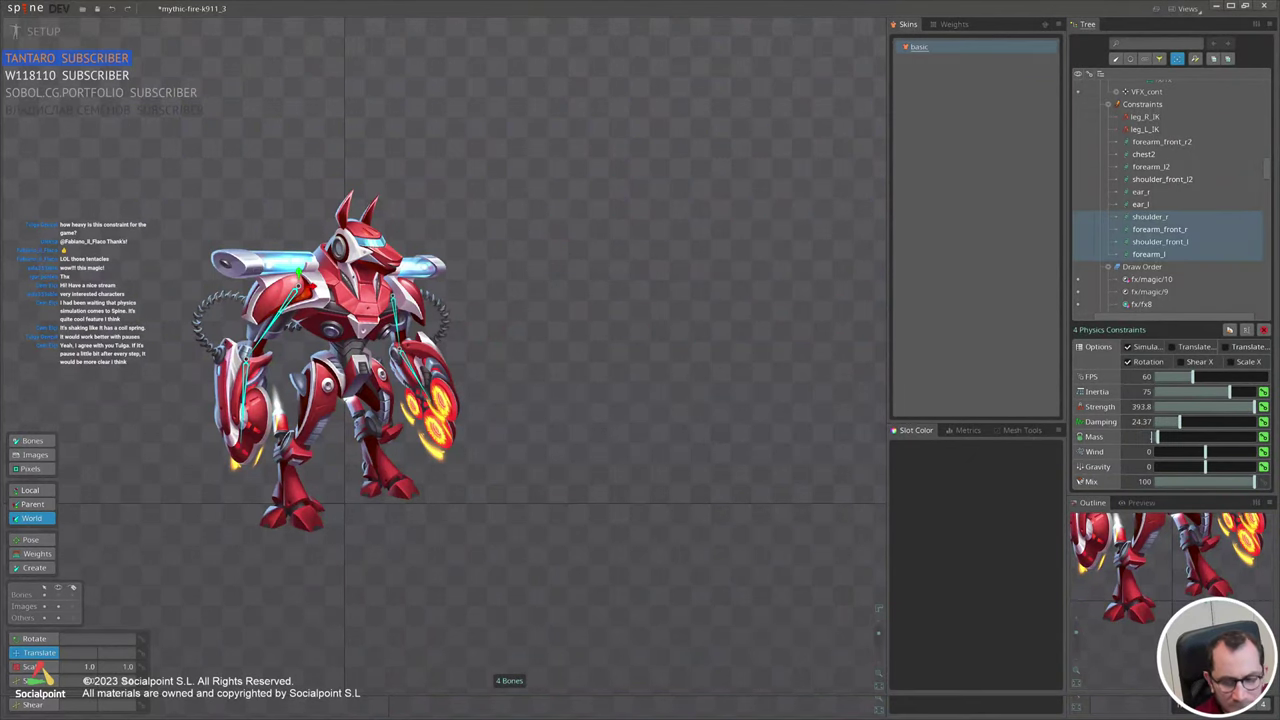
left_click(38, 33)
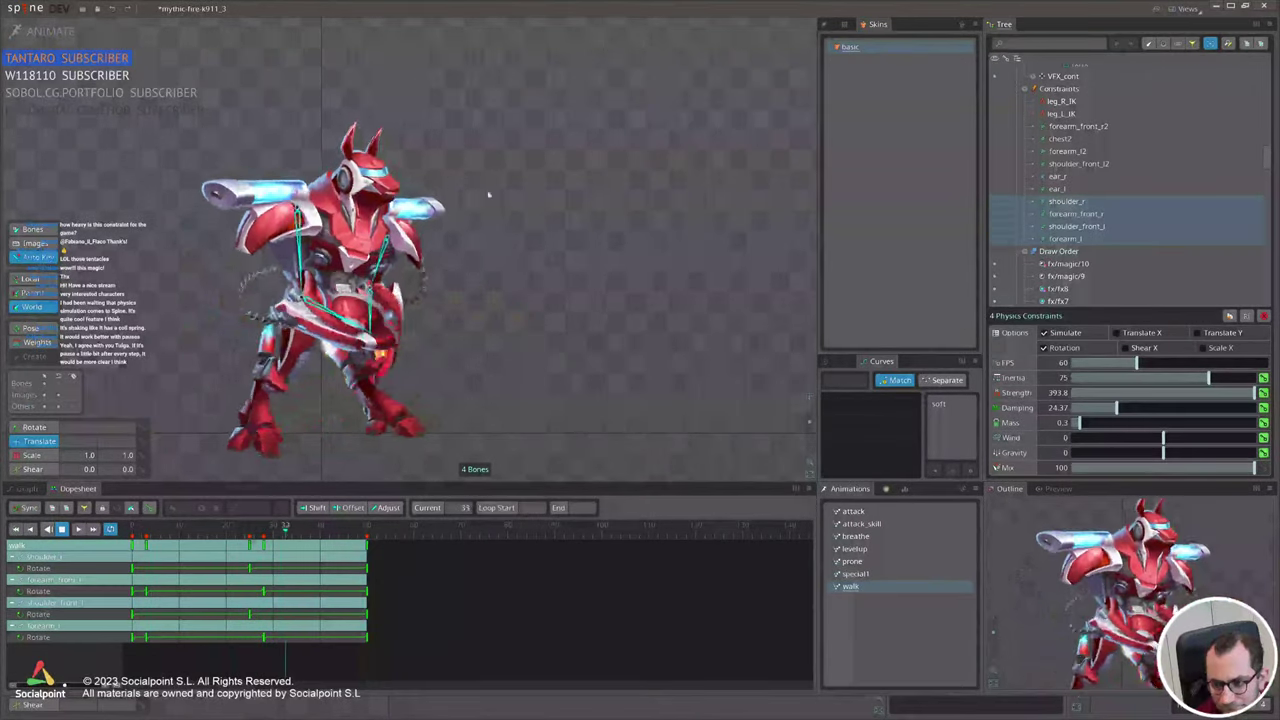
scroll(580, 246, "down", 2)
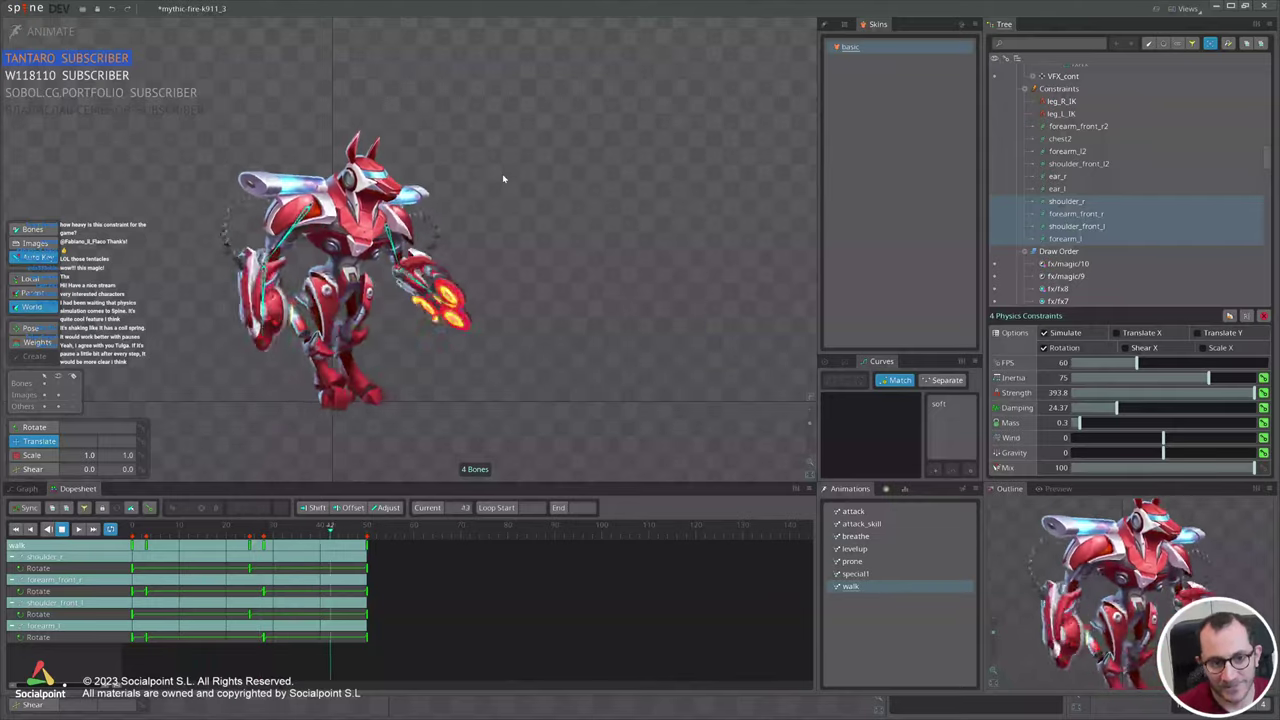
scroll(400, 185, "up", 1)
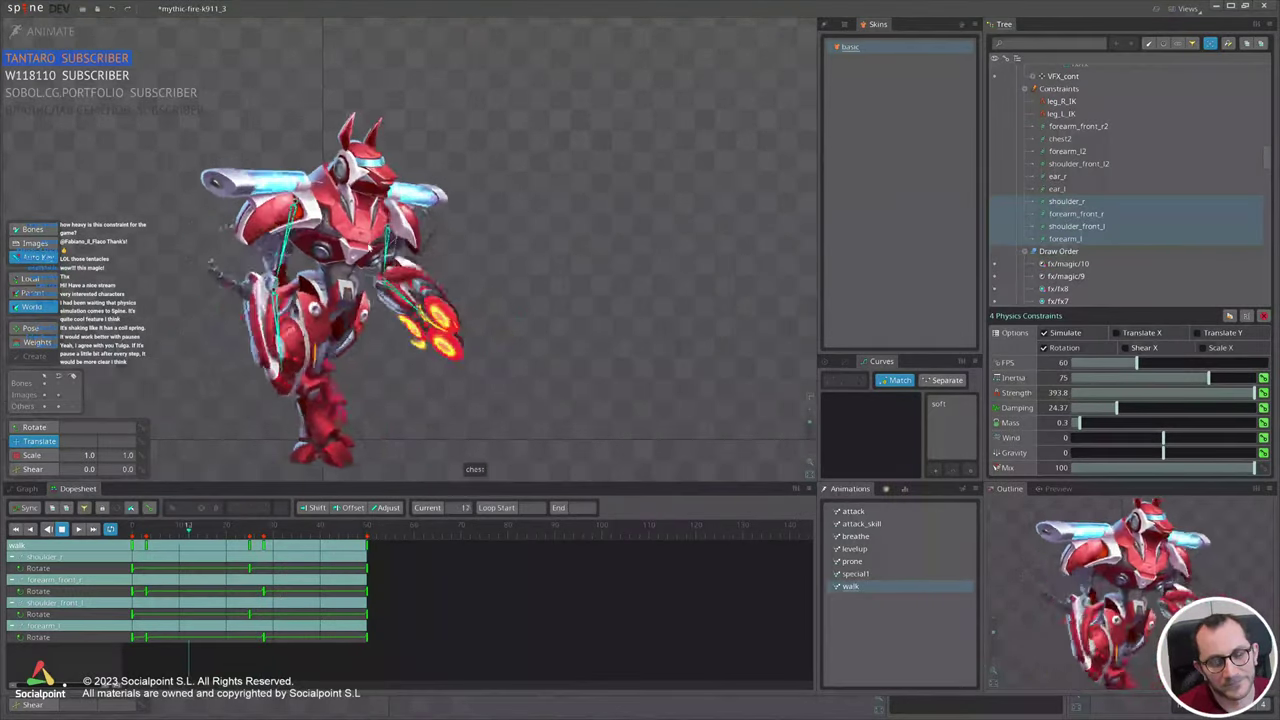
Pause and resume the walk animation with the leg_lower_r bone selected to examine the robot's motion.
key("space")
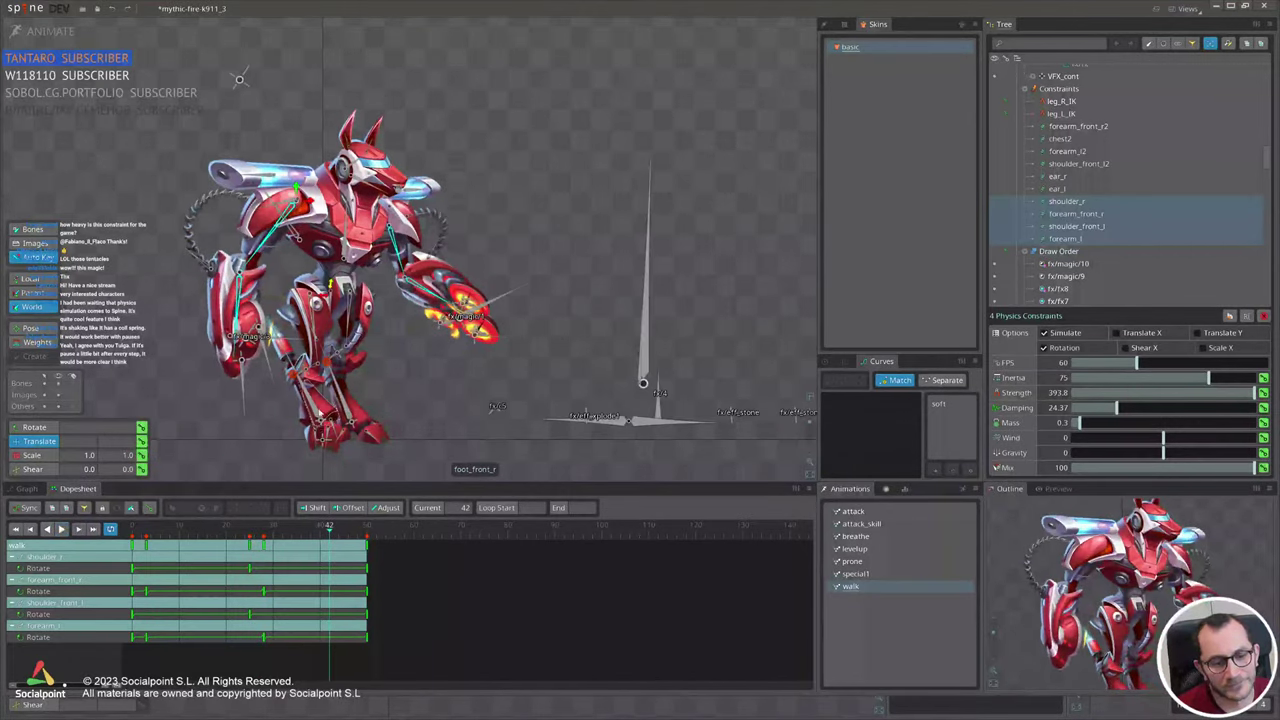
left_click(308, 388)
key("space")
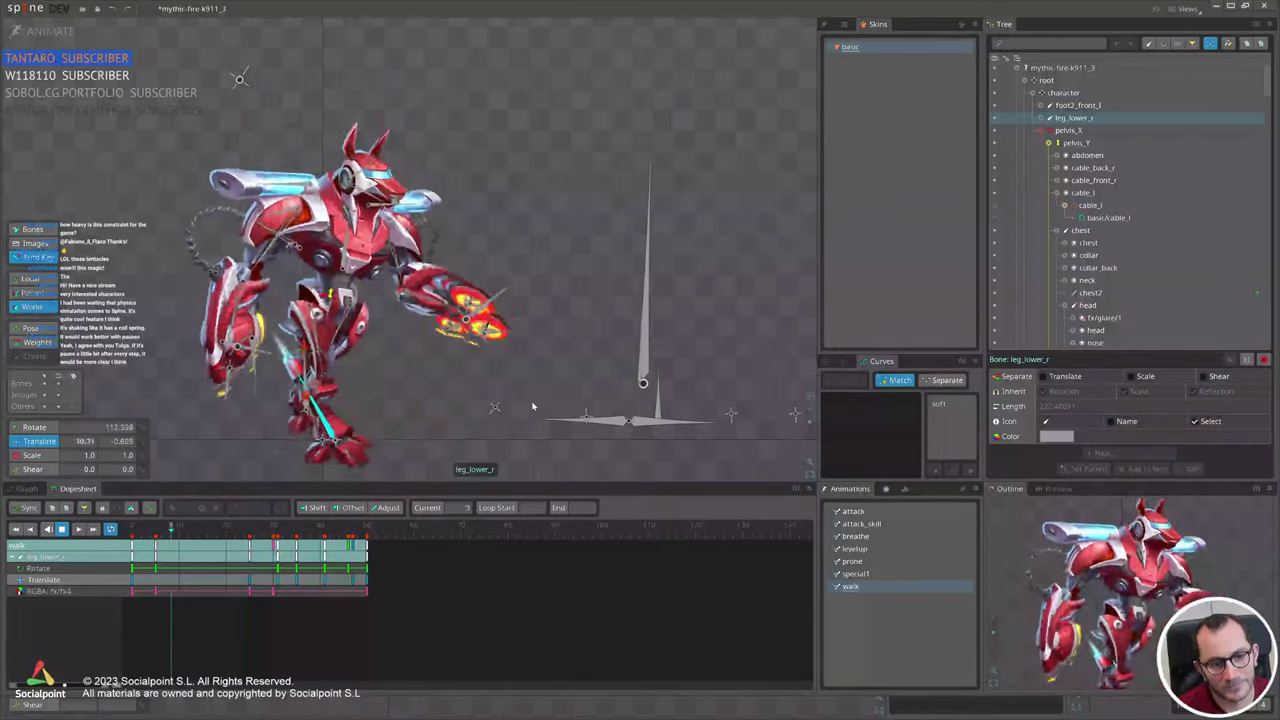
key("space")
key("space")
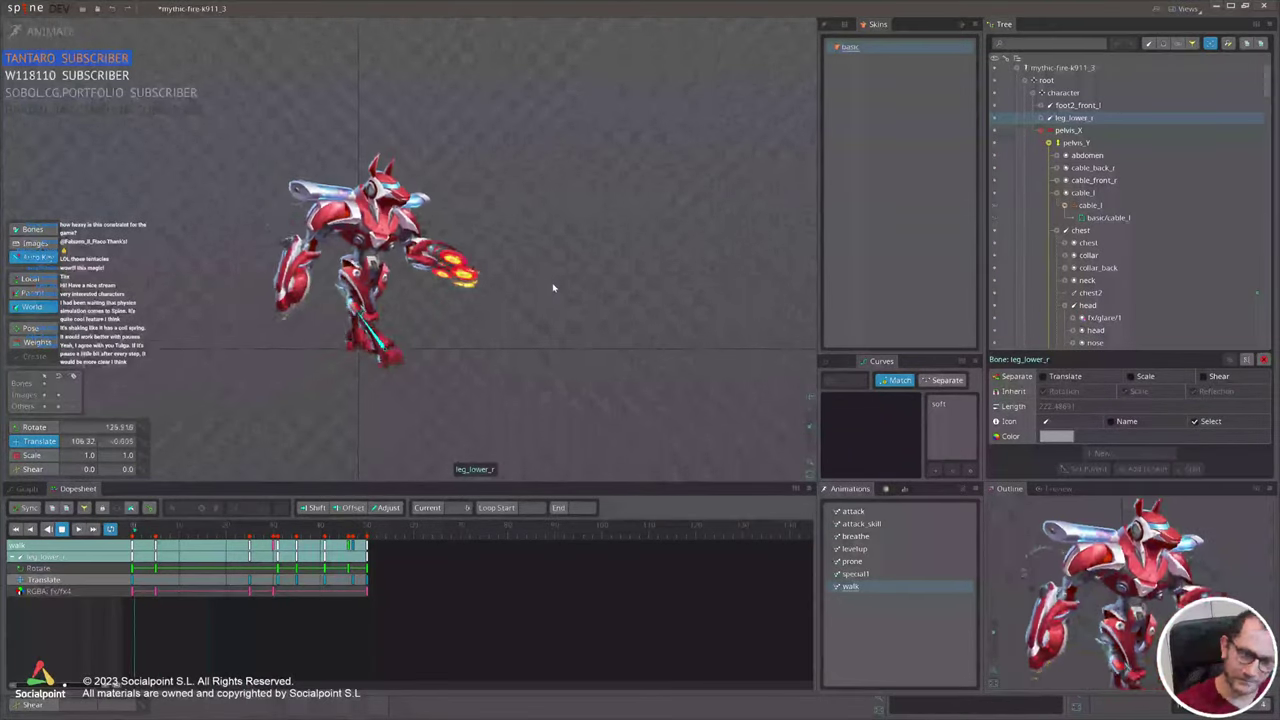
Play the breathe and levelup animations to check how the physics constraints behave in them.
left_click(855, 536)
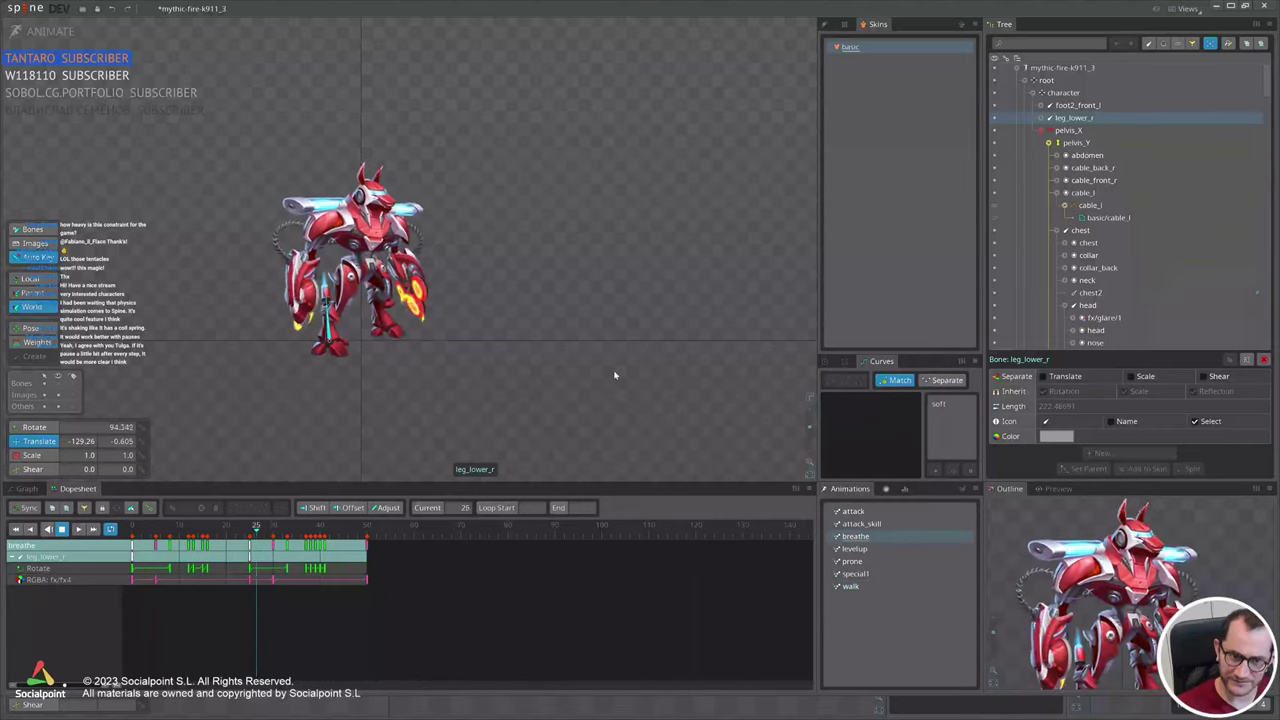
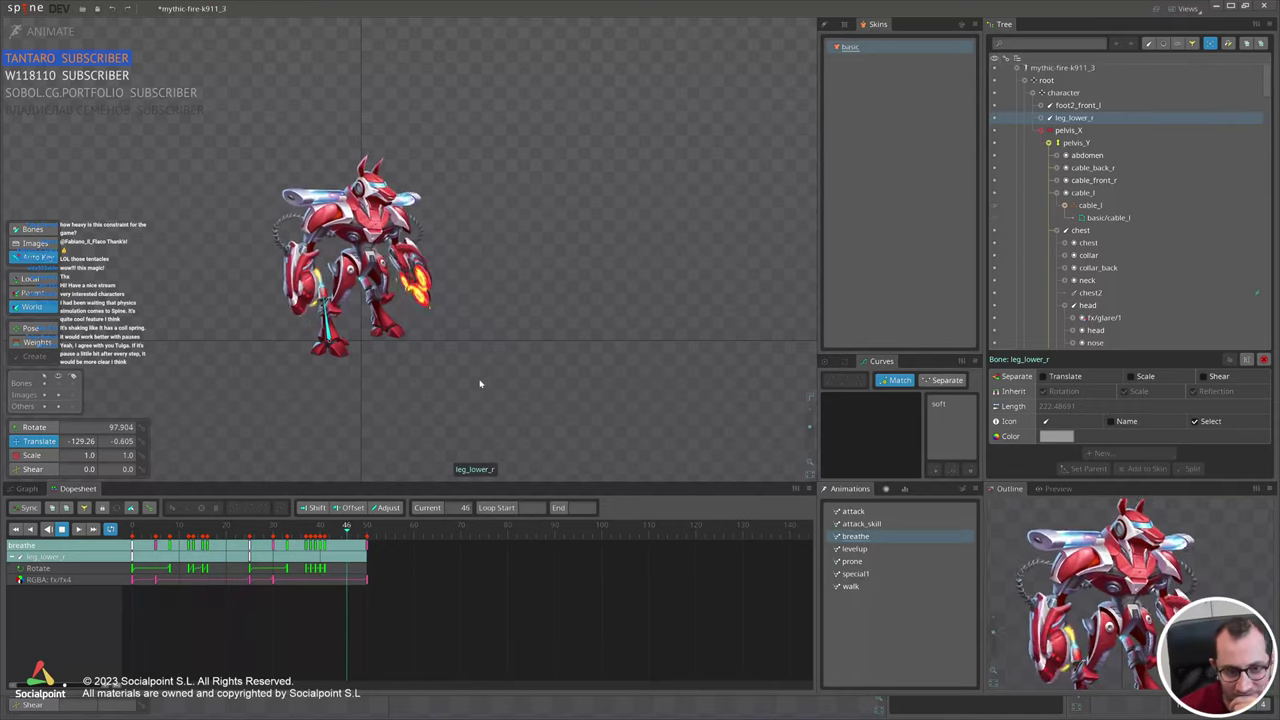
scroll(480, 383, "up", 2)
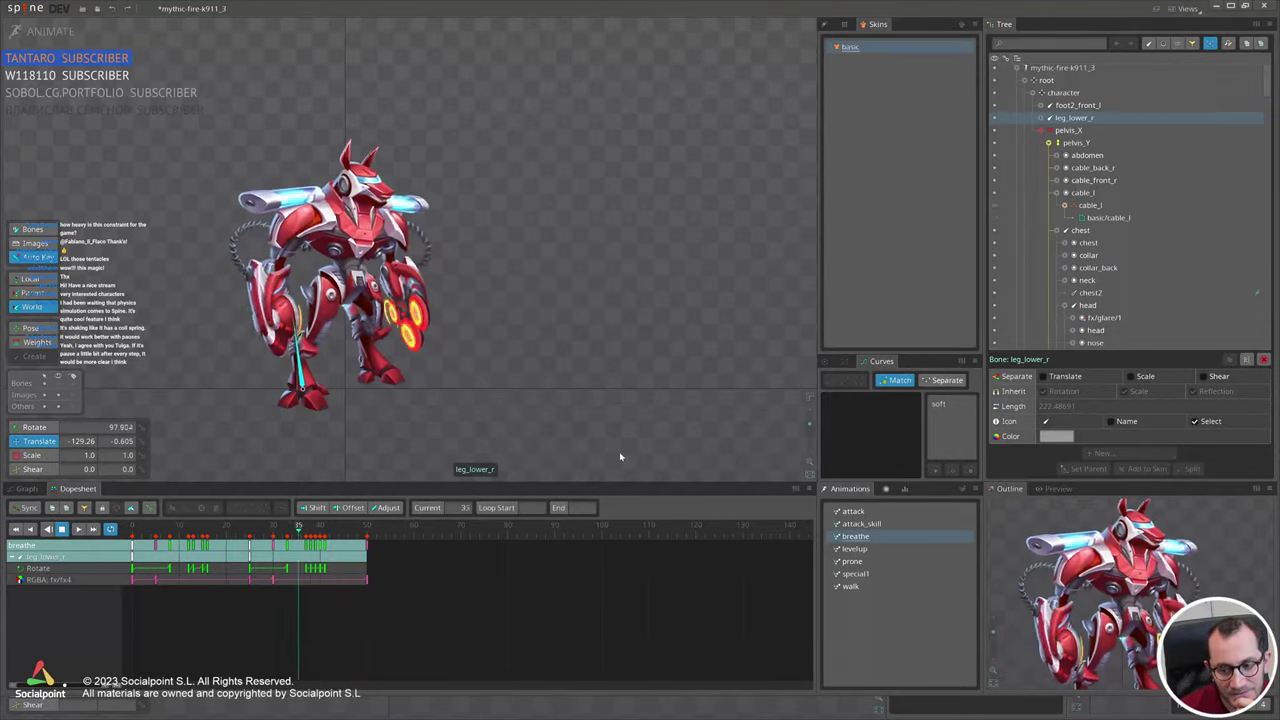
left_click(854, 549)
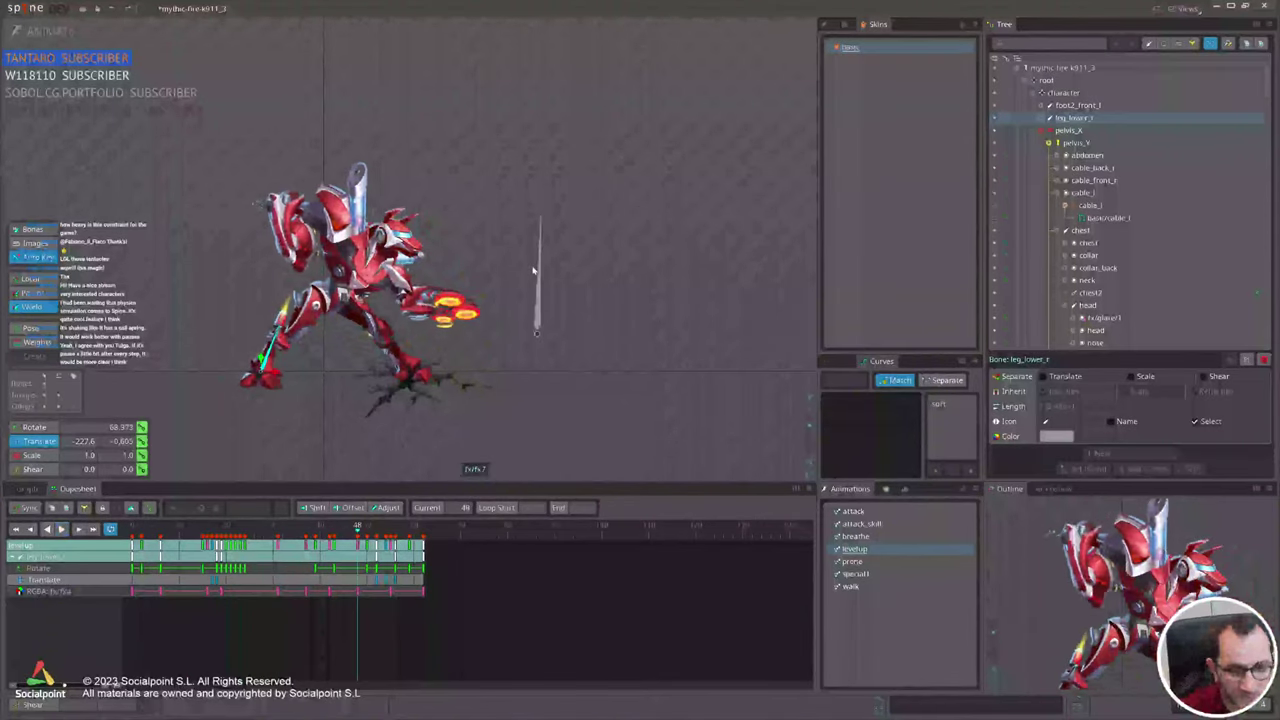
Key the forearm_l physics constraint's mix in the levelup animation, with a reduced mix at frame 21 and 100 at frame 12.
left_click(404, 296)
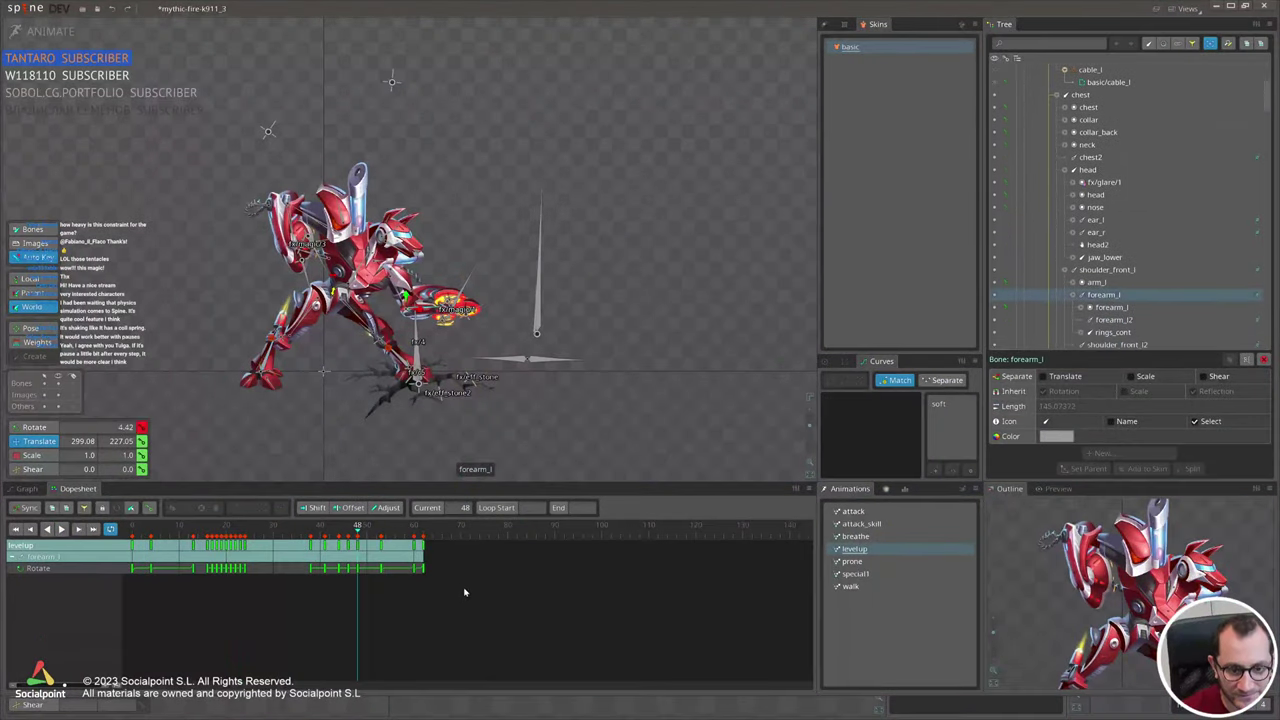
left_click_drag(297, 540, 228, 545)
left_click(1257, 295)
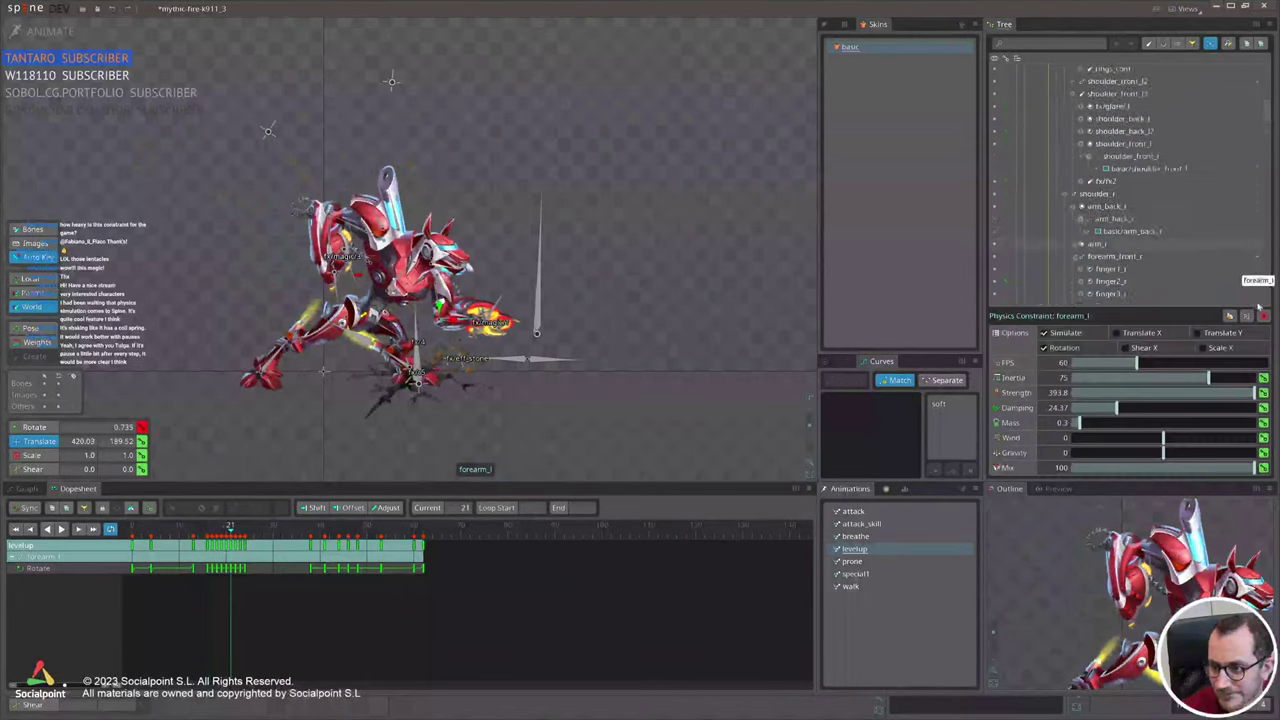
left_click_drag(1122, 470, 1105, 470)
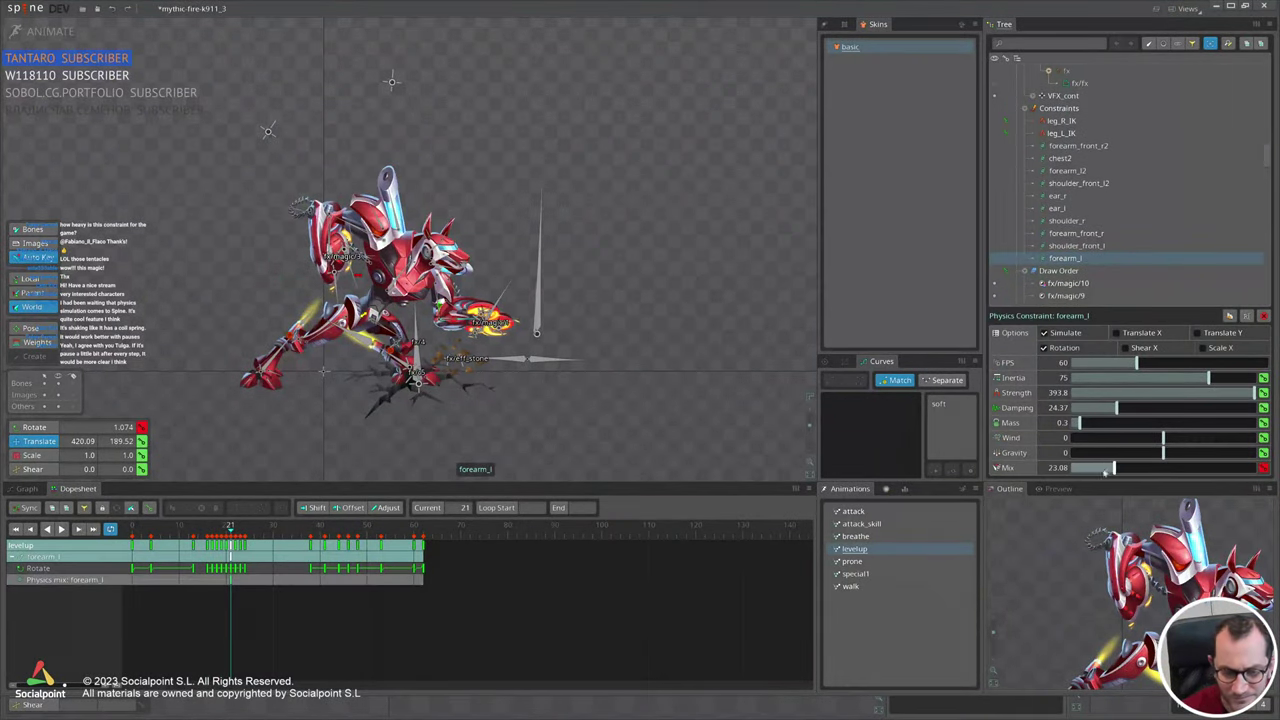
left_click_drag(205, 535, 188, 536)
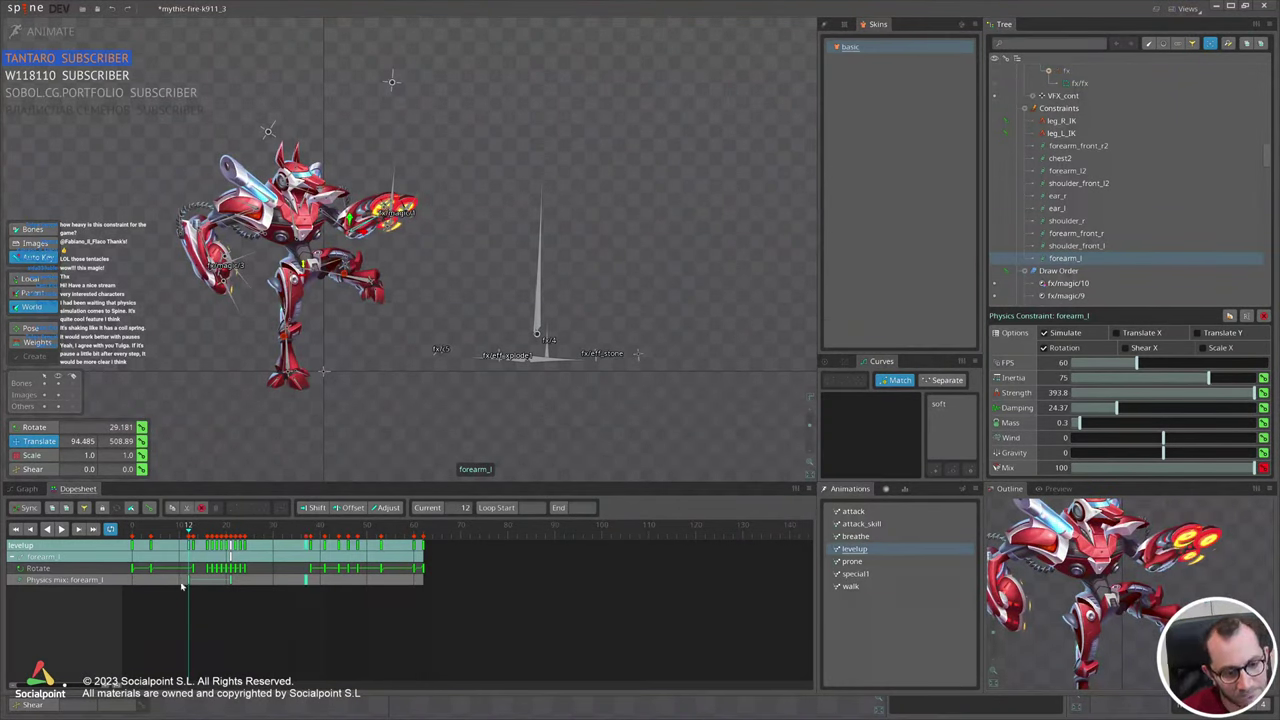
Apply the soft curve preset to all forearm_l physics mix keys and replay the levelup animation.
left_click_drag(376, 587, 214, 593)
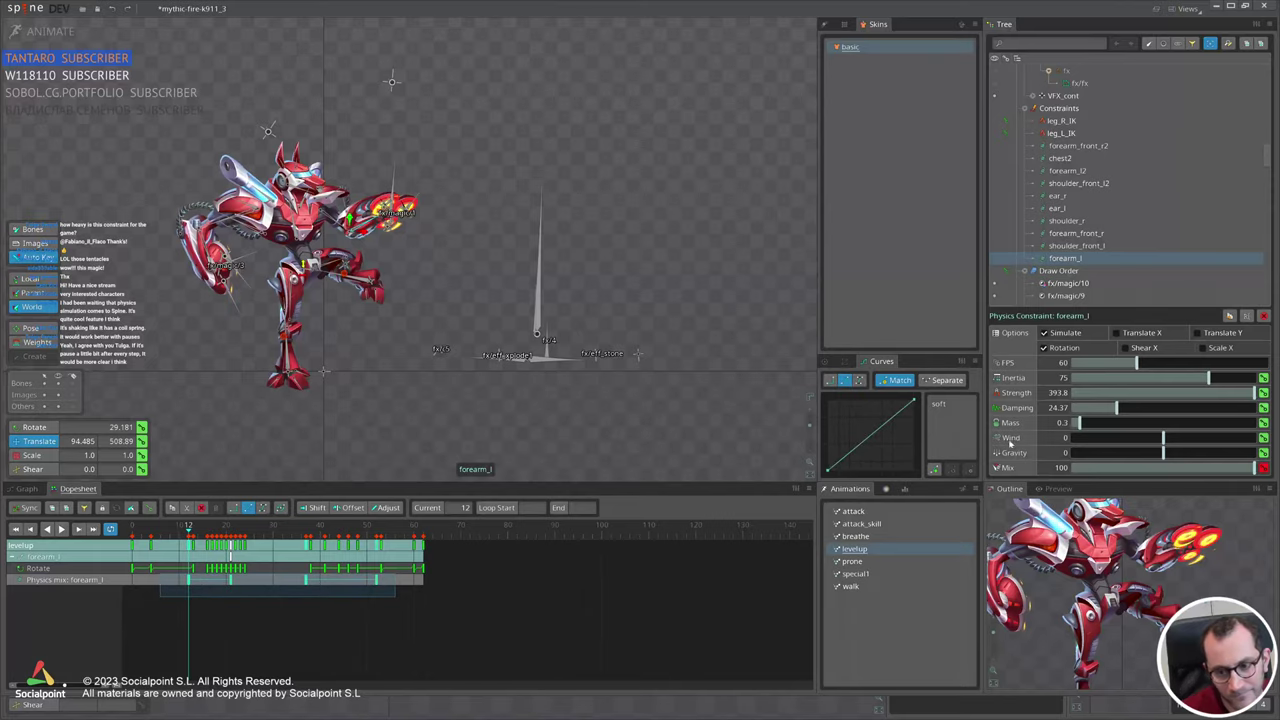
left_click(938, 403)
key("space")
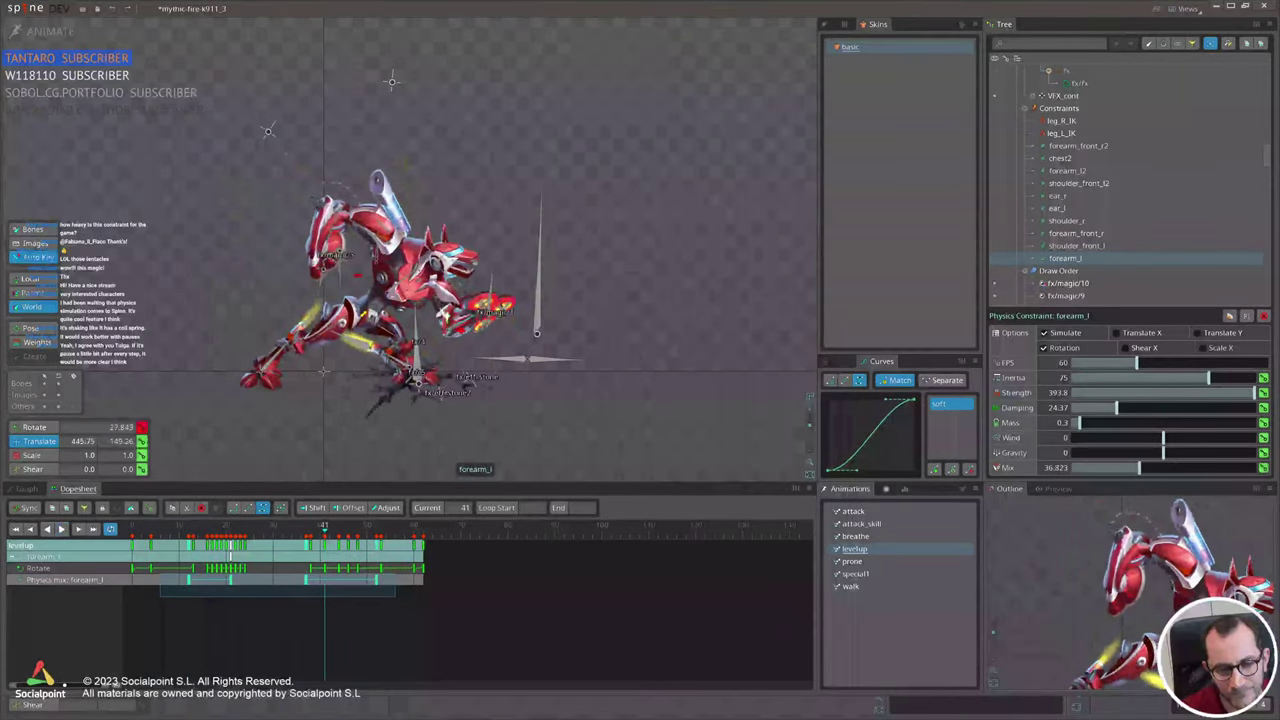
Lower the forearm_l physics mix key at frame 21 of the levelup animation to 9.34.
left_click(225, 589)
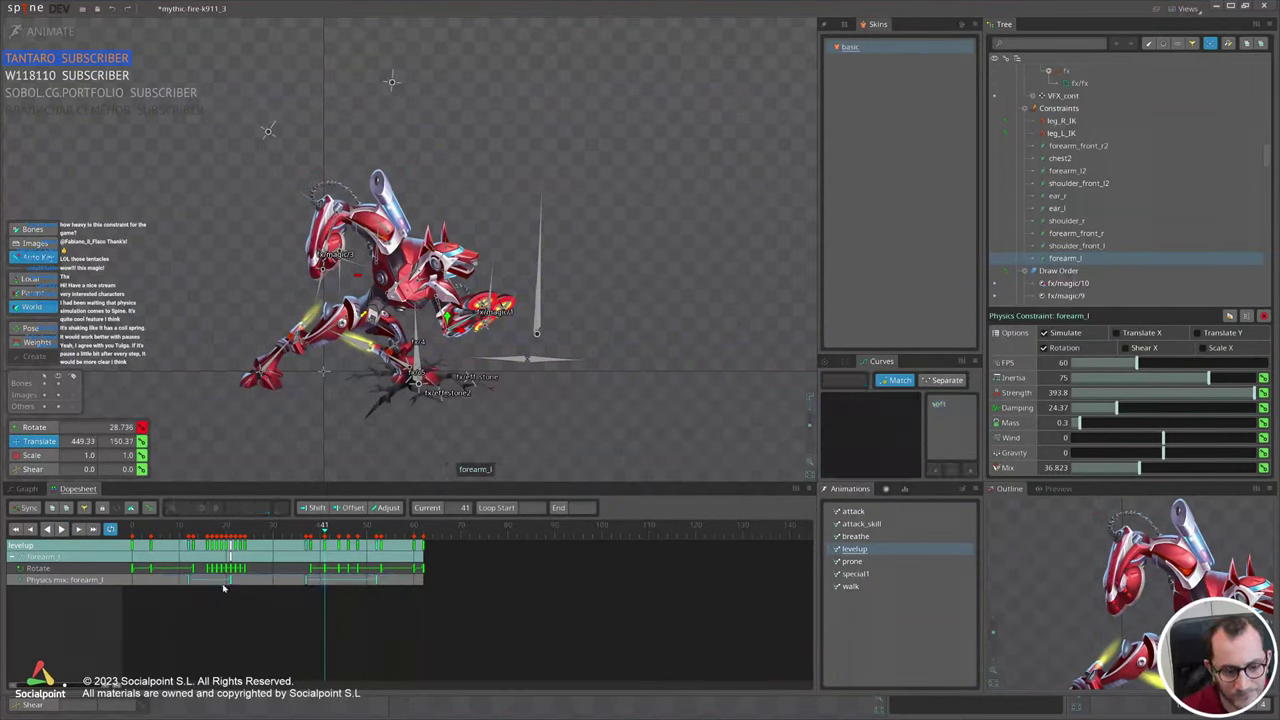
left_click(231, 581)
left_click_drag(1098, 468, 1090, 469)
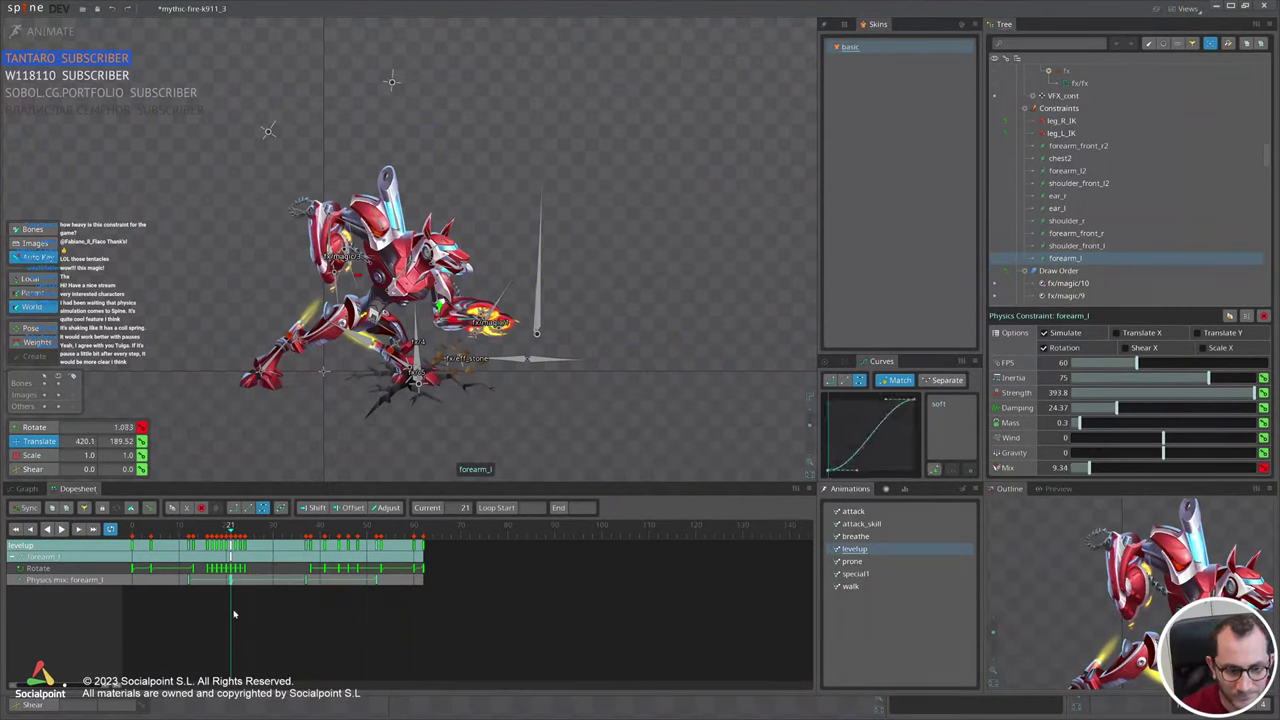
left_click_drag(231, 580, 305, 588)
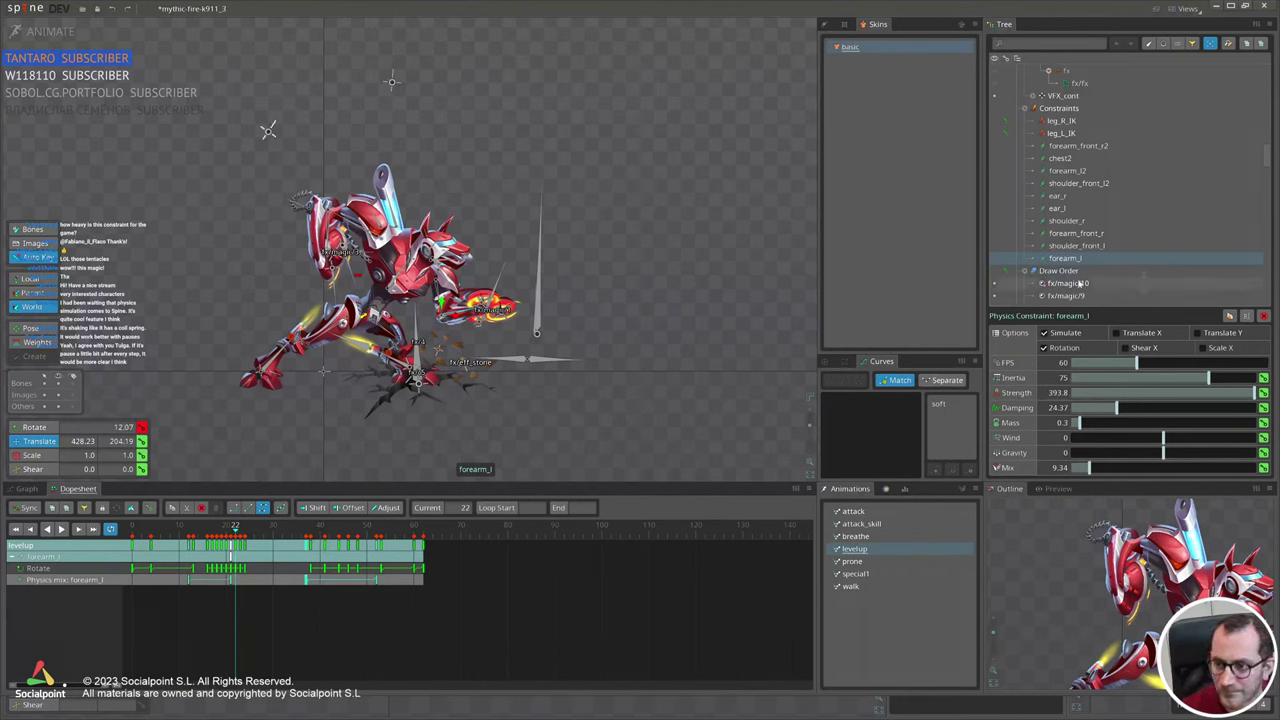
Key the shoulder_front_l physics constraint's mix in the levelup animation, with 27.75 at frame 22 and 100 at frame 12.
left_click(440, 293)
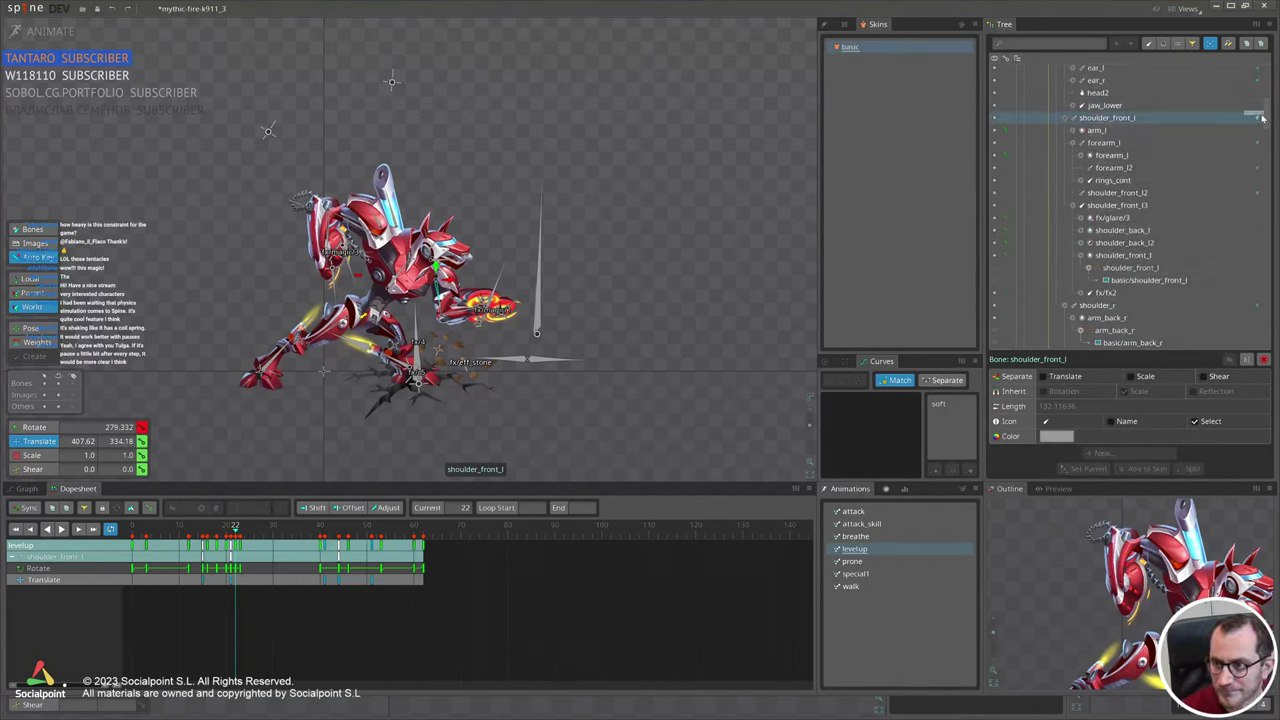
left_click(1262, 118)
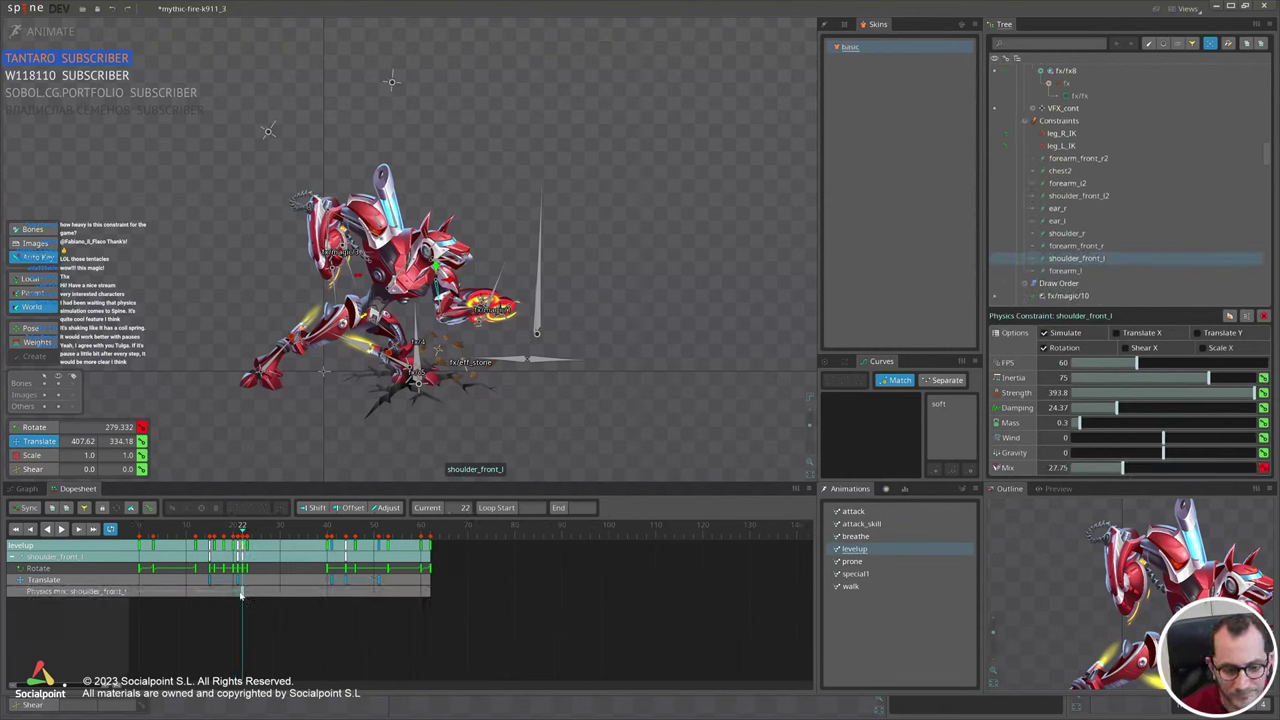
left_click_drag(212, 533, 195, 527)
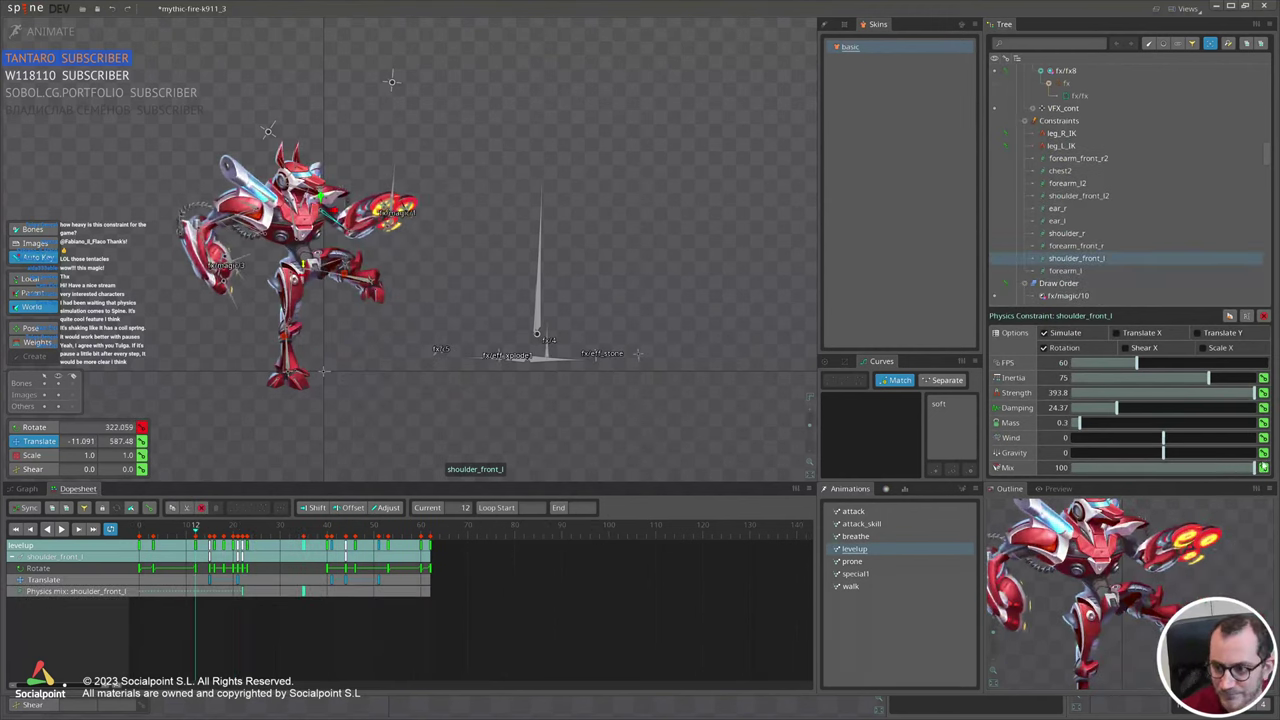
left_click_drag(196, 593, 130, 579)
left_click(459, 604)
Apply the soft curve preset to all shoulder_front_l physics mix keys and replay the levelup animation.
left_click_drag(376, 600, 110, 597)
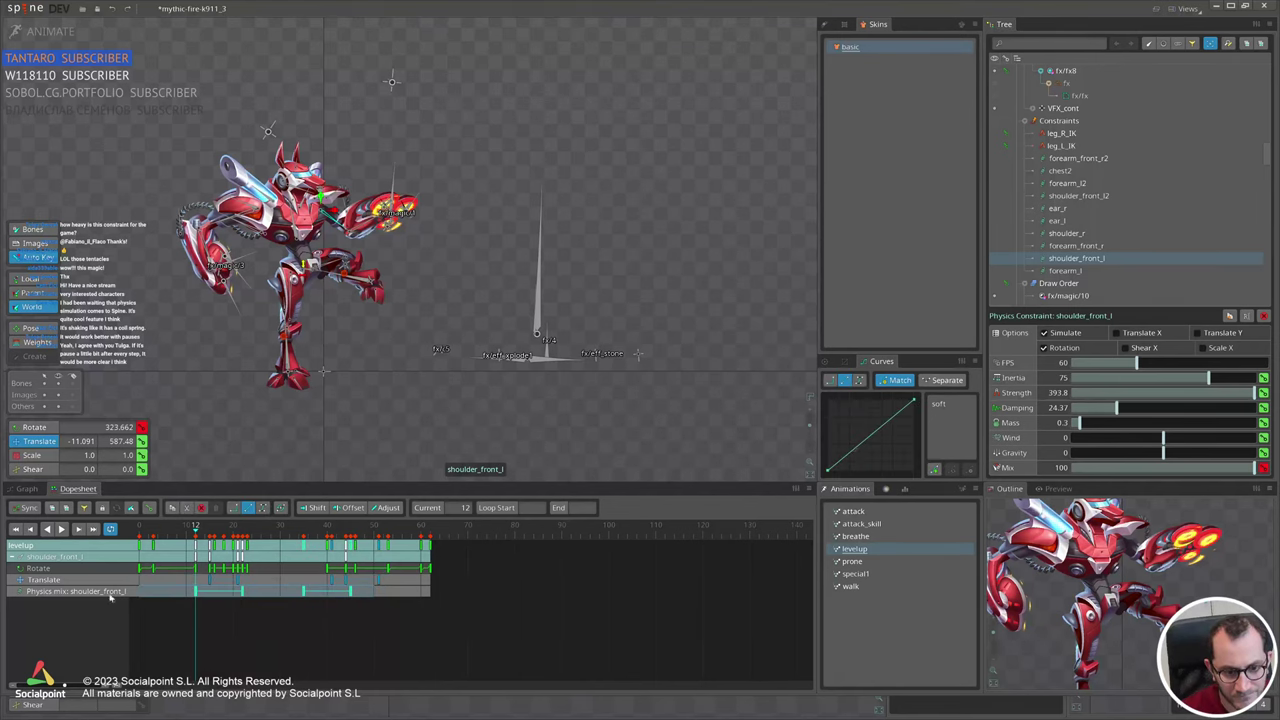
left_click(938, 403)
key("space")
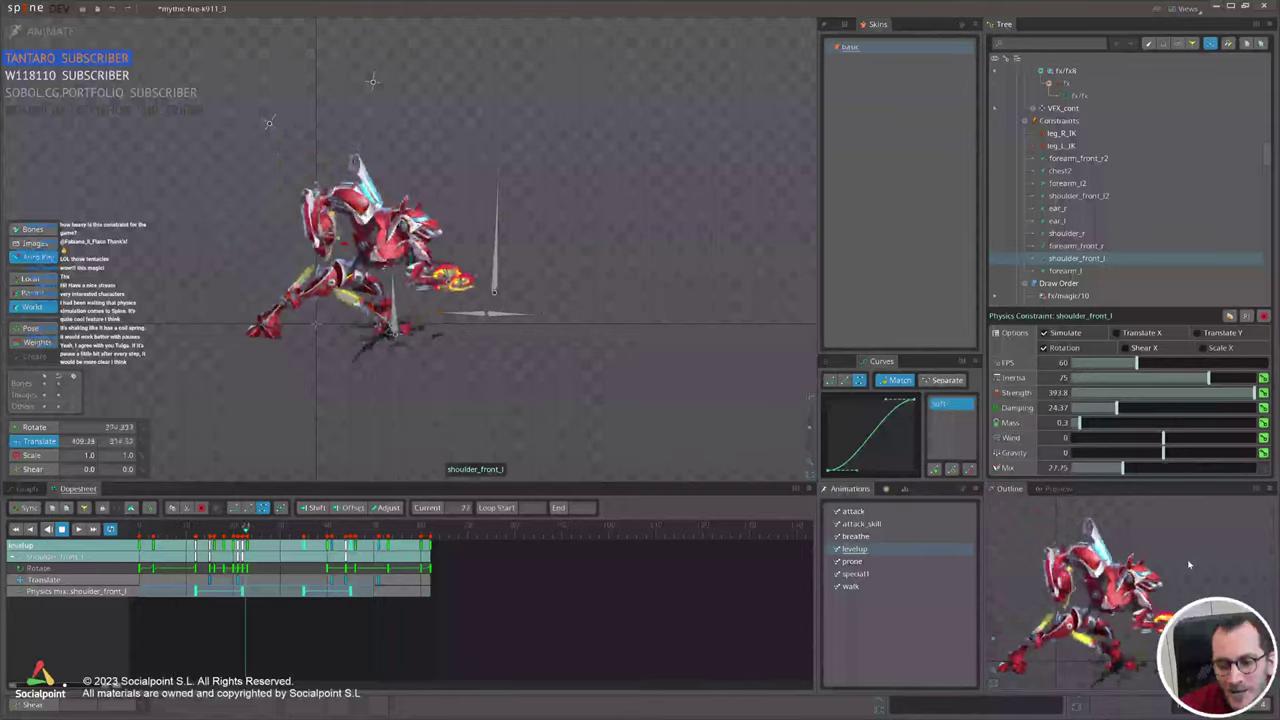
left_click_drag(632, 323, 651, 349)
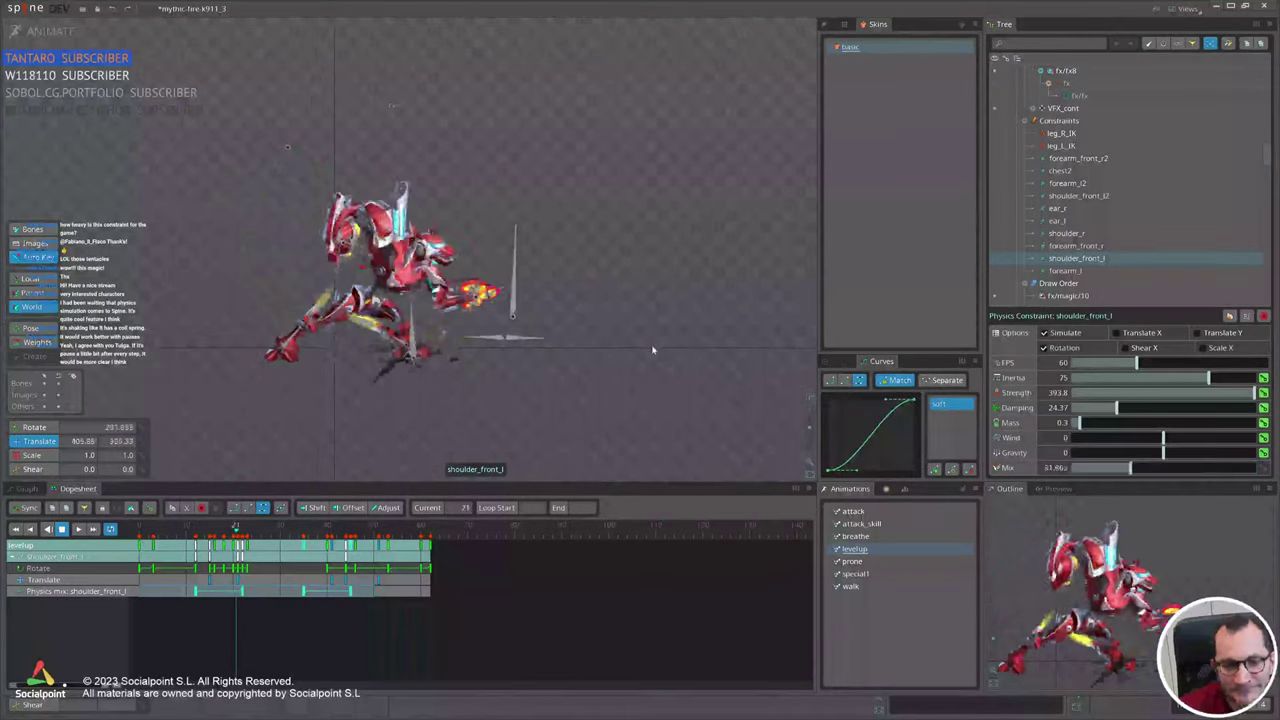
key("d")
Switch to the mythic_earth_decobrah_3 project and frame the cobra character.
key("alt+Tab")
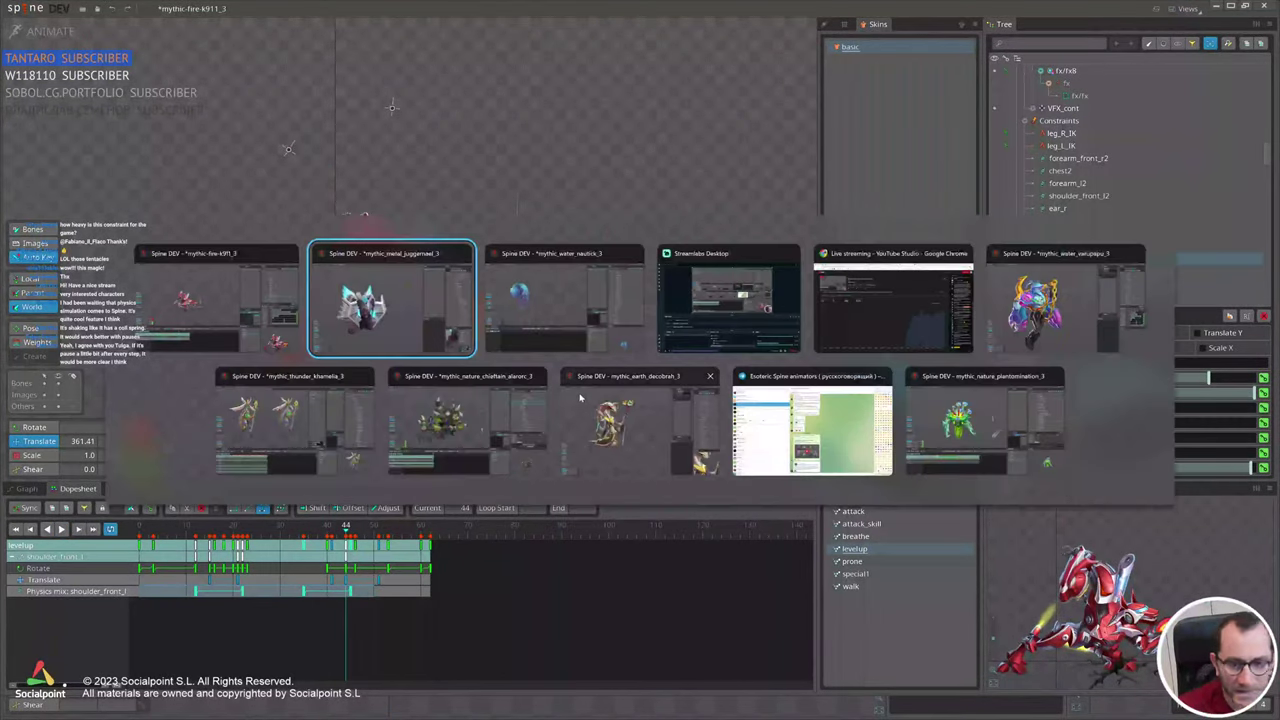
key("alt+Tab")
key("alt+Tab")
key("alt+Tab")
key("alt+Tab")
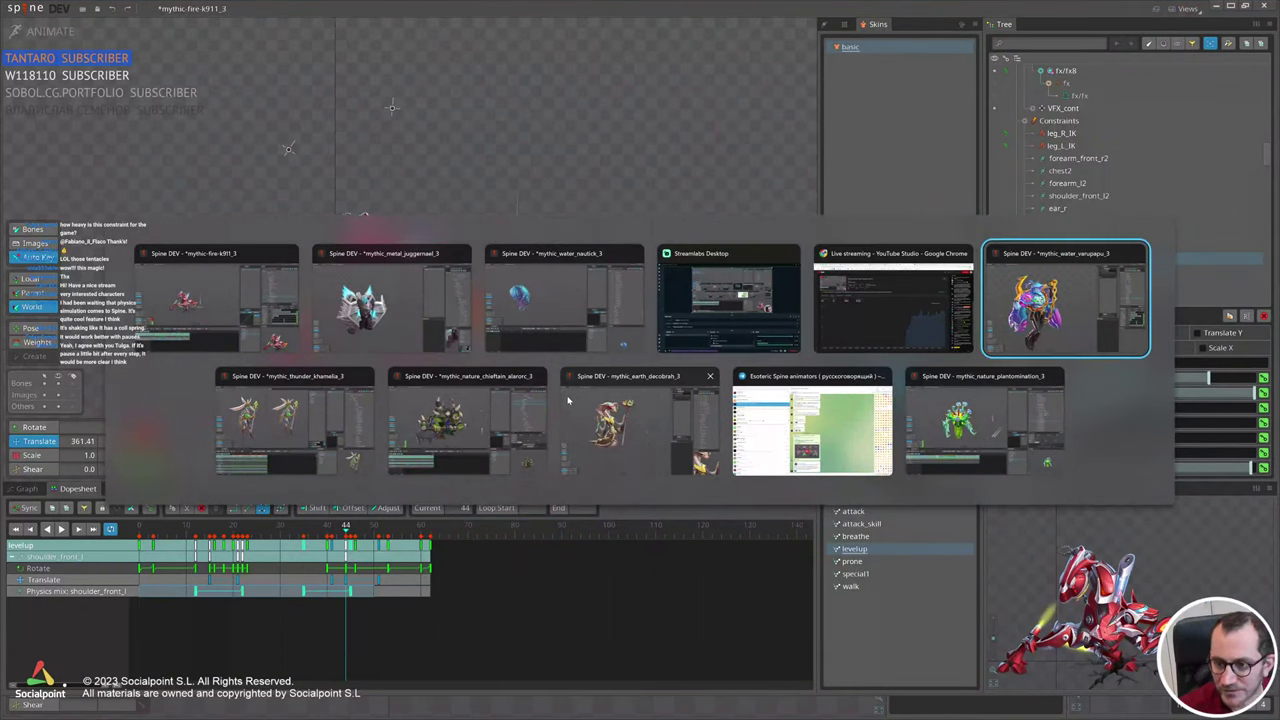
key("alt+Tab")
key("alt+Tab")
key("alt+Tab")
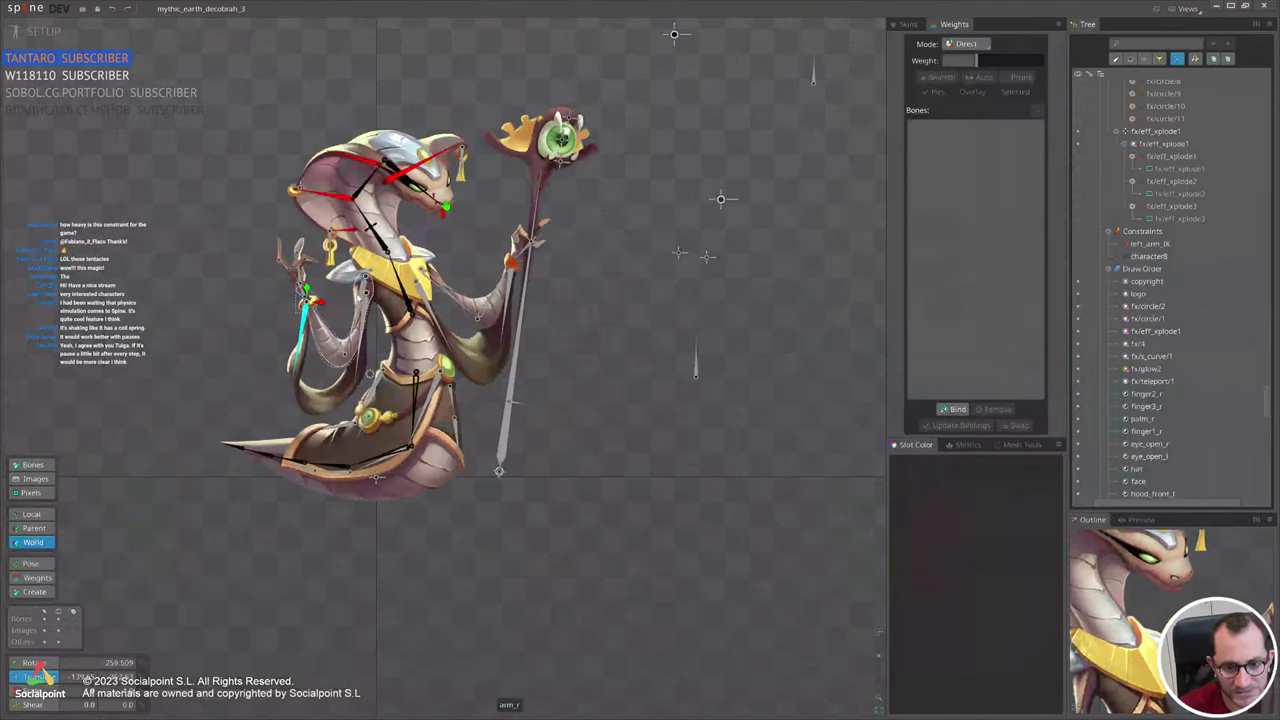
scroll(528, 299, "down", 2)
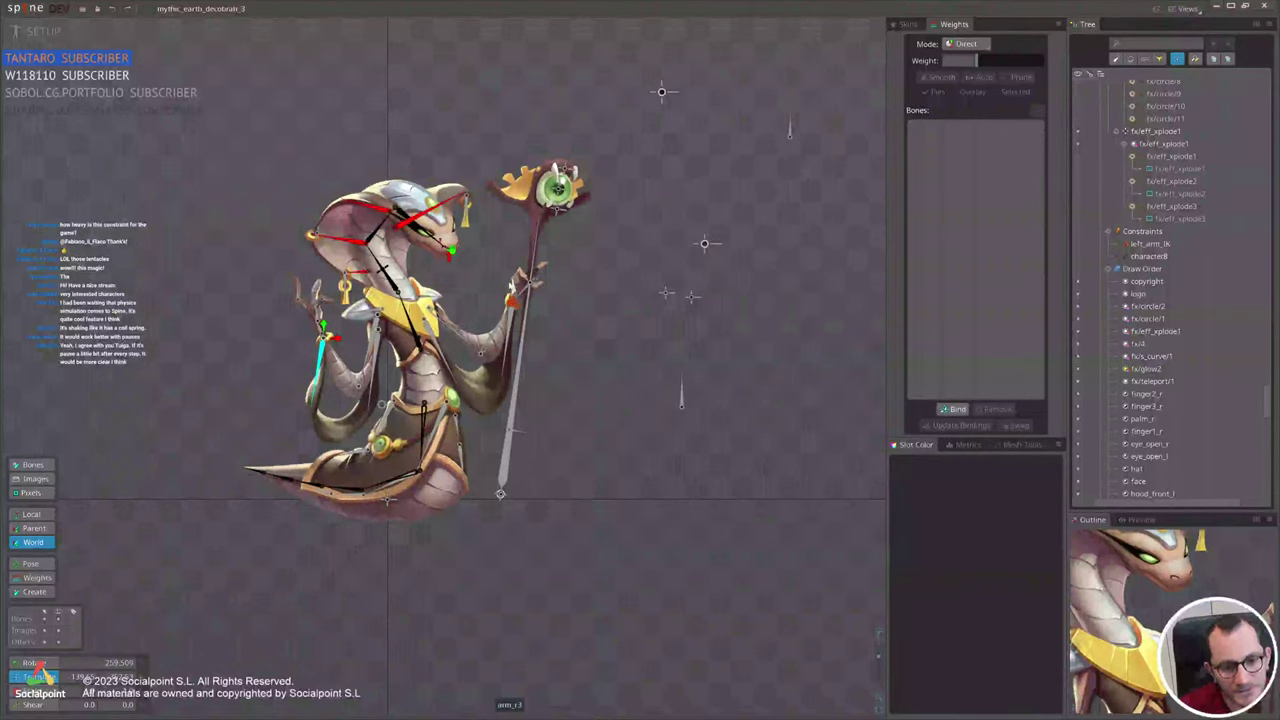
scroll(505, 281, "up", 2)
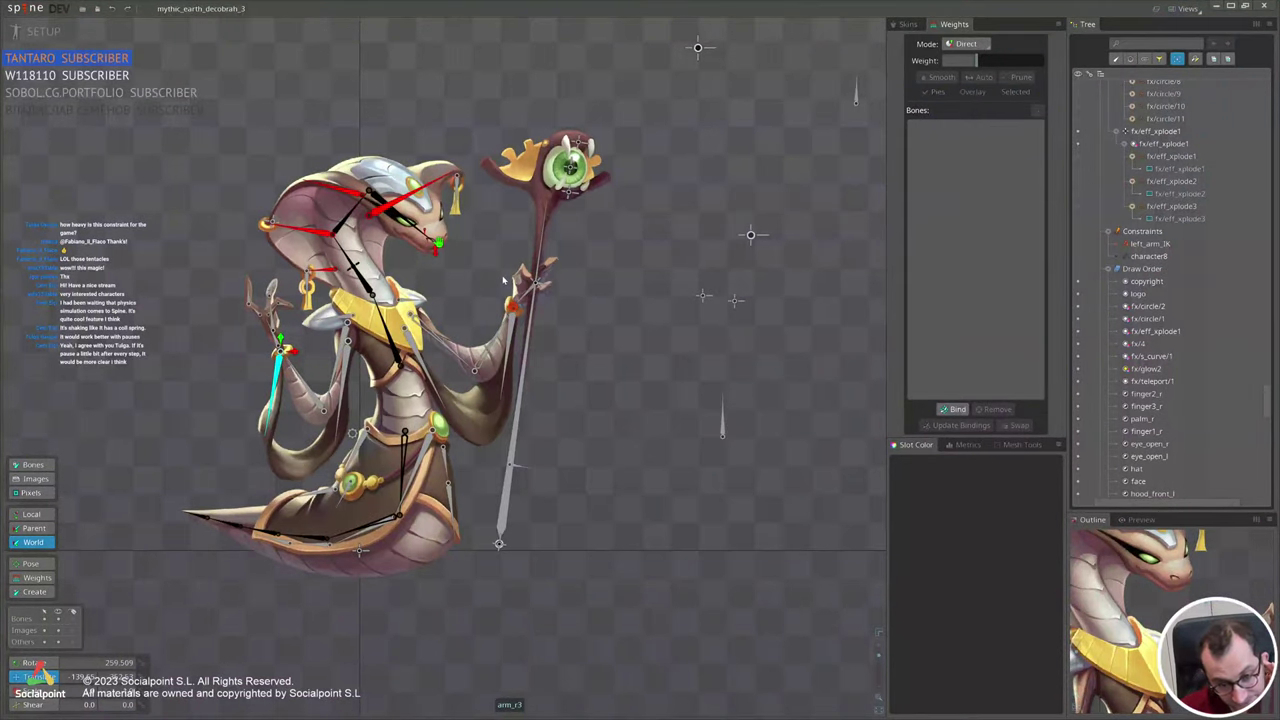
Examine the cobra's fabric_back_r mesh and its ornament2 and jewelry_back_l bones, undoing the test move of the ornament.
left_click(323, 437)
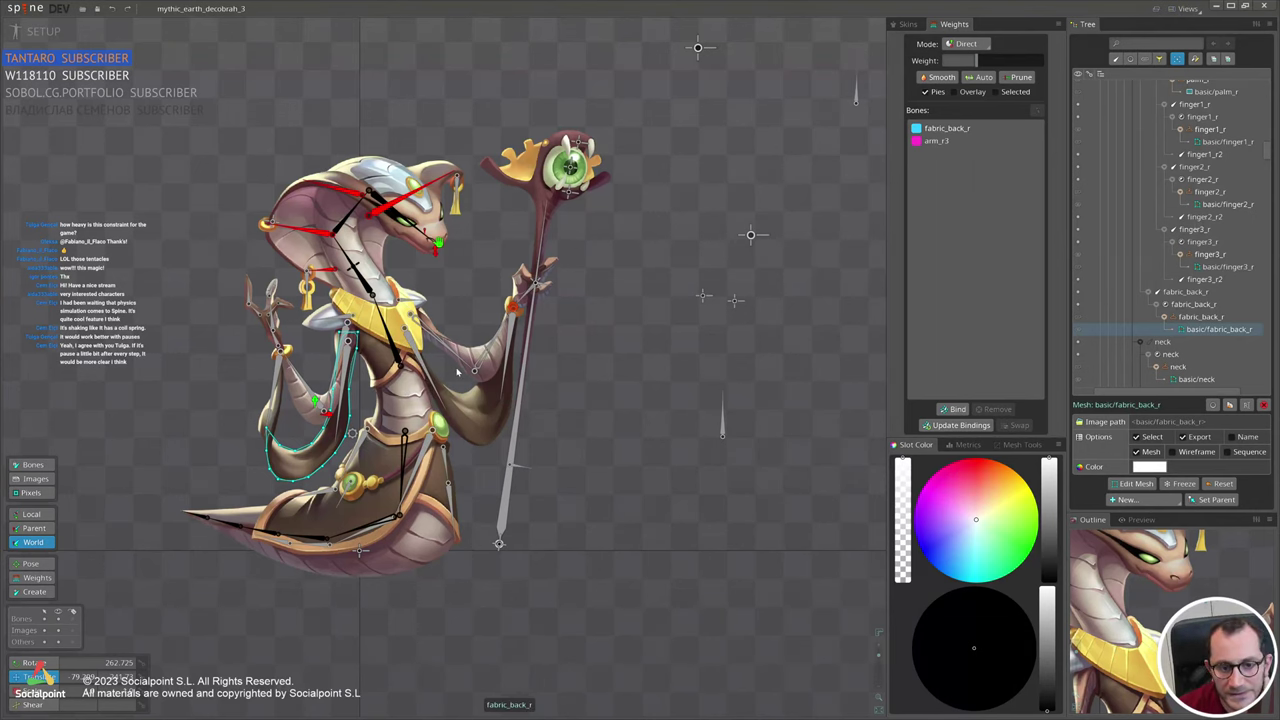
scroll(395, 277, "up", 2)
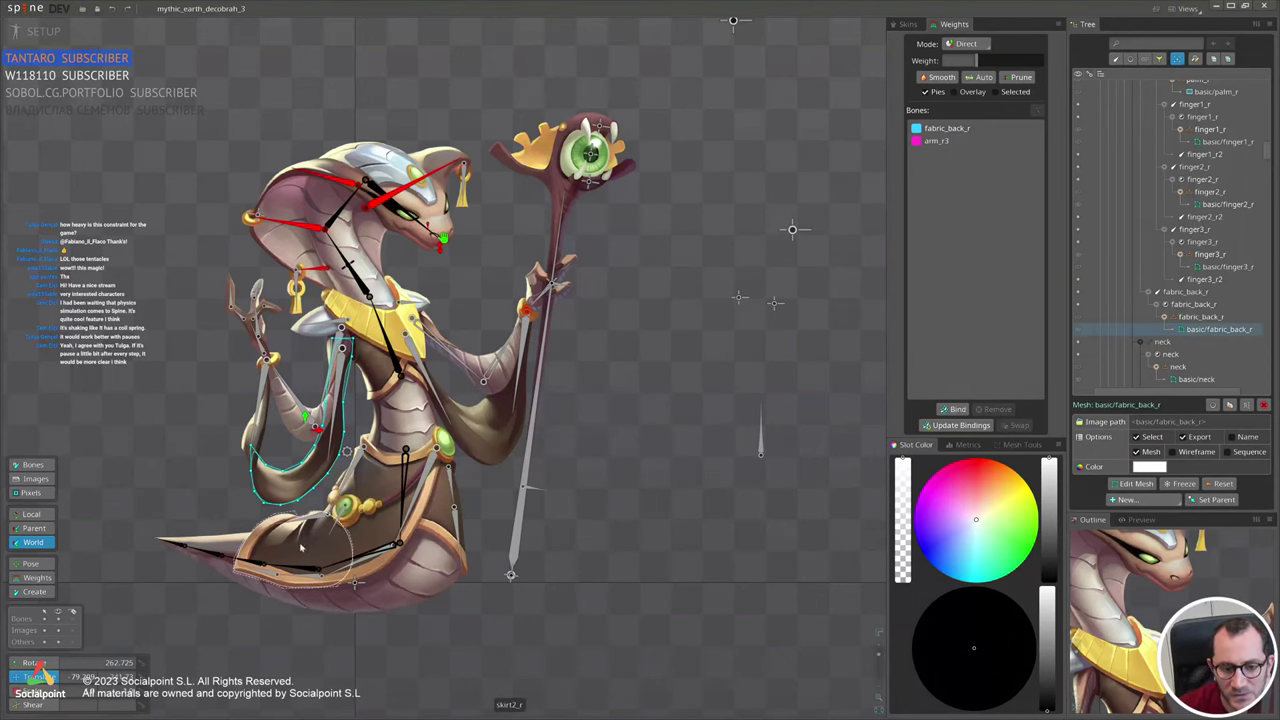
left_click(343, 508)
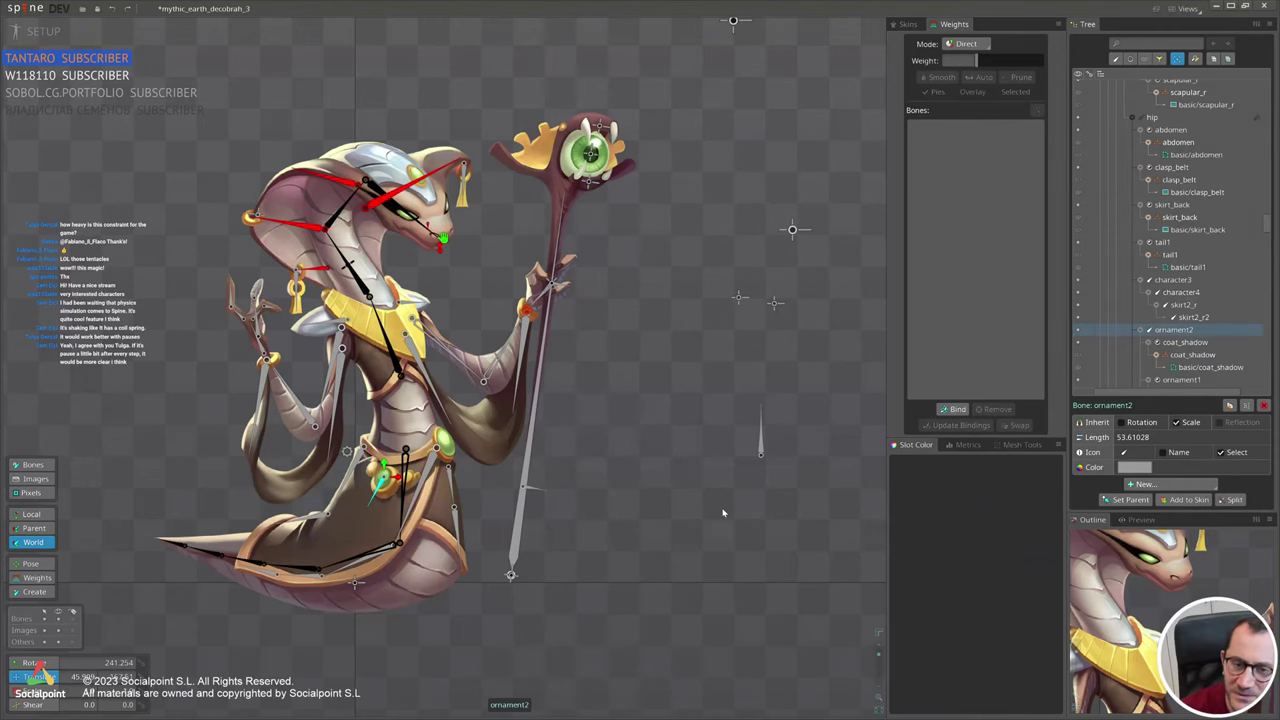
key("ctrl+z")
scroll(600, 430, "down", 2)
left_click_drag(591, 423, 648, 463)
scroll(519, 270, "up", 2)
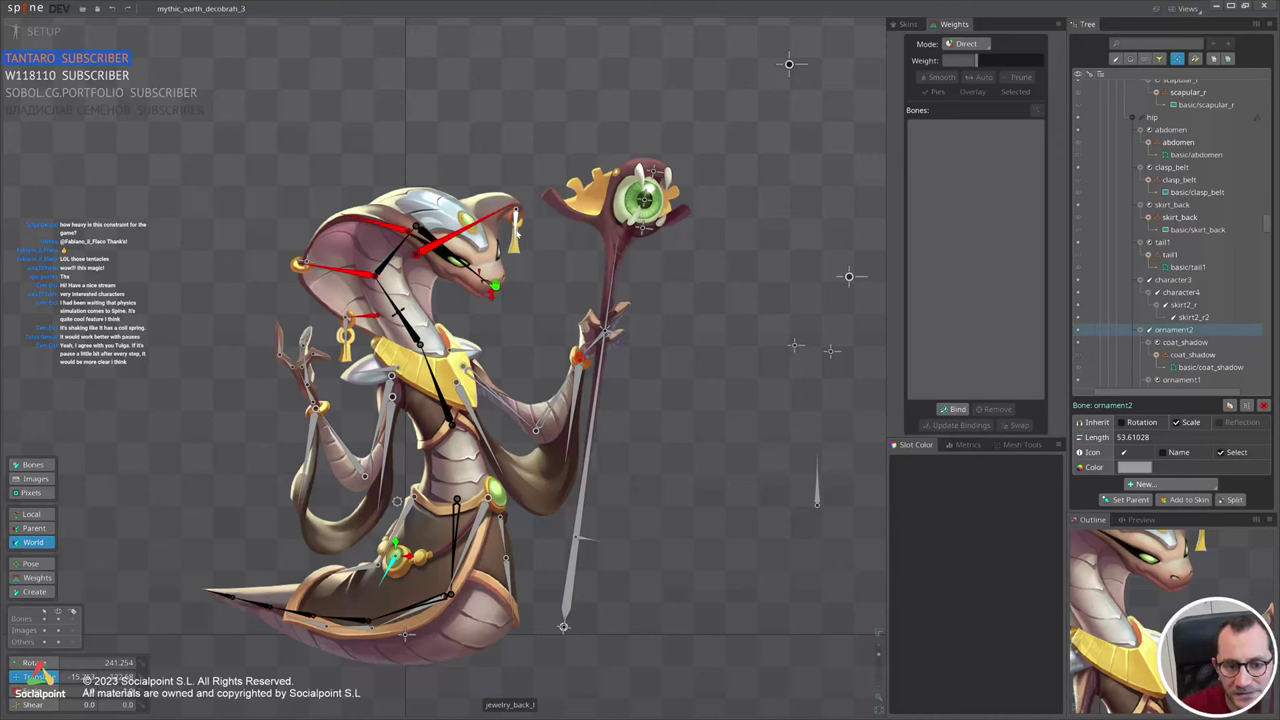
left_click(517, 229)
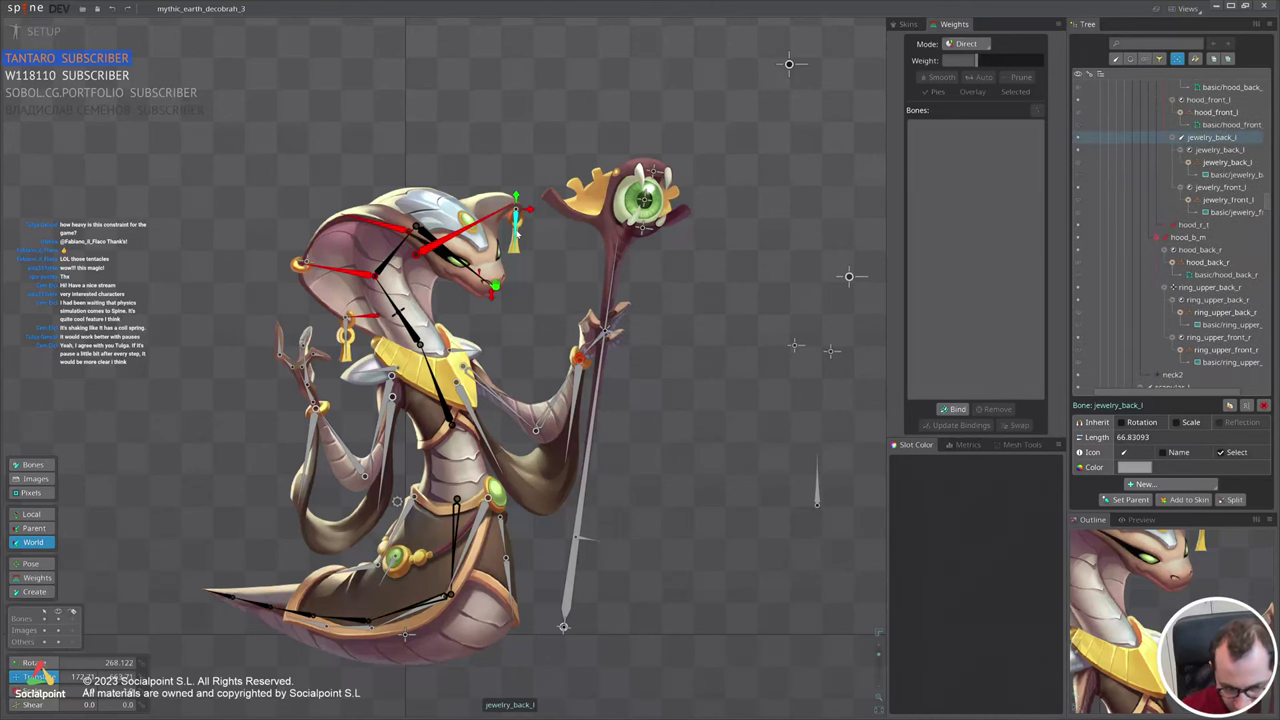
scroll(619, 414, "down", 2)
left_click_drag(685, 443, 633, 414)
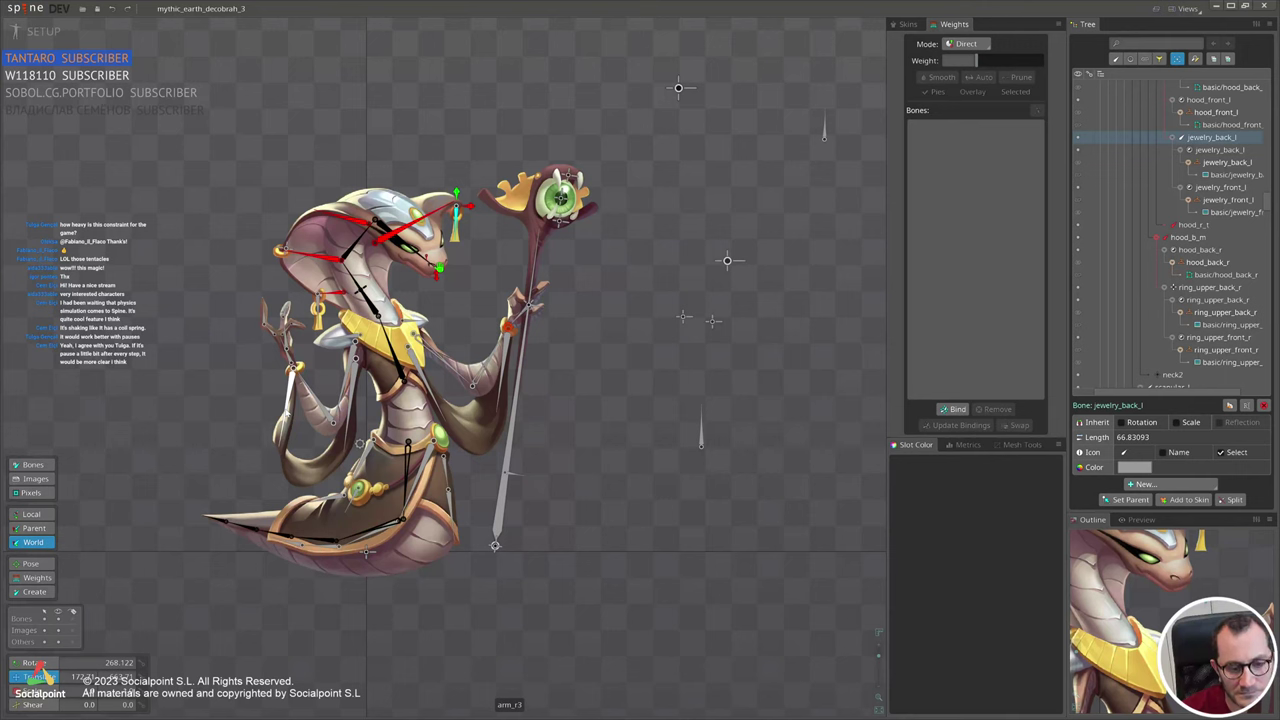
Add a physics constraint with rotation enabled to the cobra's arm_r3 bone.
left_click(293, 368)
left_click(1145, 484)
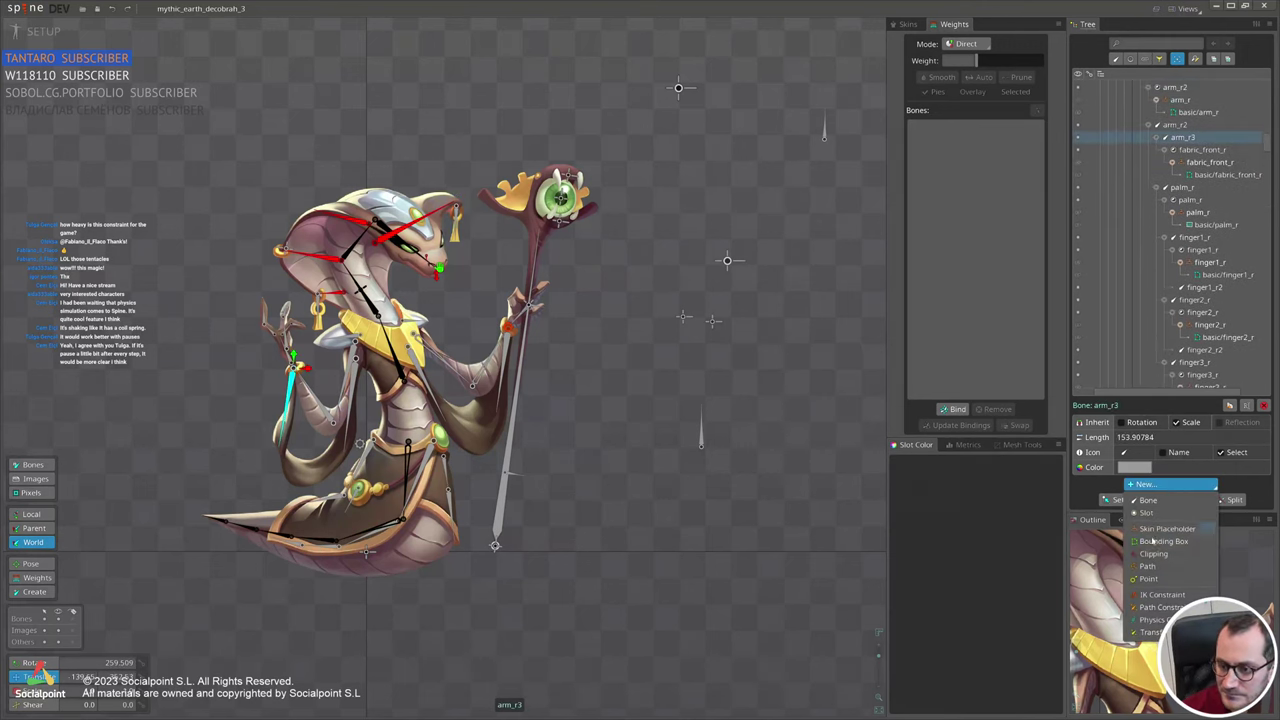
left_click(1150, 620)
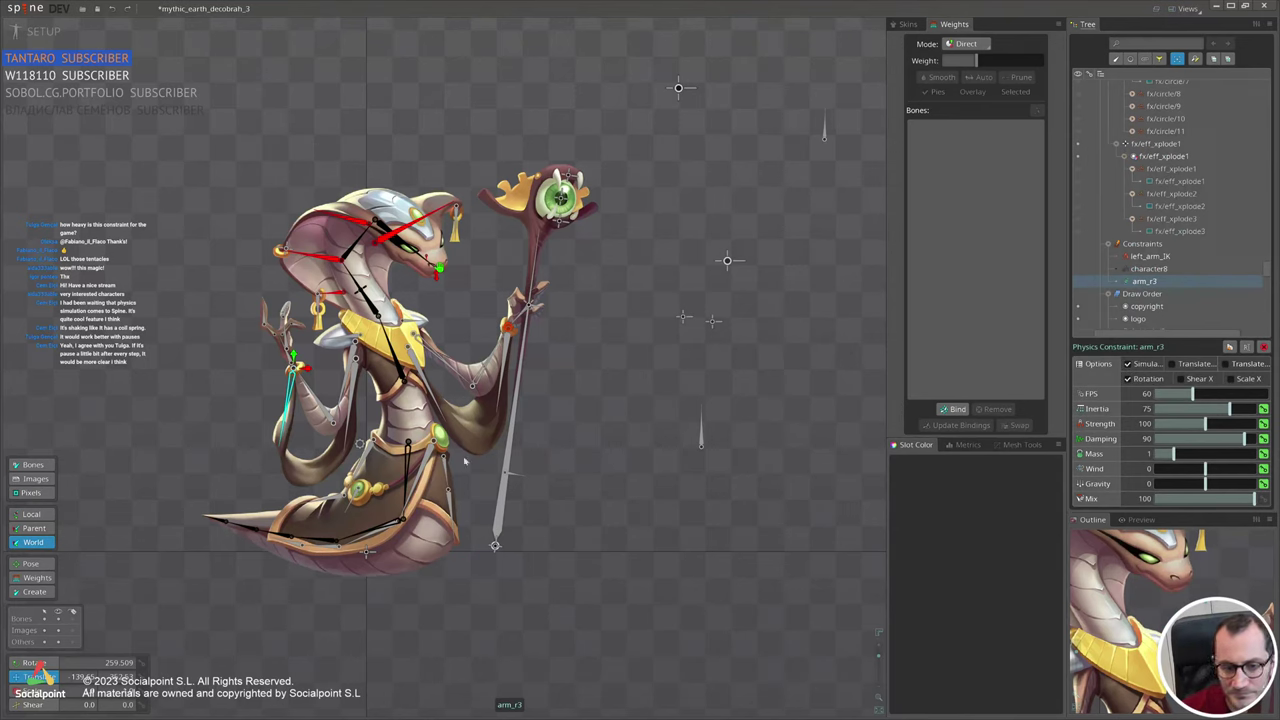
Rotate arm_r2, undo the rotation, and pose arm_r and arm_r2 together to test the arm_r3 physics.
left_click(322, 408)
key("c")
left_click_drag(603, 485, 553, 362)
key("ctrl+z")
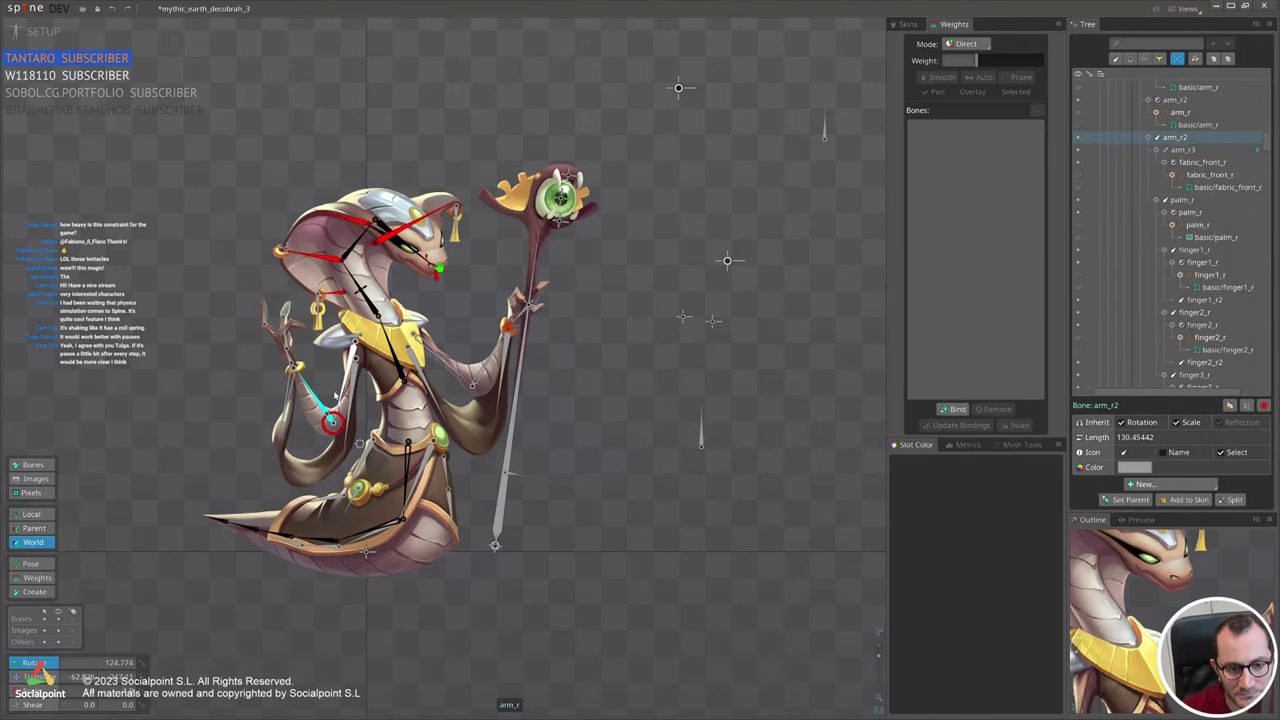
left_click(342, 391, "ctrl")
key("b")
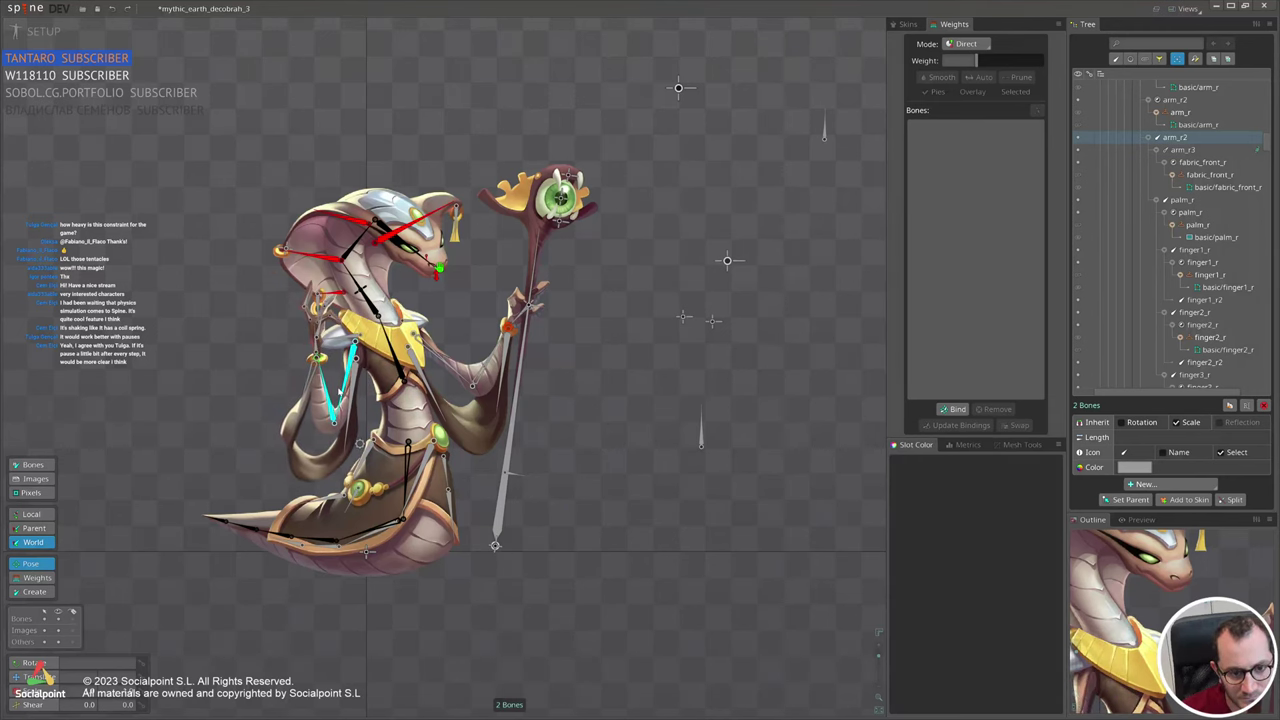
Set the arm_r3 physics constraint's strength to 145.2 and damping to 67.51, and rotate the arm to test it.
left_click(294, 372)
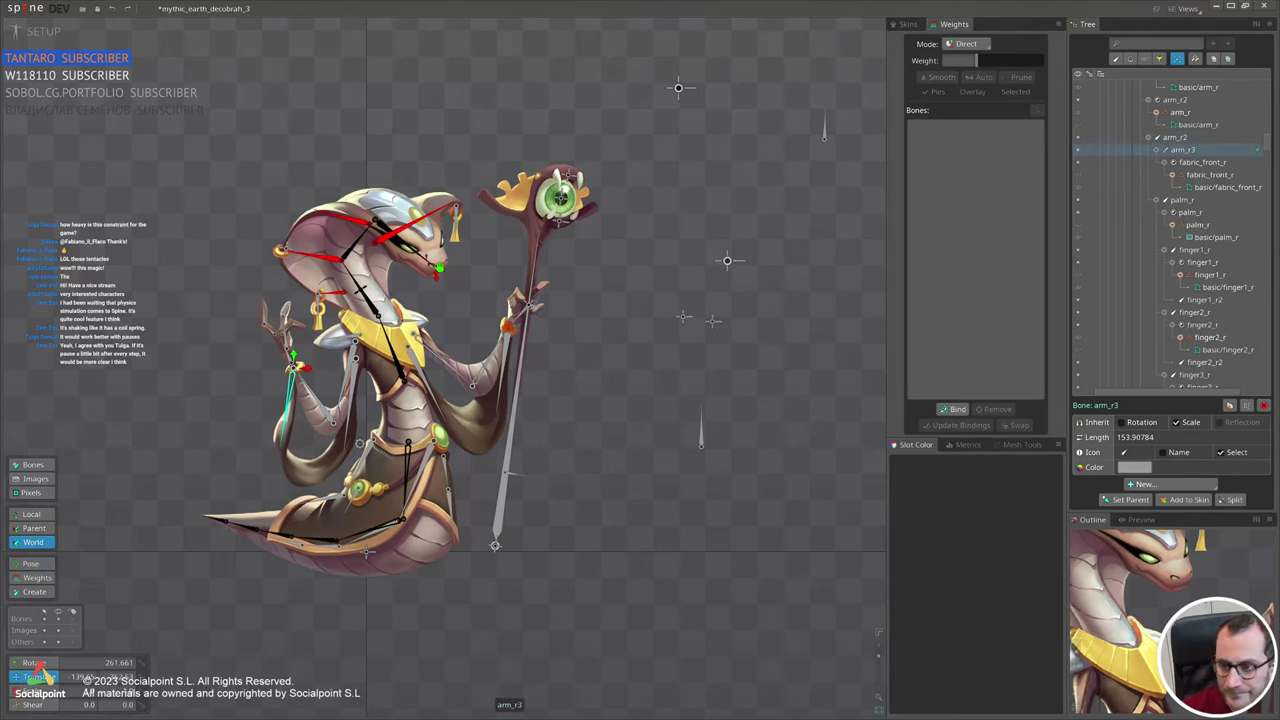
left_click(1257, 153)
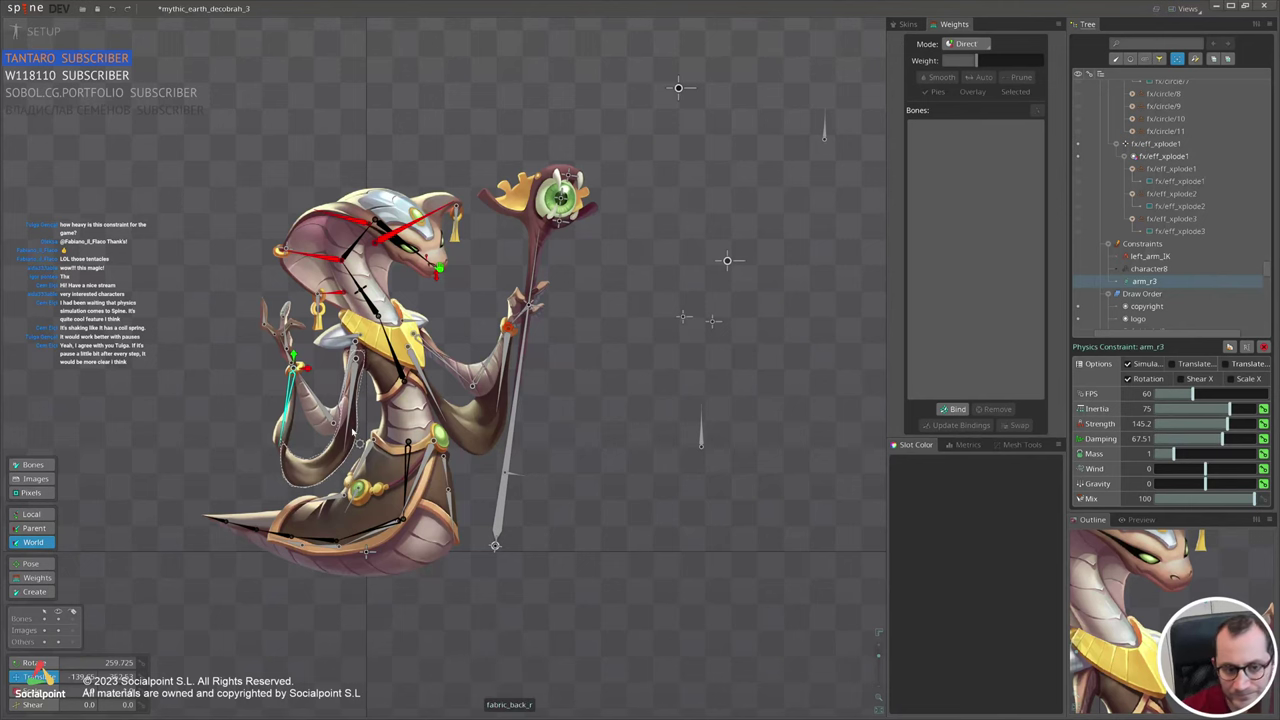
left_click(315, 398)
key("c")
left_click_drag(209, 406, 29, 397)
Add a rotation physics constraint to the fabric_back_r bone with strength 157.4, damping 57.36 and mass 0.62.
left_click(355, 410)
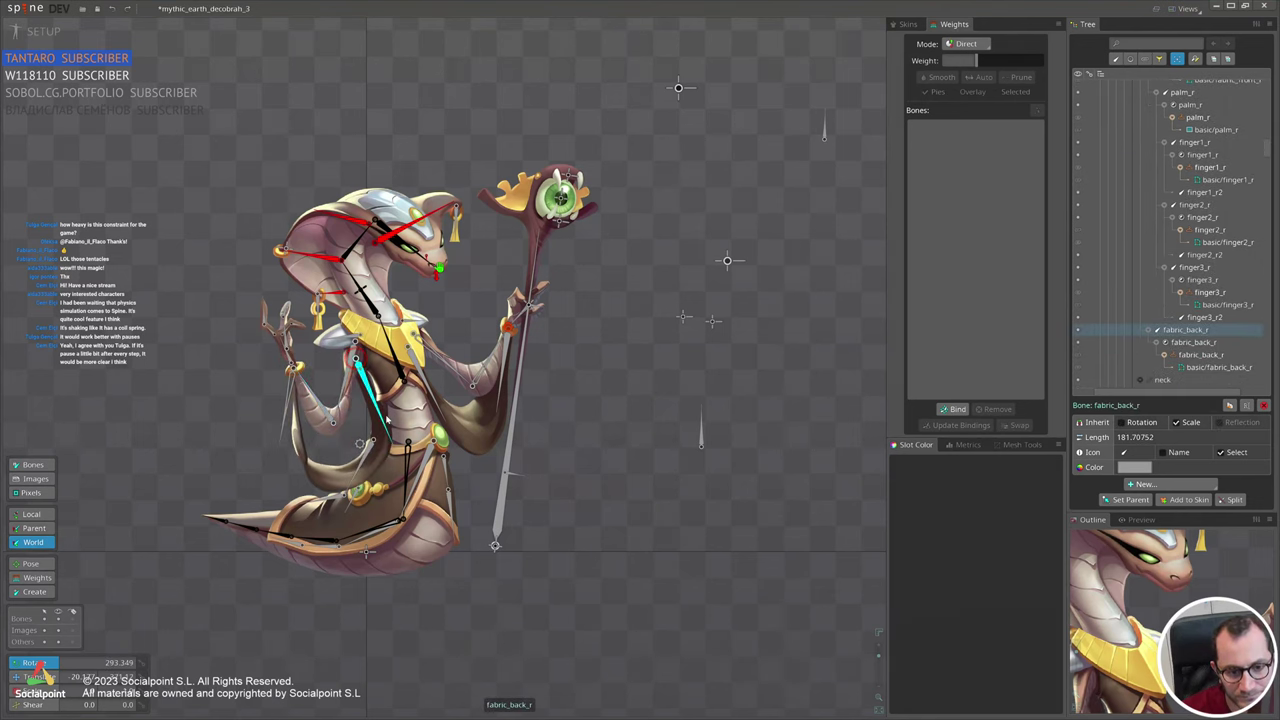
left_click(1160, 484)
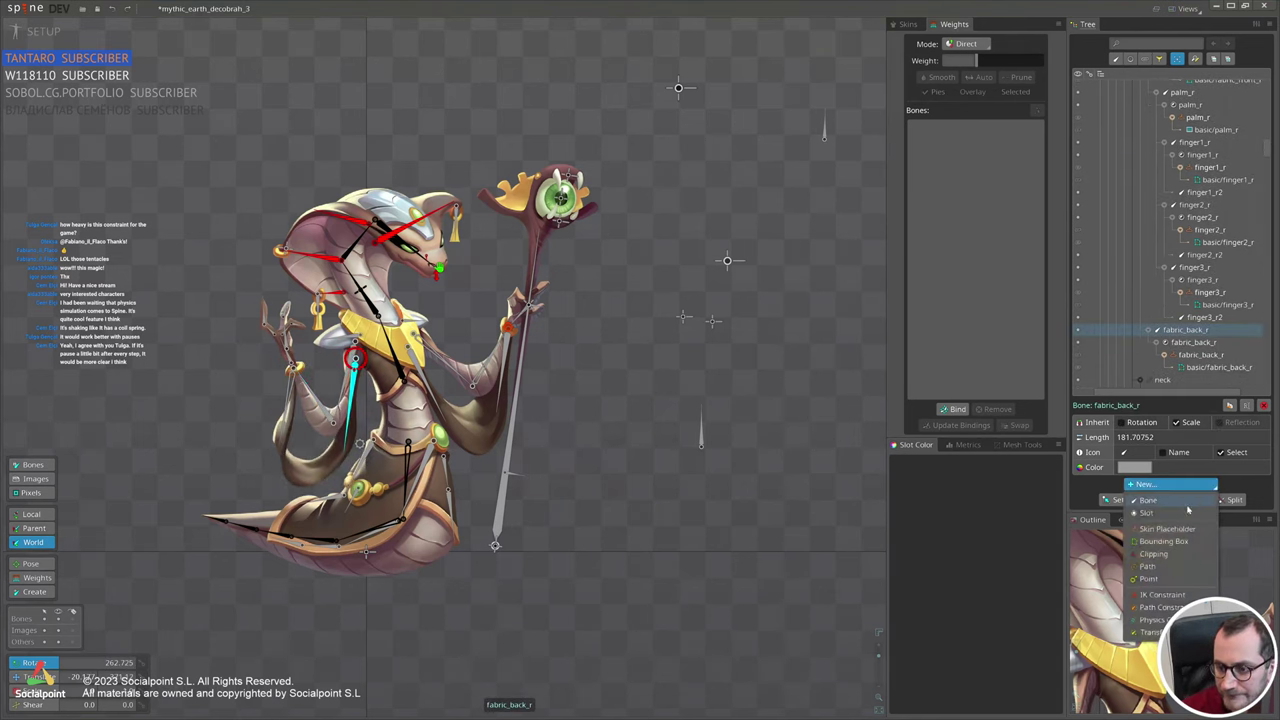
left_click(1155, 620)
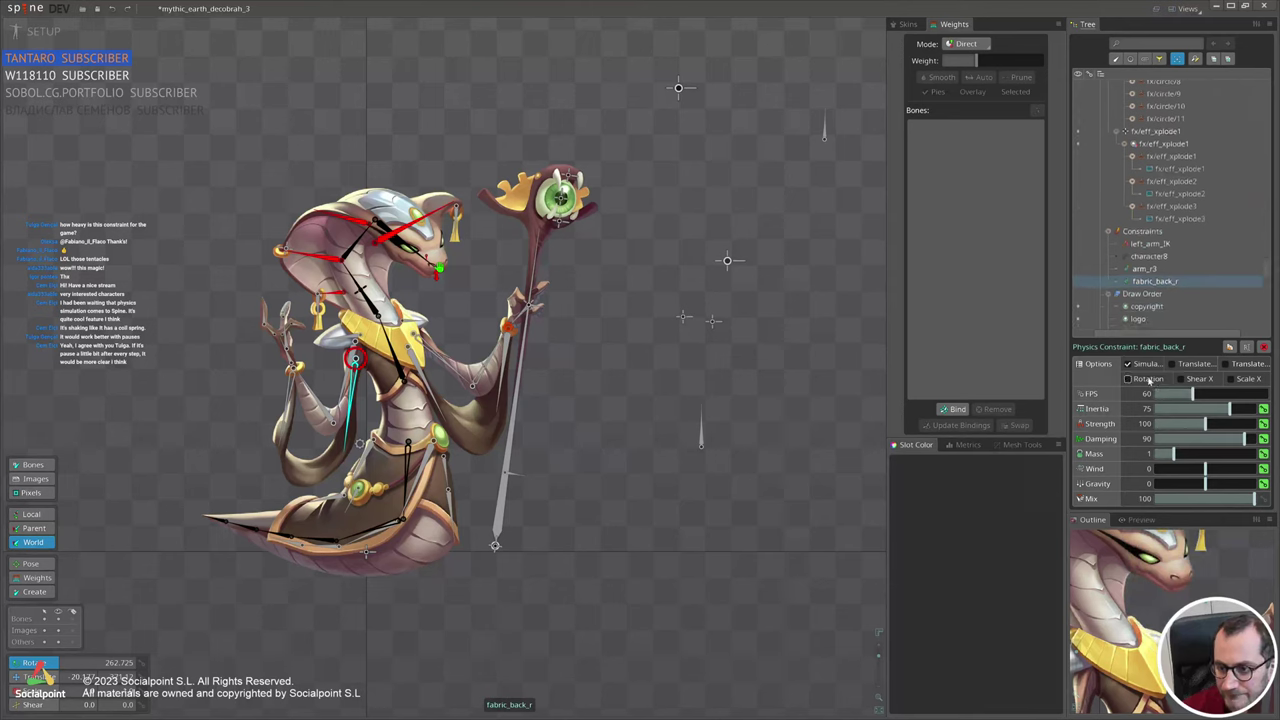
left_click(1234, 427)
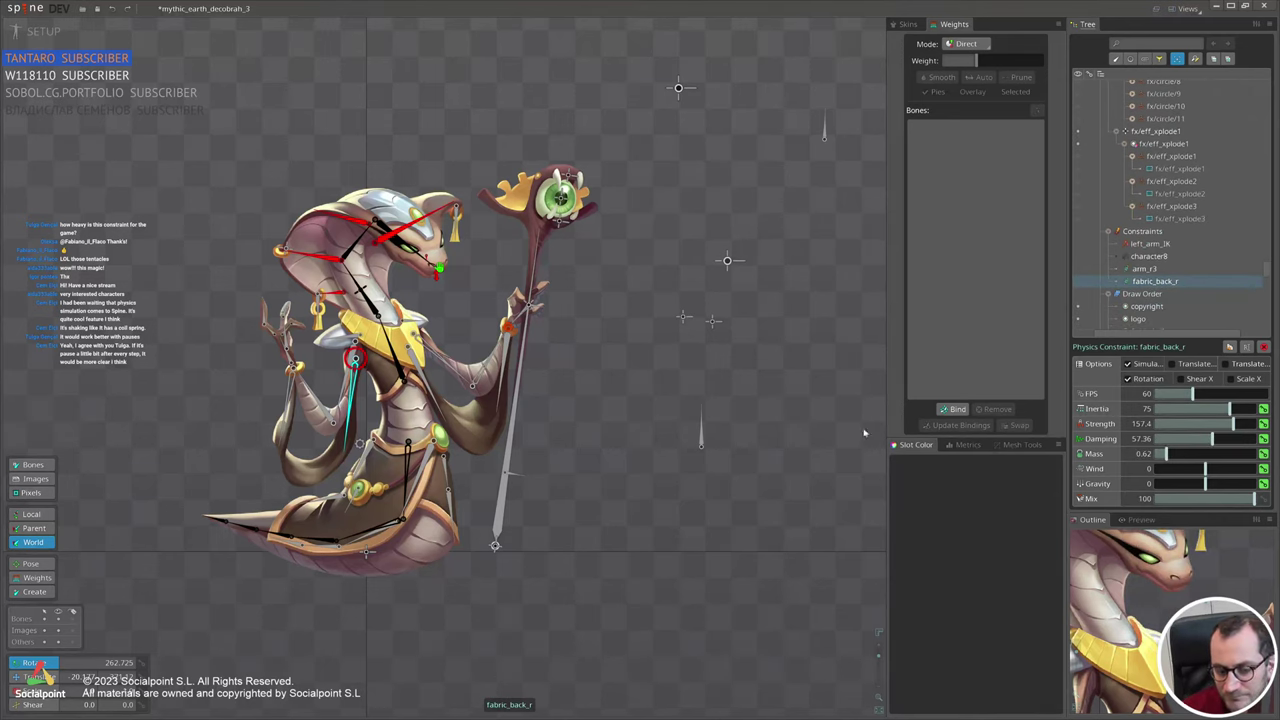
Pose arm_r and arm_r2 together, and rotate arm_r3 to check how both sleeve physics constraints react.
left_click(344, 382)
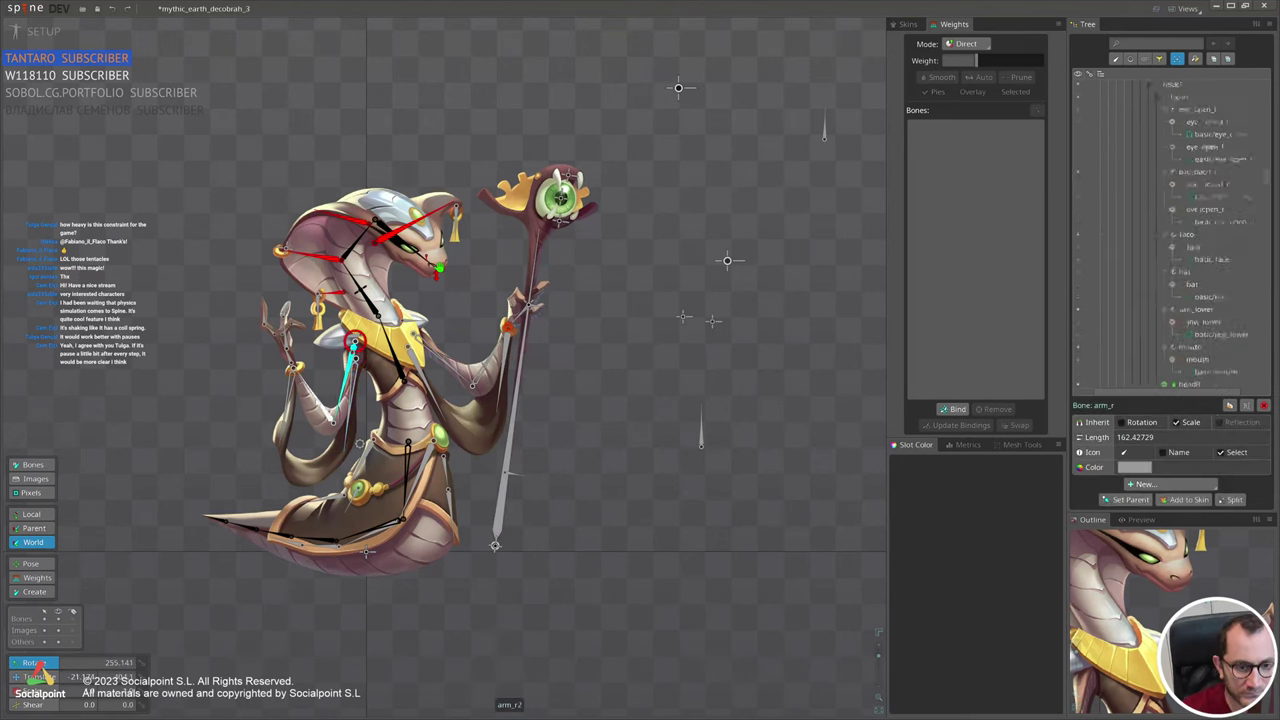
left_click(321, 404, "ctrl")
key("b")
mouse_move(321, 404)
left_mouse_down()
mouse_move(222, 333)
mouse_move(270, 341)
mouse_move(243, 346)
mouse_move(316, 389)
left_mouse_up()
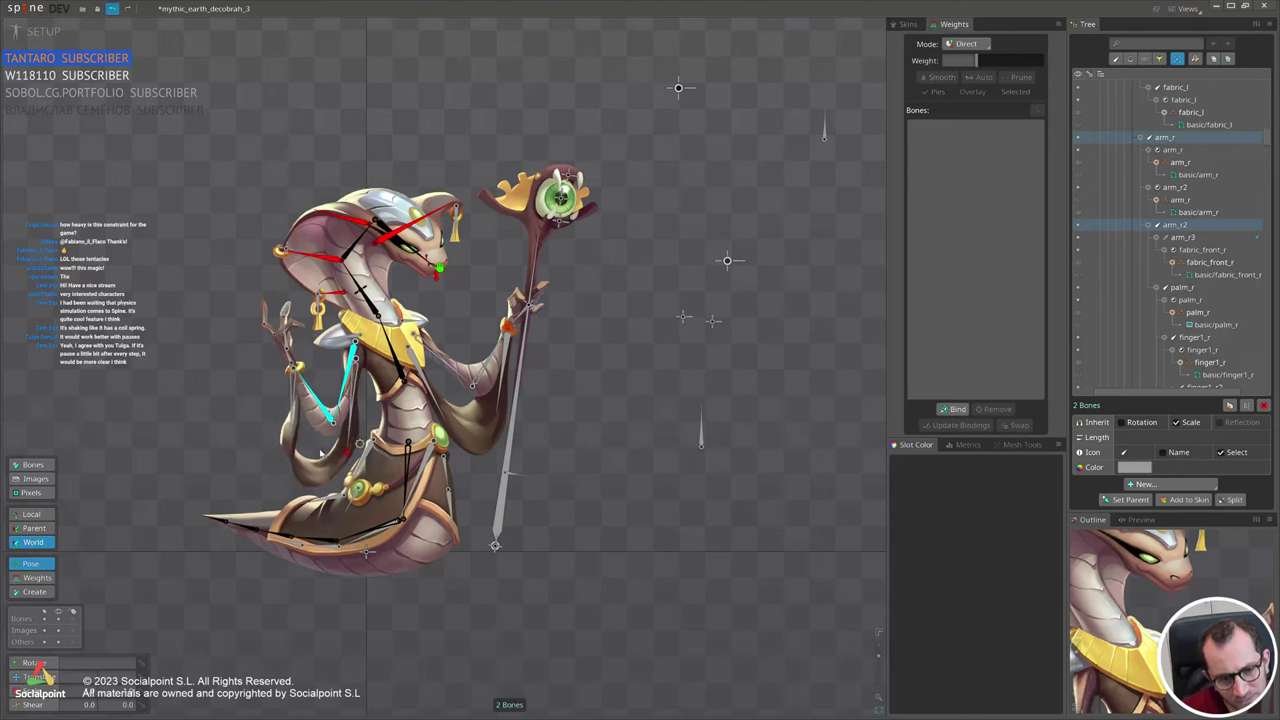
left_click(286, 426)
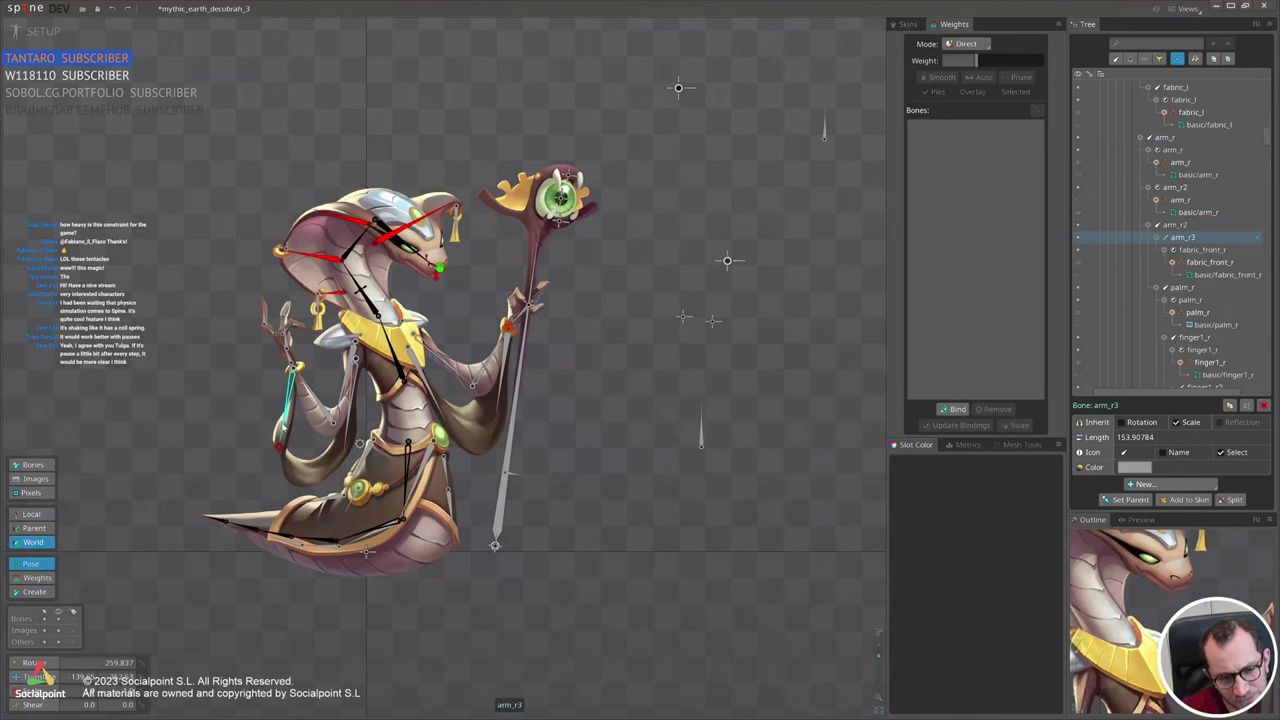
key("c")
mouse_move(280, 432)
left_mouse_down()
mouse_move(270, 456)
mouse_move(284, 454)
left_mouse_up()
Reparent the fabric_back_r slot from the fabric_back_r bone to the arm_r bone.
left_click(349, 418)
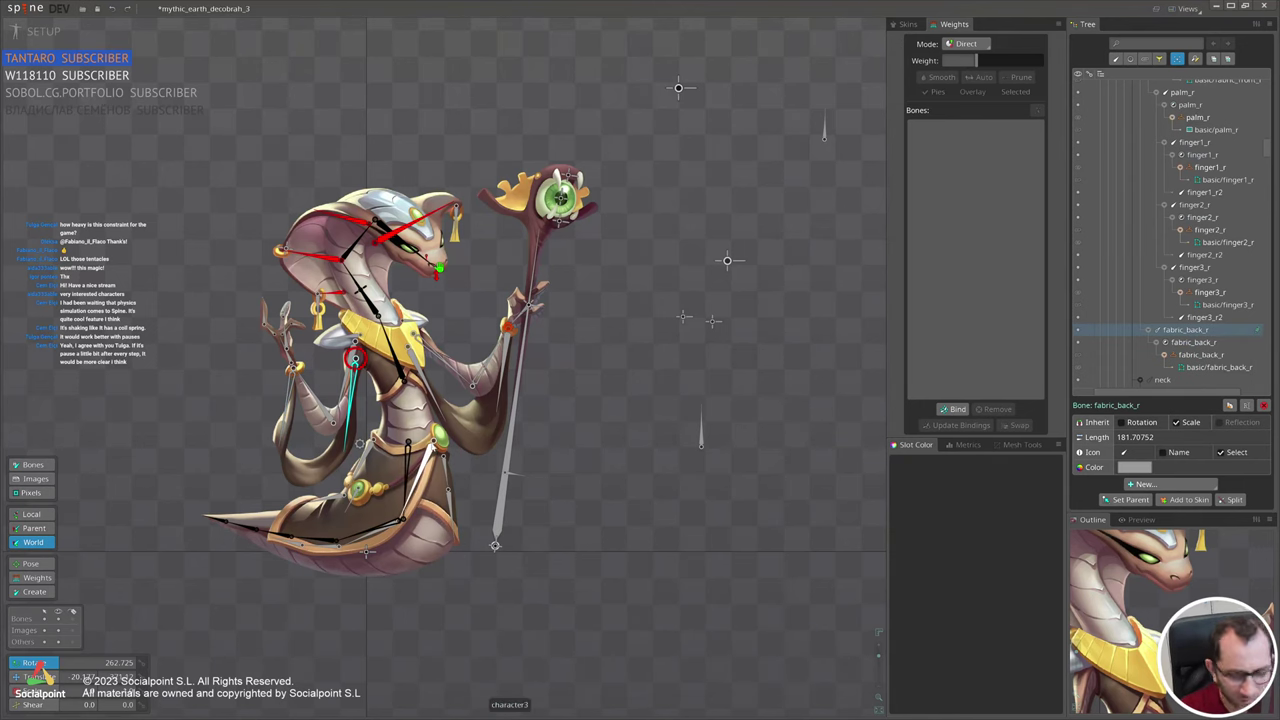
left_click(1193, 342)
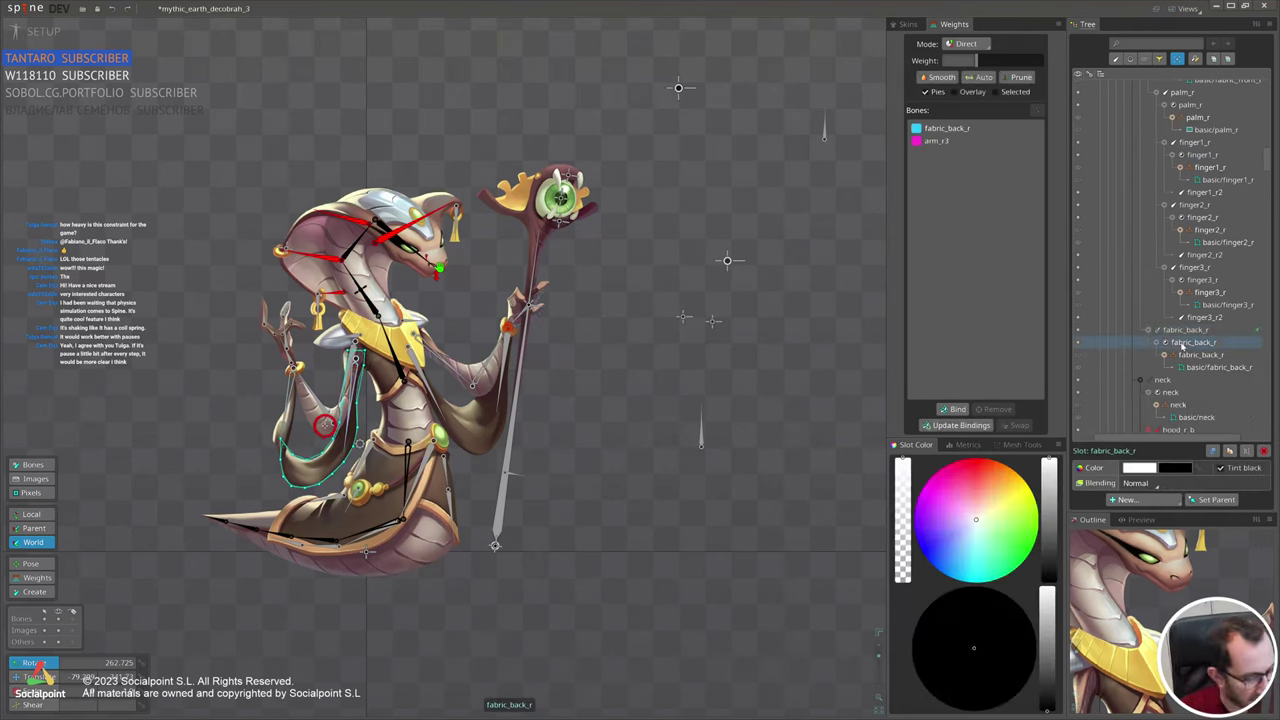
key("p")
left_click(336, 381)
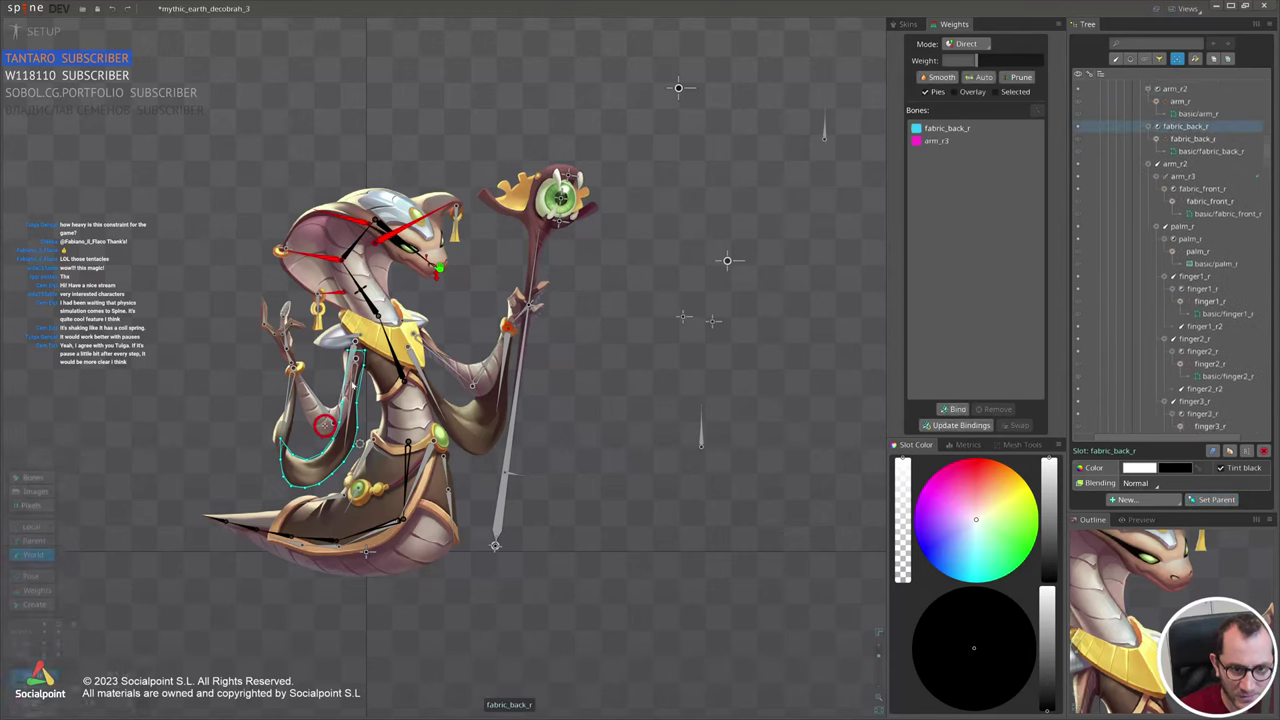
Reparent the fabric_front_r slot to the arm_r2 bone and delete the arm_r3 bone together with its physics constraint.
key("Delete")
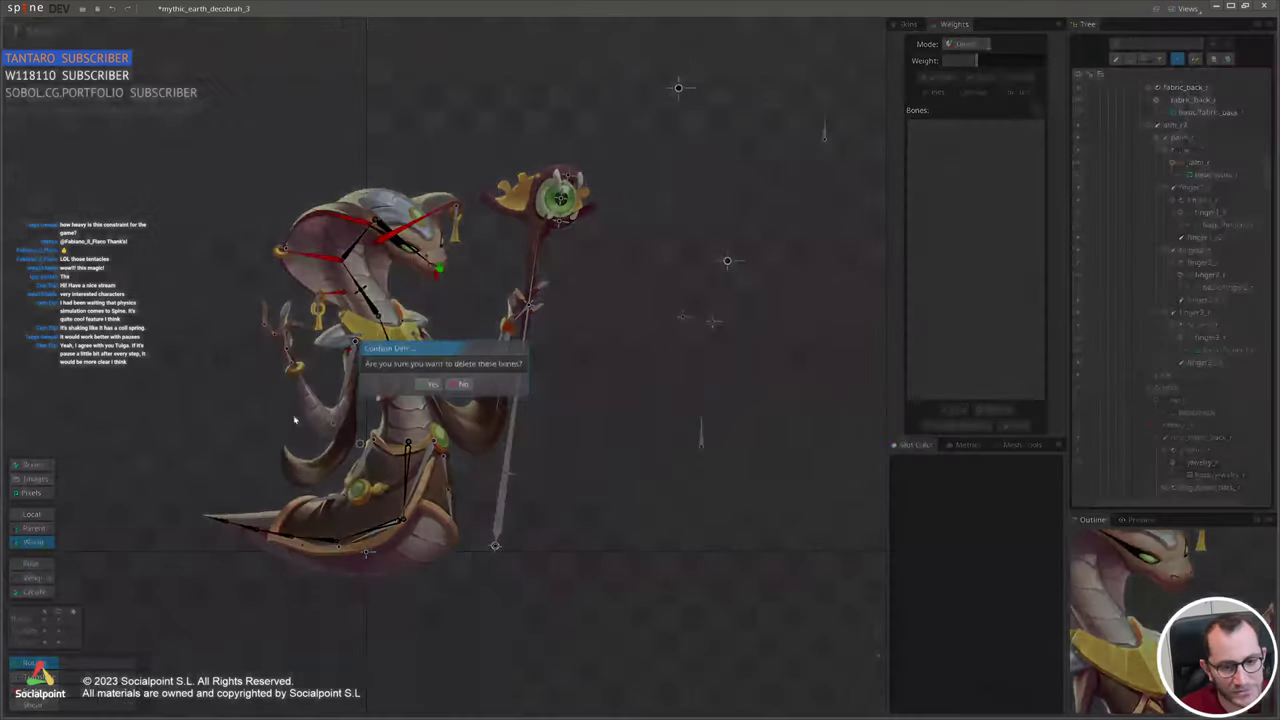
key("Return")
left_click(289, 414)
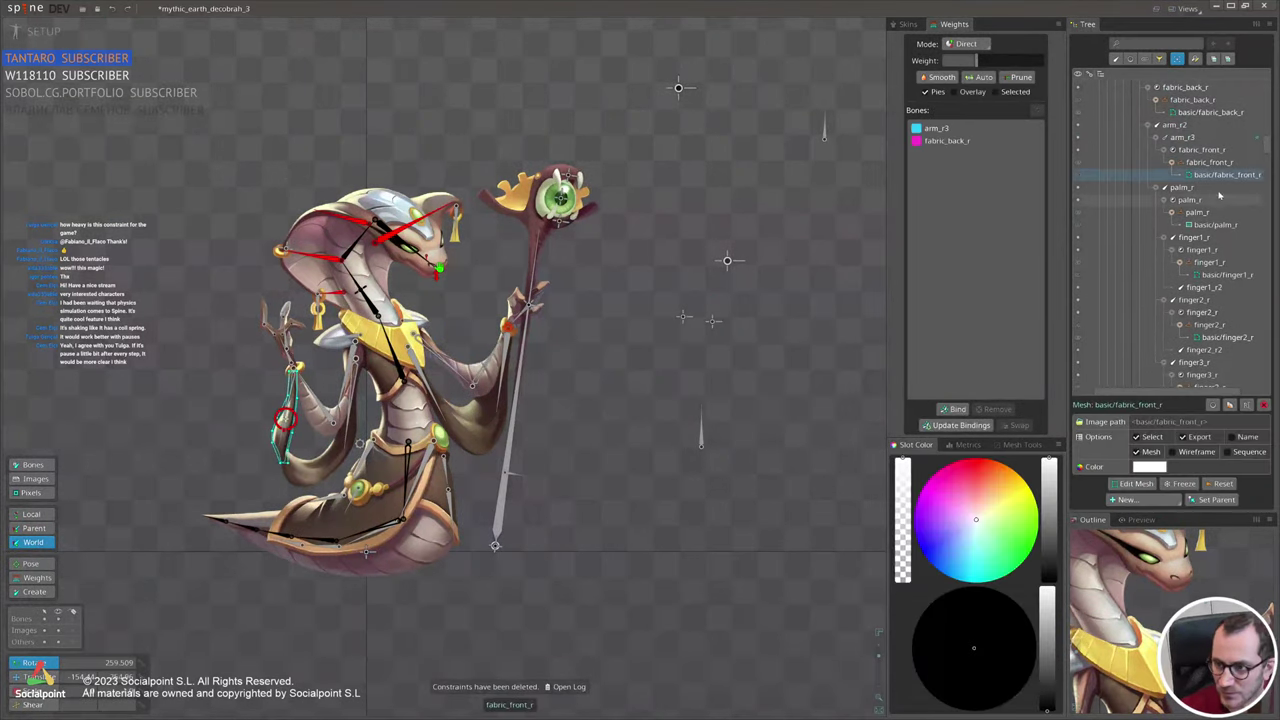
left_click(1187, 150)
key("p")
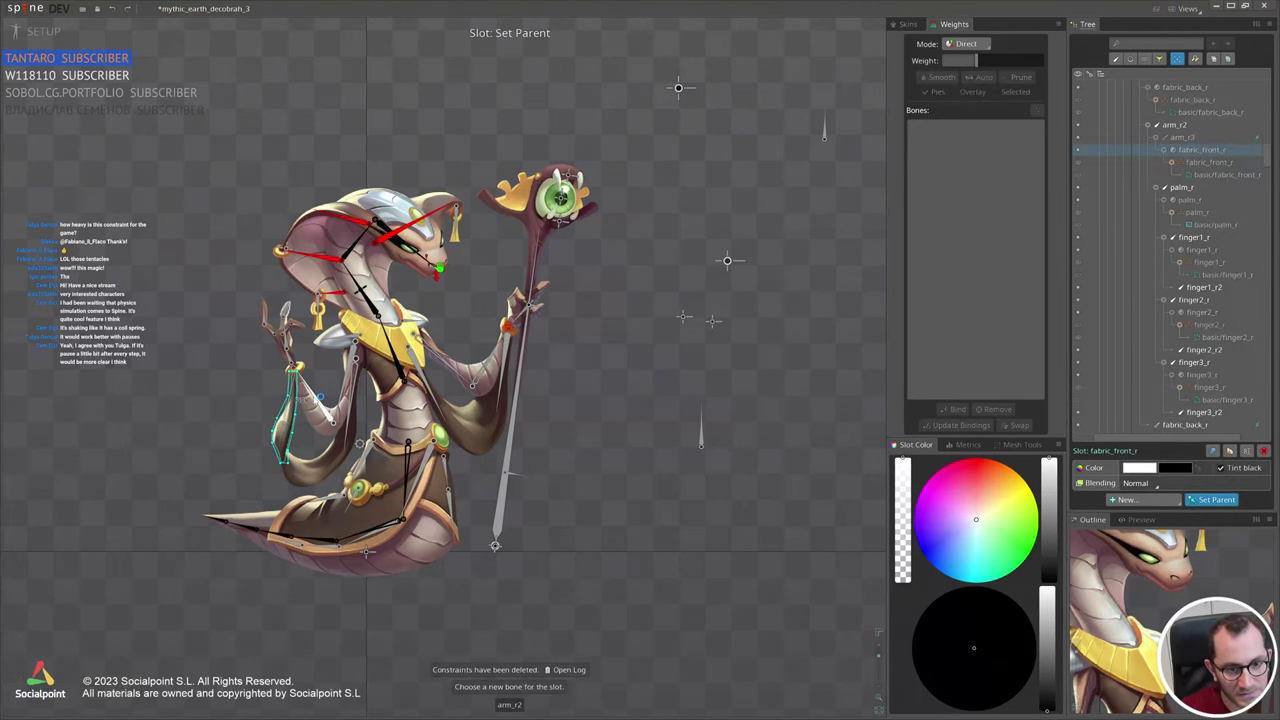
left_click(292, 370)
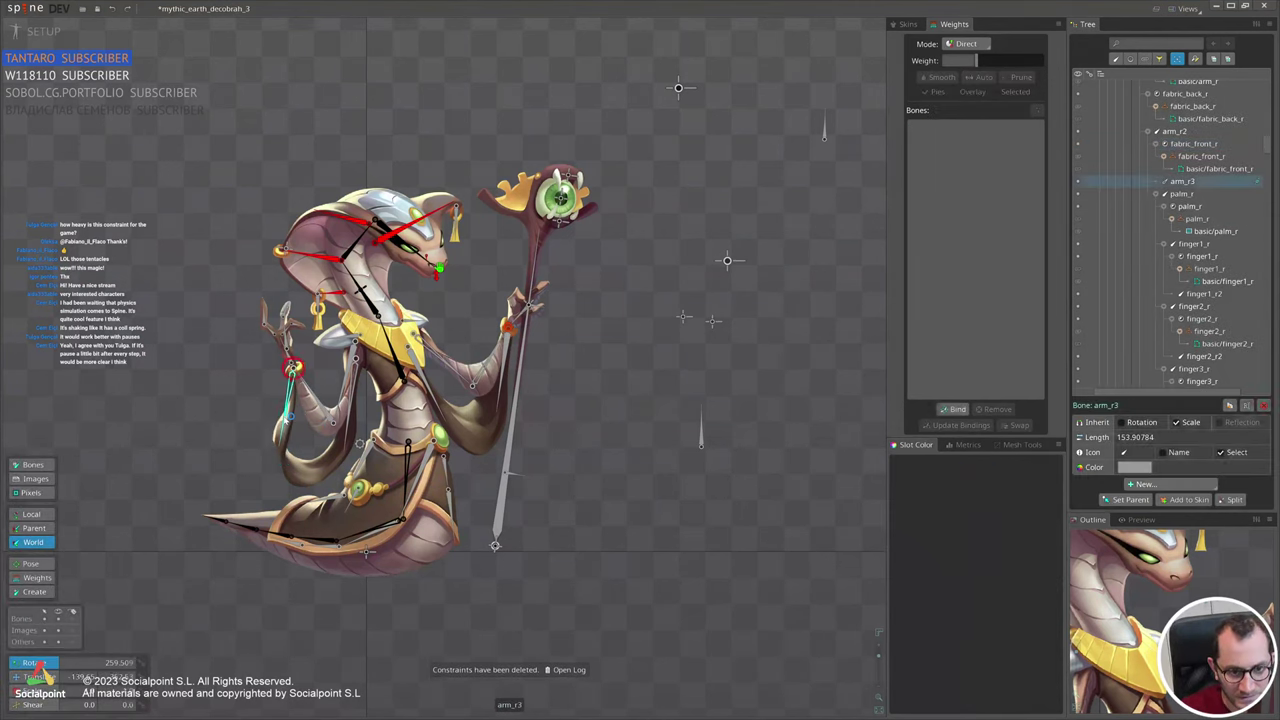
key("Delete")
key("Return")
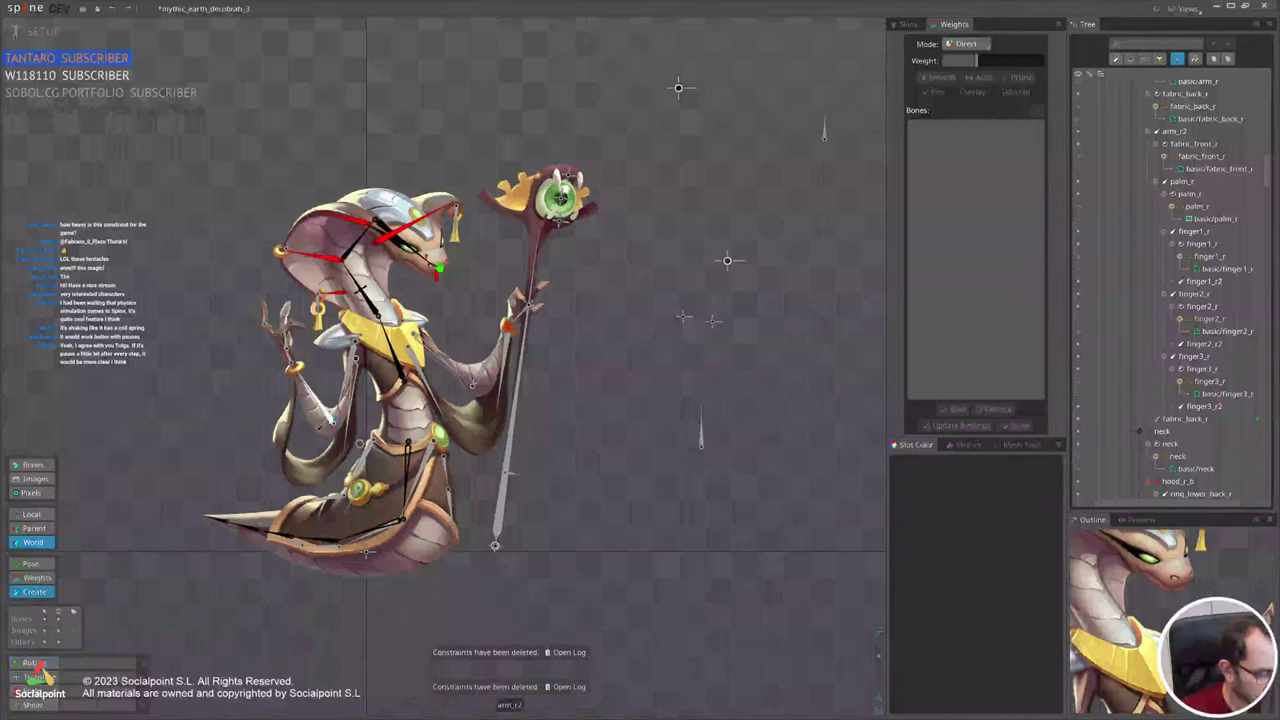
Create two zero-length bones at the bottom of the hanging sleeve, one under arm_r and one under arm_r2.
left_click(316, 400)
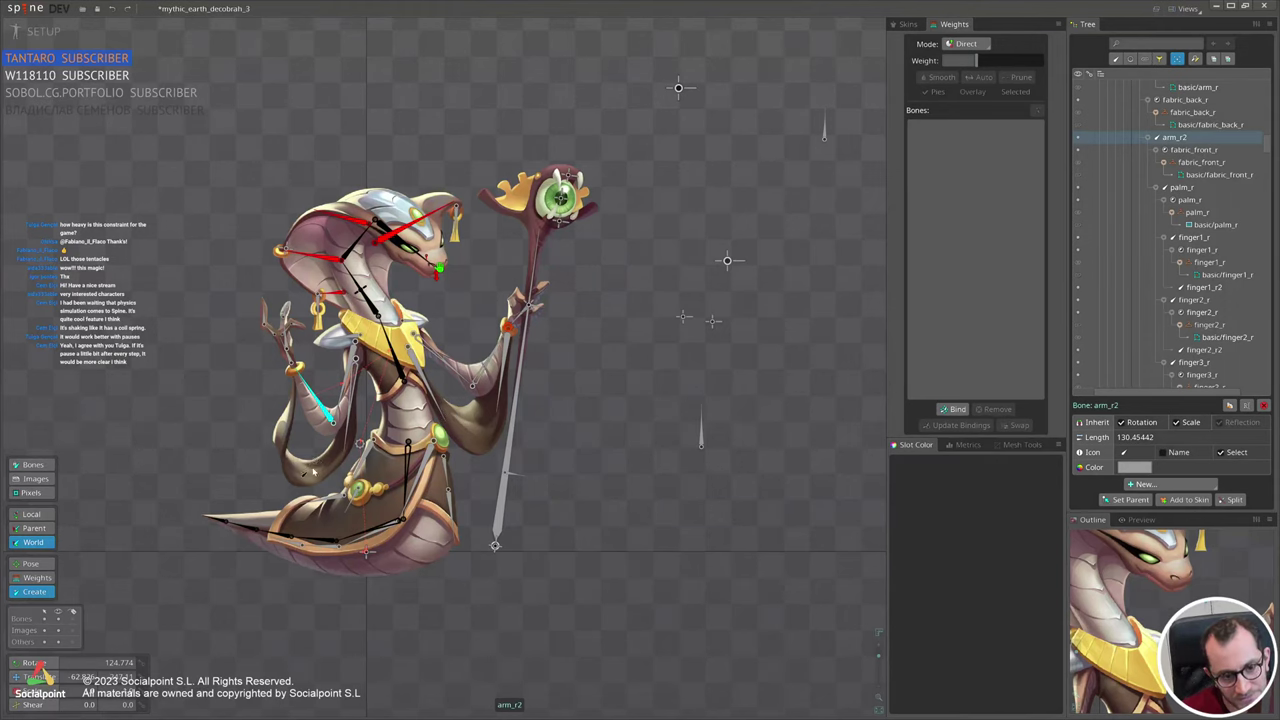
key("v")
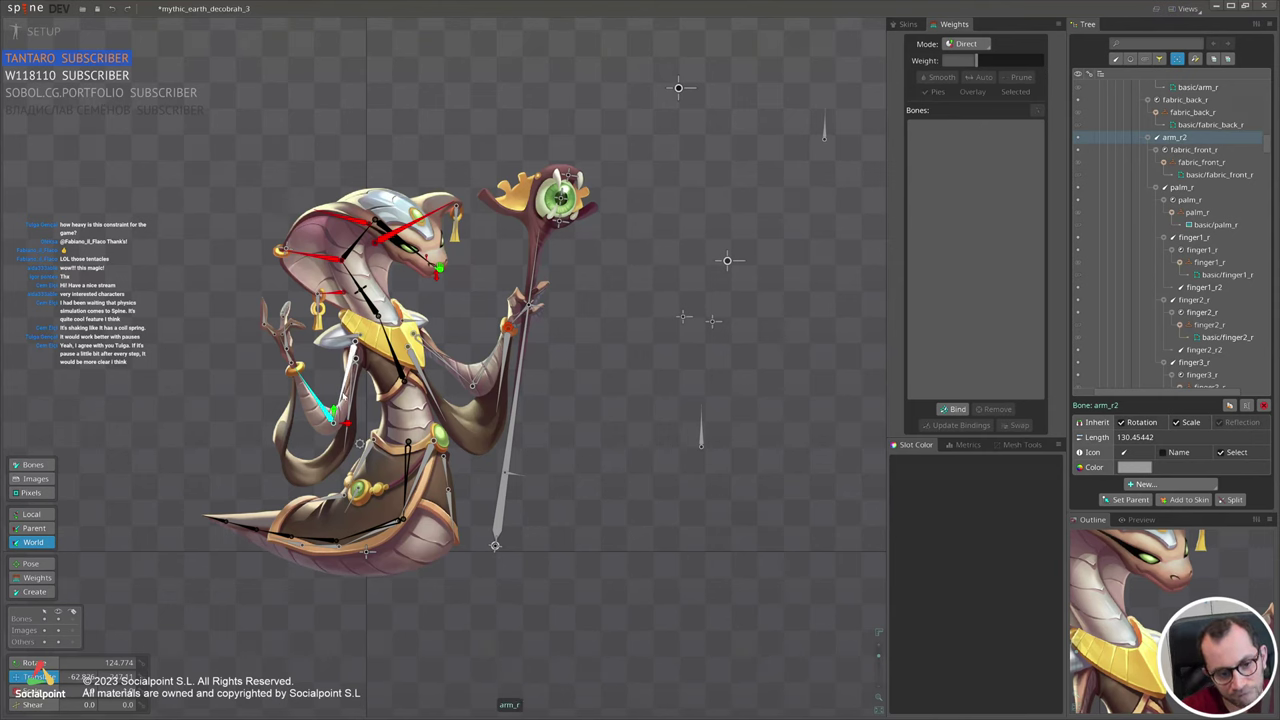
left_click(343, 396)
key("n")
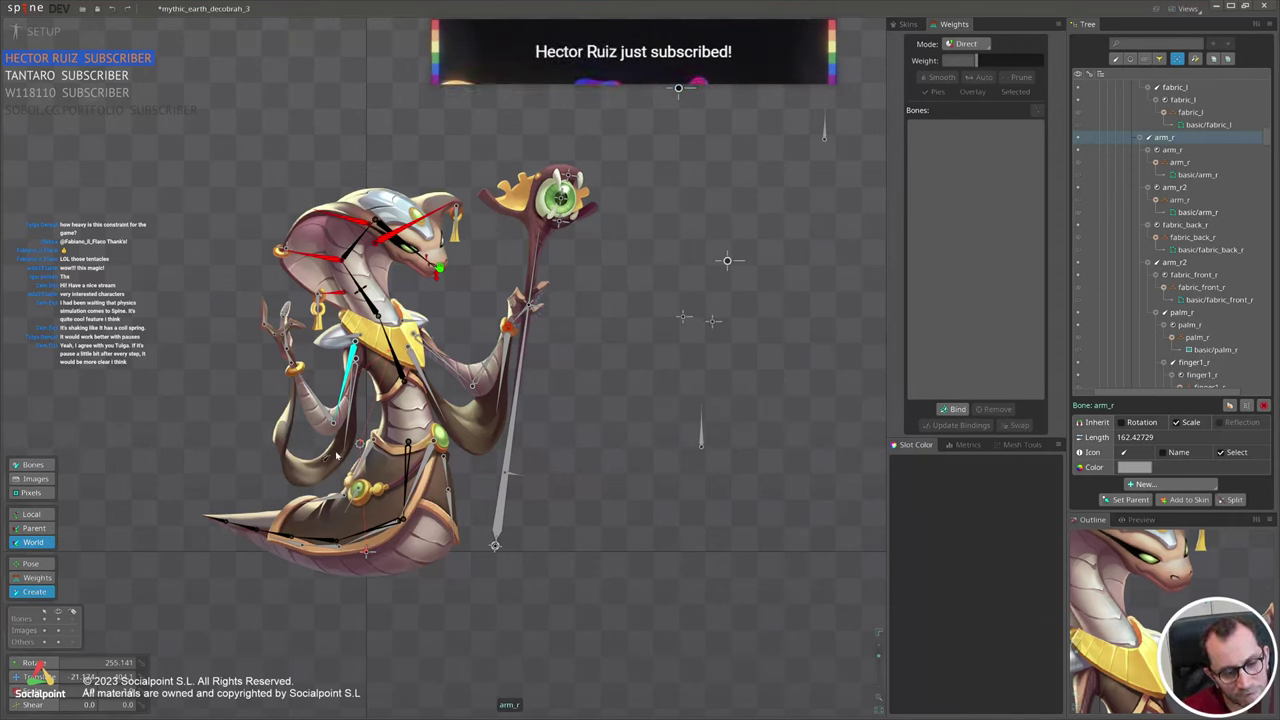
left_click(285, 452)
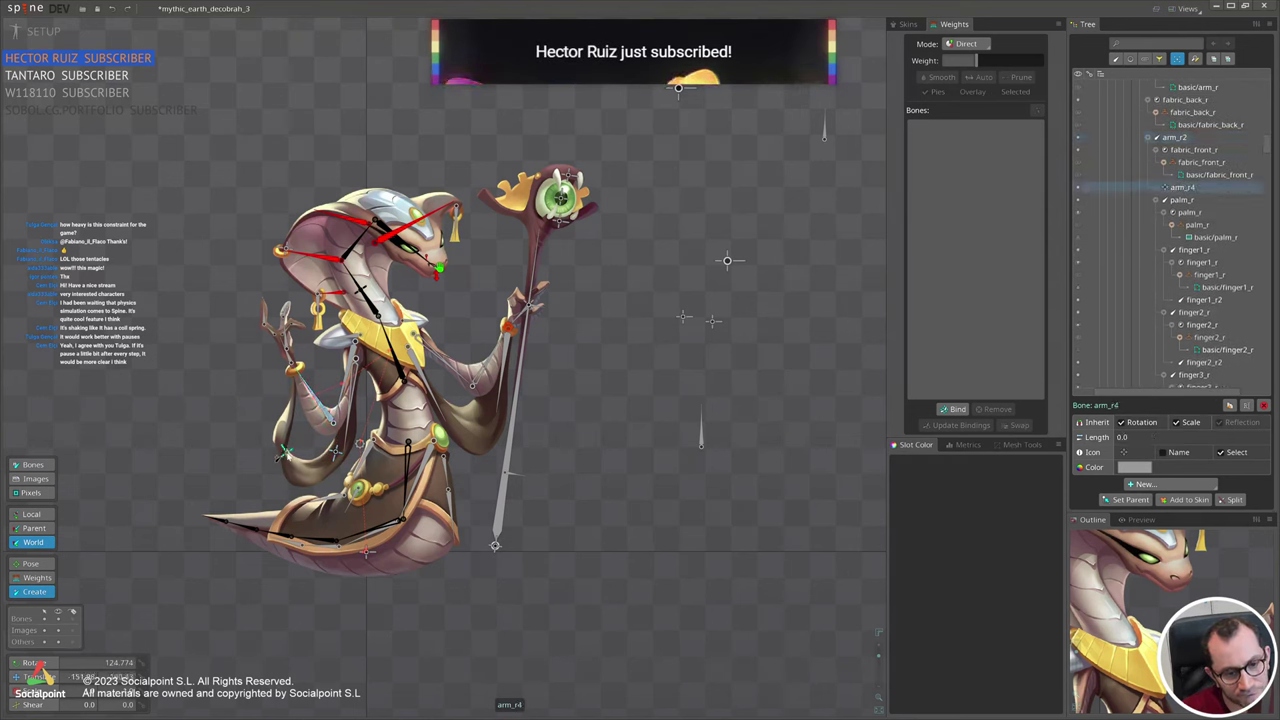
Bind the fabric_back_r mesh to the arm_r3, arm_r4 and arm_r bones.
left_click(292, 461, "ctrl")
left_click(954, 410)
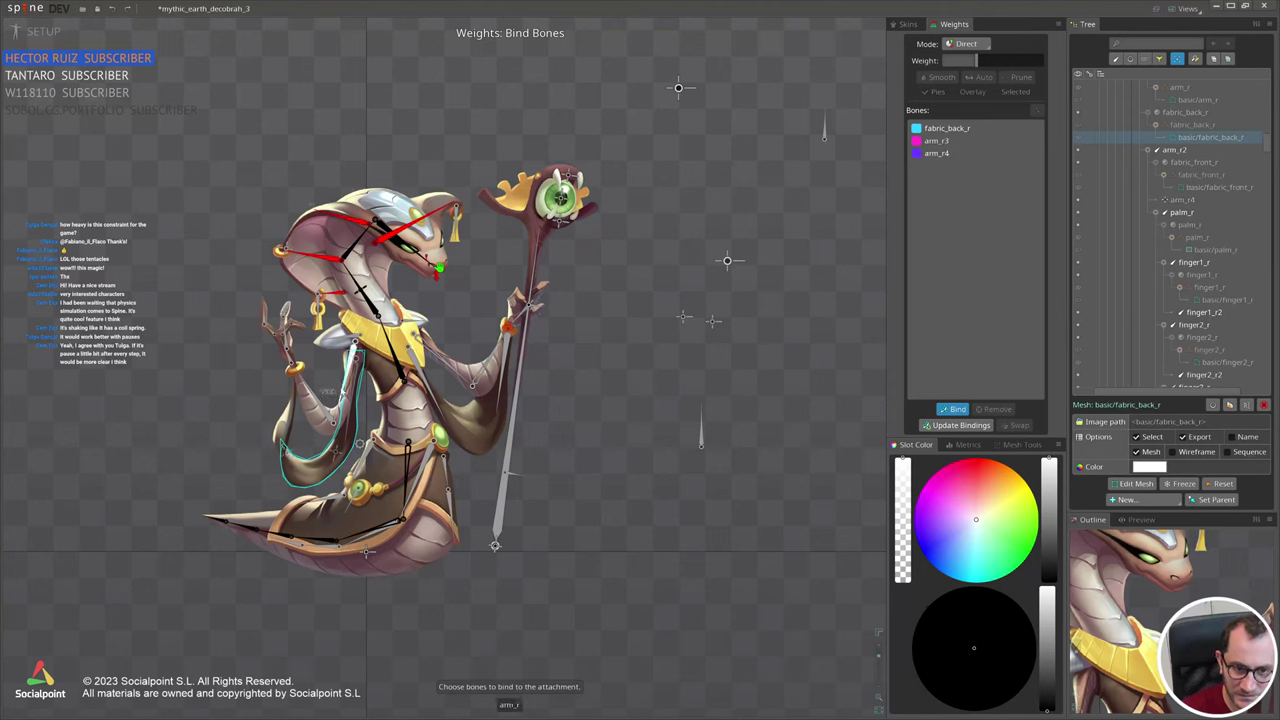
left_click(952, 411)
Bind the fabric_front_r mesh to arm_r2 and arm_r4, weighting its top vertices to arm_r2 and the rest to arm_r4.
left_click(281, 416)
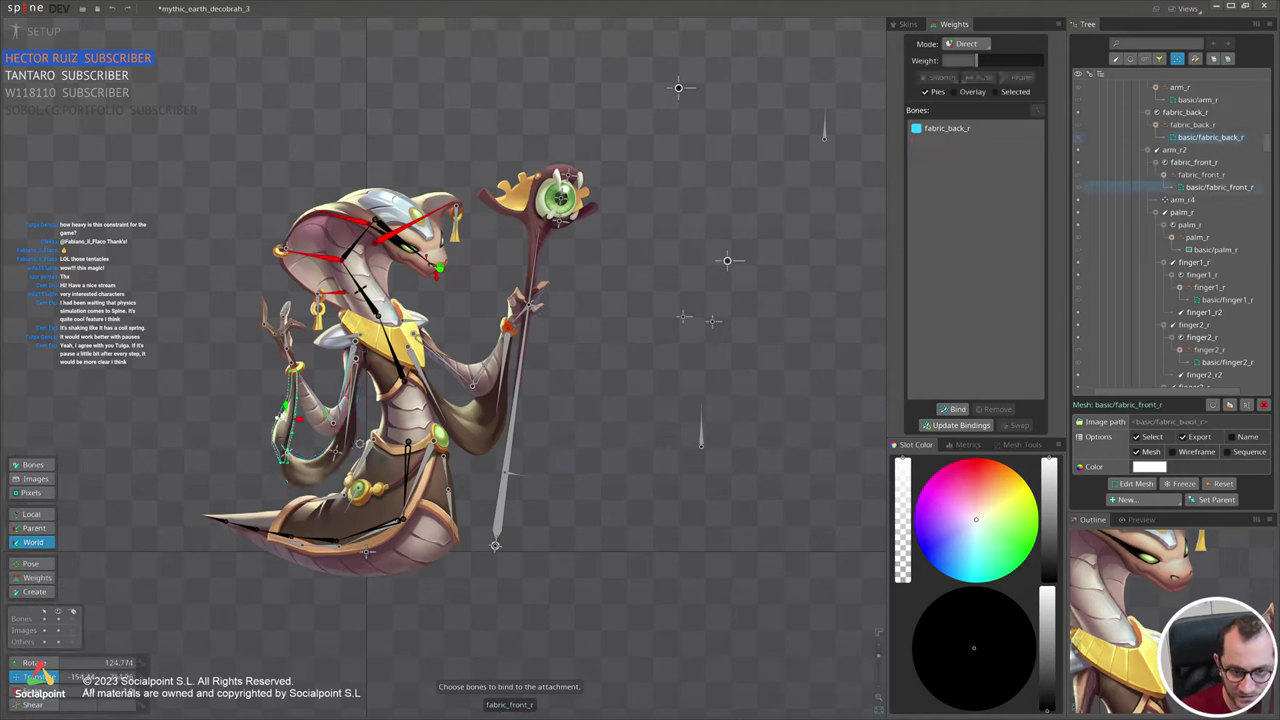
left_click(942, 411)
left_click(284, 441)
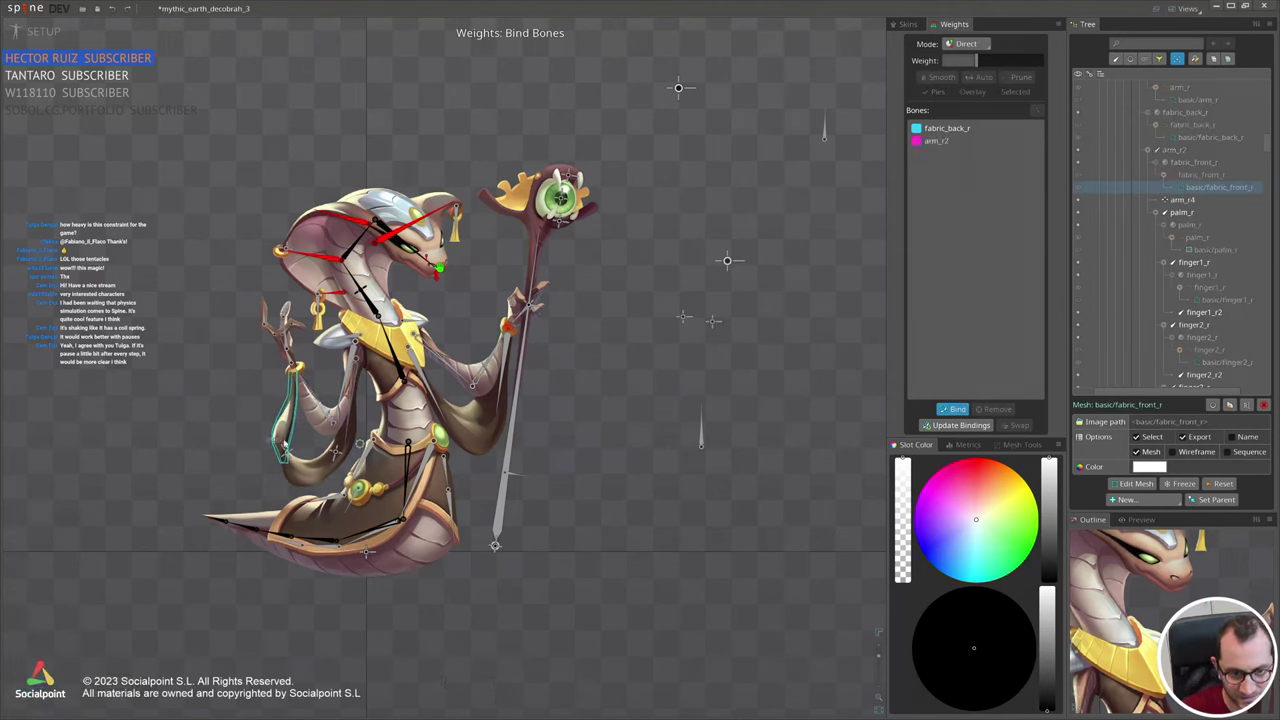
left_click(951, 409)
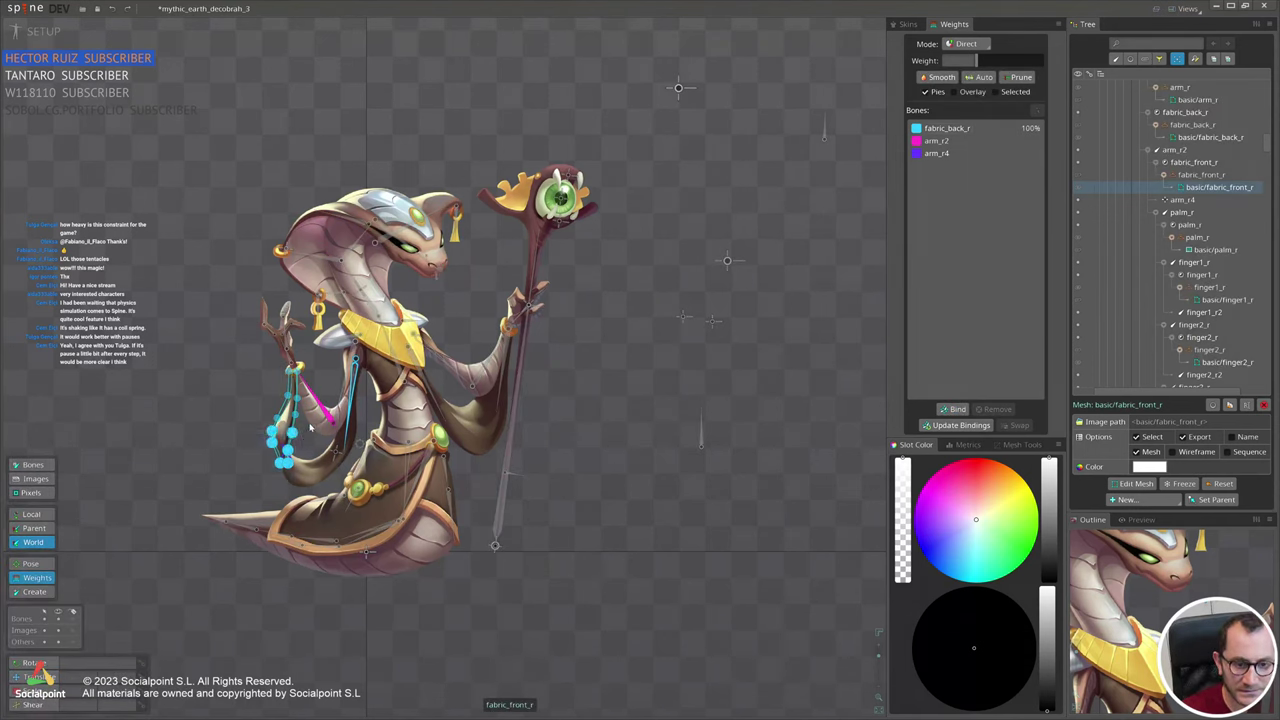
left_click(937, 153)
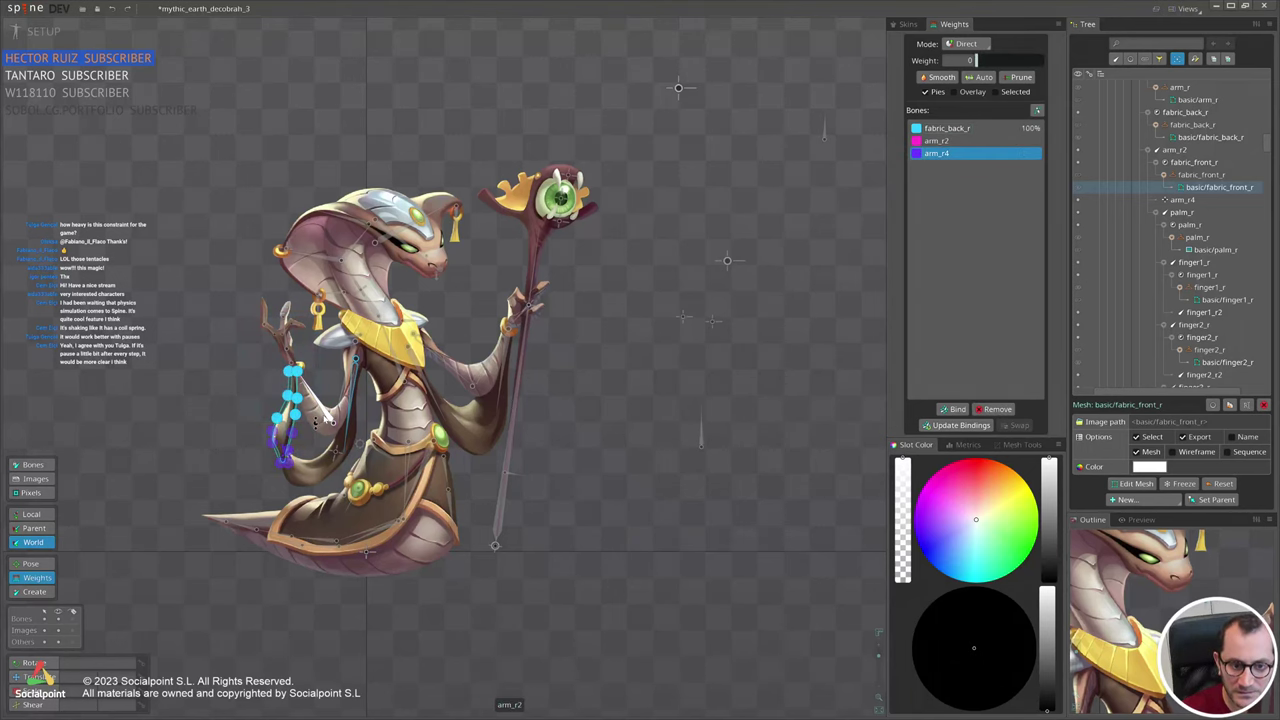
left_click(937, 141)
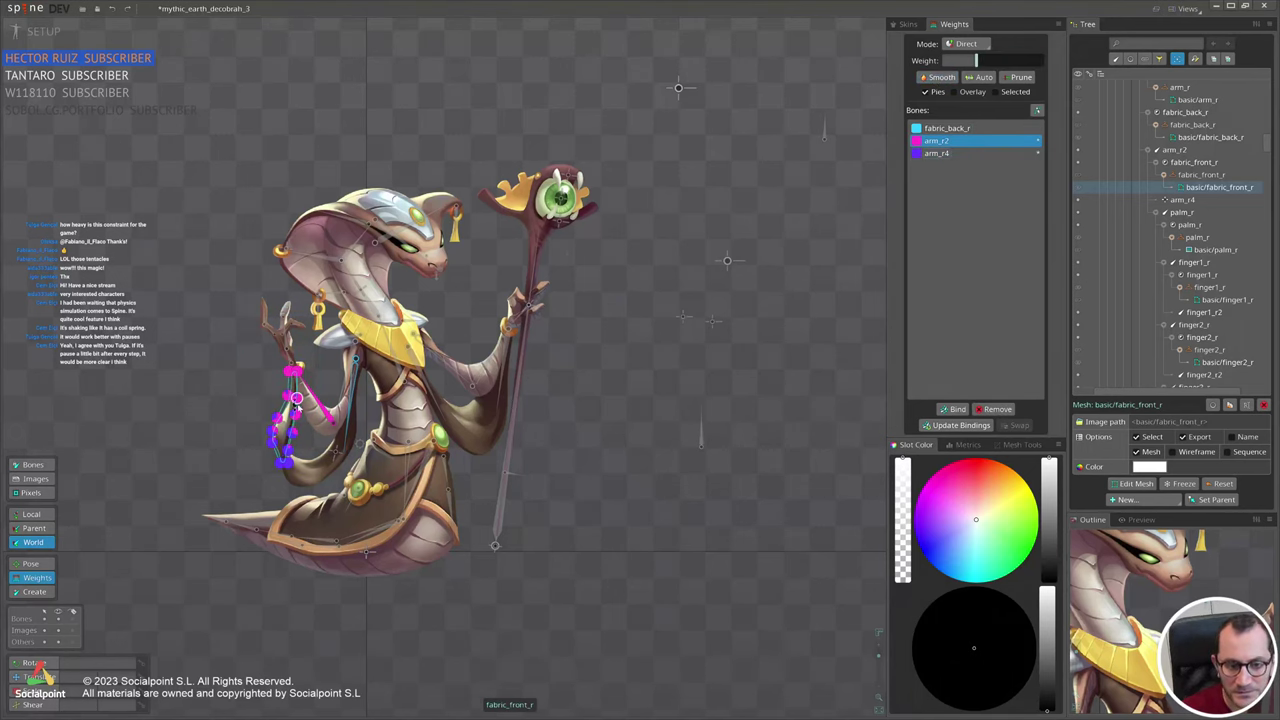
Weight the fabric_back_r mesh's front-end vertices to arm_r4, its lower bend to arm_r3 and its upper vertices to arm_r.
scroll(297, 404, "up", 2)
left_click(321, 486)
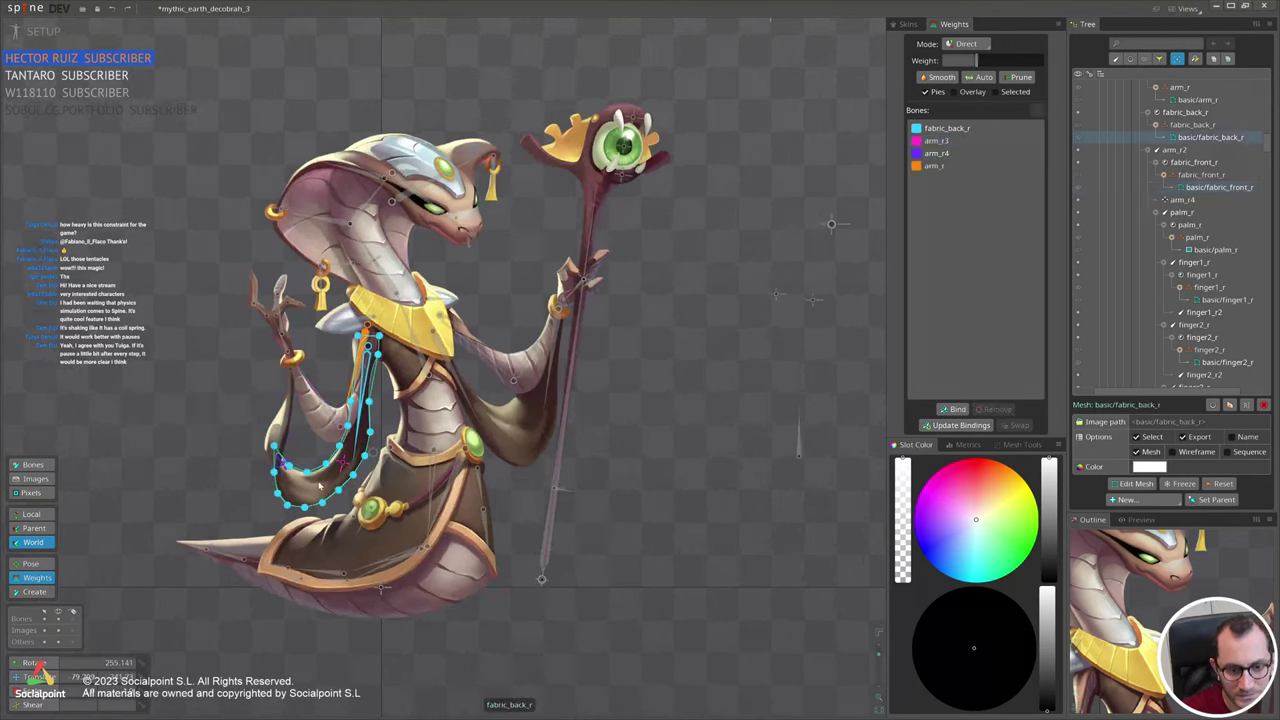
left_click(952, 411)
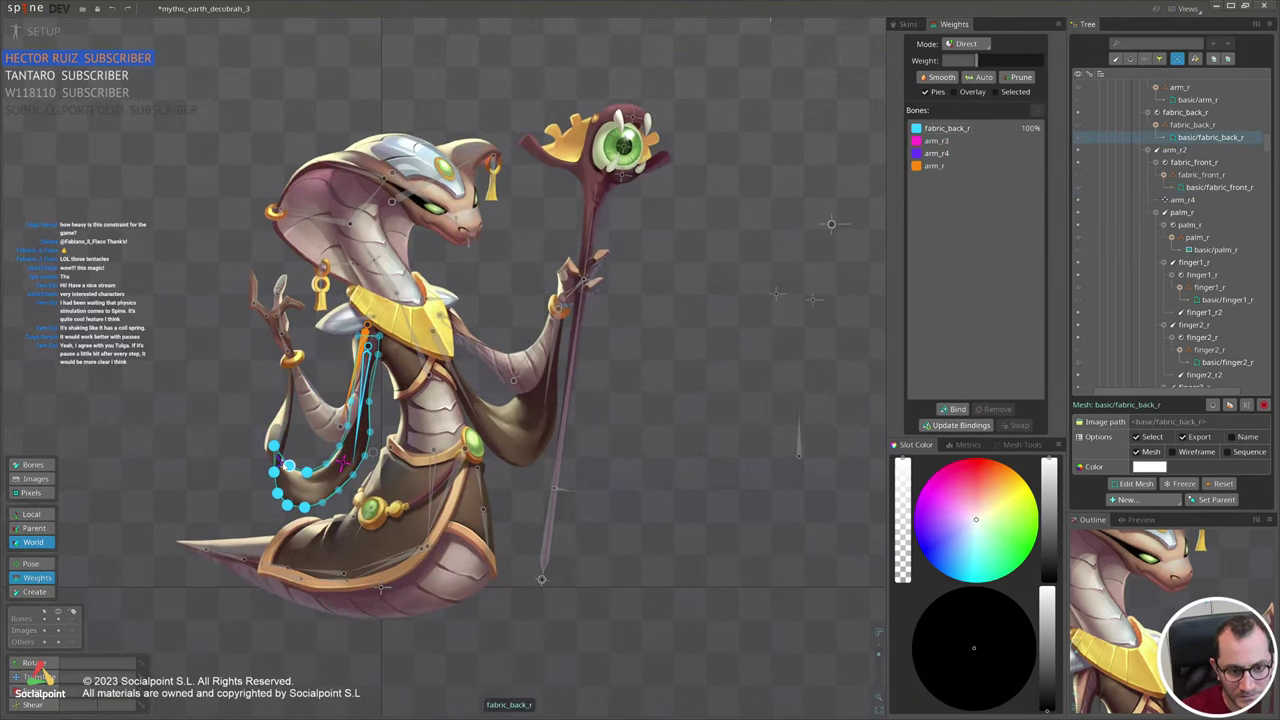
left_click(343, 458)
left_click(343, 462)
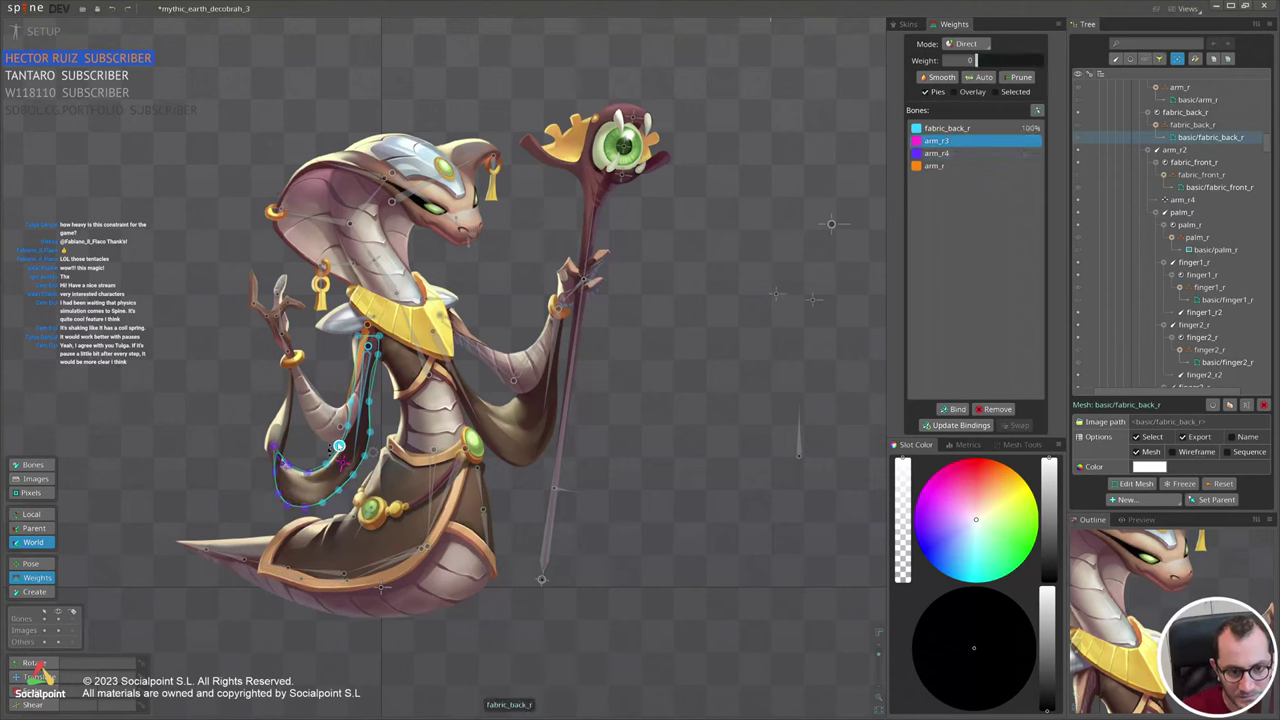
left_click_drag(403, 517, 362, 453)
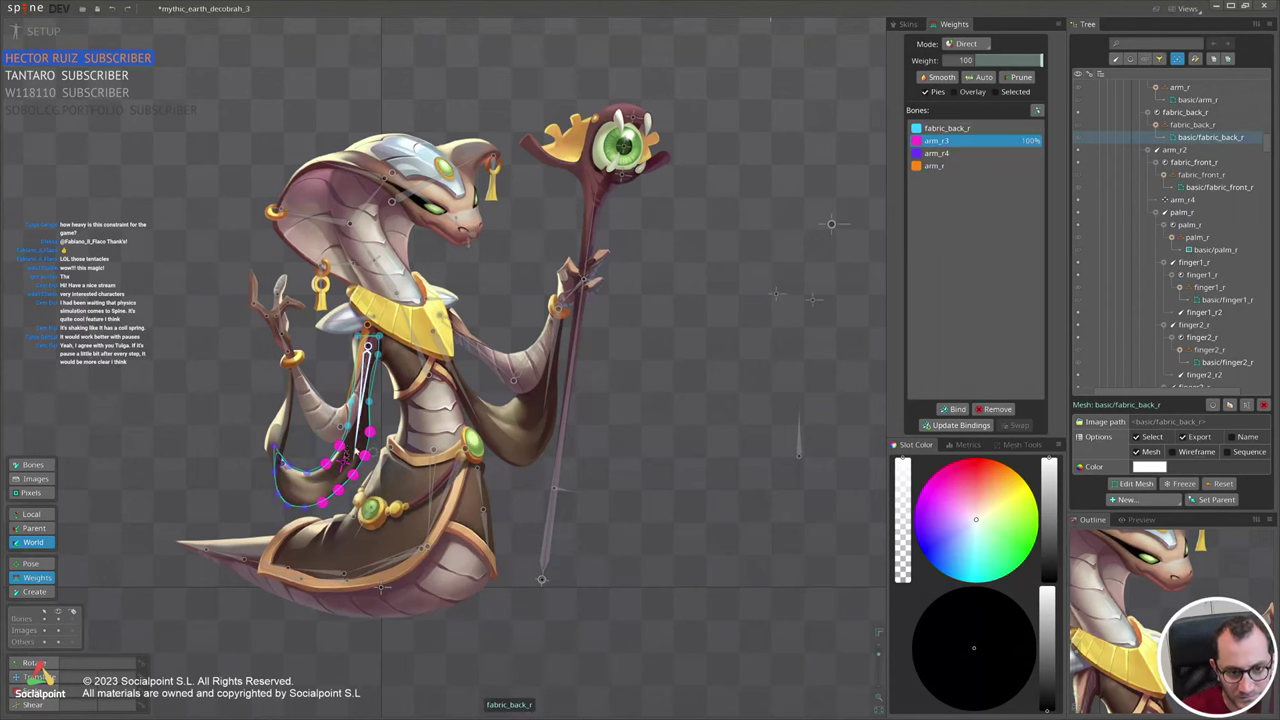
left_click_drag(366, 408, 345, 428)
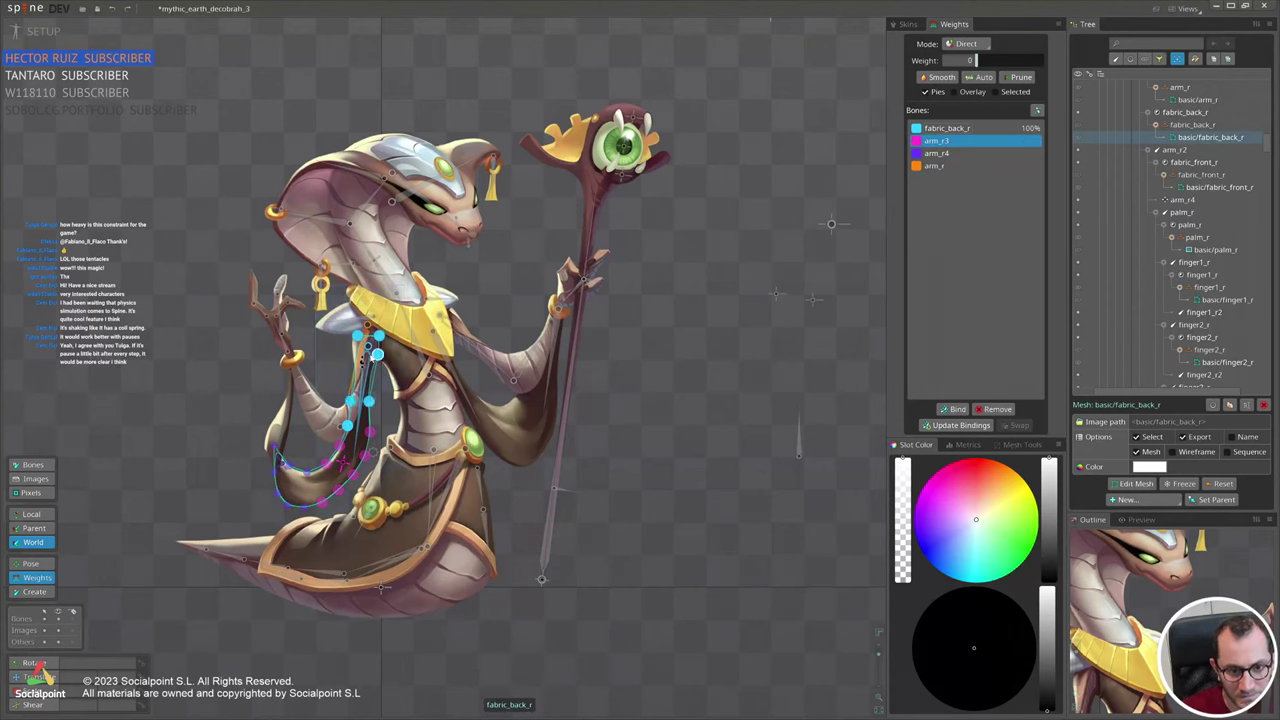
left_click(1000, 165)
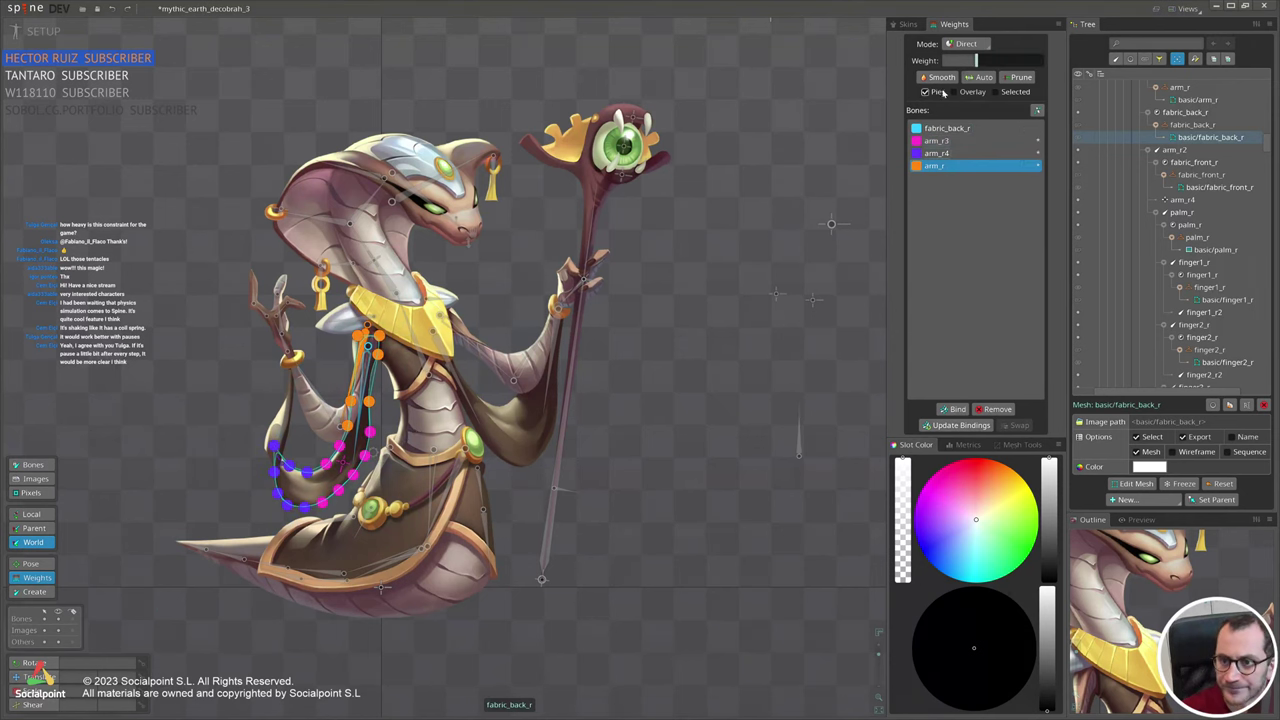
key("Escape")
Add translation physics constraints to the arm_r3 and arm_r4 bones and set their strength to 158.4.
left_click(343, 462)
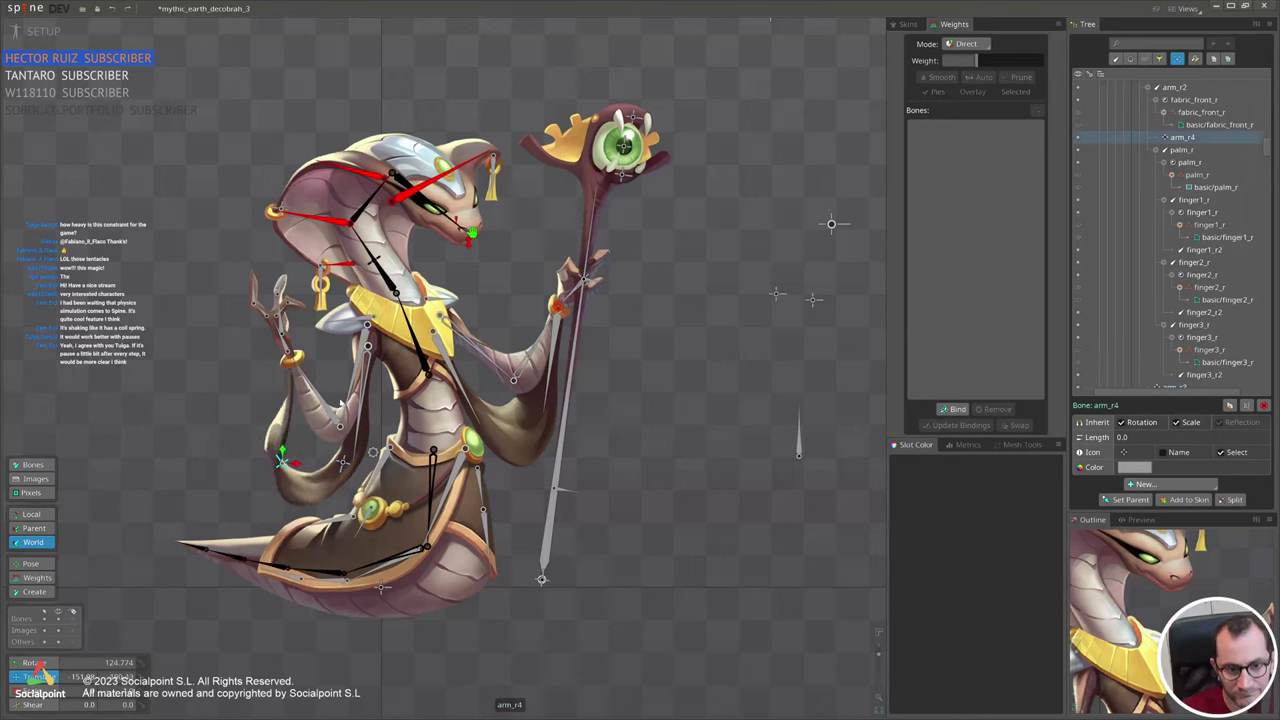
left_click(283, 462, "ctrl")
left_click(1145, 484)
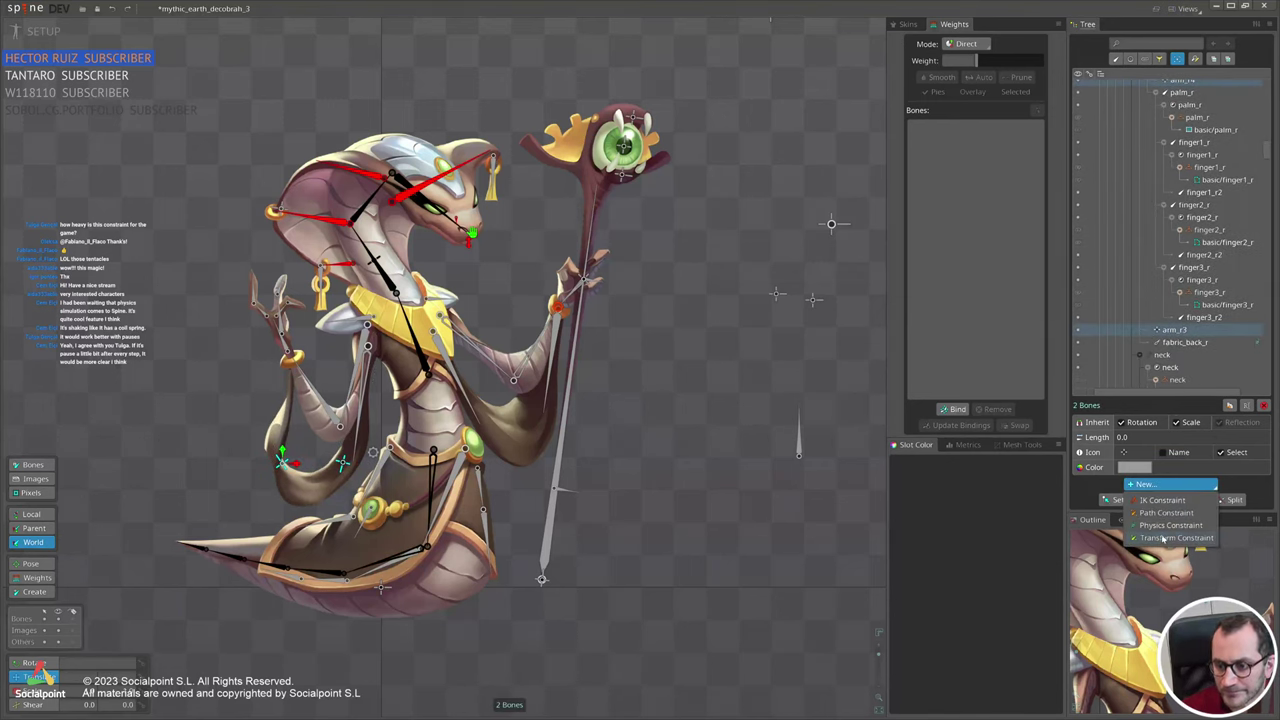
left_click(1165, 525)
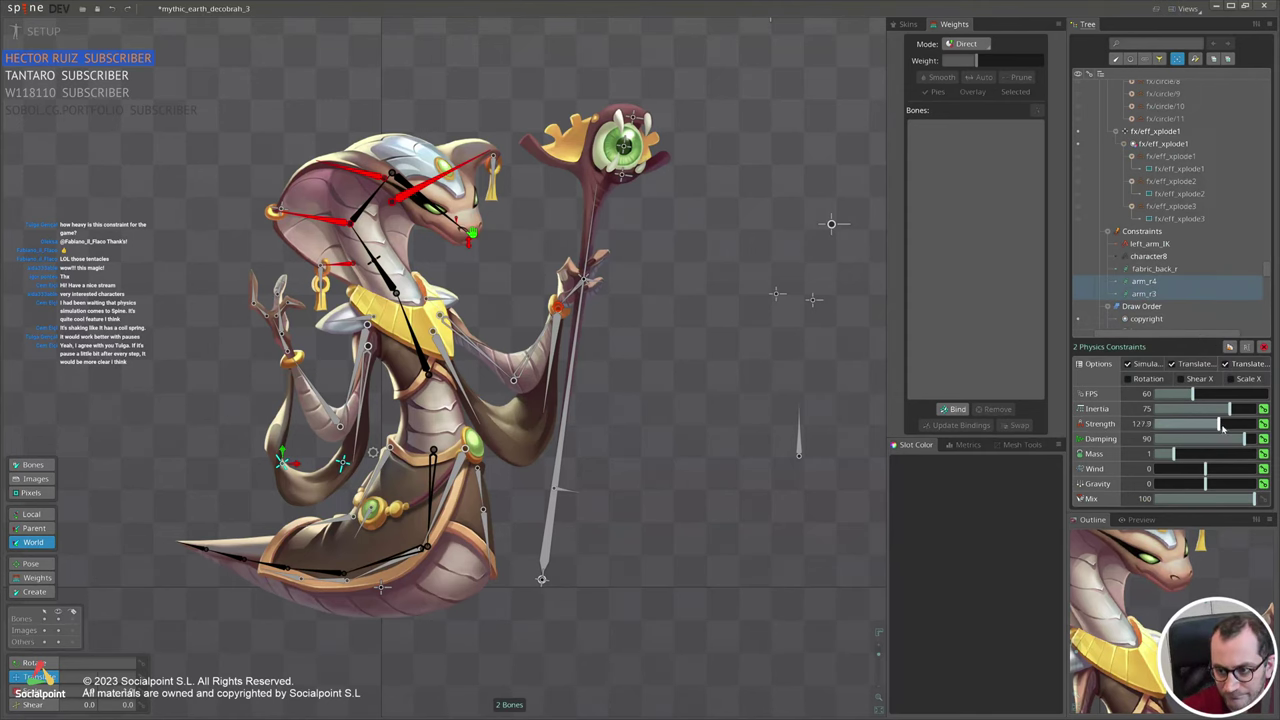
left_click_drag(1221, 427, 1233, 425)
Pose arm_r and arm_r2 together to test the new sleeve translation physics.
scroll(573, 308, "down", 2)
left_click(396, 361)
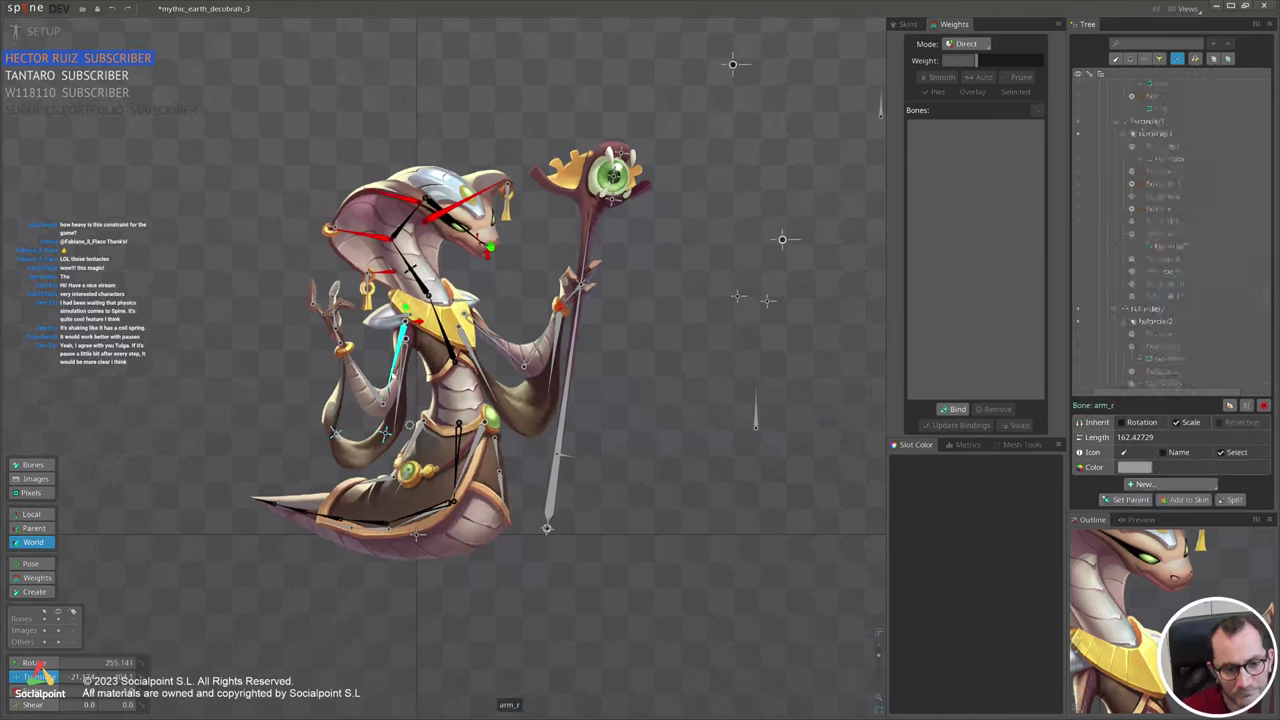
left_click(368, 389, "ctrl")
key("b")
left_click_drag(368, 389, 384, 430)
Set the damping of the arm_r3 and arm_r4 physics constraints to 73.6.
left_click(384, 433)
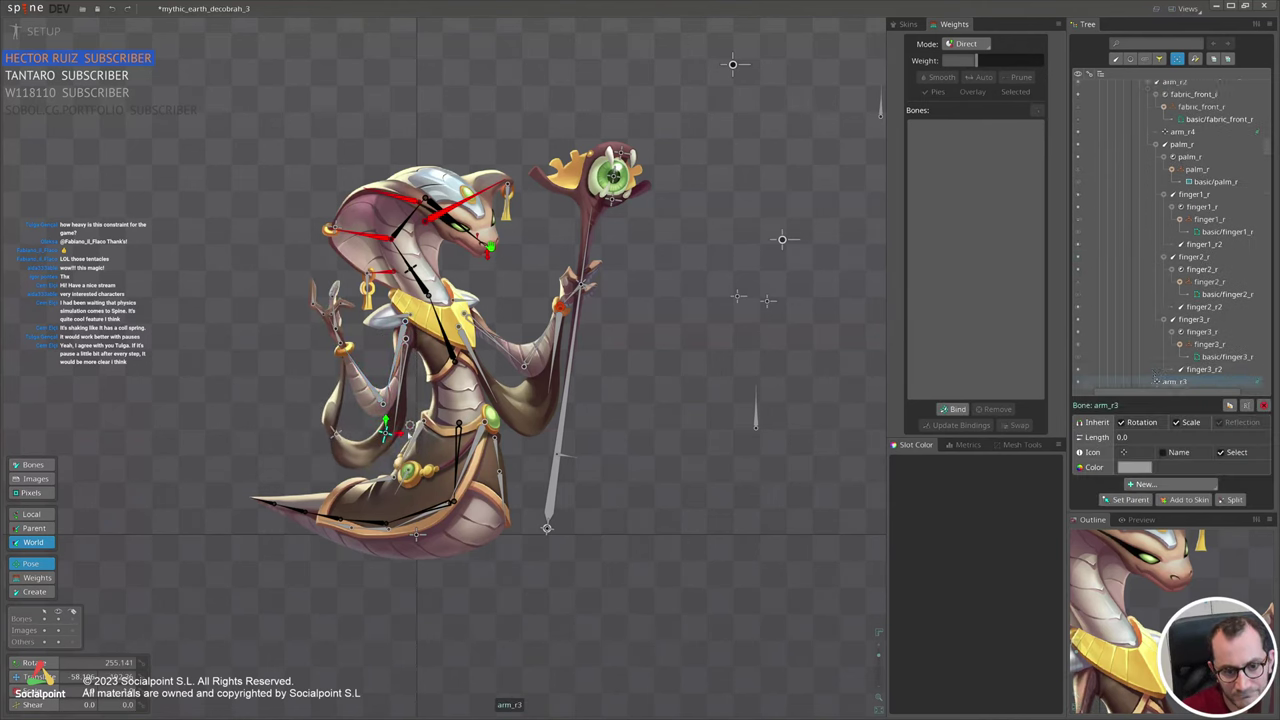
left_click(1259, 334)
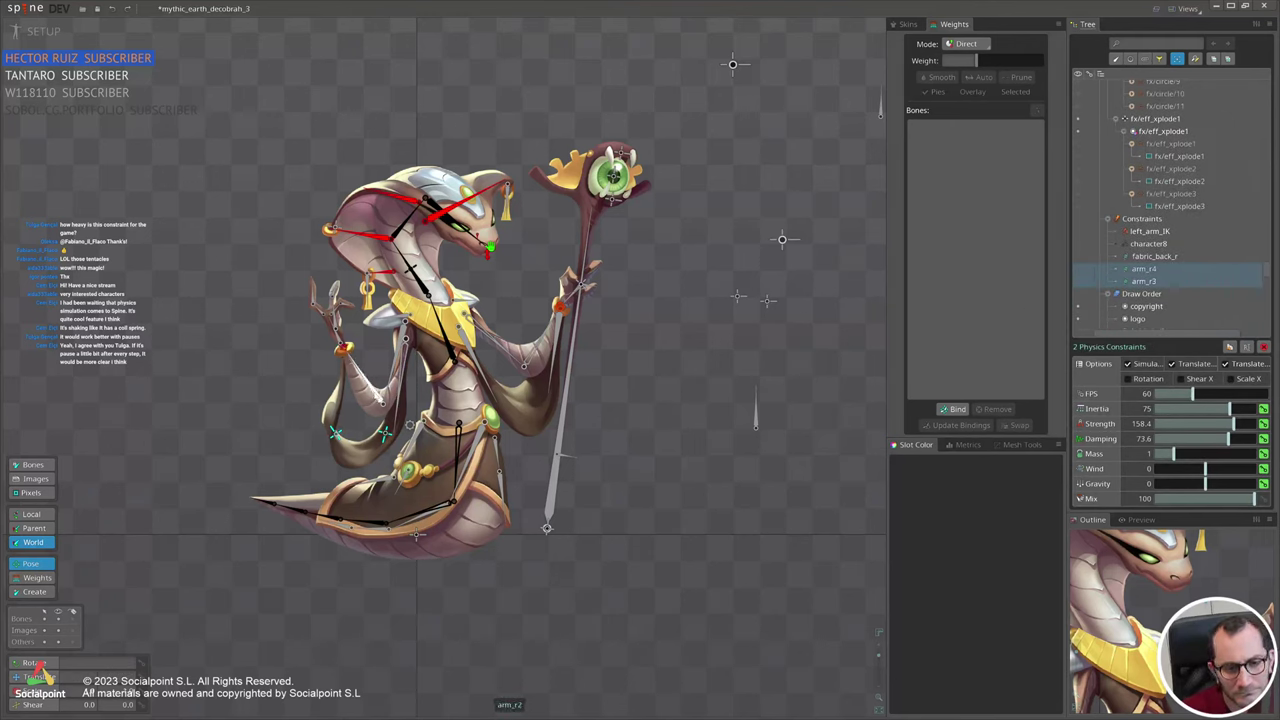
key("space")
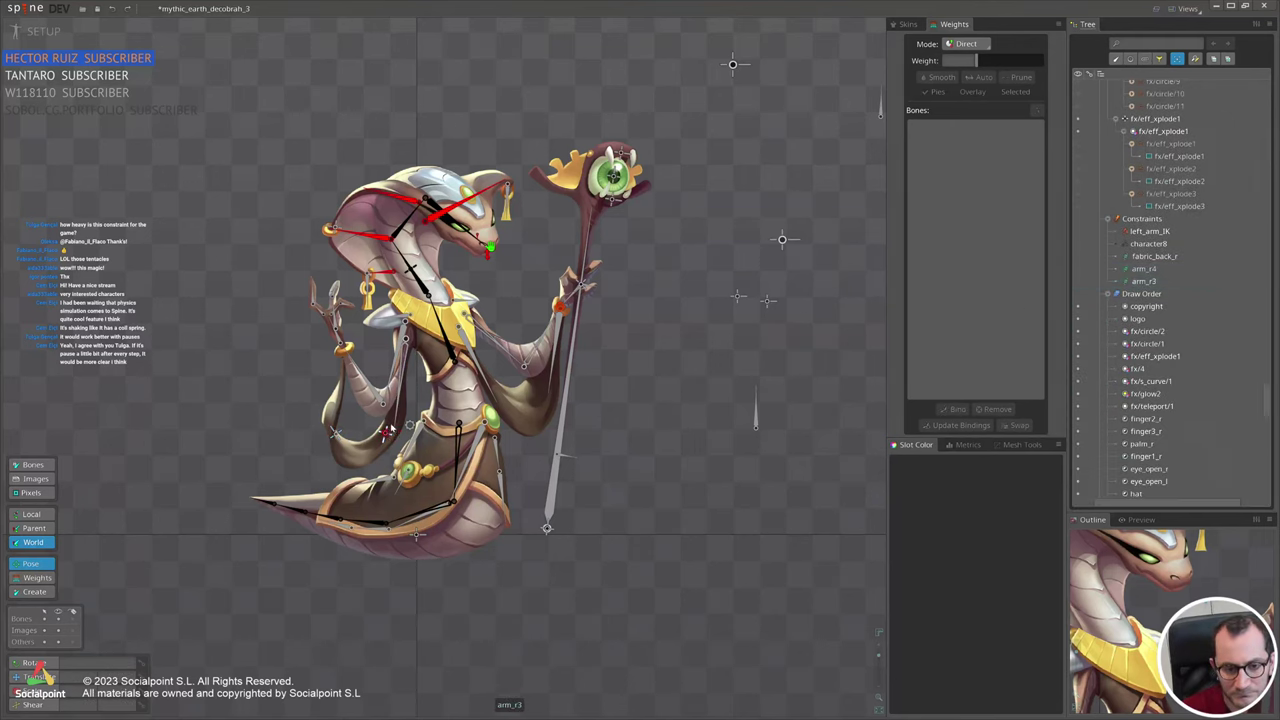
left_click(385, 433)
left_click(335, 433, "ctrl")
scroll(1174, 208, "up", 2)
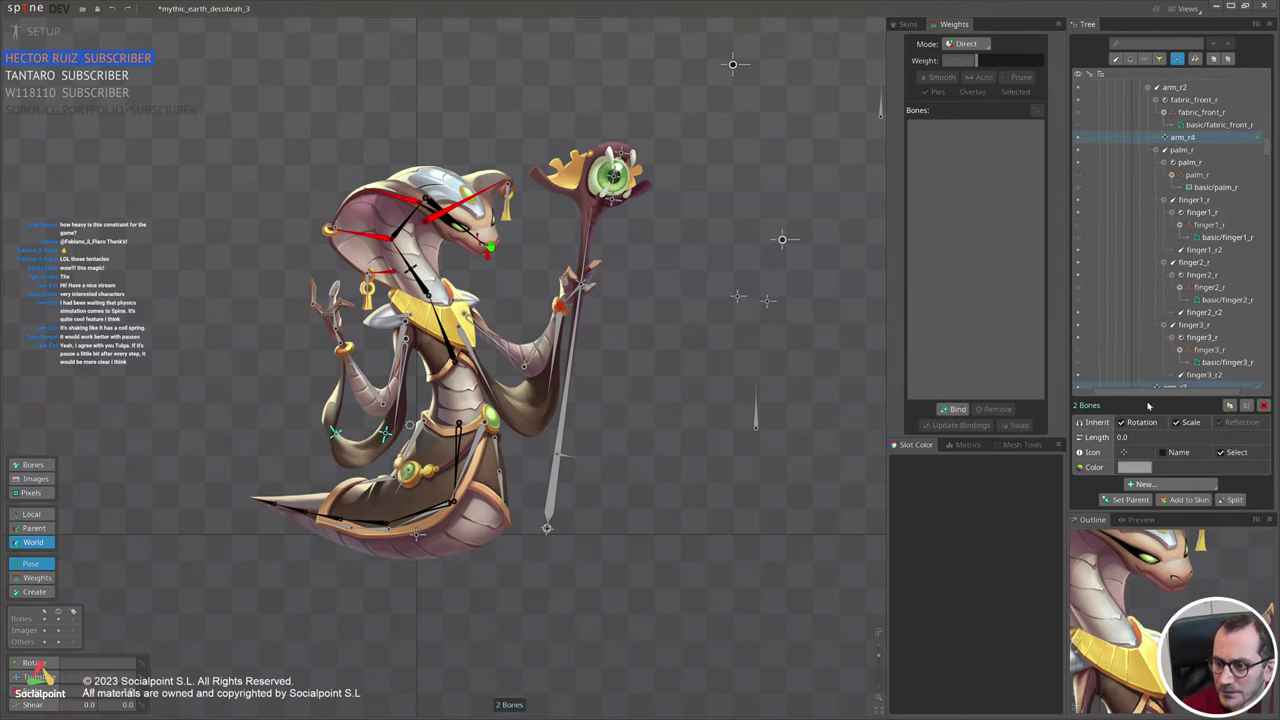
key("space")
Swing arm_r and arm_r2 outward together to test the sleeve physics, and undo the pose.
left_click(374, 396)
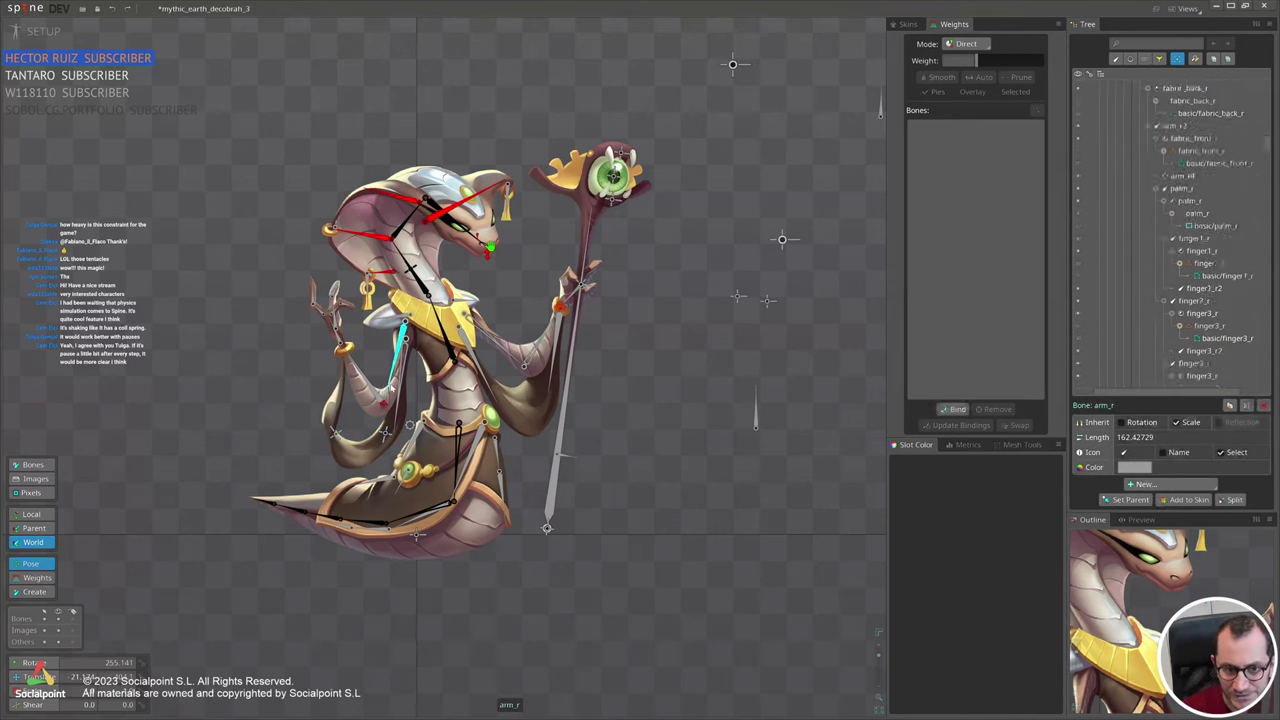
left_click(394, 361, "ctrl")
left_click_drag(368, 386, 277, 381)
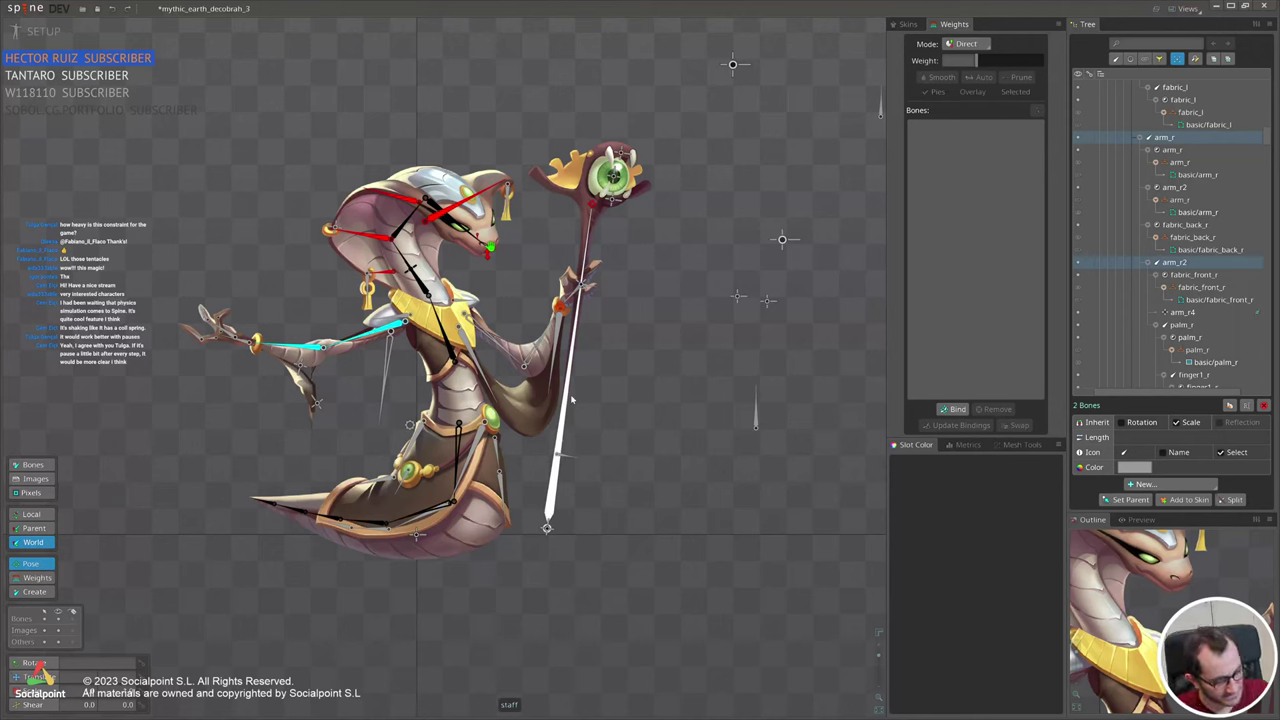
key("ctrl+z")
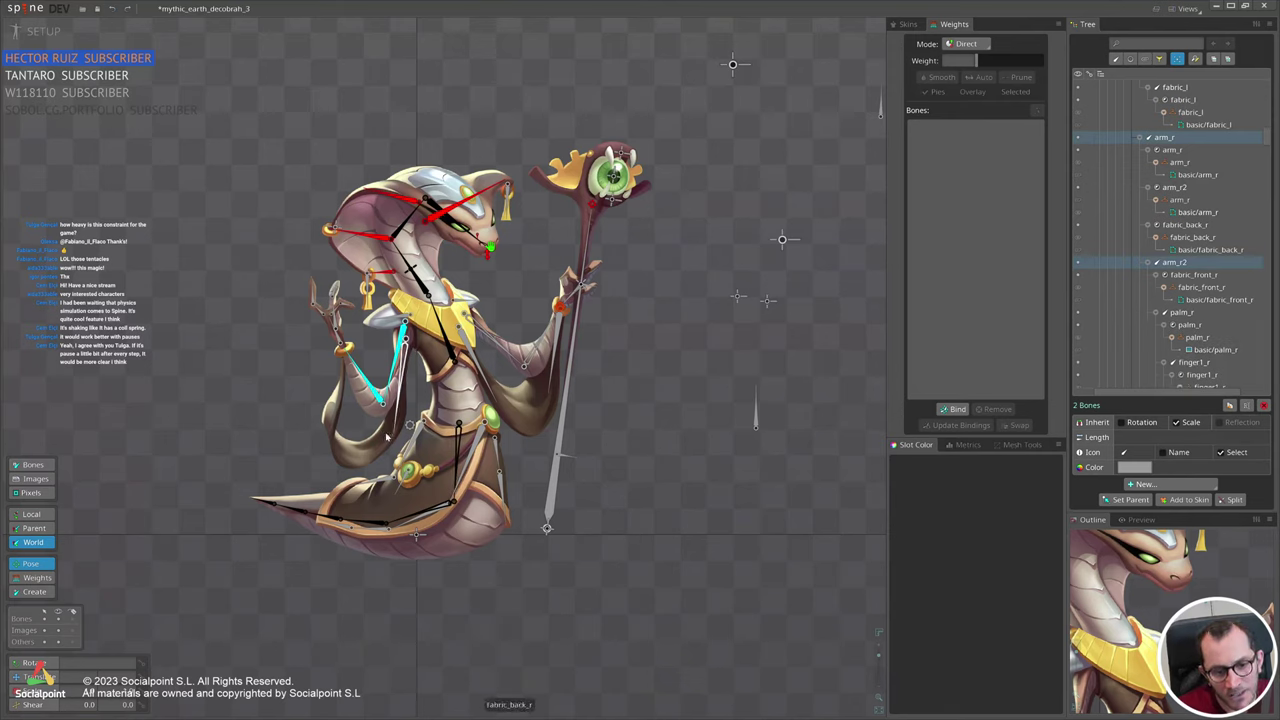
Undo the removal of the arm_r3 bone, and swing the right arm outward and back to test its sleeve.
key("ctrl+z")
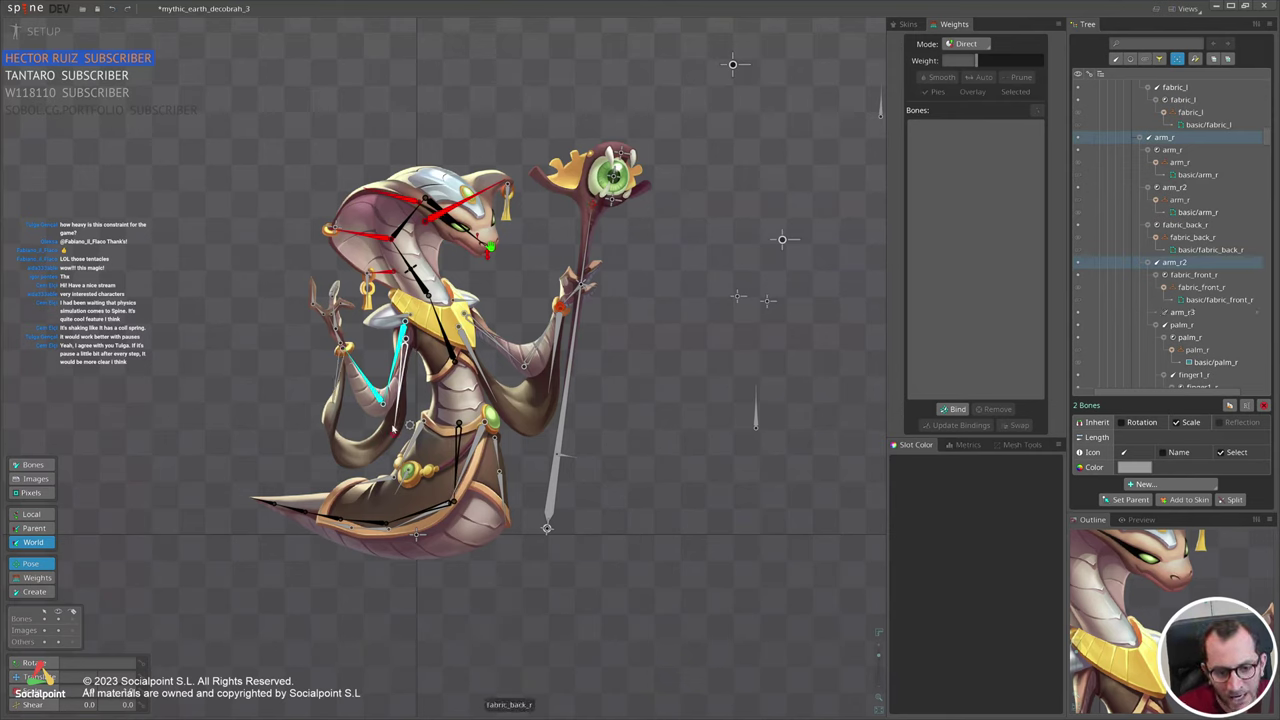
left_click_drag(344, 347, 299, 315)
left_click(318, 383)
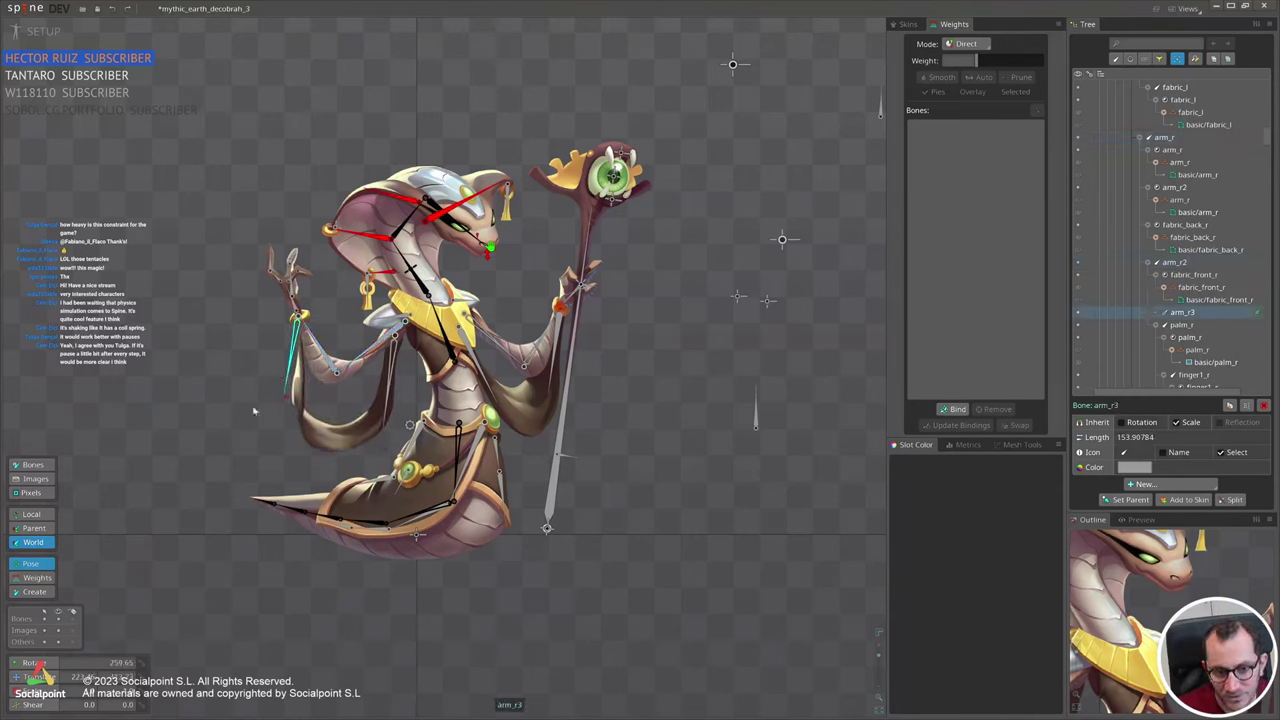
key("ctrl+z")
left_click(401, 384)
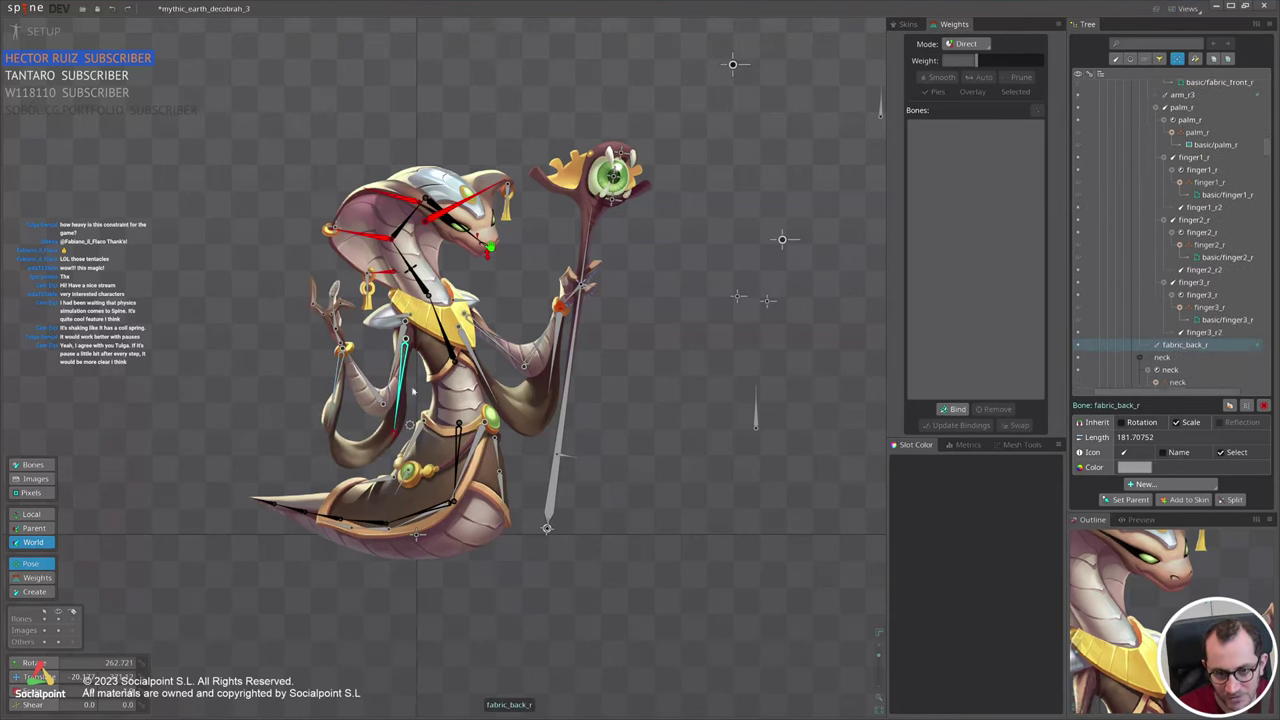
Rotate the chest bone to test how the right sleeve follows the body, and undo the rotation.
left_click(453, 350)
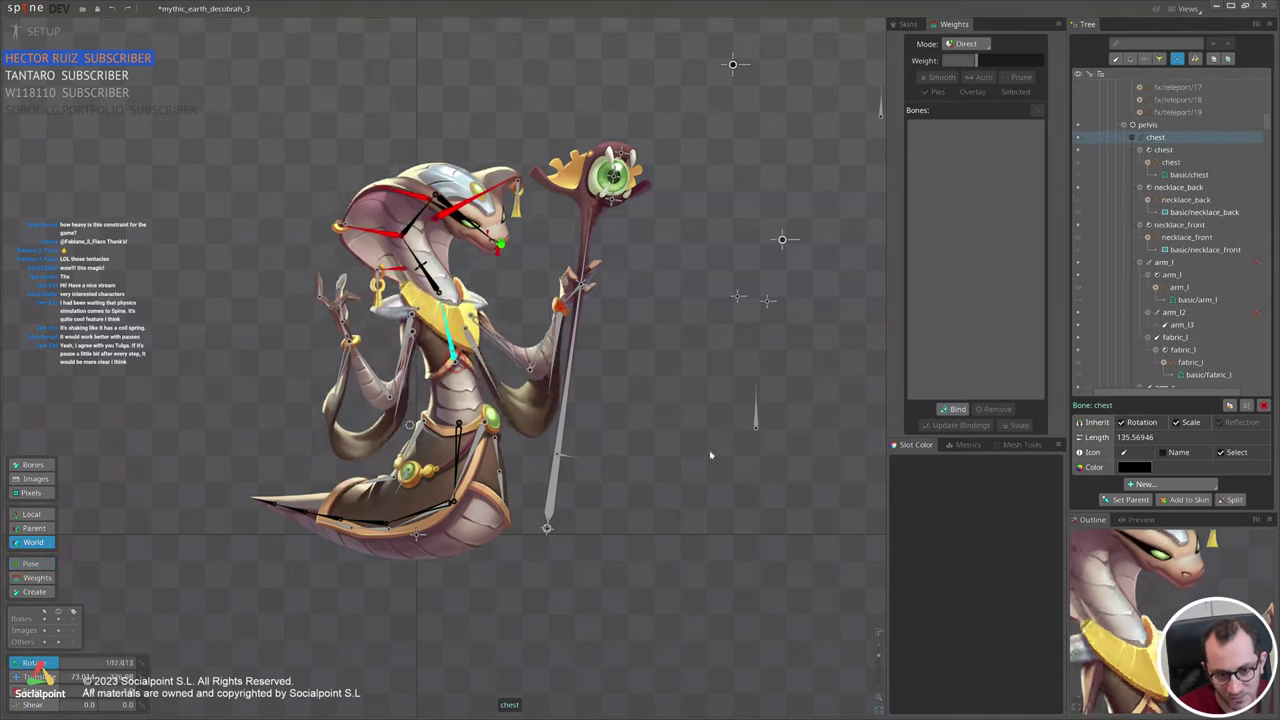
left_click_drag(710, 516, 733, 404)
key("ctrl+z")
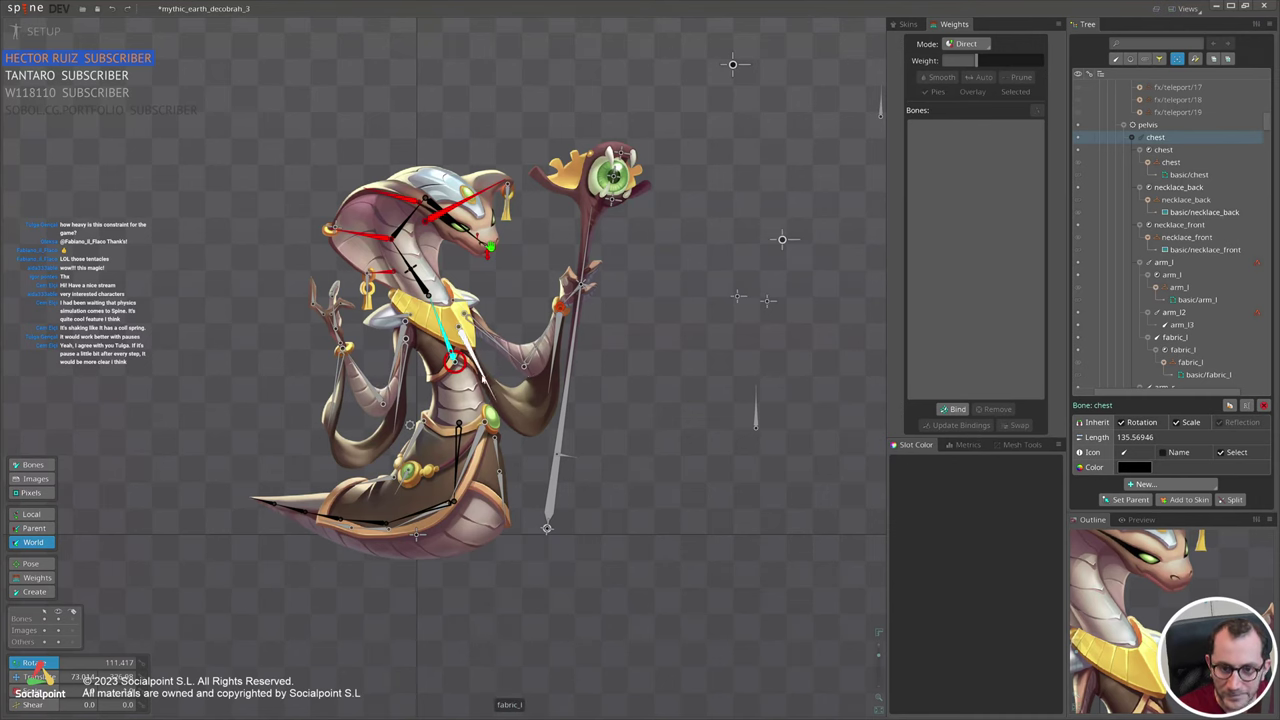
Add rotation physics constraints to the fabric_l and arm_l3 bones with strength 169.5, damping 58.38 and mass 1.49.
left_click(476, 359)
left_click(556, 342, "ctrl")
left_click(1157, 485)
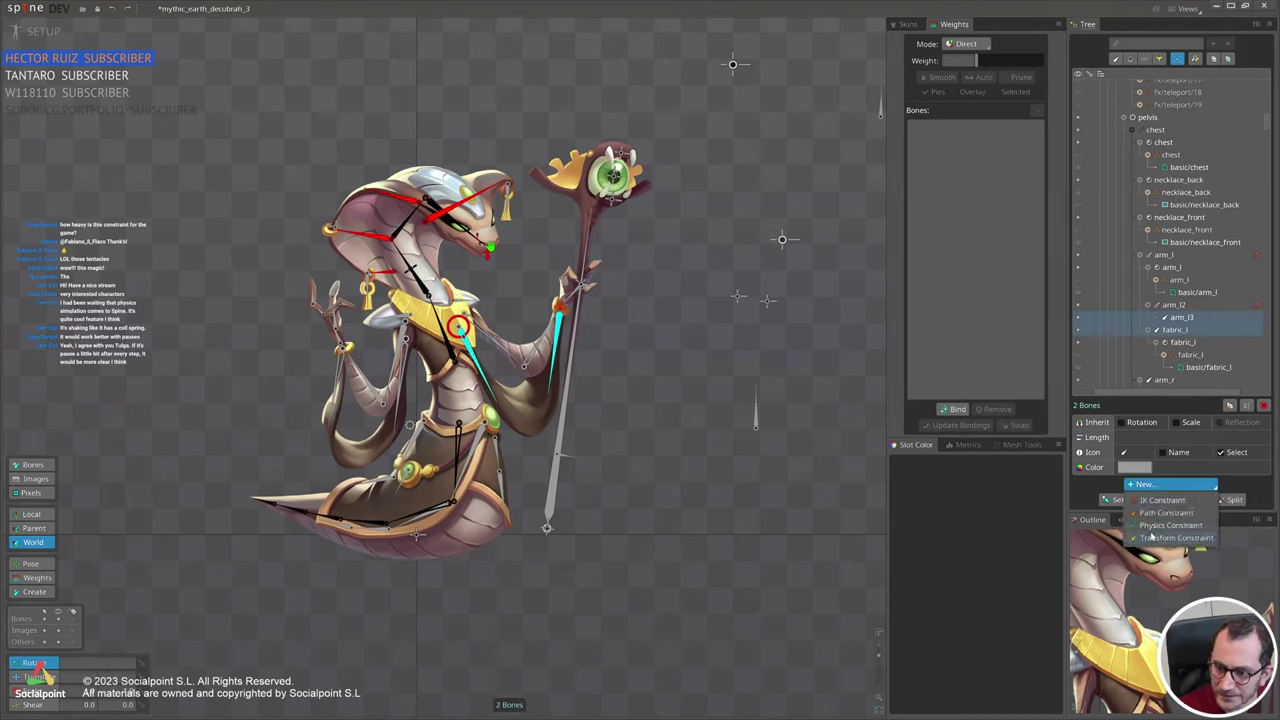
left_click(1146, 530)
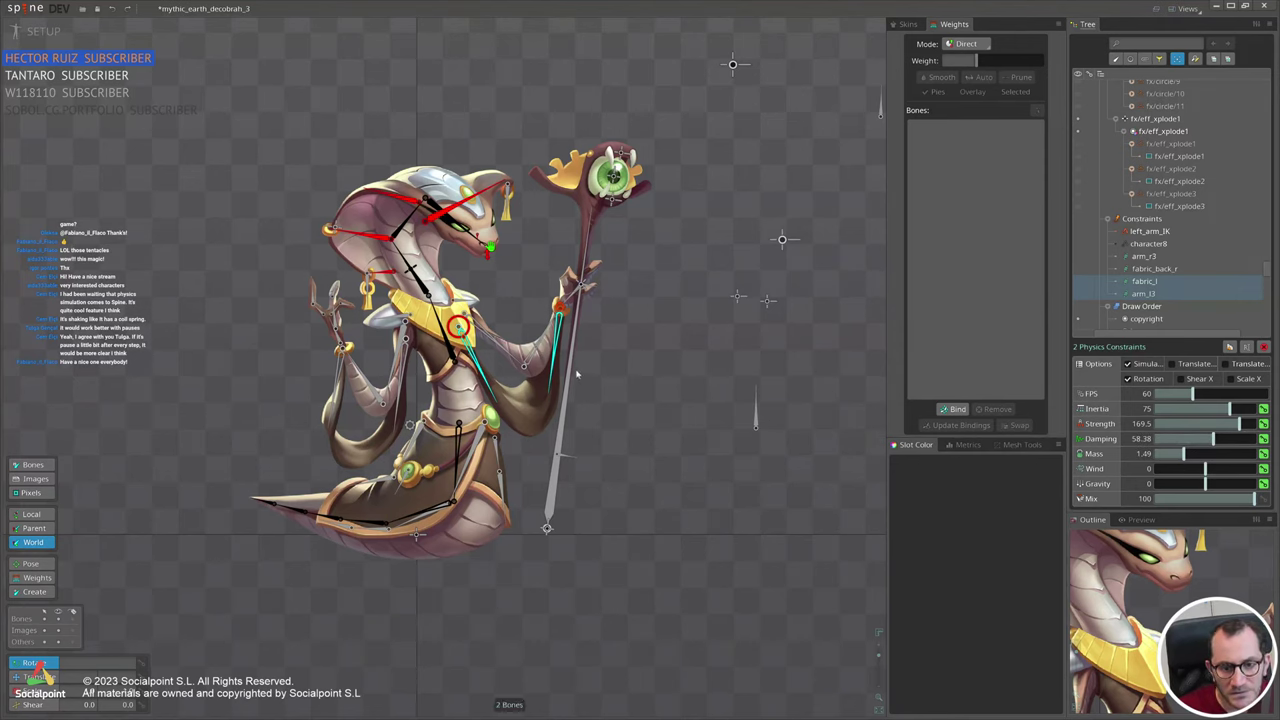
Pose the chest bone to test the physics of fabric_l and arm_l3, and undo the pose.
left_click_drag(576, 374, 671, 274)
left_click(587, 360)
left_click(601, 355)
left_click(452, 348)
key("ctrl+z")
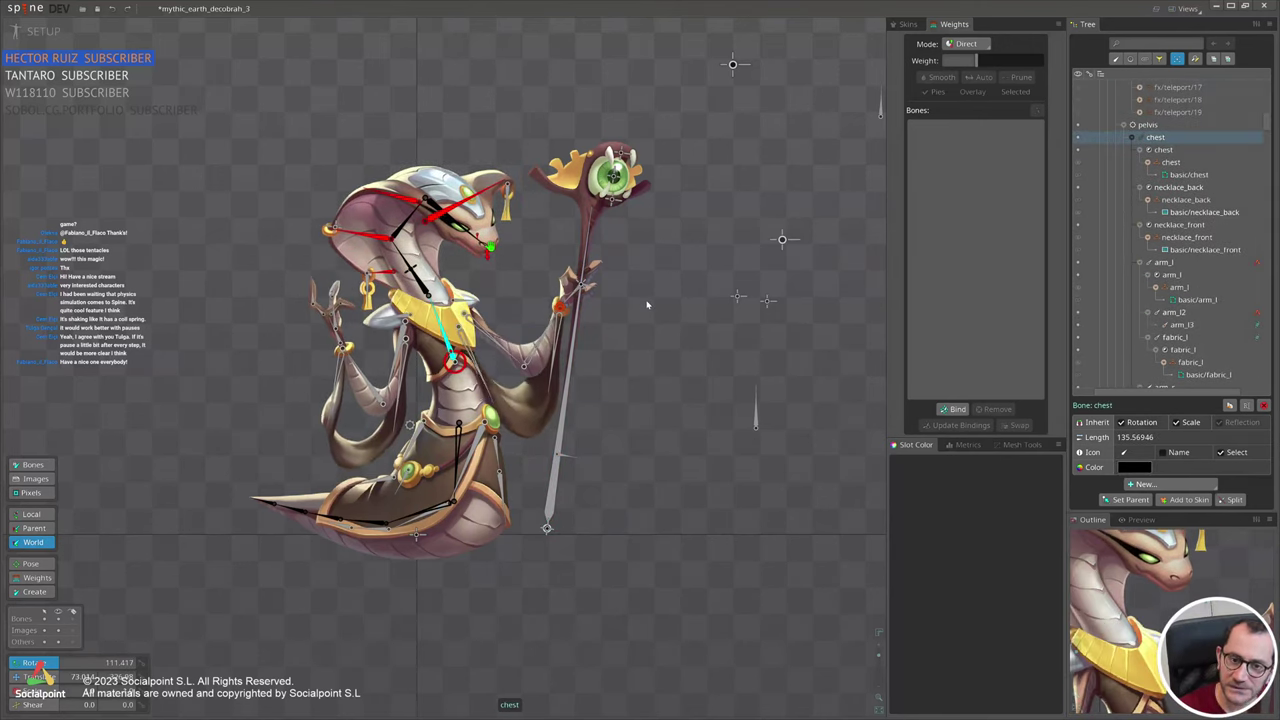
Add rotation physics constraints to the neck, neck1 and head bones with inertia 77.66, strength 161.4, damping 34.01 and mass 0.37.
scroll(440, 247, "up", 2)
left_click(396, 251)
key("space")
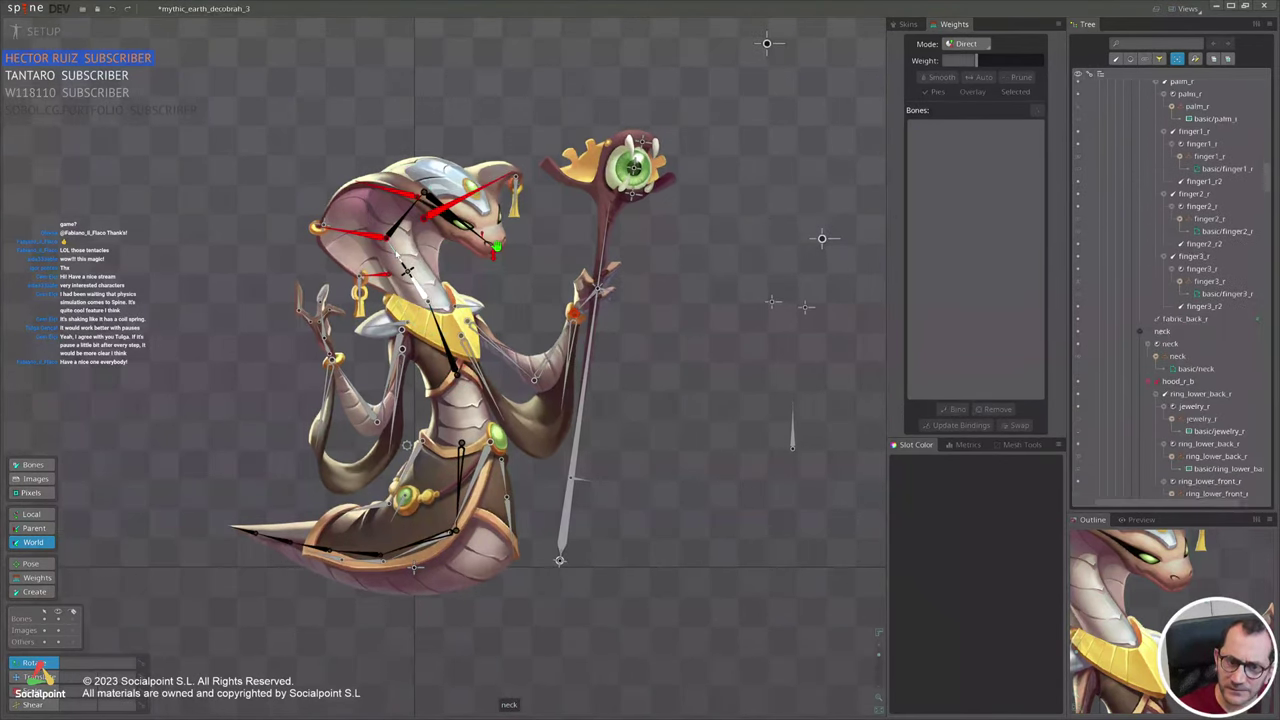
left_click(412, 276)
left_click(402, 219, "ctrl")
left_click(447, 211, "ctrl")
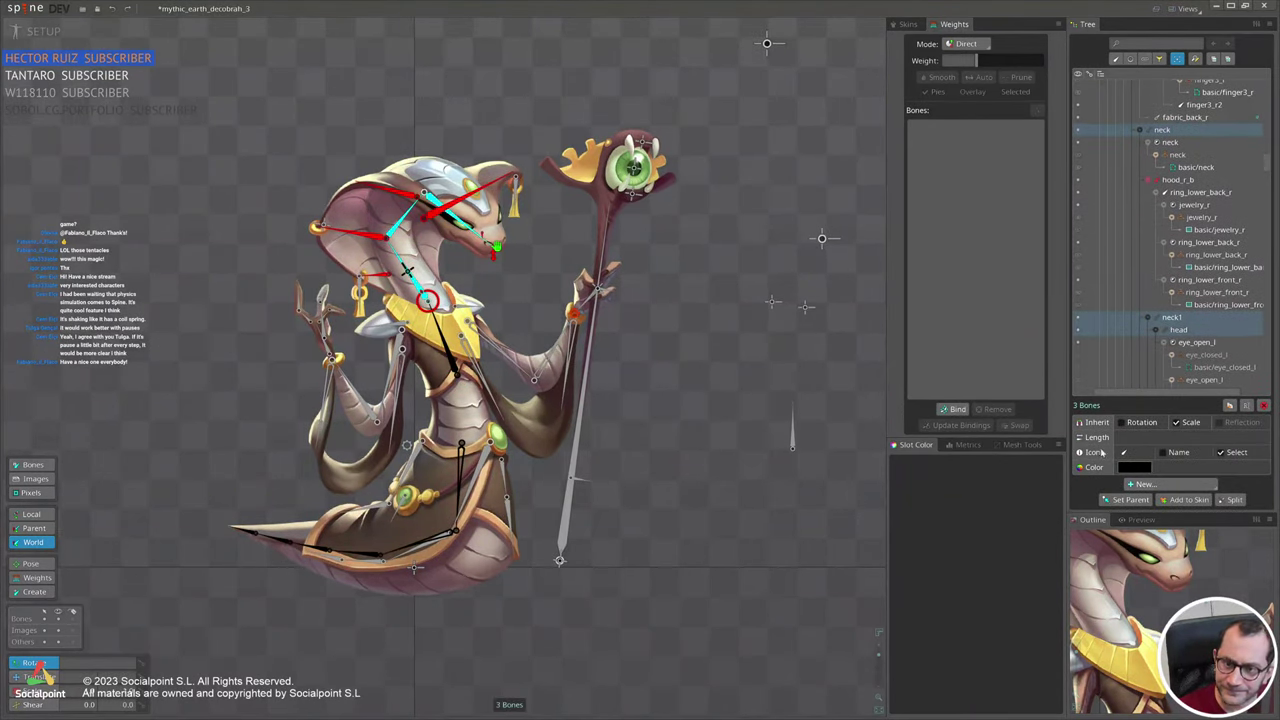
left_click(1160, 484)
left_click(1150, 525)
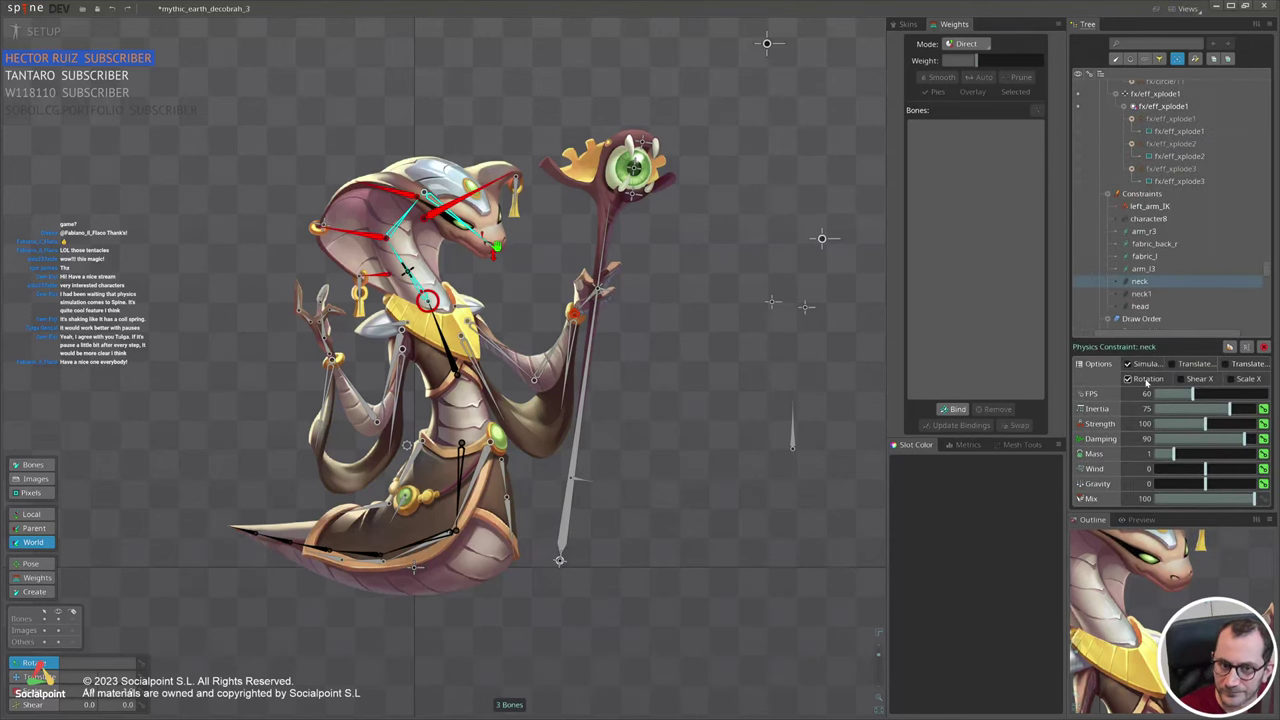
left_click(1163, 307, "shift")
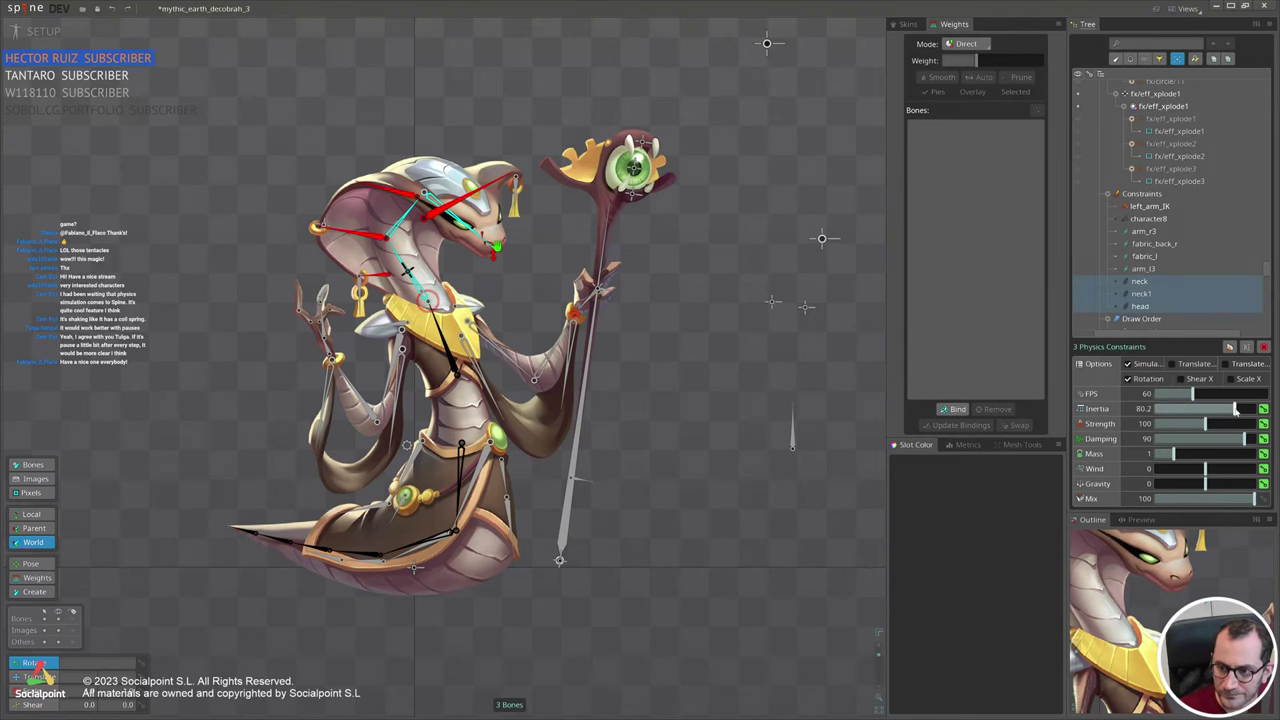
left_click_drag(1236, 410, 1231, 410)
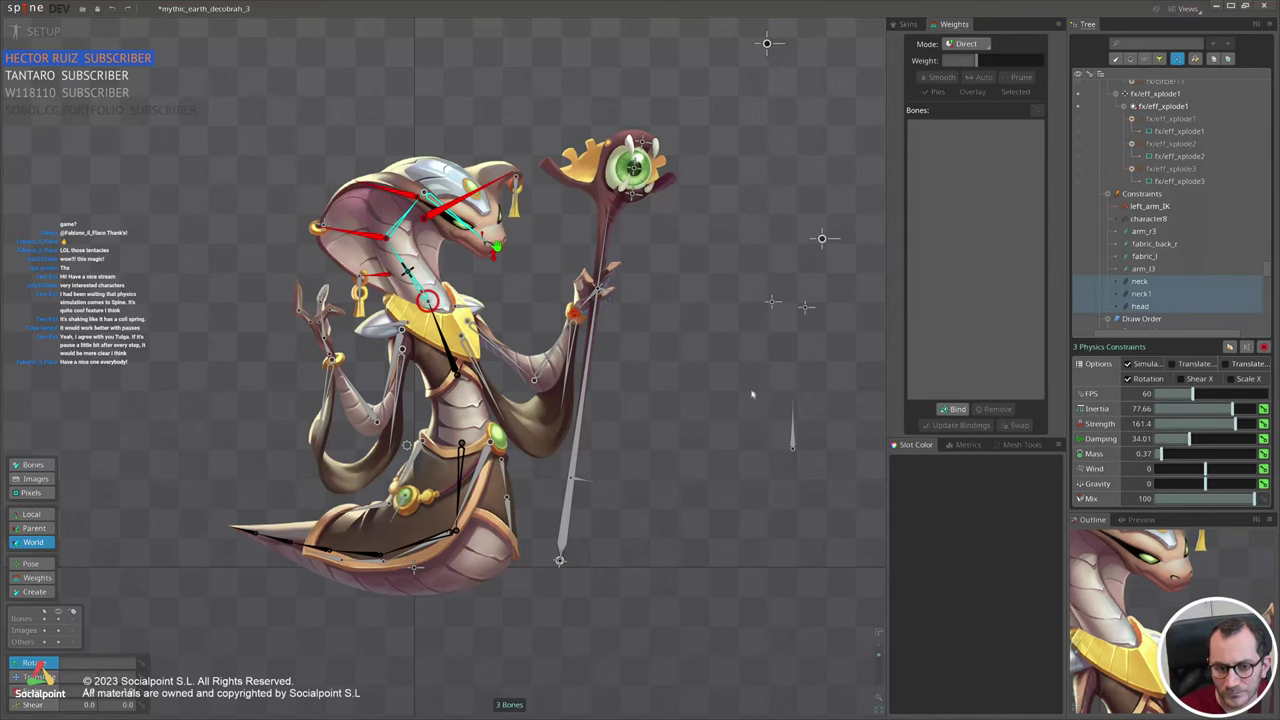
Rotate the chest and move the pelvis to test the neck and head physics, and undo the poses.
left_click(443, 342)
left_click_drag(648, 357, 677, 352)
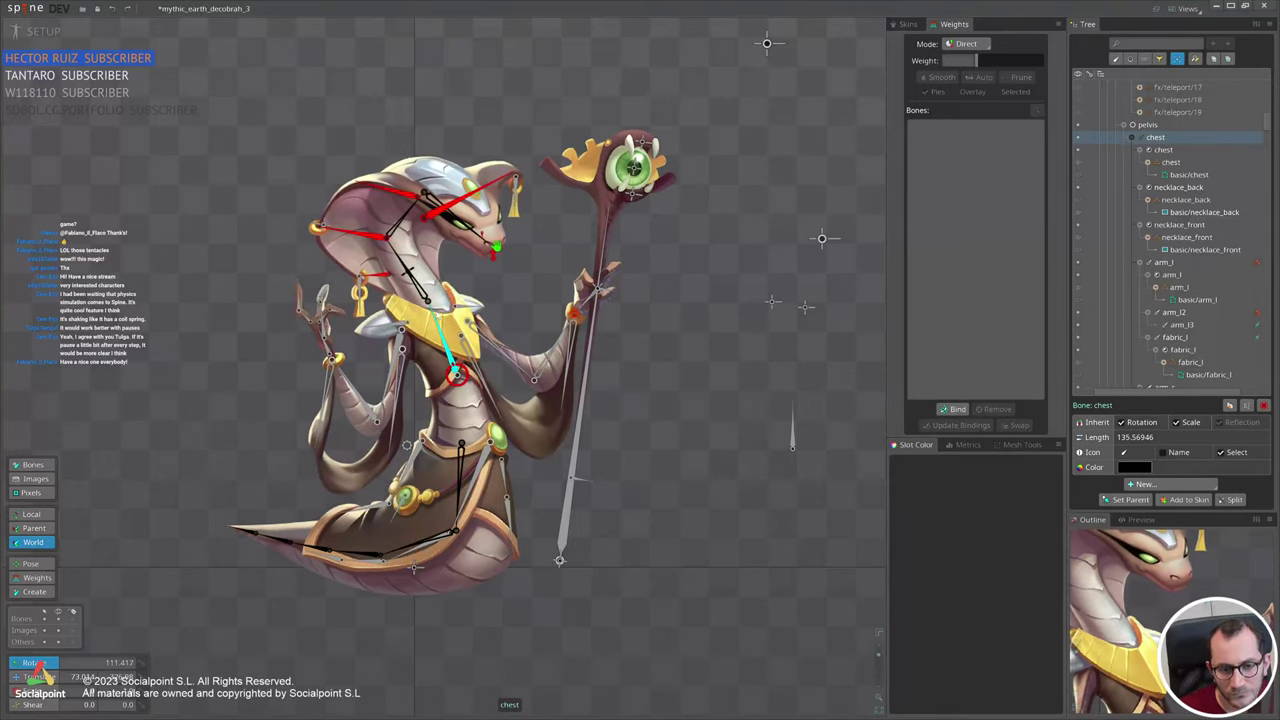
left_click(407, 446)
left_click_drag(781, 449, 822, 428)
key("ctrl+z")
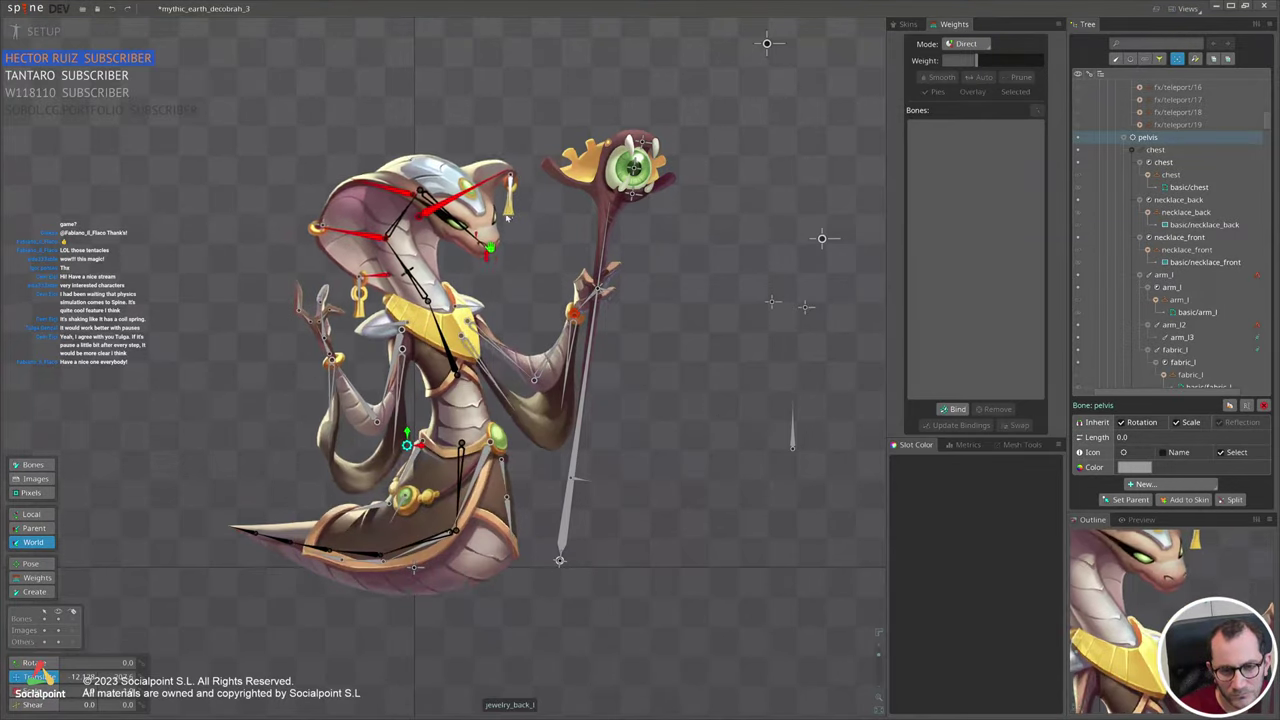
Set the damping of the head bone's physics constraint to 77.66.
left_click(468, 225)
left_click(456, 217)
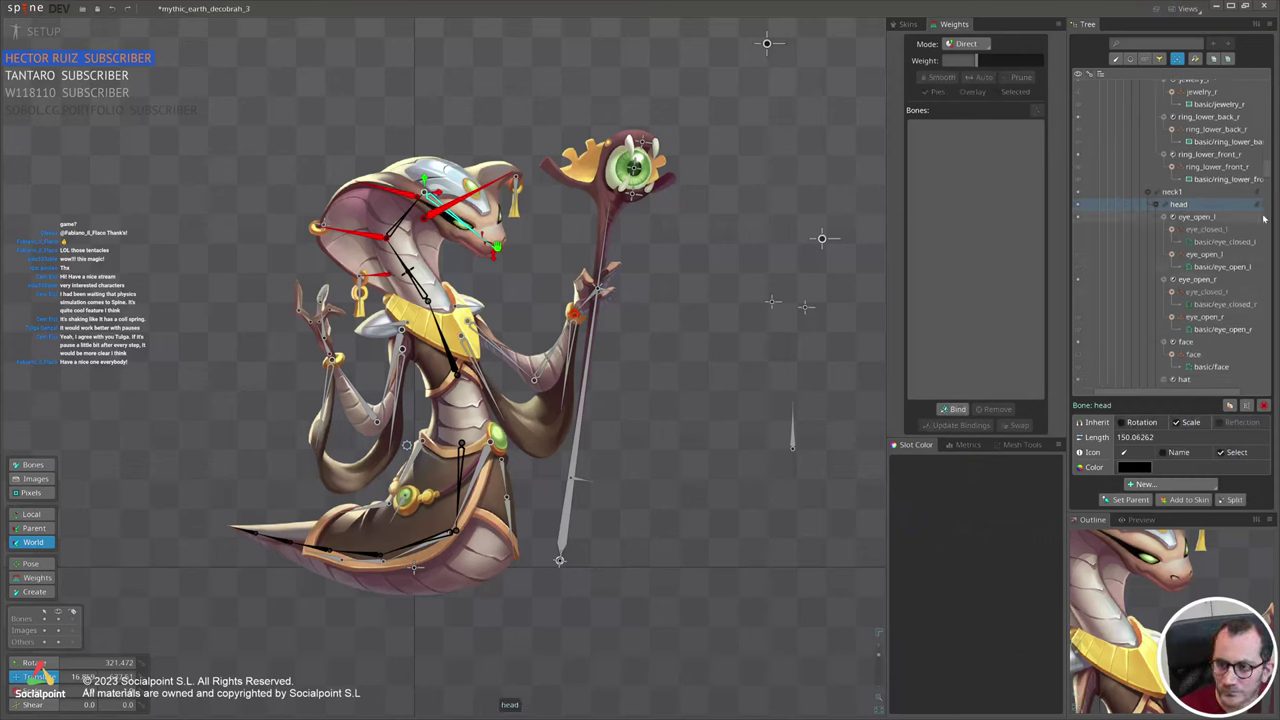
left_click(1259, 214)
left_click(1232, 441)
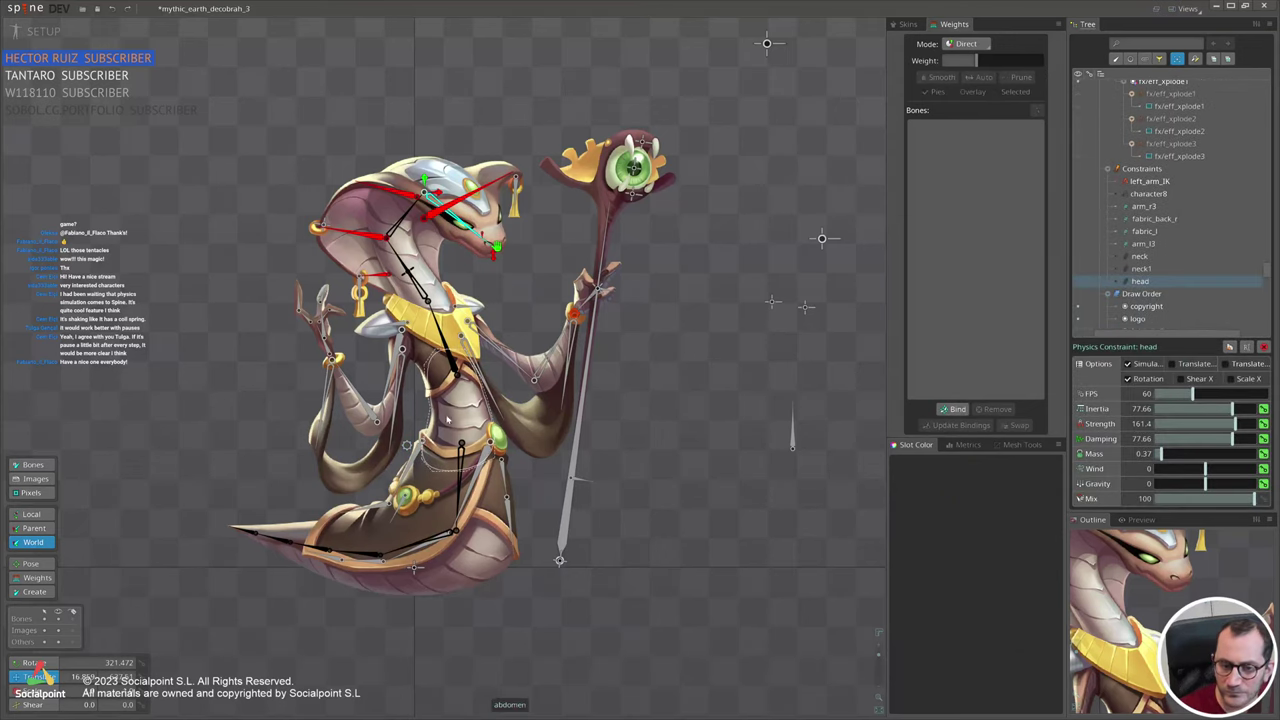
Move the pelvis around to test the head's new damping, and undo the movement.
left_click(406, 445)
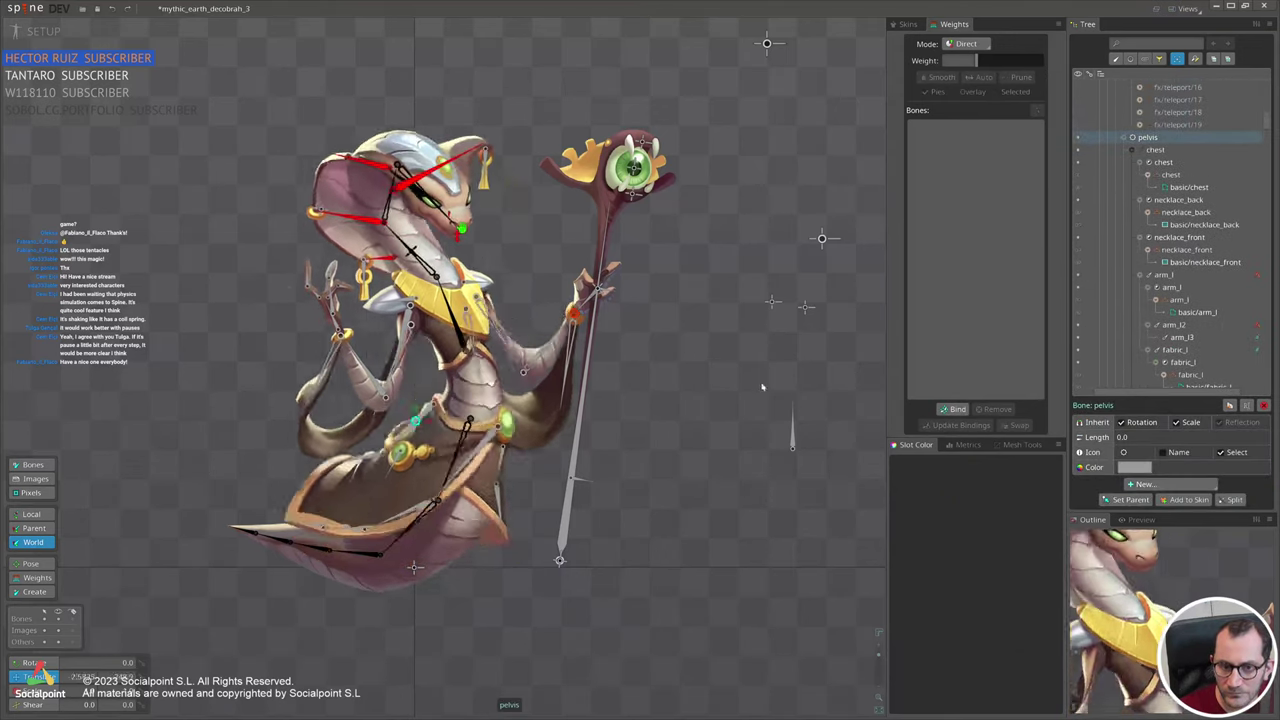
left_click_drag(801, 400, 720, 390)
key("ctrl+z")
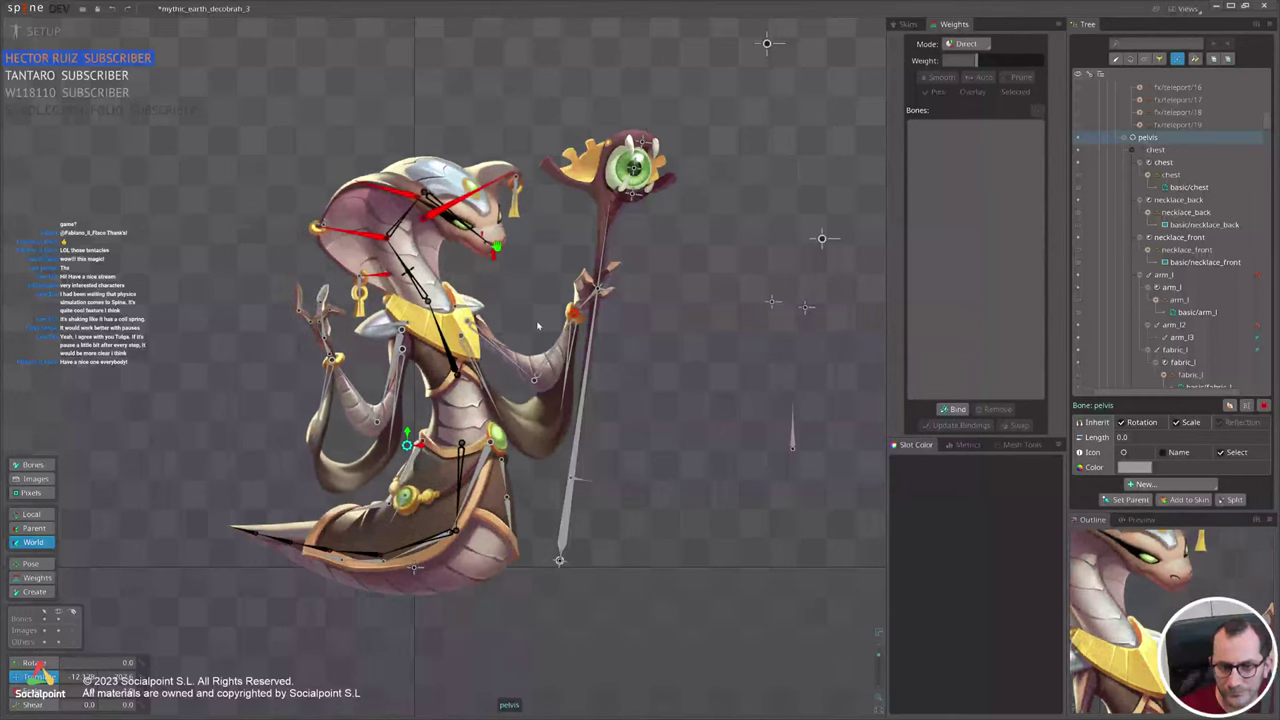
Add Shear X and Scale X physics constraints to hood_b_m, hood_r_b, hood_r_t and hood_l with inertia 31.47, strength 149.2, damping 70.56 and mass 0.5.
left_click(362, 237)
left_click(377, 274, "ctrl")
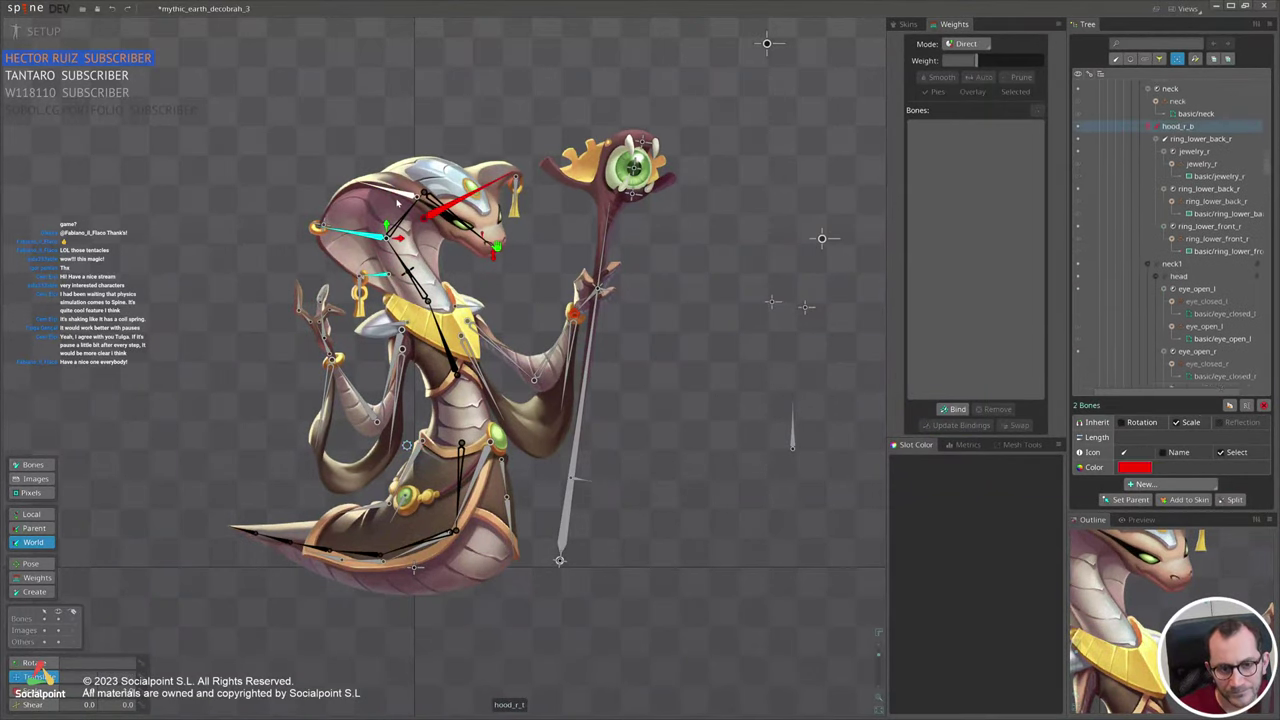
left_click(390, 190, "ctrl")
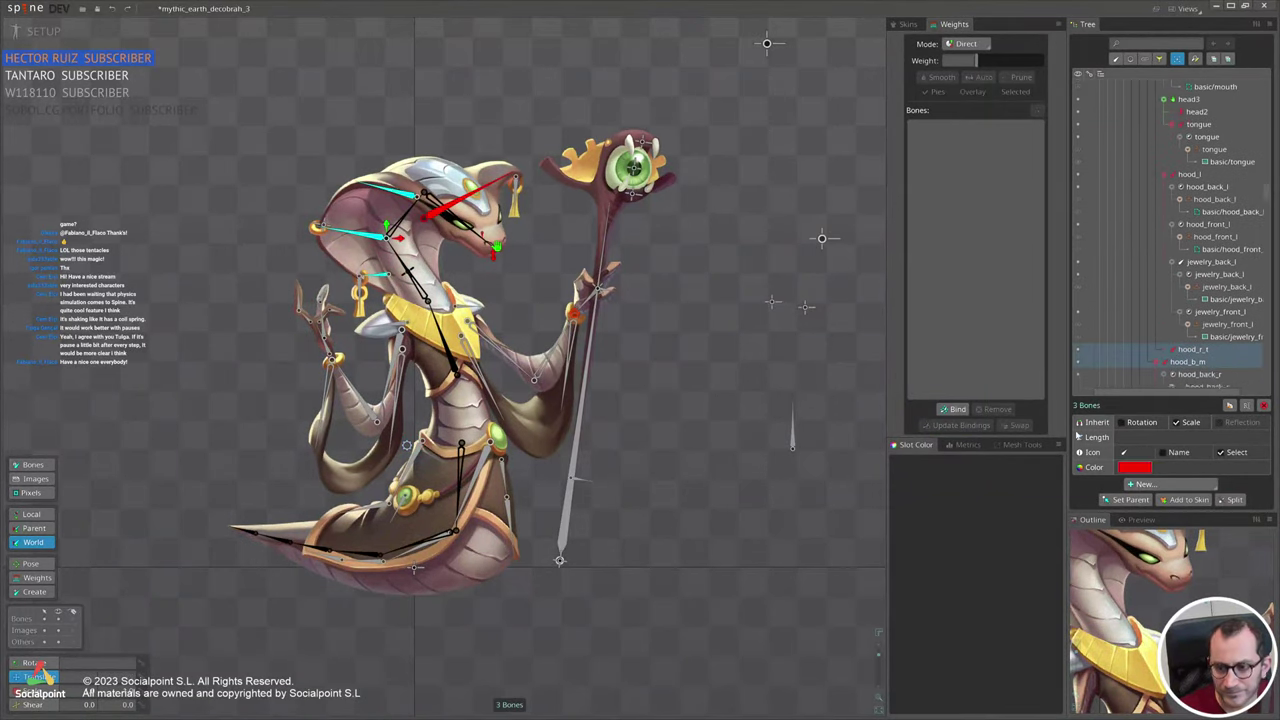
left_click(491, 187, "ctrl")
left_click(1143, 484)
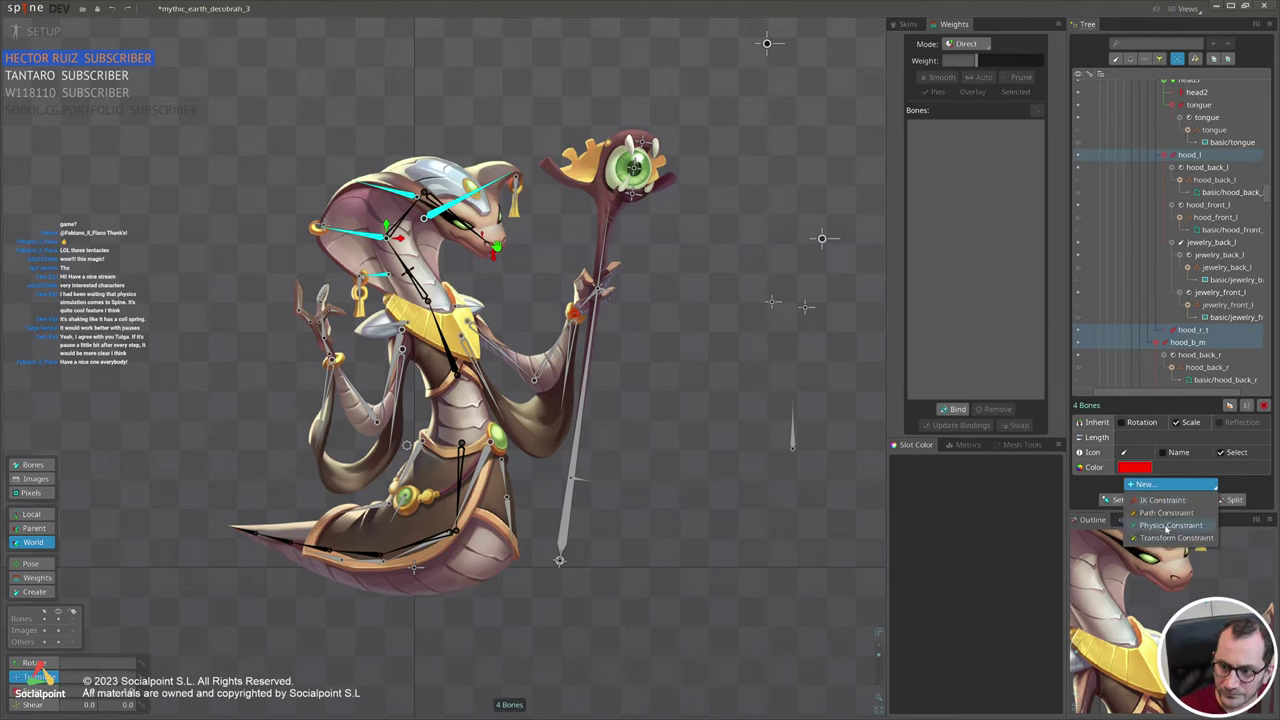
left_click(1163, 526)
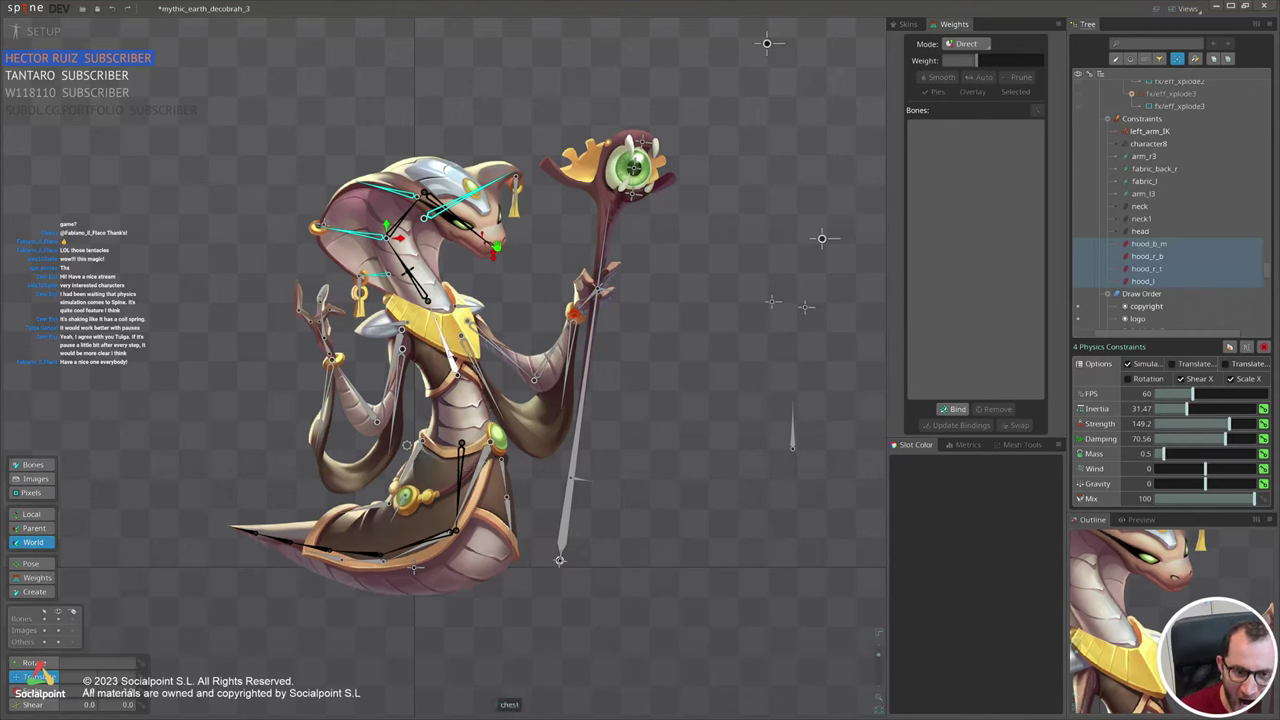
Move the pelvis around to test the hood's shear and scale physics, and undo the movement.
left_click(450, 355)
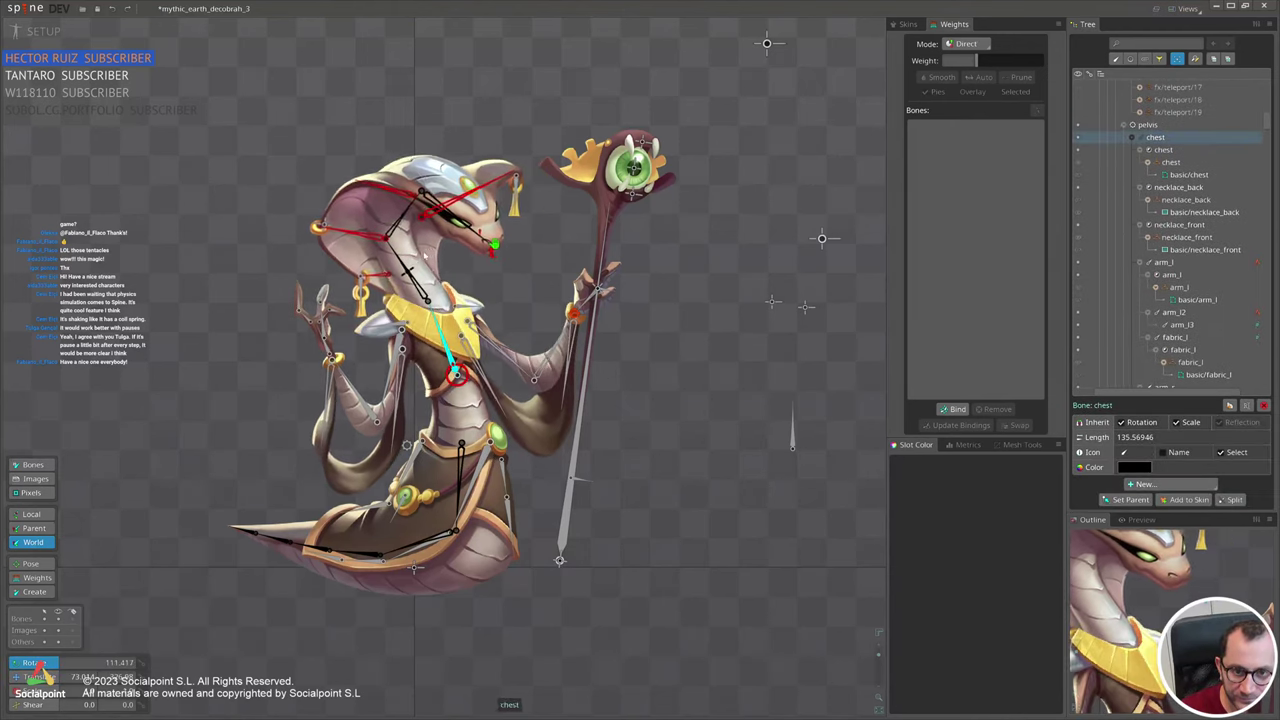
left_click(407, 446)
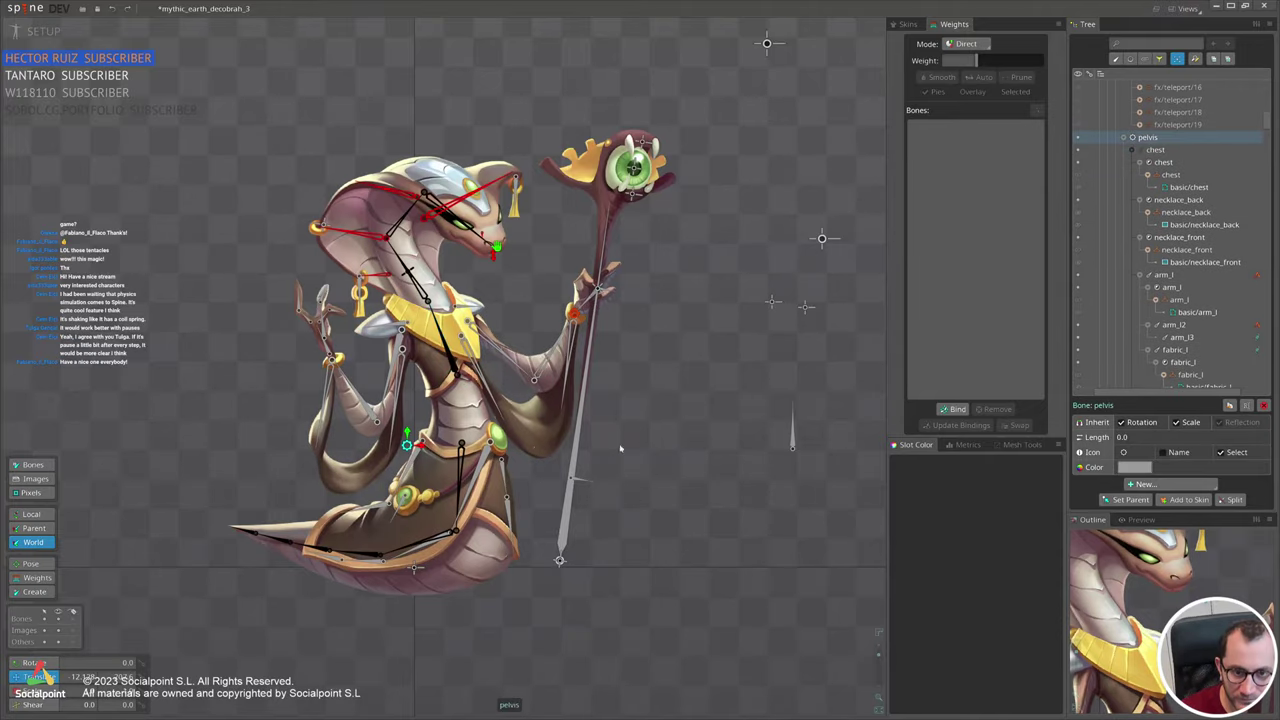
left_click_drag(631, 448, 657, 341)
key("ctrl+z")
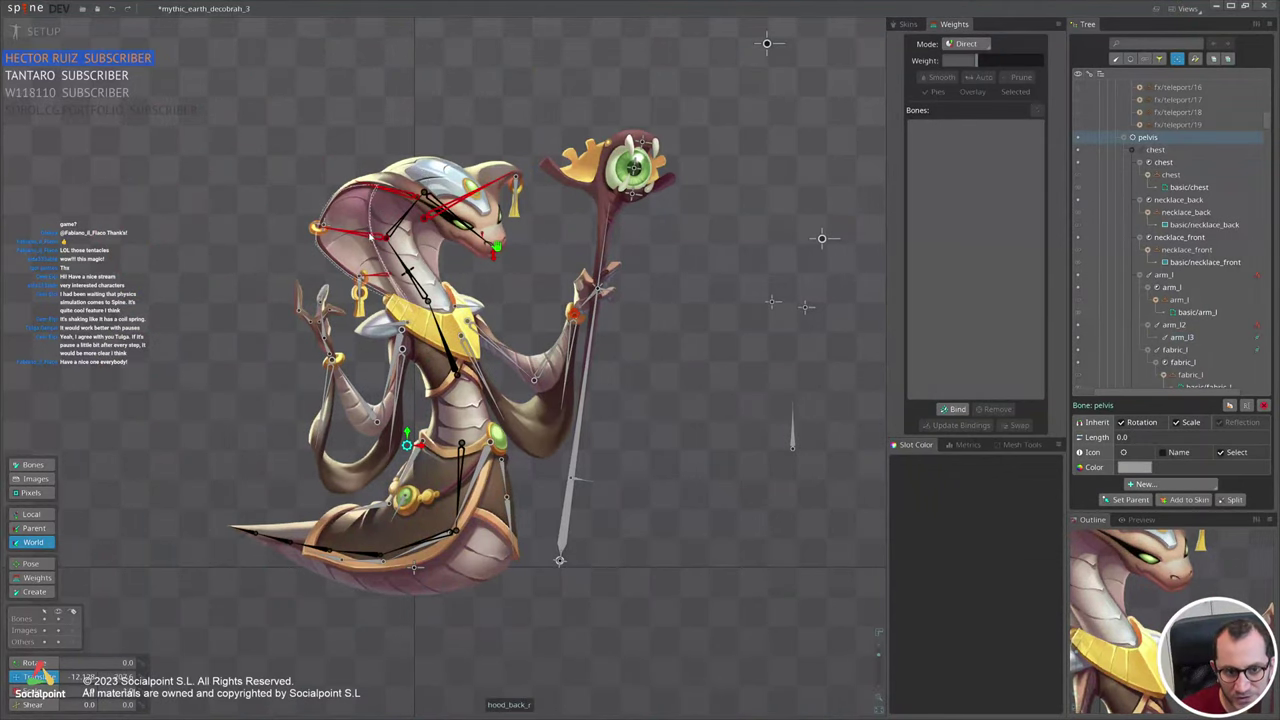
Enable both translation axes and rotation on the hood_b_m, hood_r_b, hood_r_t and hood_l physics constraints.
left_click(354, 232)
left_click(377, 275, "ctrl")
left_click(388, 190, "ctrl")
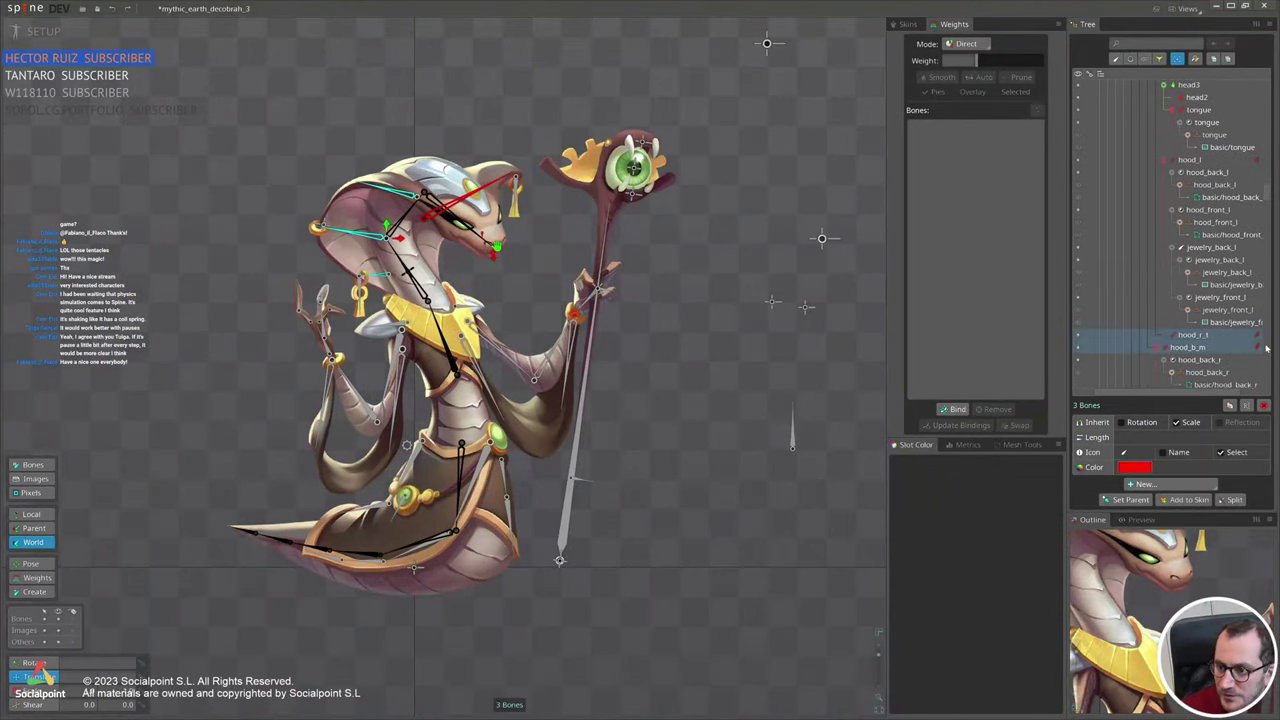
left_click(1258, 339)
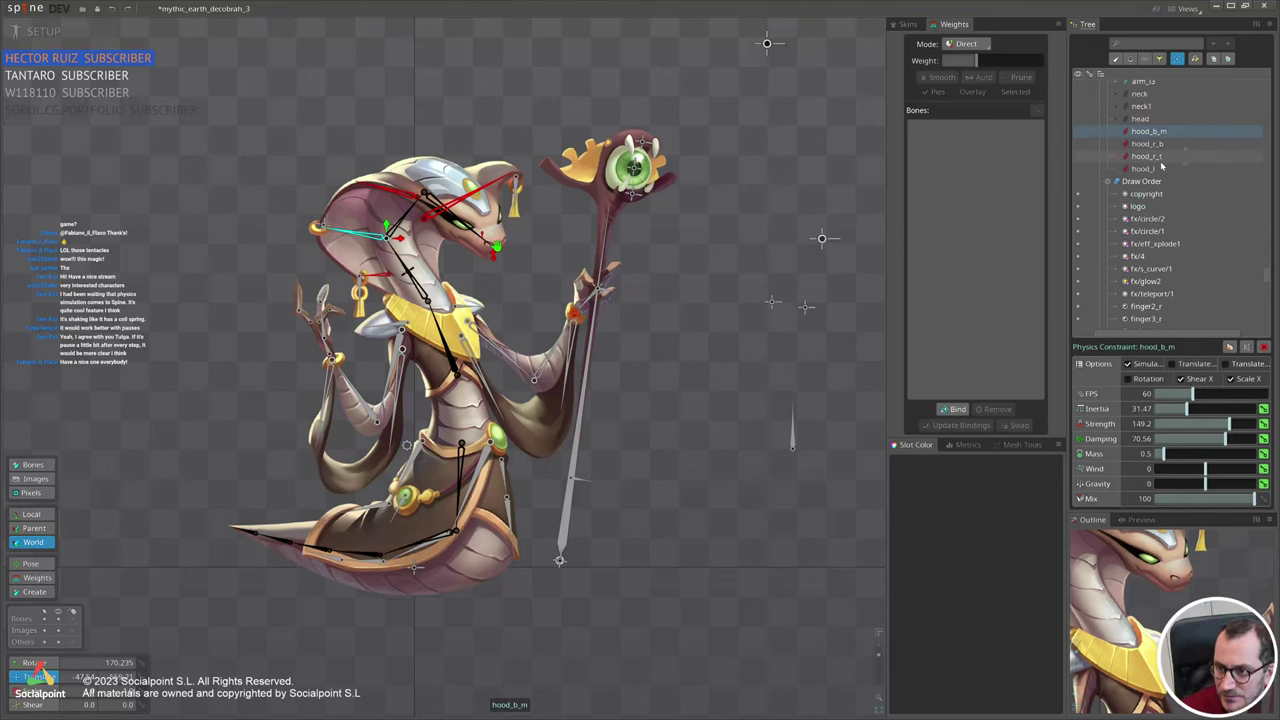
left_click(1160, 170, "shift")
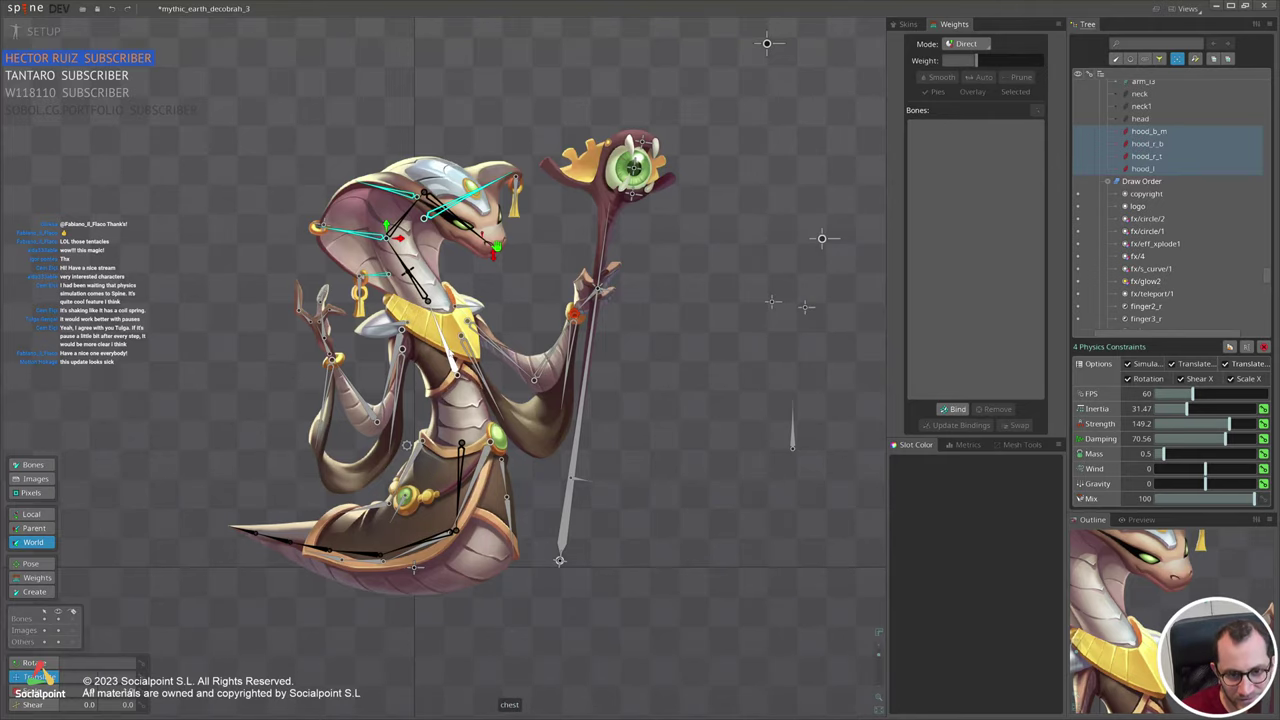
Move and rotate the chest bone to test the hood's translation and rotation physics.
left_click(450, 352)
left_click_drag(660, 411, 645, 389)
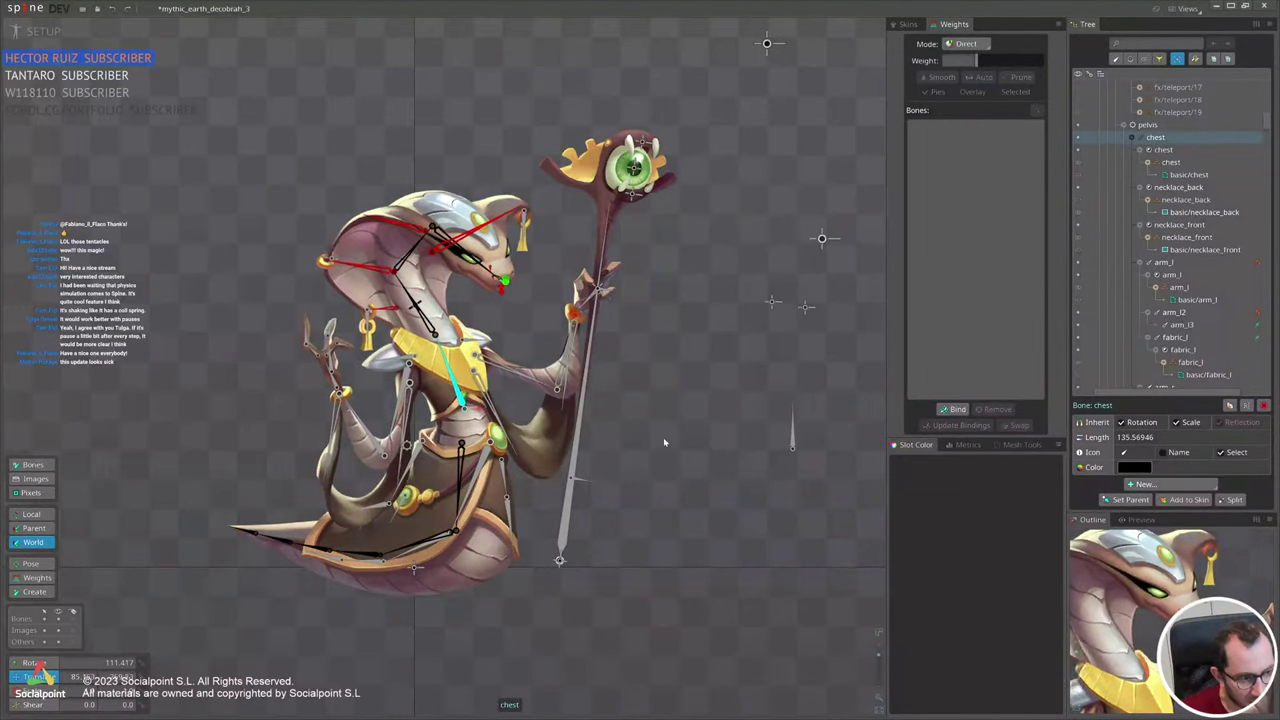
scroll(640, 440, "down", 2)
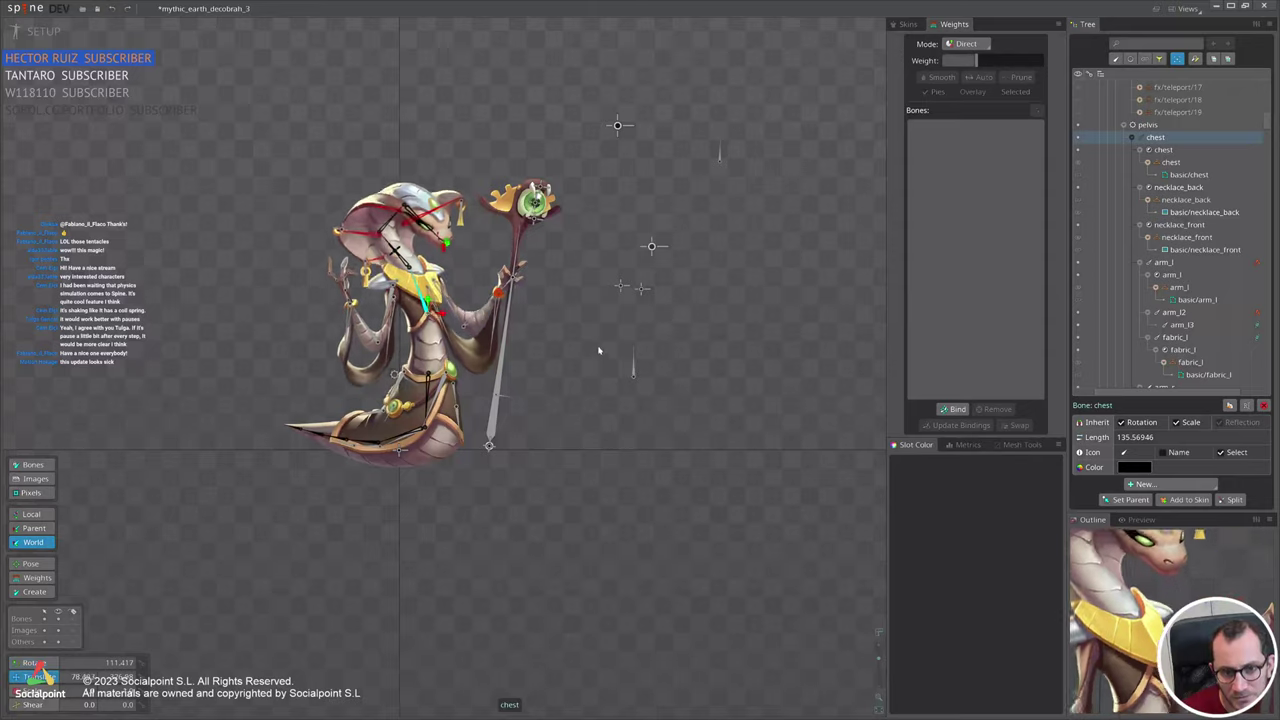
left_click_drag(599, 351, 575, 395)
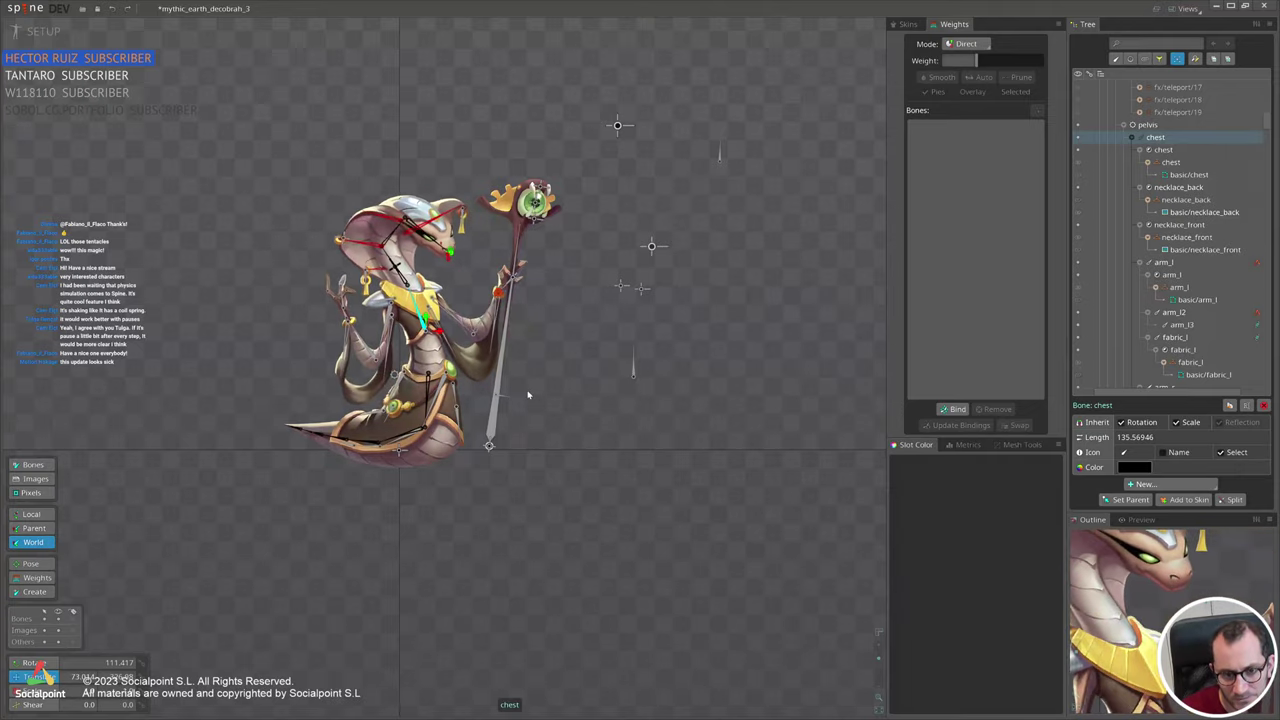
scroll(528, 395, "up", 2)
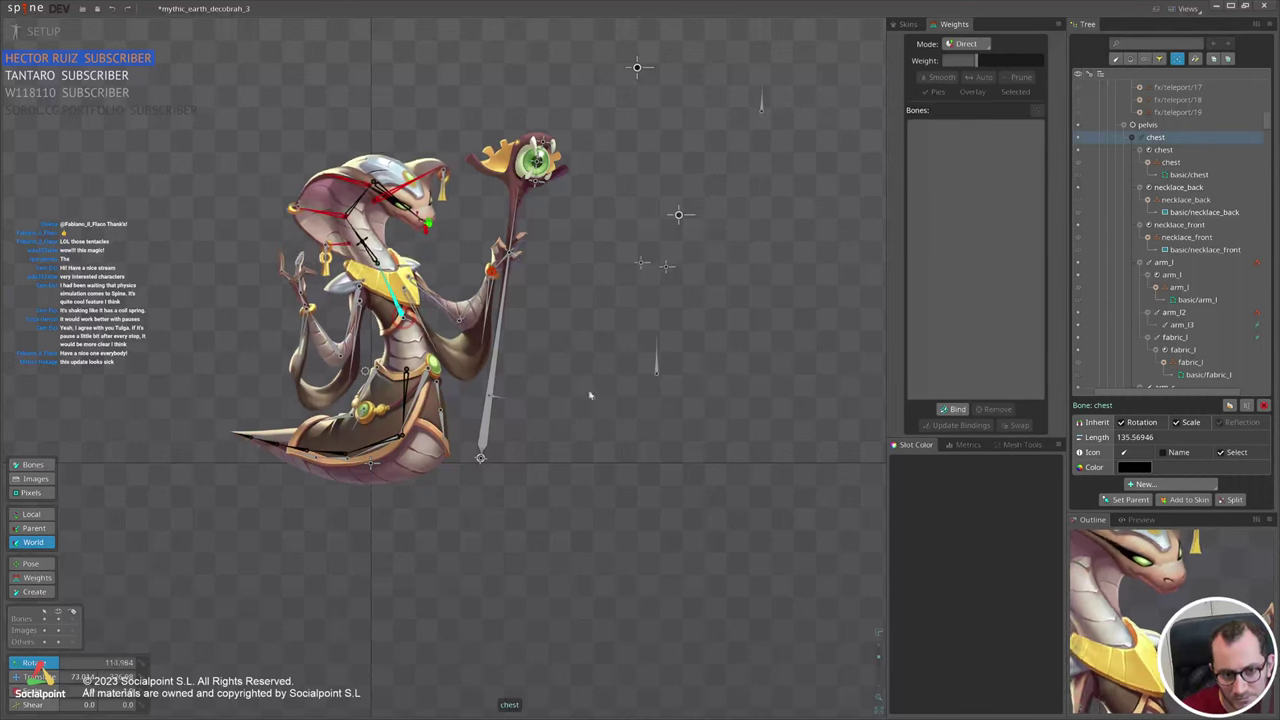
Add physics constraints to ring_lower_back_r and jewelry_back_l with inertia 48.22, strength 116.8, damping 24.87 and mass 0.37.
left_click(328, 243, "ctrl")
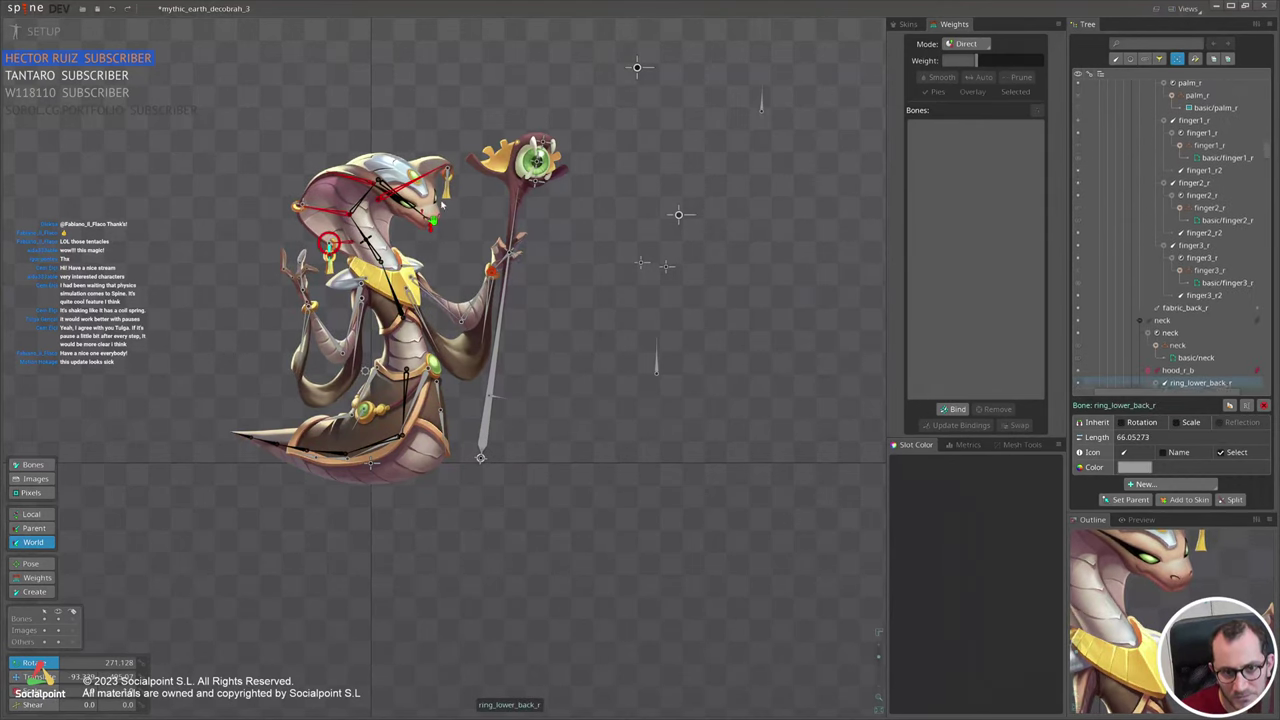
left_click(1160, 486)
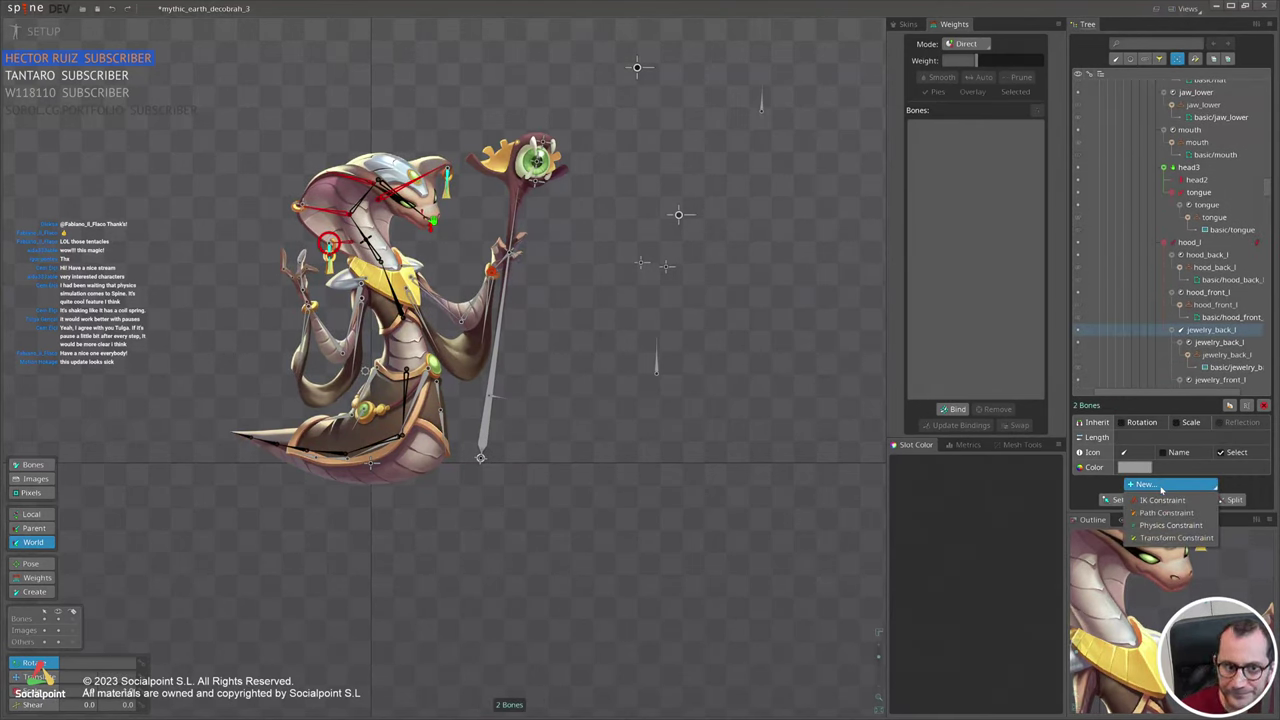
left_click(1168, 525)
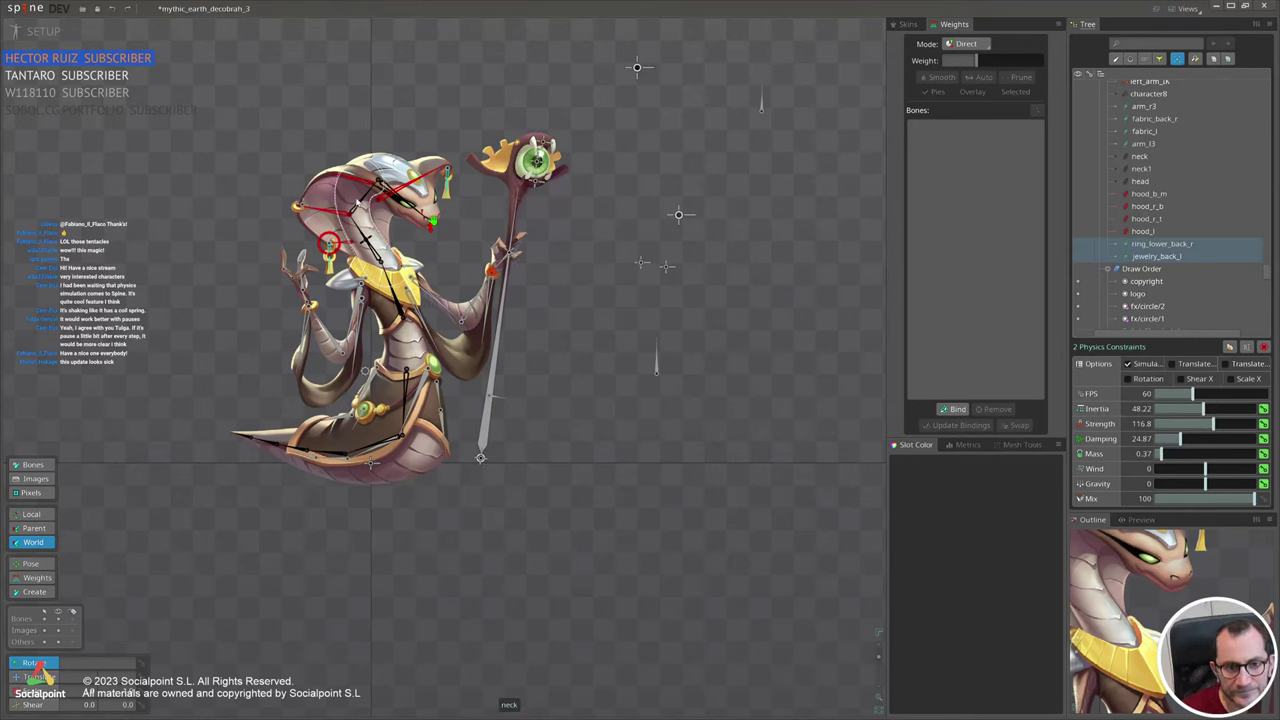
Rotate the neck bone back and forth to test the physics of the hanging jewelry.
left_click(364, 204)
left_click_drag(603, 197, 575, 110)
scroll(357, 121, "up", 3)
left_click(388, 266)
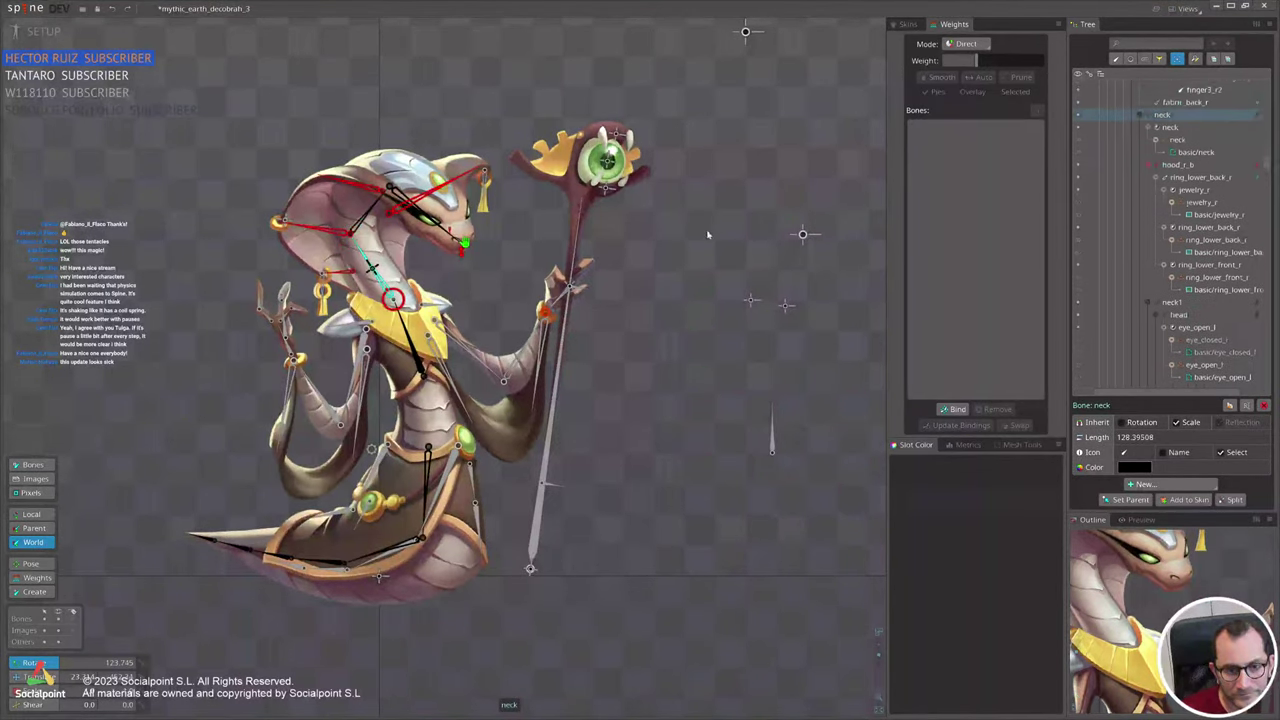
left_click_drag(725, 290, 522, 222)
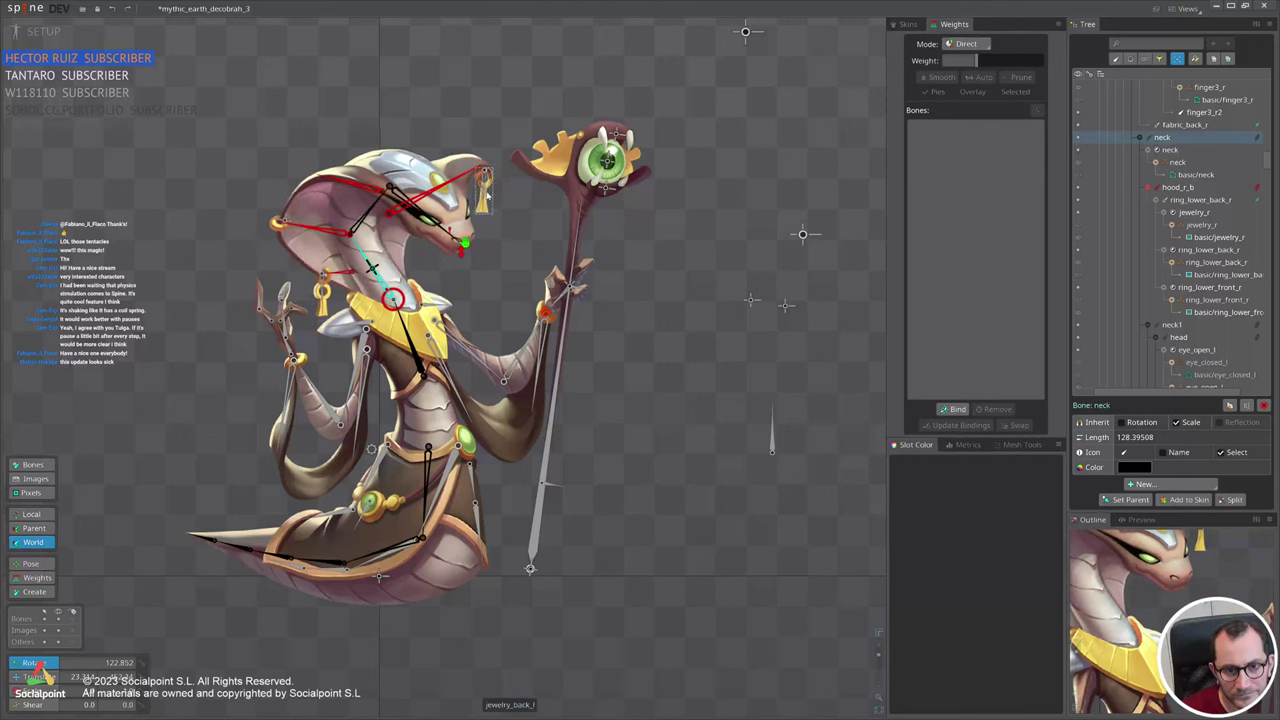
Enable rotation inheritance on jewelry_back_l and ring_lower_back_r, and rotate the neck and hood_l bones to test the jewelry.
left_click(485, 173)
left_click(323, 283, "ctrl")
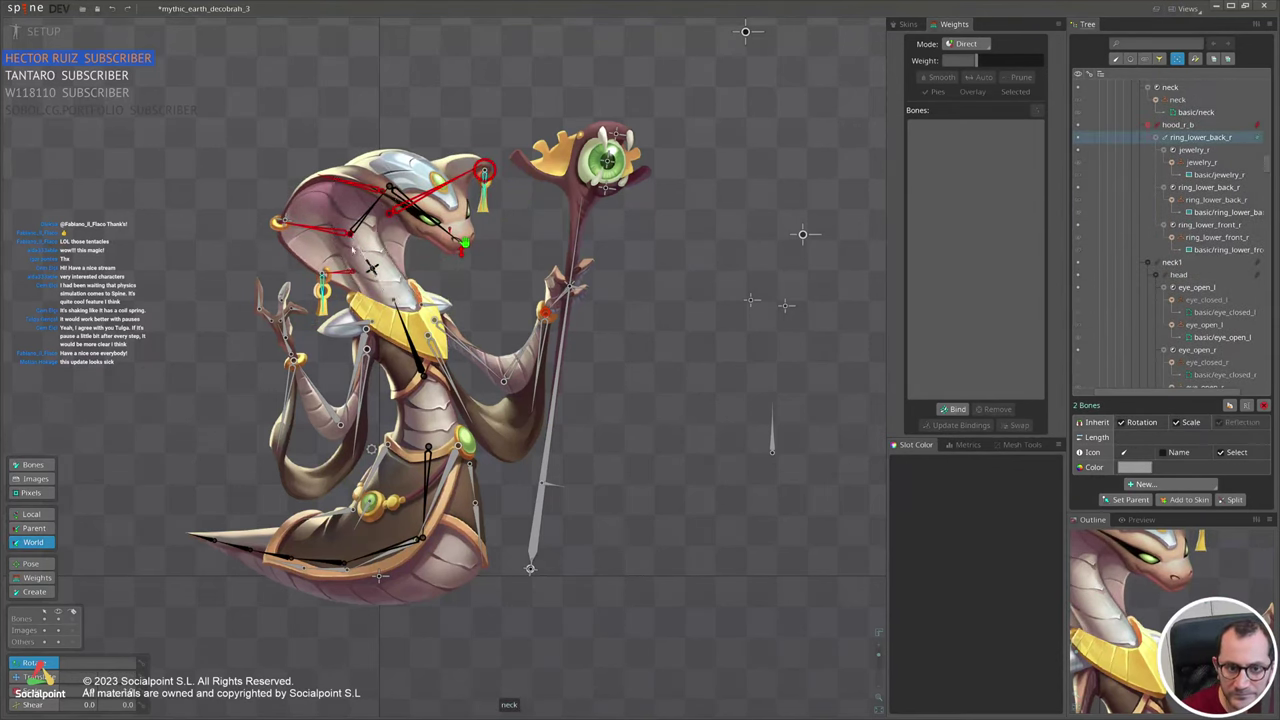
left_click(361, 251)
mouse_move(731, 283)
left_mouse_down()
mouse_move(723, 363)
mouse_move(680, 158)
mouse_move(713, 288)
left_mouse_up()
left_click(463, 180)
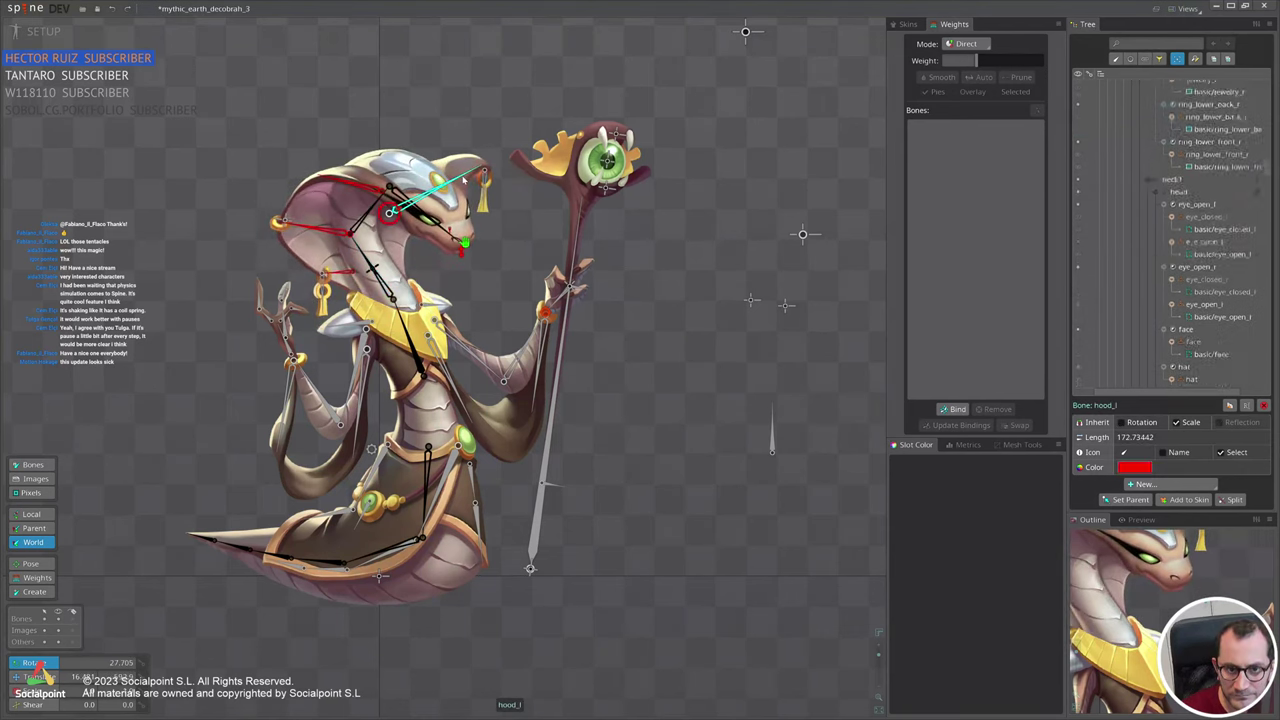
mouse_move(695, 220)
left_mouse_down()
mouse_move(697, 308)
mouse_move(690, 198)
left_mouse_up()
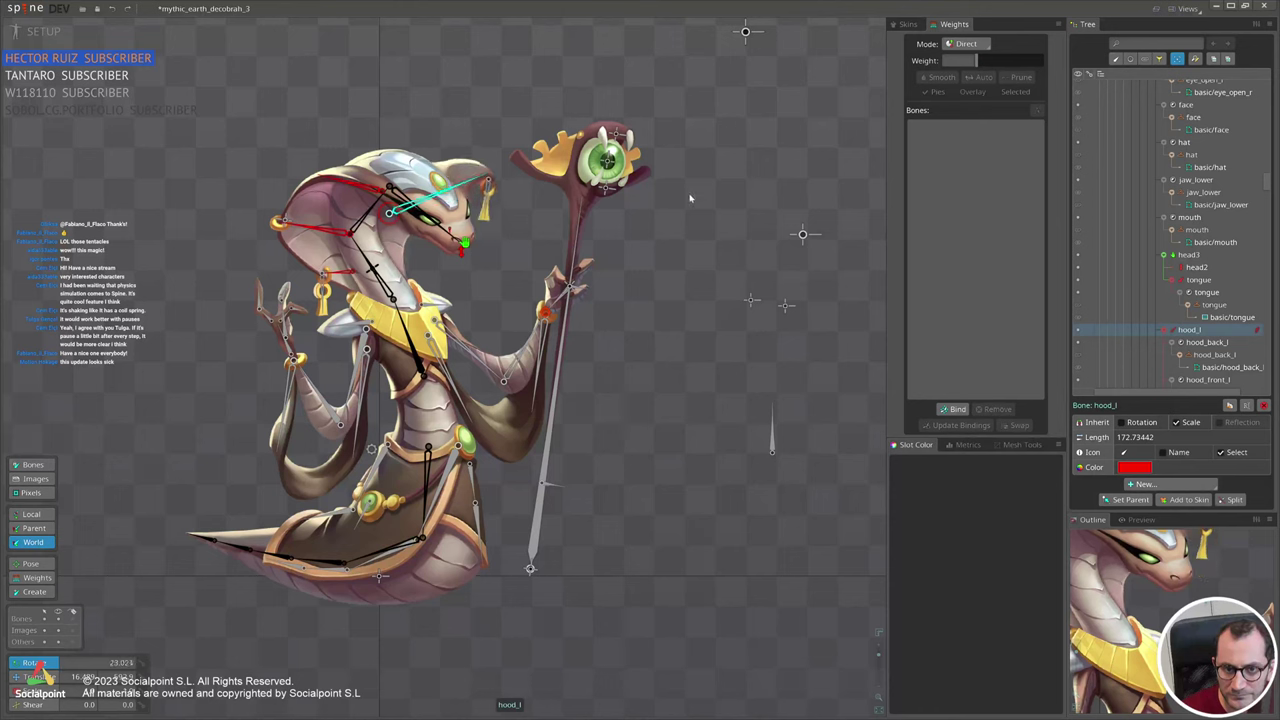
Enable Rotation on the ring_lower_back_r and jewelry_back_l physics constraints.
left_click(485, 180)
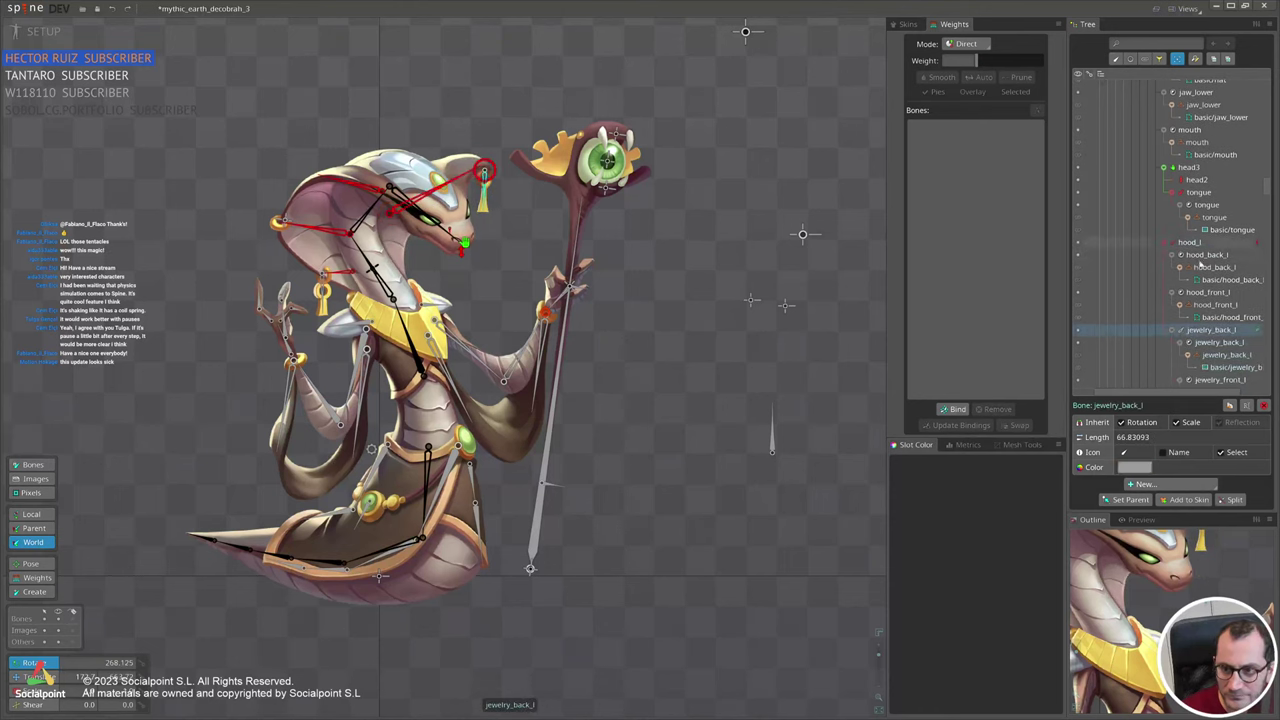
left_click(1264, 330)
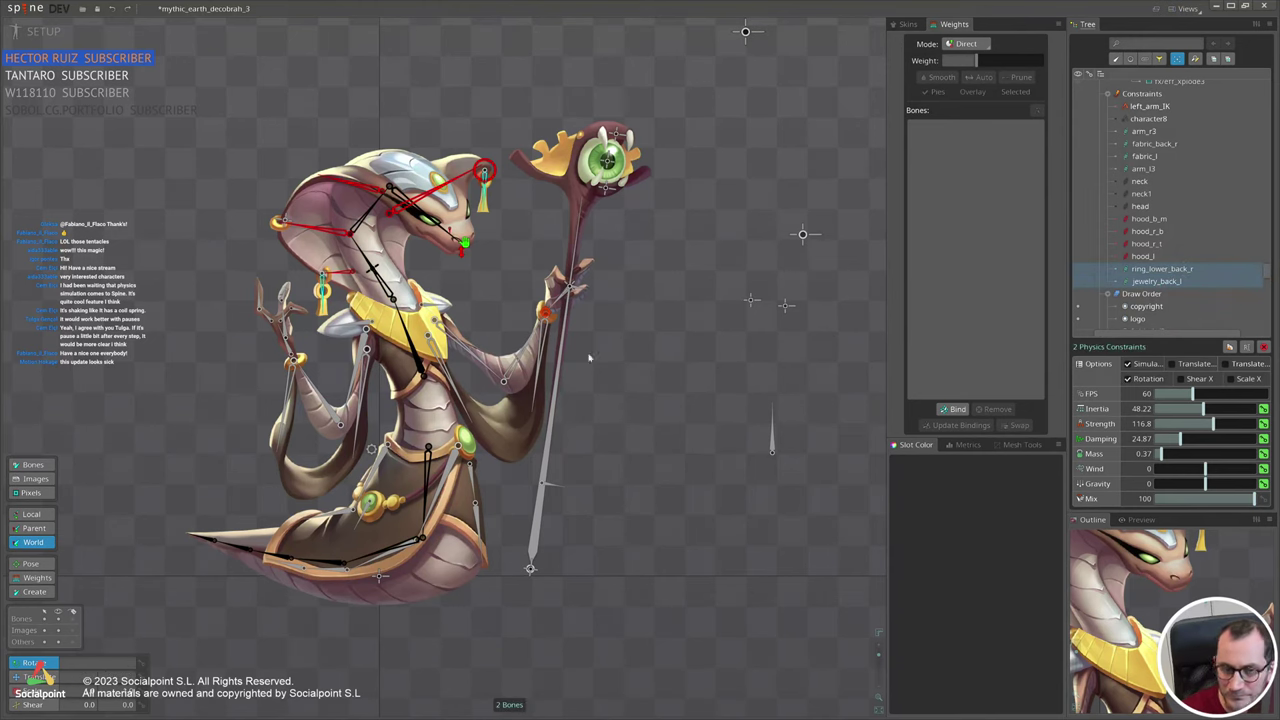
key("space")
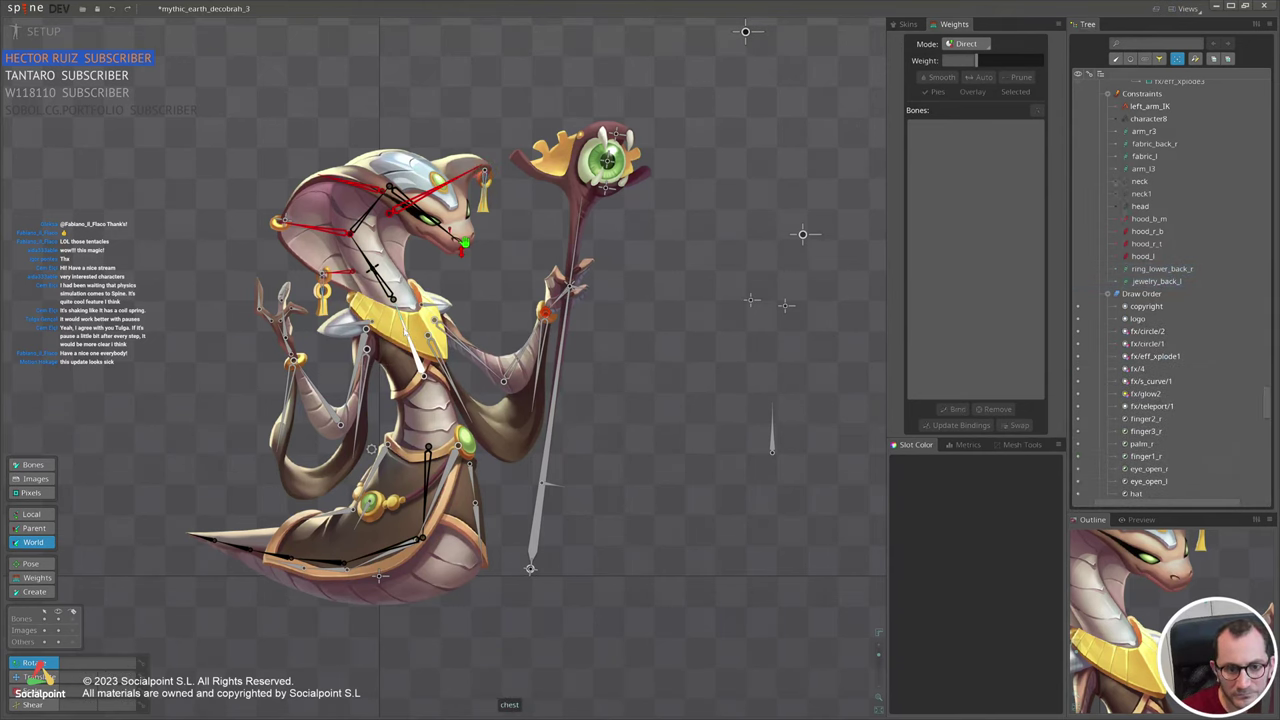
Pose the chest and move the pelvis to test the jewelry's rotation physics, and undo the movement.
left_click(415, 345)
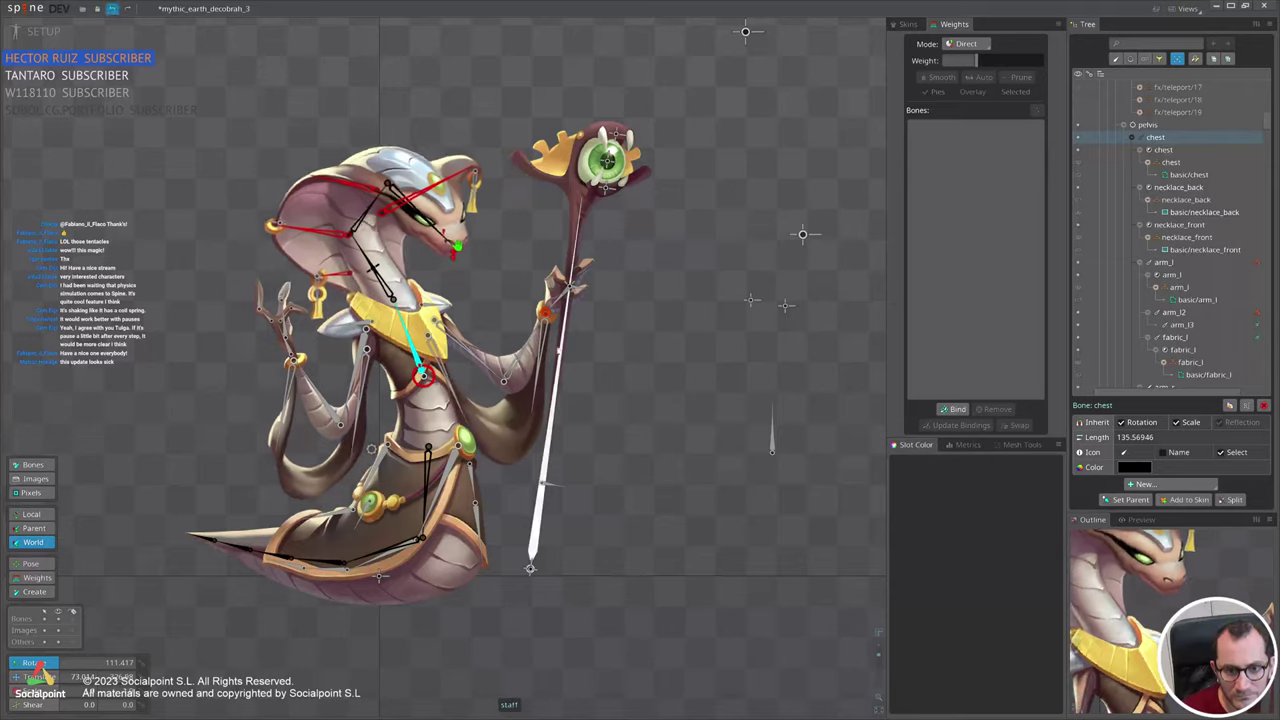
left_click(371, 452)
key("v")
left_click_drag(679, 421, 663, 401)
key("ctrl+z")
Set both jewelry constraints' inertia to 71.57 and strength to 185.8, and test them with a pelvis move that is undone.
left_click(481, 222)
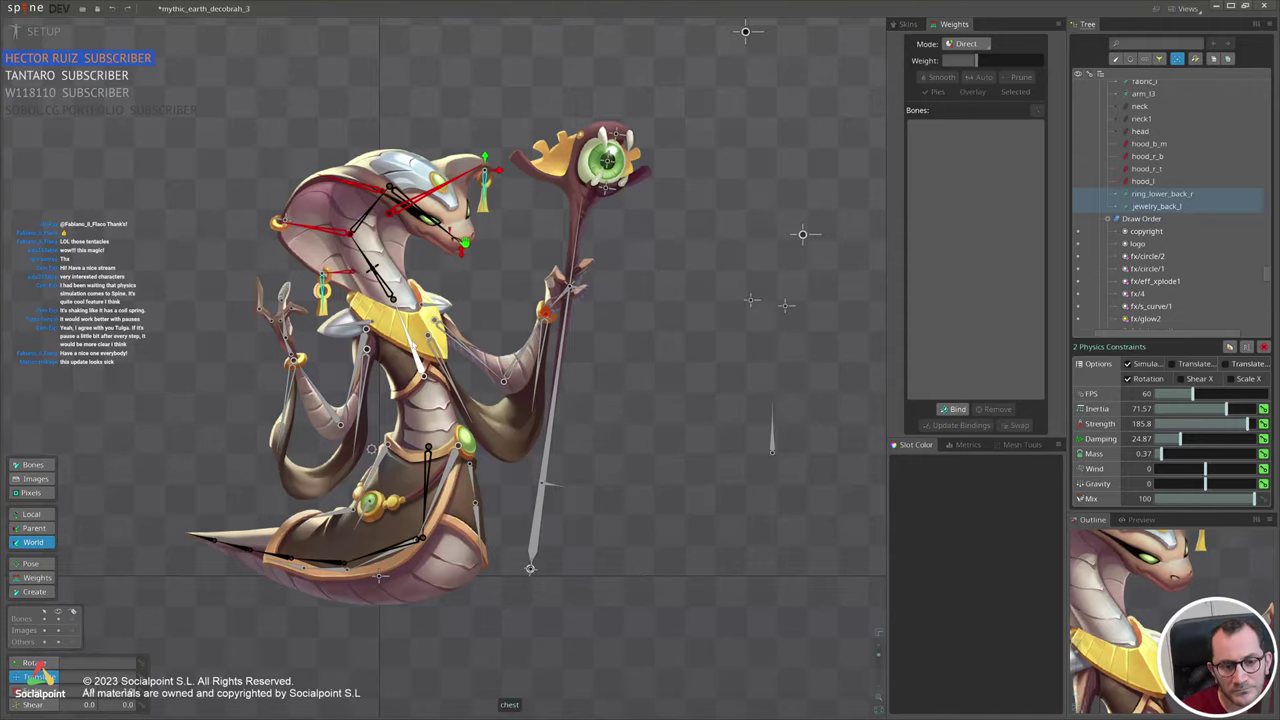
left_click(414, 346)
left_click_drag(371, 450, 631, 440)
key("ctrl+z")
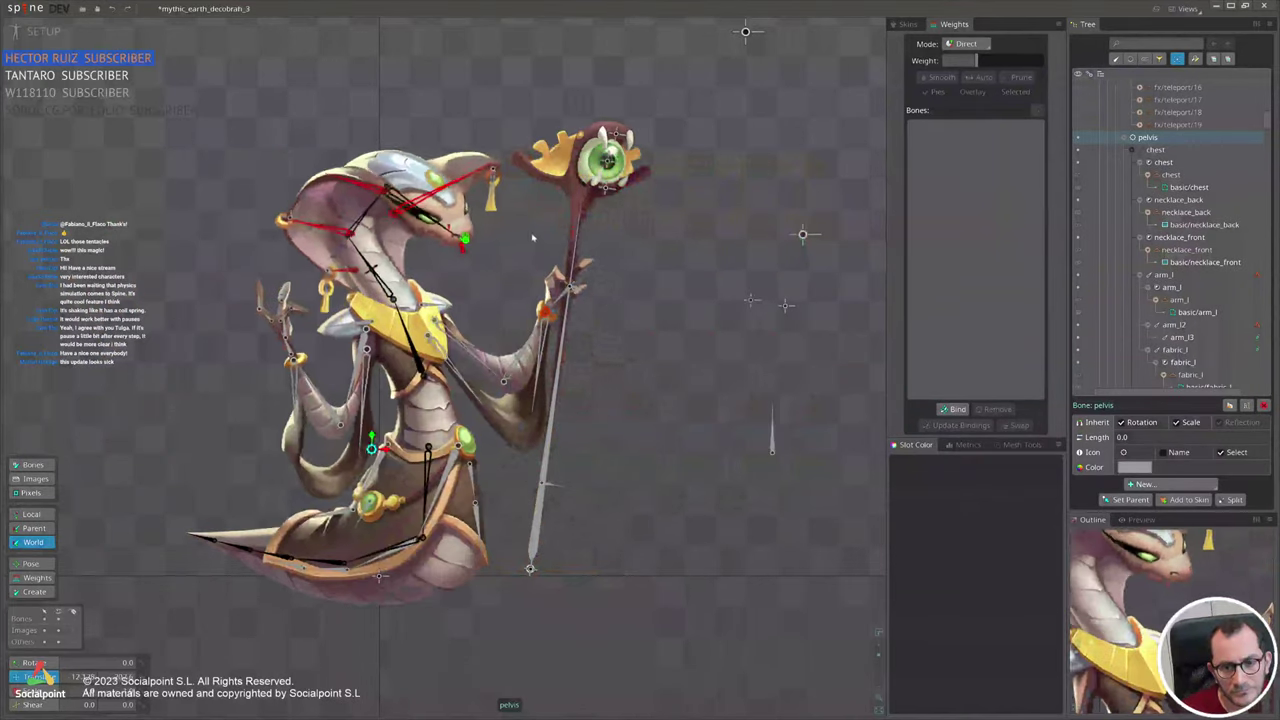
Disable rotation inheritance on the jewelry_back_l bone, and test it with a pelvis move that is undone.
left_click(486, 190)
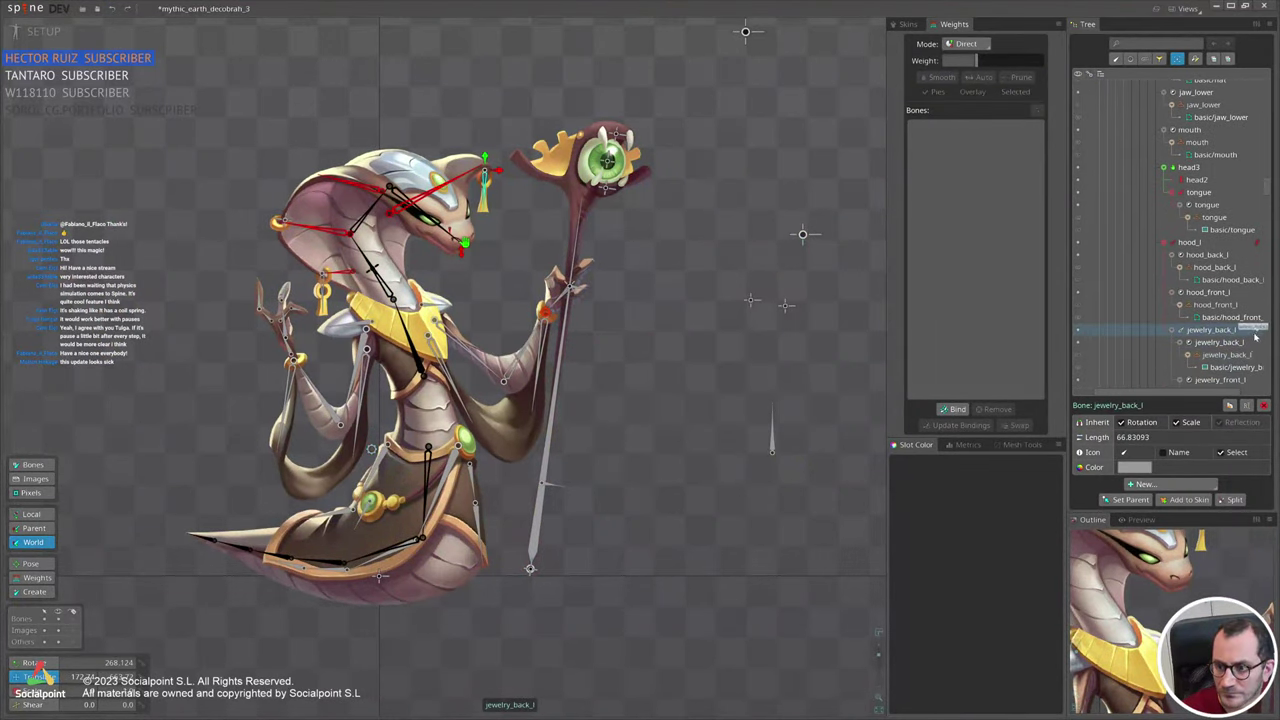
left_click(1246, 346)
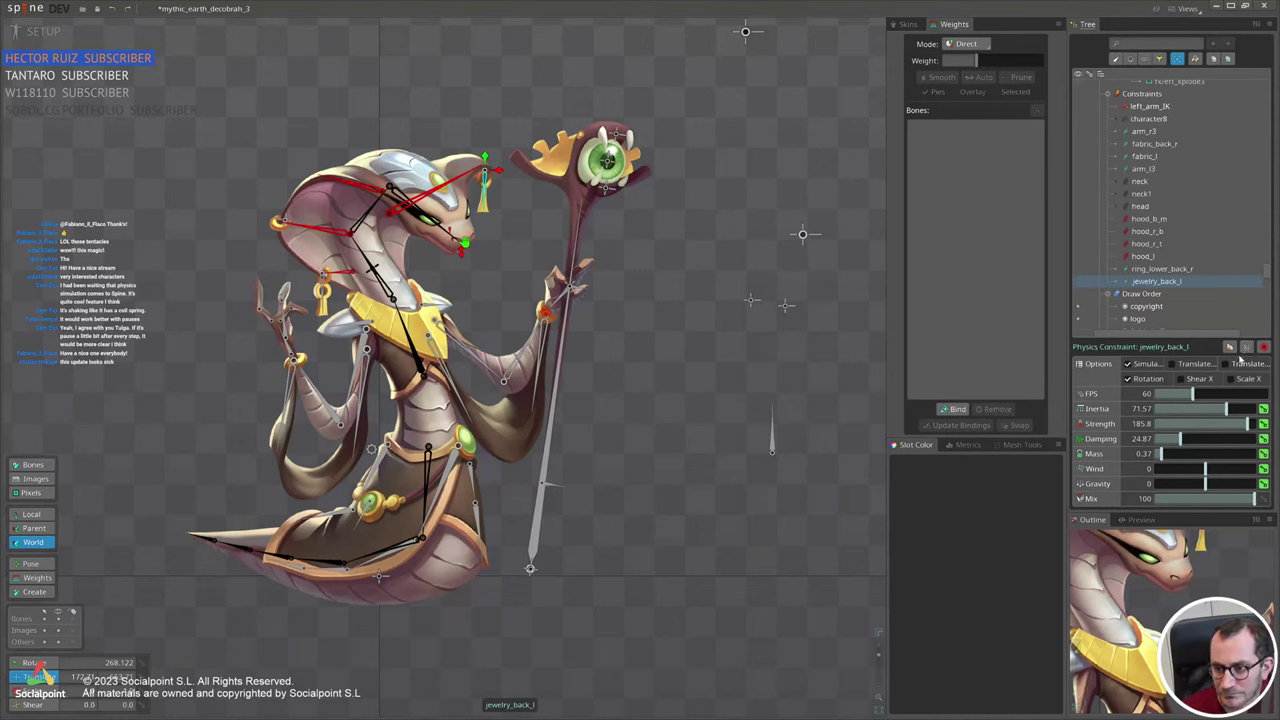
key("space")
left_click(485, 190)
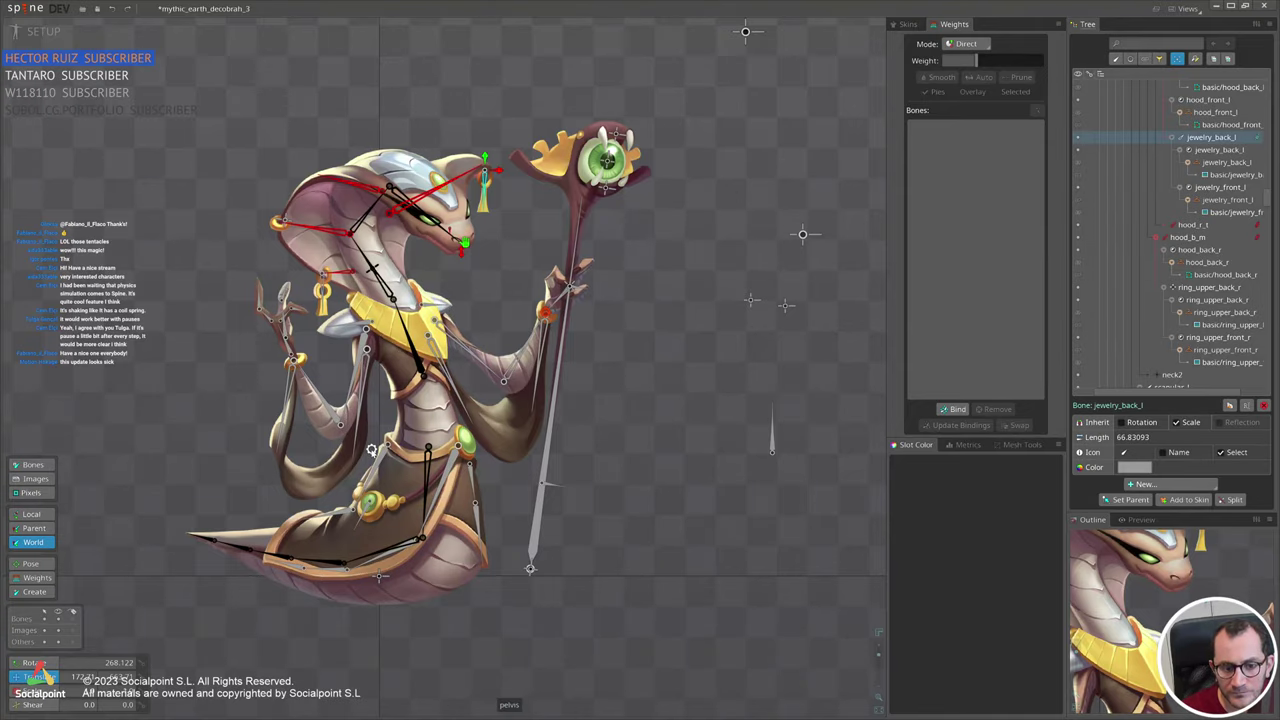
mouse_move(372, 450)
left_mouse_down()
mouse_move(362, 455)
mouse_move(729, 474)
mouse_move(574, 449)
mouse_move(383, 451)
left_mouse_up()
key("ctrl+z")
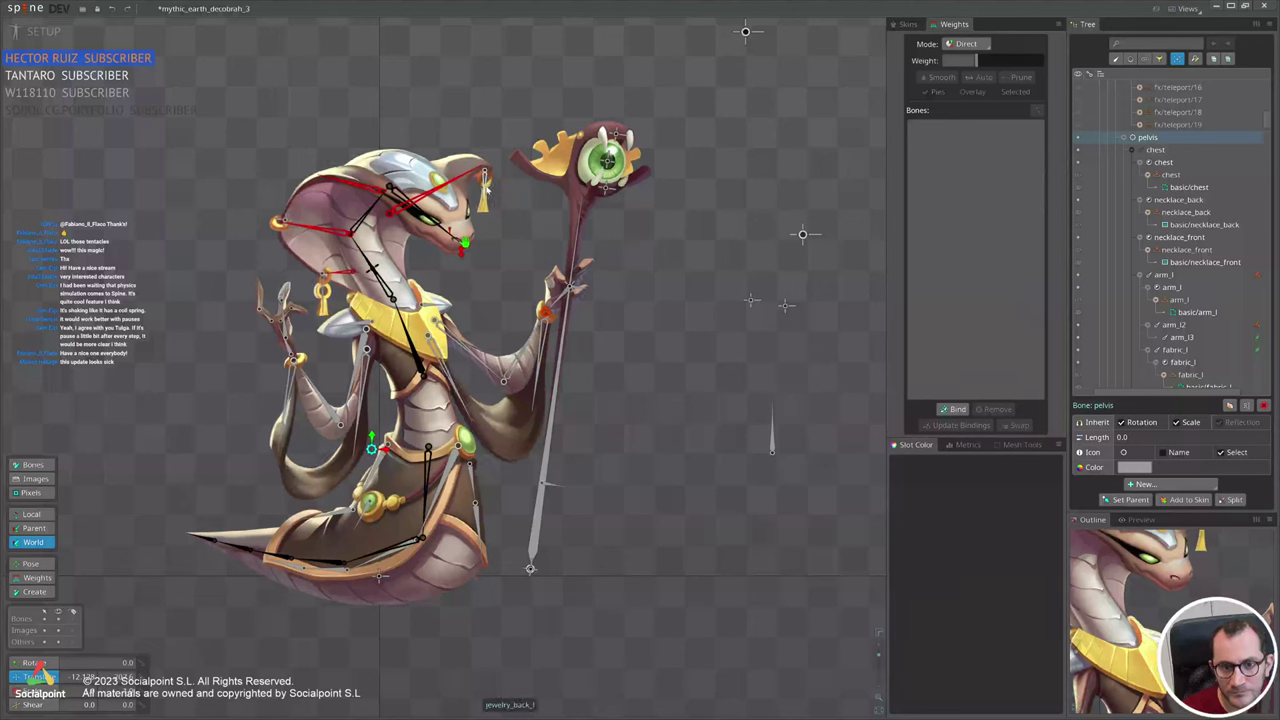
Move the pelvis to check the earring's swing, and set the jewelry_back_l constraint to inertia 87.82, strength 163.4 and damping 44.16.
left_click(486, 188)
left_click(1258, 330)
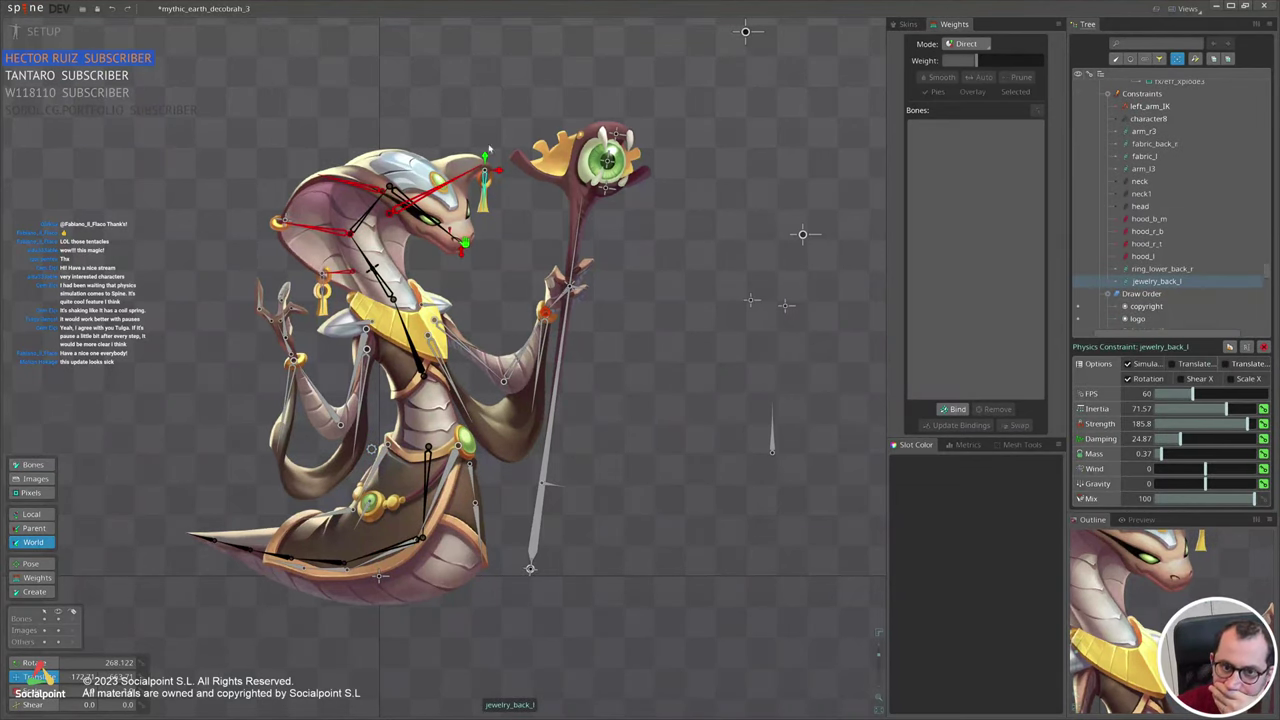
left_click(470, 178)
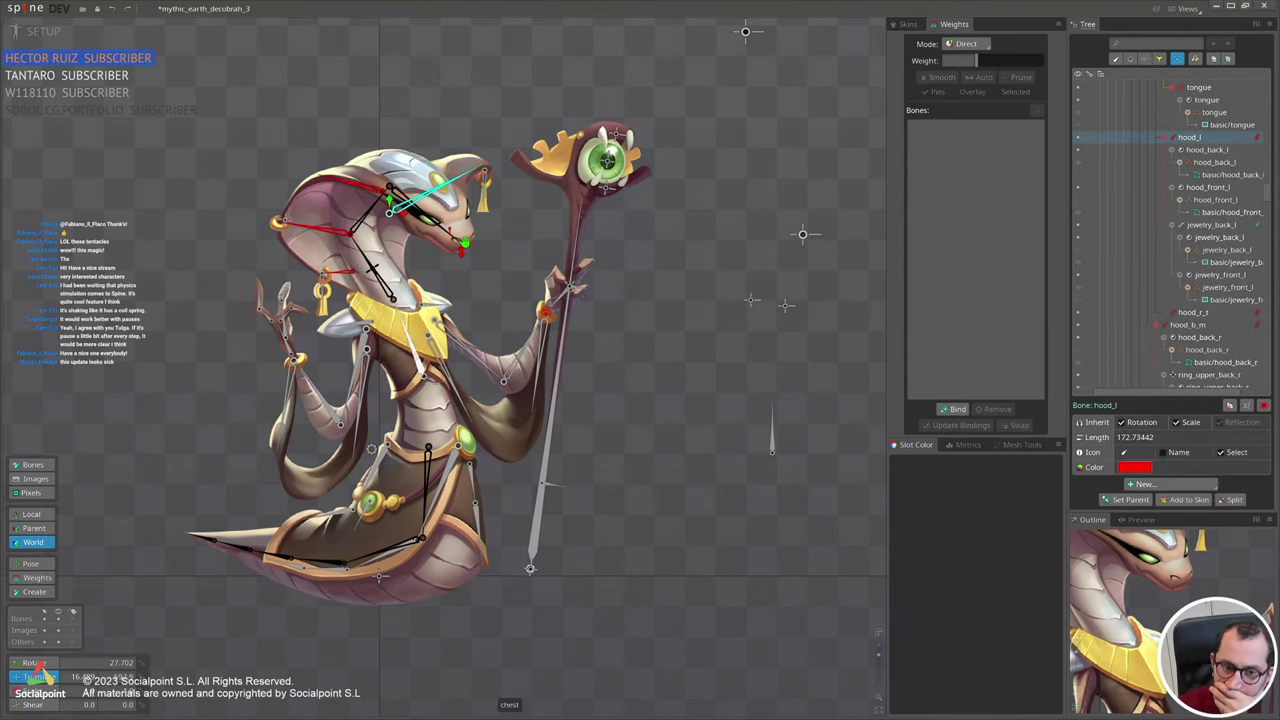
left_click_drag(372, 450, 339, 430)
left_click(453, 171)
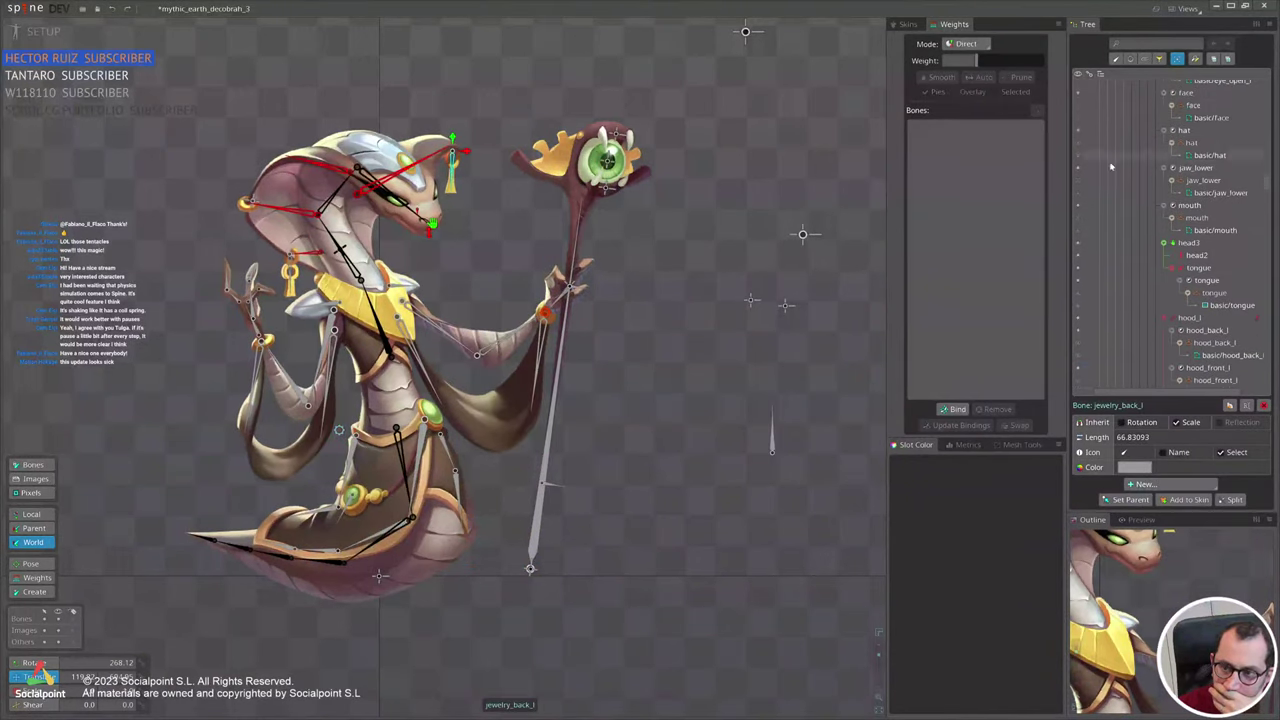
left_click(1257, 332)
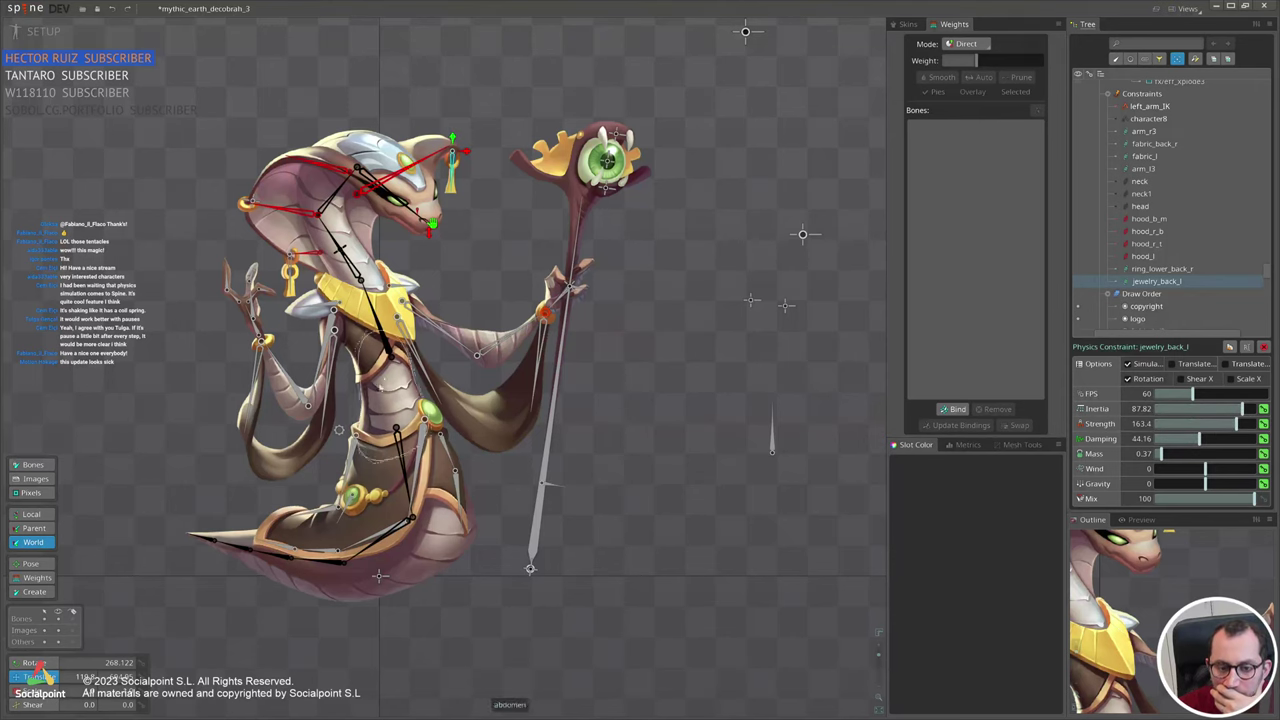
Move the pelvis around to test the jewelry_back_l physics on the whole character.
left_click_drag(339, 431, 449, 414)
scroll(608, 403, "down", 3)
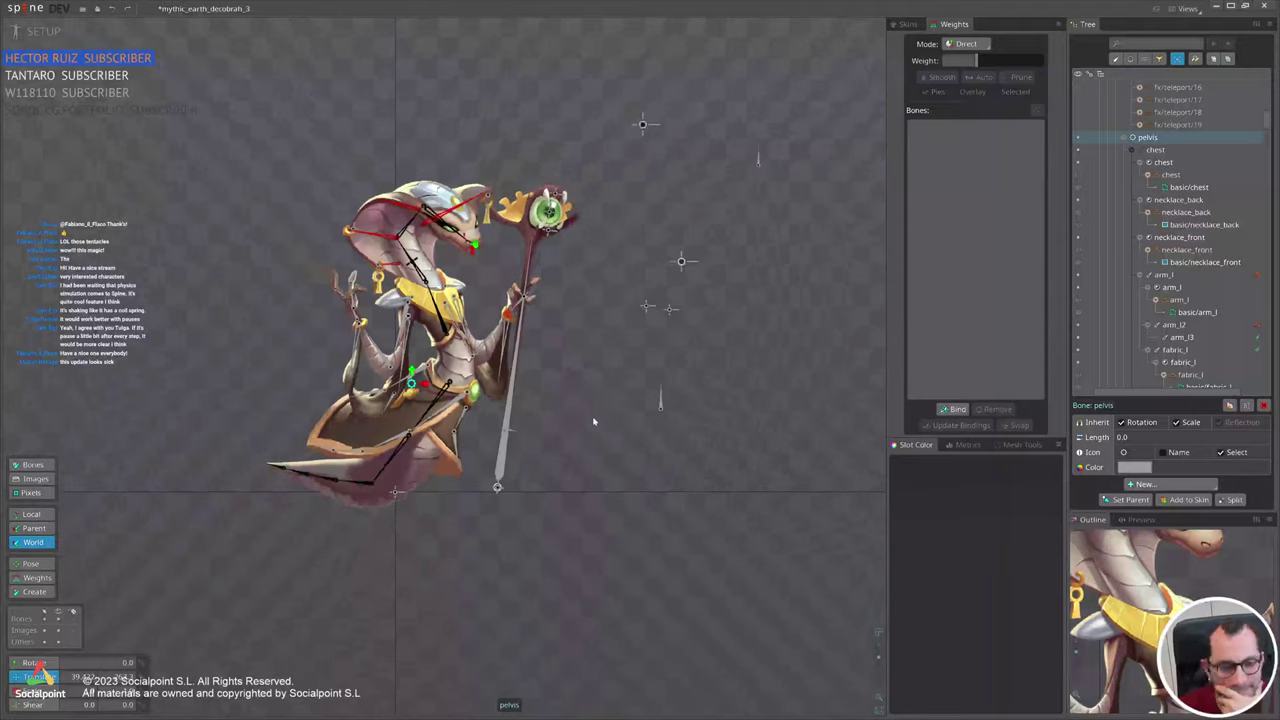
scroll(466, 500, "up", 3)
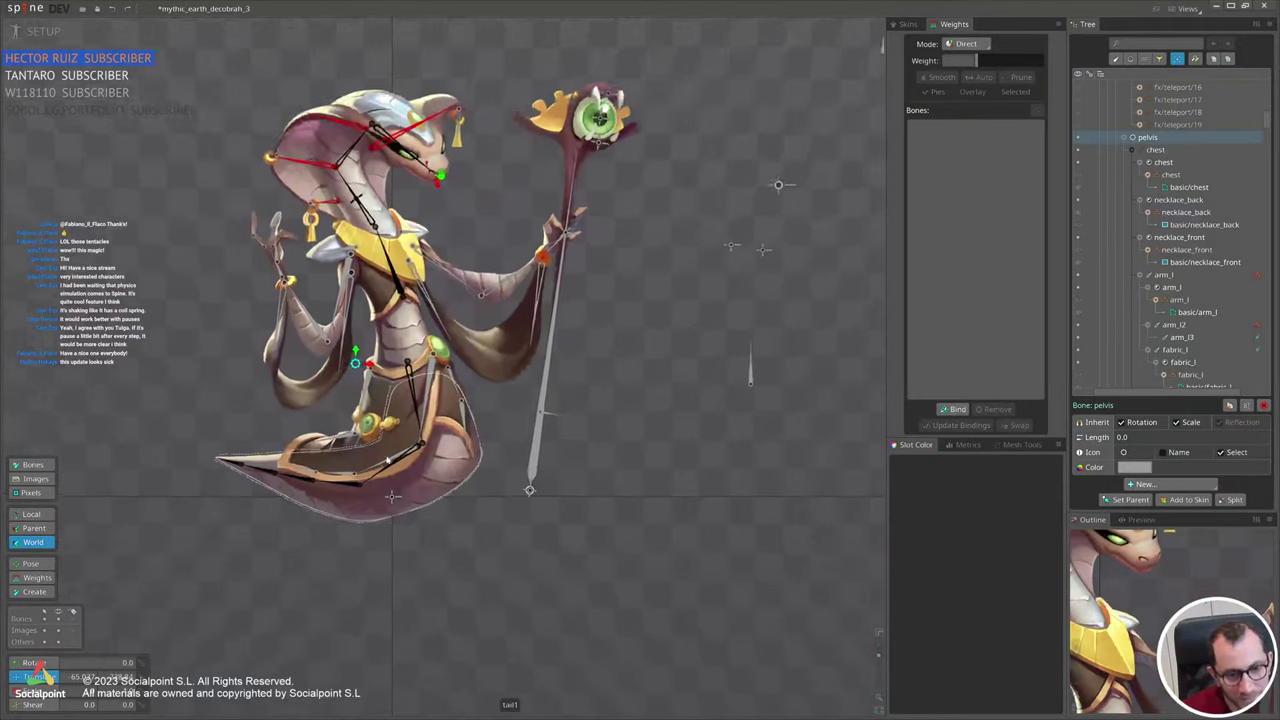
Add physics constraints to character3, character4, skirt2_r and skirt2_r2 with both translation axes, rotation, inertia 62.94 and strength 146.2.
left_click(386, 464)
scroll(415, 418, "up", 2)
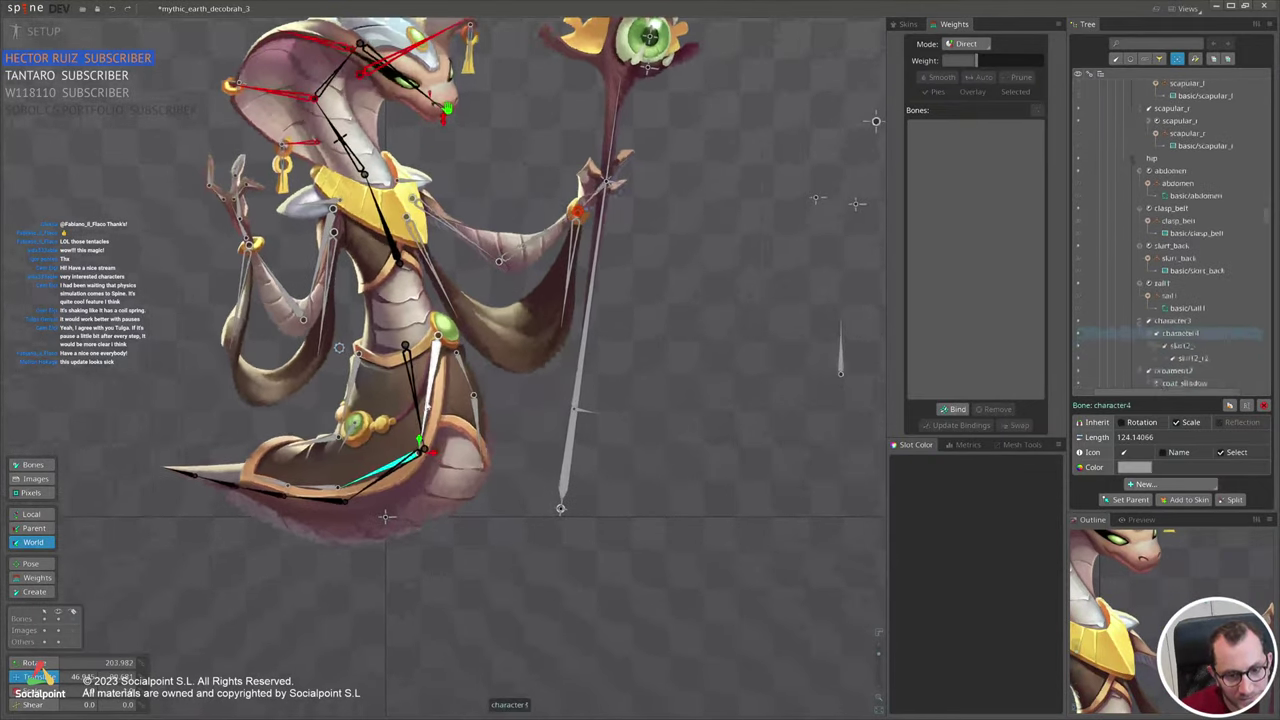
left_click(427, 419)
left_click(392, 466, "ctrl")
left_click(312, 487, "ctrl")
left_click(268, 482, "ctrl")
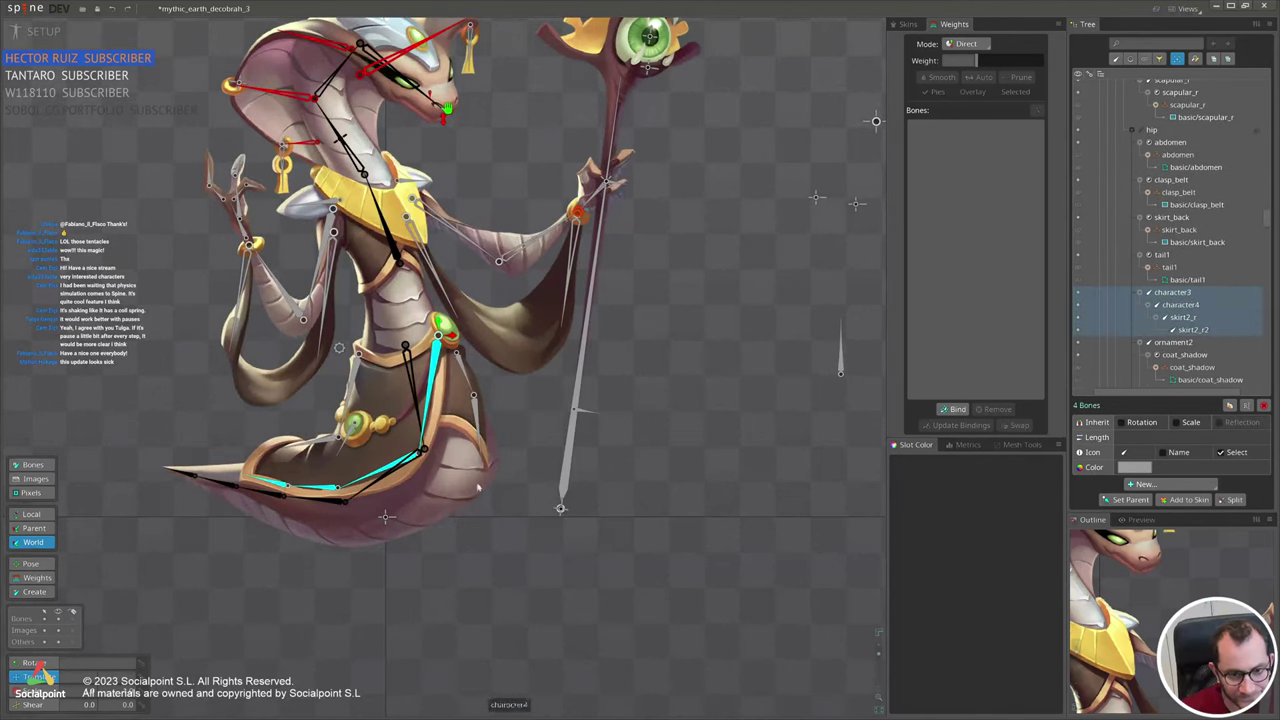
left_click(1192, 485)
left_click(1162, 526)
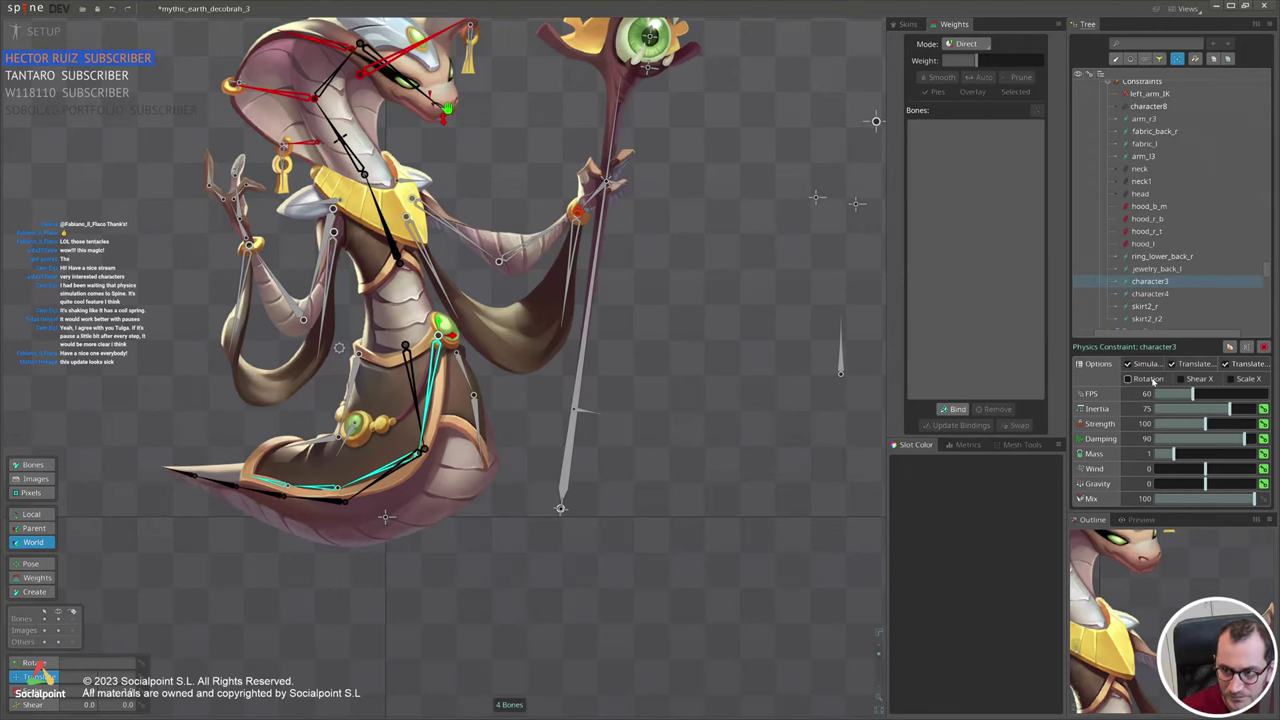
scroll(1158, 242, "down", 3)
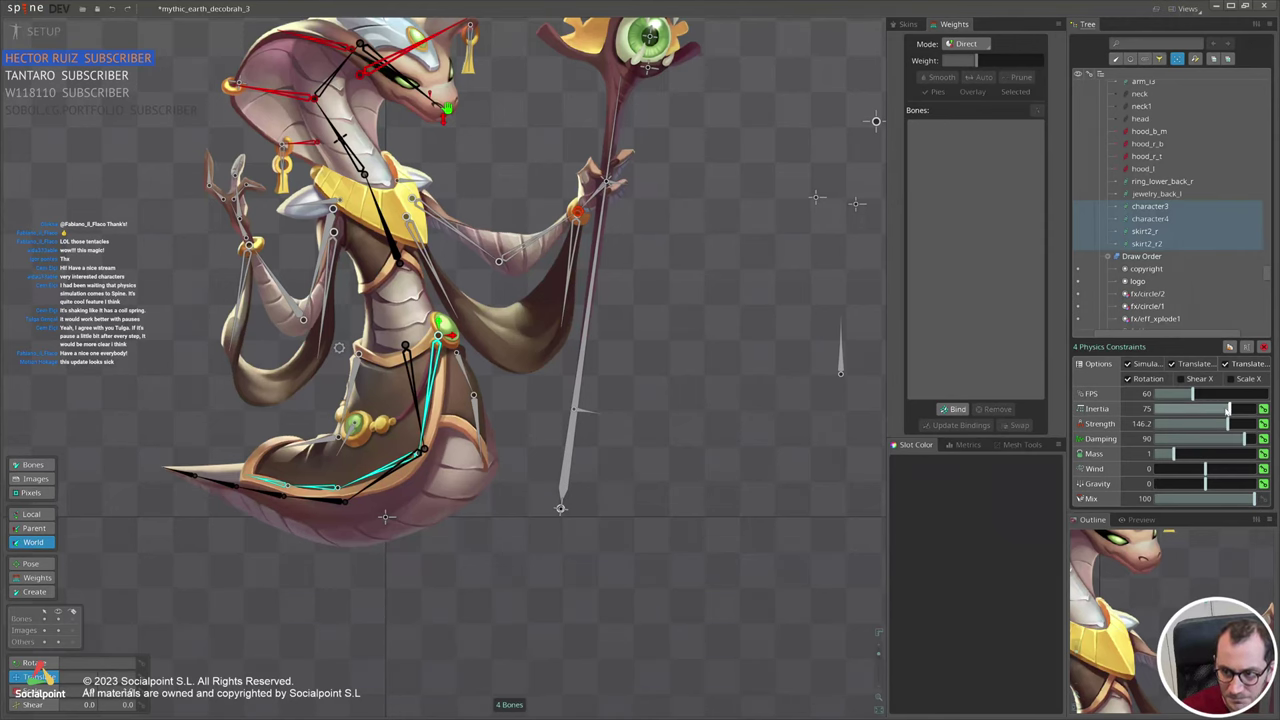
Test the skirt by moving the pelvis, and set its four physics constraints to strength 216.2, damping 40.61 and mass 0.47.
left_click(361, 377)
mouse_move(367, 383)
left_mouse_down()
mouse_move(376, 412)
mouse_move(383, 361)
mouse_move(385, 385)
left_mouse_up()
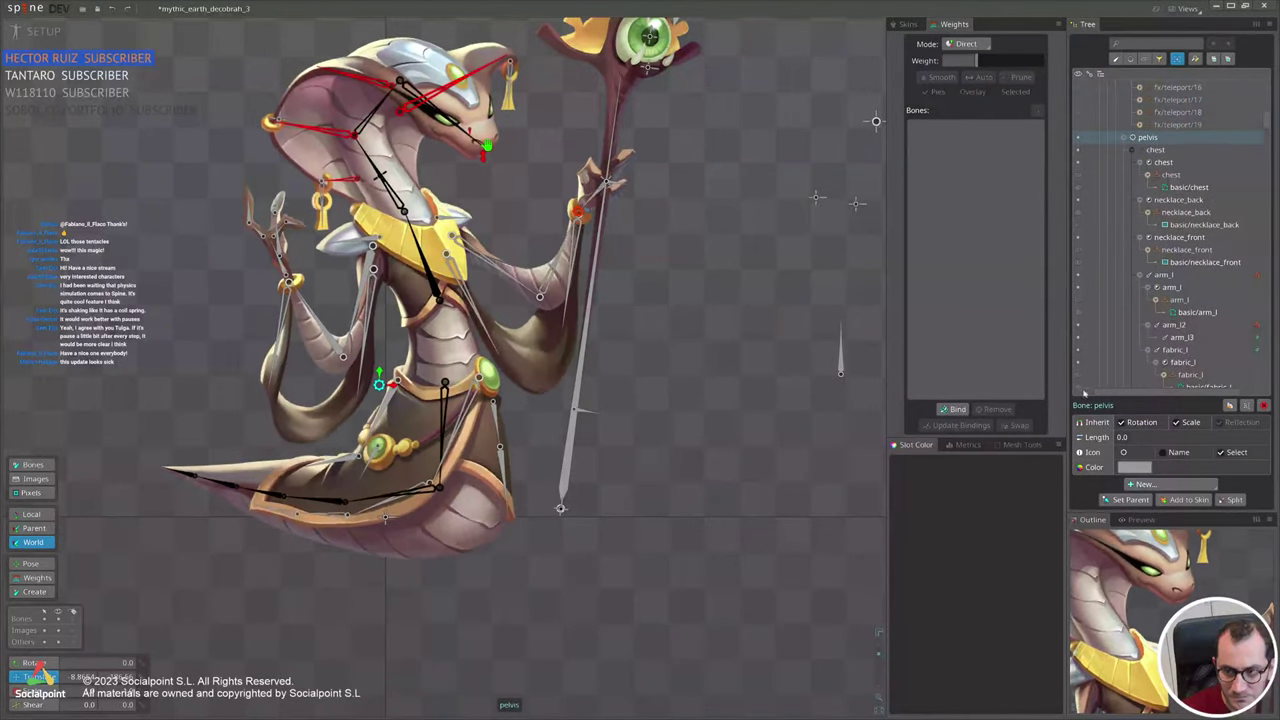
left_click(408, 471)
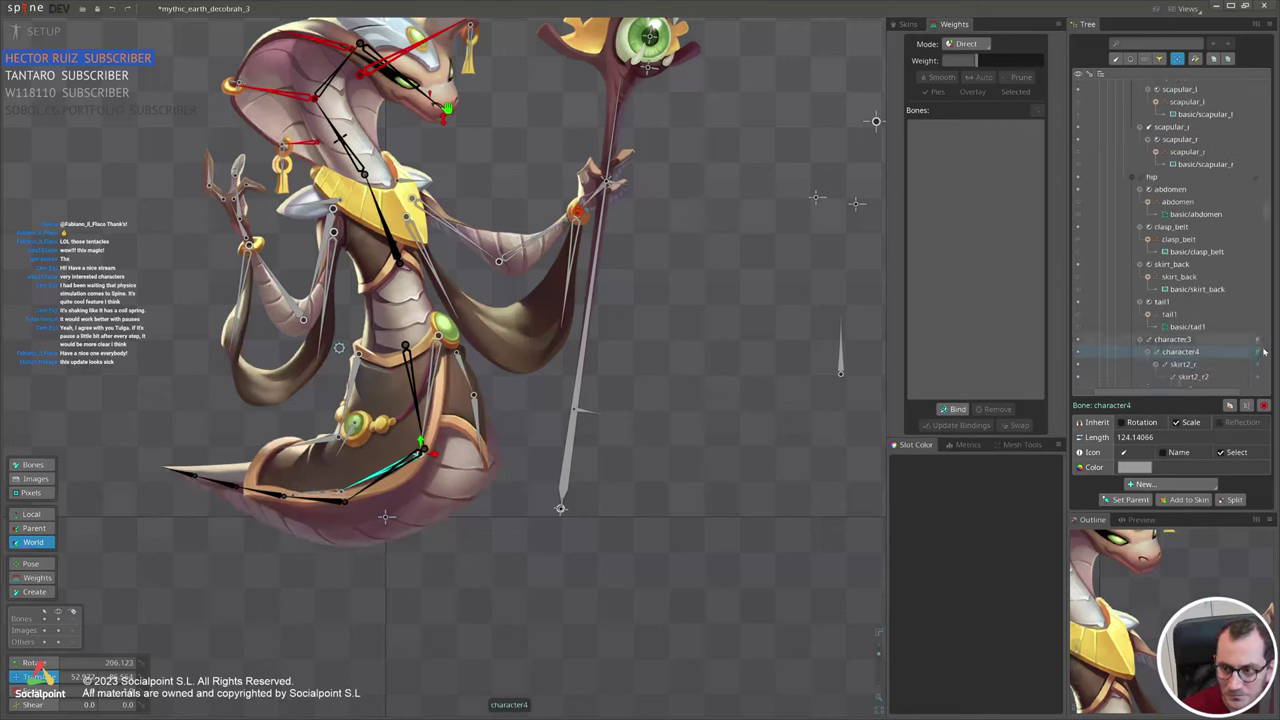
left_click(1257, 335)
scroll(1180, 255, "down", 1)
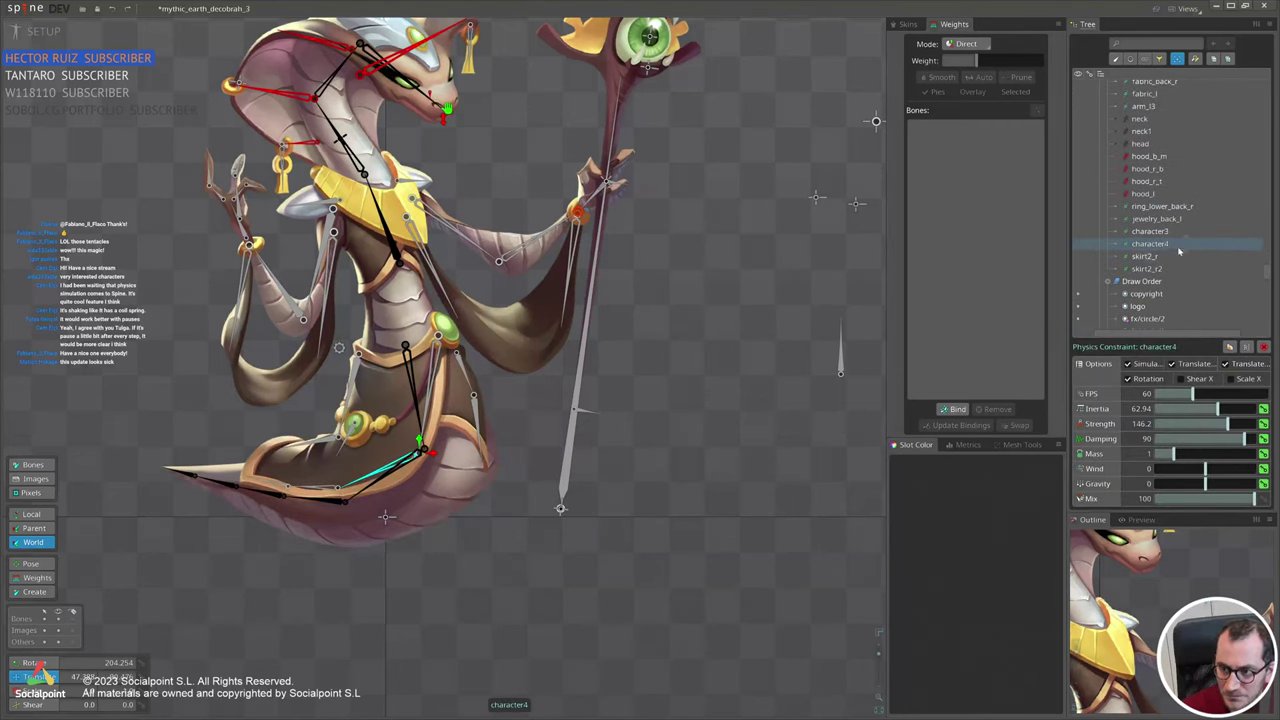
left_click(1172, 232)
left_click(1166, 269, "shift")
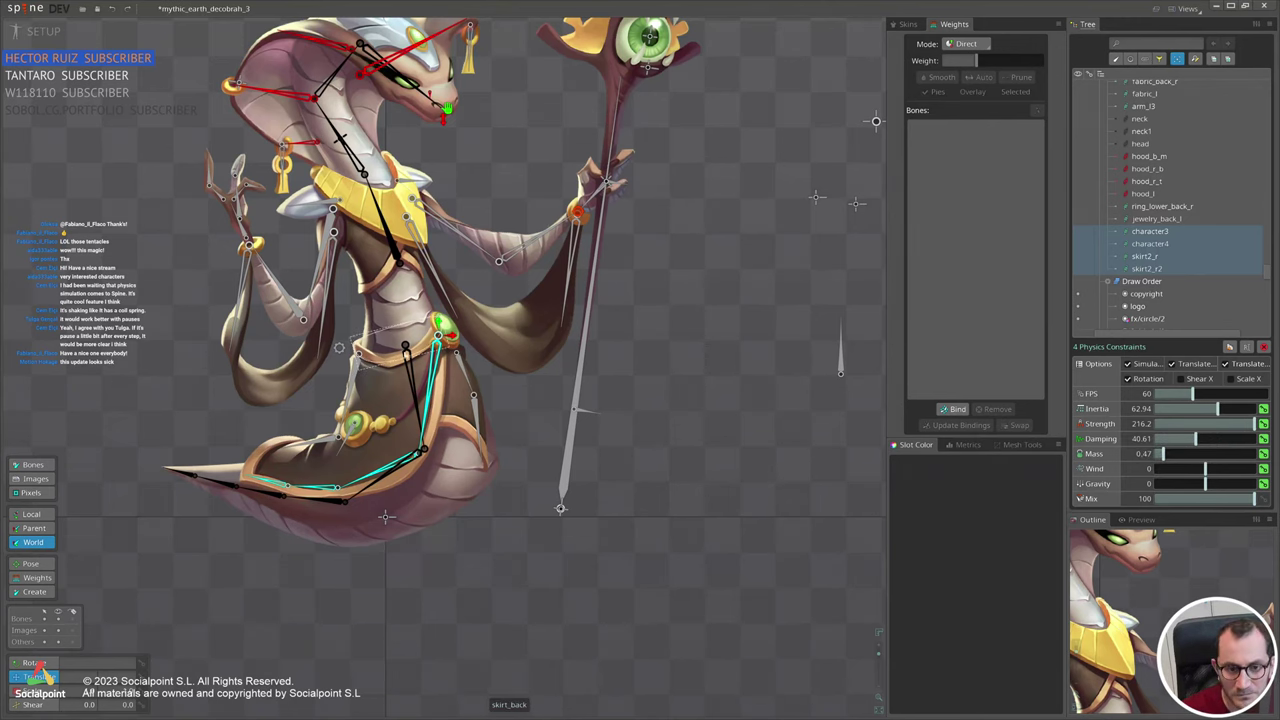
Move the pelvis in several directions to test the skirt physics together with the rest of the character.
left_click_drag(341, 349, 375, 357)
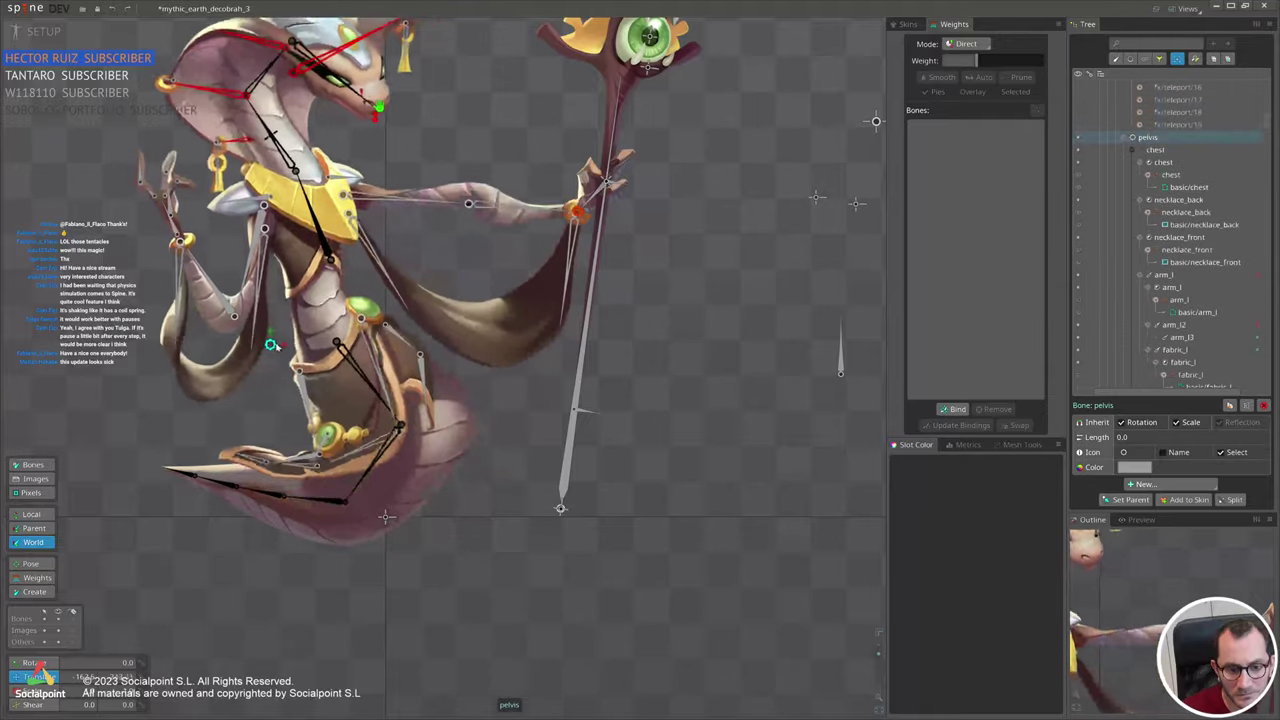
left_click_drag(381, 398, 345, 349)
scroll(407, 405, "down", 3)
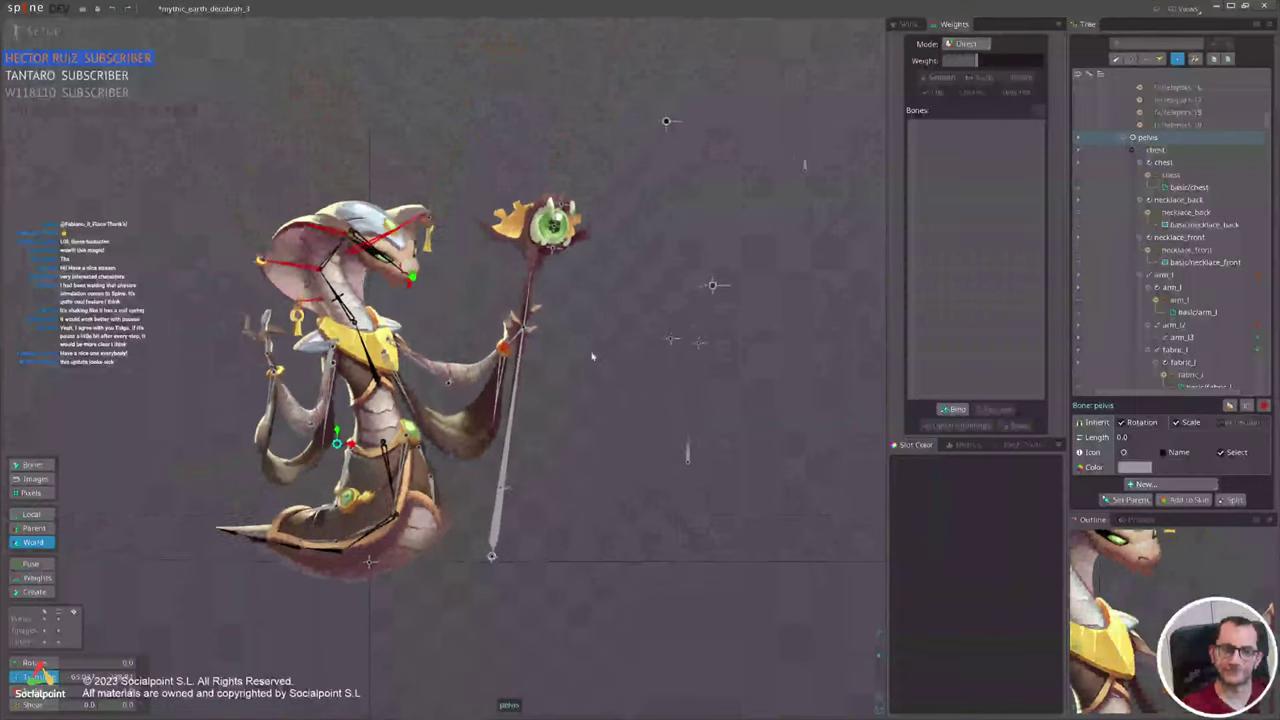
scroll(591, 300, "up", 2)
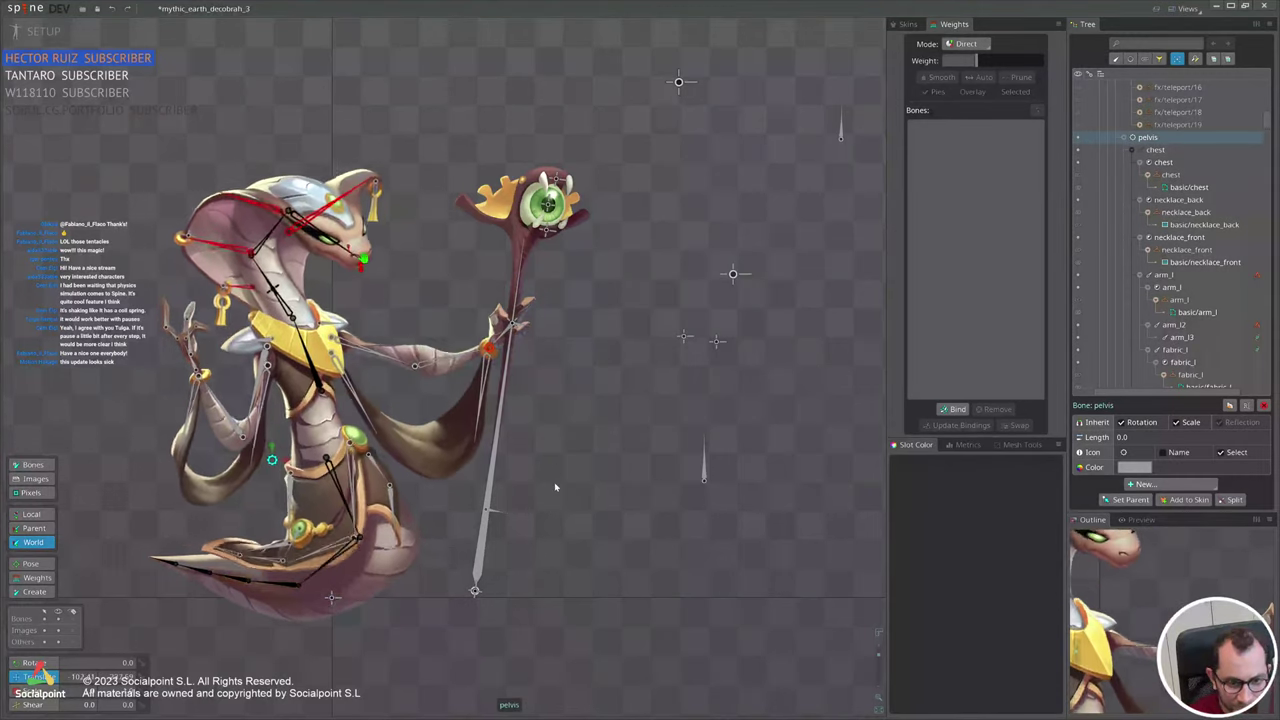
Shift the pelvis sideways and vertically to check how the skirt follows, and examine the skirt up close.
left_click_drag(556, 487, 619, 490)
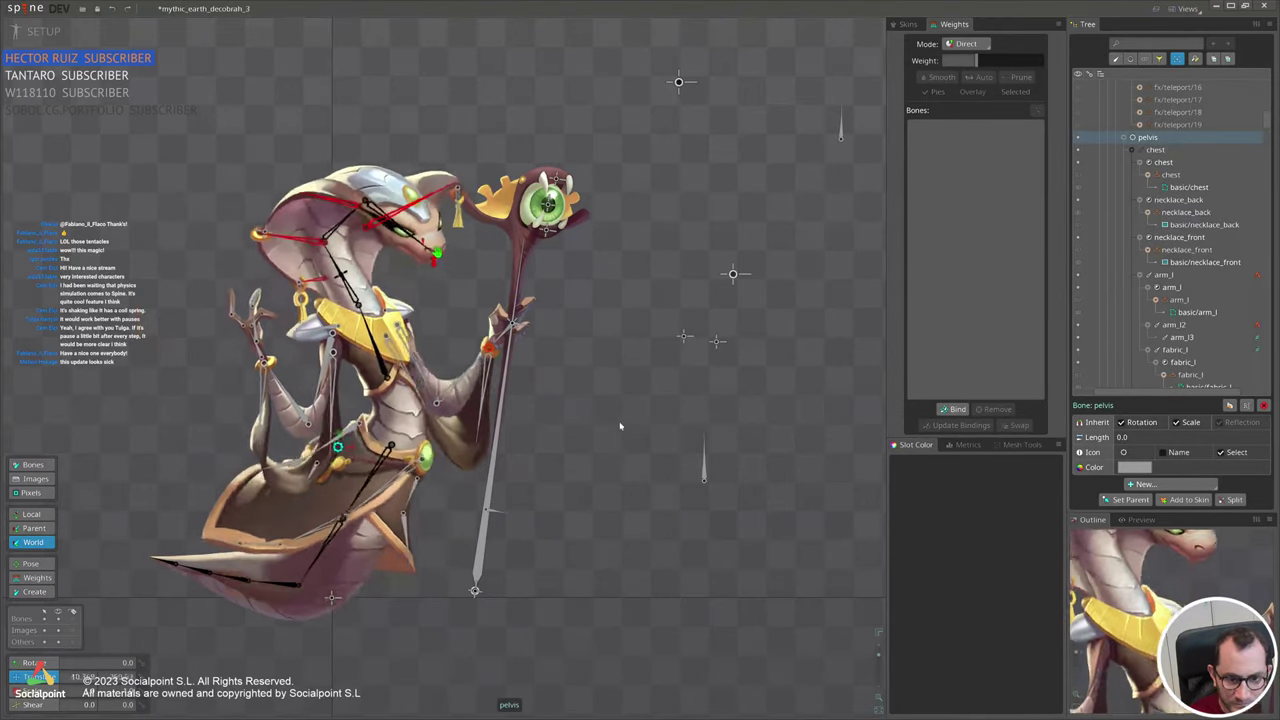
mouse_move(620, 426)
left_mouse_down()
mouse_move(606, 463)
mouse_move(618, 442)
left_mouse_up()
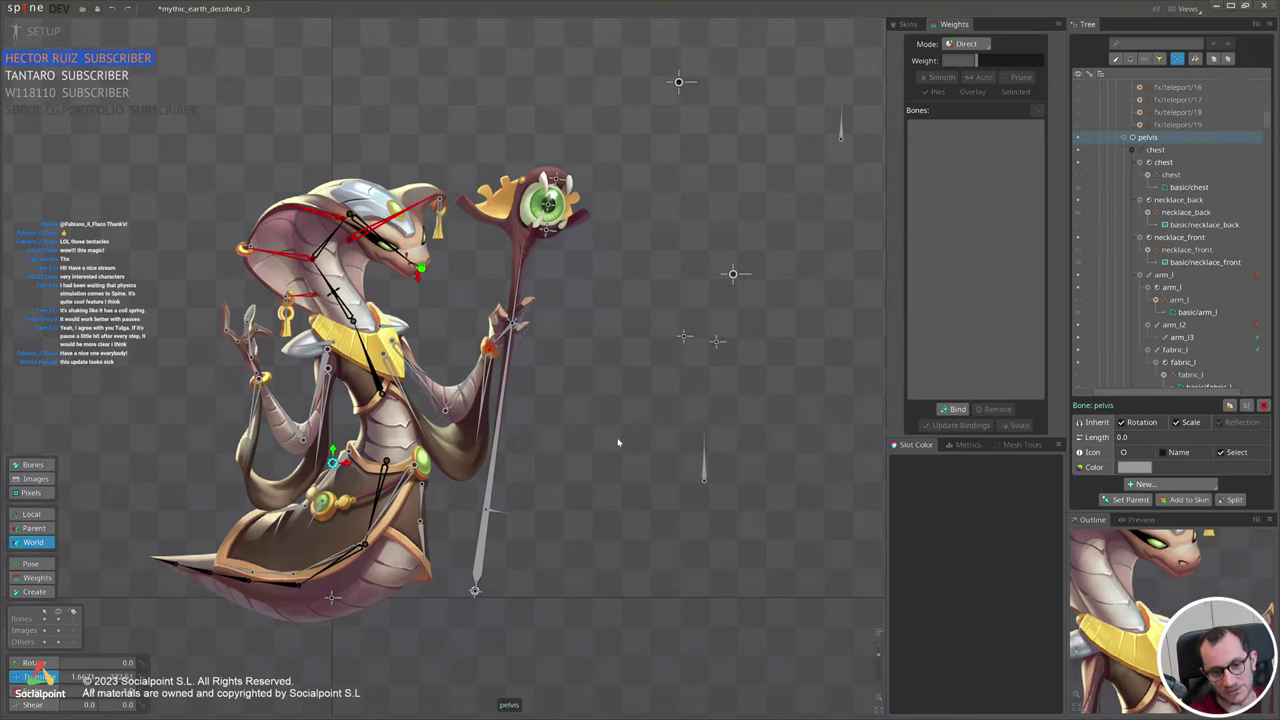
scroll(340, 558, "up", 2)
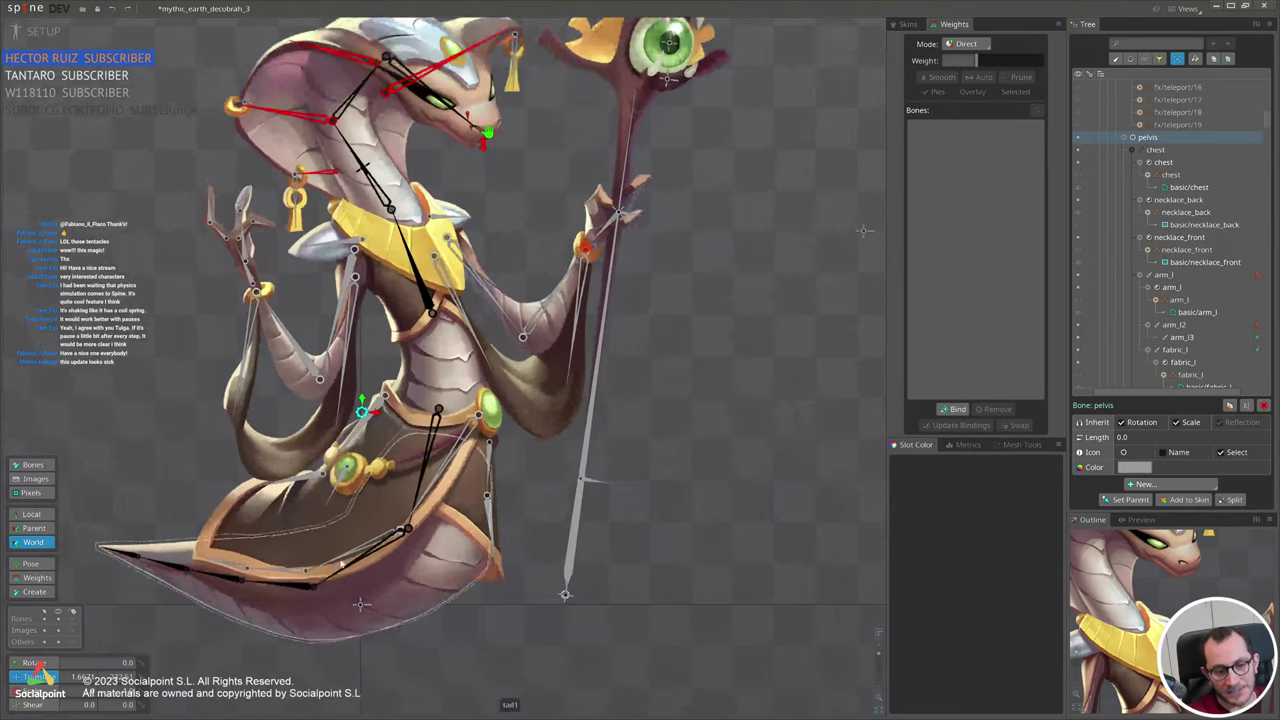
scroll(343, 559, "down", 2)
scroll(347, 556, "up", 2)
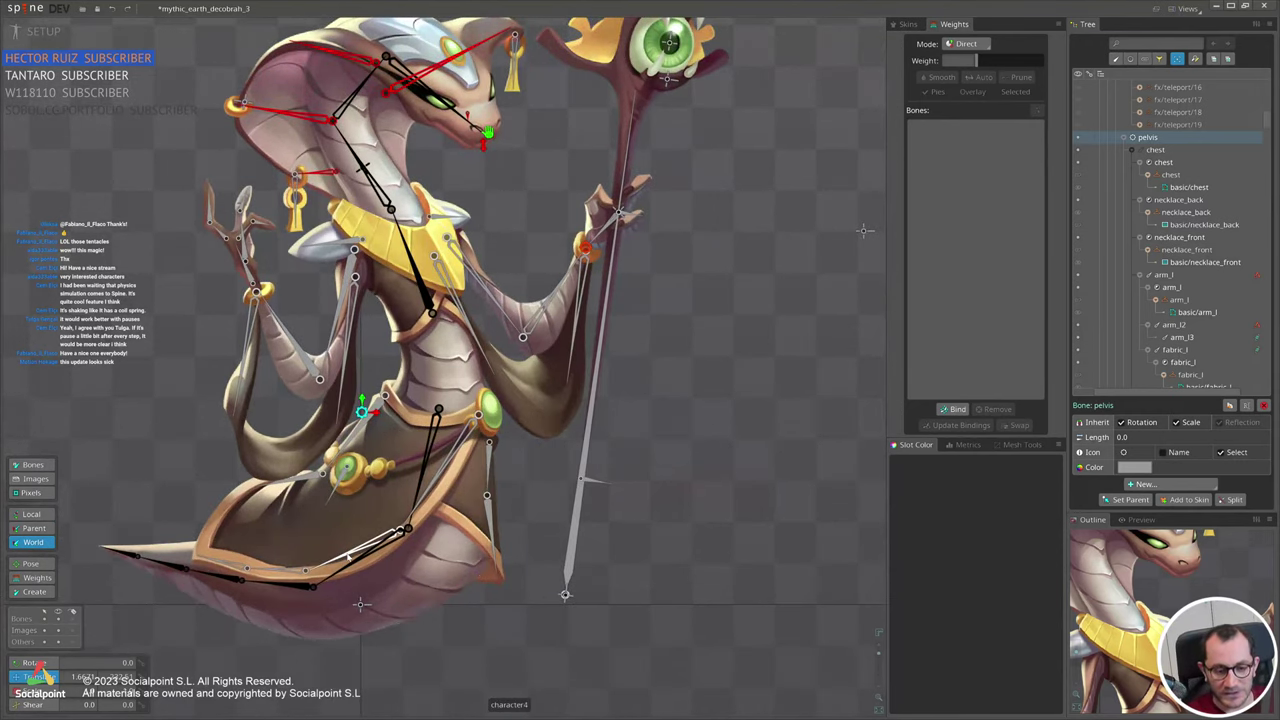
Try rotating the character3 bone to swing the whole skirt flap up over the tail, and undo the rotation.
left_click(352, 550)
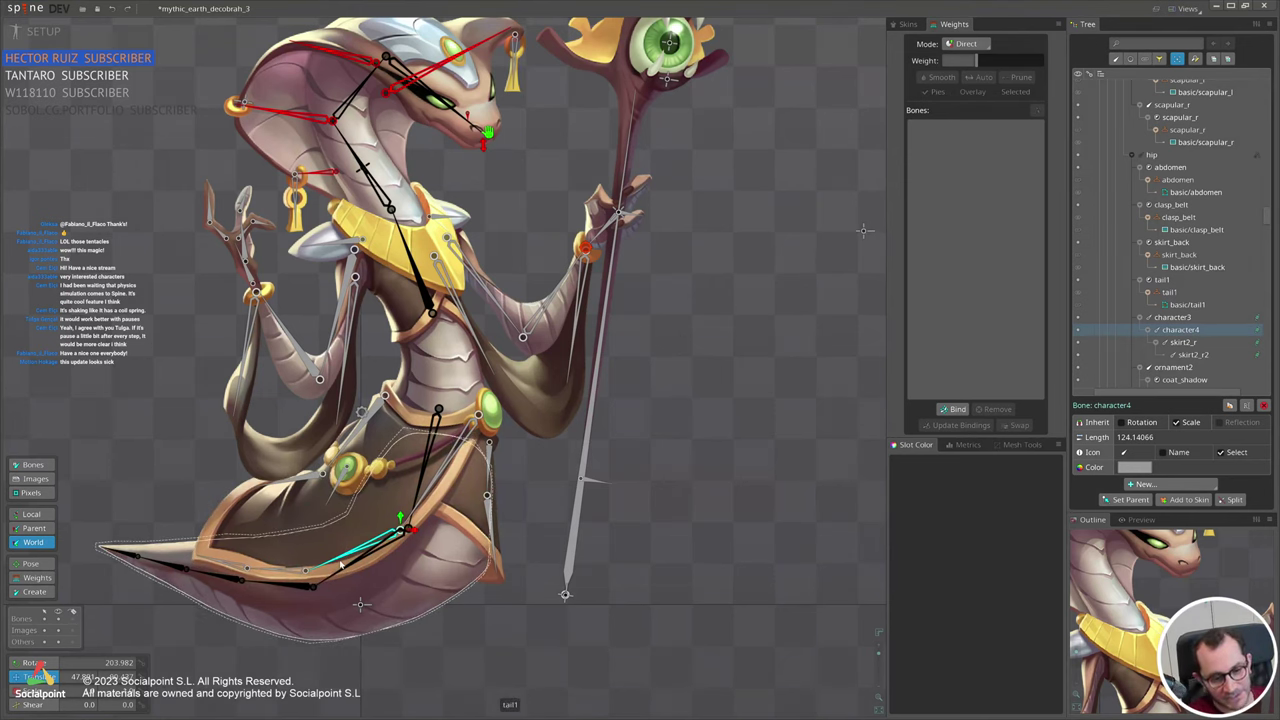
left_click(440, 476)
key("c")
left_click_drag(668, 500, 609, 618)
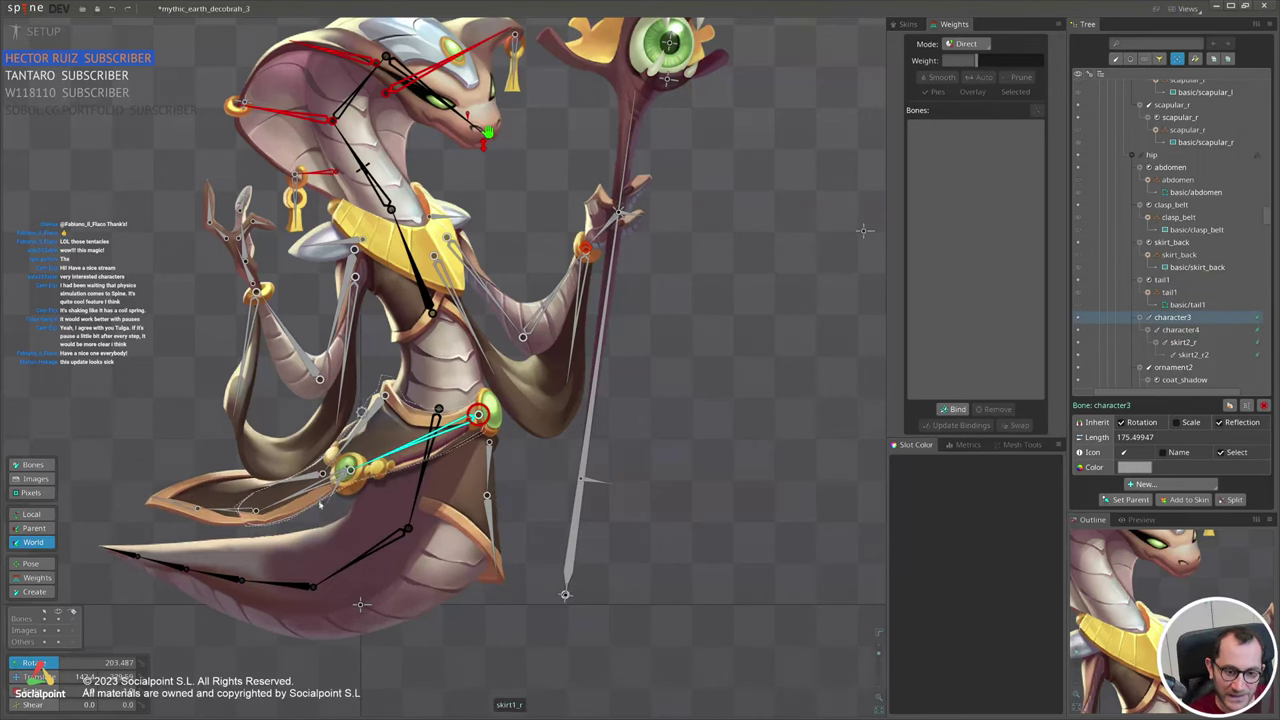
key("ctrl")
key("ctrl")
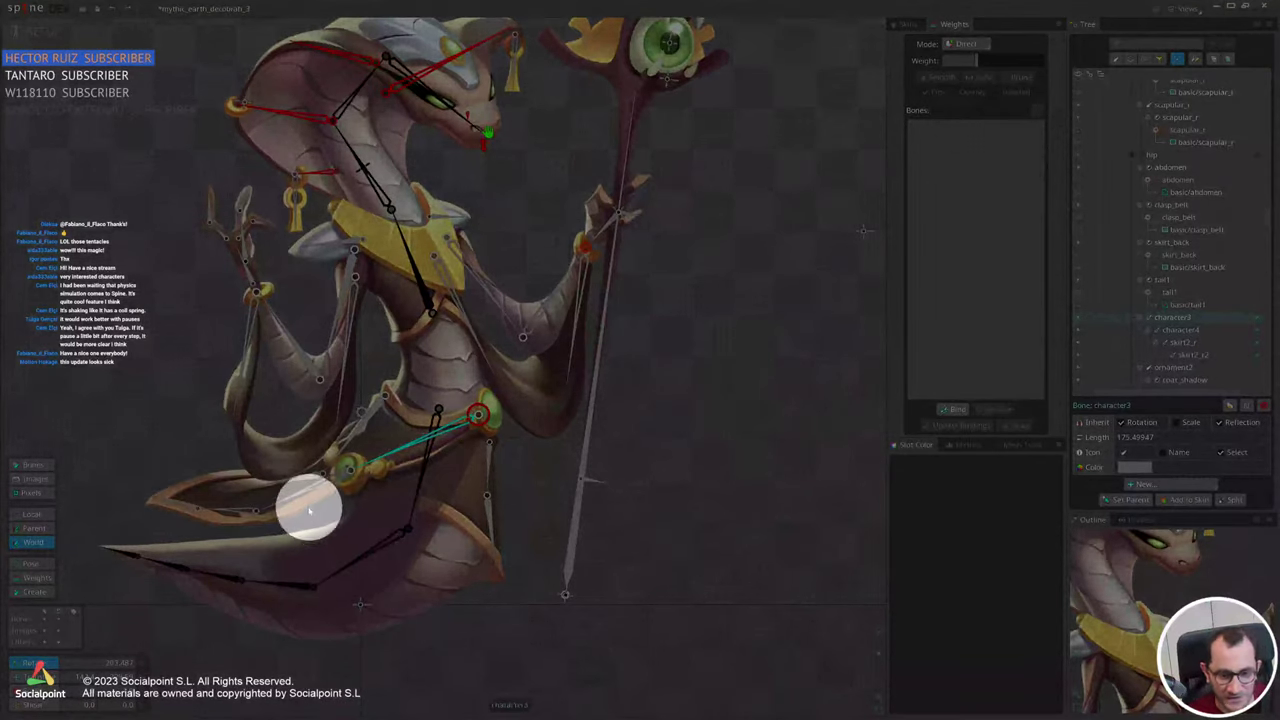
left_click_drag(309, 510, 348, 565)
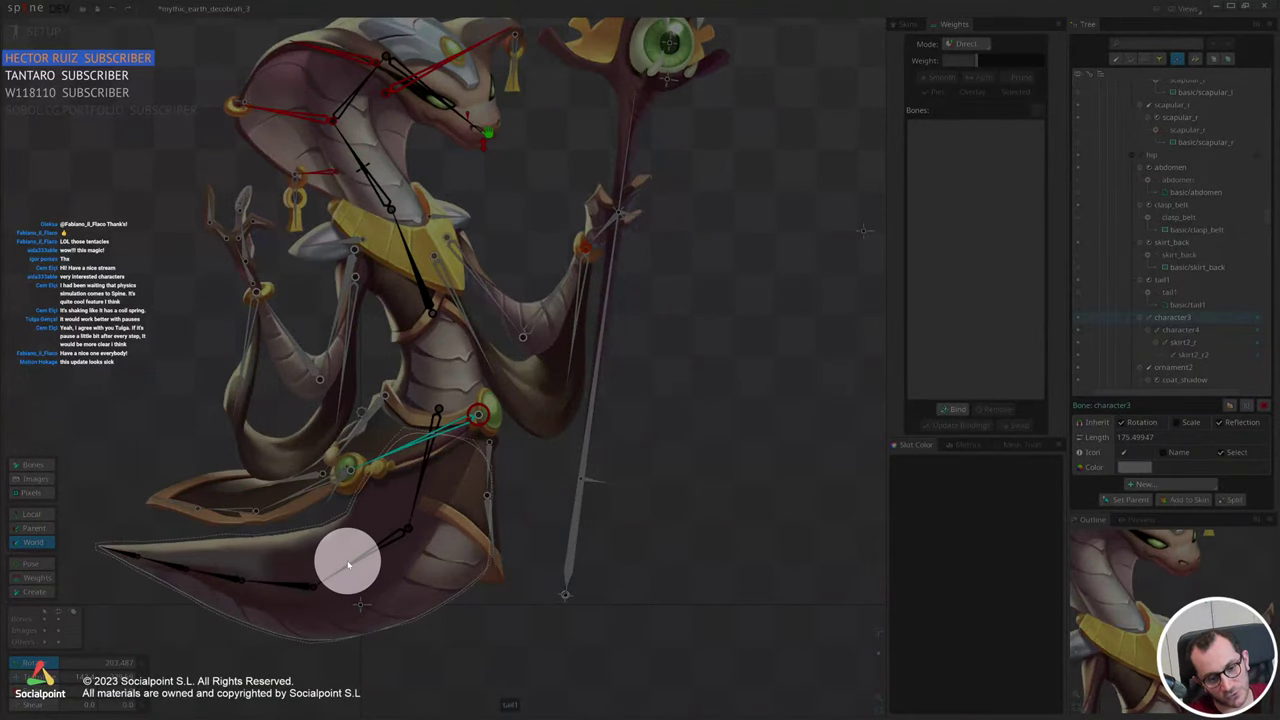
left_click_drag(646, 540, 617, 506)
key("ctrl+z")
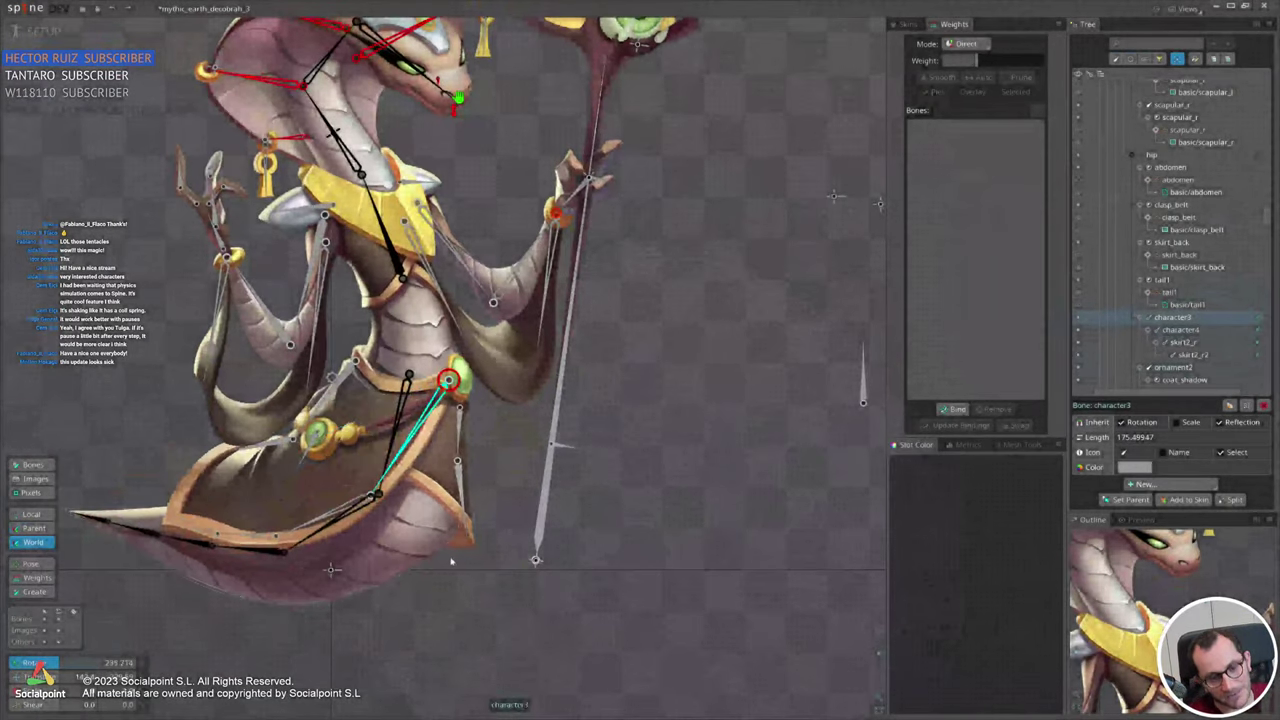
Add character4, skirt2_r and skirt2_r2 to the character3 selection and rotate the four skirt bones together to test the bend.
left_click(338, 515, "ctrl")
left_click(248, 535, "ctrl")
left_click(200, 529, "ctrl")
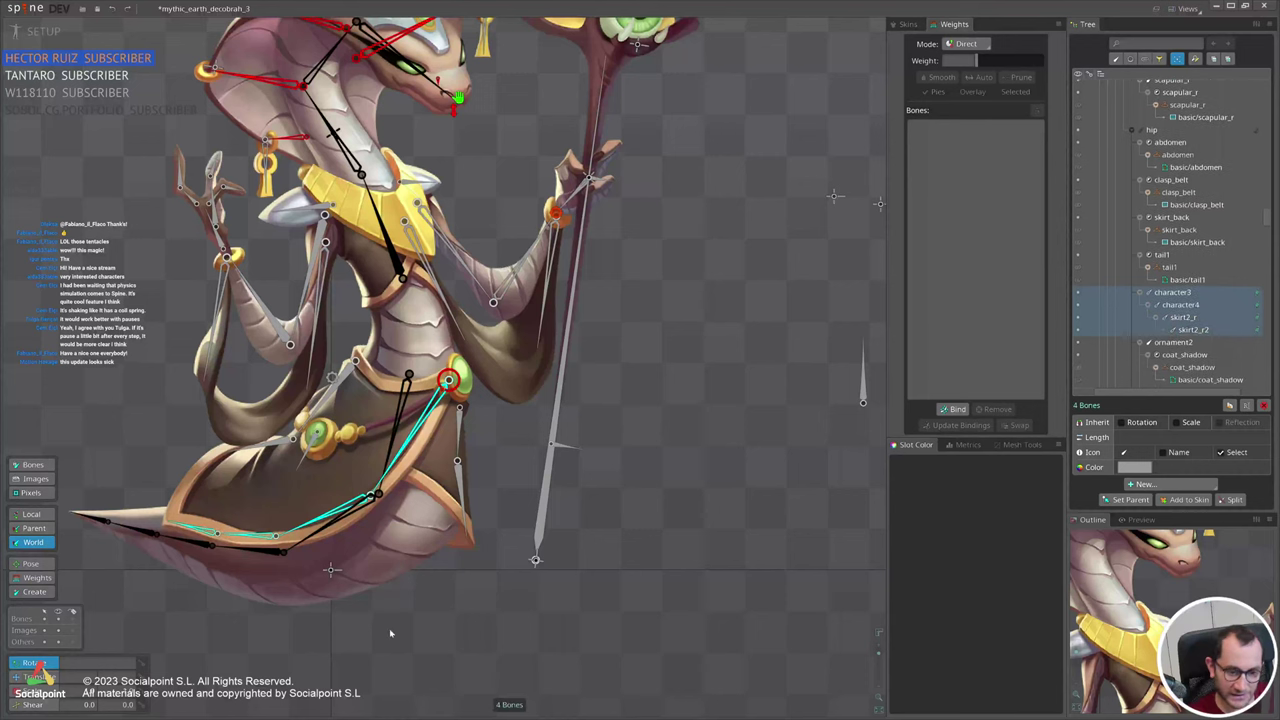
left_click_drag(391, 634, 286, 636)
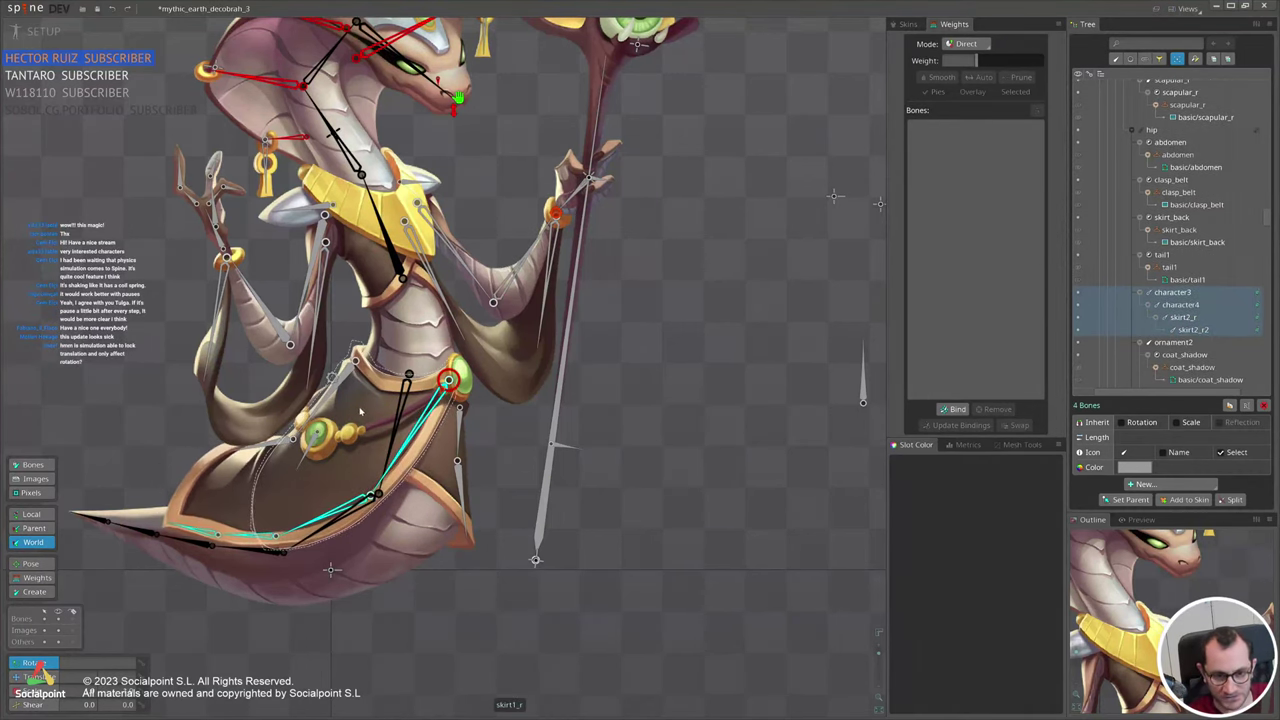
Translate the pelvis to test the skirt on the whole character, and undo the move.
key("v")
left_click_drag(332, 378, 283, 410)
scroll(388, 484, "down", 3)
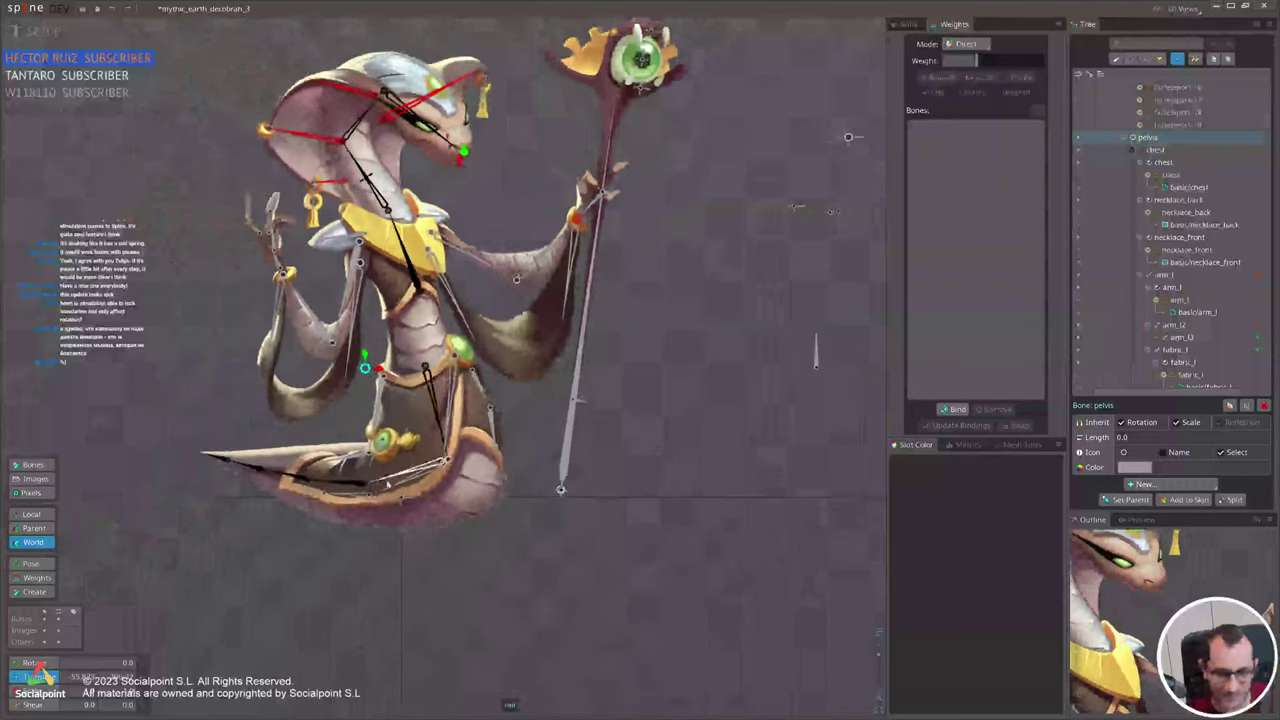
key("ctrl+z")
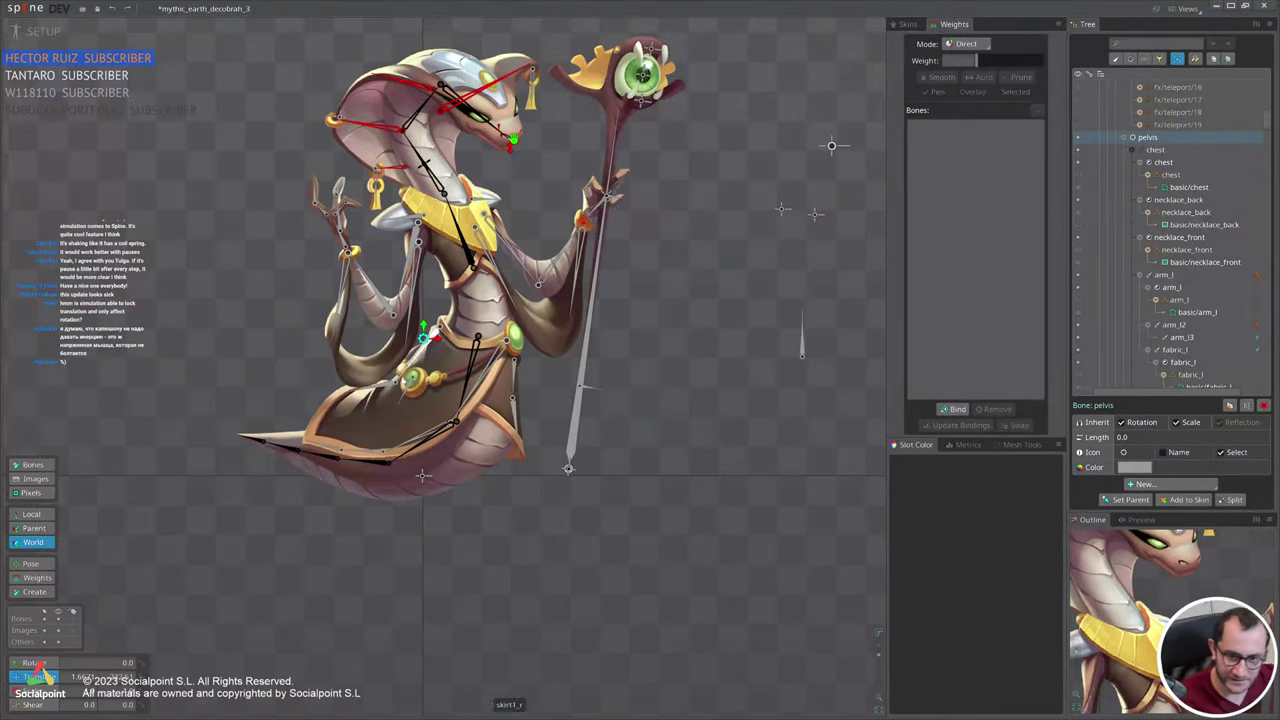
Add a physics constraint to ornament2 with both translation axes, rotation, strength 222.3 and damping 68.02, and lower its inertia.
left_click(409, 382)
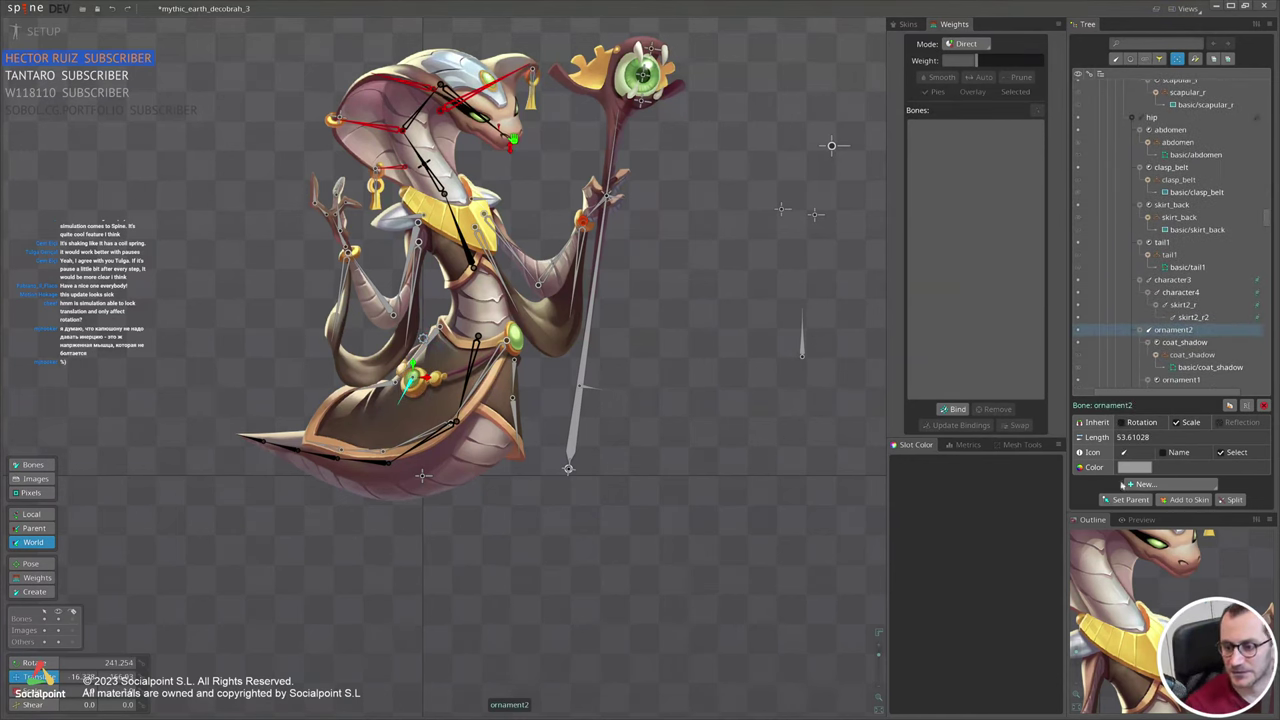
left_click(1164, 484)
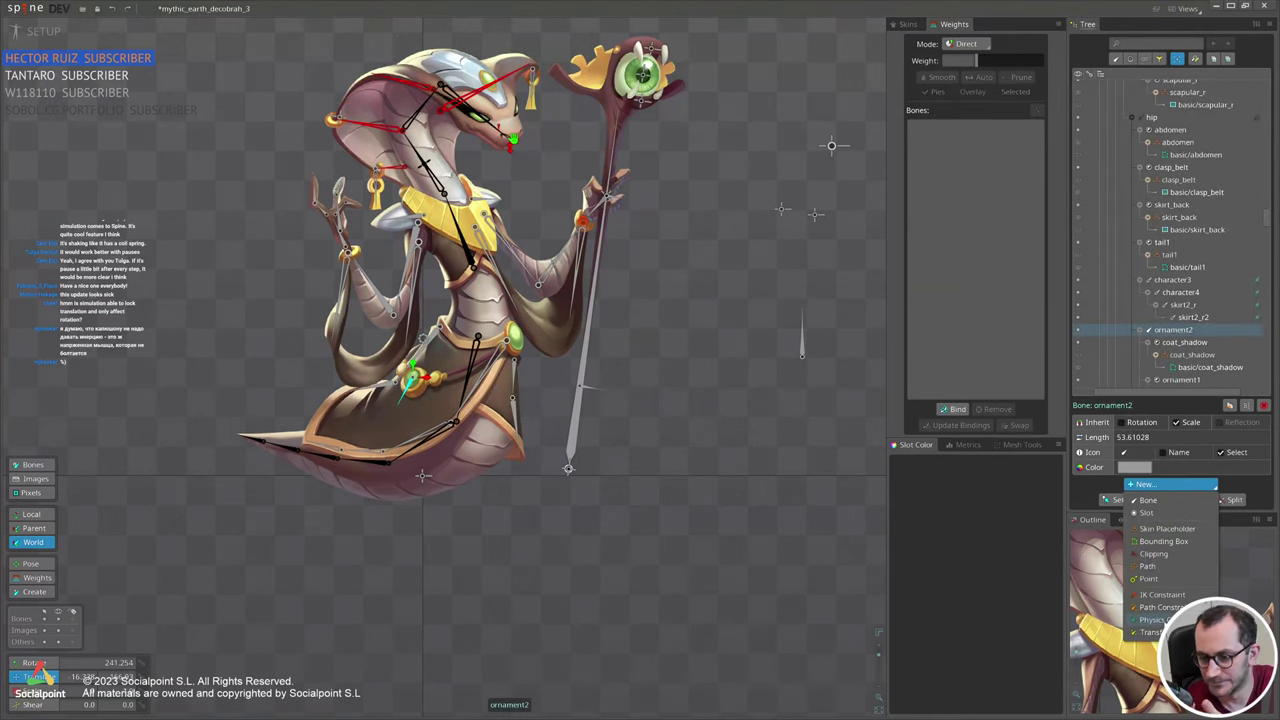
left_click(1155, 620)
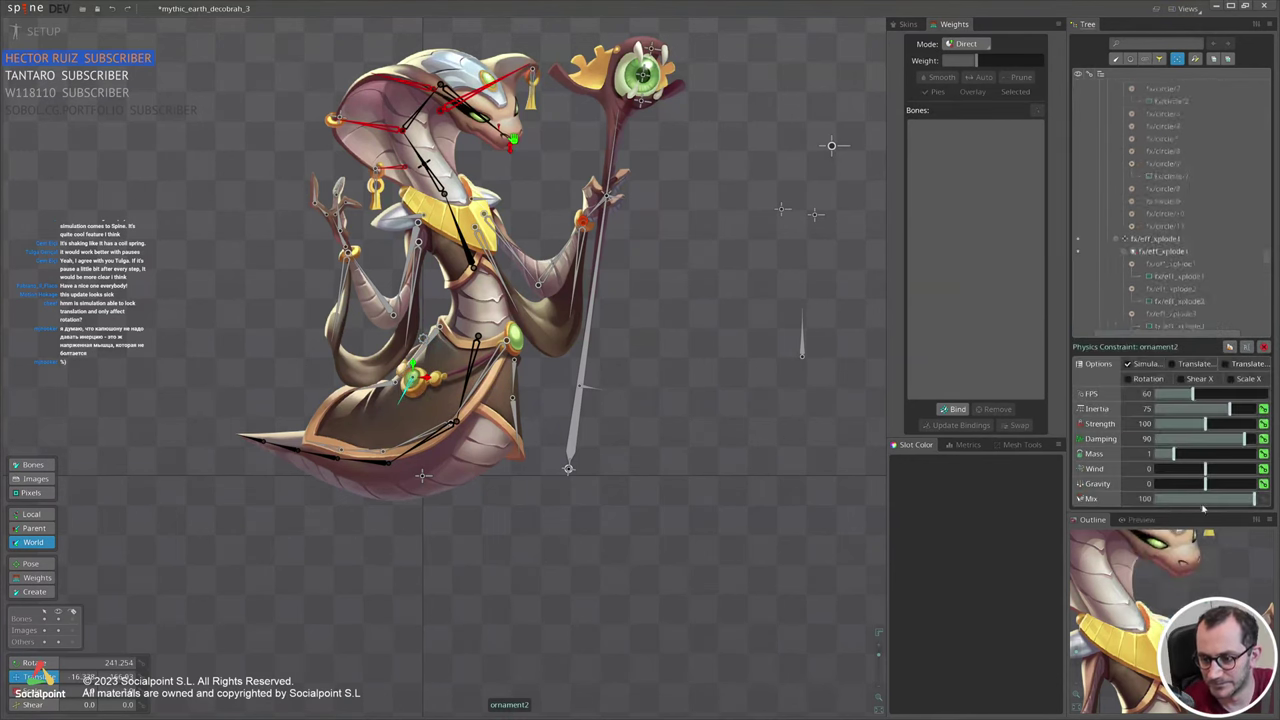
left_click(1209, 367)
left_click(1227, 364)
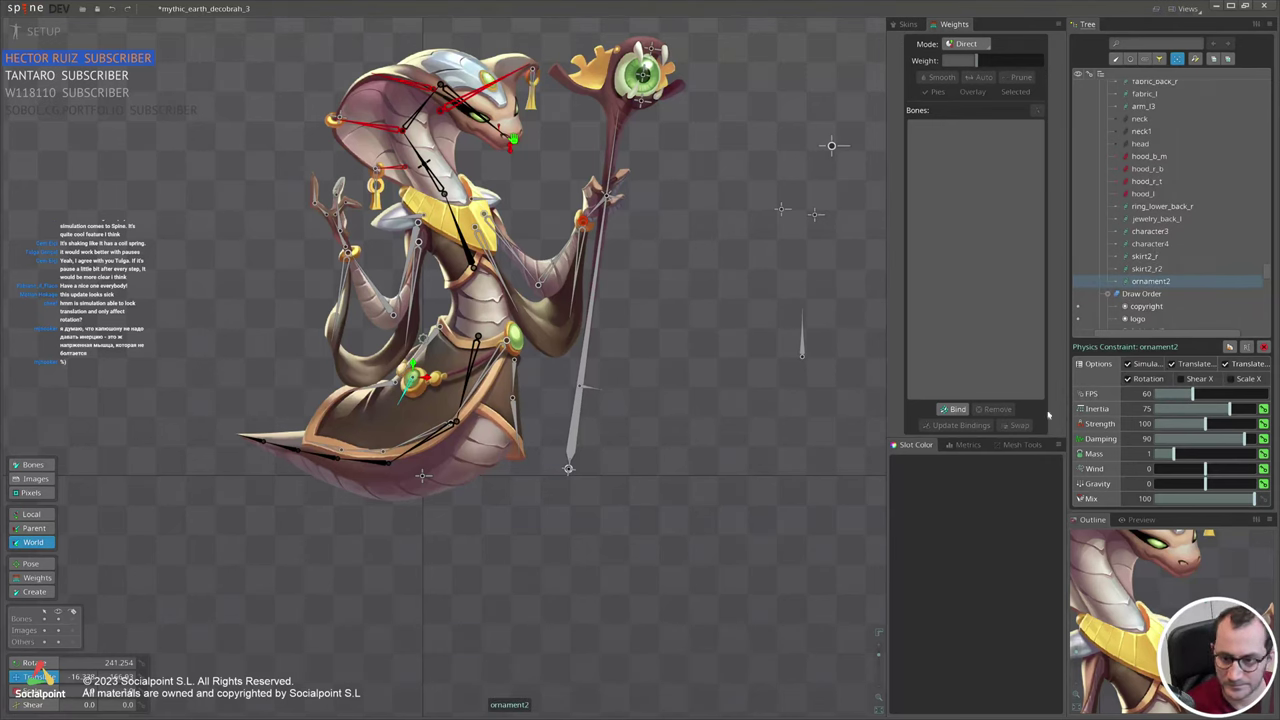
left_click(1222, 443)
left_click_drag(1222, 426, 1265, 427)
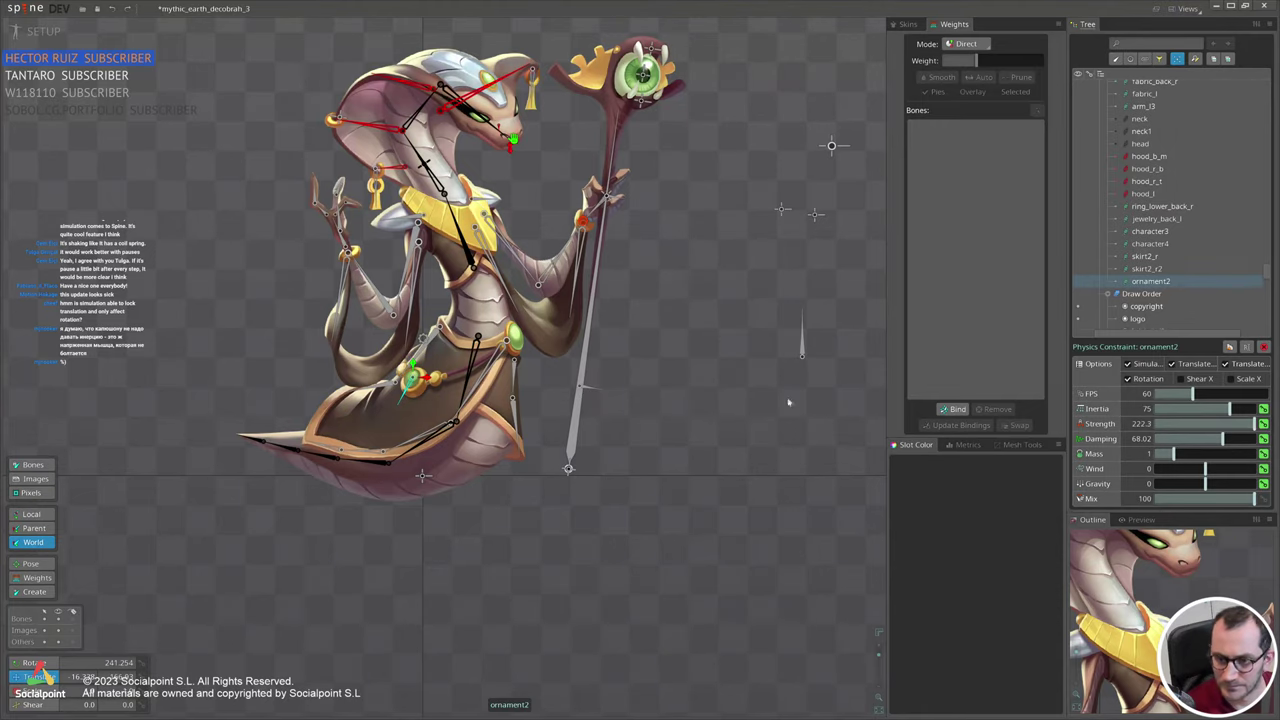
left_click(1215, 411)
Move the pelvis in several directions to test the ornament2 physics together with the whole character.
left_click_drag(423, 339, 349, 346)
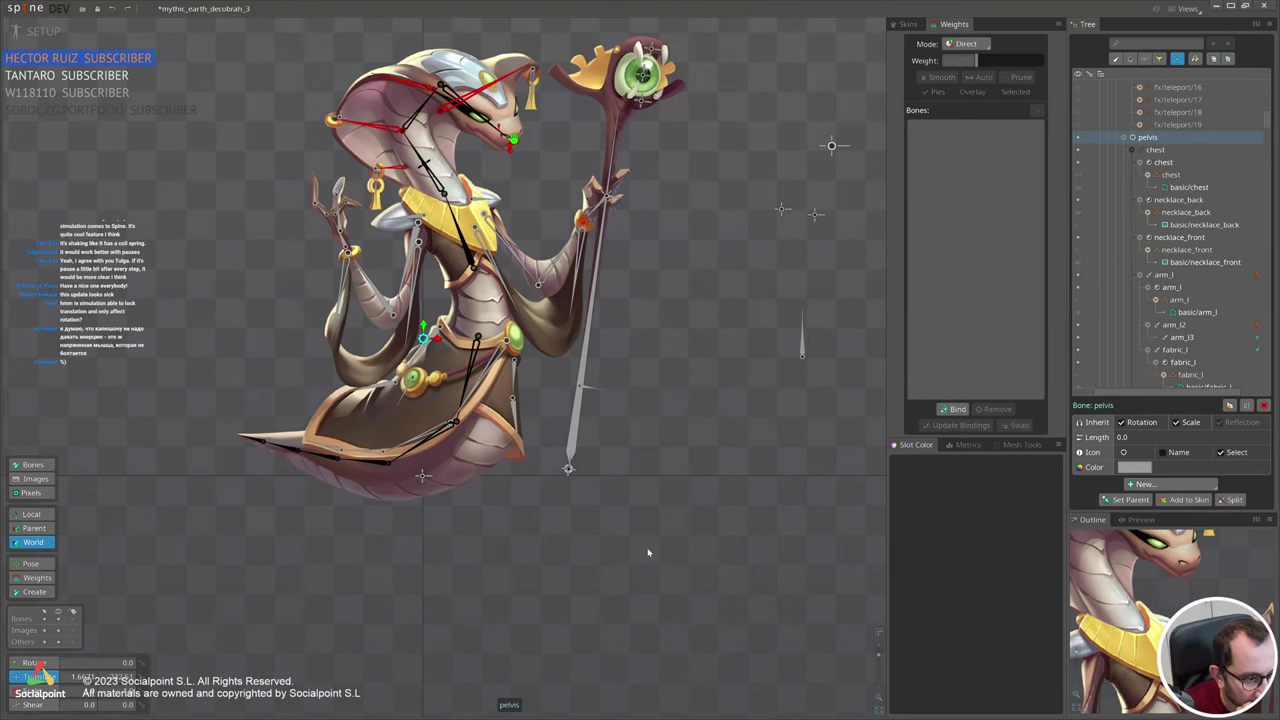
scroll(684, 520, "down", 1)
left_click_drag(684, 518, 626, 549)
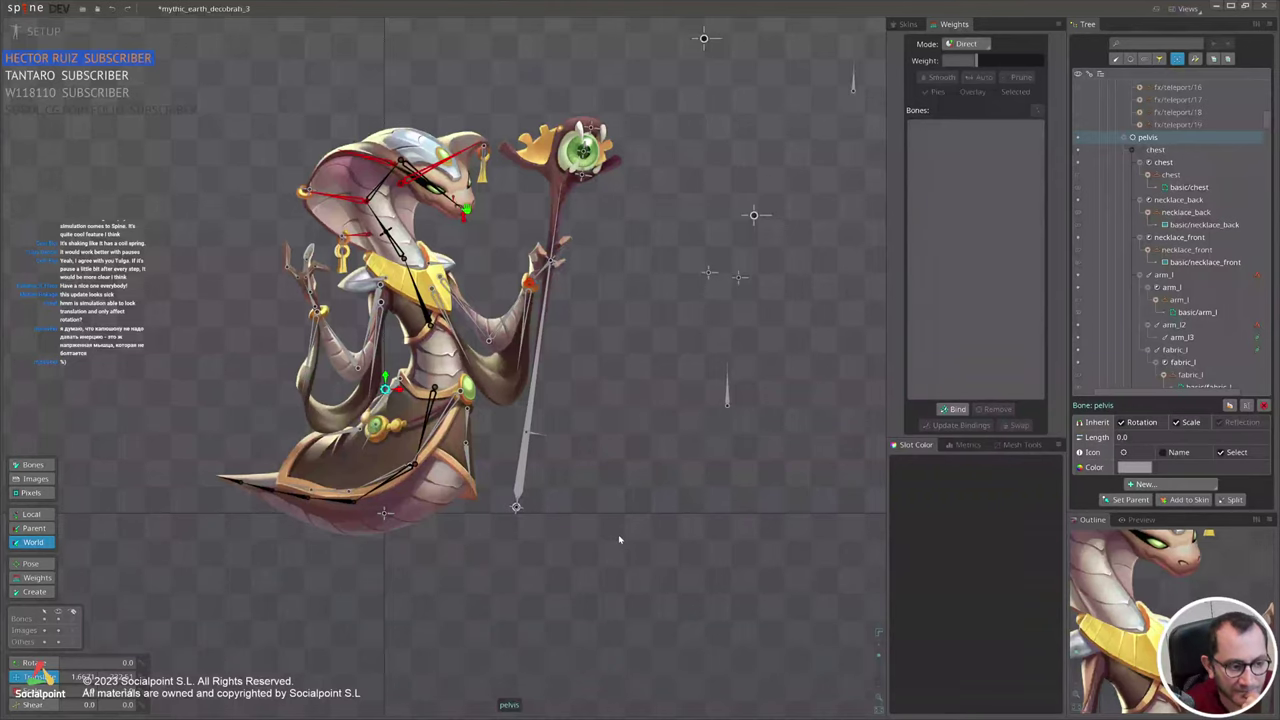
left_click_drag(591, 447, 607, 516)
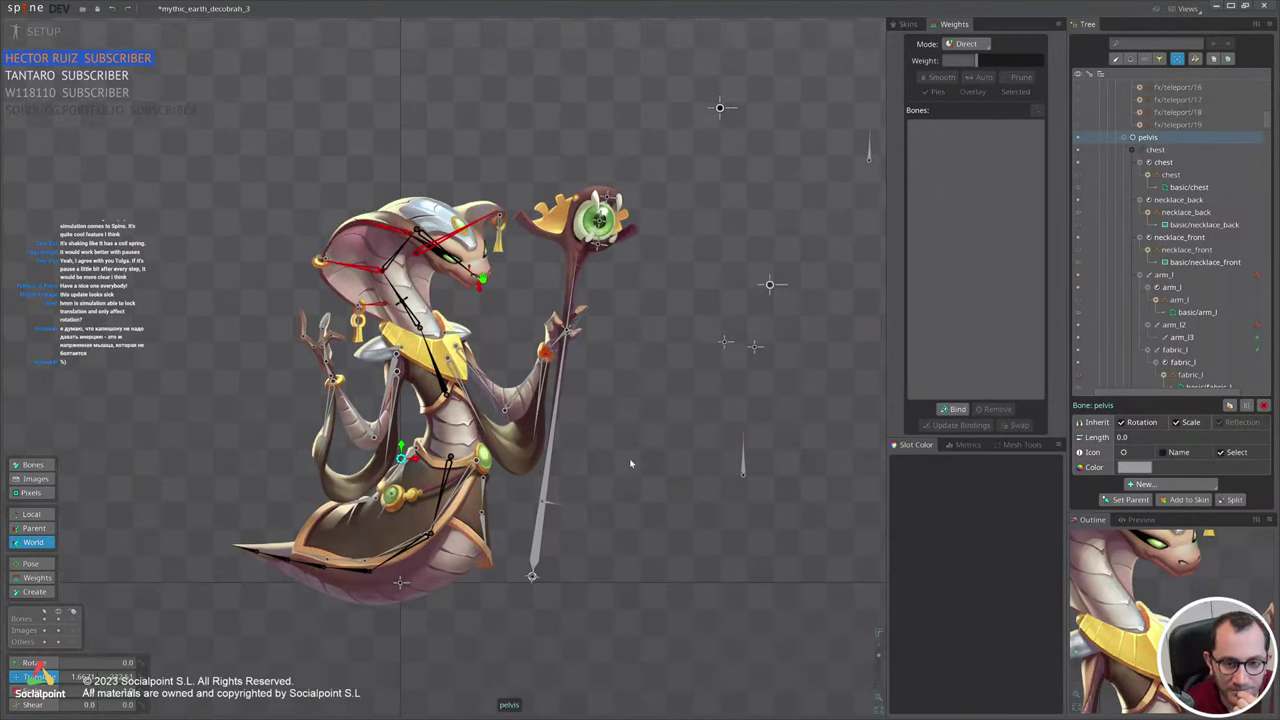
left_click_drag(647, 407, 637, 444)
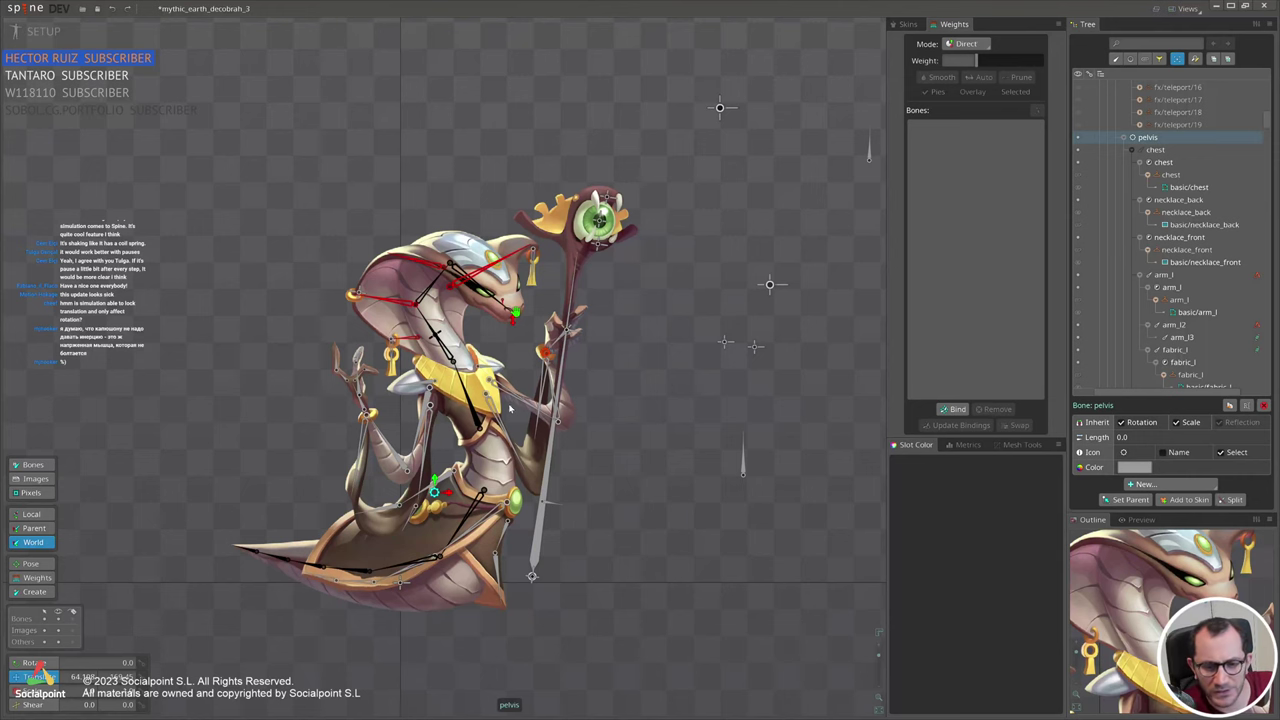
scroll(581, 415, "down", 2)
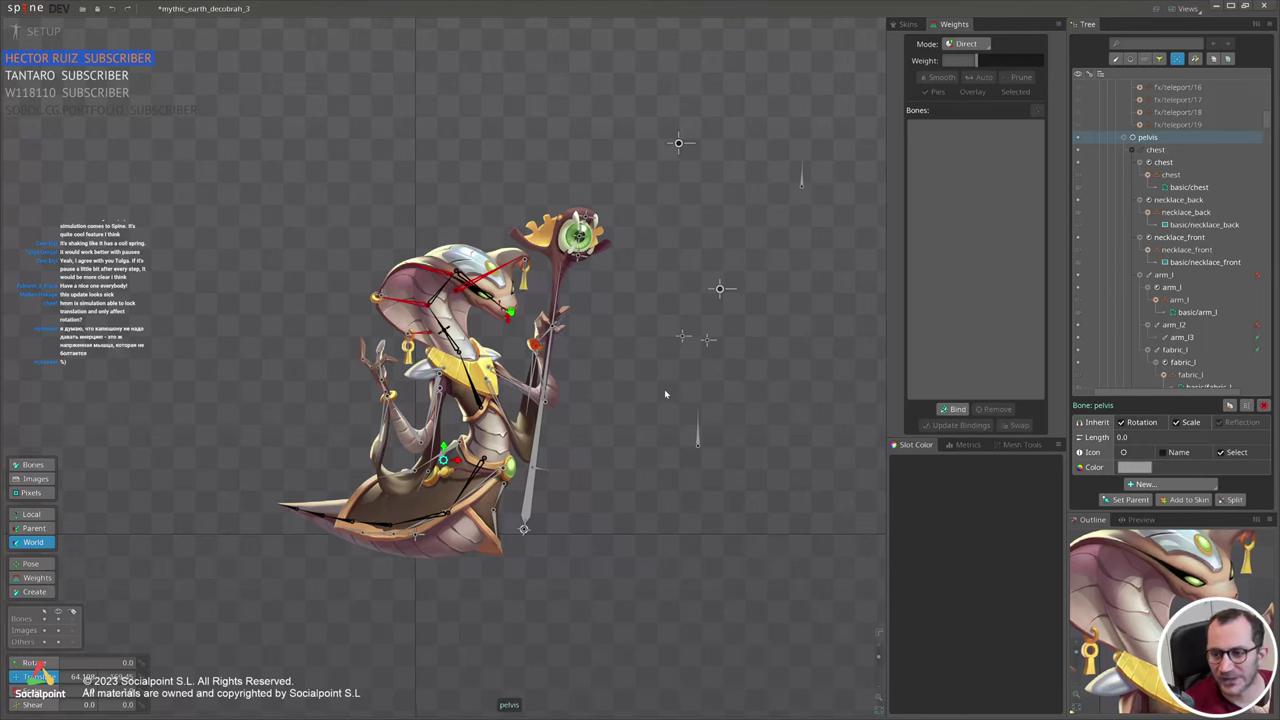
scroll(612, 402, "up", 1)
left_click_drag(646, 377, 579, 347)
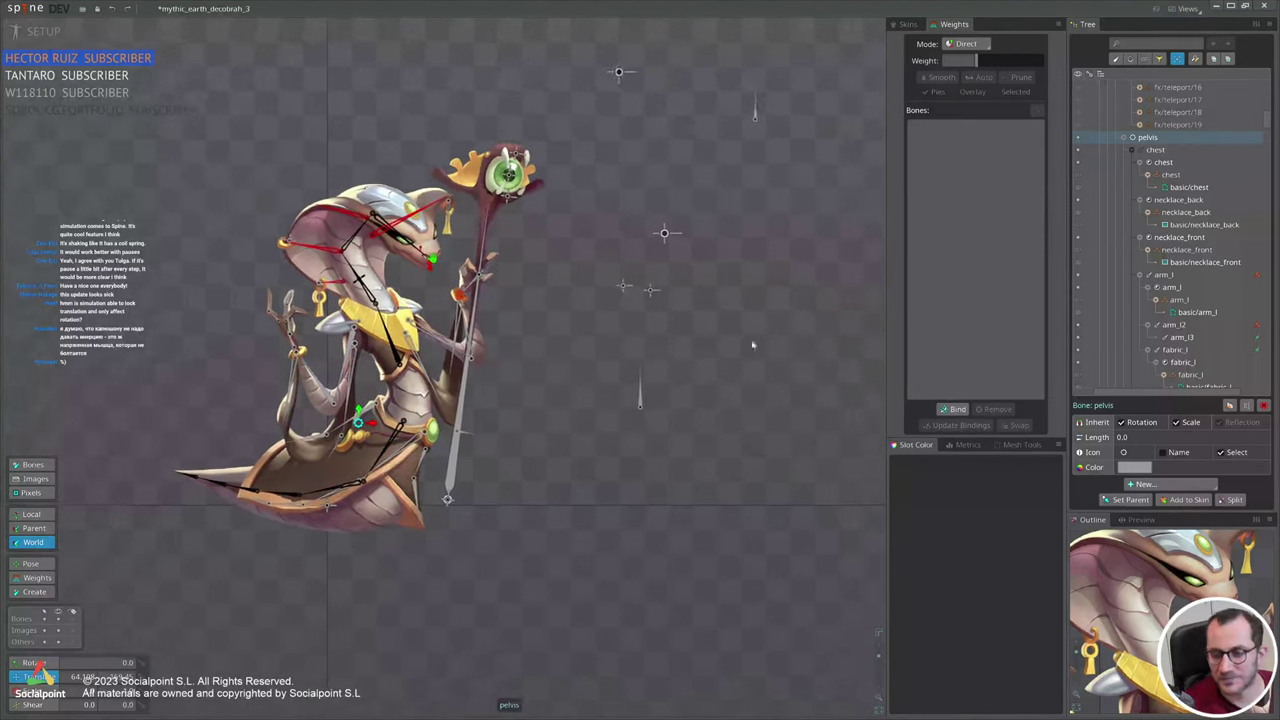